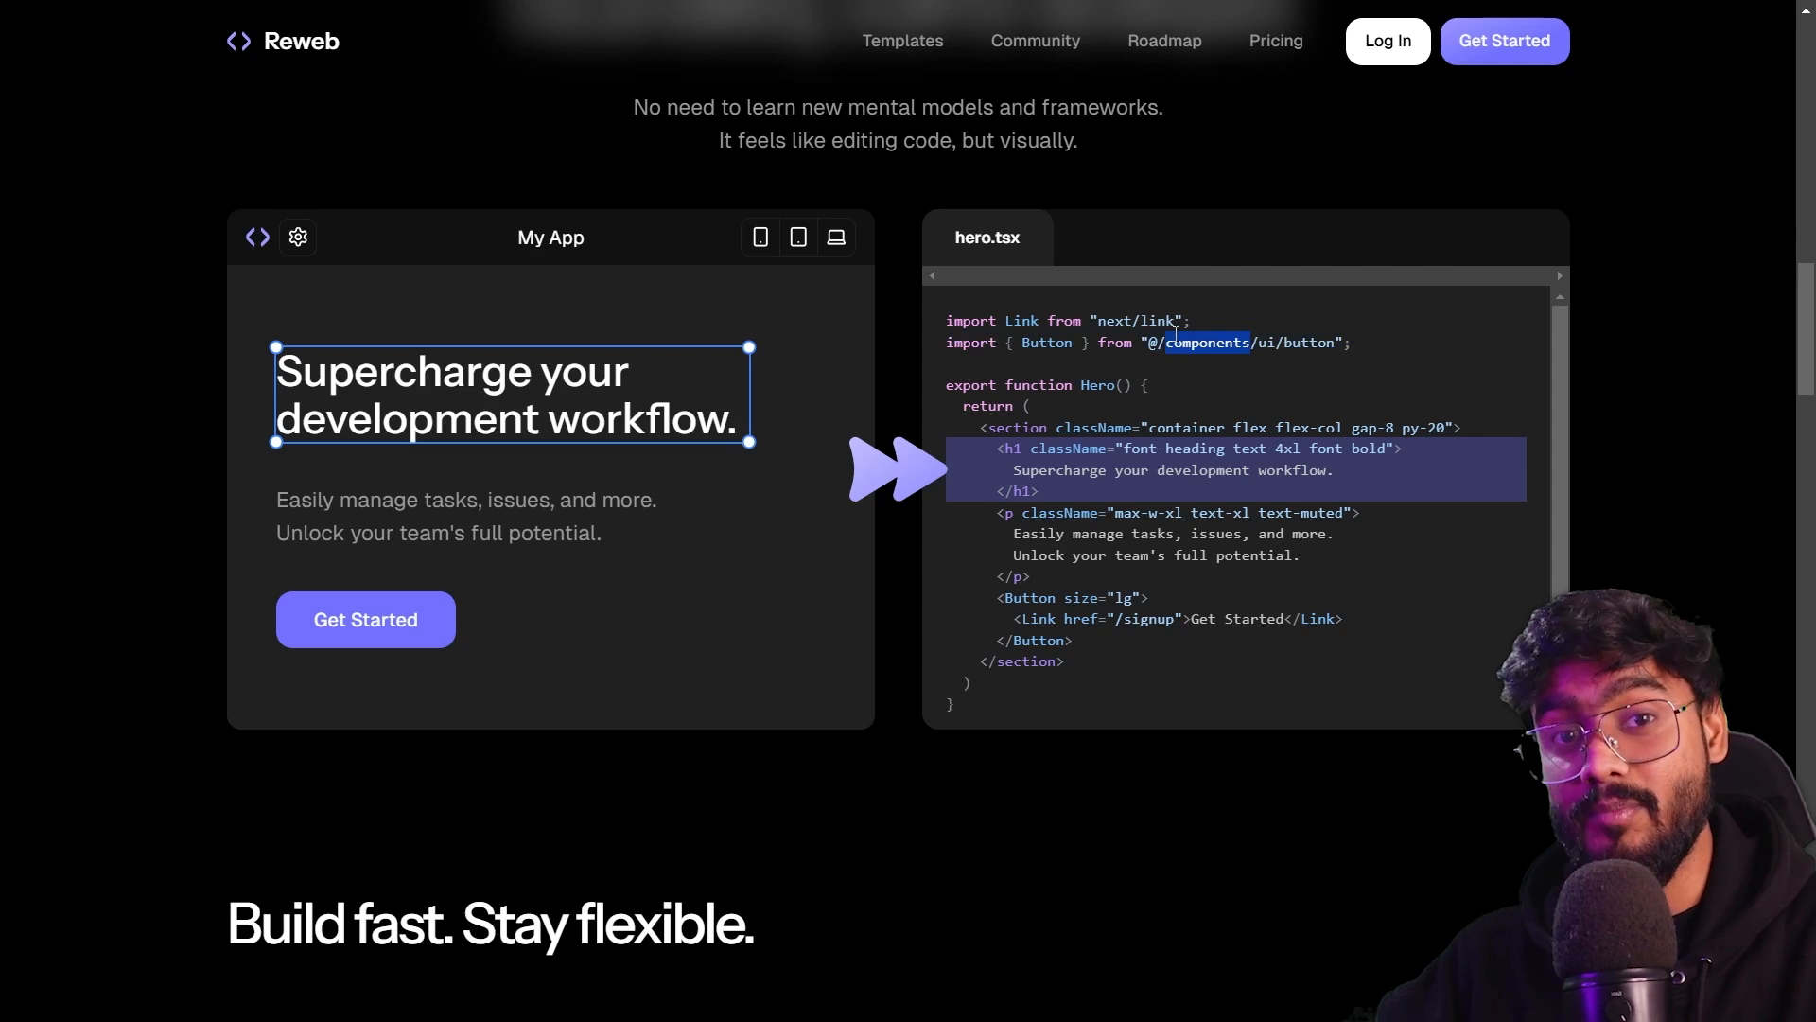
{"action": "triple_click", "coordinate": [1176, 333]}
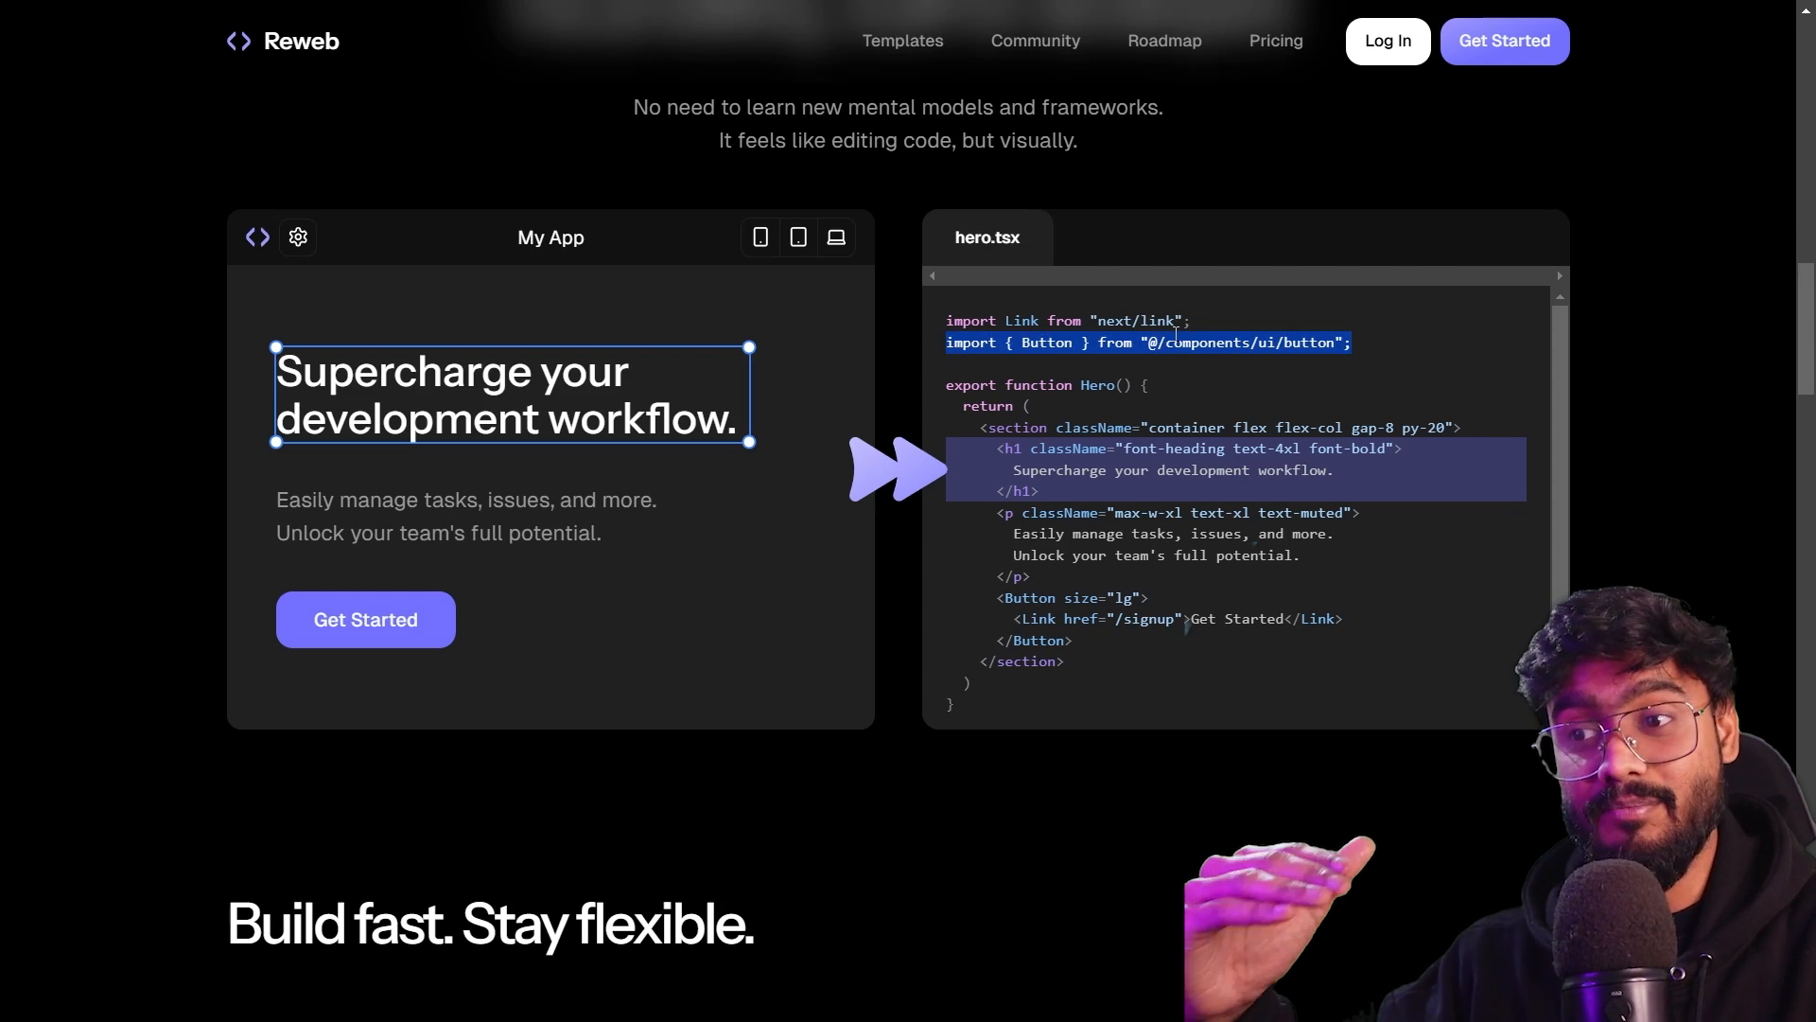
{"action": "triple_click", "coordinate": [1184, 333]}
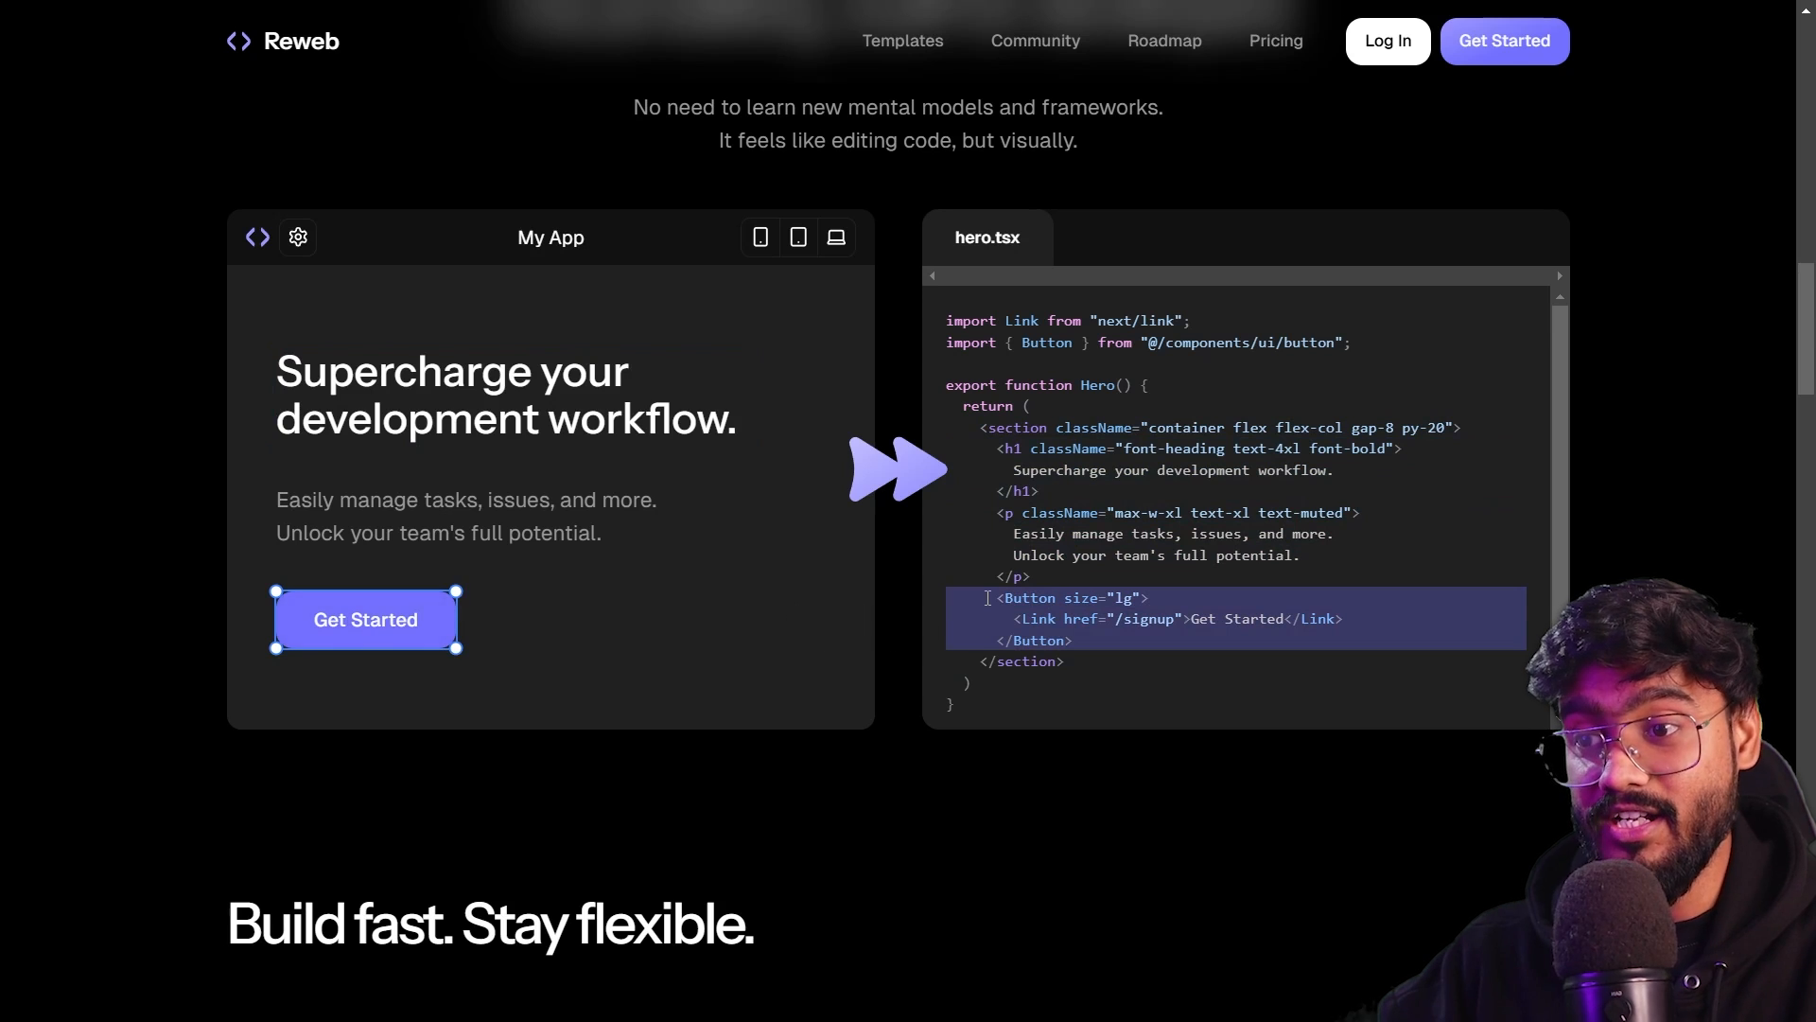
{"action": "mouse_move", "coordinate": [1094, 640]}
{"action": "left_mouse_down"}
{"action": "mouse_move", "coordinate": [956, 597]}
{"action": "mouse_move", "coordinate": [1068, 627]}
{"action": "left_mouse_up"}
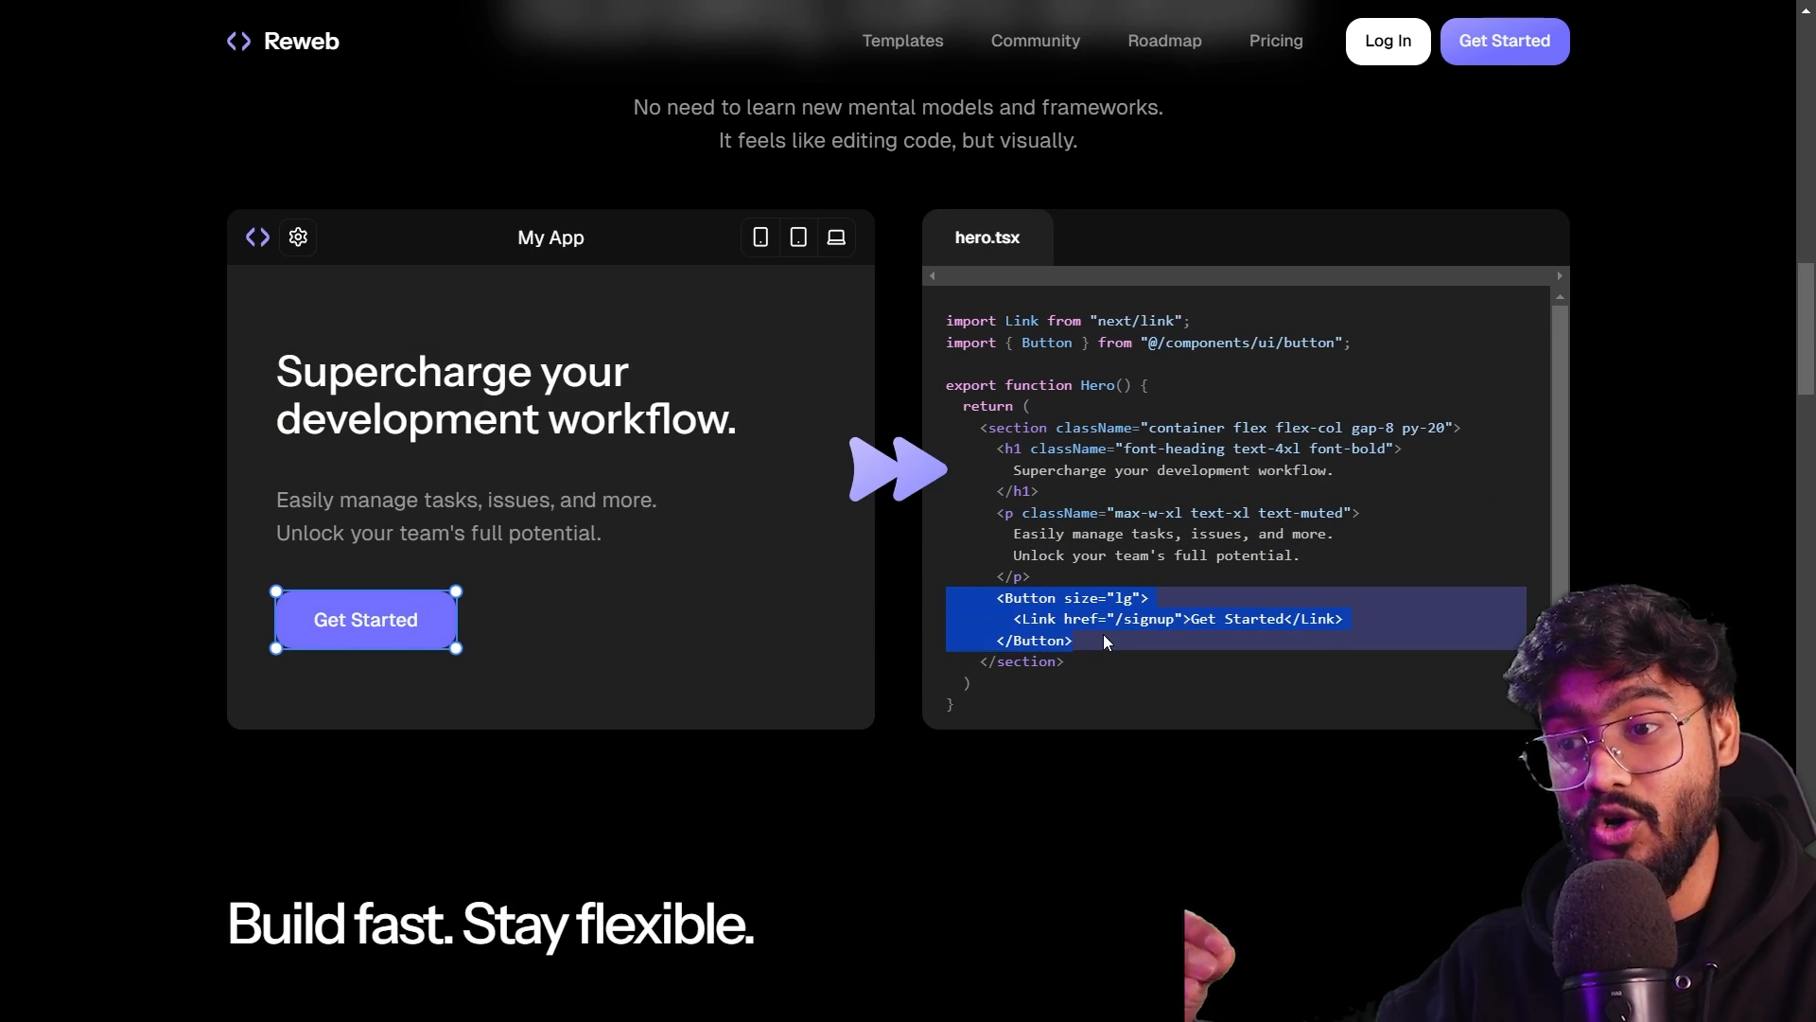
{"action": "left_click", "coordinate": [1103, 636]}
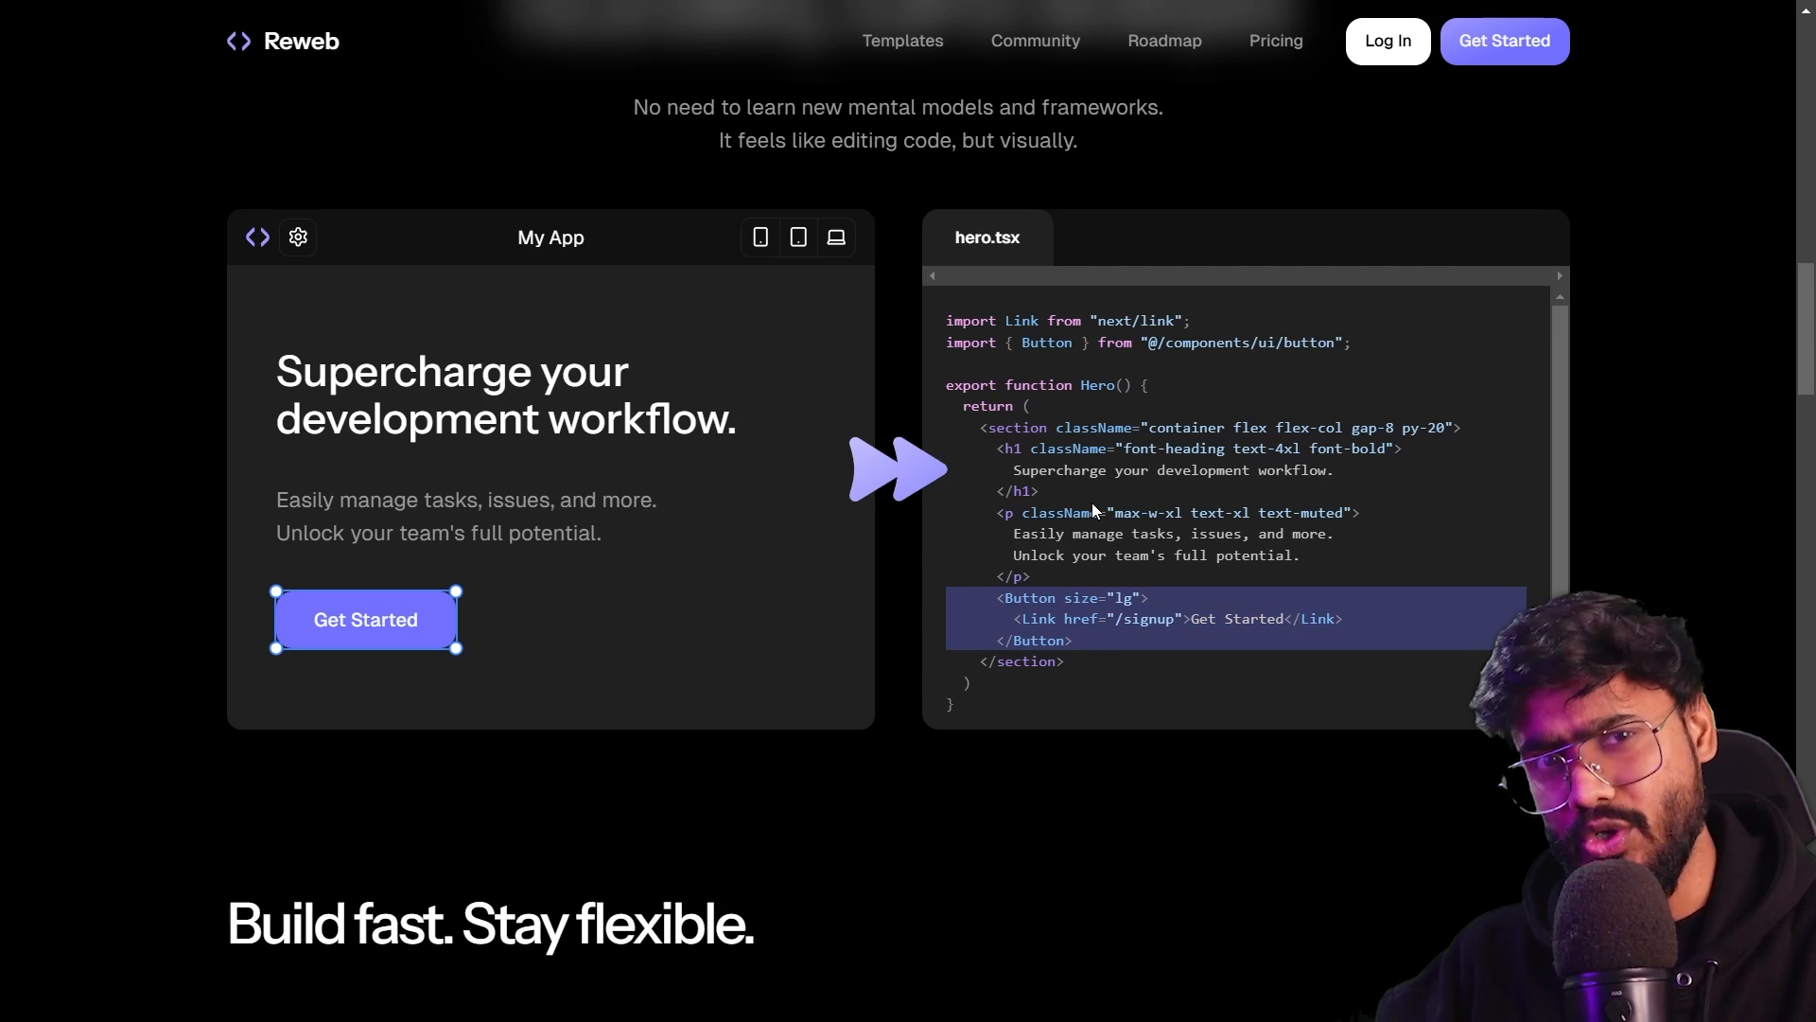
- Switch to the Schedulrr landing page and examine its sections from the hero down to the footer
{"action": "mouse_move", "coordinate": [797, 3]}
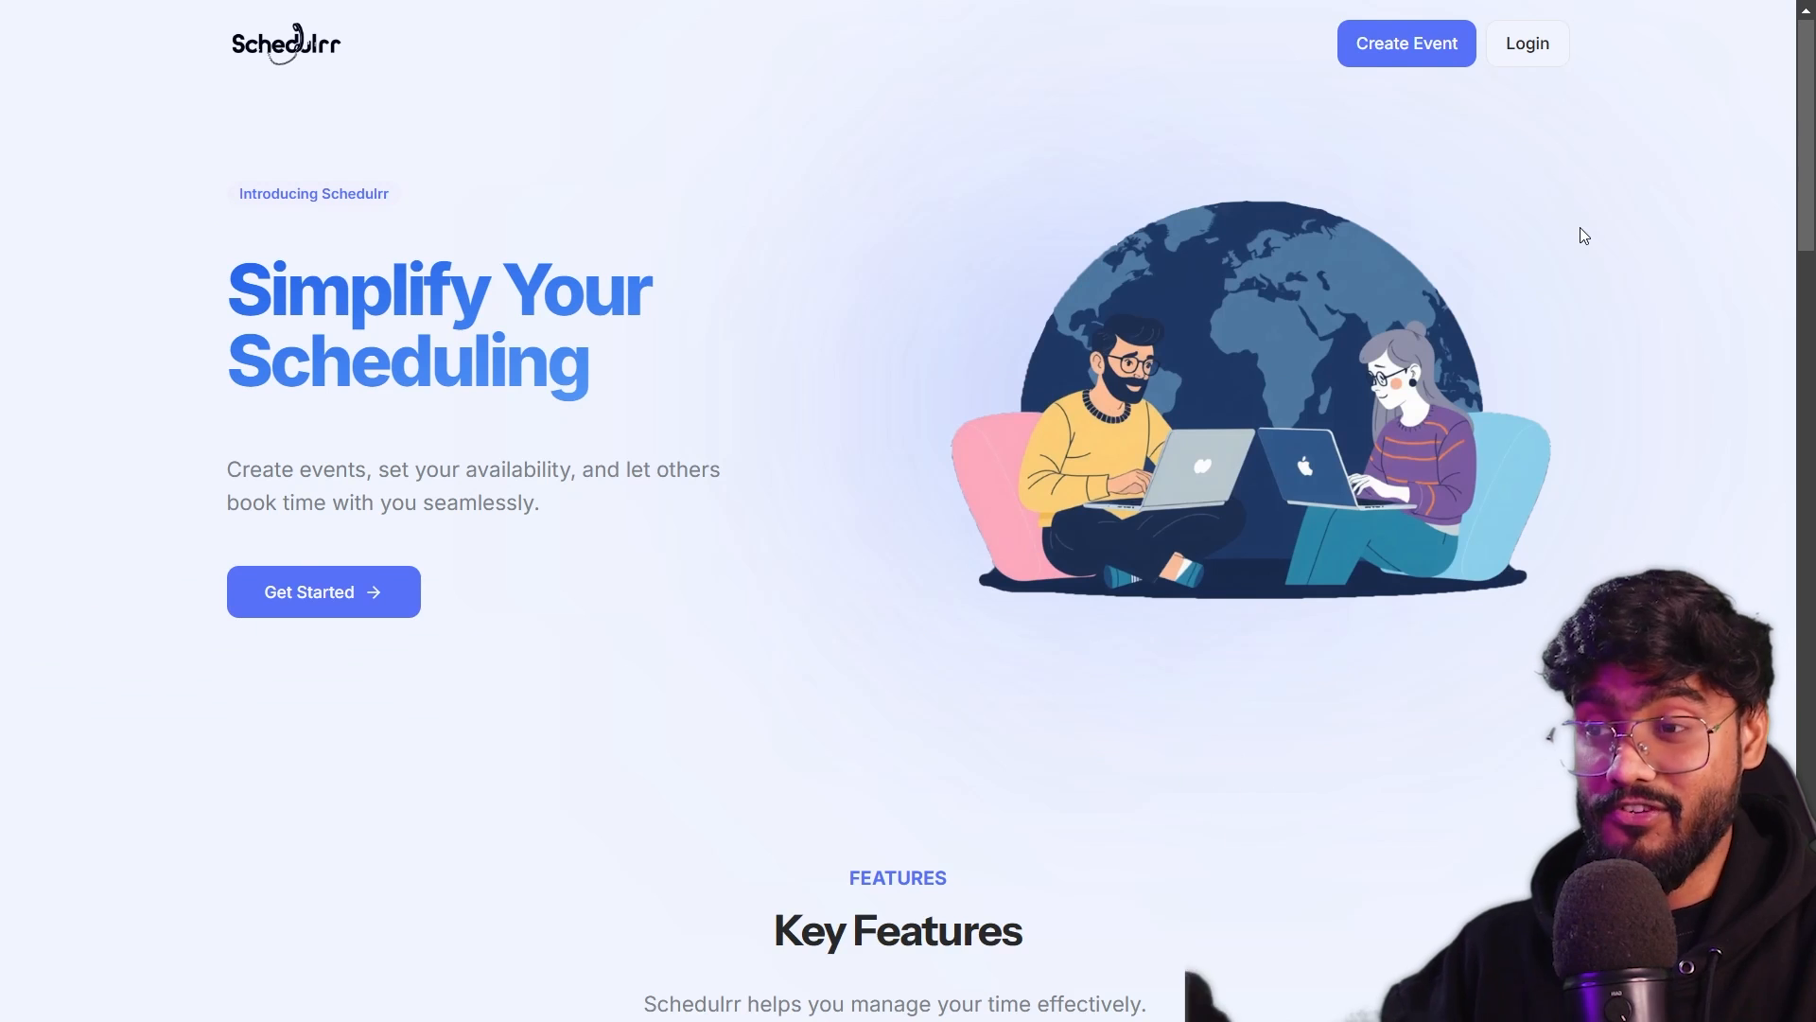
{"action": "scroll", "coordinate": [1580, 231], "scroll_direction": "down", "scroll_amount": 10}
{"action": "scroll", "coordinate": [1585, 236], "scroll_direction": "down", "scroll_amount": 15}
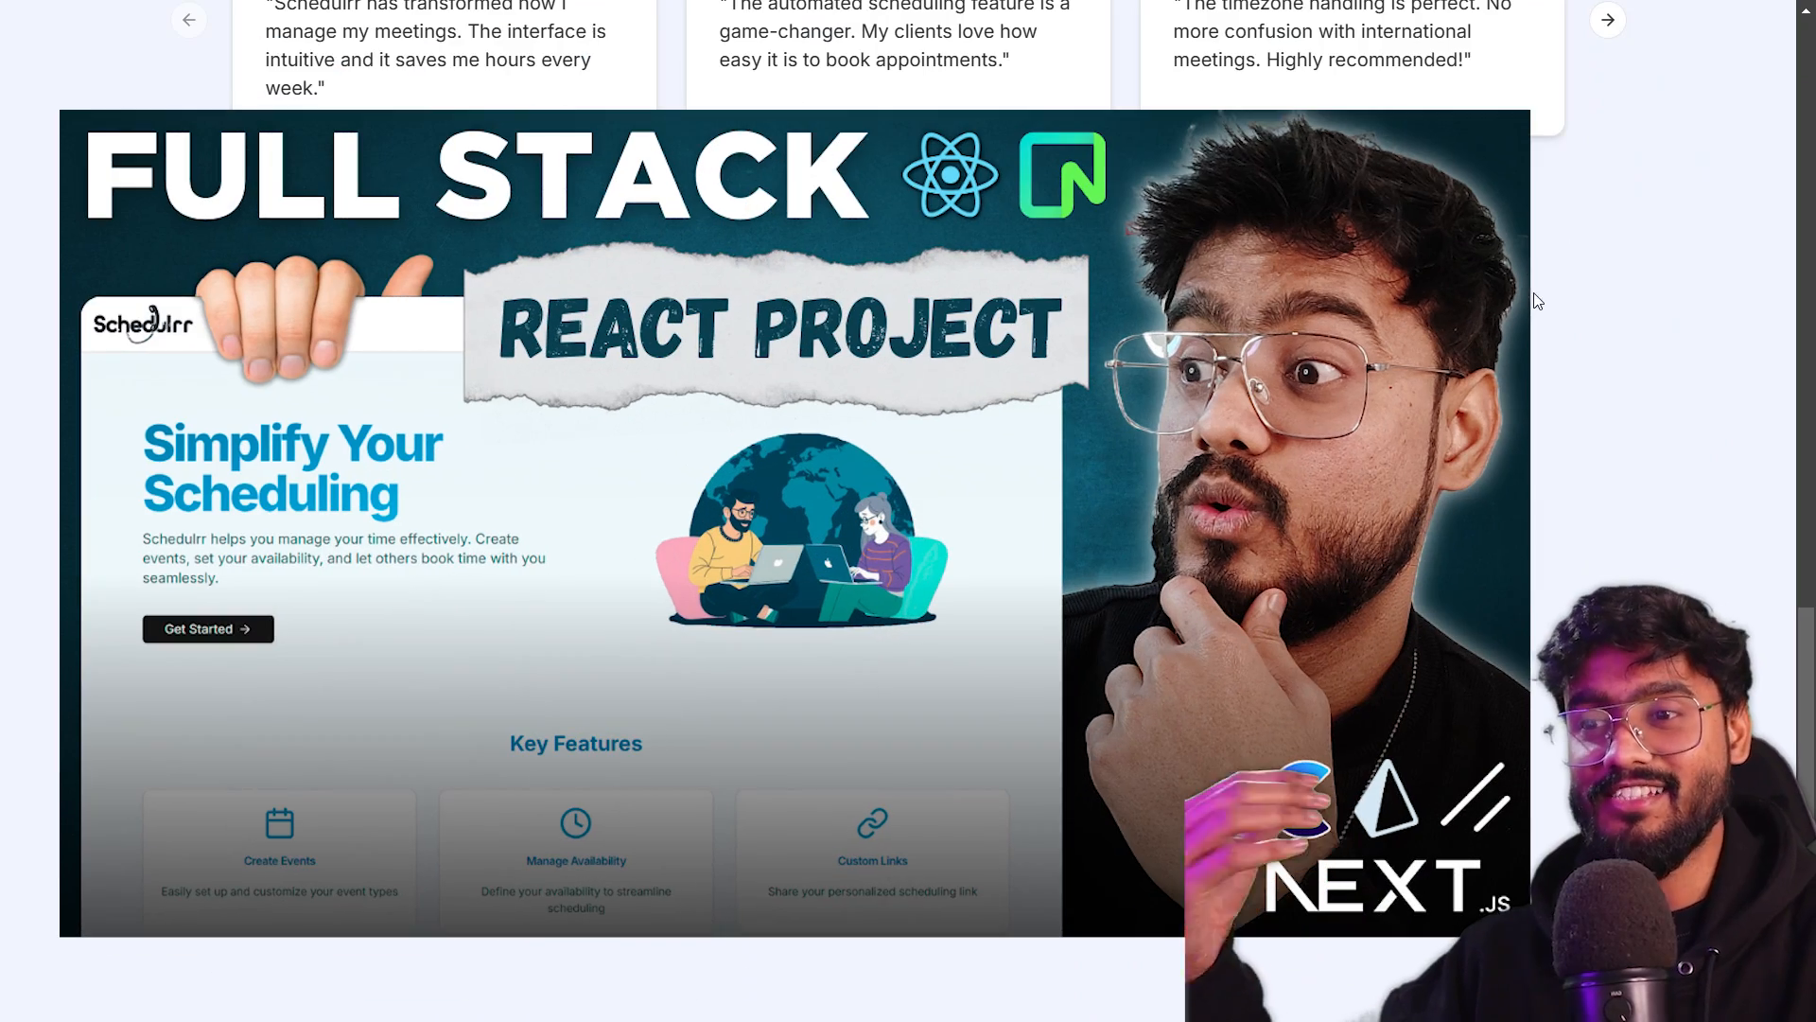
{"action": "scroll", "coordinate": [1585, 236], "scroll_direction": "down", "scroll_amount": 7}
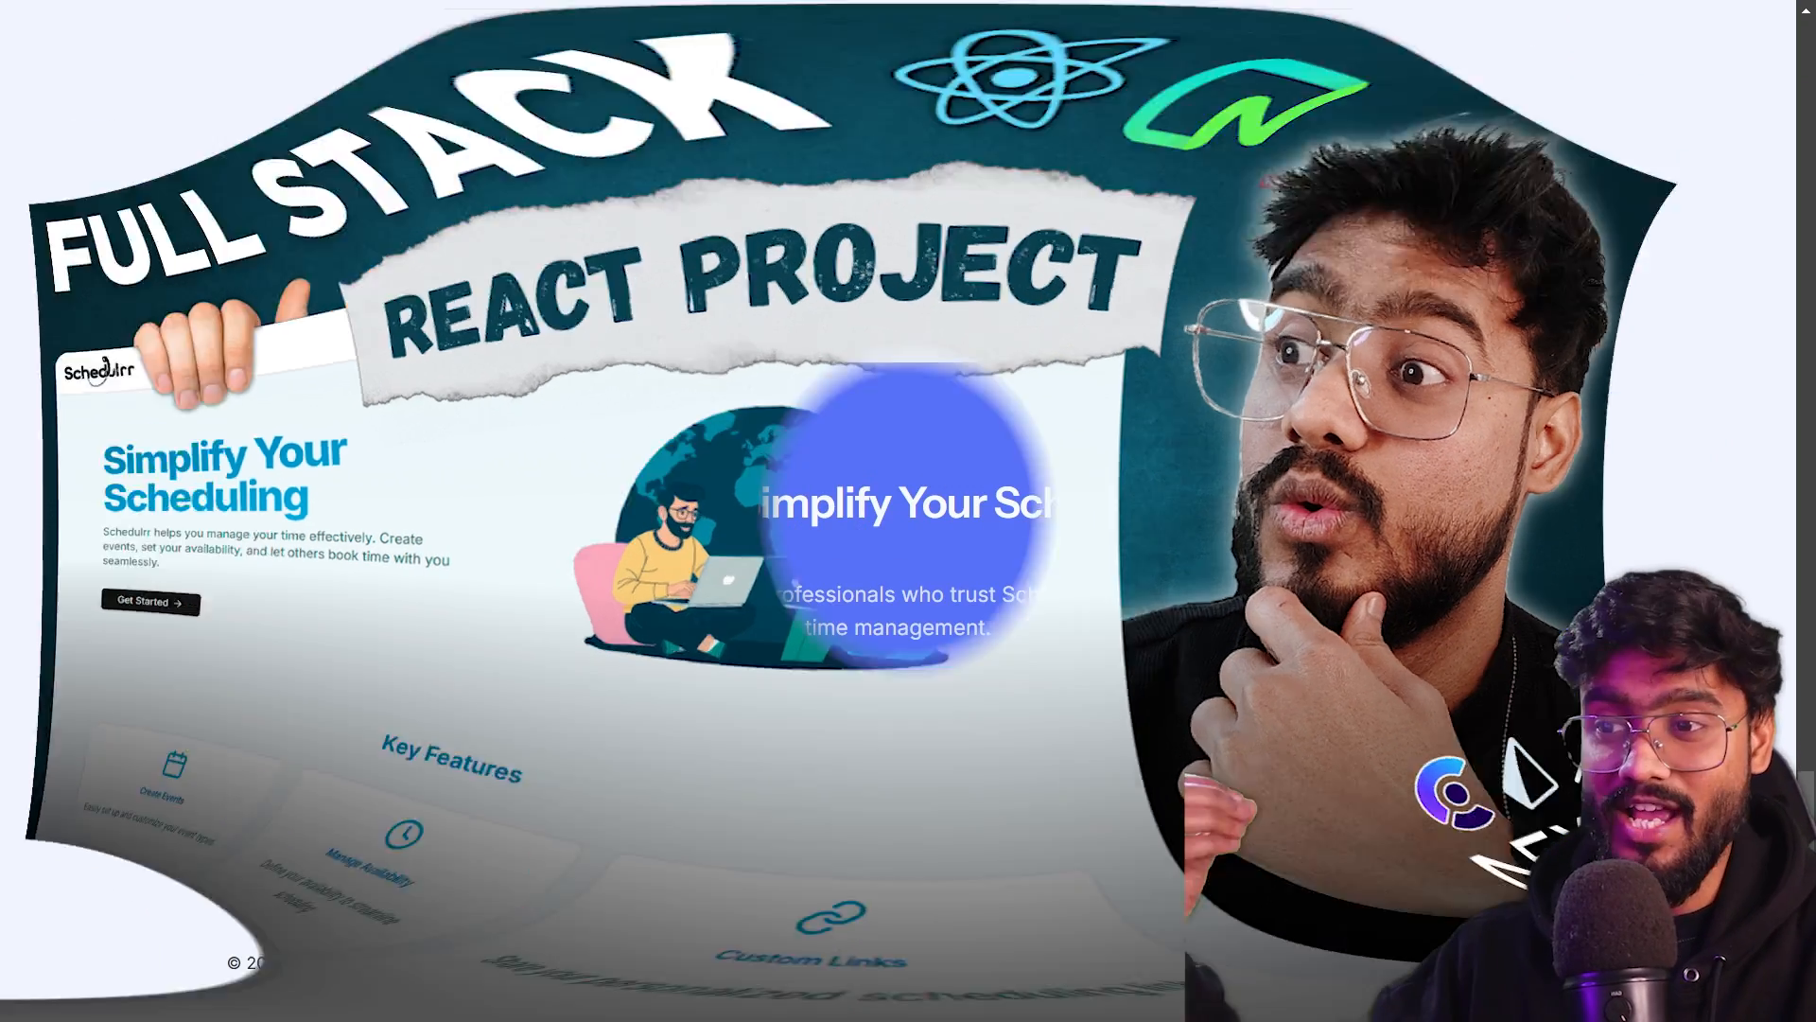
{"action": "scroll", "coordinate": [1461, 478], "scroll_direction": "up", "scroll_amount": 15}
{"action": "scroll", "coordinate": [1465, 471], "scroll_direction": "up", "scroll_amount": 15}
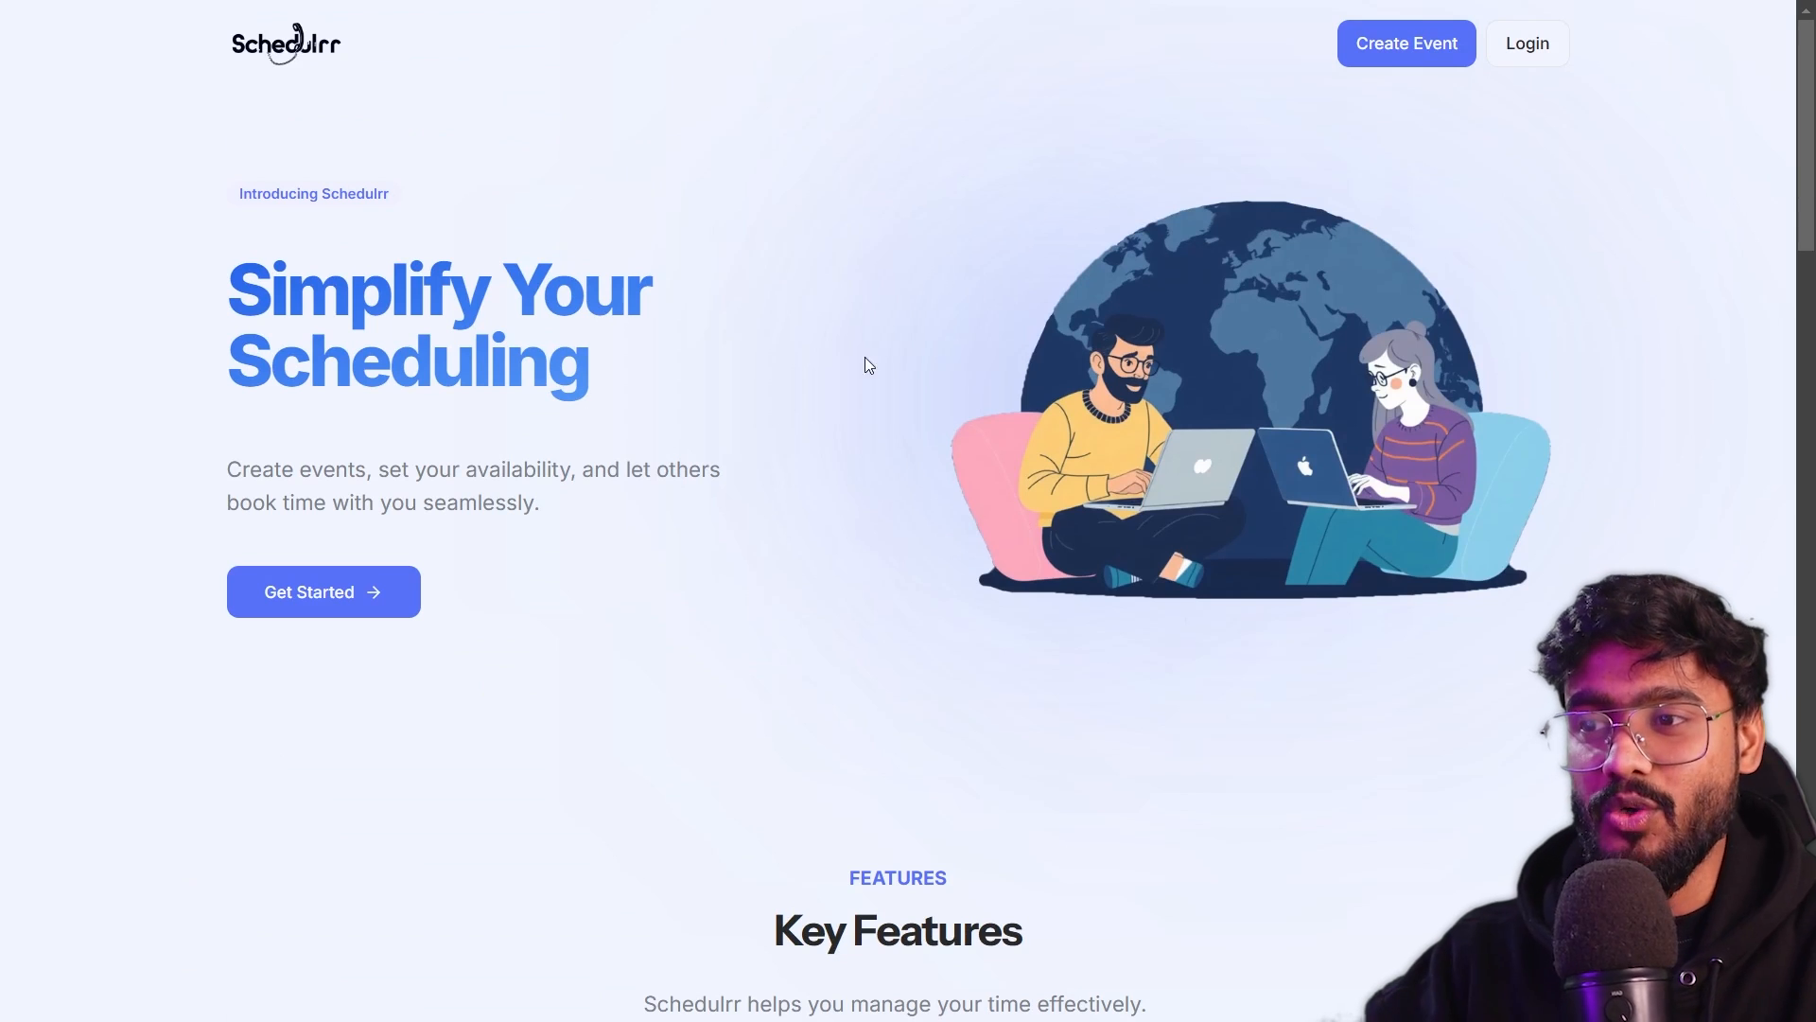
{"action": "scroll", "coordinate": [860, 324], "scroll_direction": "down", "scroll_amount": 15}
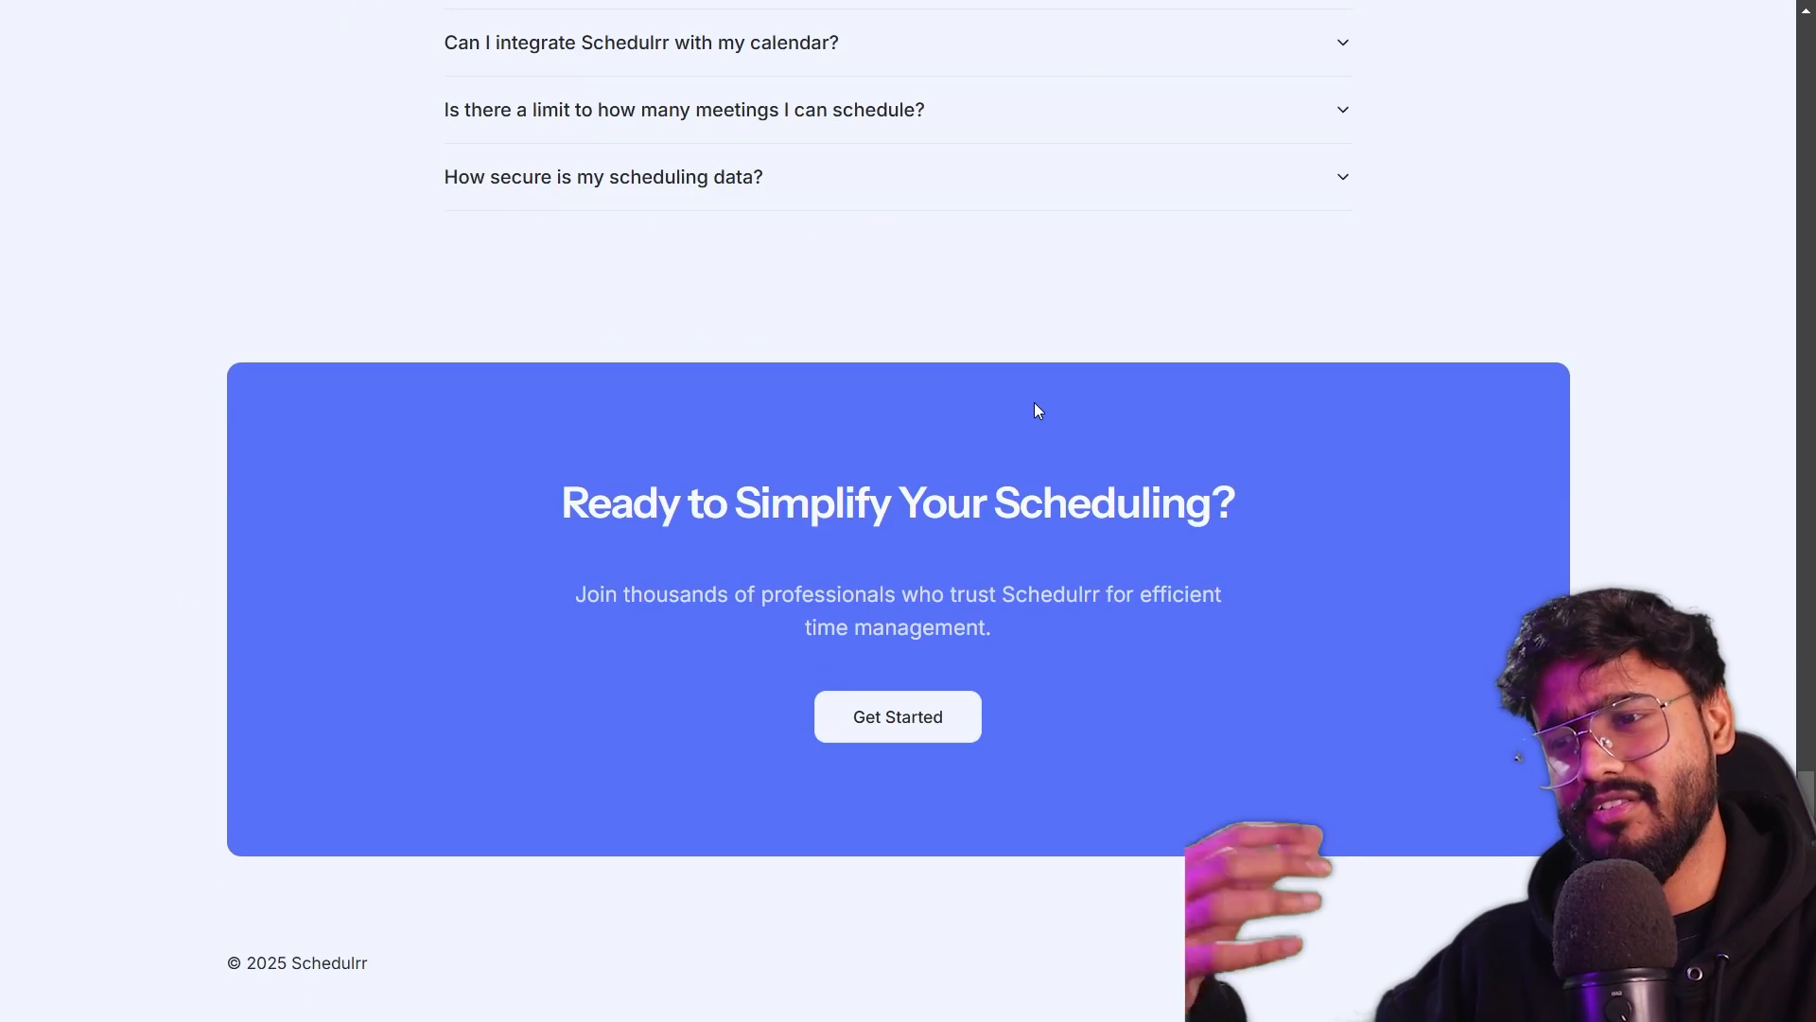
{"action": "scroll", "coordinate": [999, 440], "scroll_direction": "up", "scroll_amount": 6}
{"action": "scroll", "coordinate": [987, 454], "scroll_direction": "up", "scroll_amount": 10}
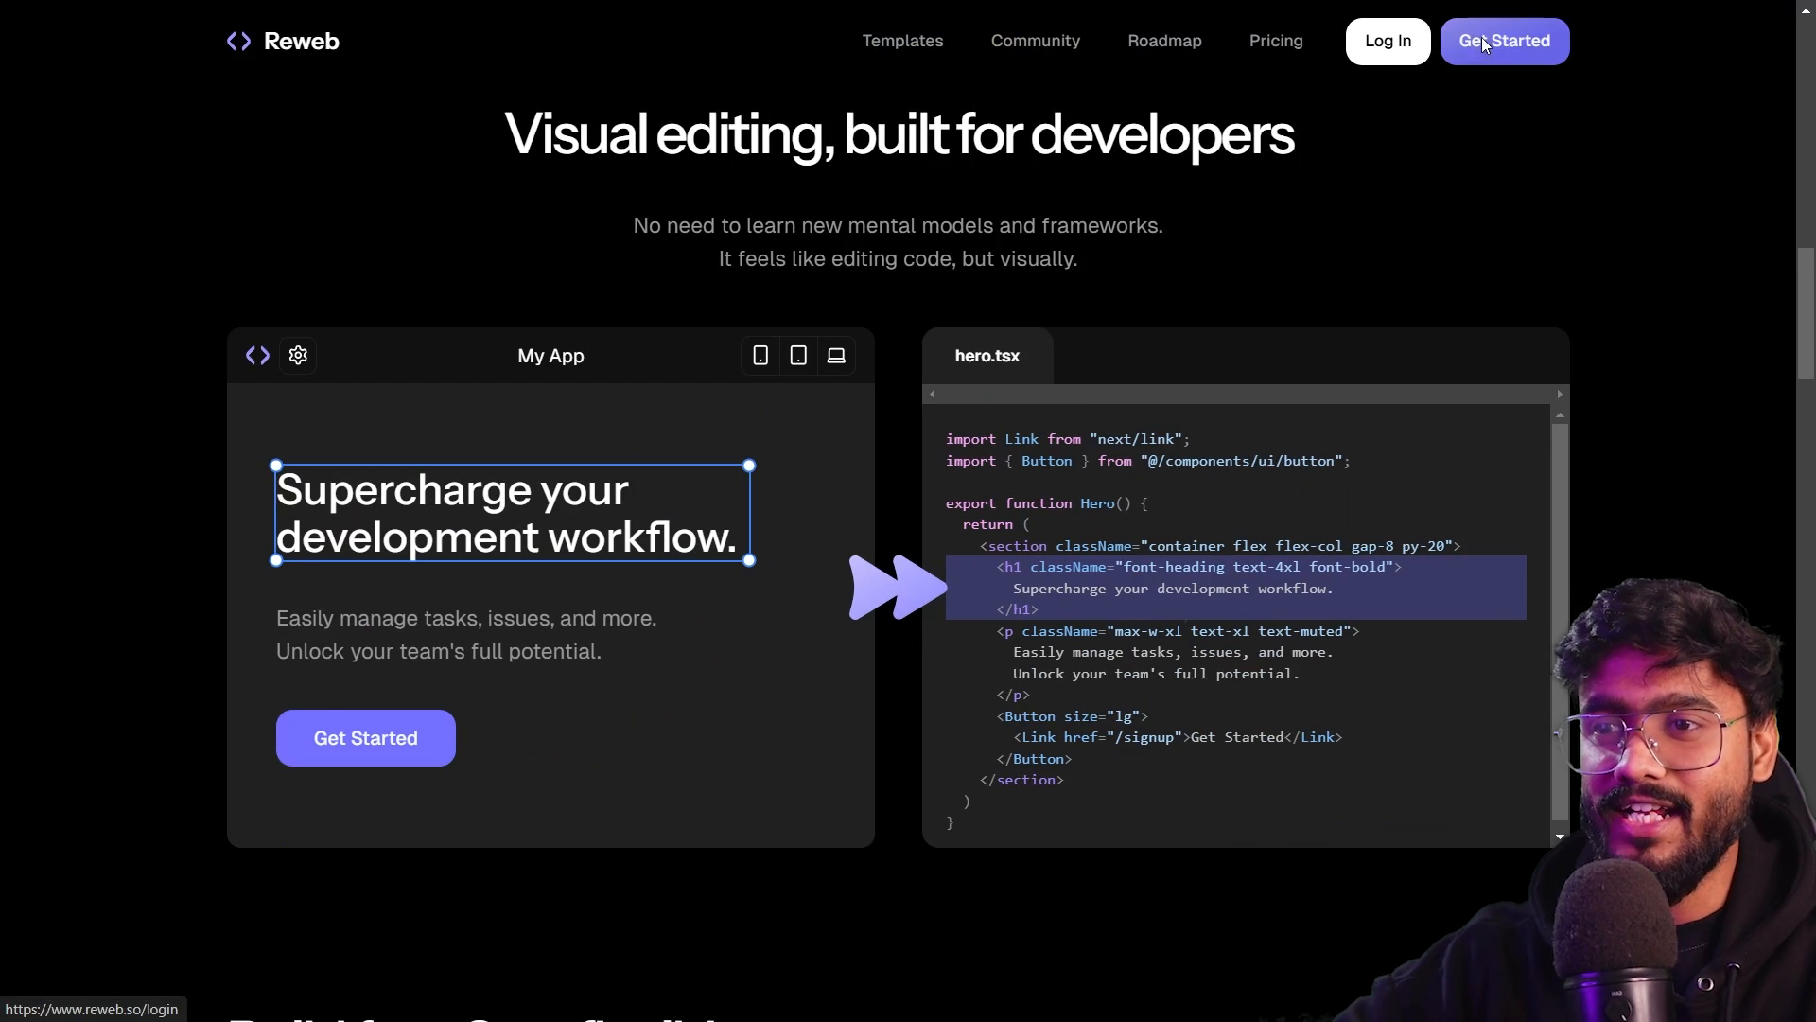
- Log in to Reweb with Google and create a new project from the Blank template
{"action": "left_click", "coordinate": [1484, 46]}
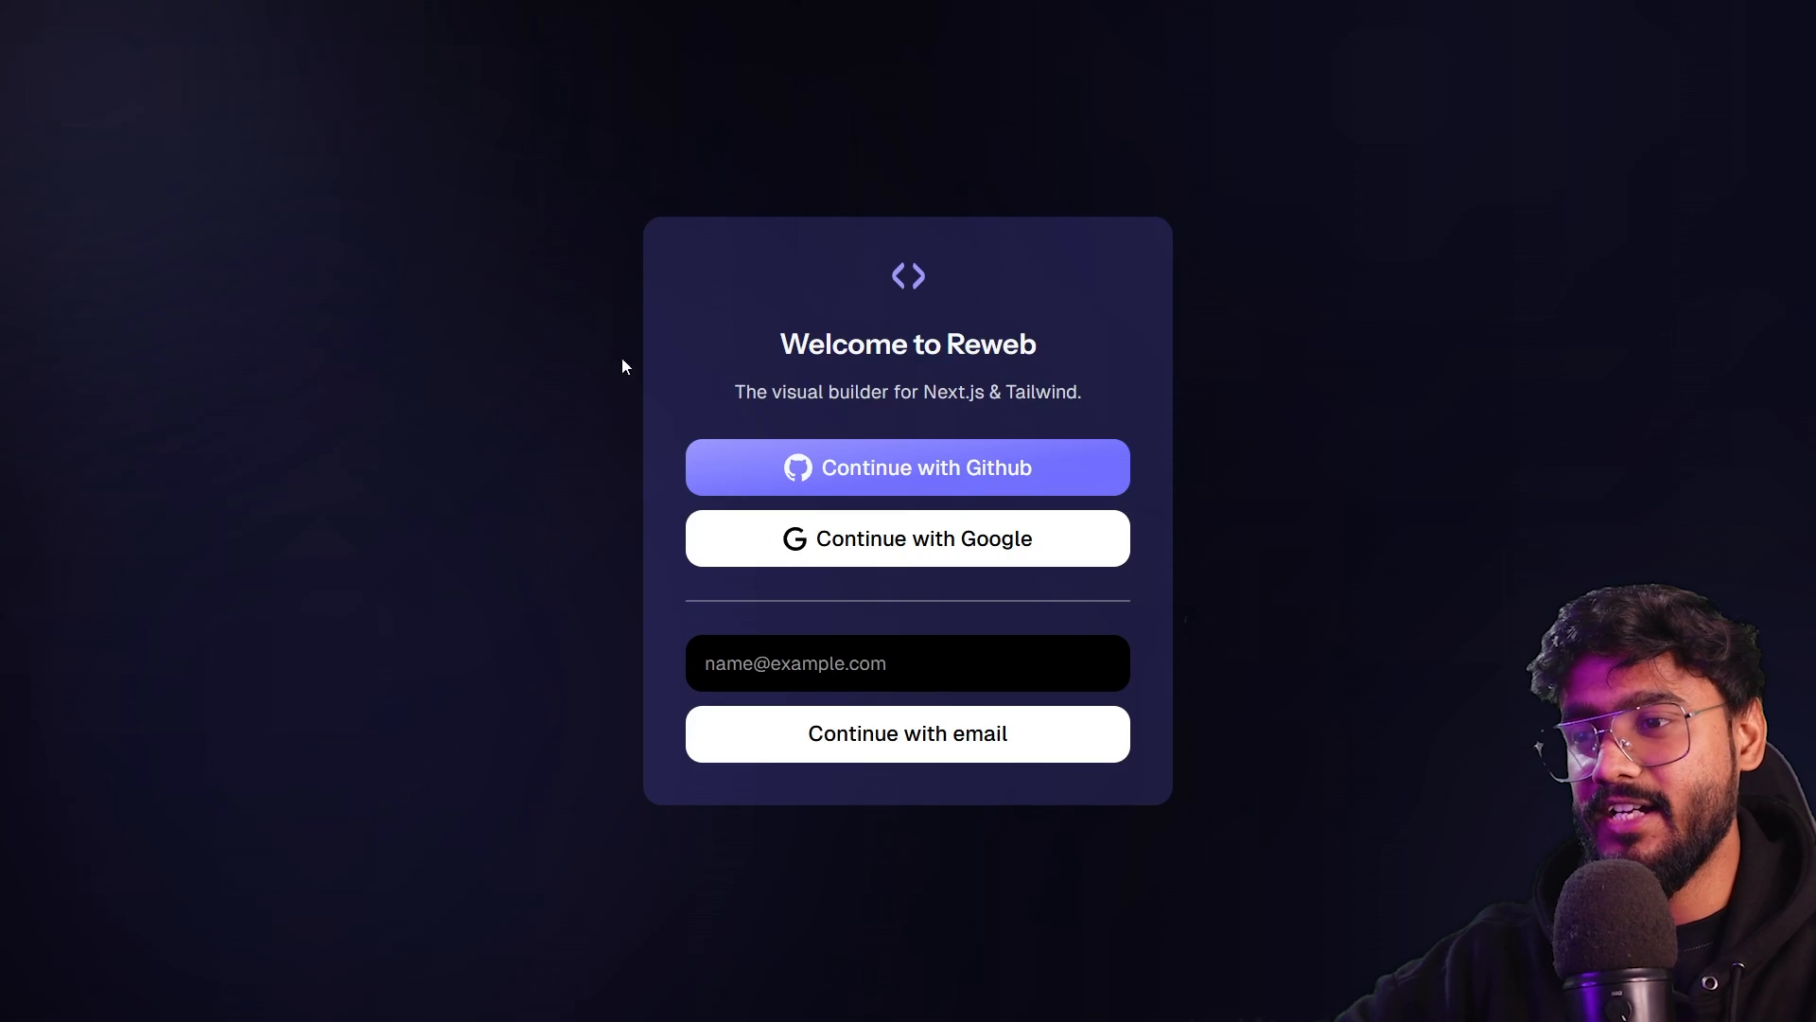
{"action": "left_click", "coordinate": [927, 526]}
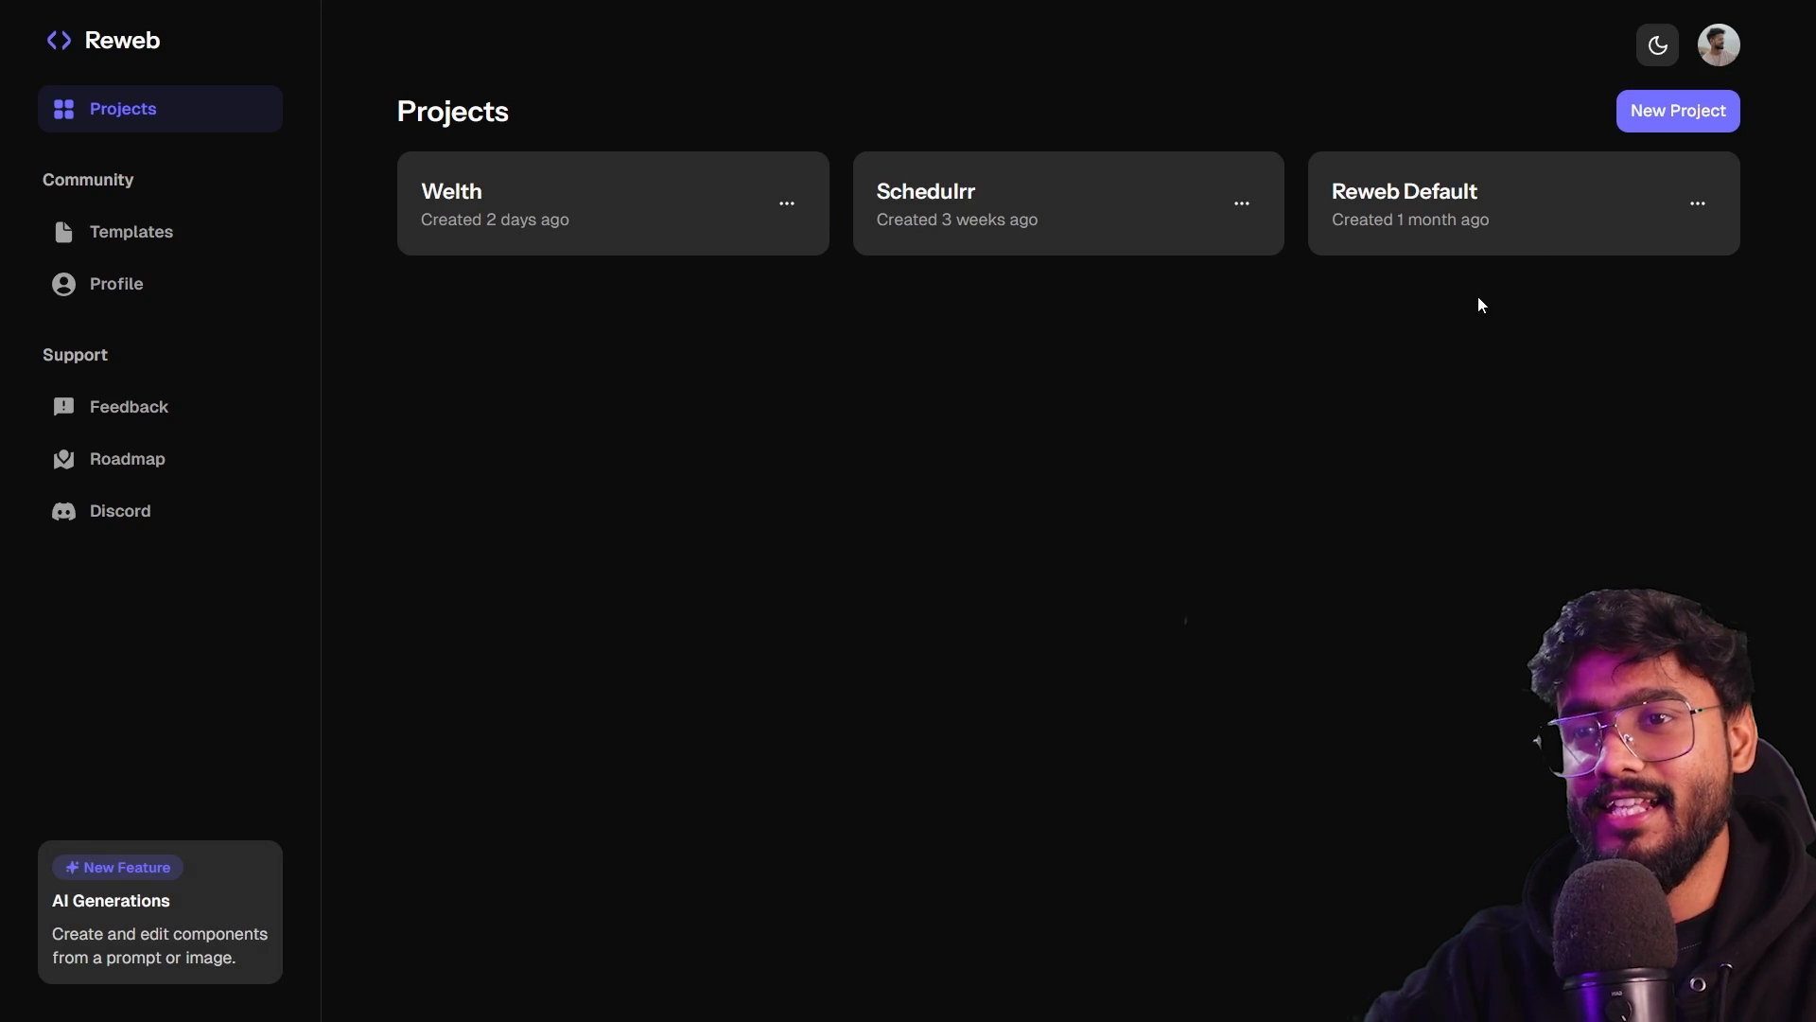
{"action": "left_click", "coordinate": [1676, 116]}
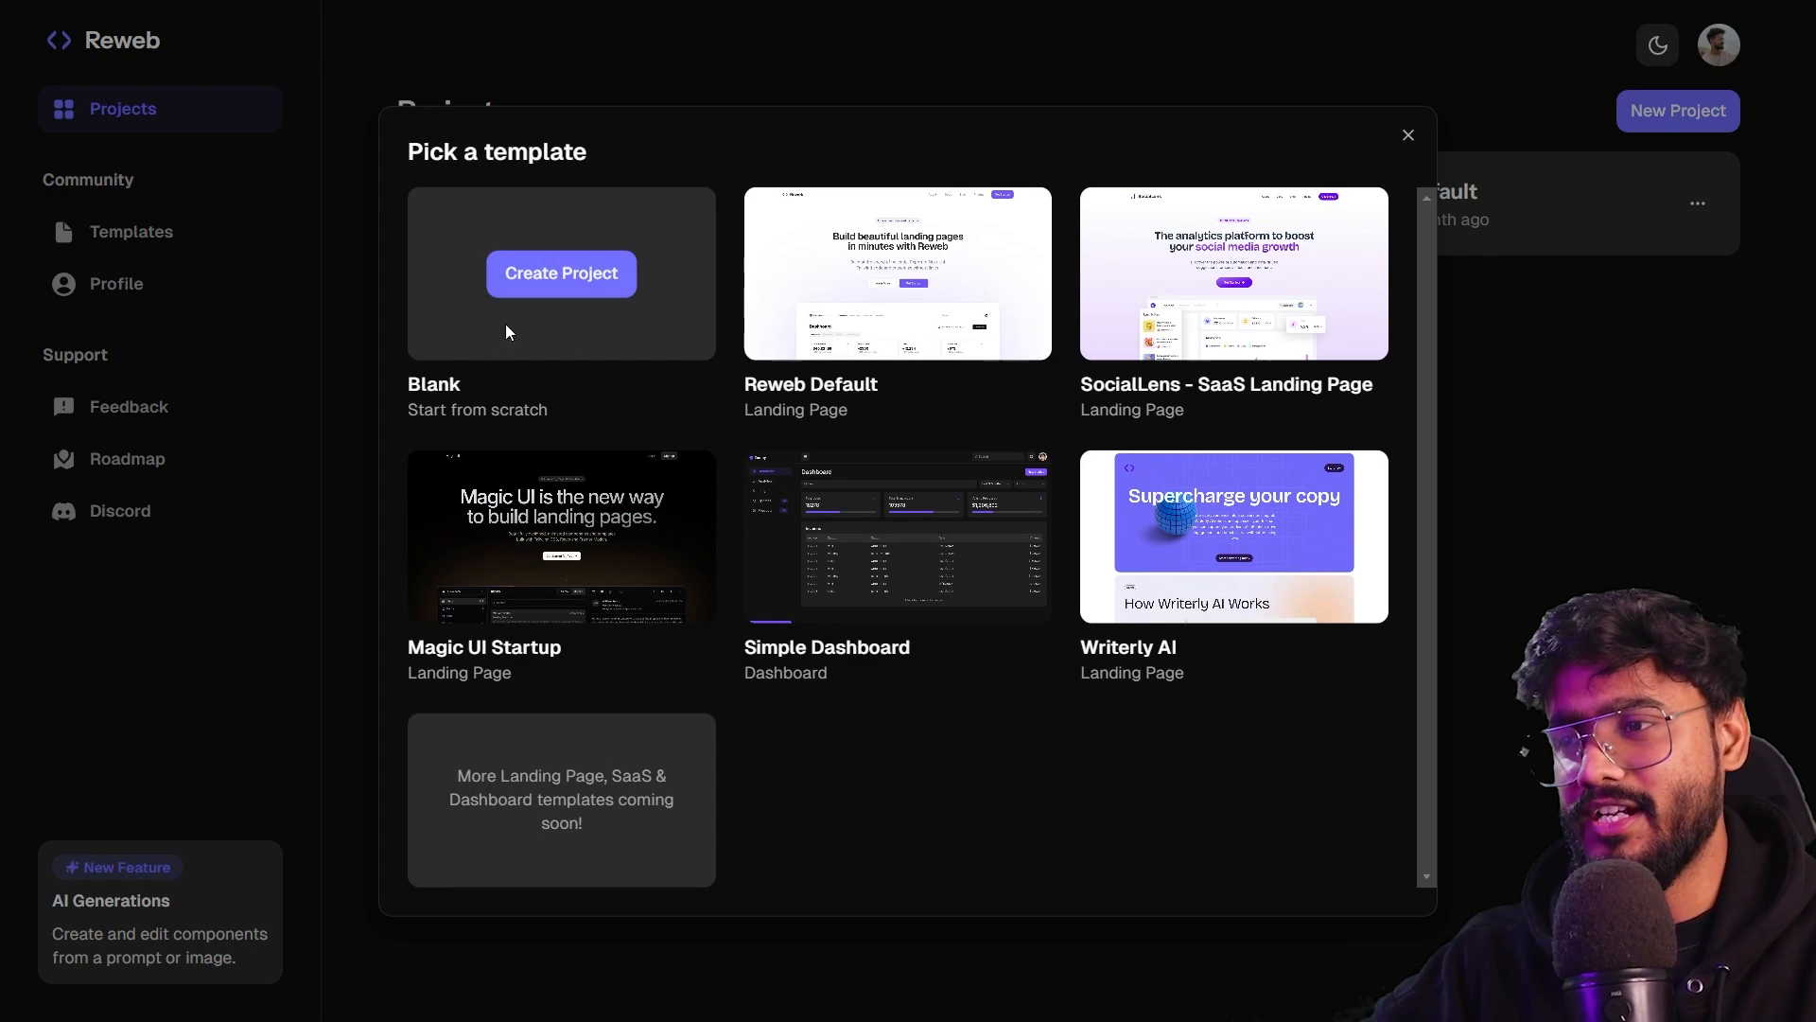
{"action": "left_click", "coordinate": [535, 272]}
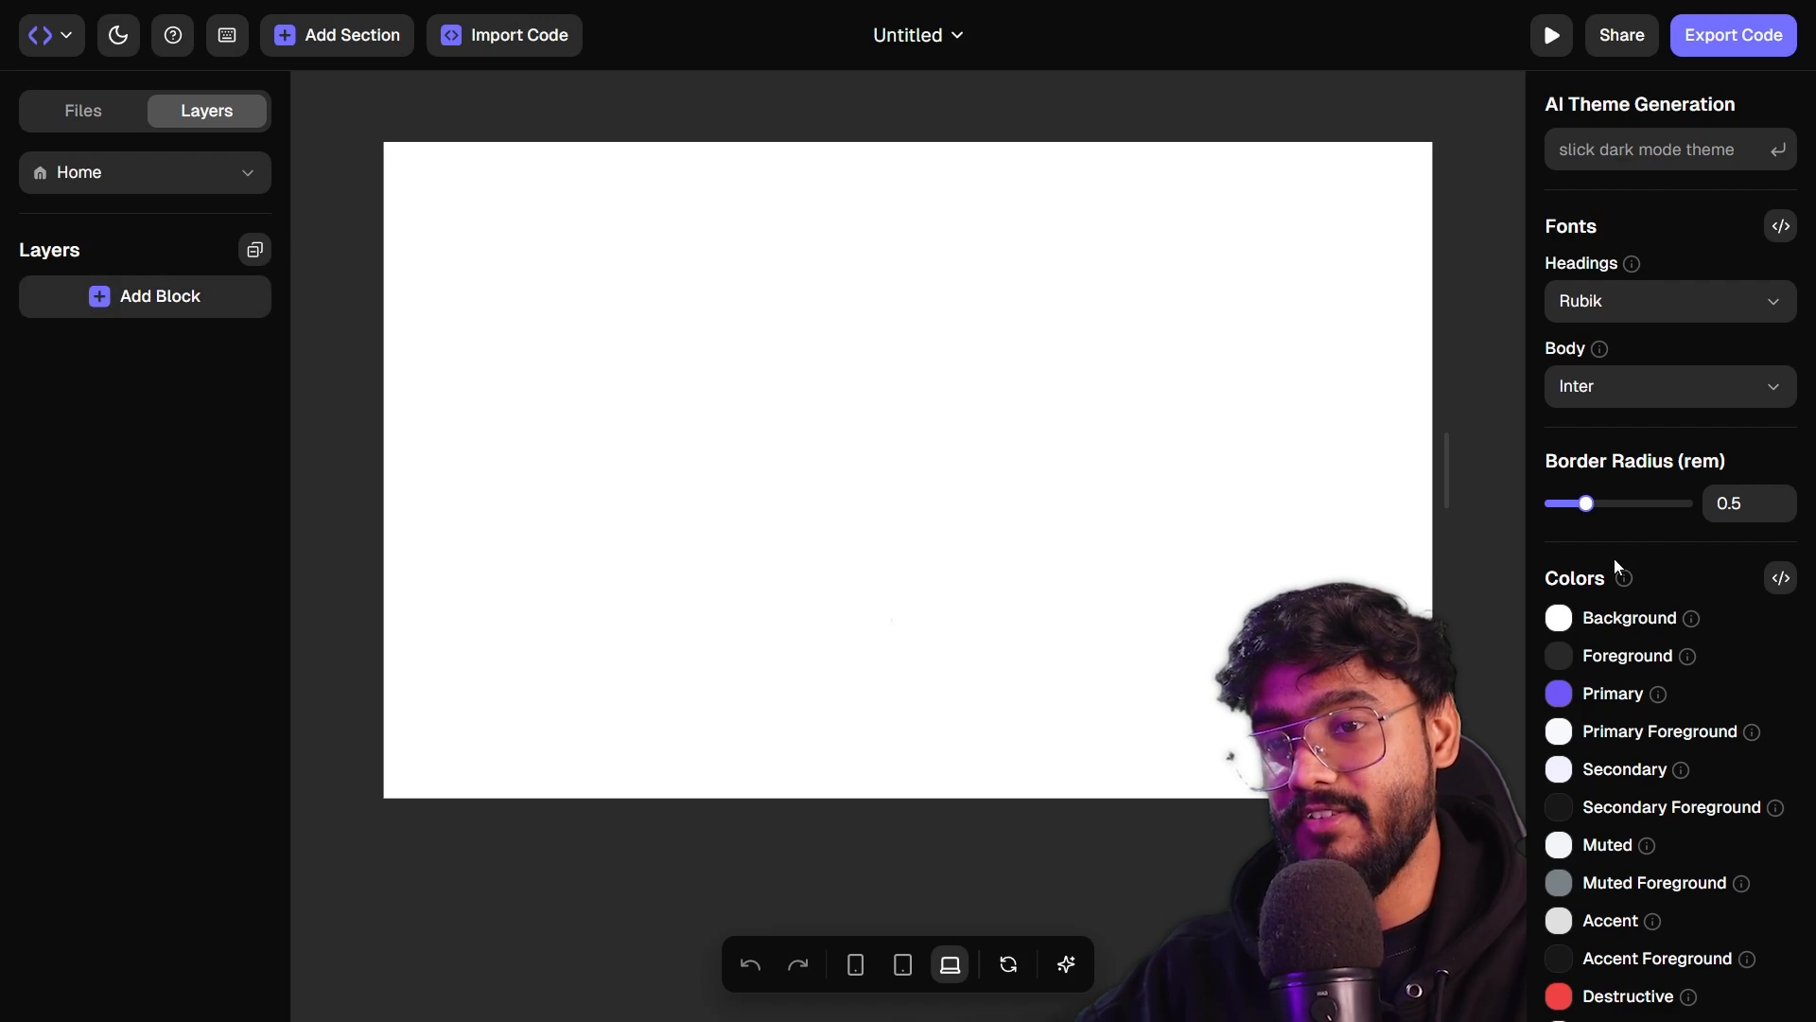
{"action": "scroll", "coordinate": [1614, 568], "scroll_direction": "down", "scroll_amount": 3}
{"action": "scroll", "coordinate": [1577, 719], "scroll_direction": "up", "scroll_amount": 3}
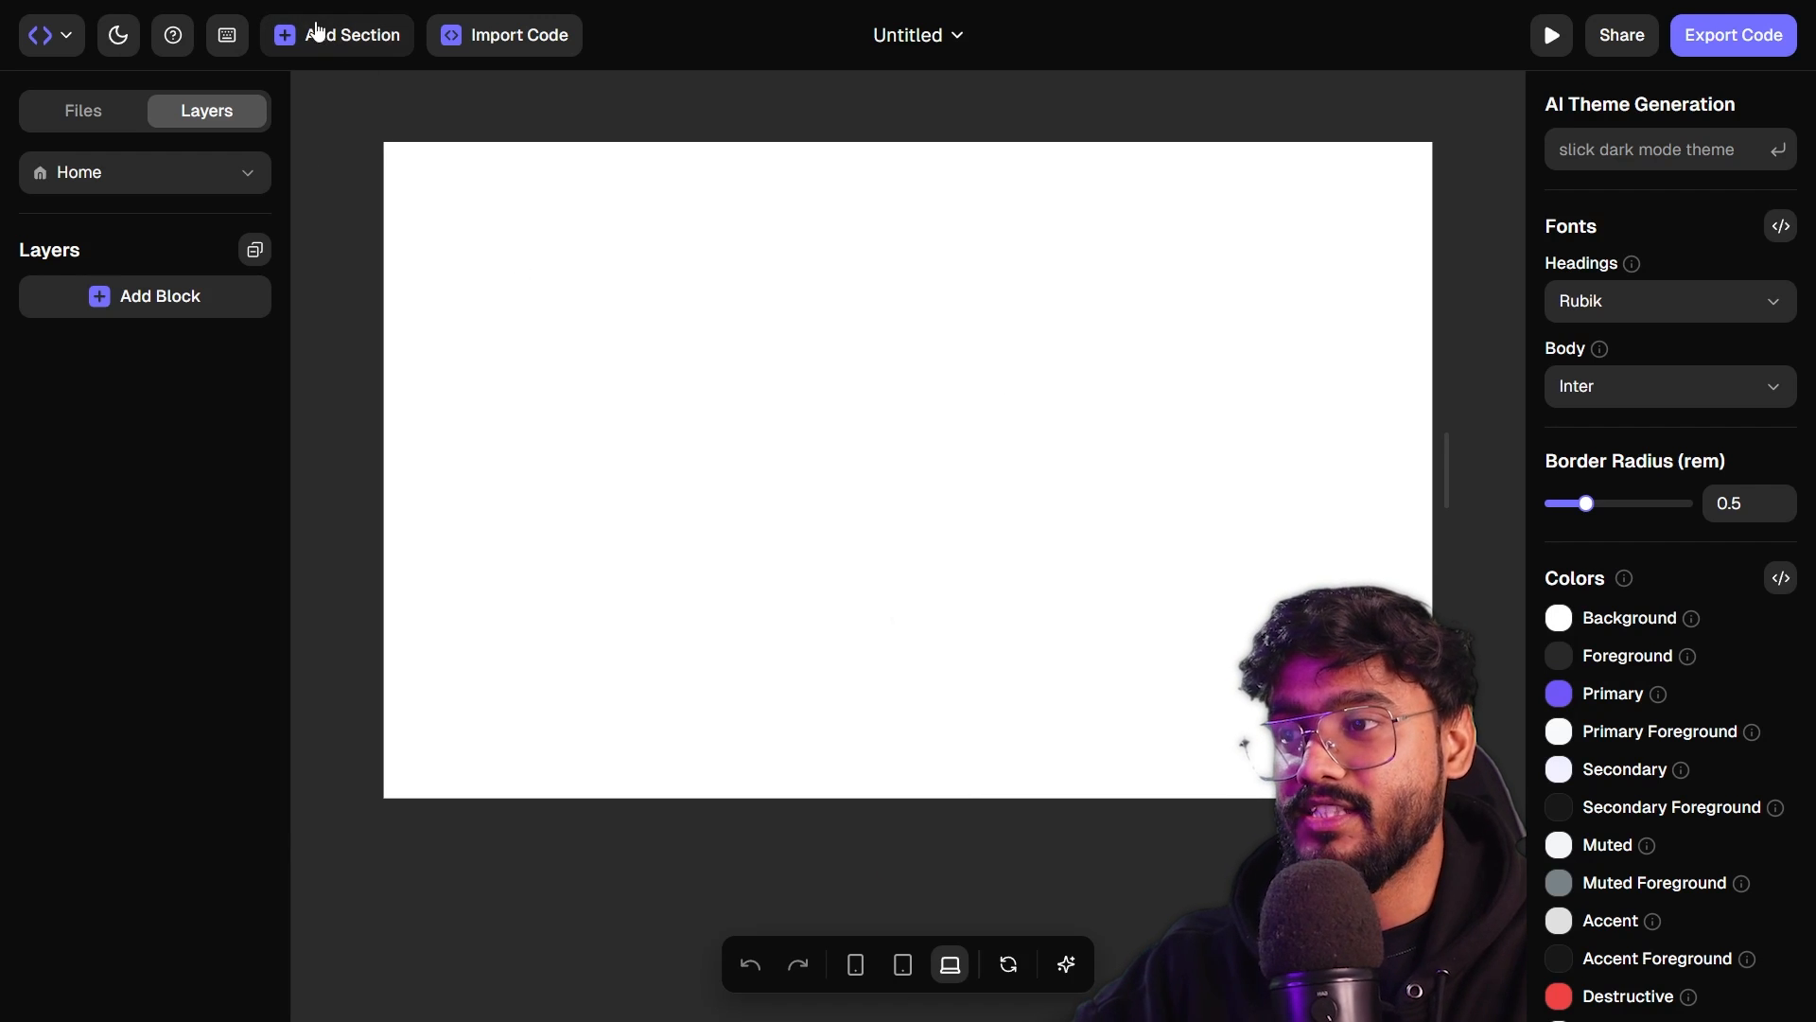
- Open the section library and look through its Headers, Heroes, Features, Testimonials and FAQ sections
{"action": "left_click", "coordinate": [333, 41]}
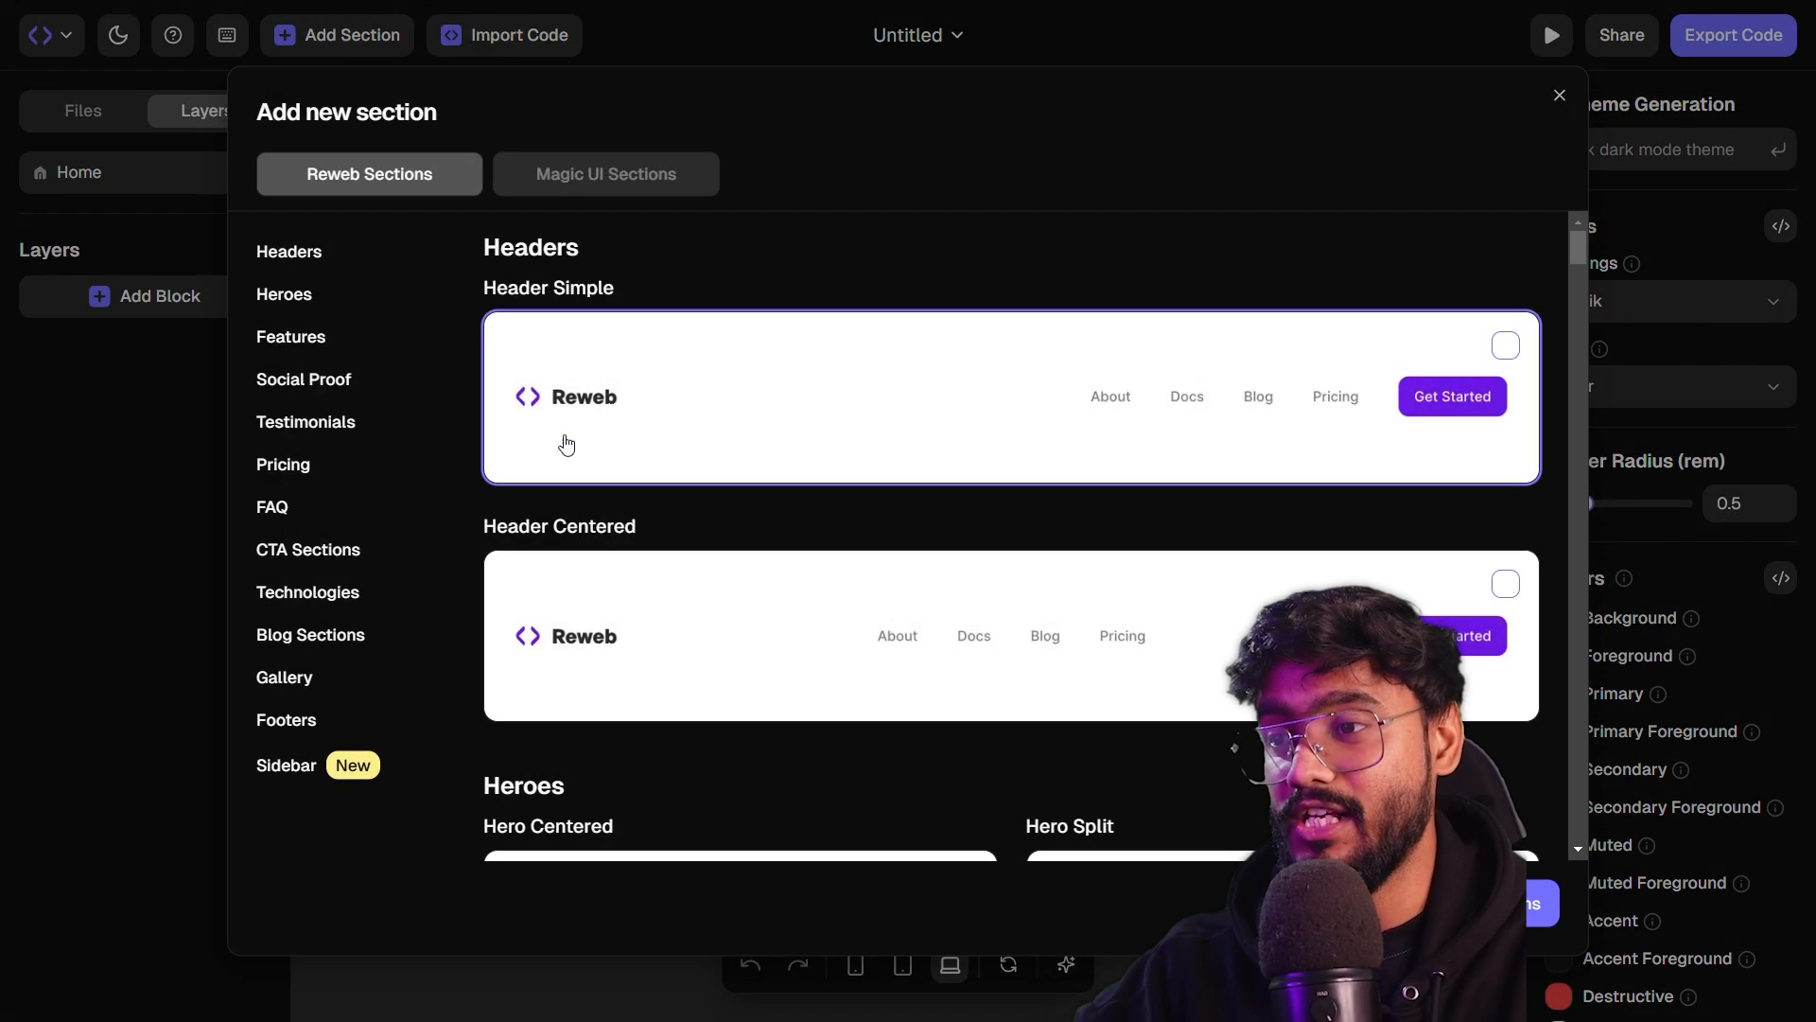
{"action": "scroll", "coordinate": [892, 417], "scroll_direction": "down", "scroll_amount": 12}
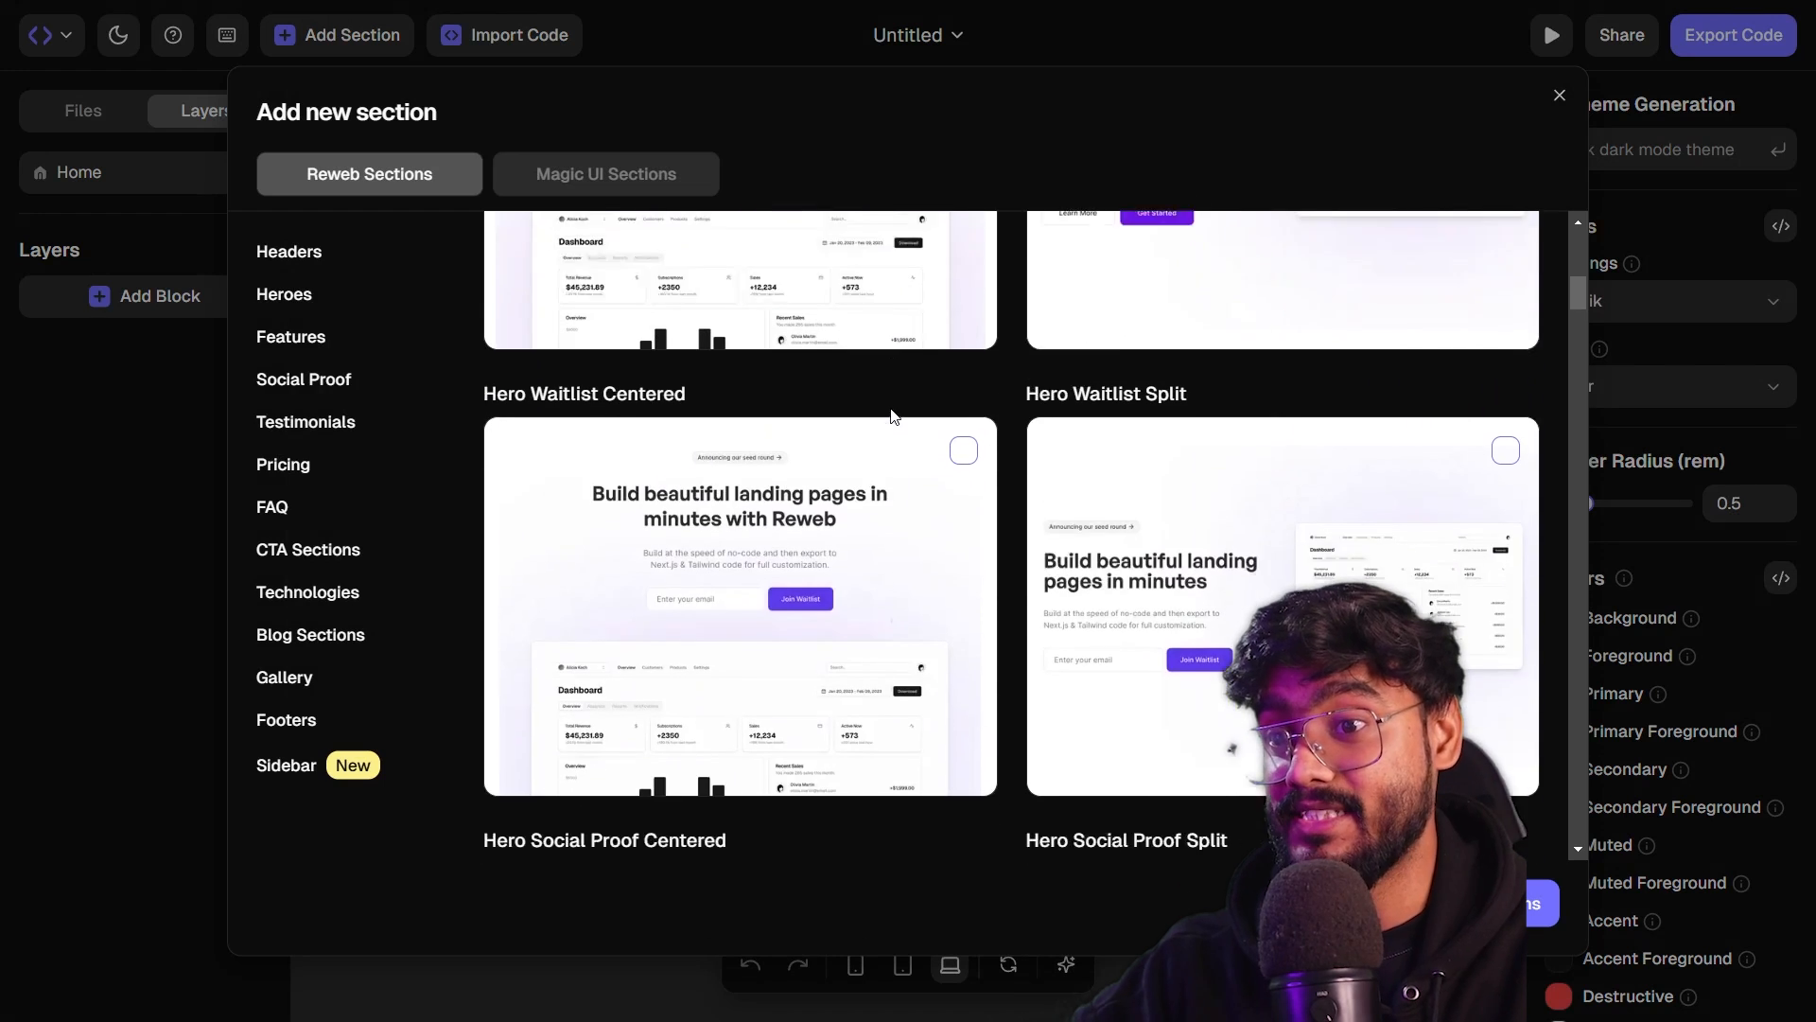
{"action": "scroll", "coordinate": [892, 417], "scroll_direction": "up", "scroll_amount": 15}
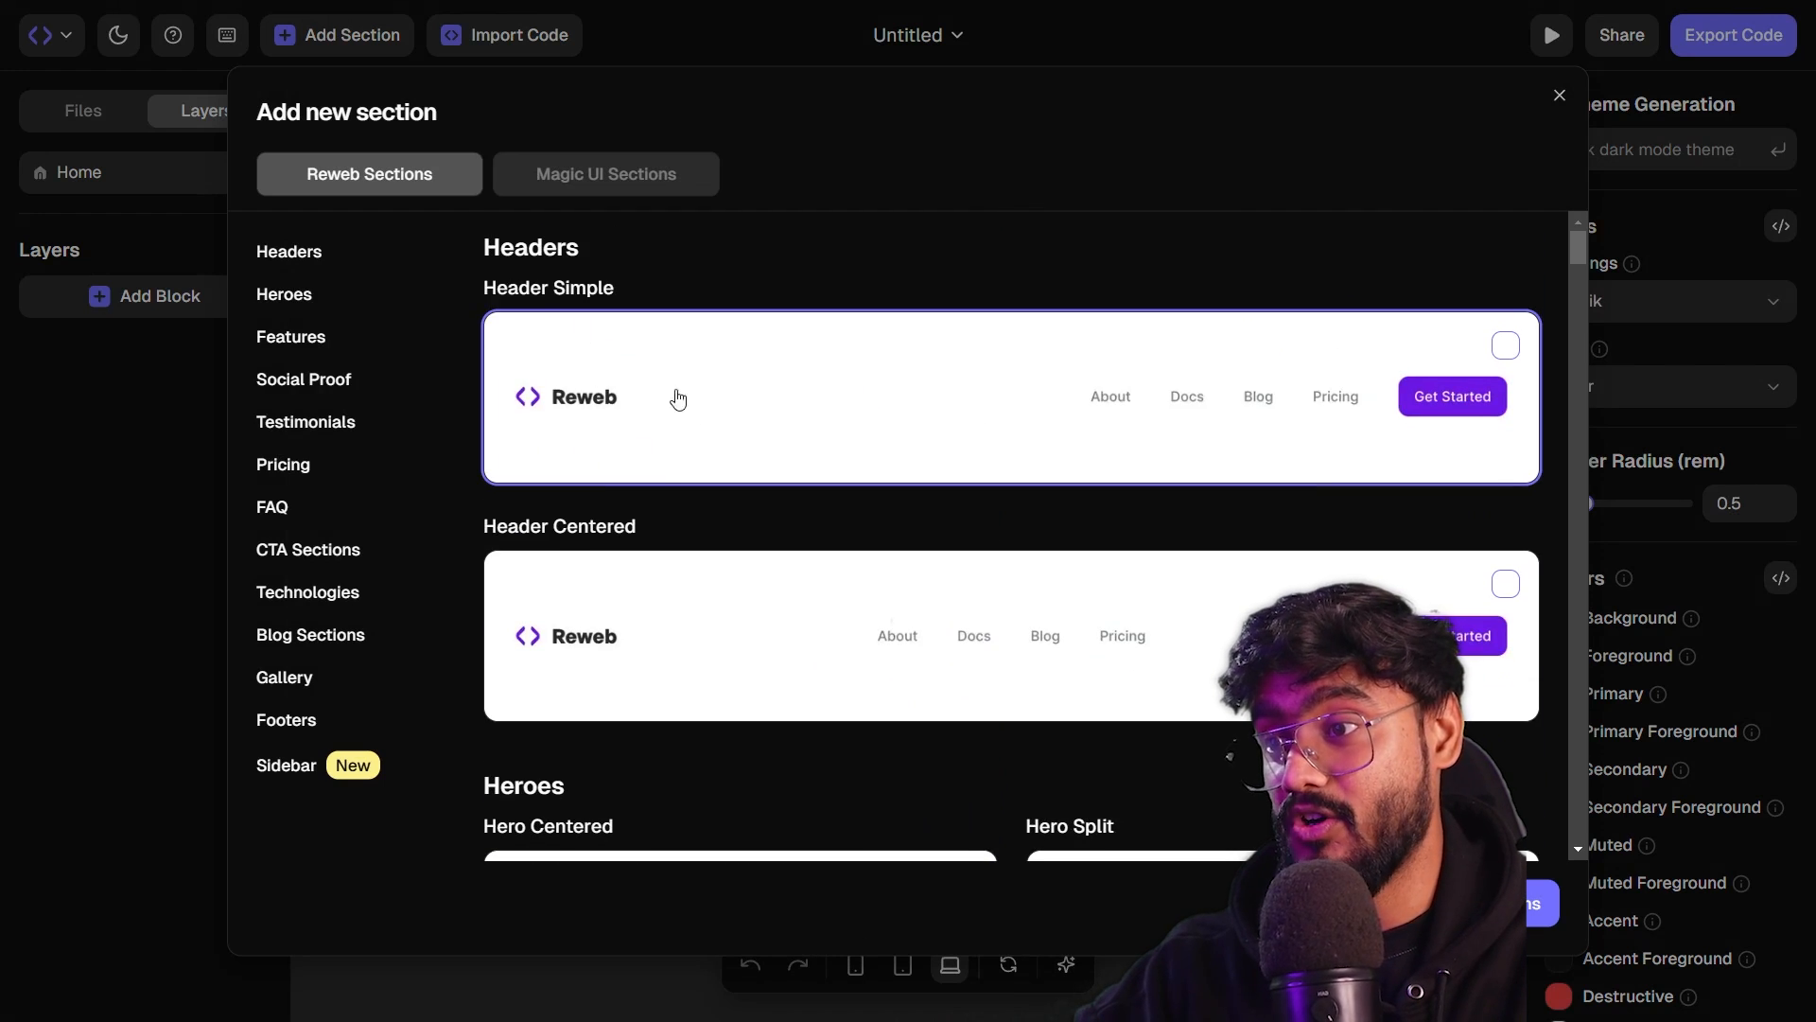
{"action": "scroll", "coordinate": [678, 398], "scroll_direction": "down", "scroll_amount": 6}
{"action": "scroll", "coordinate": [693, 429], "scroll_direction": "up", "scroll_amount": 3}
{"action": "scroll", "coordinate": [693, 430], "scroll_direction": "down", "scroll_amount": 6}
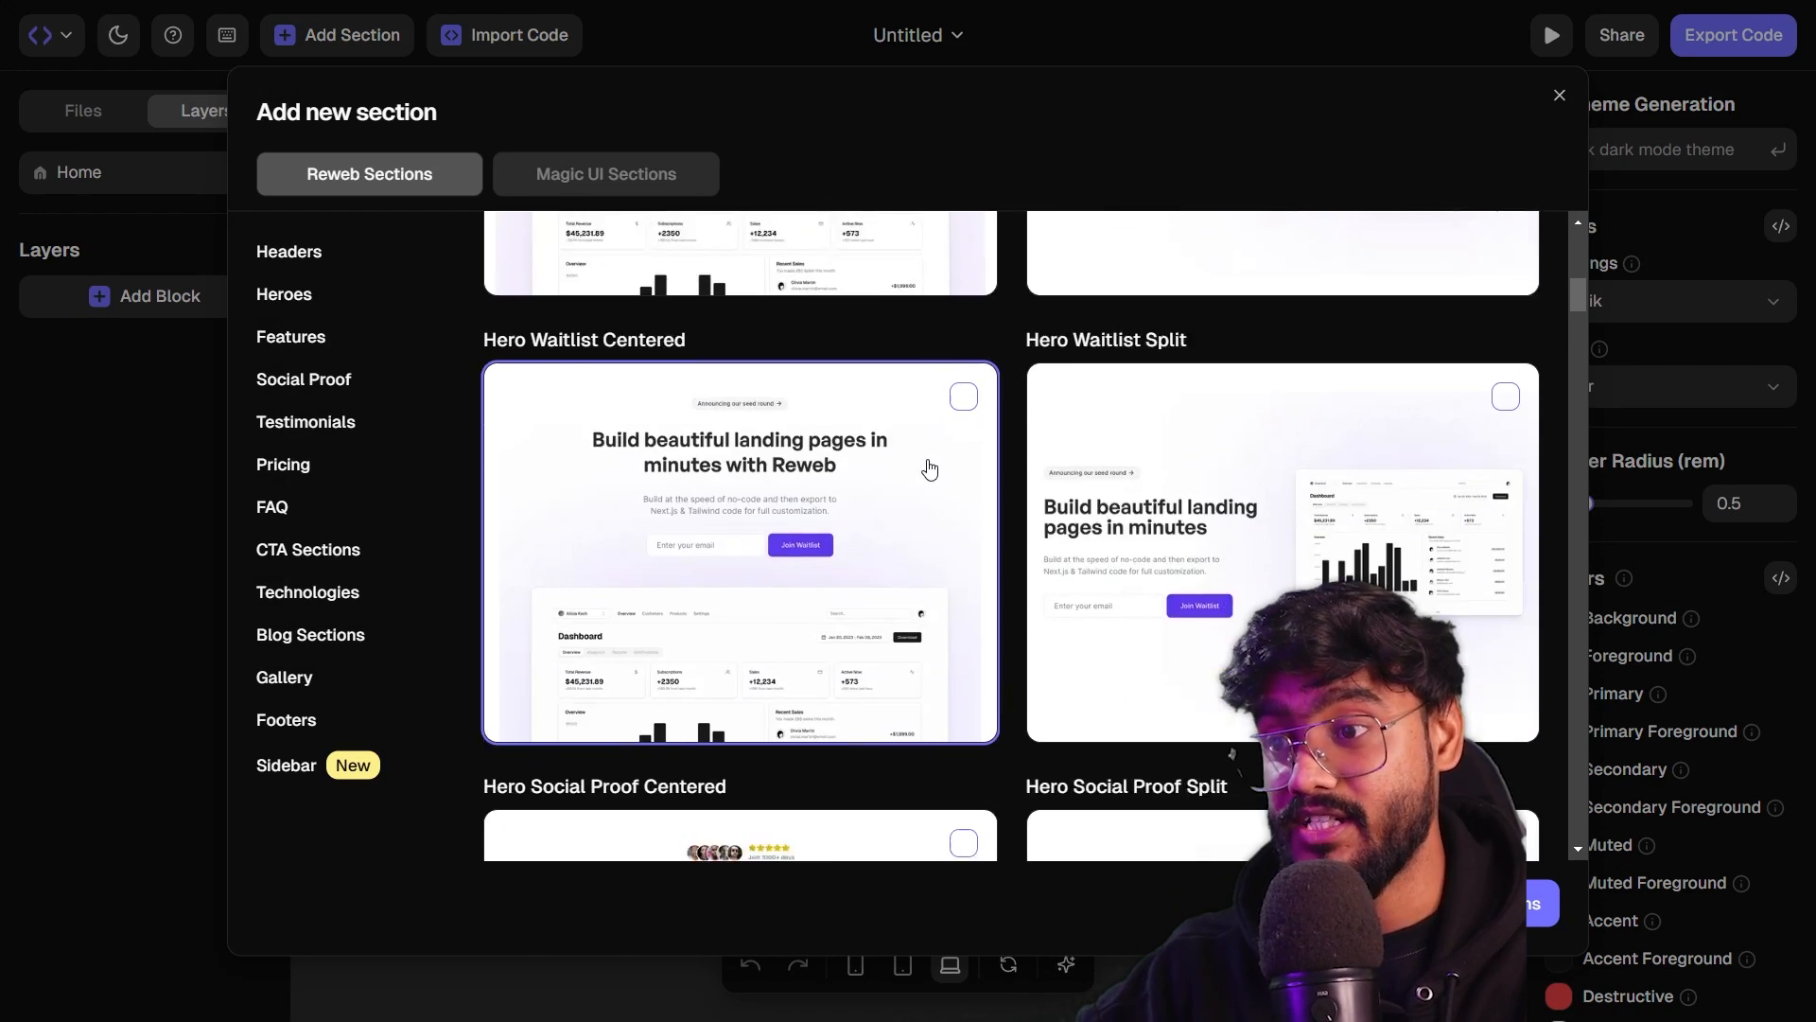
{"action": "left_click", "coordinate": [315, 338]}
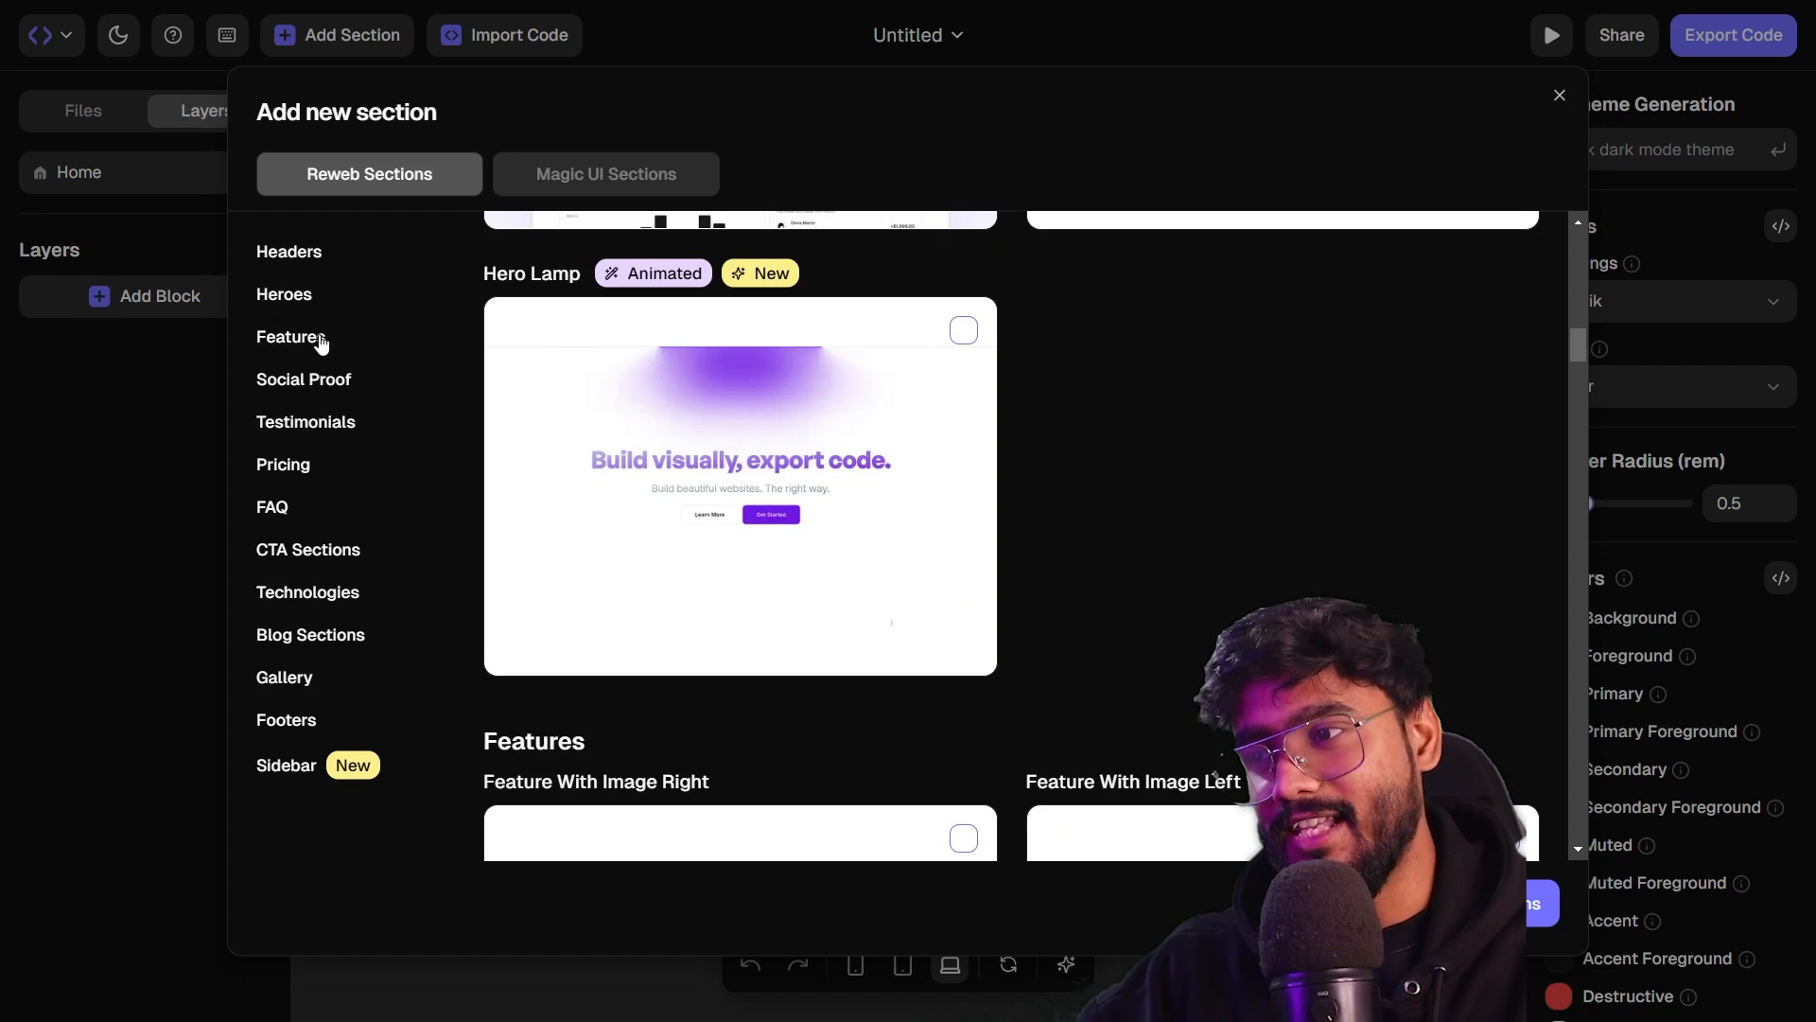
{"action": "left_click", "coordinate": [298, 426]}
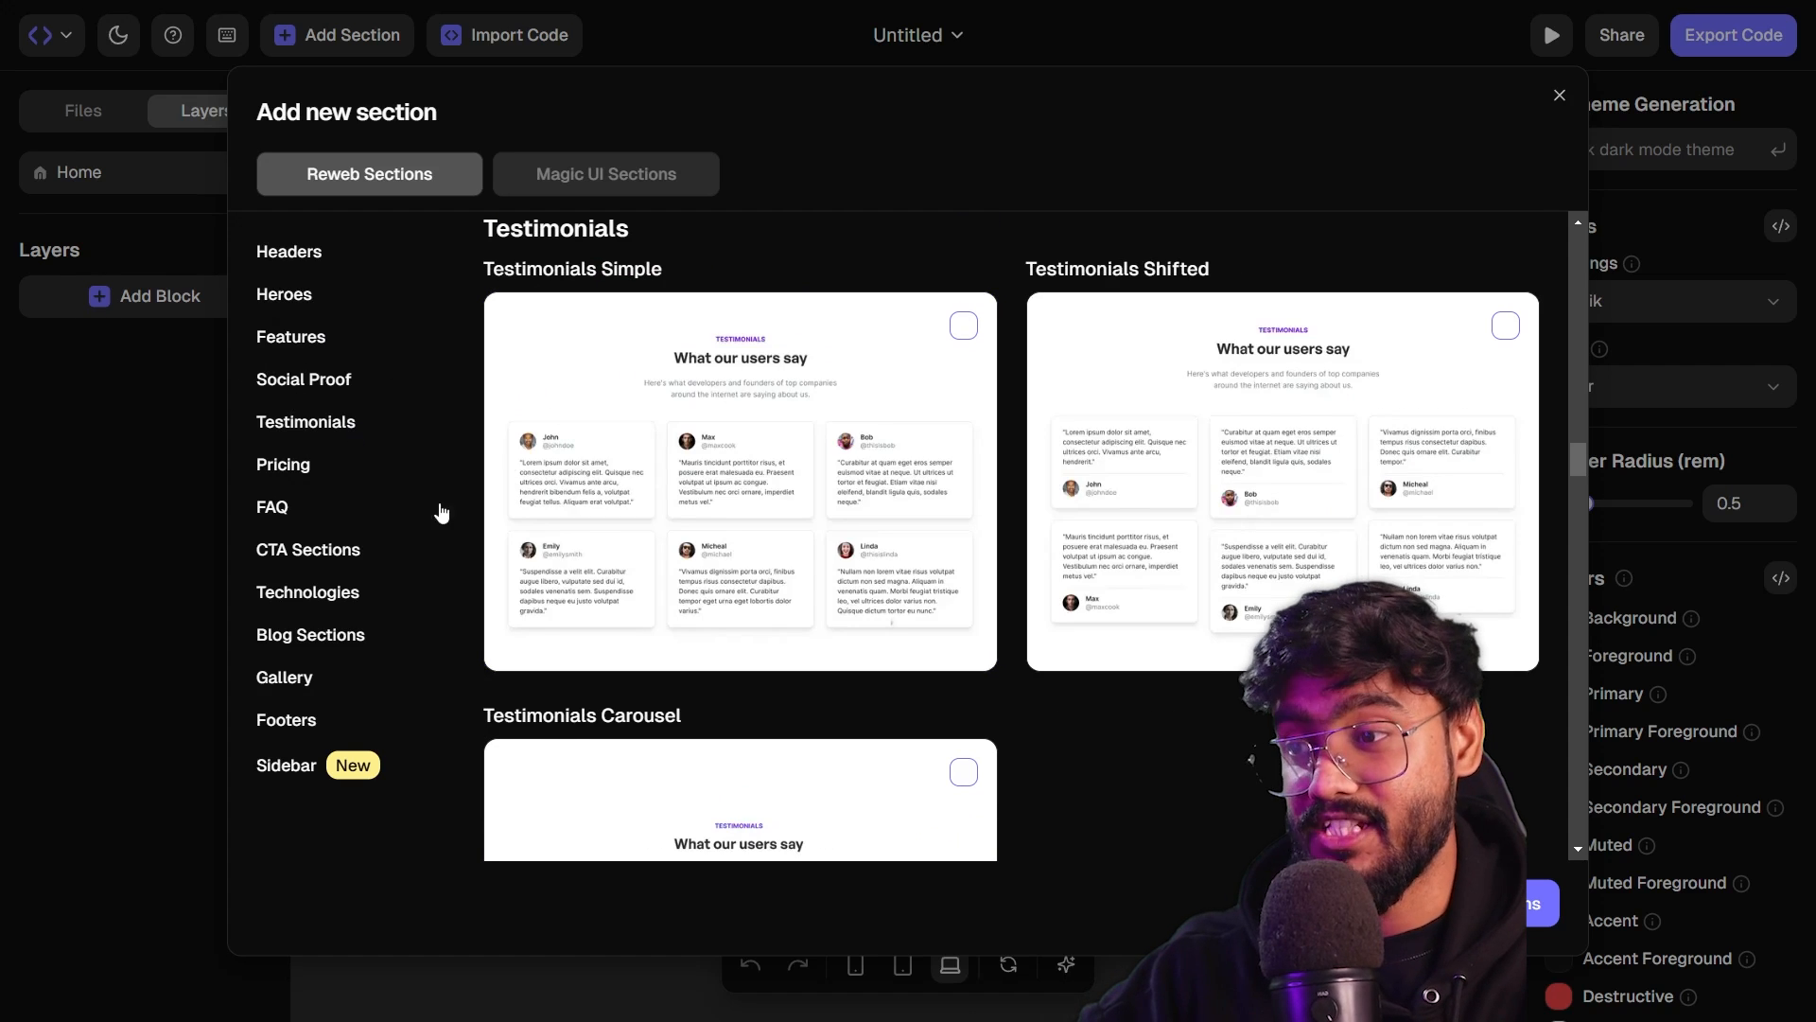
{"action": "left_click", "coordinate": [269, 508]}
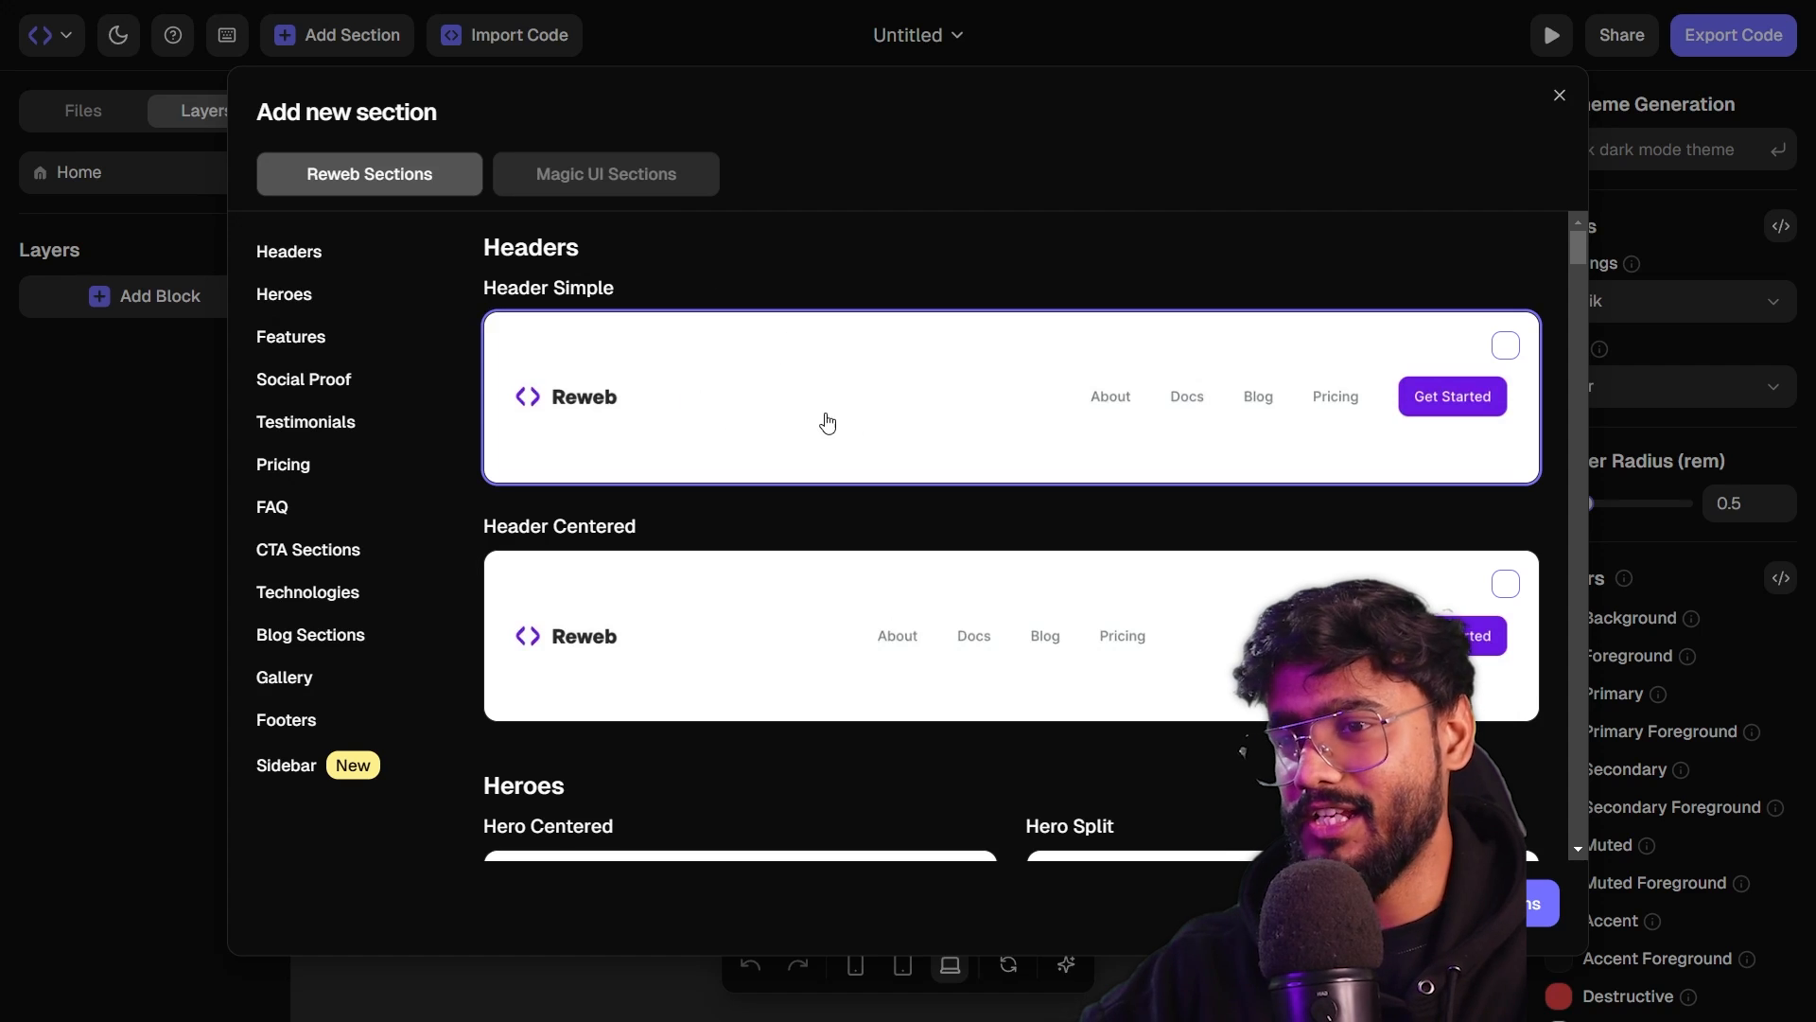
- Add the Header Simple and Hero Split sections to the blank page
{"action": "scroll", "coordinate": [1241, 491], "scroll_direction": "down", "scroll_amount": 8}
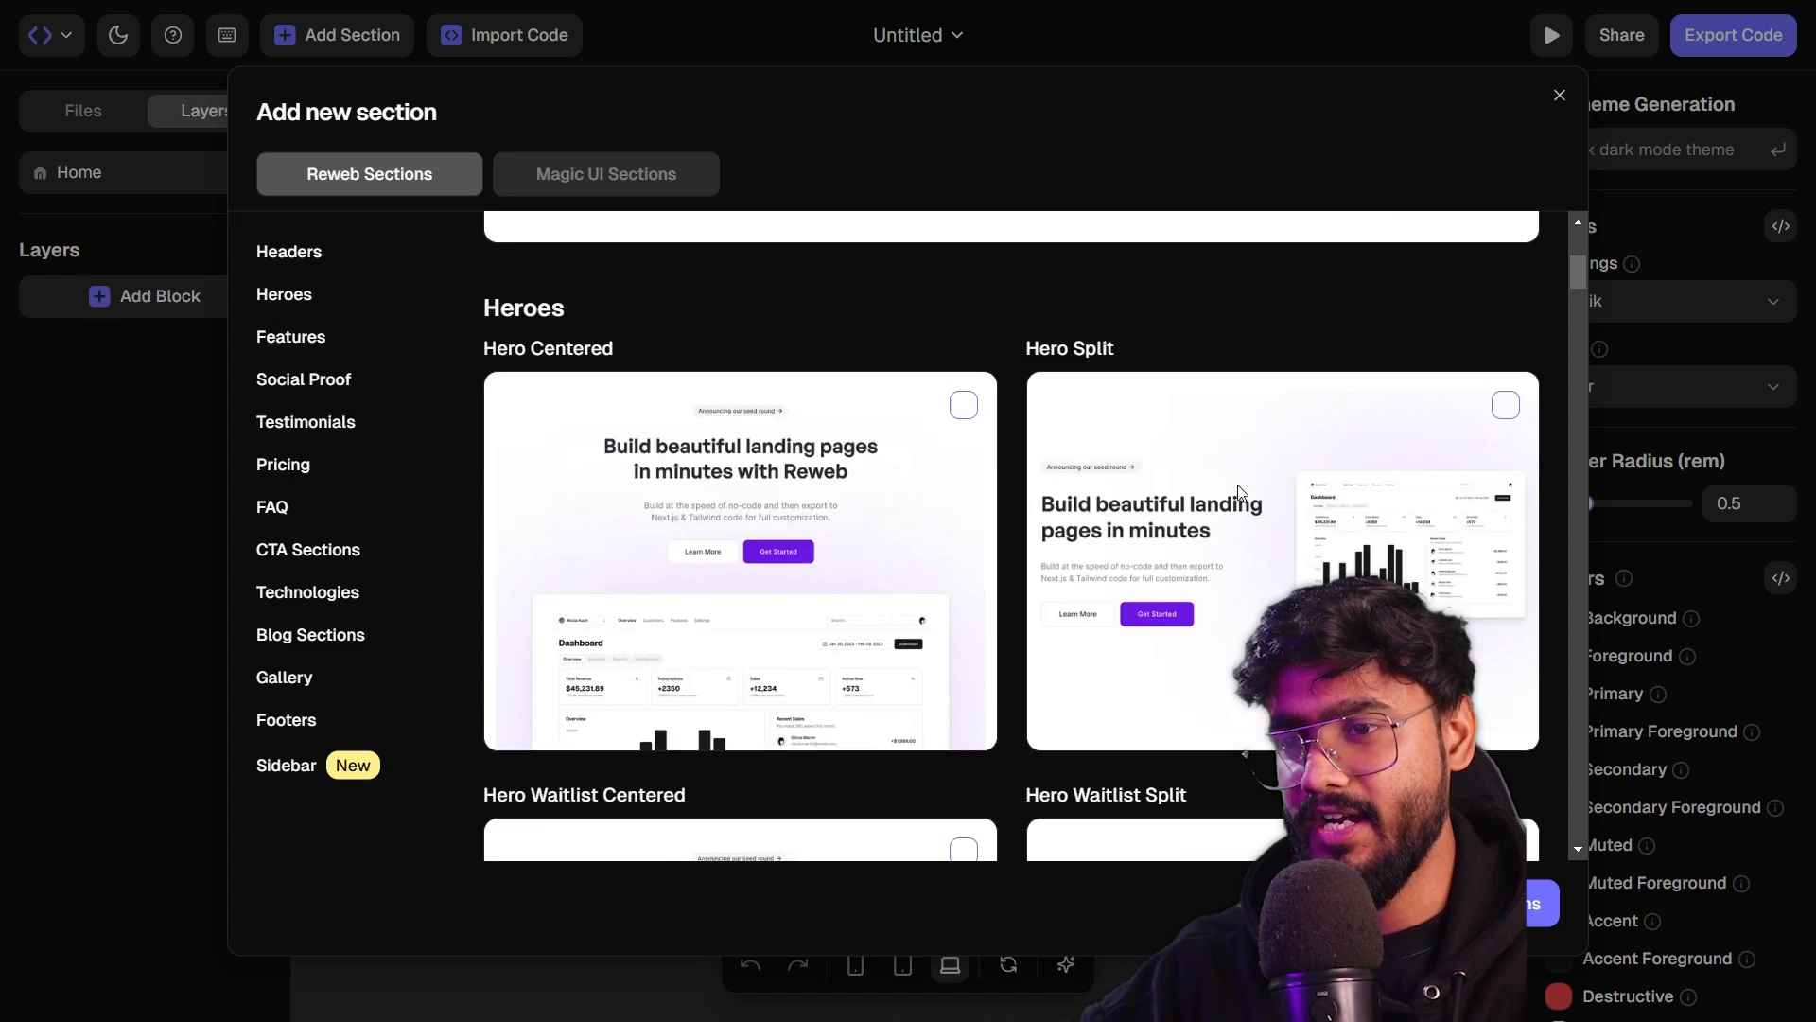
{"action": "scroll", "coordinate": [1240, 491], "scroll_direction": "up", "scroll_amount": 2}
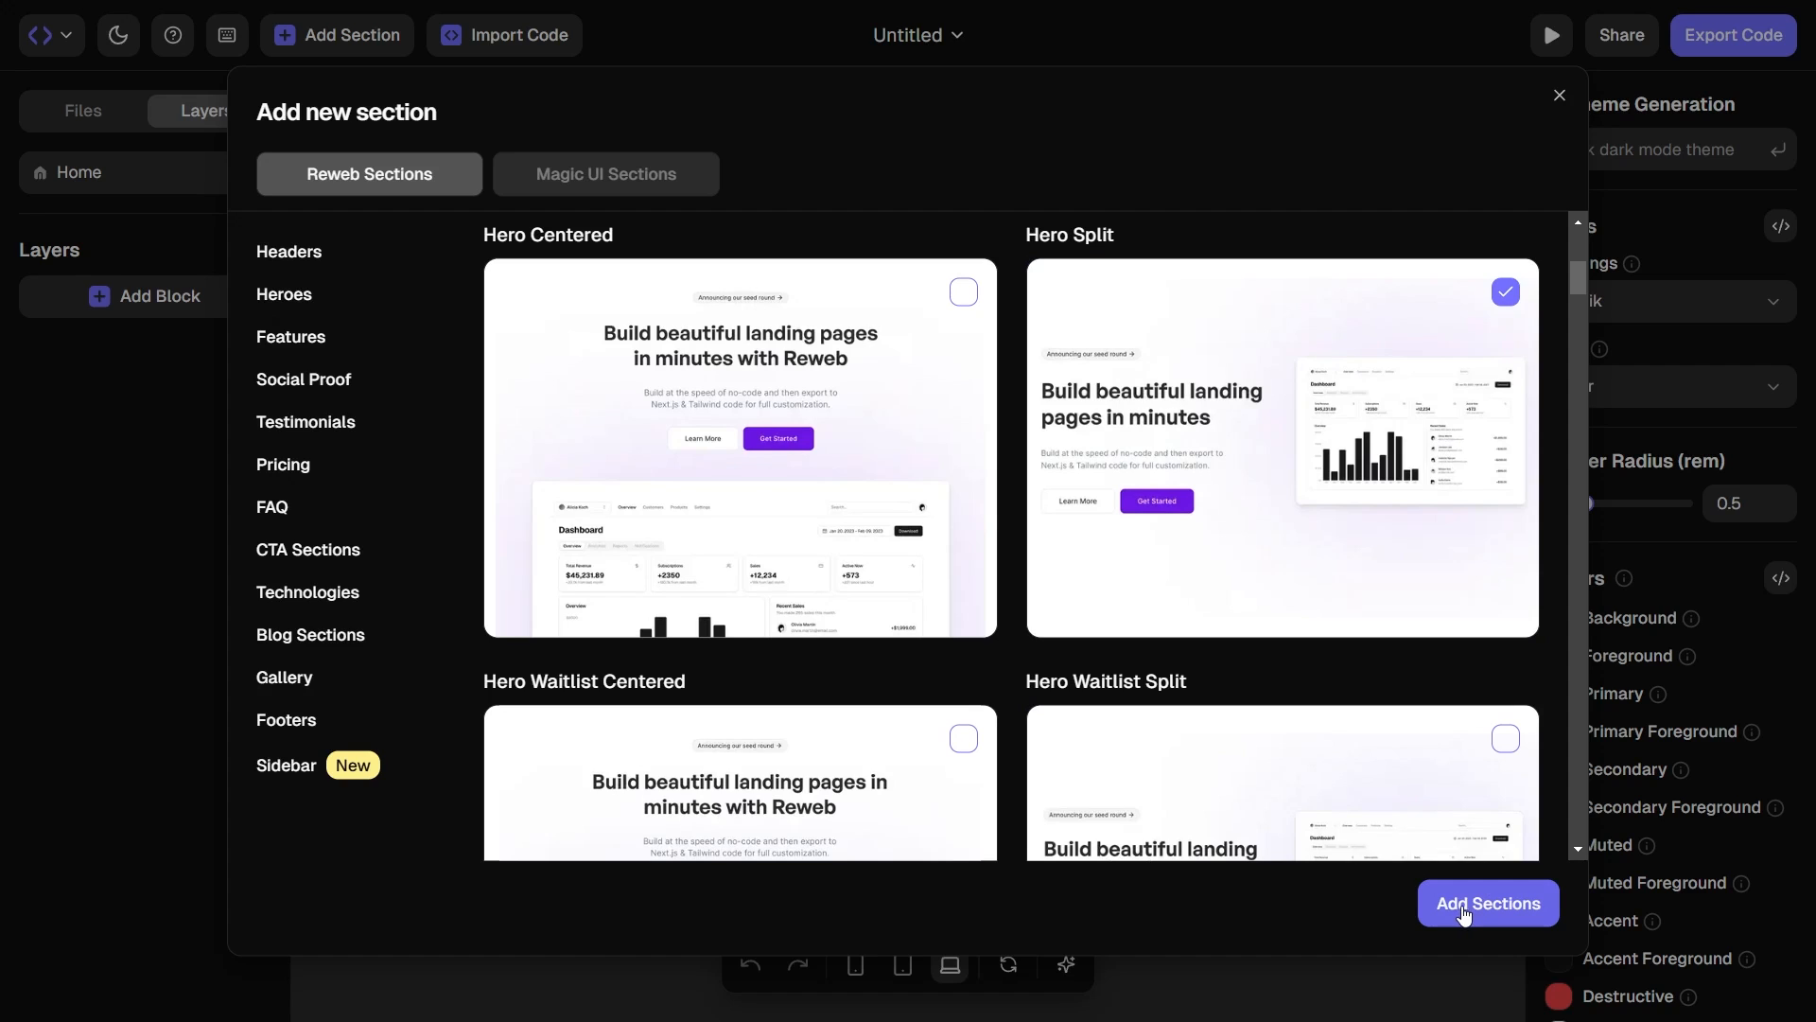
{"action": "left_click", "coordinate": [1463, 908]}
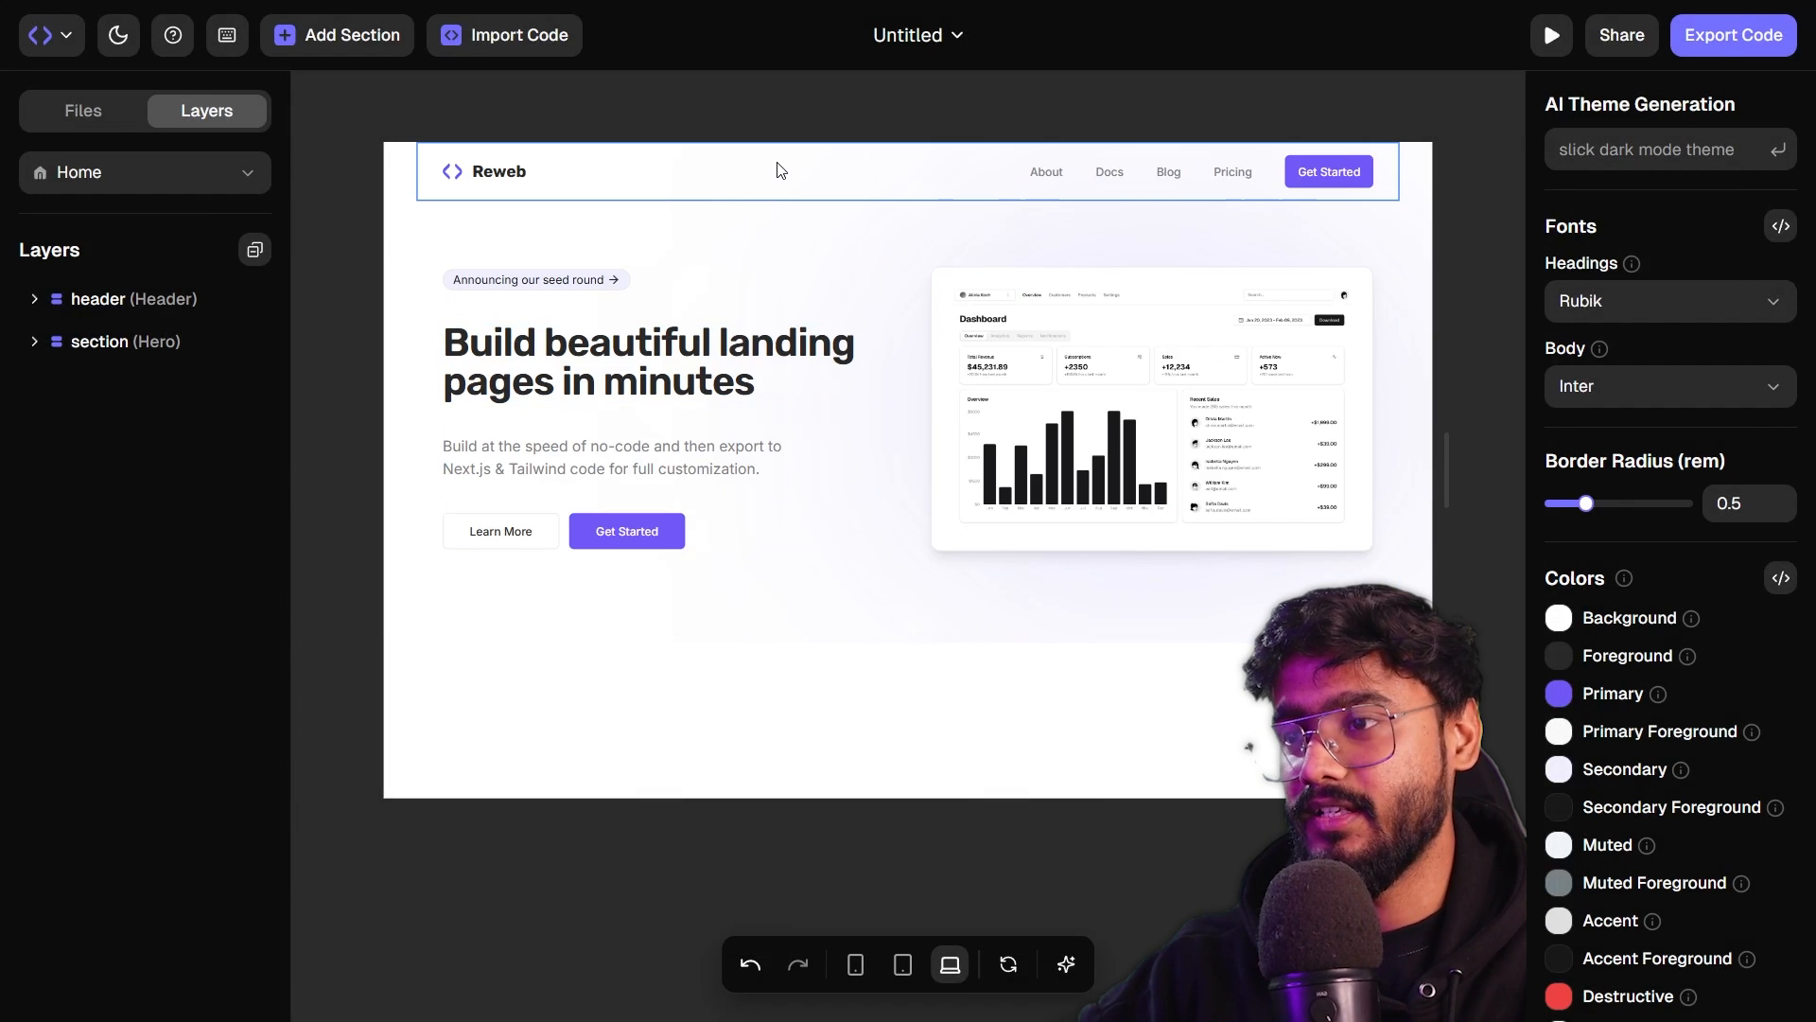
- Select the page header, make the preview canvas slightly narrower, and clear the selection
{"action": "left_click", "coordinate": [780, 170]}
{"action": "left_click_drag", "start_coordinate": [1439, 304], "coordinate": [1412, 309]}
{"action": "scroll", "coordinate": [741, 314], "scroll_direction": "up", "scroll_amount": 1}
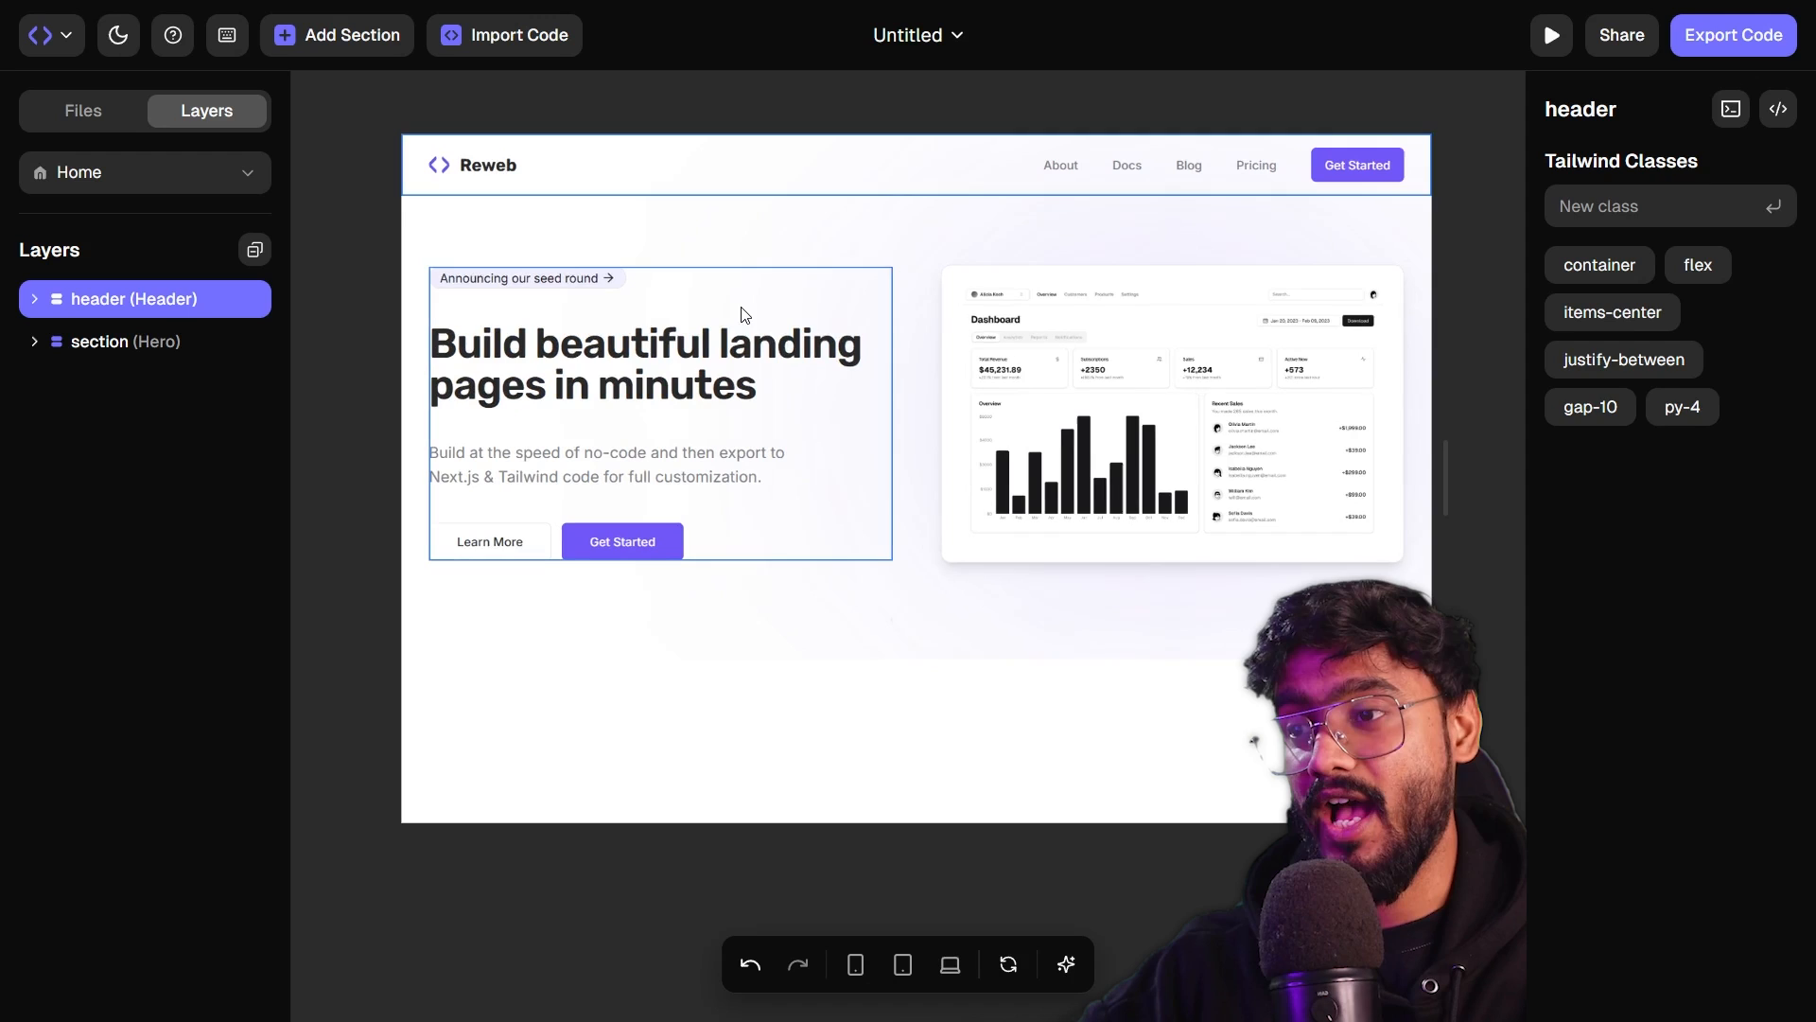
{"action": "left_click", "coordinate": [745, 110]}
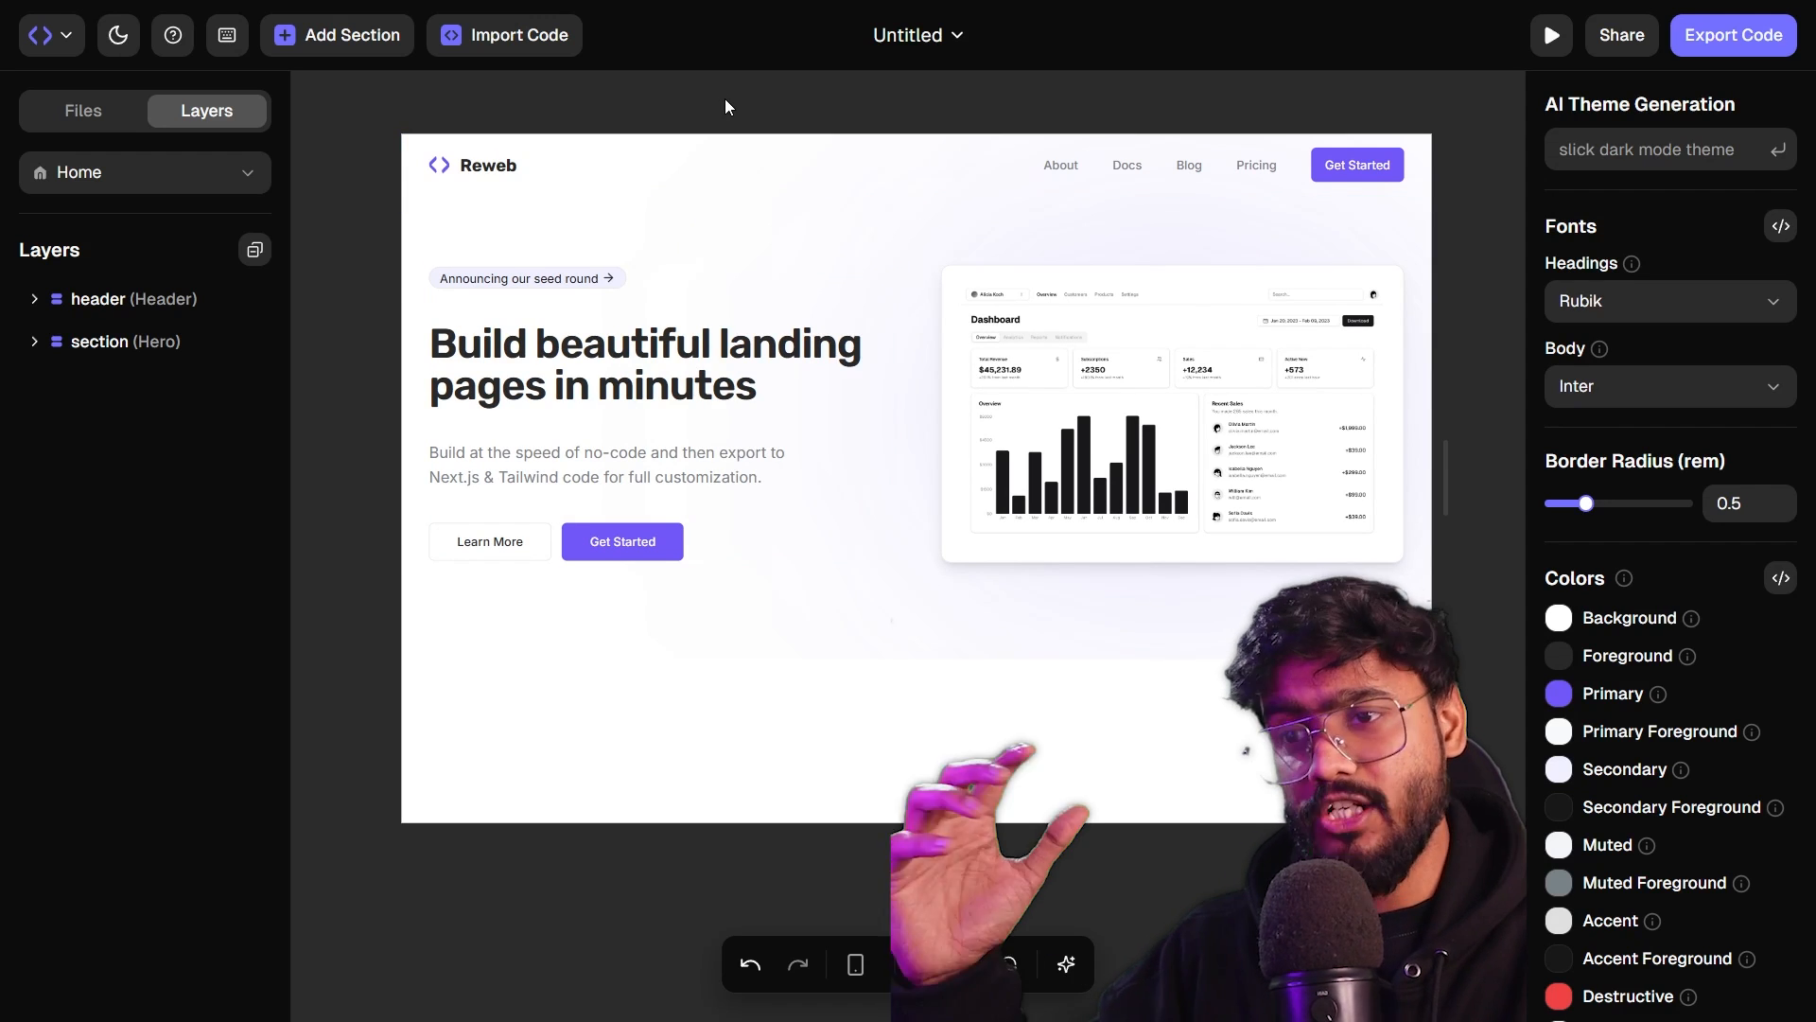
- Delete the svg logo icon from the header's Link and select the remaining Reweb text span
{"action": "left_click", "coordinate": [731, 171]}
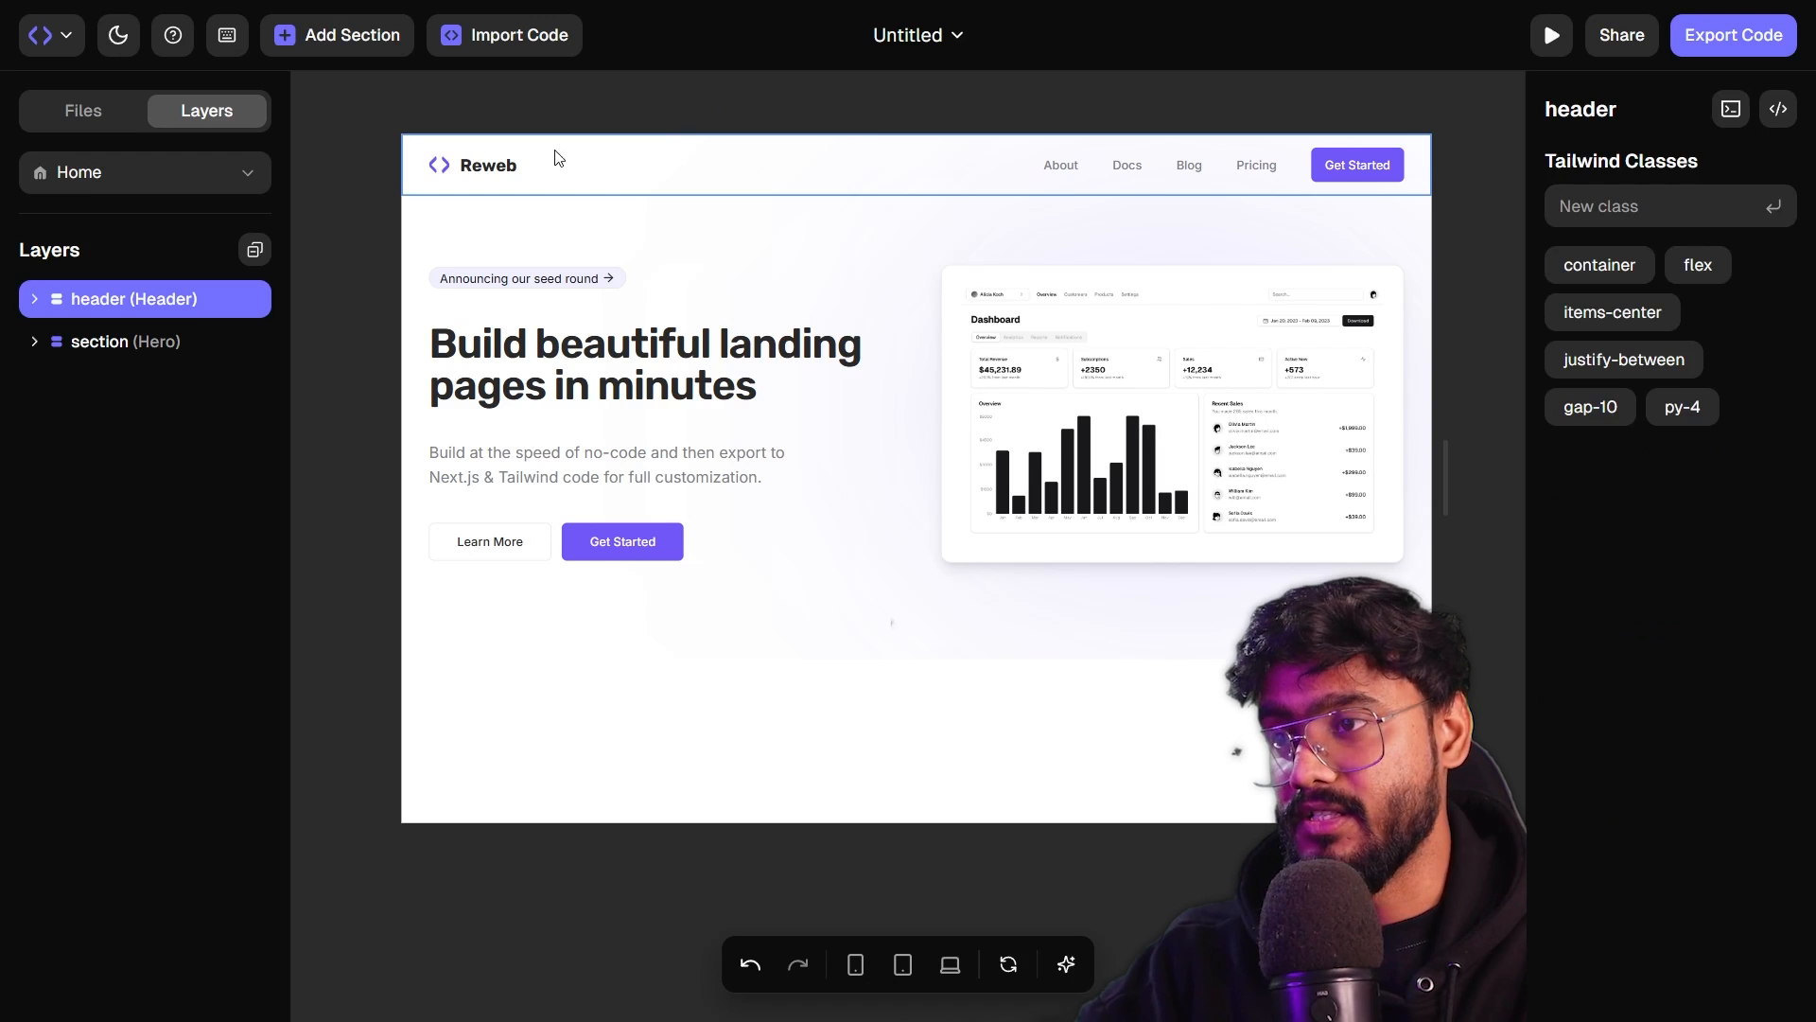
{"action": "left_click", "coordinate": [490, 178]}
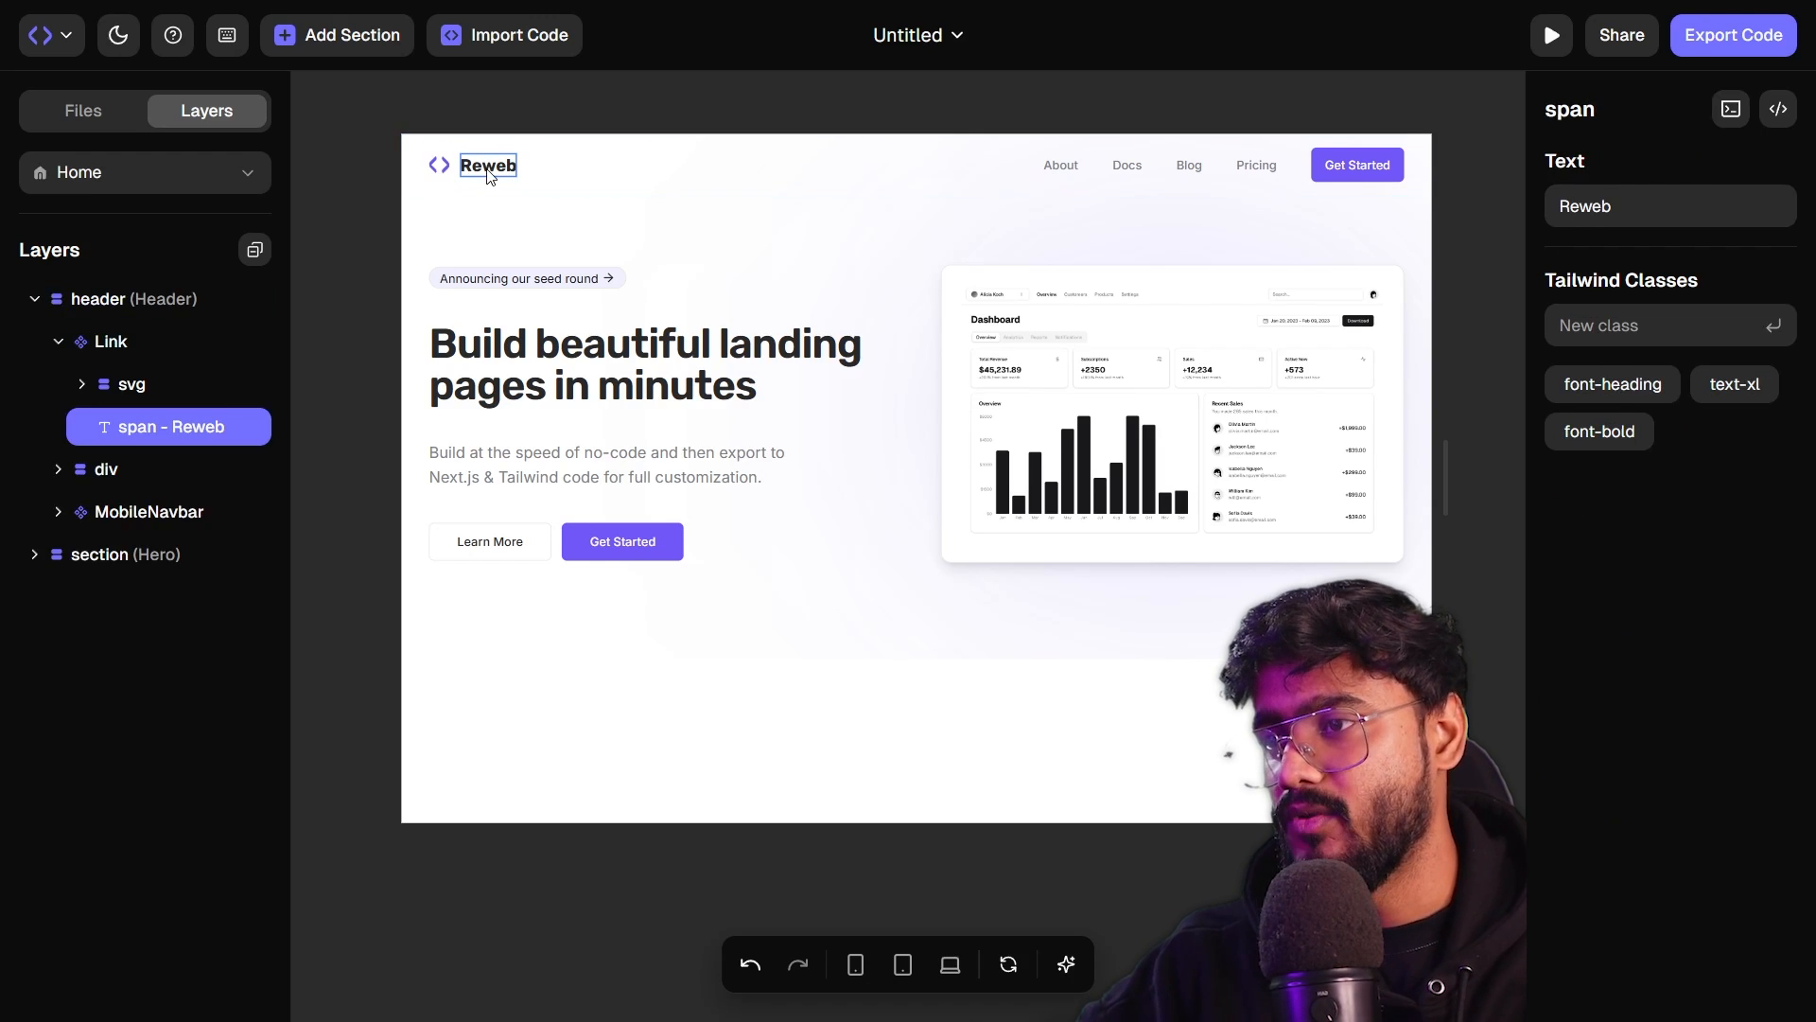
{"action": "left_click", "coordinate": [210, 386]}
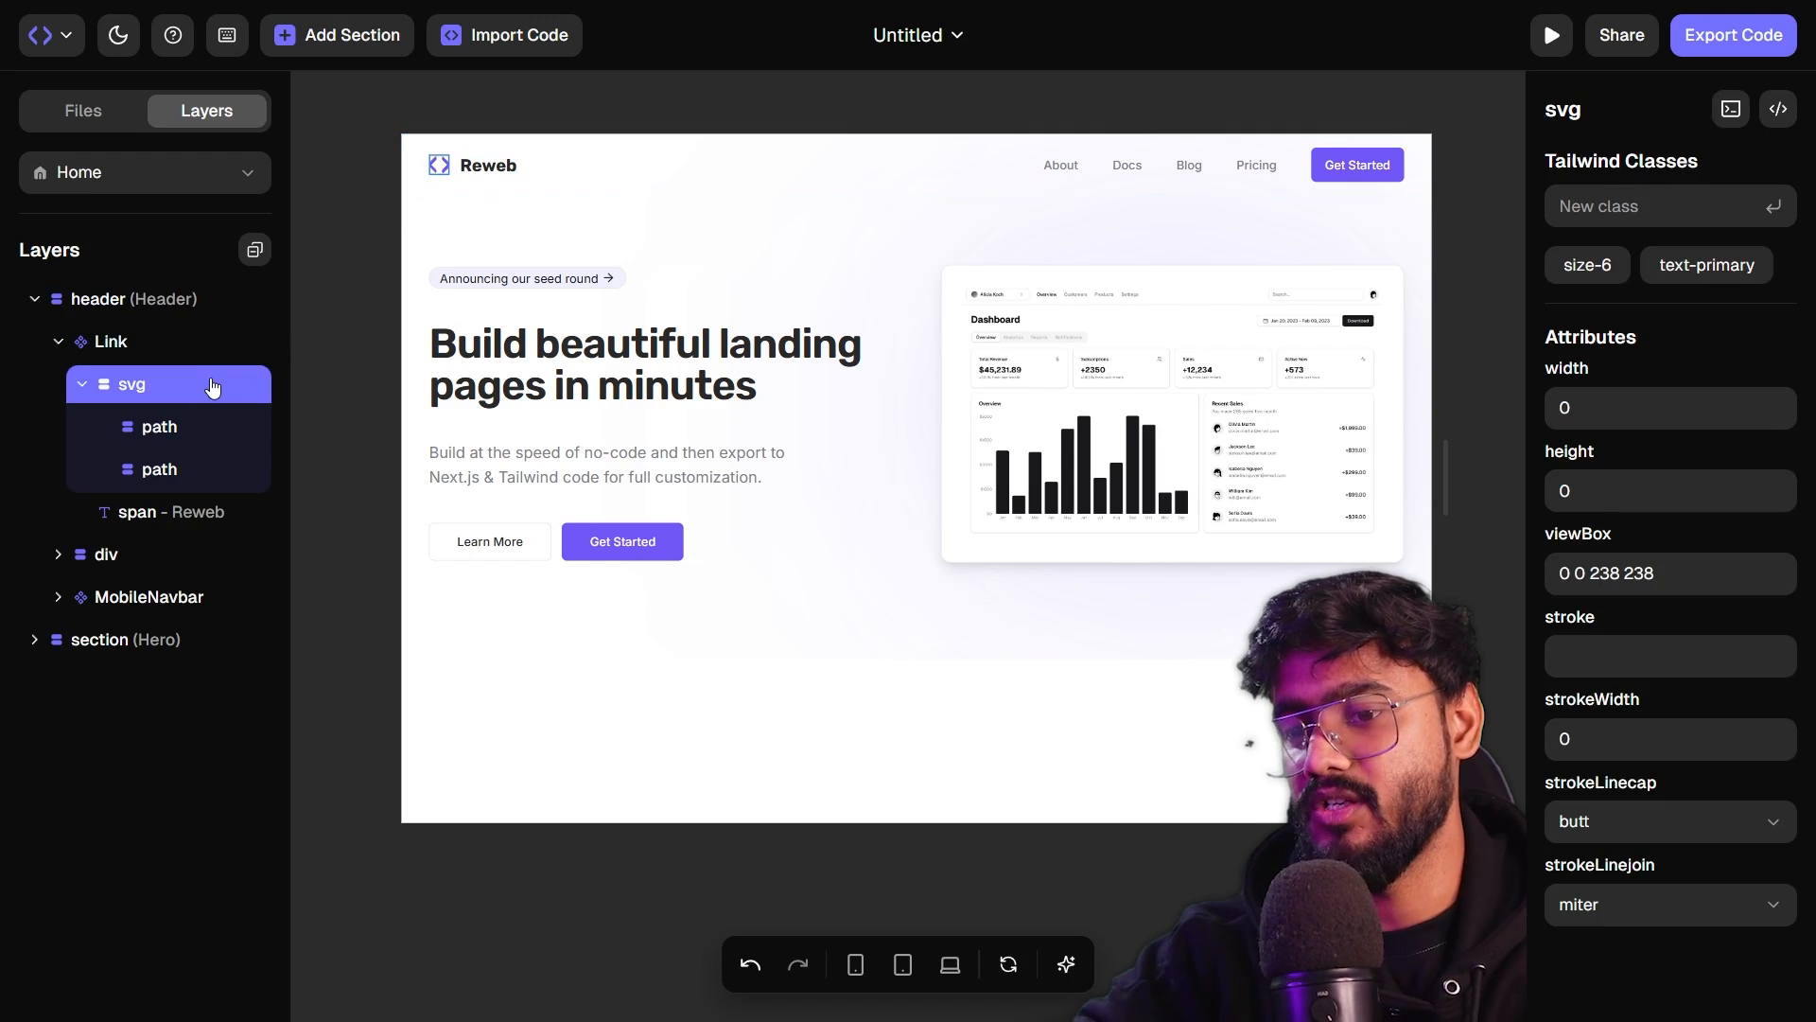
{"action": "right_click", "coordinate": [212, 386]}
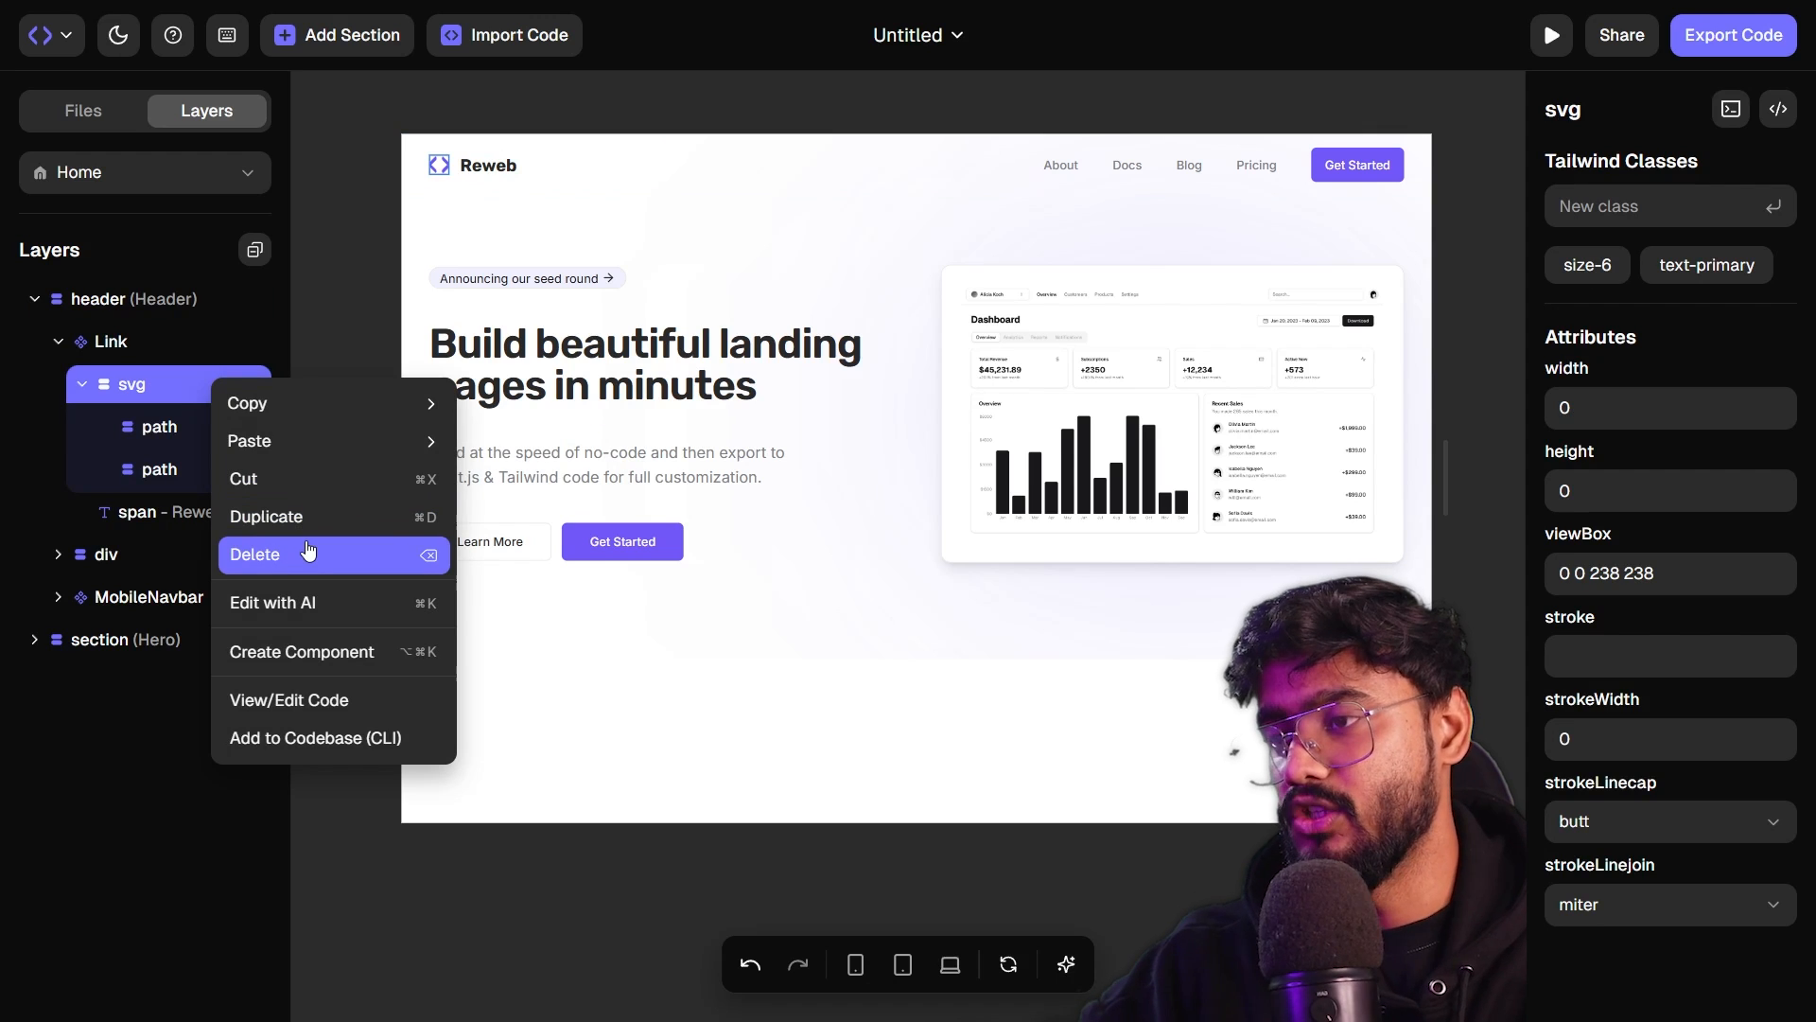
{"action": "left_click", "coordinate": [299, 555]}
{"action": "left_click", "coordinate": [176, 392]}
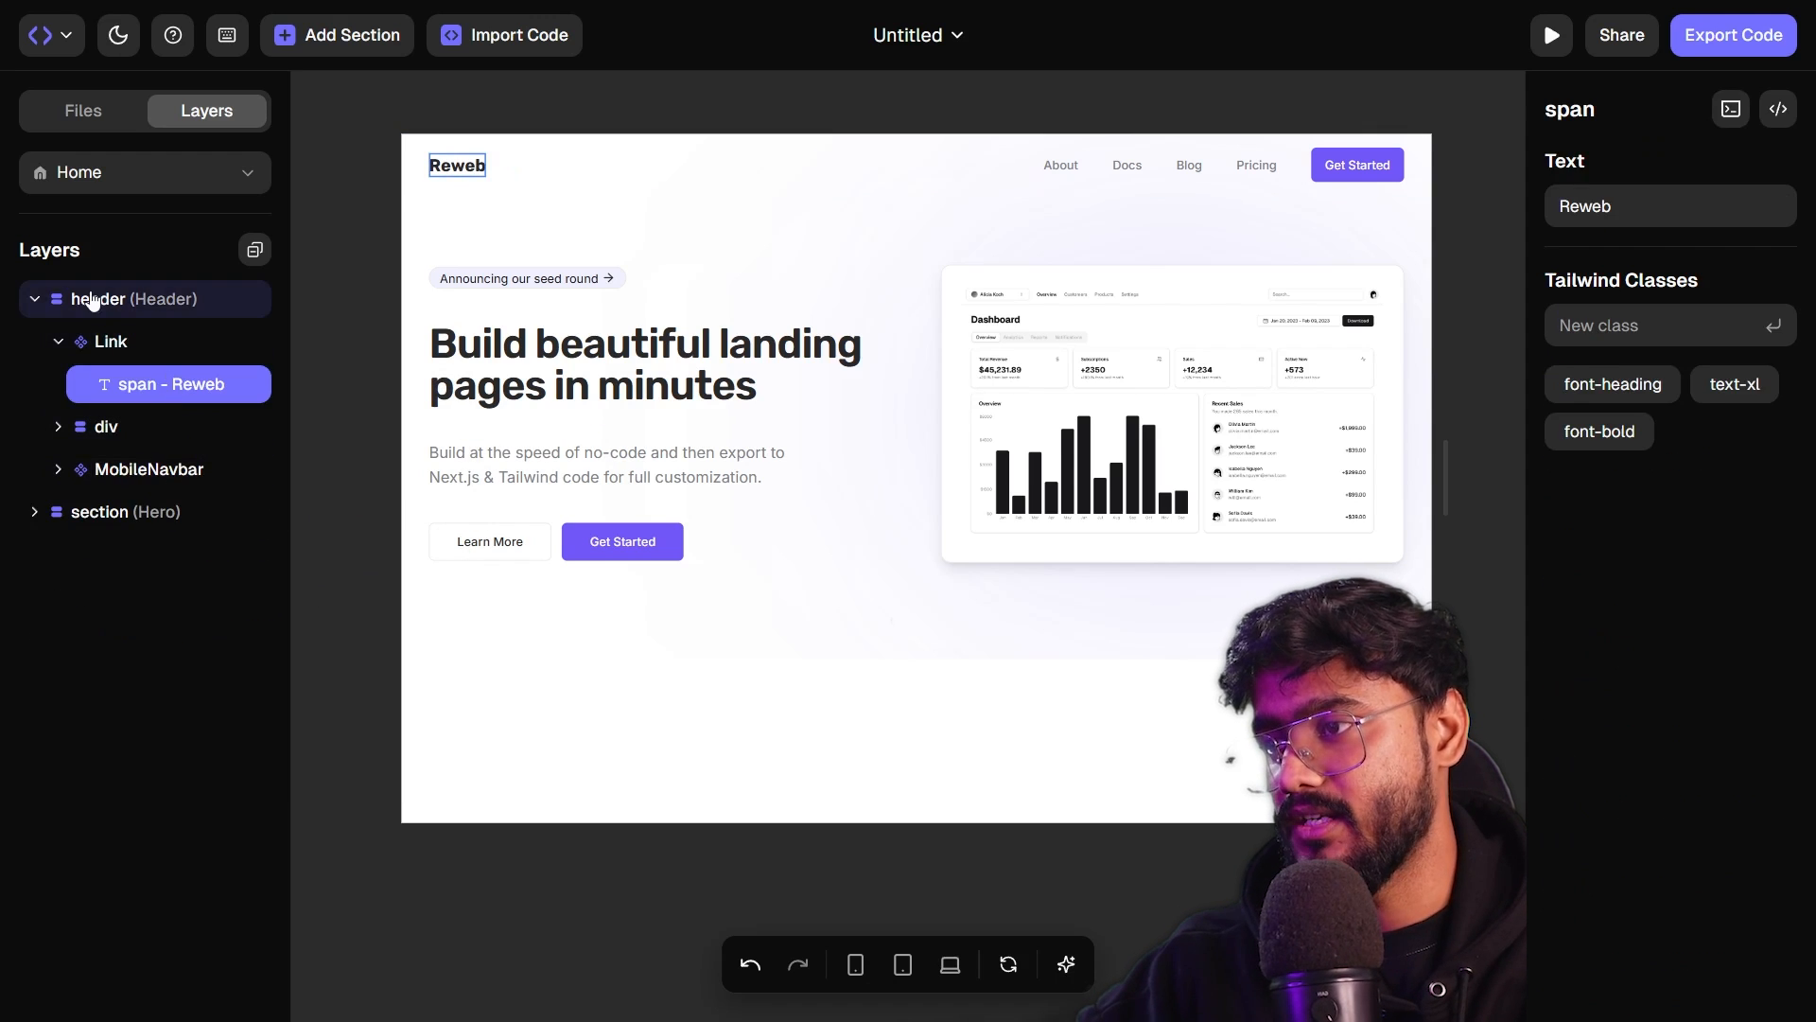
- Inspect the layers and Tailwind classes of the header and the Hero section, leaving nothing selected
{"action": "left_click", "coordinate": [94, 298]}
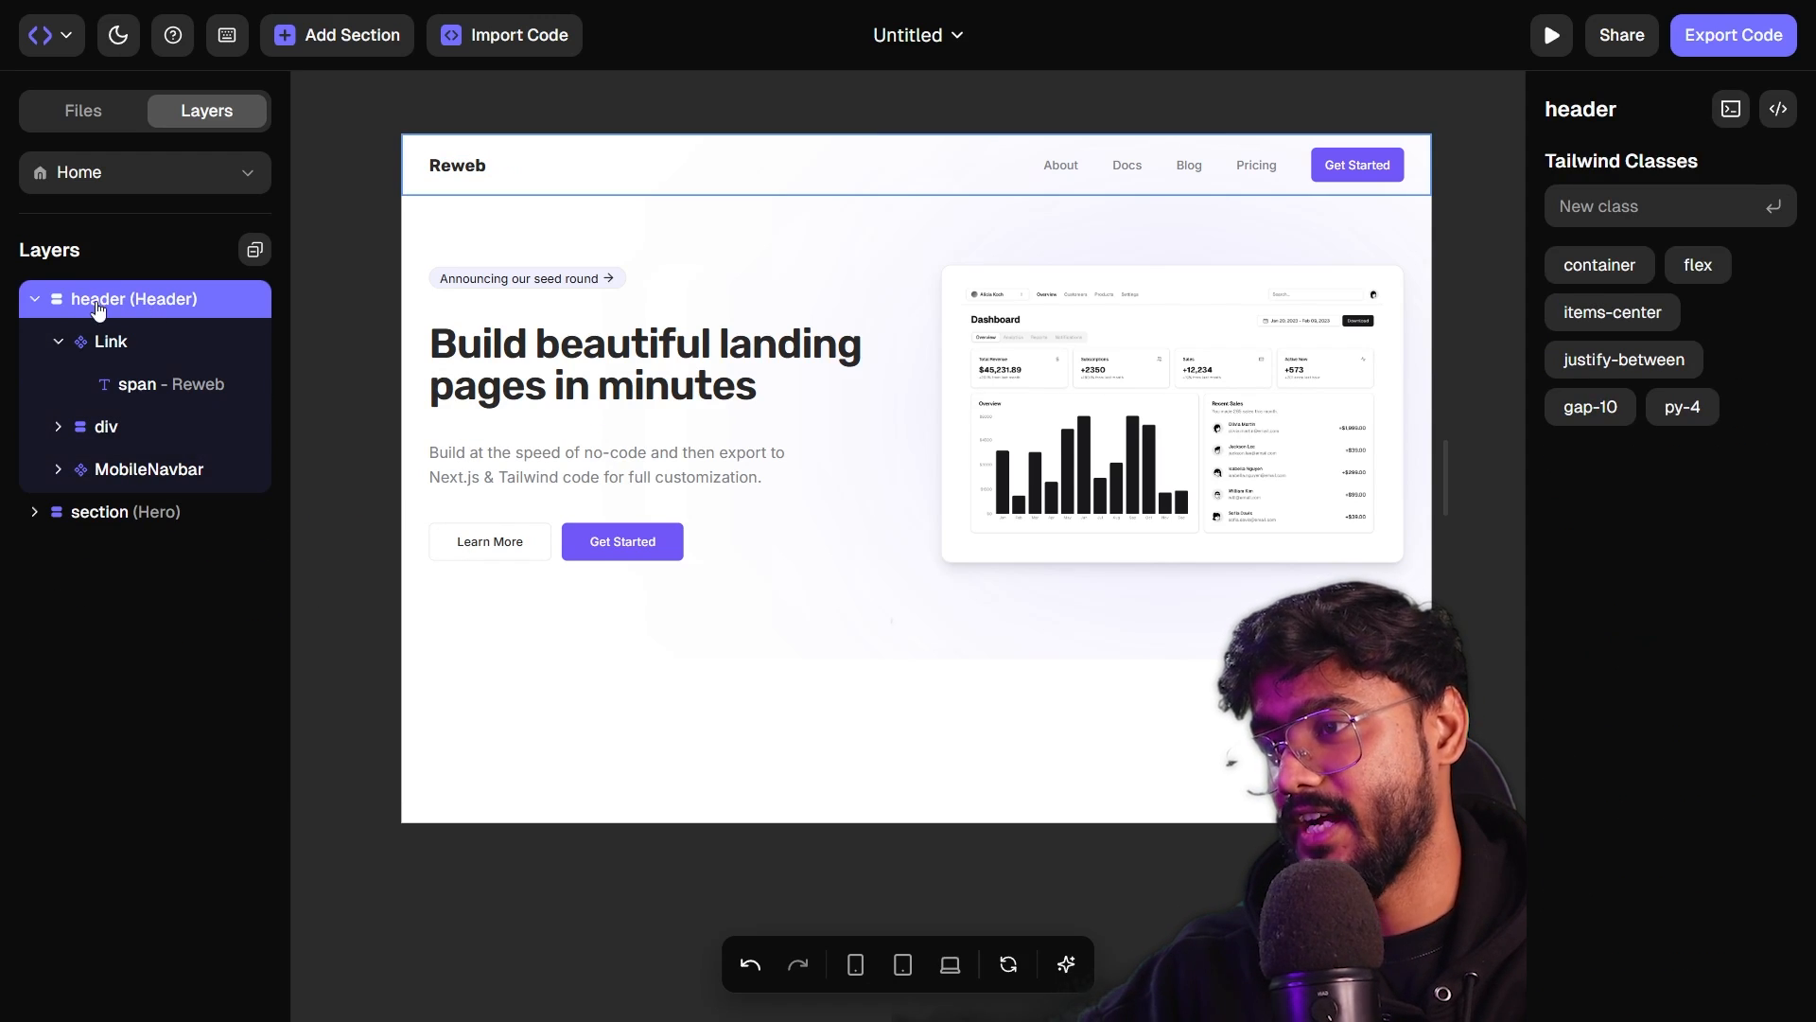
{"action": "left_click", "coordinate": [126, 513]}
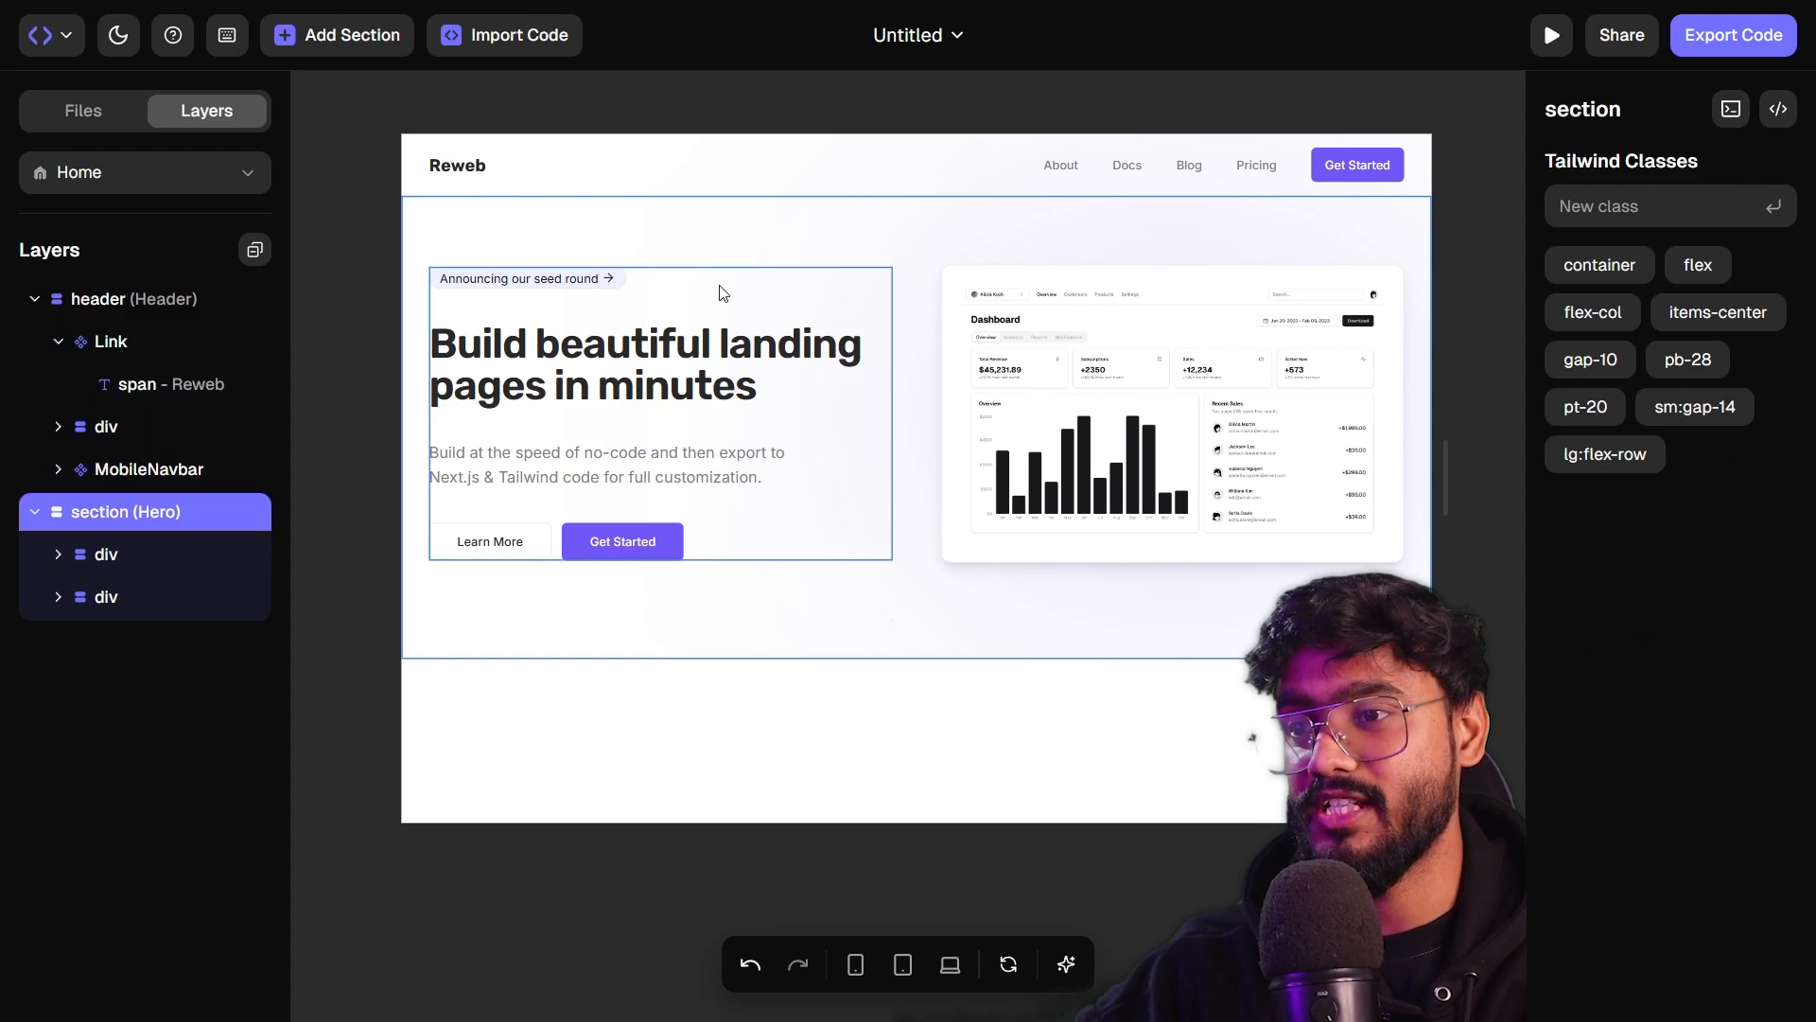
{"action": "left_click", "coordinate": [378, 249]}
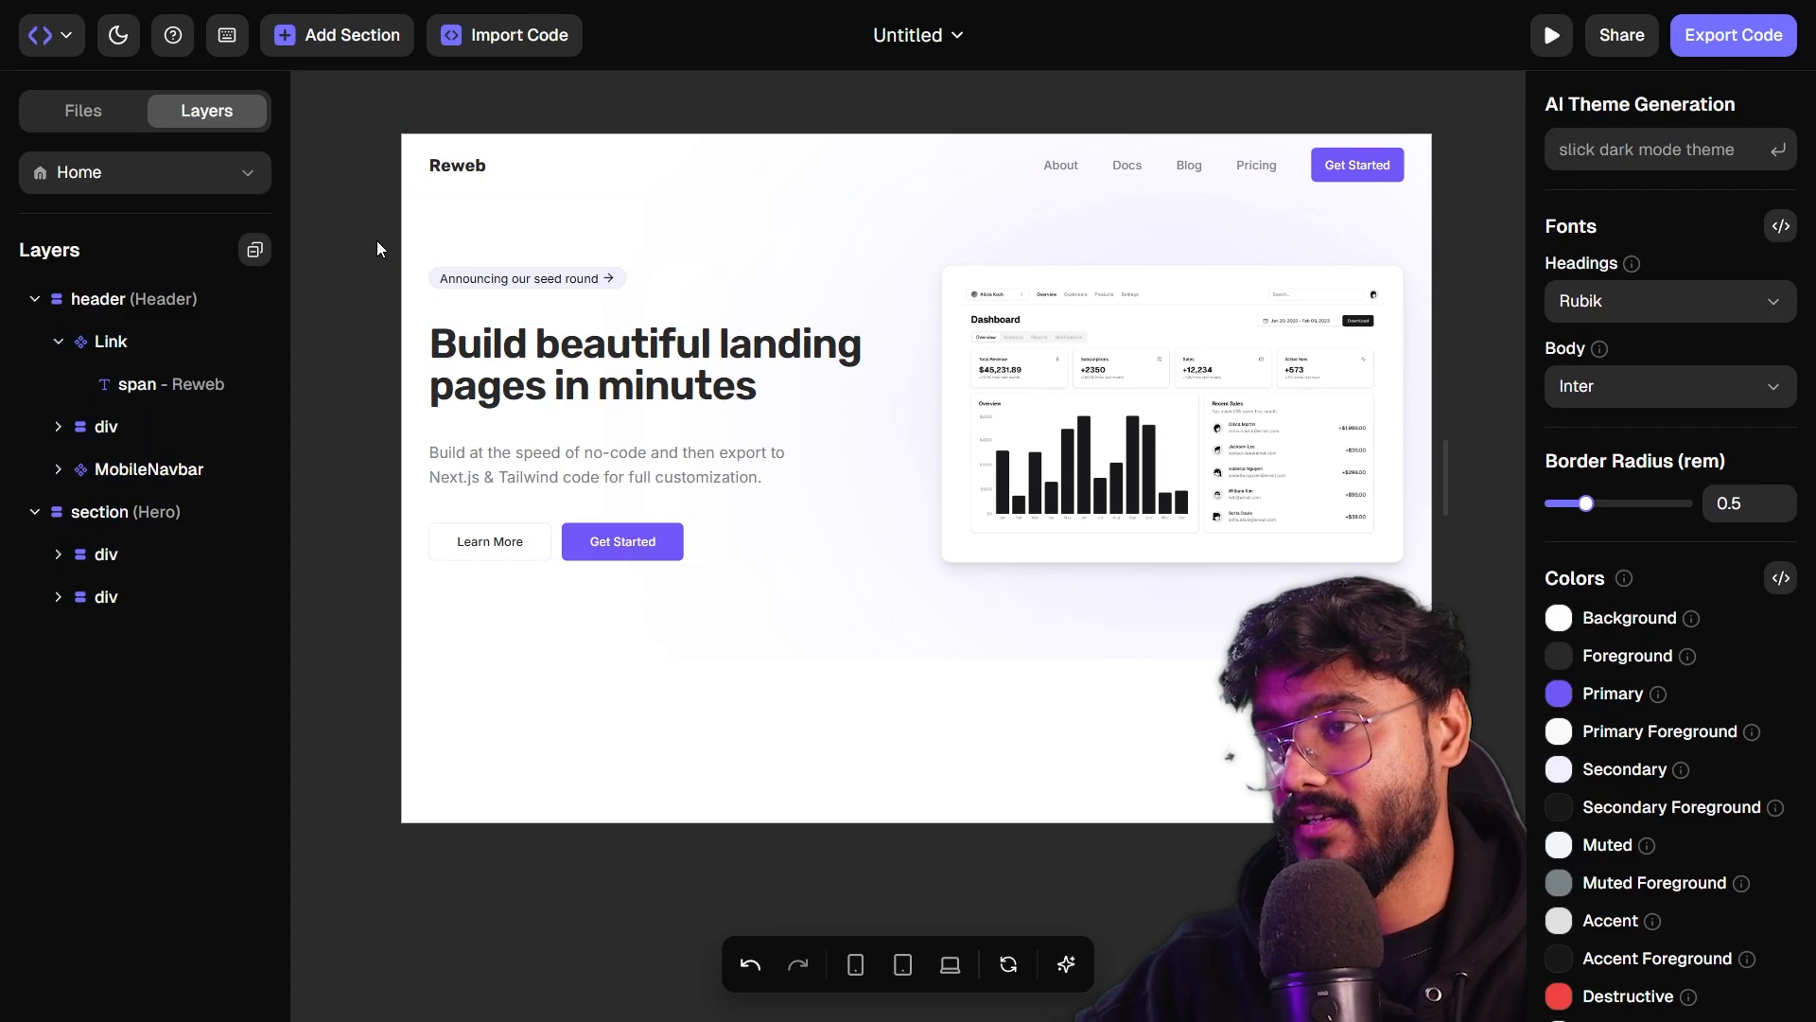
- Inspect the properties of the header's Link, its Reweb text and the About, Docs, Blog and Pricing items on the canvas
{"action": "left_click", "coordinate": [131, 301]}
{"action": "left_click", "coordinate": [130, 343]}
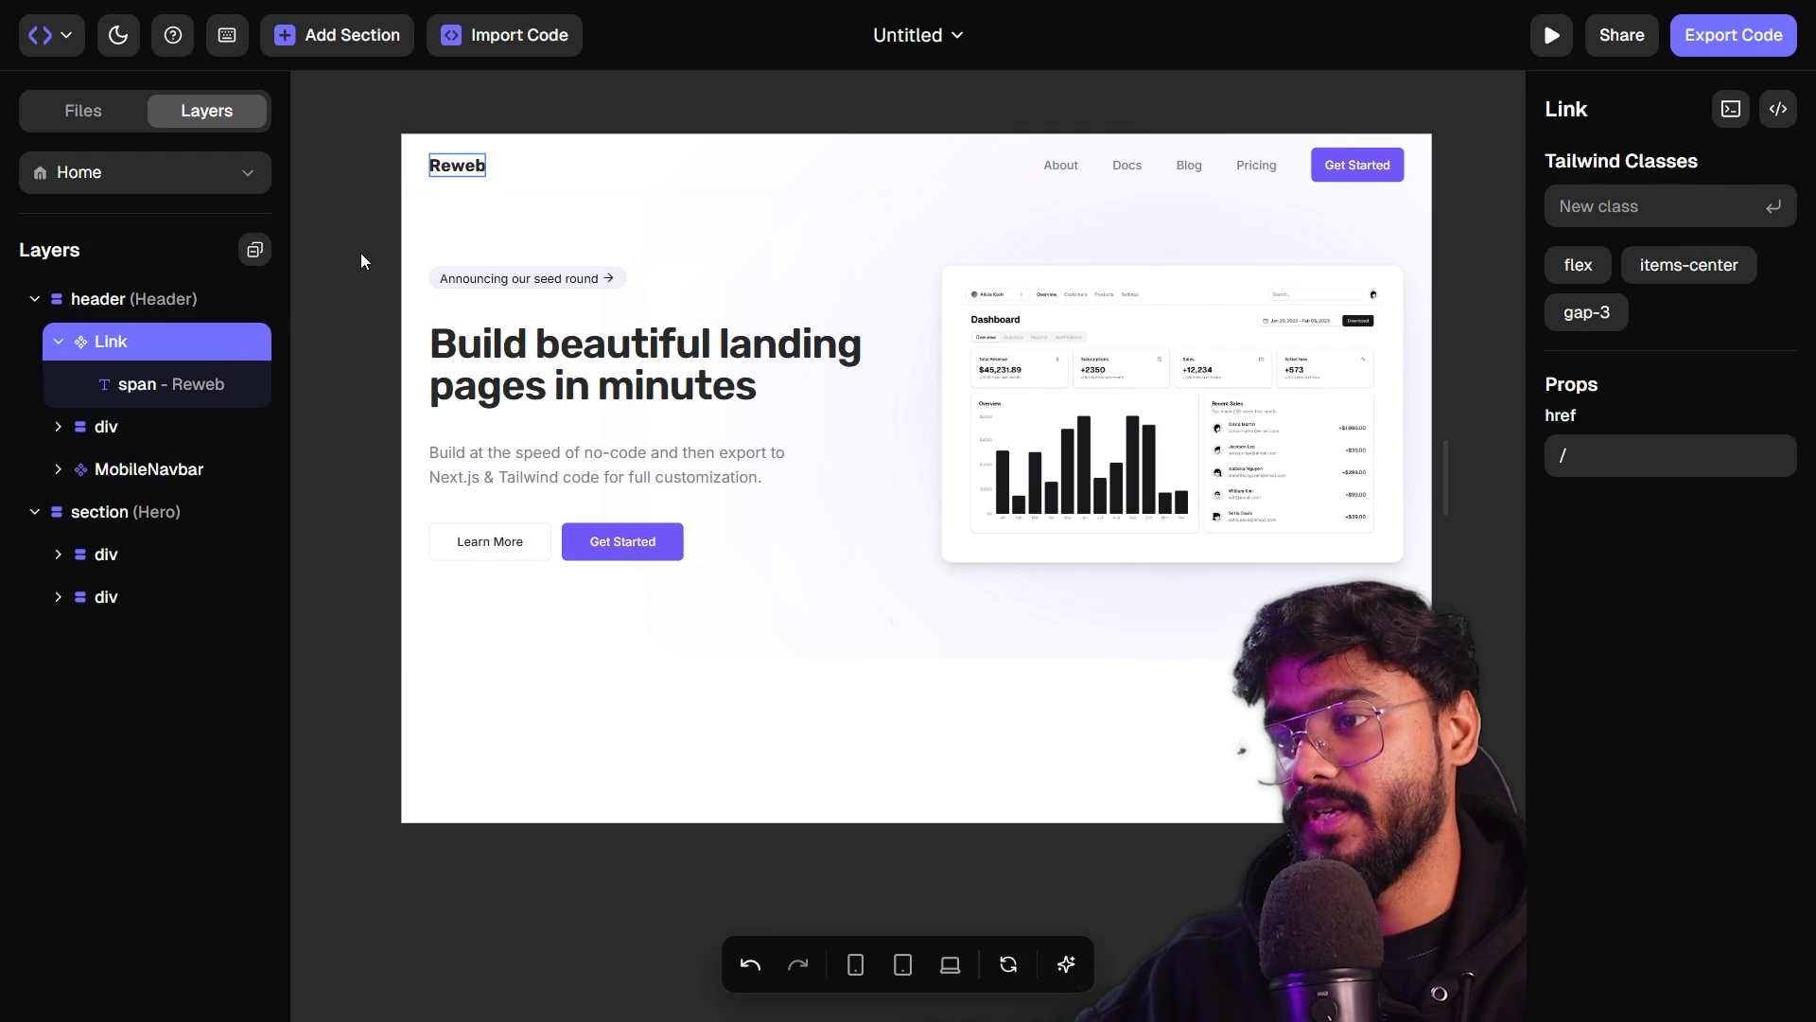
{"action": "left_click", "coordinate": [450, 170]}
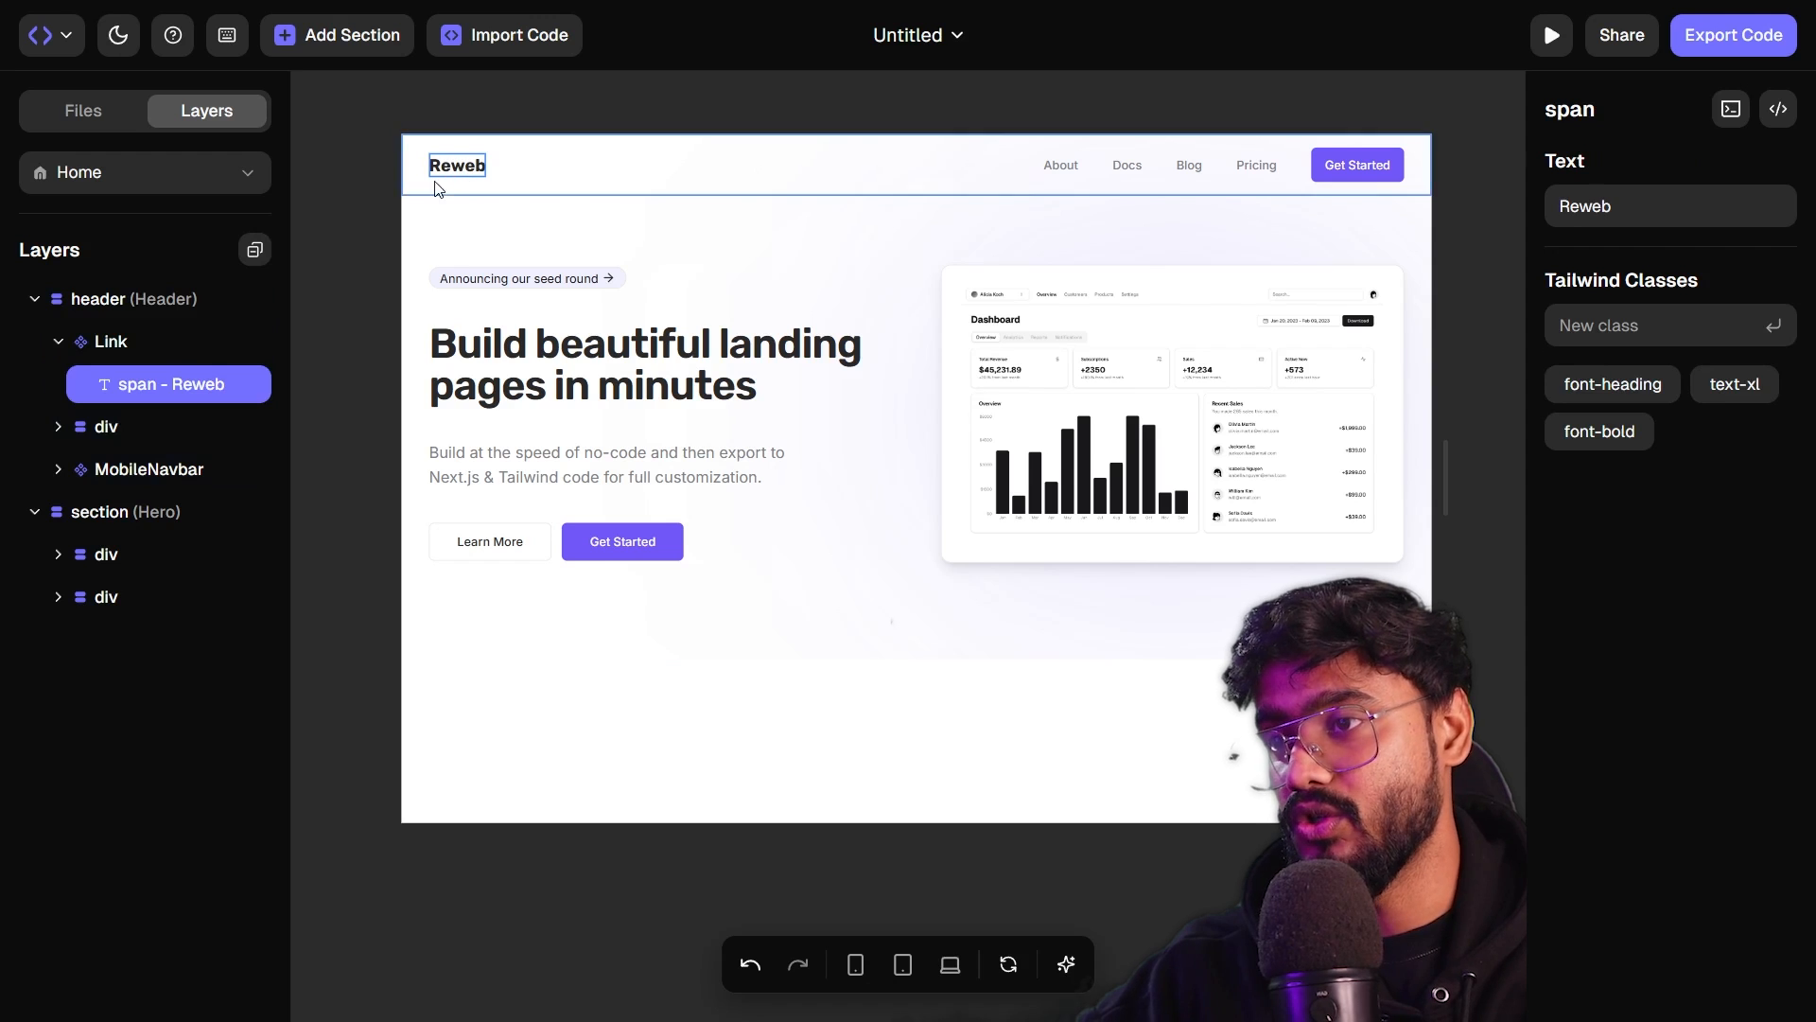
{"action": "left_click", "coordinate": [1063, 168]}
{"action": "left_click", "coordinate": [1143, 167]}
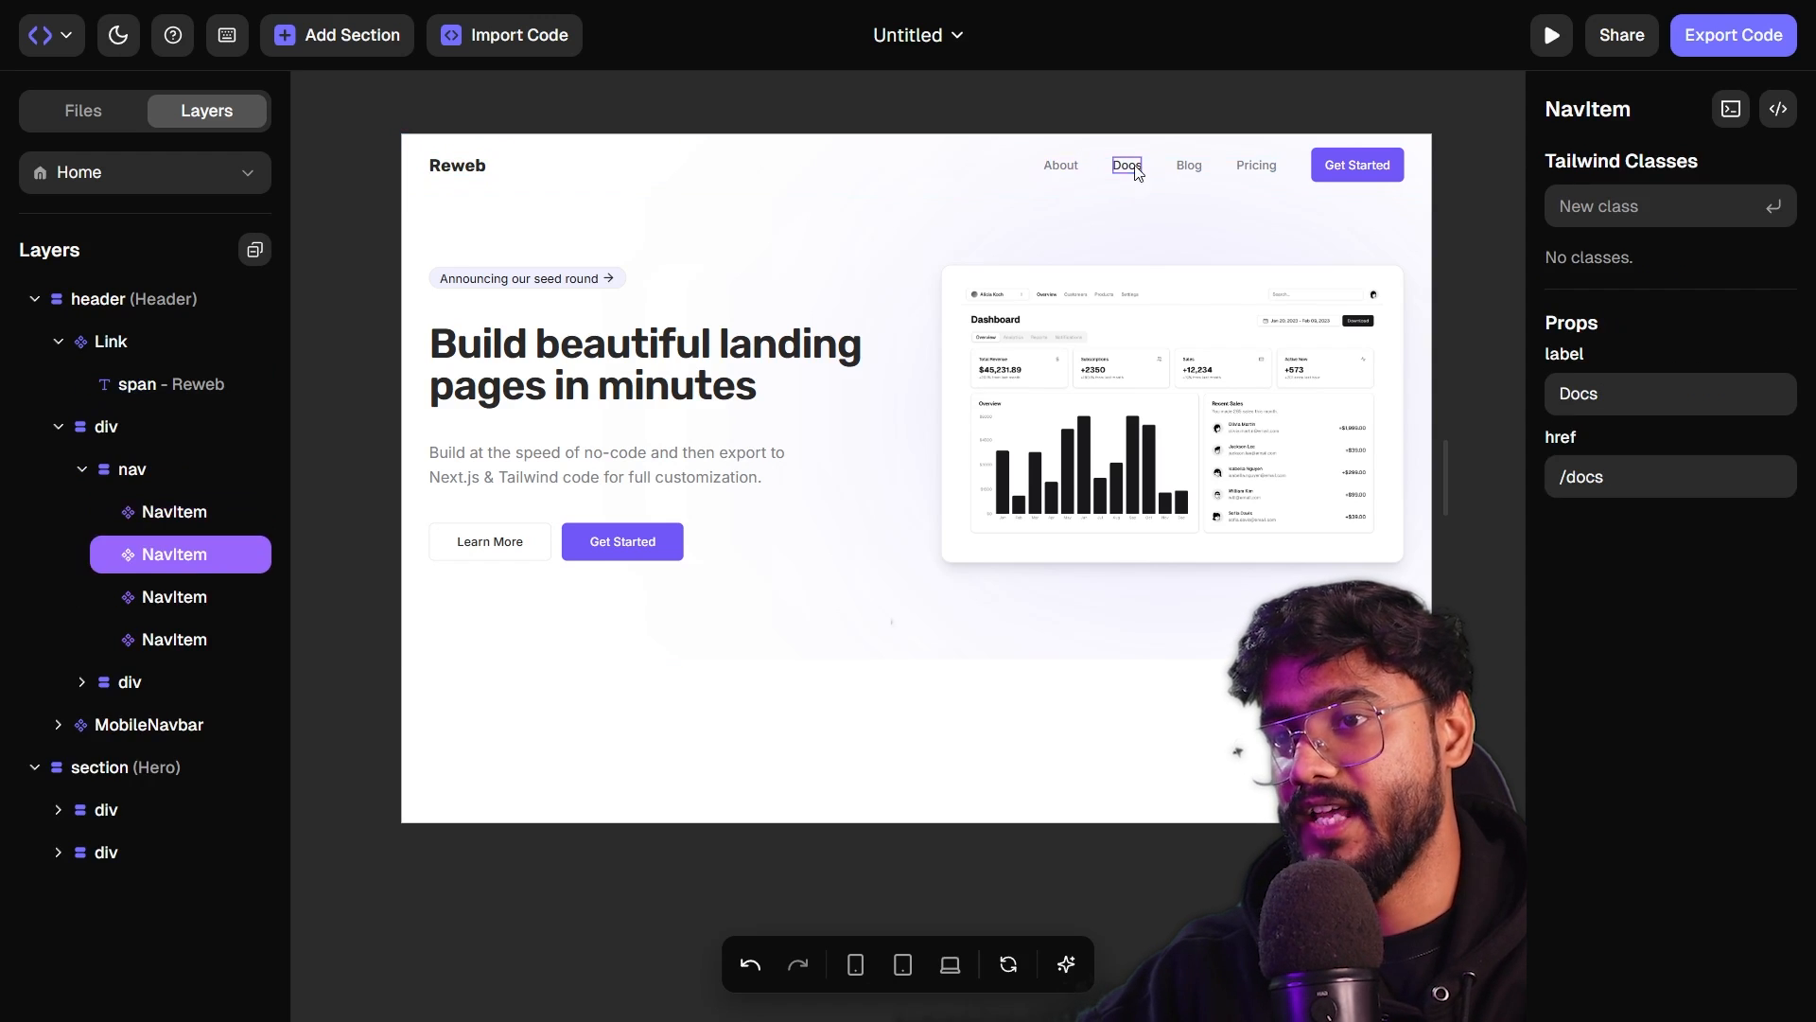
{"action": "left_click", "coordinate": [1189, 166]}
{"action": "left_click", "coordinate": [1256, 166]}
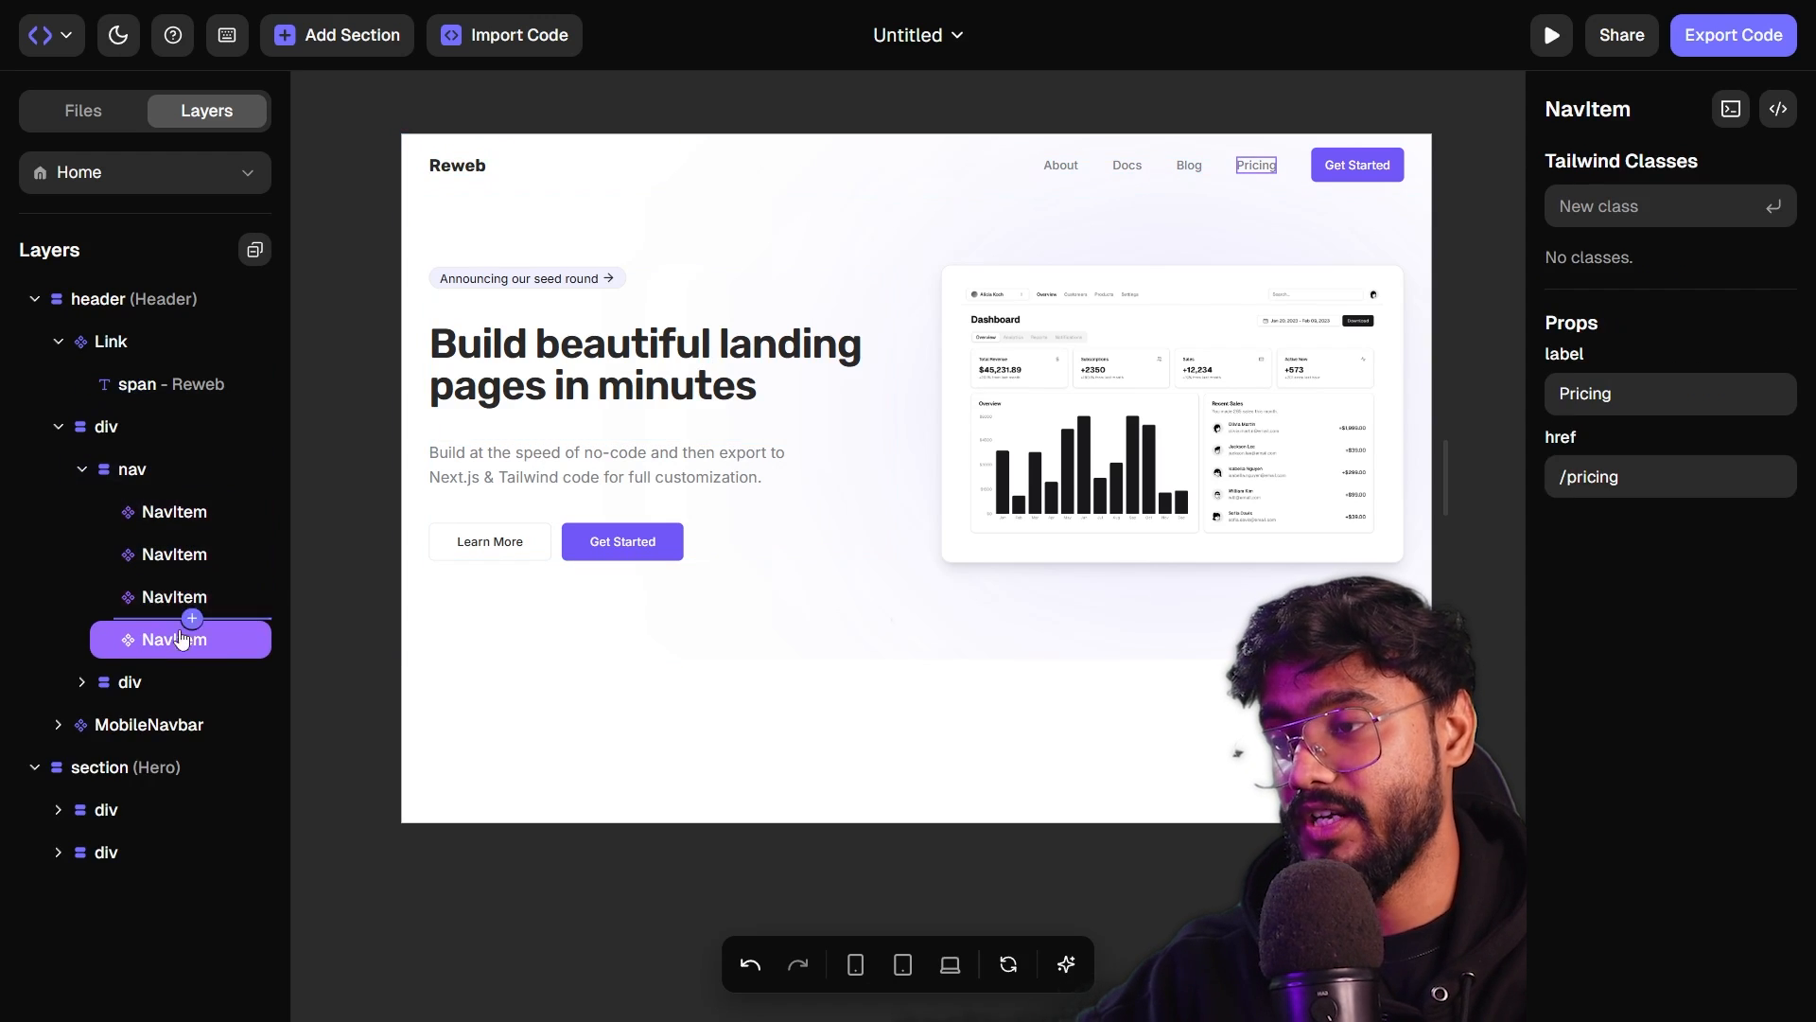
- Match the header's NavItem layers to their labels and hrefs, and check the classes of their outer div
{"action": "left_click", "coordinate": [176, 519]}
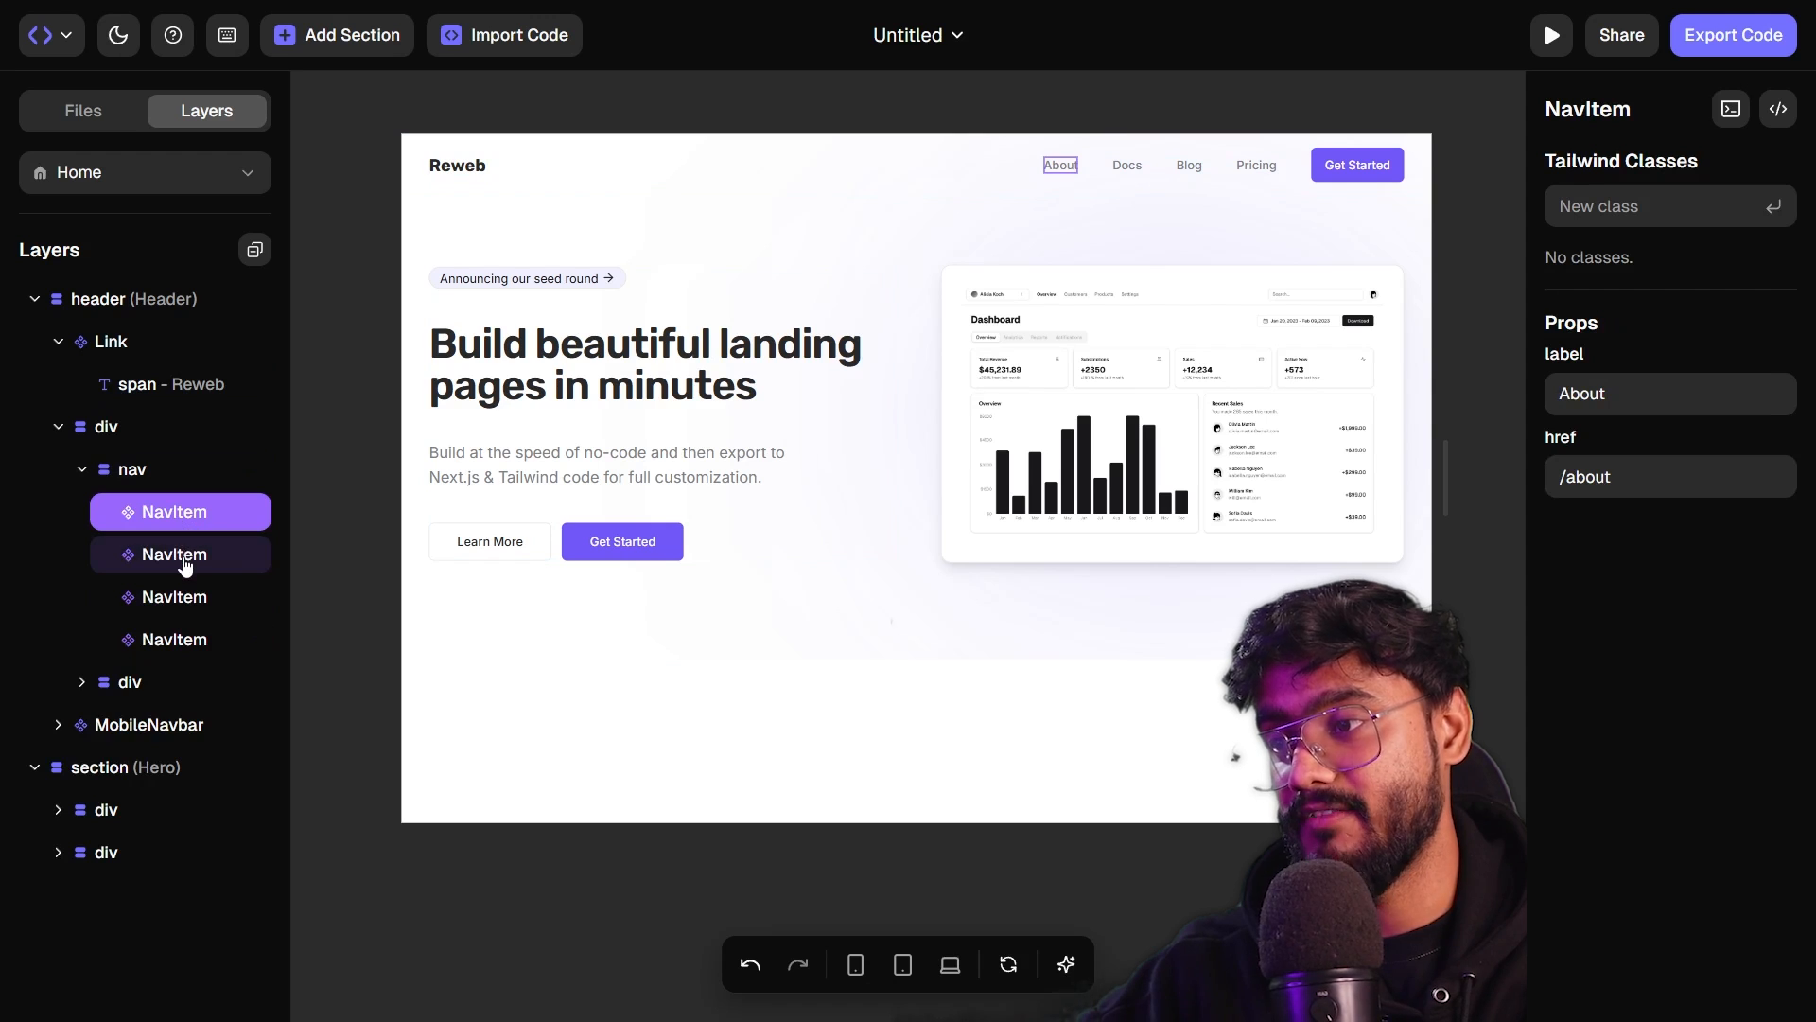
{"action": "left_click", "coordinate": [186, 566]}
{"action": "left_click", "coordinate": [176, 601]}
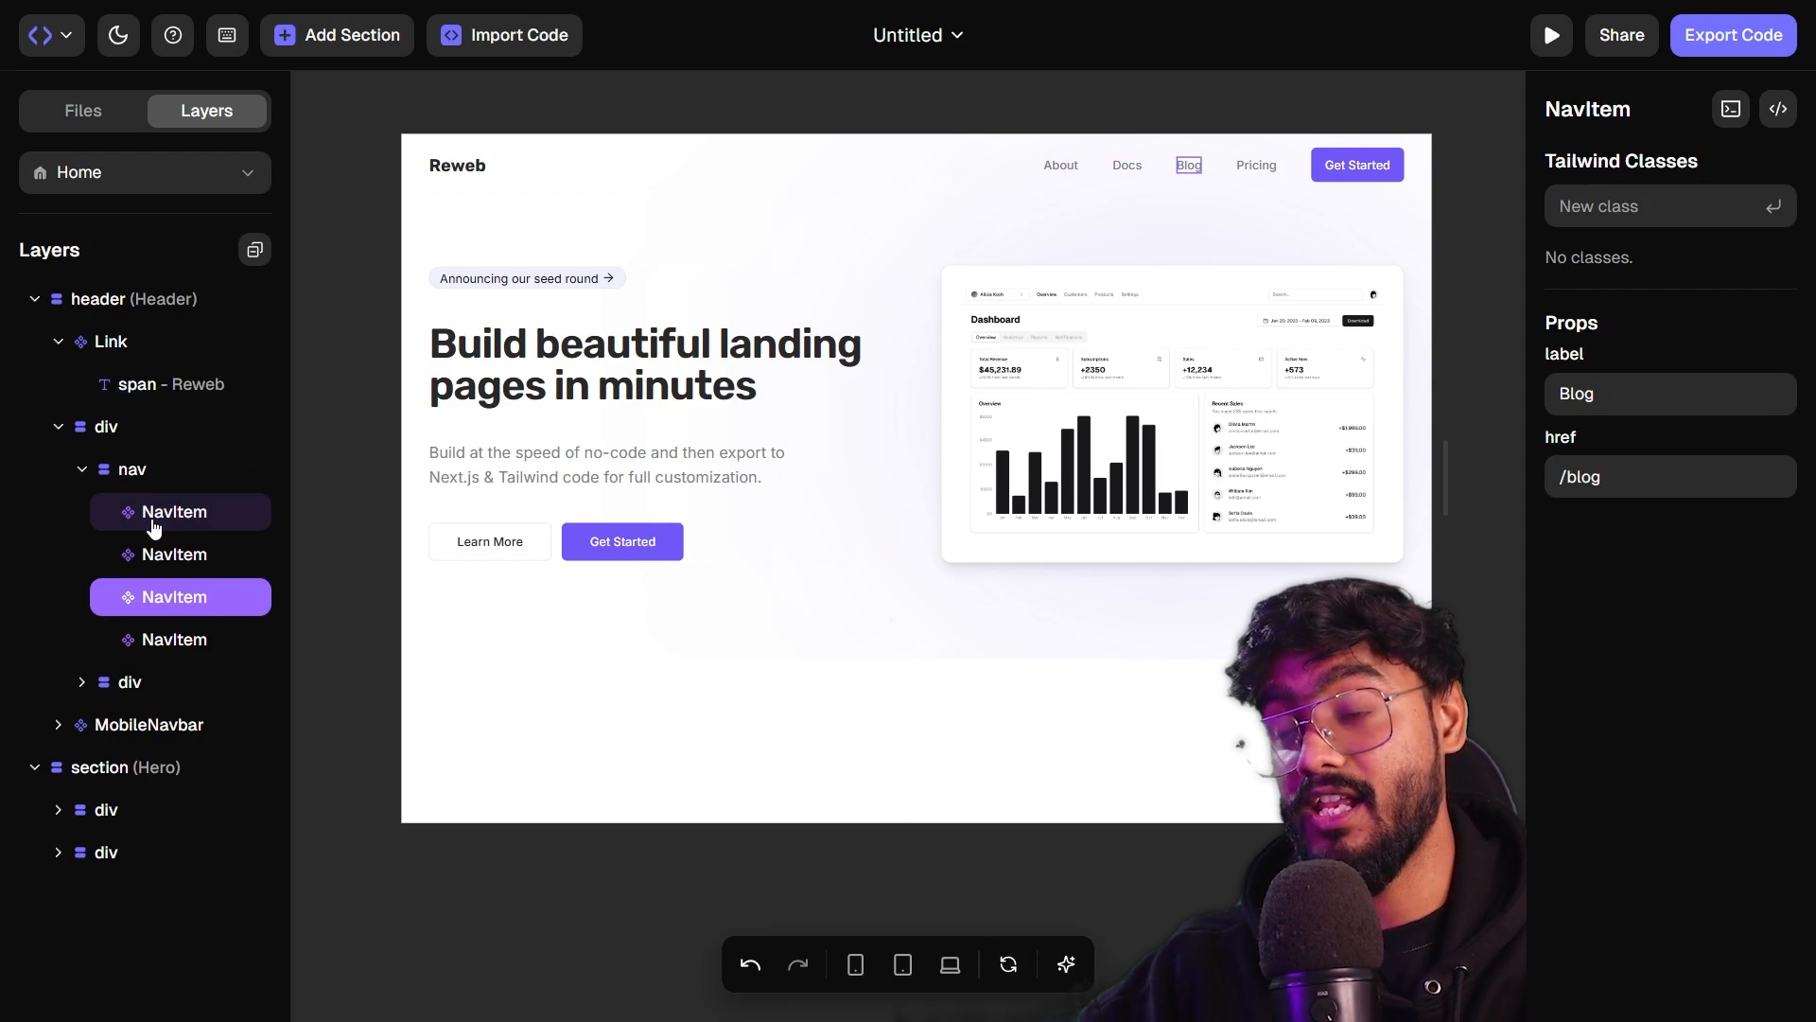
{"action": "left_click", "coordinate": [154, 520]}
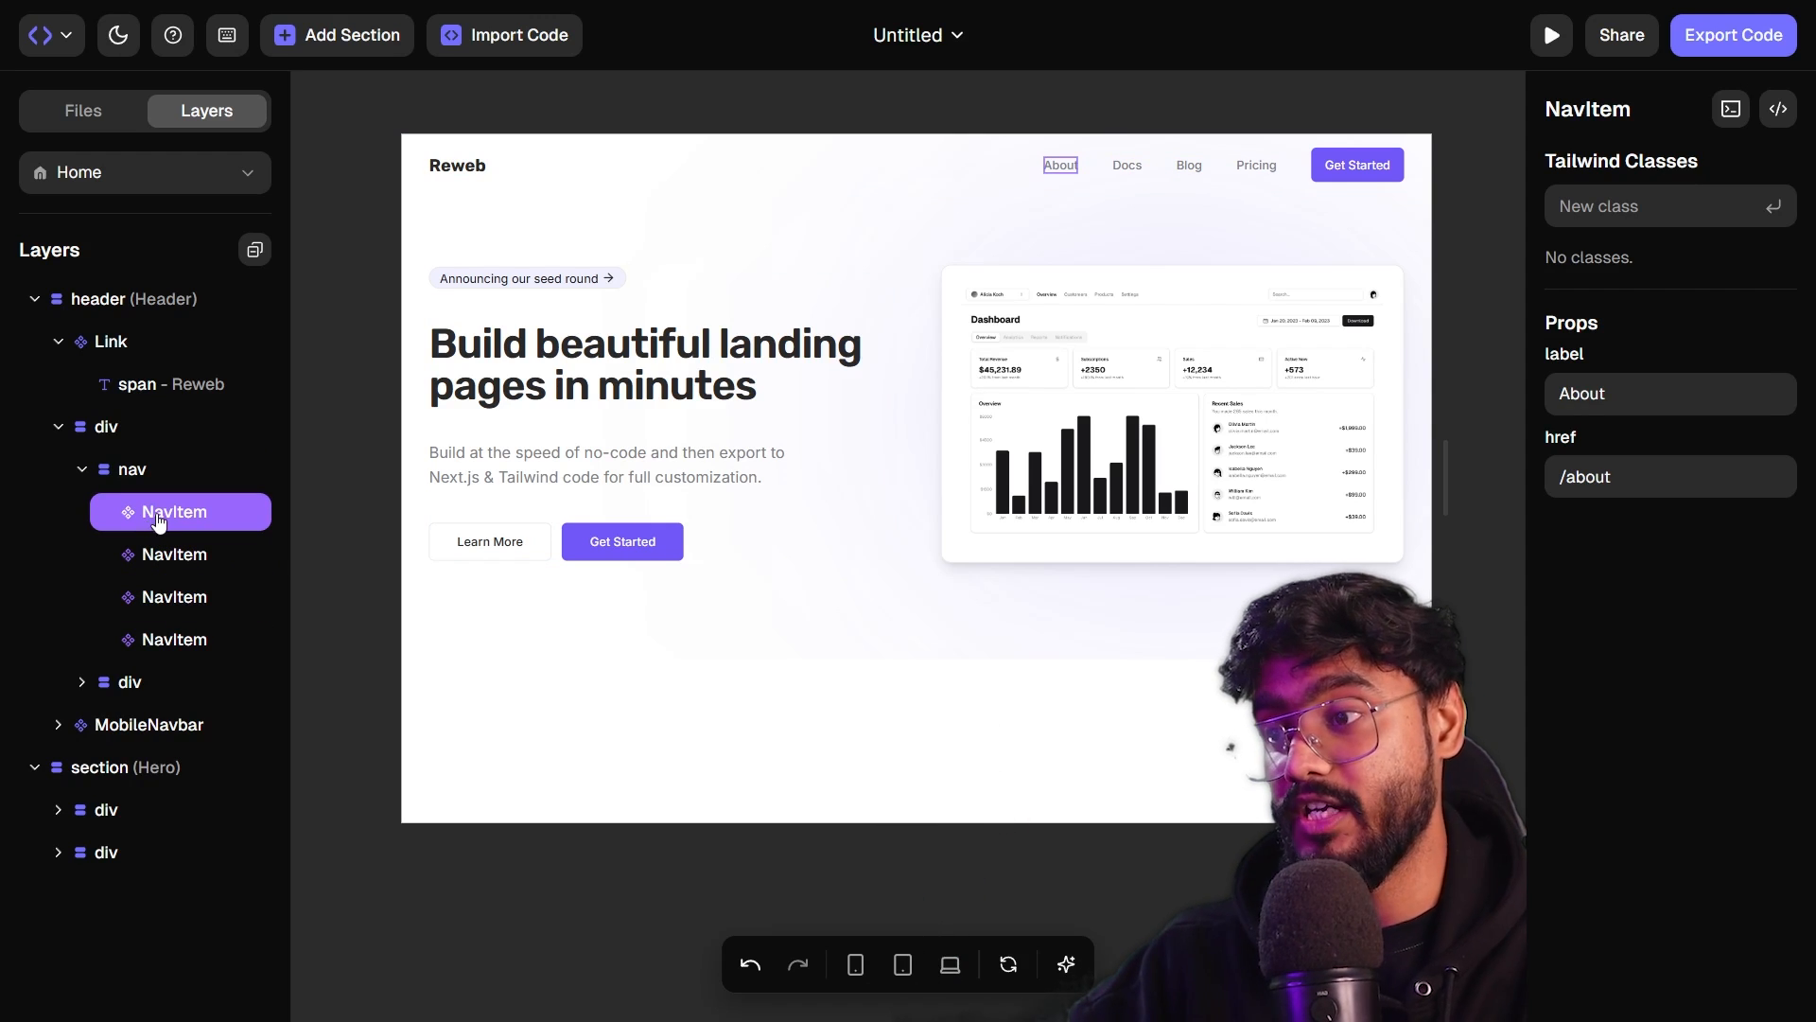
{"action": "left_click", "coordinate": [1126, 166]}
{"action": "left_click", "coordinate": [1061, 166]}
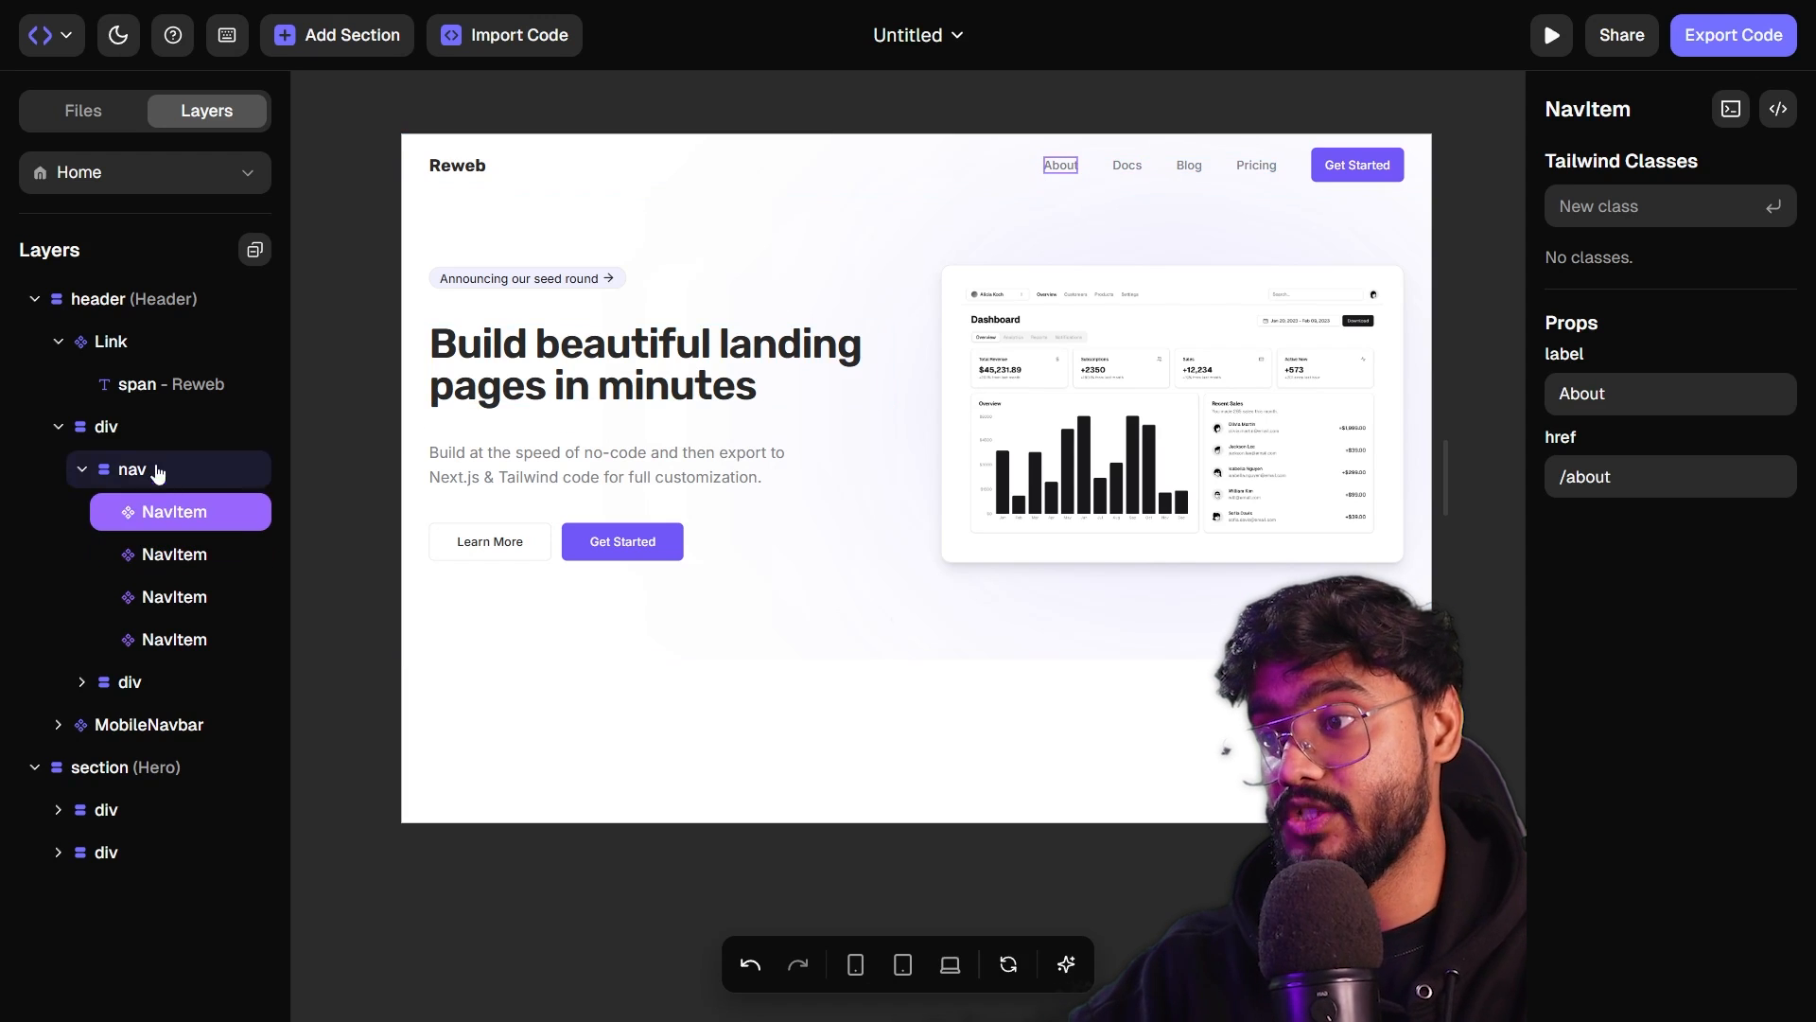
{"action": "left_click", "coordinate": [145, 440]}
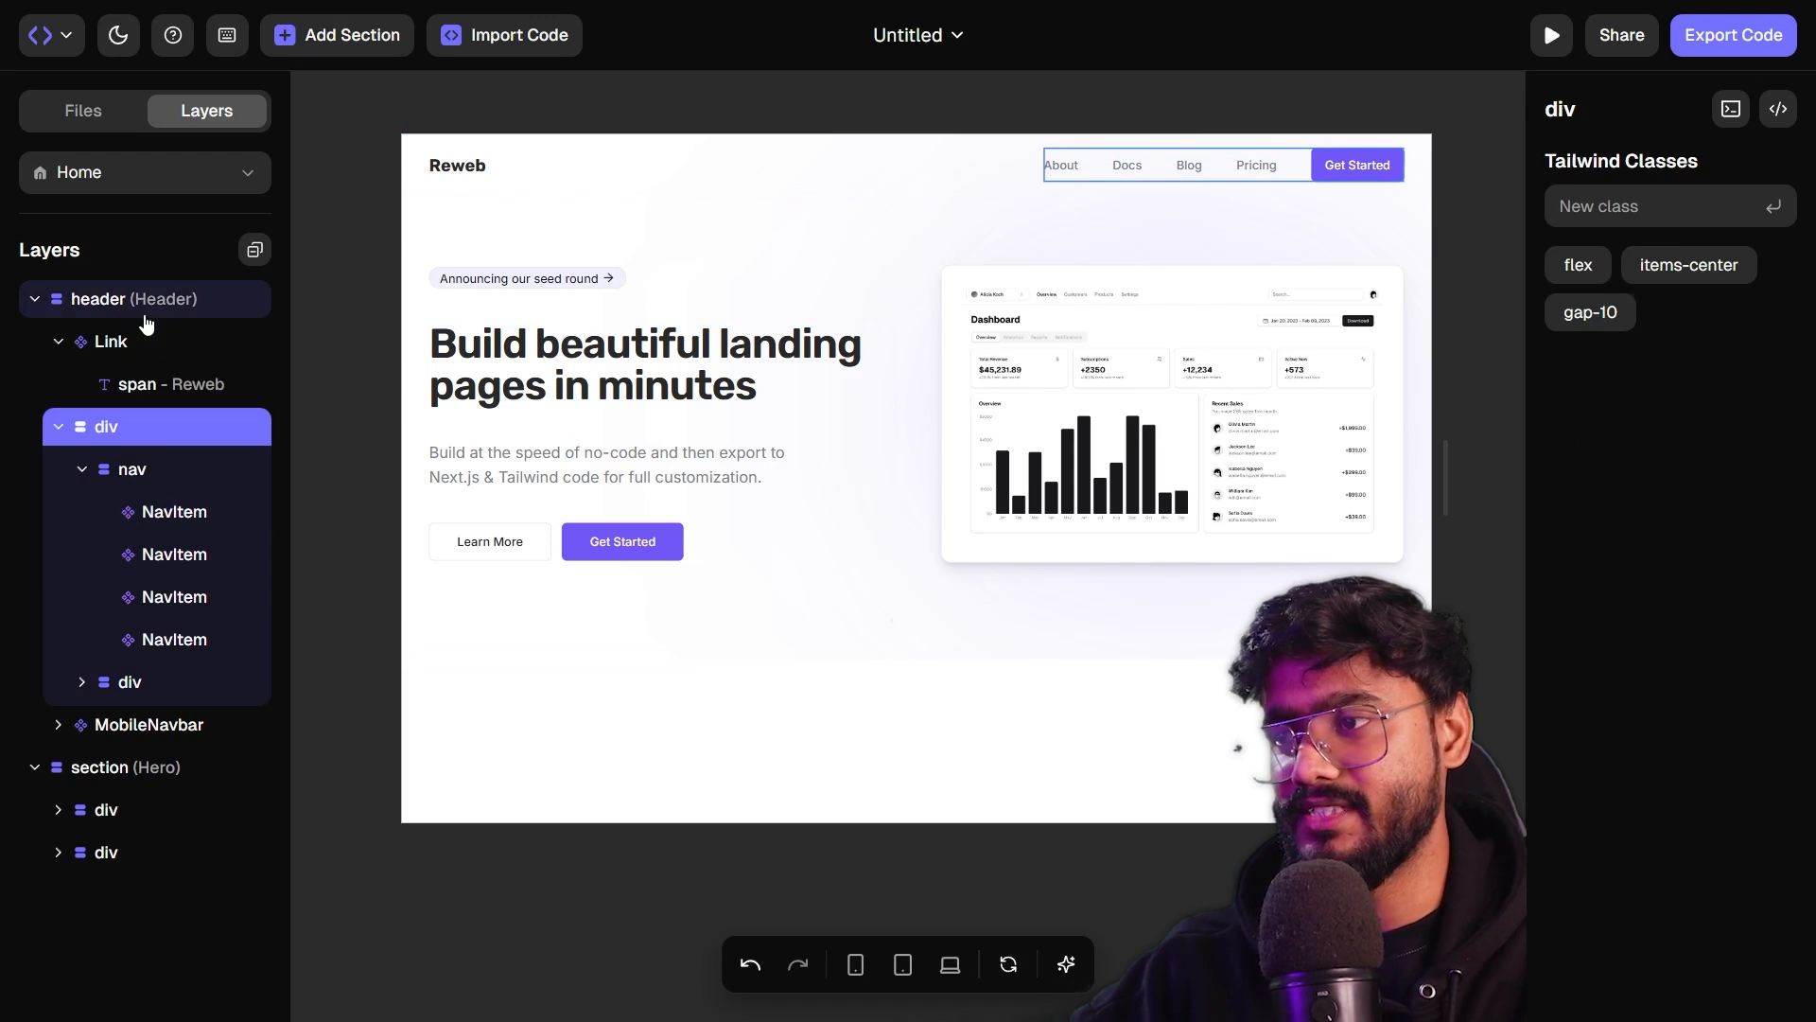
- View the header section's generated code in header.tsx and close the code viewer
{"action": "left_click", "coordinate": [146, 304]}
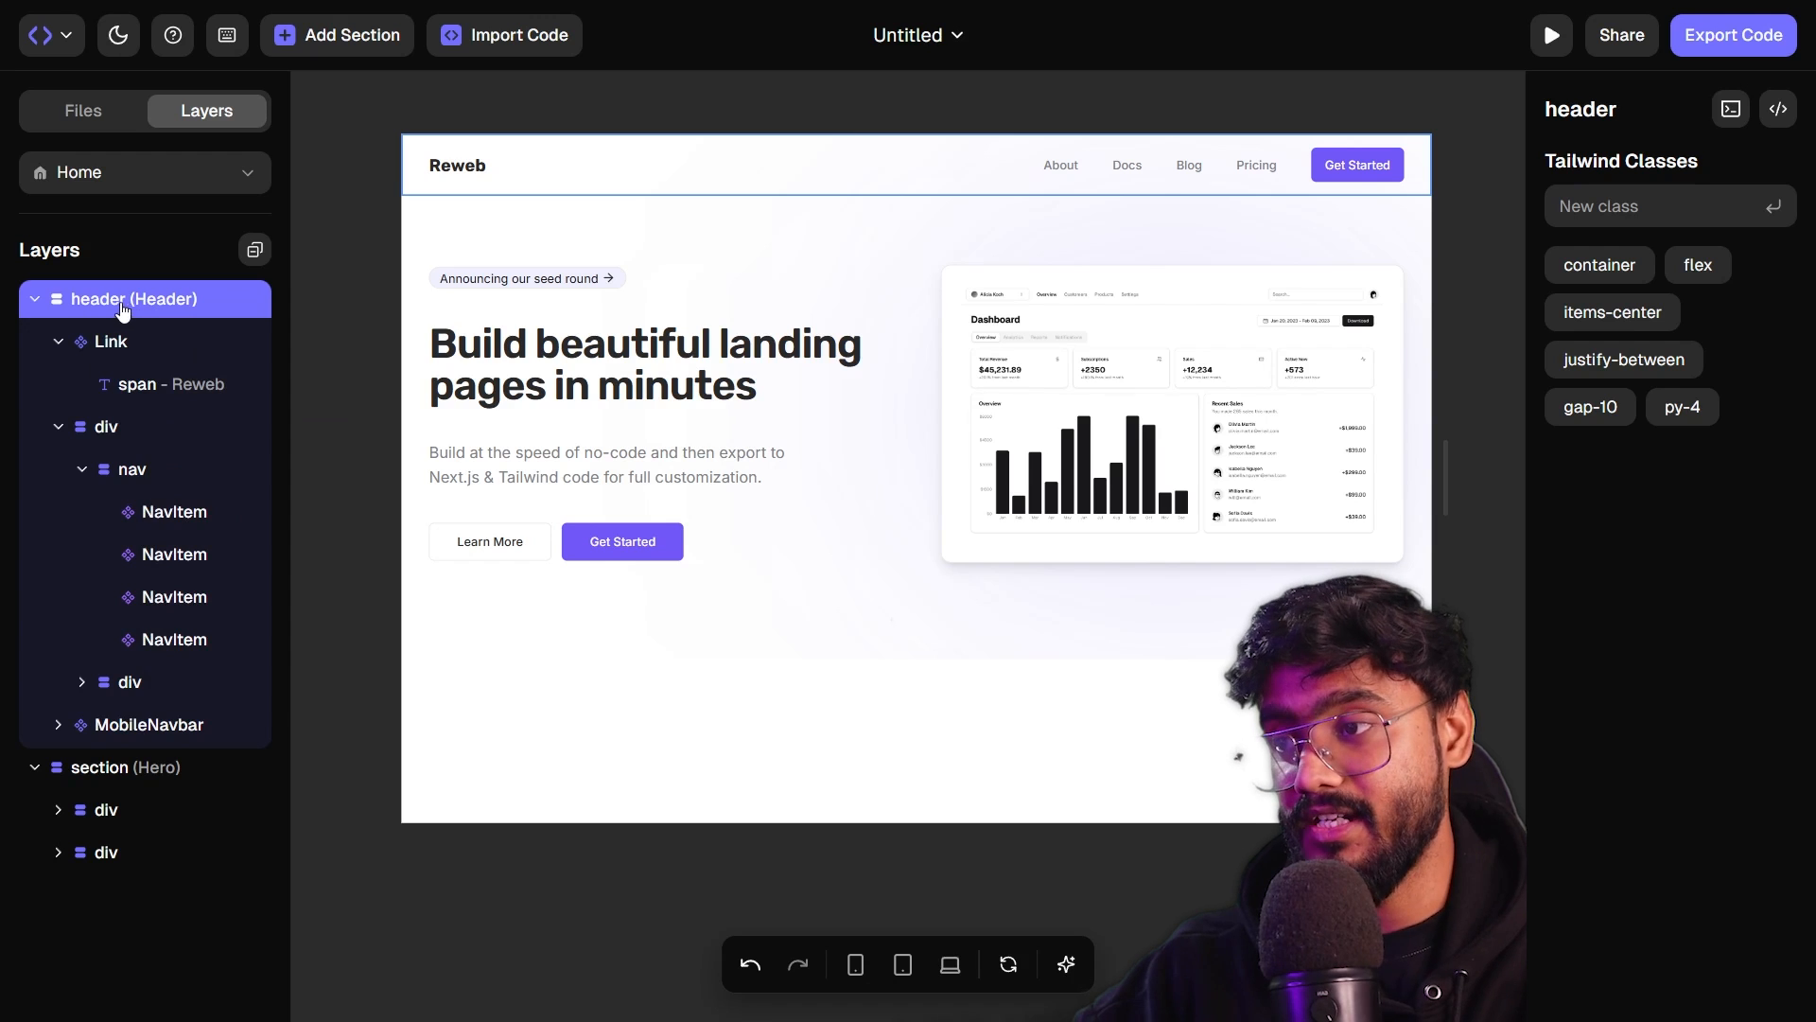
{"action": "right_click", "coordinate": [123, 310]}
{"action": "left_click", "coordinate": [243, 627]}
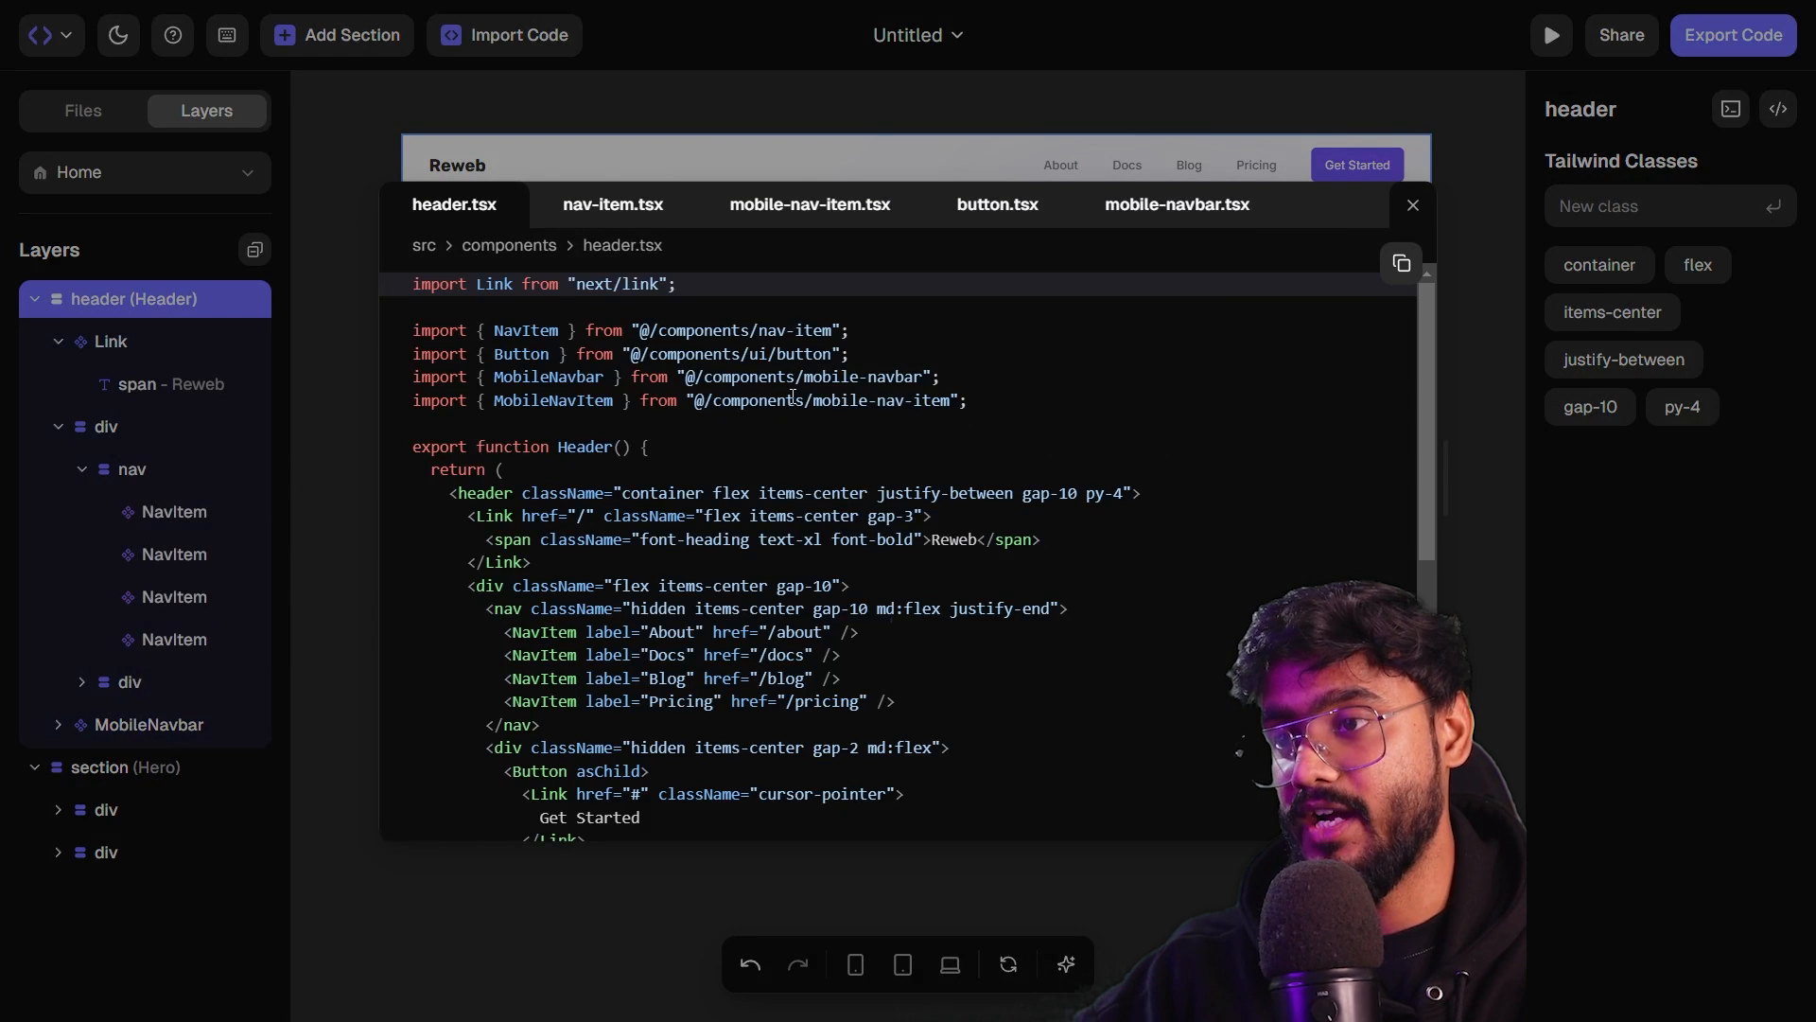
{"action": "scroll", "coordinate": [793, 398], "scroll_direction": "down", "scroll_amount": 6}
{"action": "scroll", "coordinate": [637, 442], "scroll_direction": "up", "scroll_amount": 6}
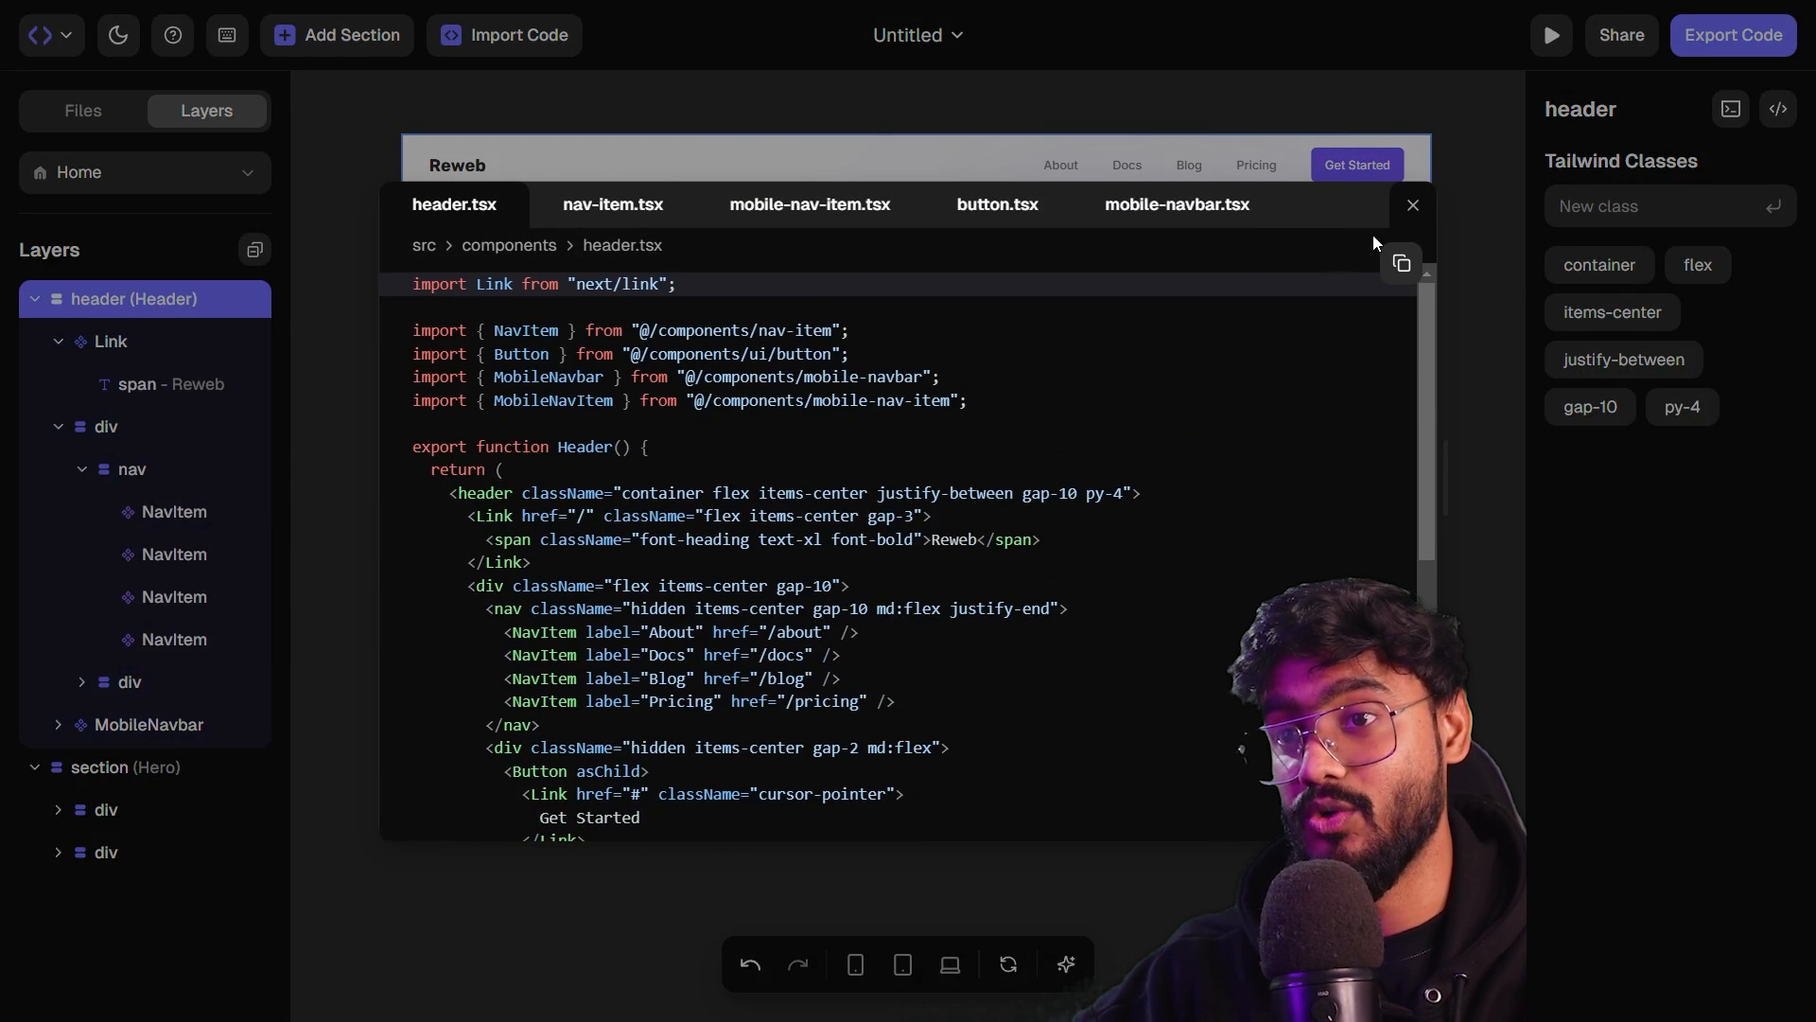
{"action": "left_click", "coordinate": [1414, 206]}
- View the code of the div wrapping the header's Get Started button, highlight it all, and close the viewer
{"action": "left_click", "coordinate": [463, 170]}
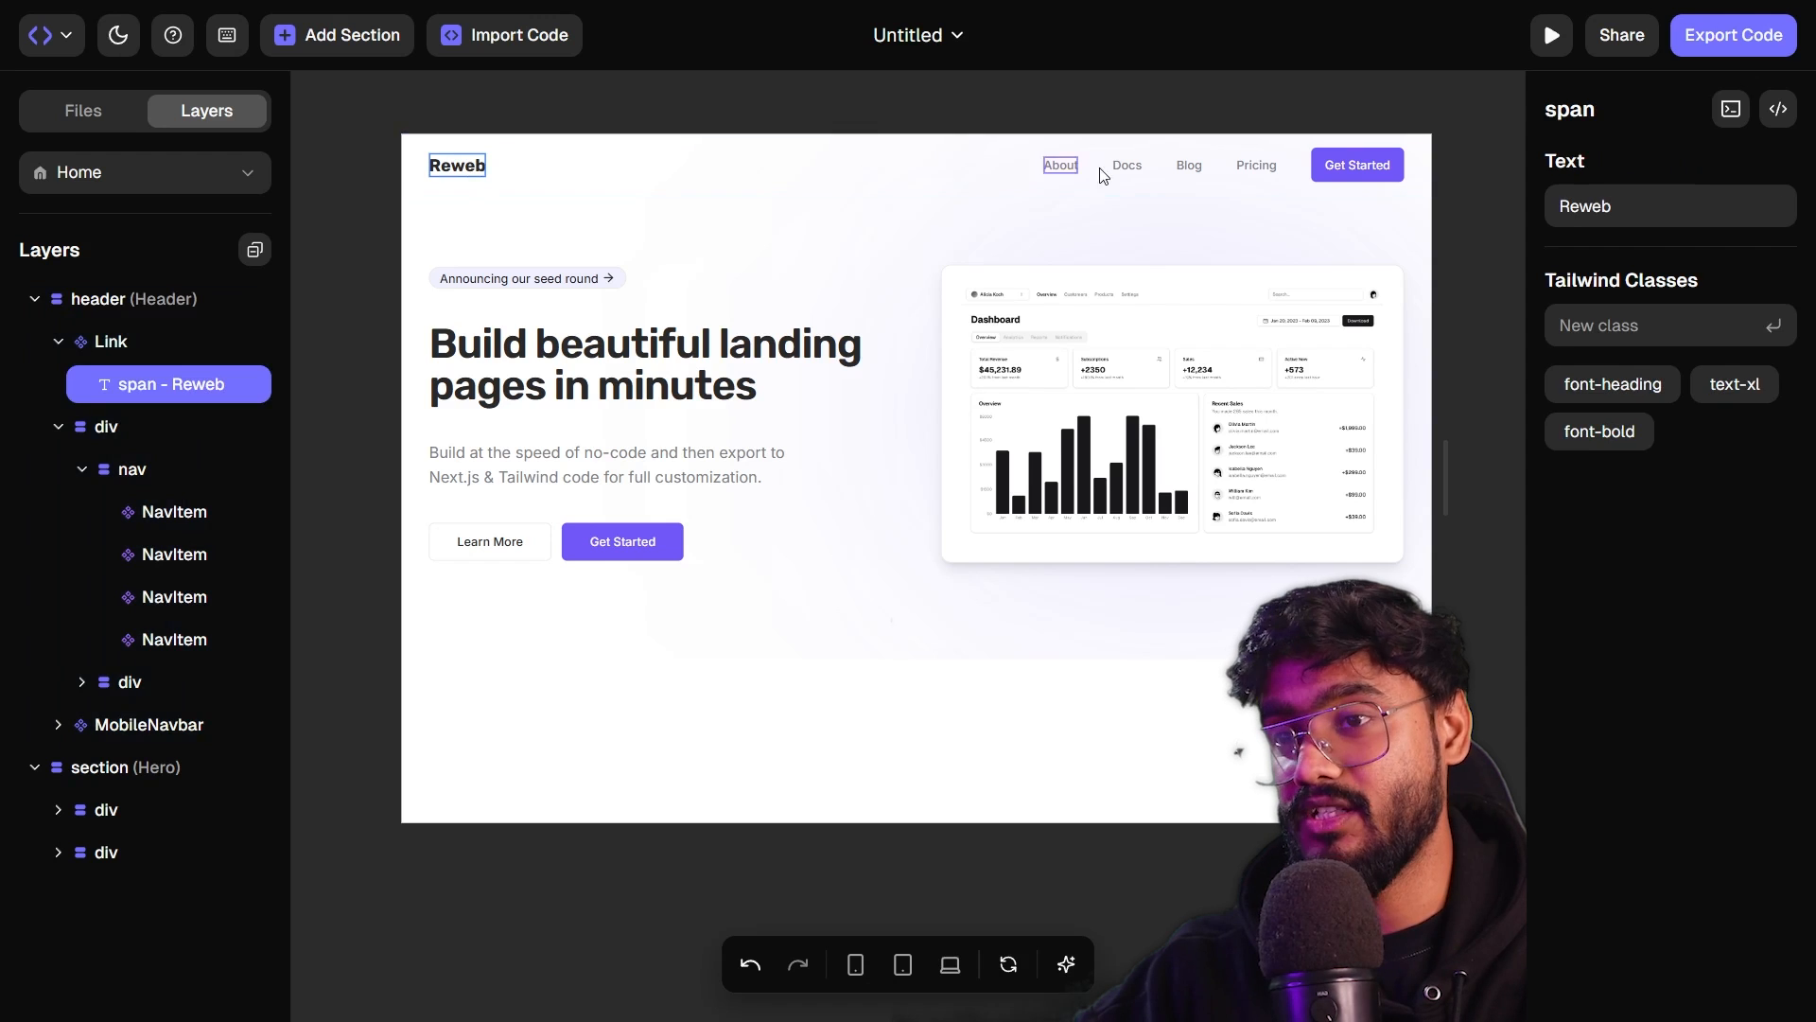
{"action": "left_click", "coordinate": [1353, 168]}
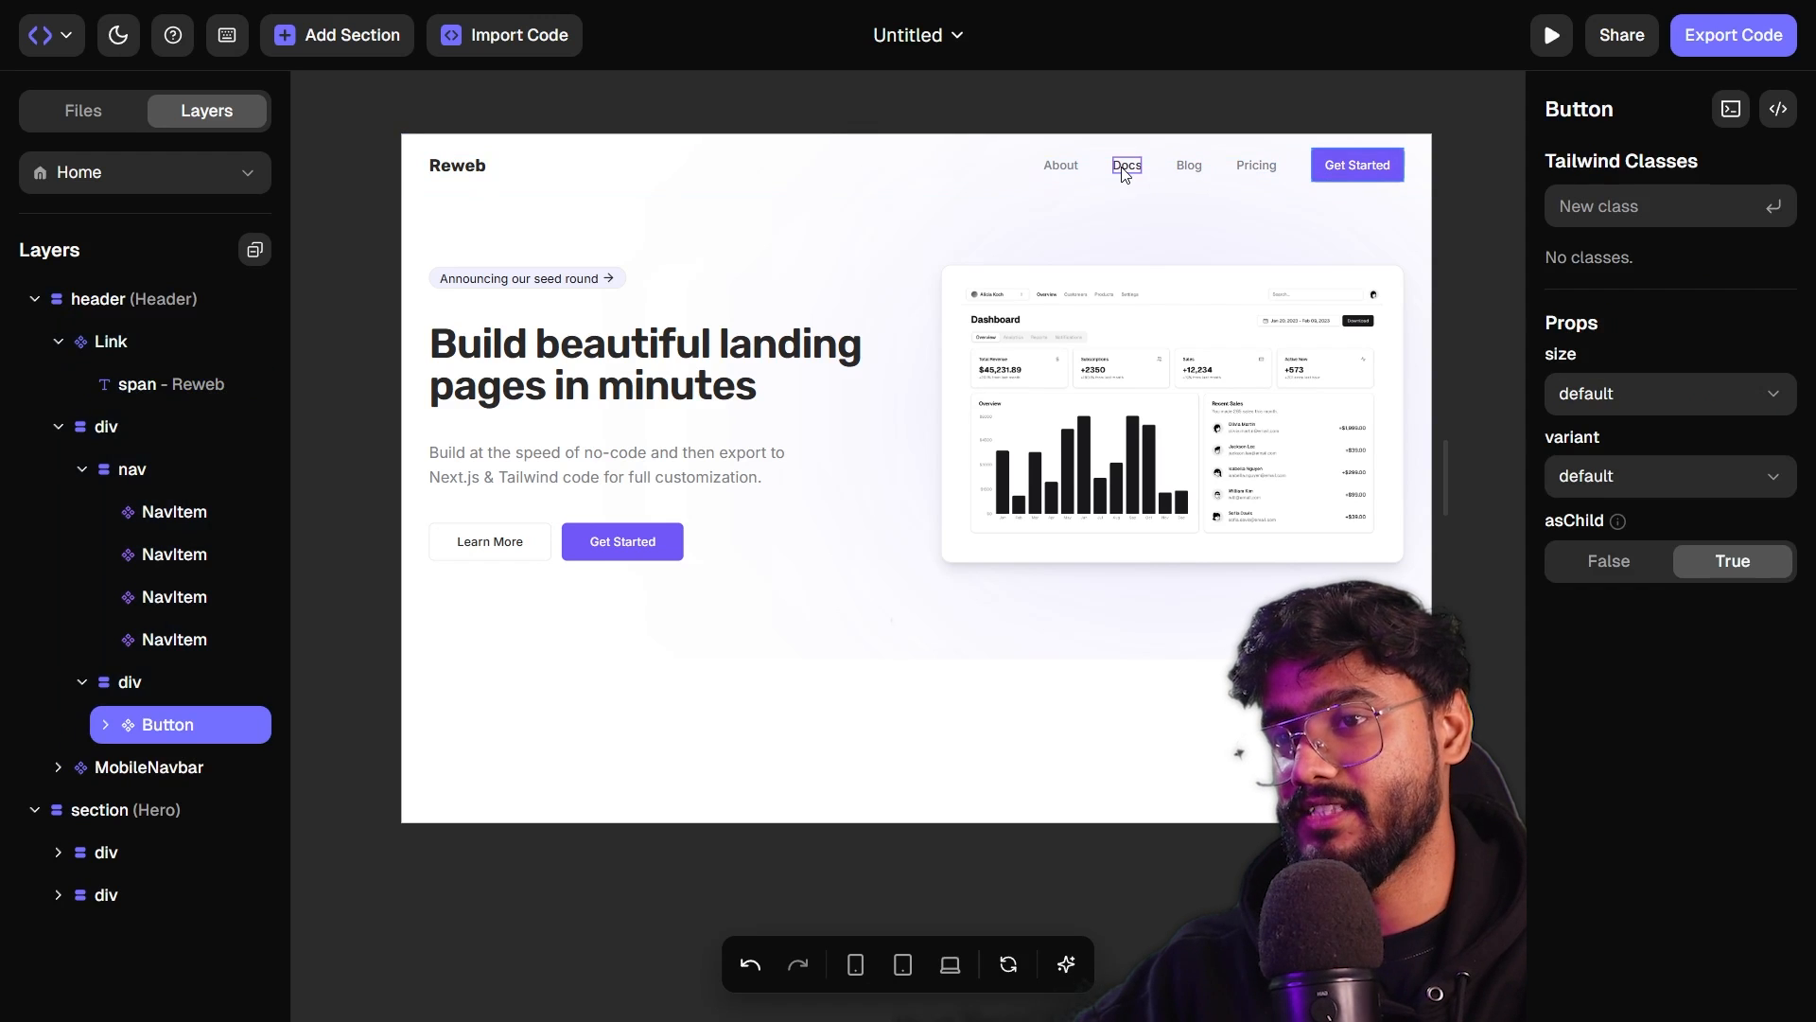
{"action": "right_click", "coordinate": [156, 683]}
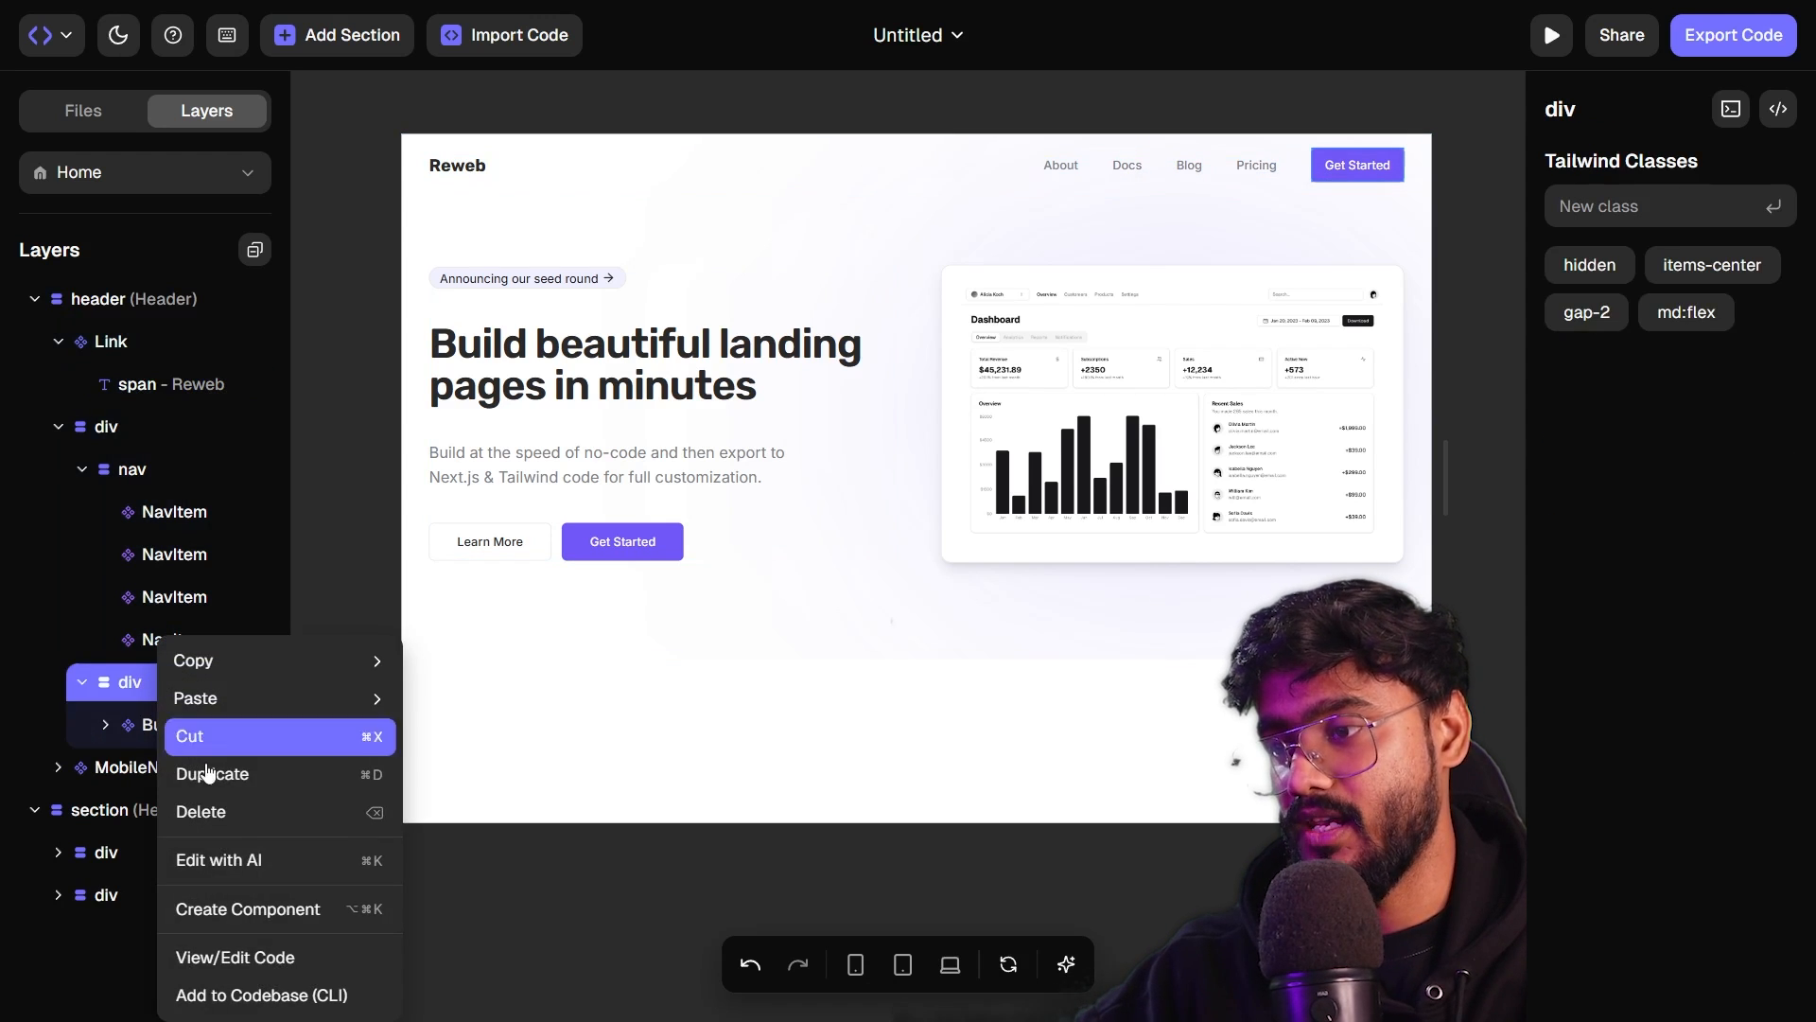
{"action": "left_click", "coordinate": [237, 958]}
{"action": "left_click_drag", "start_coordinate": [751, 642], "coordinate": [350, 223]}
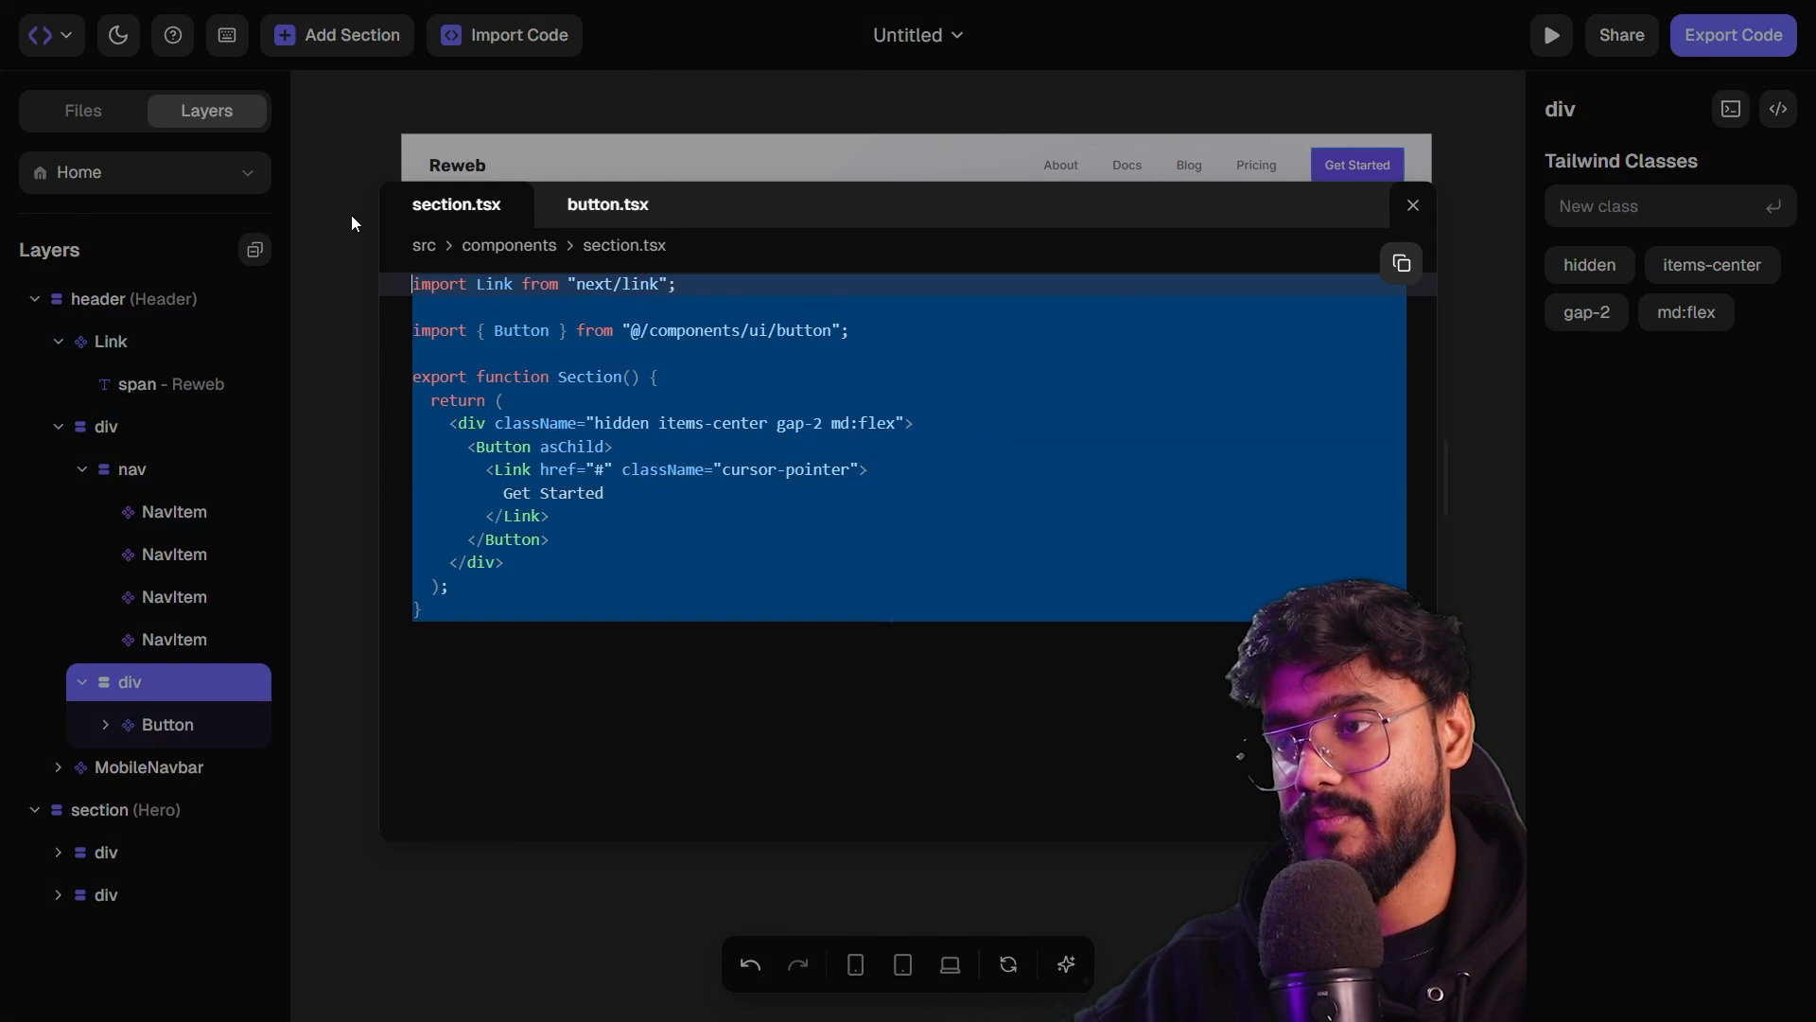
{"action": "left_click_drag", "start_coordinate": [640, 672], "coordinate": [1128, 186]}
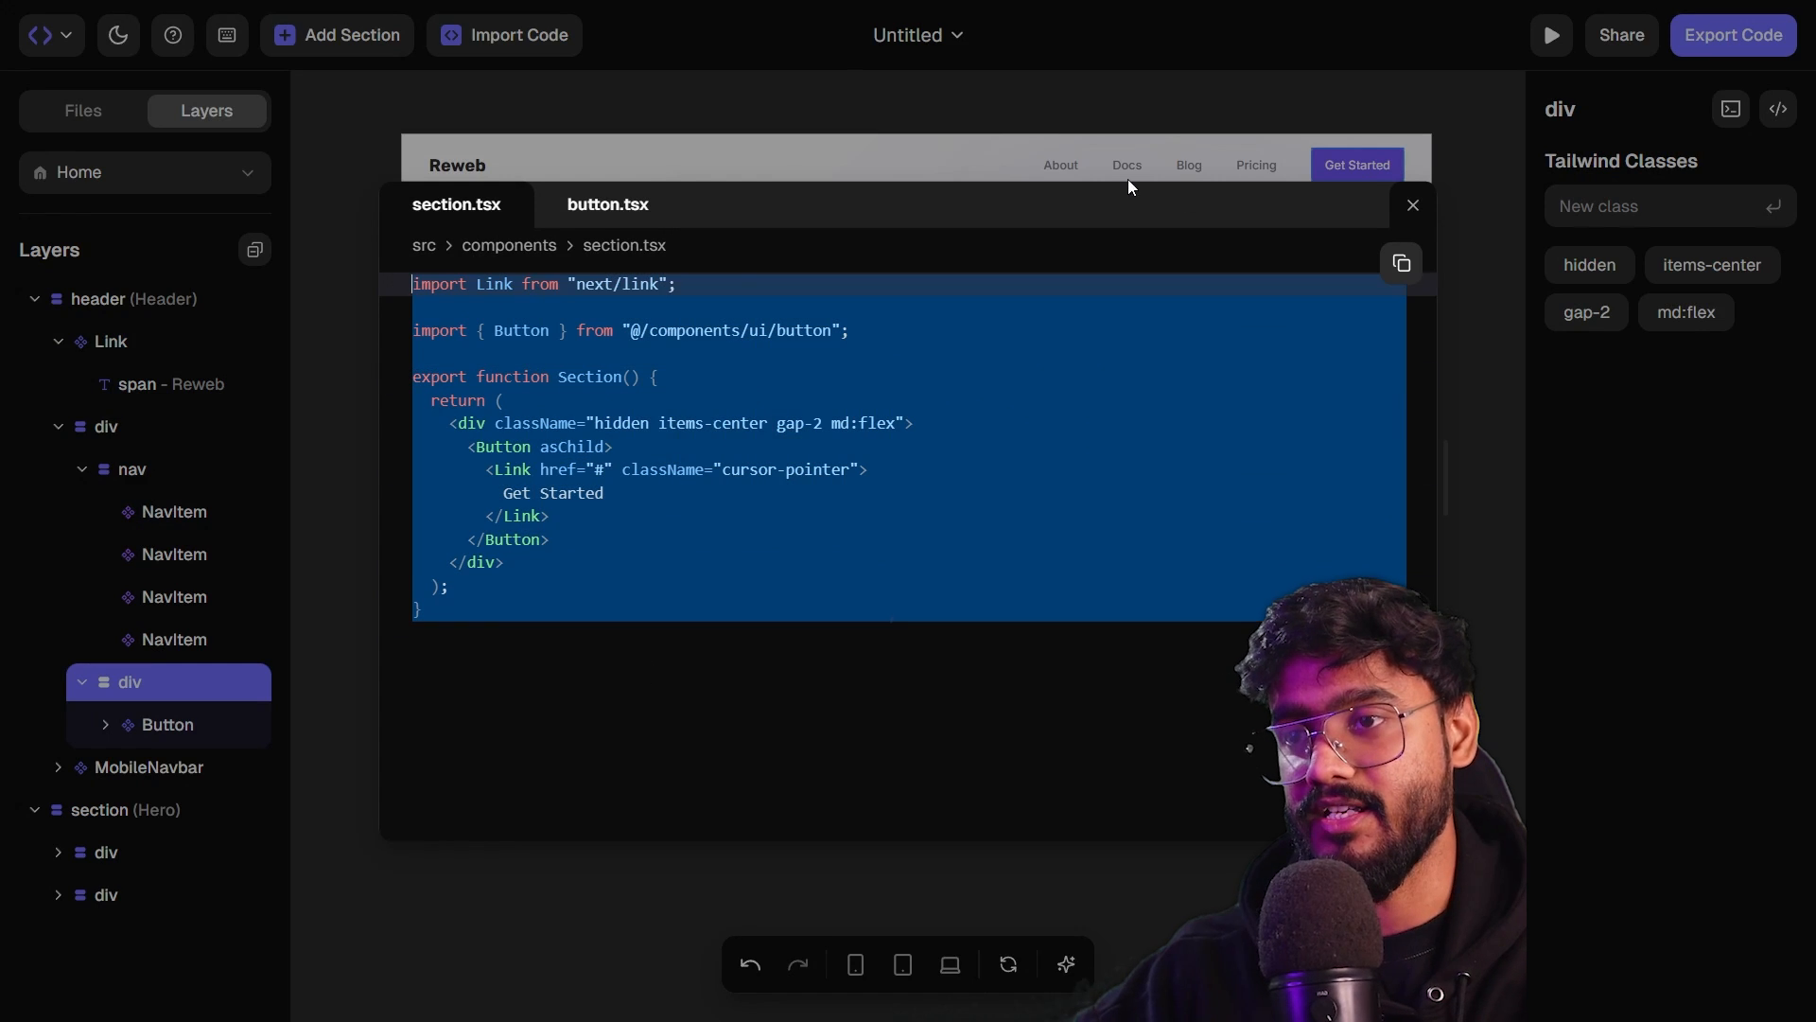
{"action": "left_click", "coordinate": [1414, 206]}
- Delete the header's nav element containing the About, Docs, Blog and Pricing items
{"action": "left_click", "coordinate": [1060, 164]}
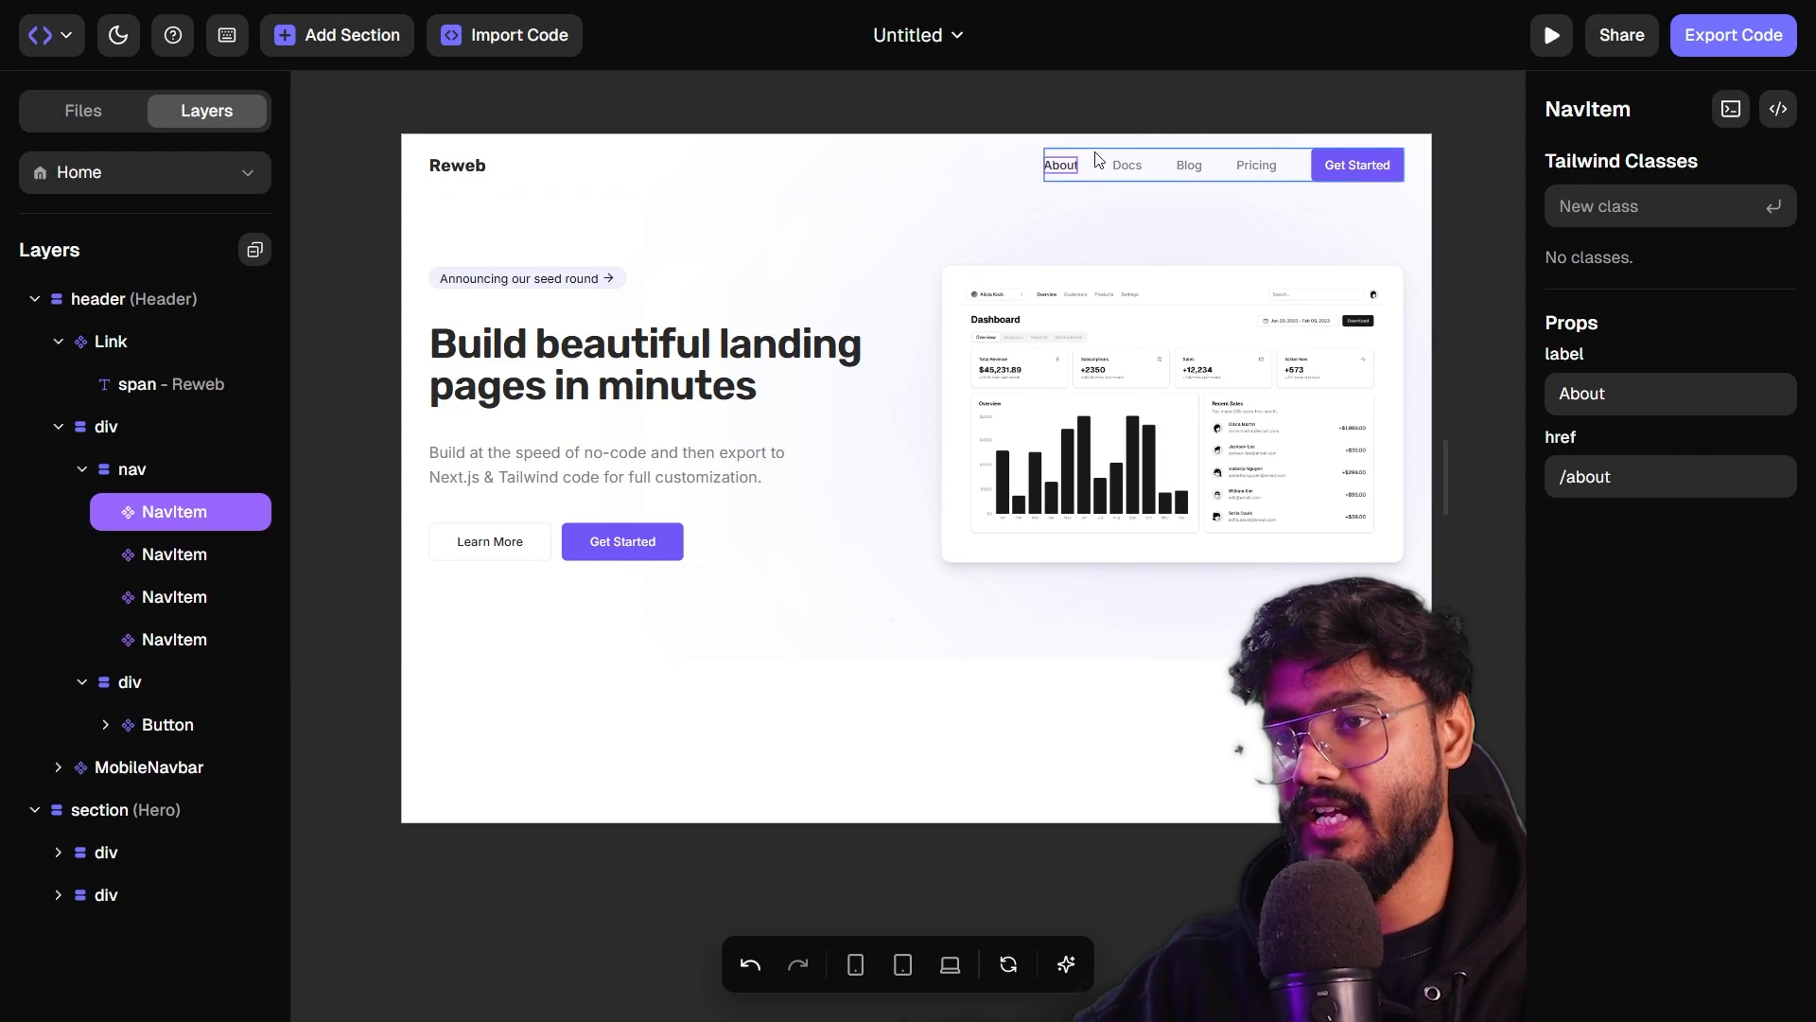
{"action": "left_click", "coordinate": [1249, 172]}
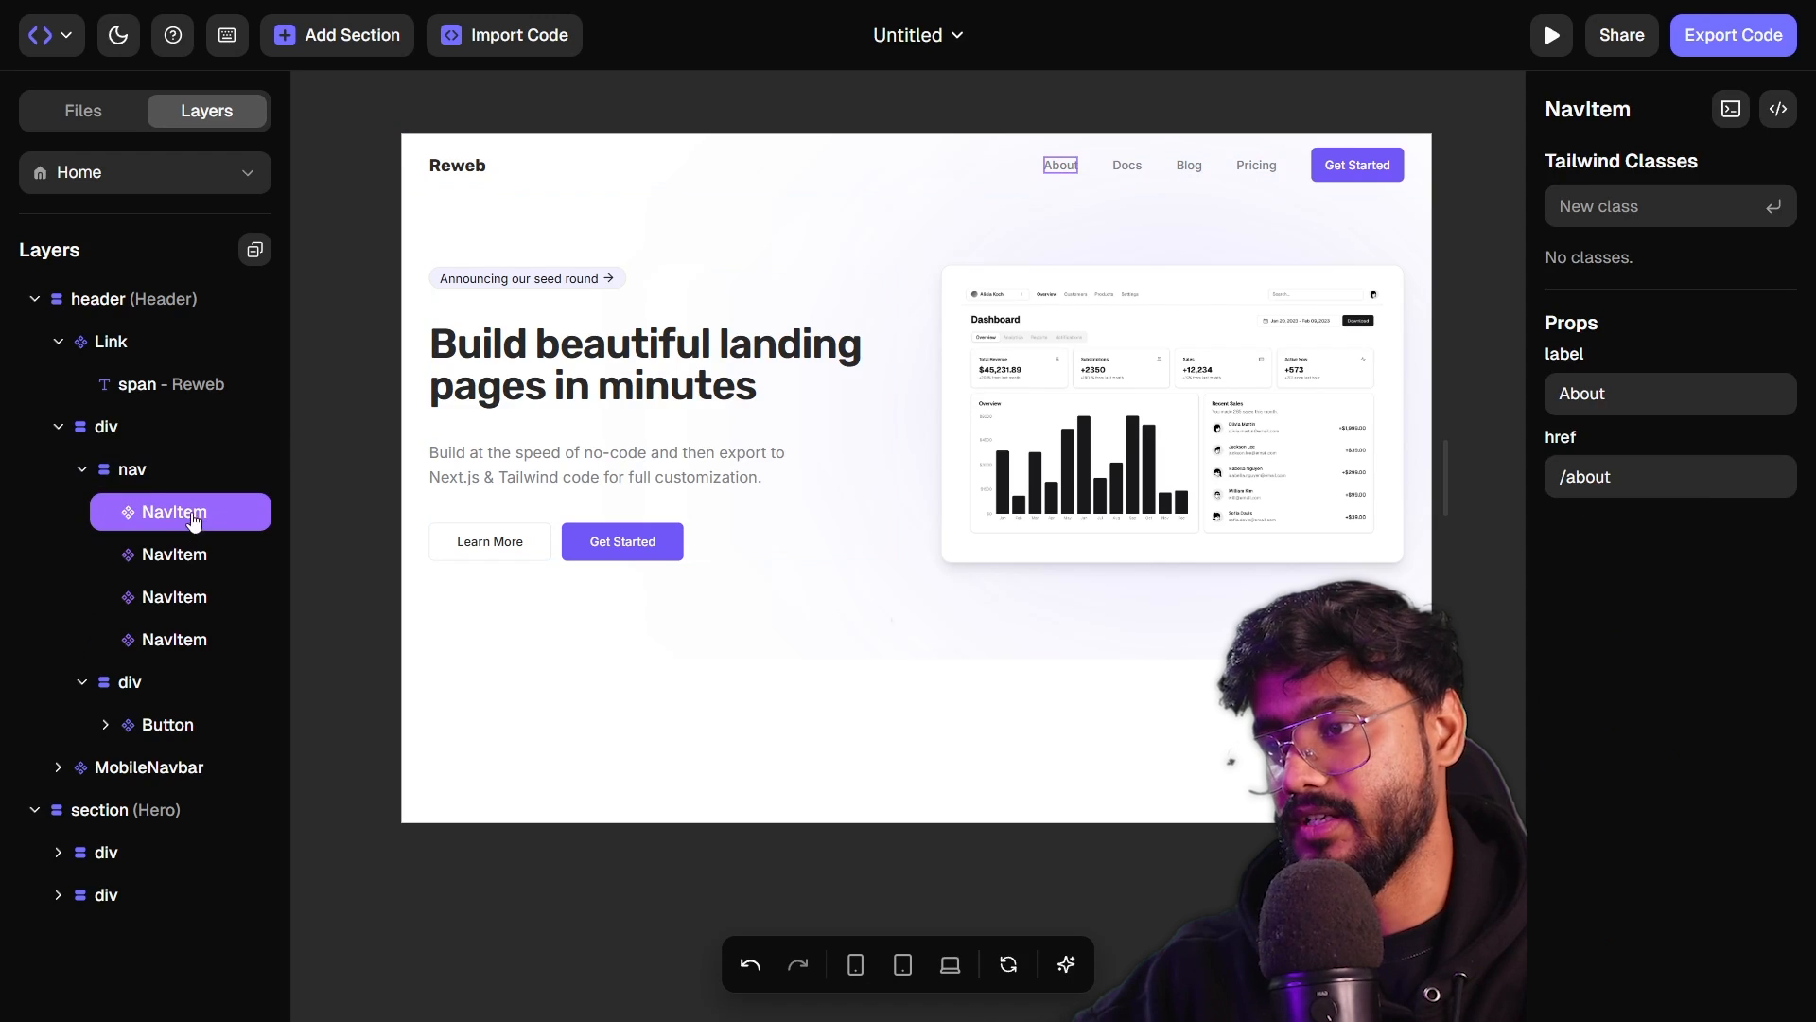
{"action": "left_click", "coordinate": [154, 480]}
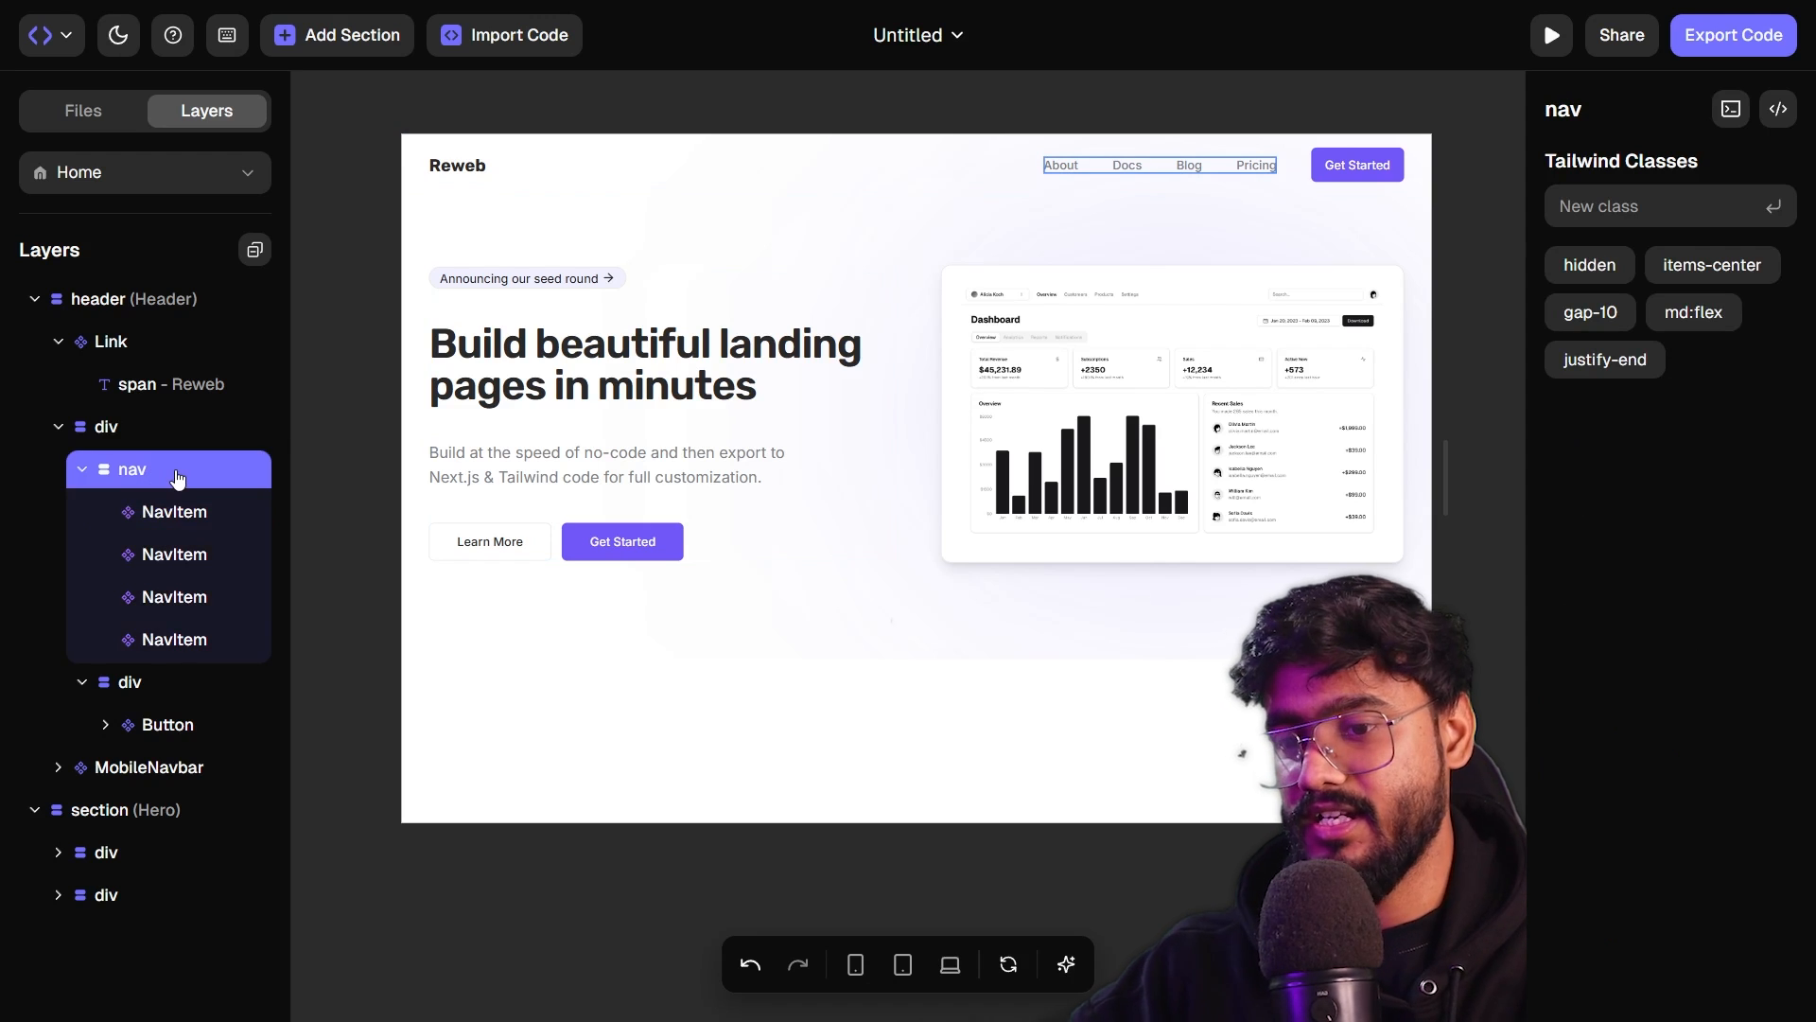
{"action": "right_click", "coordinate": [175, 473]}
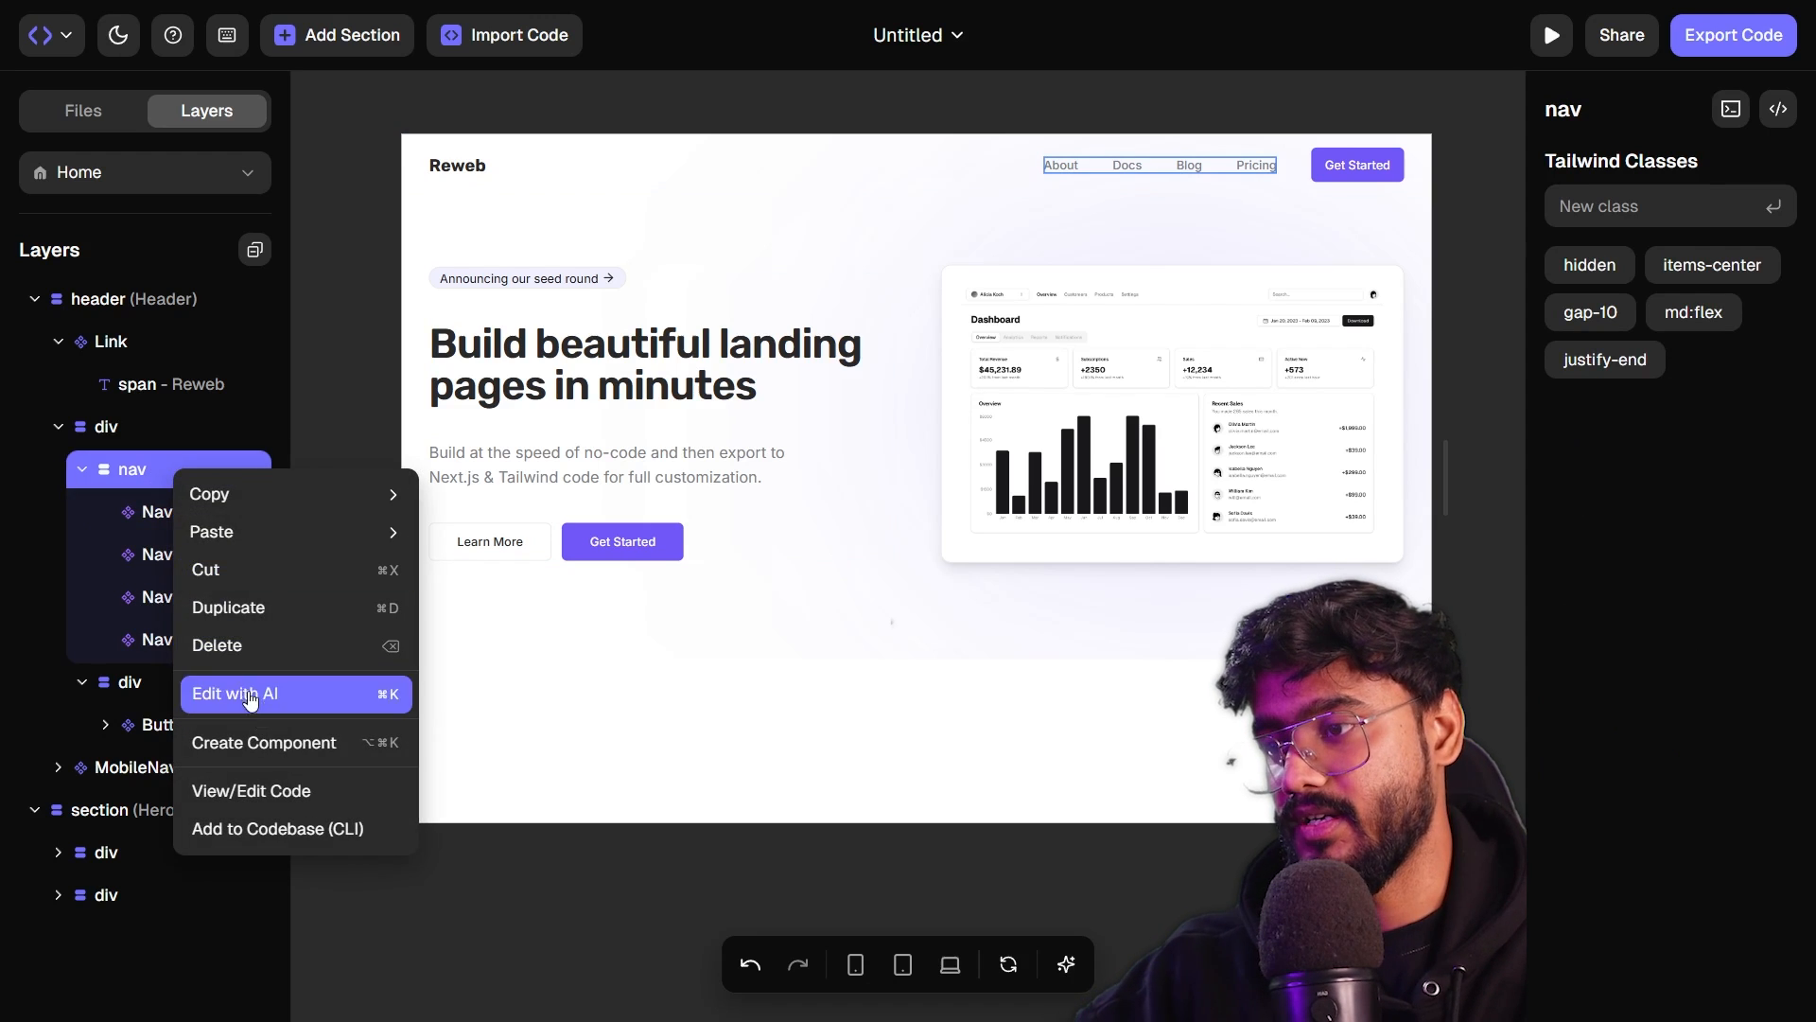
{"action": "left_click", "coordinate": [244, 648]}
- Set the text of the link inside the header's Get Started button to "Create Event"
{"action": "left_click", "coordinate": [1362, 150]}
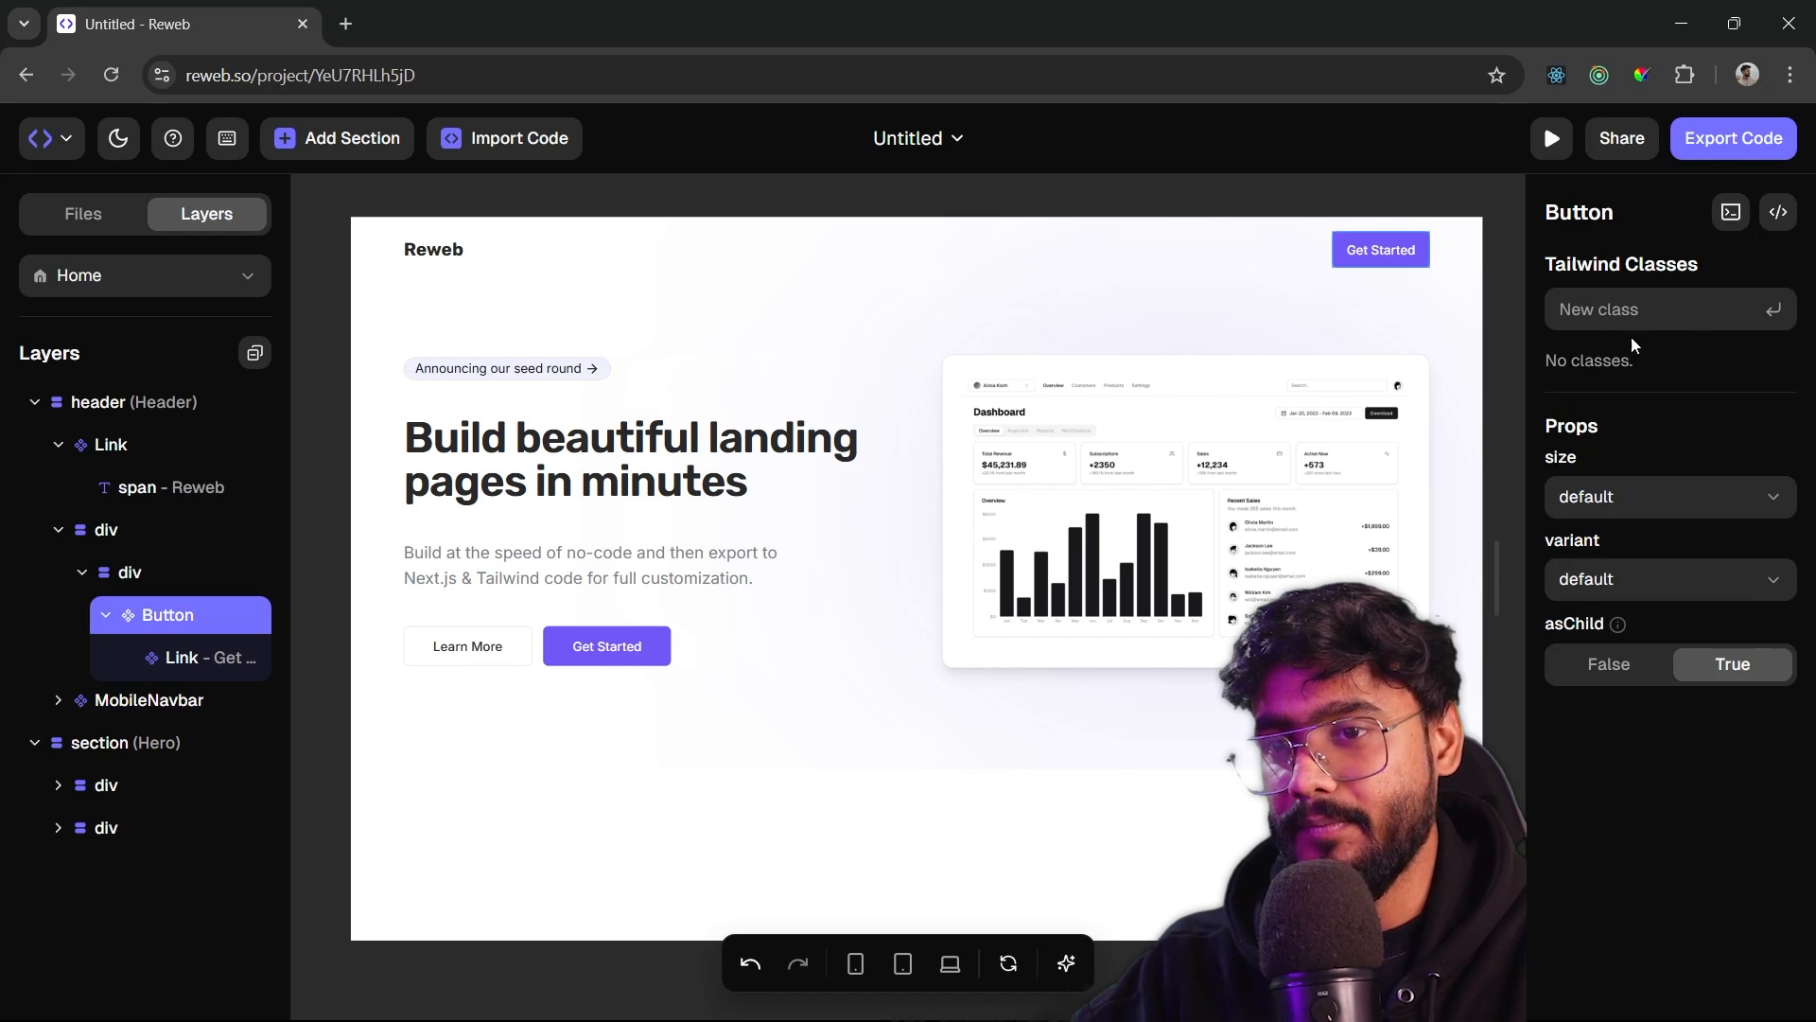
{"action": "left_click", "coordinate": [255, 656]}
{"action": "triple_click", "coordinate": [1631, 312]}
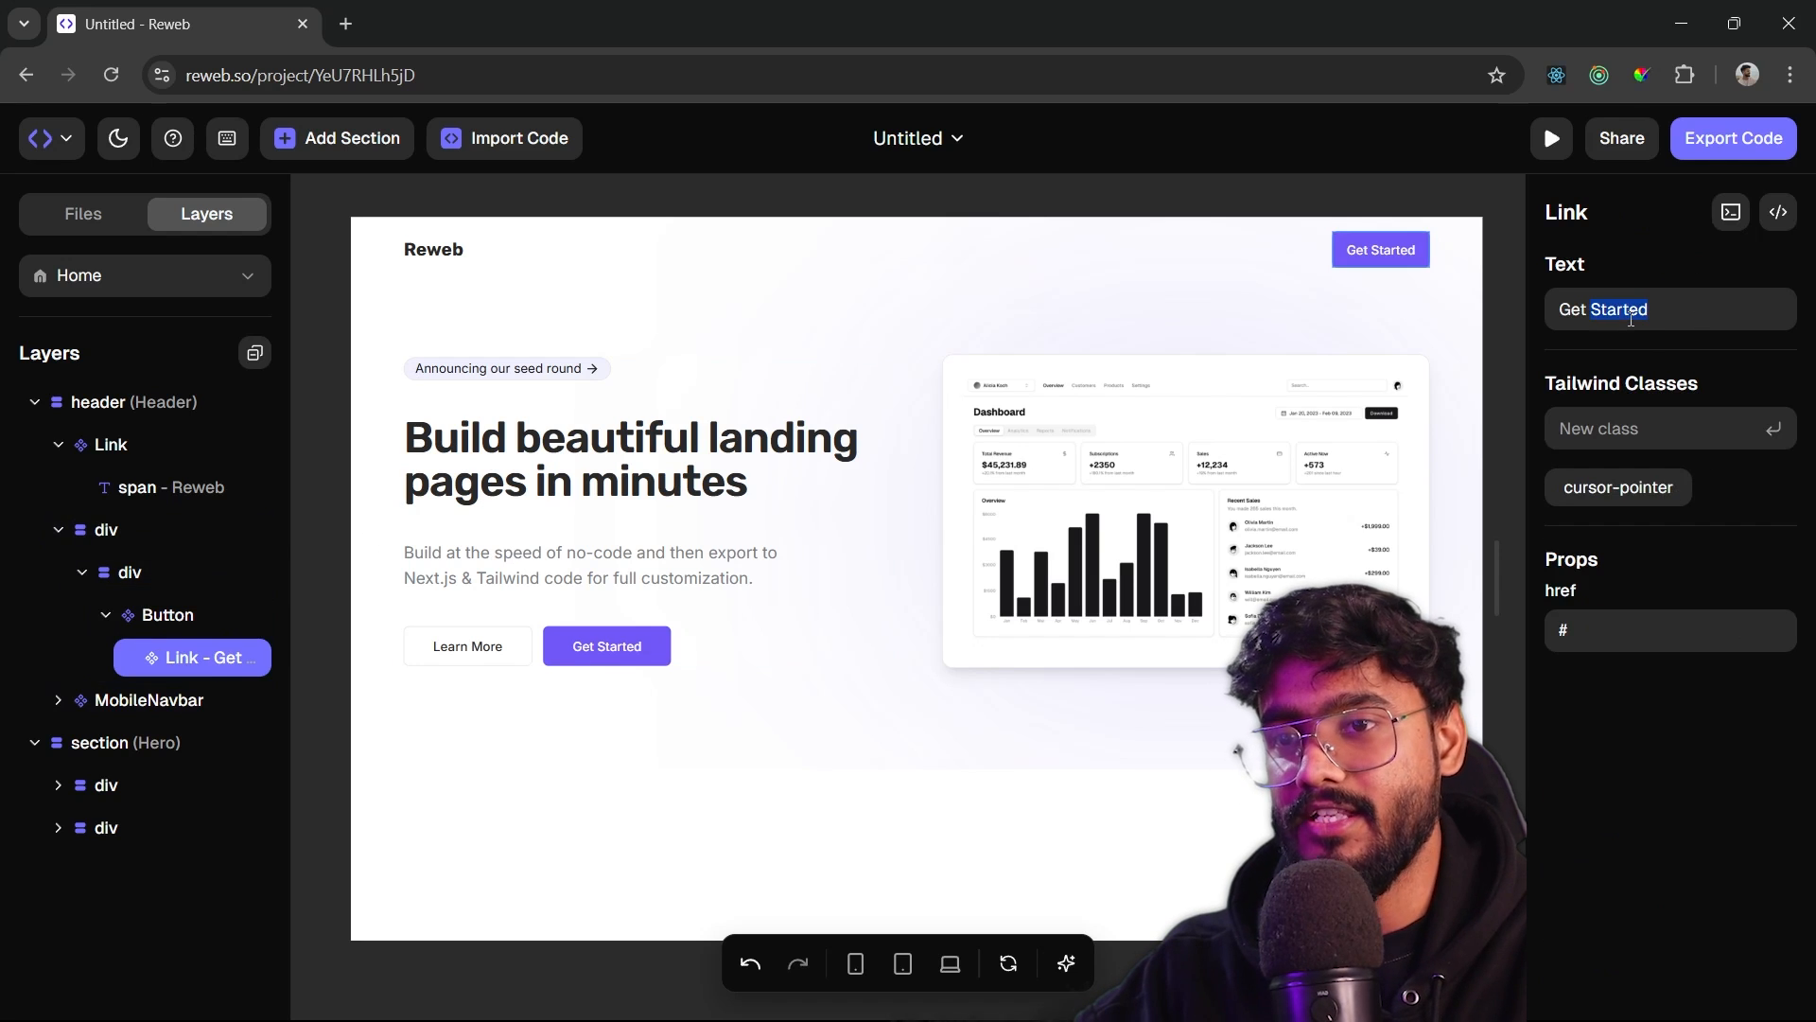
{"action": "type", "text": "Create Event"}
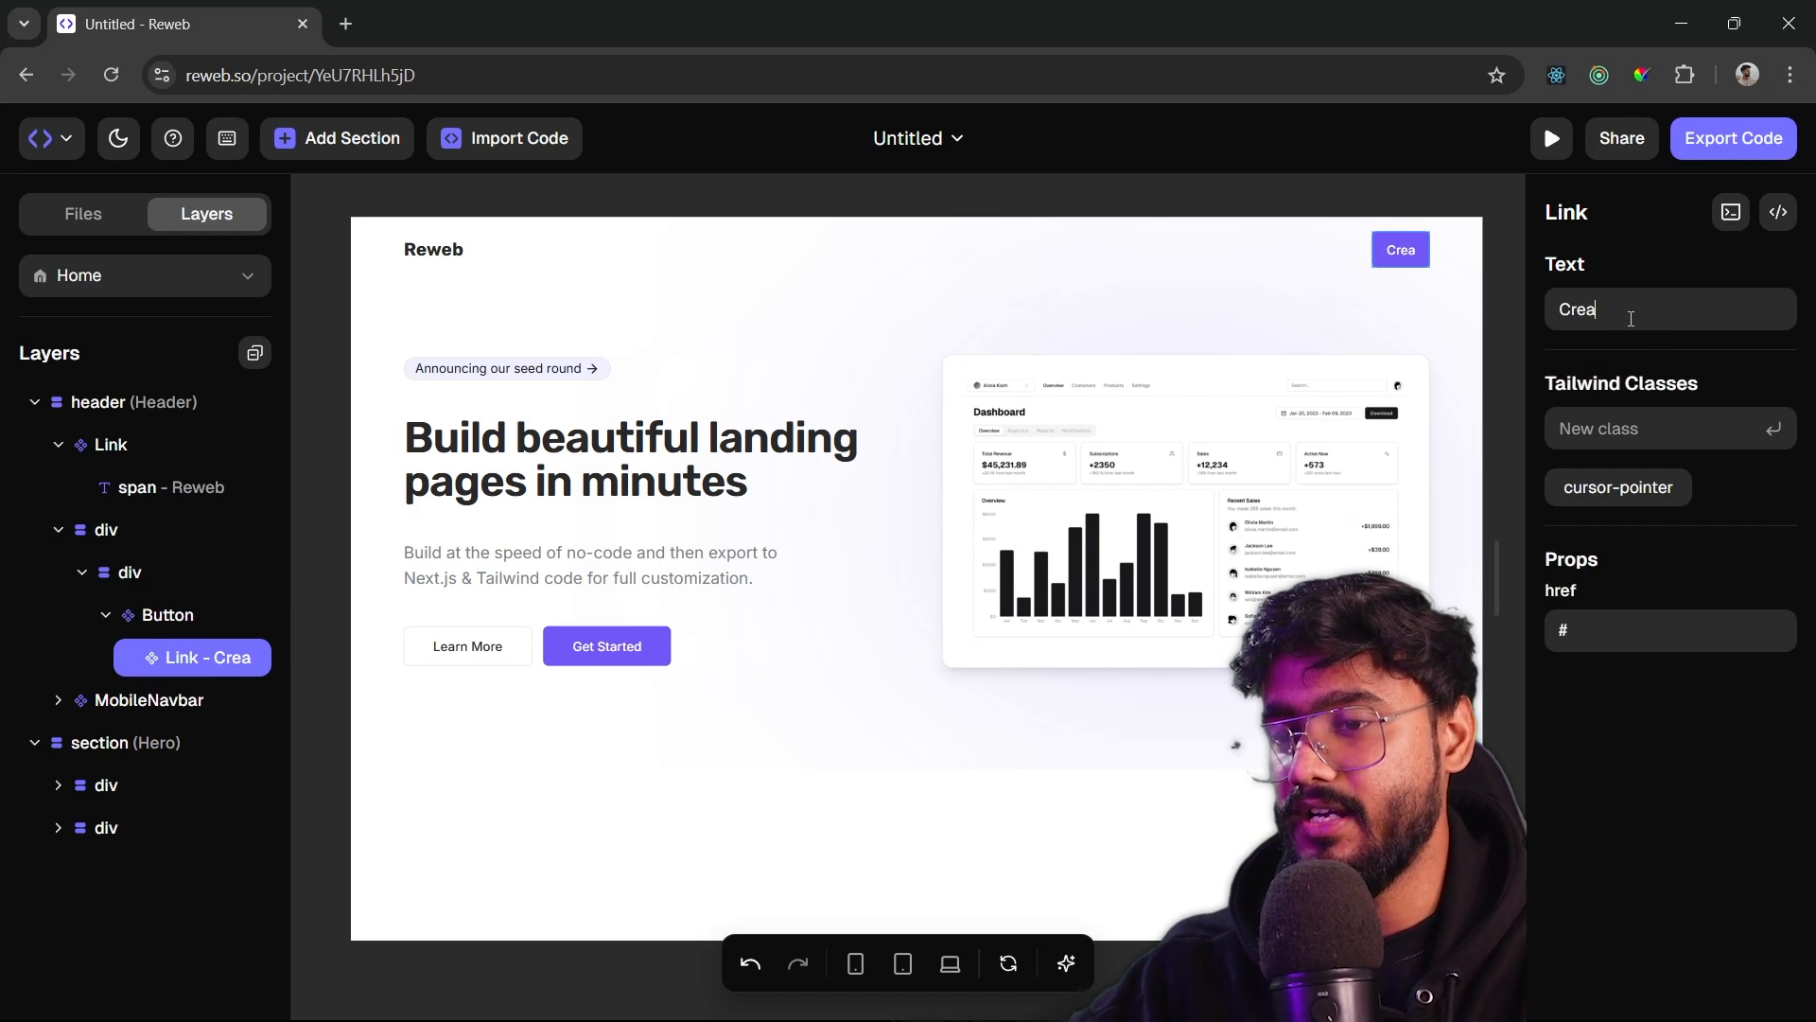
- Duplicate the header's Create Event button, placing the copy as a sibling in the same inner div
{"action": "left_click", "coordinate": [1402, 248]}
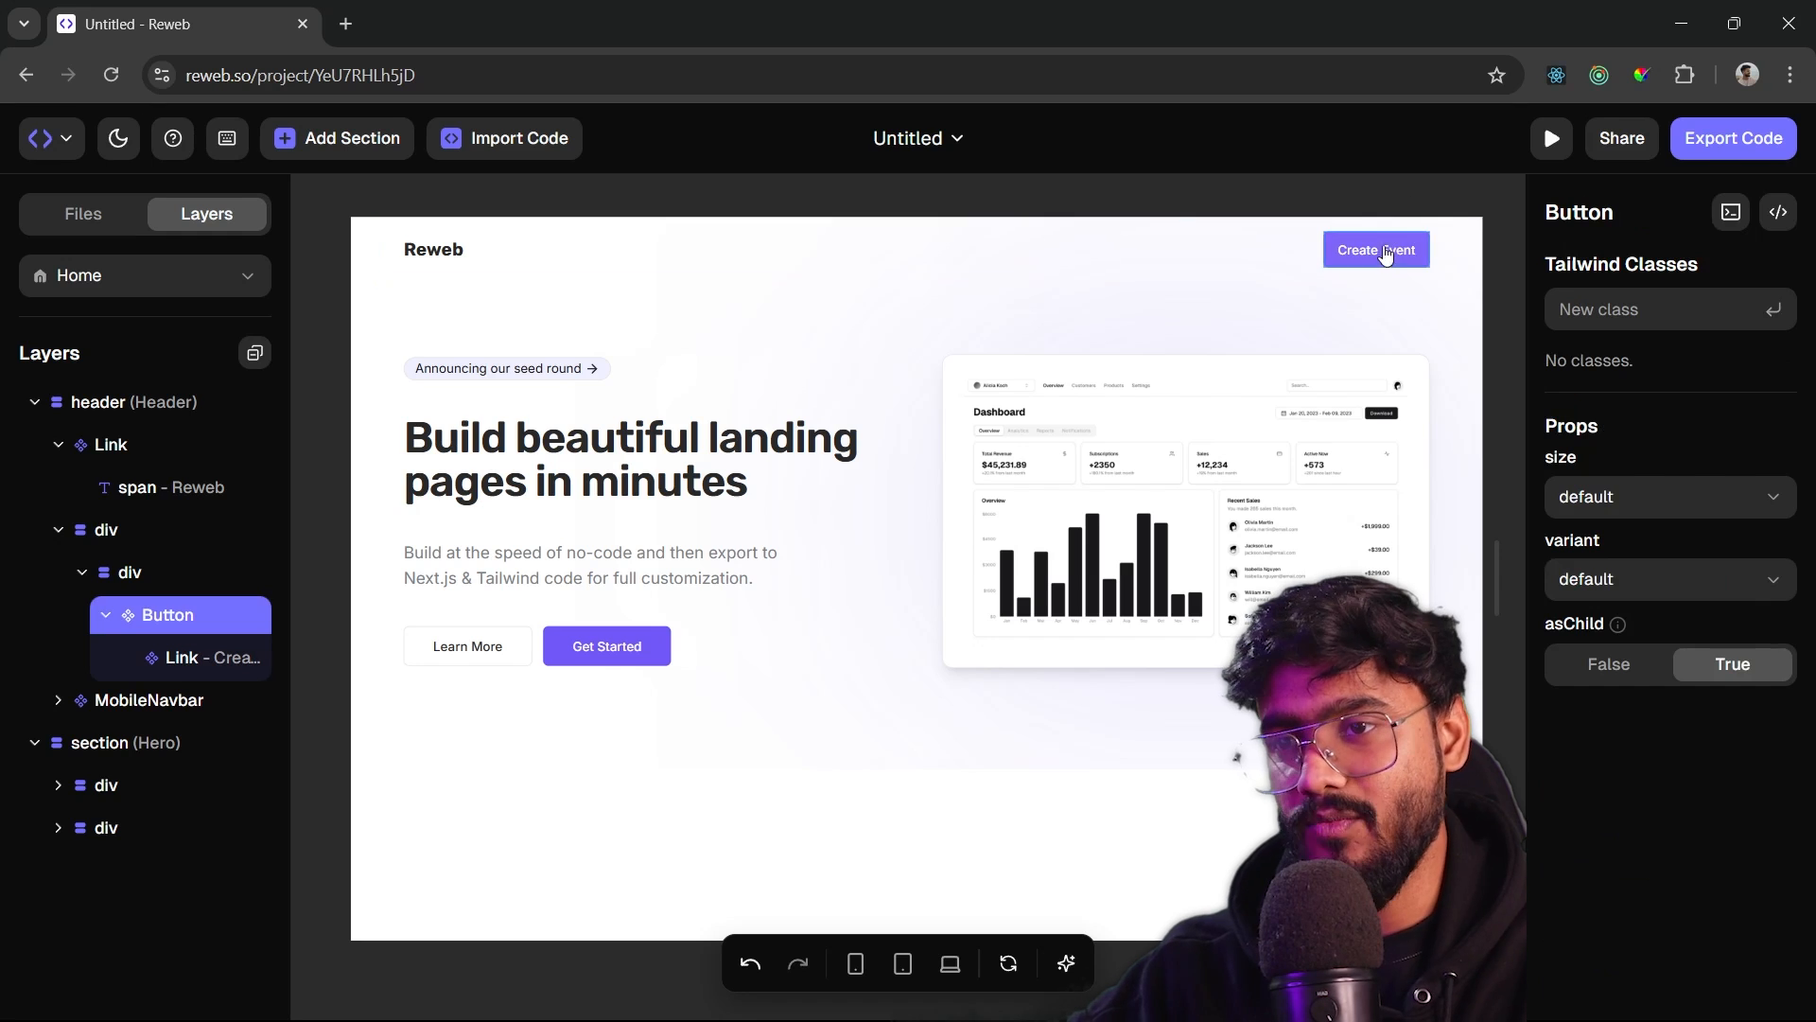
{"action": "left_click", "coordinate": [105, 622]}
{"action": "left_click", "coordinate": [105, 622]}
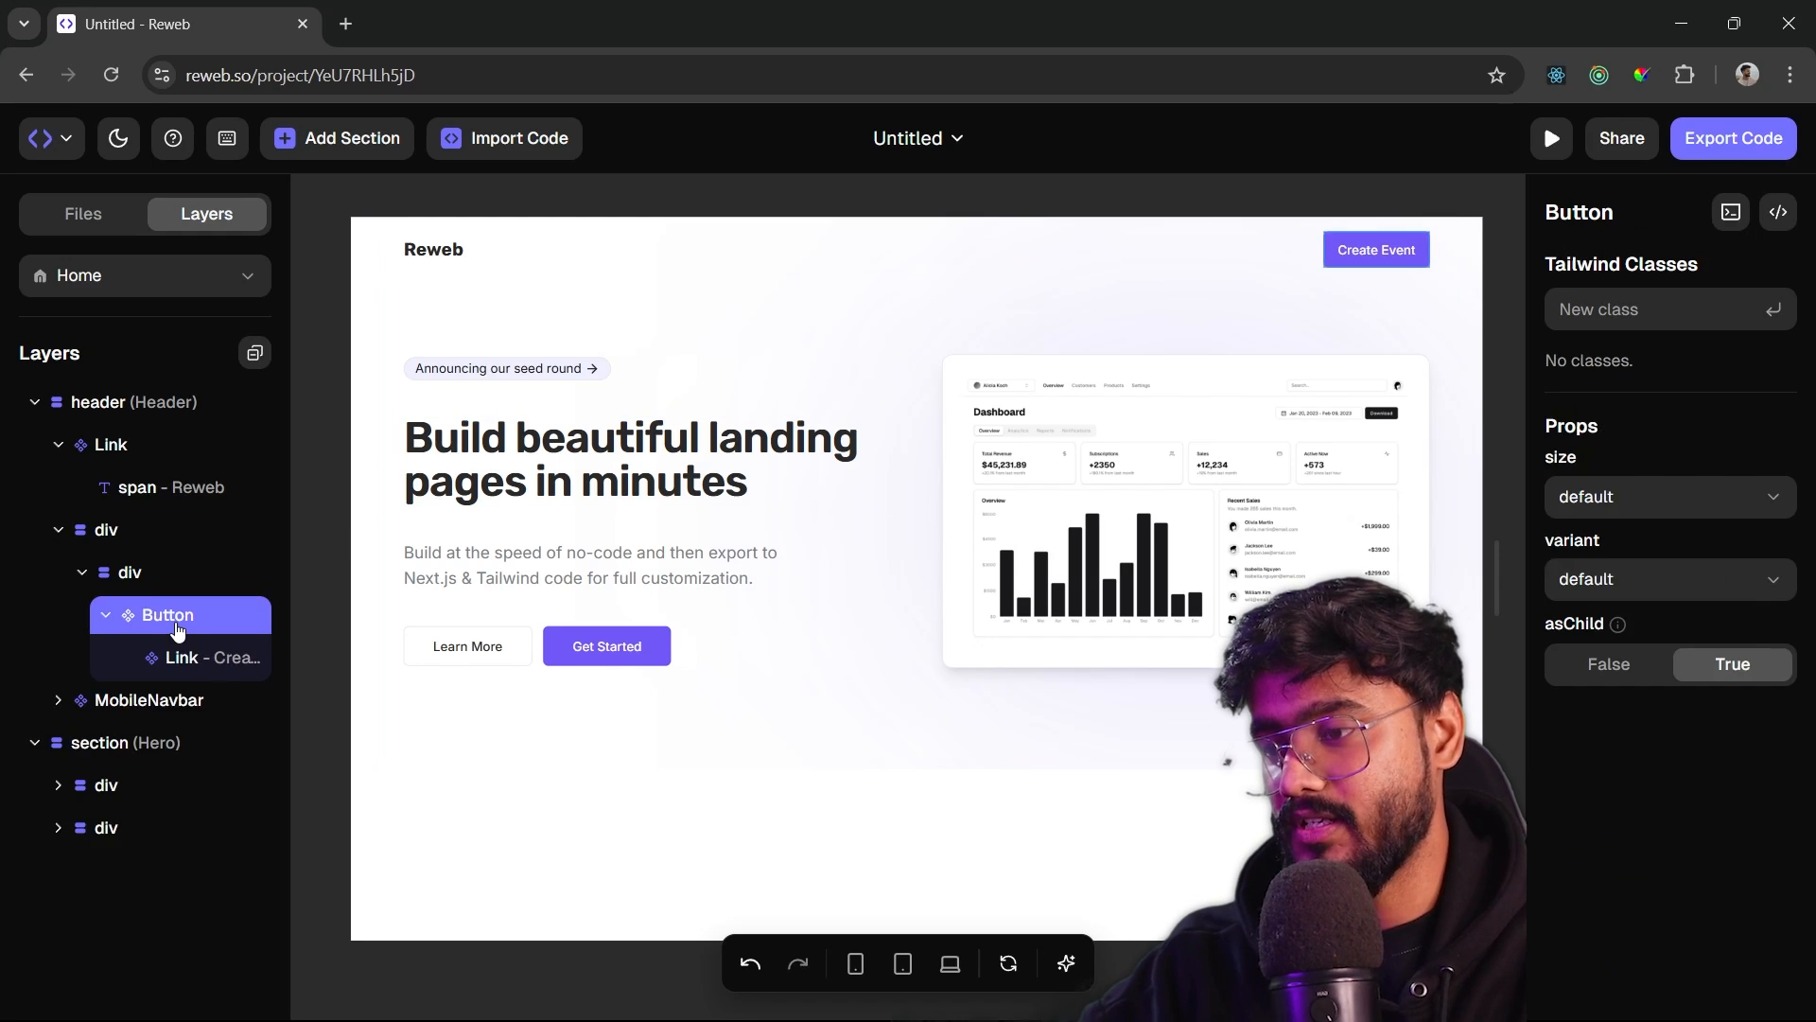
{"action": "key", "text": "ctrl+d"}
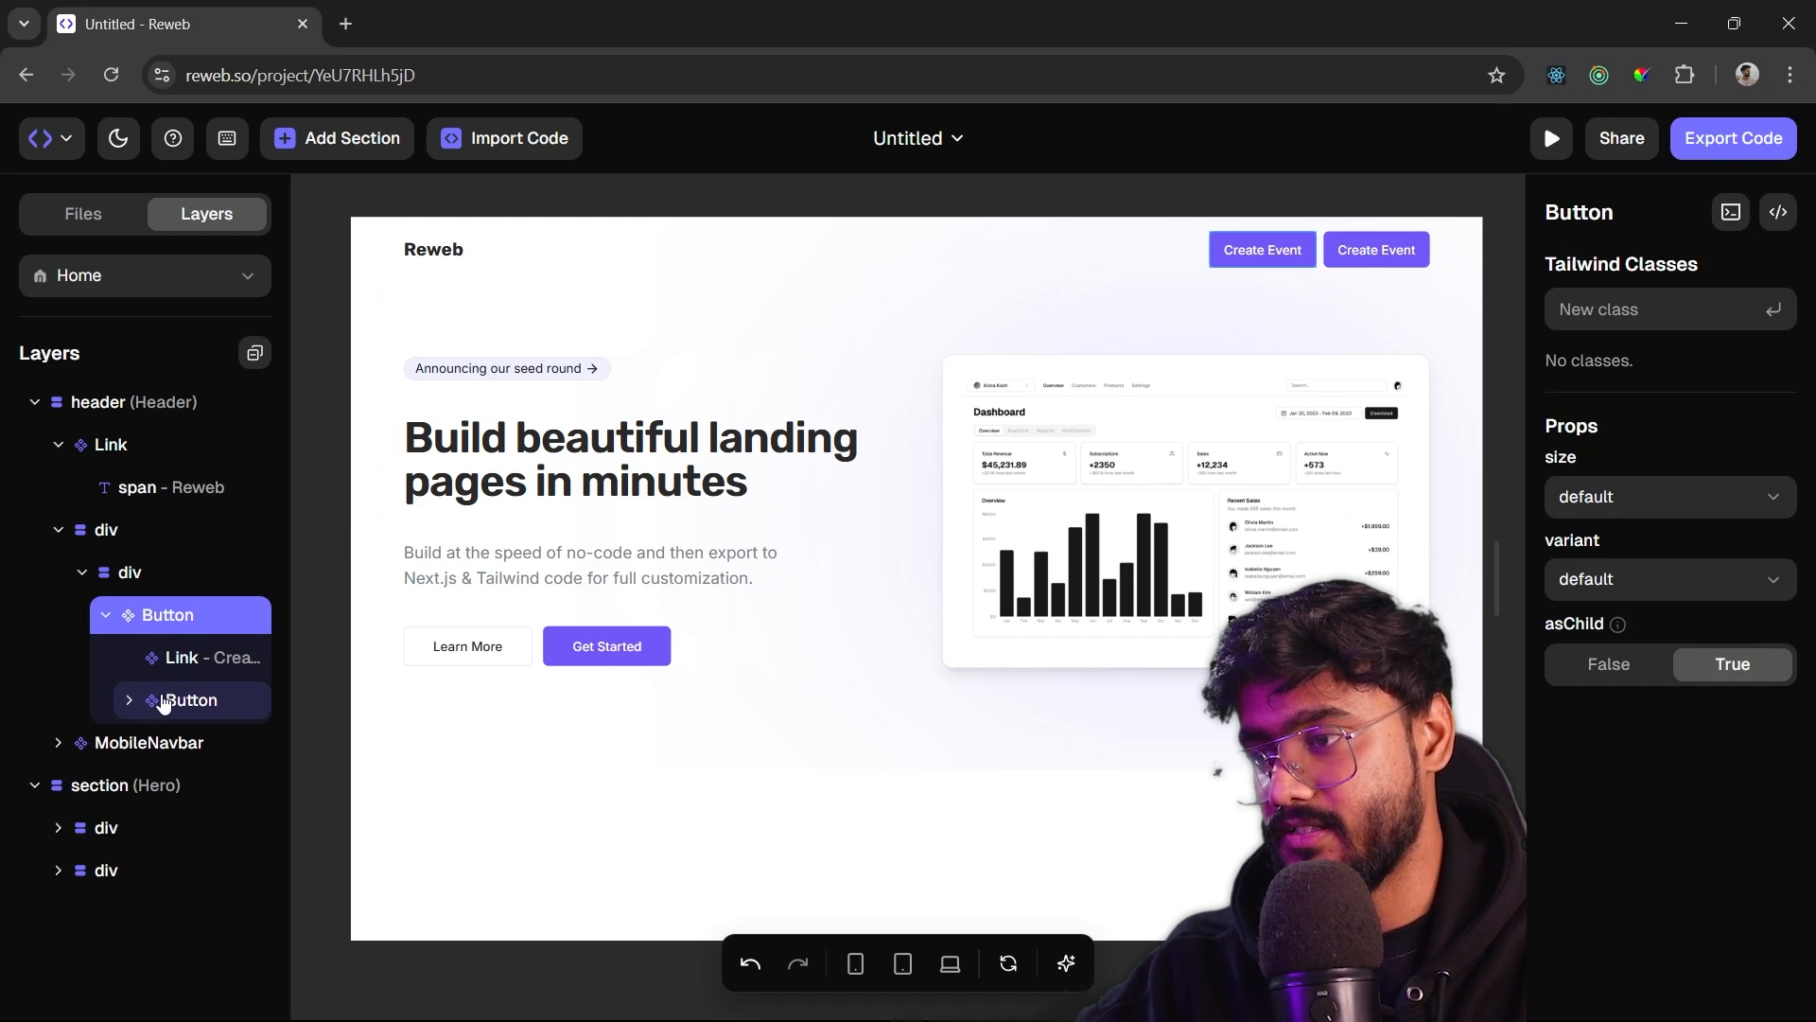
{"action": "left_click_drag", "start_coordinate": [162, 702], "coordinate": [139, 610]}
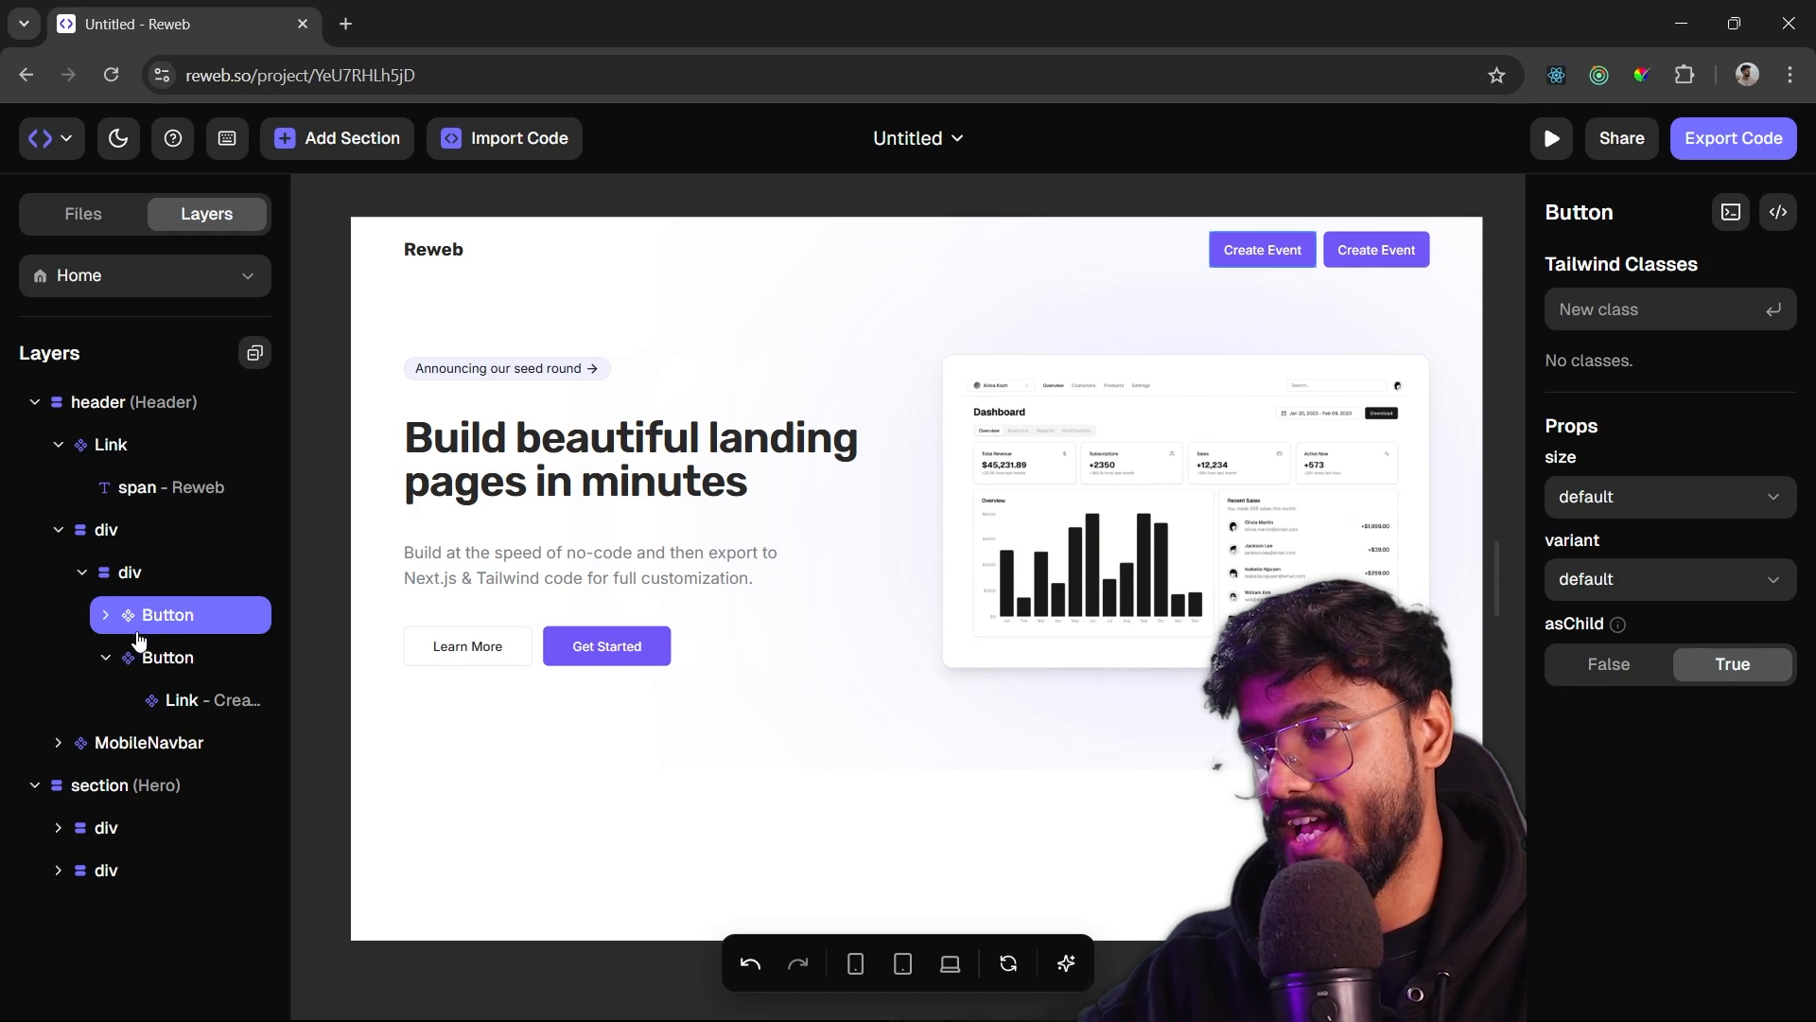
- Change the link text of the second Create Event button in the header to "Login"
{"action": "left_click", "coordinate": [106, 658]}
{"action": "left_click", "coordinate": [1391, 256]}
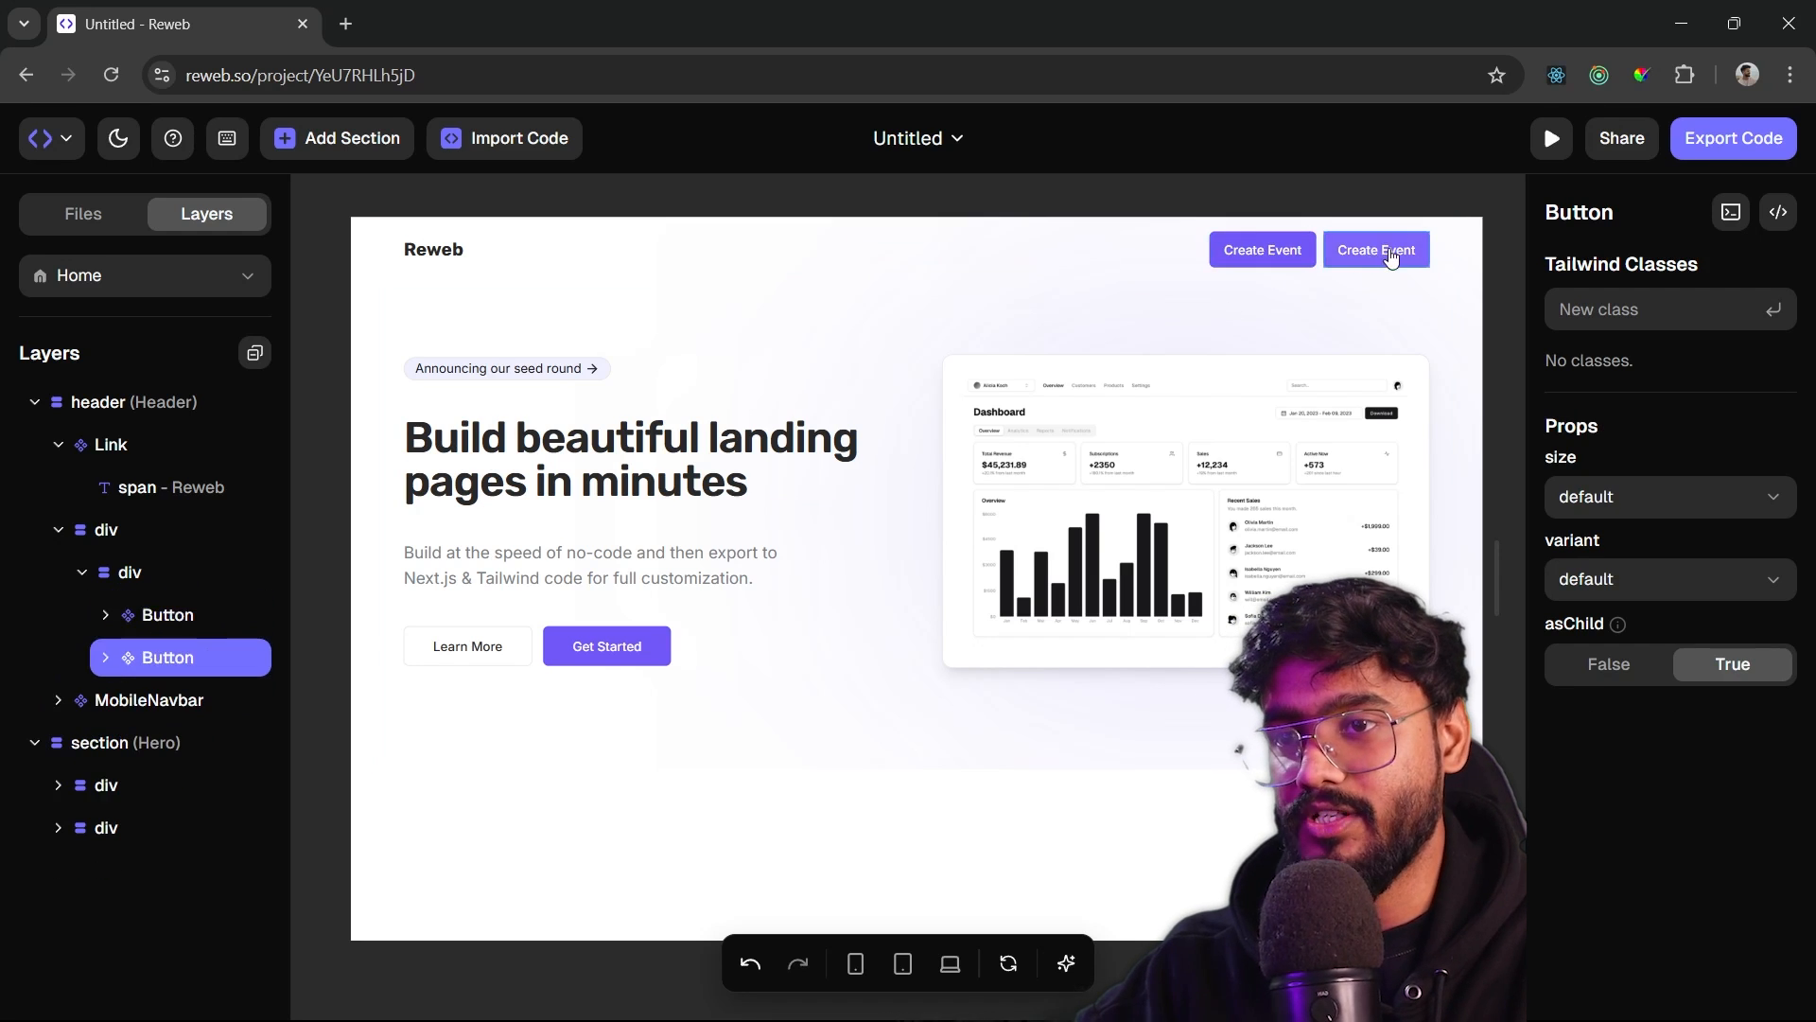
{"action": "left_click", "coordinate": [1272, 253]}
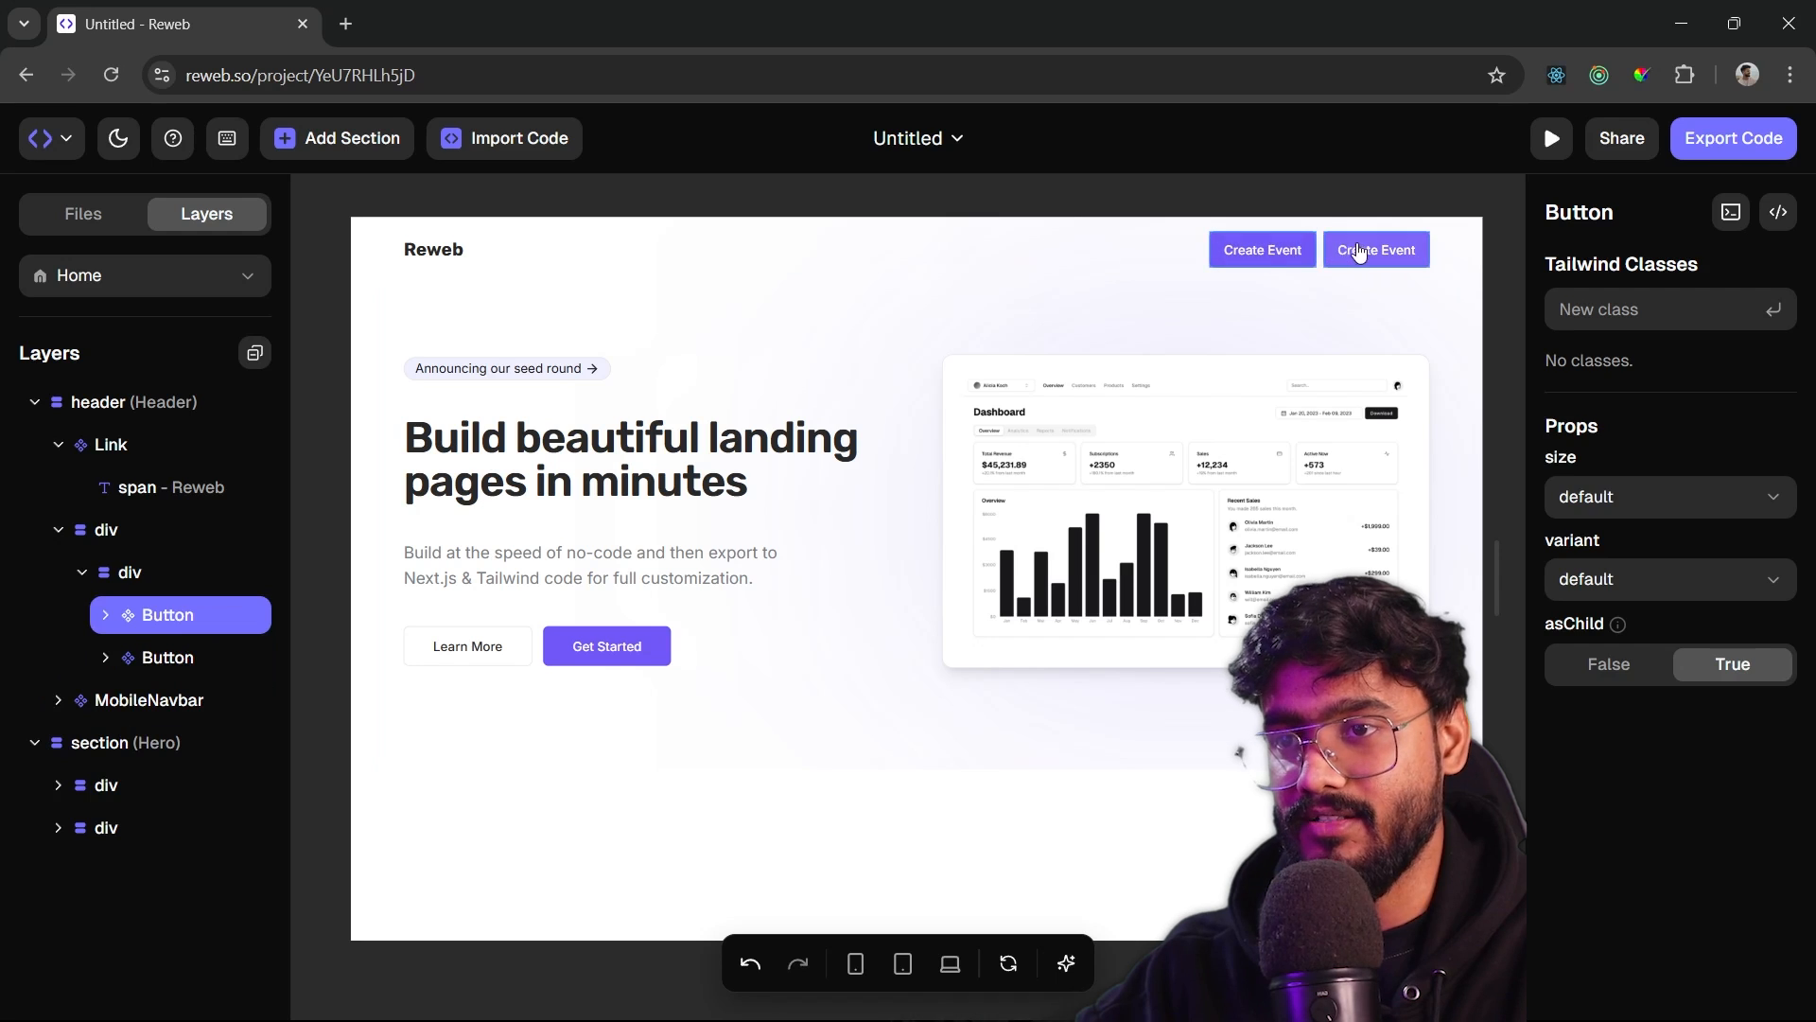
{"action": "left_click", "coordinate": [1320, 253]}
{"action": "left_click_drag", "start_coordinate": [161, 659], "coordinate": [158, 677]}
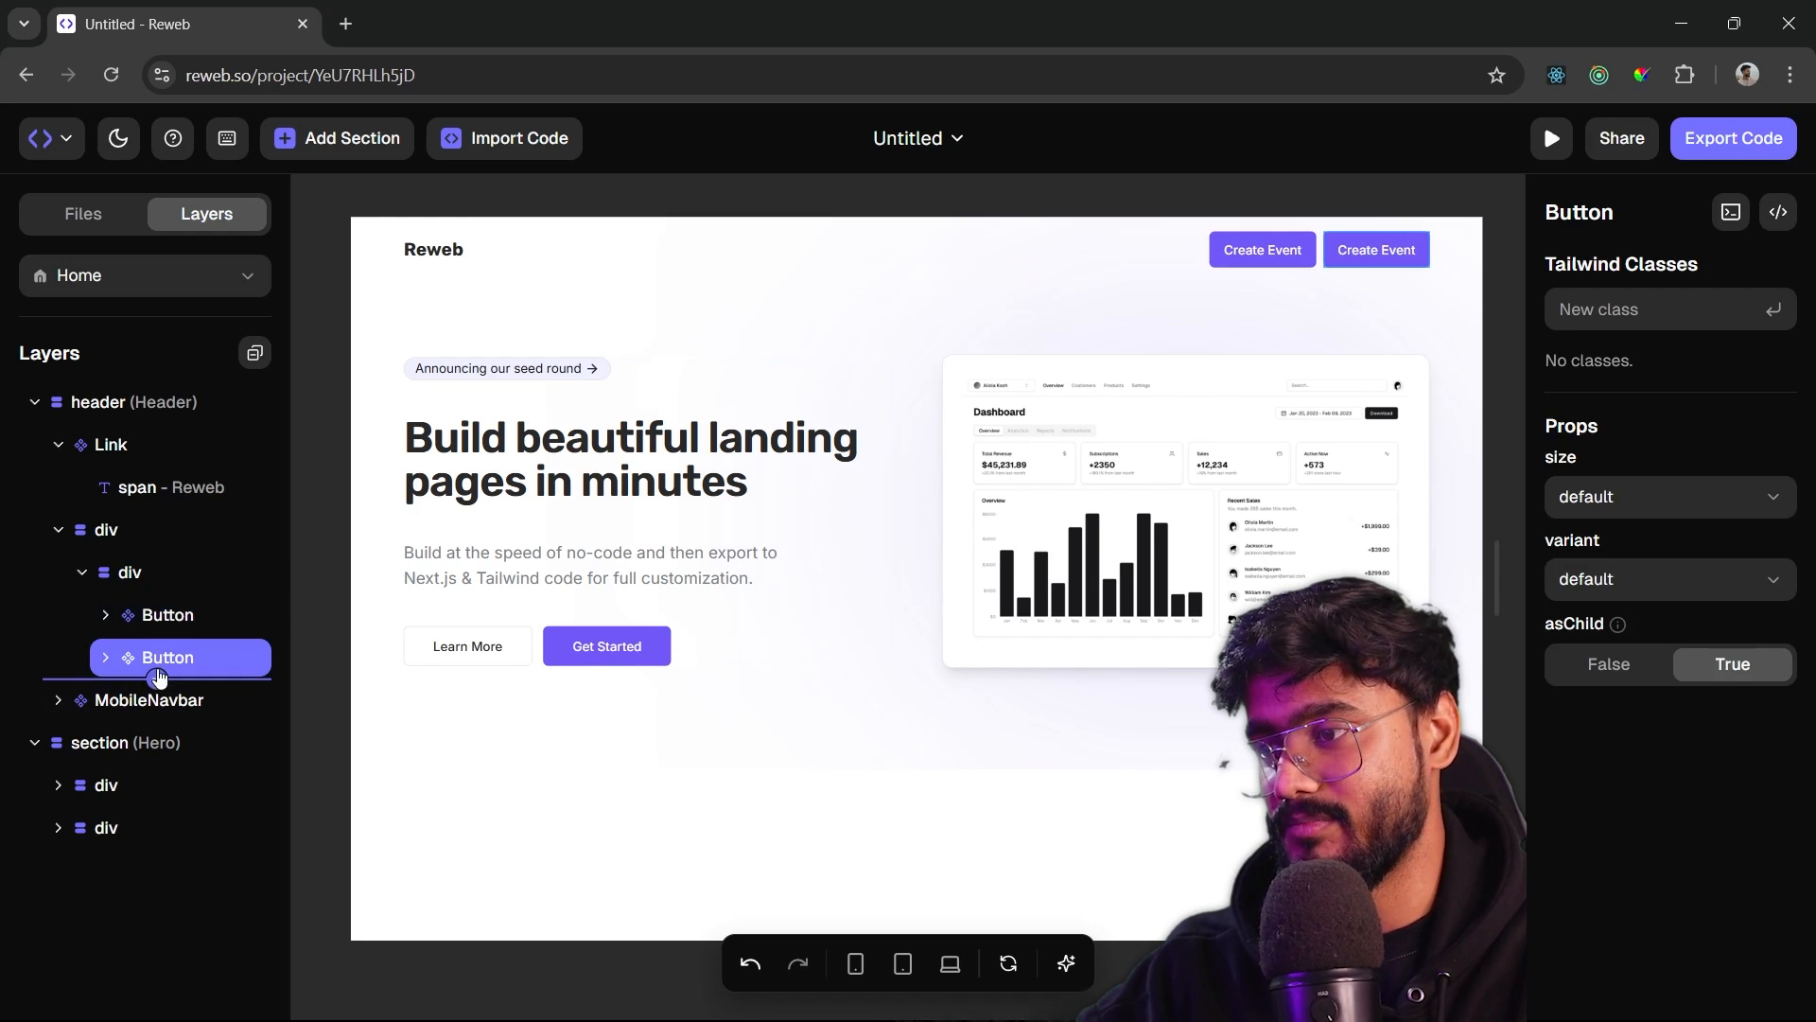
{"action": "left_click", "coordinate": [108, 664]}
{"action": "left_click", "coordinate": [182, 700]}
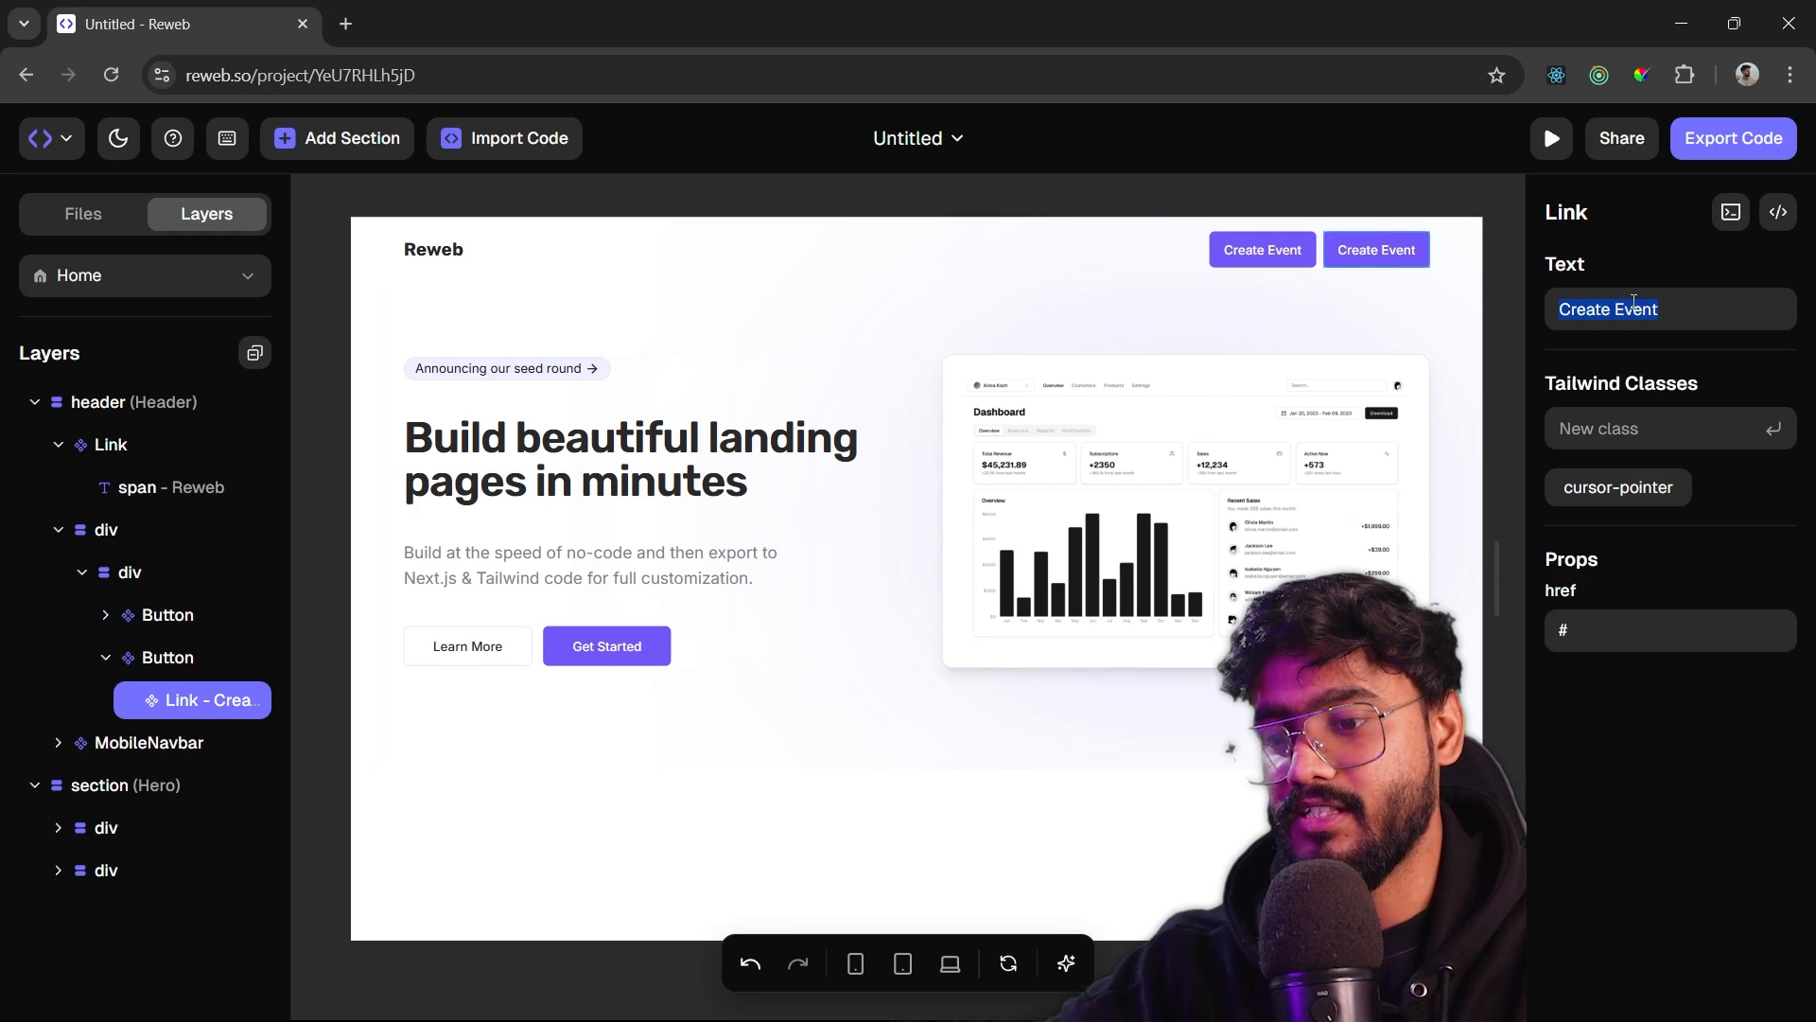
{"action": "type", "text": "Login"}
{"action": "left_click", "coordinate": [1401, 257]}
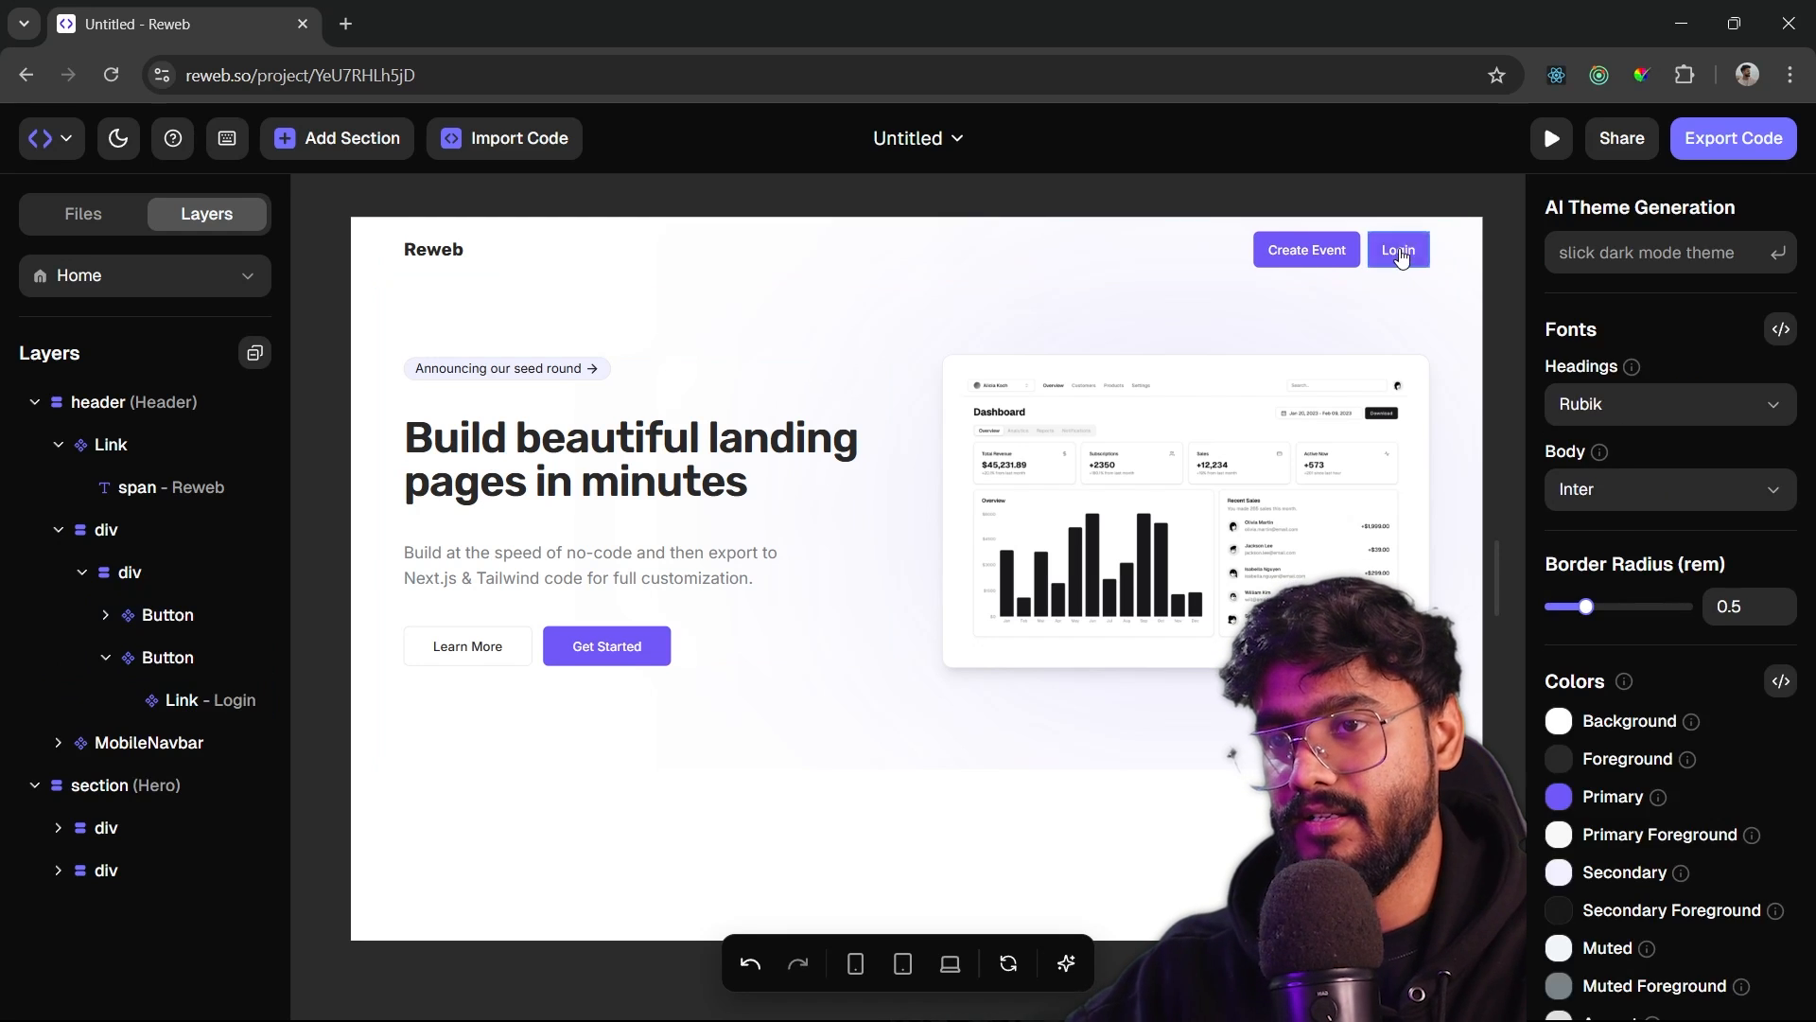
- Set the variant of the header's Login button to outline
{"action": "left_click", "coordinate": [1401, 256]}
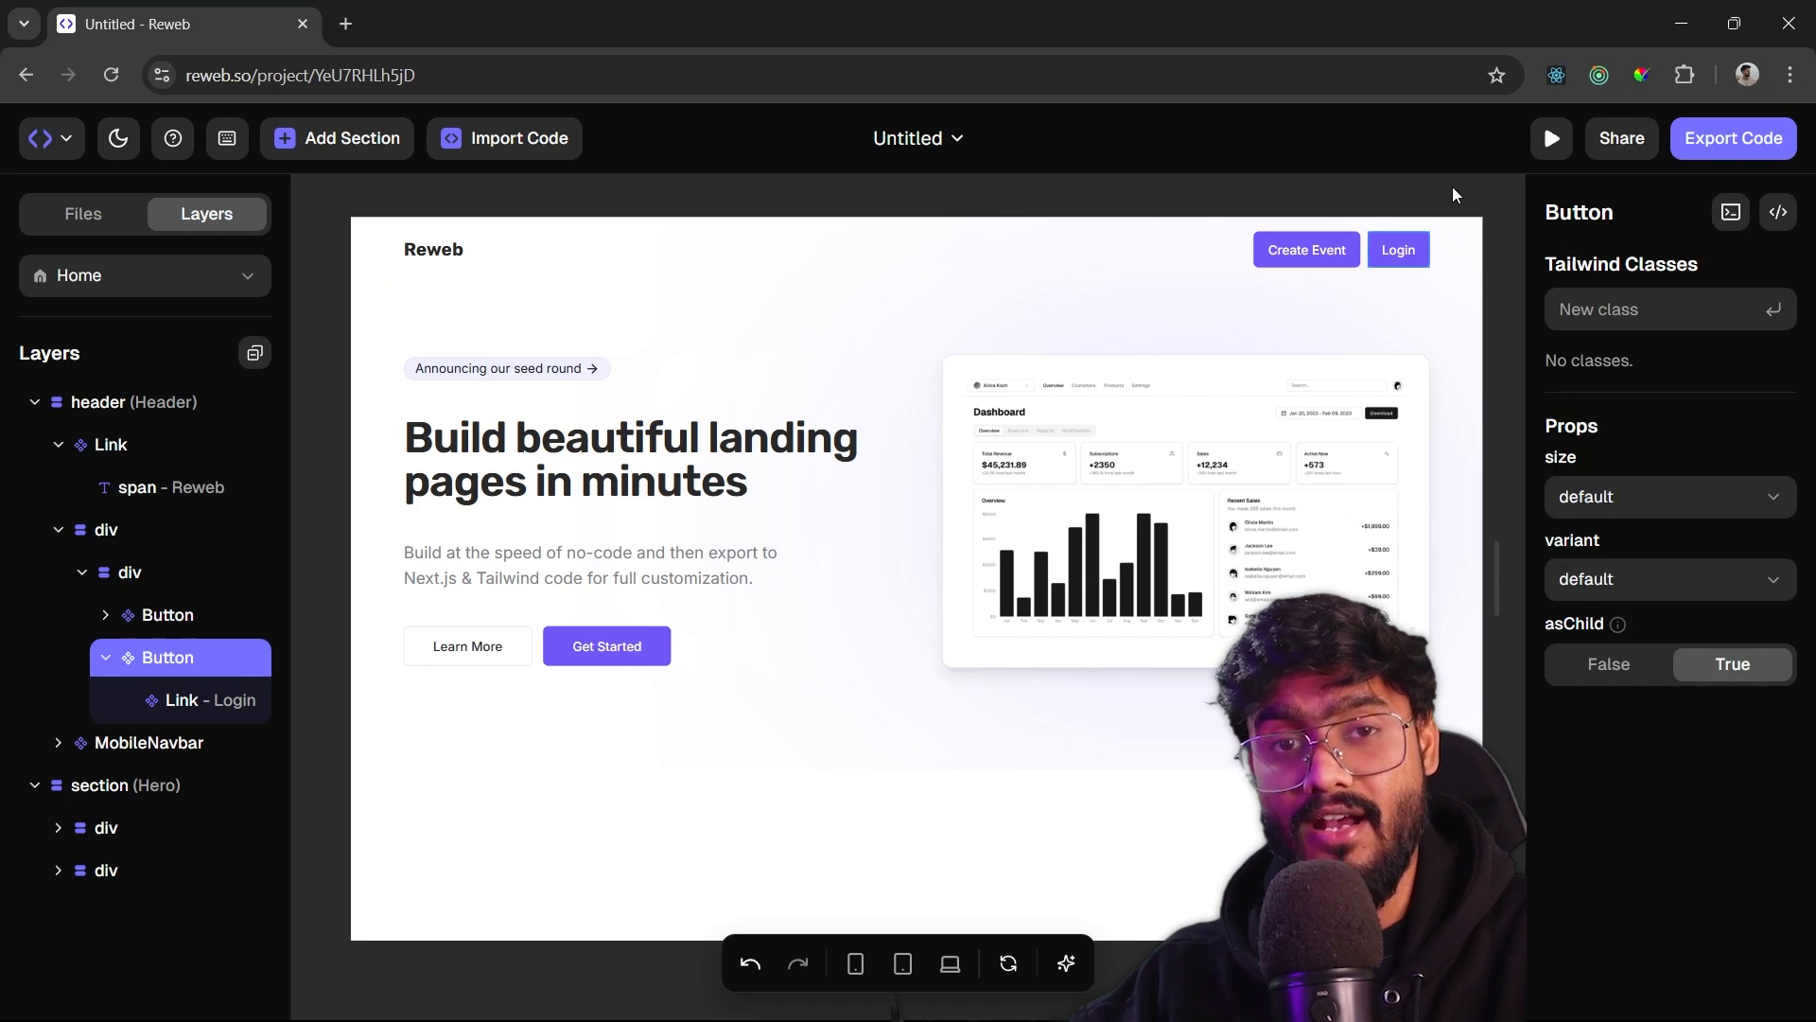
{"action": "left_click", "coordinate": [1591, 576]}
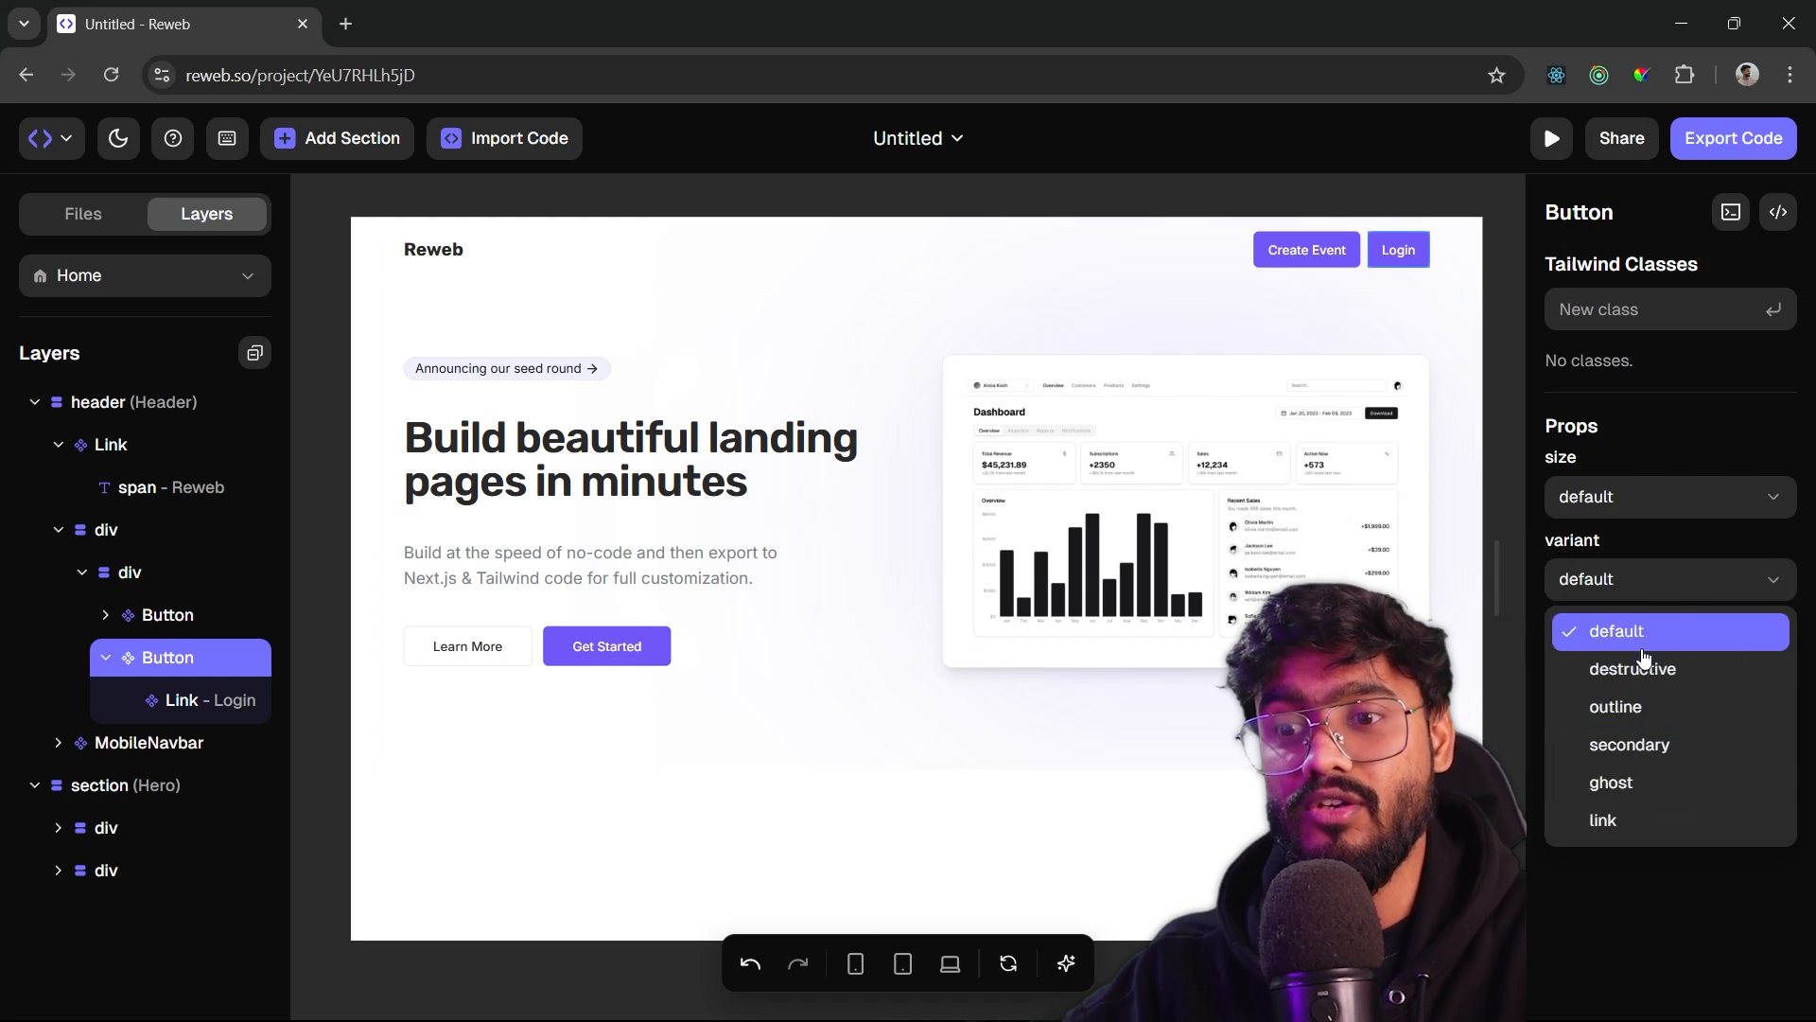
{"action": "left_click", "coordinate": [1639, 669]}
{"action": "left_click", "coordinate": [1629, 581]}
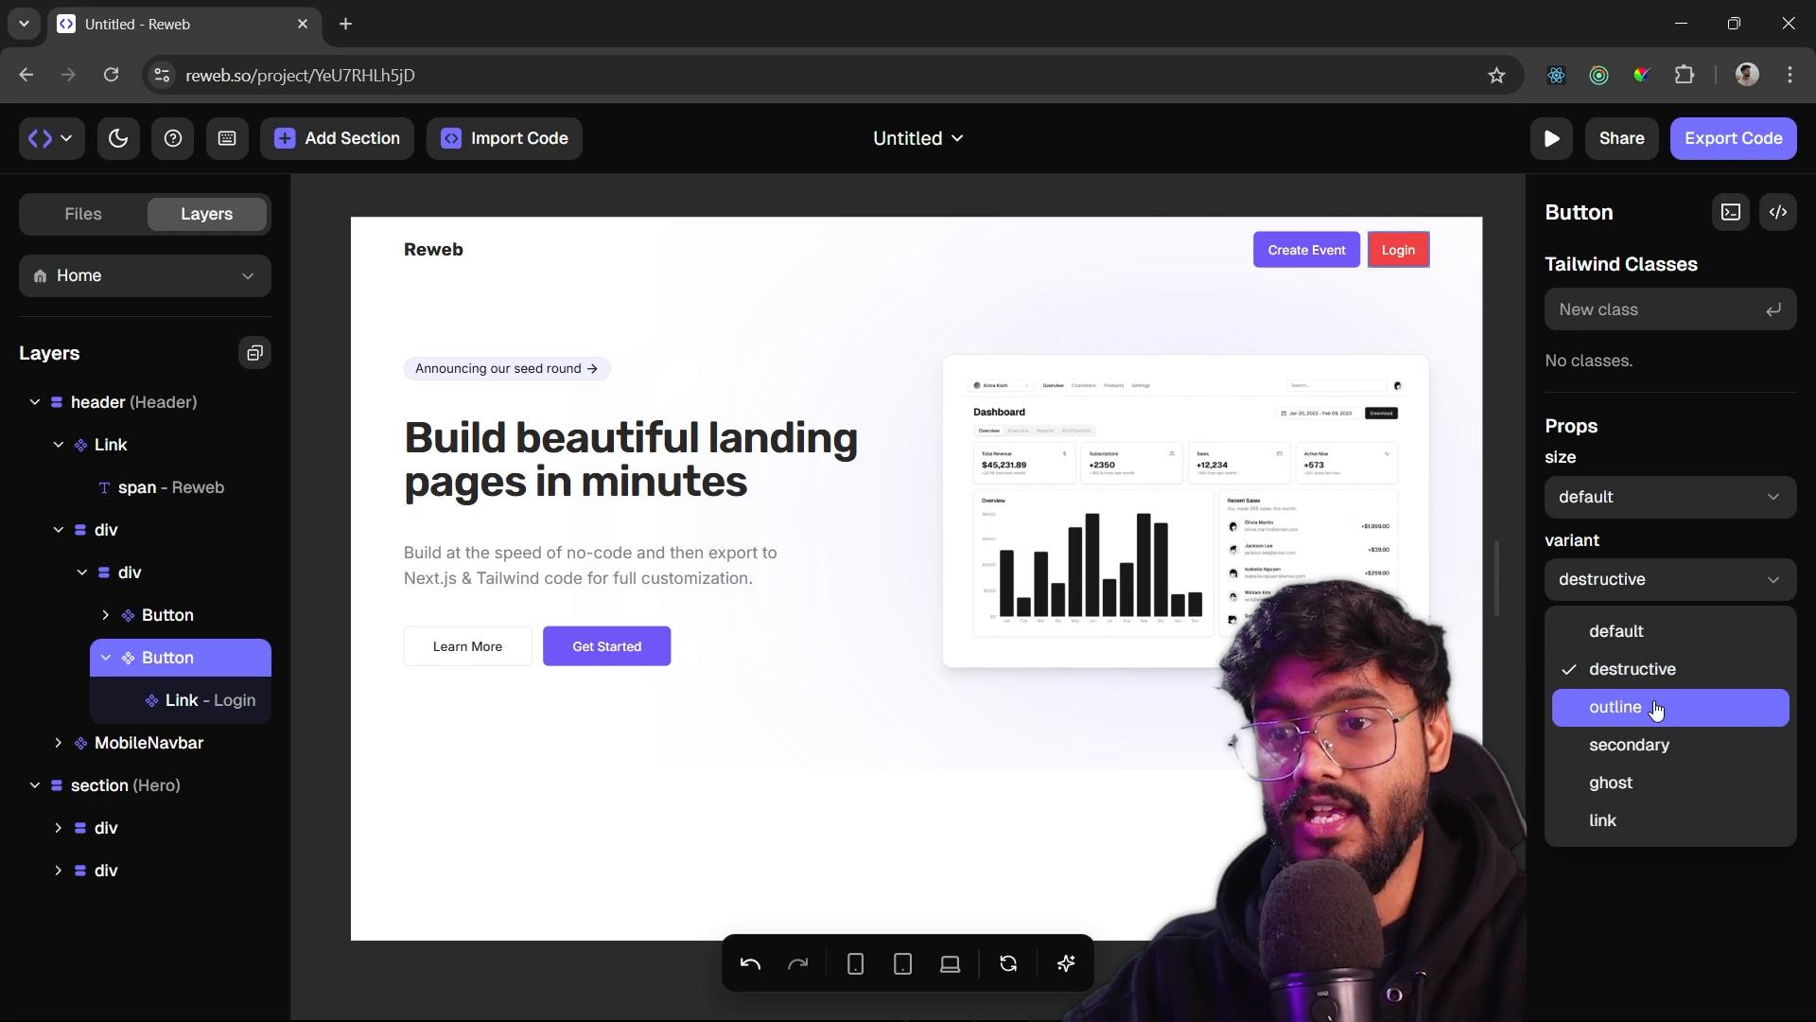
{"action": "left_click", "coordinate": [1622, 707]}
{"action": "left_click", "coordinate": [1444, 208]}
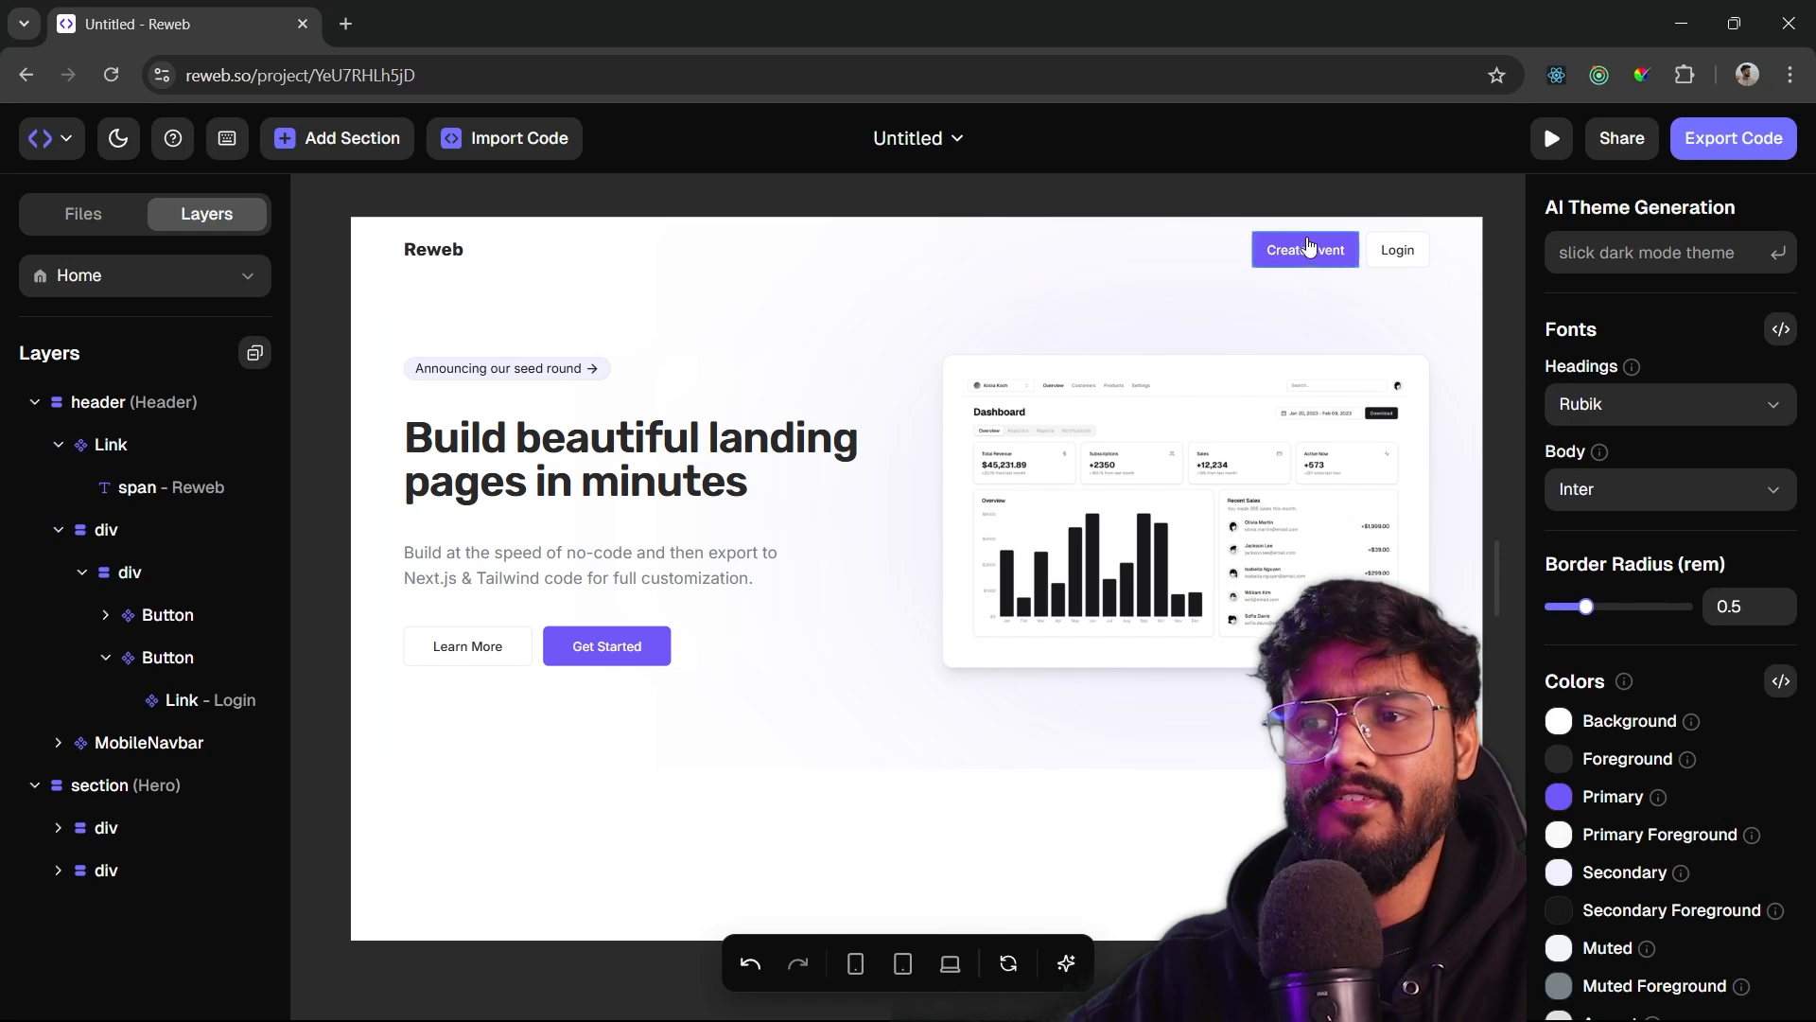
- Find the Icon component by searching "icon" and insert it inside the header's Create Event button, before its link
{"action": "left_click", "coordinate": [1280, 260]}
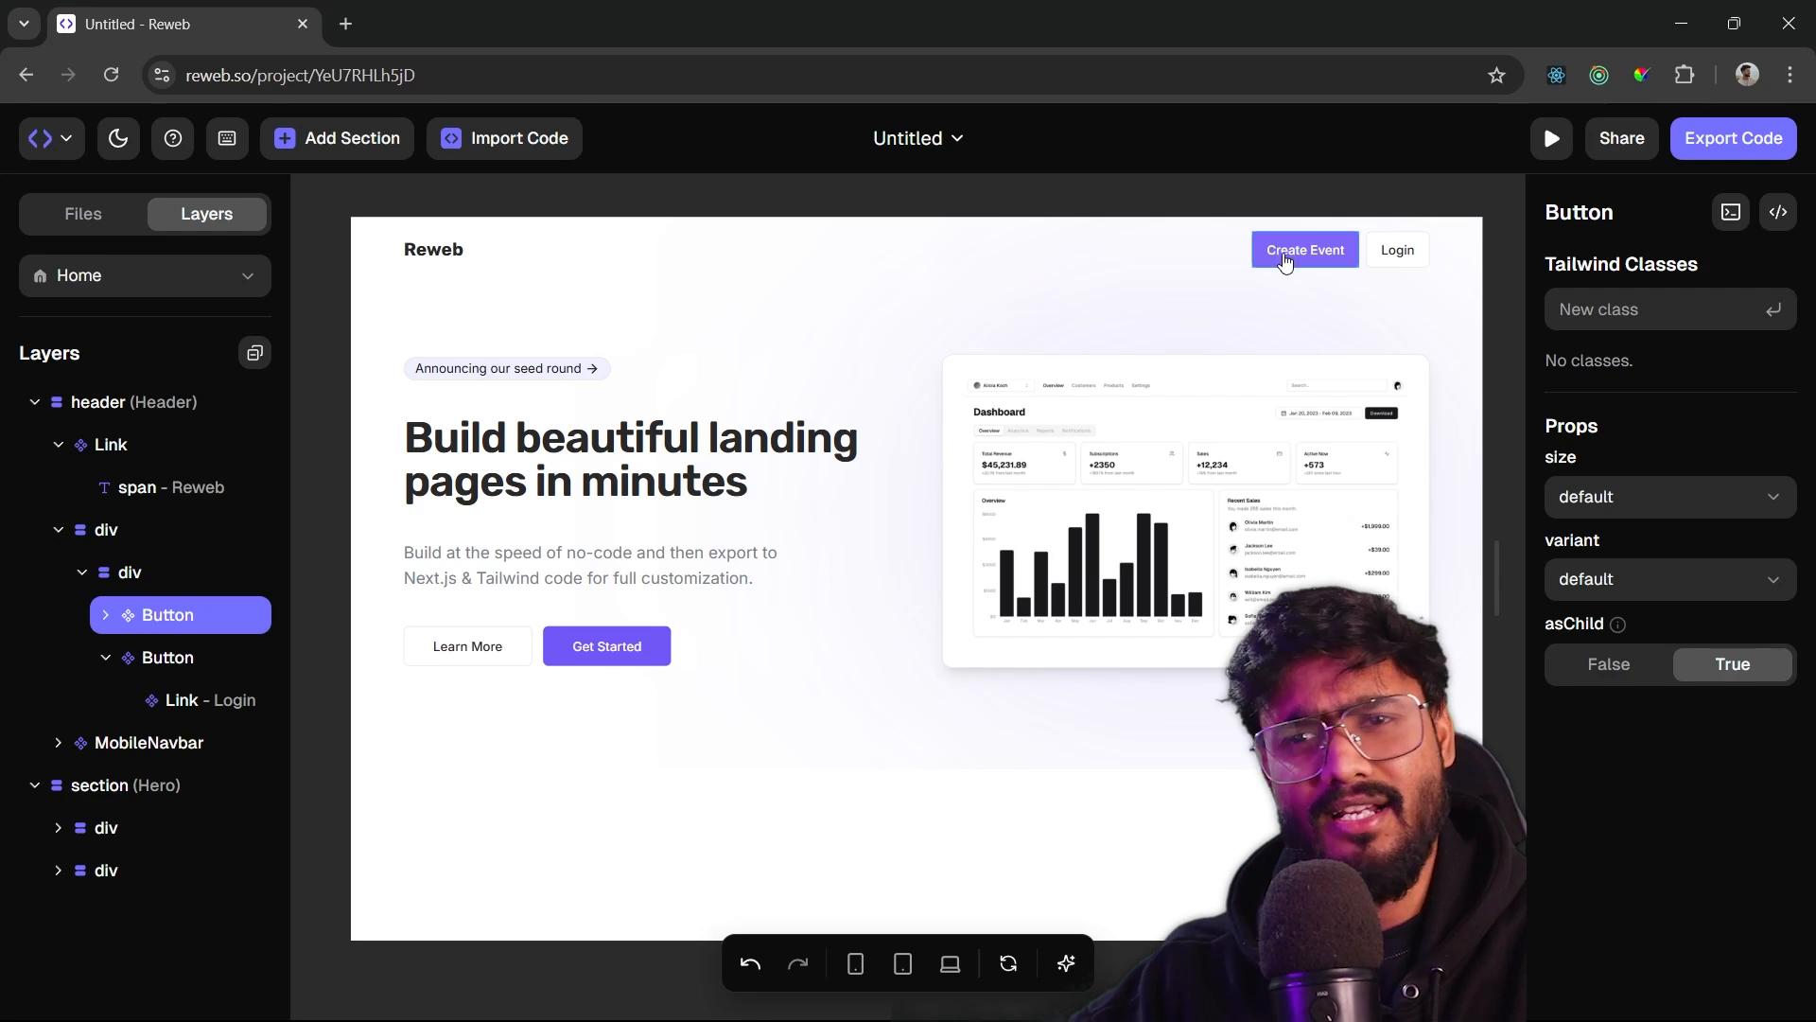
{"action": "left_click", "coordinate": [105, 617]}
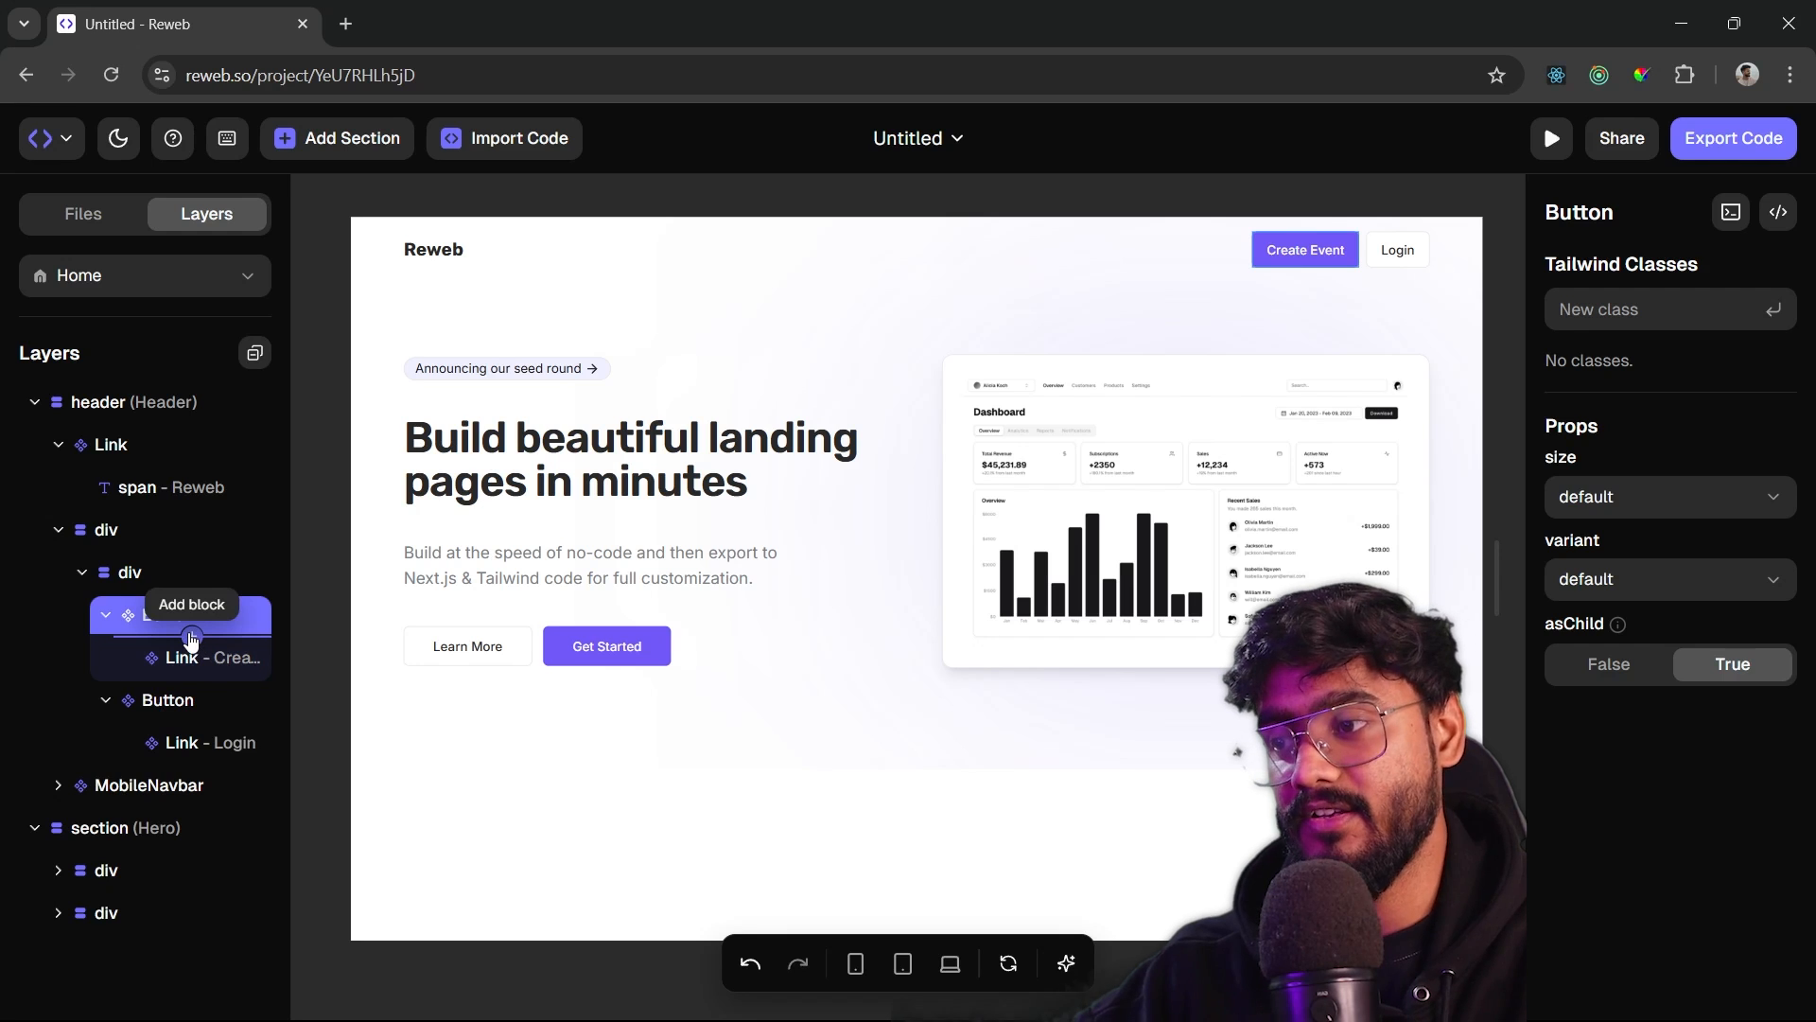
{"action": "left_click", "coordinate": [191, 639]}
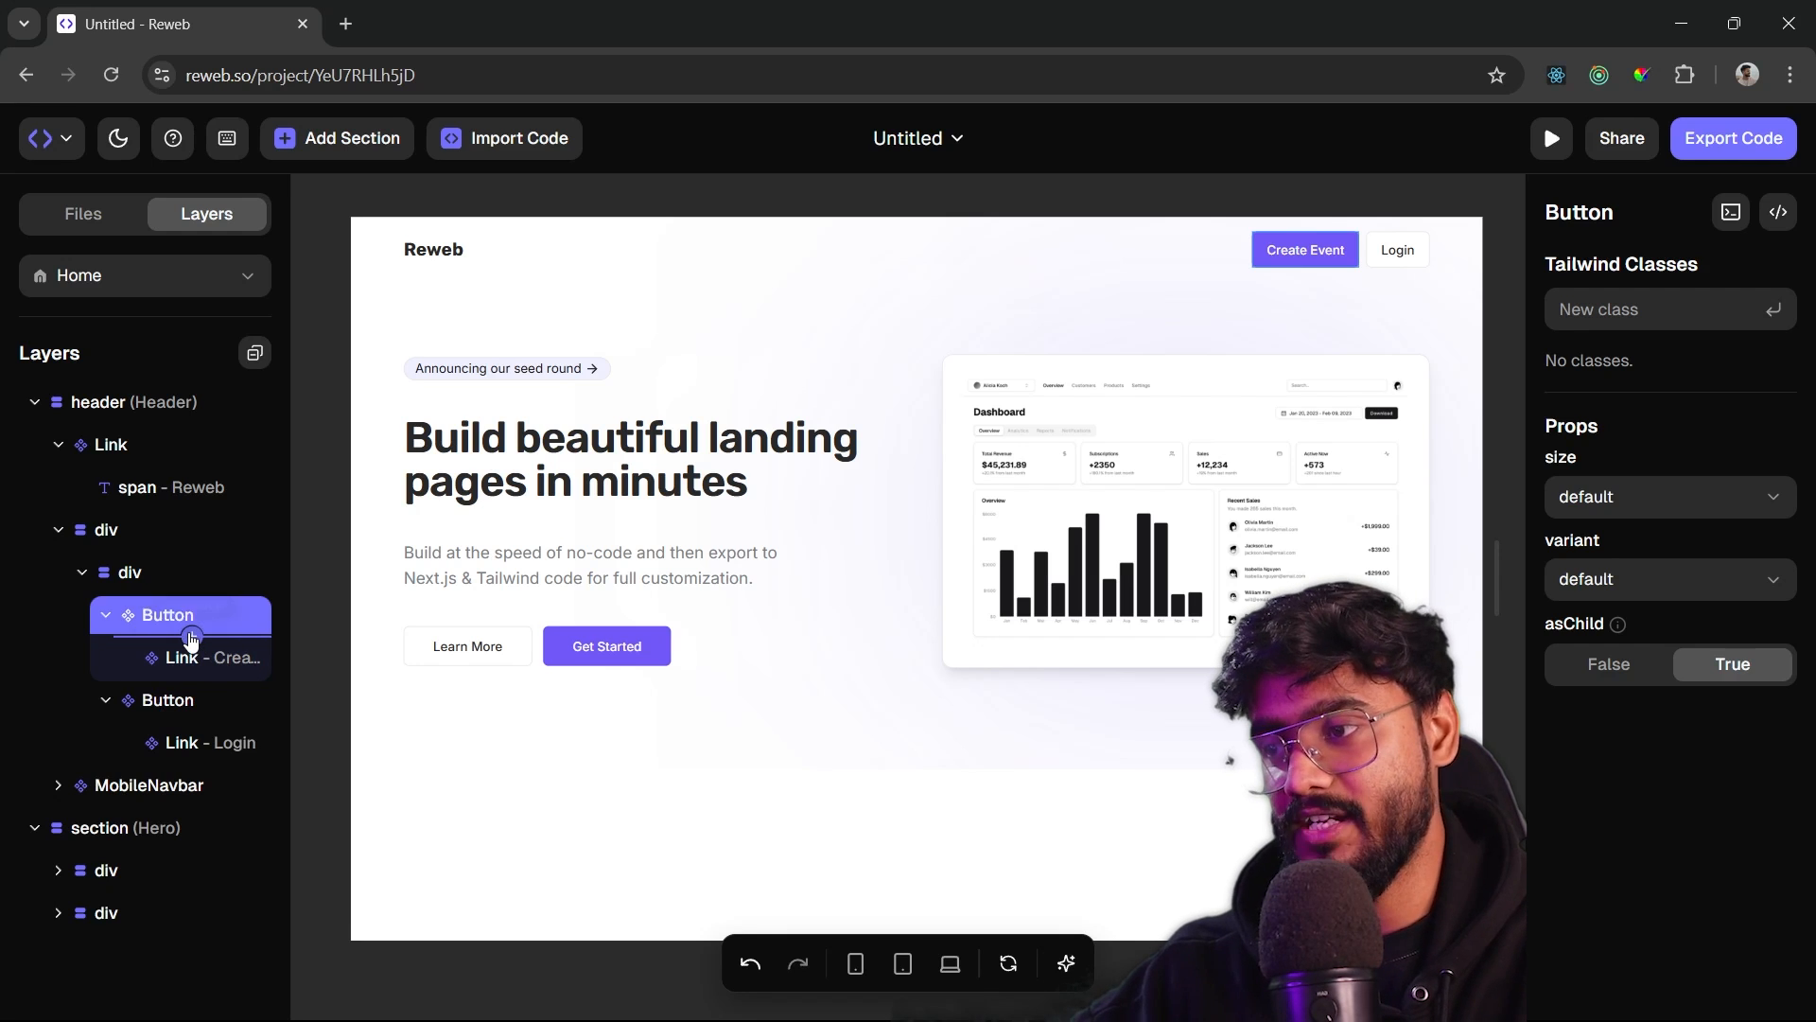
{"action": "scroll", "coordinate": [474, 643], "scroll_direction": "down", "scroll_amount": 10}
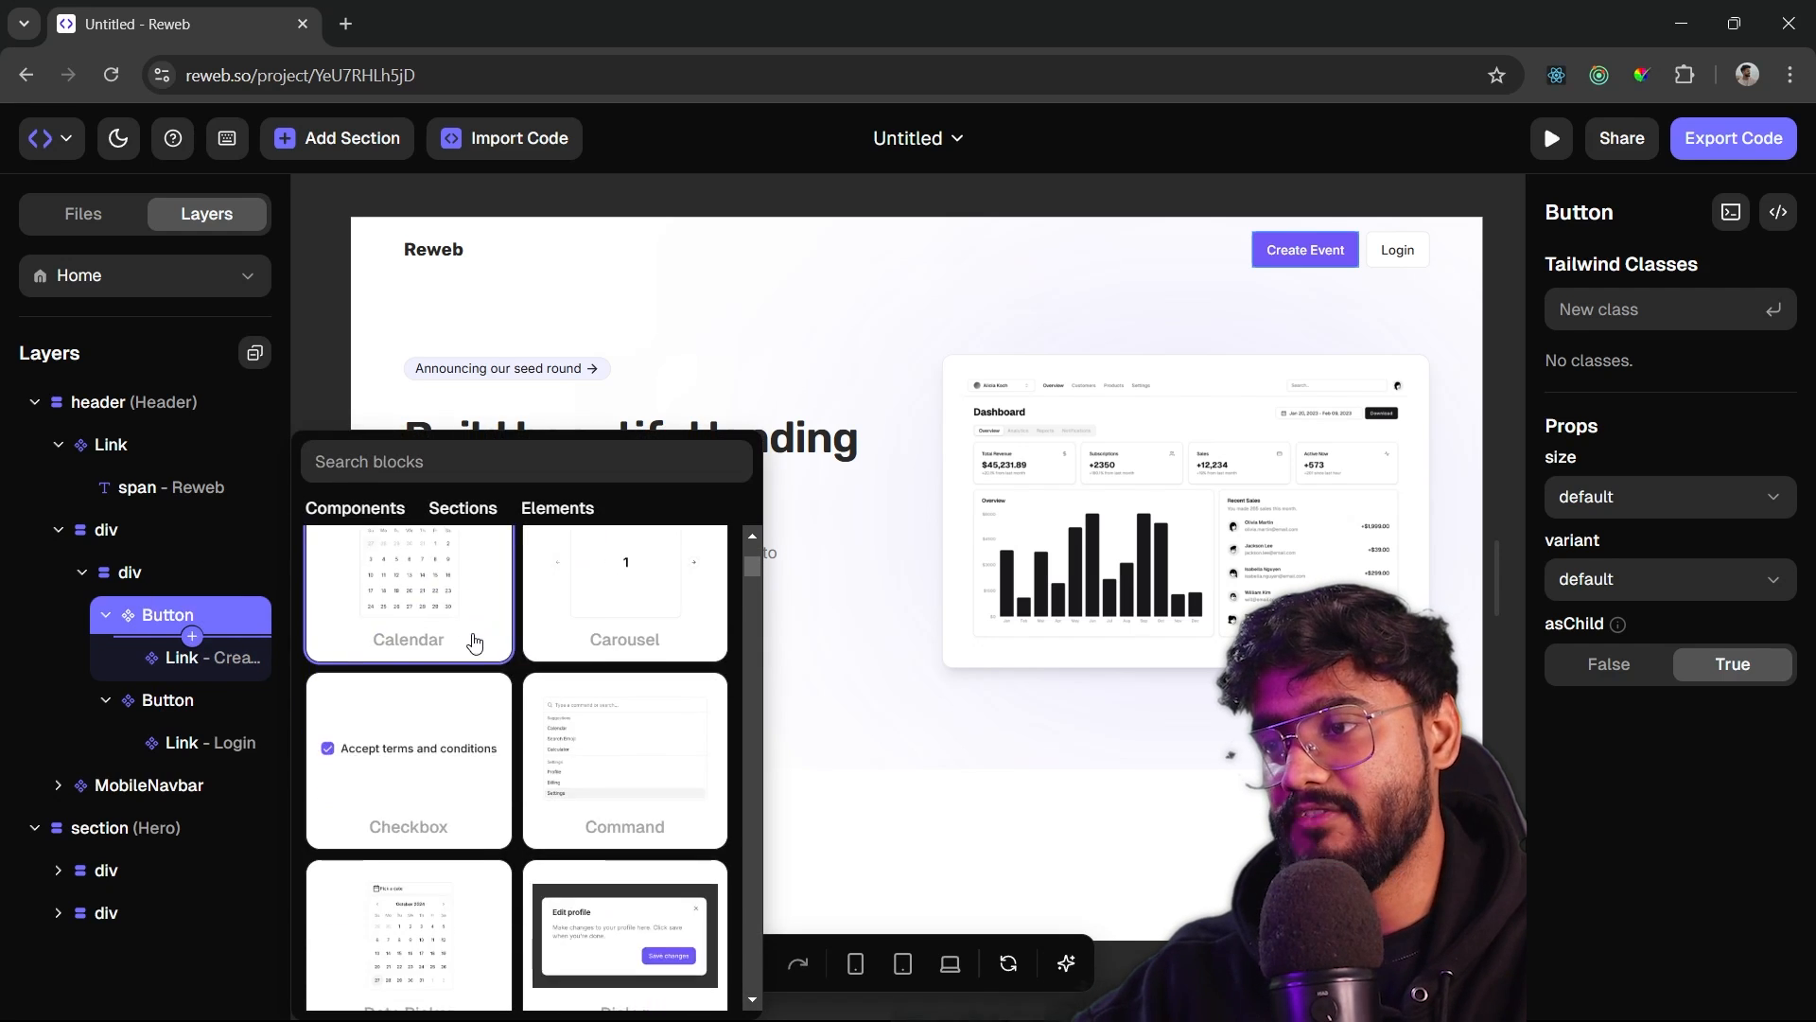
{"action": "scroll", "coordinate": [470, 636], "scroll_direction": "up", "scroll_amount": 12}
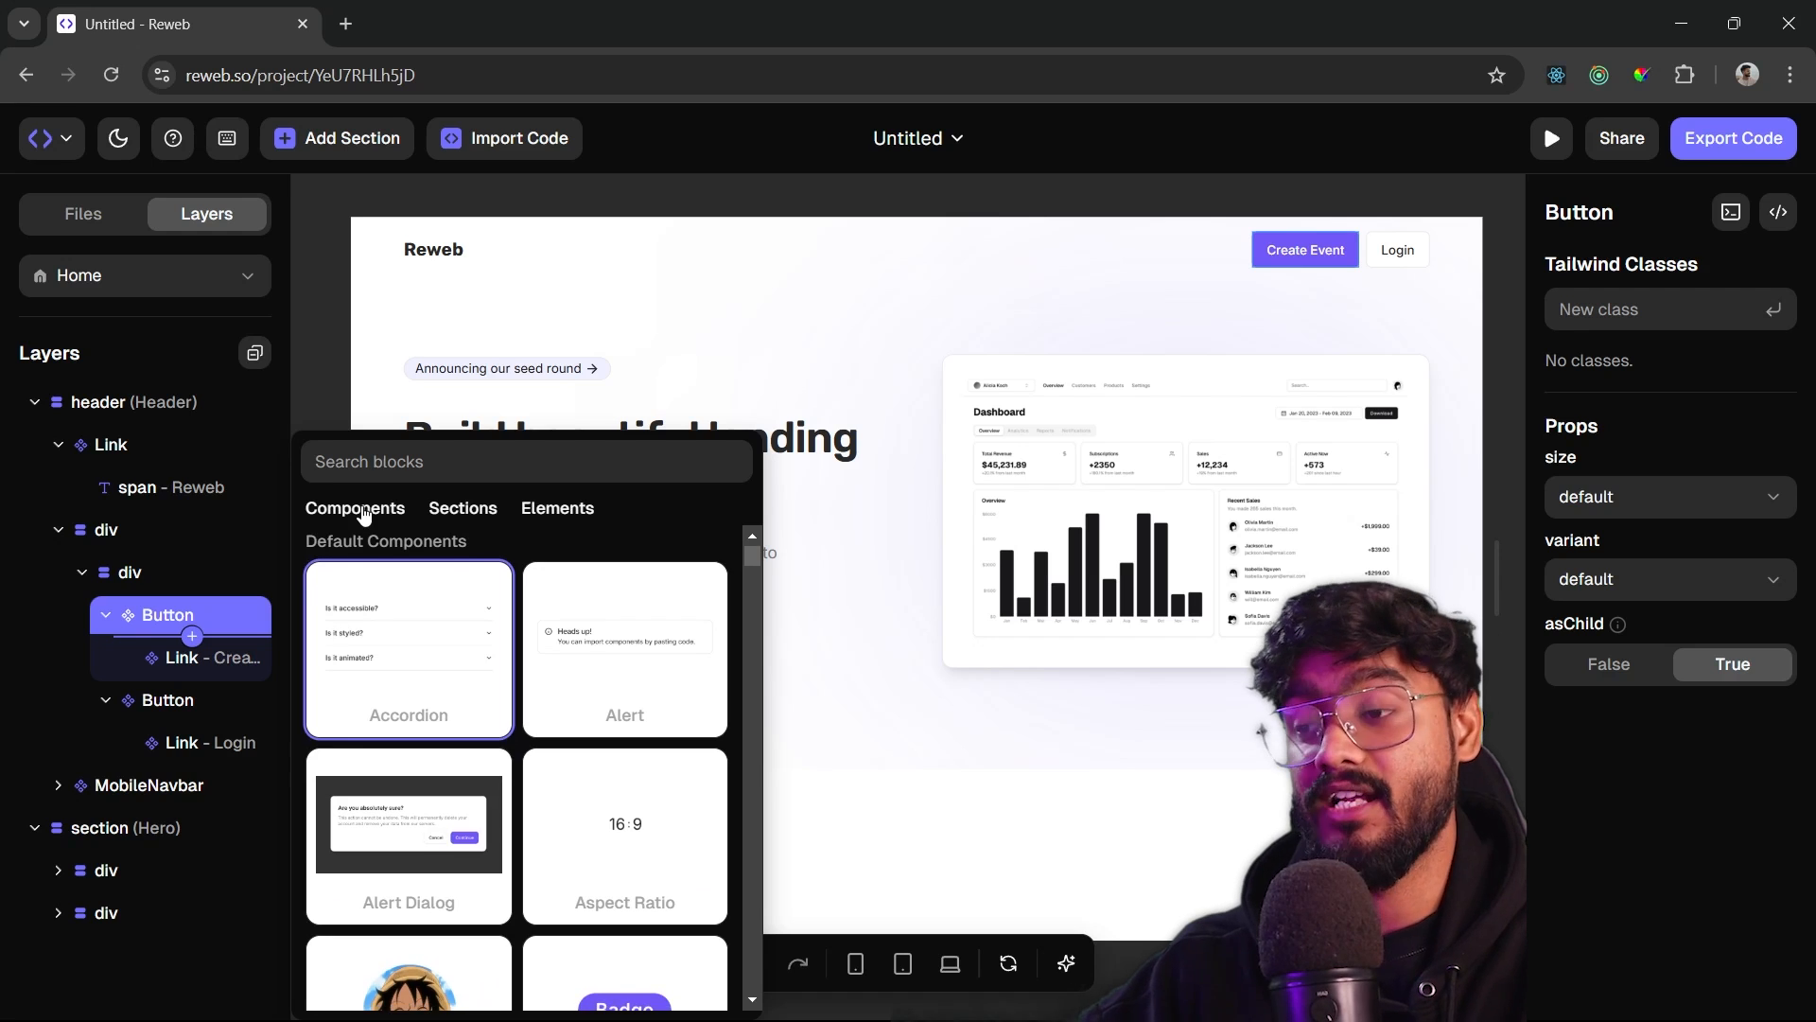
{"action": "left_click", "coordinate": [433, 512]}
{"action": "scroll", "coordinate": [516, 652], "scroll_direction": "down", "scroll_amount": 5}
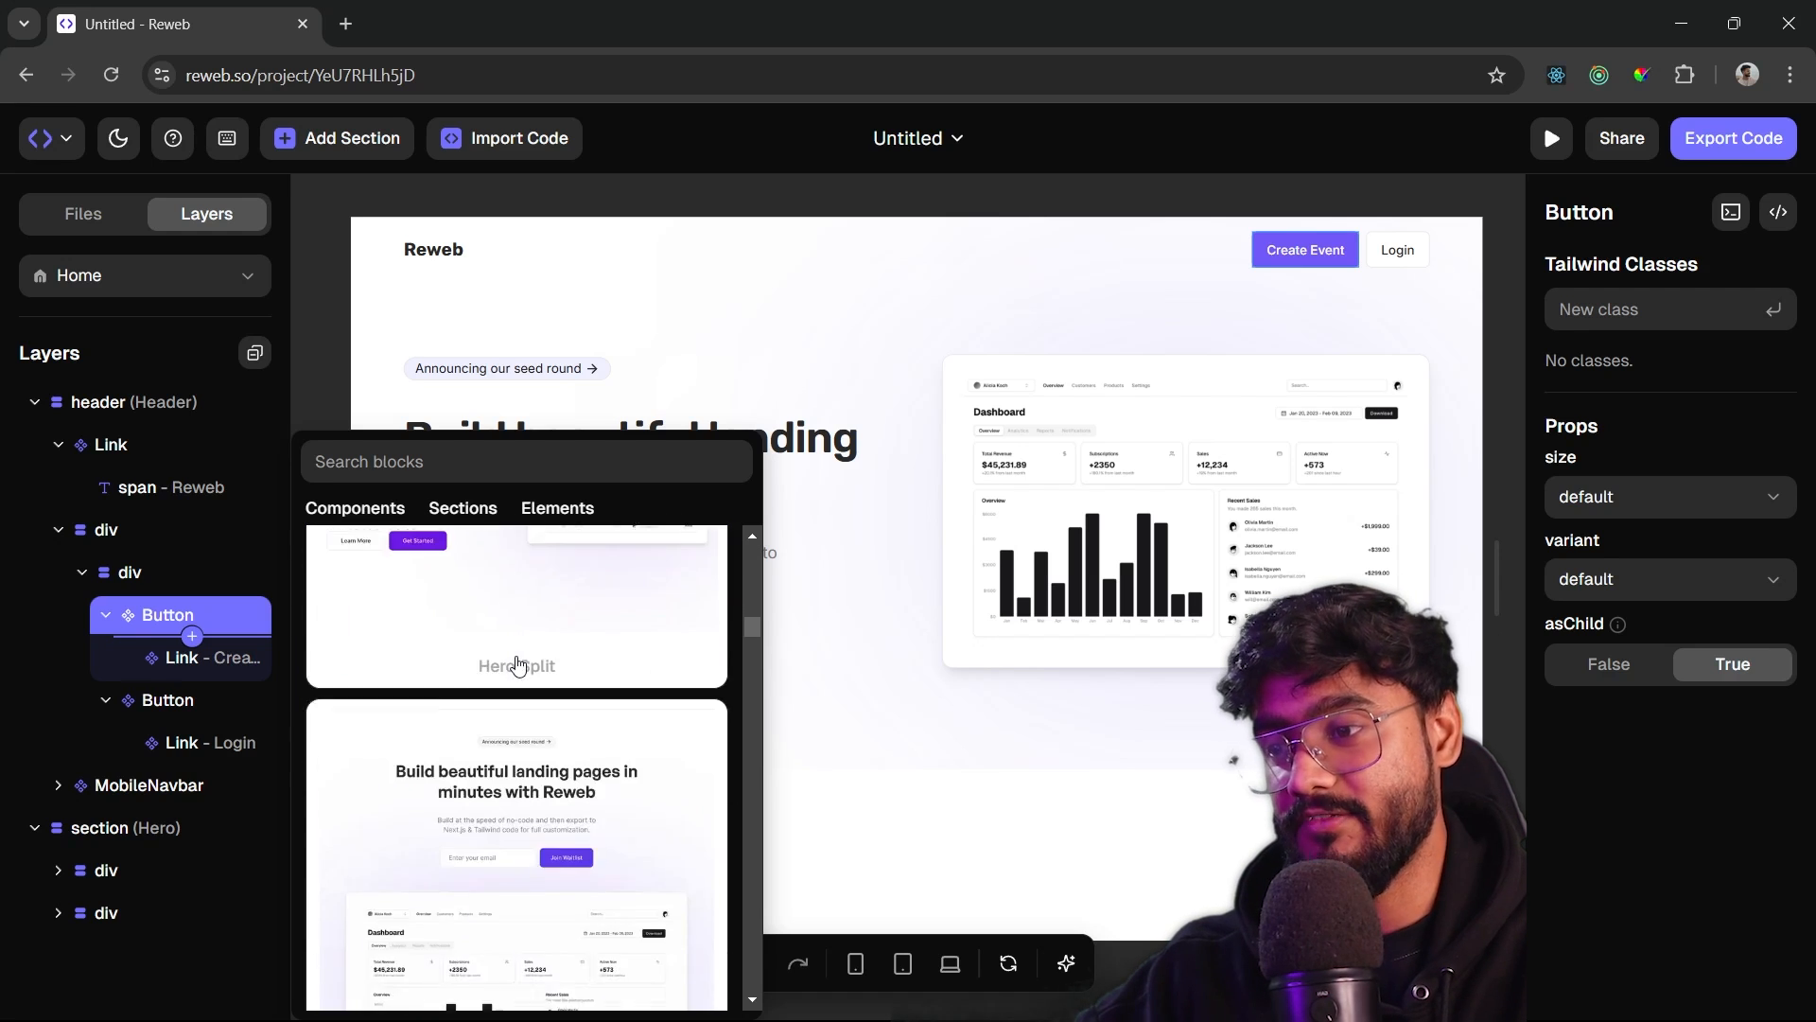
{"action": "scroll", "coordinate": [518, 664], "scroll_direction": "down", "scroll_amount": 3}
{"action": "left_click", "coordinate": [565, 509]}
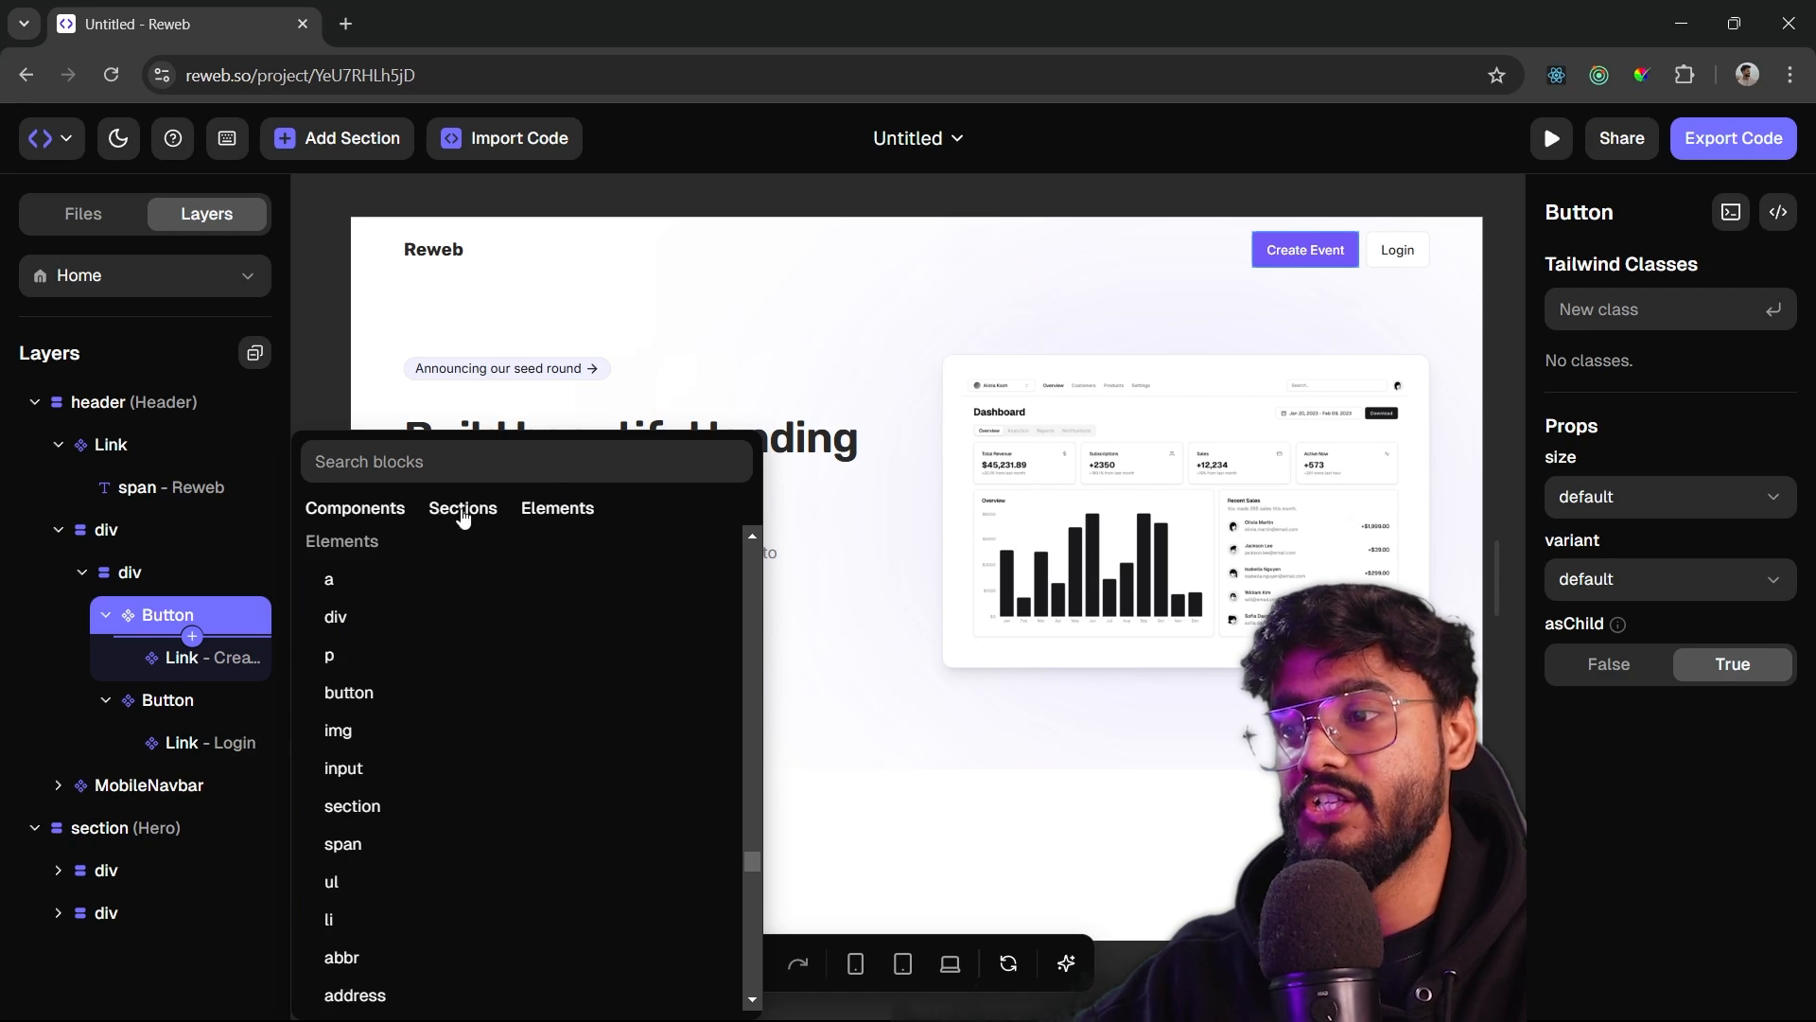
{"action": "left_click", "coordinate": [373, 519]}
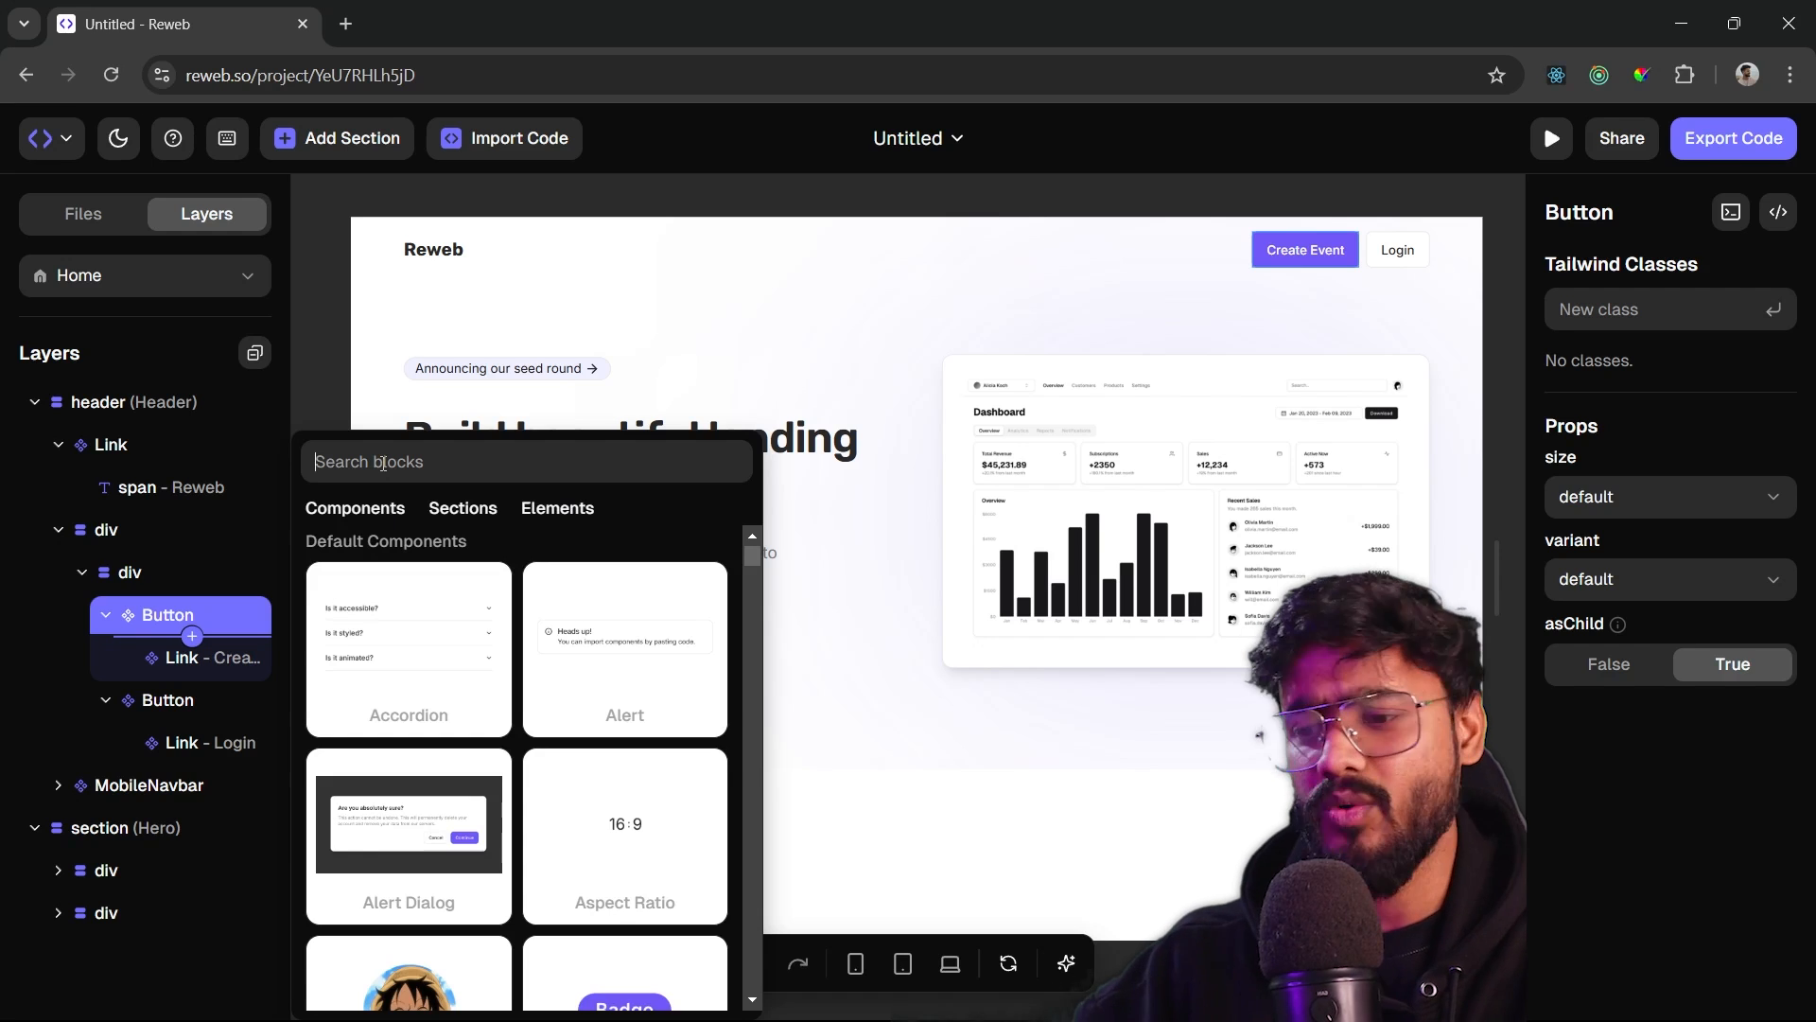
{"action": "type", "text": "ic"}
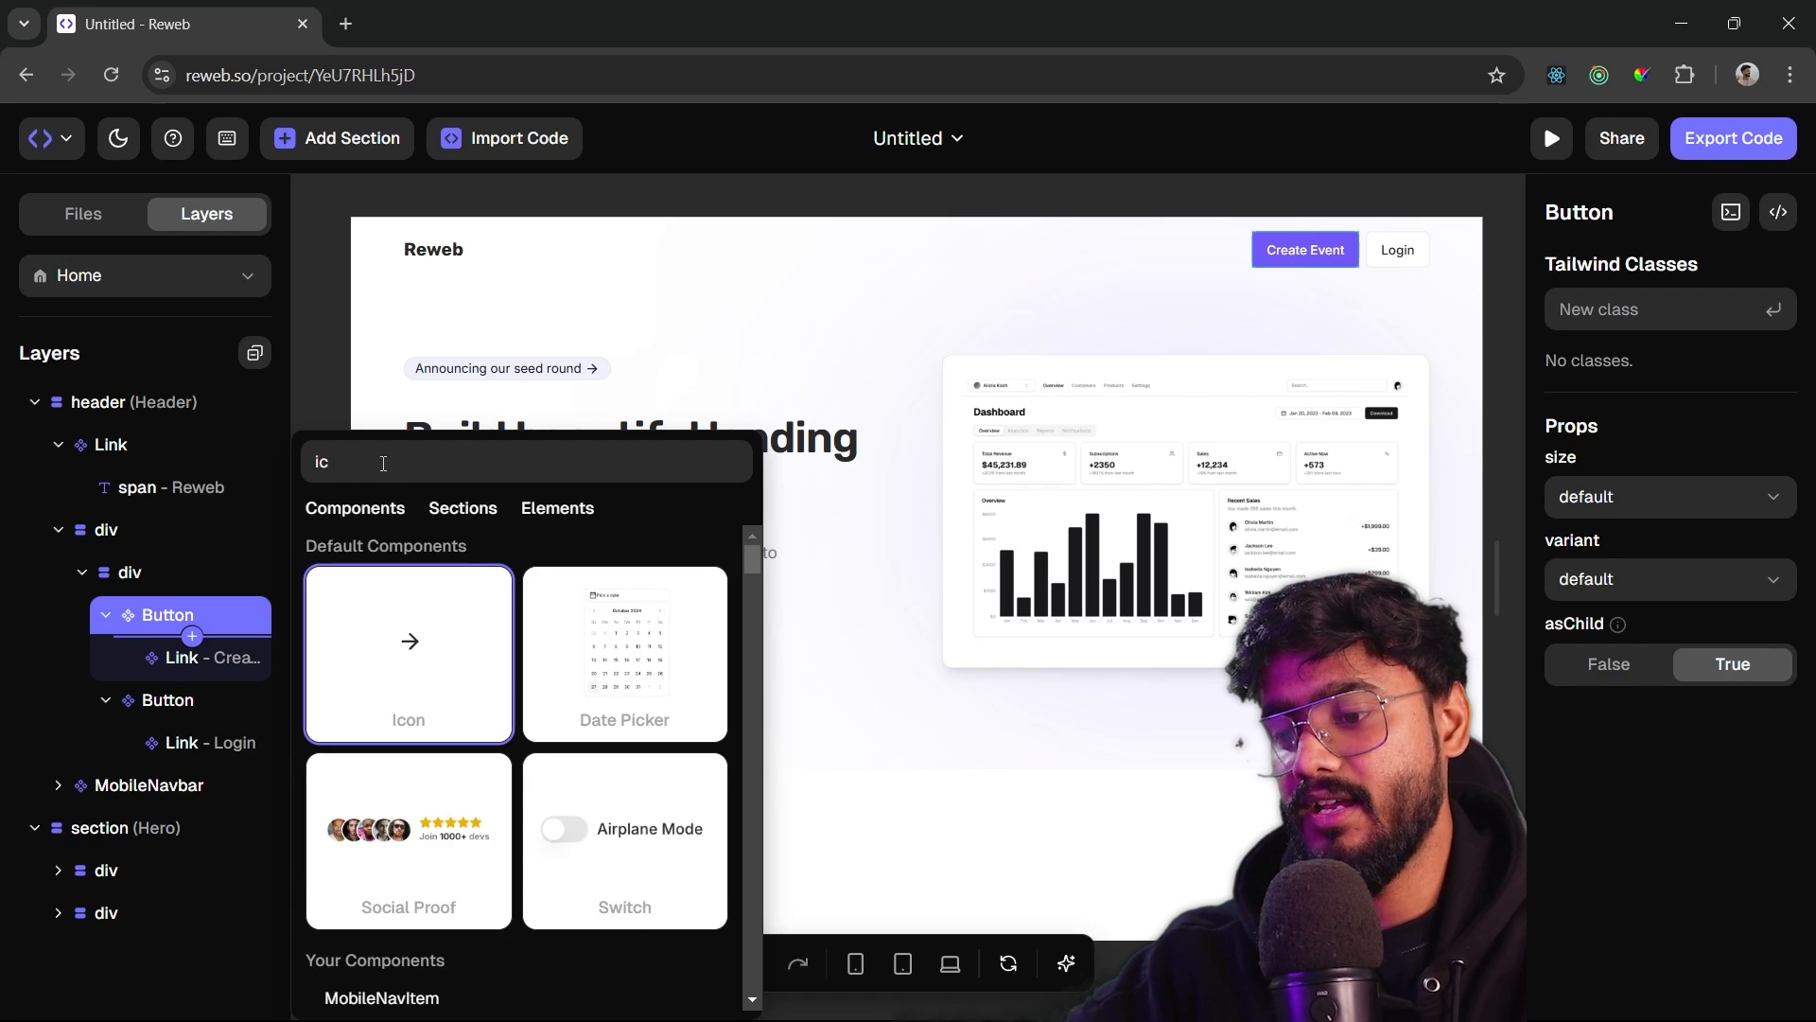
{"action": "type", "text": "on"}
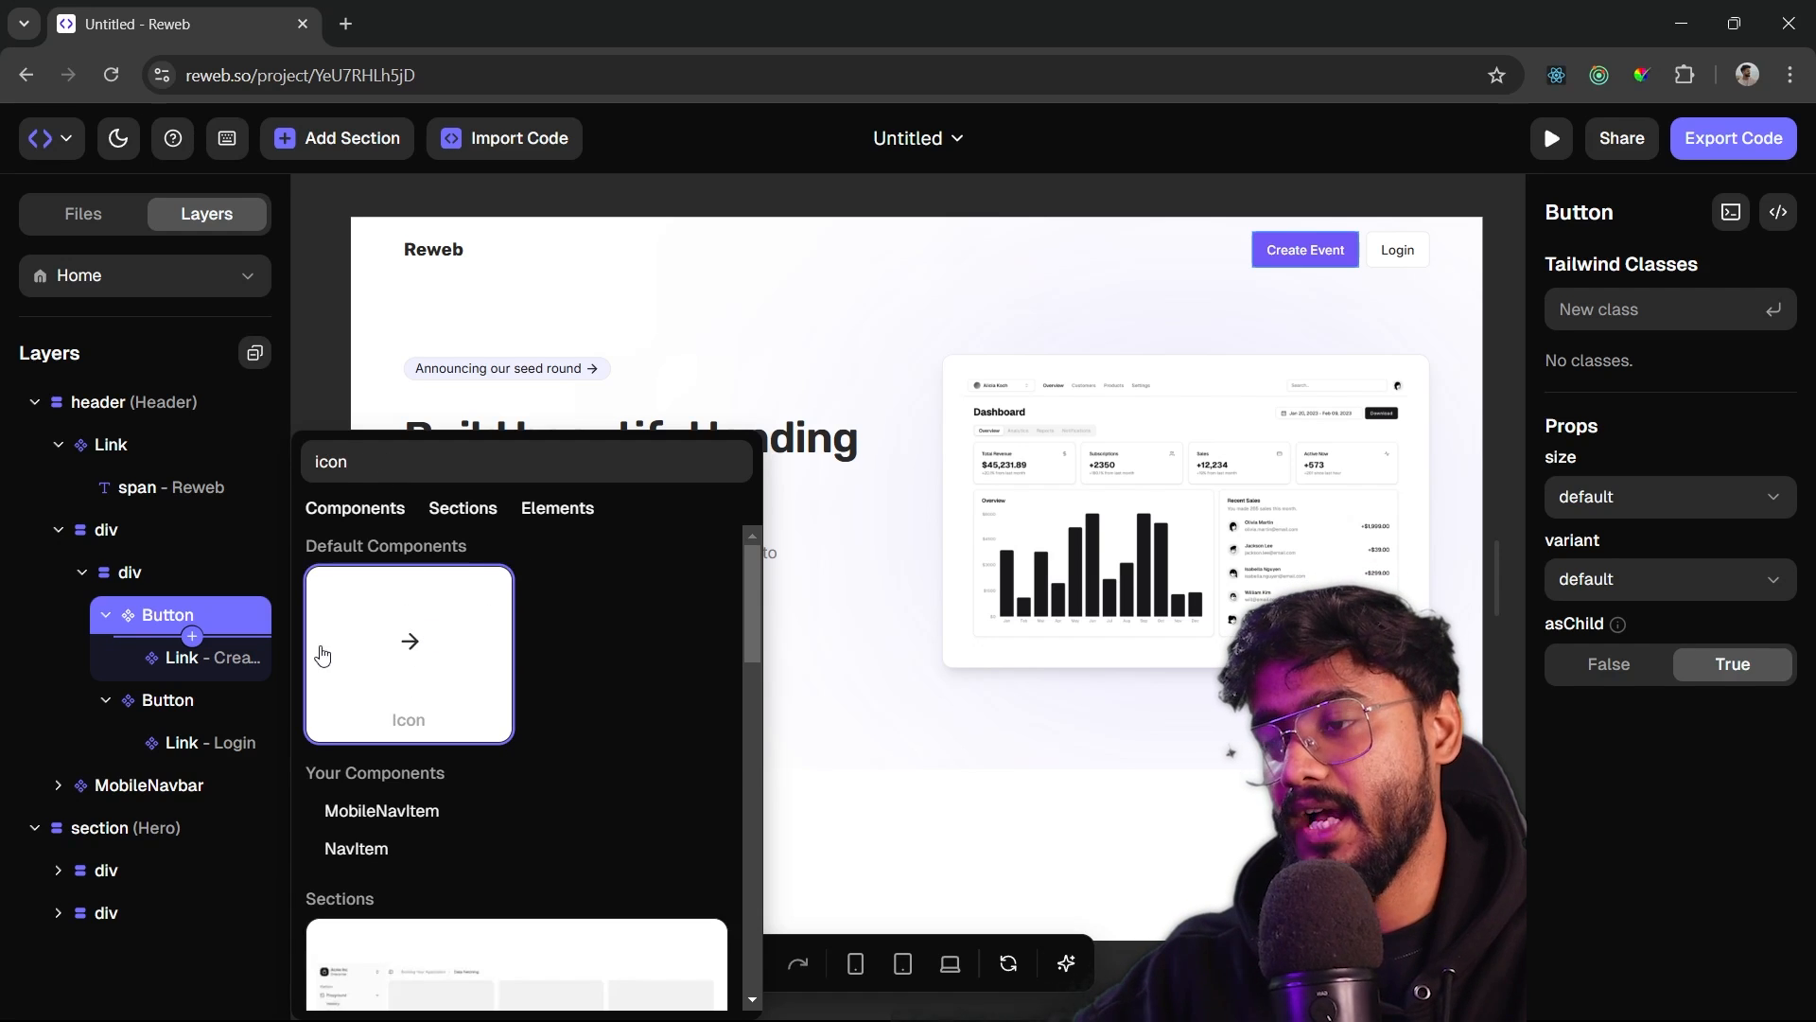
{"action": "left_click", "coordinate": [403, 624]}
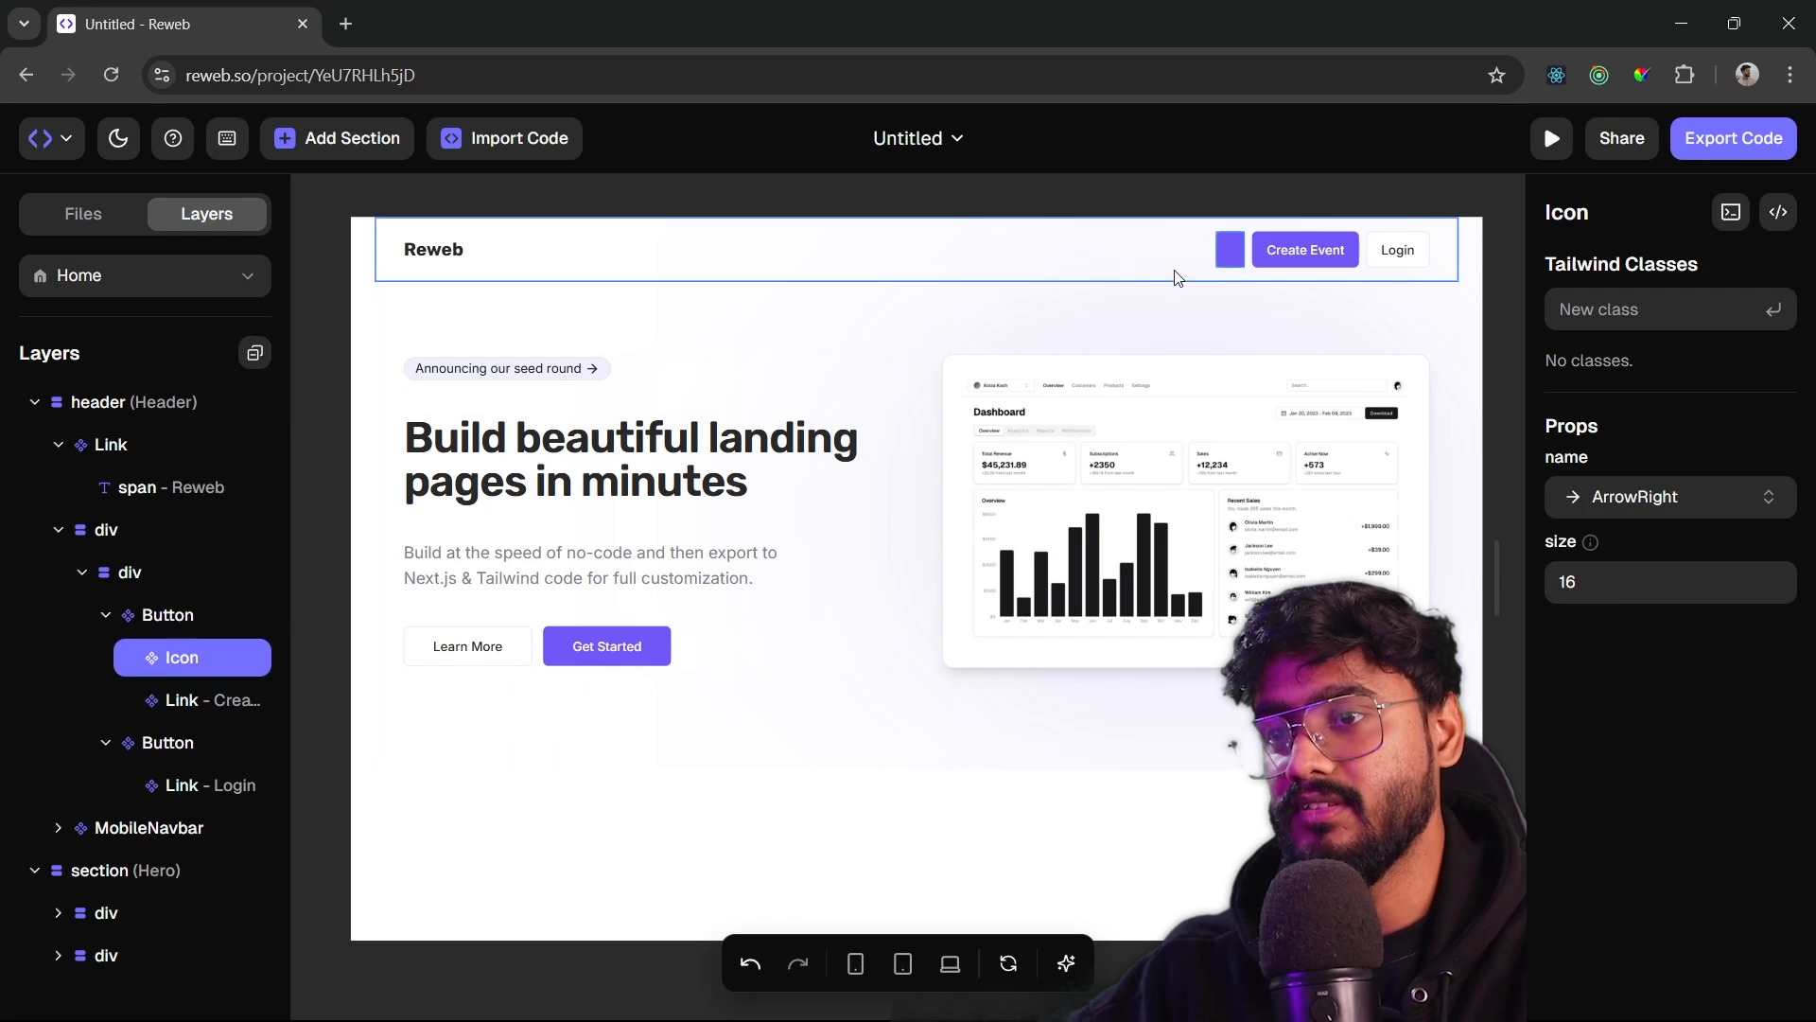
- Move the icon into the Create Event button's link and place it before the text
{"action": "left_click", "coordinate": [1276, 255]}
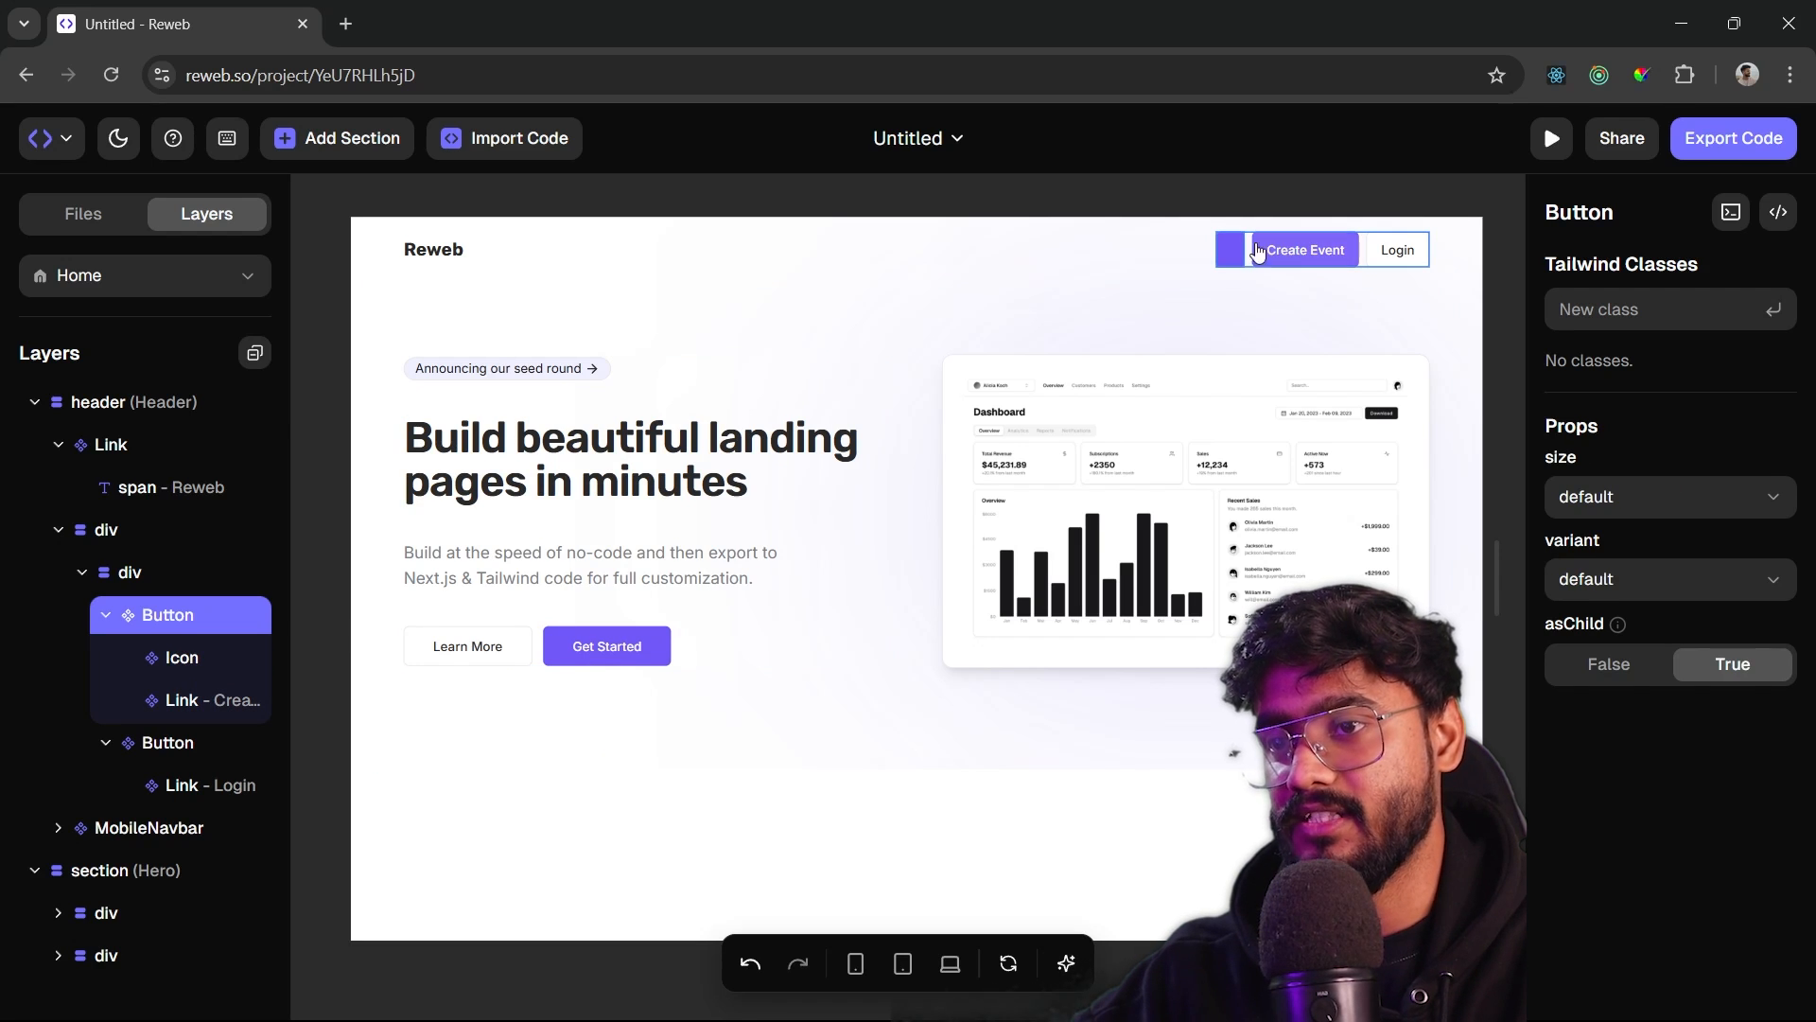
{"action": "left_click", "coordinate": [340, 412]}
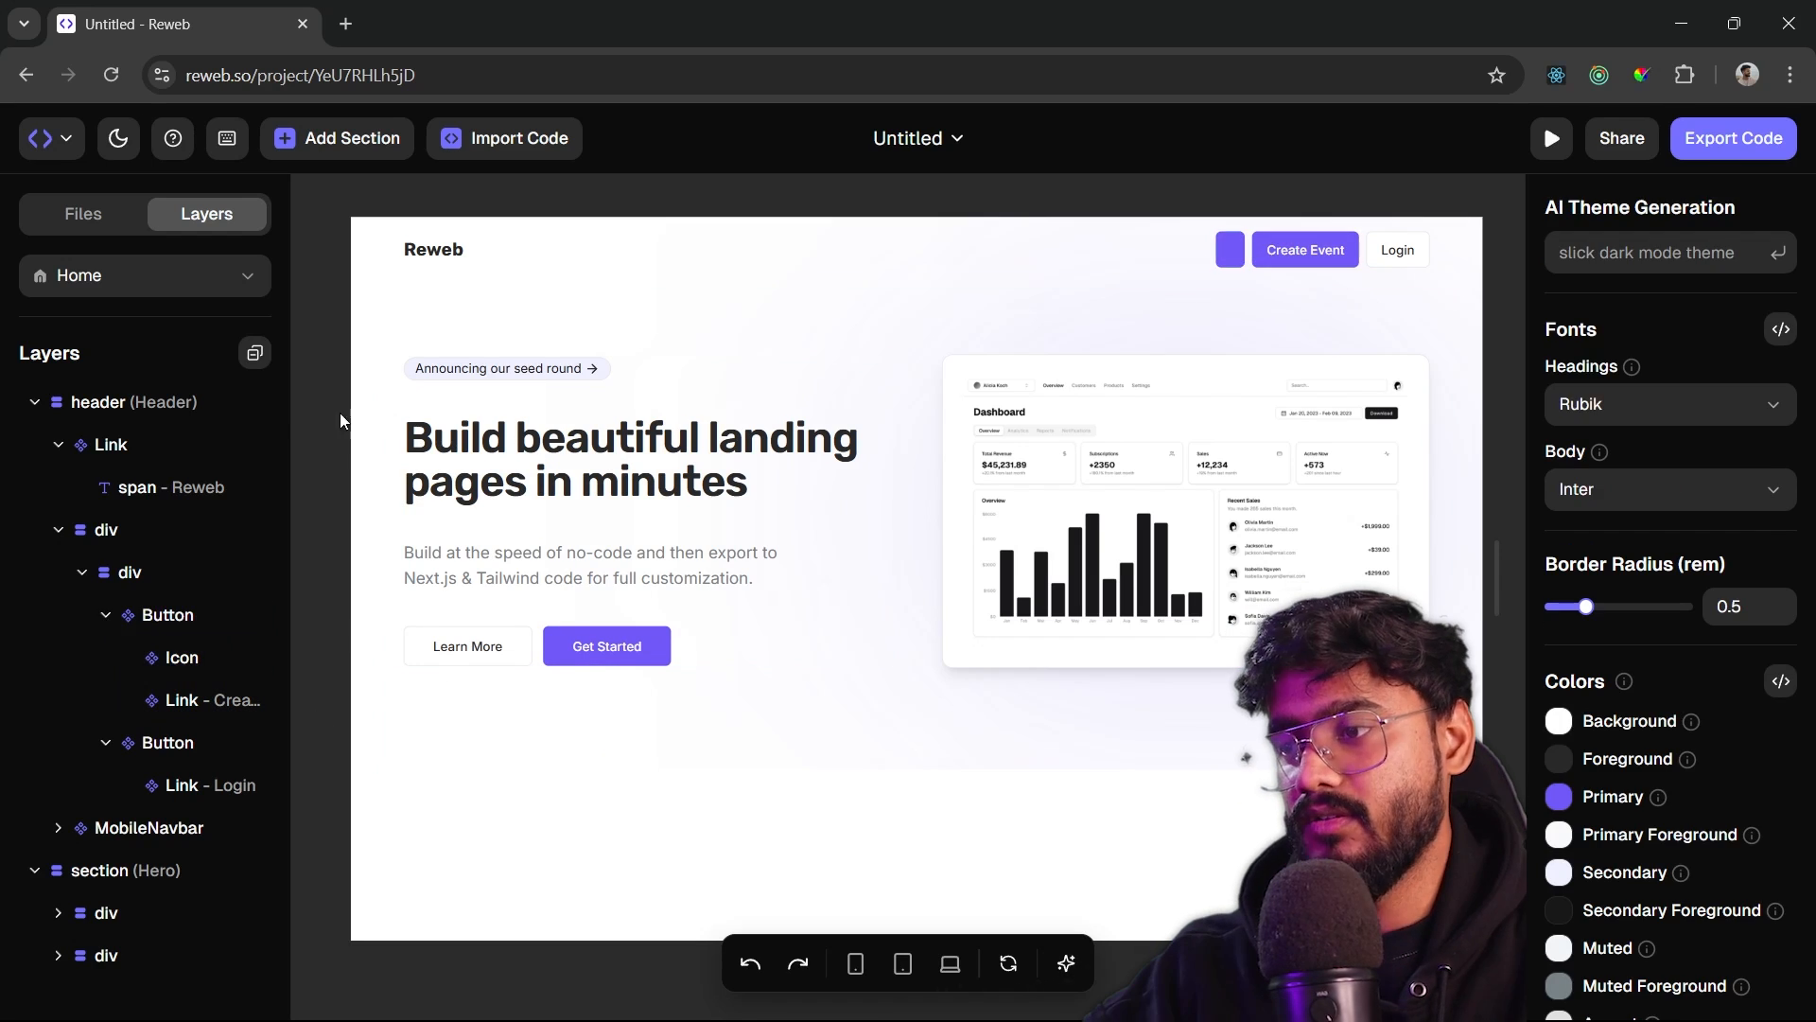
{"action": "left_click", "coordinate": [179, 662]}
{"action": "left_click_drag", "start_coordinate": [204, 679], "coordinate": [197, 702]}
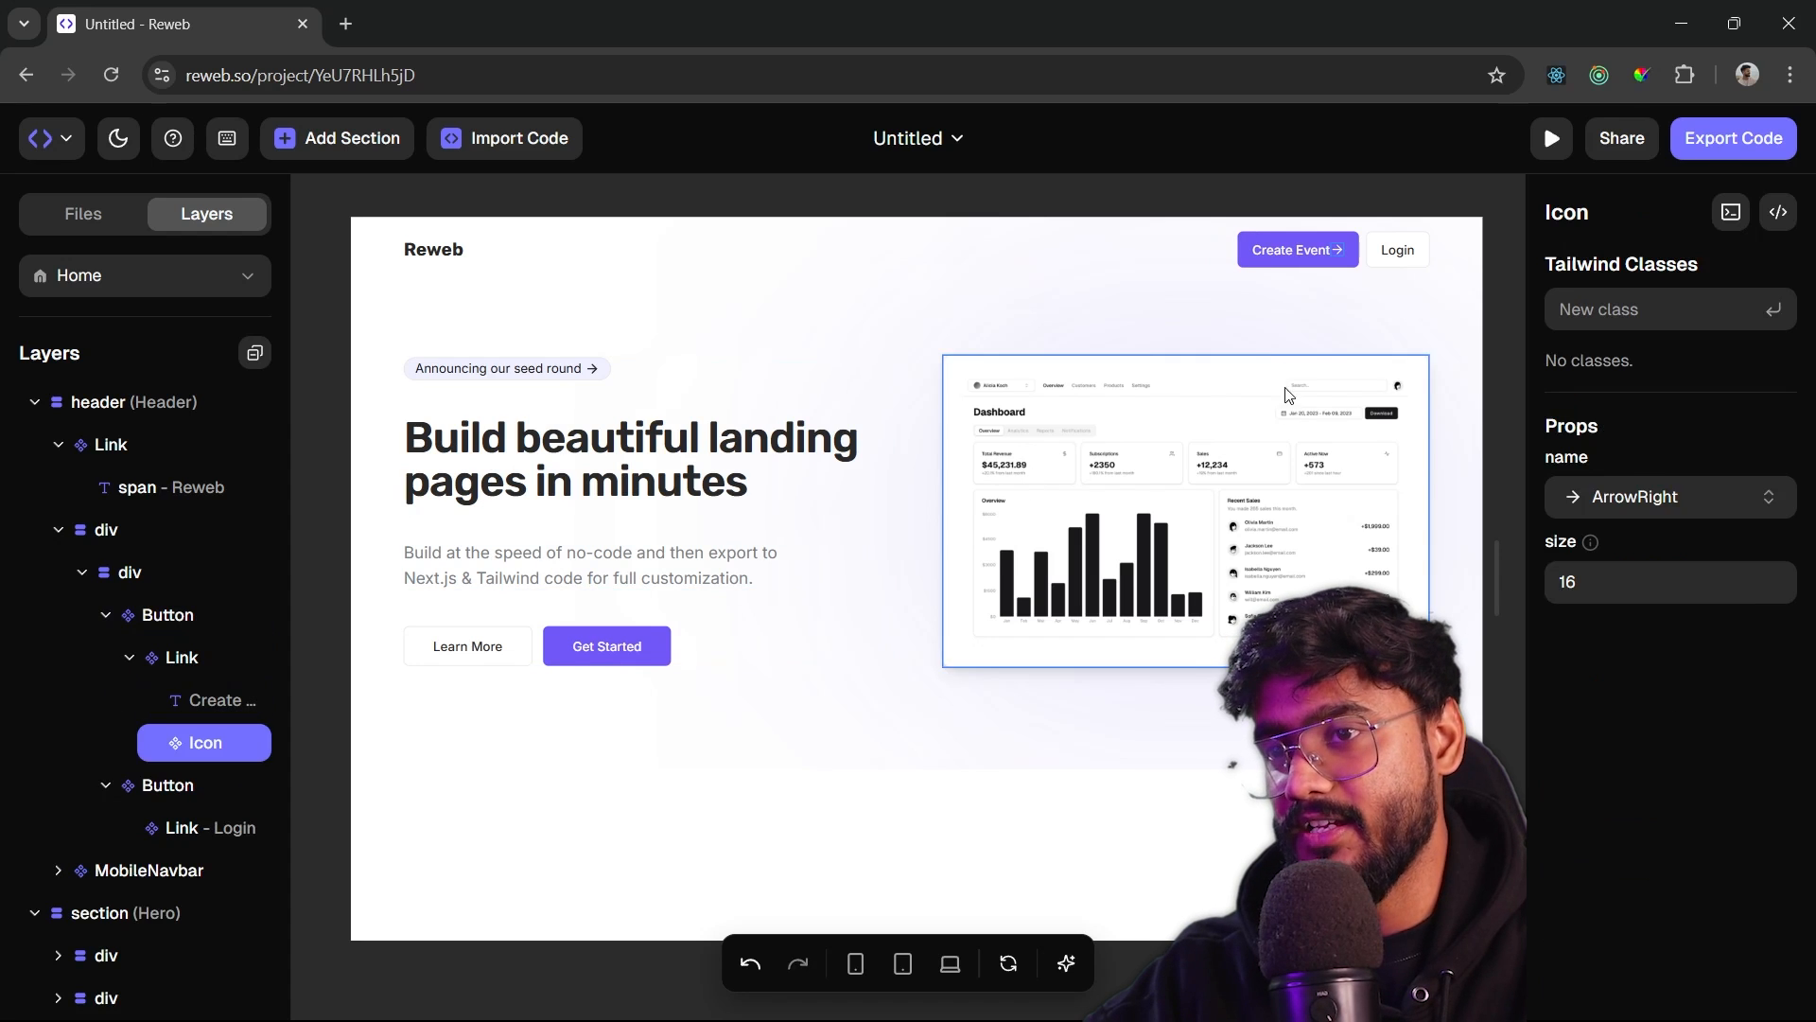
{"action": "left_click", "coordinate": [1338, 210]}
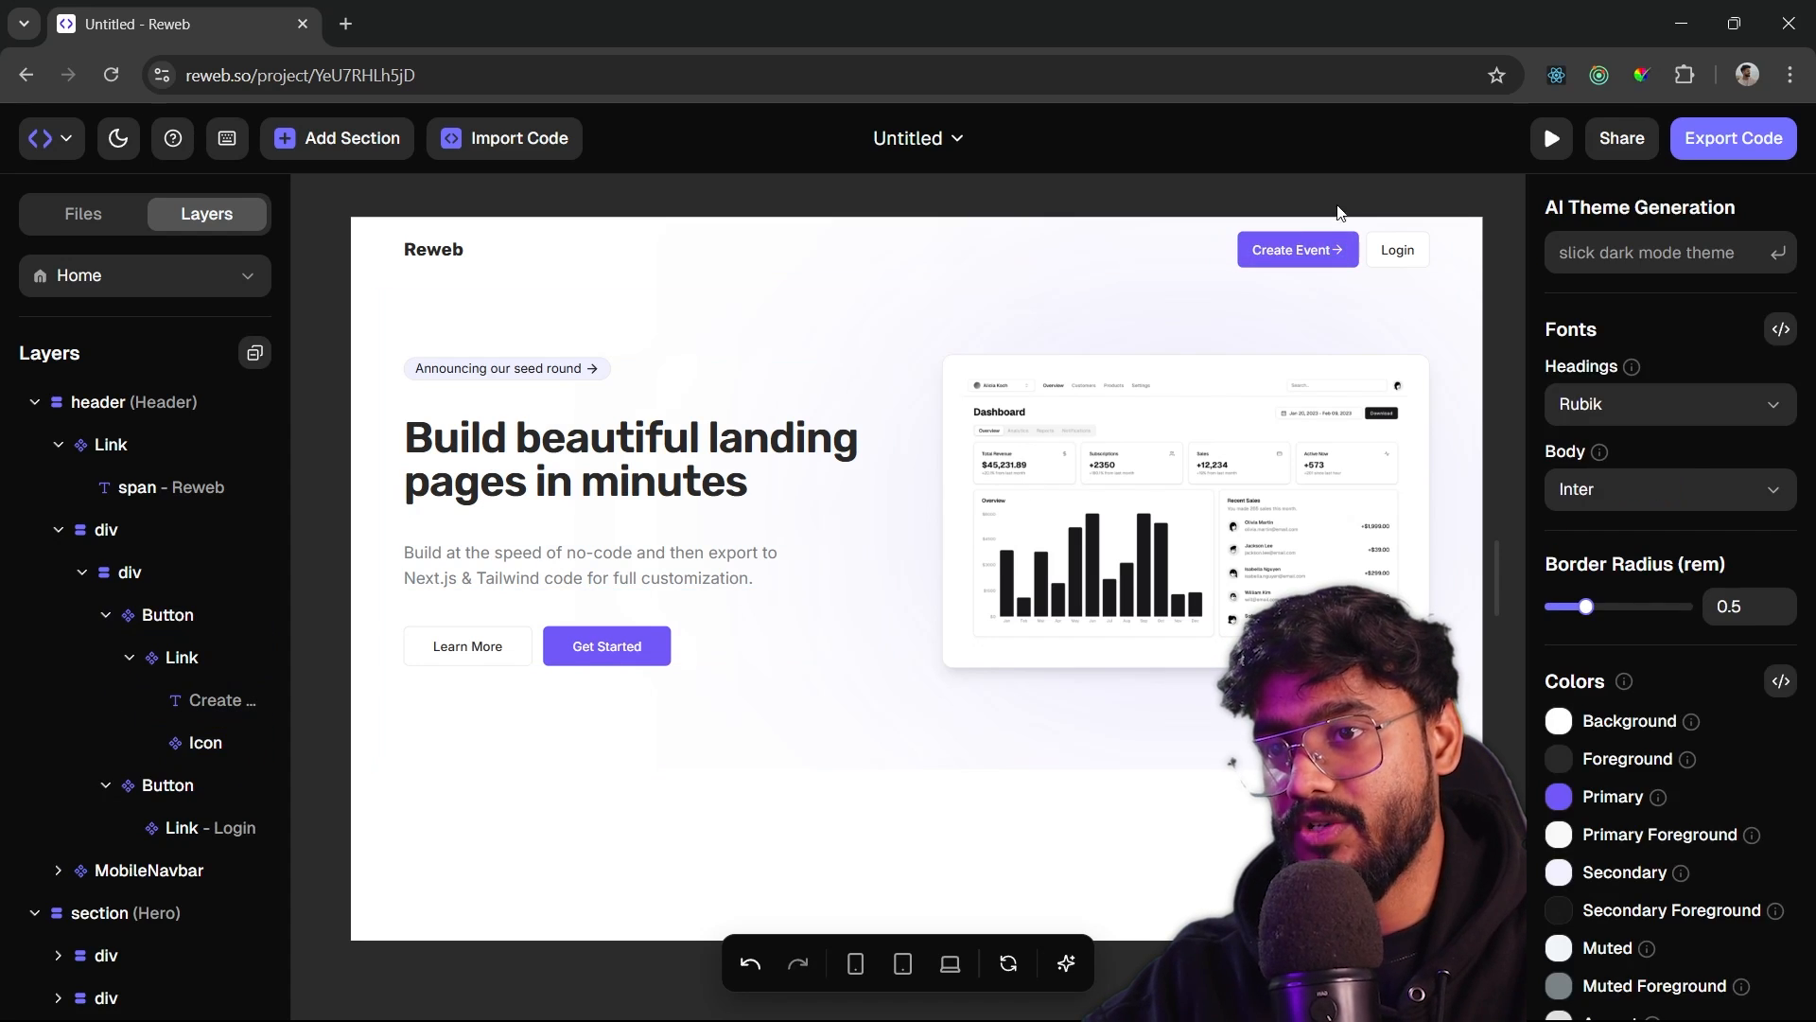
{"action": "left_click", "coordinate": [208, 744]}
{"action": "left_click_drag", "start_coordinate": [208, 745], "coordinate": [216, 693]}
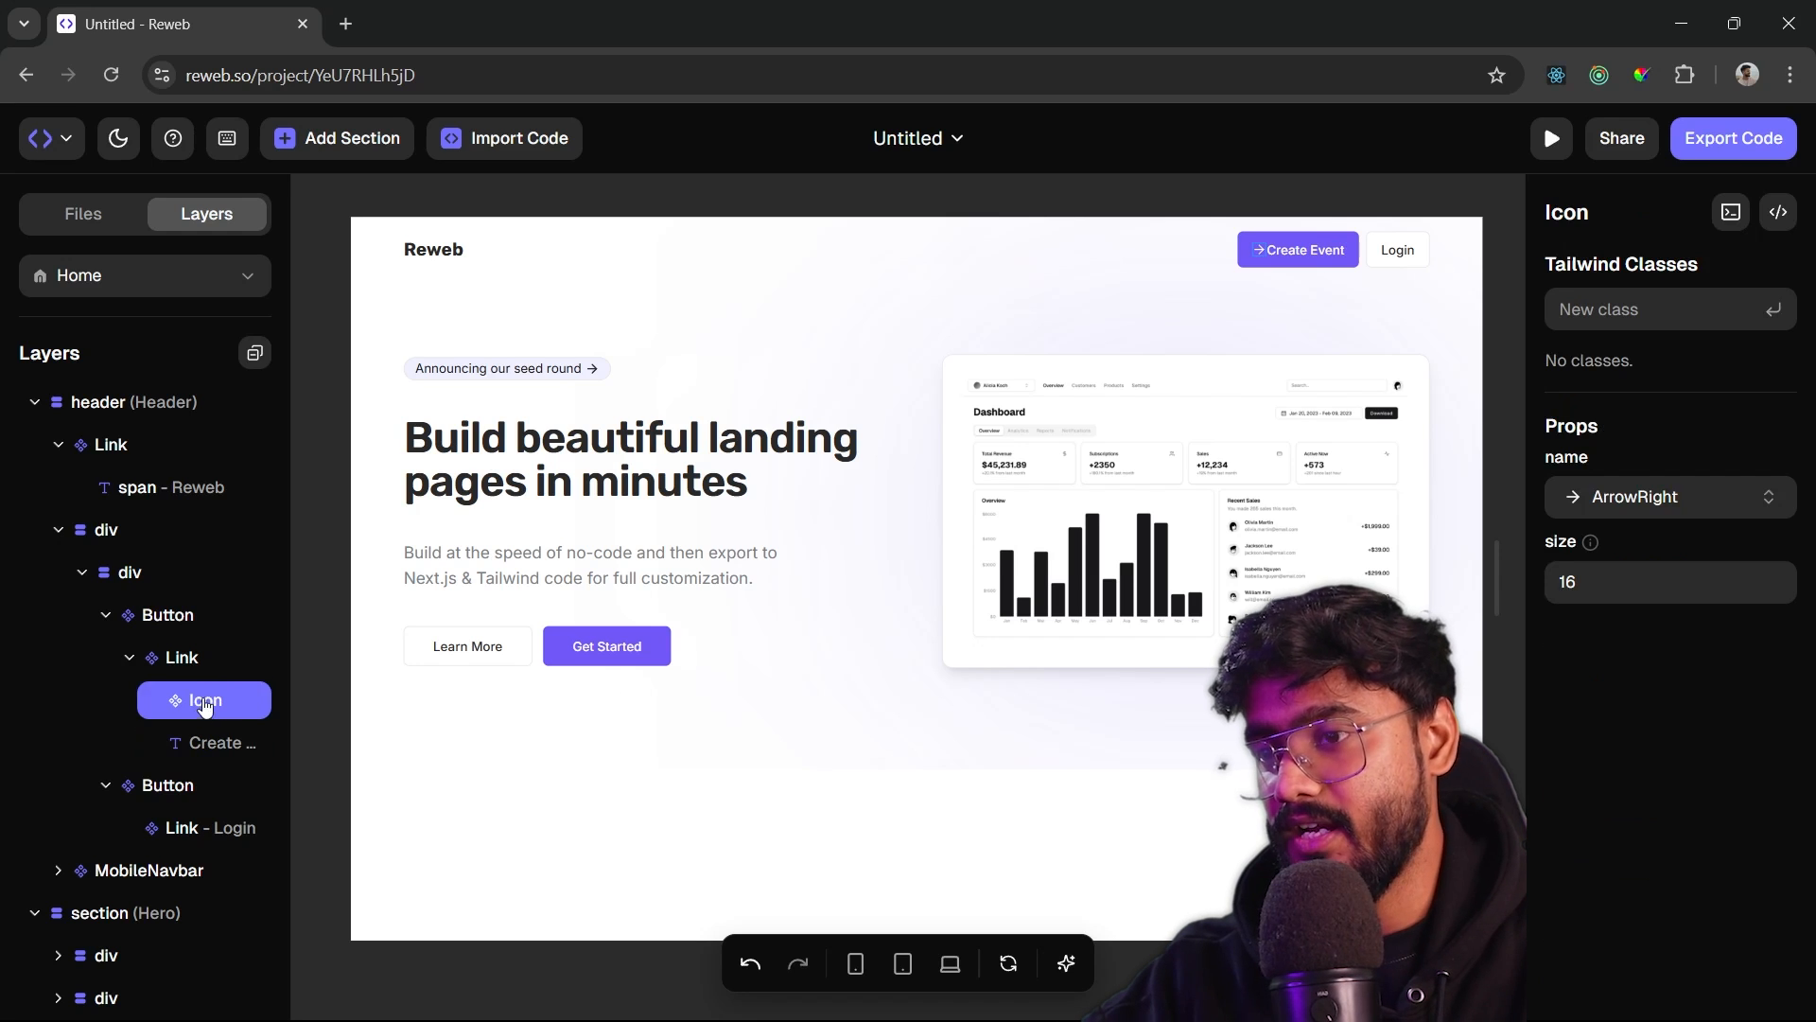
- Change the Create Event button's icon to the Lucide icon Pen
{"action": "left_click", "coordinate": [1642, 509]}
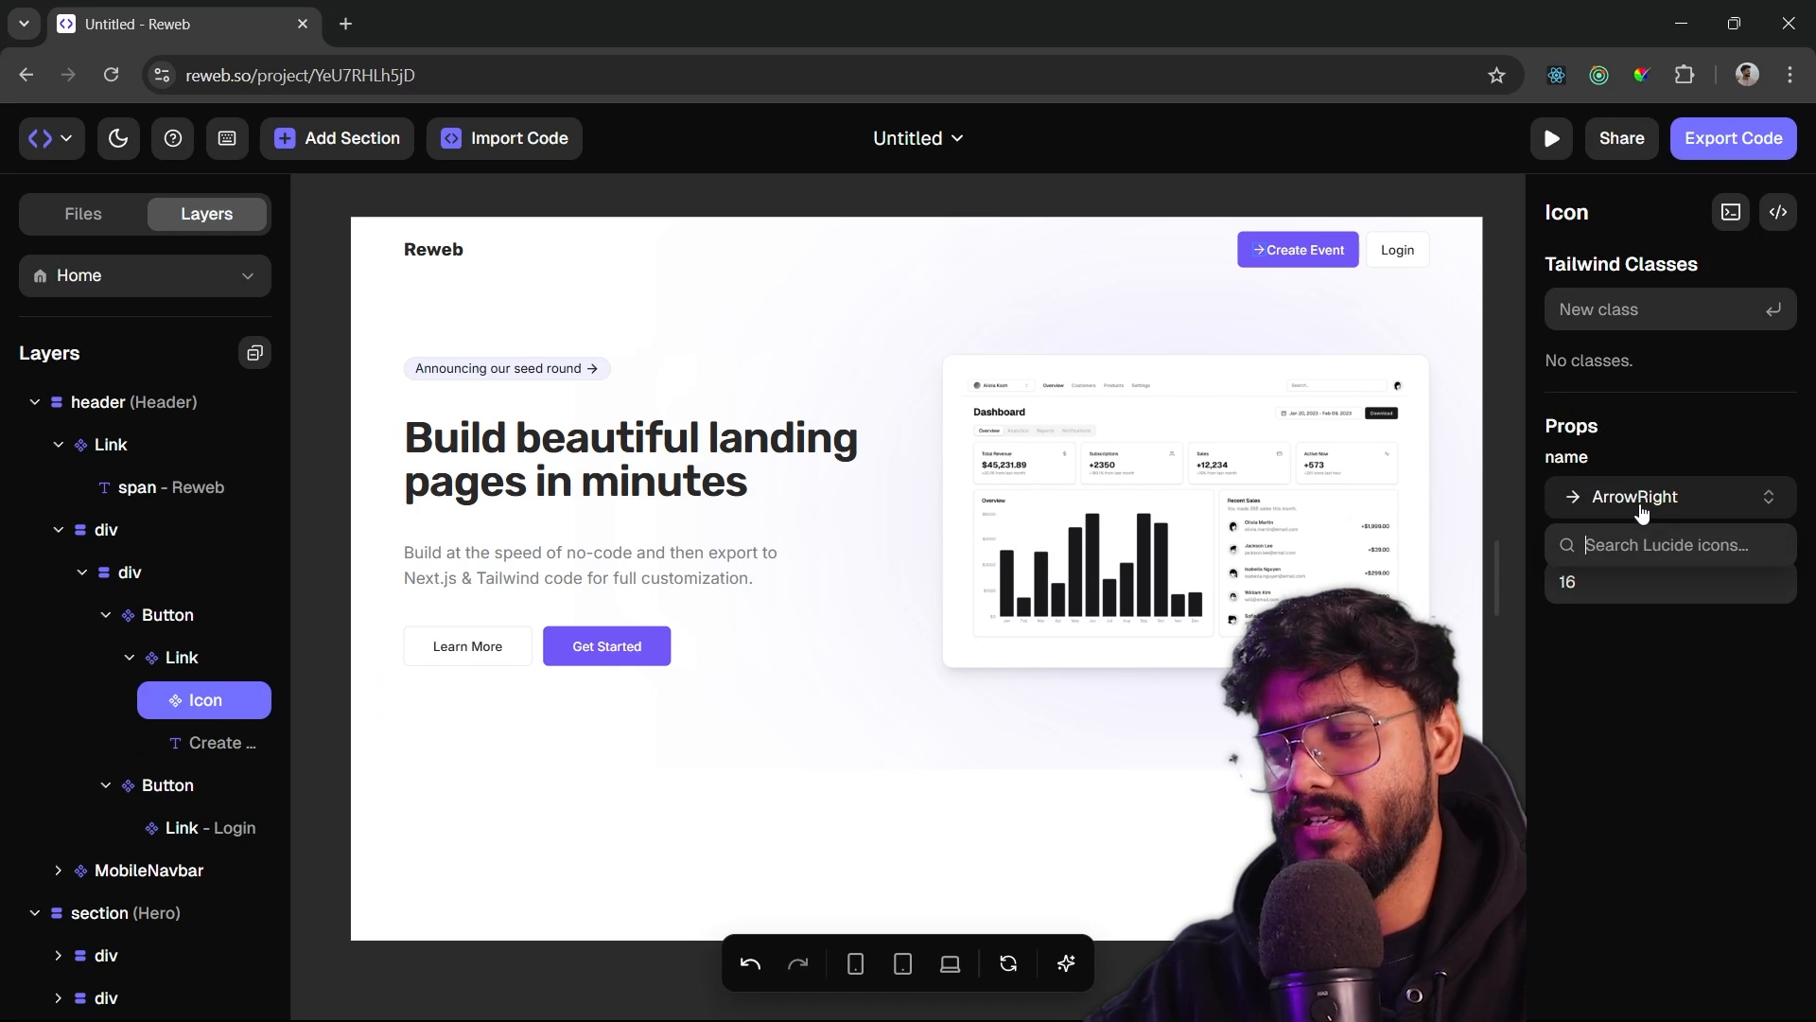
{"action": "type", "text": "["}
{"action": "key", "text": "BackSpace"}
{"action": "type", "text": "pens"}
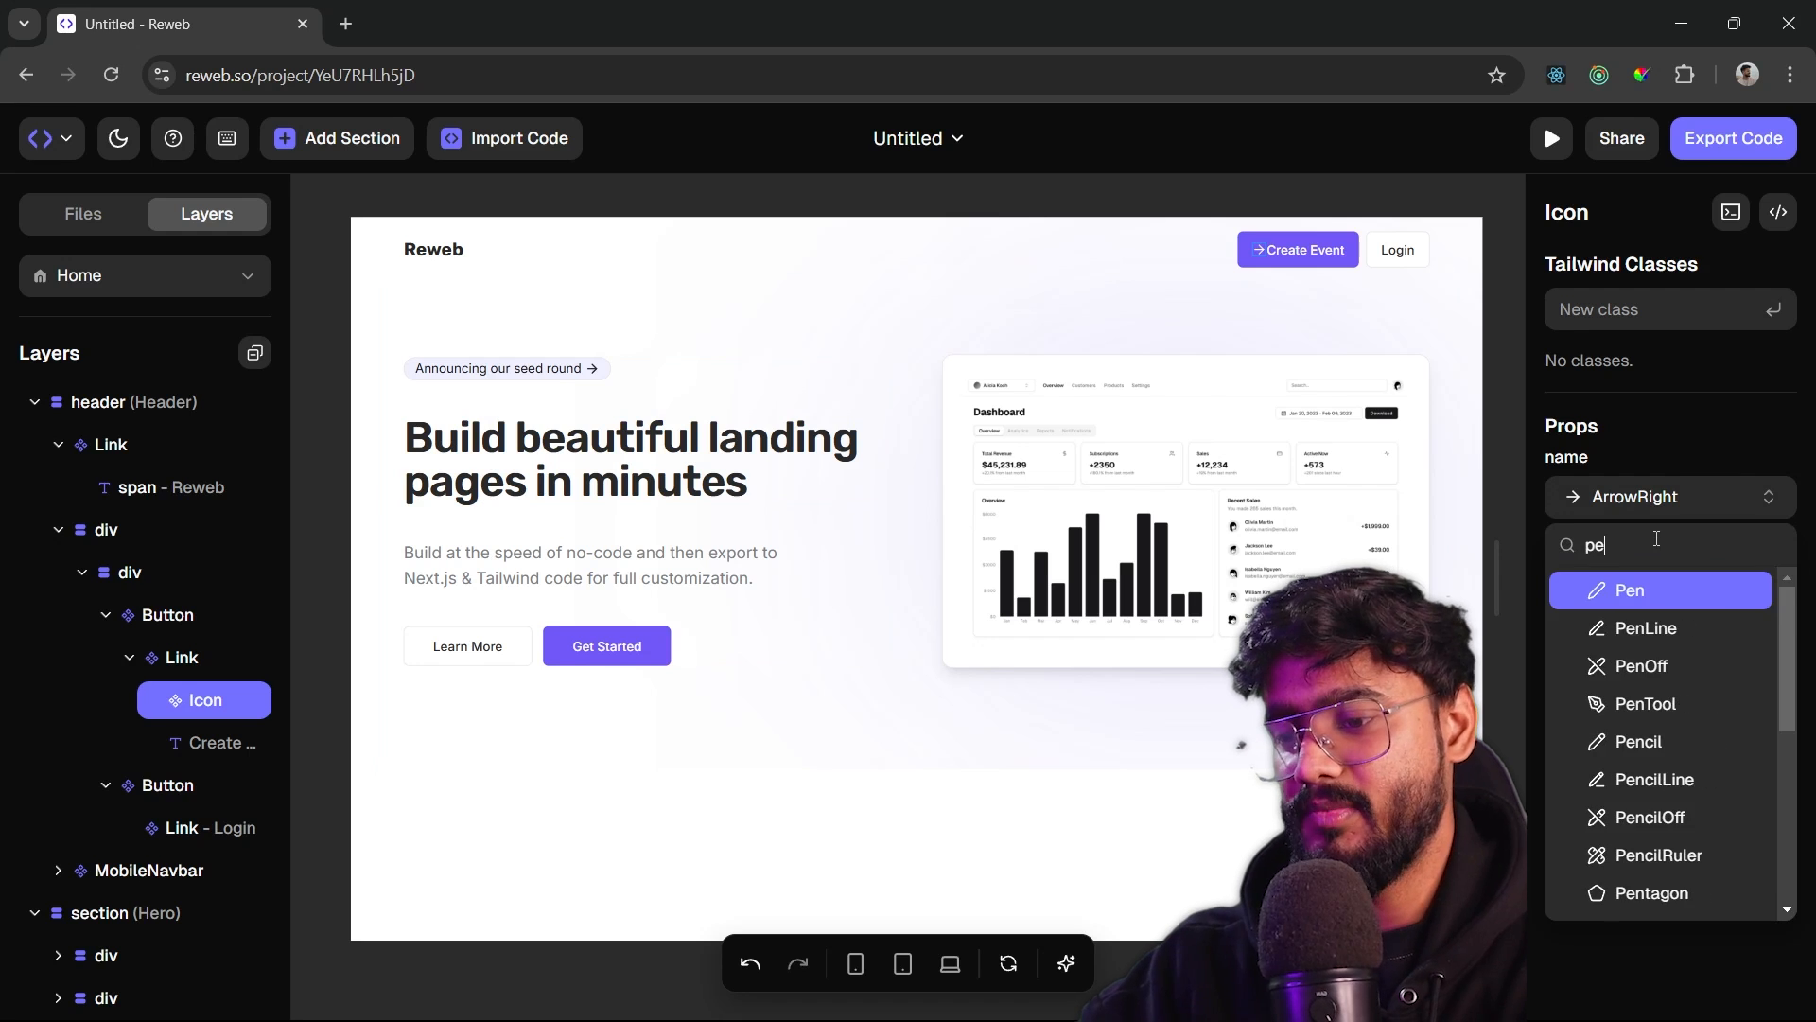
{"action": "key", "text": "BackSpace"}
{"action": "left_click", "coordinate": [1648, 590]}
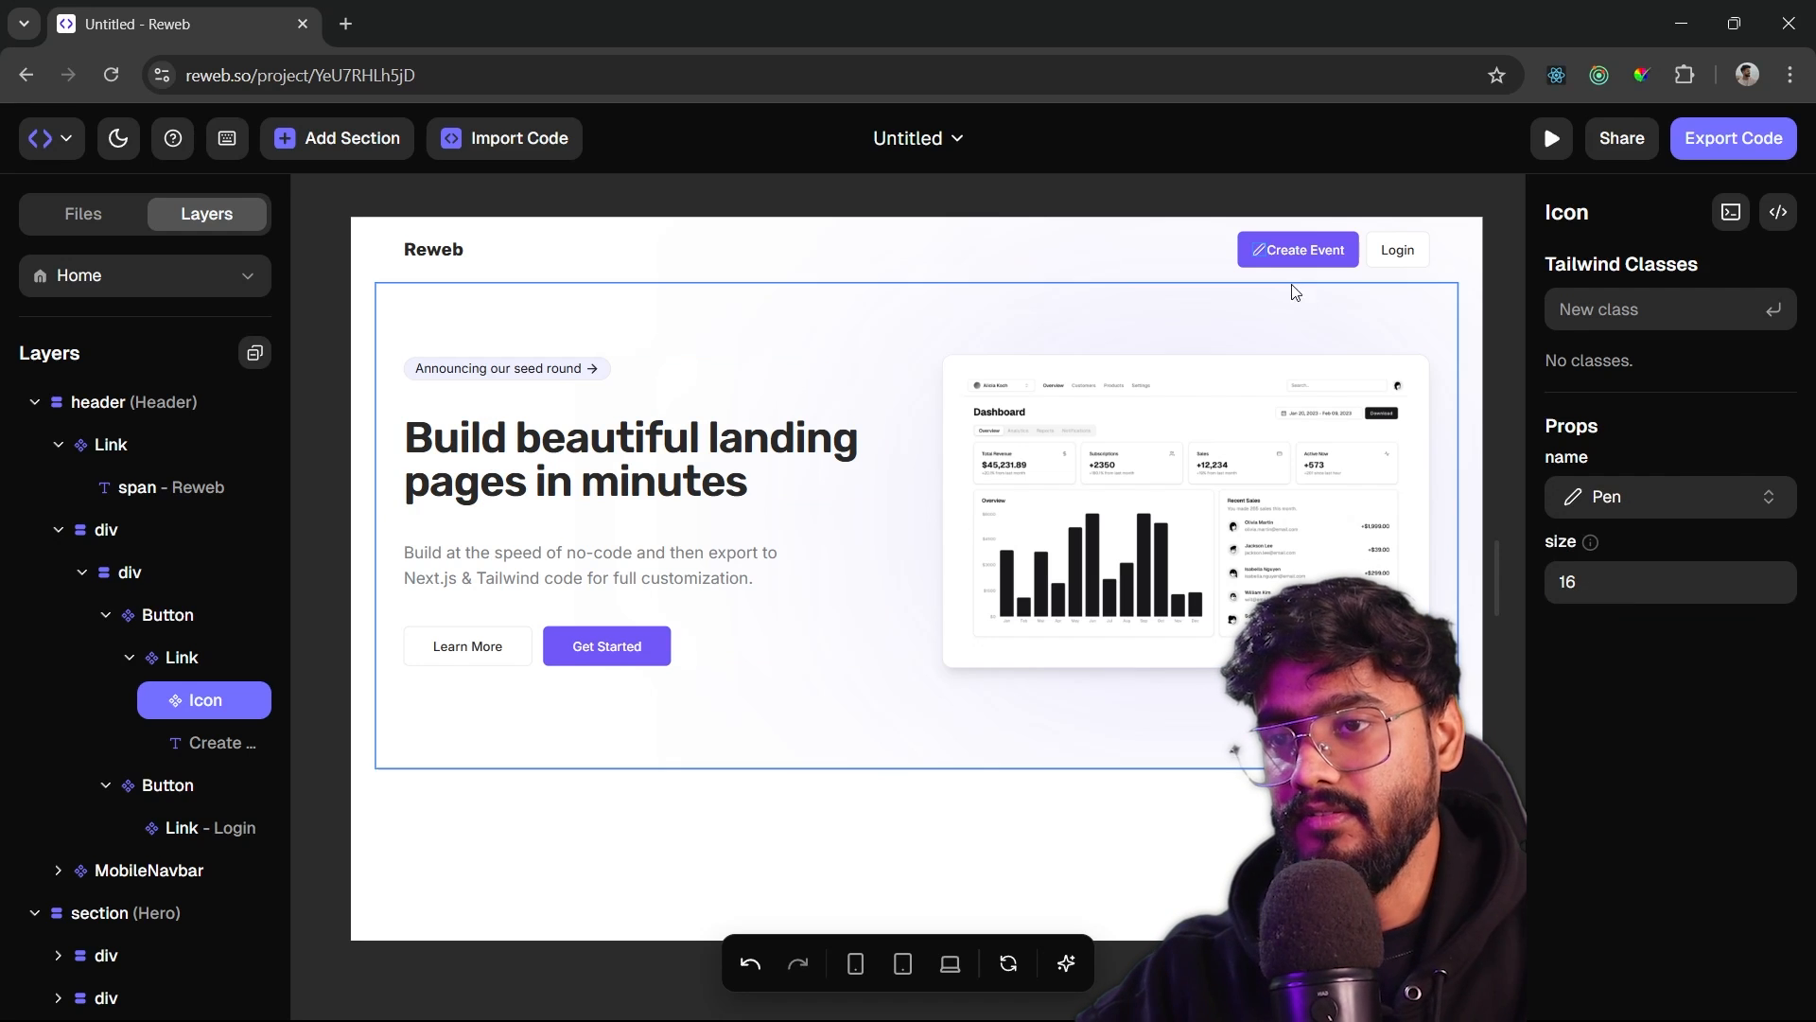
{"action": "left_click", "coordinate": [1310, 210]}
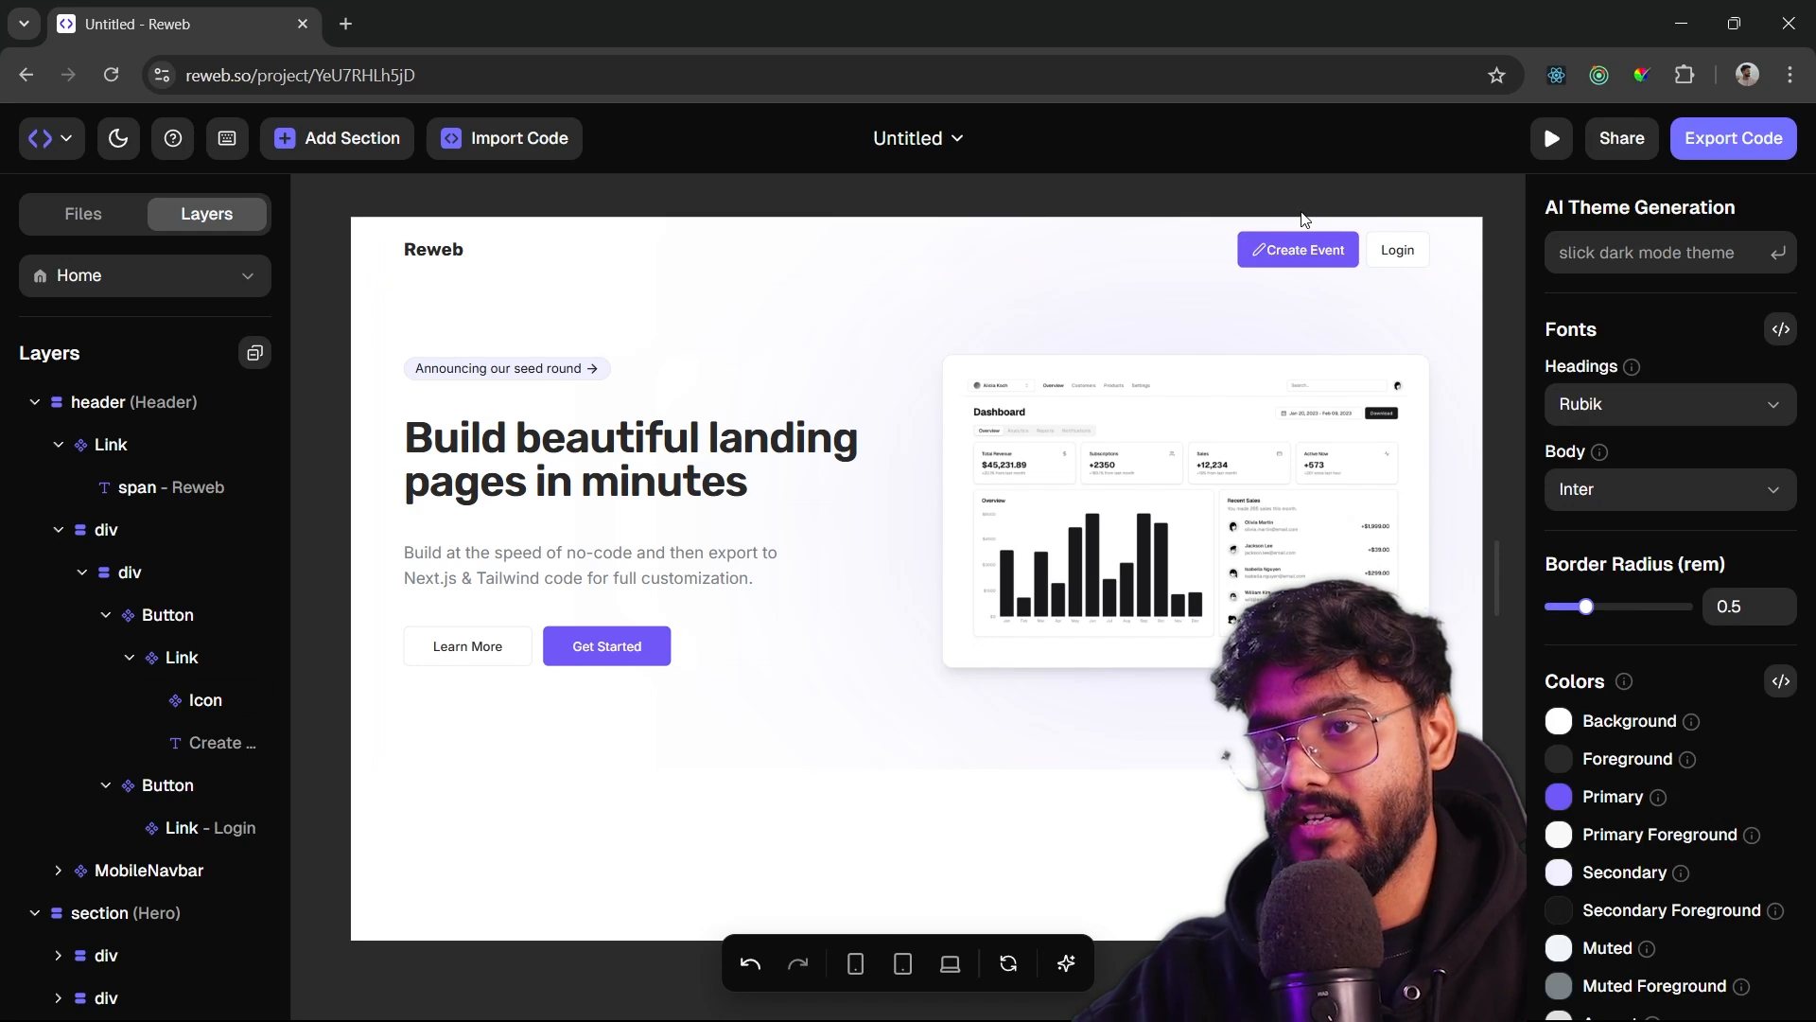
- Add the Tailwind class mr-2 to the pen icon in the Create Event button
{"action": "scroll", "coordinate": [1231, 260], "scroll_direction": "up", "scroll_amount": 5}
{"action": "scroll", "coordinate": [1232, 260], "scroll_direction": "down", "scroll_amount": 5}
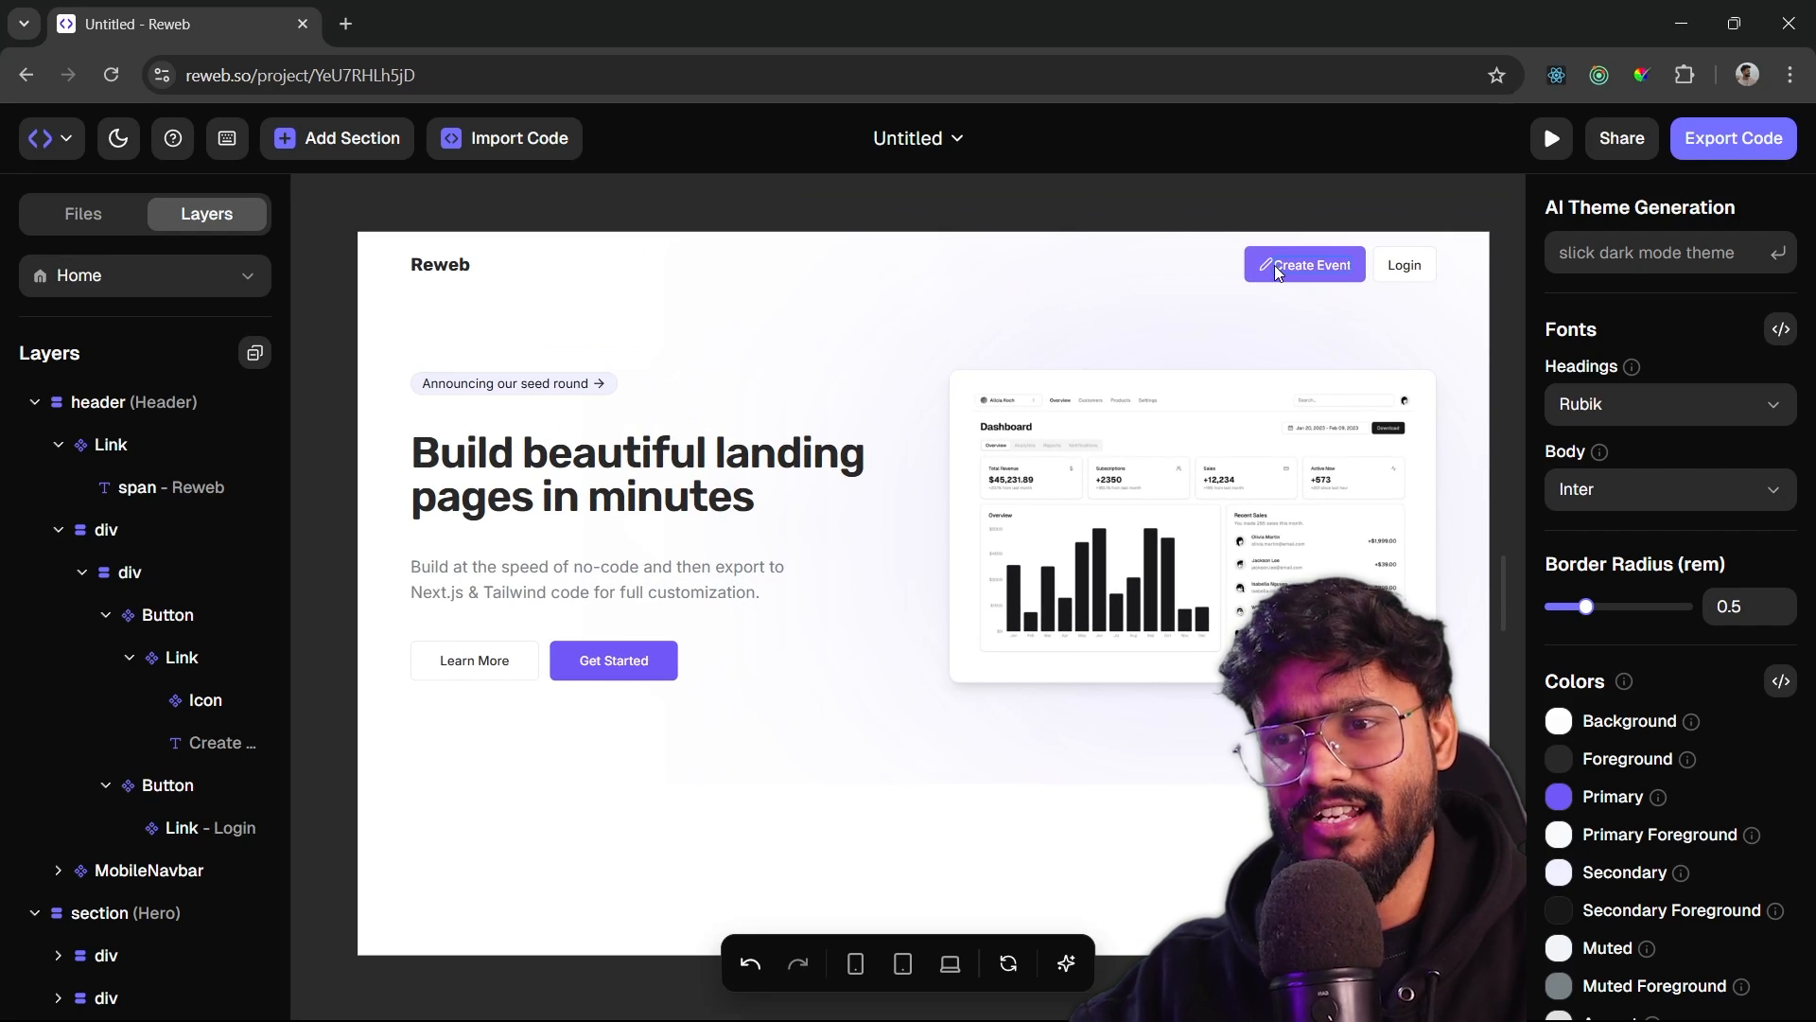
{"action": "left_click", "coordinate": [1274, 265]}
{"action": "left_click", "coordinate": [1273, 208]}
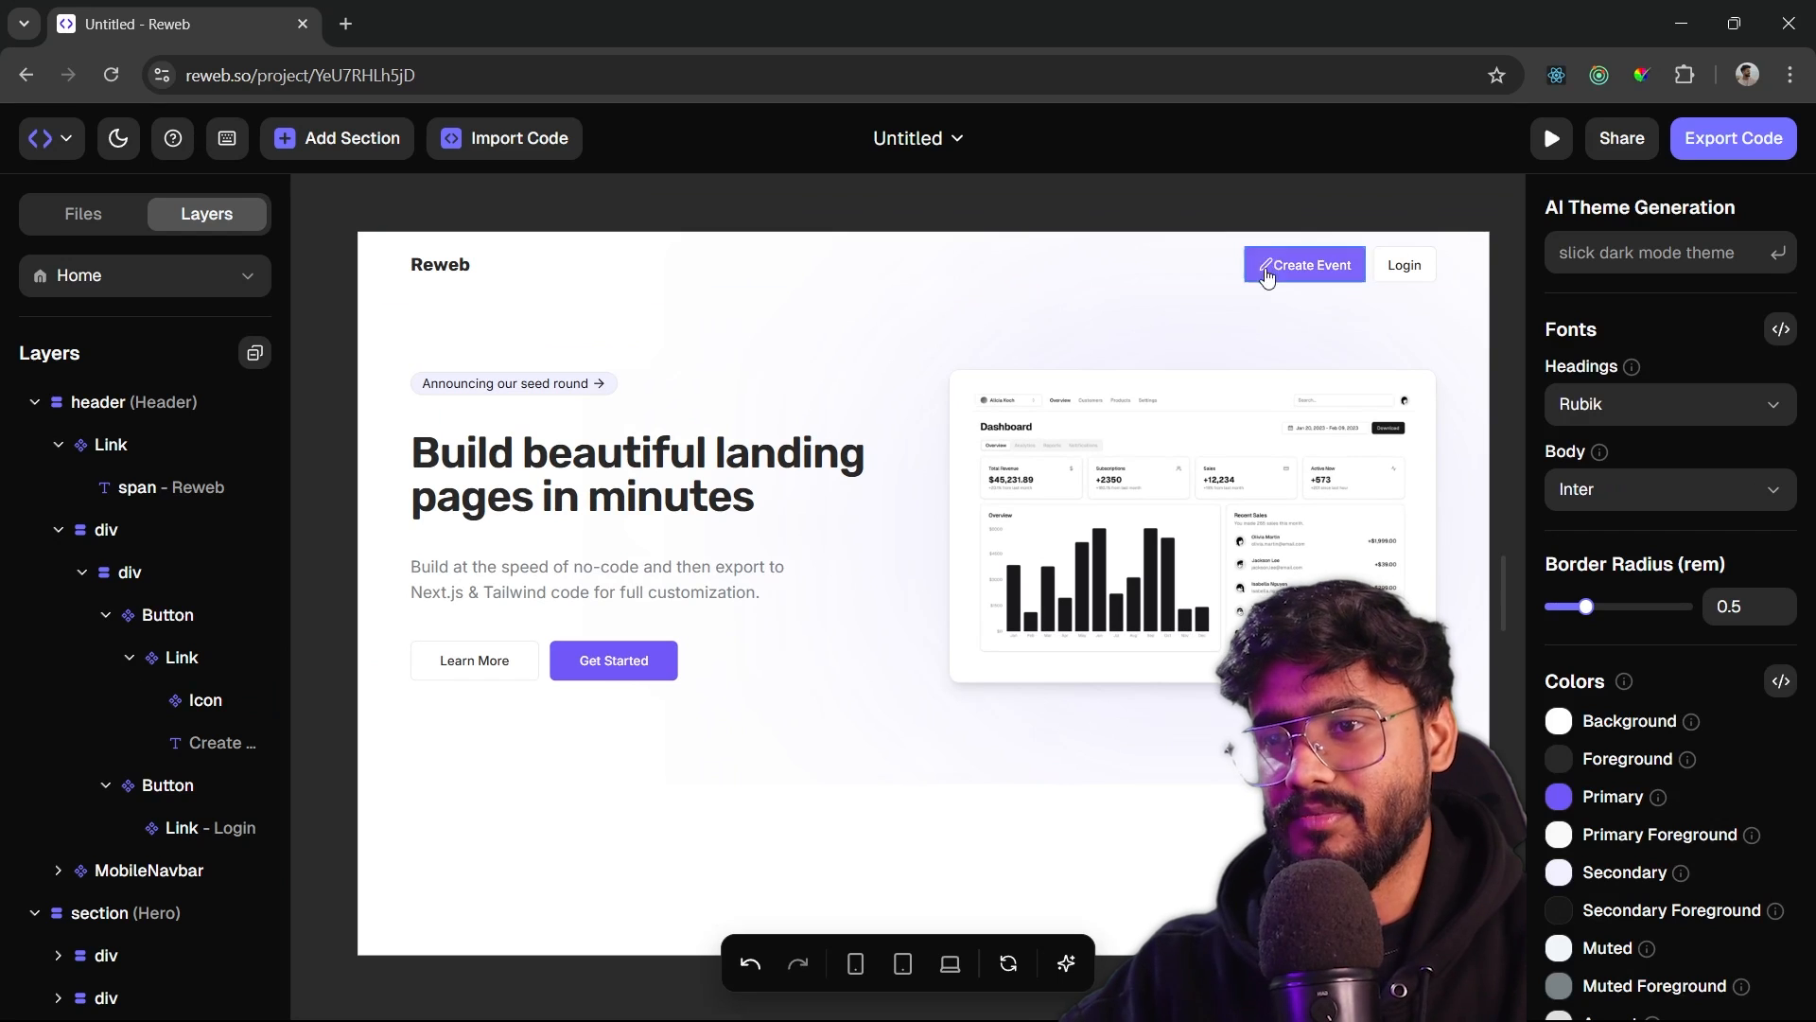
{"action": "left_click", "coordinate": [1268, 270]}
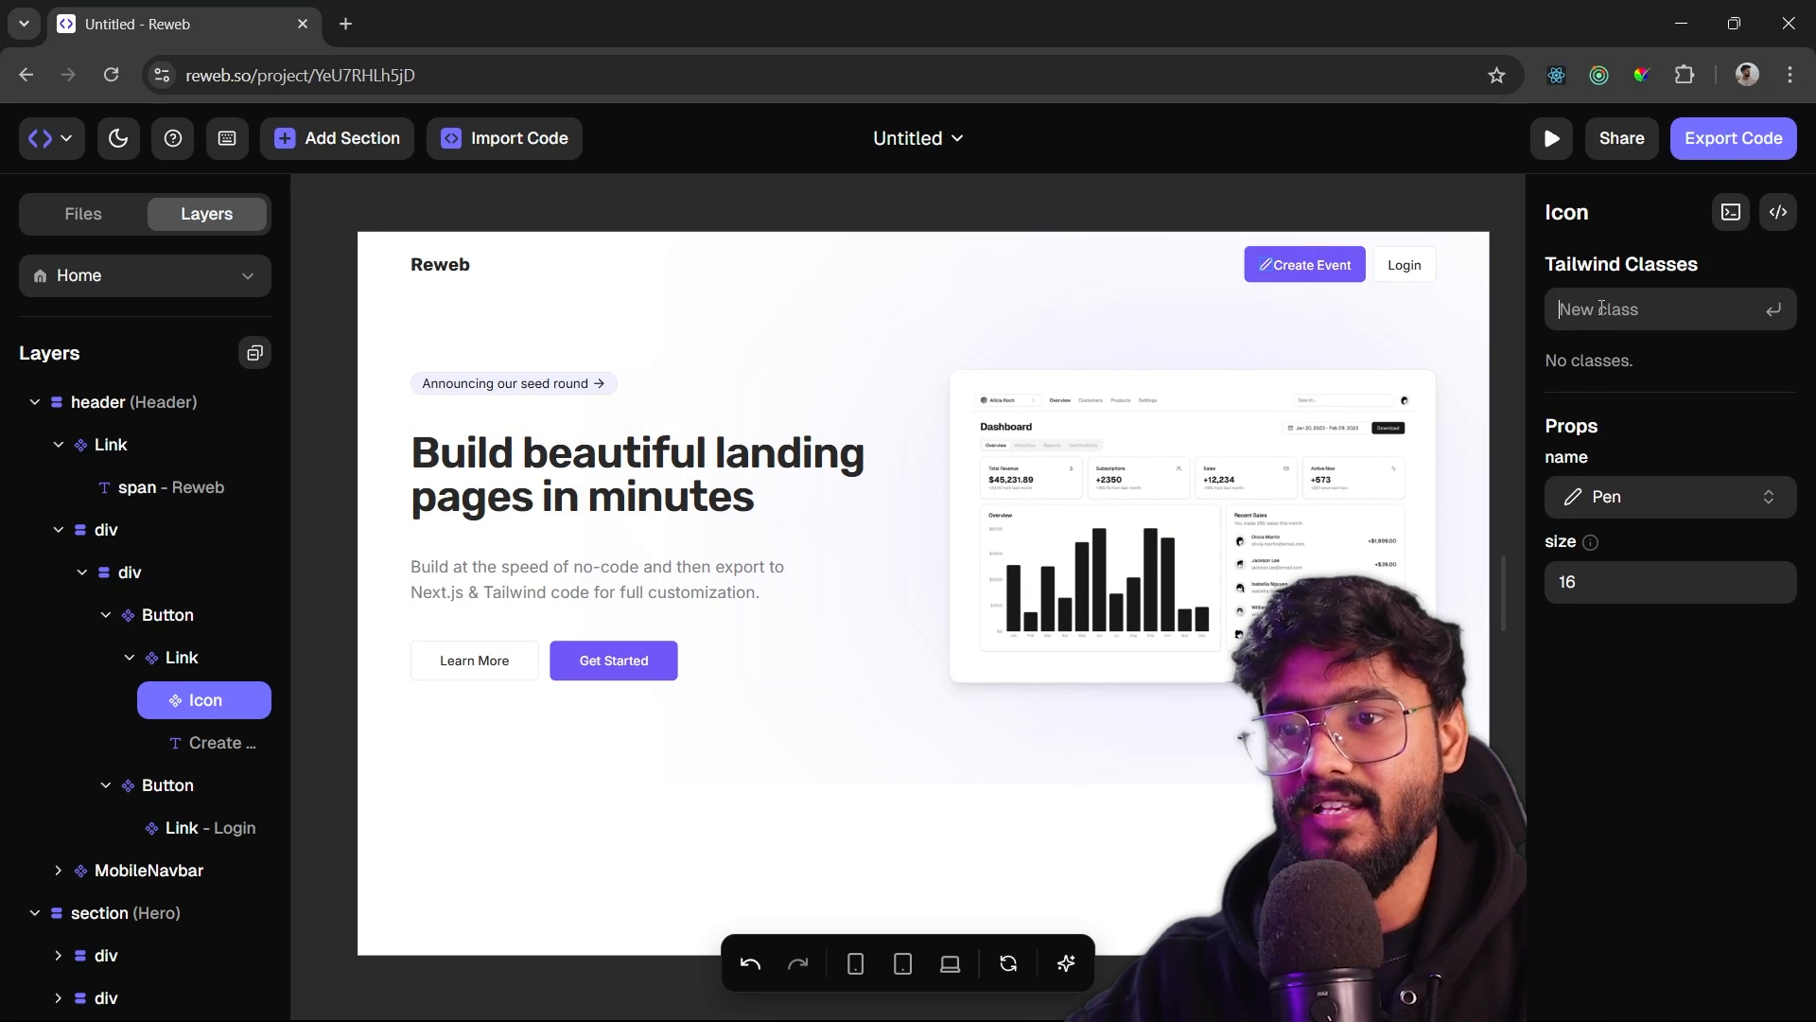
{"action": "triple_click", "coordinate": [1591, 273]}
{"action": "left_click", "coordinate": [1642, 304]}
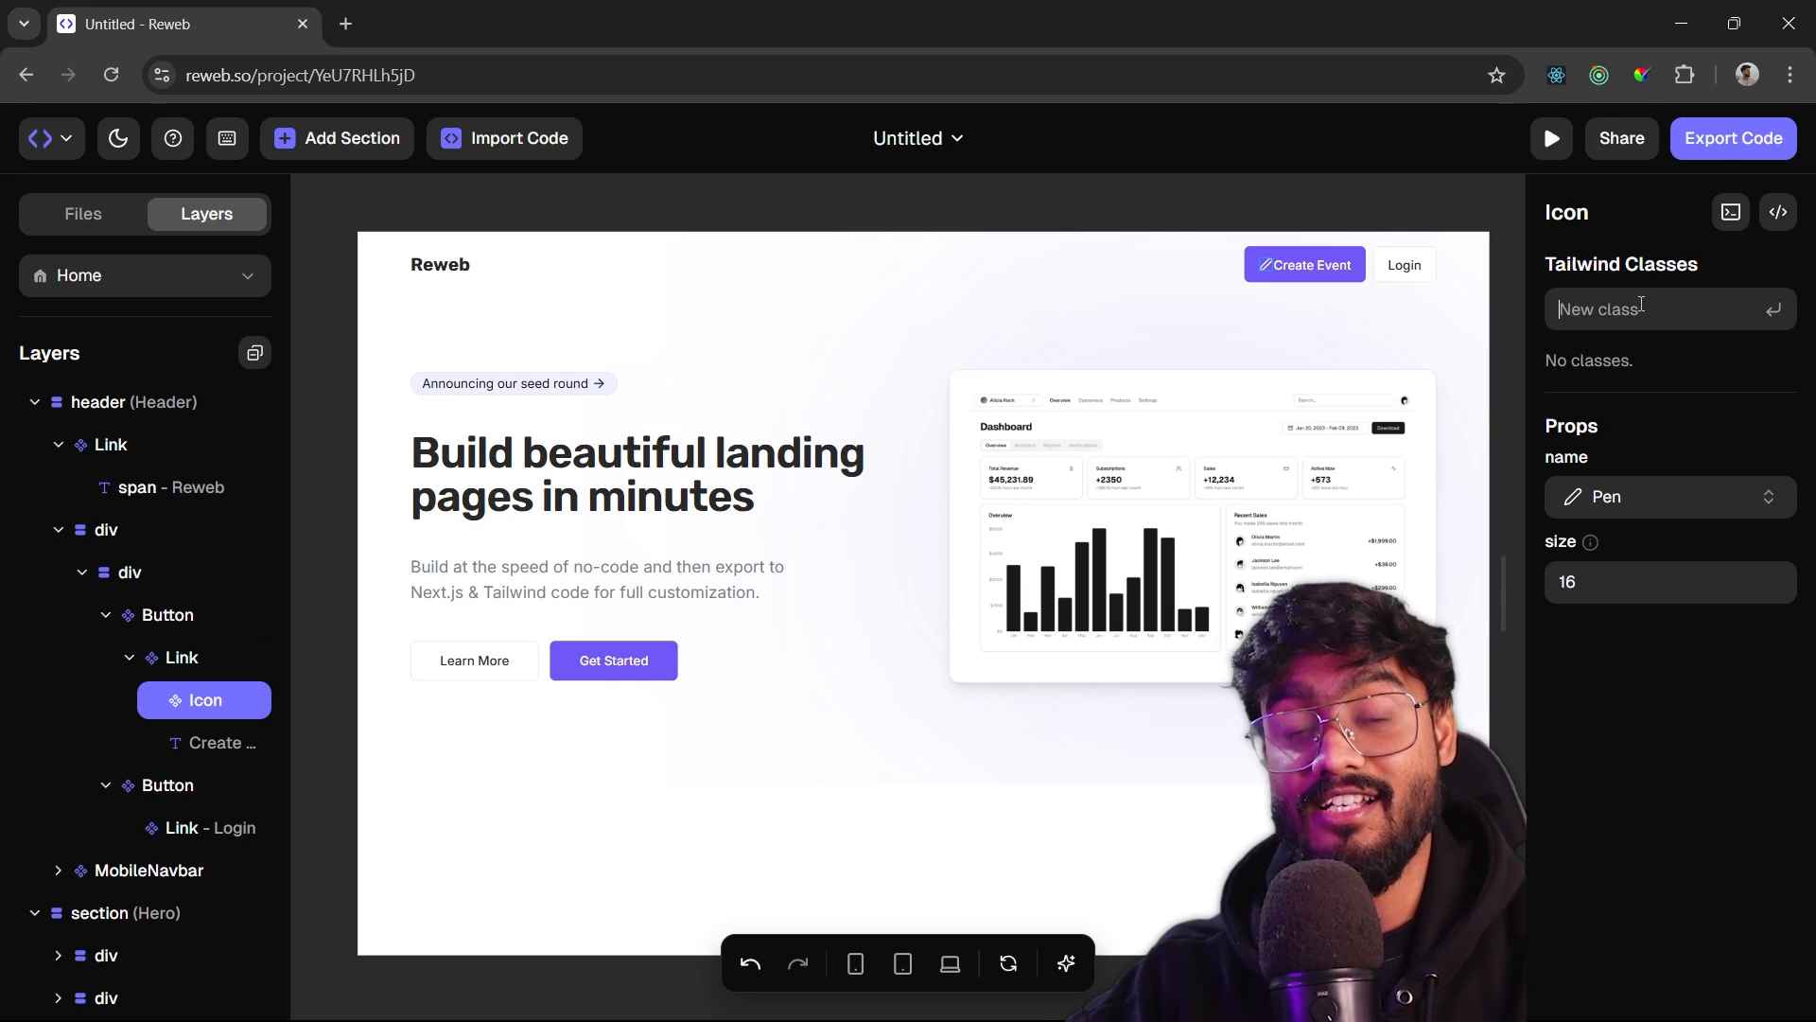
{"action": "type", "text": "m"}
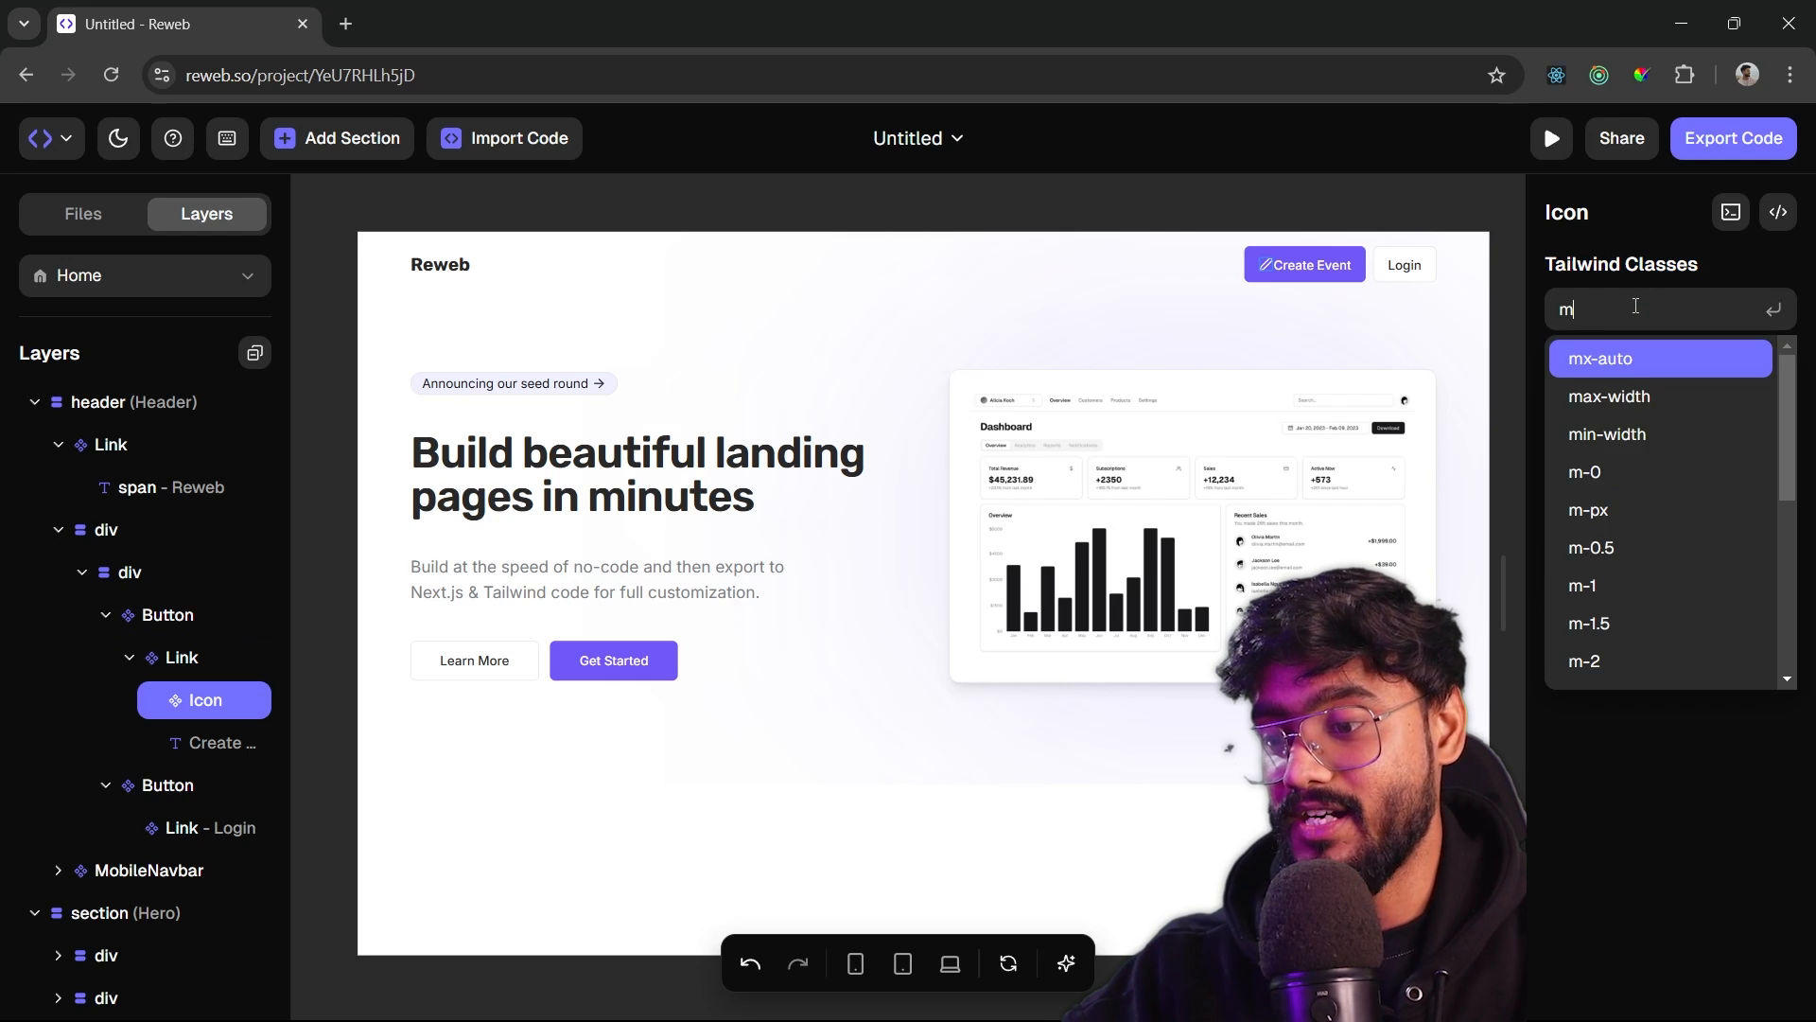
{"action": "type", "text": "r"}
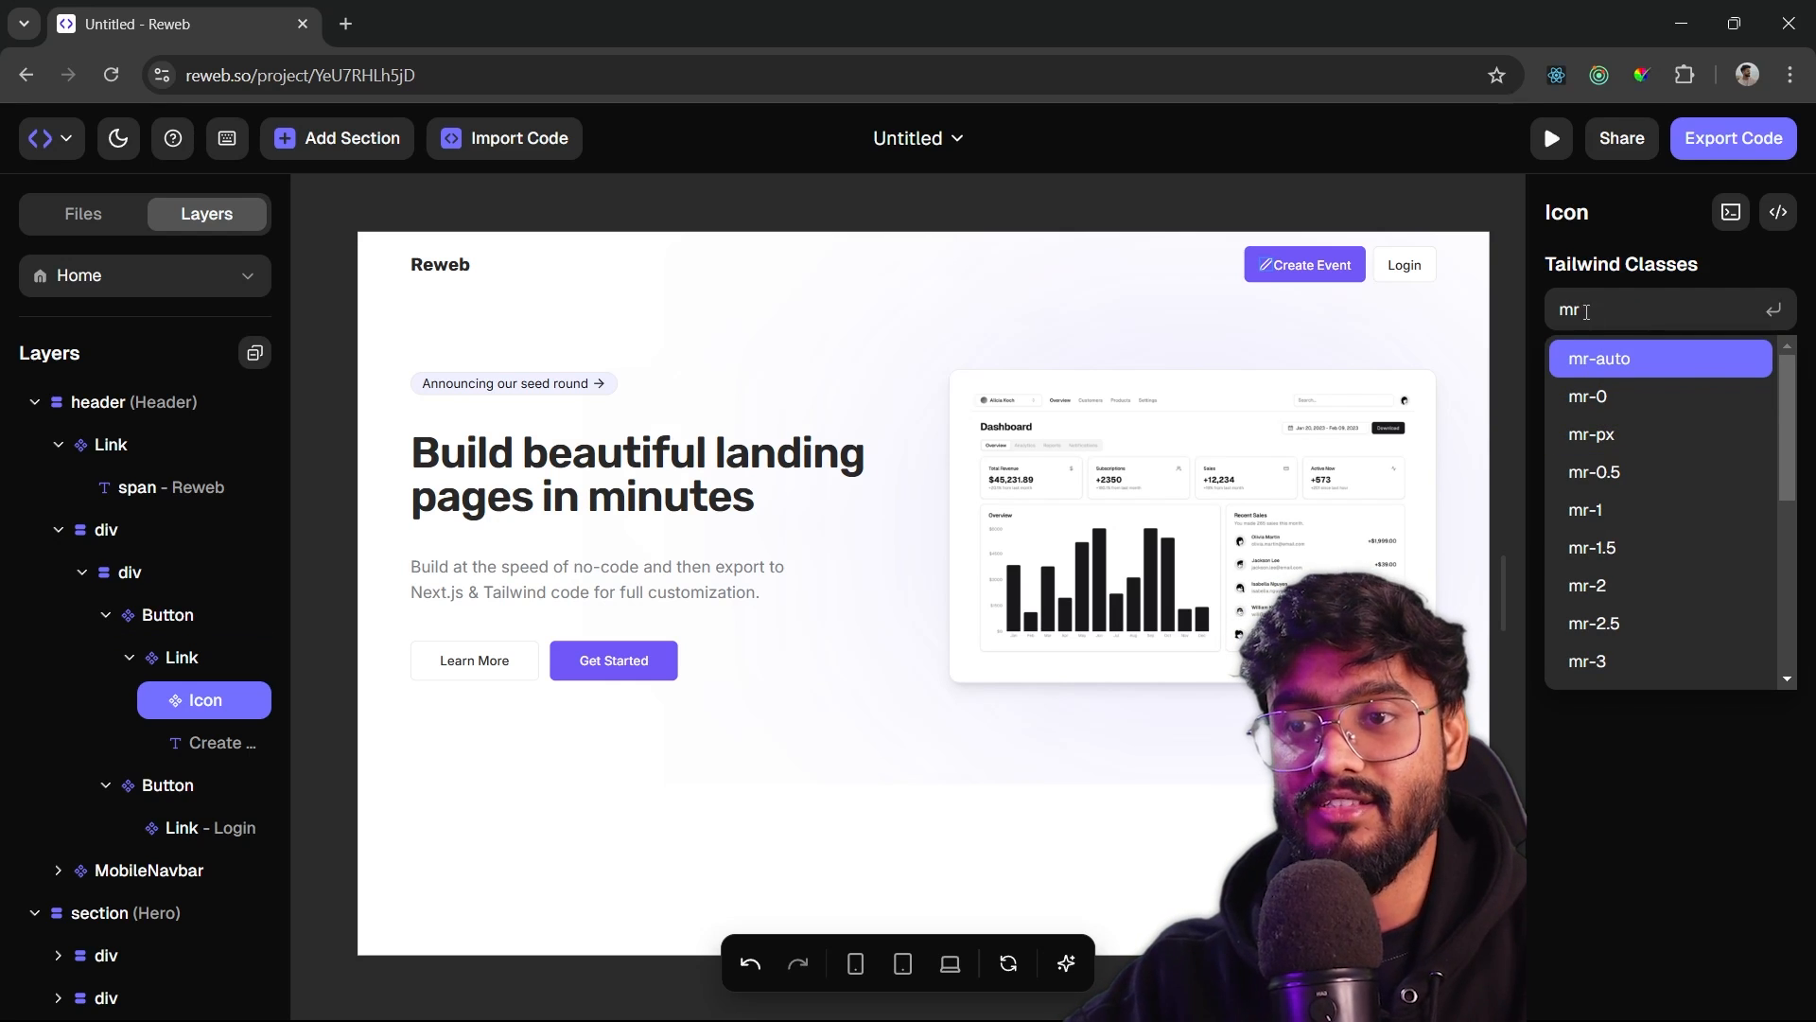
{"action": "scroll", "coordinate": [1612, 438], "scroll_direction": "down", "scroll_amount": 3}
{"action": "scroll", "coordinate": [1612, 439], "scroll_direction": "up", "scroll_amount": 3}
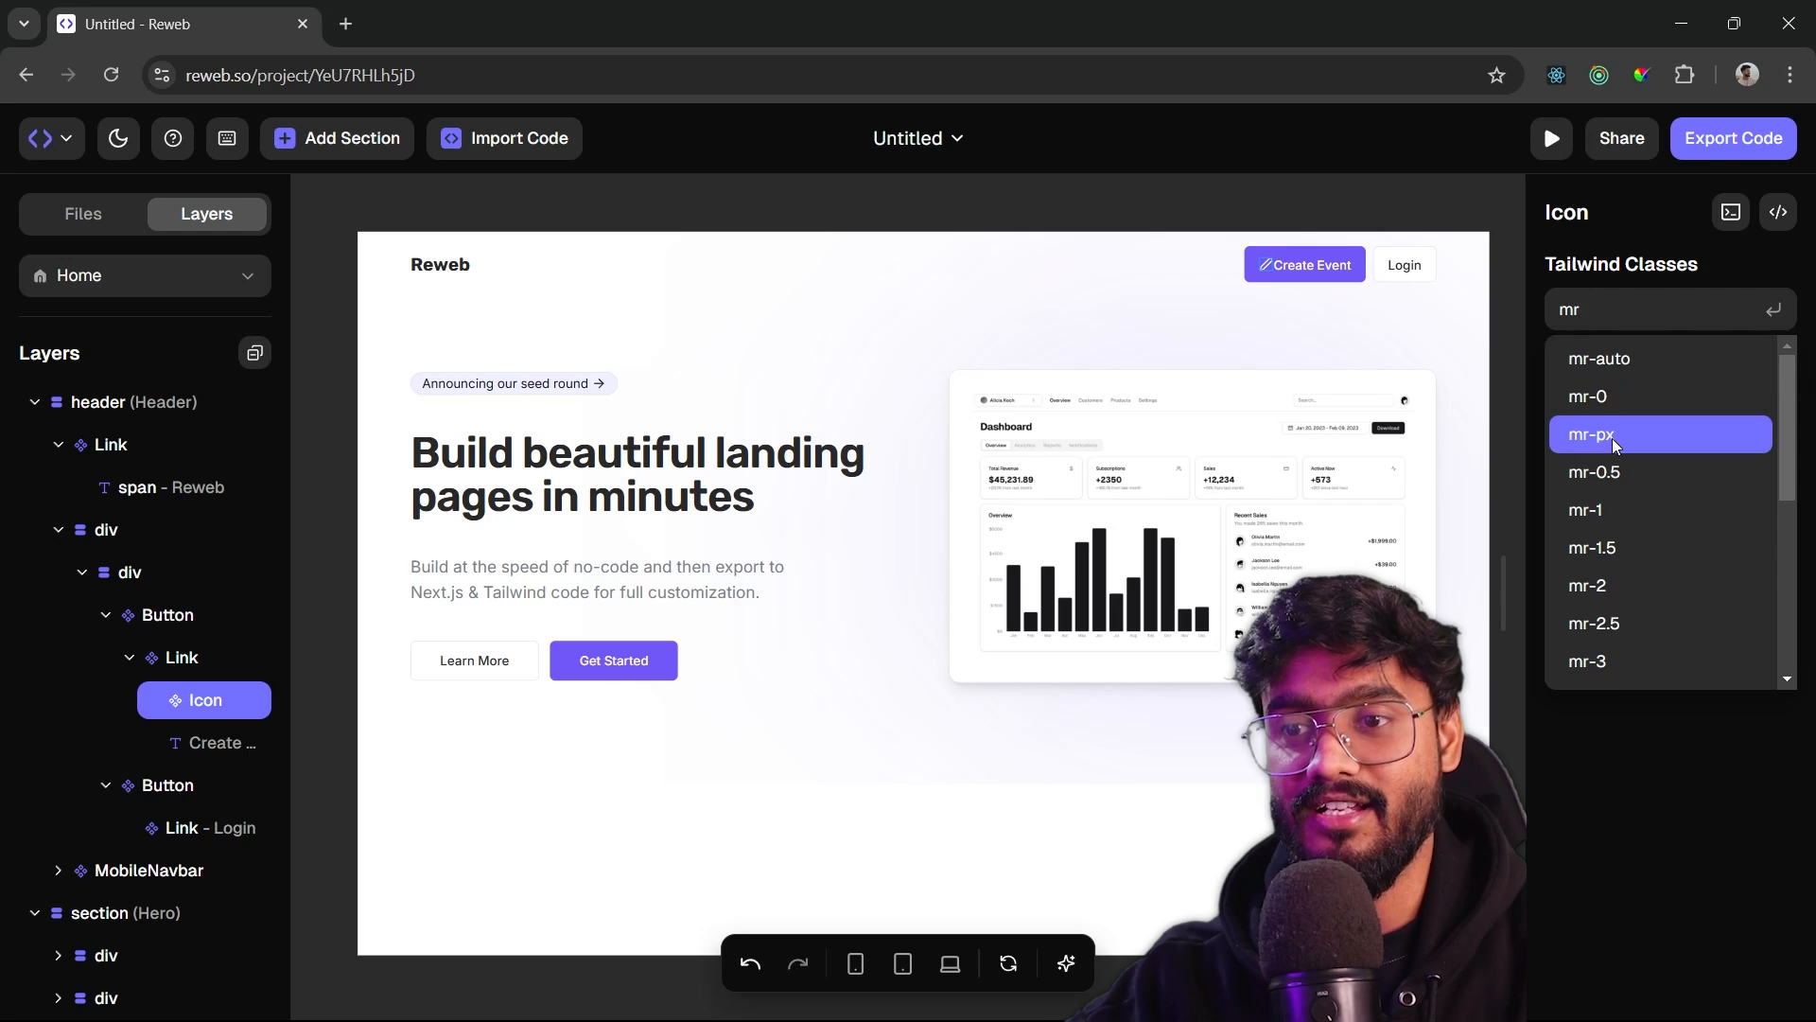
{"action": "left_click", "coordinate": [1603, 582]}
{"action": "left_click", "coordinate": [1427, 222]}
{"action": "scroll", "coordinate": [1273, 297], "scroll_direction": "up", "scroll_amount": 5}
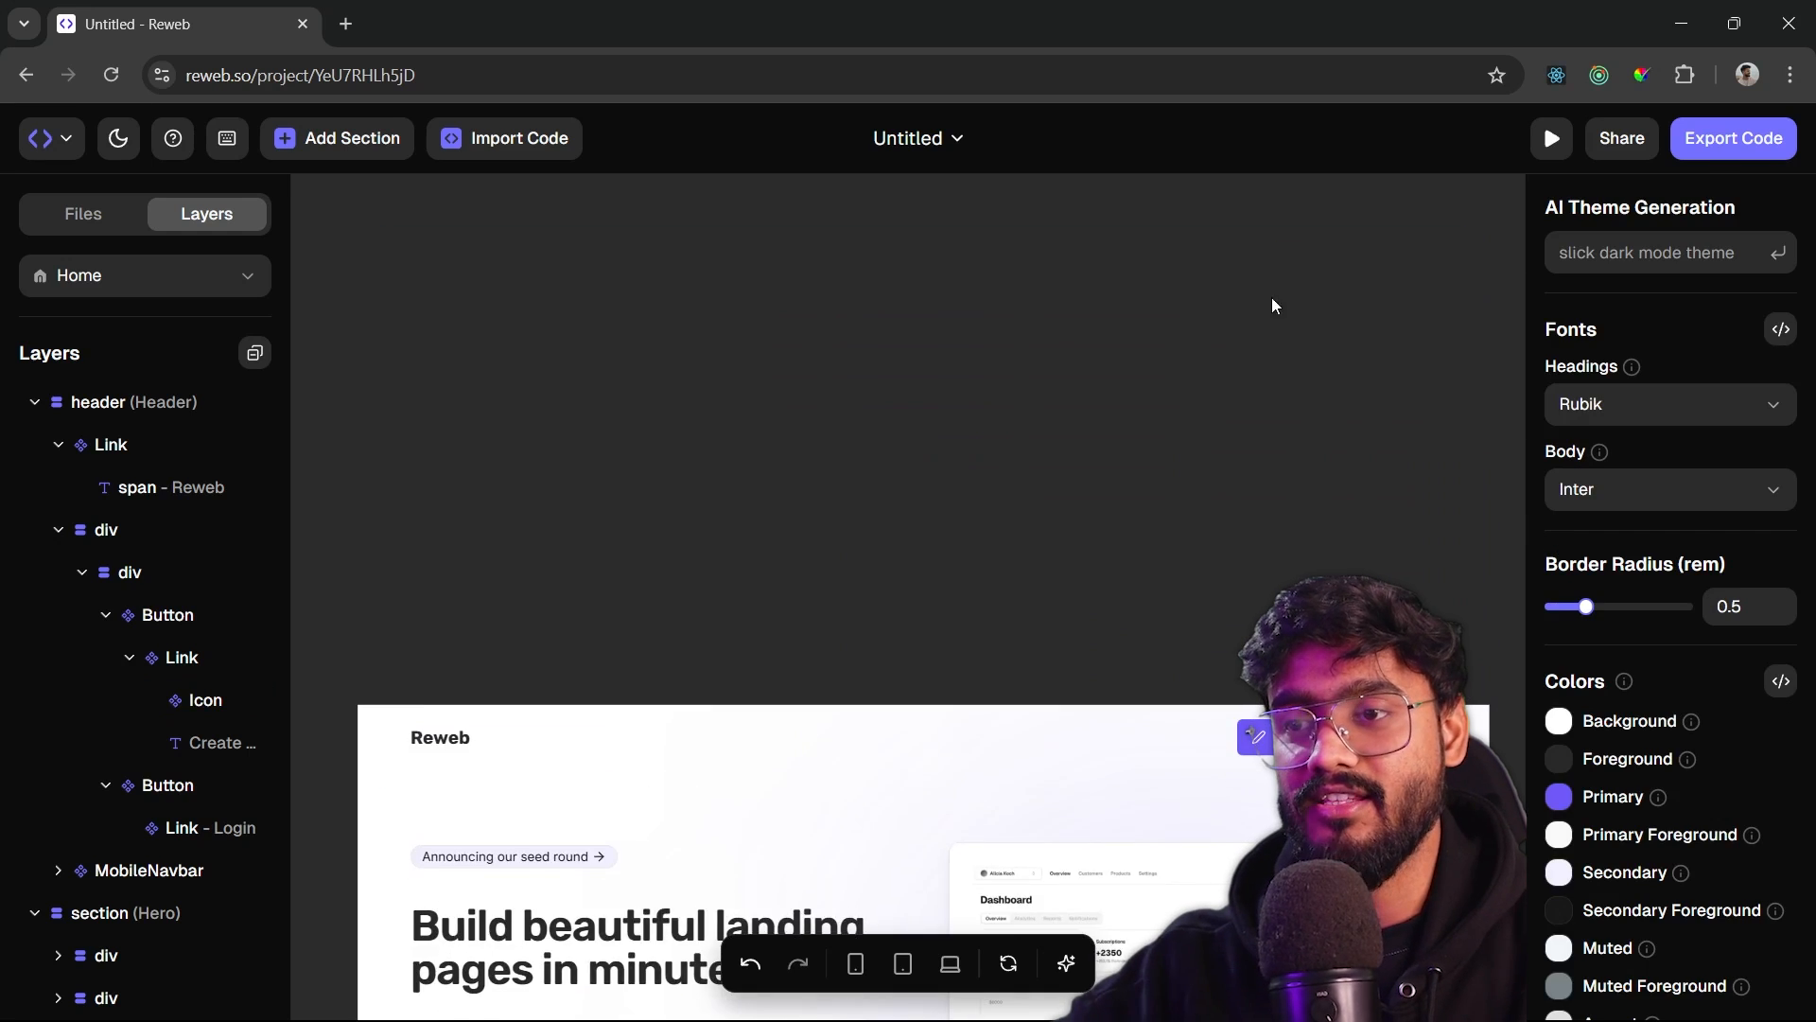
{"action": "scroll", "coordinate": [1273, 305], "scroll_direction": "down", "scroll_amount": 5}
{"action": "scroll", "coordinate": [1266, 265], "scroll_direction": "up", "scroll_amount": 5}
{"action": "scroll", "coordinate": [1260, 265], "scroll_direction": "down", "scroll_amount": 4}
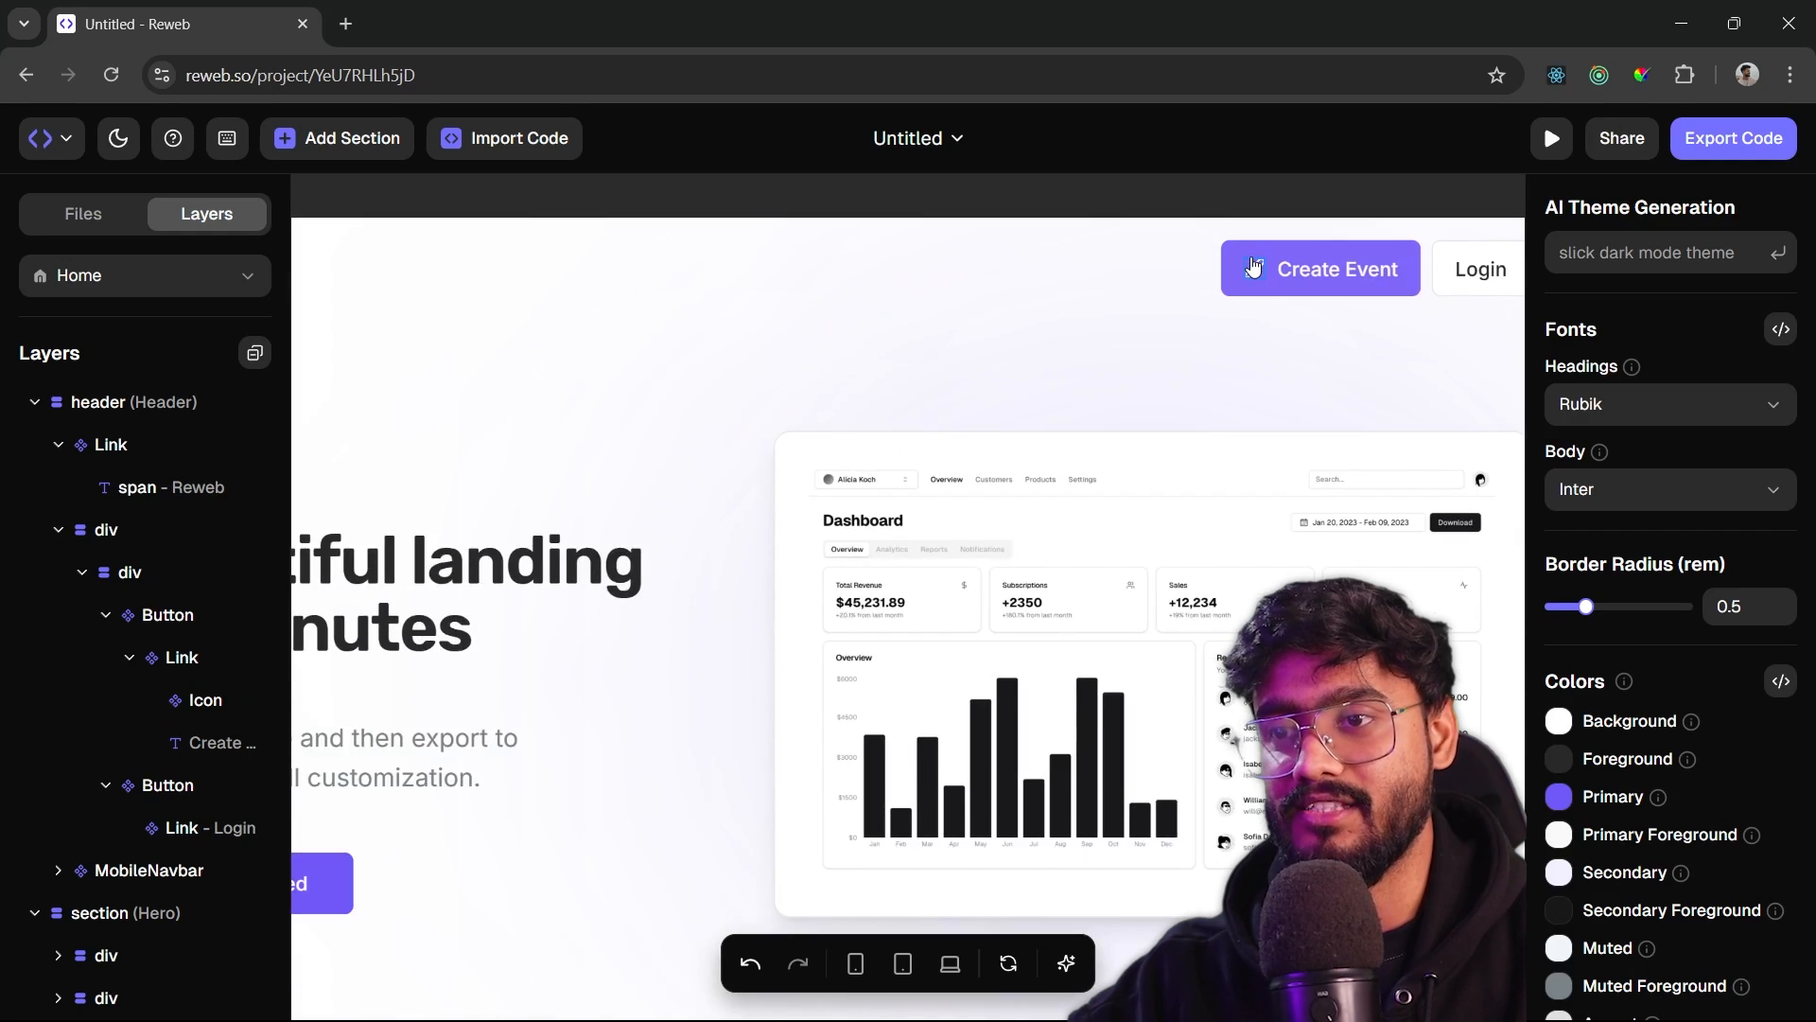
{"action": "scroll", "coordinate": [1254, 266], "scroll_direction": "down", "scroll_amount": 1}
{"action": "left_click", "coordinate": [1253, 266]}
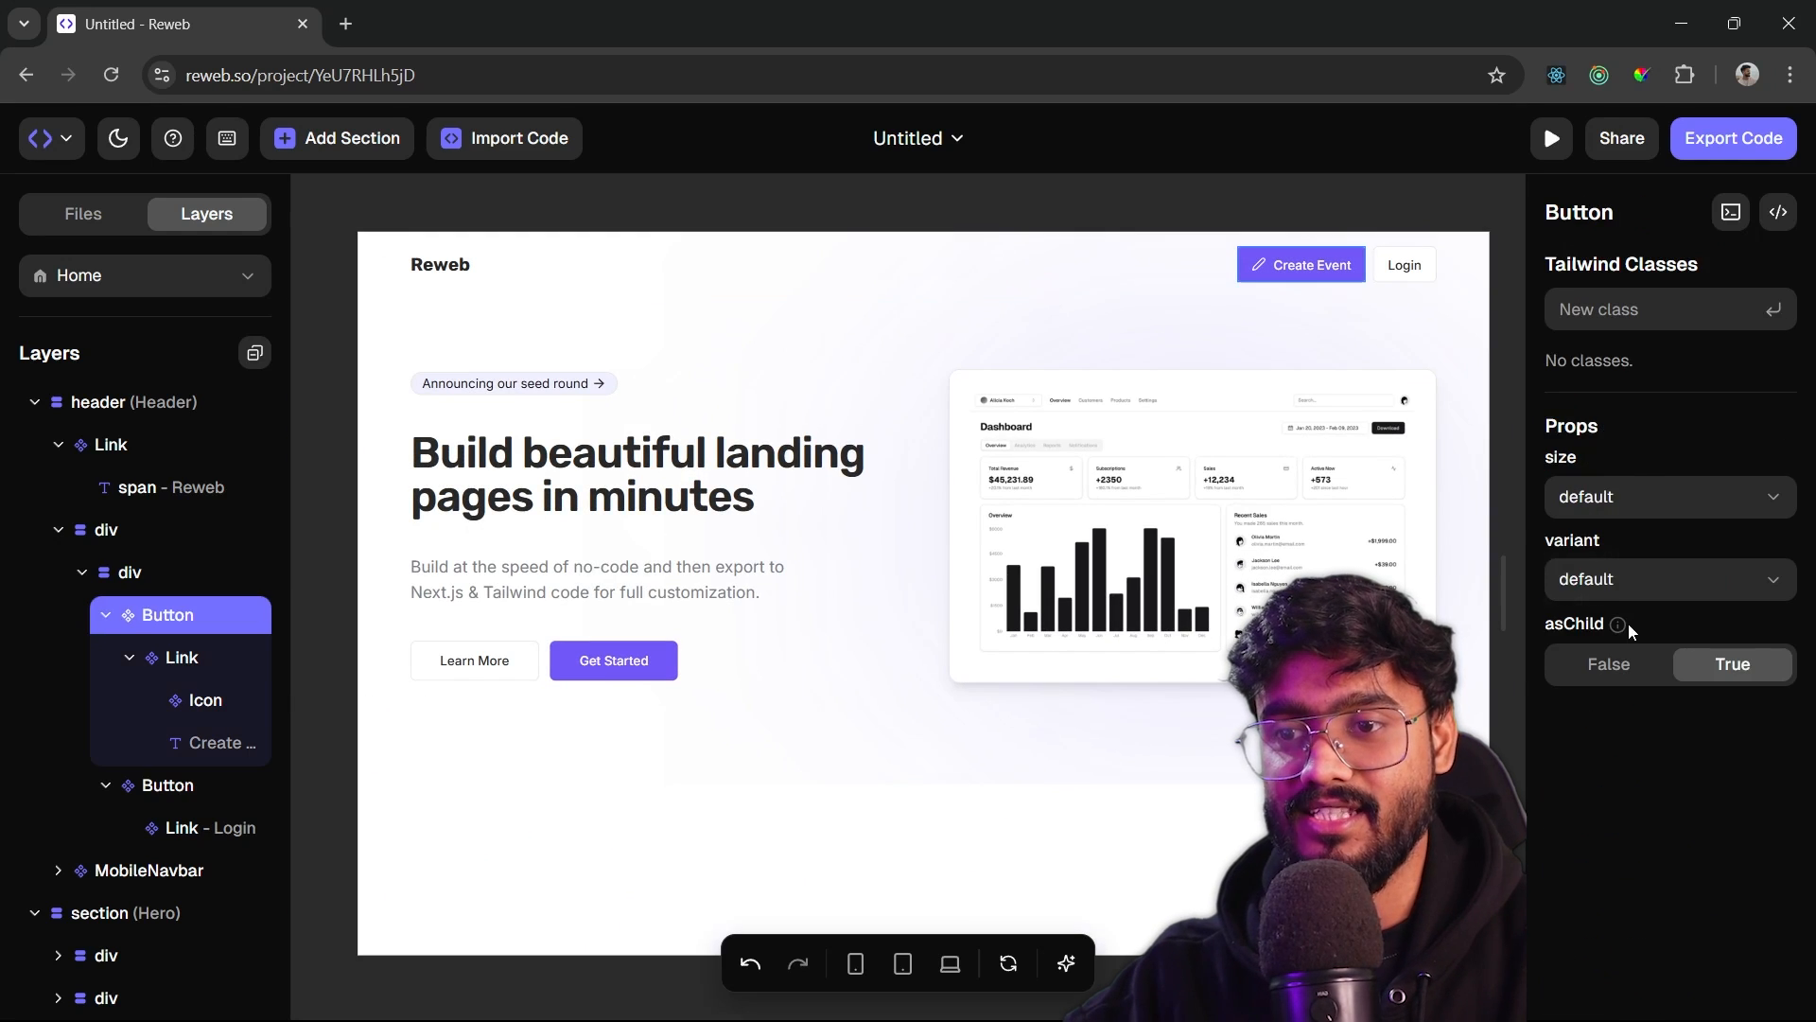
{"action": "left_click", "coordinate": [1601, 497]}
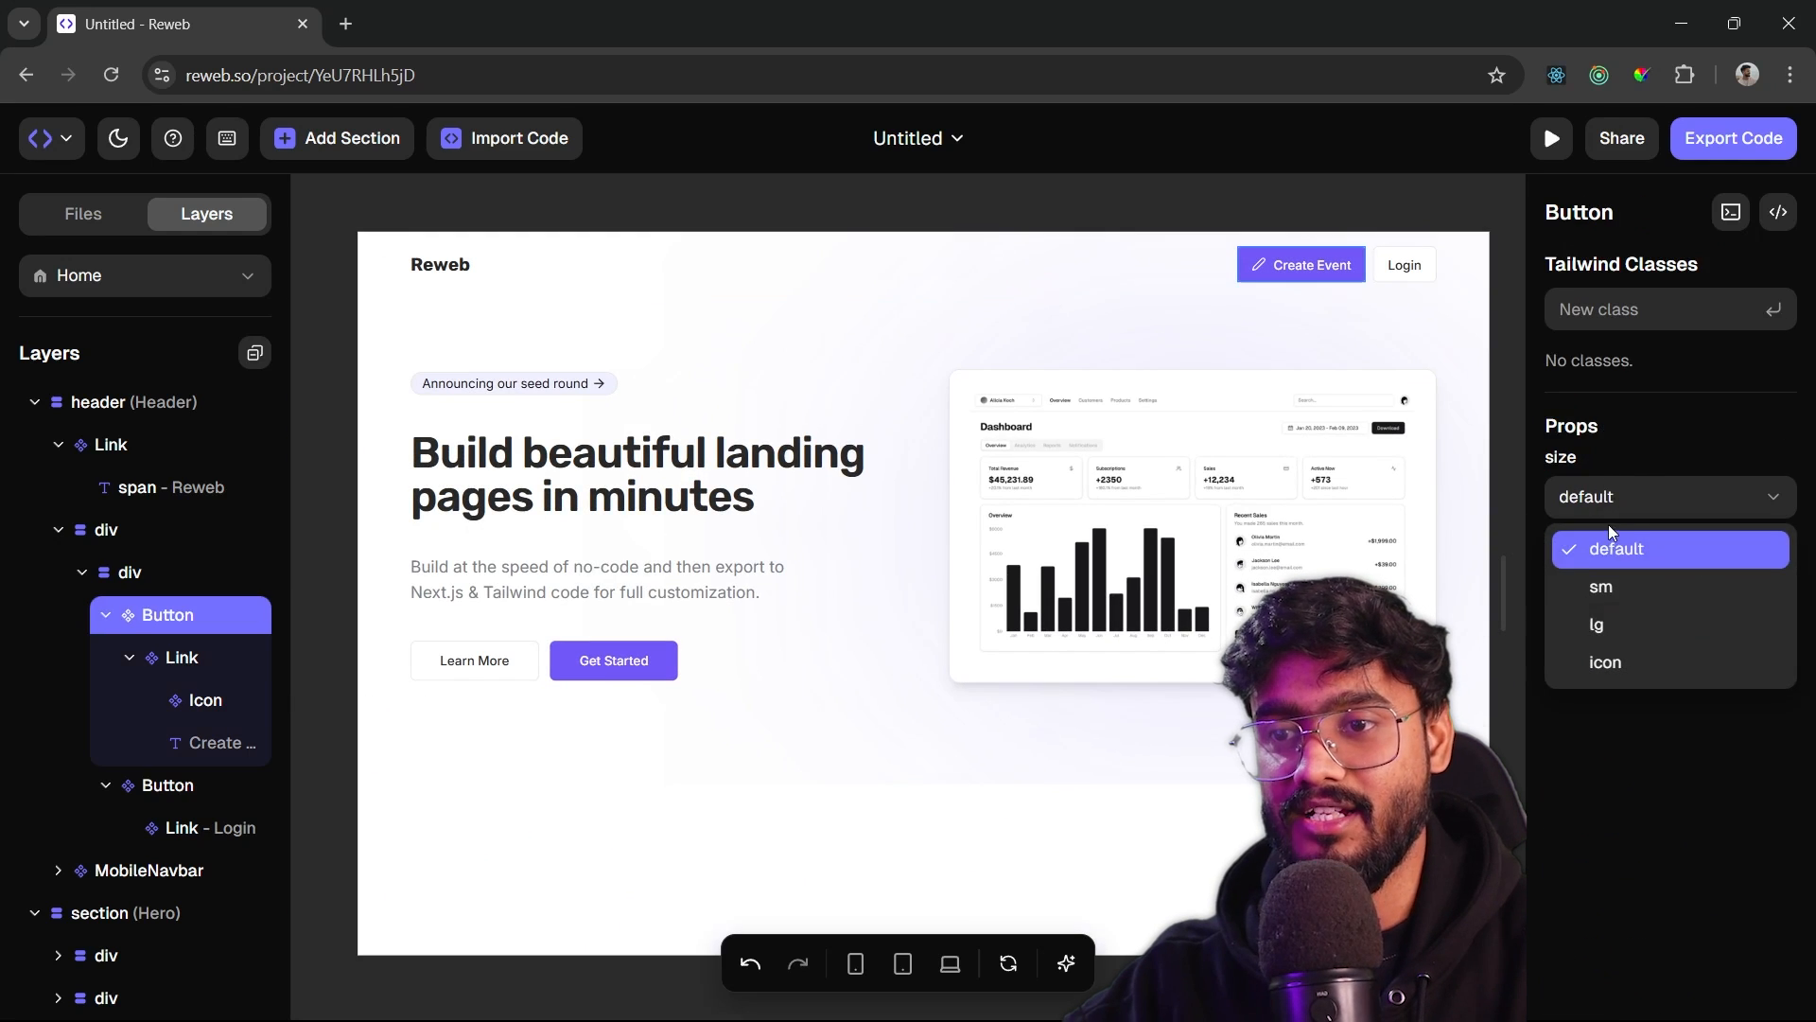
- Try a size of 15 on the Create Event button's pen icon and restore it to 16
{"action": "left_click", "coordinate": [200, 701]}
{"action": "left_click", "coordinate": [200, 701]}
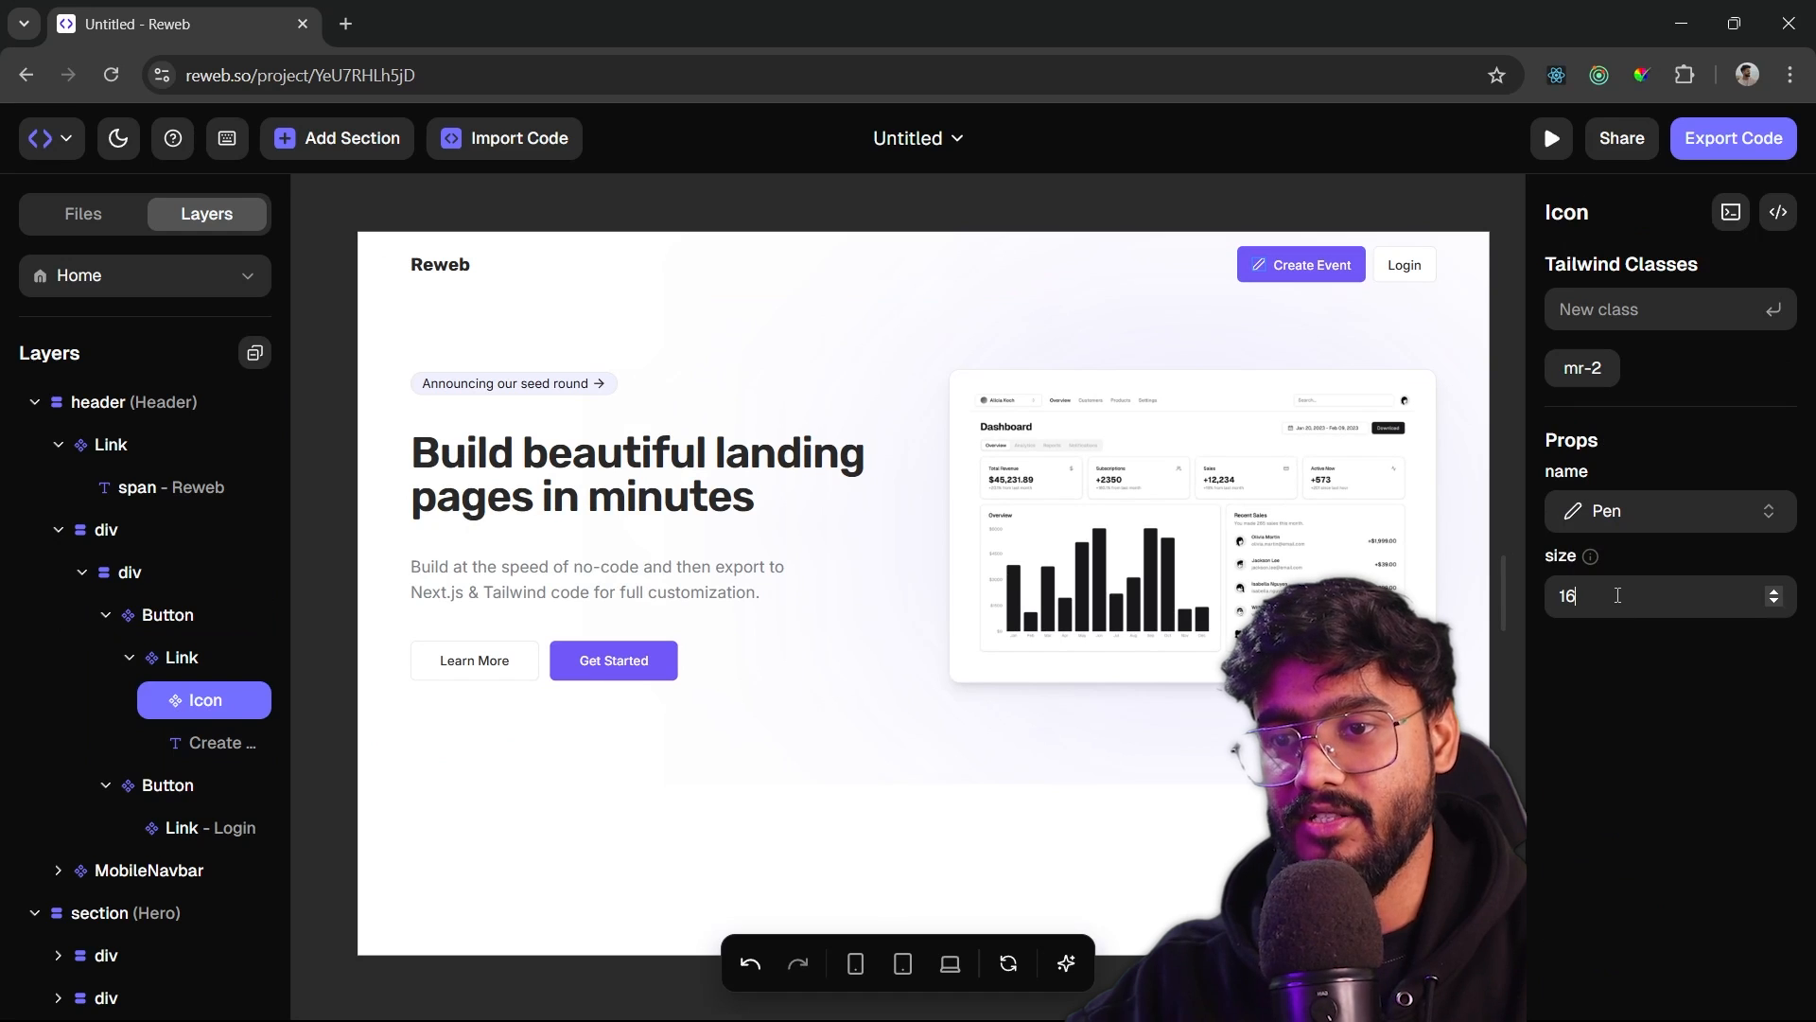
{"action": "key", "text": "BackSpace"}
{"action": "type", "text": "5"}
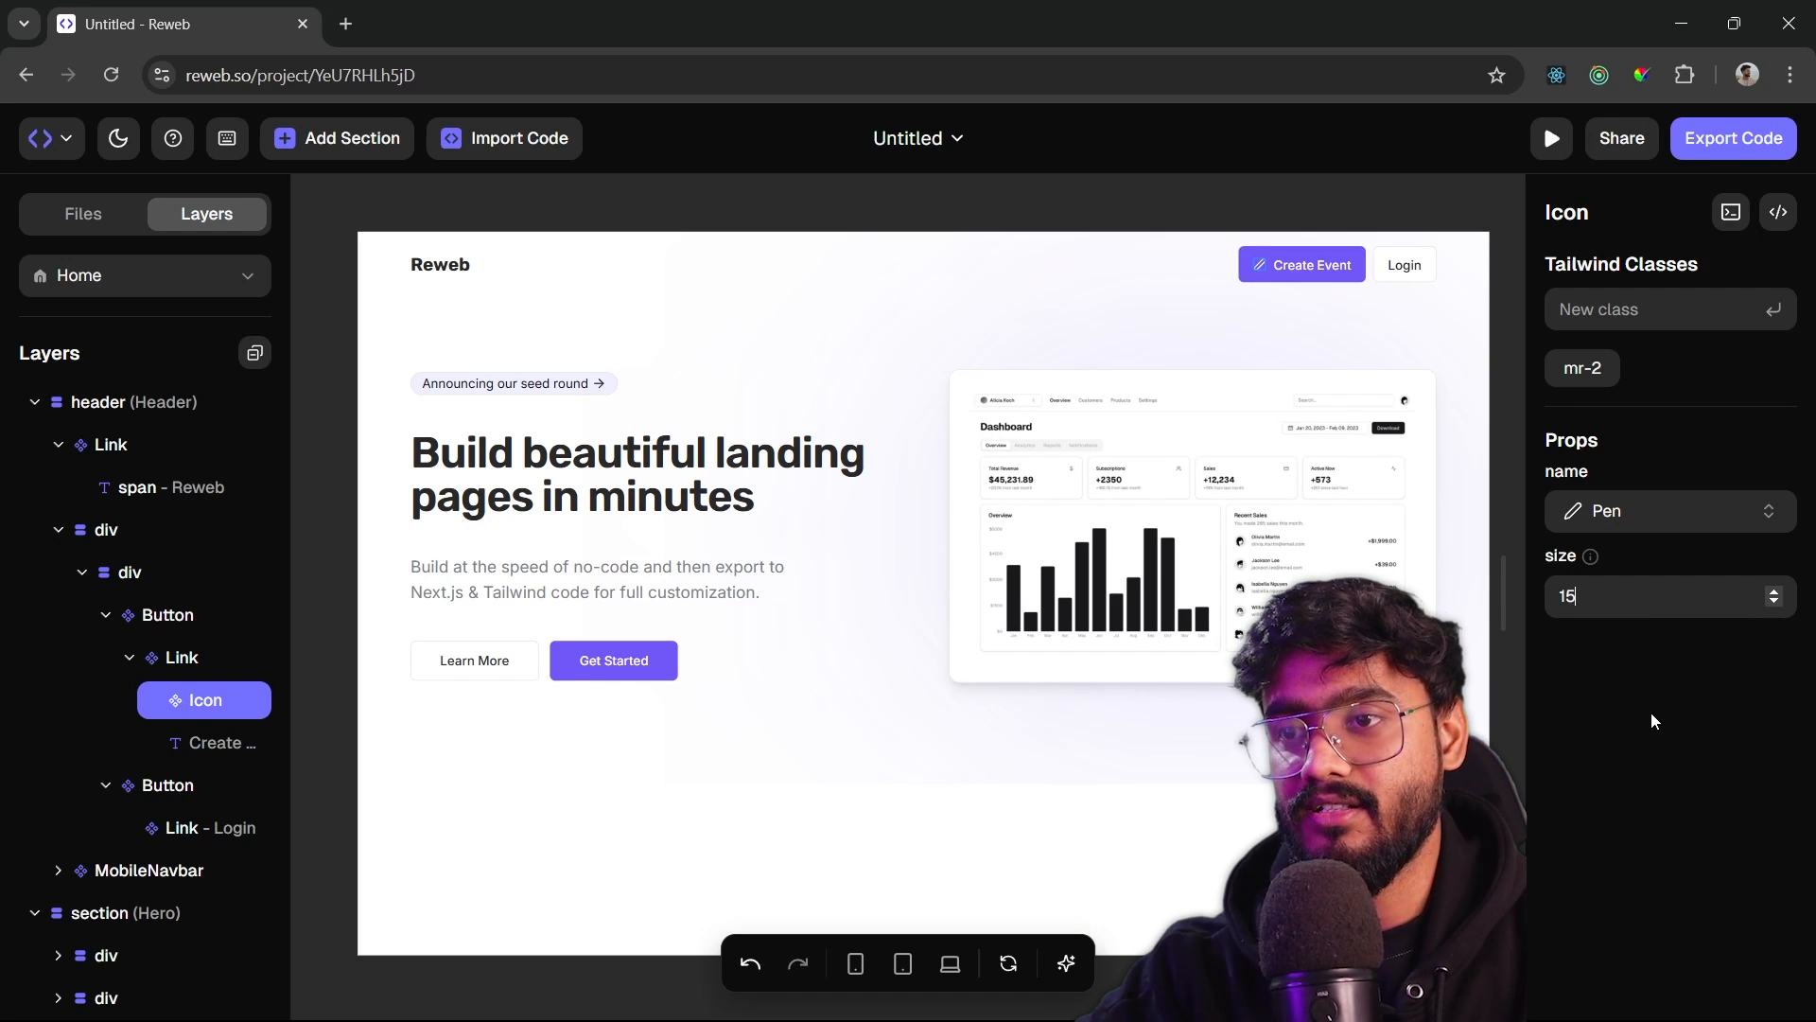
{"action": "key", "text": "BackSpace"}
{"action": "type", "text": "6"}
{"action": "left_click", "coordinate": [1386, 228]}
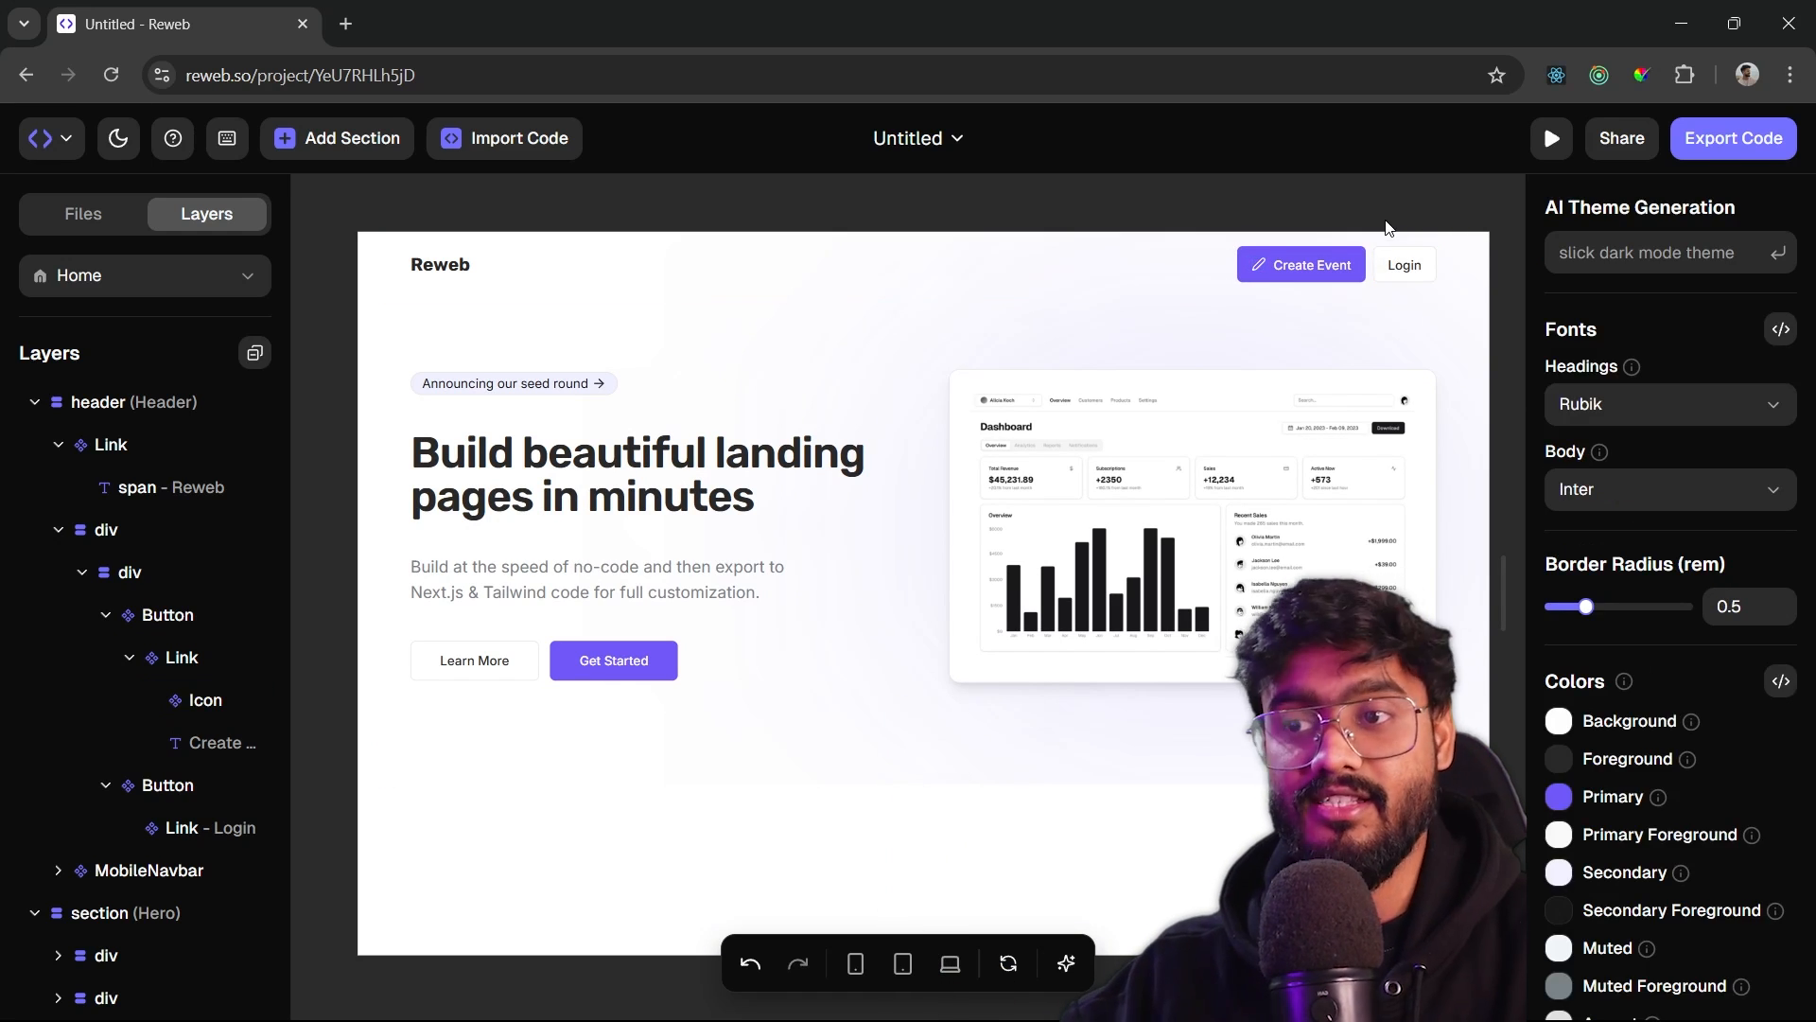
- Set the href of the link inside the header's Create Event button to new-event
{"action": "left_click", "coordinate": [1403, 265]}
{"action": "left_click", "coordinate": [1322, 267]}
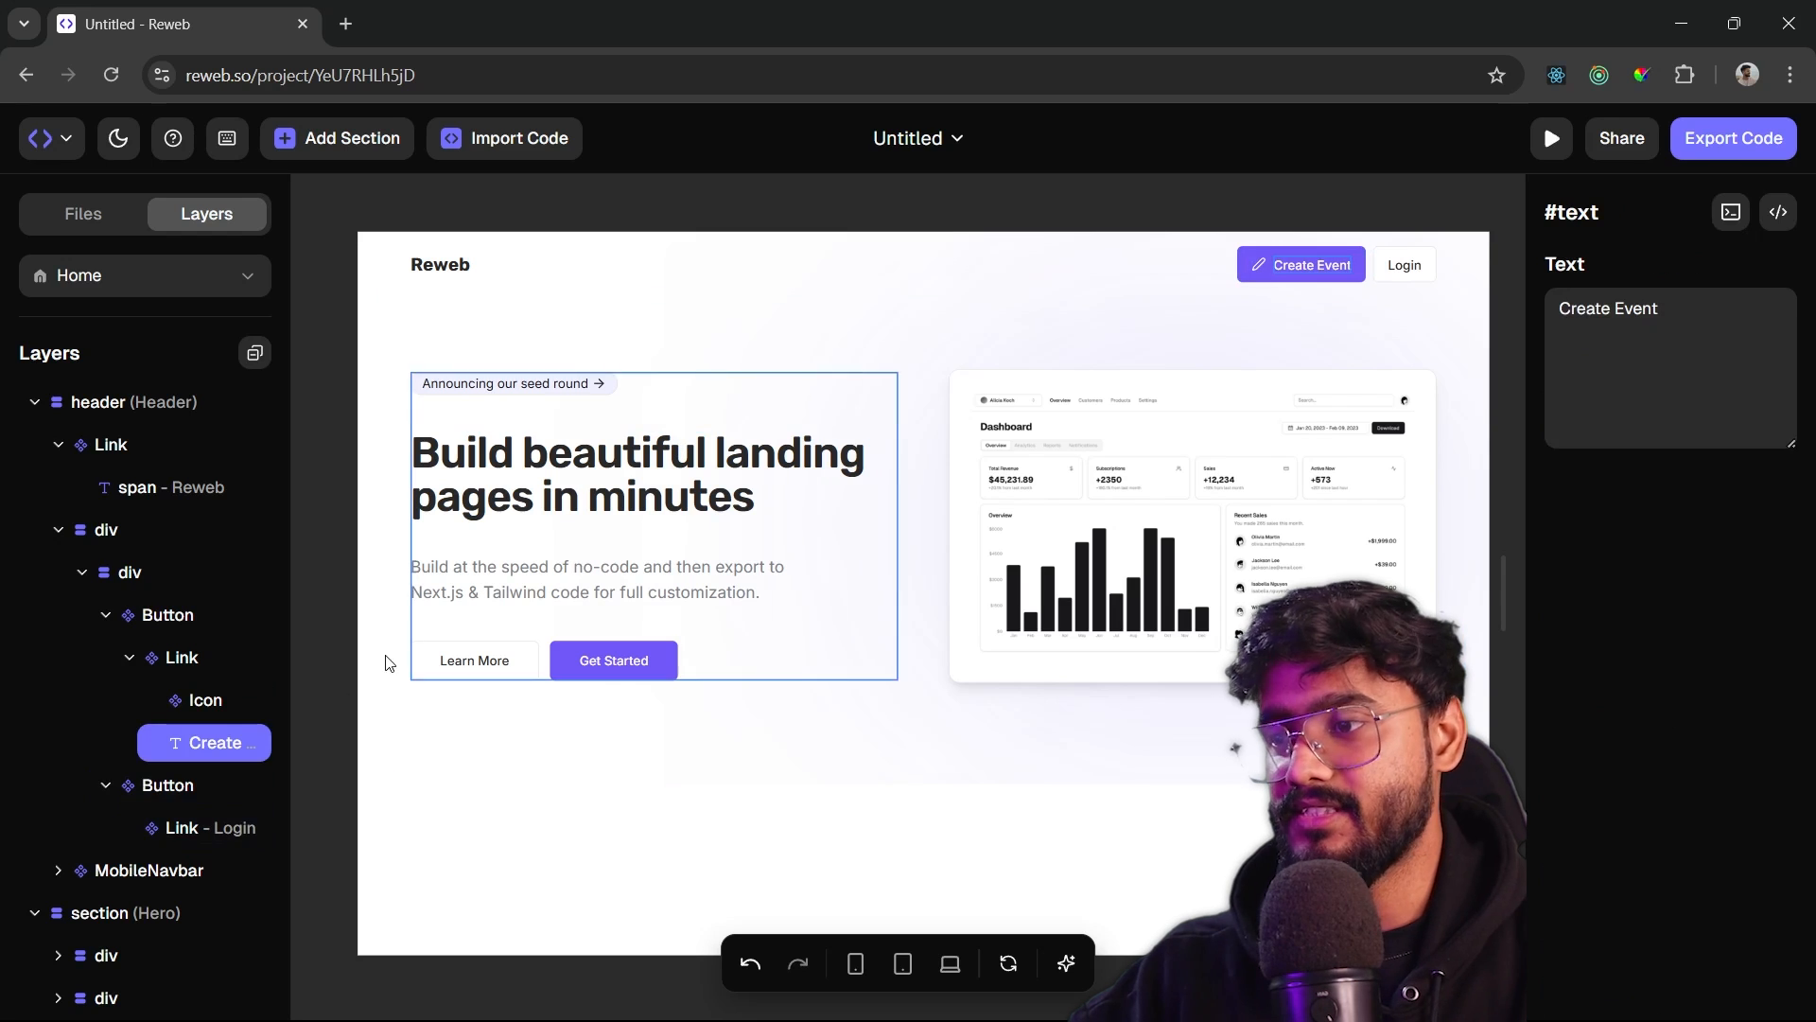
{"action": "left_click", "coordinate": [199, 659]}
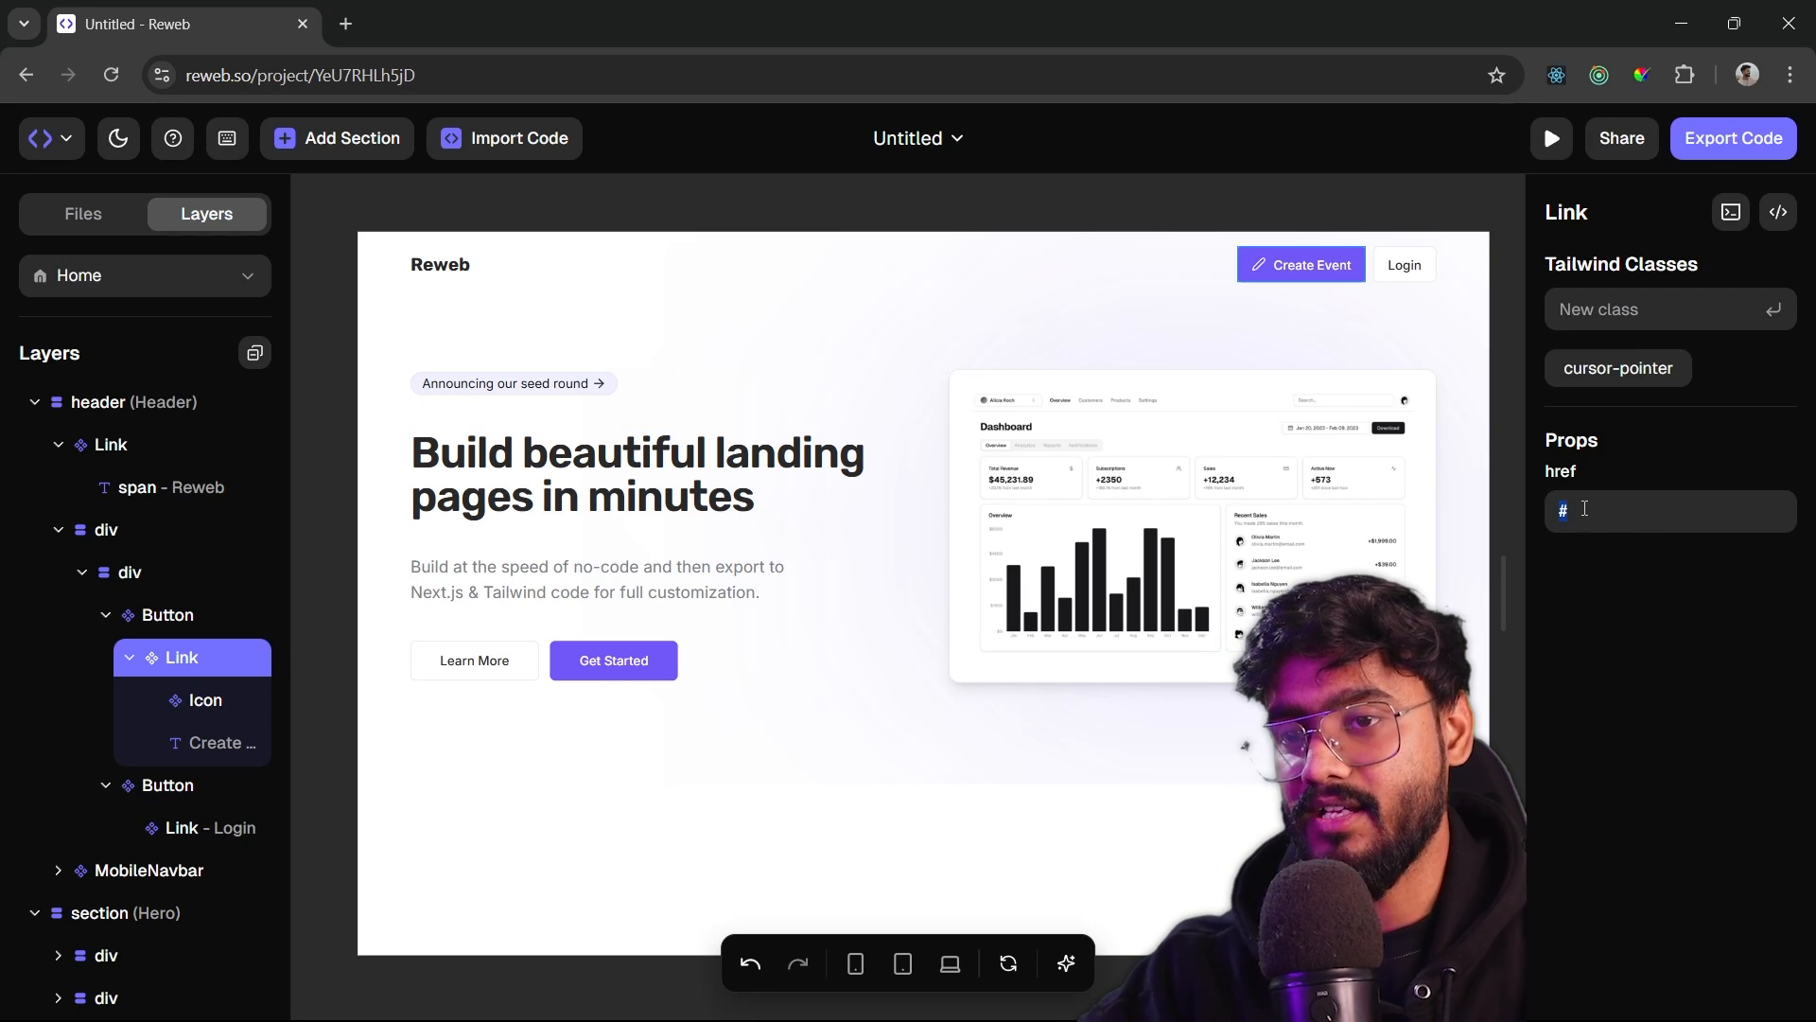
{"action": "left_click", "coordinate": [1628, 519]}
{"action": "type", "text": "new-eve"}
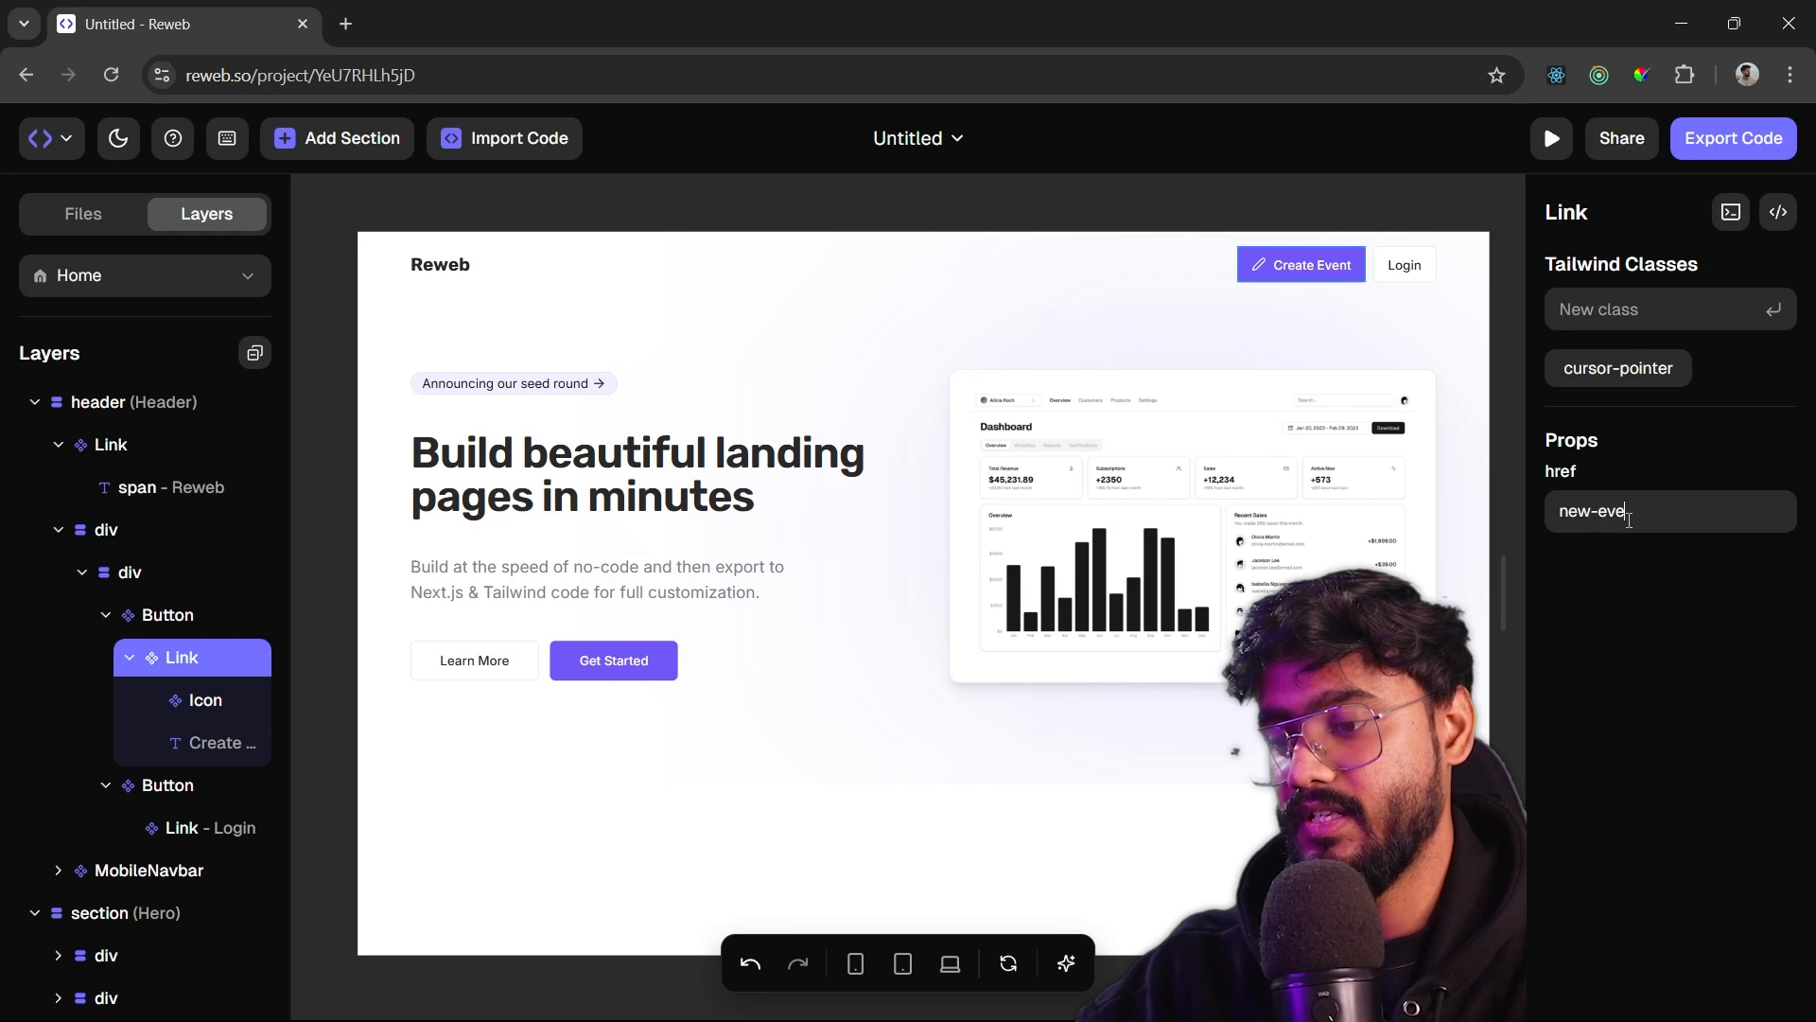
{"action": "type", "text": "nt"}
{"action": "left_click", "coordinate": [1497, 212]}
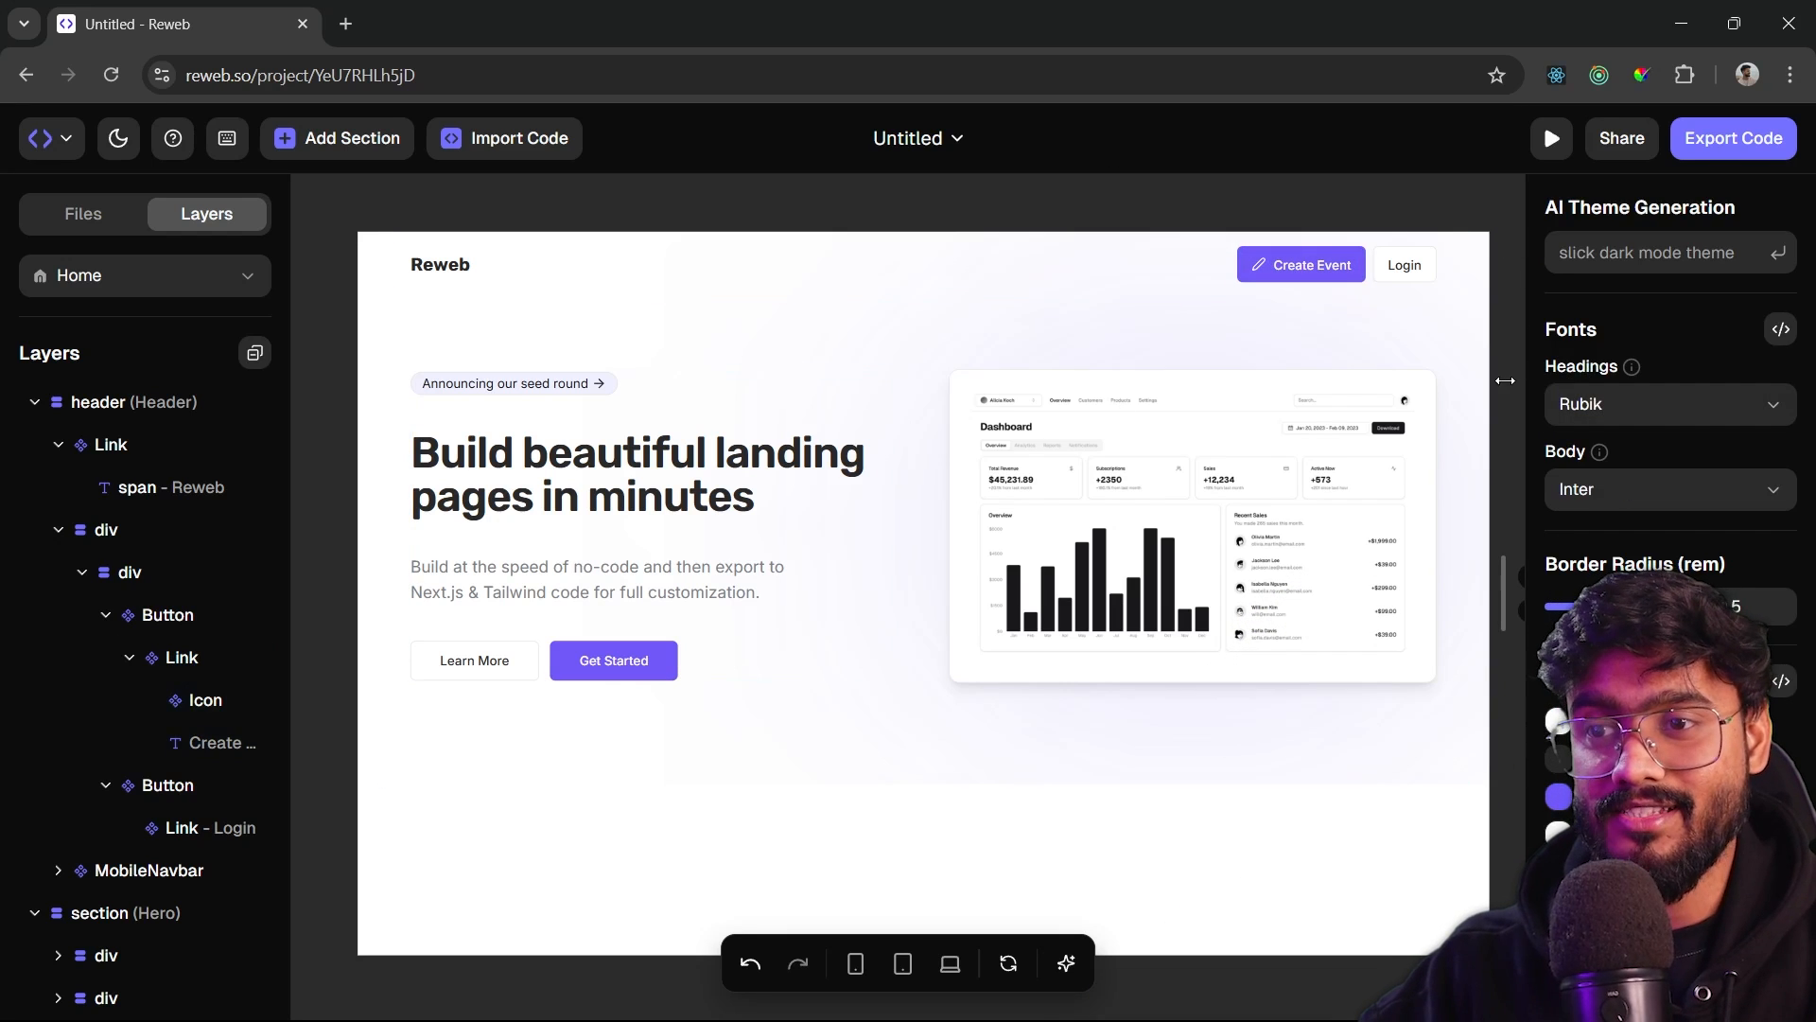
- Preview the landing page in a separate browser tab and return to the editor
{"action": "left_click_drag", "start_coordinate": [1501, 378], "coordinate": [1484, 381]}
{"action": "left_click", "coordinate": [1551, 140]}
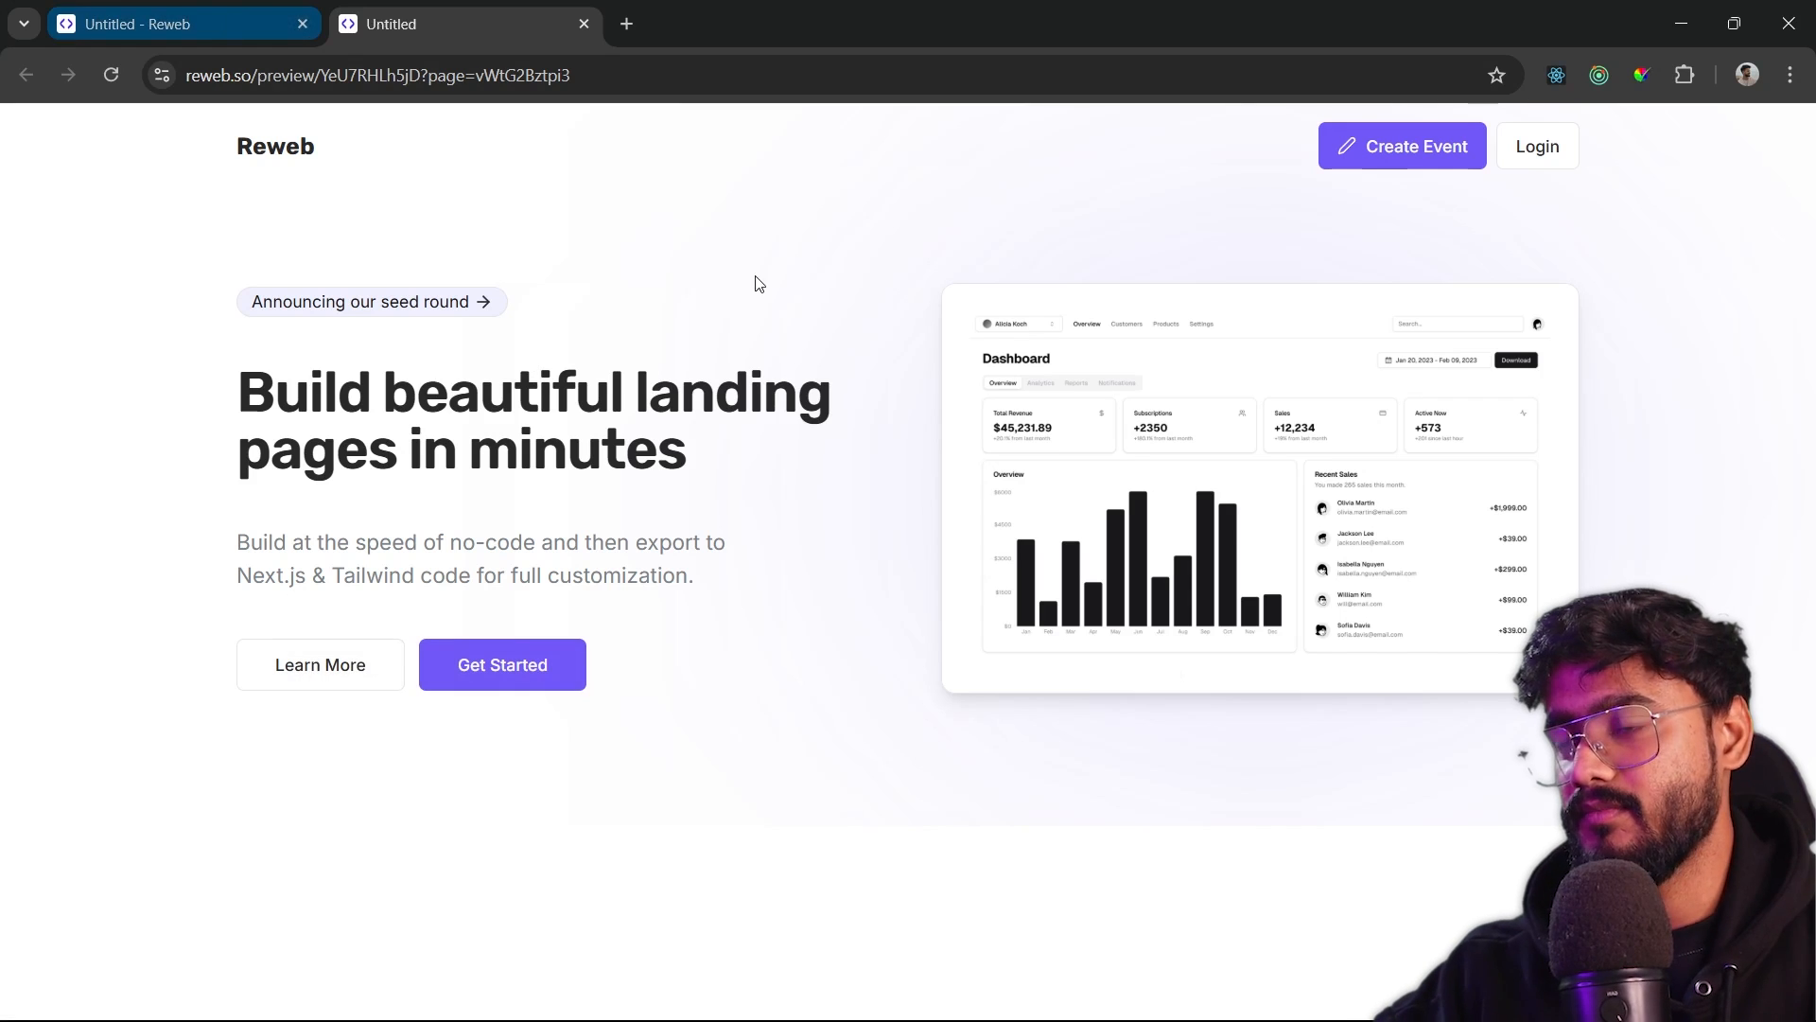
{"action": "left_click", "coordinate": [156, 11]}
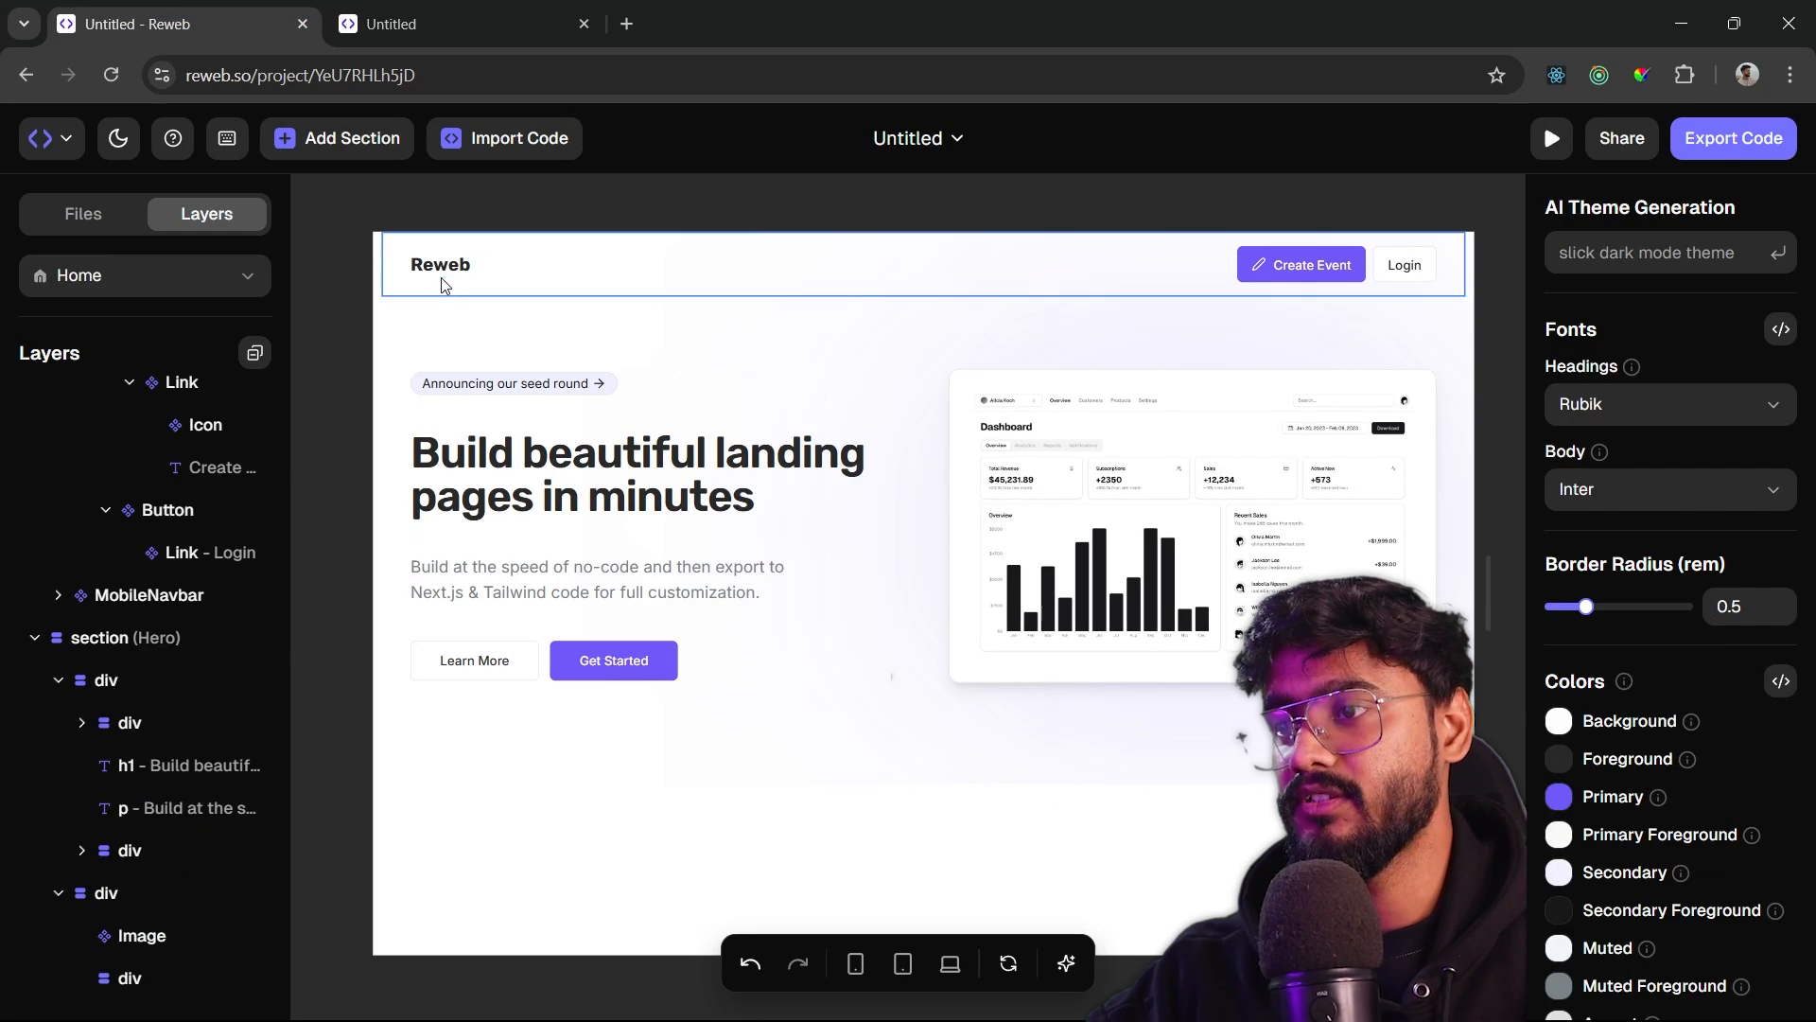
- Delete the Reweb text span from the home link in the header
{"action": "left_click", "coordinate": [440, 269]}
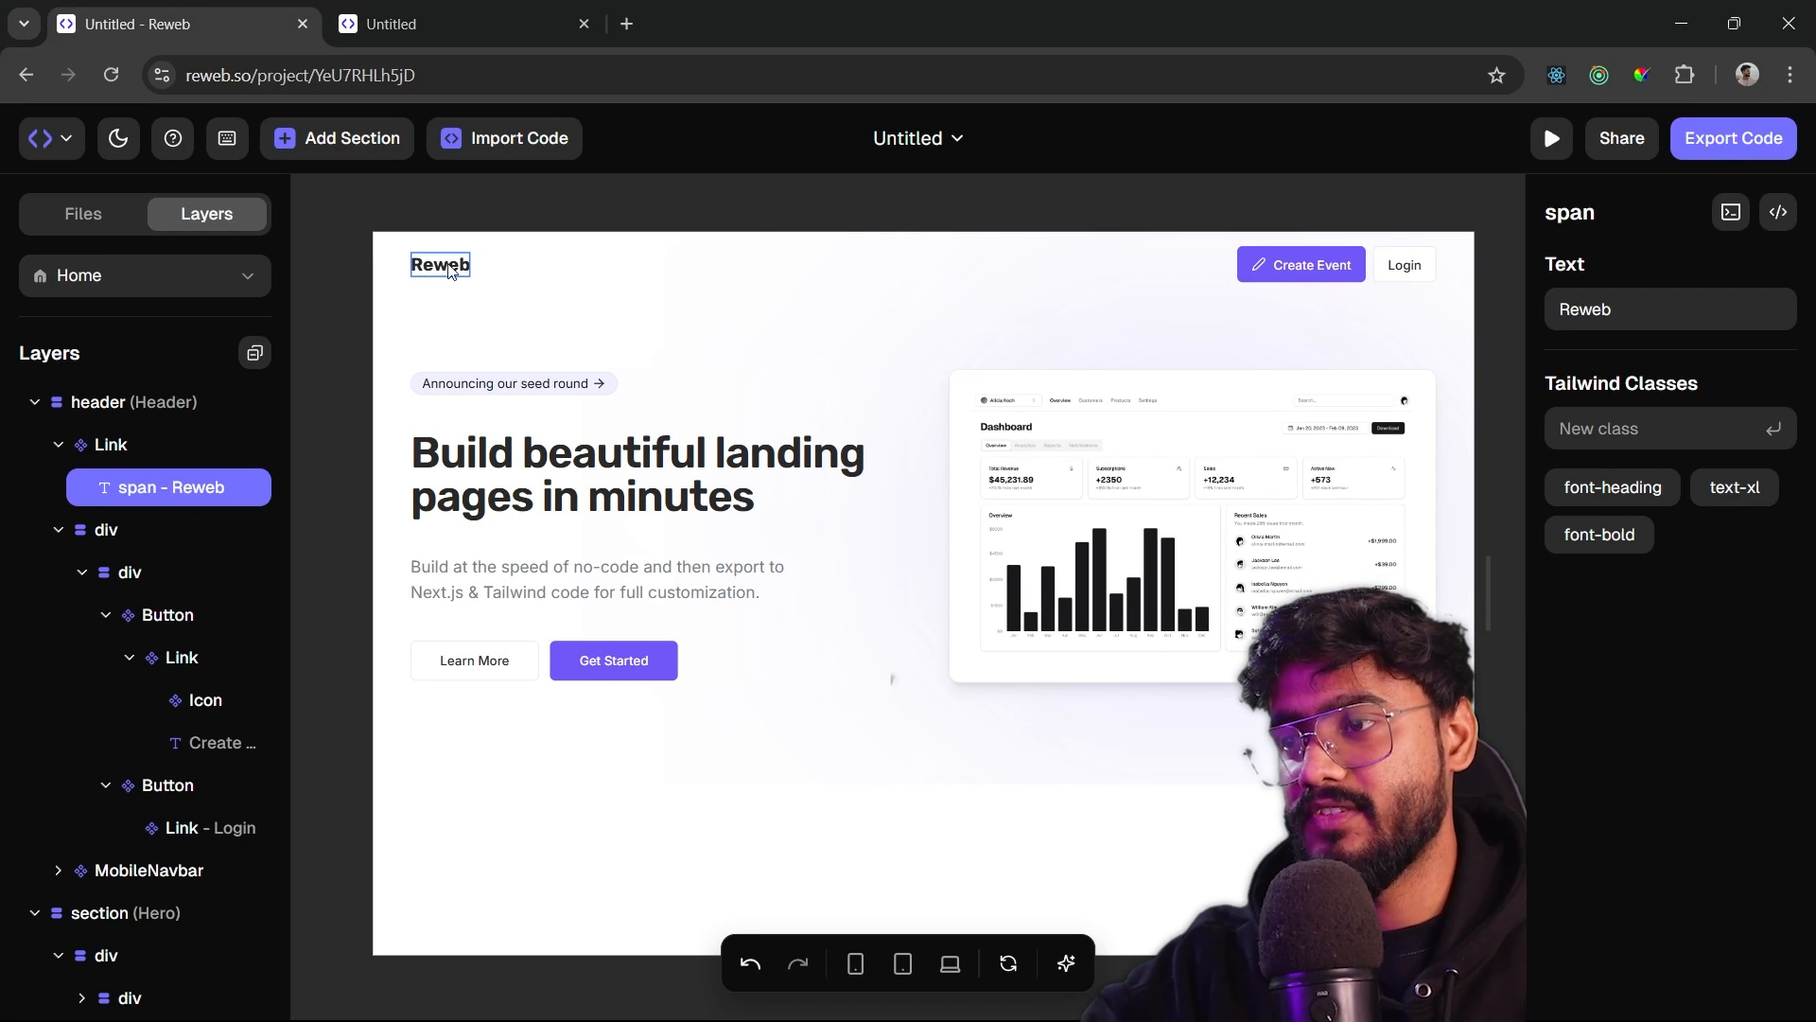
{"action": "left_click", "coordinate": [447, 201]}
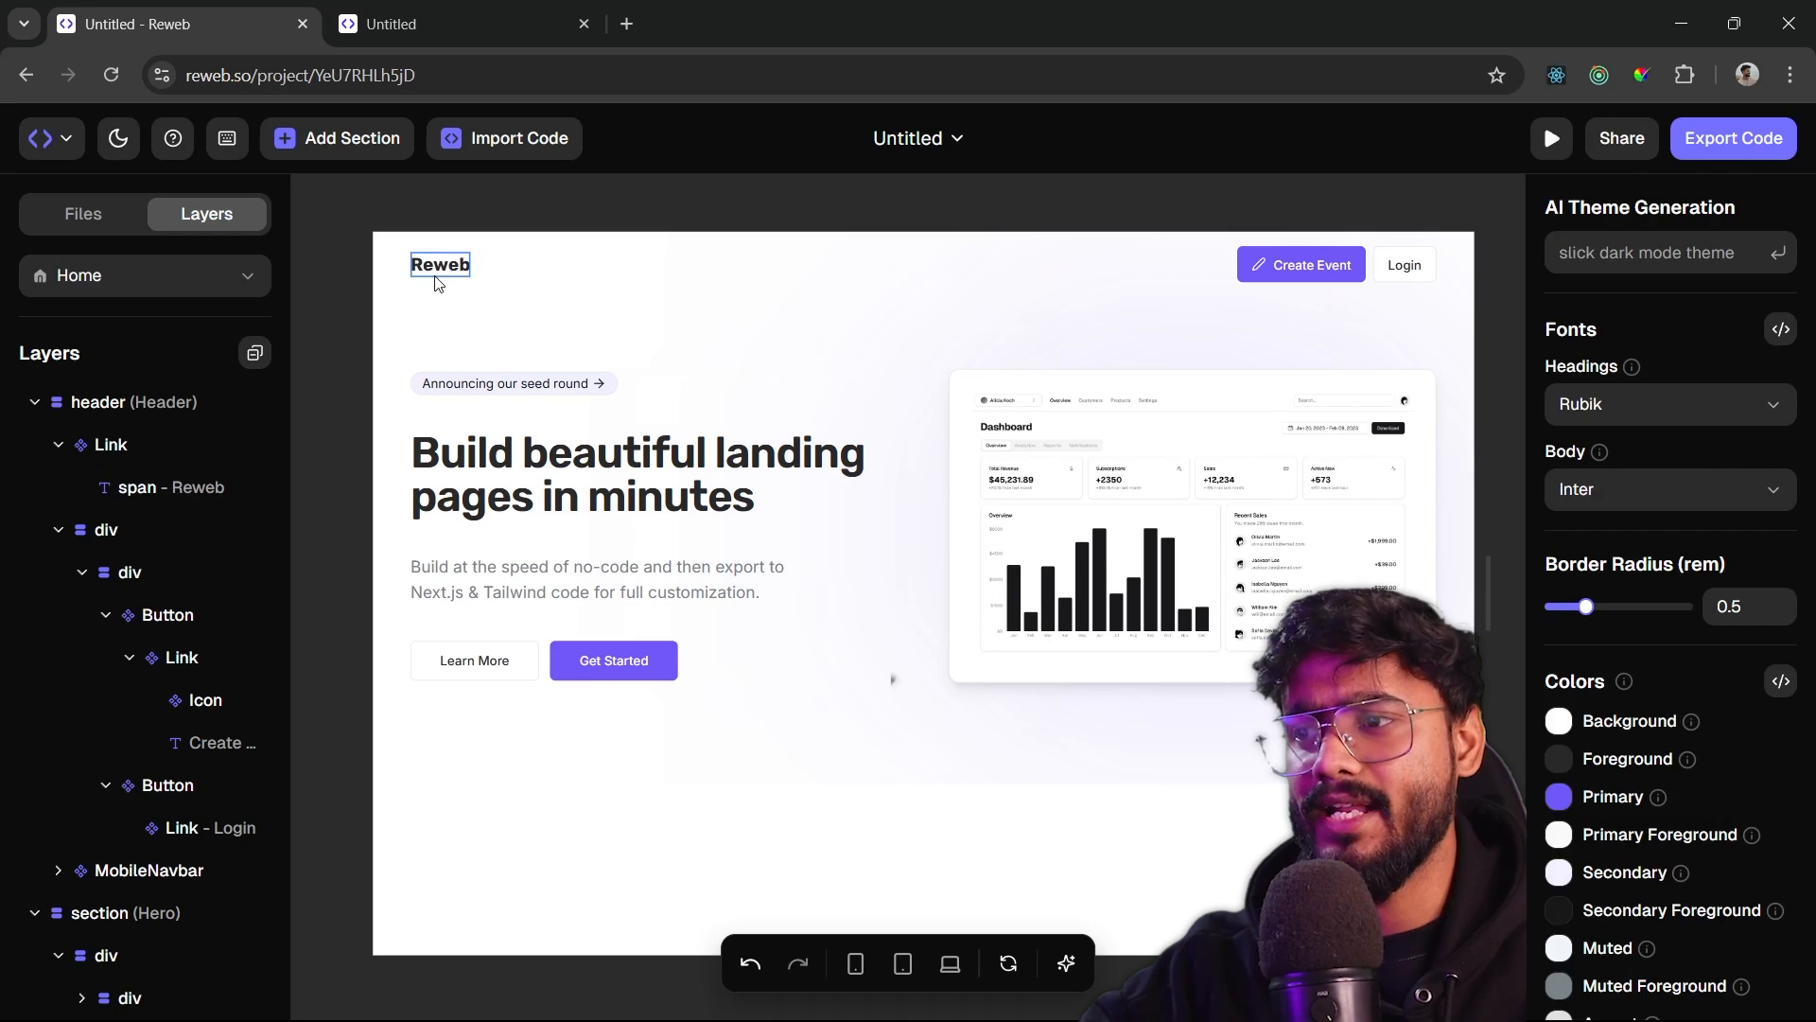
{"action": "left_click", "coordinate": [409, 284]}
{"action": "left_click", "coordinate": [123, 449]}
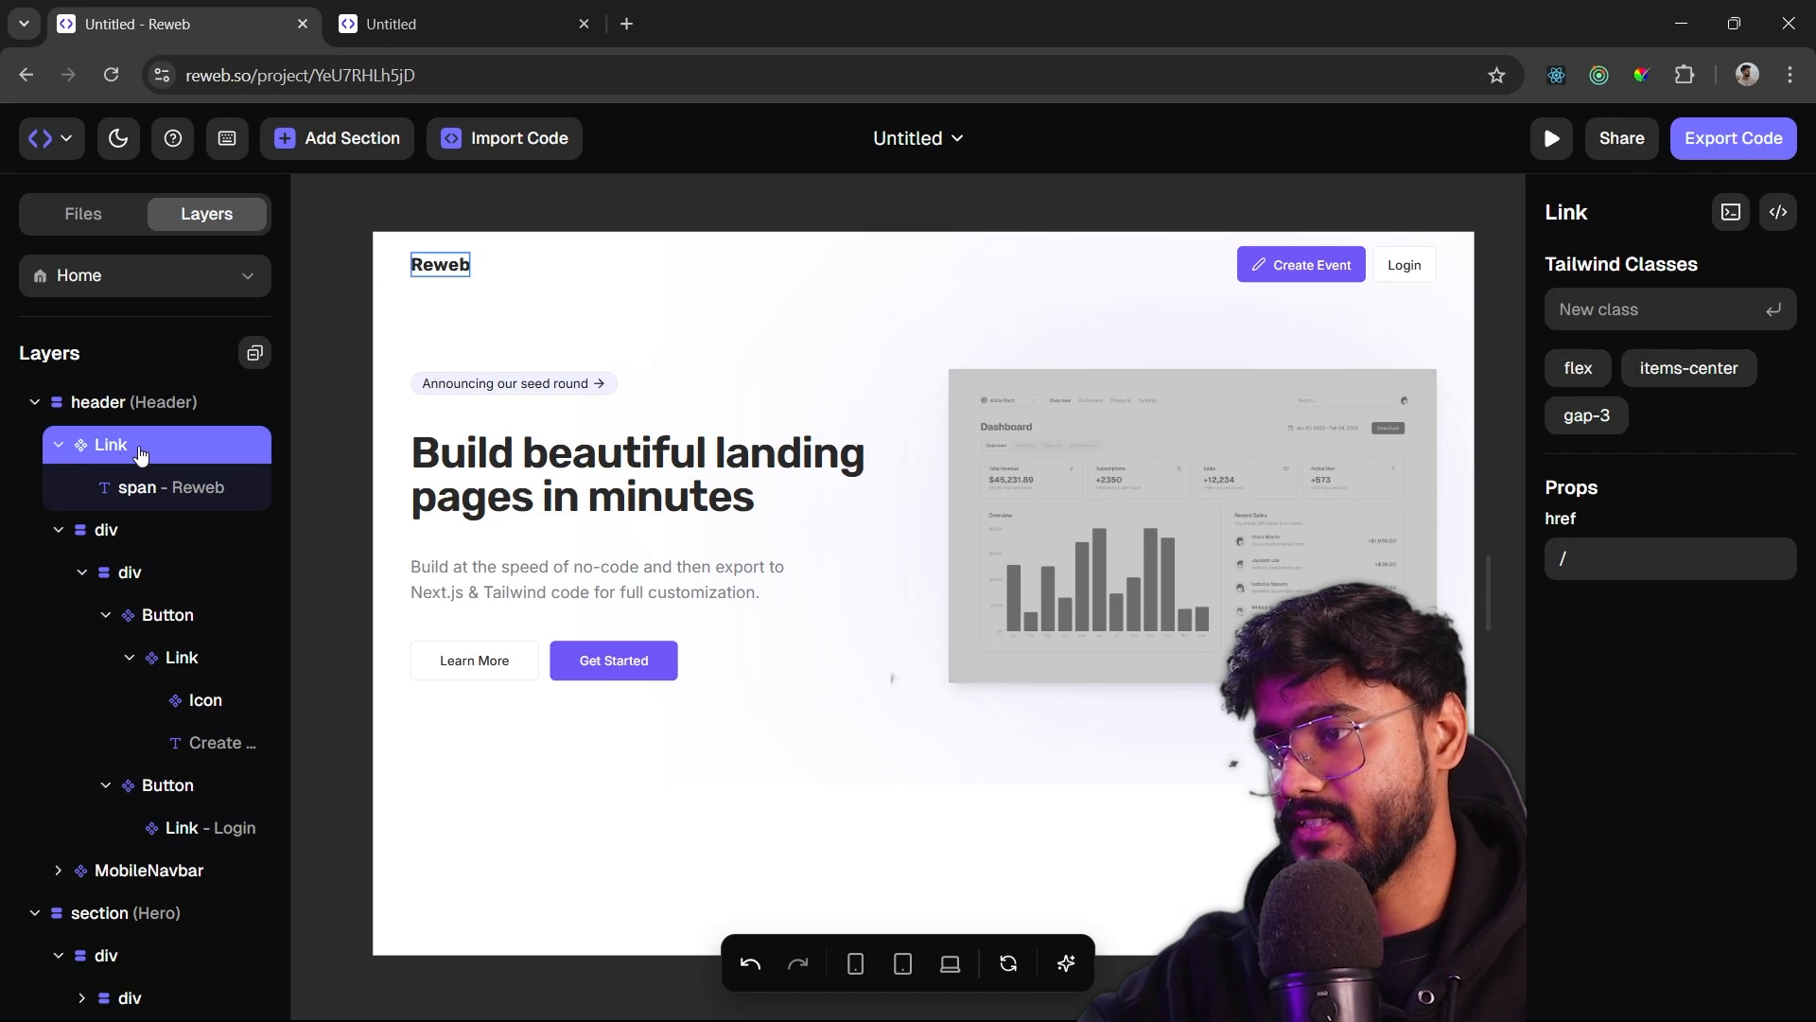
{"action": "left_click", "coordinate": [162, 488]}
{"action": "right_click", "coordinate": [165, 486]}
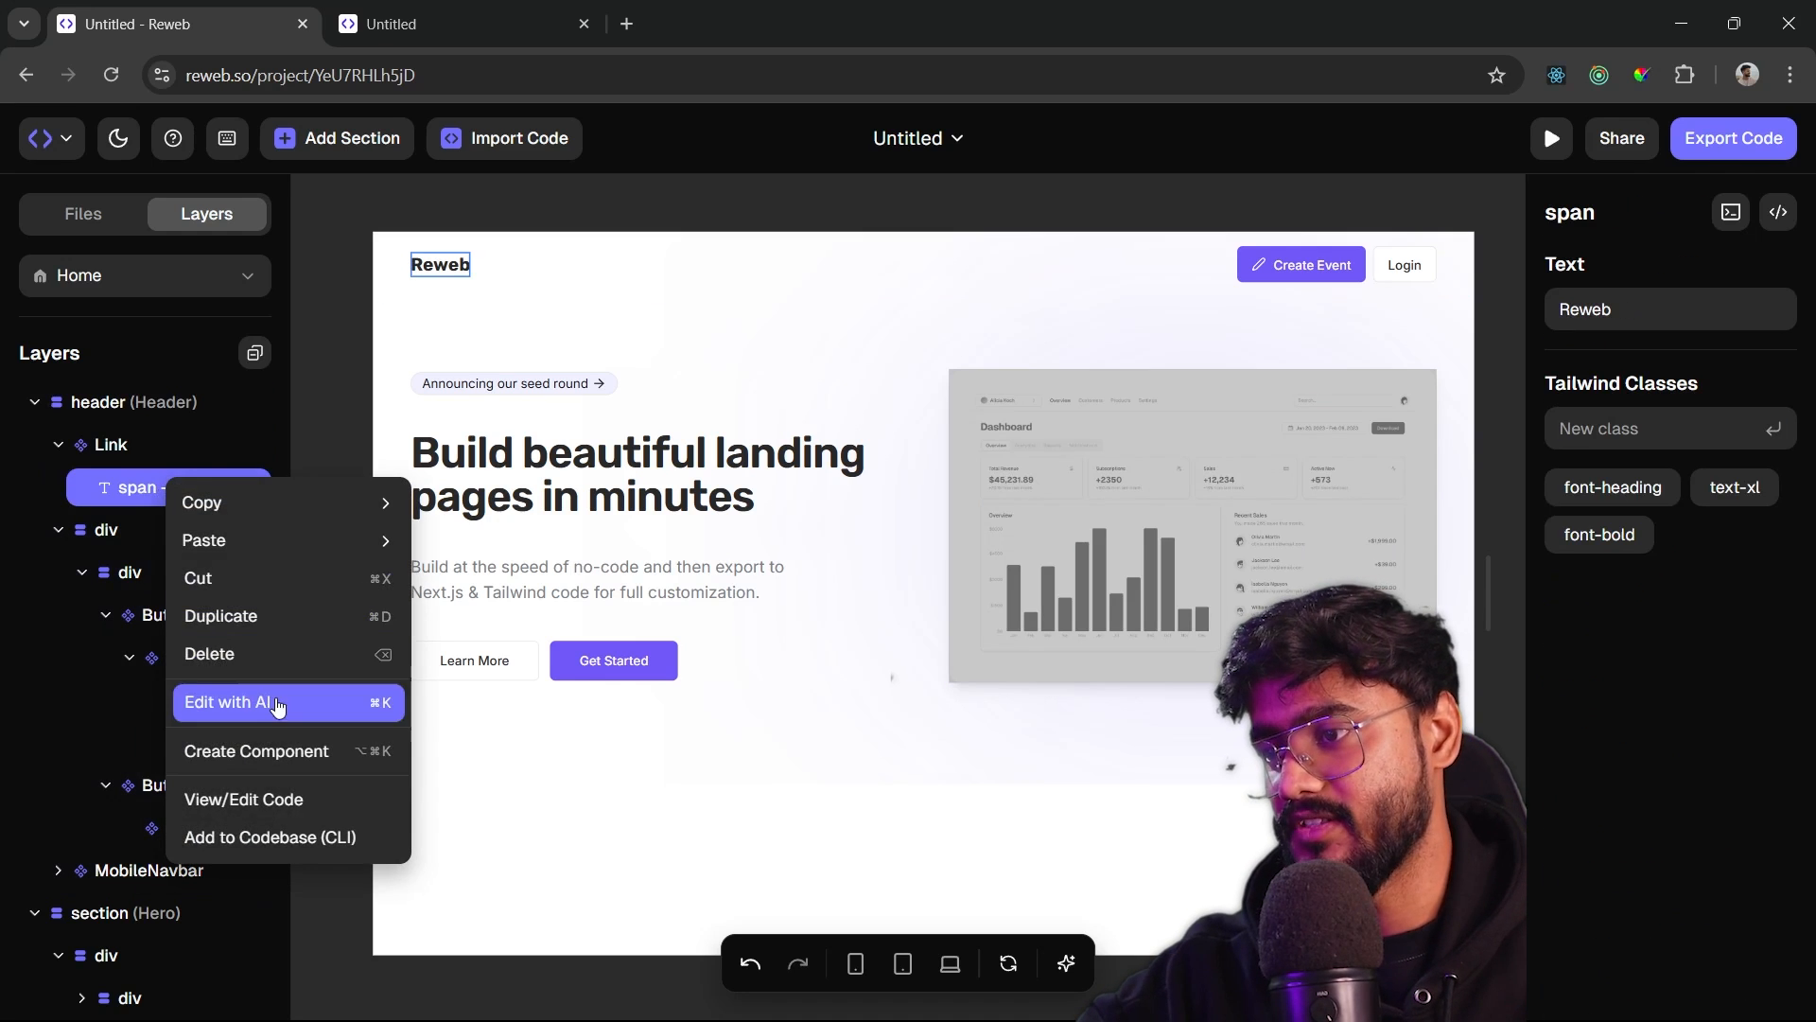
{"action": "left_click", "coordinate": [236, 649]}
- Find the Image component by searching "img", insert it in the header, and move it inside the home link
{"action": "left_click", "coordinate": [170, 468]}
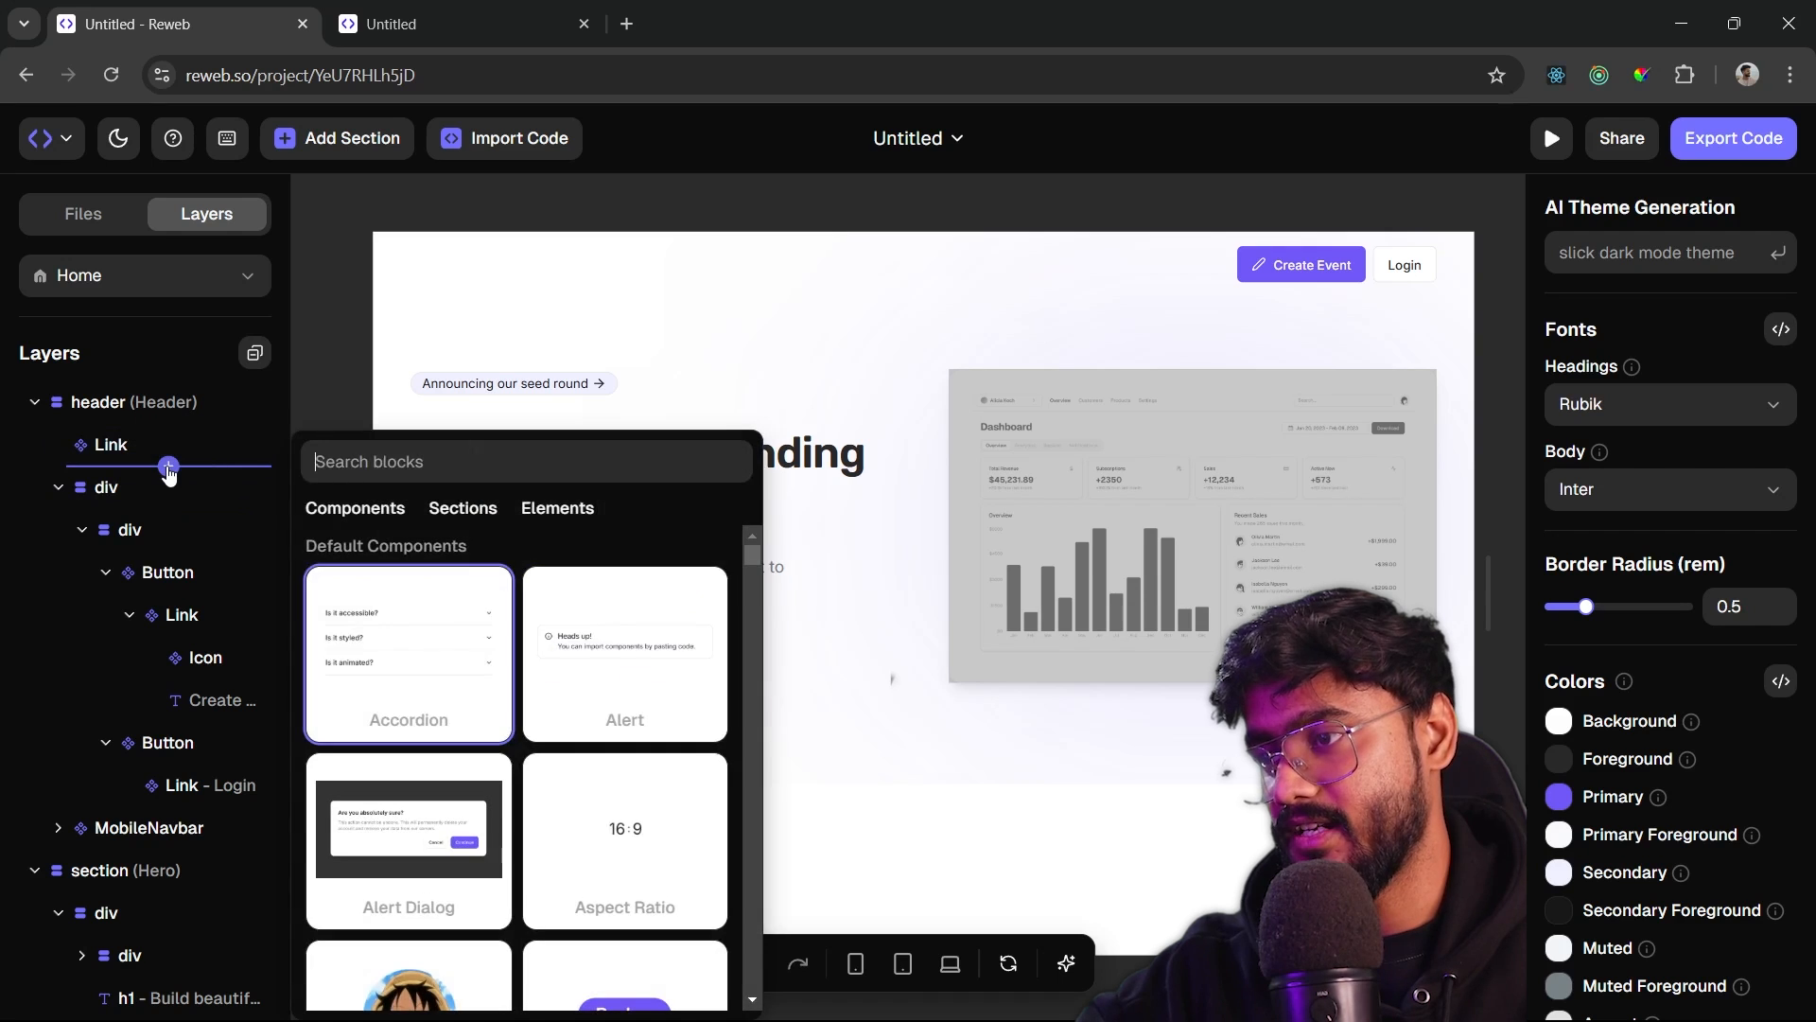
{"action": "type", "text": "img"}
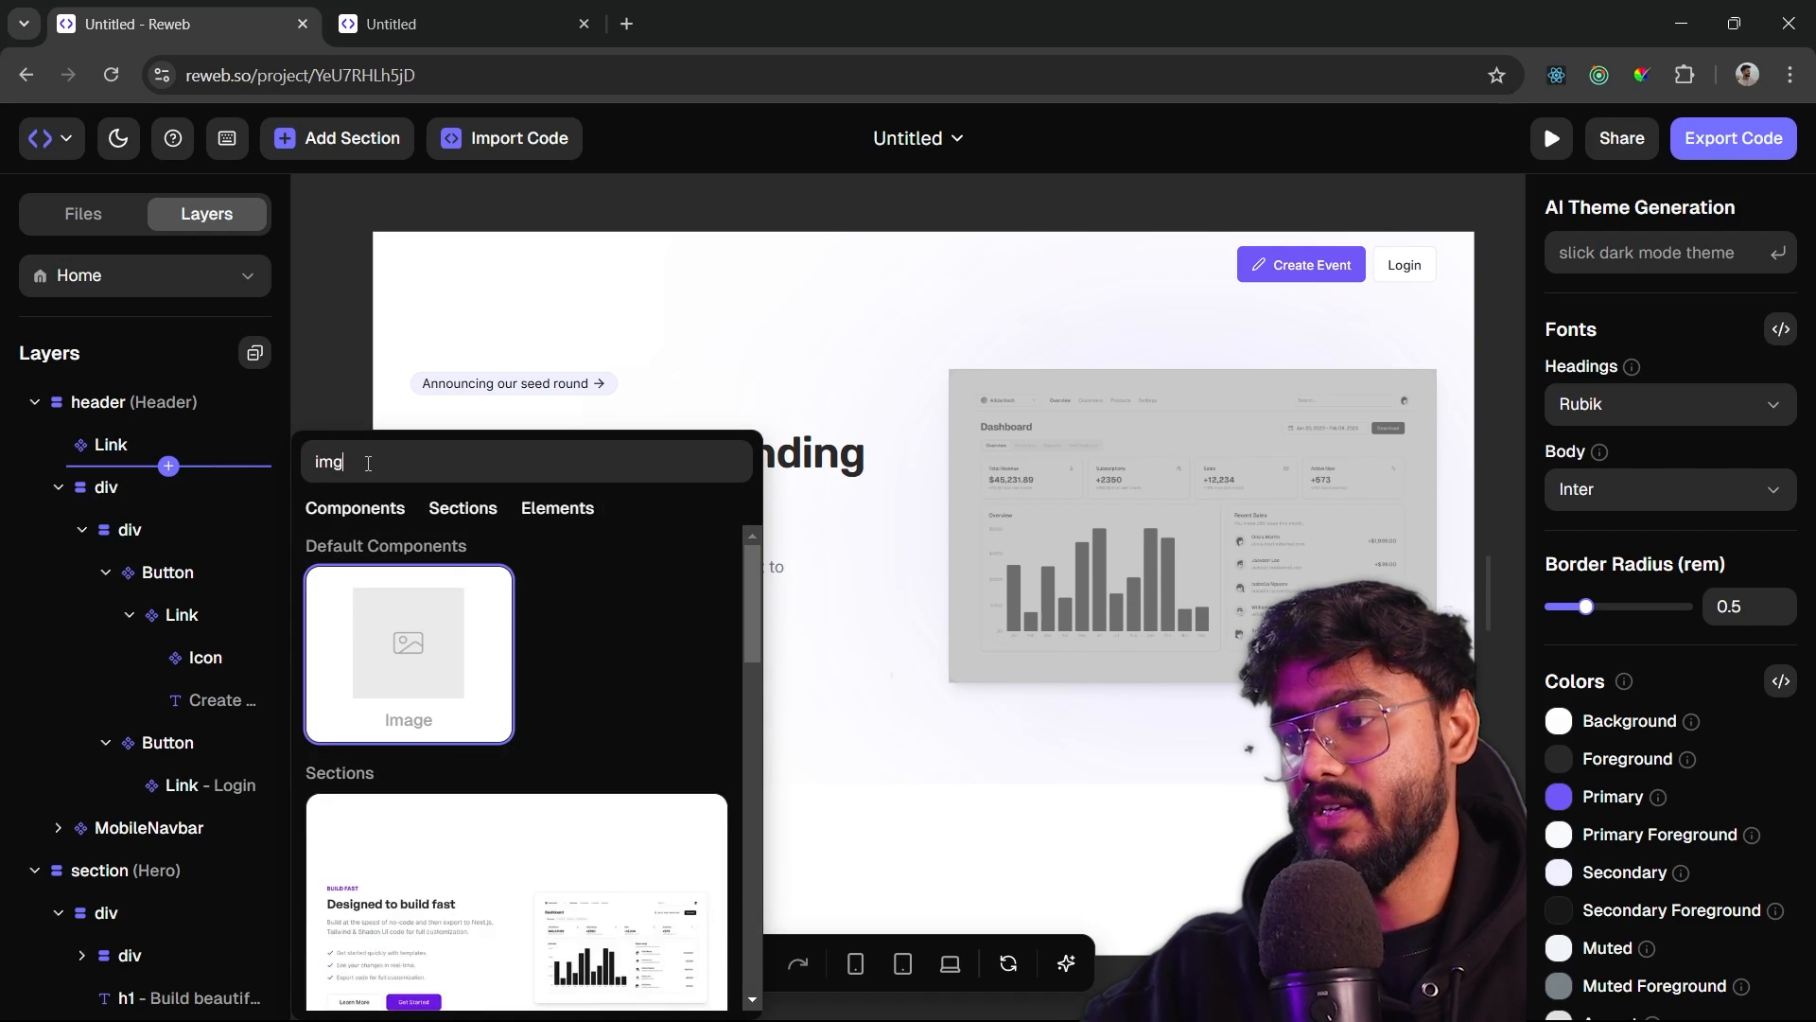
{"action": "left_click", "coordinate": [408, 653]}
{"action": "left_click_drag", "start_coordinate": [138, 501], "coordinate": [169, 446]}
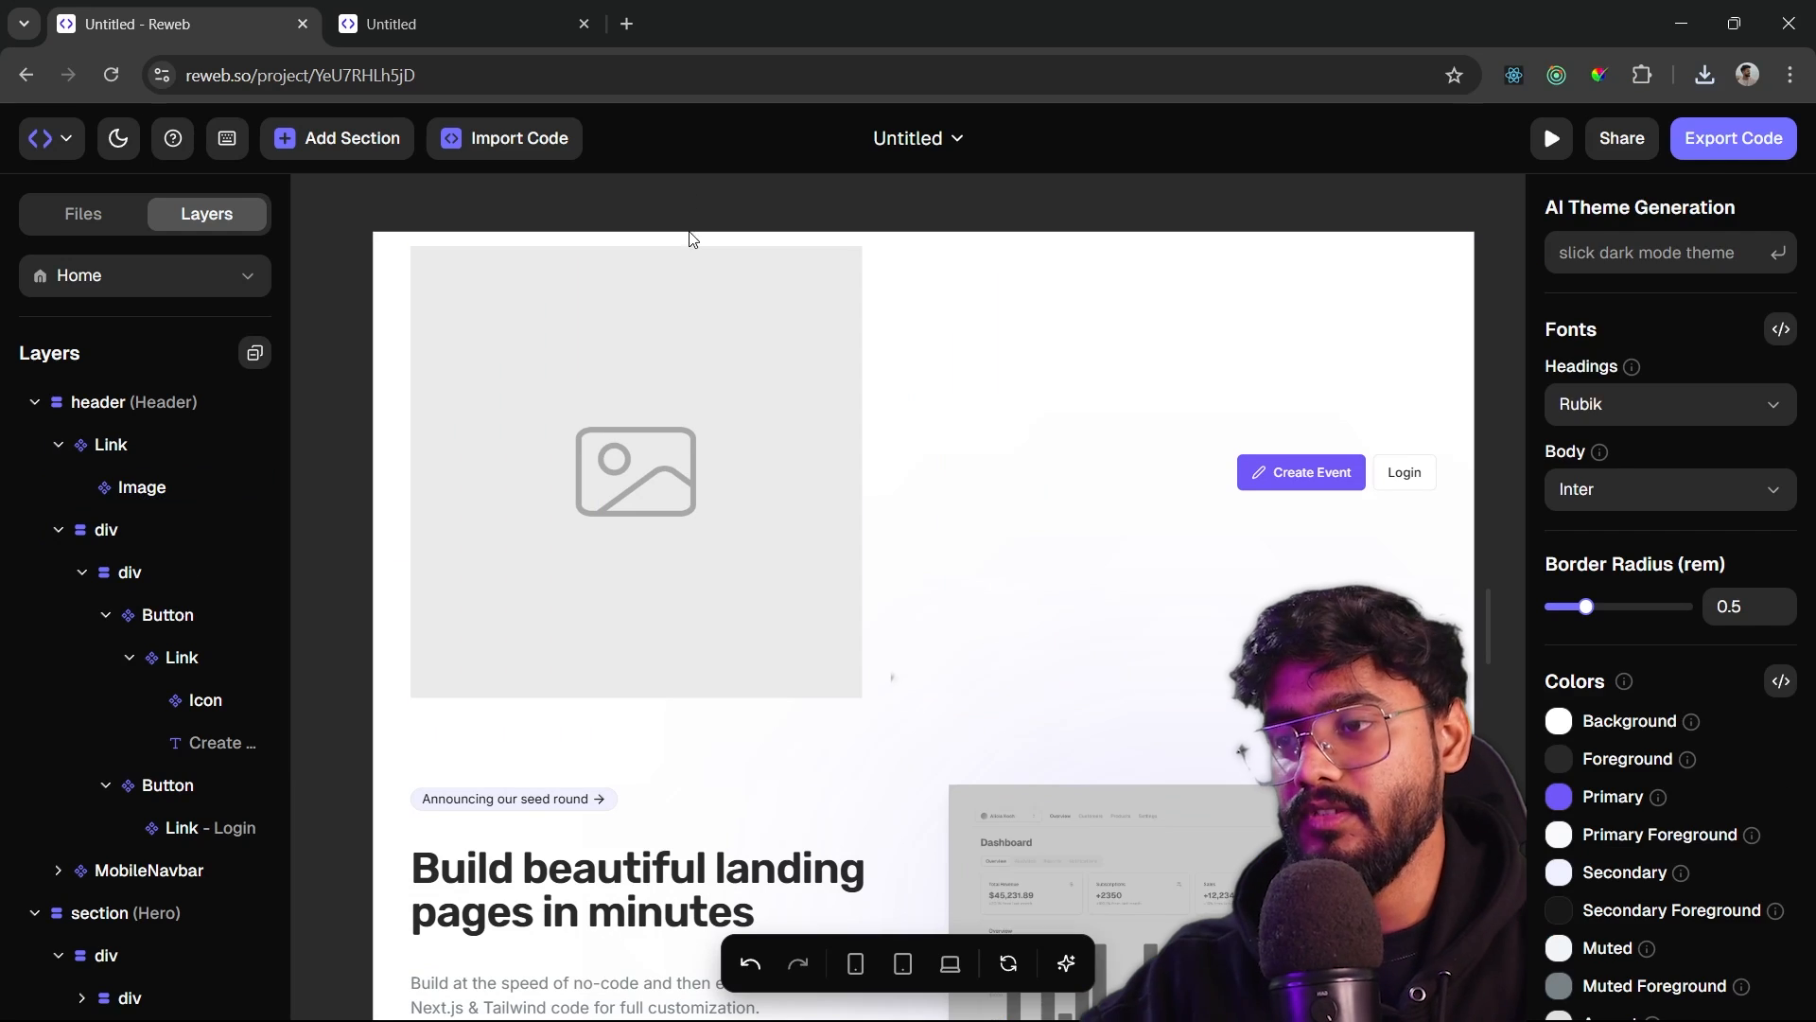
- Upload the Schedulrr logo as the source of the header's placeholder image
{"action": "left_click", "coordinate": [647, 394]}
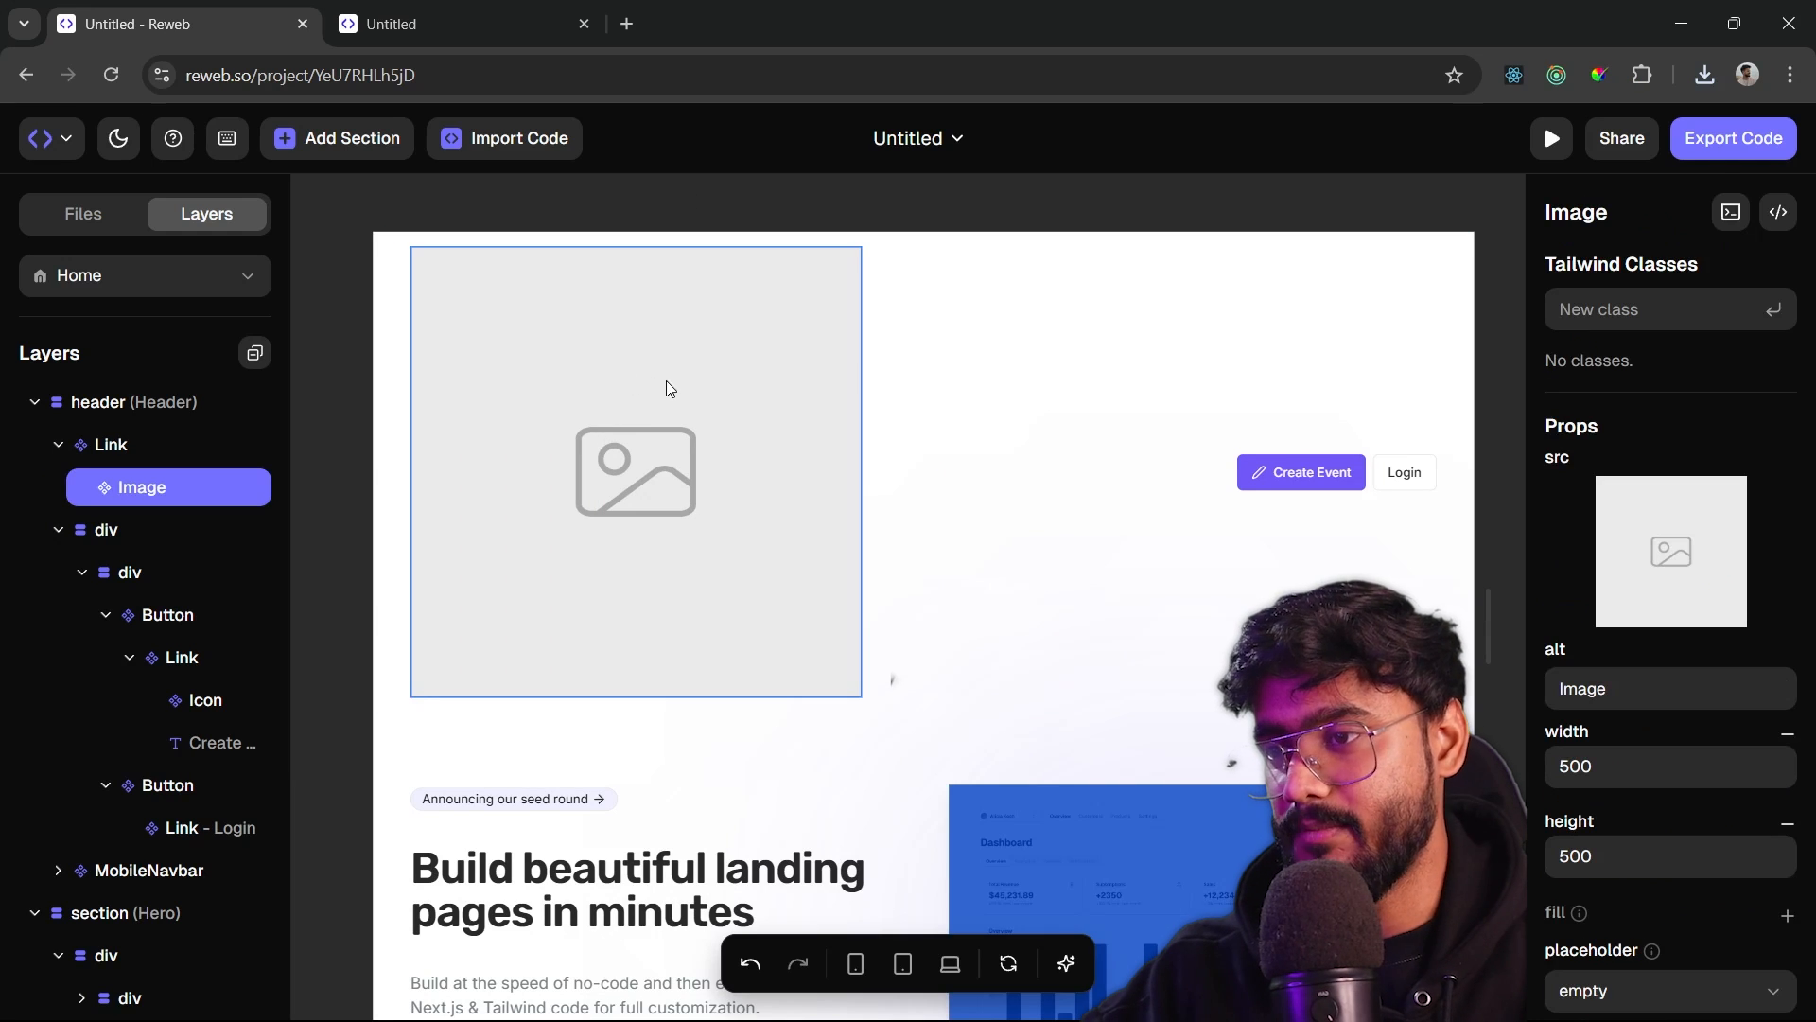
{"action": "left_click", "coordinate": [1647, 554]}
{"action": "double_click", "coordinate": [313, 218]}
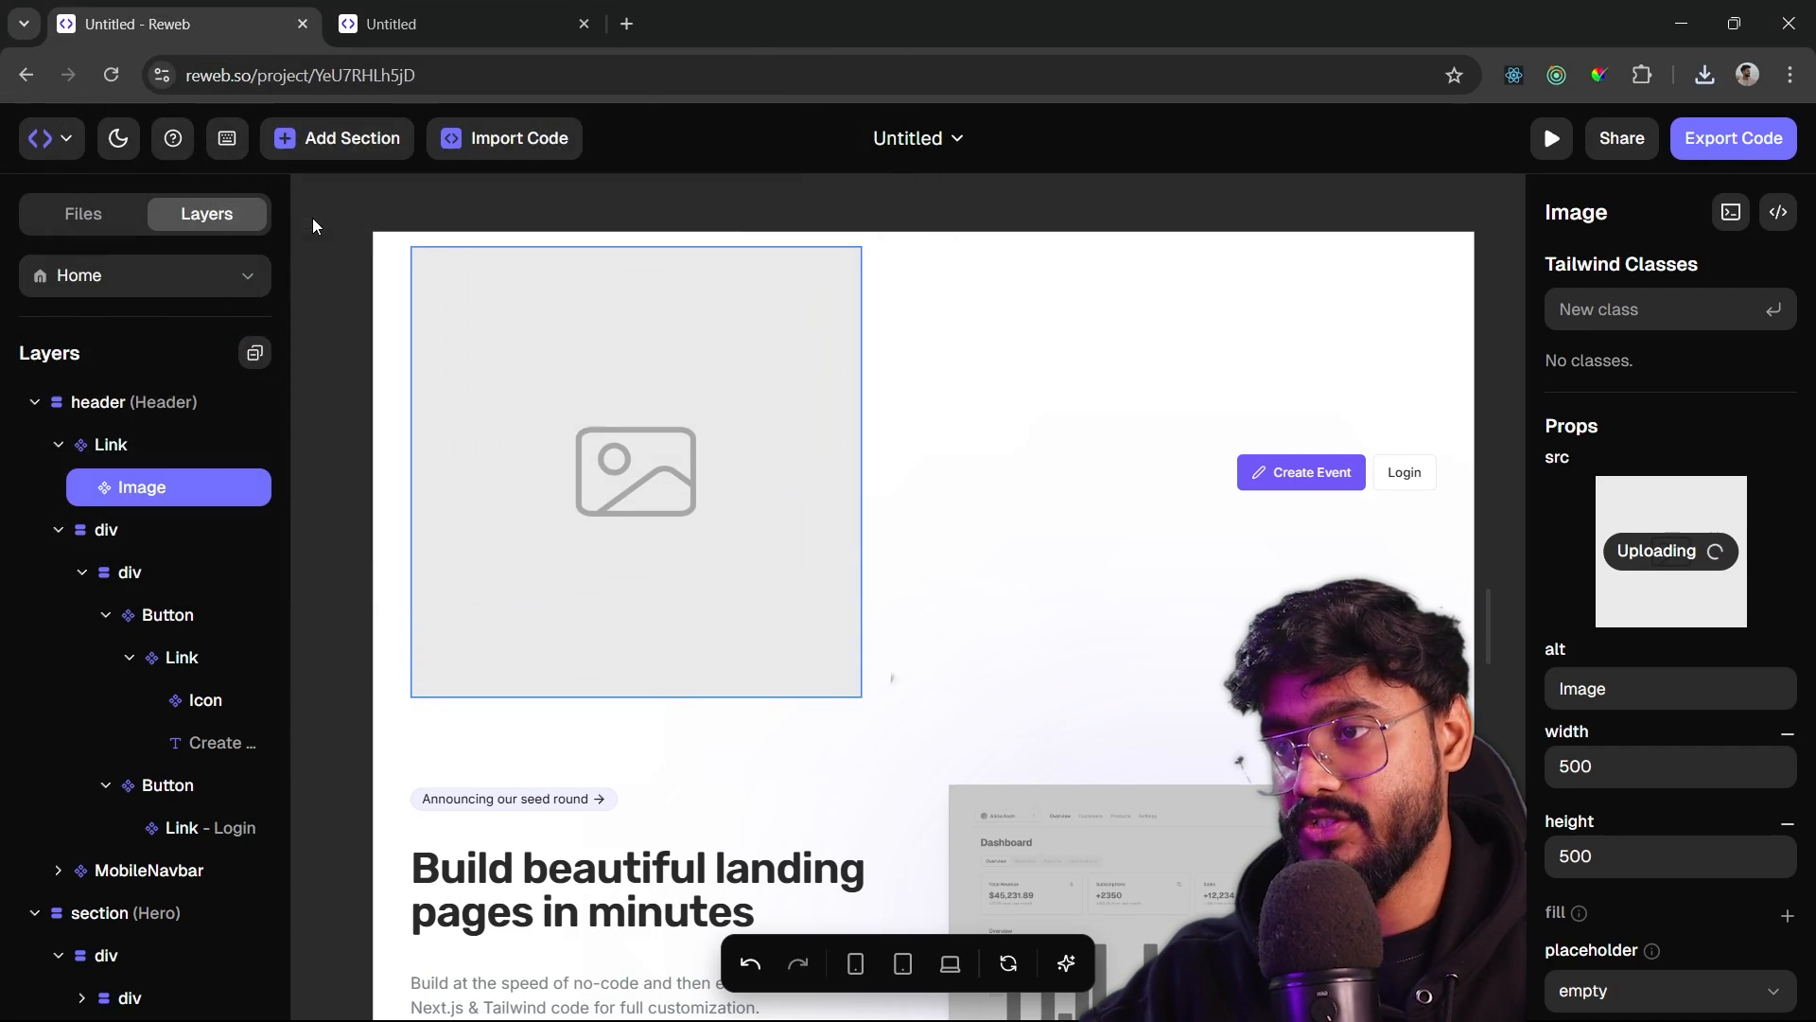
{"action": "left_click", "coordinate": [352, 322]}
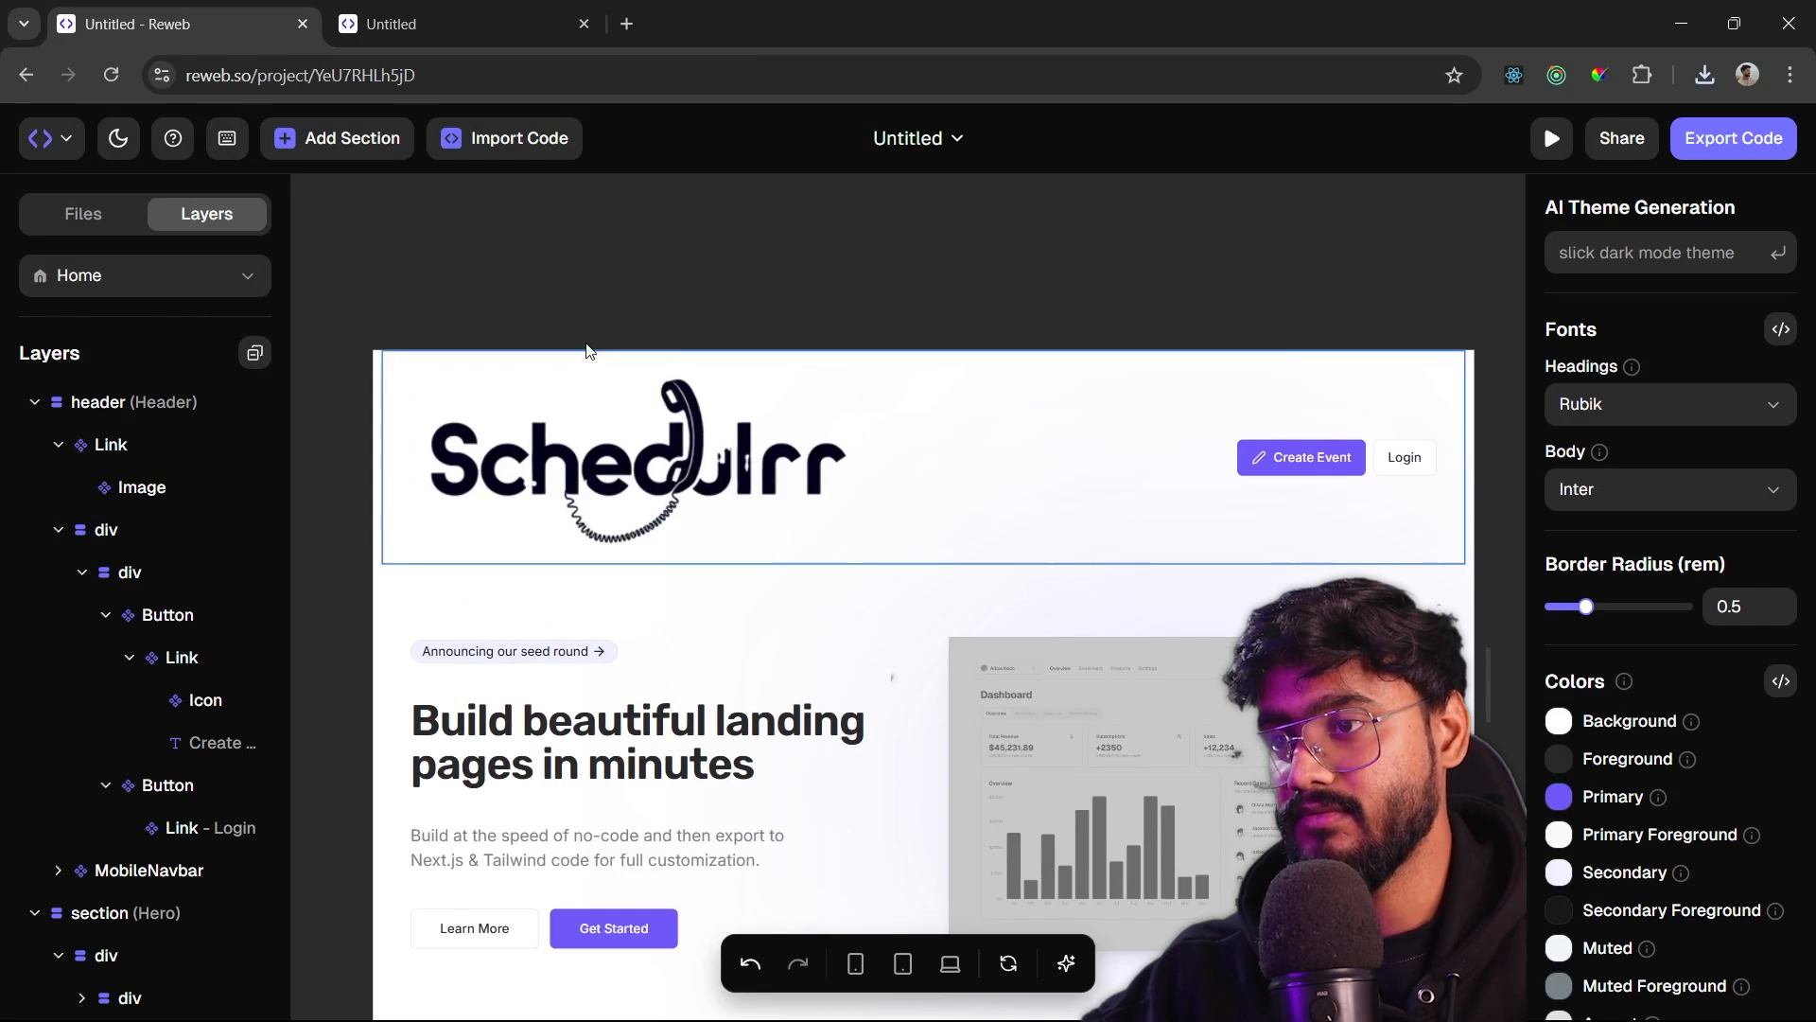
- Set the header logo image's alt text to "logo" and its width to 100
{"action": "left_click", "coordinate": [722, 445]}
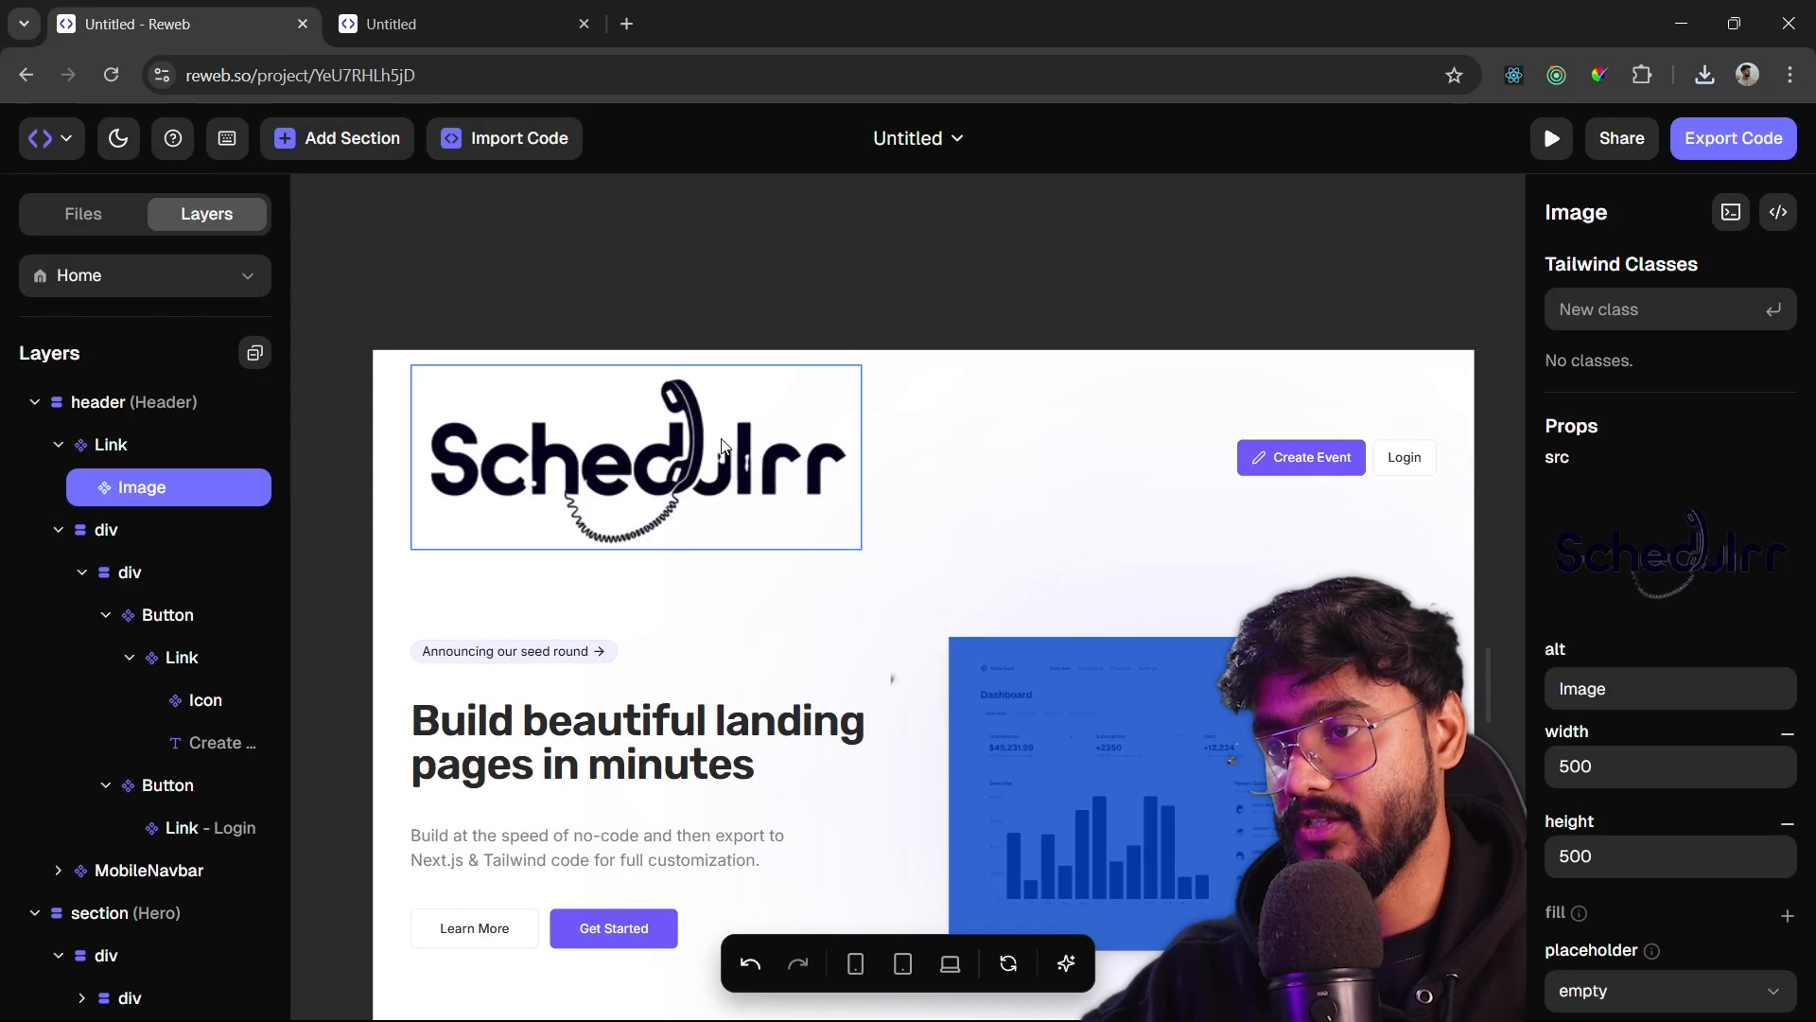
{"action": "left_click", "coordinate": [662, 333]}
{"action": "left_click", "coordinate": [151, 486]}
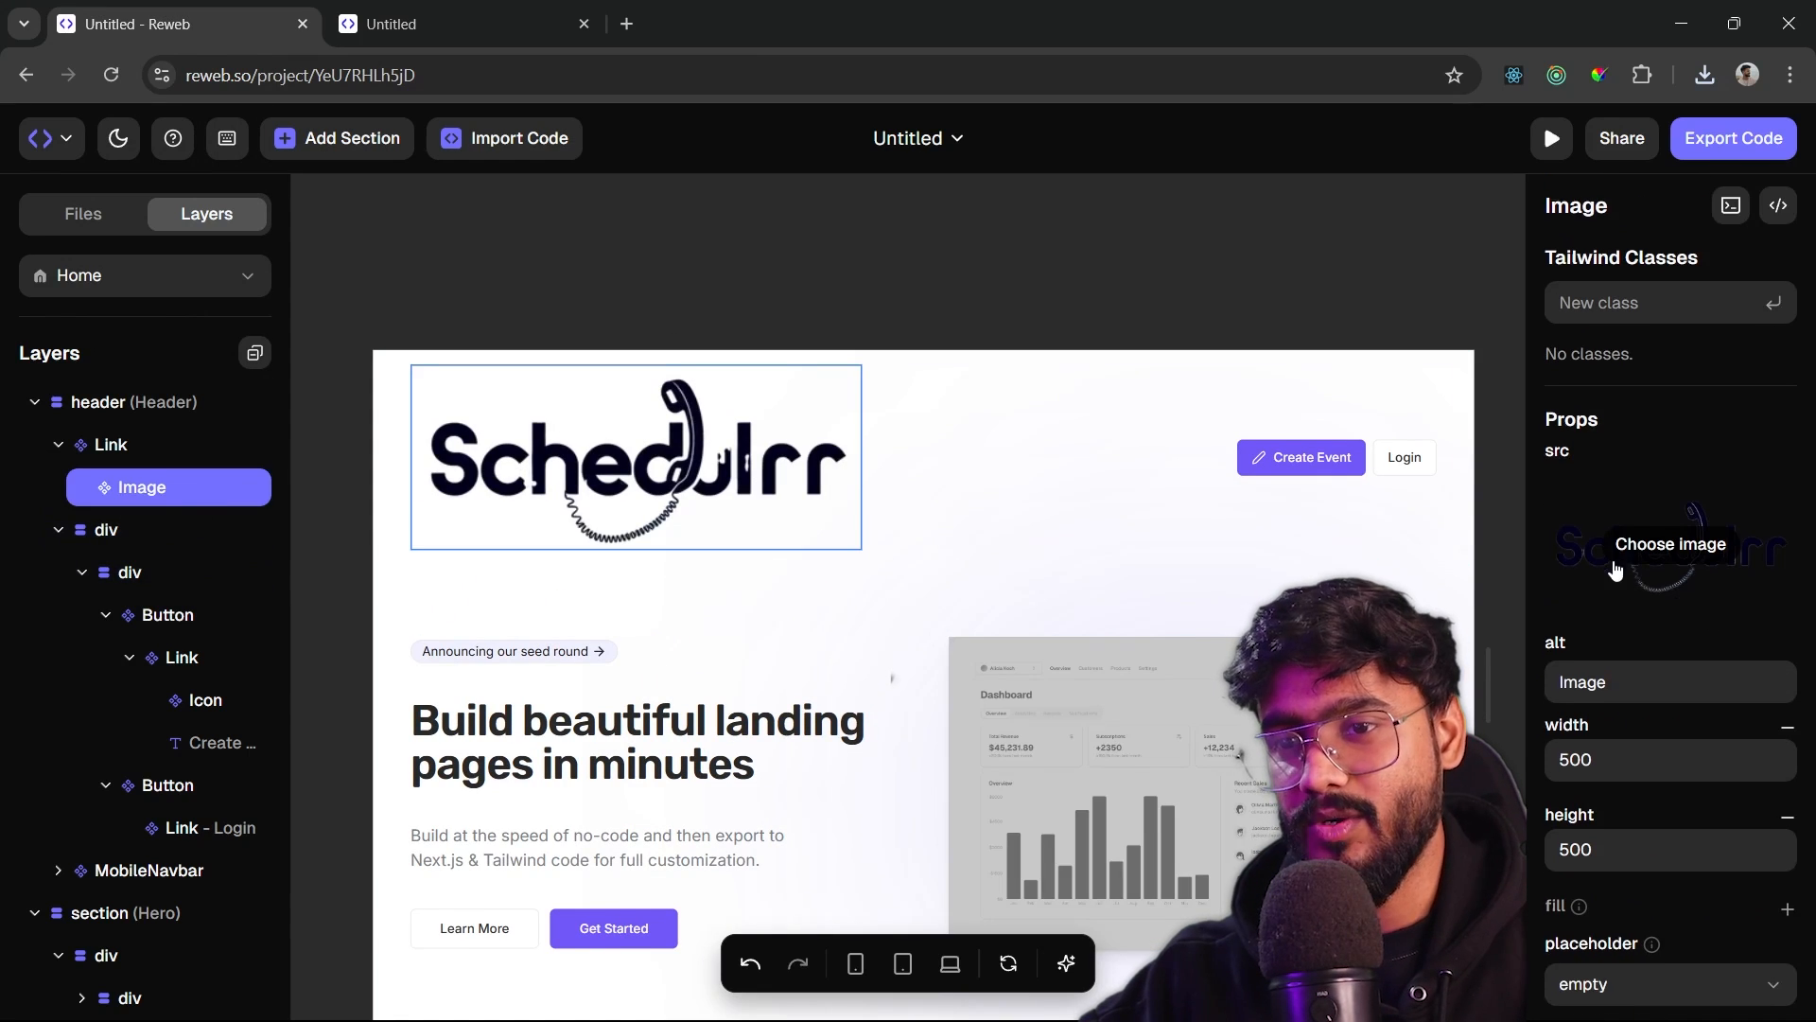
{"action": "scroll", "coordinate": [1694, 615], "scroll_direction": "down", "scroll_amount": 1}
{"action": "double_click", "coordinate": [1620, 639]}
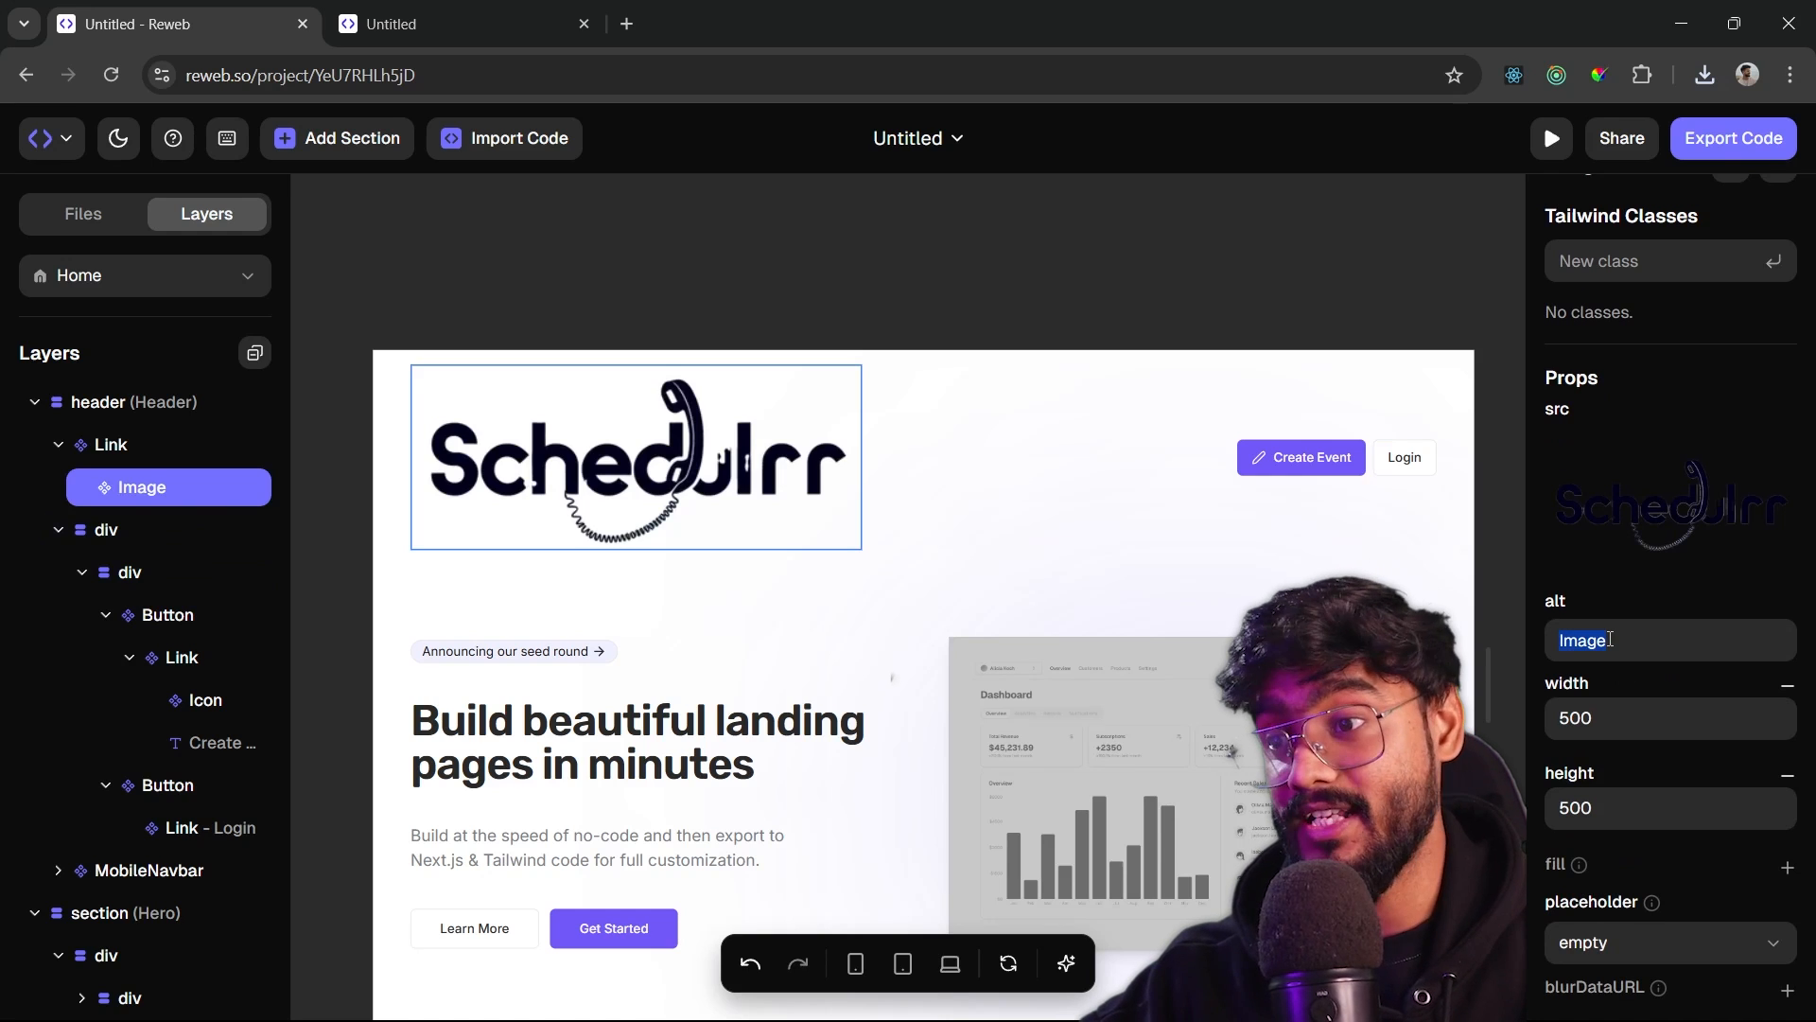
{"action": "type", "text": "logo"}
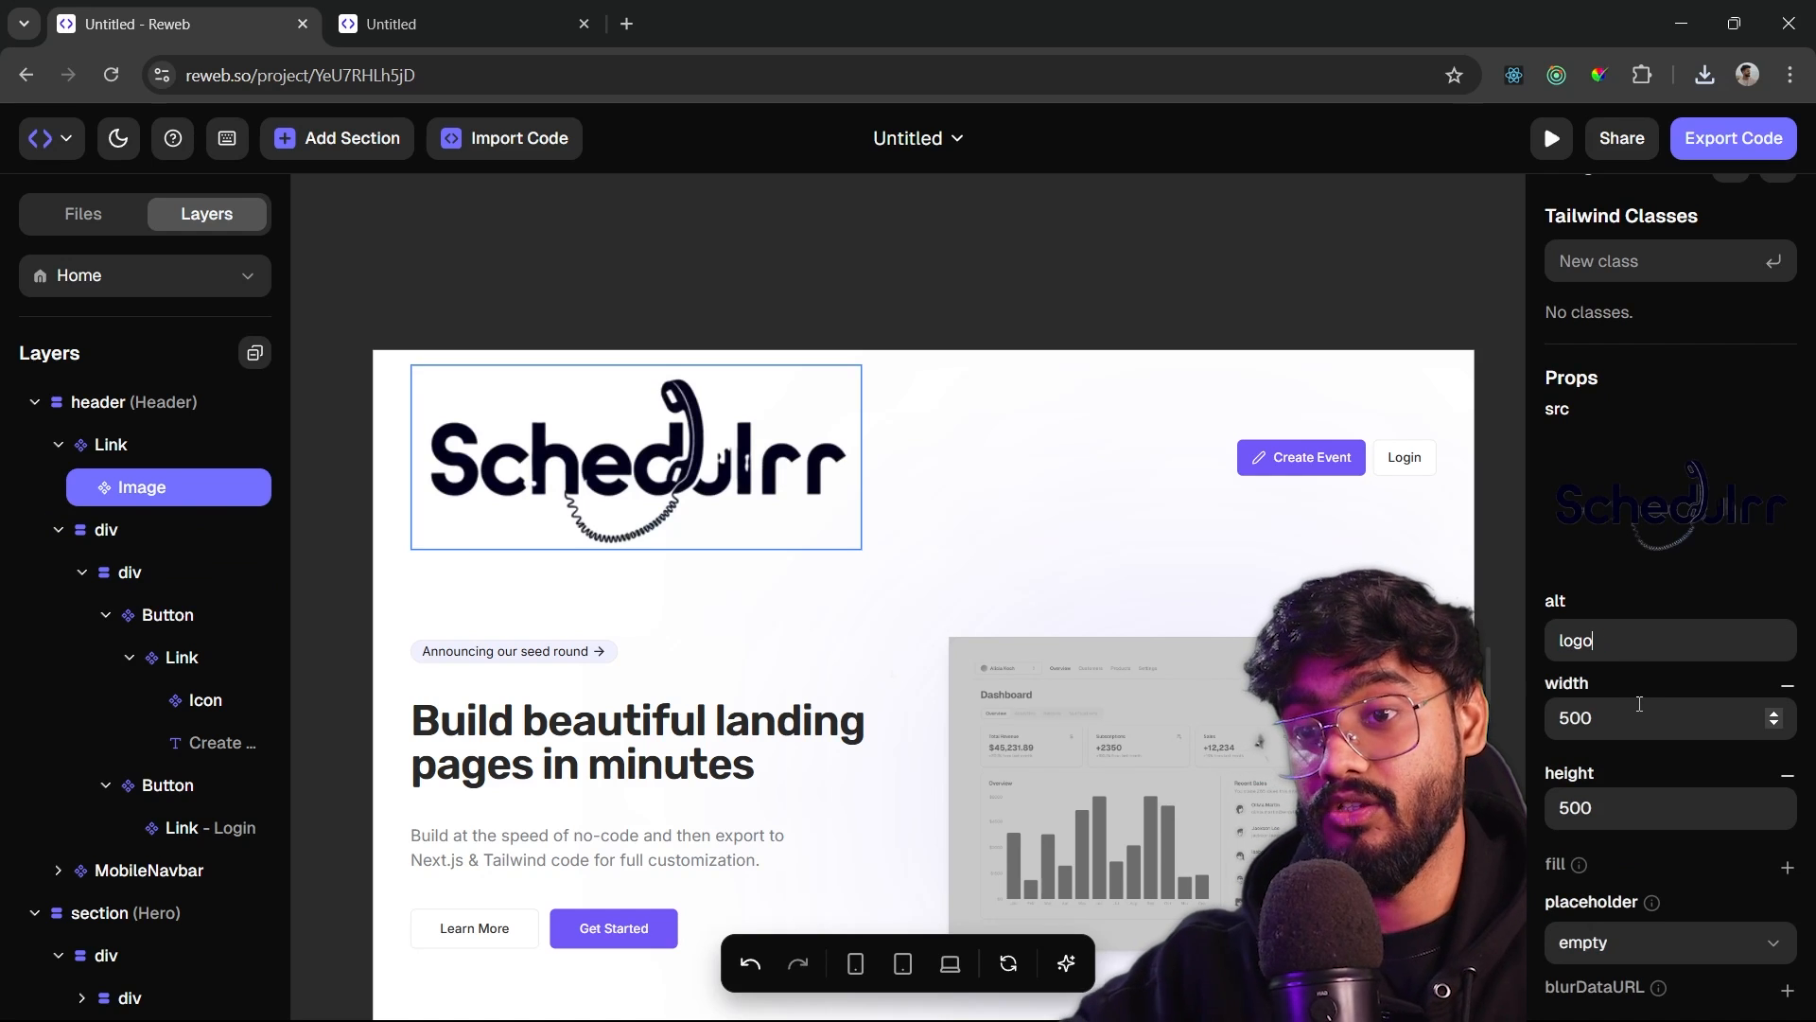
{"action": "double_click", "coordinate": [1586, 719]}
{"action": "type", "text": "100"}
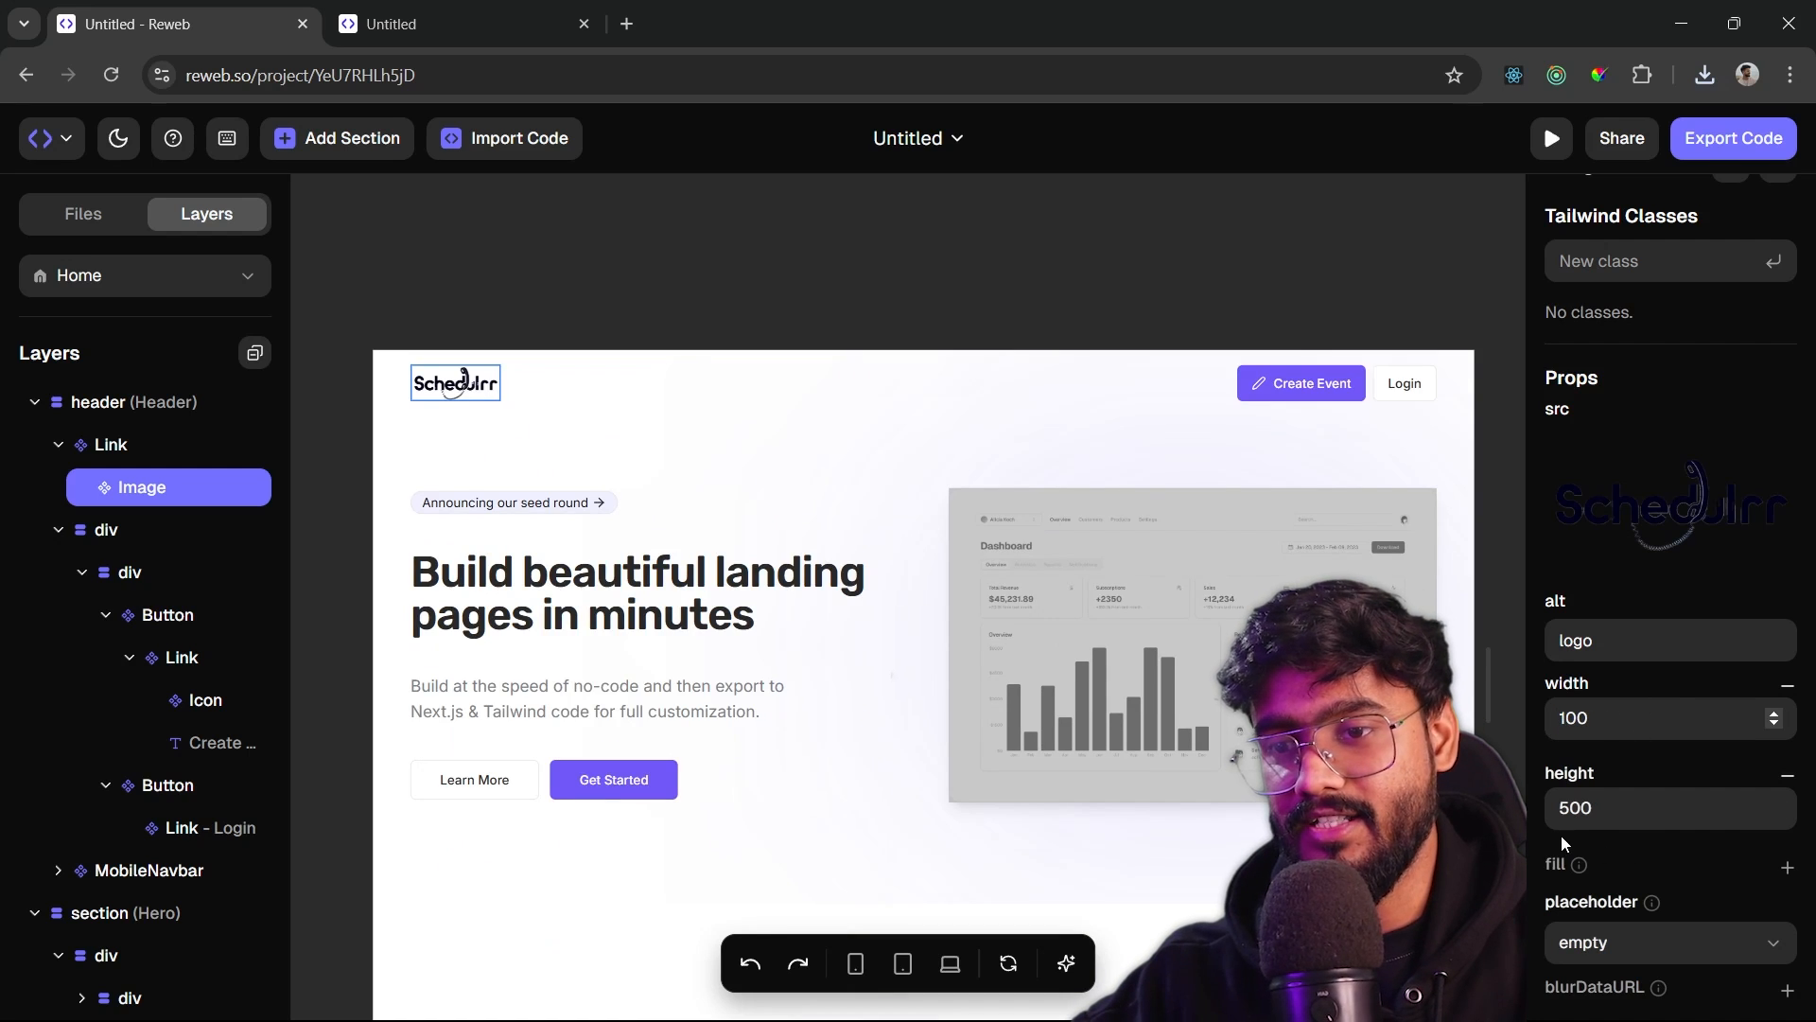
{"action": "left_click", "coordinate": [1166, 263]}
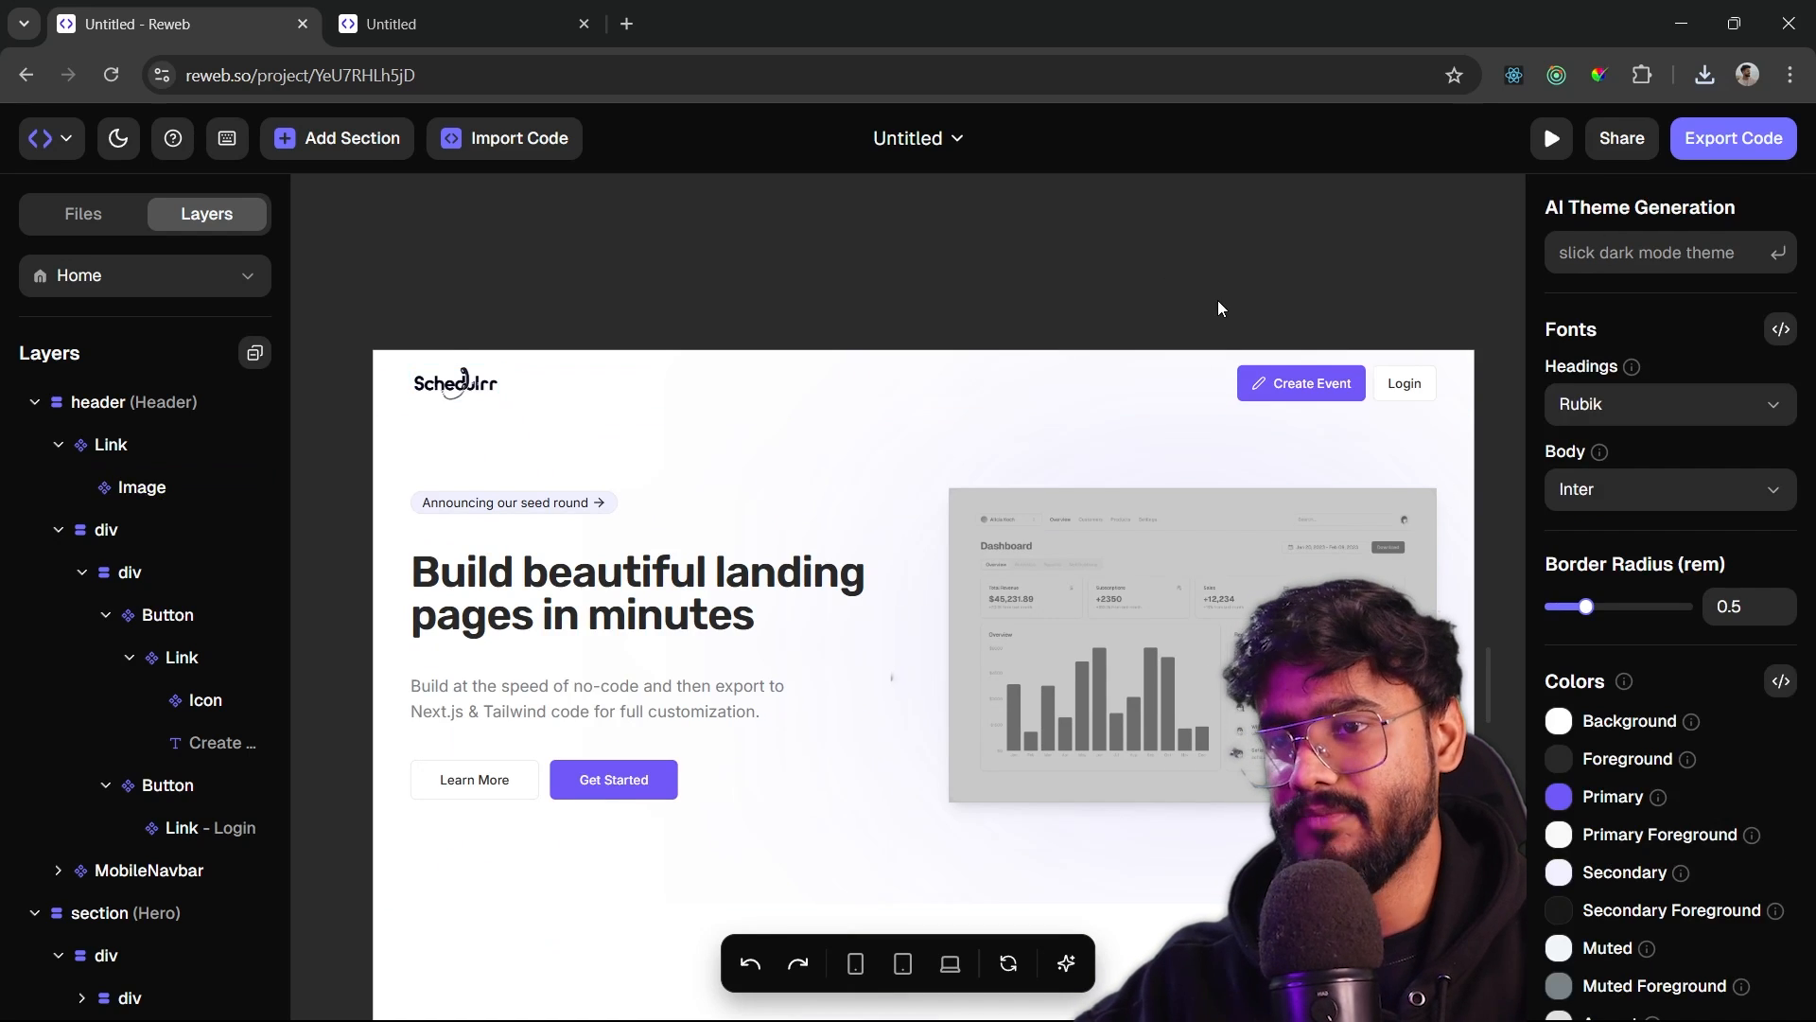
- Replace the hero section's dashboard image with the illustration of two people using laptops in front of a globe
{"action": "left_click", "coordinate": [1048, 443]}
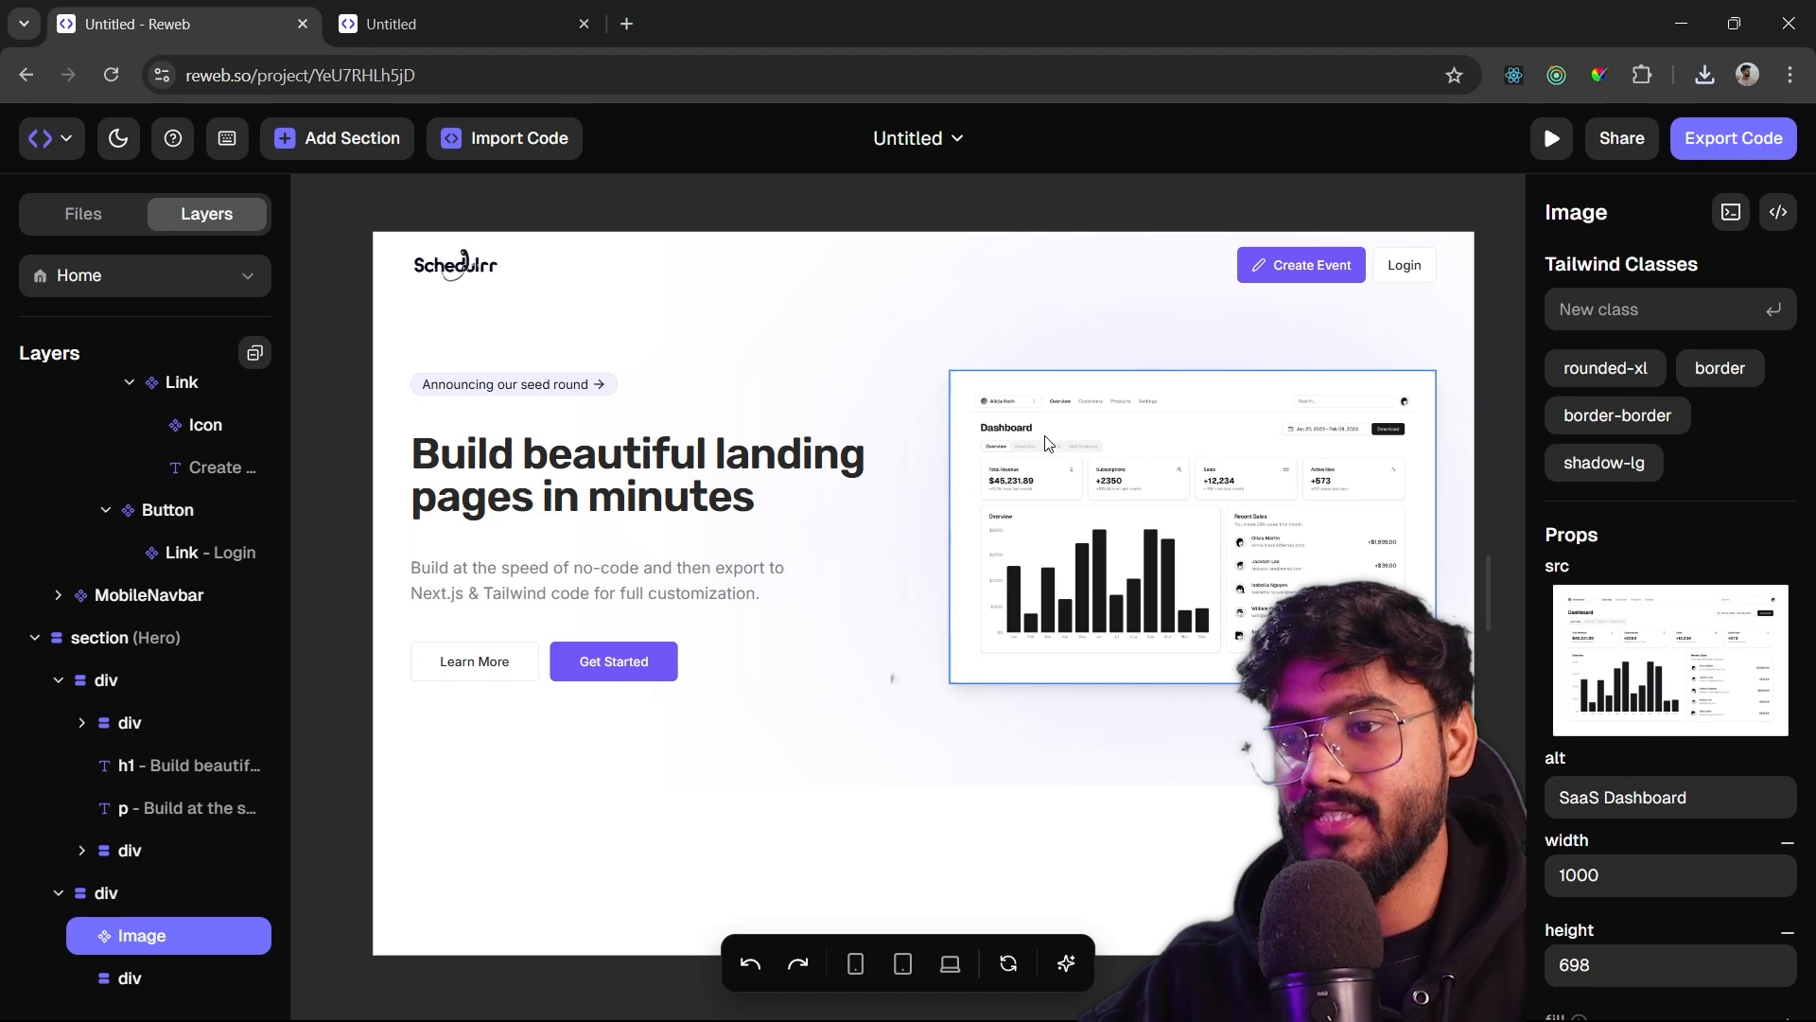
{"action": "left_click", "coordinate": [1667, 659]}
{"action": "double_click", "coordinate": [499, 214]}
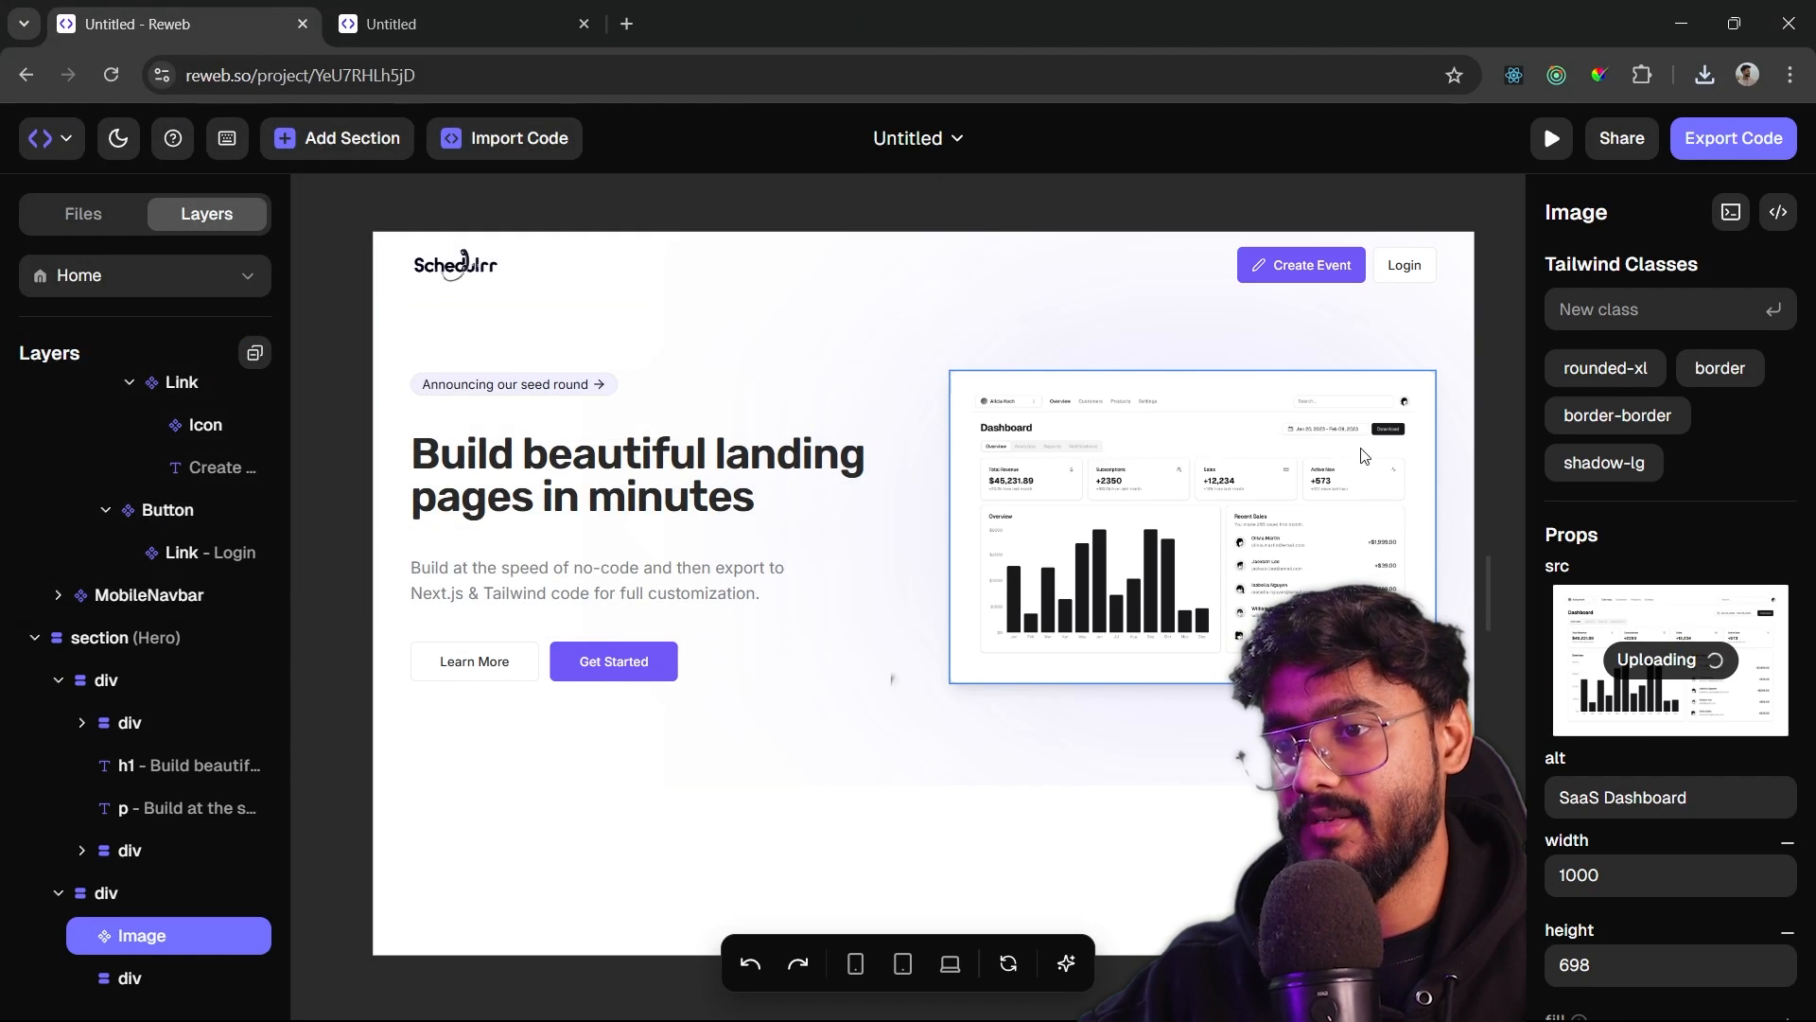
{"action": "left_click", "coordinate": [1518, 379]}
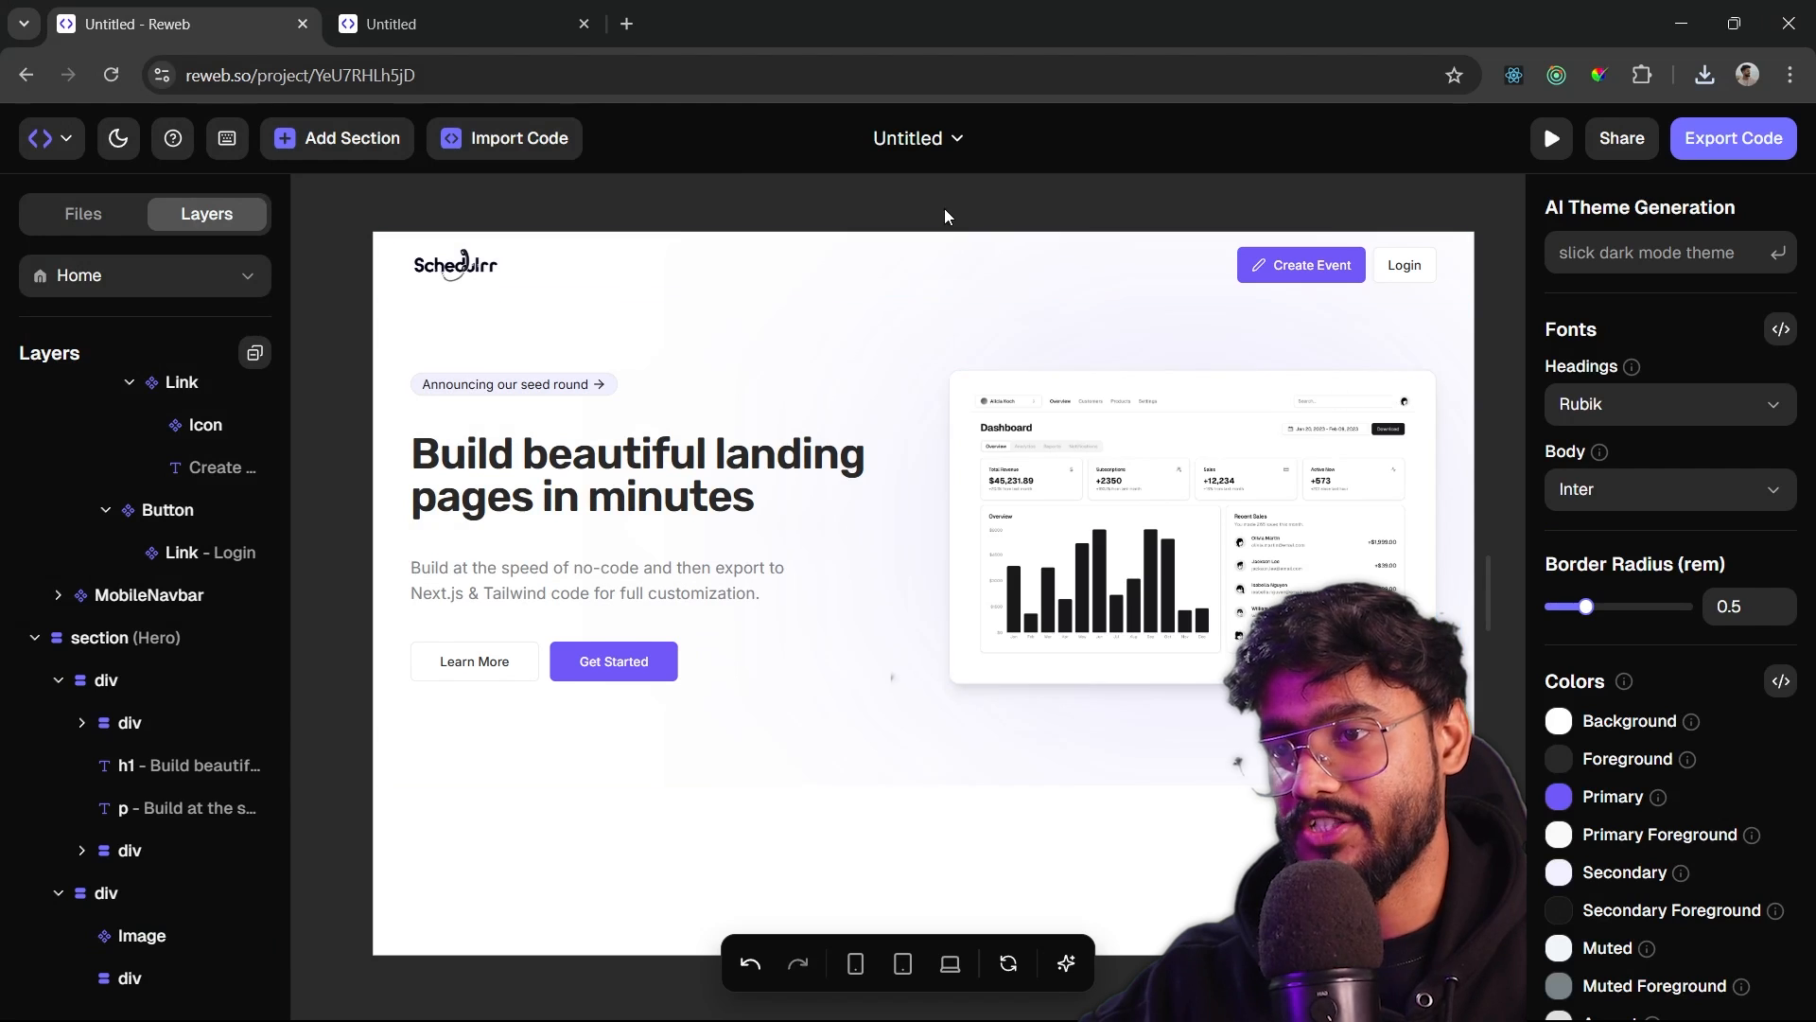
- Remove the shadow-lg, border and border-border Tailwind classes from the hero illustration
{"action": "left_click", "coordinate": [1143, 492]}
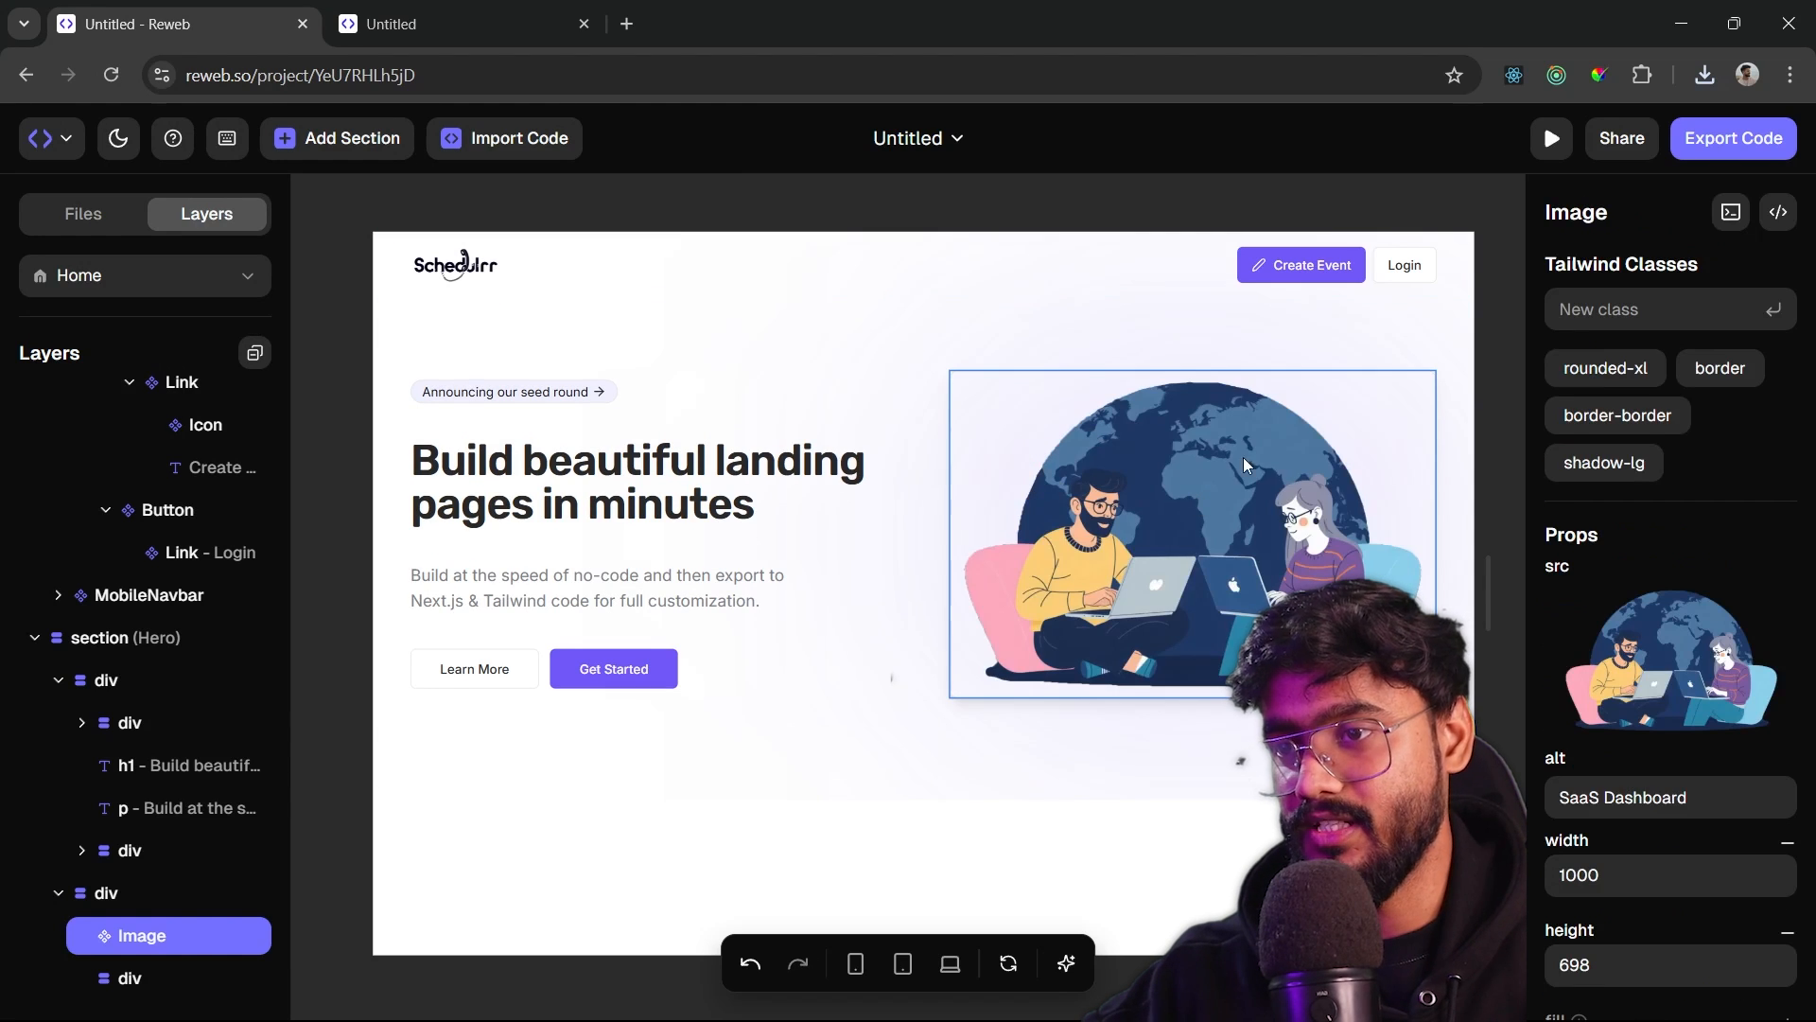
{"action": "left_click", "coordinate": [1673, 416]}
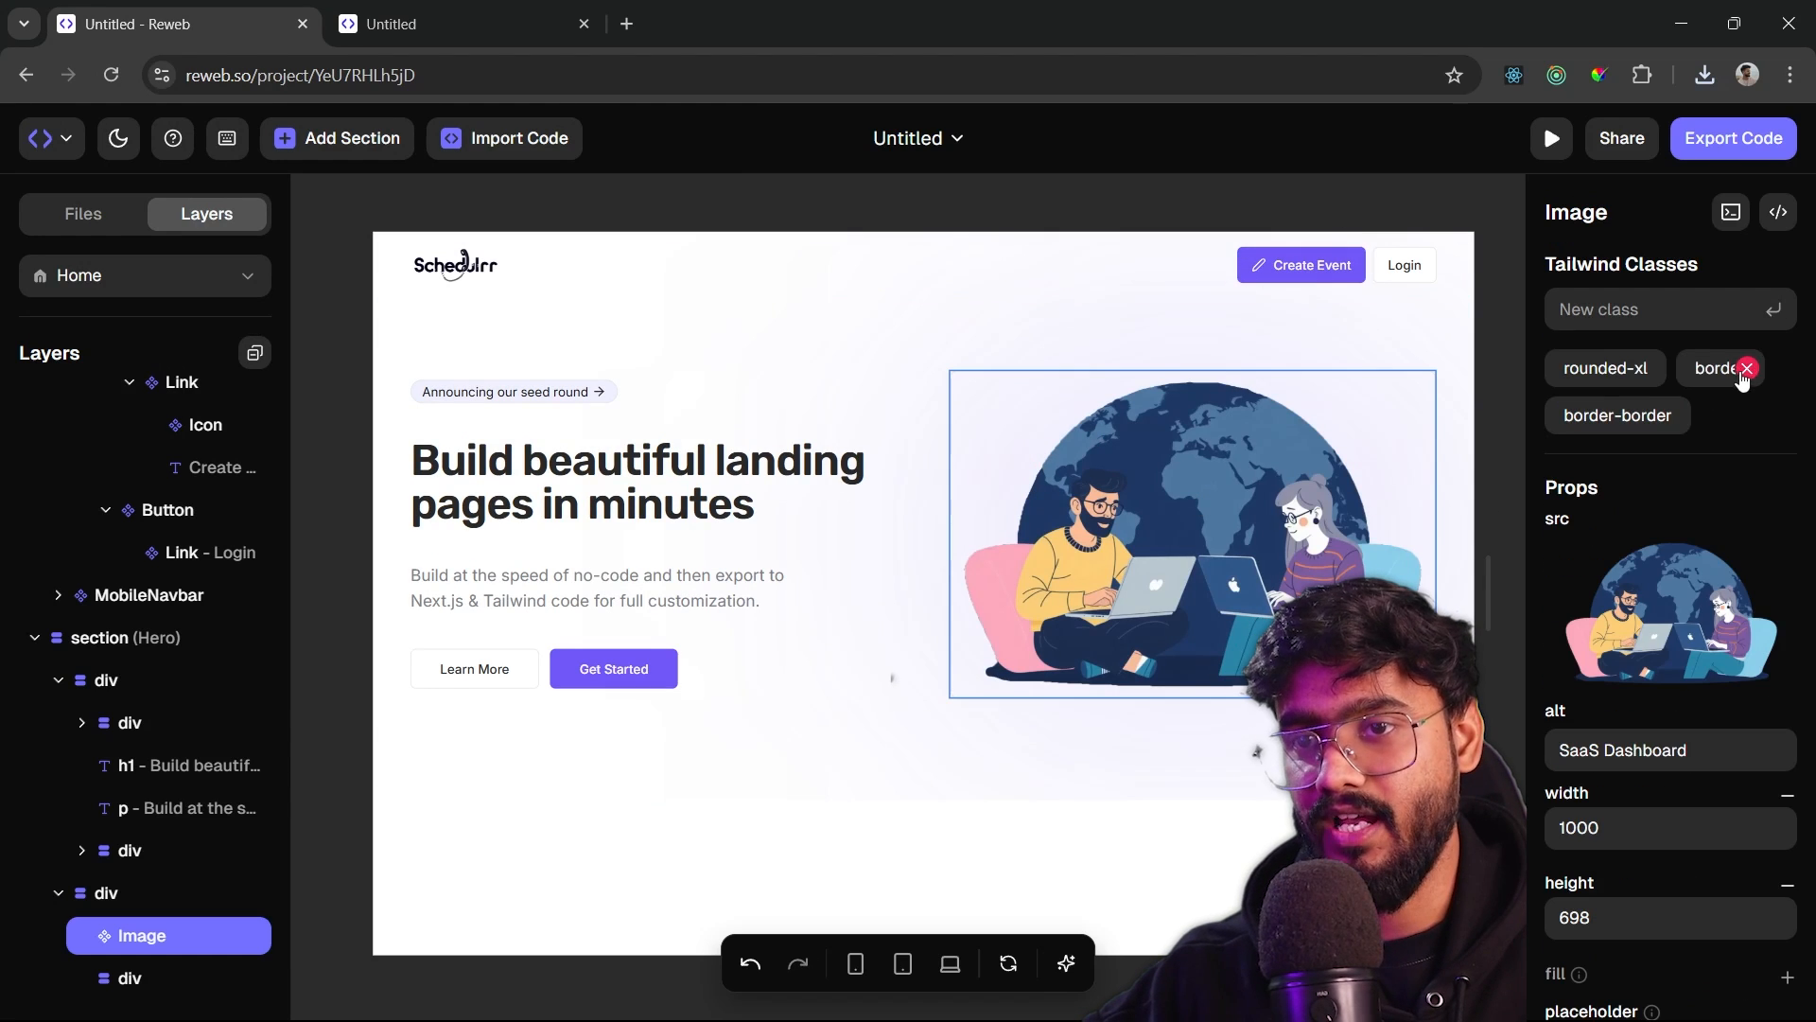
{"action": "left_click", "coordinate": [1746, 371]}
{"action": "left_click", "coordinate": [1674, 417]}
{"action": "left_click", "coordinate": [1434, 183]}
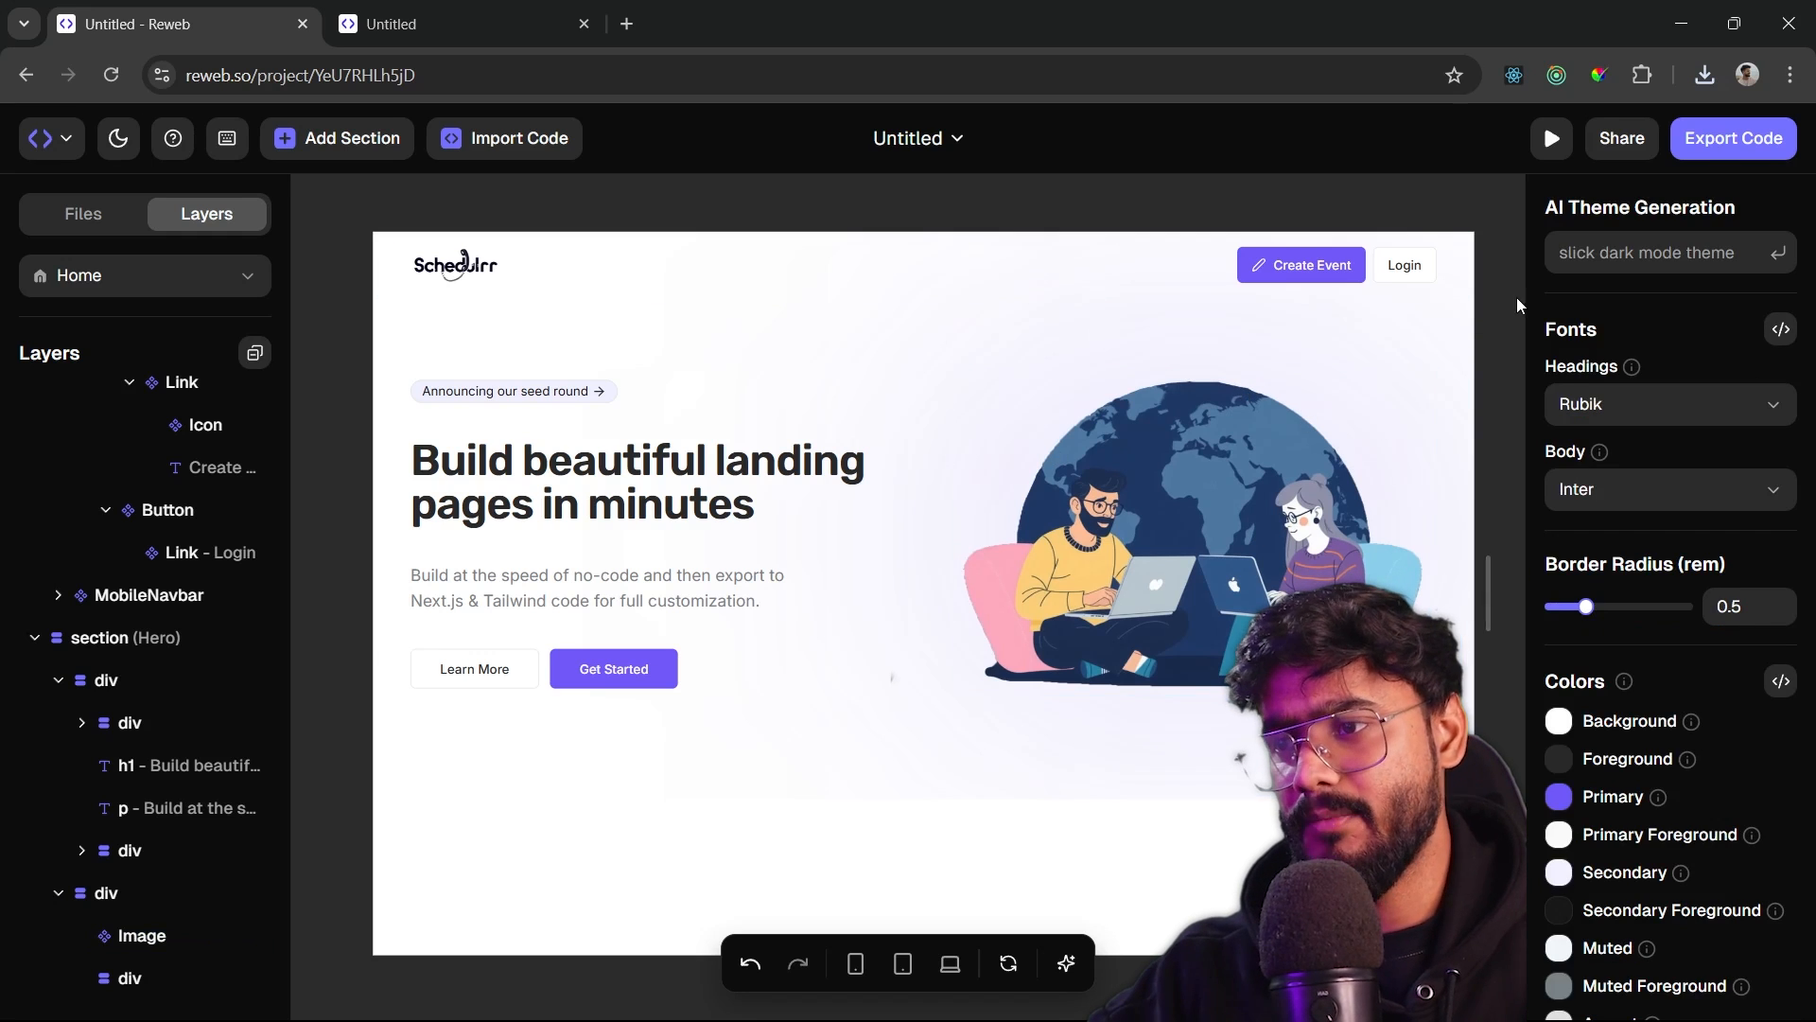
- Change the theme's Primary color from purple to the blue #5775FA
{"action": "left_click", "coordinate": [1330, 271]}
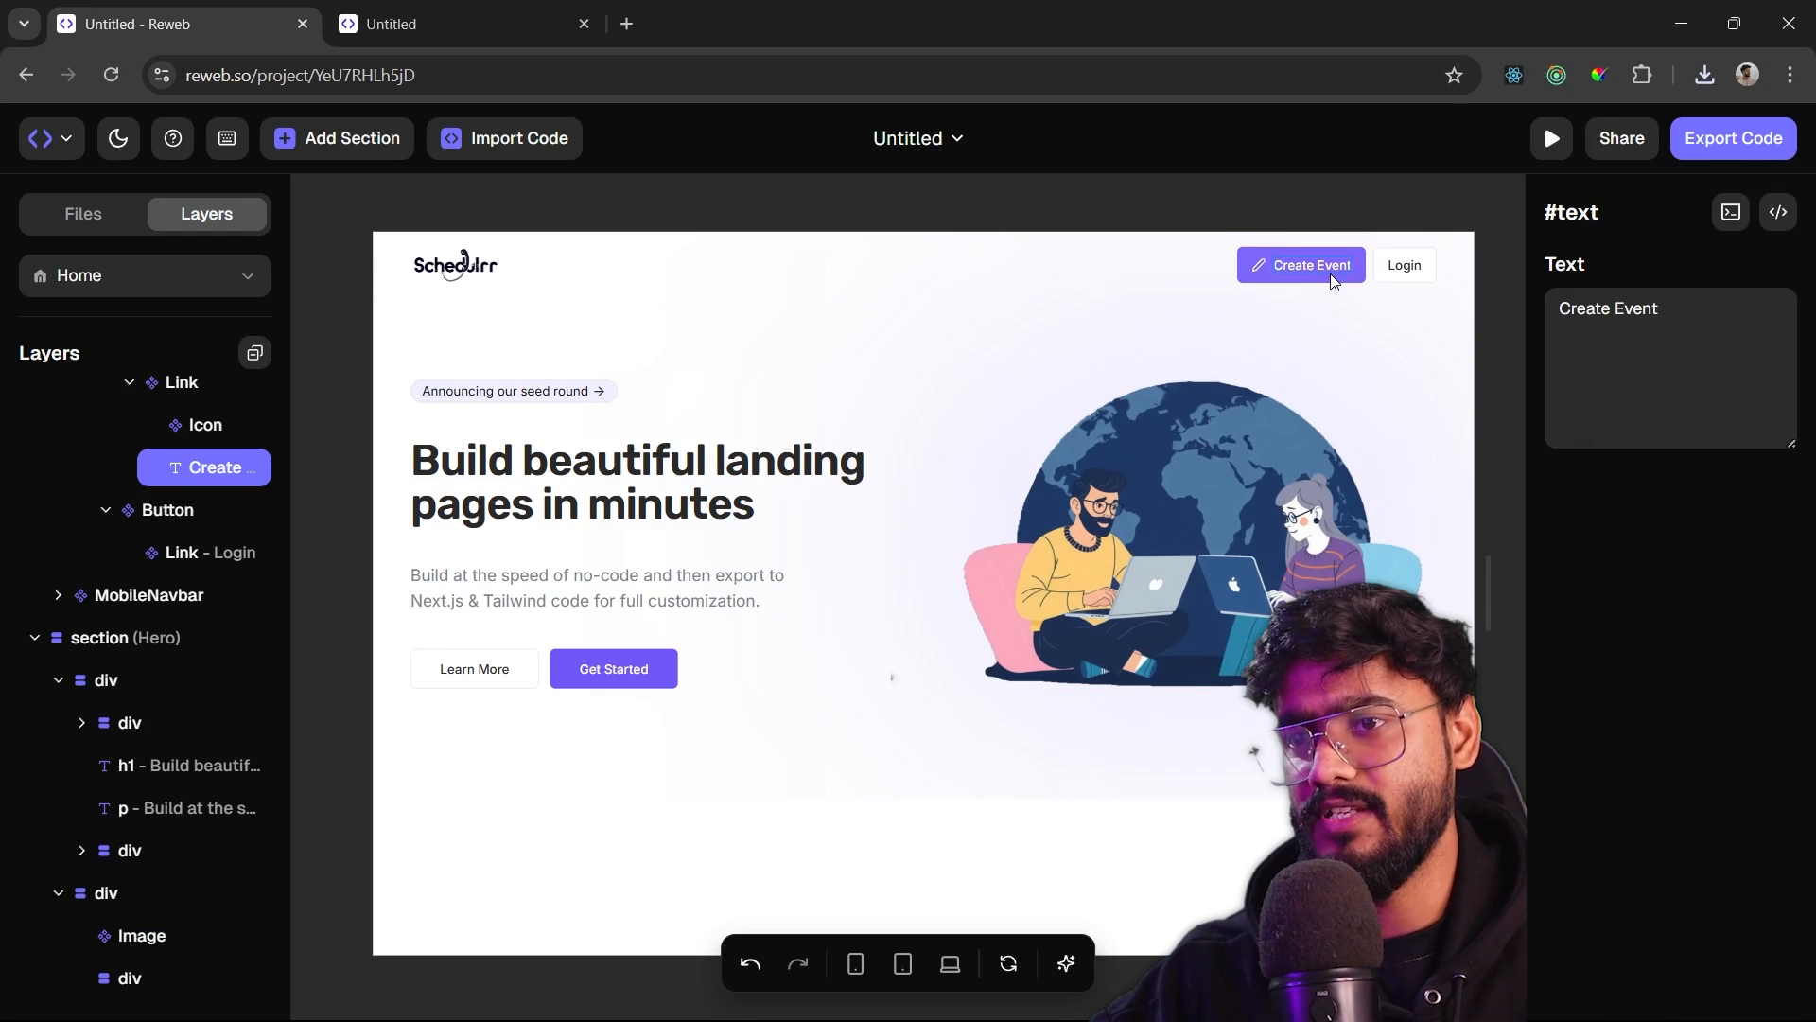
{"action": "left_click", "coordinate": [1252, 279]}
{"action": "left_click", "coordinate": [1251, 206]}
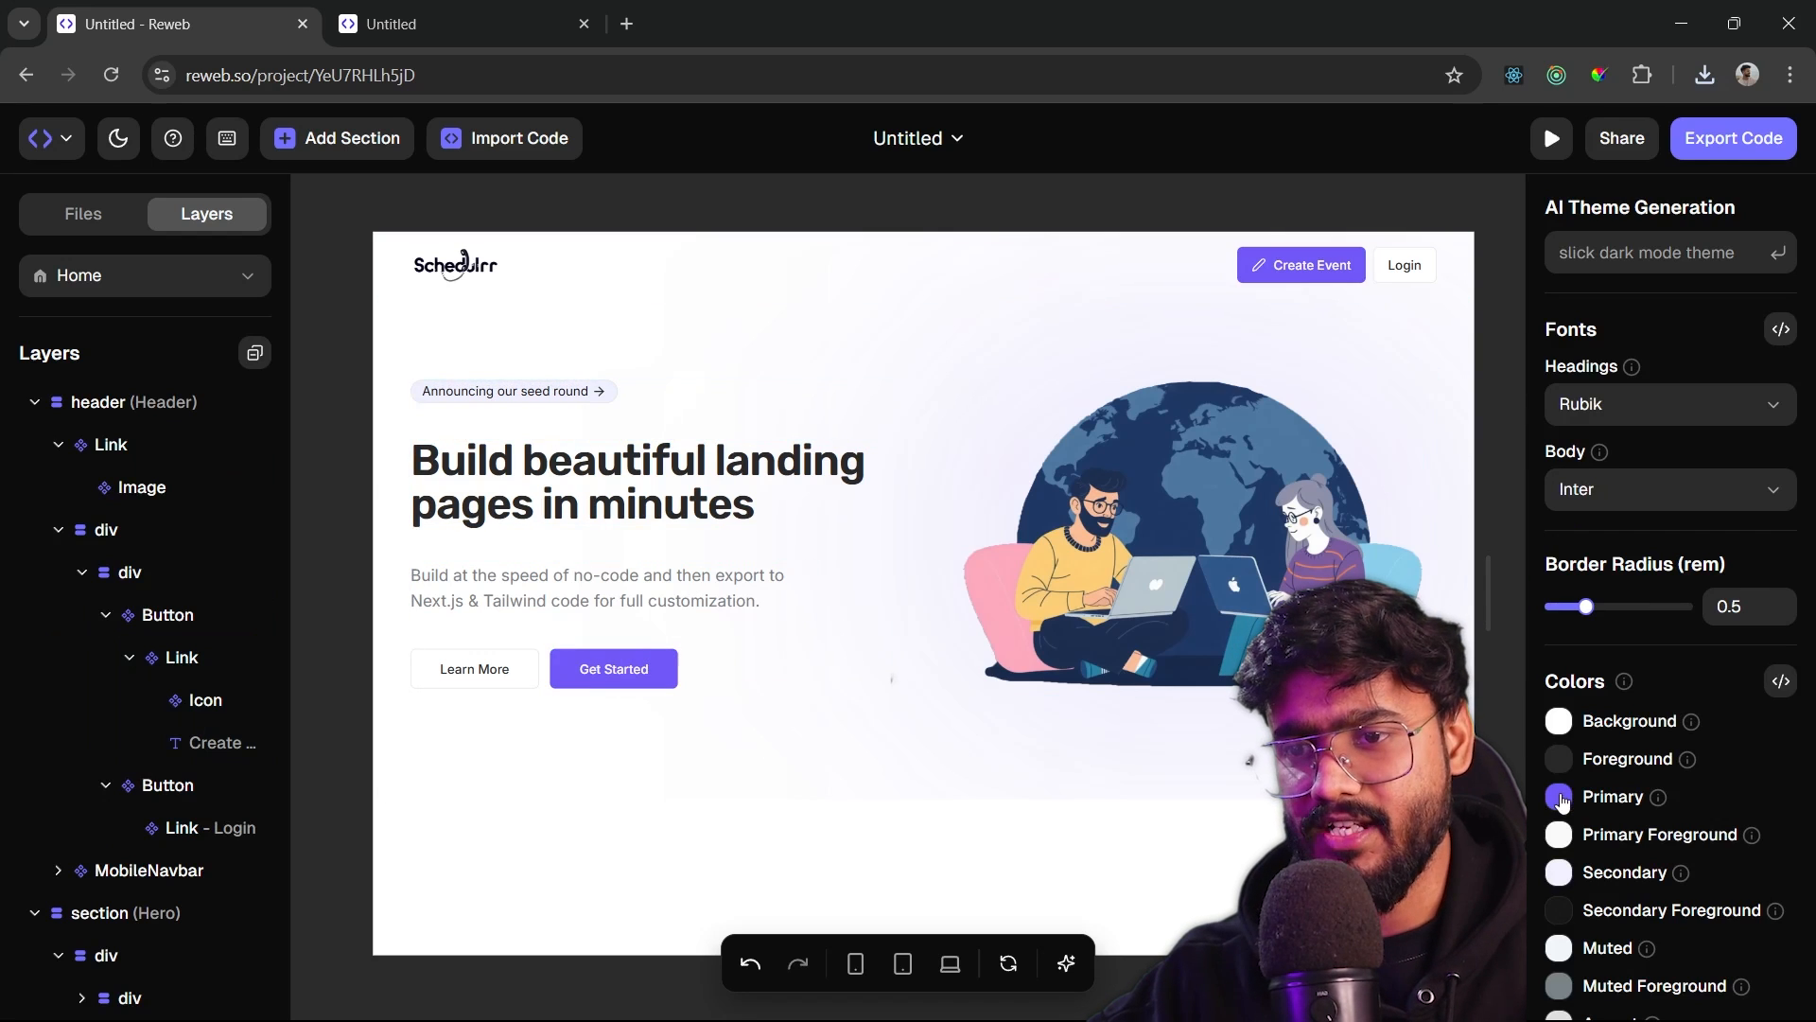
{"action": "scroll", "coordinate": [1599, 662], "scroll_direction": "down", "scroll_amount": 4}
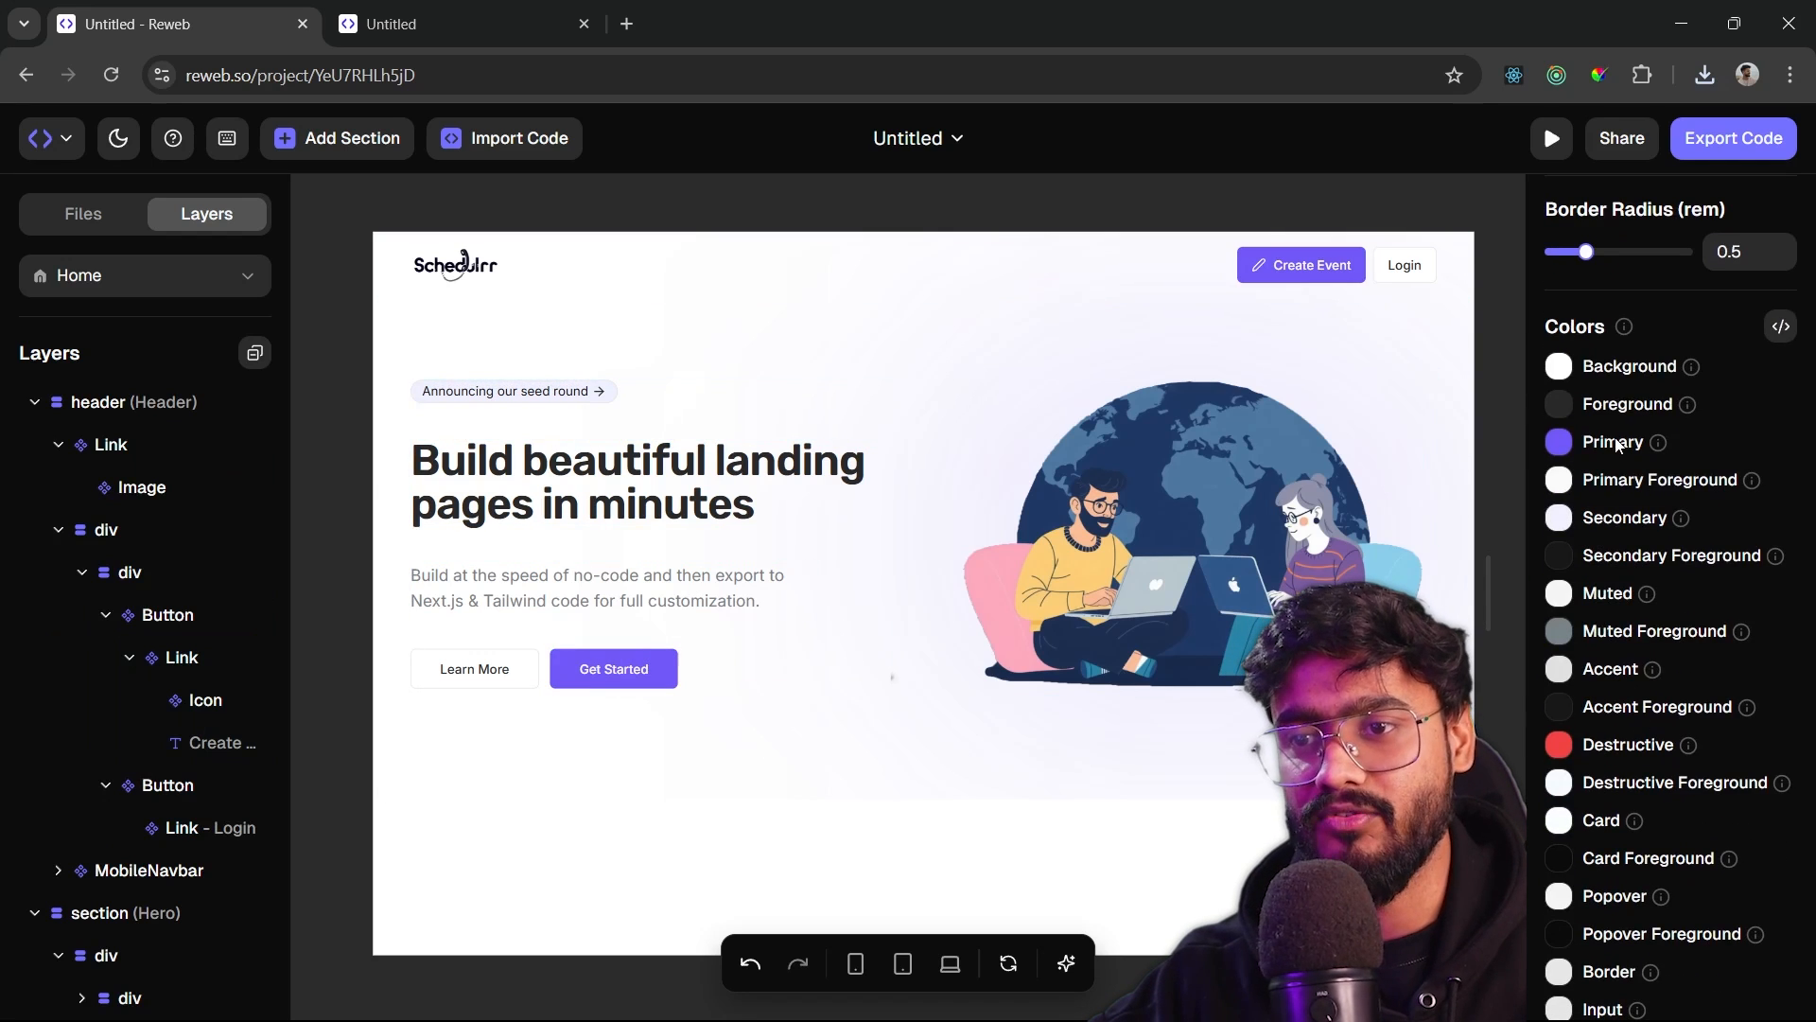
{"action": "scroll", "coordinate": [1566, 797], "scroll_direction": "up", "scroll_amount": 4}
{"action": "left_click", "coordinate": [1559, 798]}
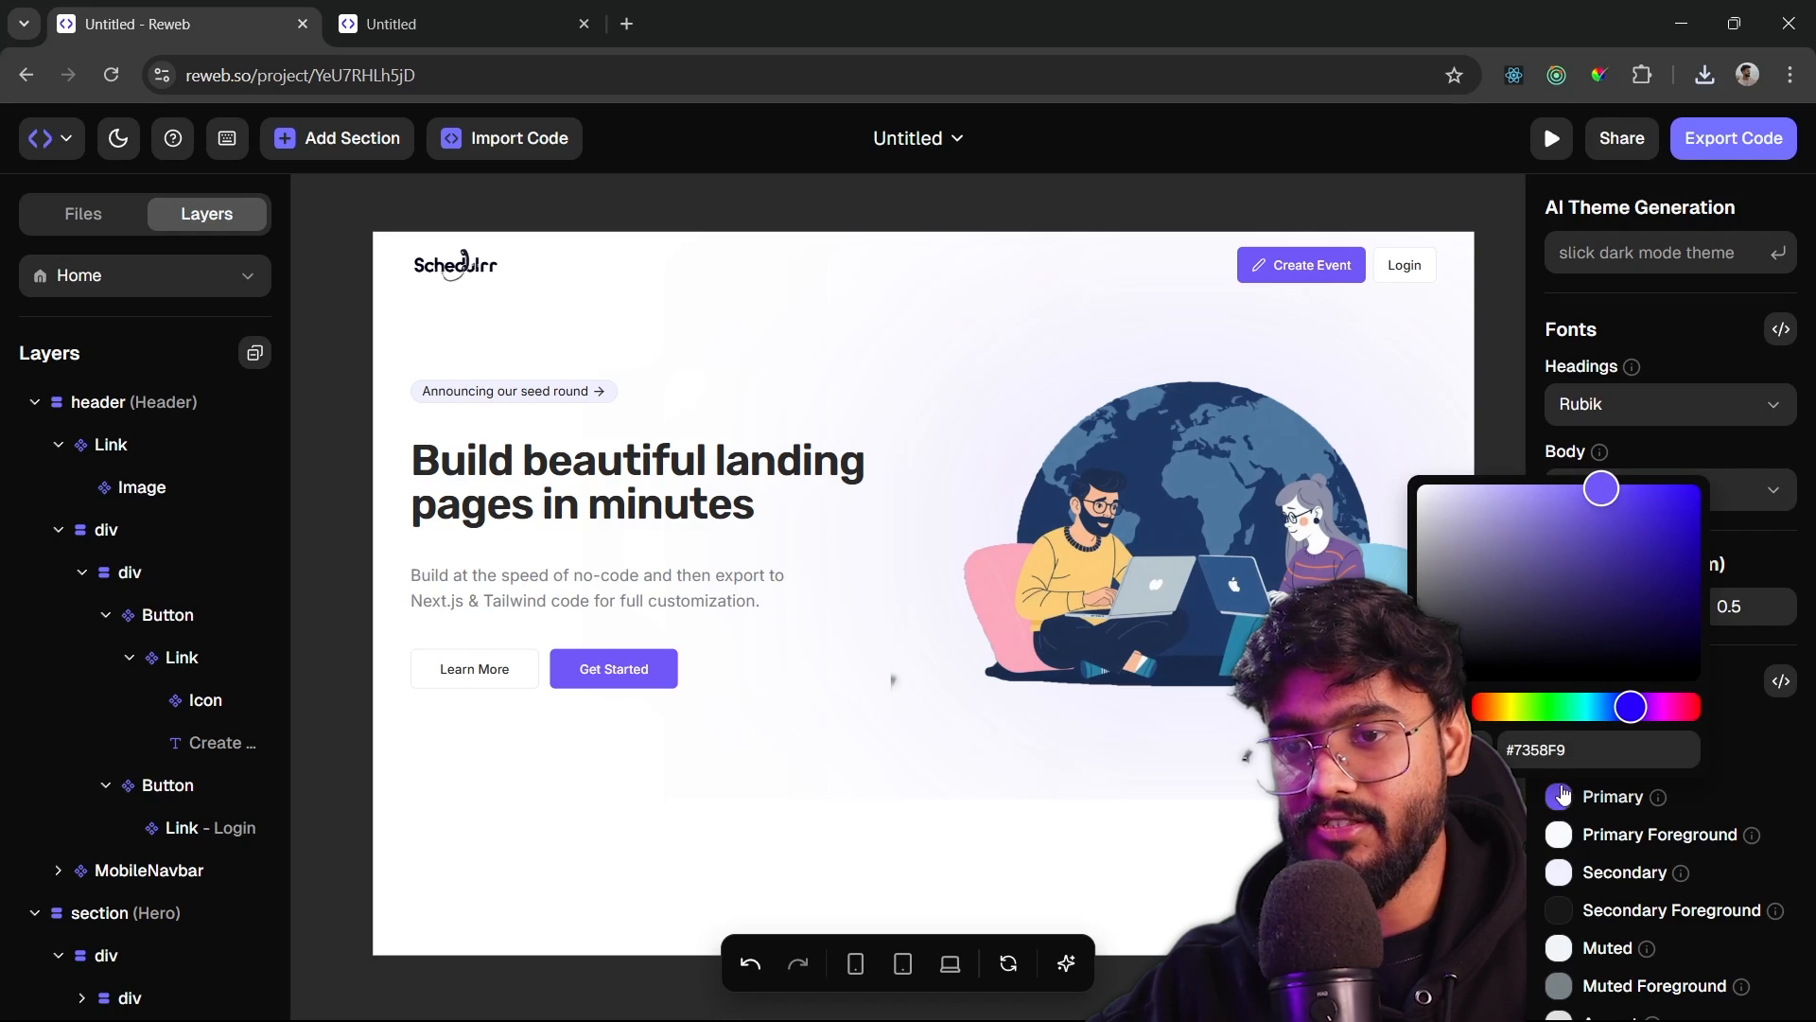
{"action": "left_click_drag", "start_coordinate": [1631, 707], "coordinate": [1618, 716]}
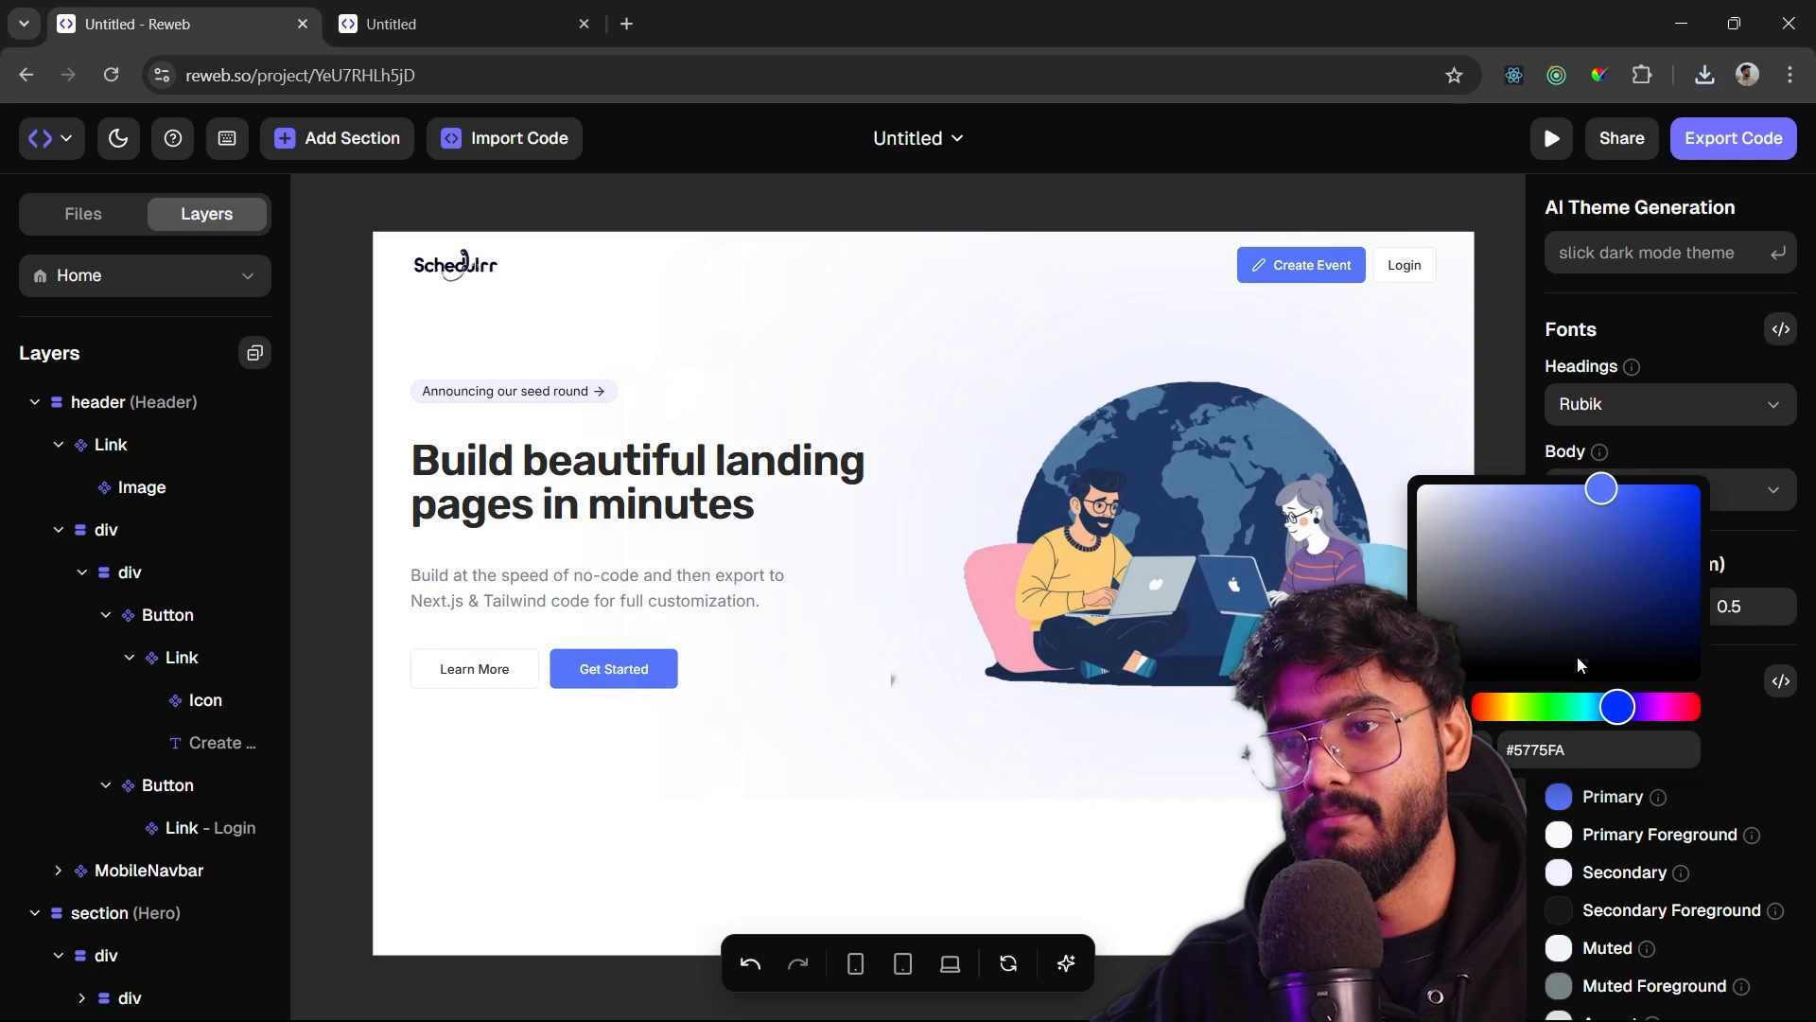
{"action": "left_click", "coordinate": [1329, 220]}
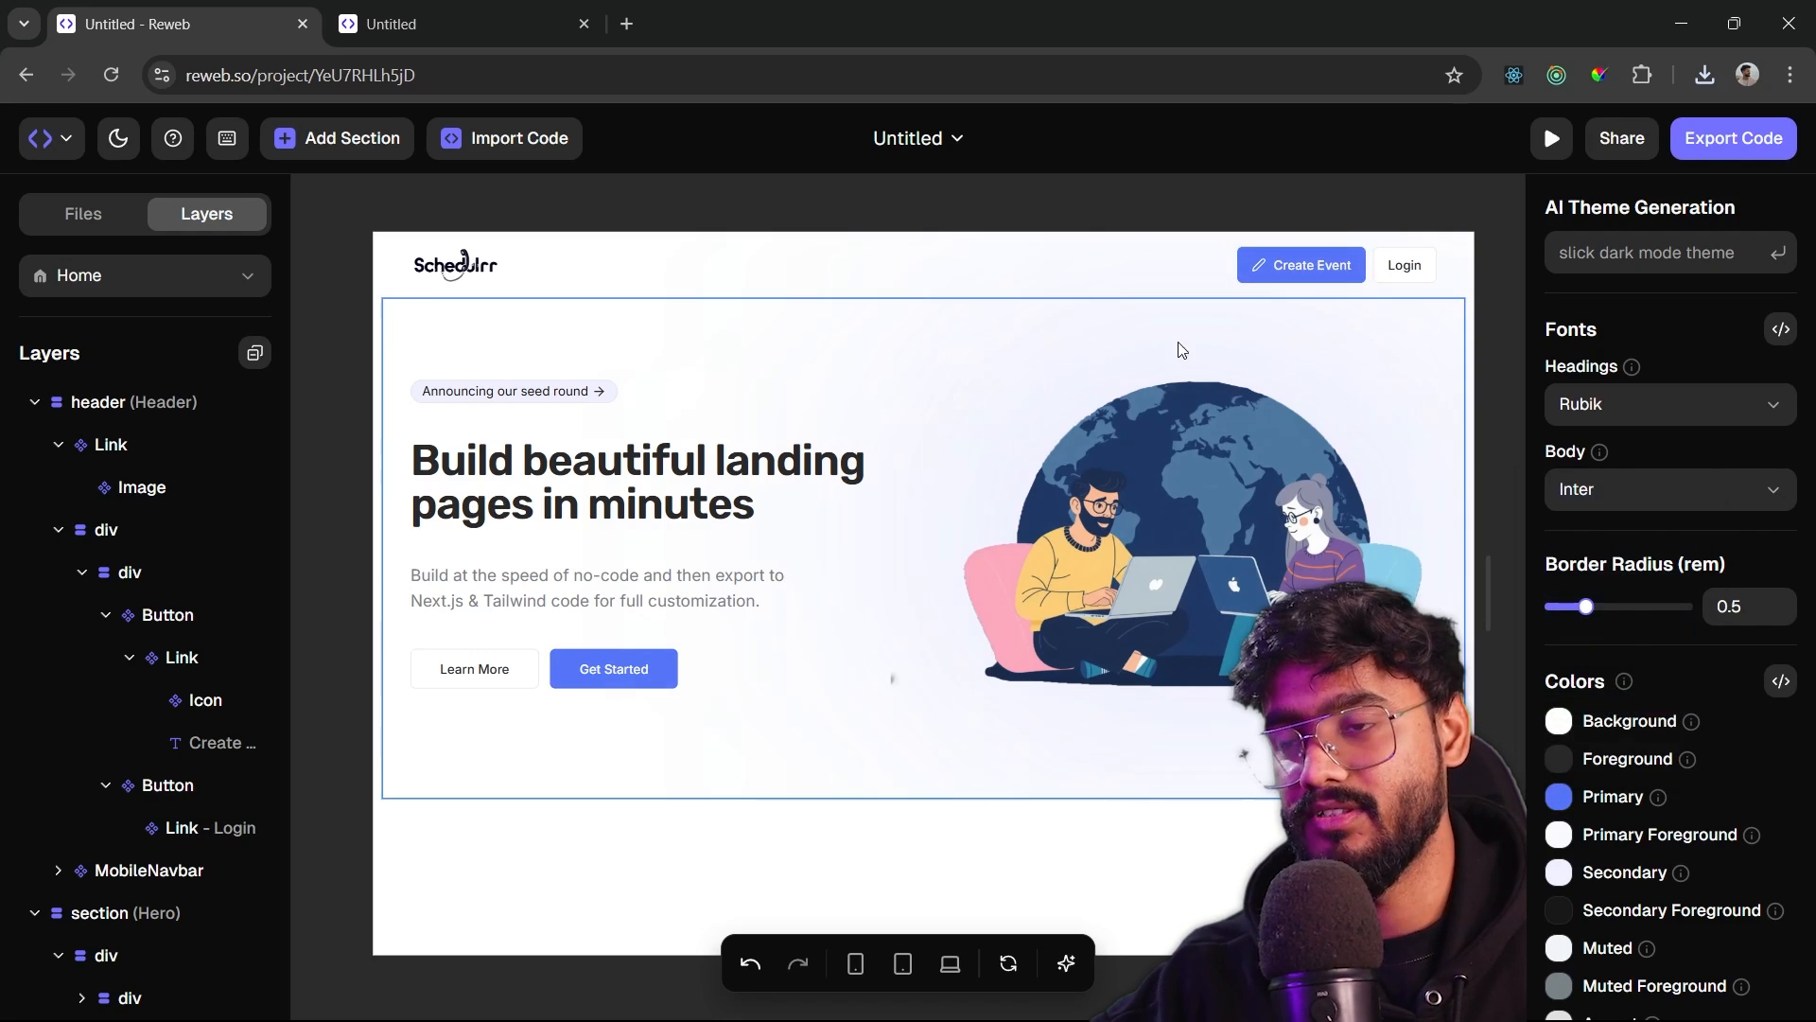
- Replace the hero heading text with "Simplify Your Scheduling"
{"action": "left_click", "coordinate": [638, 670]}
{"action": "left_click", "coordinate": [568, 478]}
{"action": "left_click", "coordinate": [530, 392]}
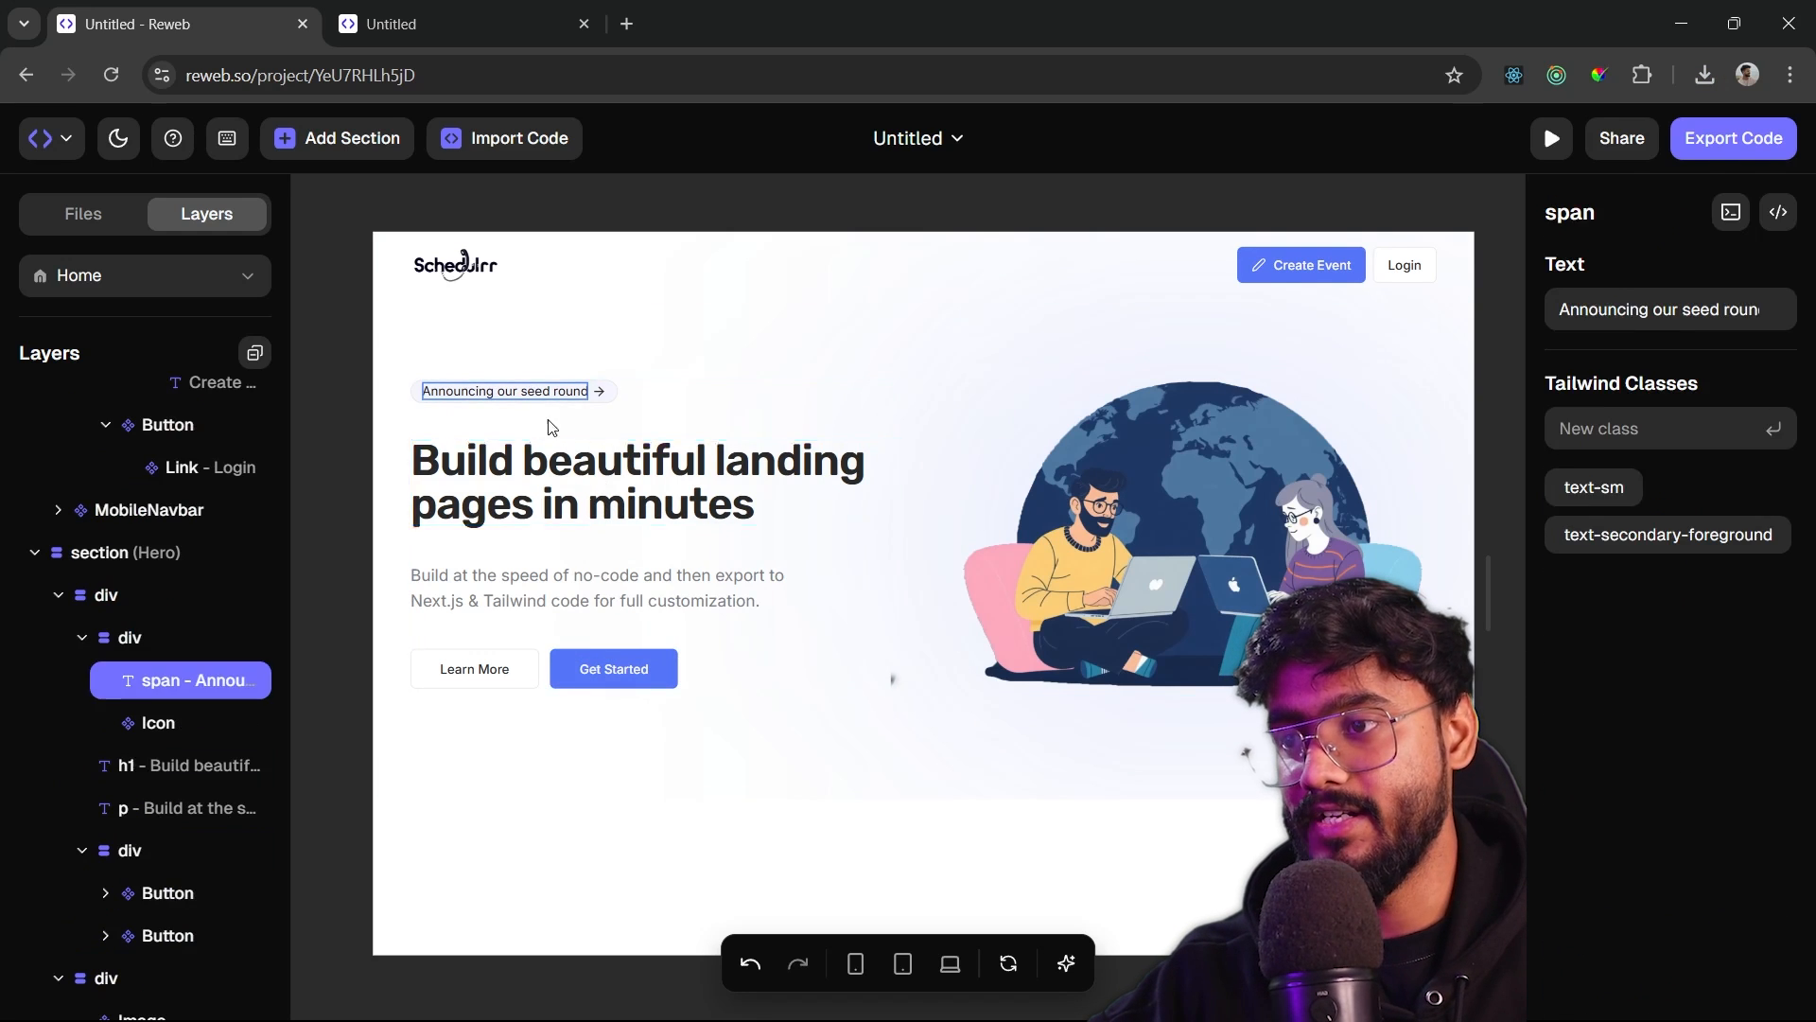
{"action": "left_click", "coordinate": [582, 497]}
{"action": "double_click", "coordinate": [575, 505]}
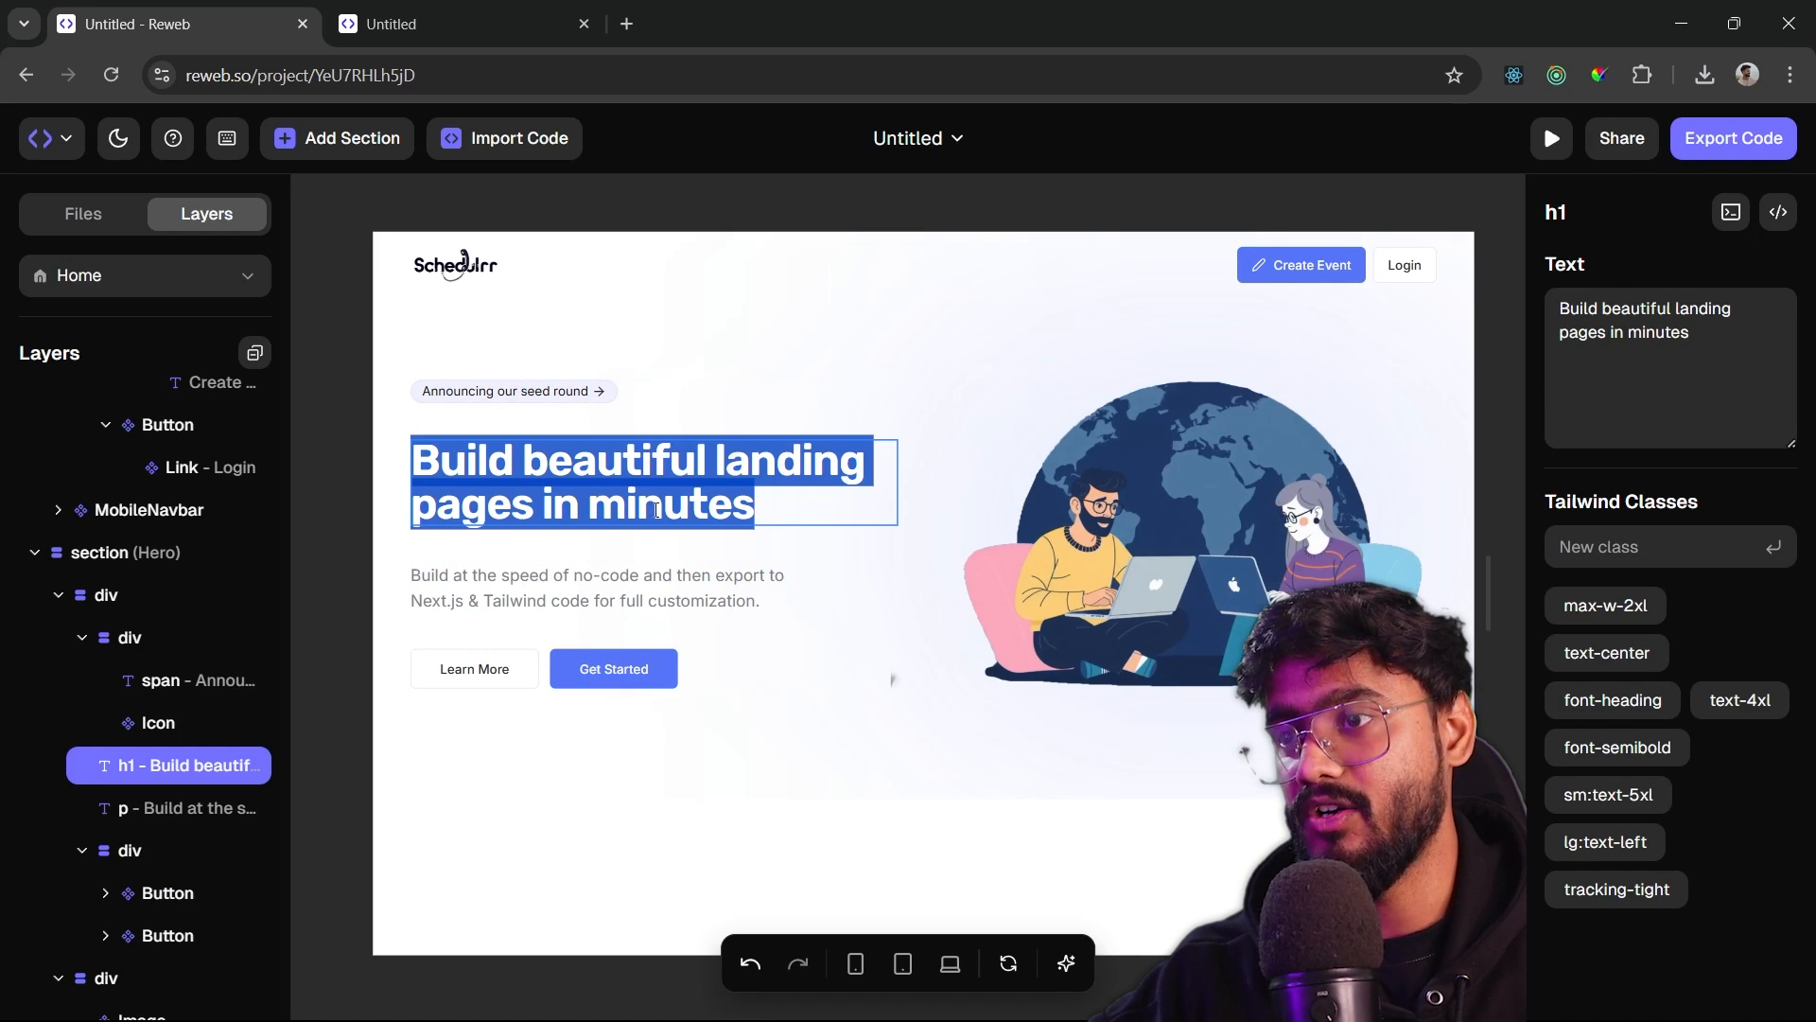
{"action": "type", "text": "Simplify Your Scheduling"}
{"action": "left_click", "coordinate": [320, 438]}
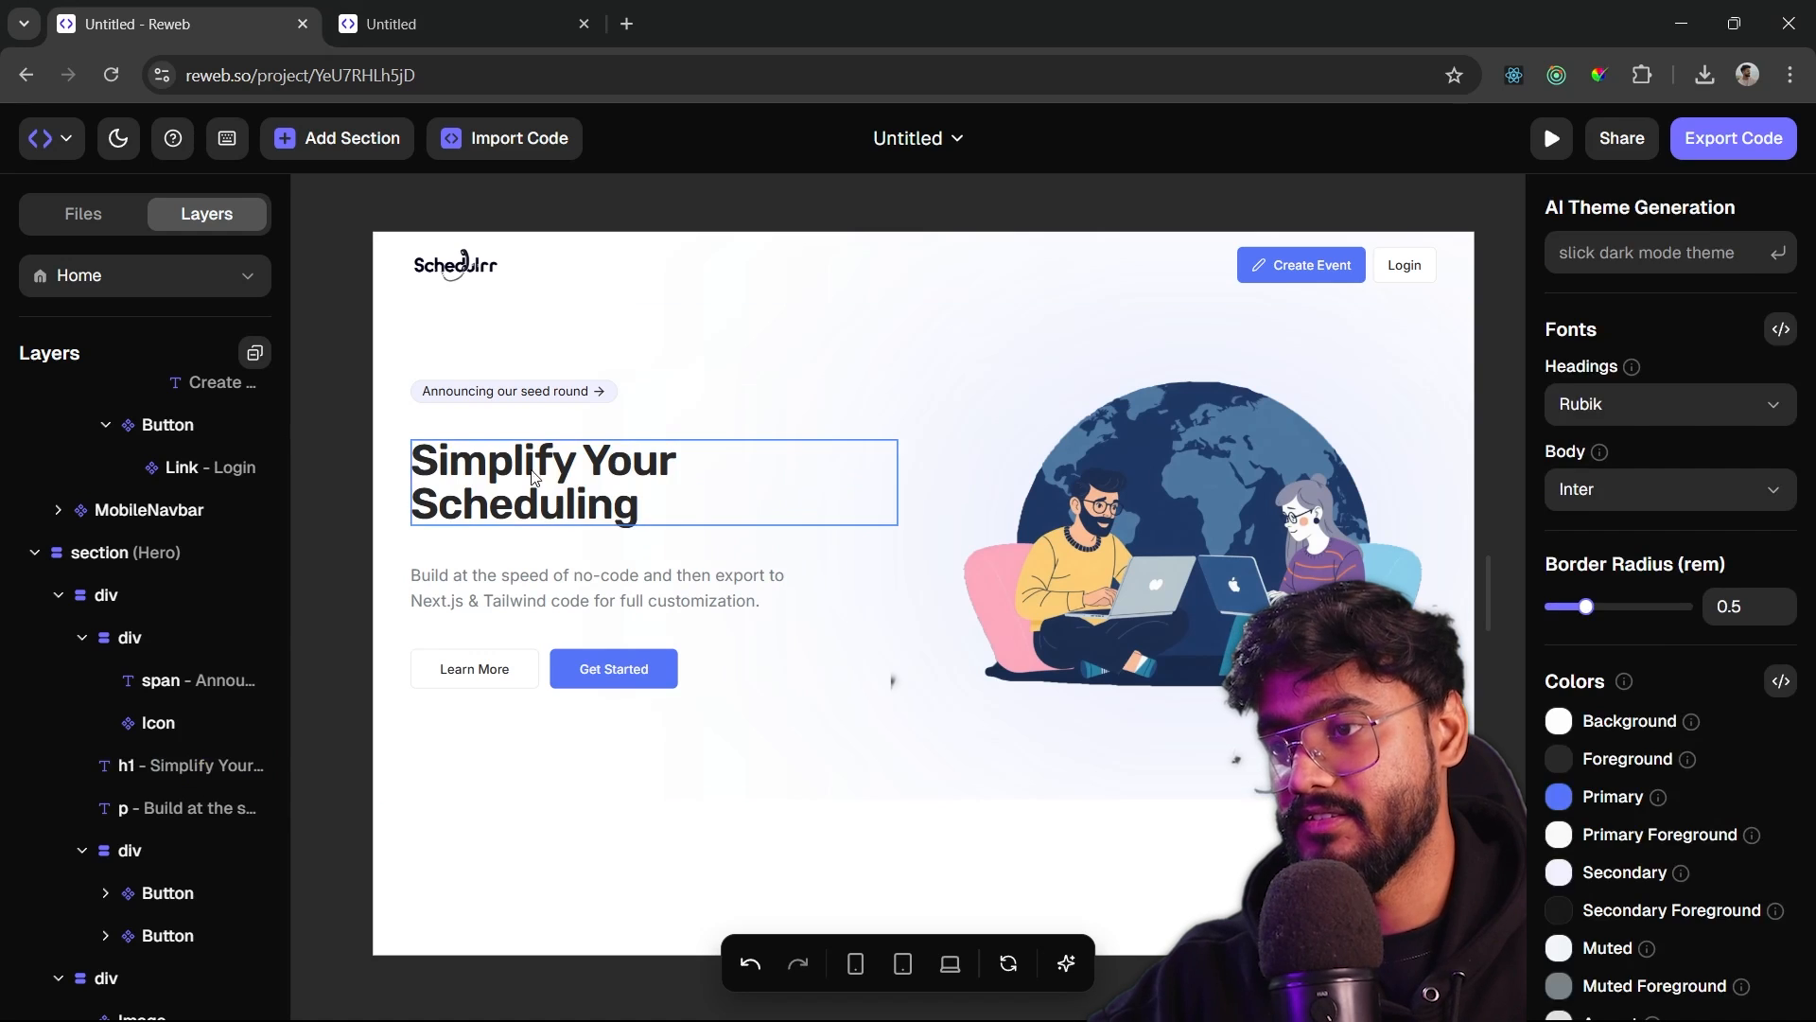
{"action": "double_click", "coordinate": [537, 476]}
{"action": "left_click", "coordinate": [370, 474]}
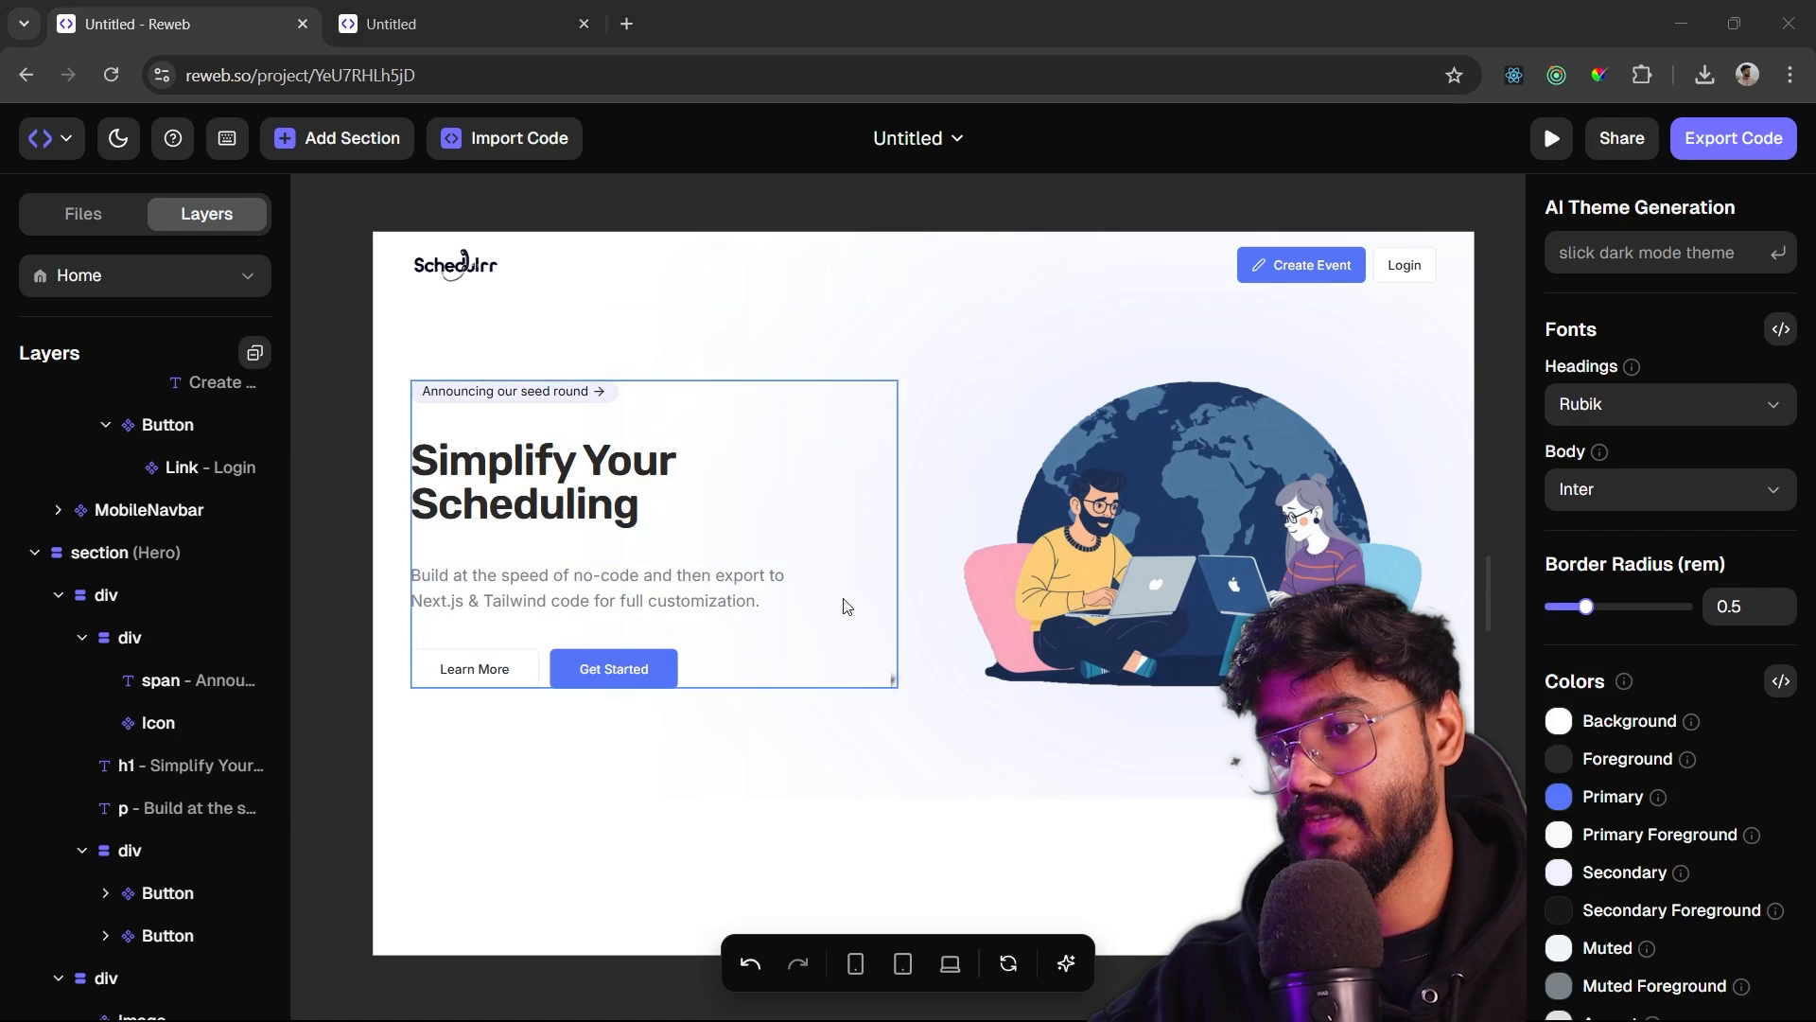
- Replace the hero paragraph with "Create events, set your availability, and let others book time with you seamlessly."
{"action": "left_click", "coordinate": [596, 595]}
{"action": "double_click", "coordinate": [596, 594]}
{"action": "type", "text": "Create events, set your availability, and let others book time with you seamlessly."}
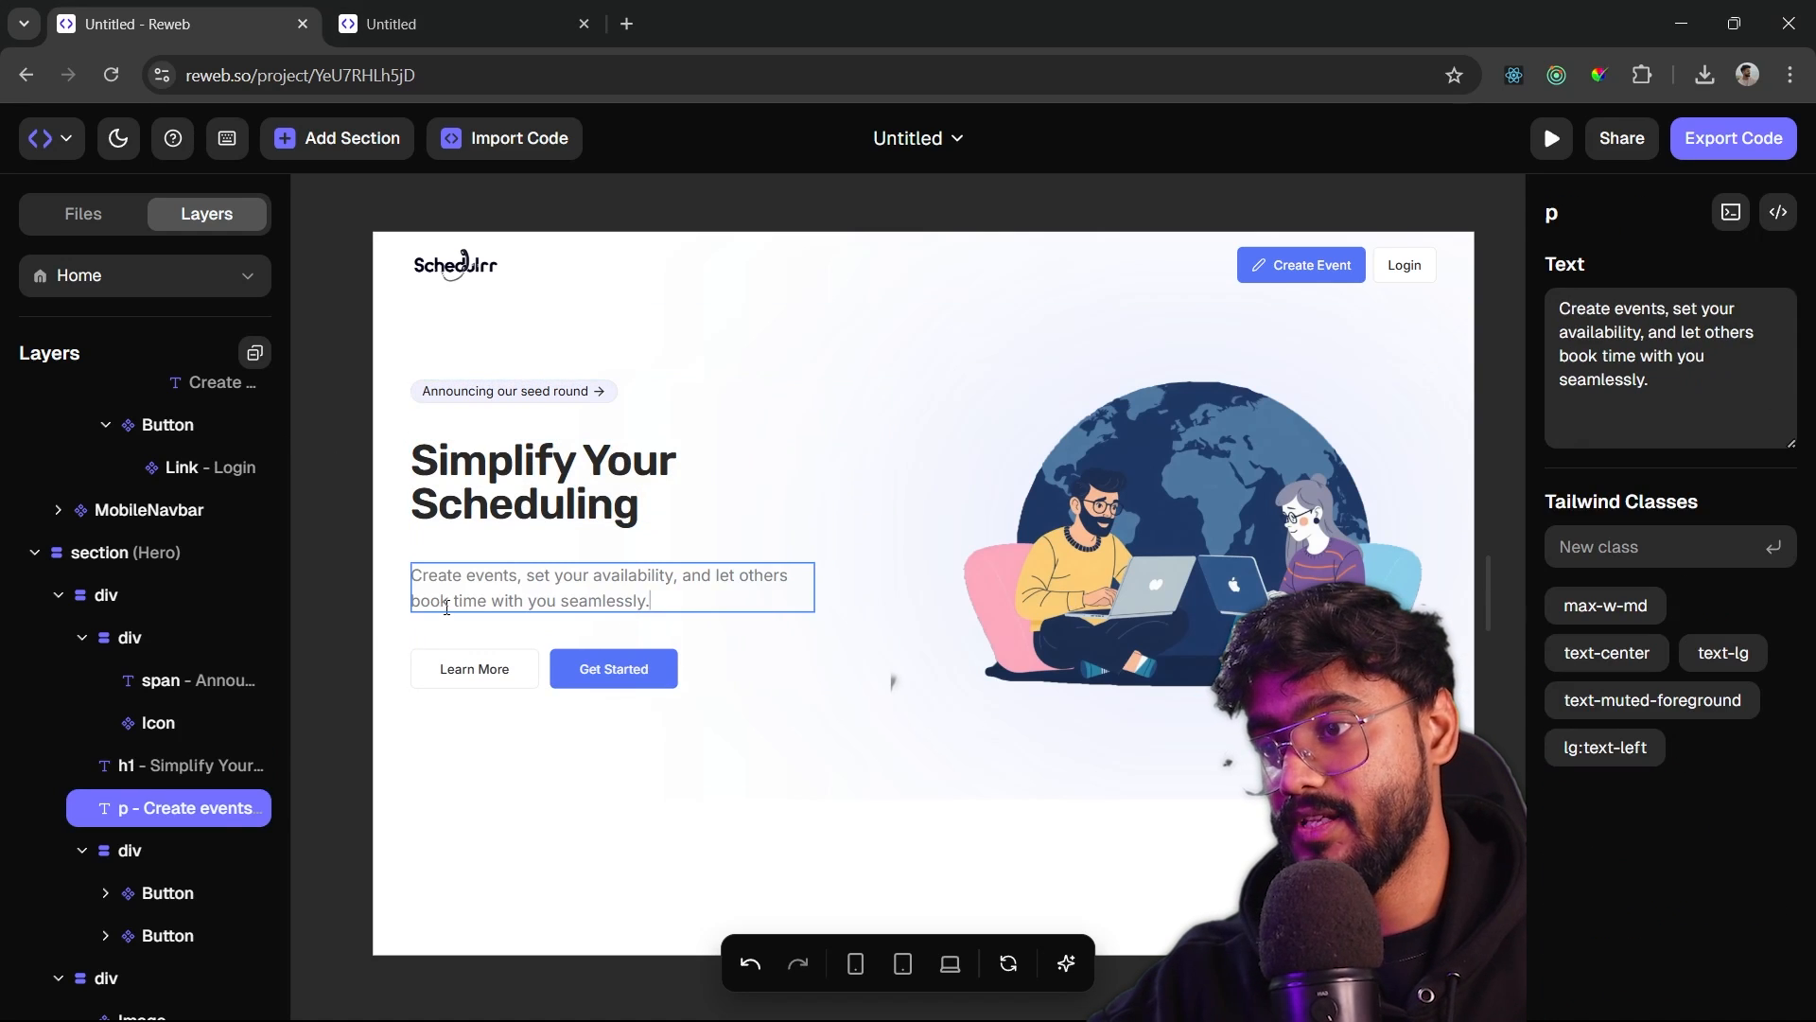
{"action": "left_click", "coordinate": [360, 566]}
{"action": "double_click", "coordinate": [502, 599]}
{"action": "left_click", "coordinate": [342, 570]}
- Delete the Learn More button from the hero section, keeping only Get Started
{"action": "left_click", "coordinate": [490, 672]}
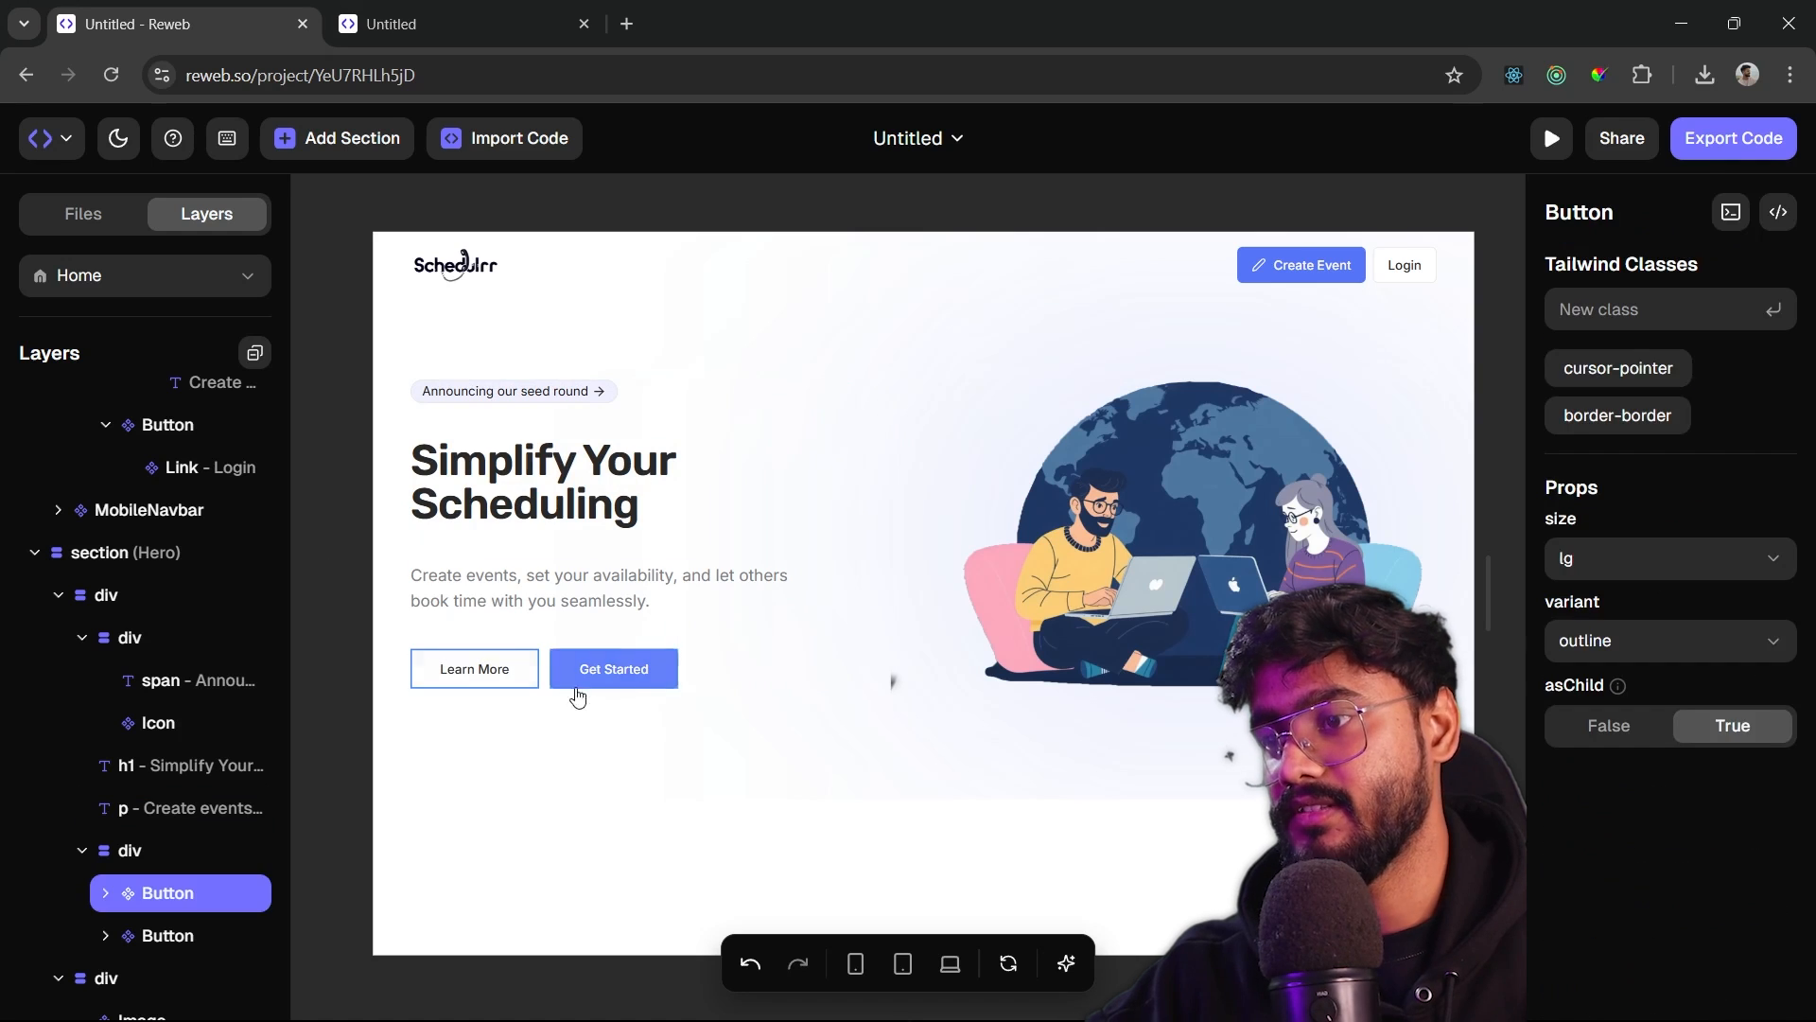
{"action": "right_click", "coordinate": [516, 671]}
{"action": "left_click", "coordinate": [729, 810]}
{"action": "left_click", "coordinate": [503, 675]}
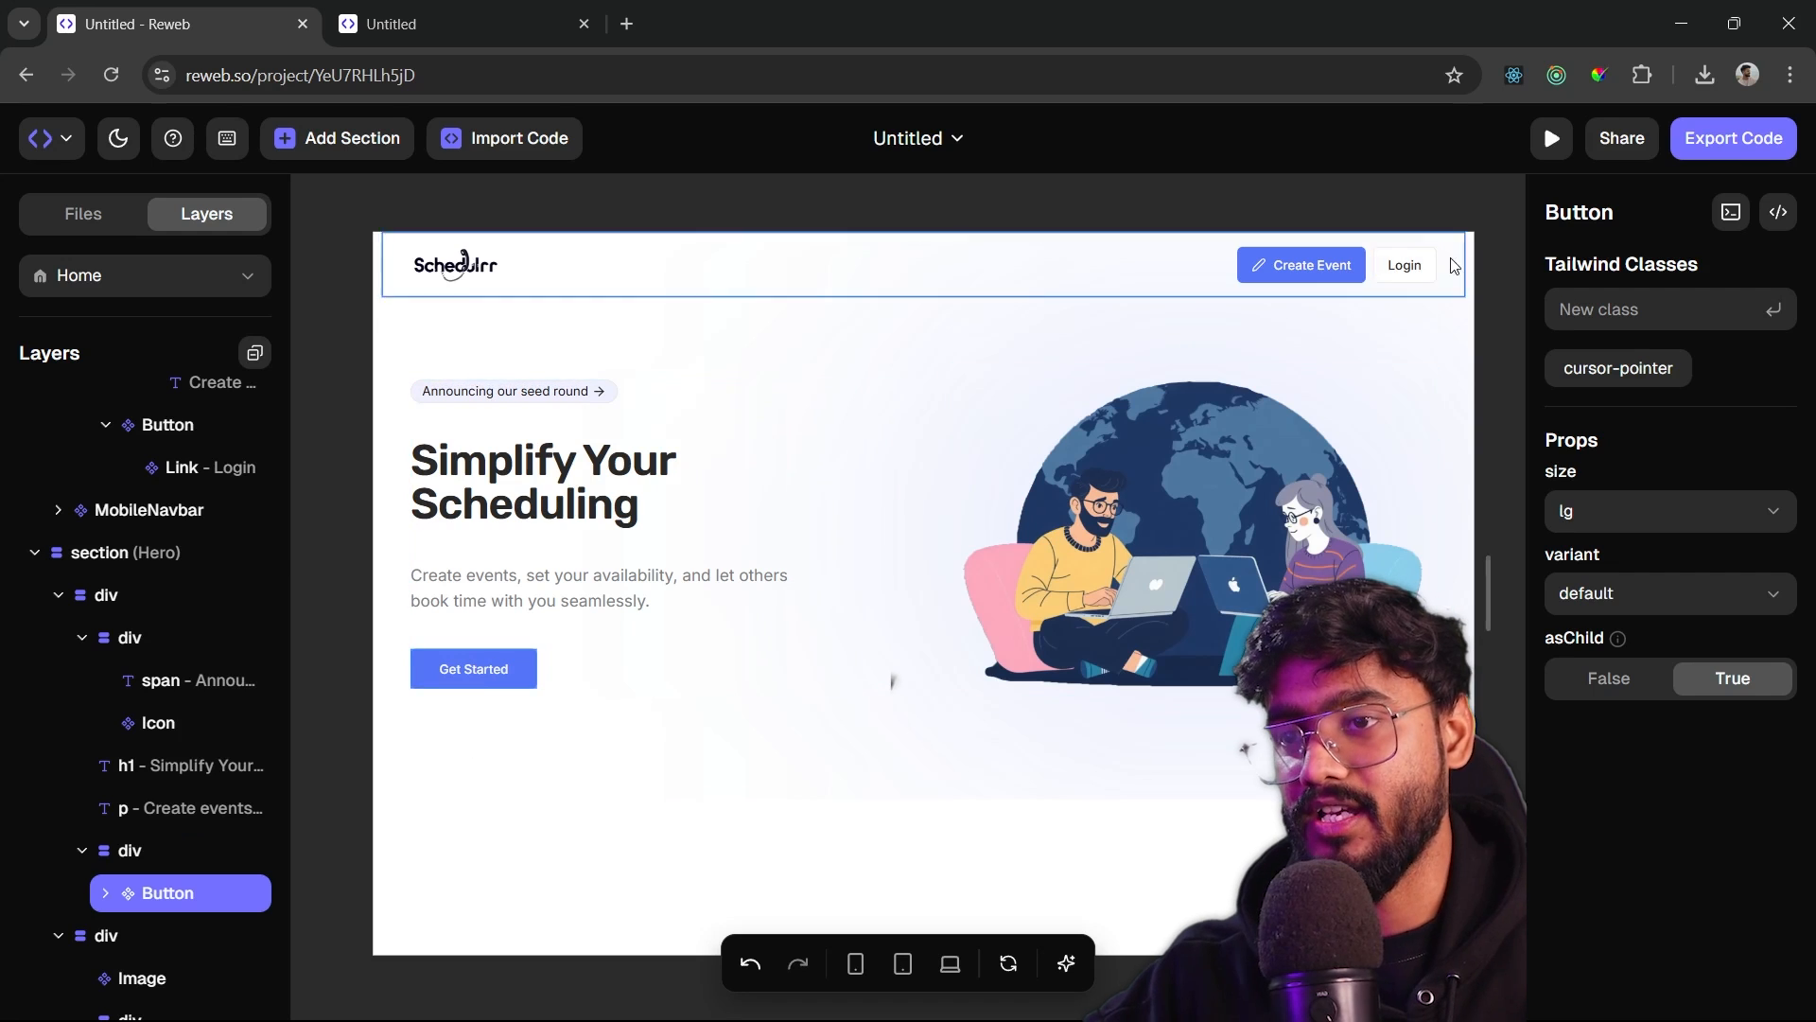
{"action": "left_click", "coordinate": [1343, 269]}
{"action": "left_click", "coordinate": [1307, 210]}
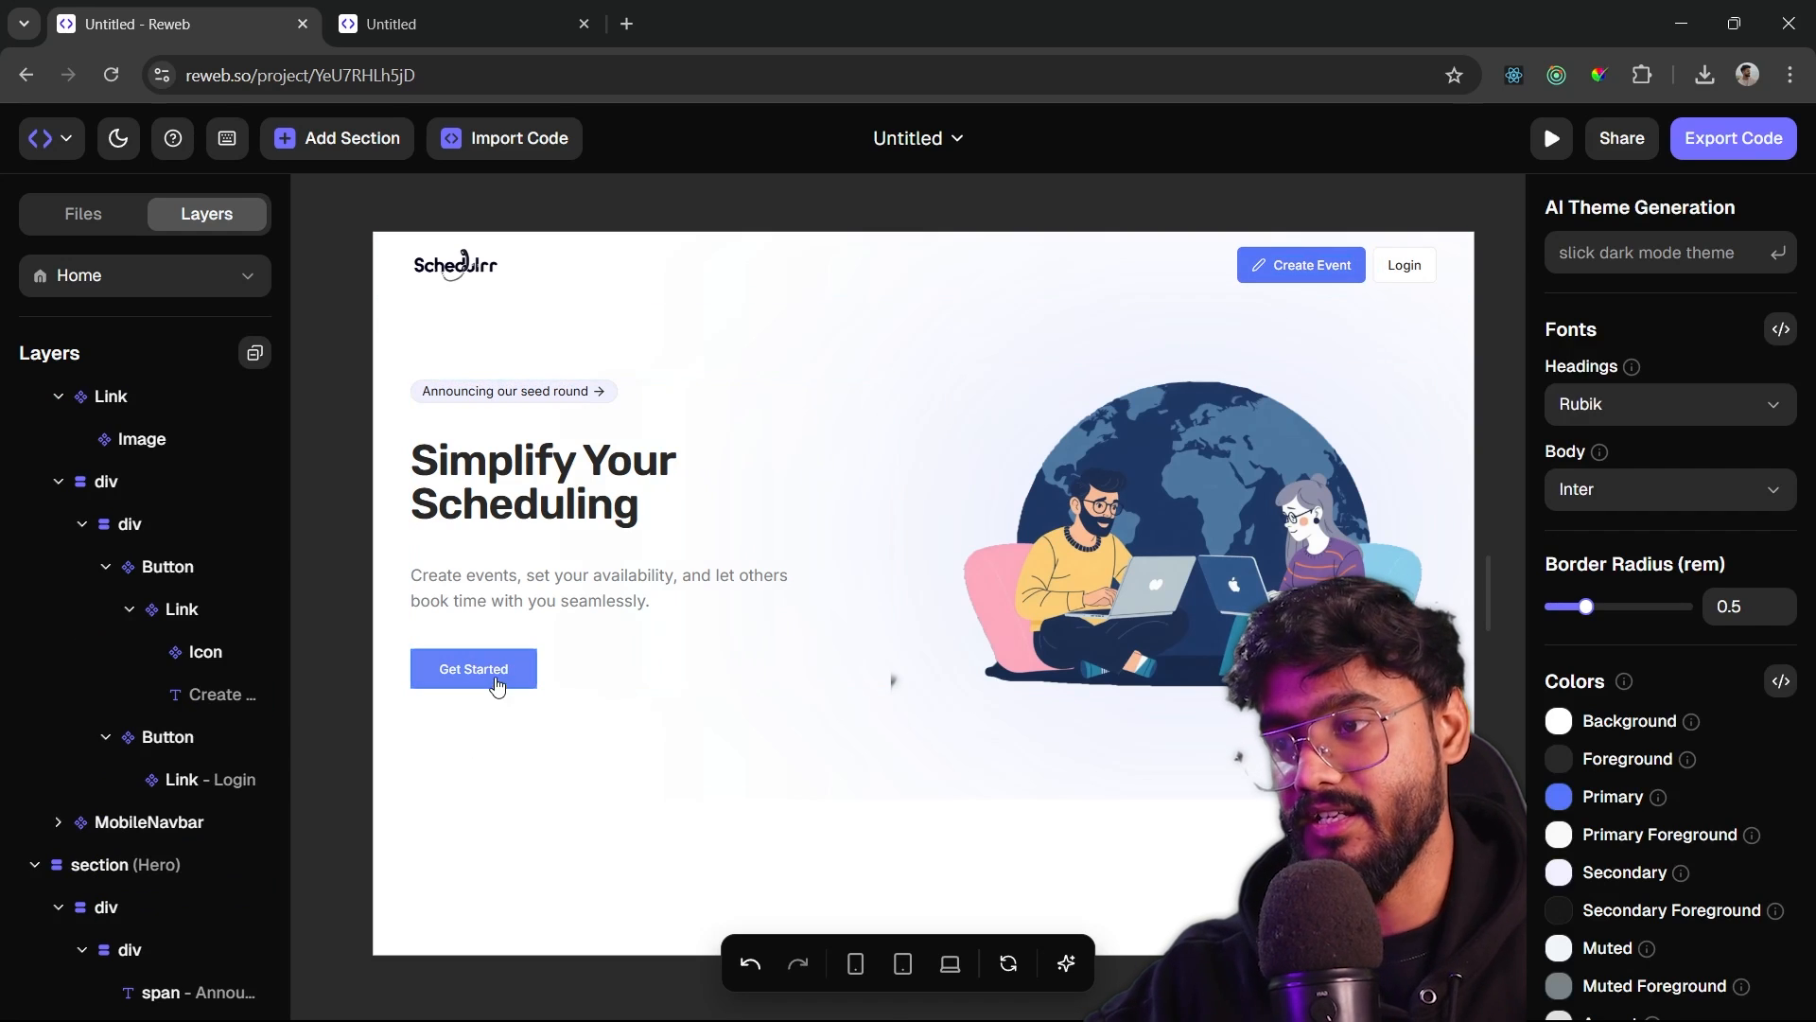
- Change the hero's announcement badge text to "Introducing Schedulrr"
{"action": "left_click", "coordinate": [483, 394]}
{"action": "double_click", "coordinate": [484, 395]}
{"action": "type", "text": "Introducing Schedulrr"}
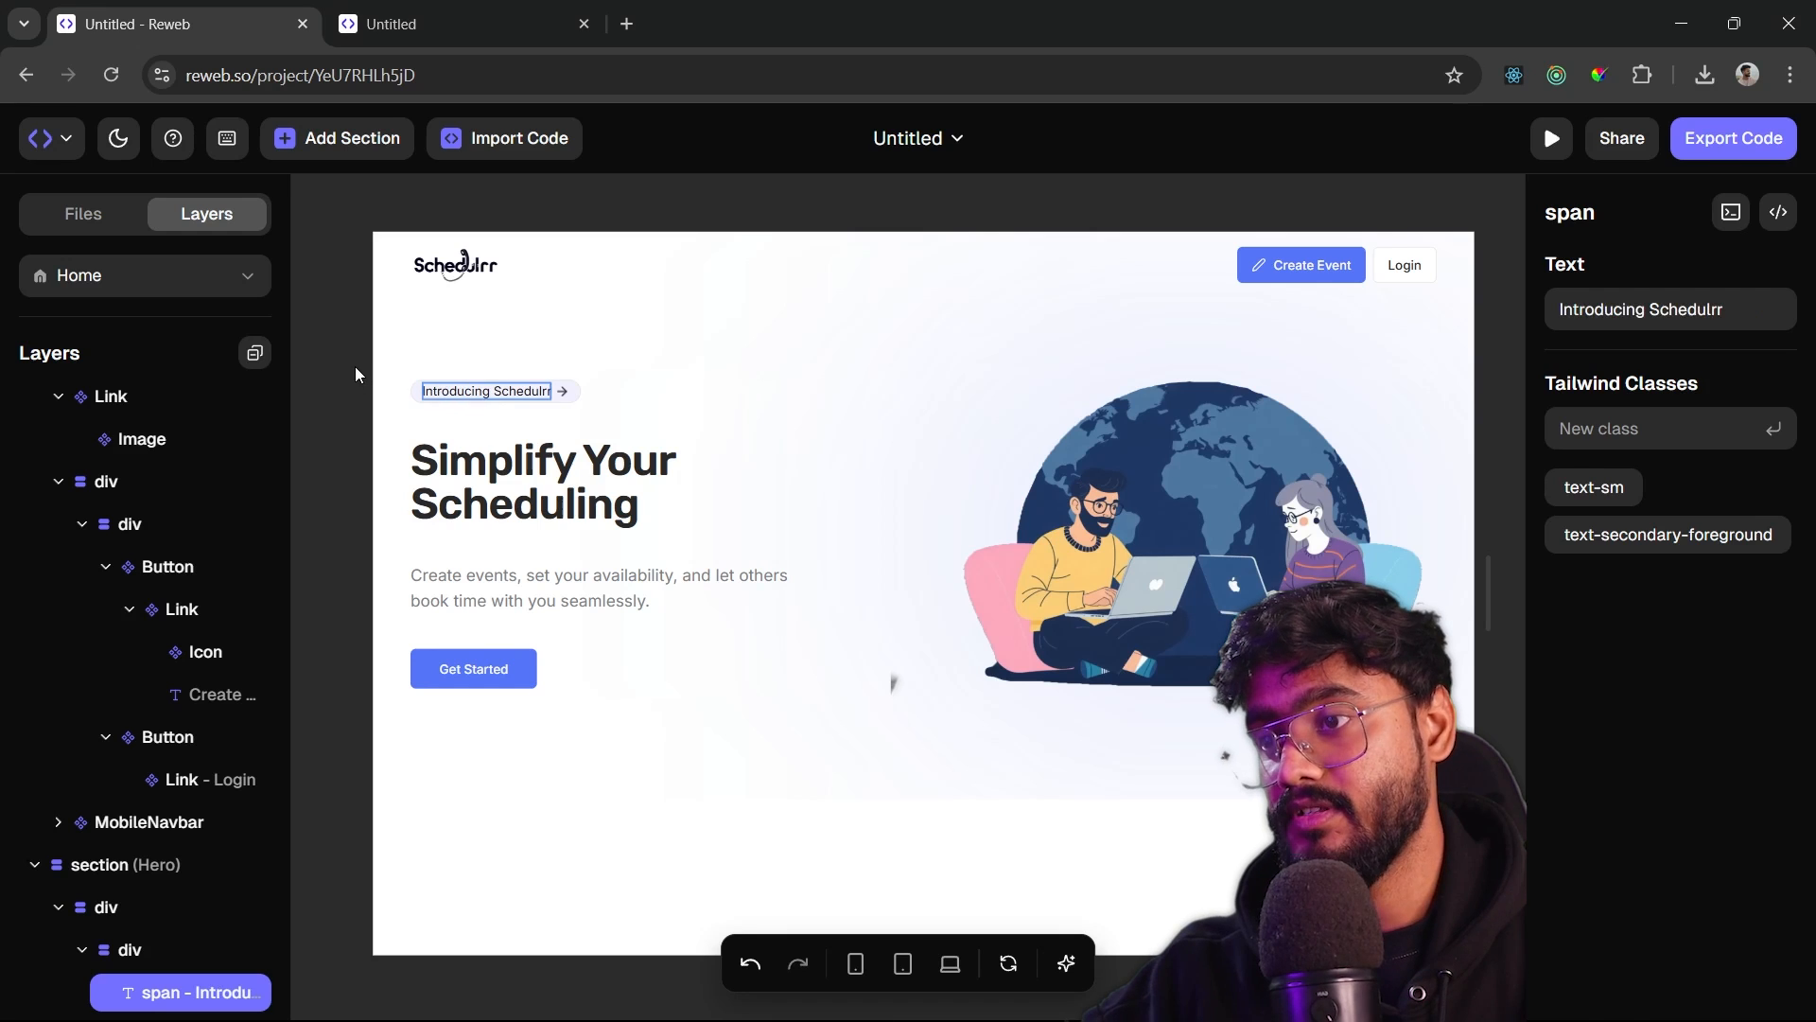
{"action": "left_click", "coordinate": [355, 366]}
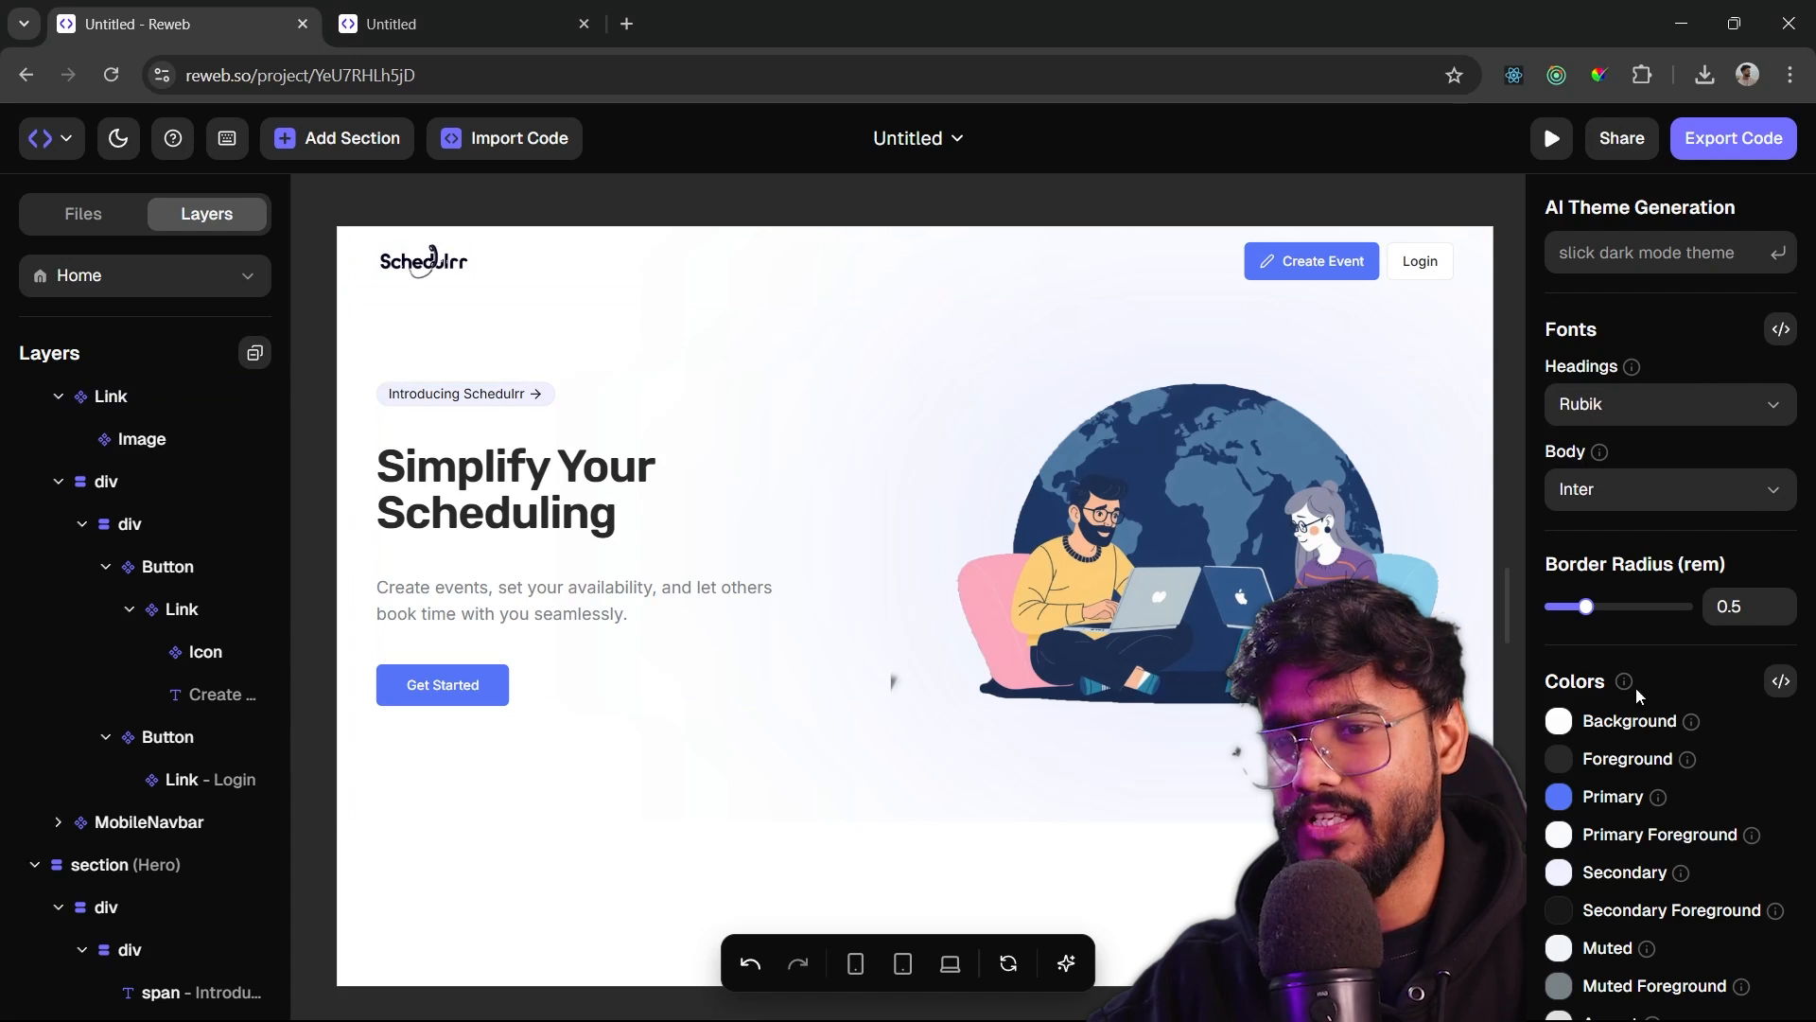
- Set the theme's Background color to the light blue #F1F5FF
{"action": "left_click", "coordinate": [1559, 722]}
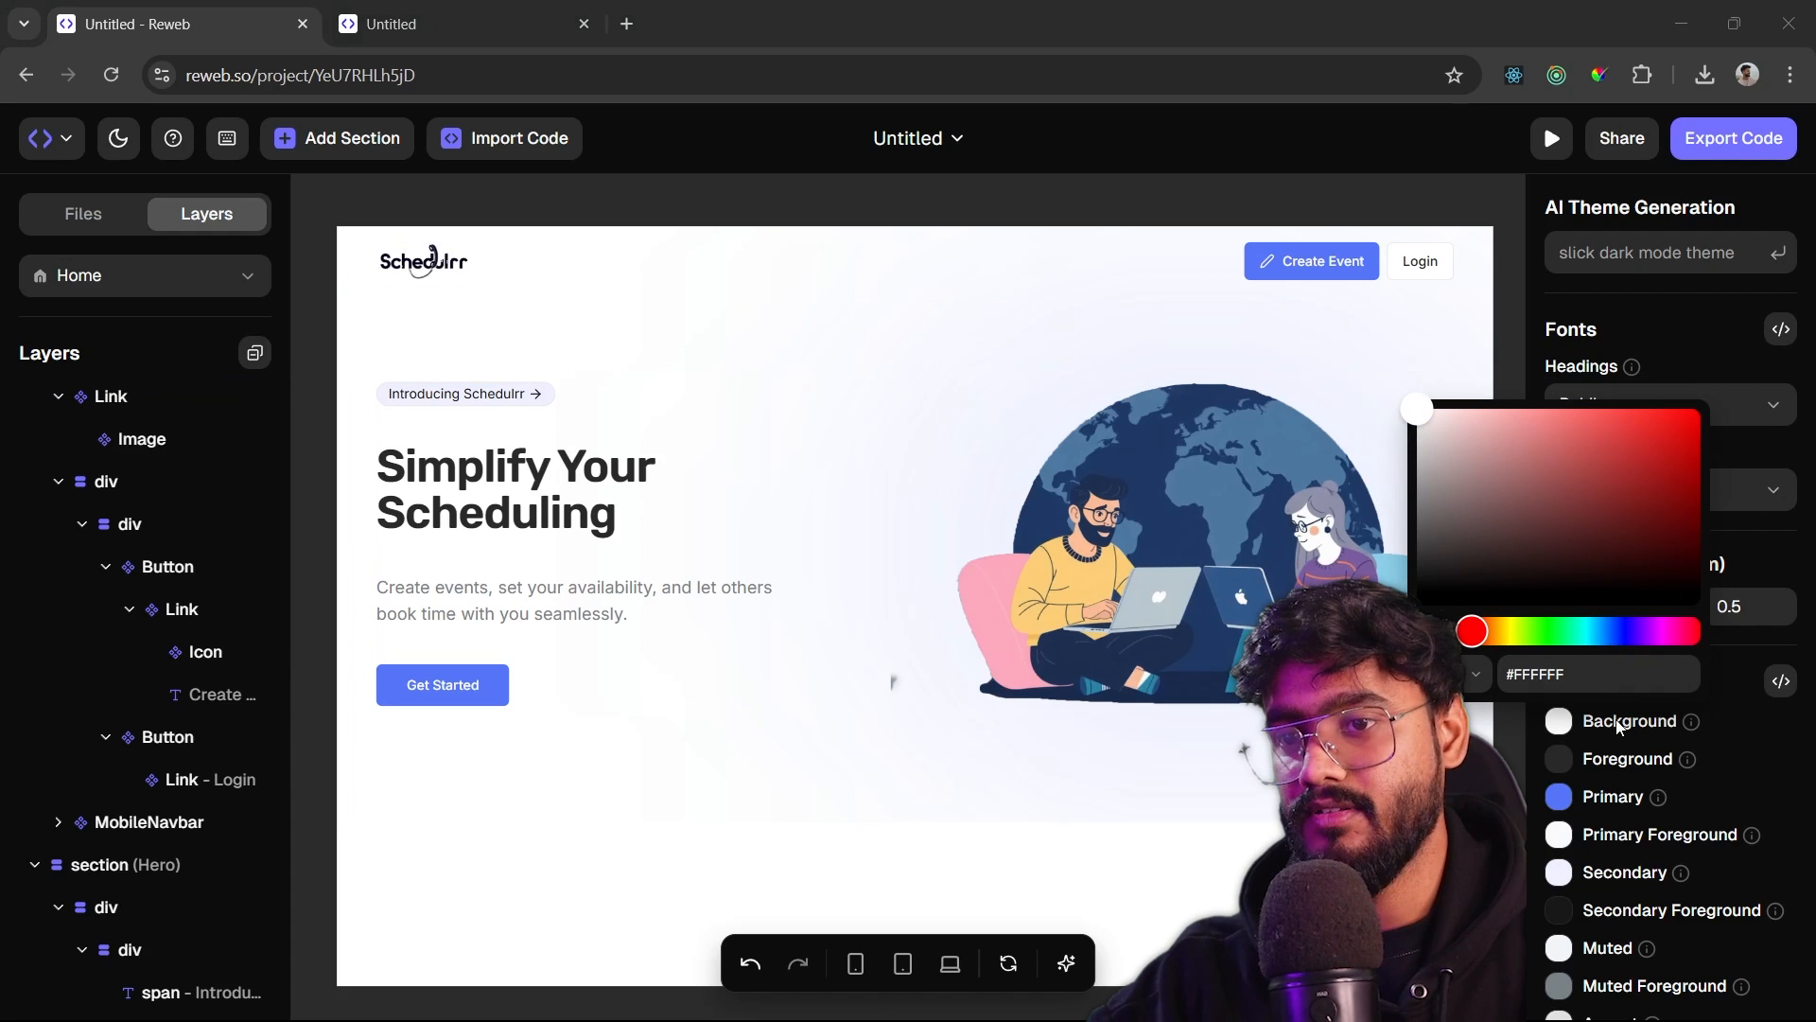
{"action": "left_click", "coordinate": [1589, 665]}
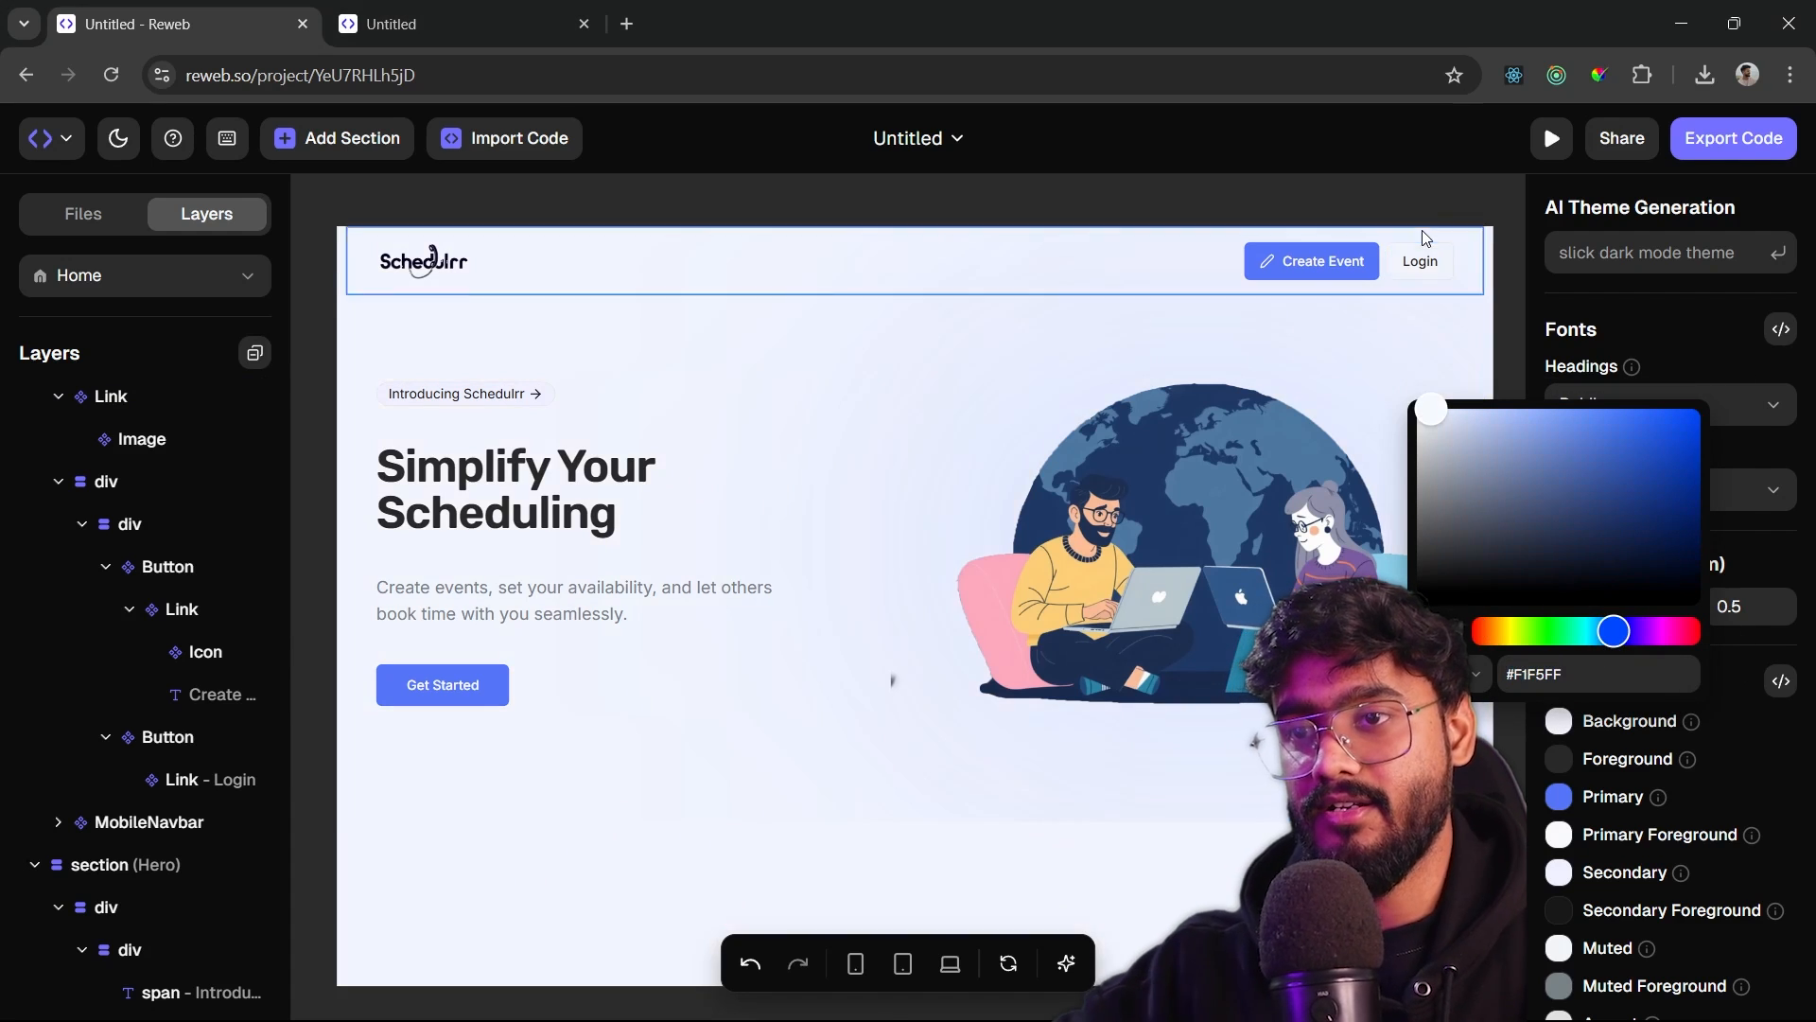
{"action": "left_click", "coordinate": [1409, 185]}
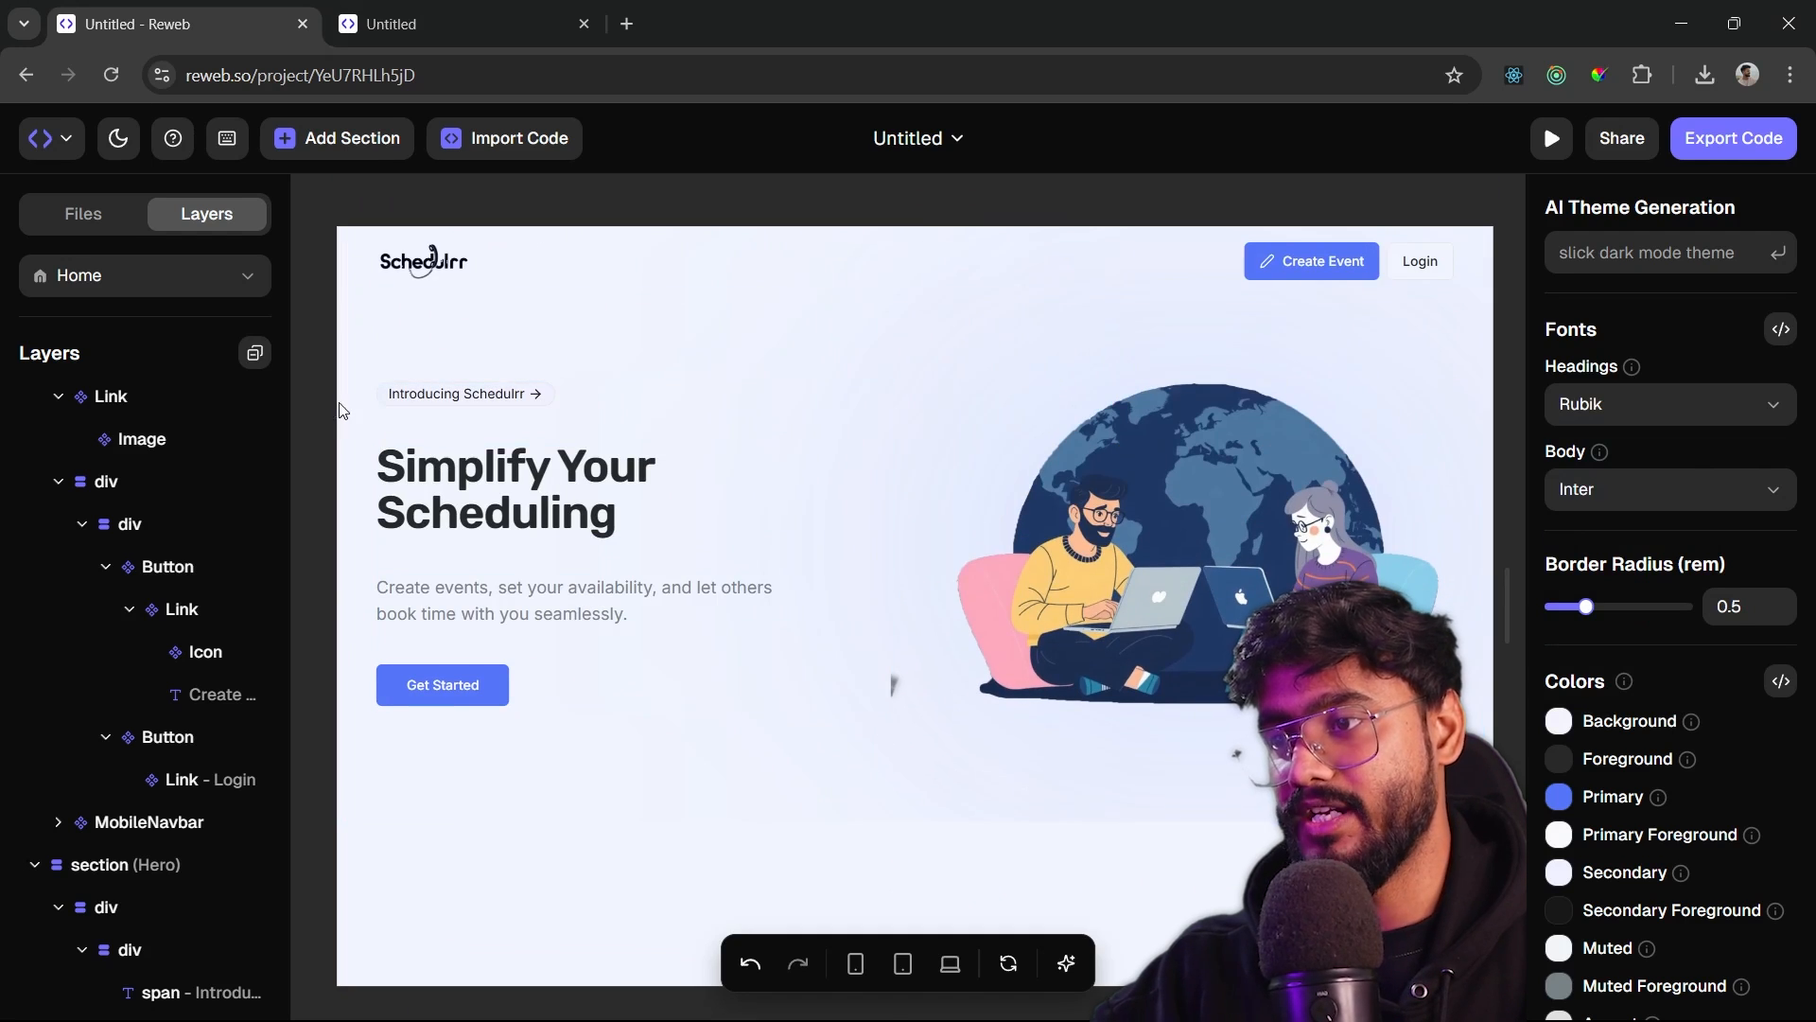
- Open schedulrr.vercel.app in a new browser tab and examine the sections below its hero
{"action": "left_click", "coordinate": [626, 24]}
{"action": "type", "text": "sc"}
{"action": "key", "text": "Return"}
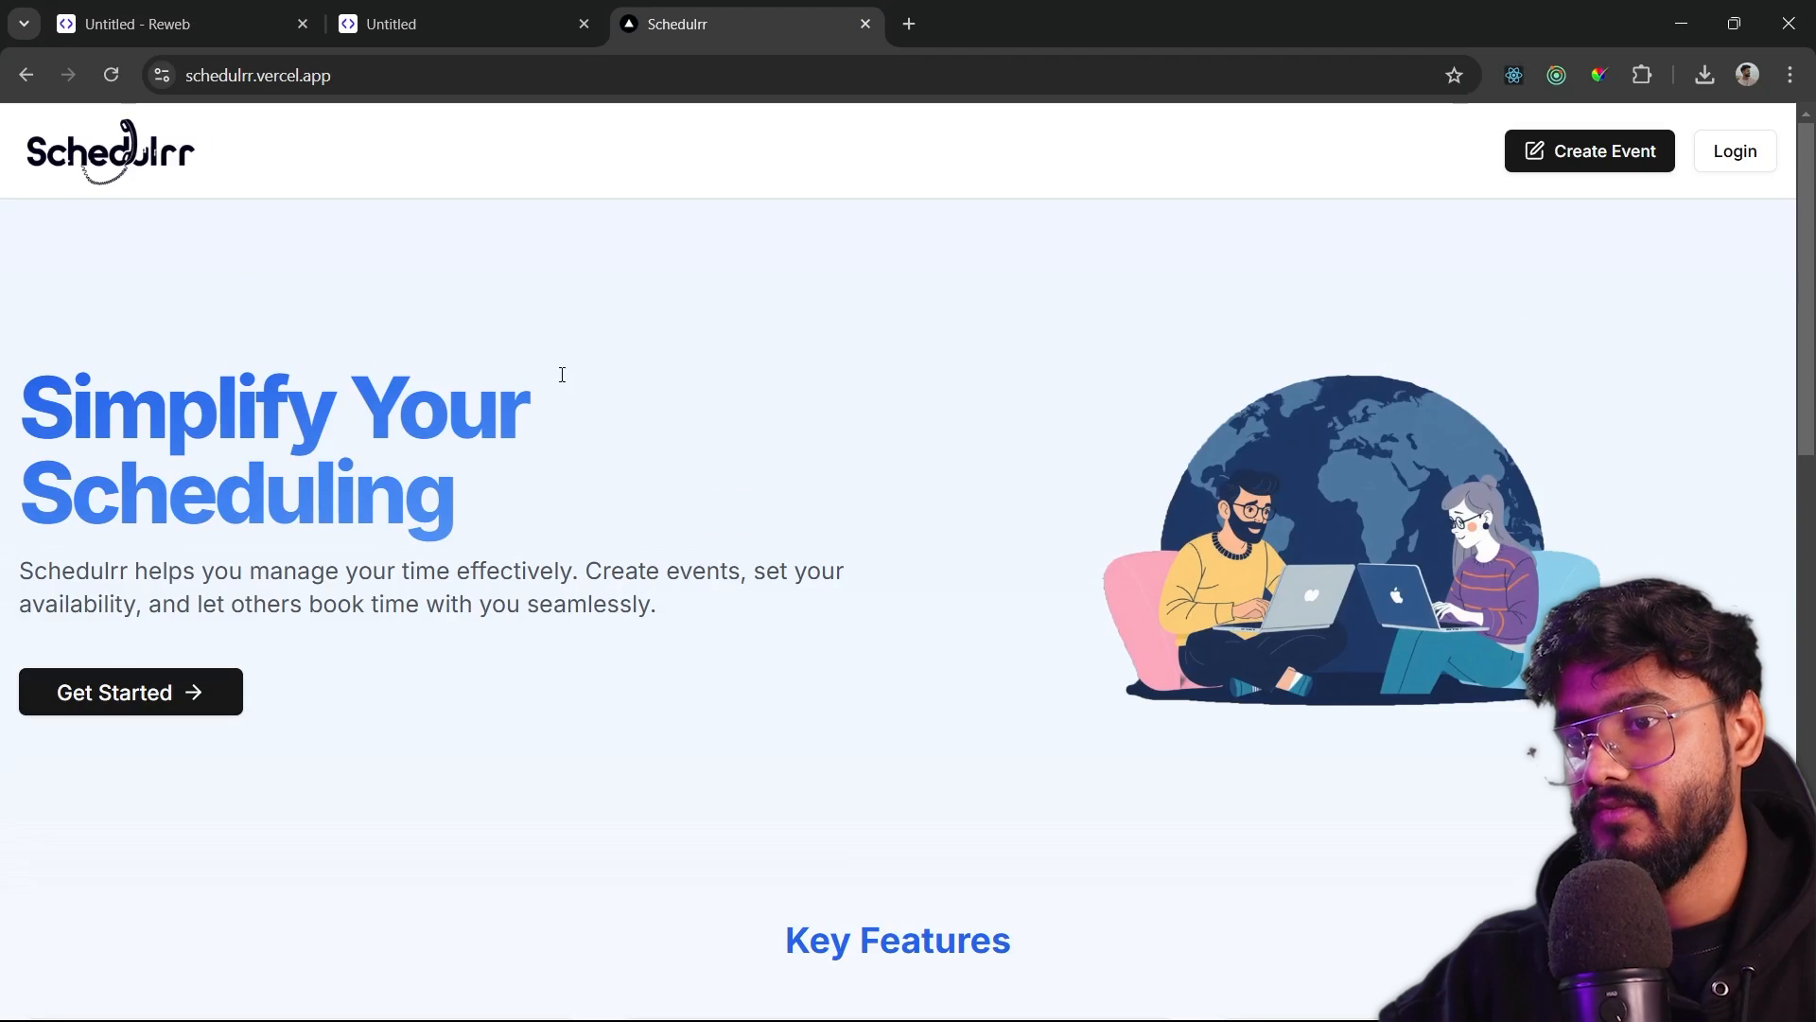
{"action": "key", "text": "ctrl+minus"}
{"action": "scroll", "coordinate": [919, 443], "scroll_direction": "down", "scroll_amount": 1}
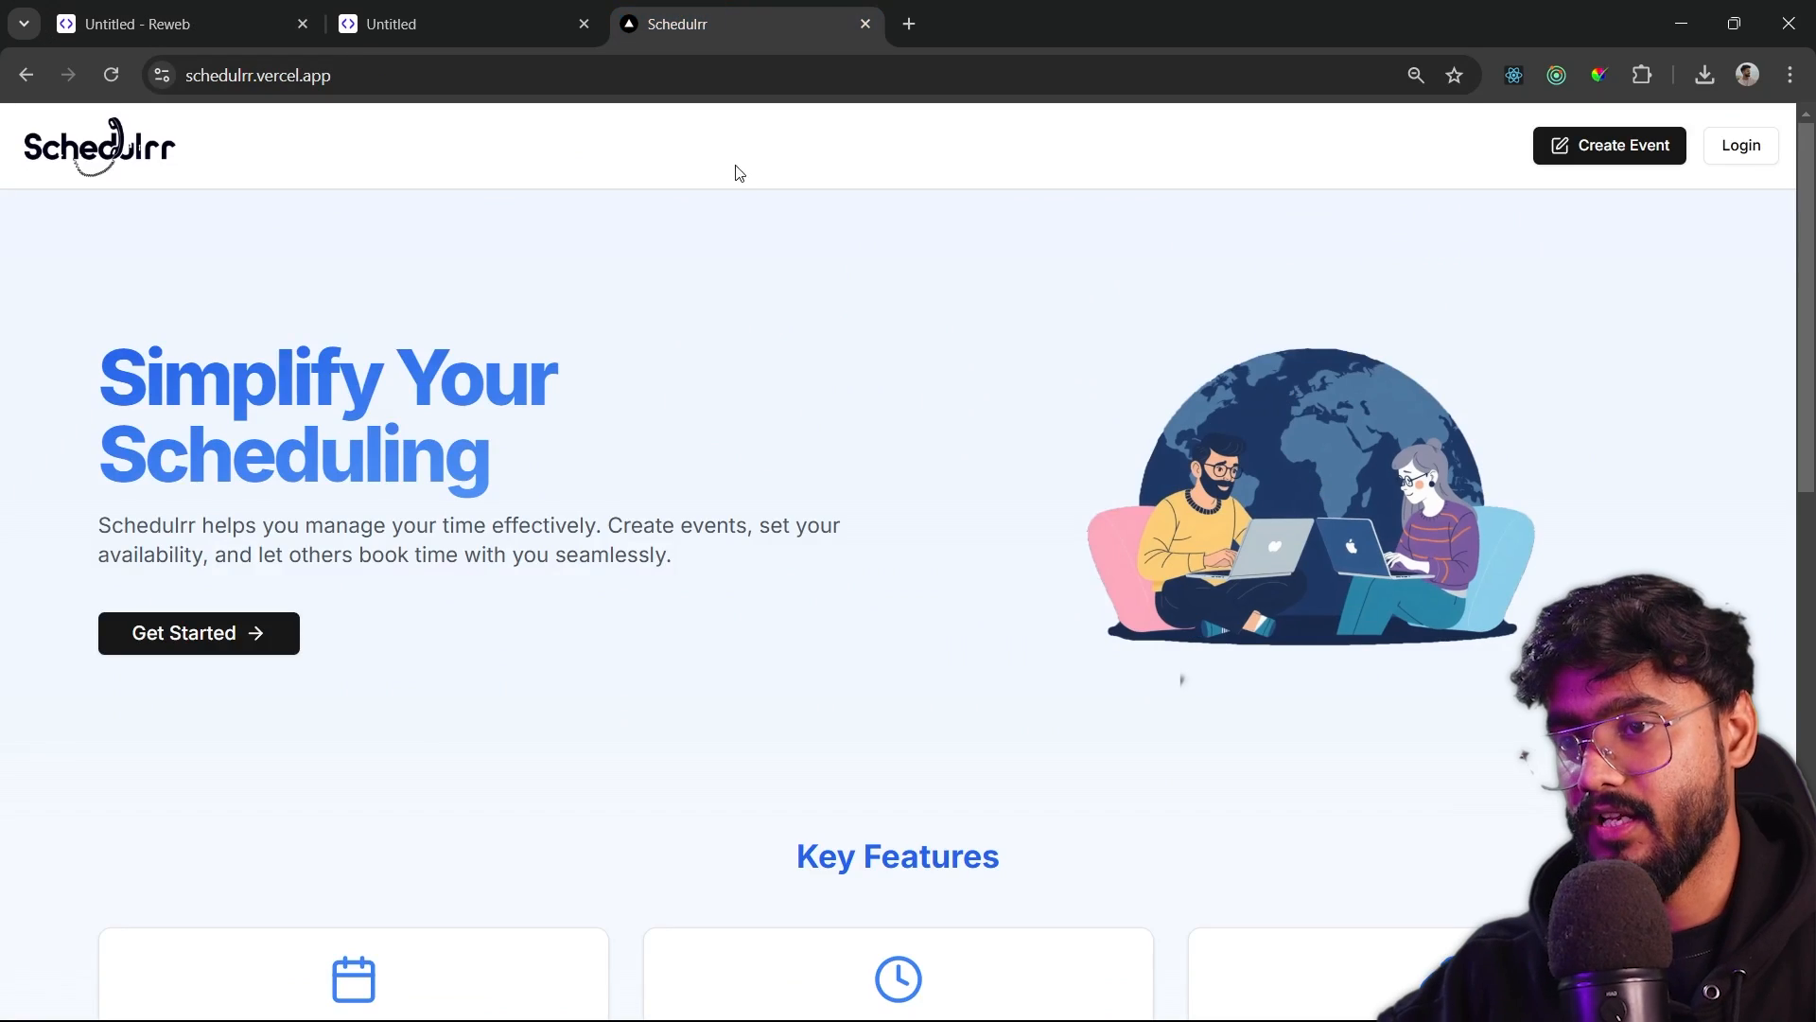
{"action": "scroll", "coordinate": [734, 259], "scroll_direction": "down", "scroll_amount": 5}
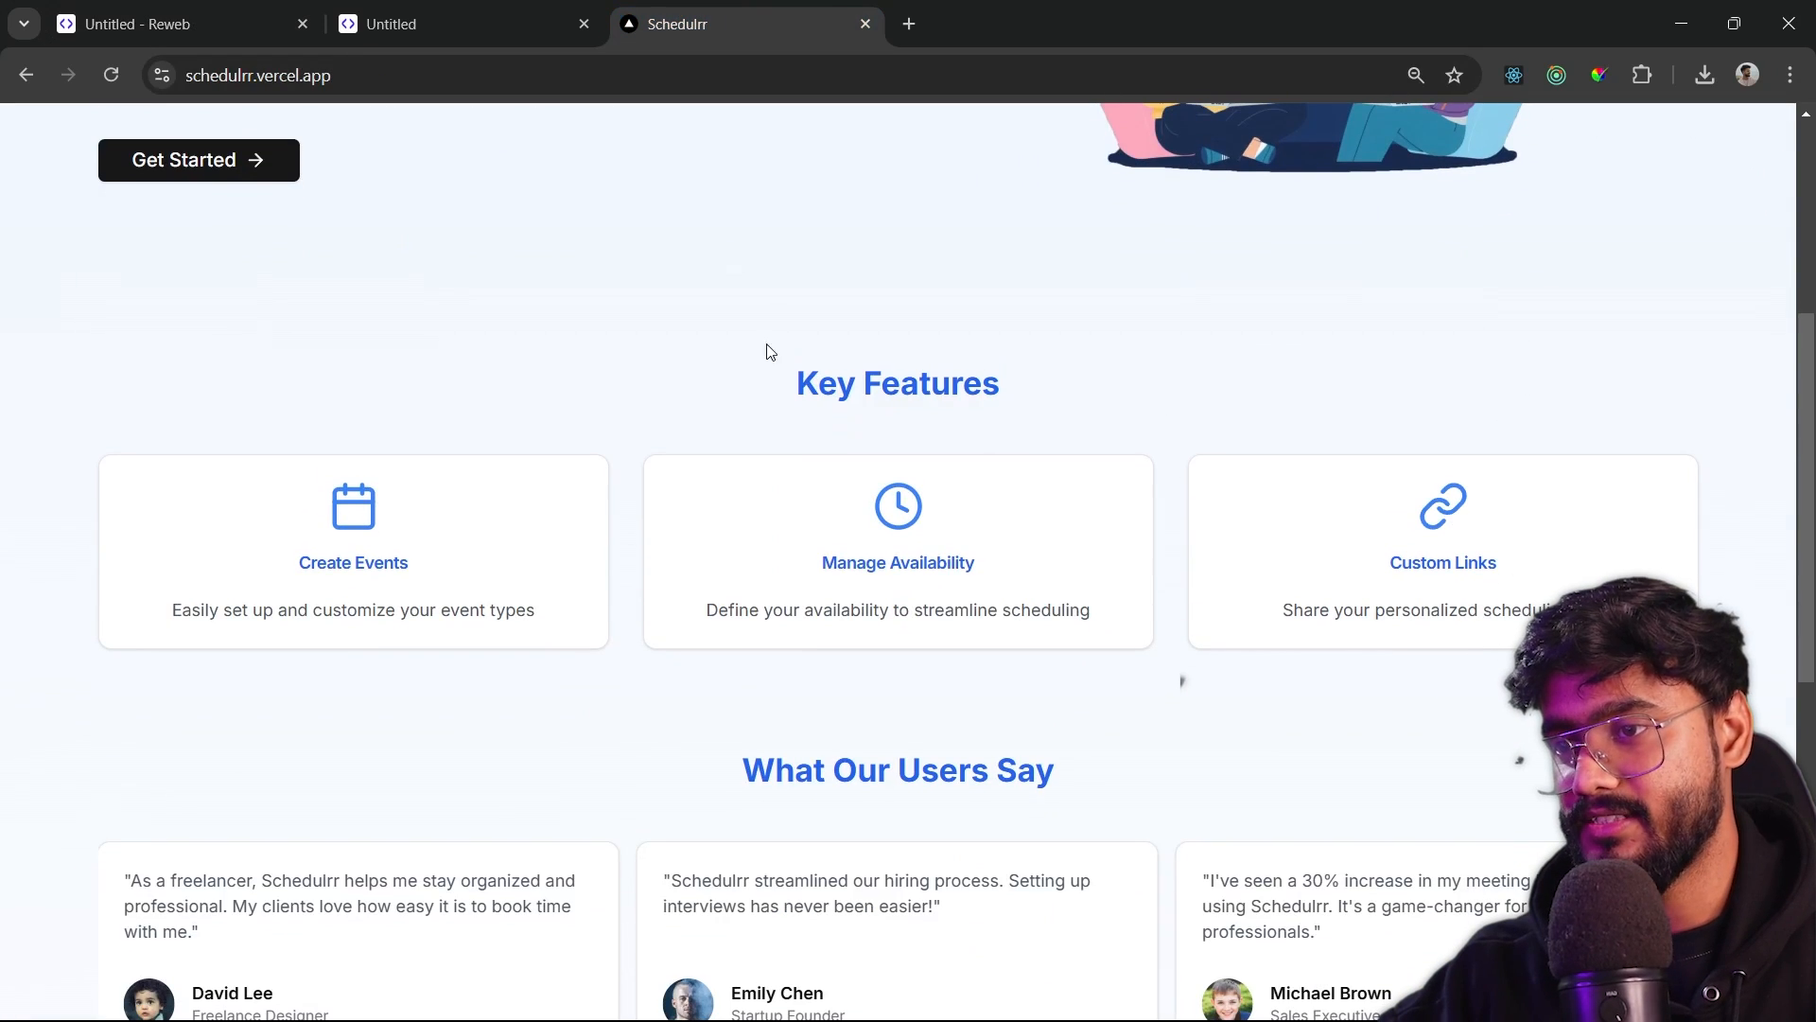
{"action": "left_click_drag", "start_coordinate": [771, 352], "coordinate": [1608, 643]}
{"action": "left_click", "coordinate": [1608, 672]}
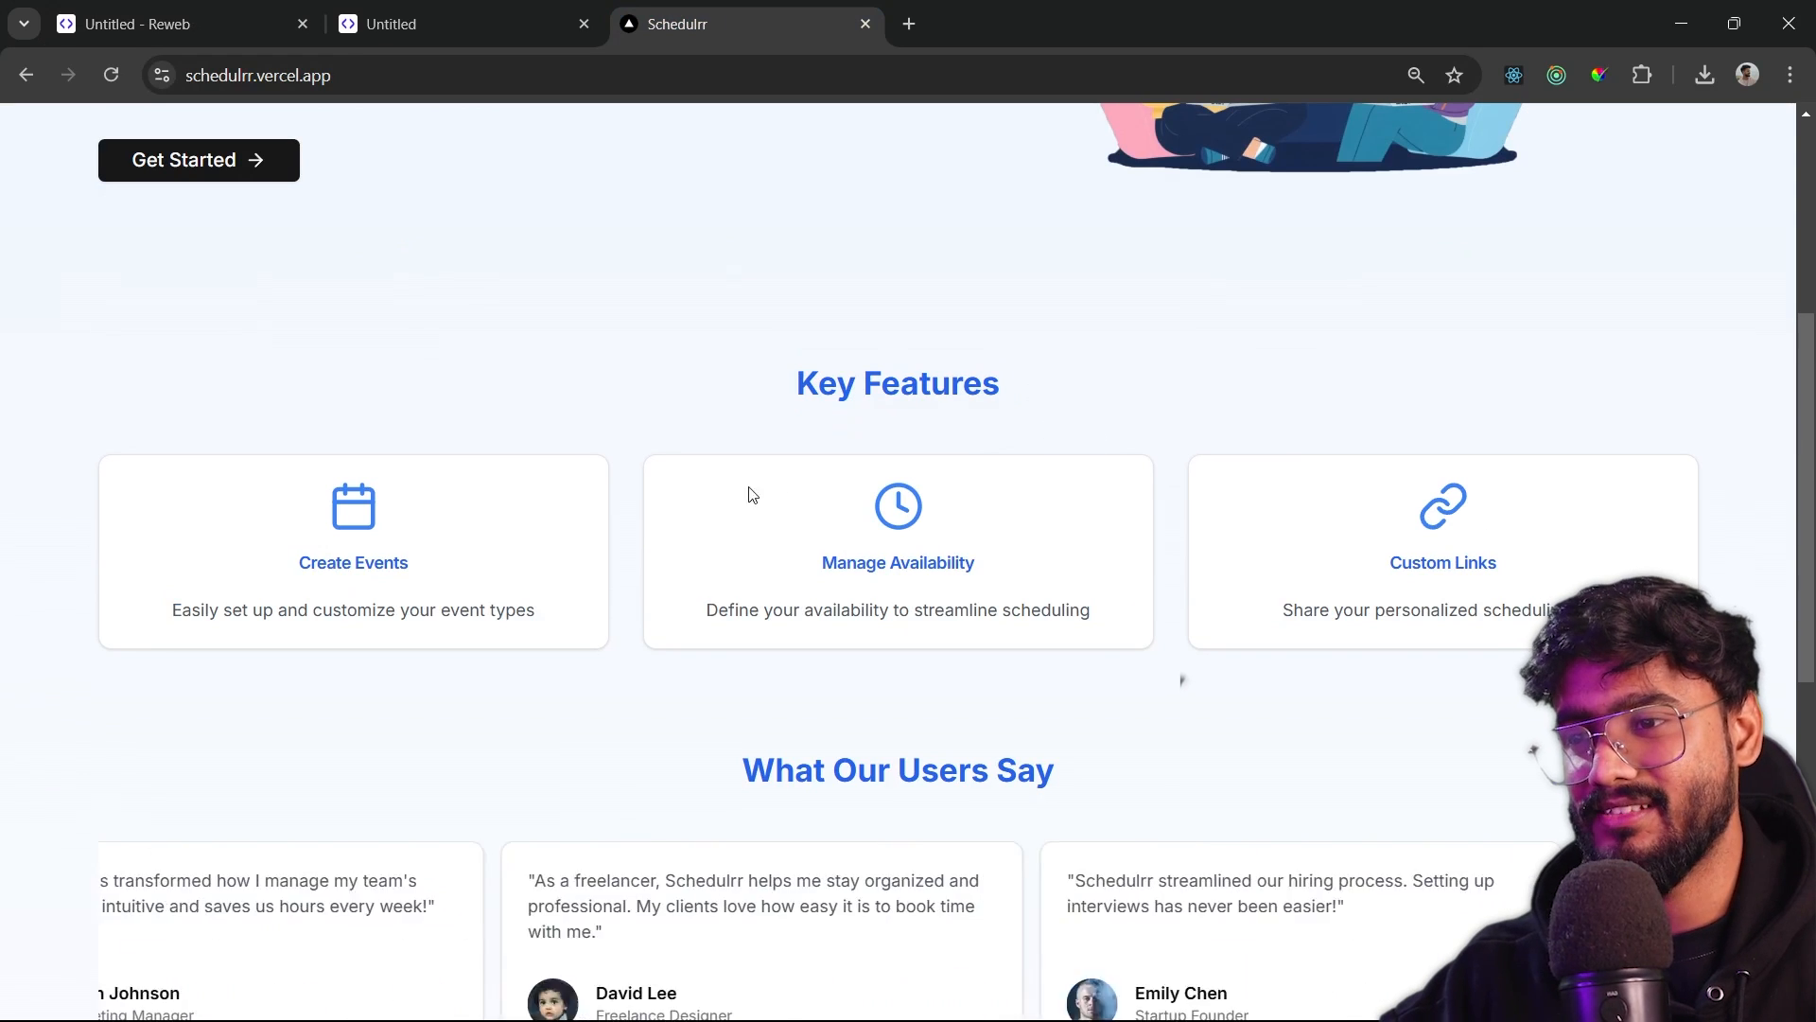
{"action": "scroll", "coordinate": [871, 454], "scroll_direction": "up", "scroll_amount": 2}
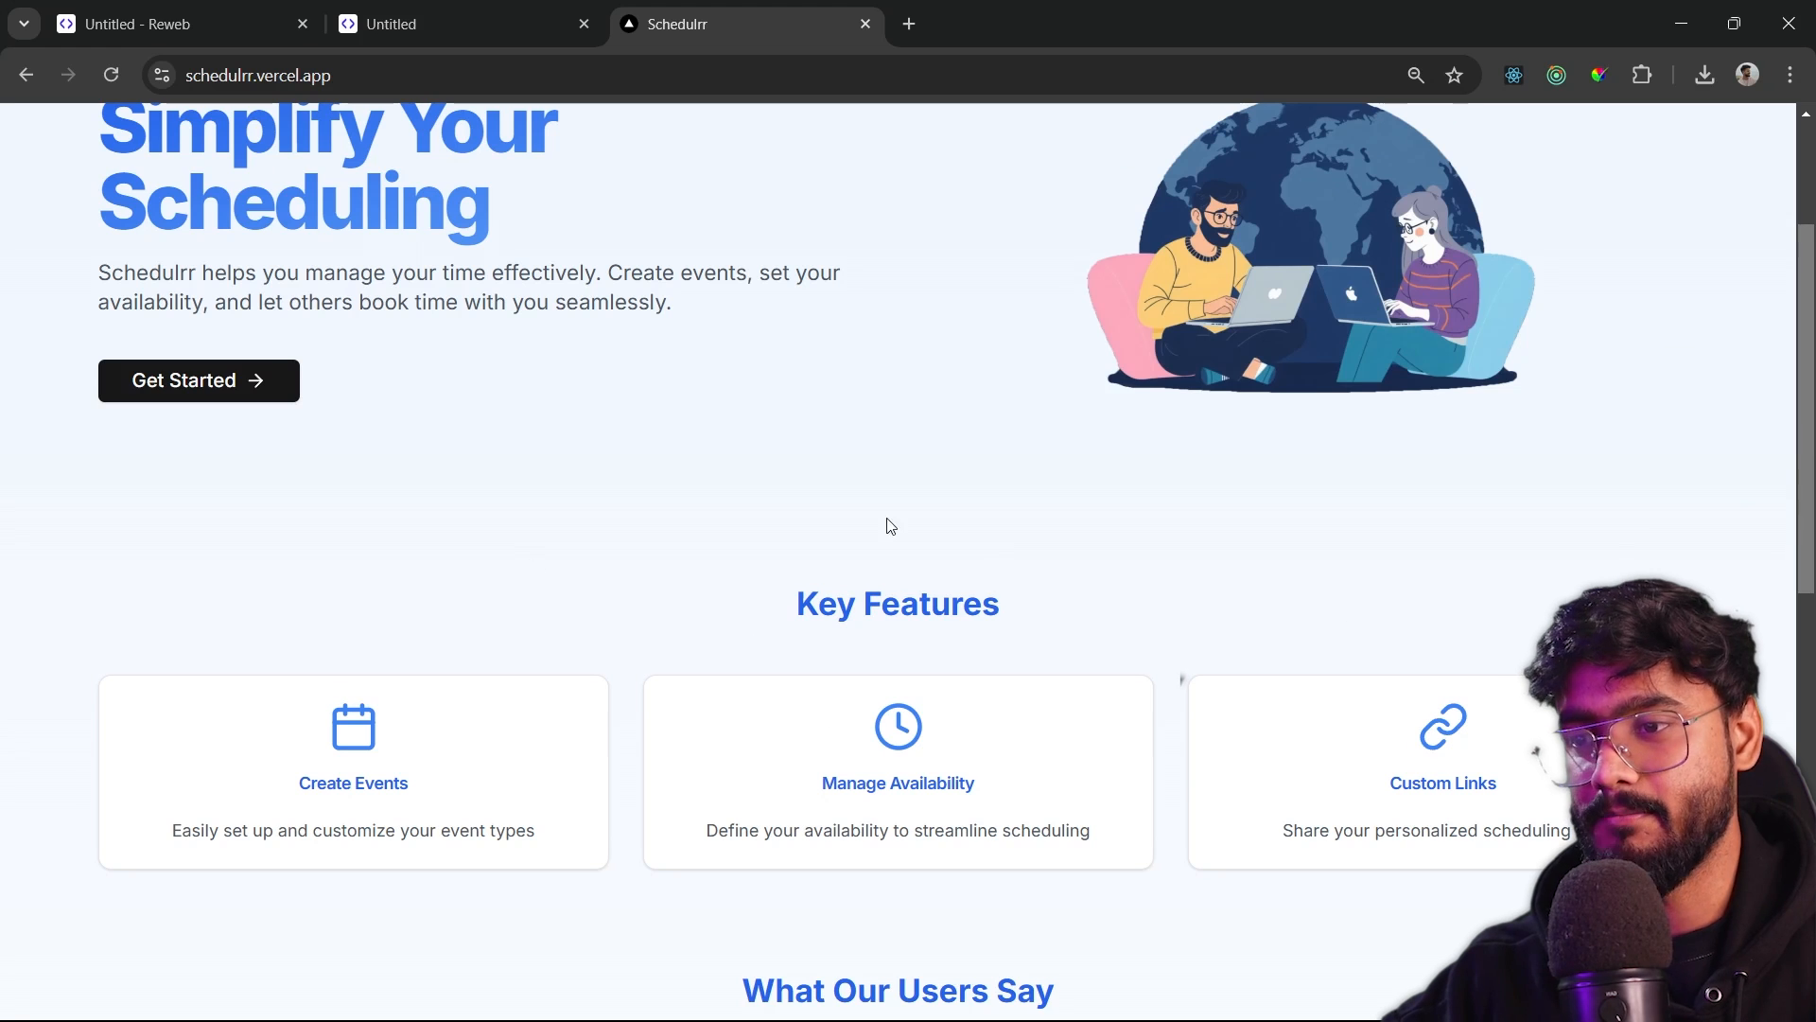
- Switch back to the Reweb project and collapse all layers in the layer tree
{"action": "left_click", "coordinate": [138, 24]}
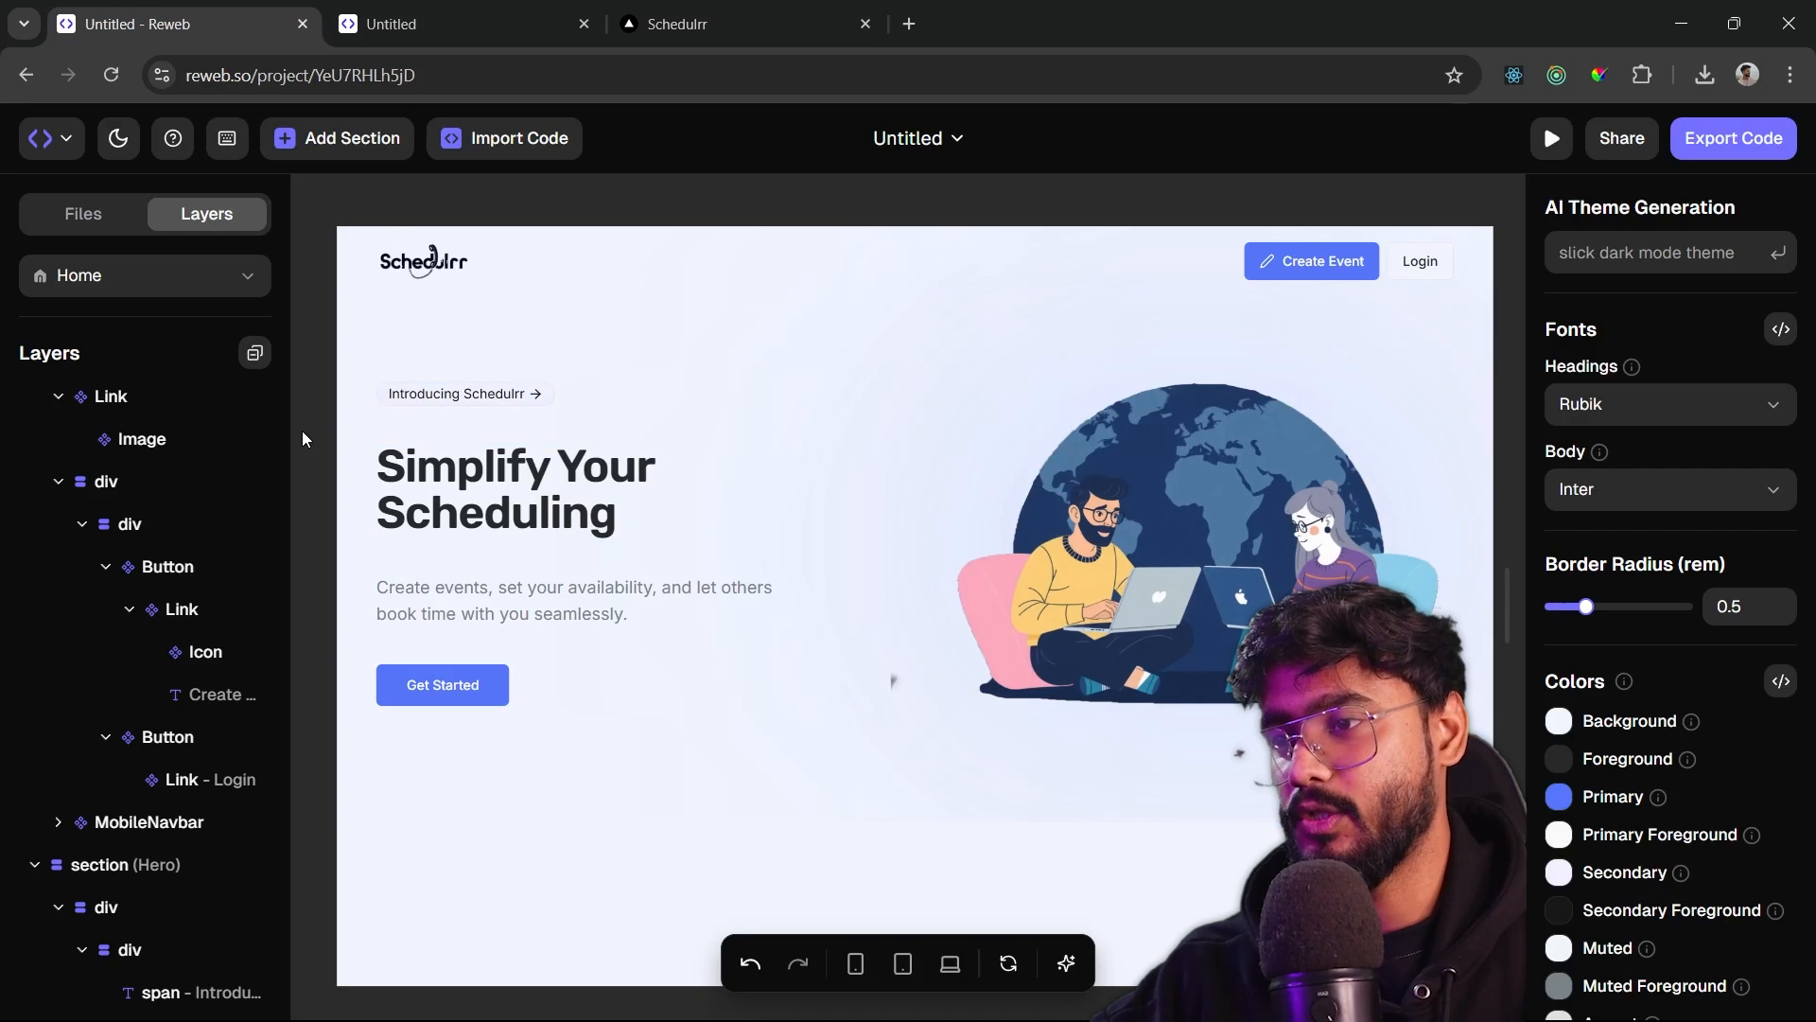
{"action": "scroll", "coordinate": [476, 533], "scroll_direction": "down", "scroll_amount": 1}
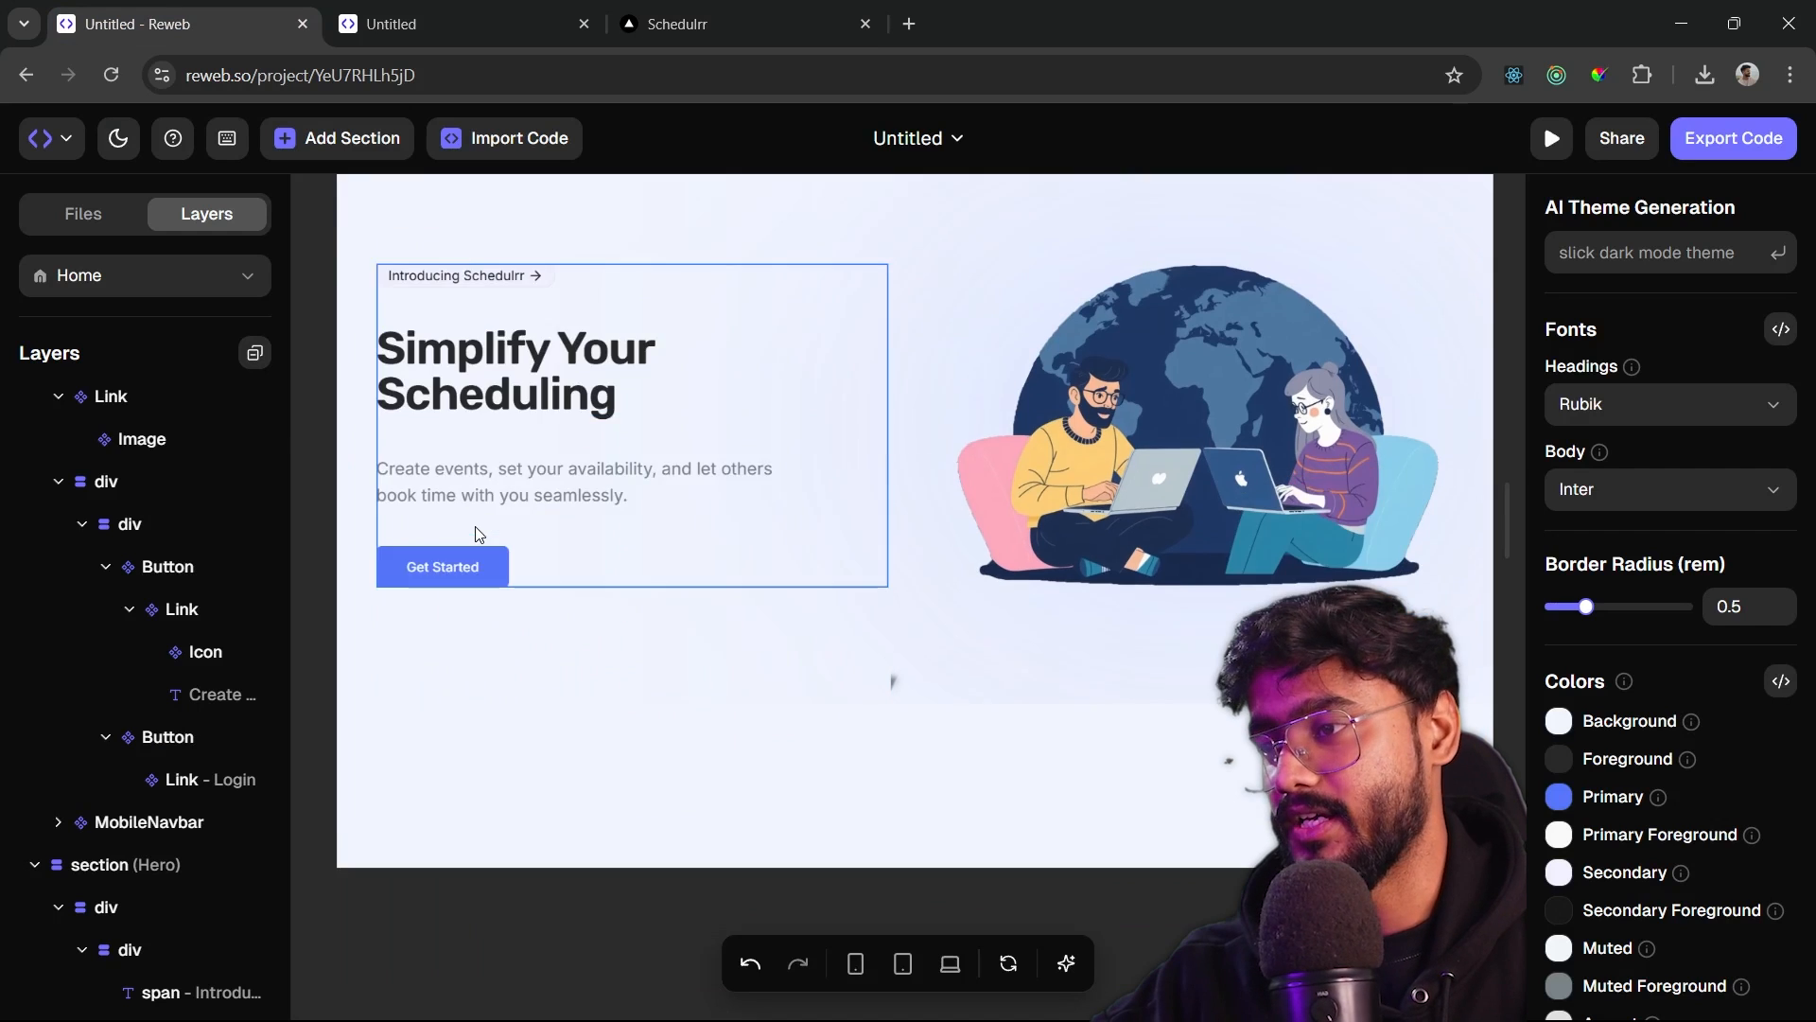
{"action": "scroll", "coordinate": [476, 533], "scroll_direction": "up", "scroll_amount": 1}
{"action": "left_click", "coordinate": [254, 352]}
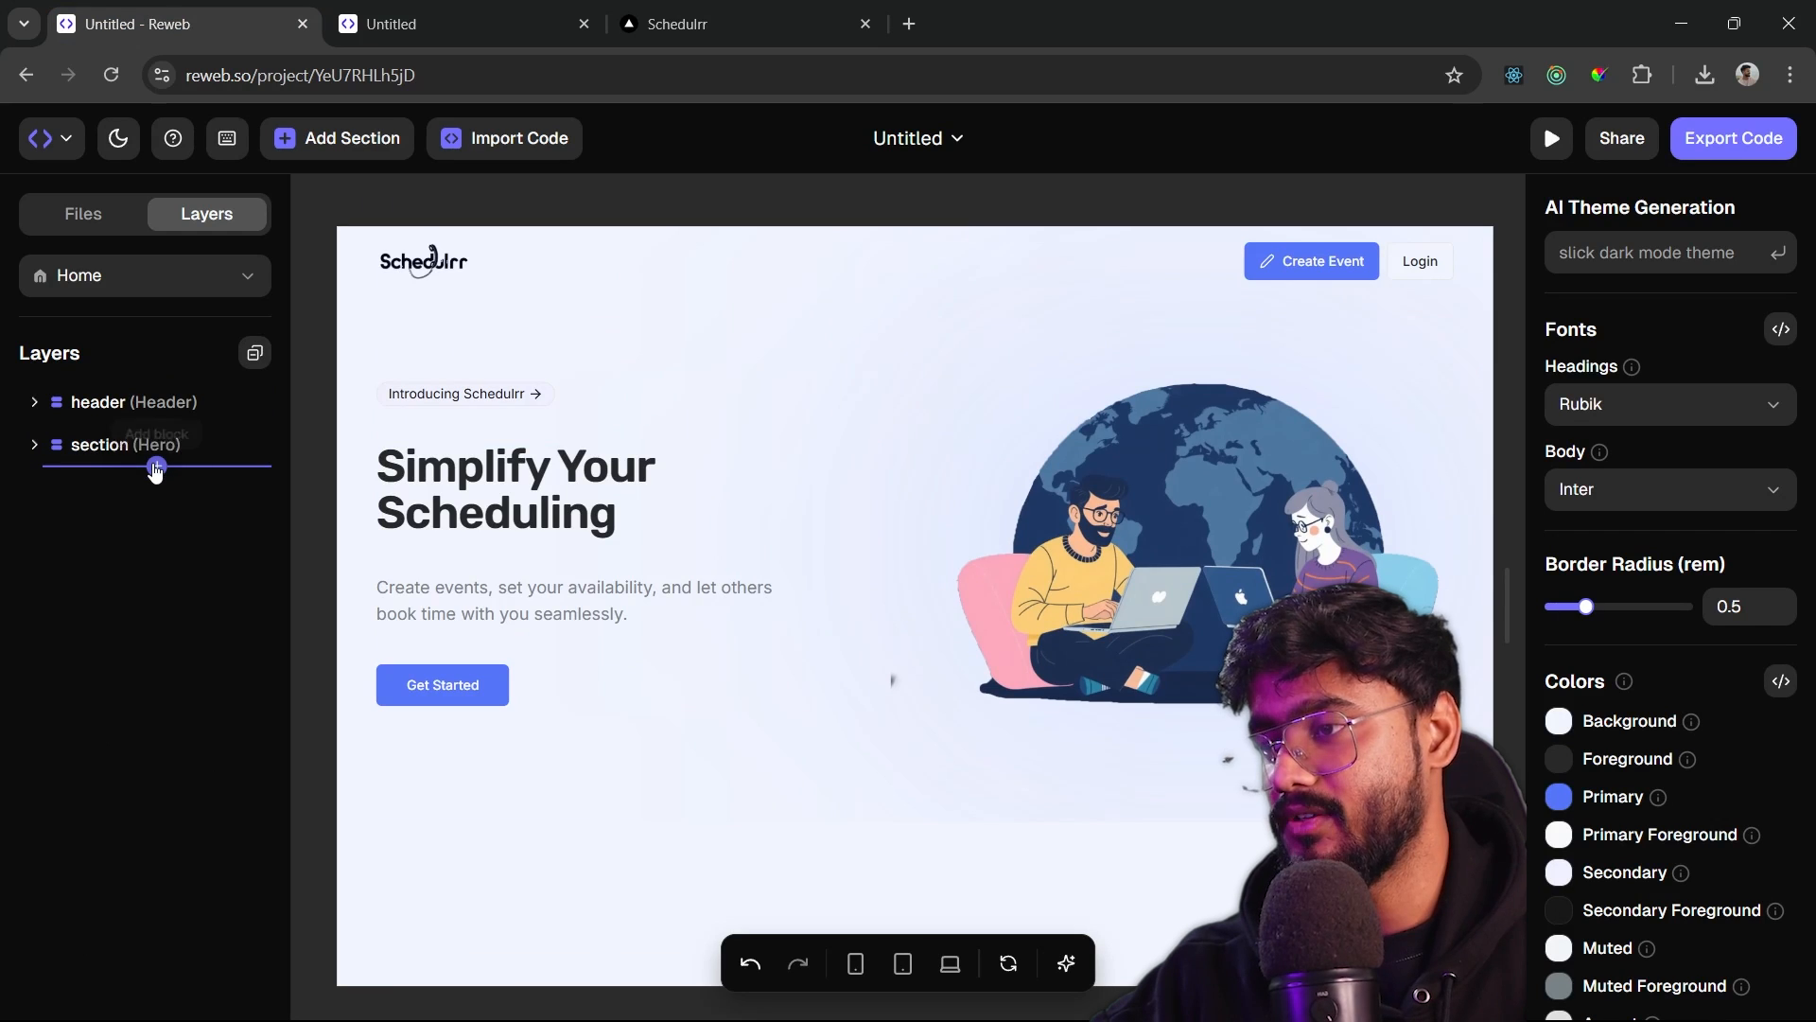
- Add an empty div element below the Hero section and select it
{"action": "left_click", "coordinate": [155, 468]}
{"action": "scroll", "coordinate": [527, 637], "scroll_direction": "down", "scroll_amount": 7}
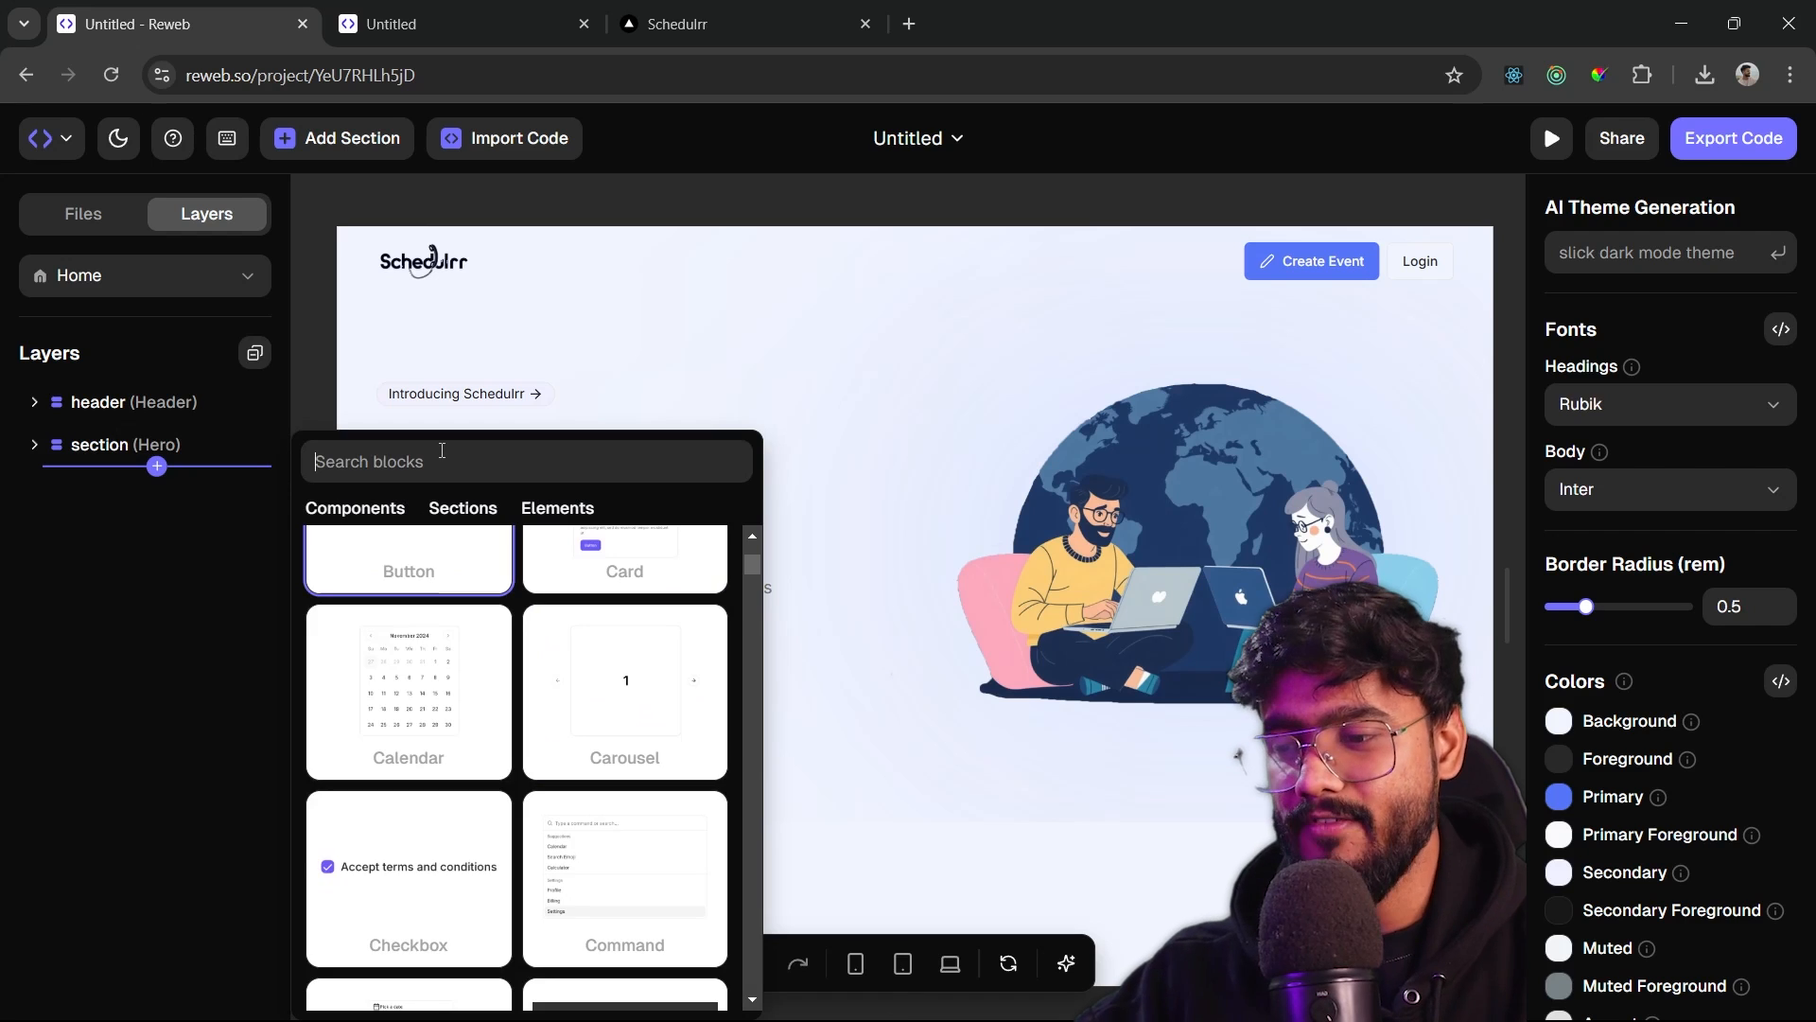
{"action": "type", "text": "feature"}
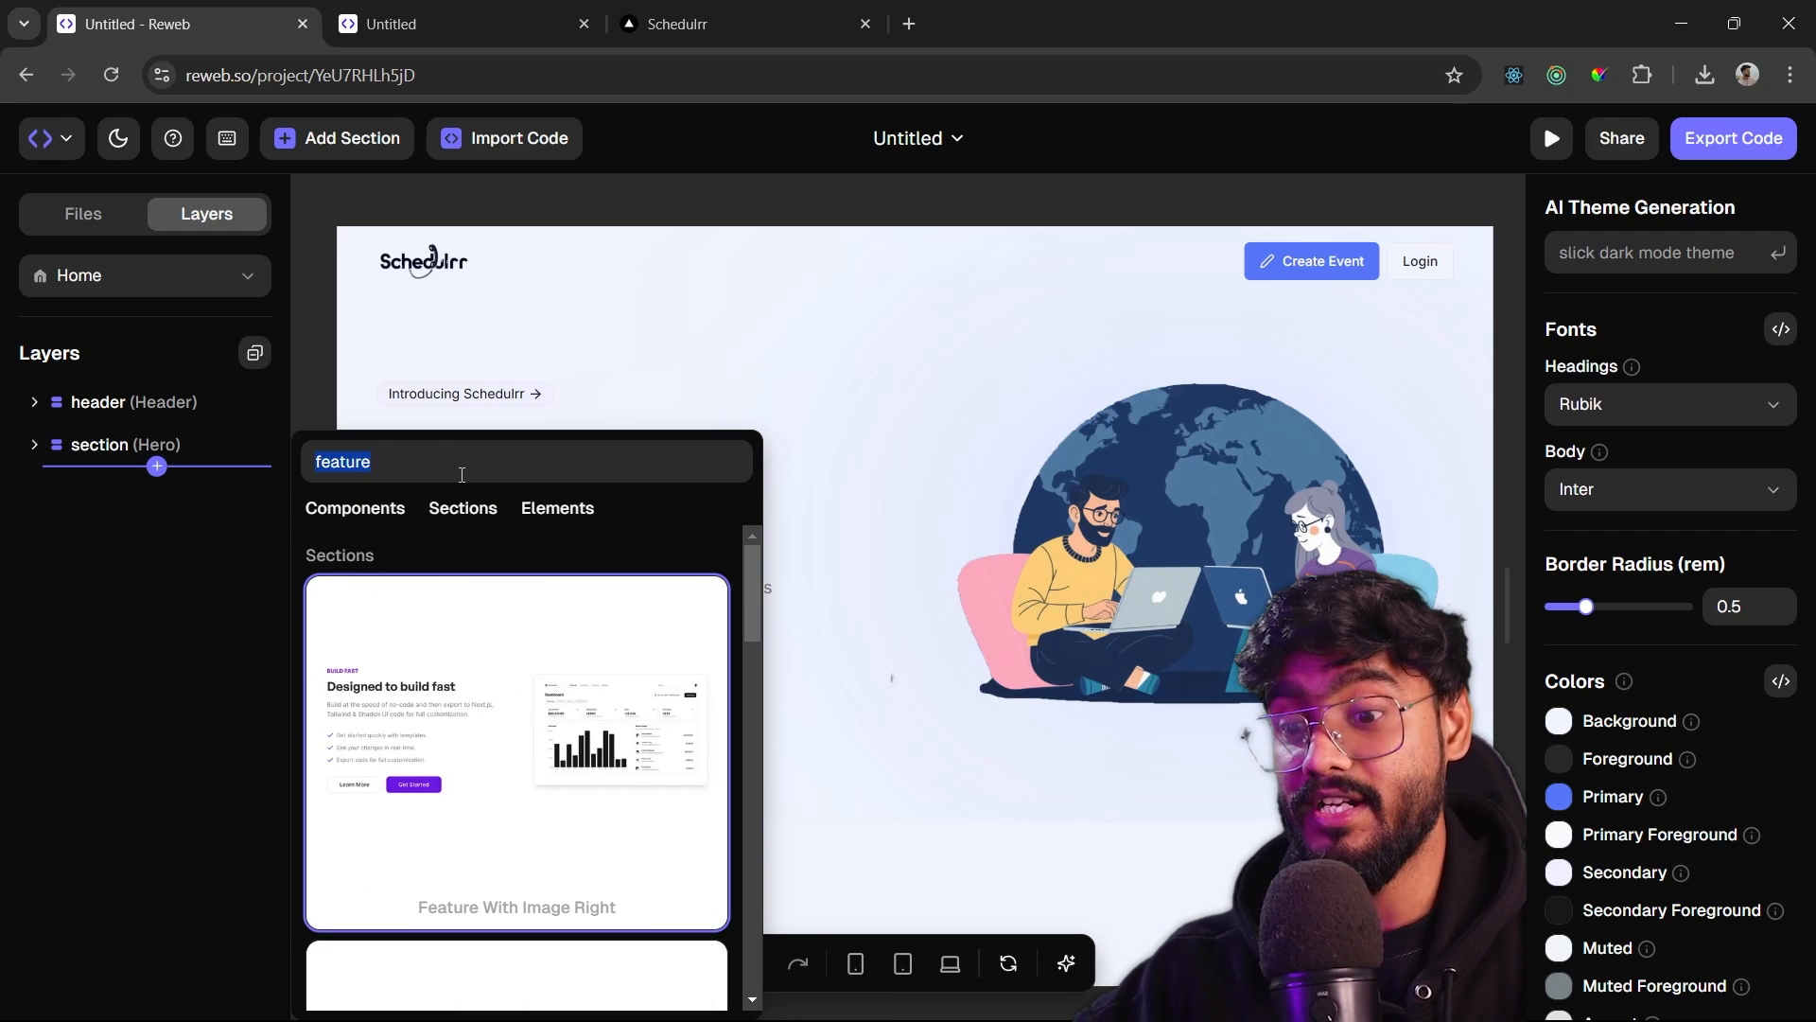
{"action": "key", "text": "BackSpace"}
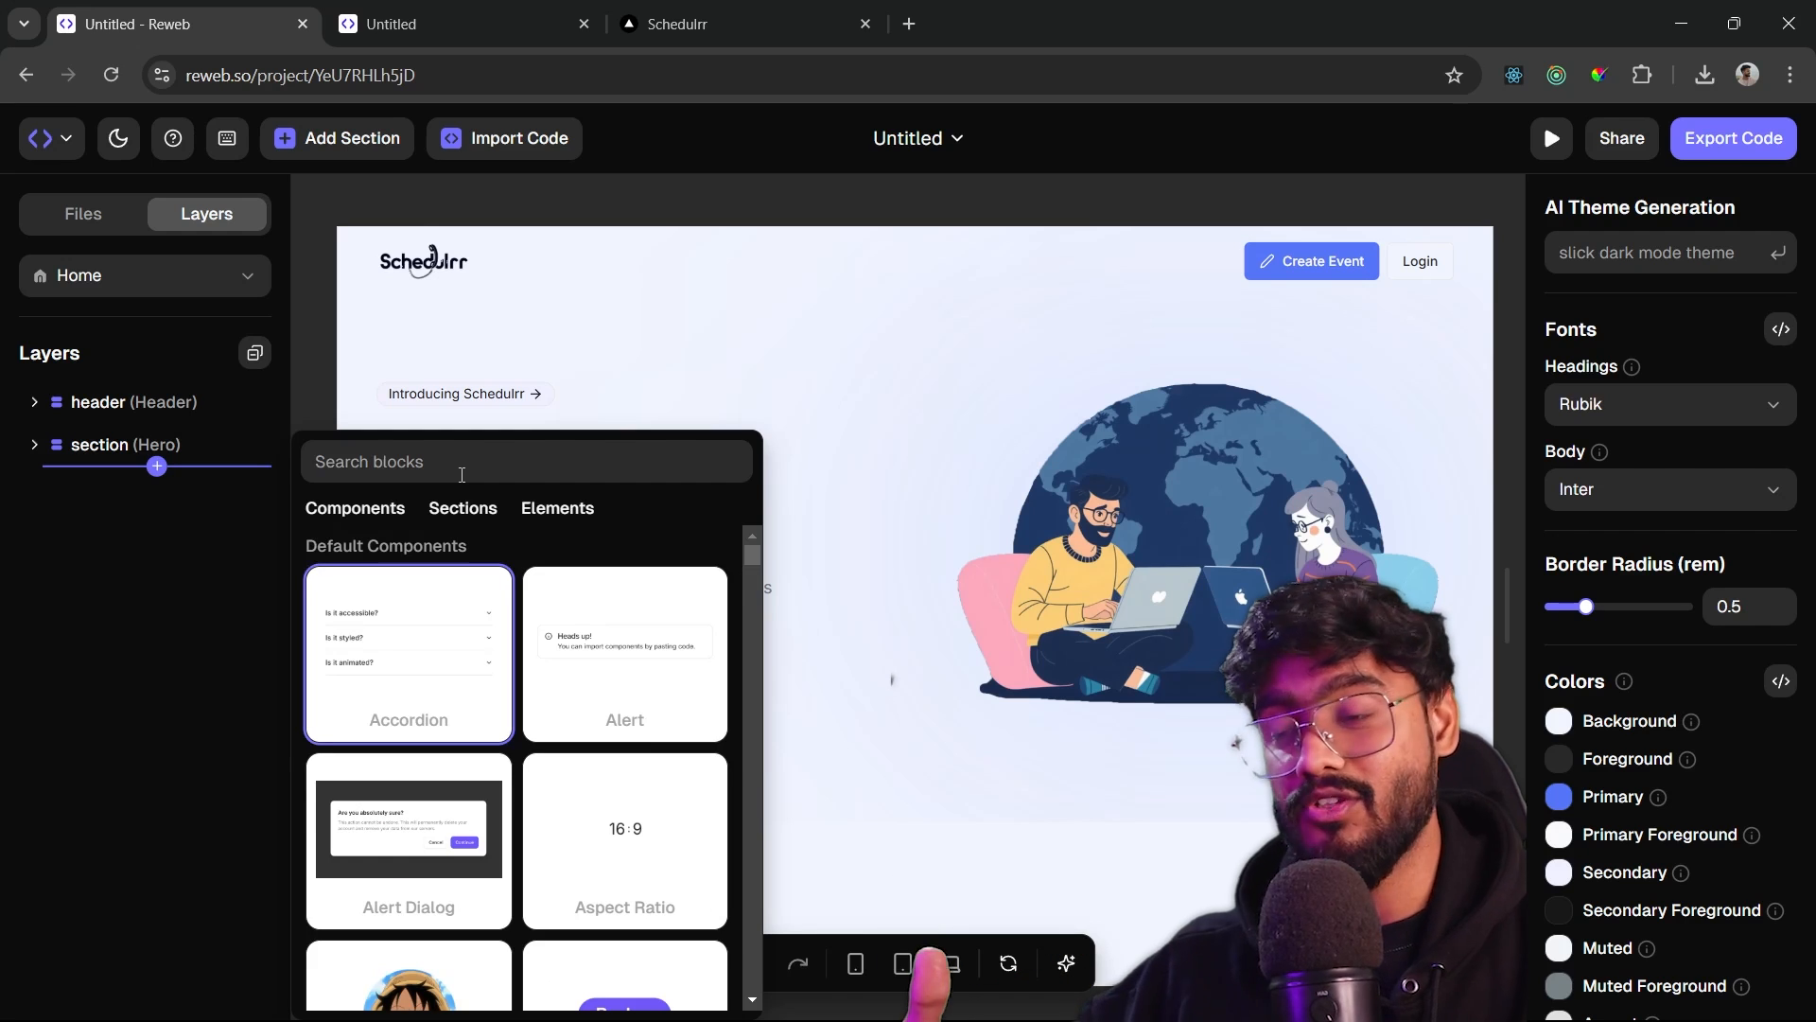
{"action": "type", "text": "div"}
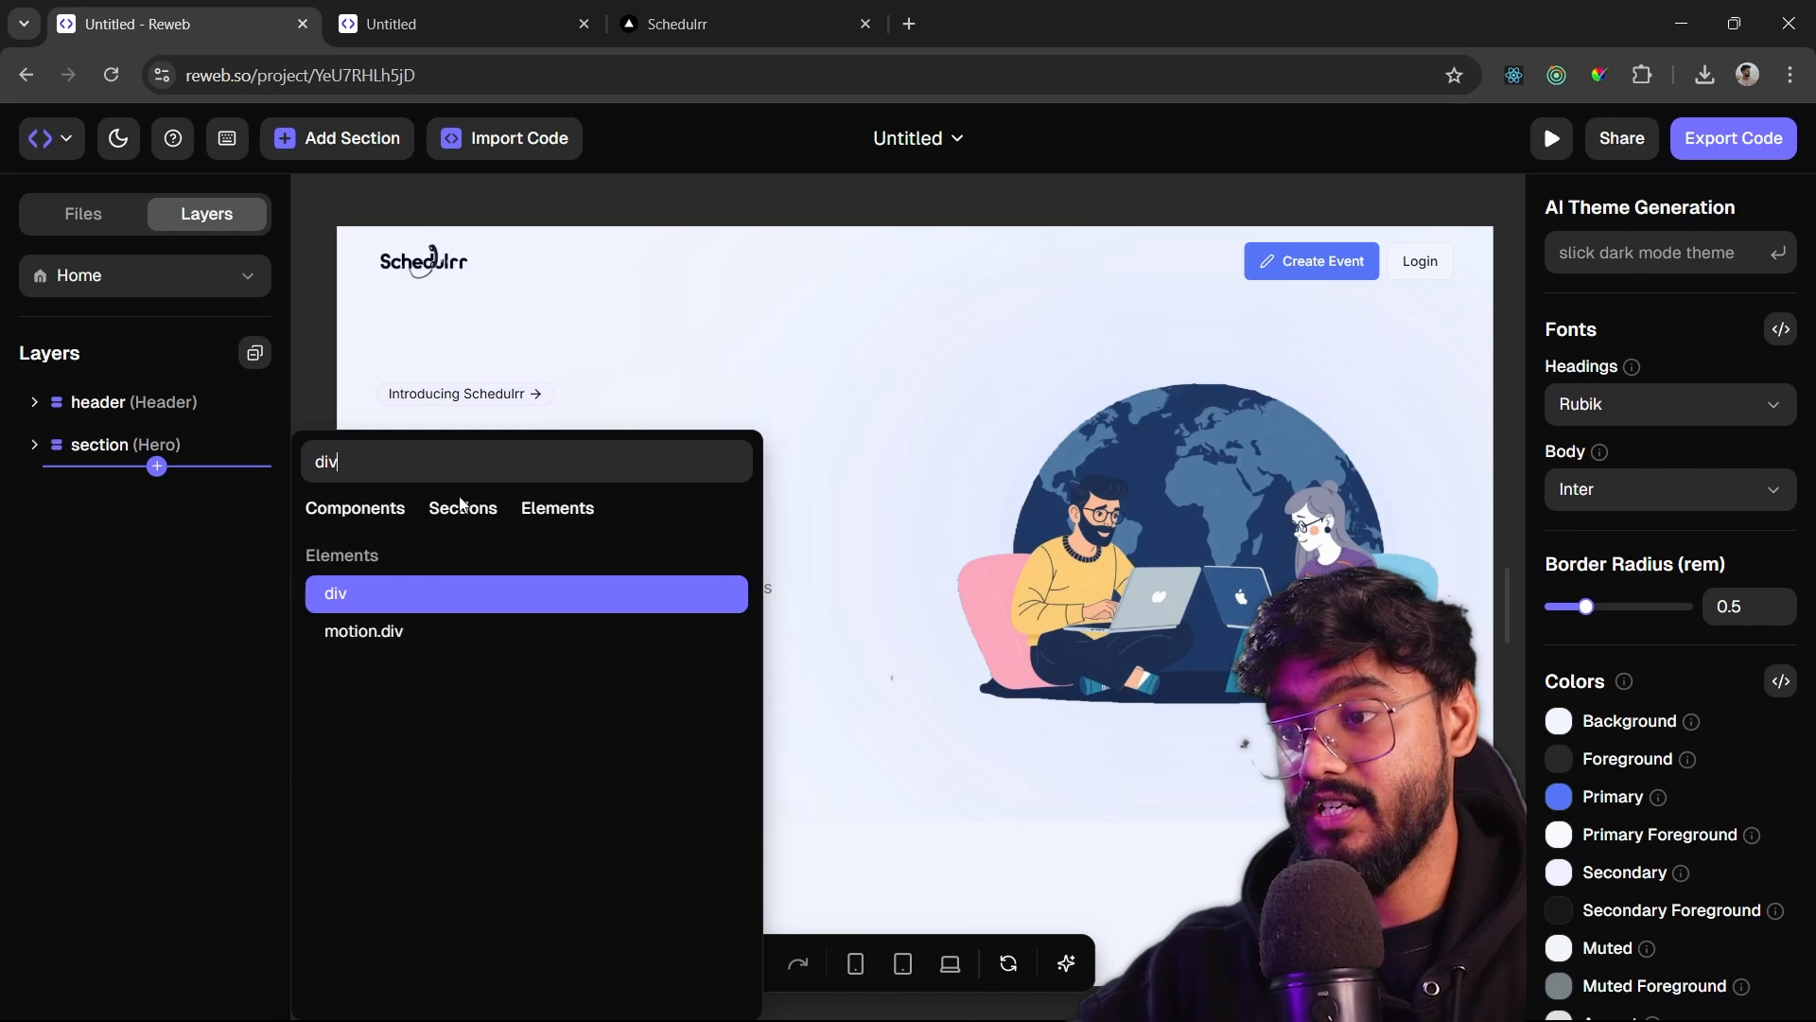
{"action": "left_click", "coordinate": [404, 597]}
{"action": "left_click", "coordinate": [90, 499]}
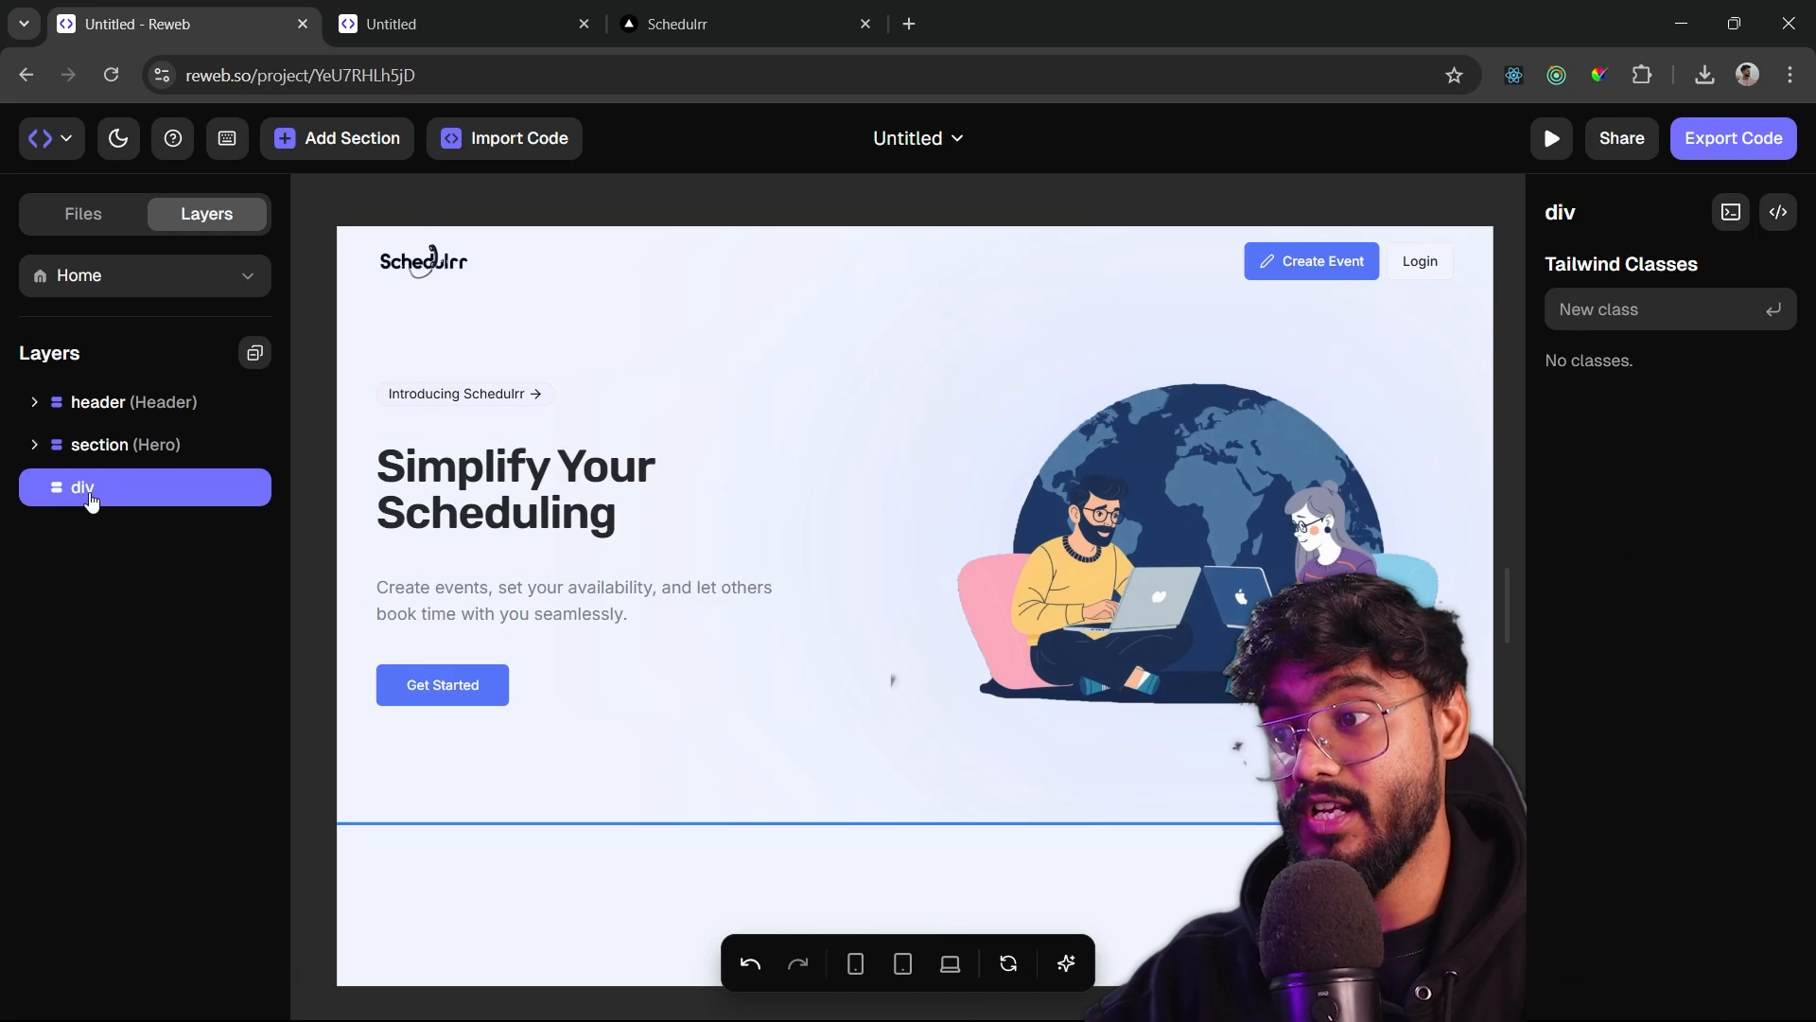
{"action": "right_click", "coordinate": [102, 498]}
{"action": "left_click", "coordinate": [76, 542]}
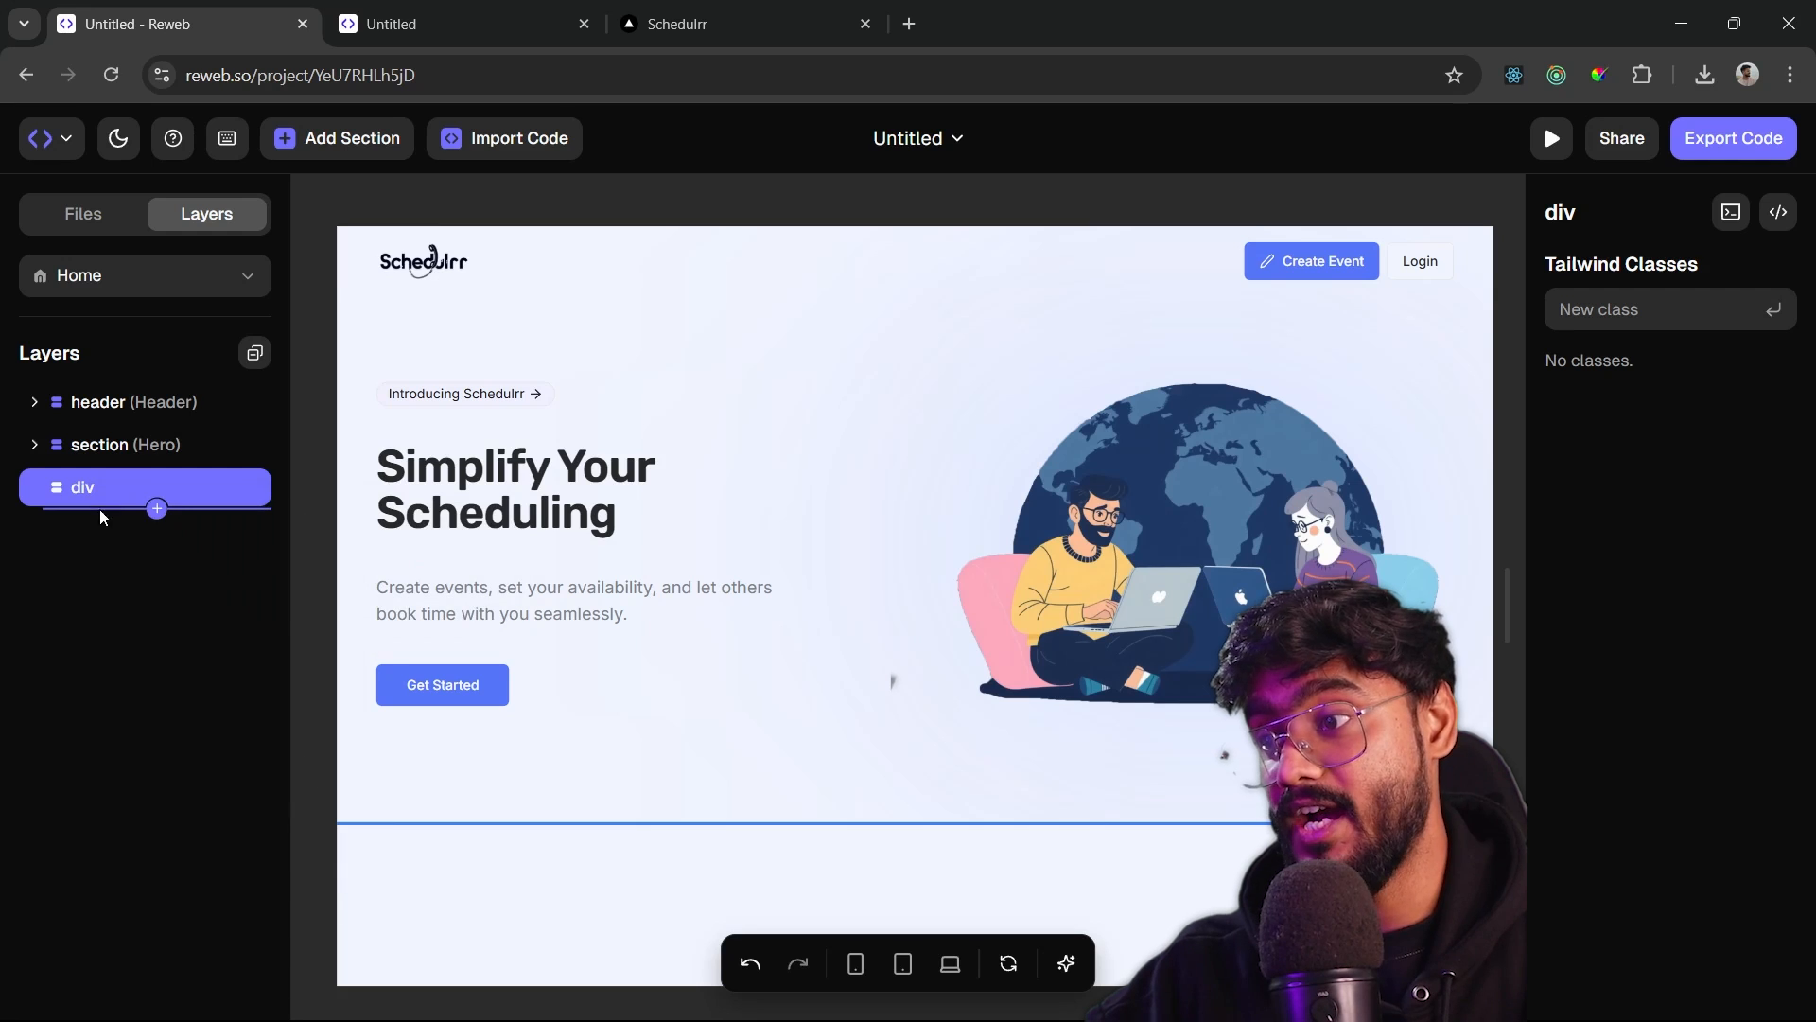
{"action": "left_click", "coordinate": [157, 510]}
{"action": "scroll", "coordinate": [473, 643], "scroll_direction": "down", "scroll_amount": 4}
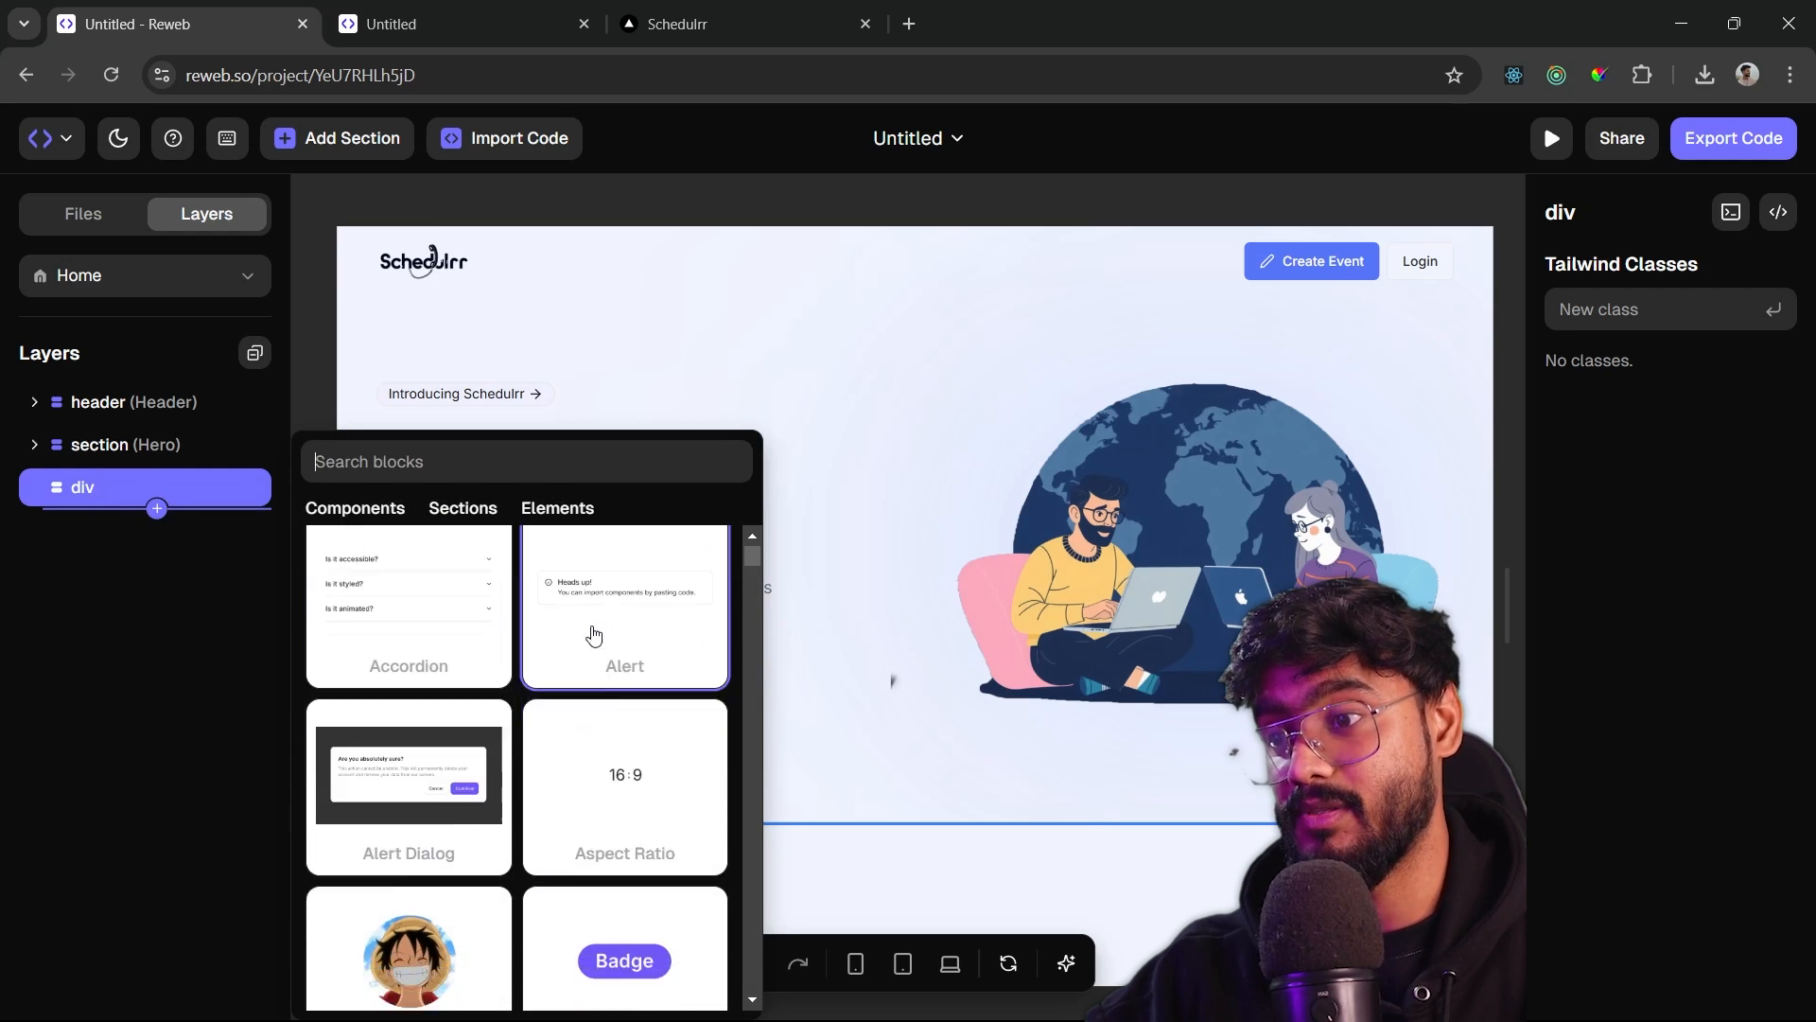
{"action": "scroll", "coordinate": [365, 652], "scroll_direction": "up", "scroll_amount": 1}
{"action": "left_click", "coordinate": [154, 632]}
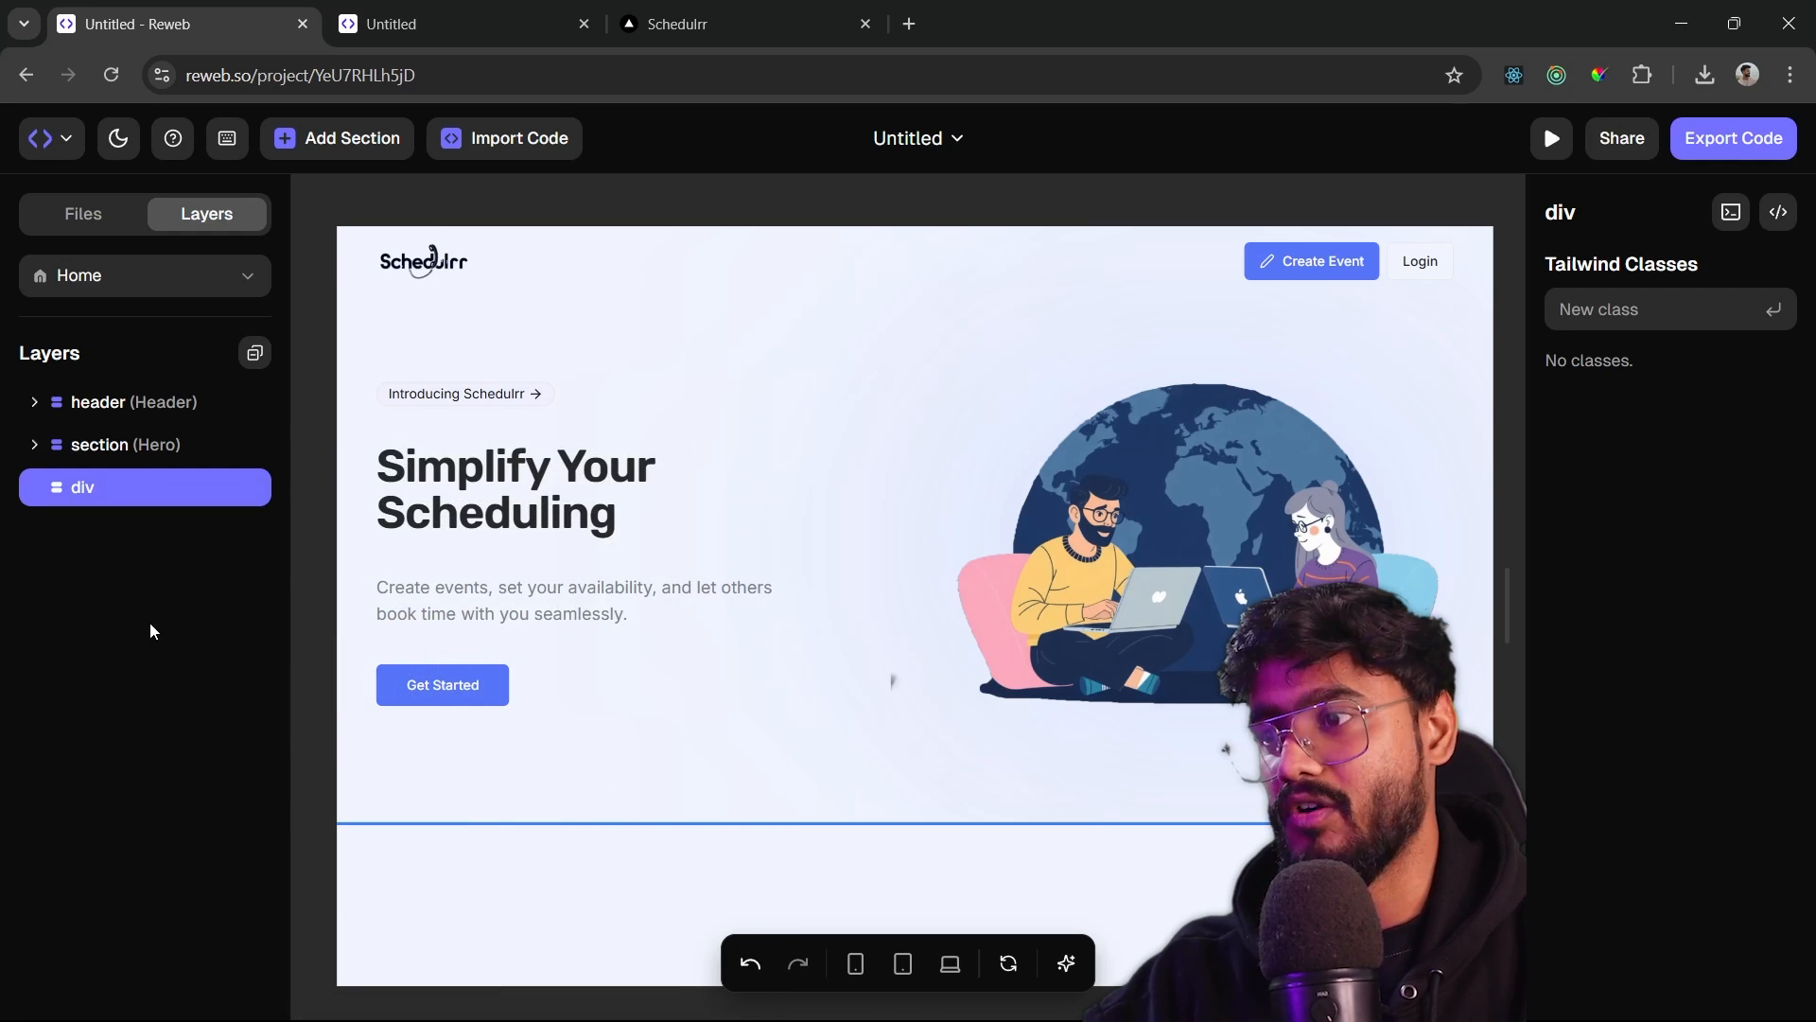
- Undo the empty div and insert the Features Carousel section below the Hero section
{"action": "key", "text": "ctrl+z"}
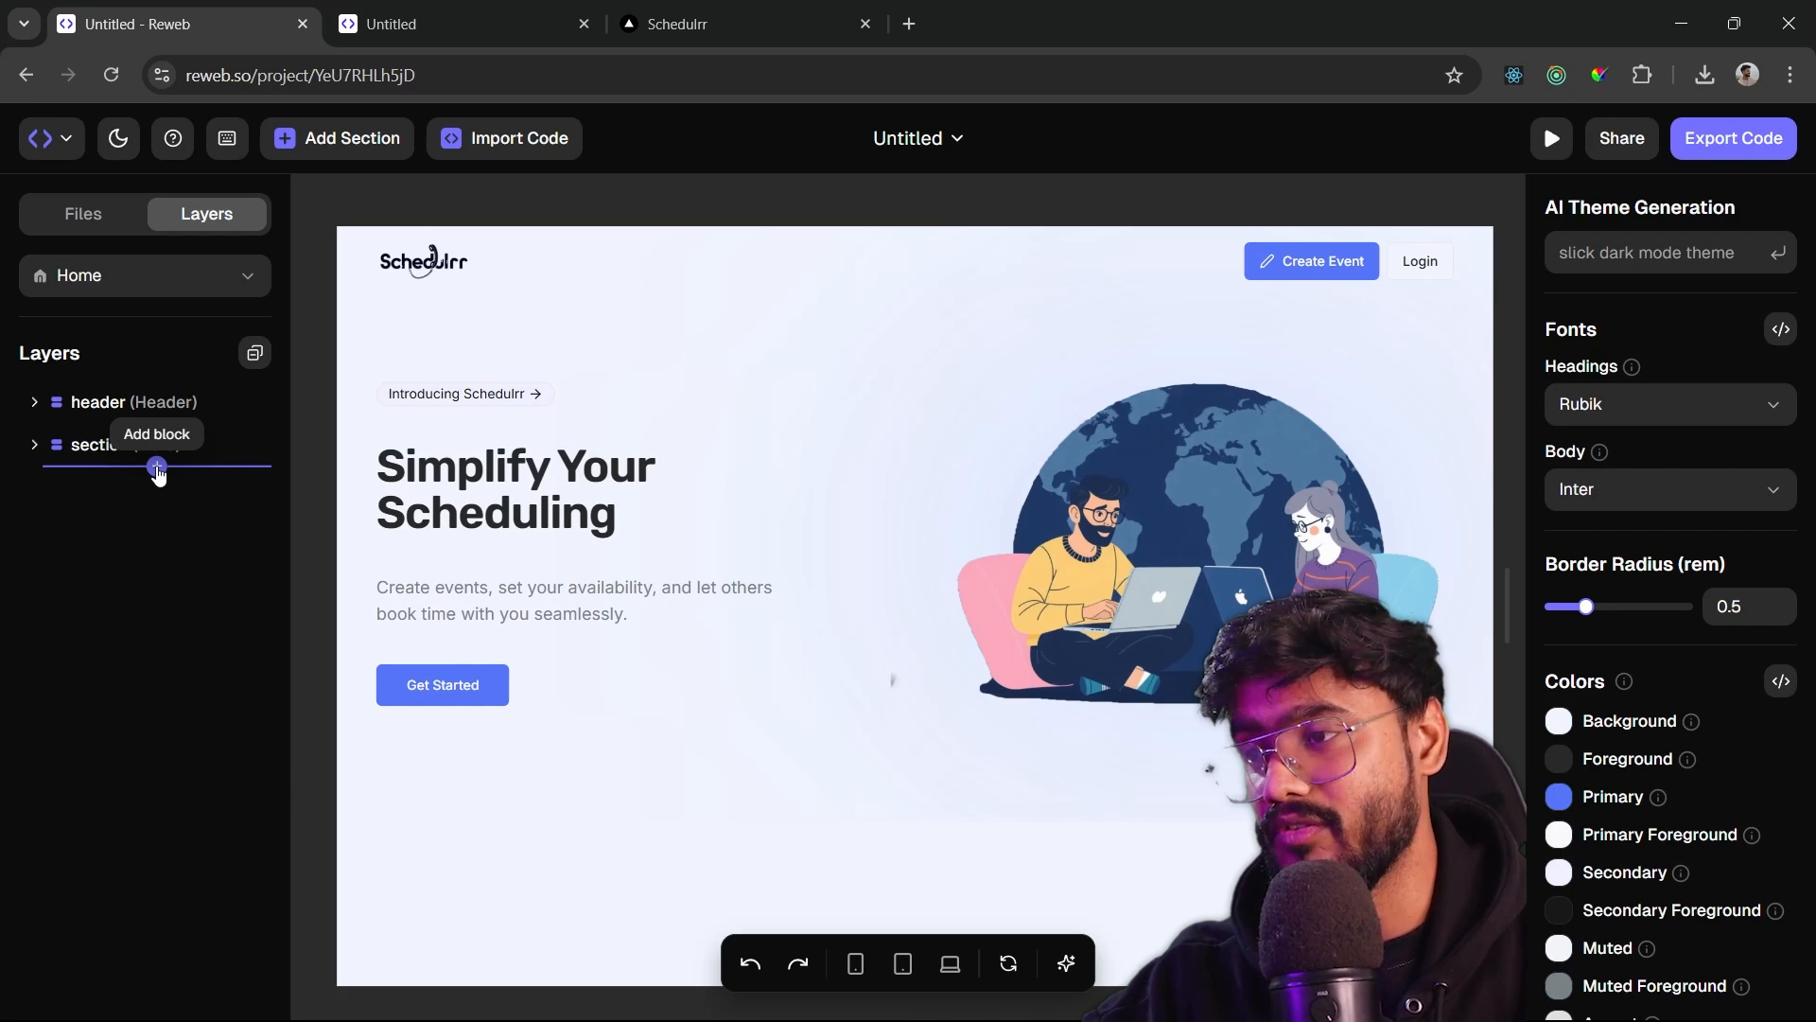
{"action": "left_click", "coordinate": [158, 467]}
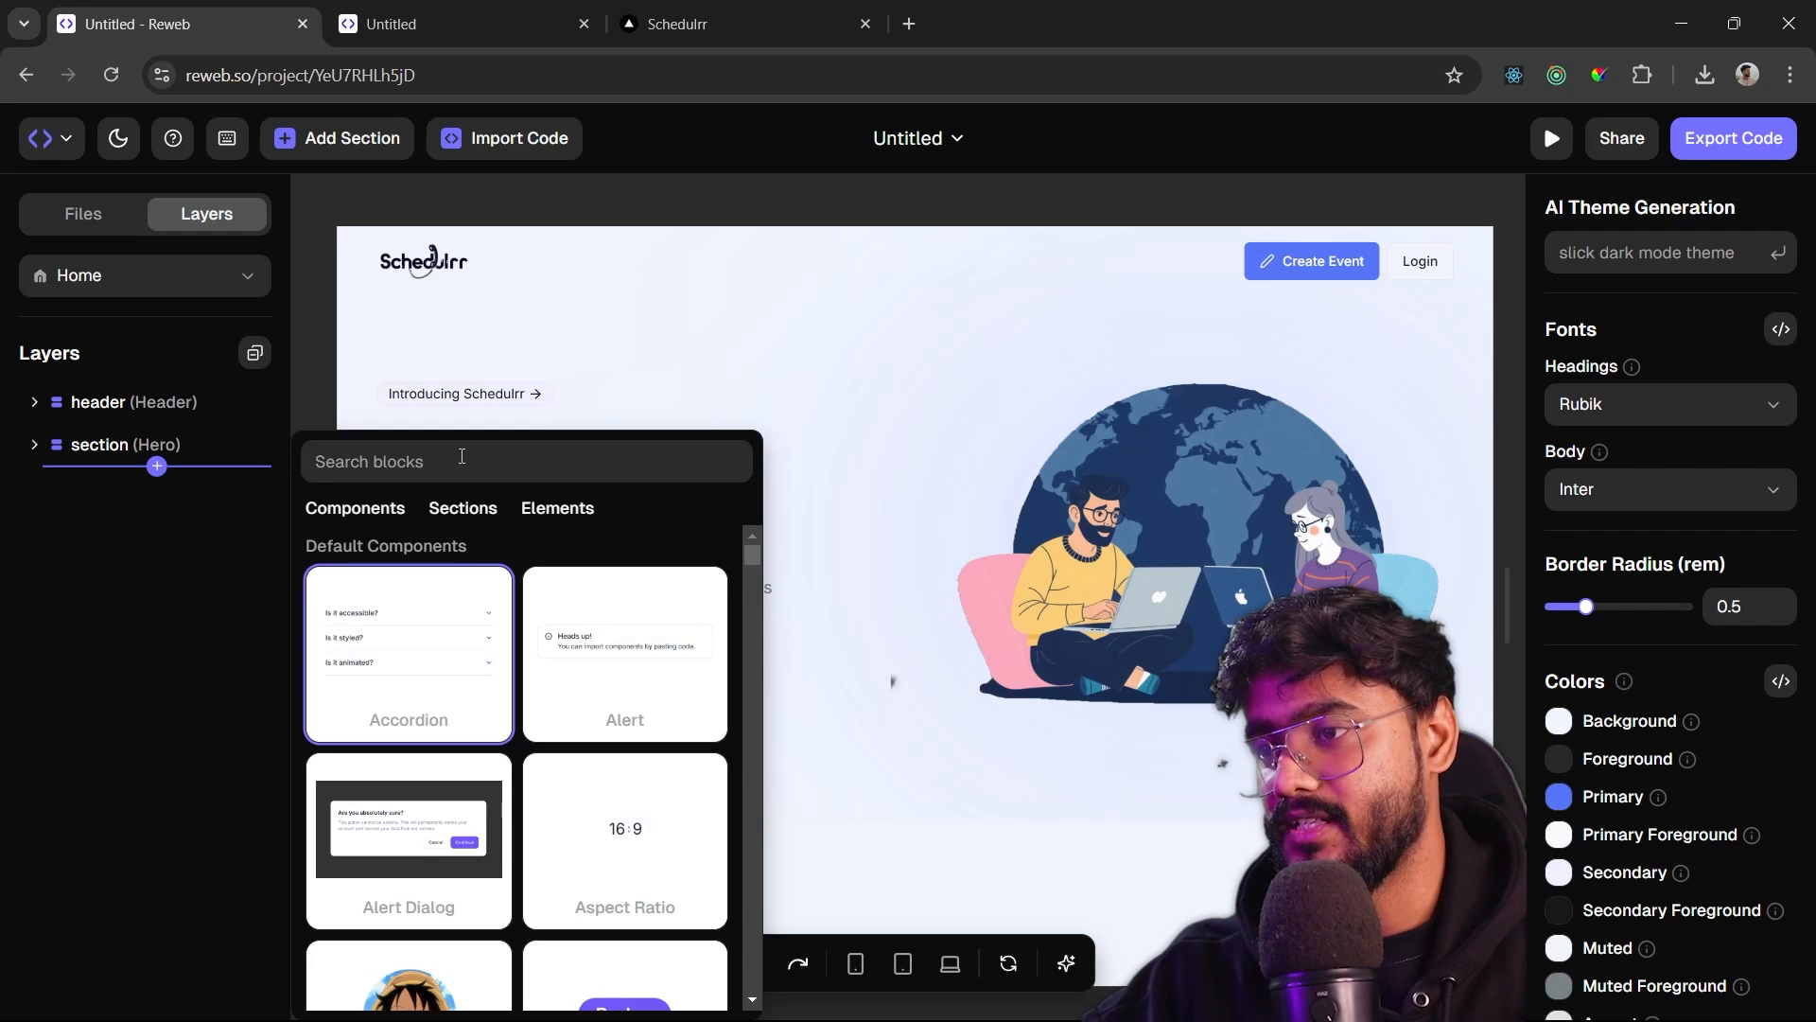
{"action": "type", "text": "feature"}
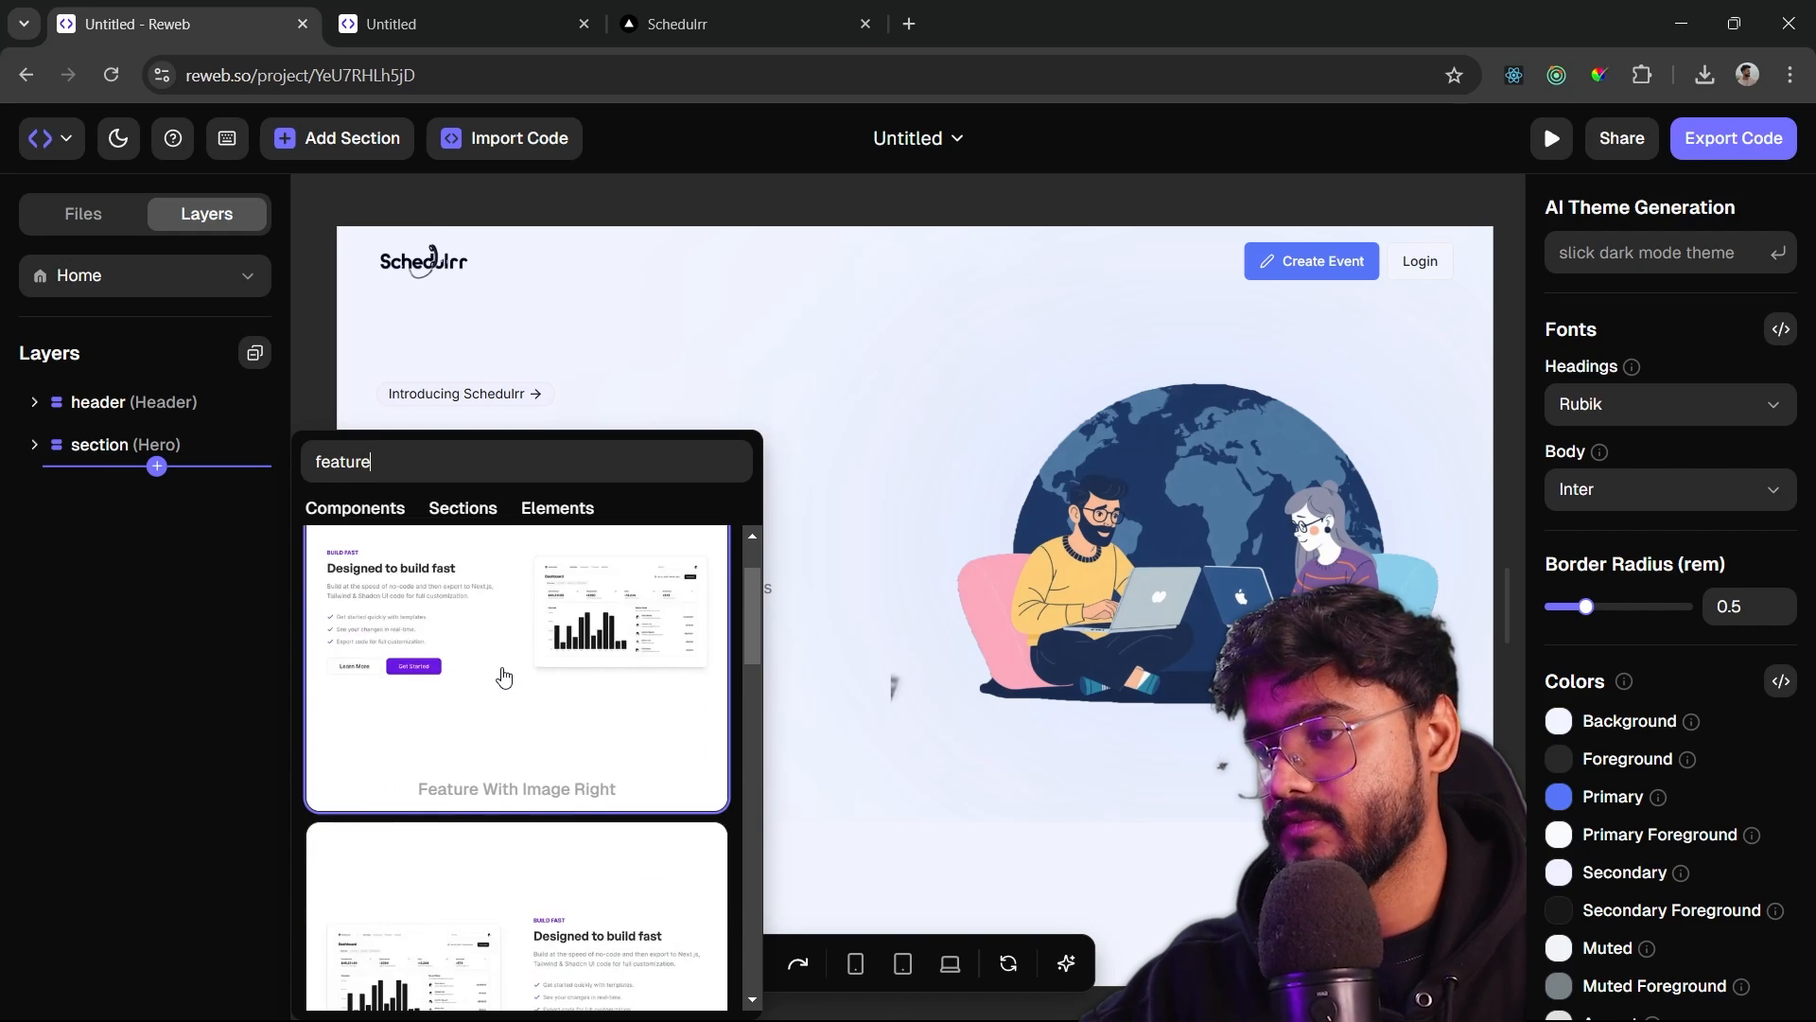
{"action": "scroll", "coordinate": [502, 675], "scroll_direction": "down", "scroll_amount": 10}
{"action": "scroll", "coordinate": [502, 676], "scroll_direction": "down", "scroll_amount": 2}
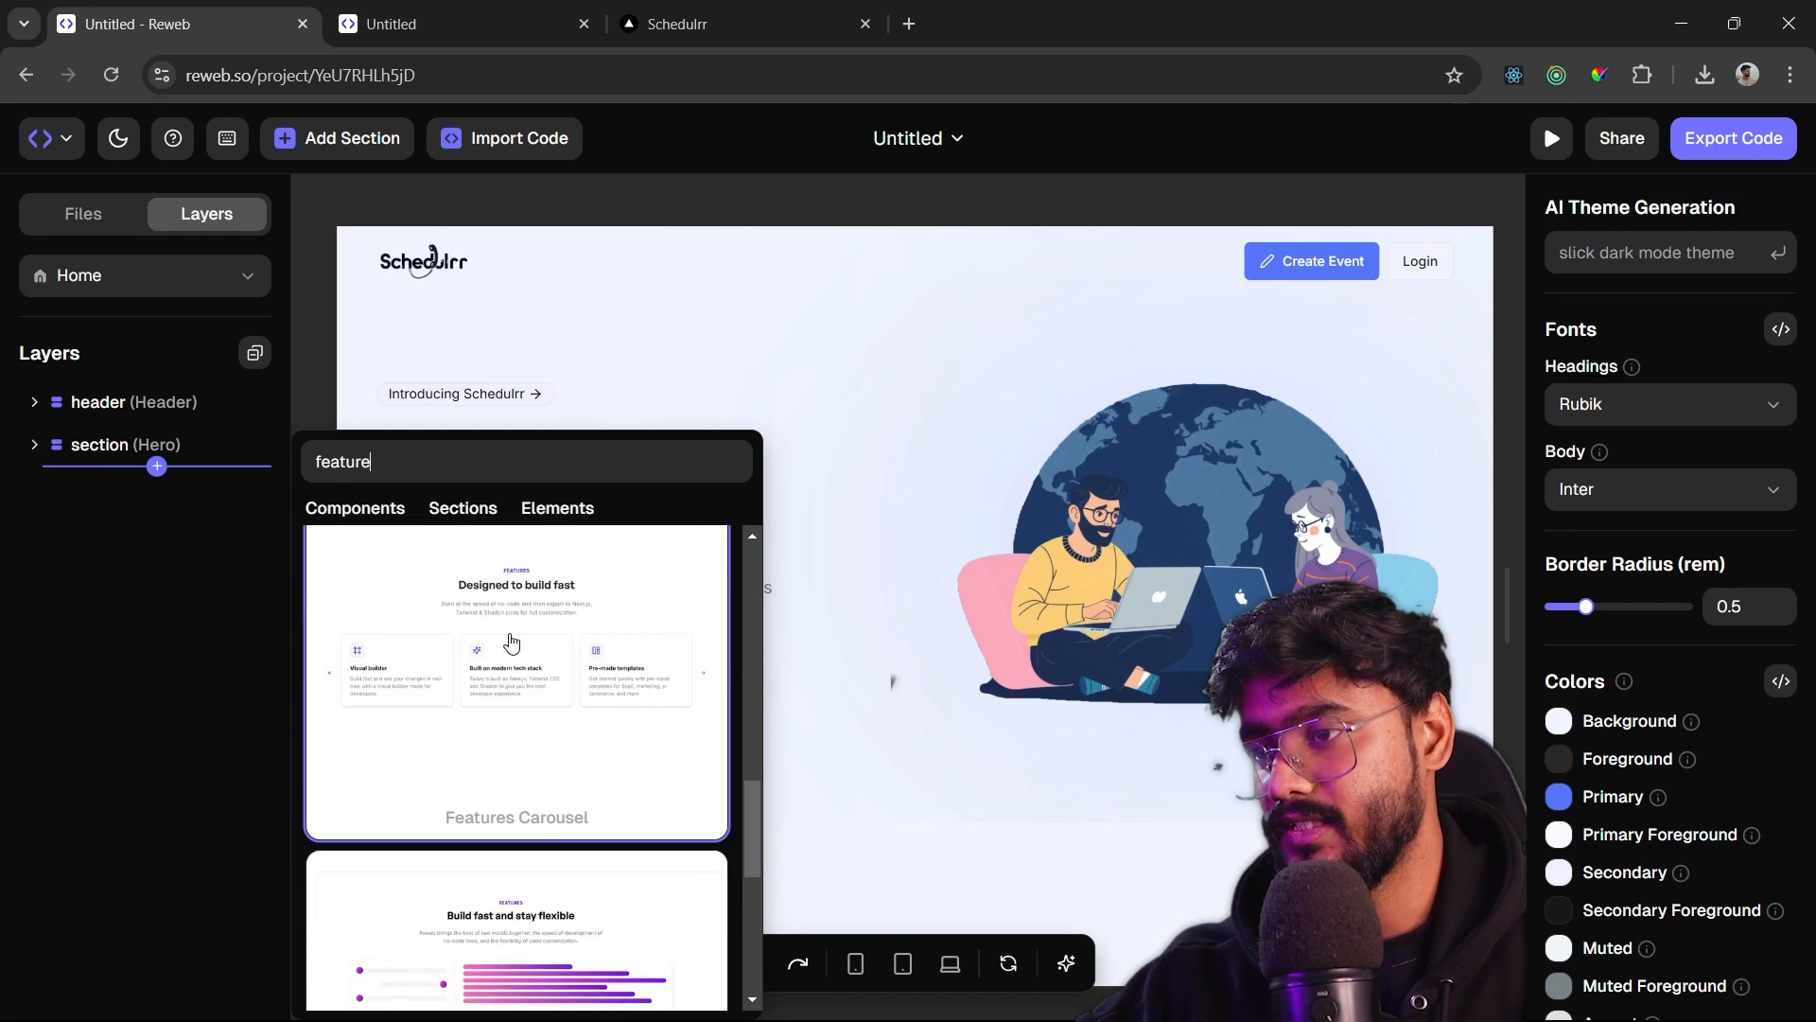
{"action": "left_click", "coordinate": [506, 639]}
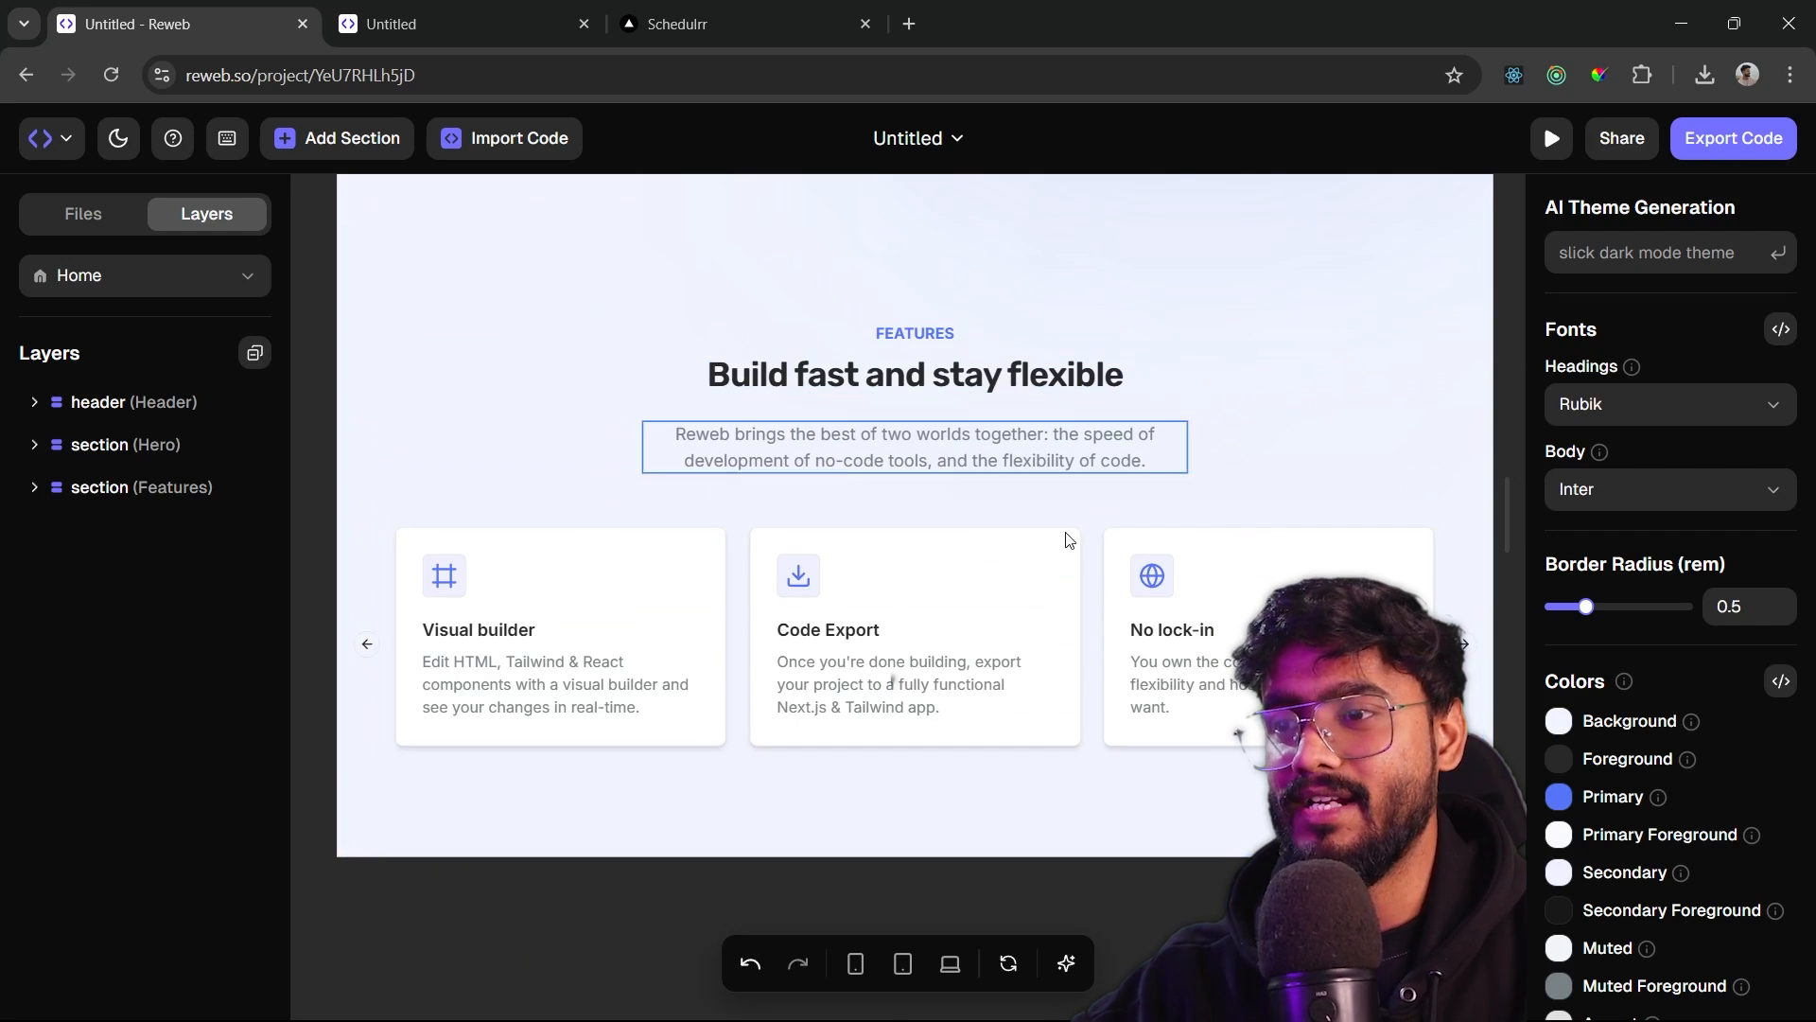
- Examine the properties of the individual feature cards in the new Features section
{"action": "left_click", "coordinate": [676, 548]}
{"action": "left_click", "coordinate": [852, 553]}
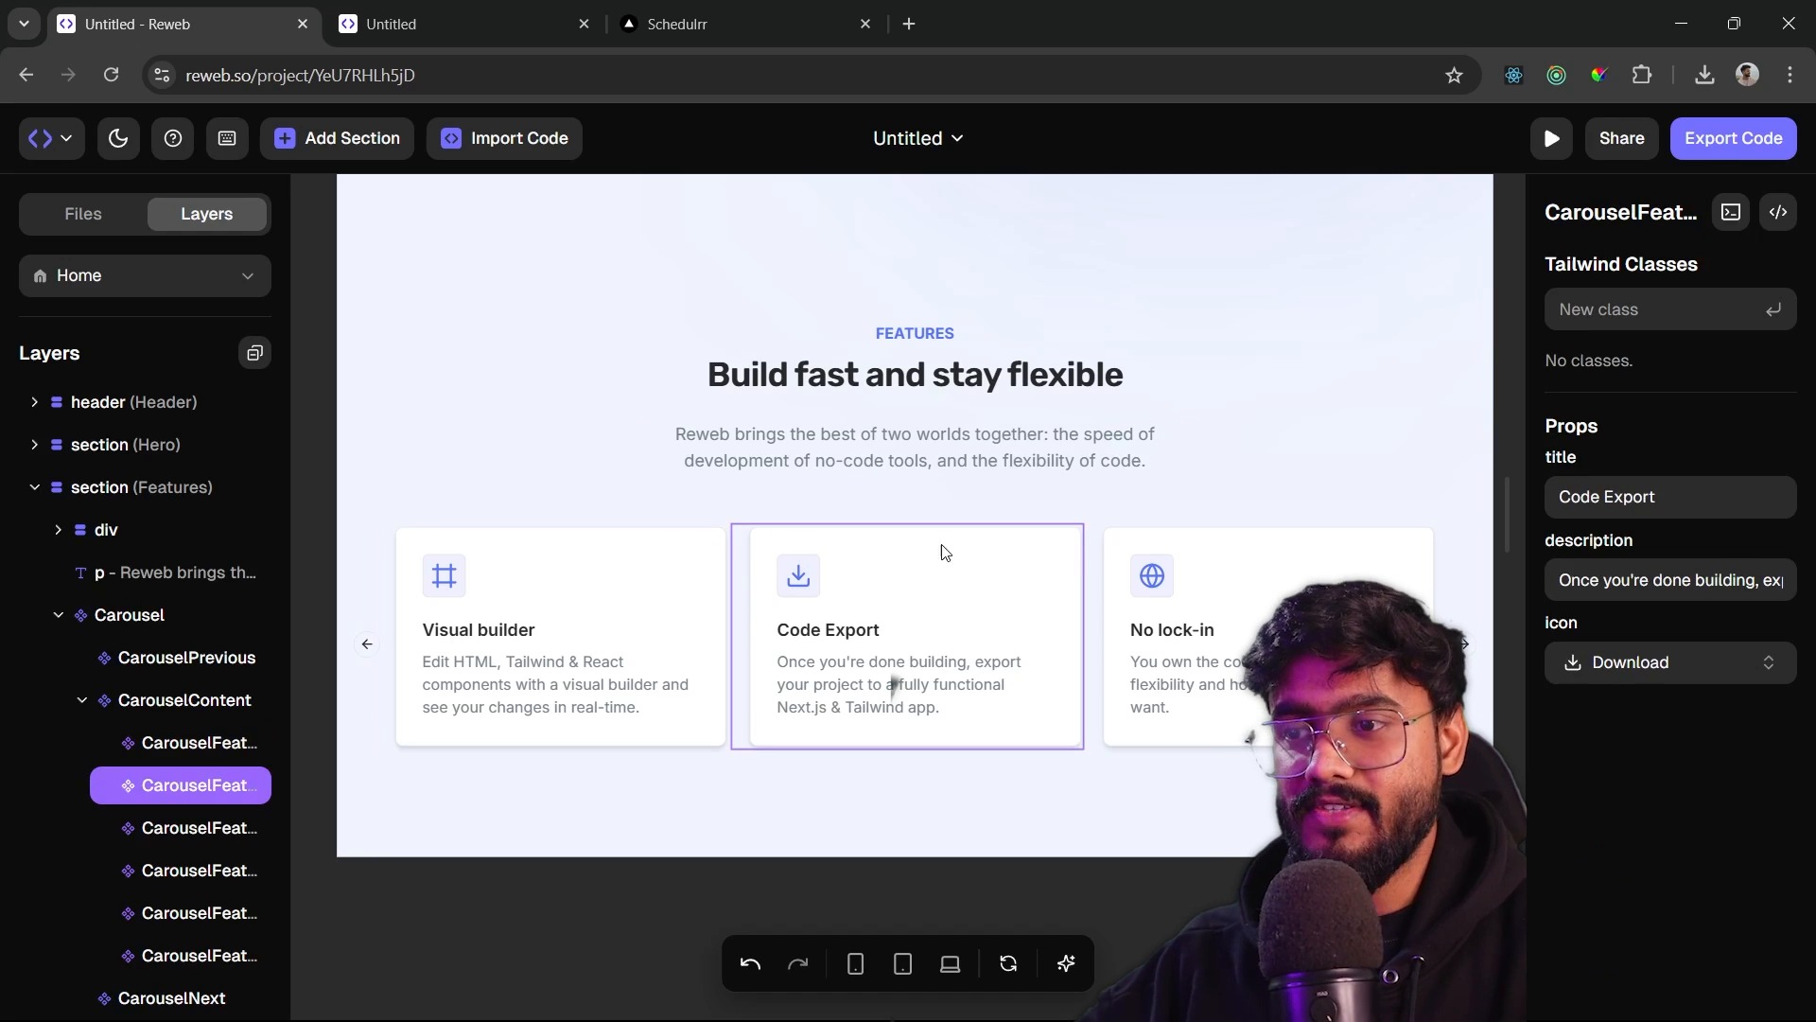
{"action": "left_click", "coordinate": [1226, 541]}
{"action": "left_click", "coordinate": [960, 552]}
{"action": "left_click", "coordinate": [605, 564]}
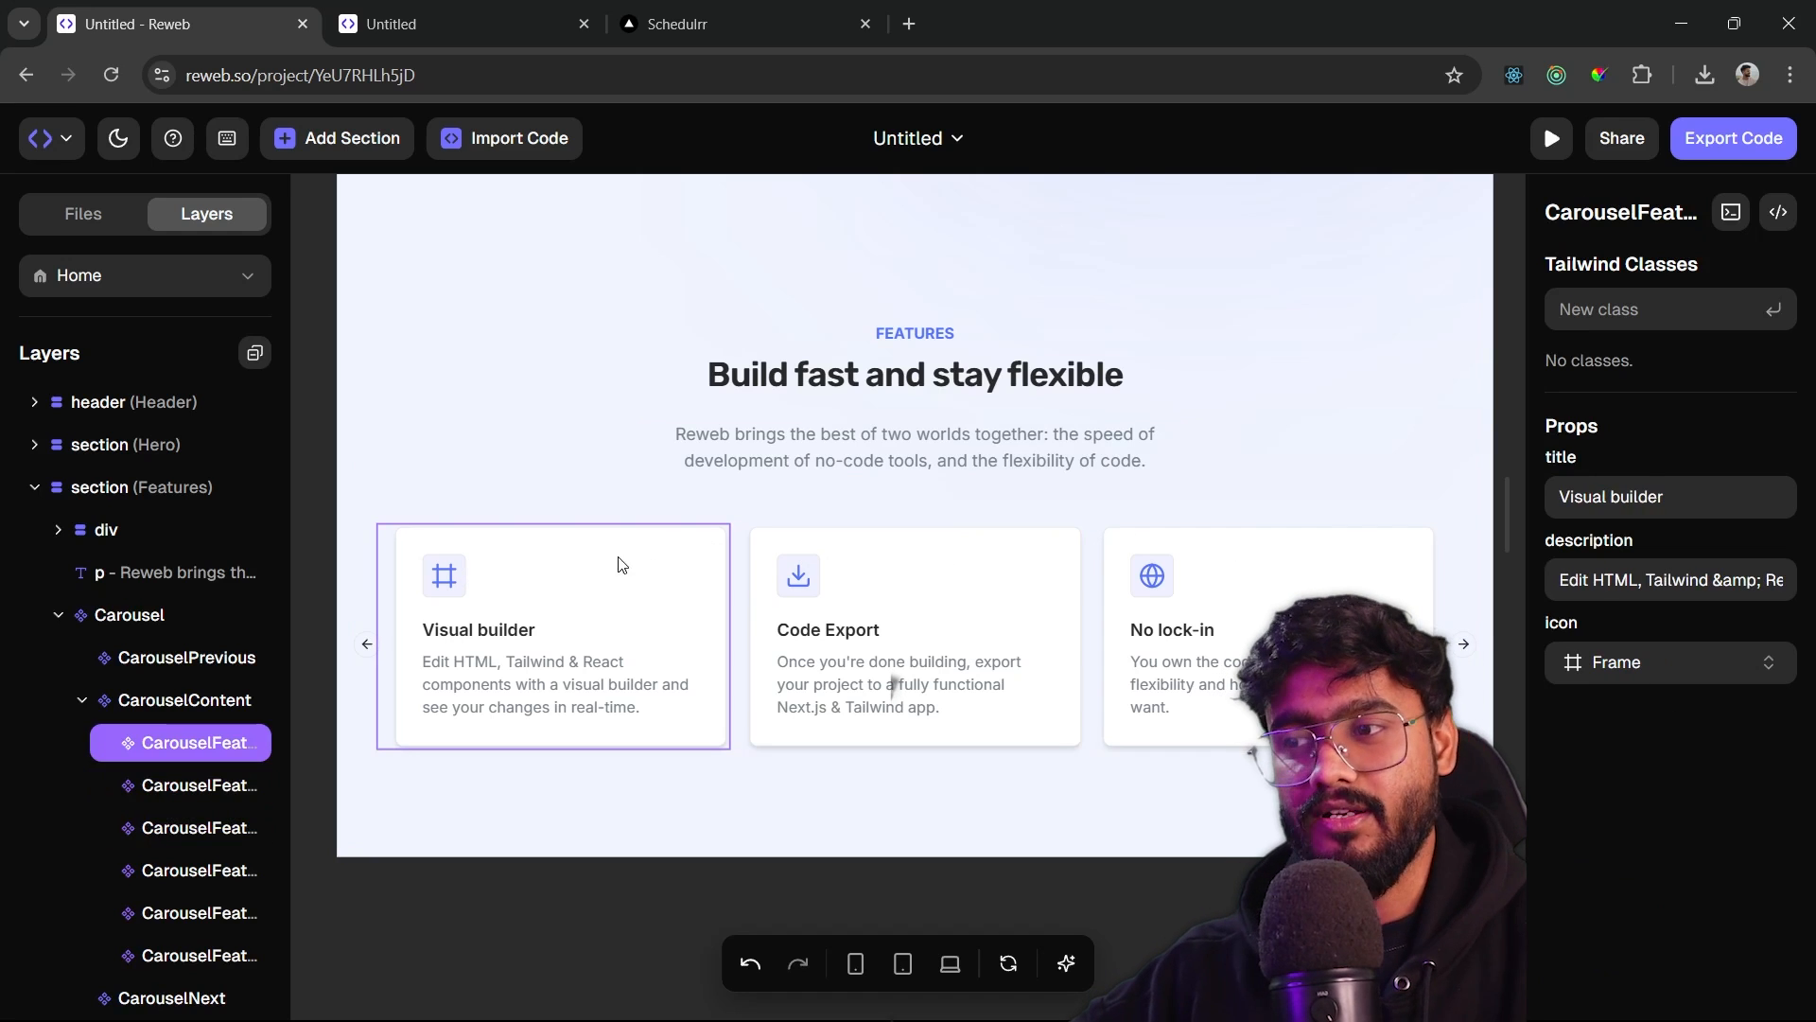
{"action": "left_click", "coordinate": [325, 562]}
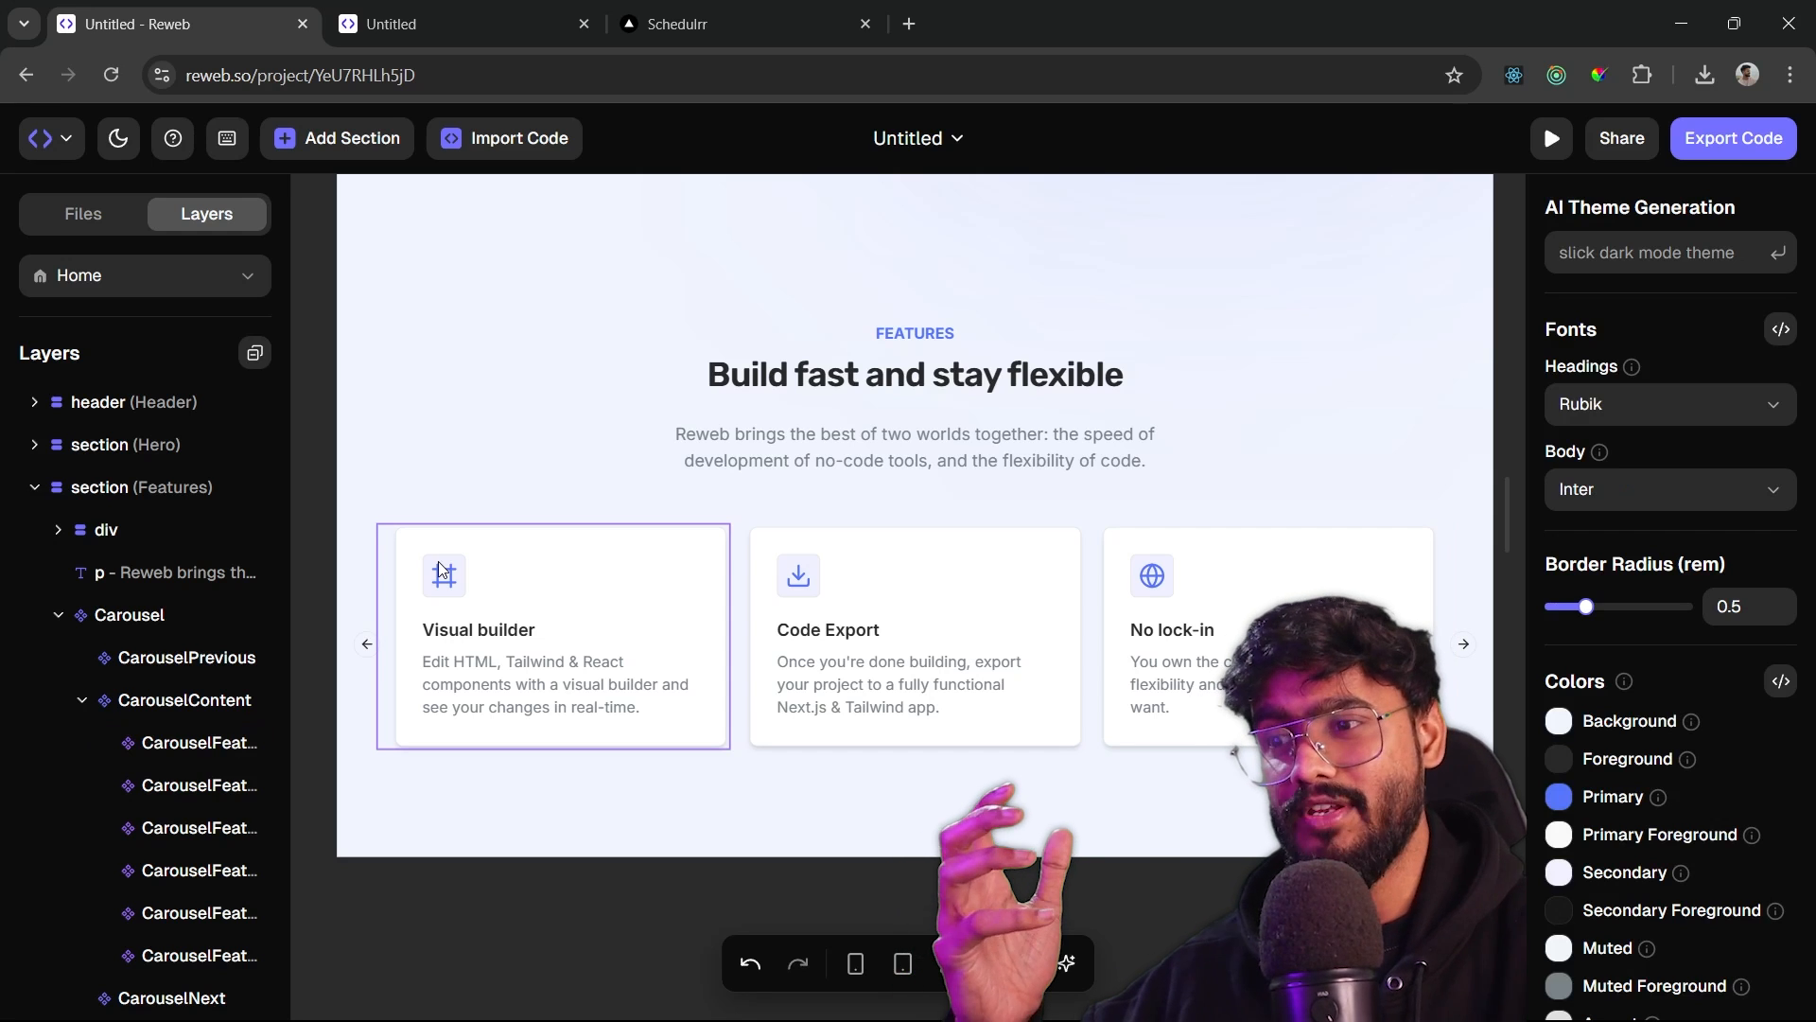
{"action": "left_click", "coordinate": [583, 577]}
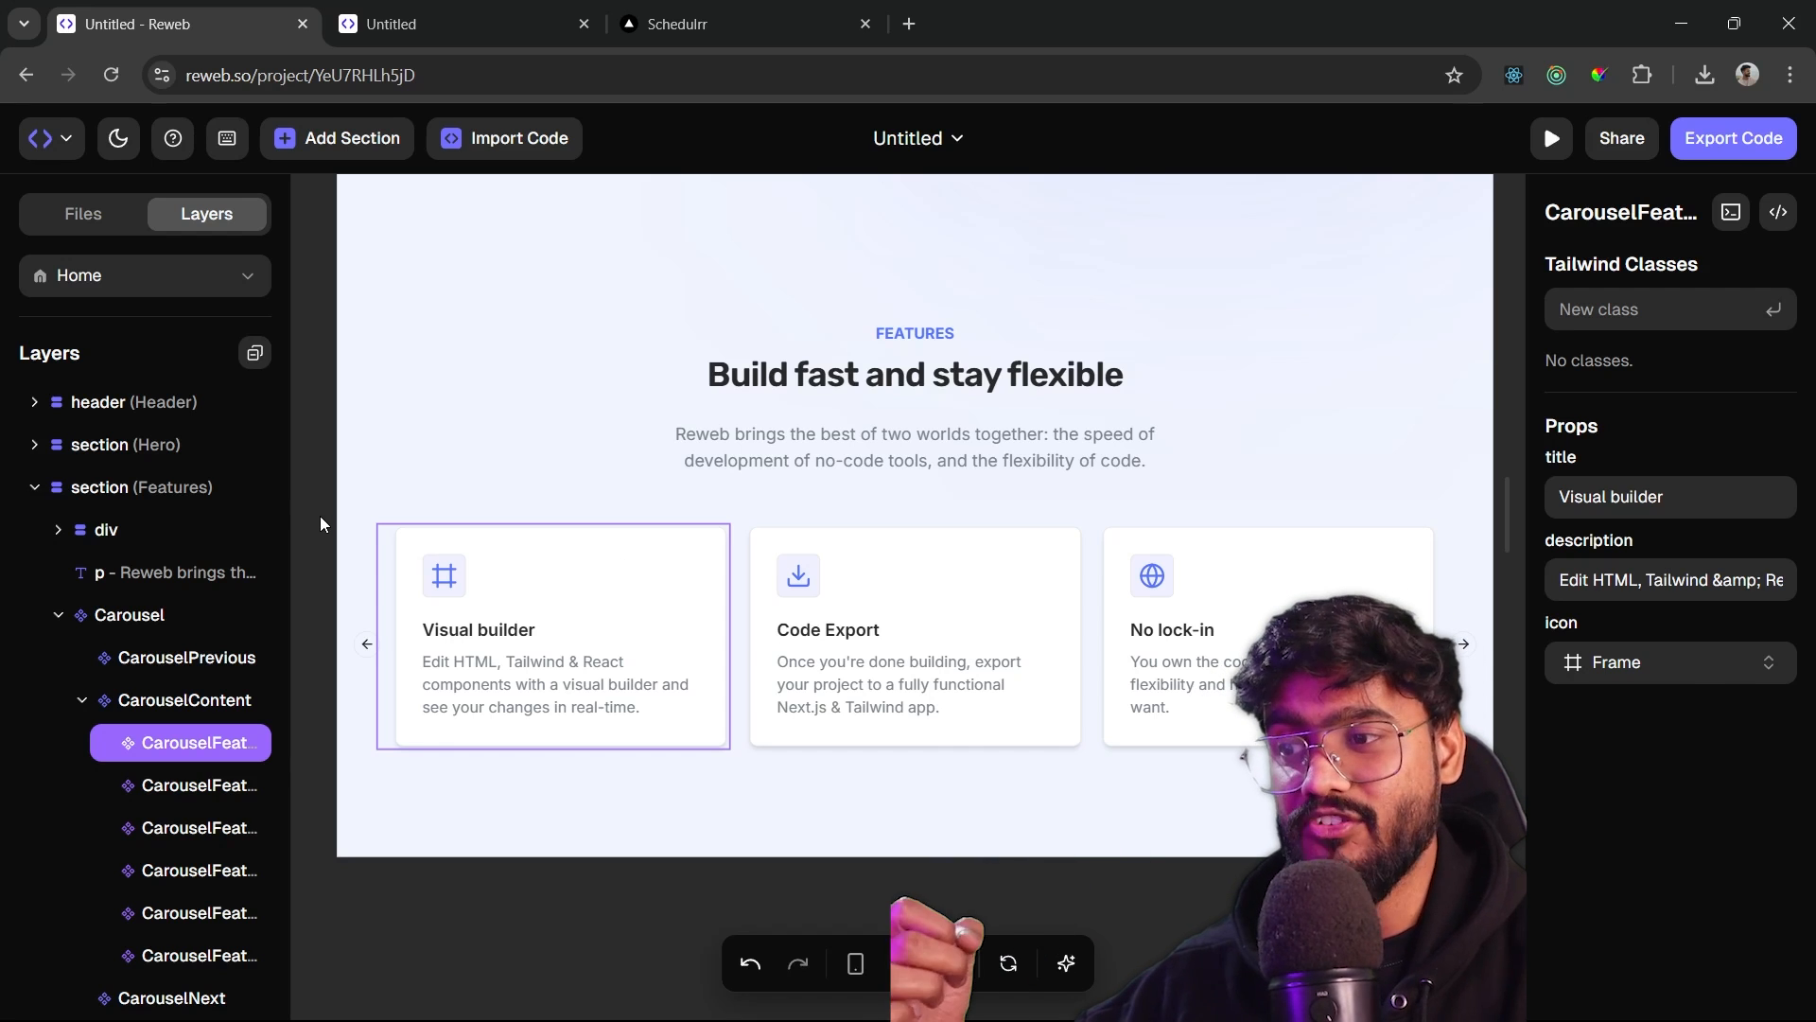
{"action": "left_click", "coordinate": [320, 523]}
{"action": "left_click", "coordinate": [612, 588]}
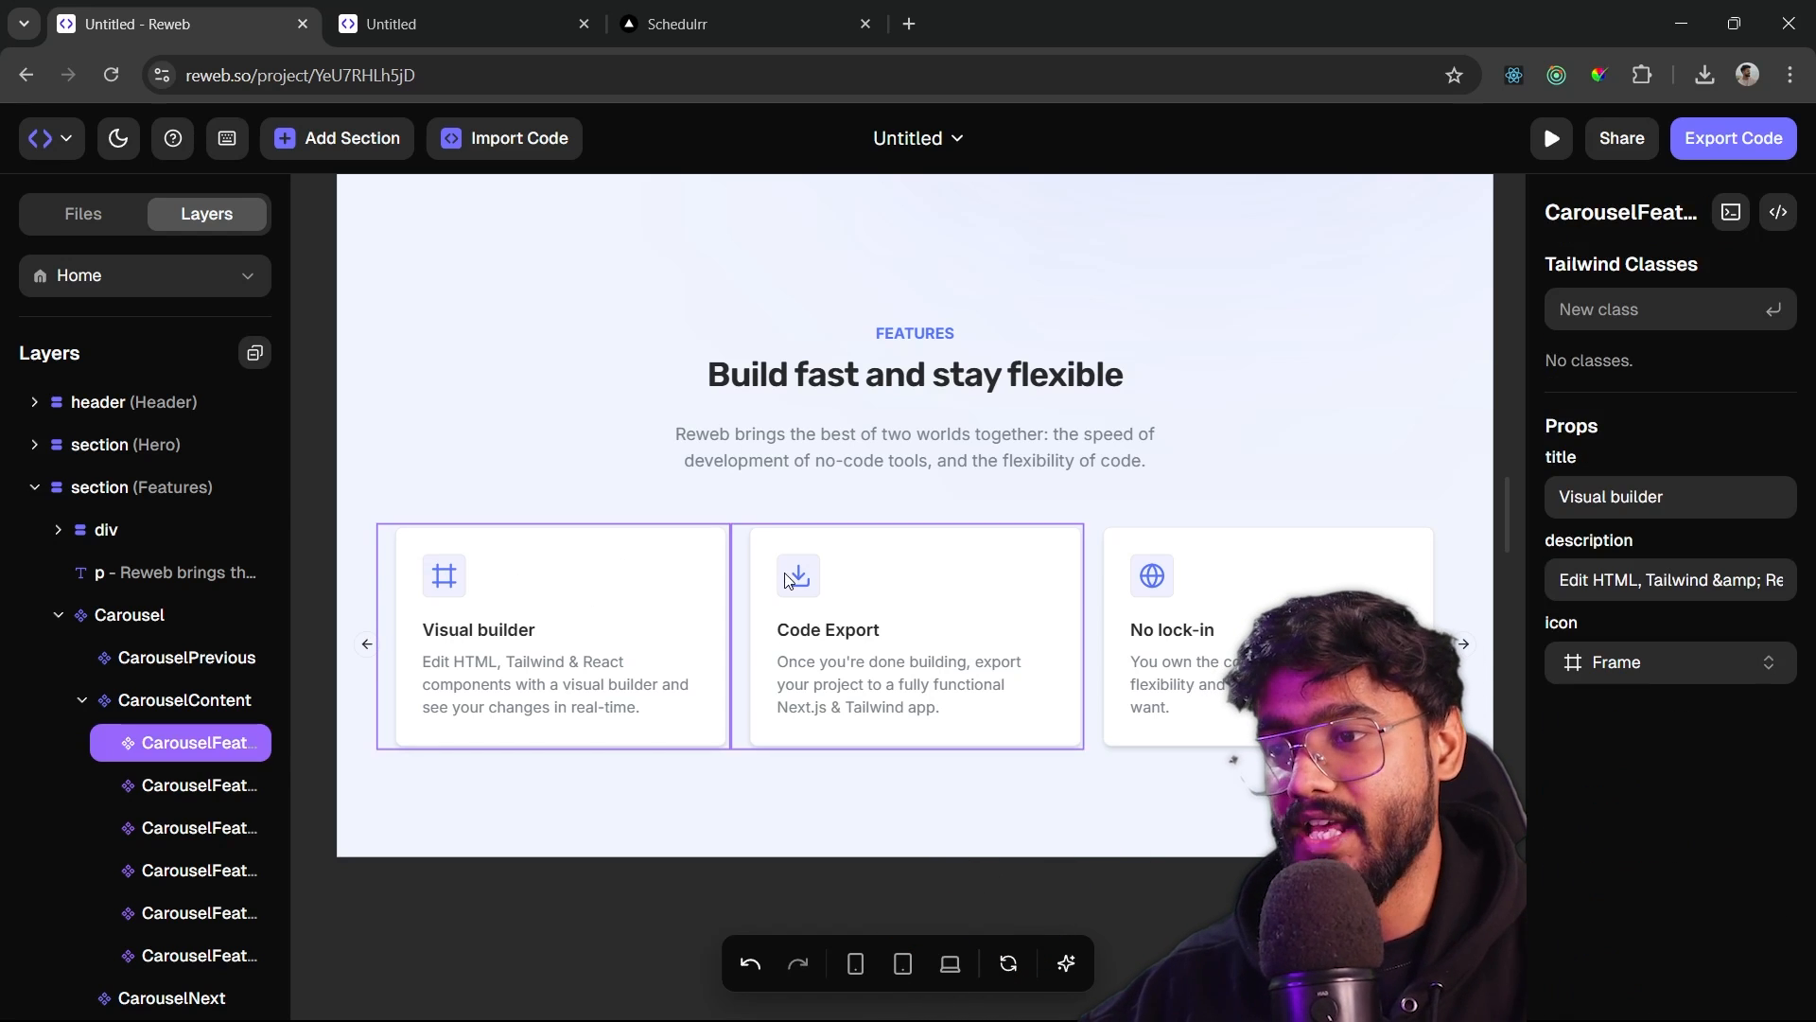
- Open the CarouselFeatureCard component used by the first feature card for editing
{"action": "left_click_drag", "start_coordinate": [187, 750], "coordinate": [187, 697]}
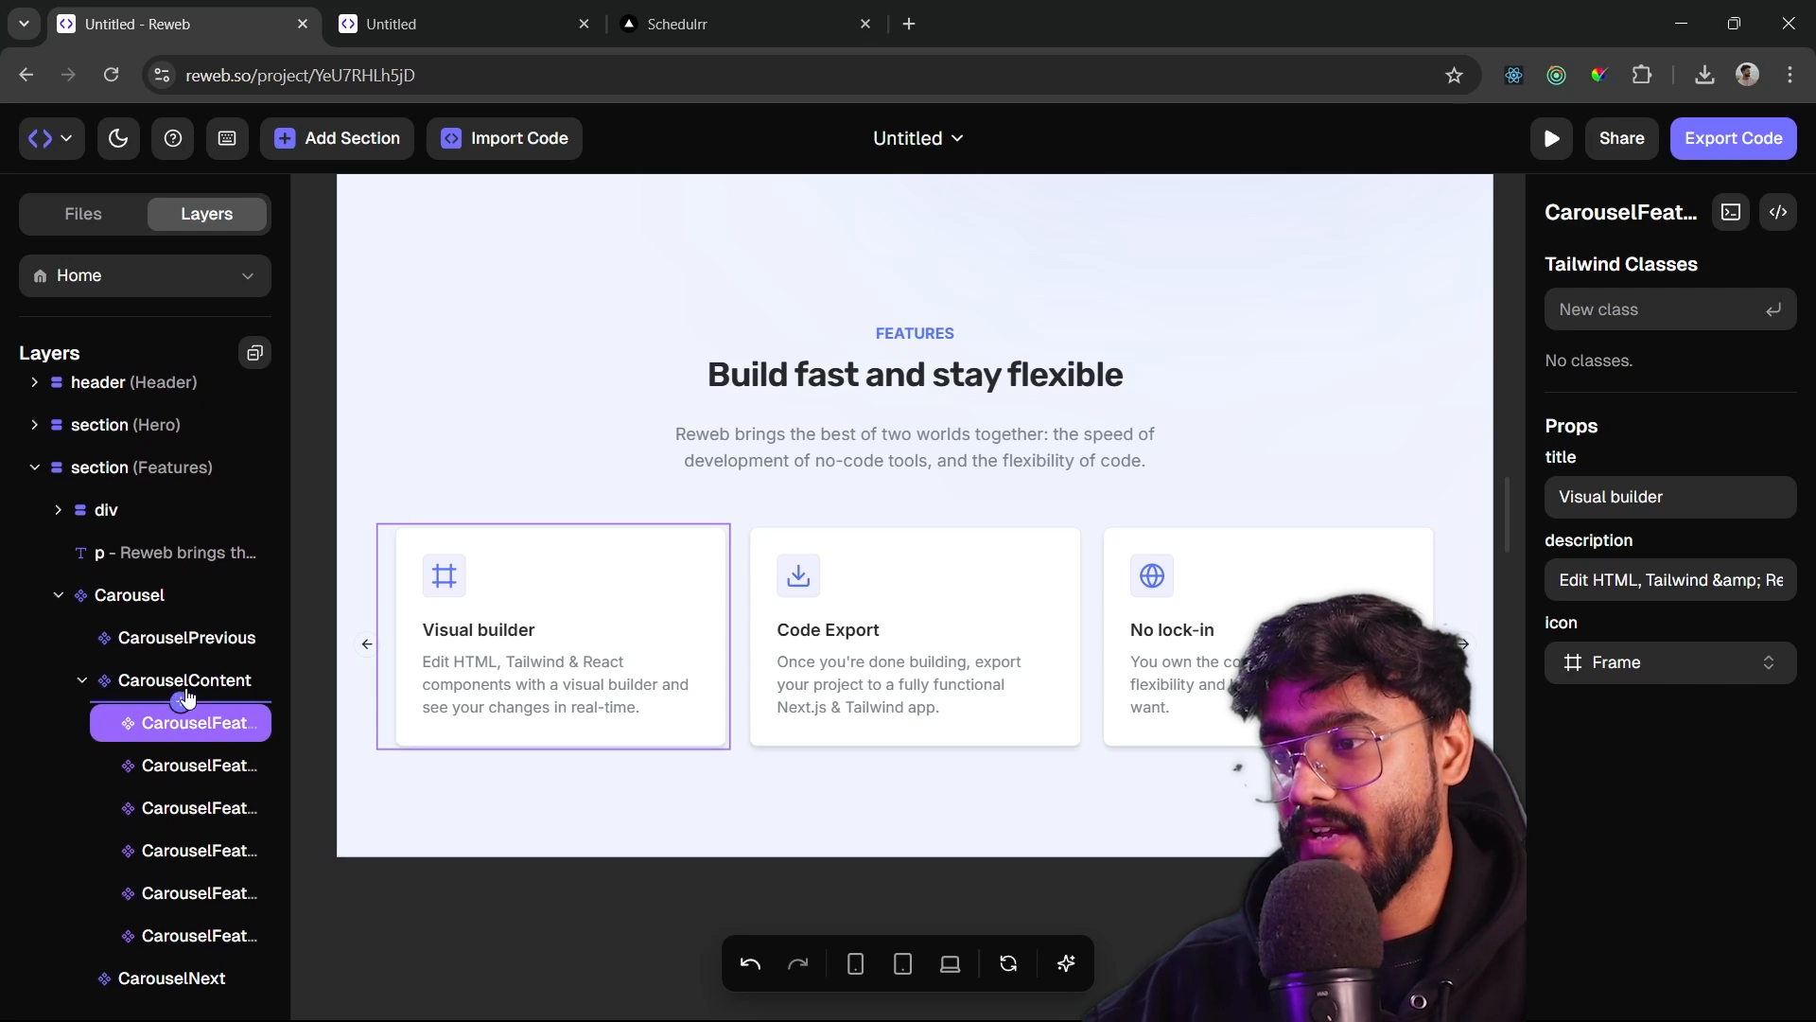
{"action": "left_click", "coordinate": [179, 768]}
{"action": "left_click", "coordinate": [186, 736]}
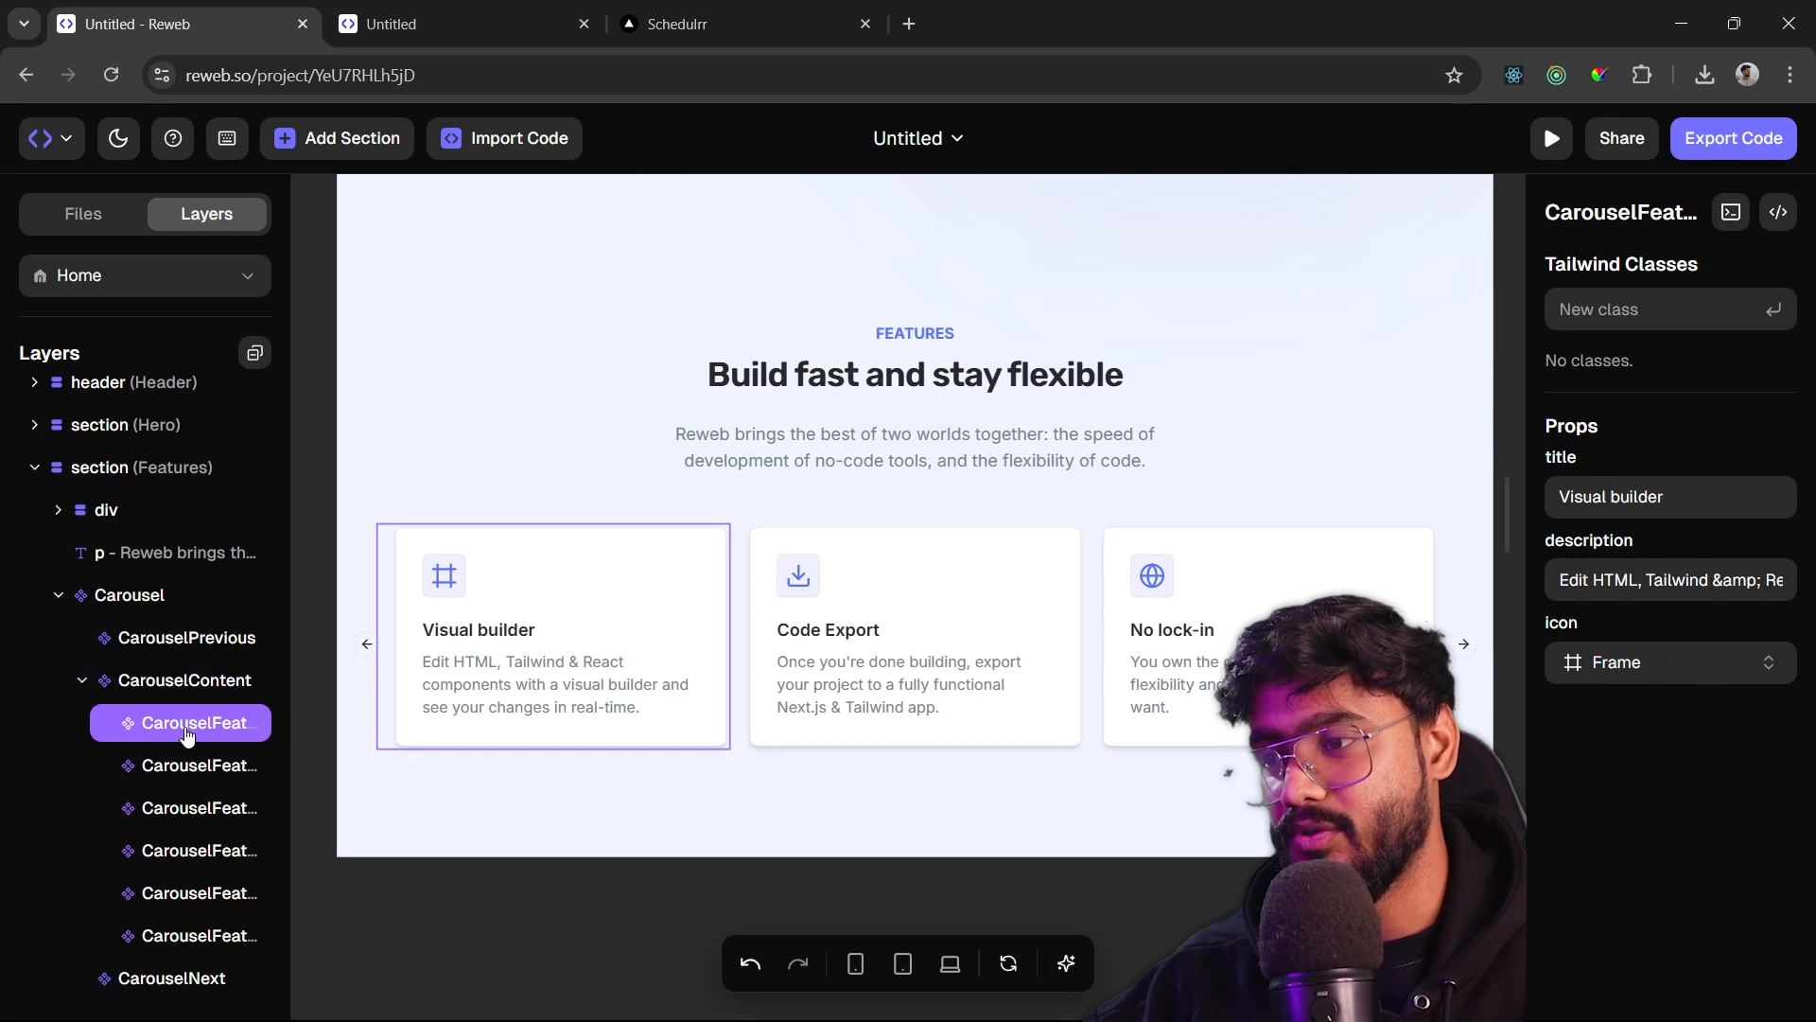
{"action": "double_click", "coordinate": [199, 723]}
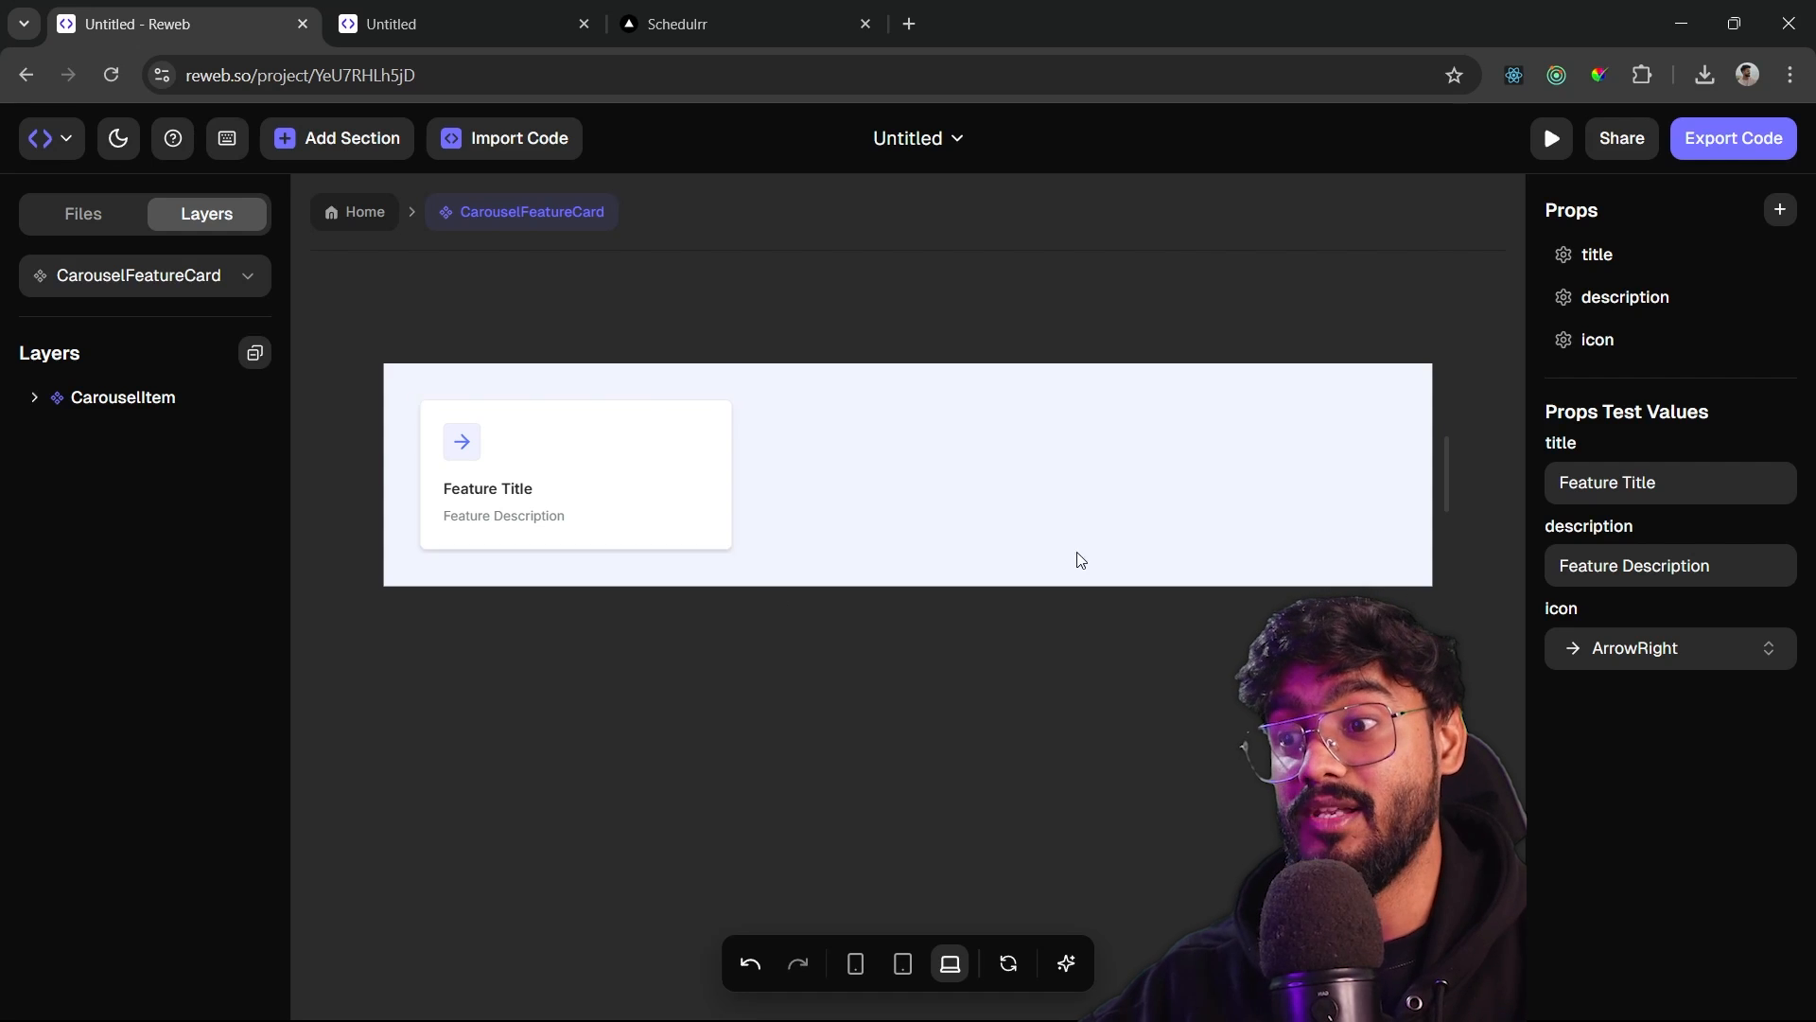
- Examine the card component's elements and the settings of its title, description and icon props
{"action": "left_click", "coordinate": [497, 489]}
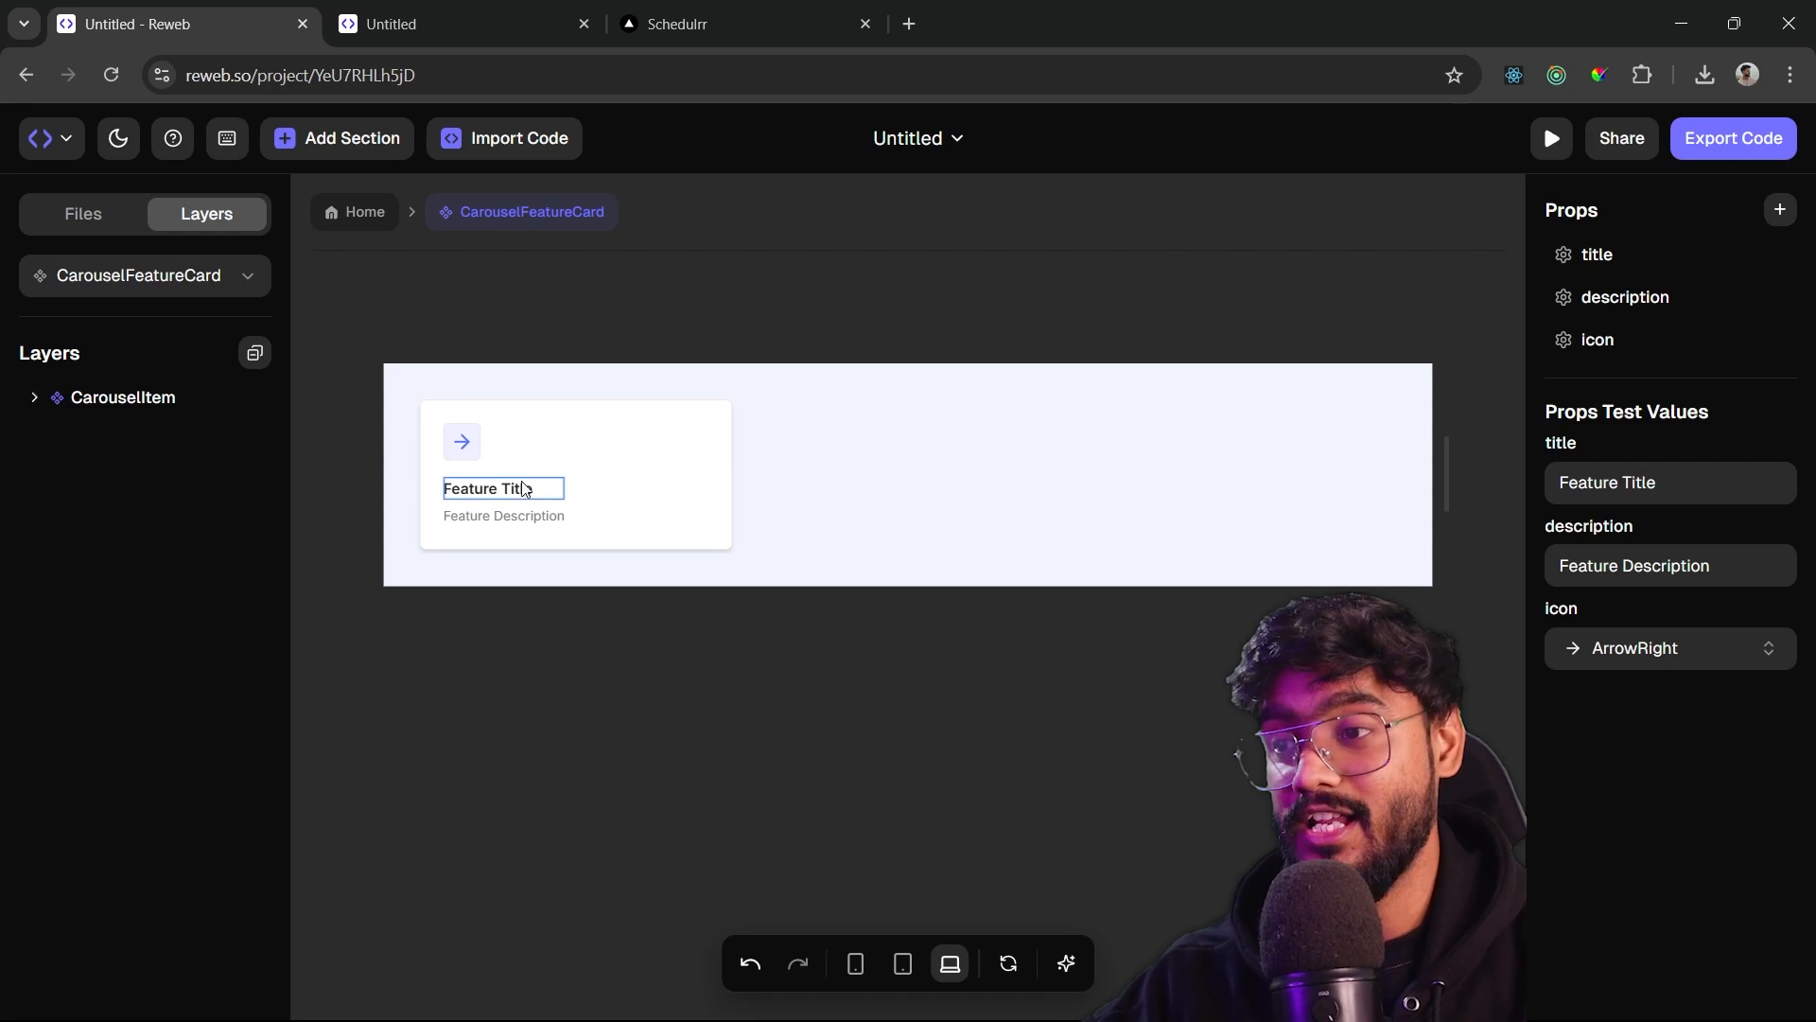
{"action": "left_click", "coordinate": [473, 443]}
{"action": "key", "text": "Escape"}
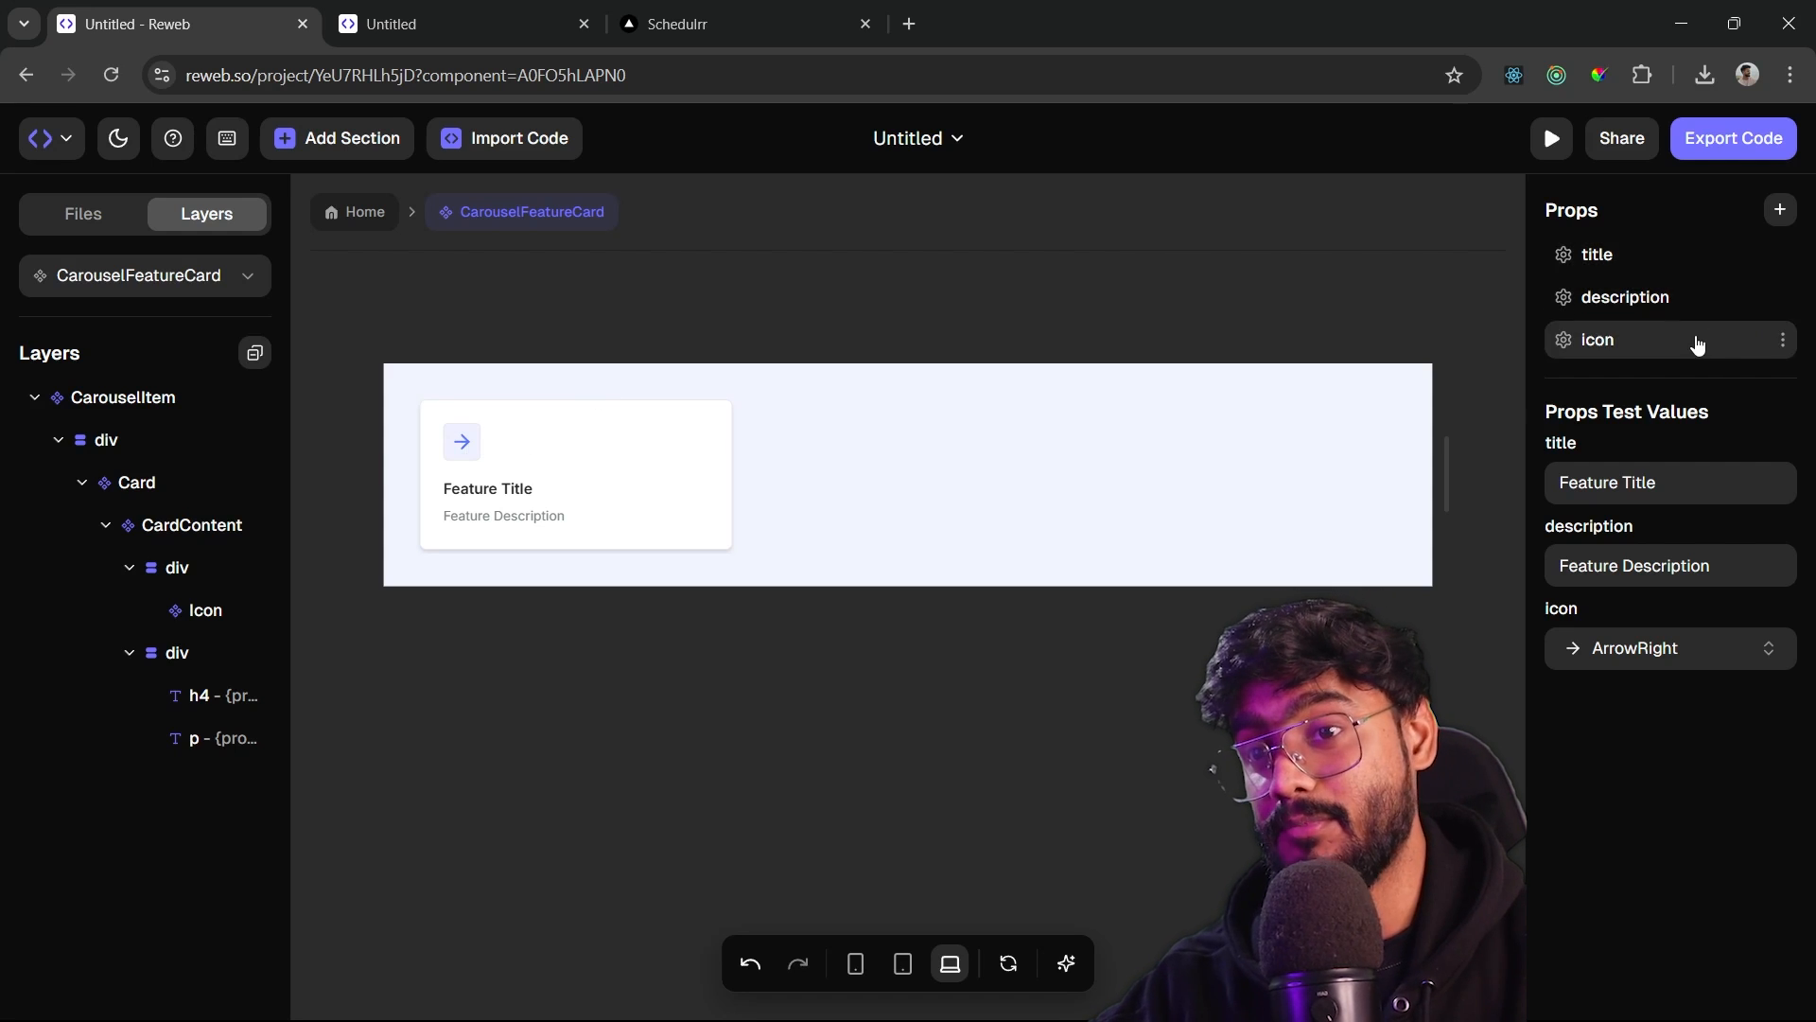
{"action": "left_click", "coordinate": [1693, 255]}
{"action": "left_click", "coordinate": [1690, 300]}
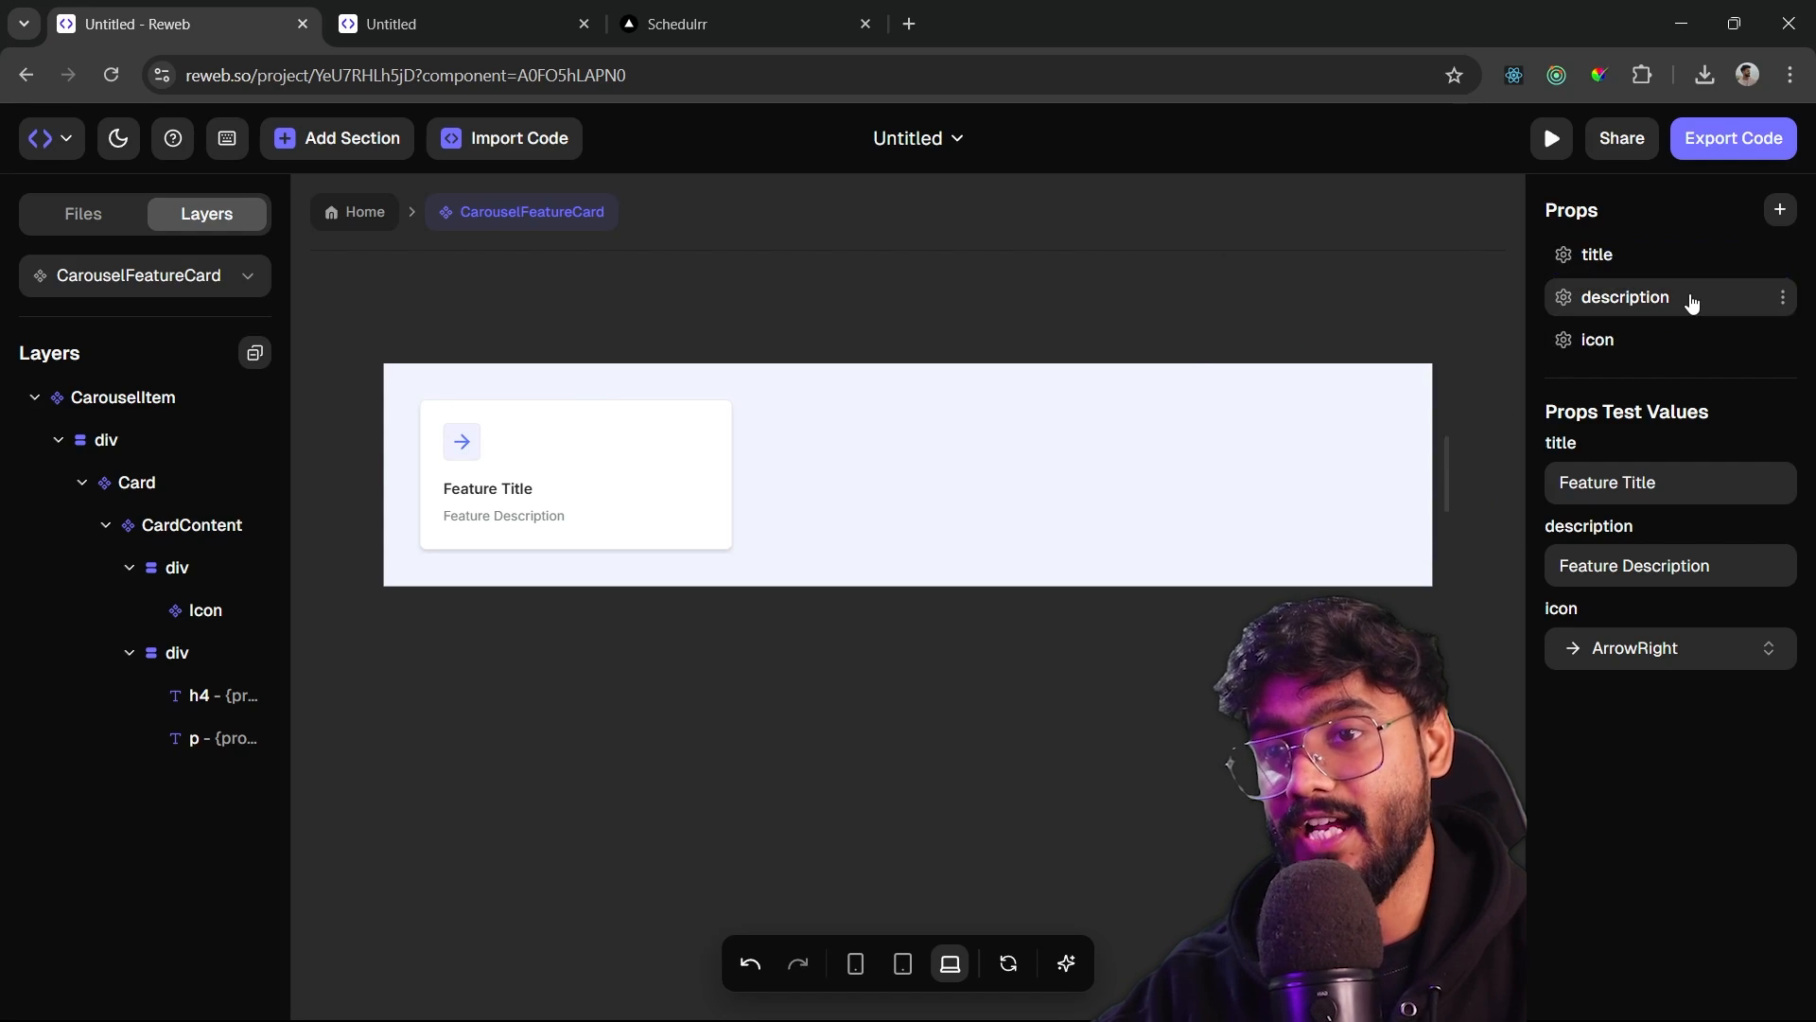
{"action": "left_click", "coordinate": [1691, 300]}
{"action": "left_click", "coordinate": [1662, 341]}
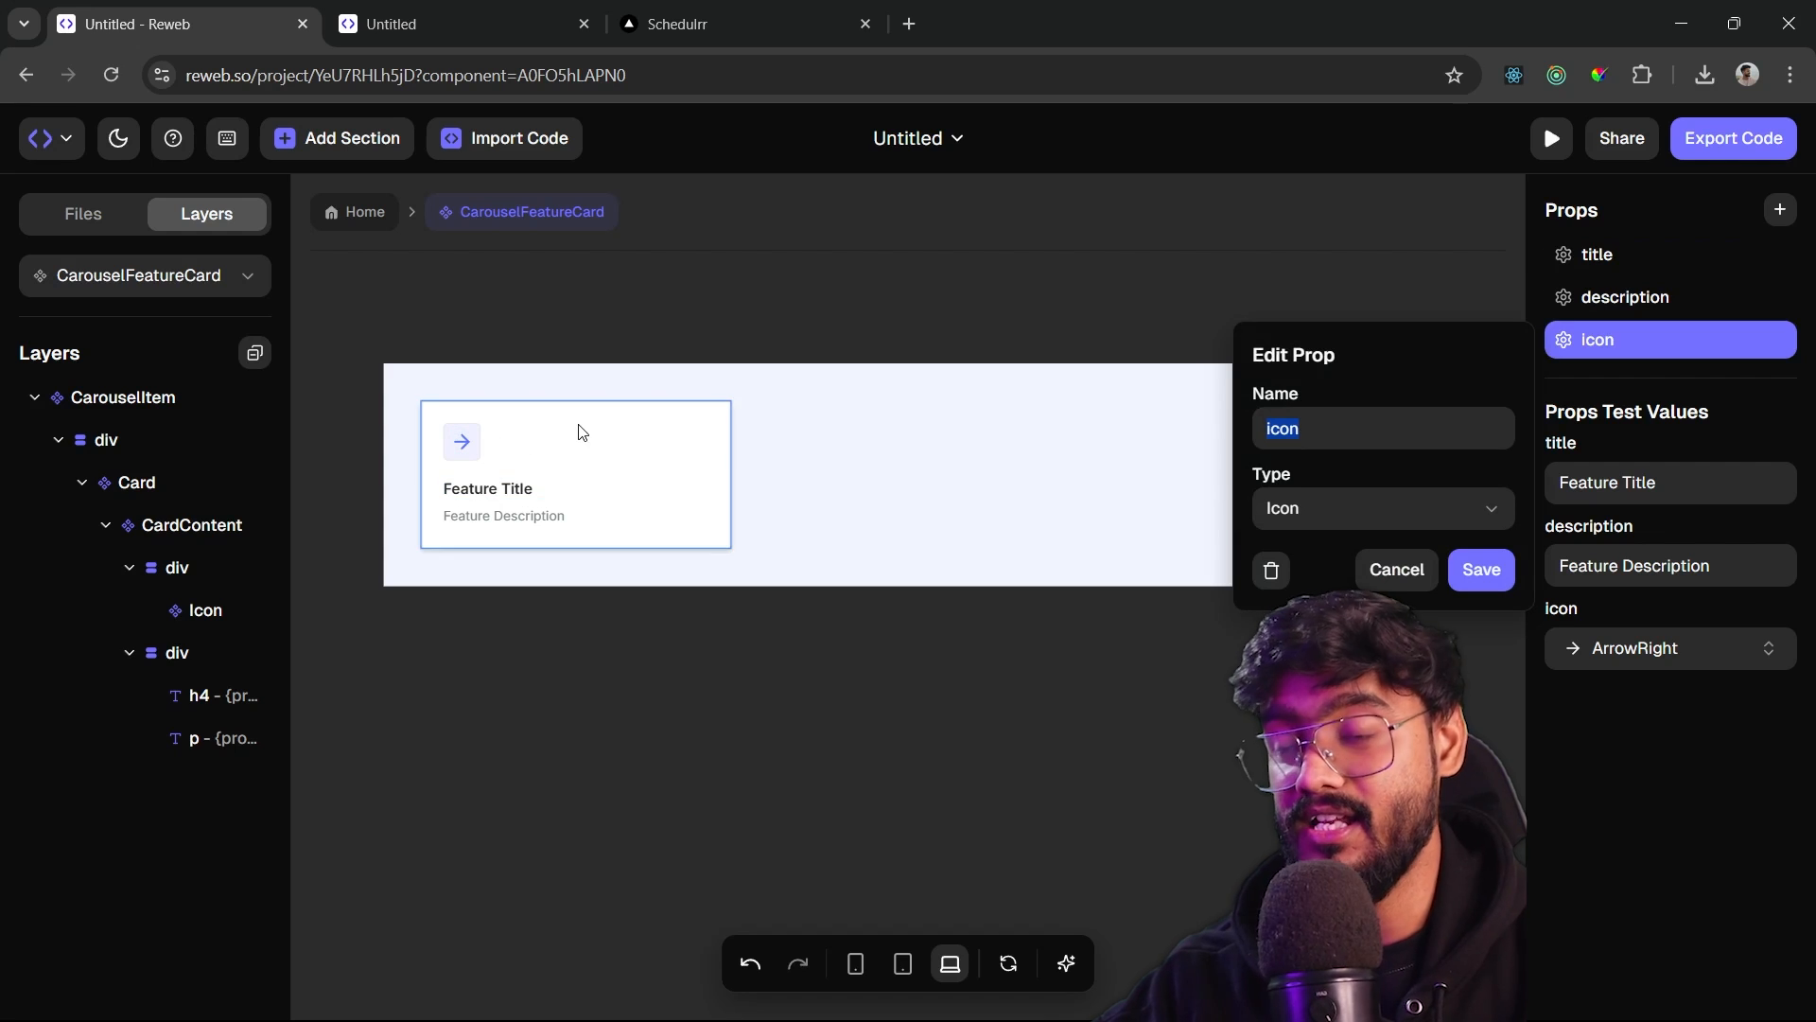
{"action": "left_click", "coordinate": [543, 305]}
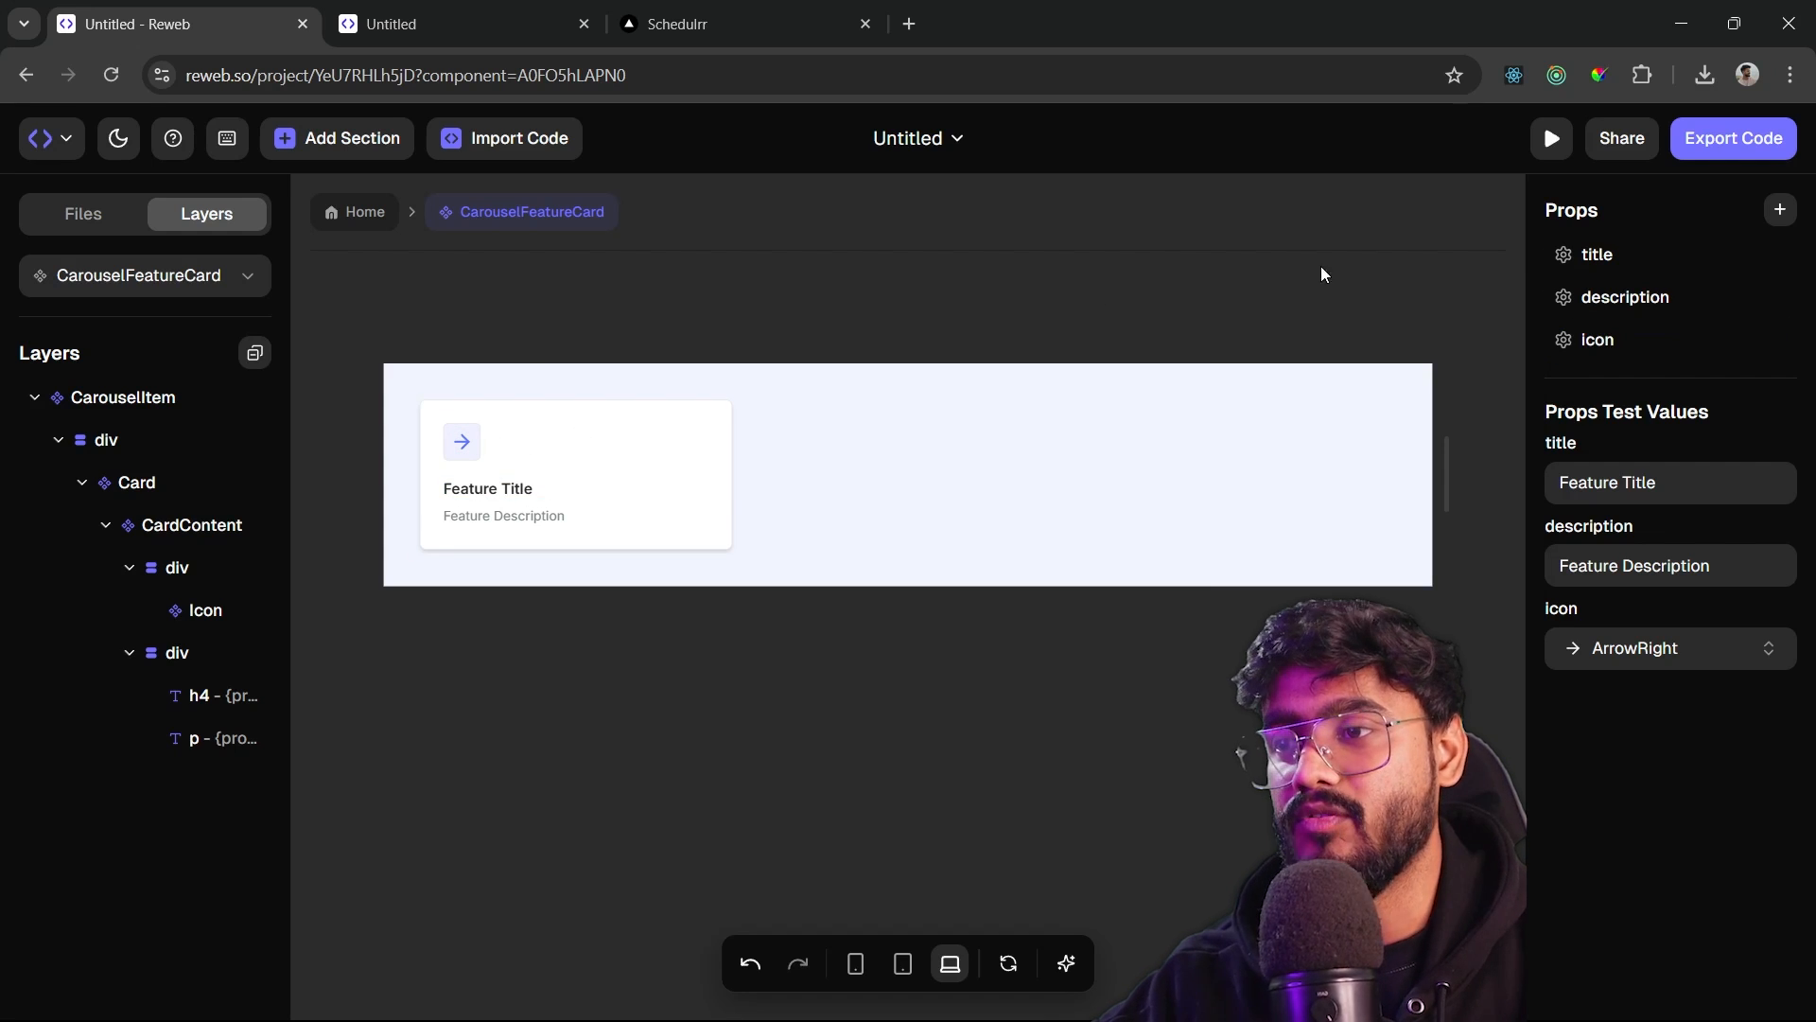
- Try adding a new prop to the CarouselFeatureCard component
{"action": "left_click", "coordinate": [1779, 210]}
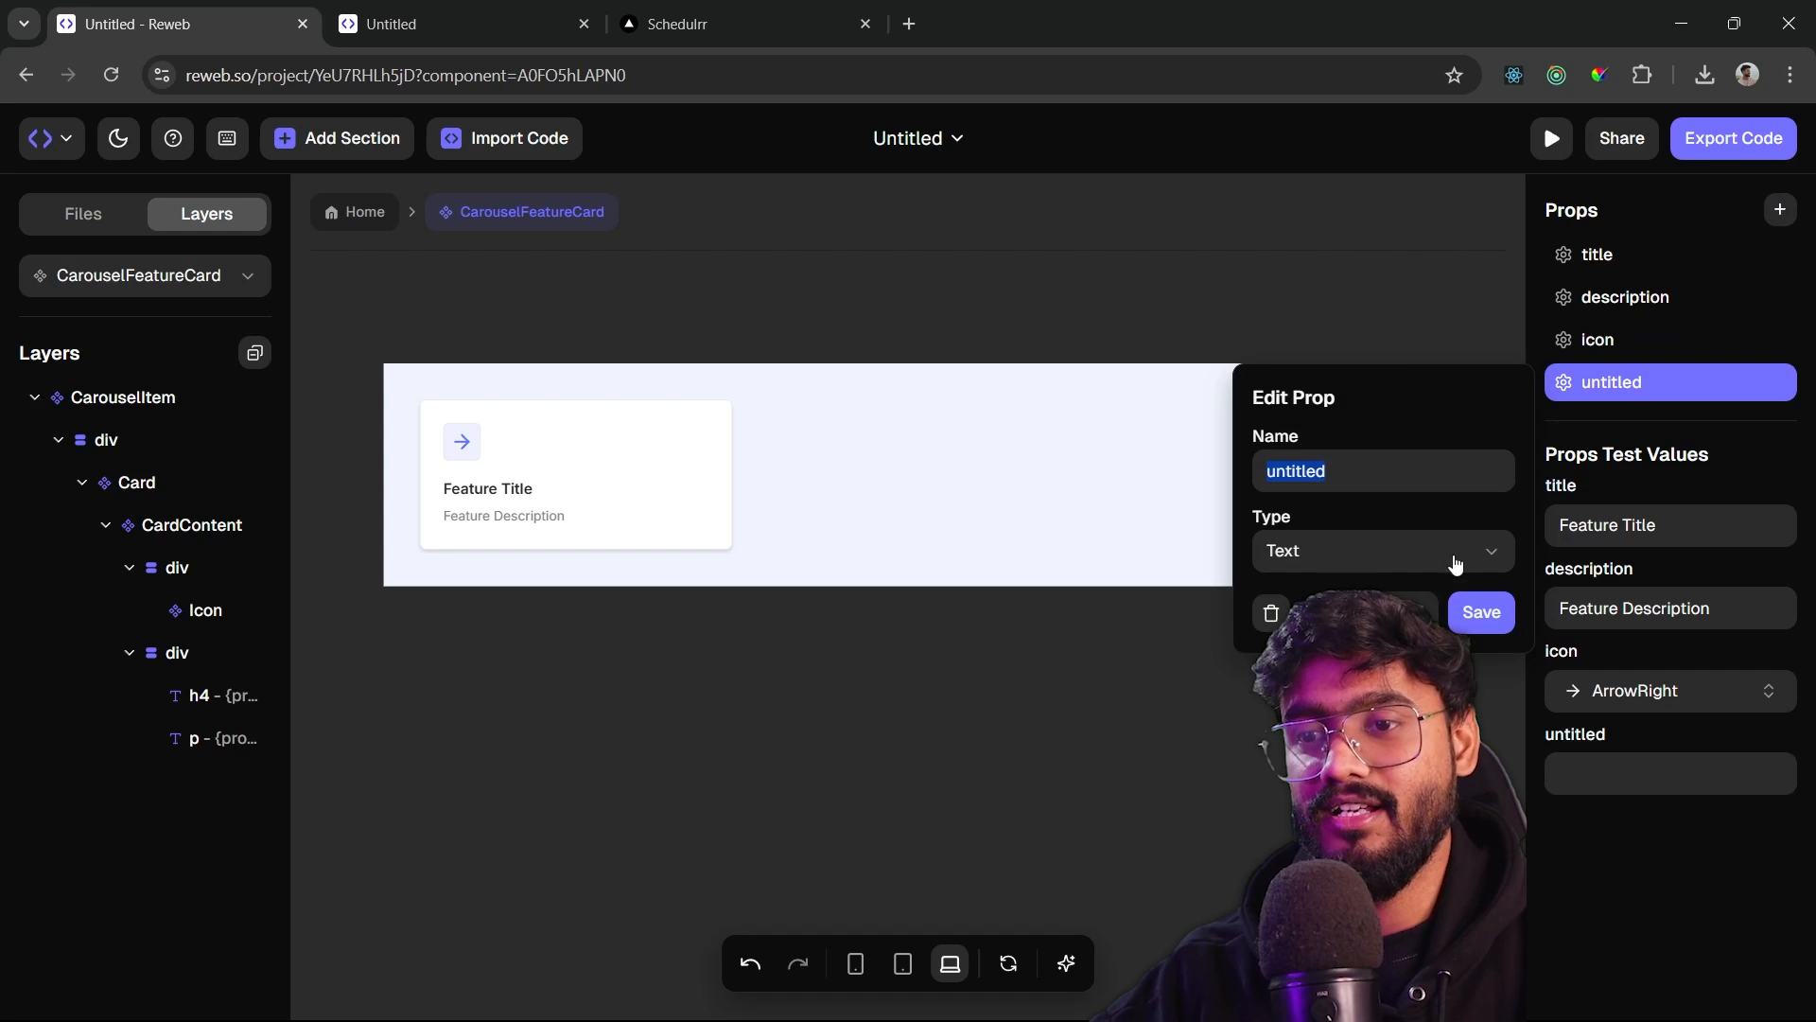
{"action": "left_click", "coordinate": [1413, 613]}
{"action": "key", "text": "ctrl+z"}
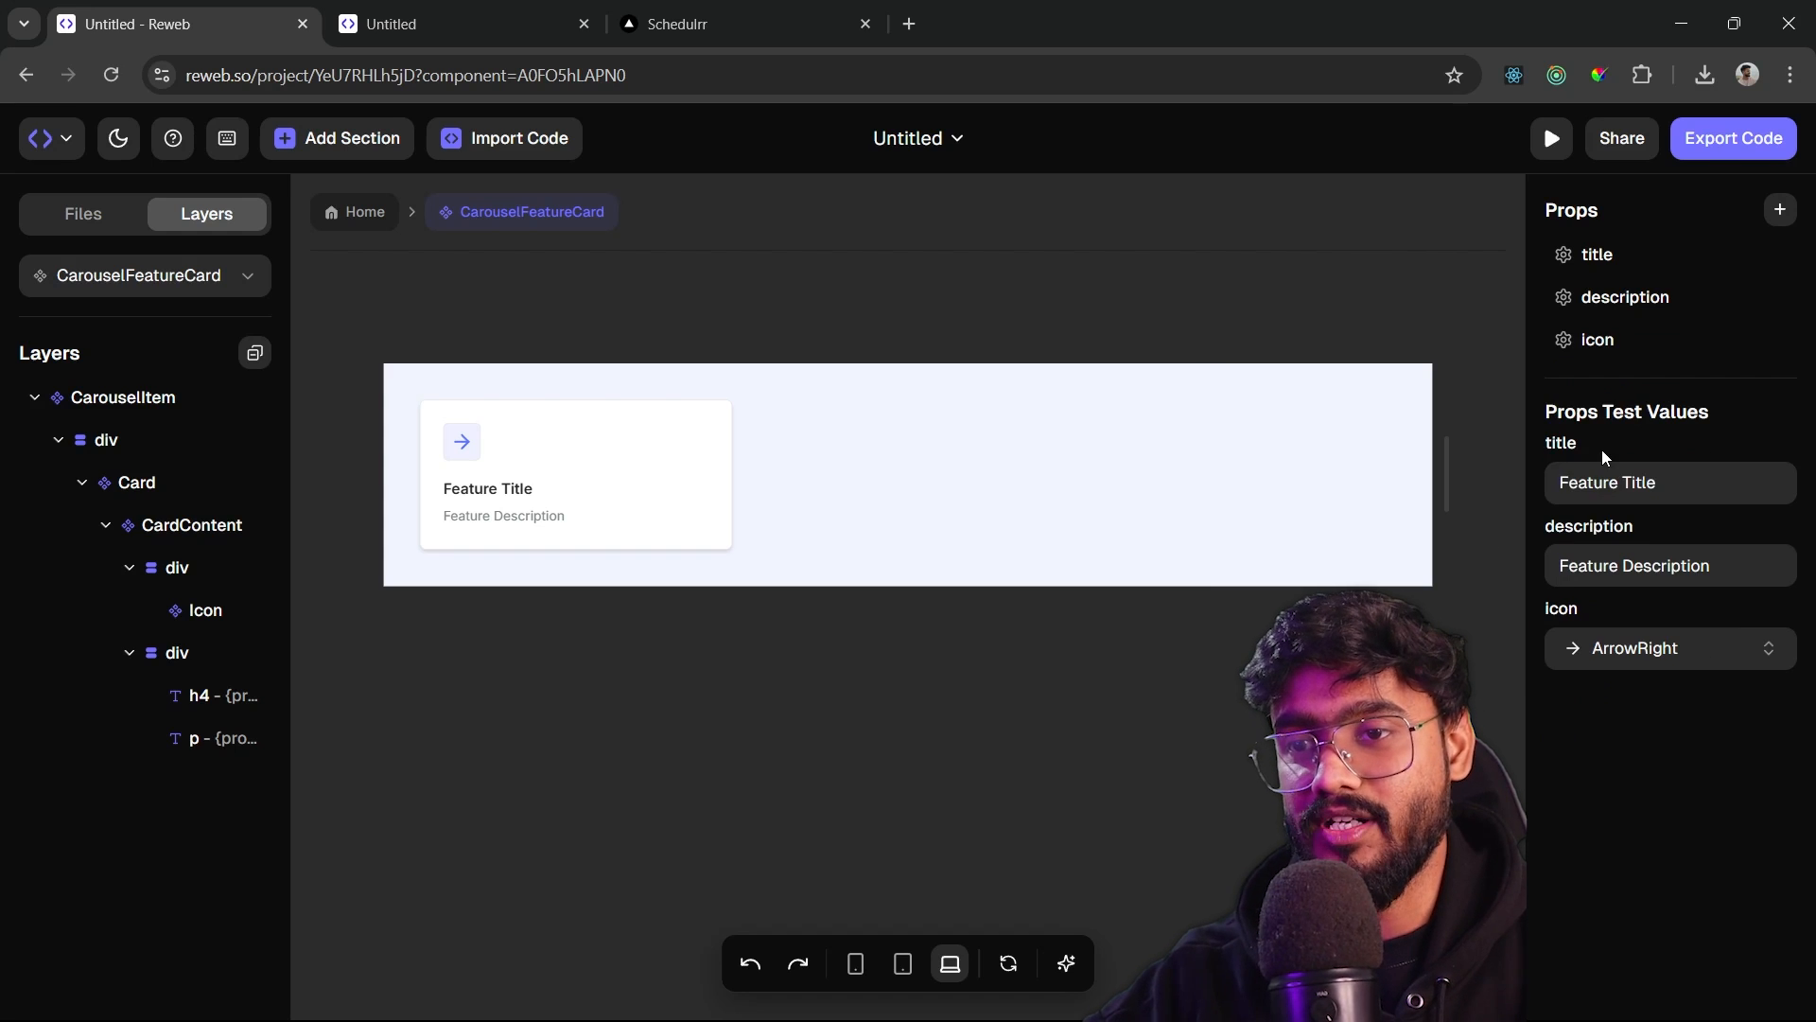
- Check which prop supplies the text of the card's heading
{"action": "left_click", "coordinate": [489, 494]}
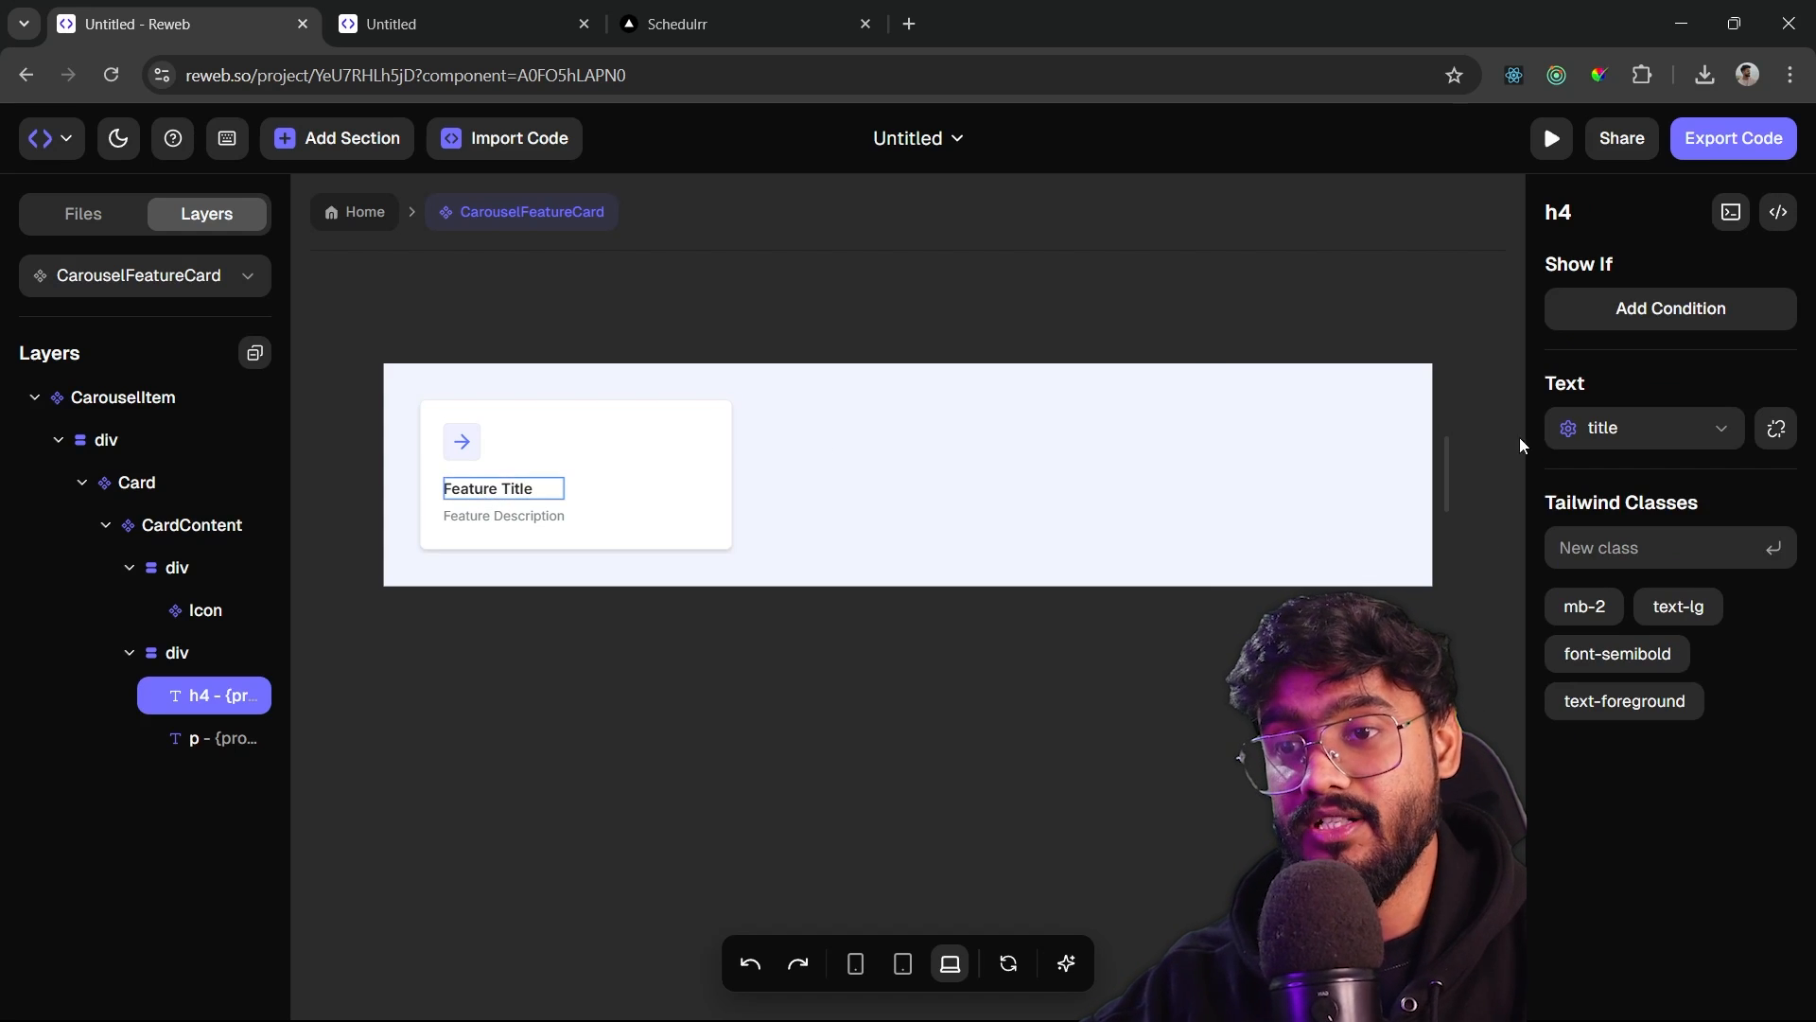
{"action": "left_click", "coordinate": [1640, 428]}
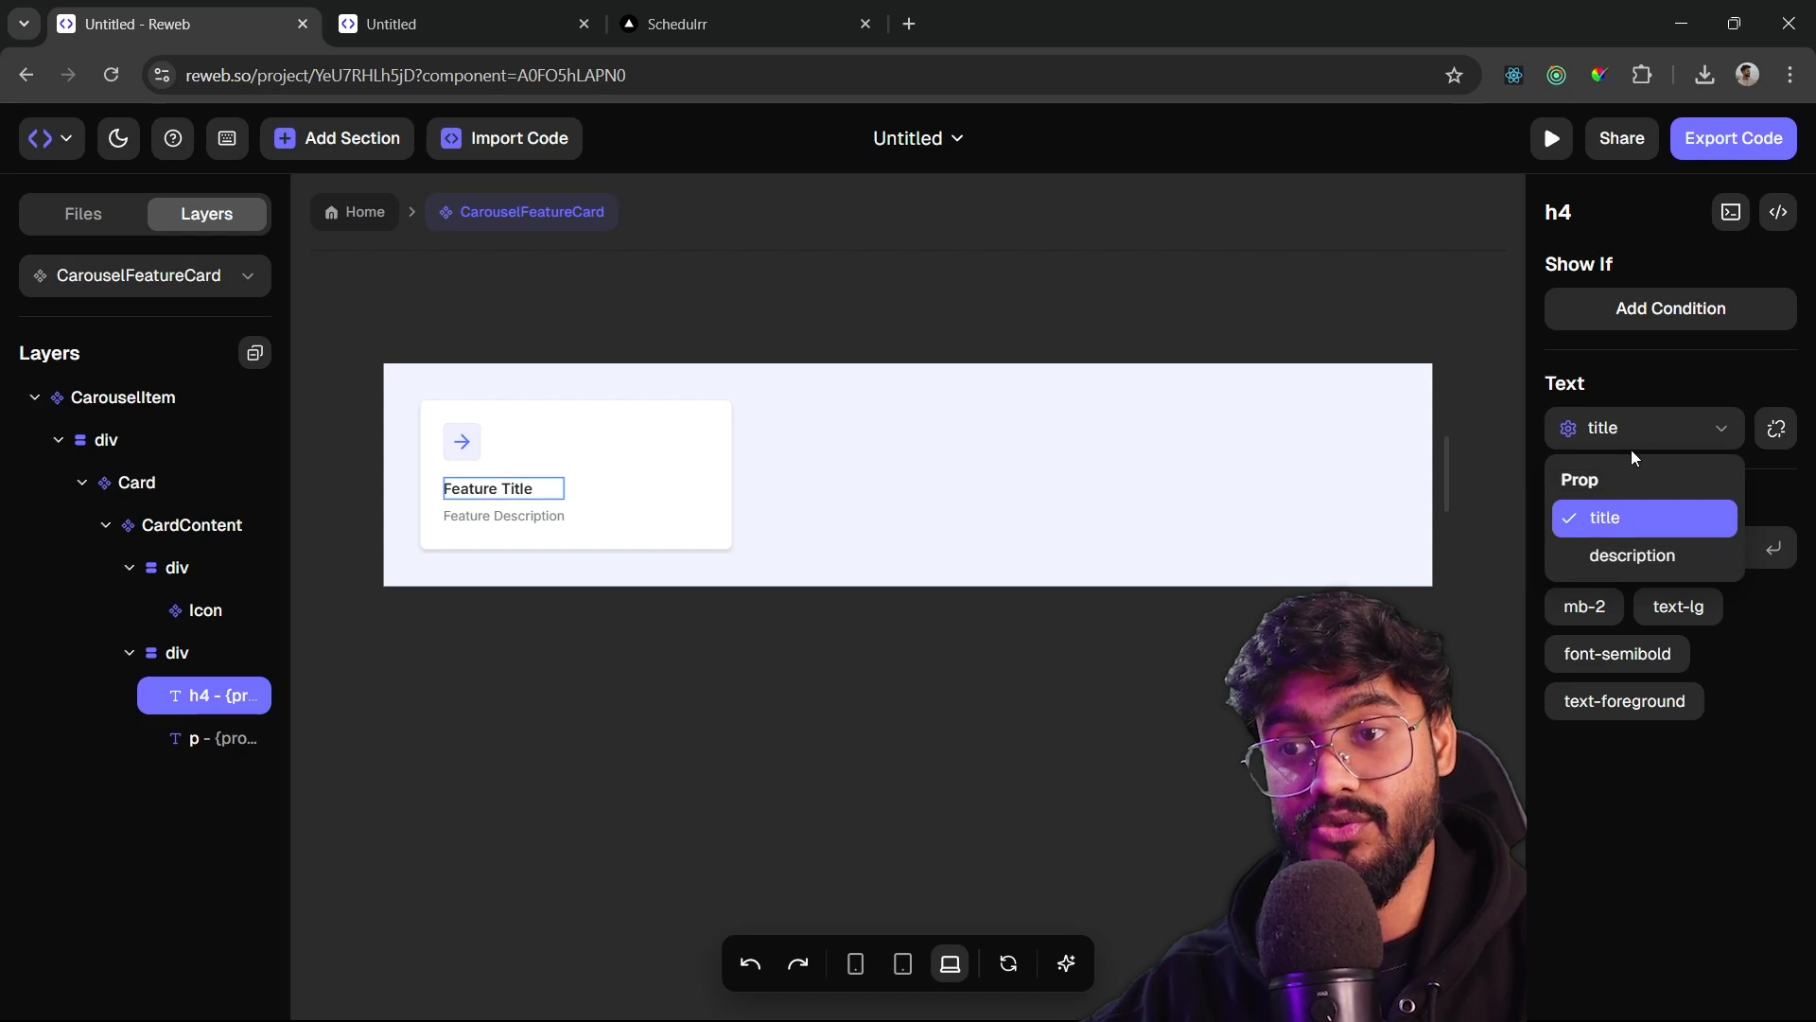
{"action": "left_click", "coordinate": [1609, 521]}
{"action": "key", "text": "Escape"}
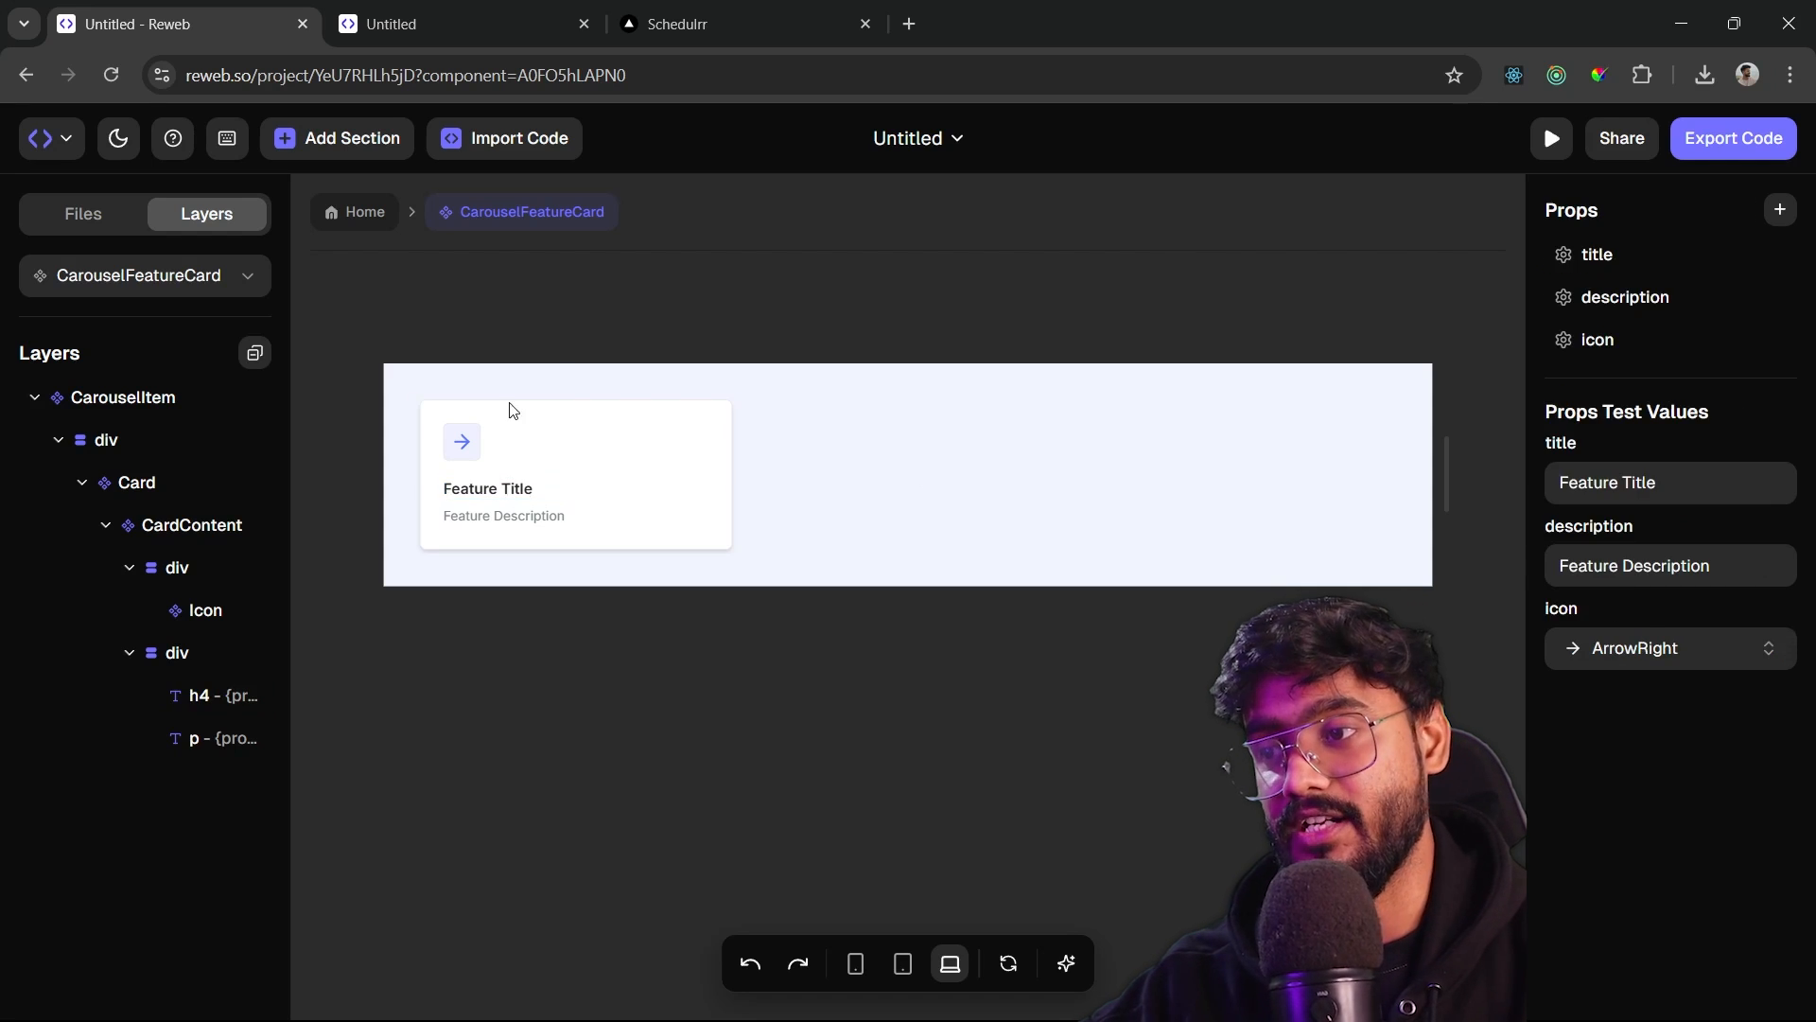
- Replace the items-start class on CardContent with items-center
{"action": "left_click", "coordinate": [578, 460]}
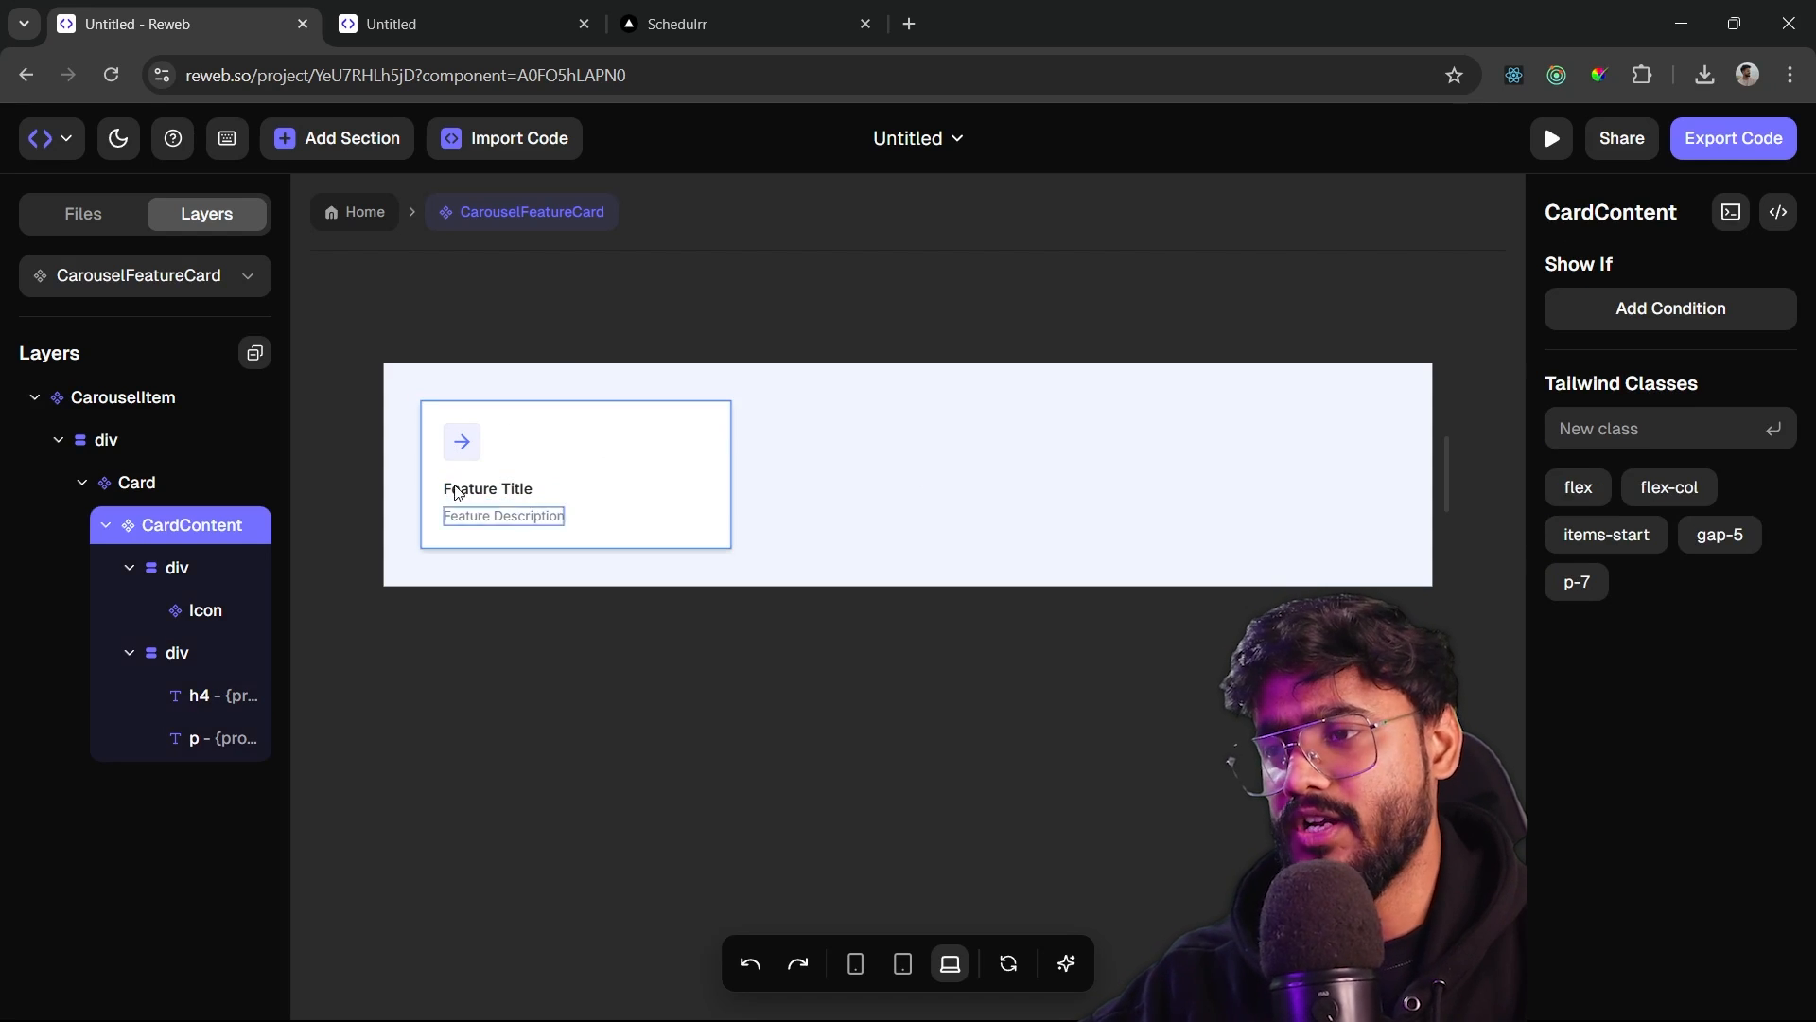
{"action": "left_click", "coordinate": [1651, 535]}
{"action": "type", "text": "ite"}
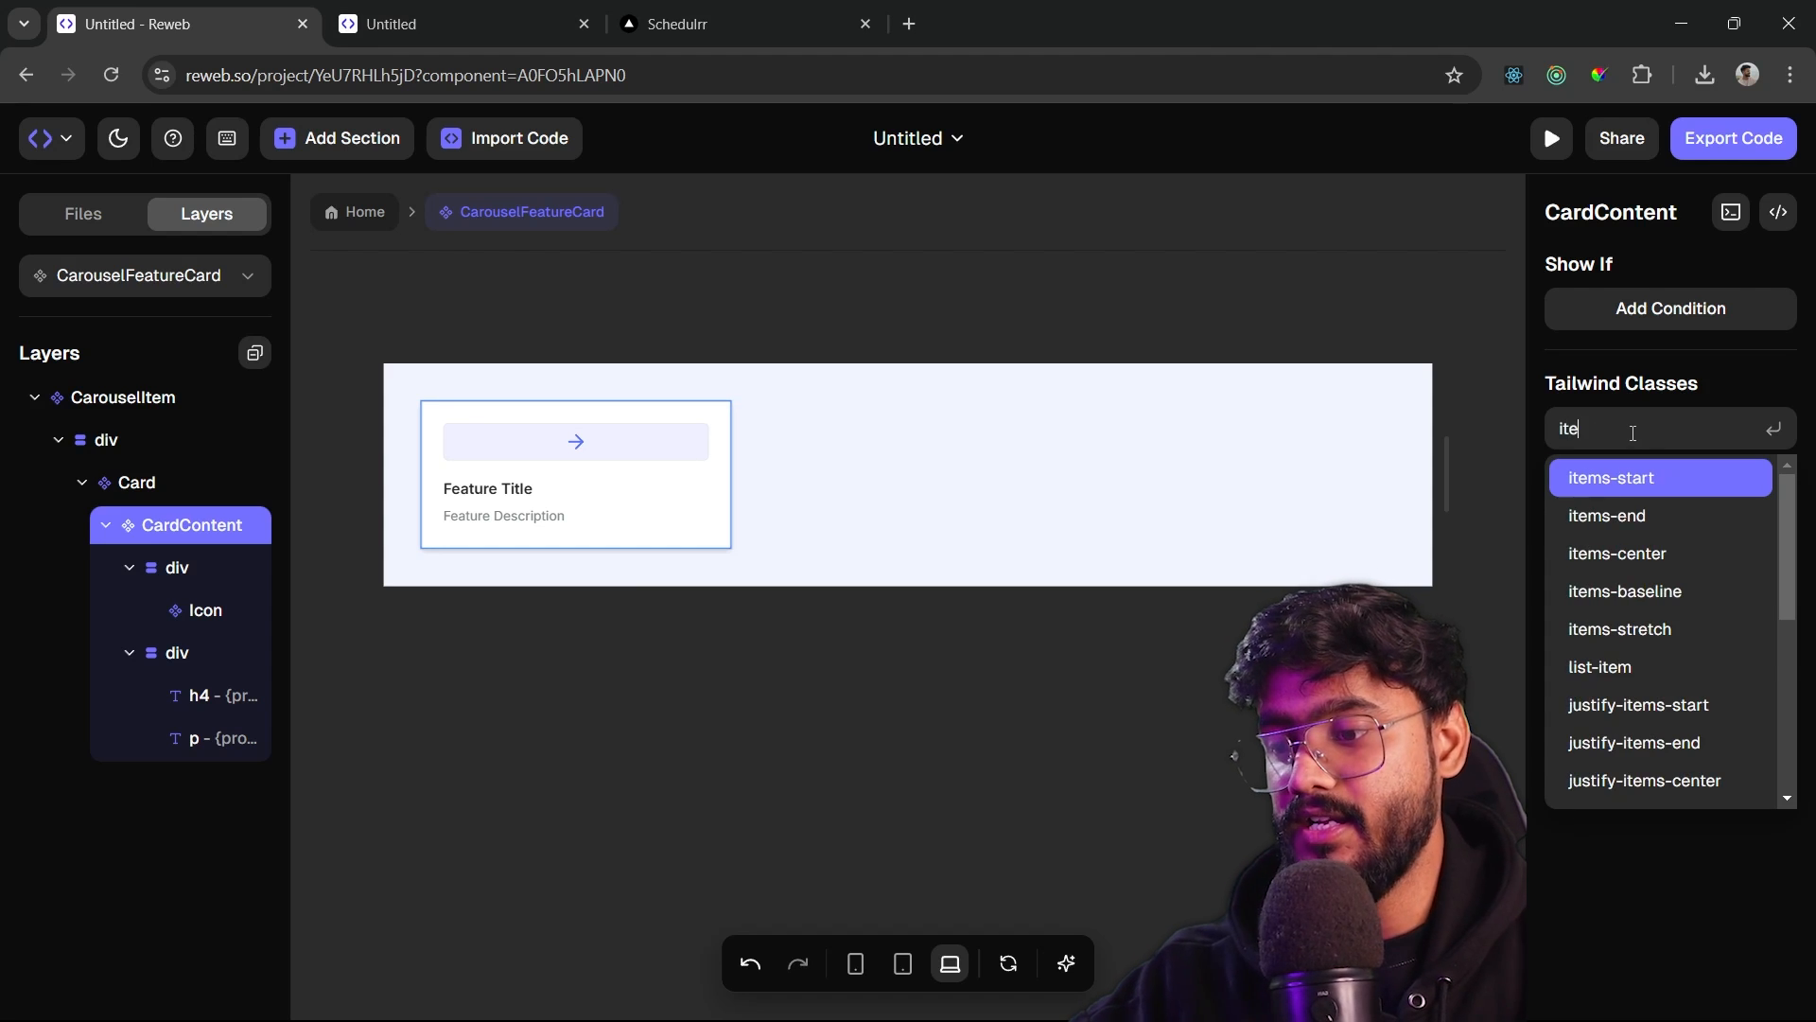
{"action": "type", "text": "m"}
{"action": "left_click", "coordinate": [1666, 553]}
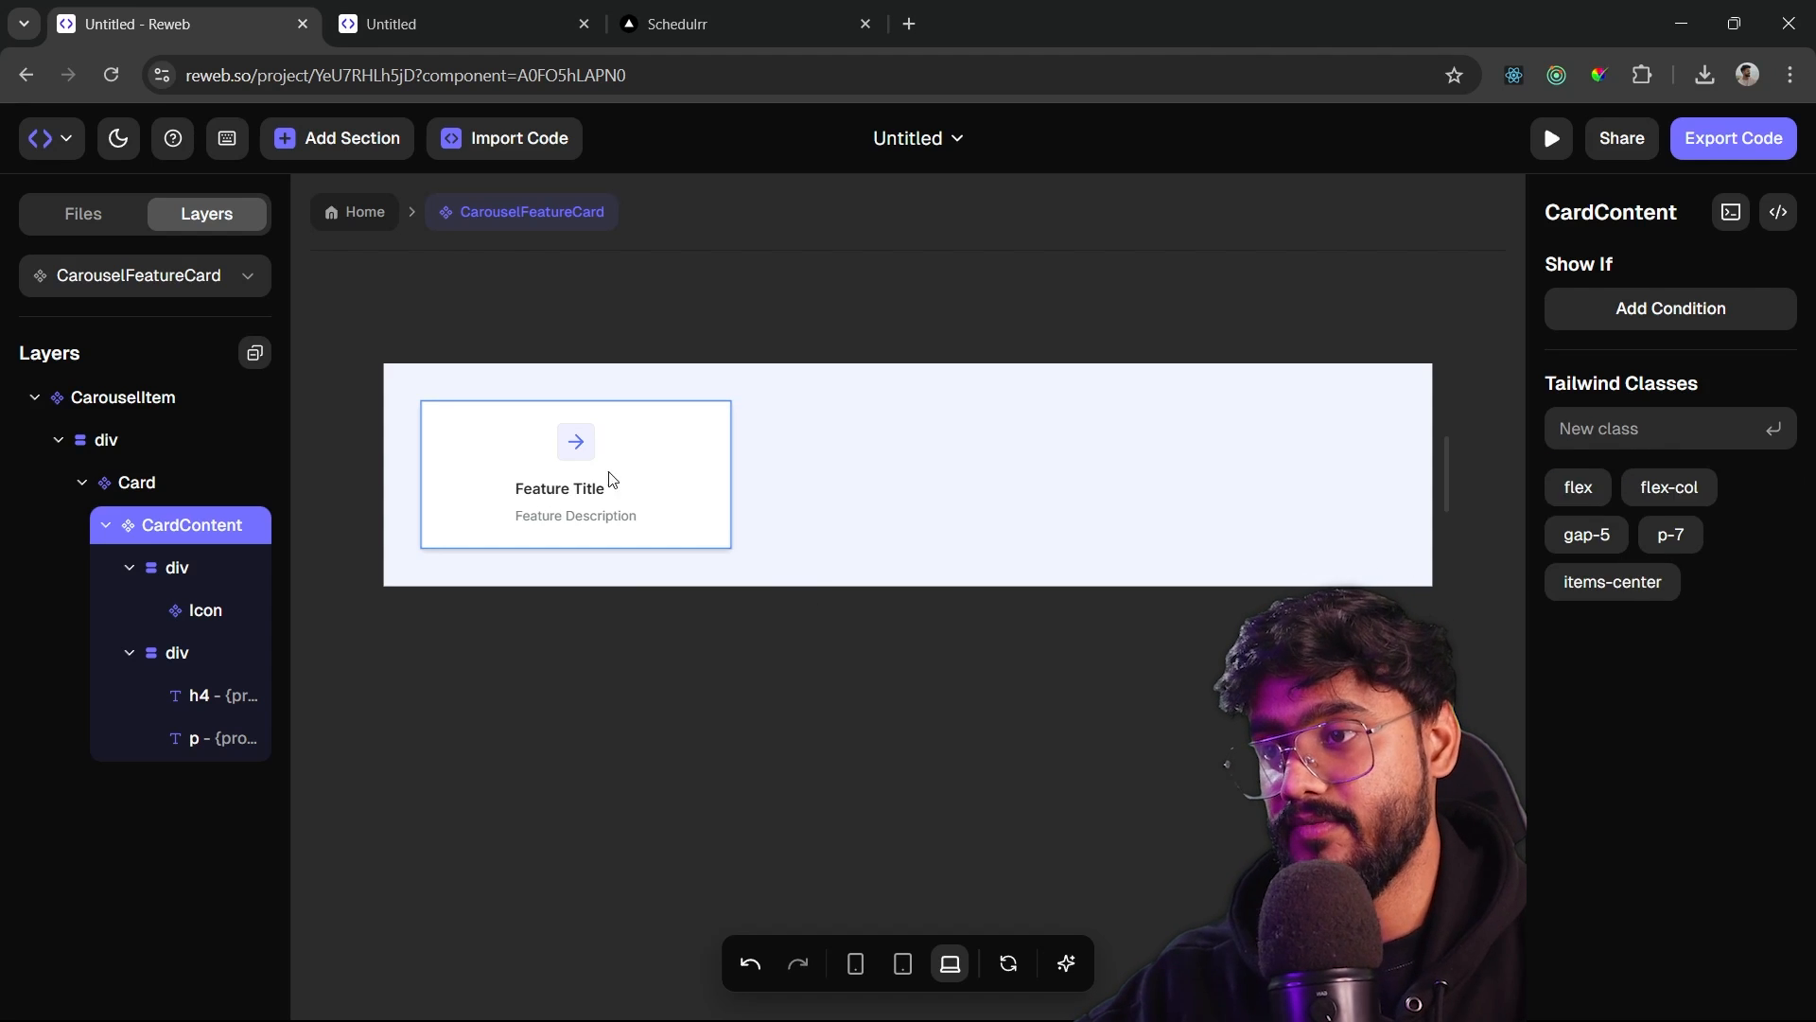
- Add the text-center class to the div that holds the feature title and description
{"action": "left_click", "coordinate": [586, 491]}
{"action": "left_click", "coordinate": [178, 653]}
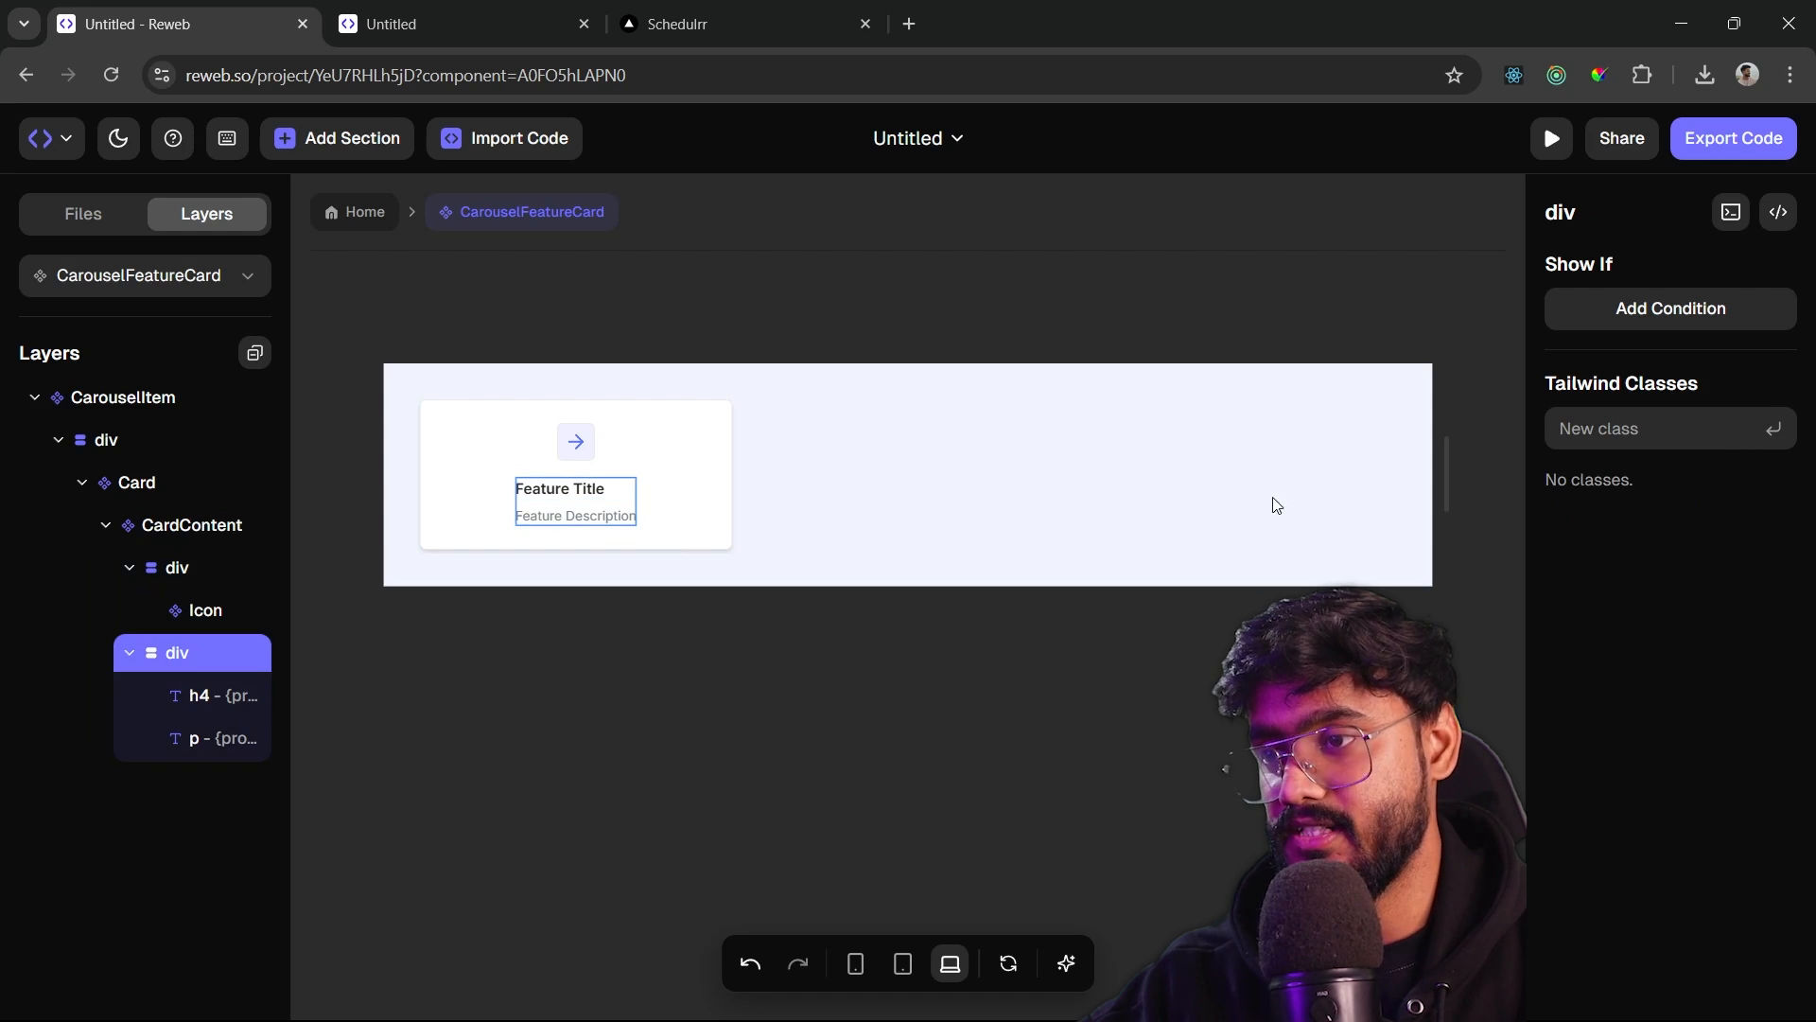
{"action": "type", "text": "tex"}
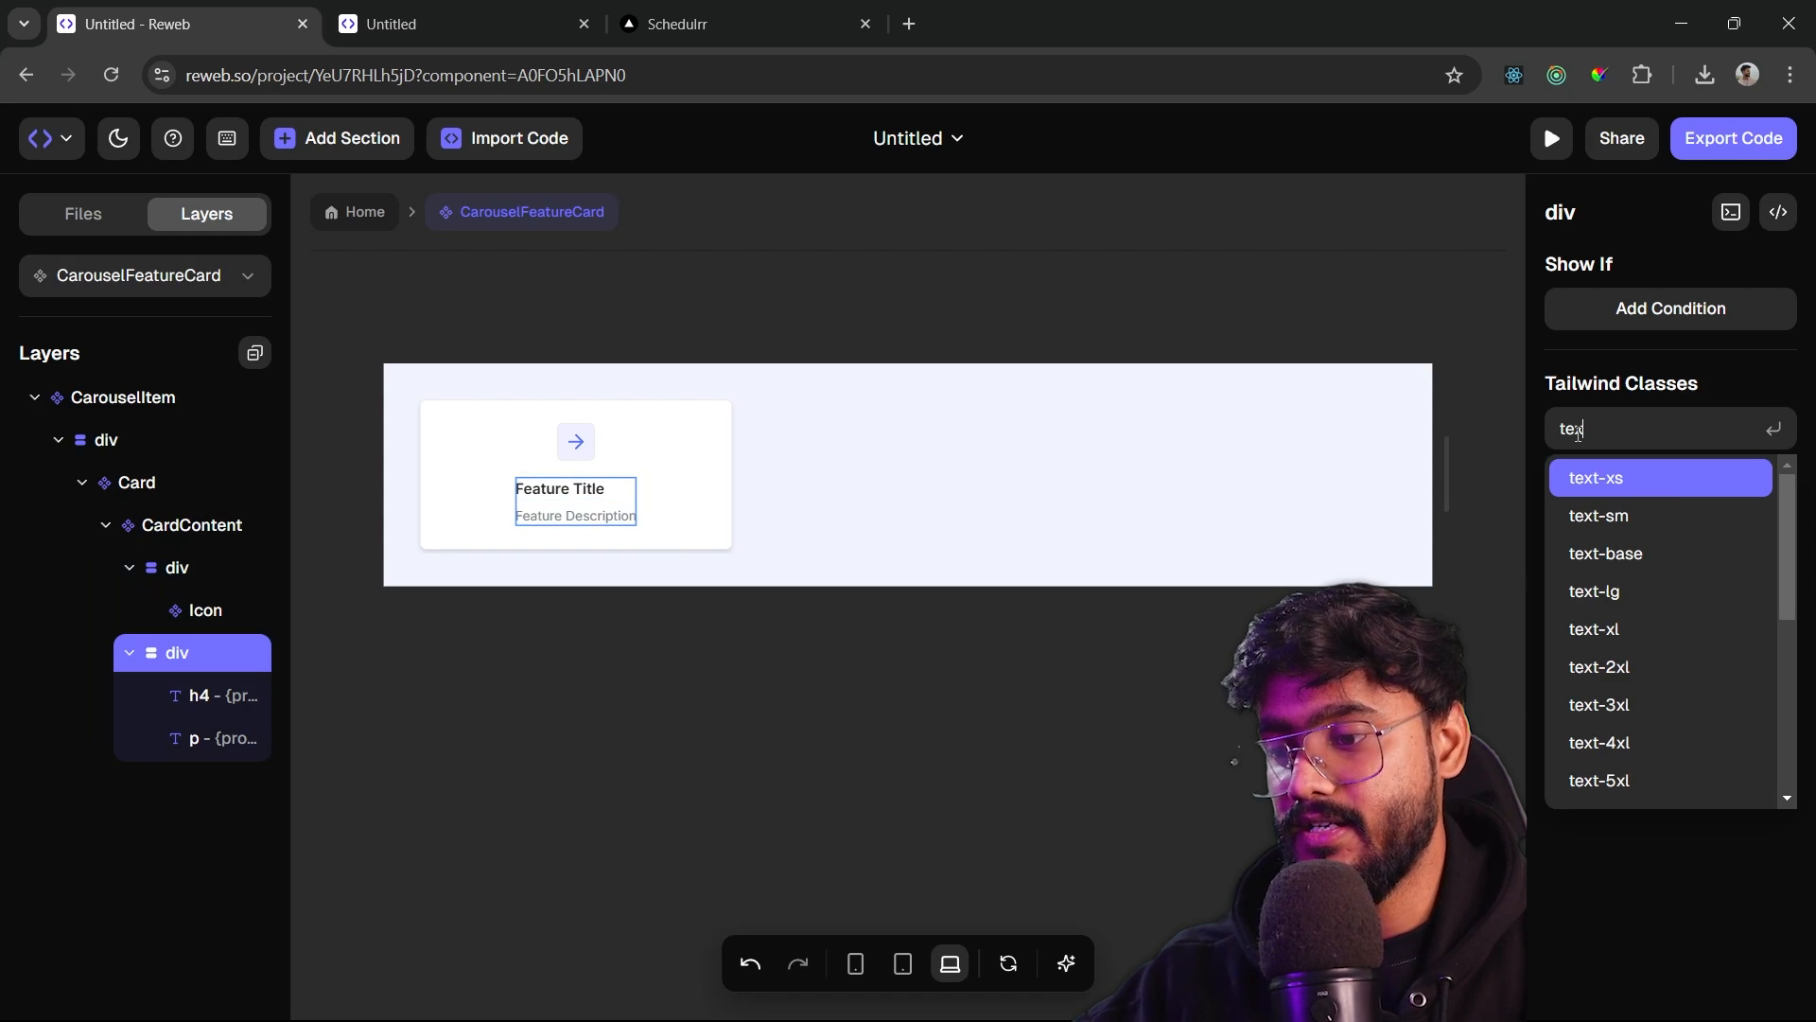
{"action": "type", "text": "t-ce"}
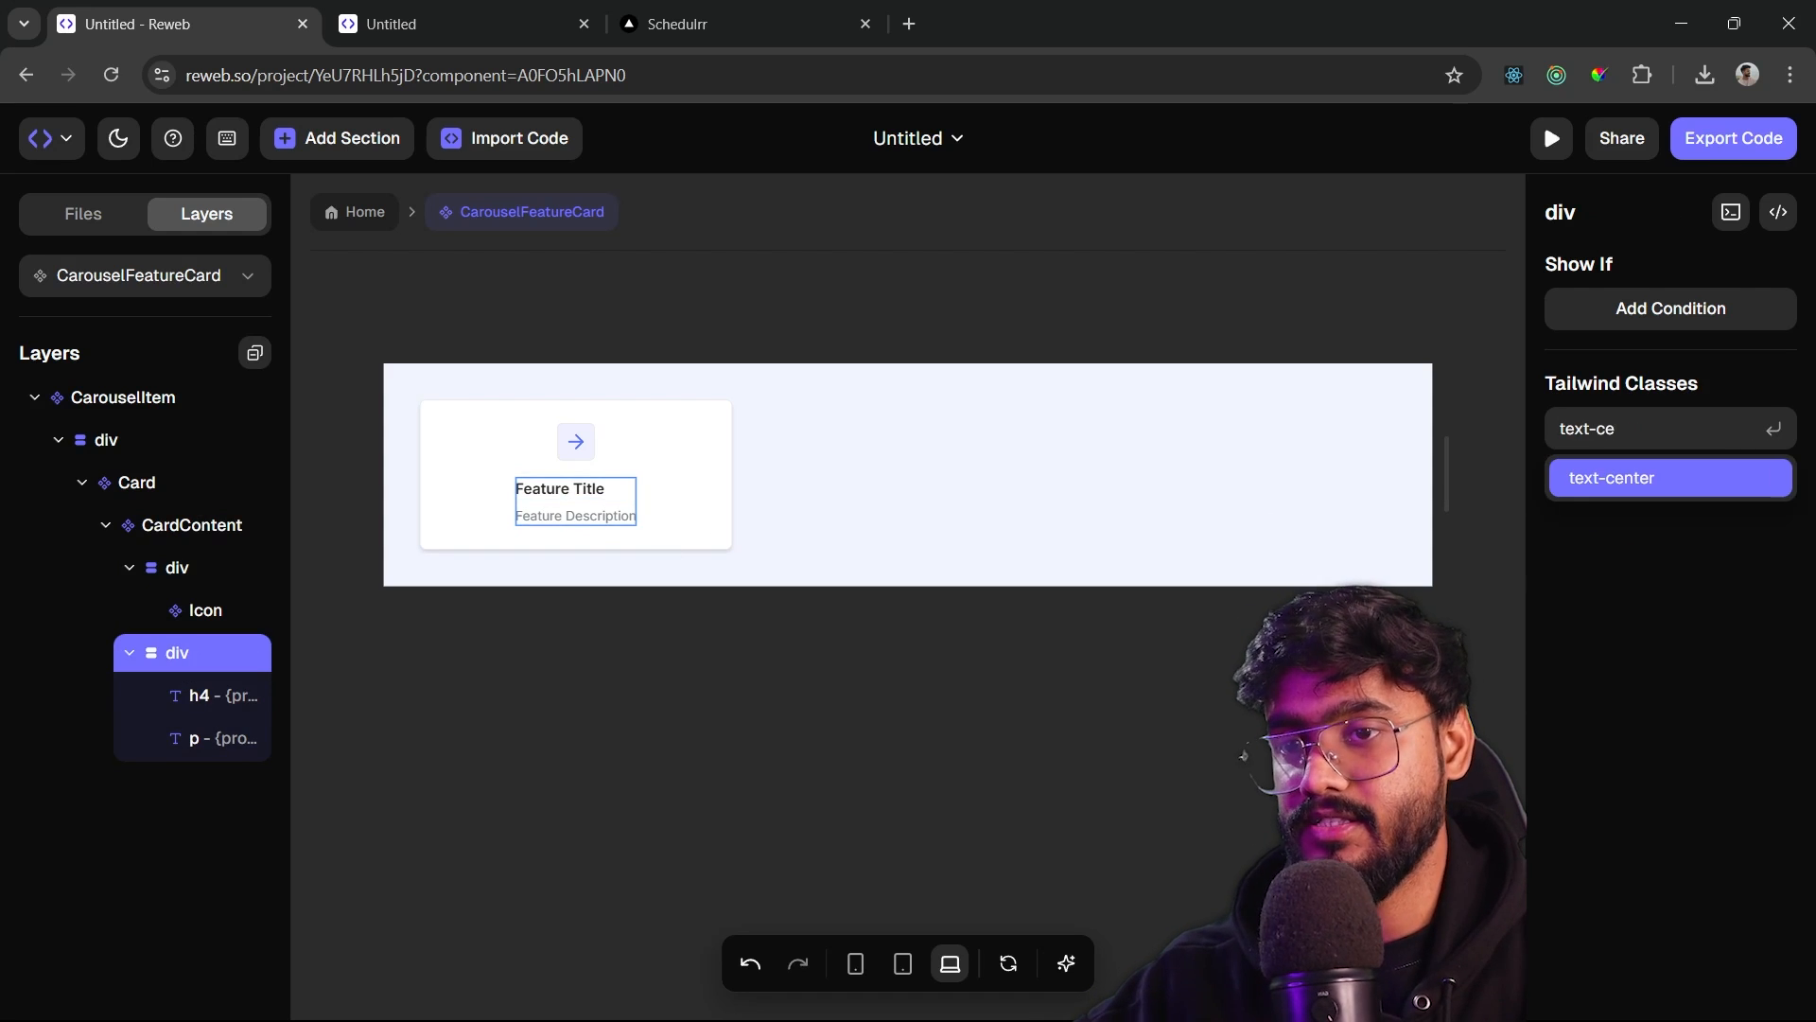
{"action": "key", "text": "Return"}
- Try the bg-red-300 background class on the div around the card's icon and undo it
{"action": "left_click", "coordinate": [582, 438]}
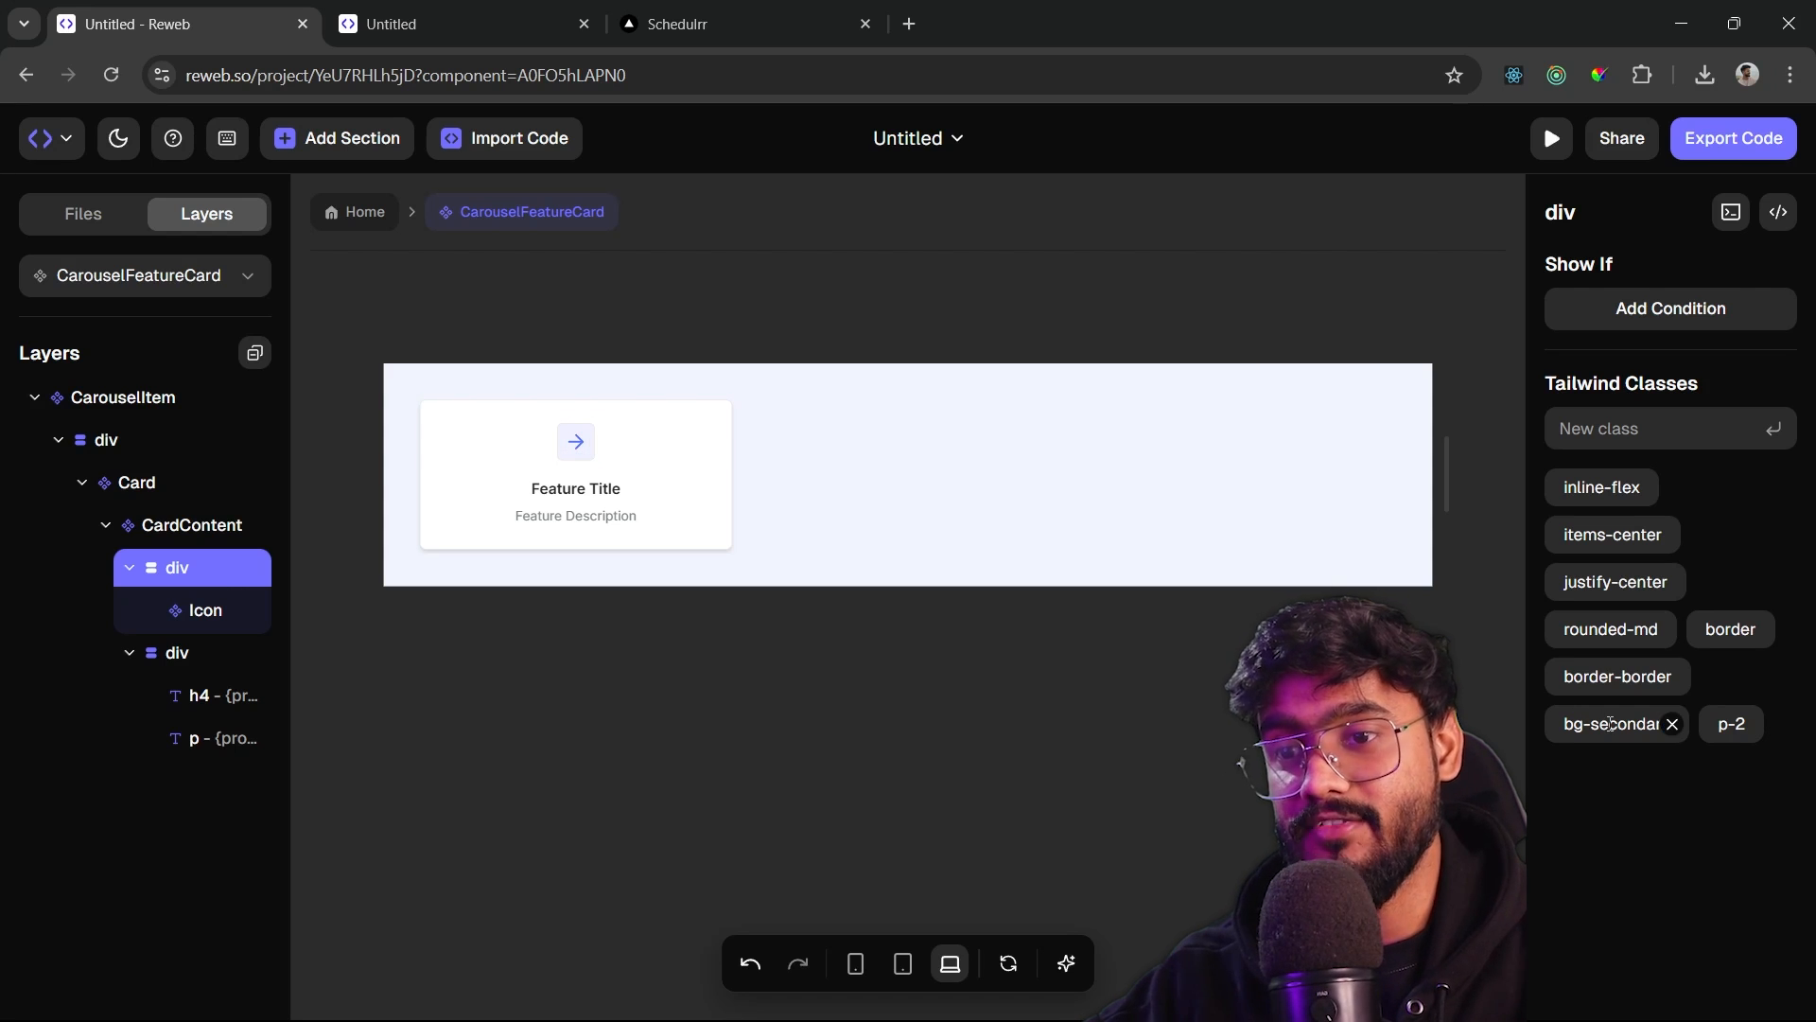
{"action": "left_click", "coordinate": [1618, 799]}
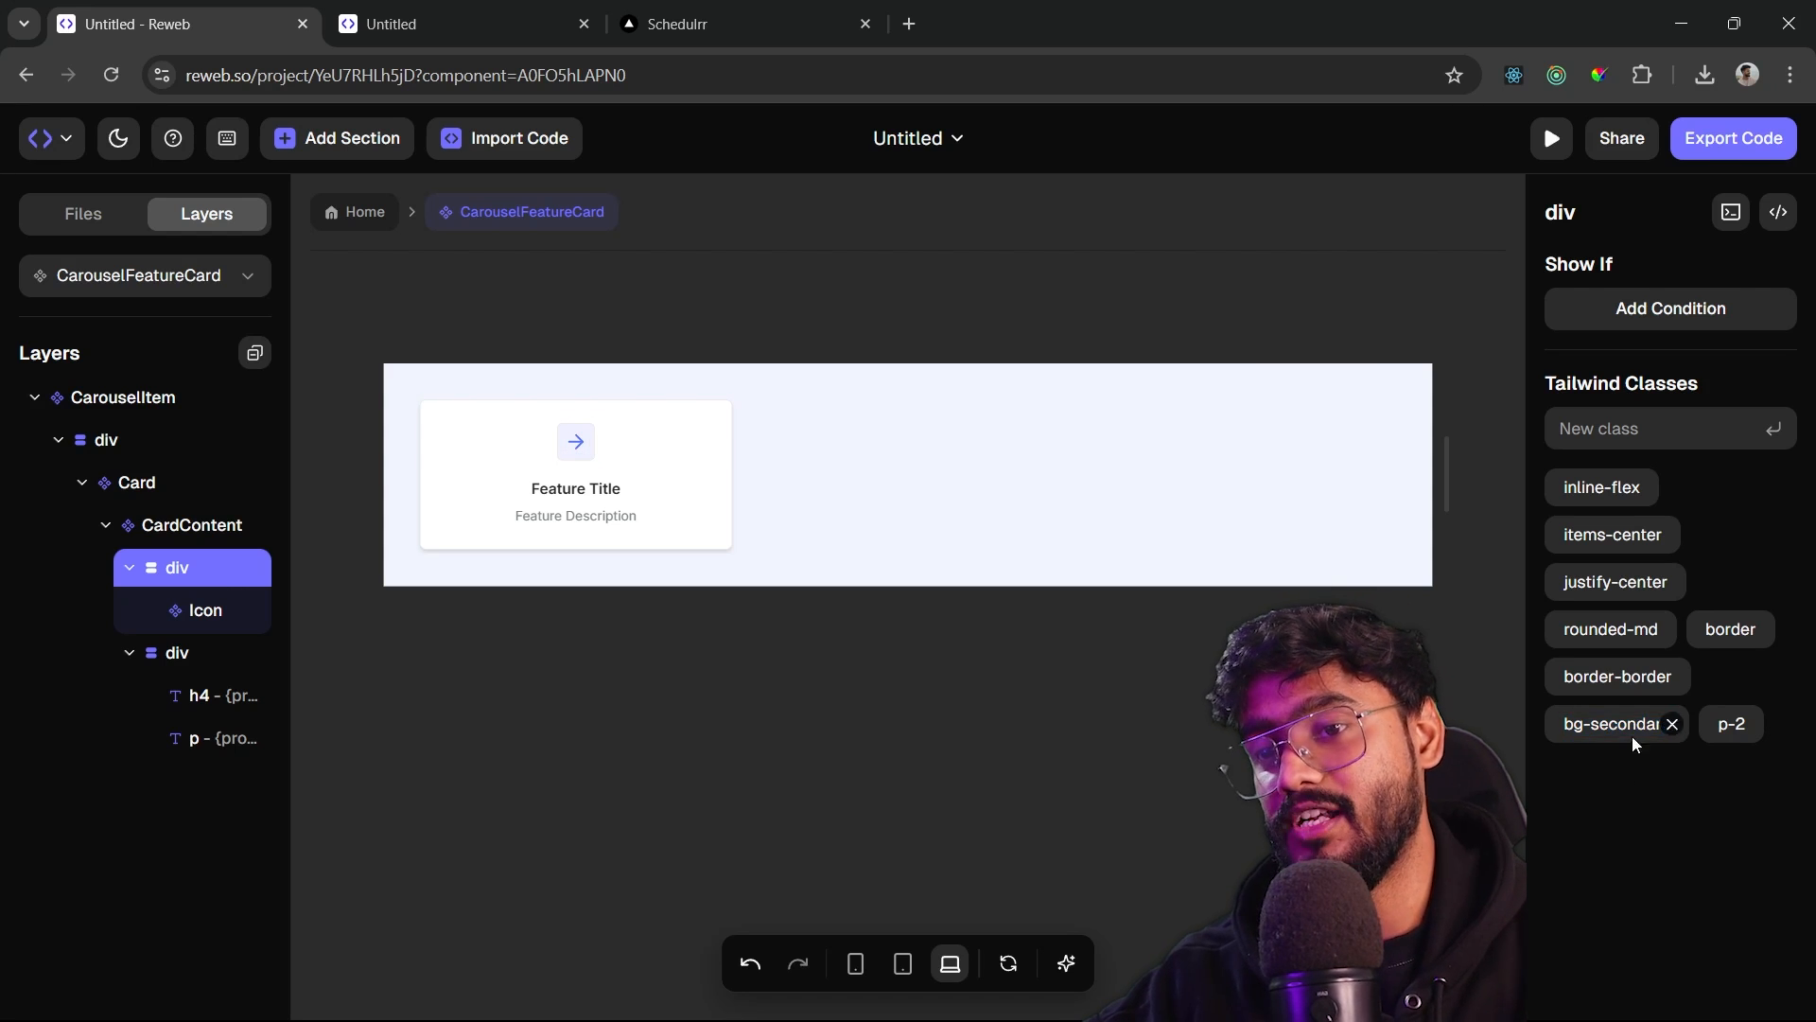
{"action": "left_click", "coordinate": [1627, 428]}
{"action": "type", "text": "bg-"}
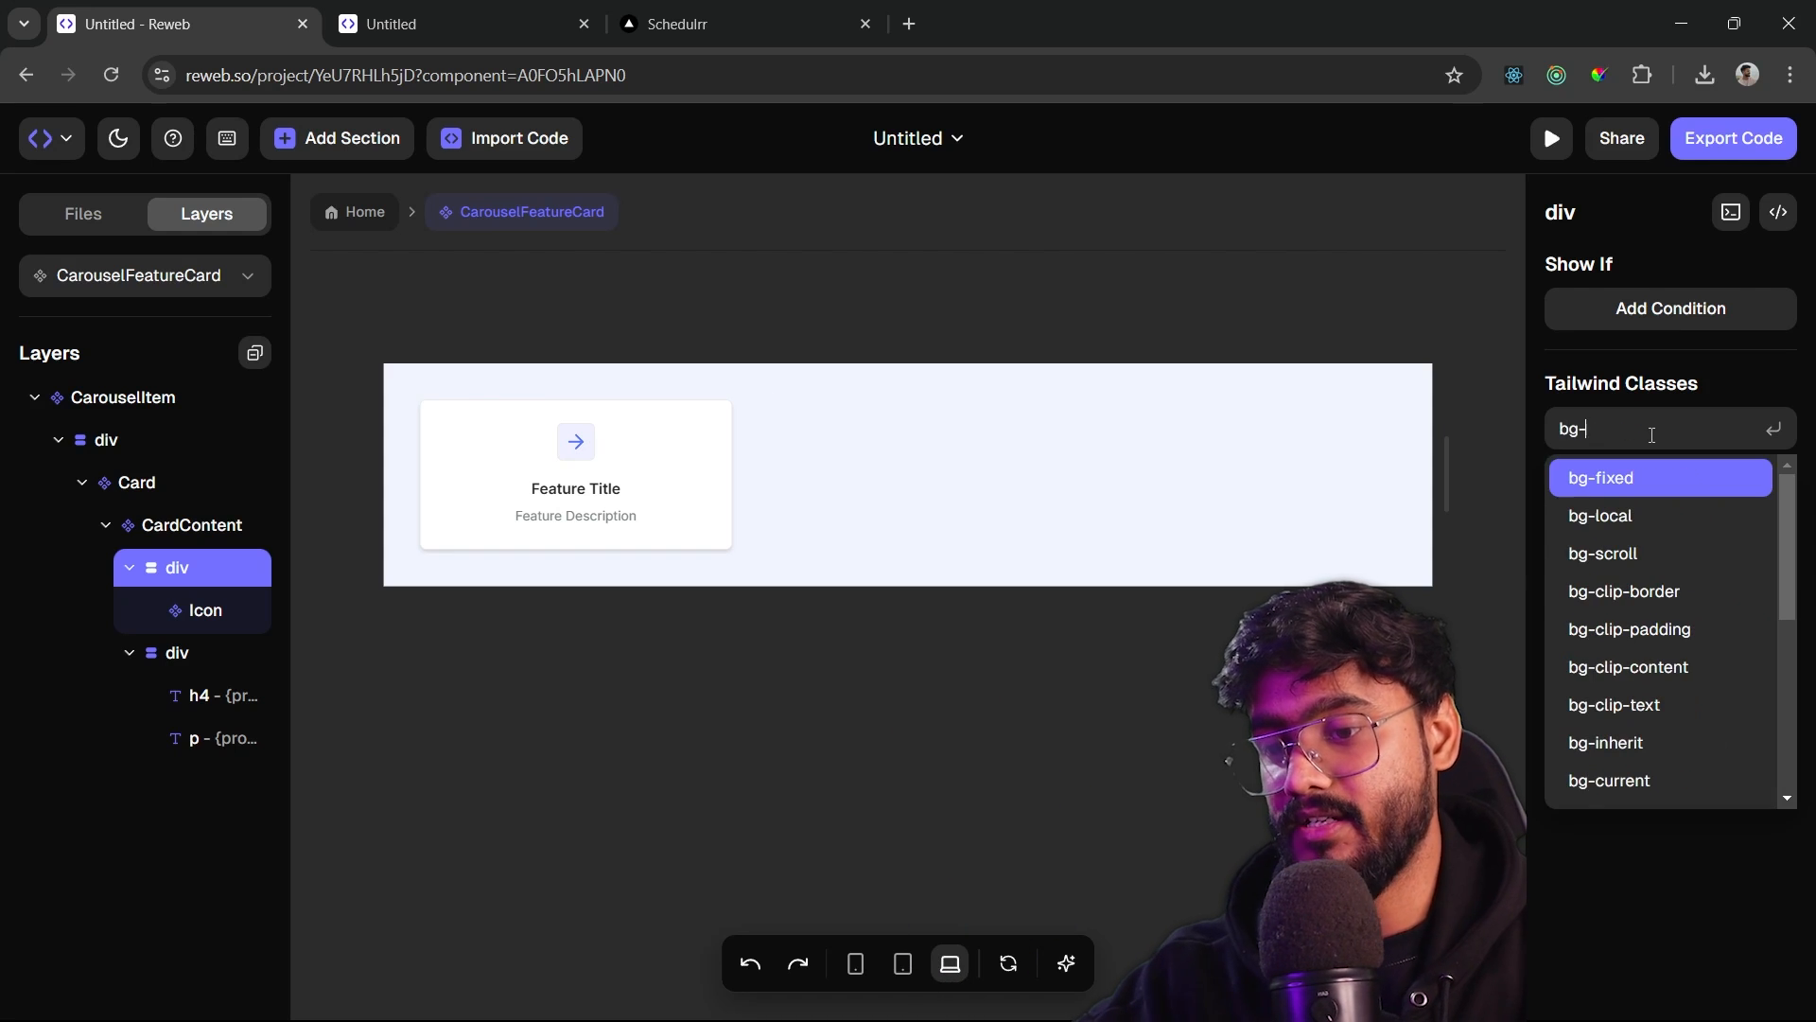
{"action": "type", "text": "res"}
{"action": "key", "text": "BackSpace"}
{"action": "type", "text": "d"}
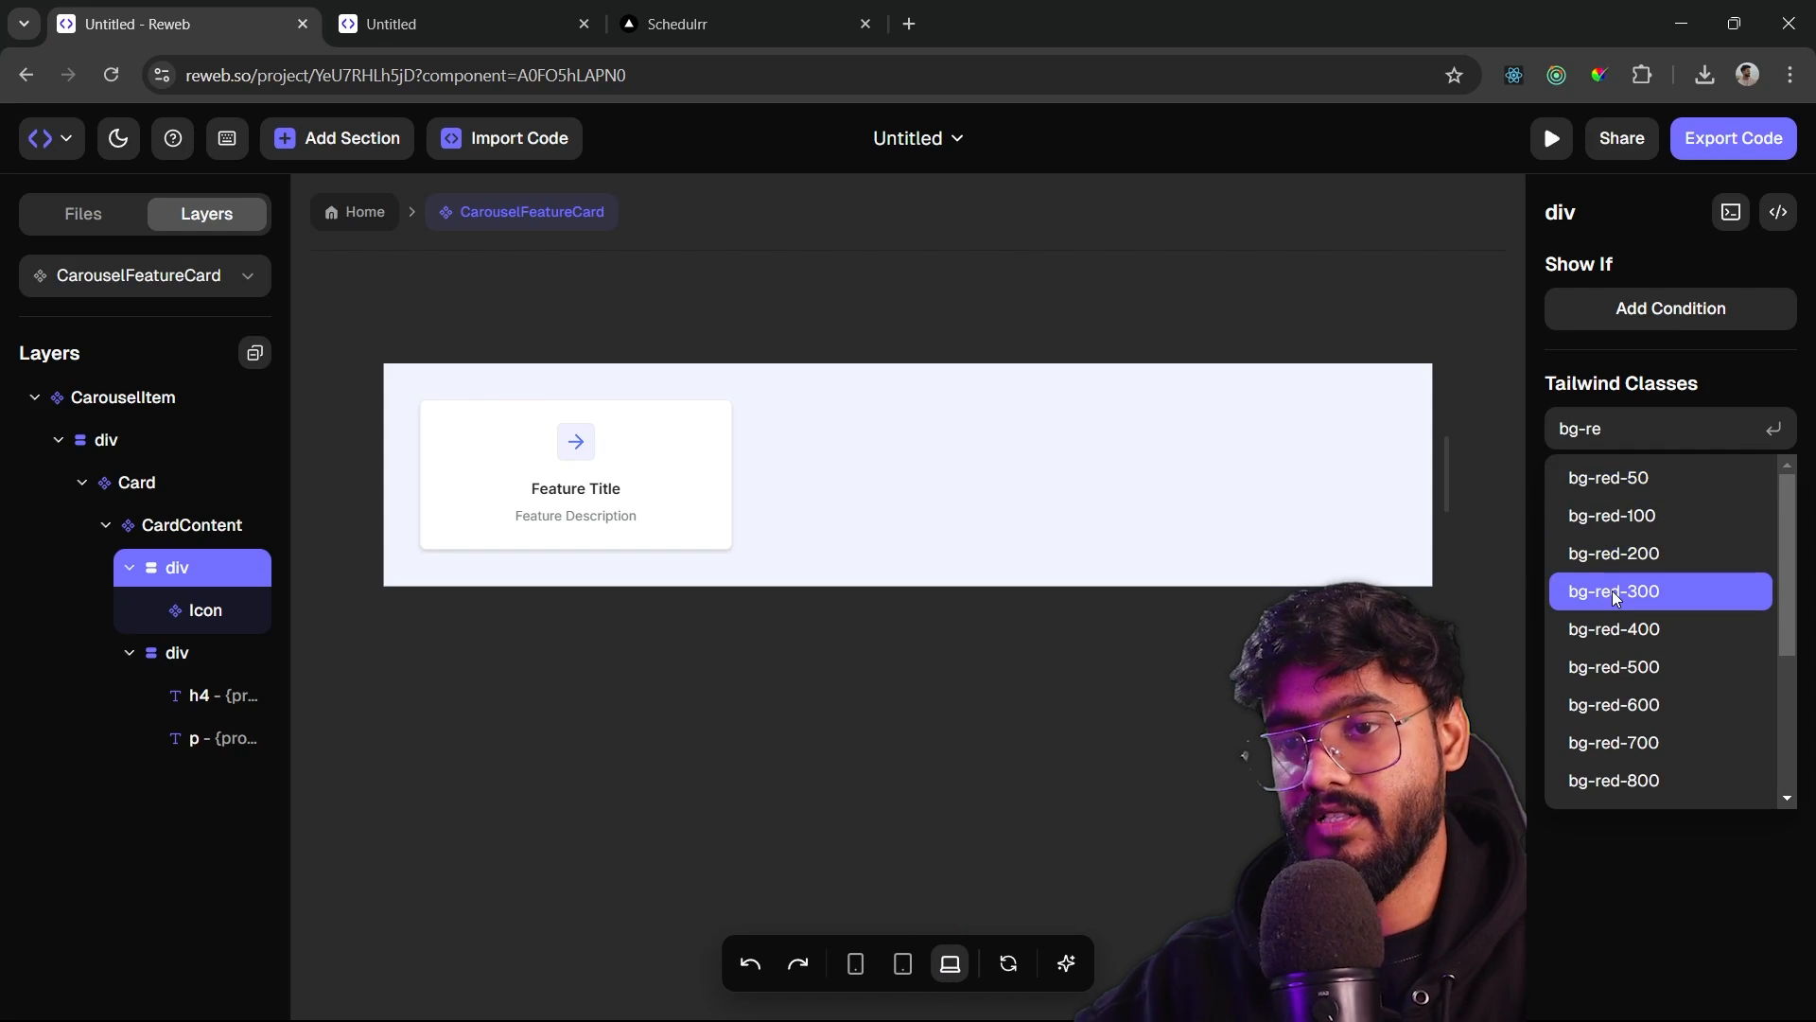
{"action": "left_click", "coordinate": [1612, 591]}
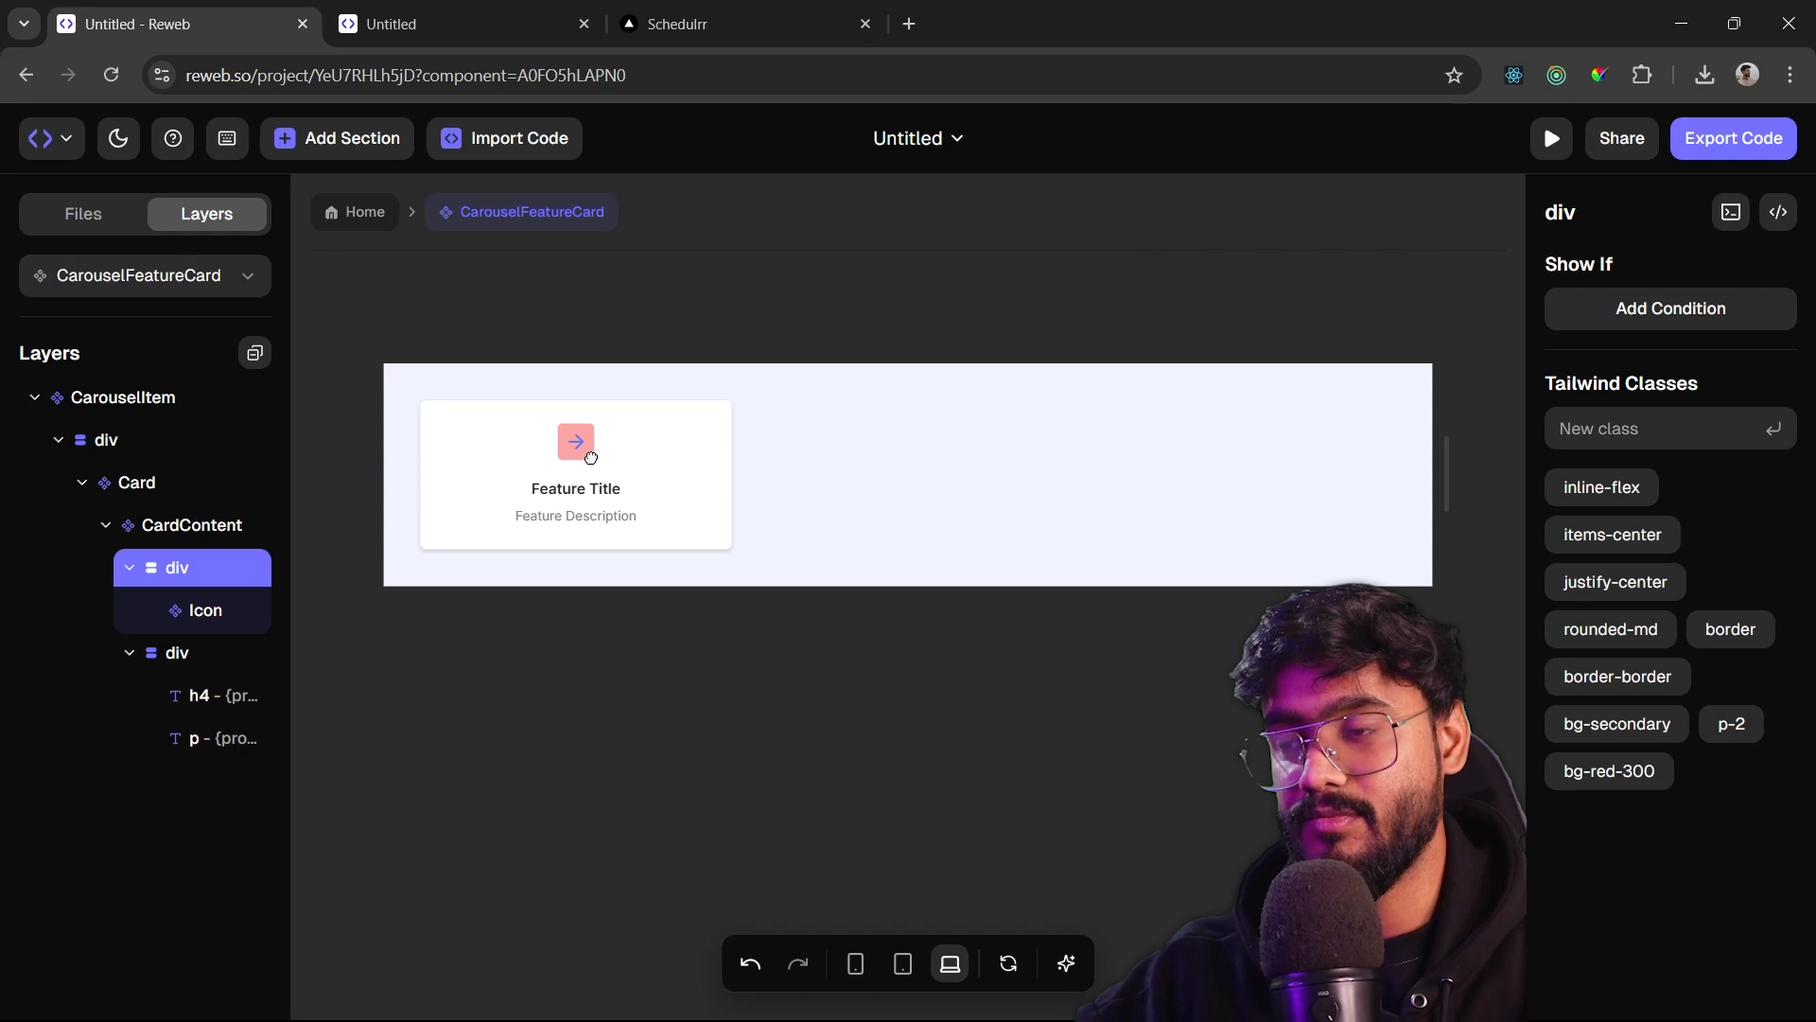
{"action": "key", "text": "ctrl+z"}
{"action": "left_click", "coordinate": [1589, 727]}
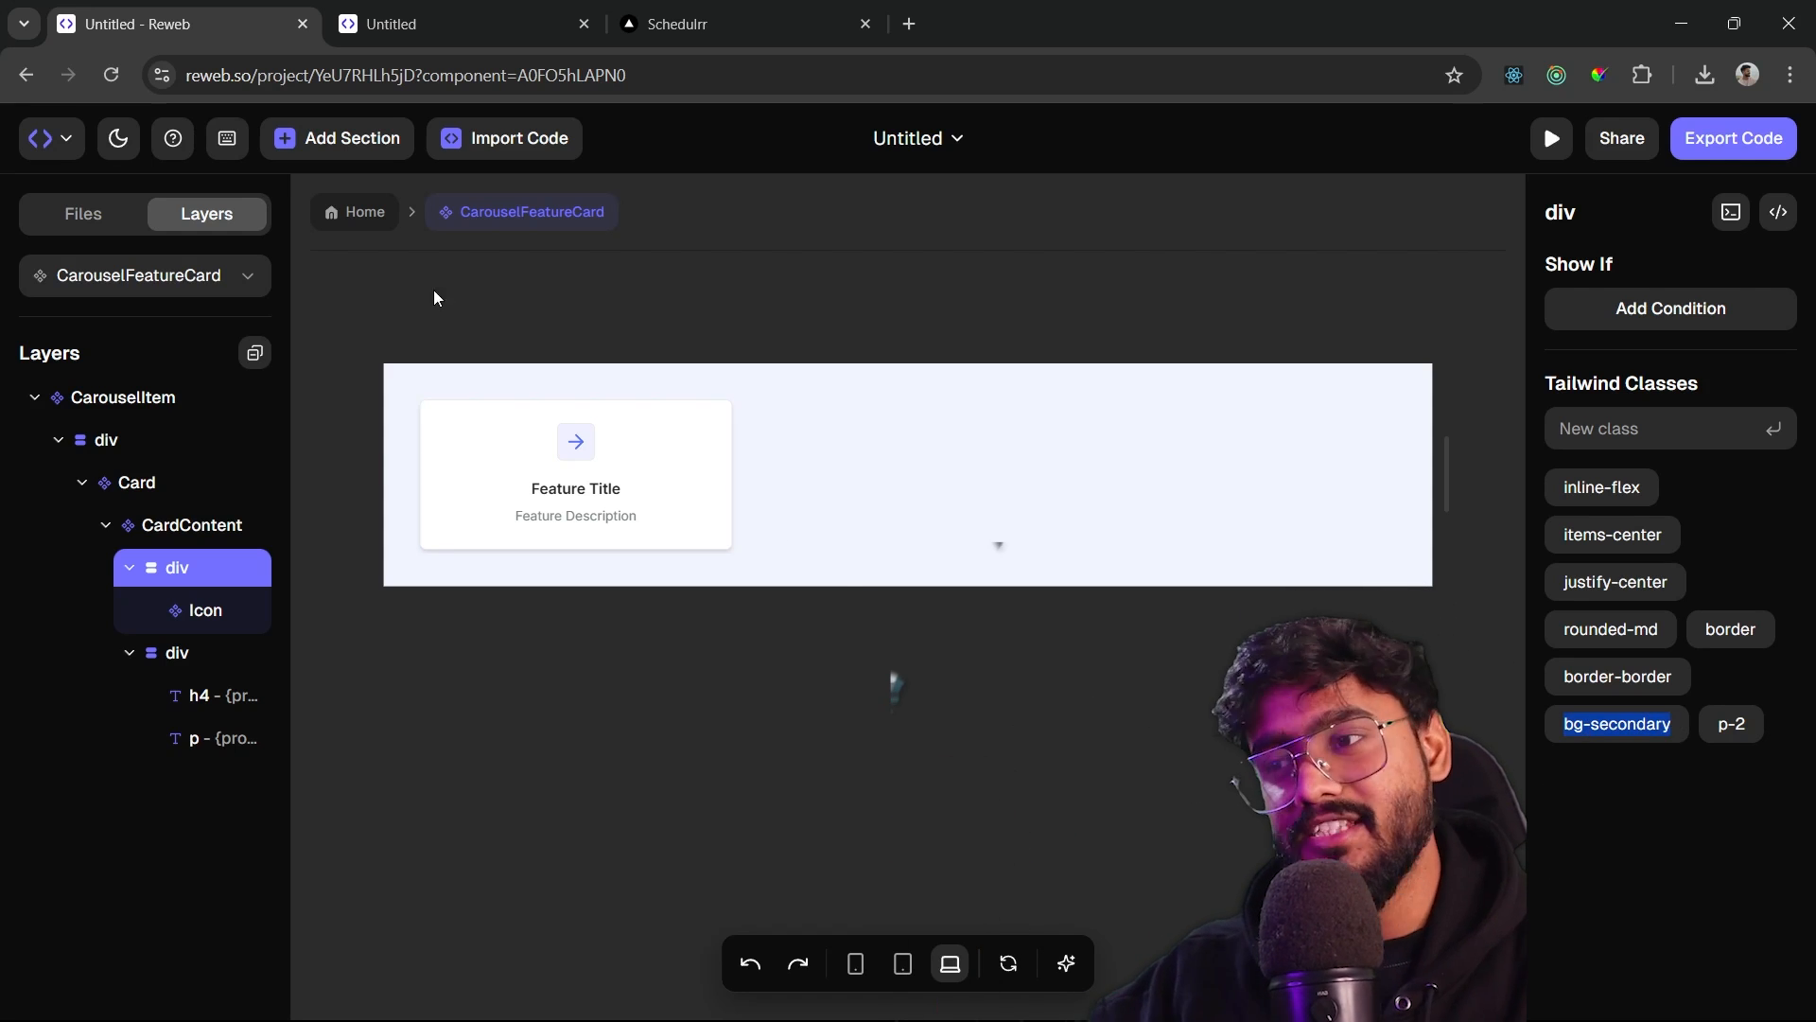
- Return to the Home page and check the cards and next arrow of the features carousel
{"action": "left_click", "coordinate": [331, 210]}
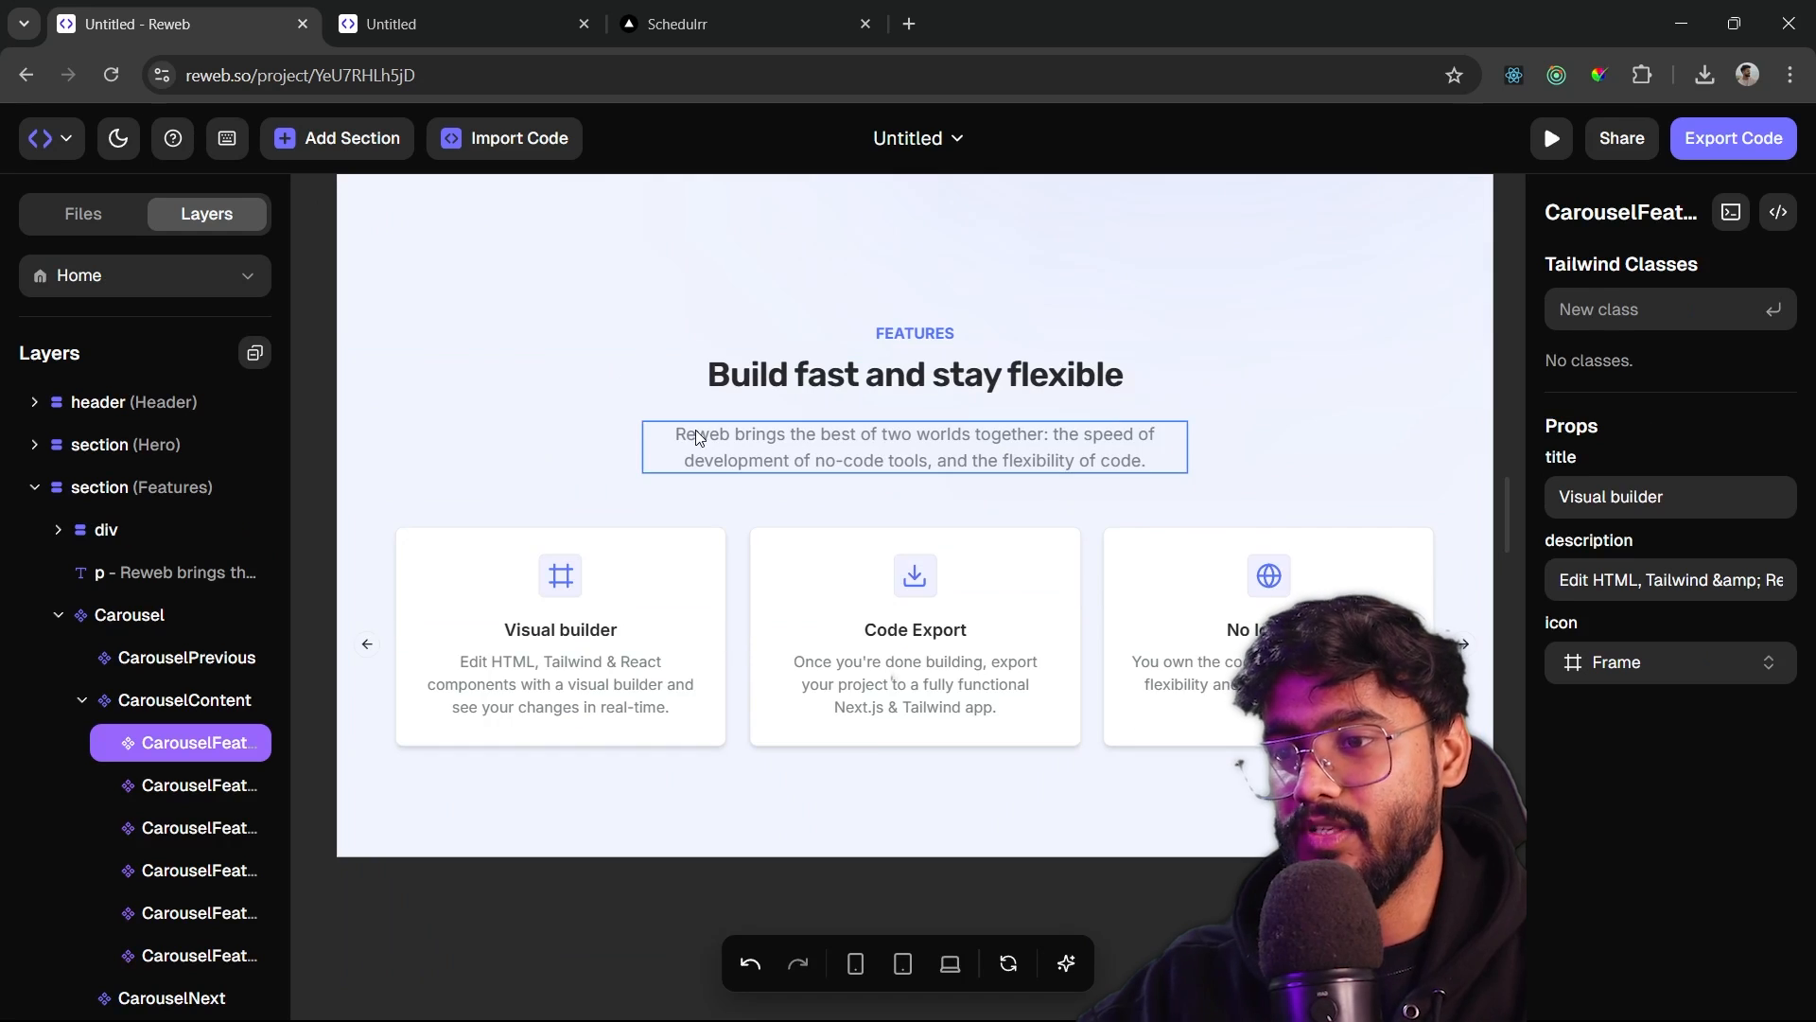
{"action": "left_click", "coordinate": [1258, 572]}
{"action": "left_click", "coordinate": [918, 607]}
{"action": "left_click", "coordinate": [610, 620]}
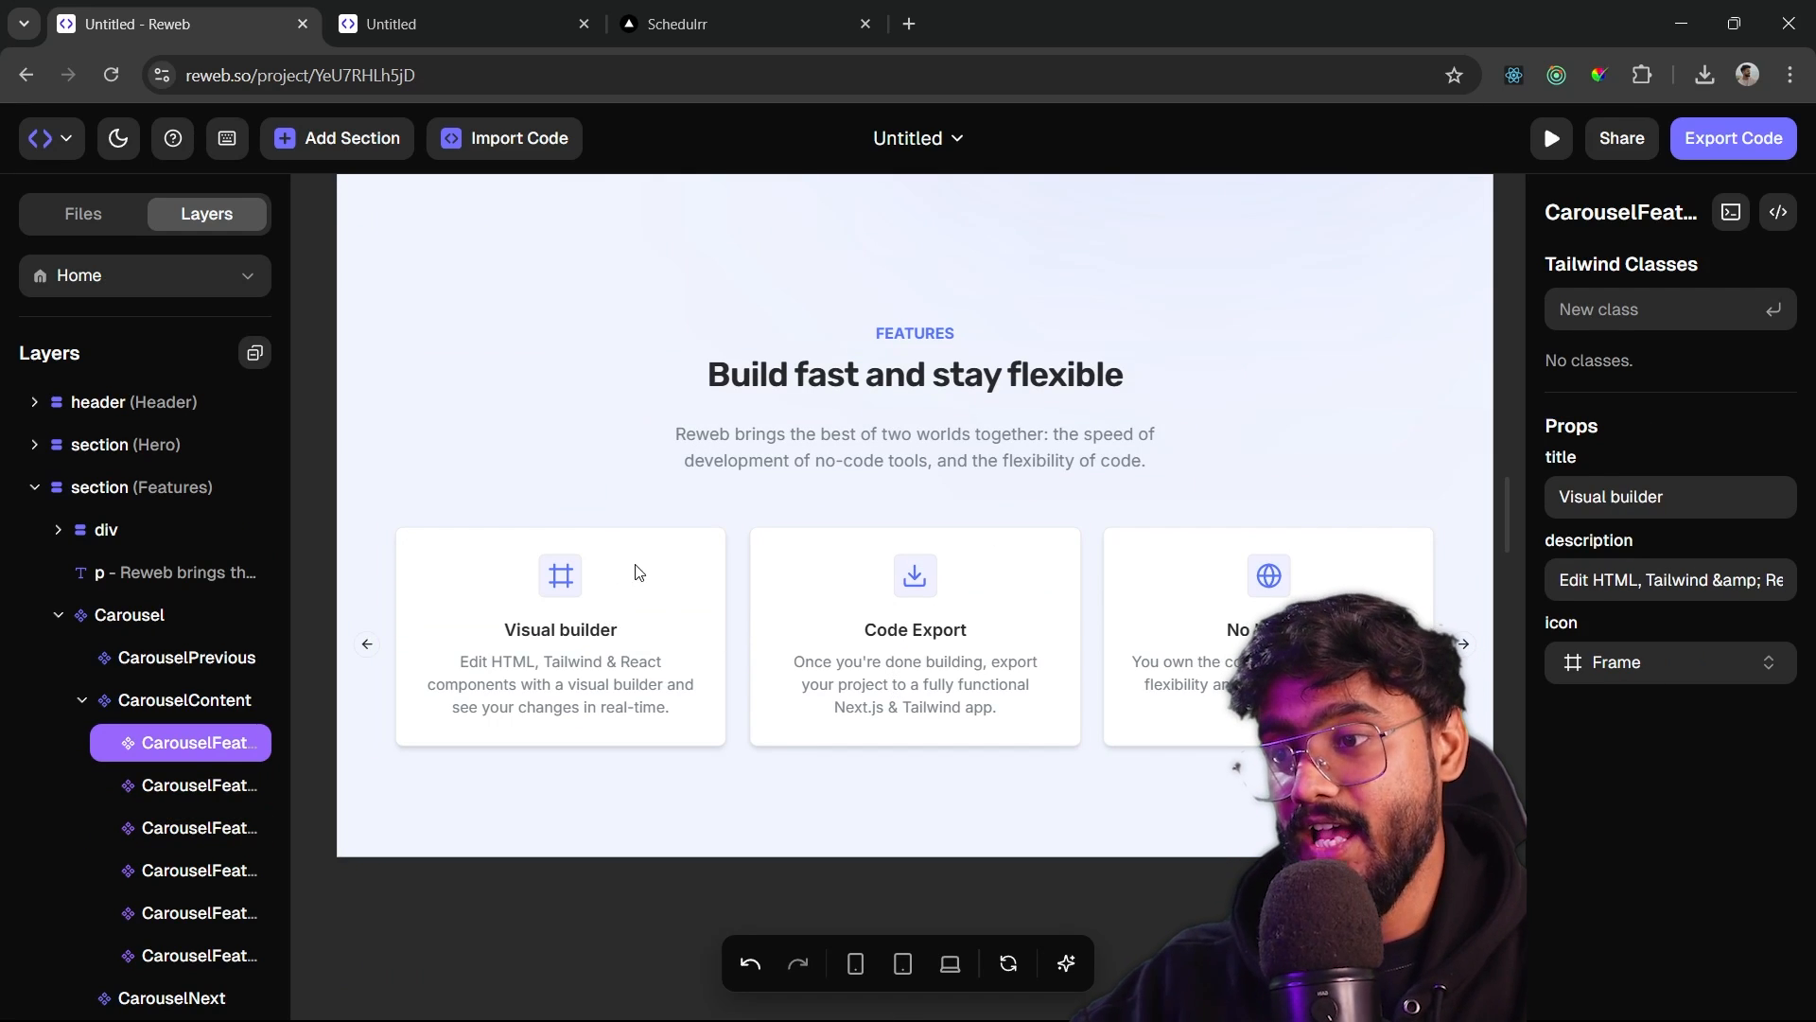
{"action": "left_click", "coordinate": [192, 762]}
{"action": "left_click", "coordinate": [231, 758]}
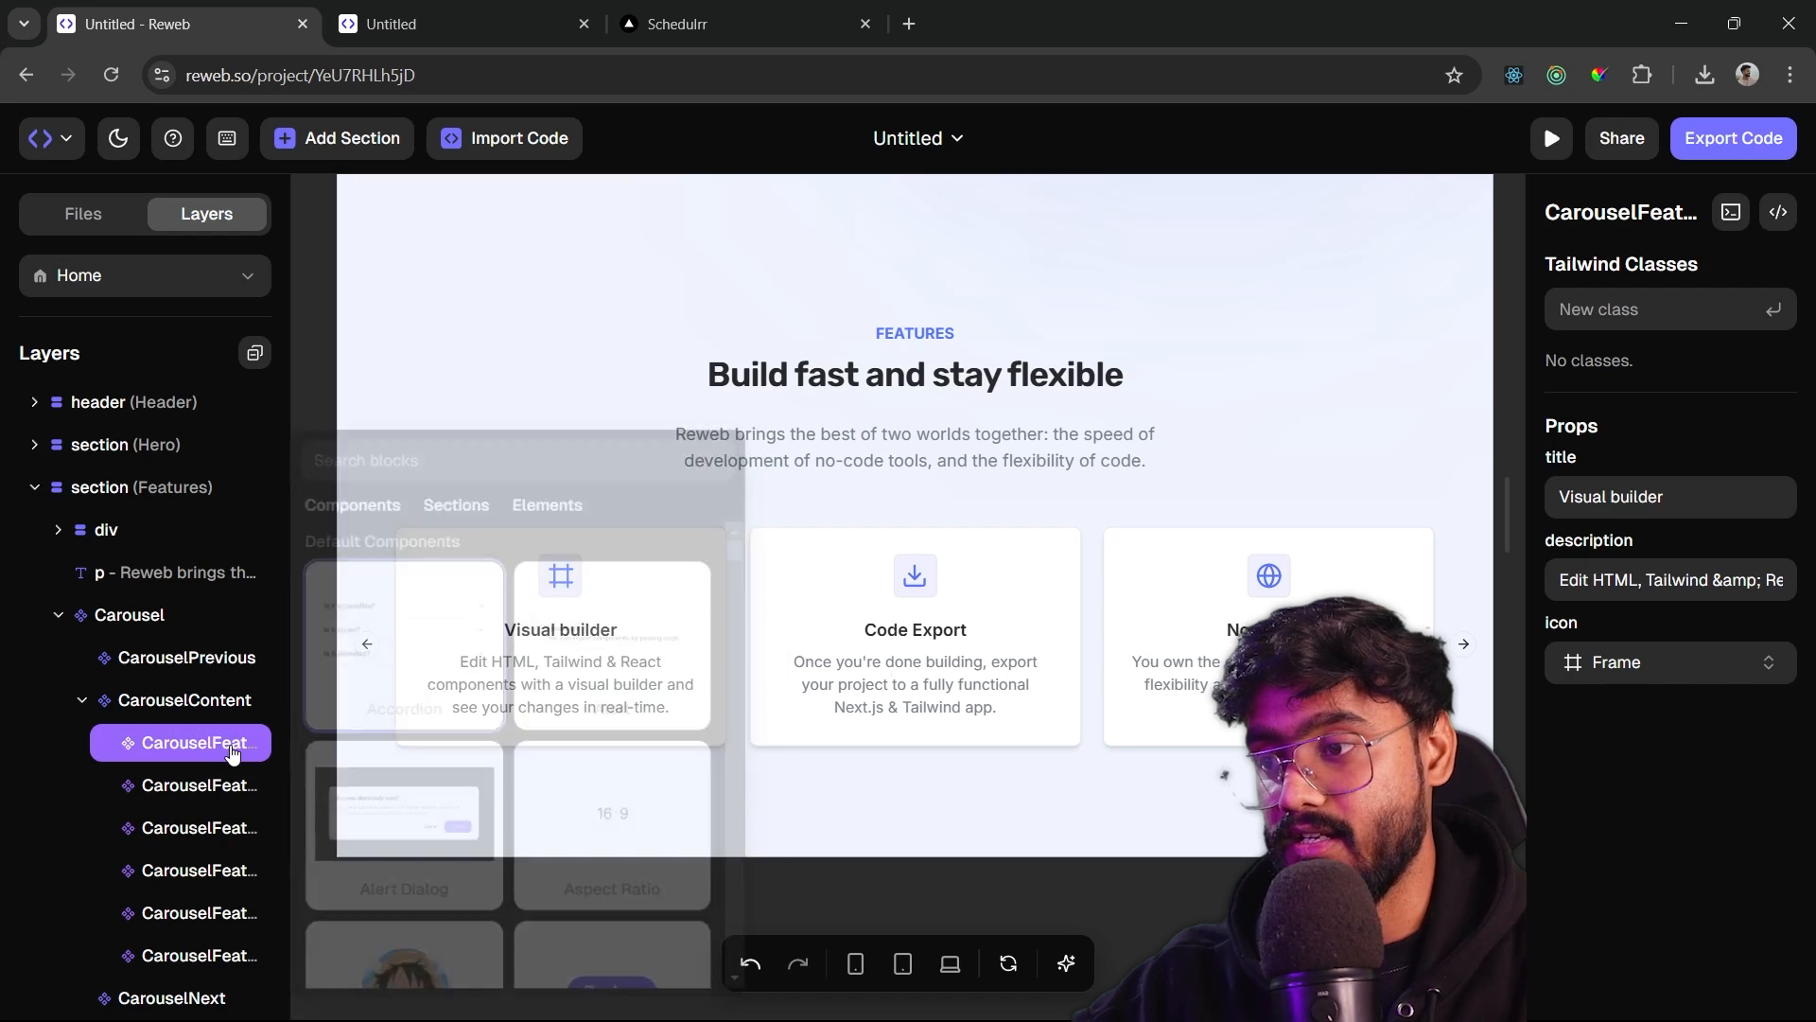
{"action": "scroll", "coordinate": [231, 757], "scroll_direction": "down", "scroll_amount": 1}
{"action": "scroll", "coordinate": [1478, 668], "scroll_direction": "up", "scroll_amount": 1}
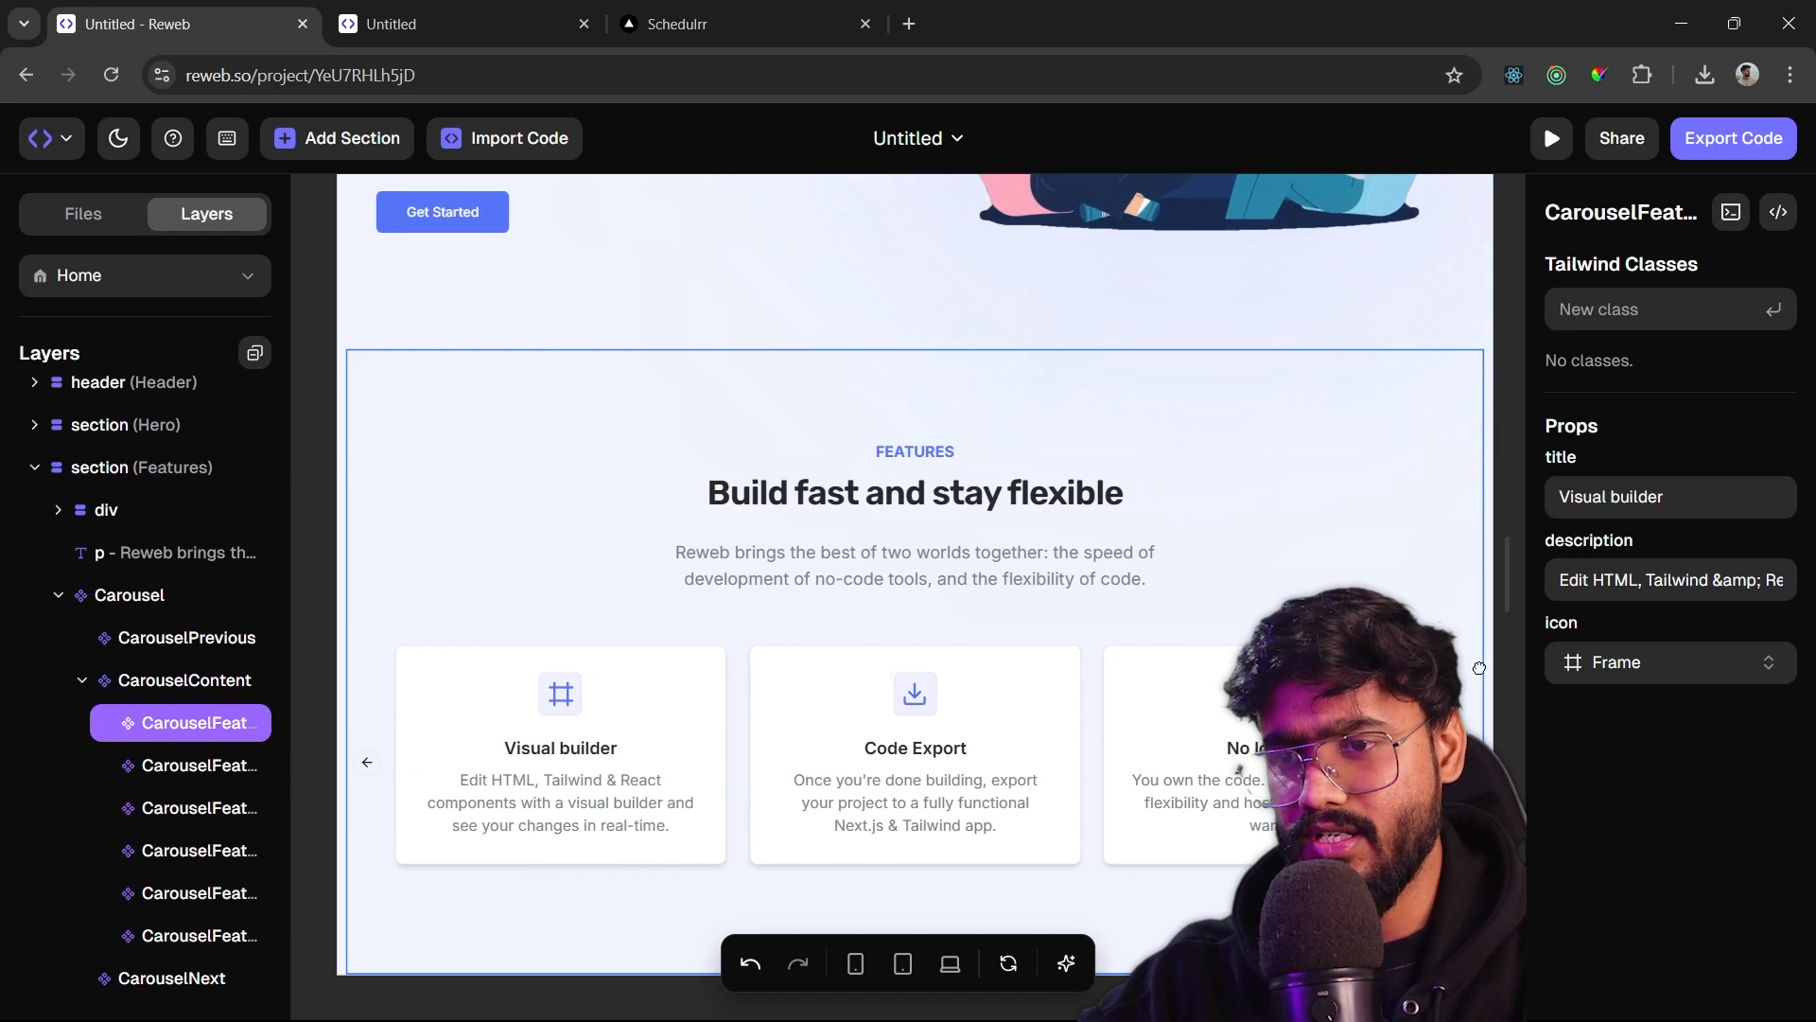
{"action": "scroll", "coordinate": [1484, 704], "scroll_direction": "down", "scroll_amount": 1}
{"action": "left_click", "coordinate": [1464, 645]}
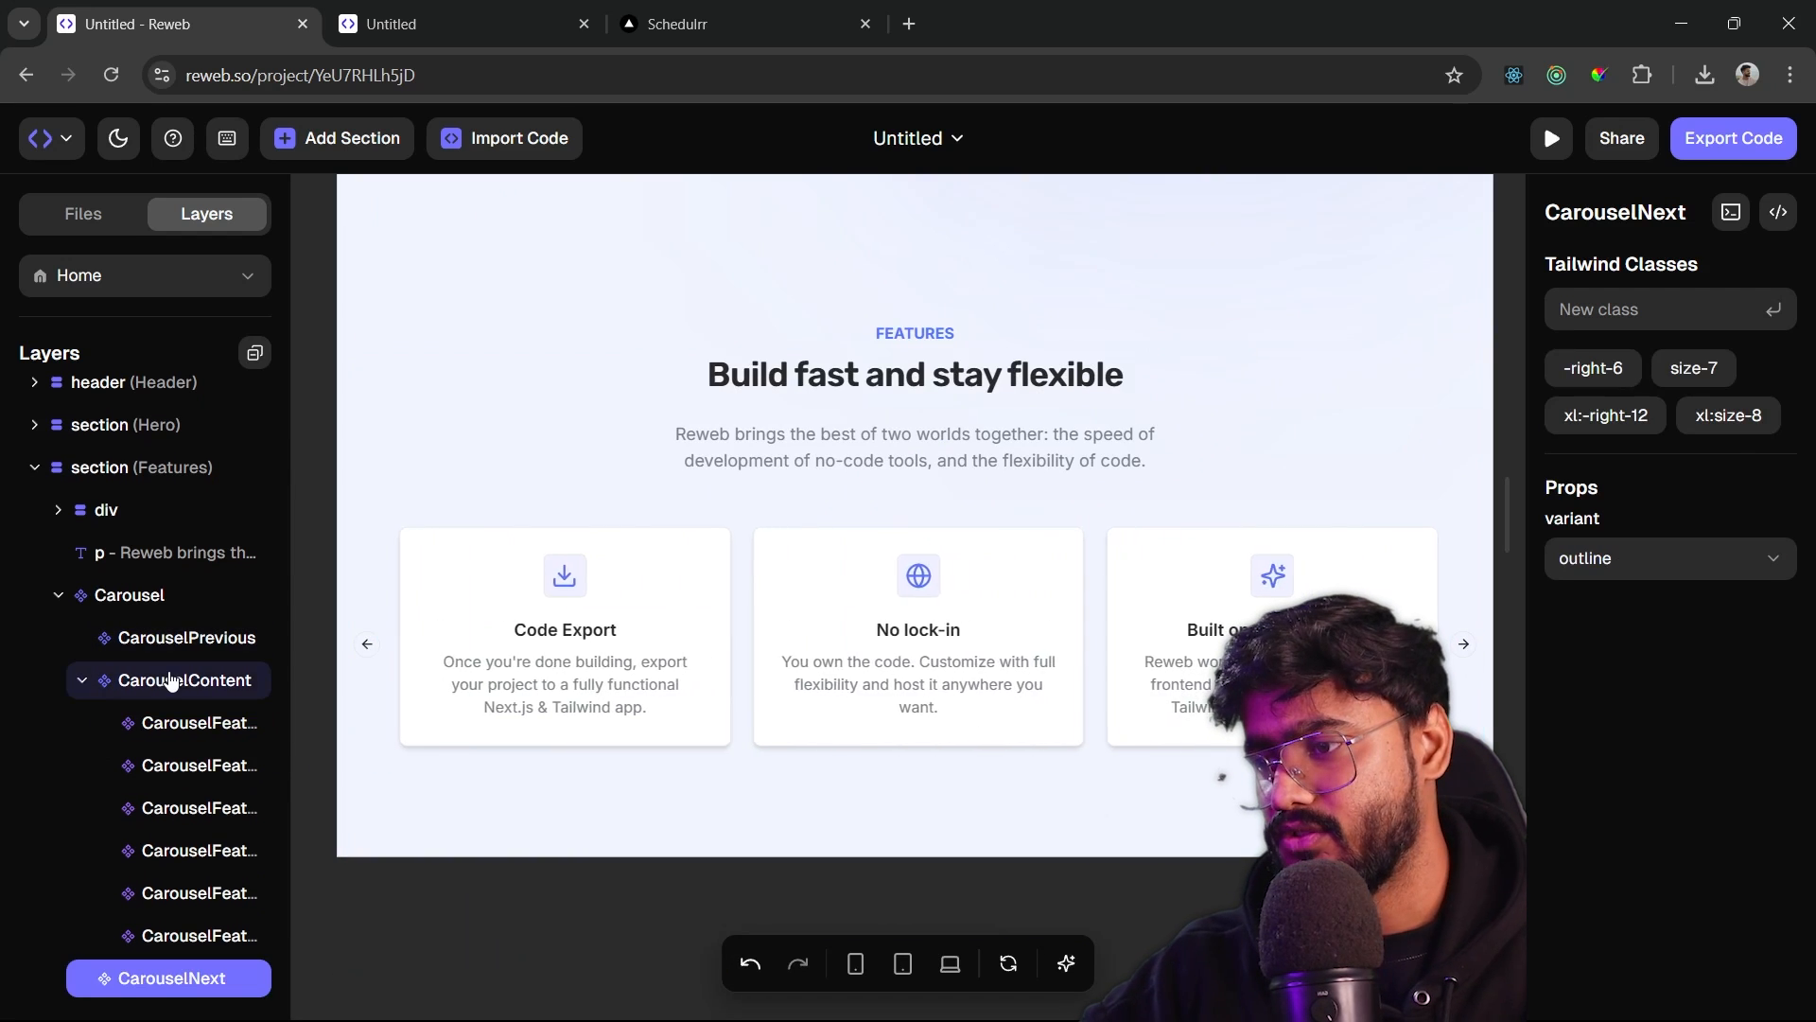
- Delete the CarouselPrevious and CarouselNext elements from the features carousel
{"action": "left_click", "coordinate": [216, 649]}
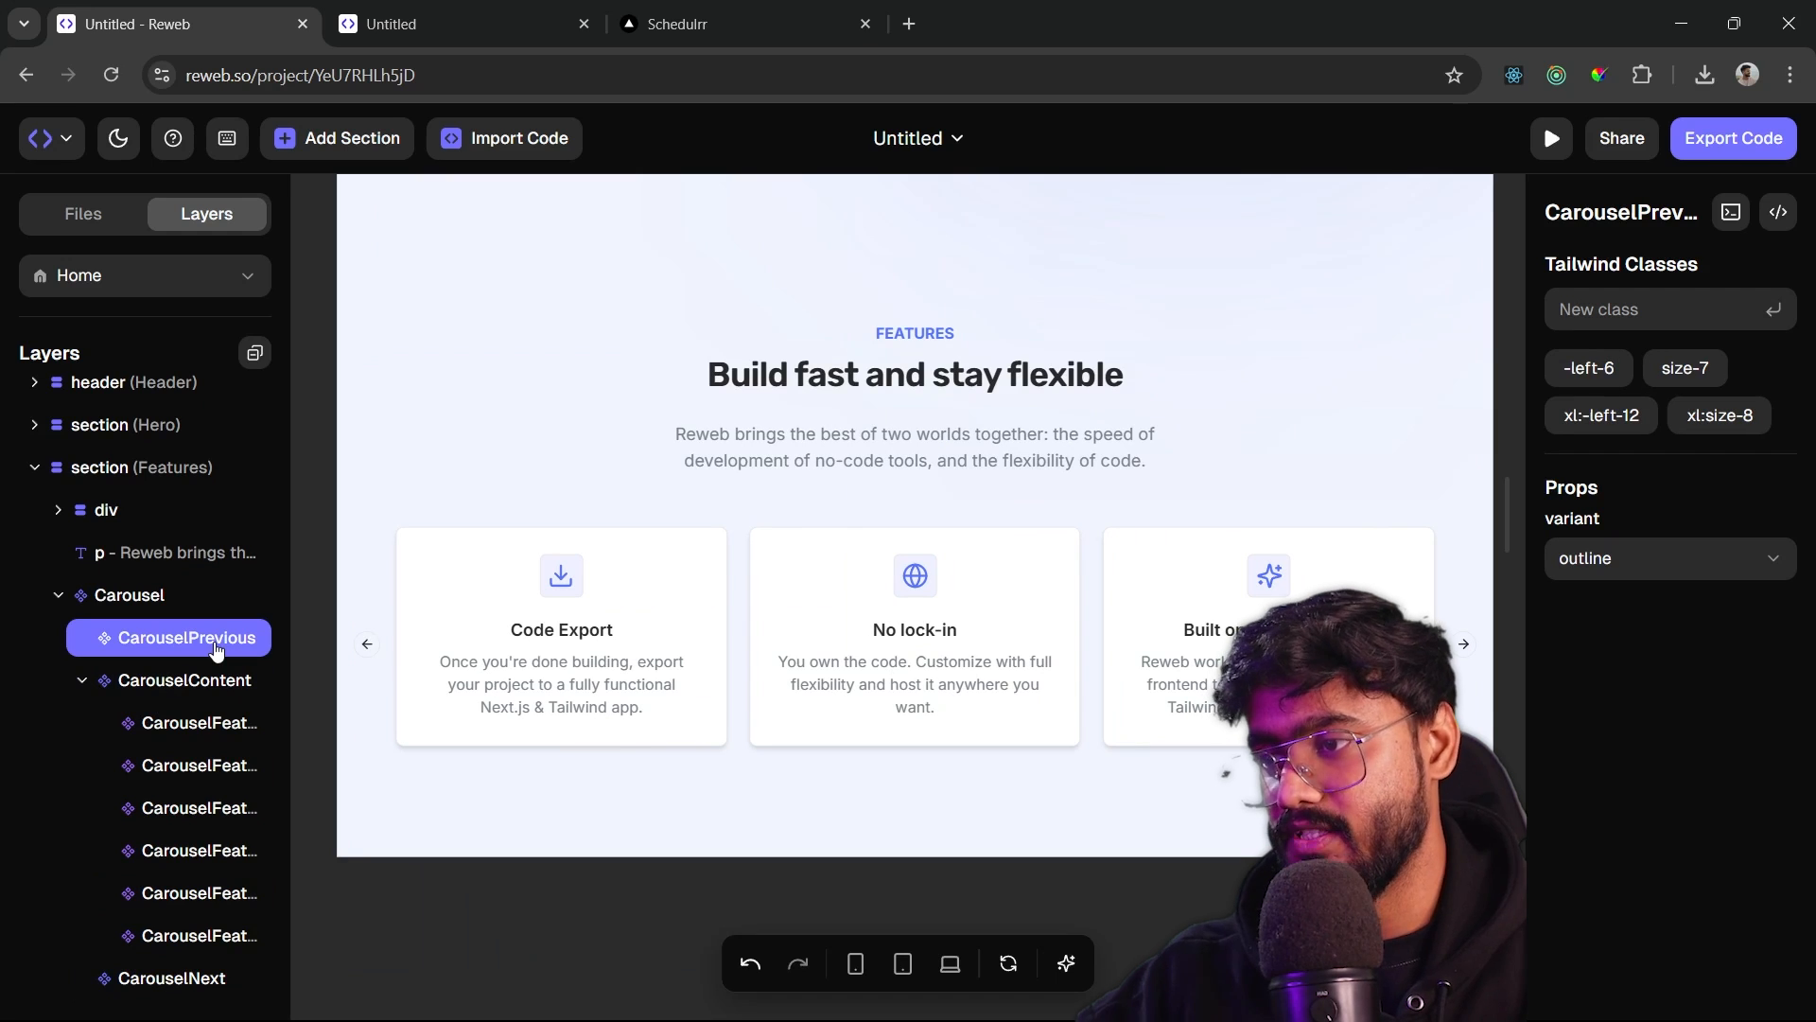
{"action": "right_click", "coordinate": [212, 651]}
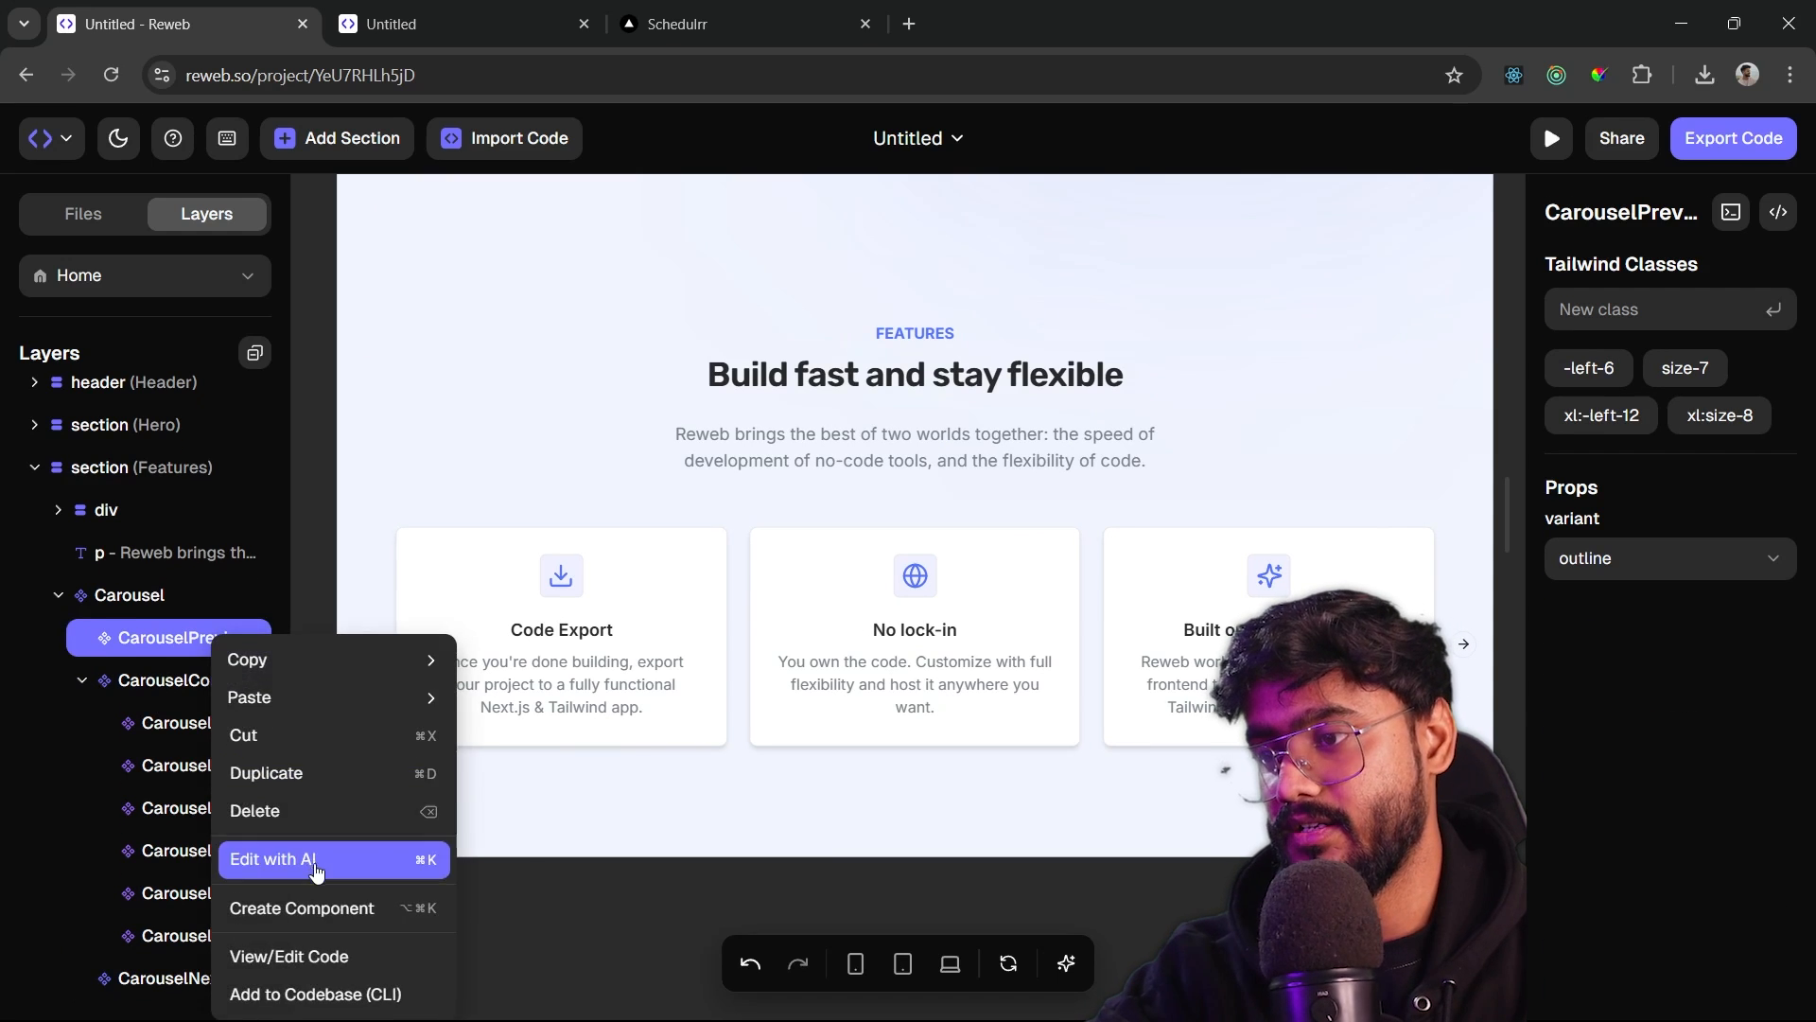
{"action": "left_click", "coordinate": [309, 811]}
{"action": "right_click", "coordinate": [174, 957]}
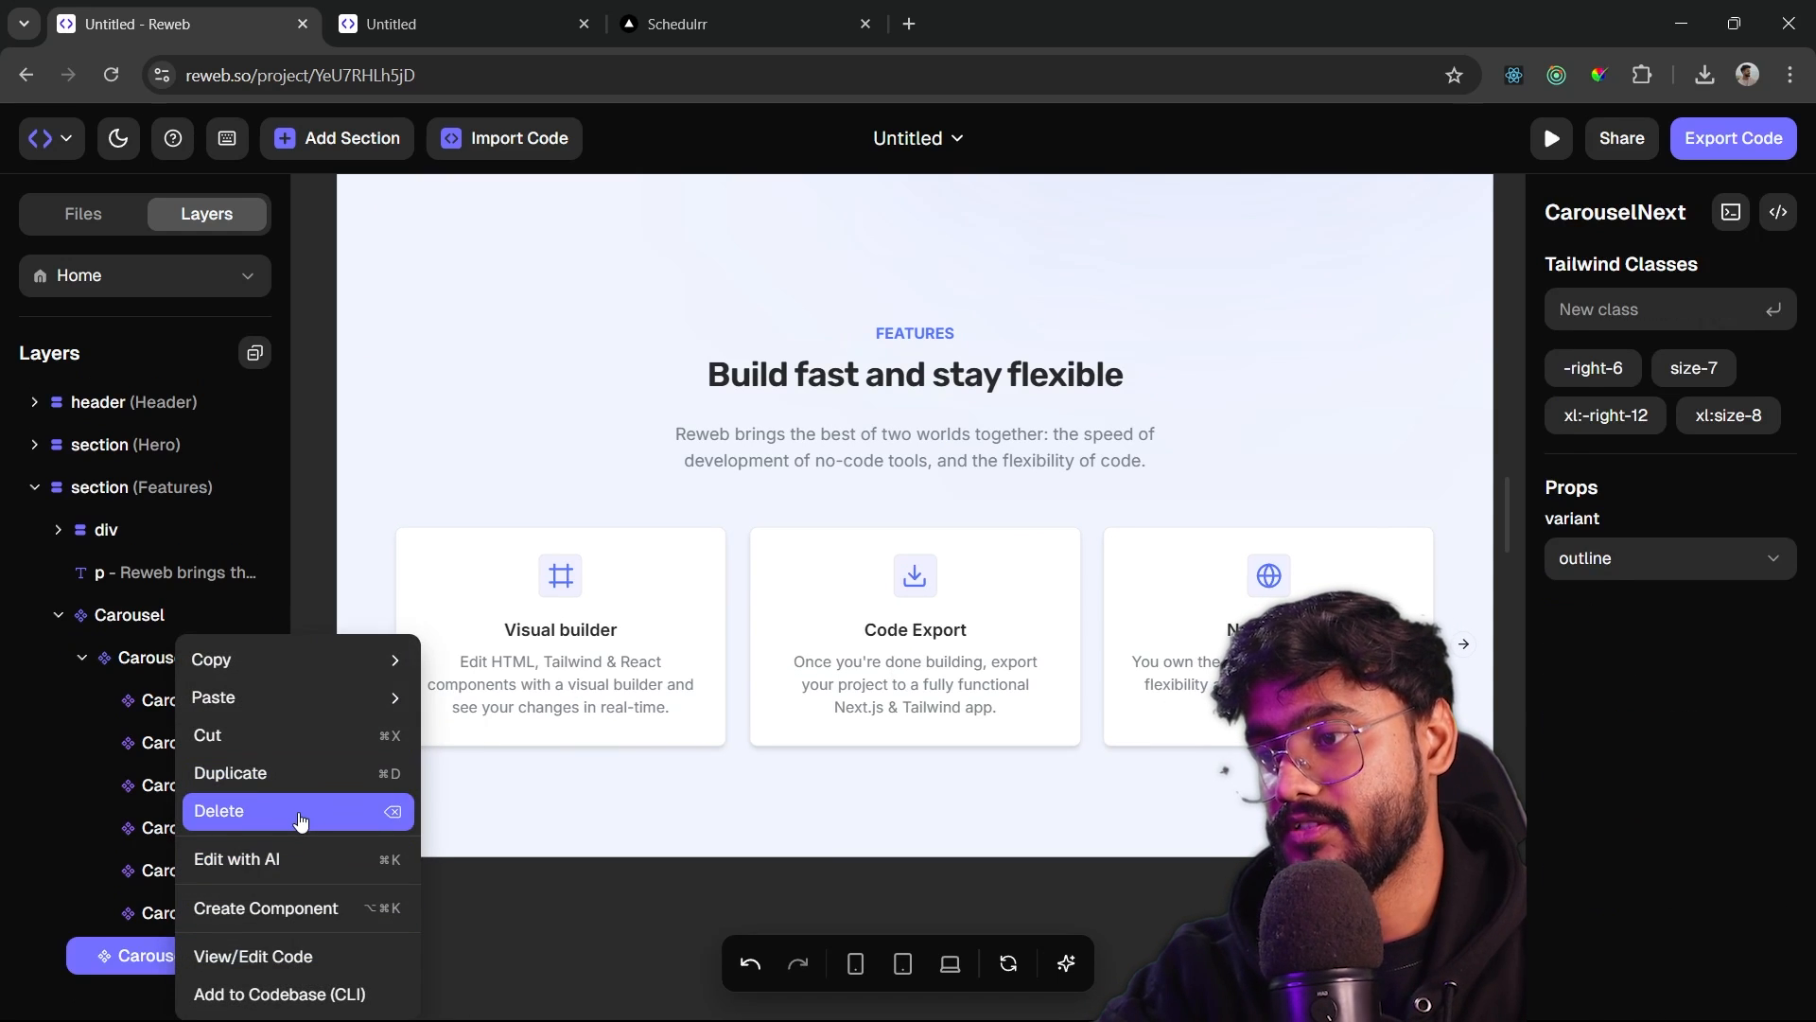
{"action": "left_click", "coordinate": [300, 815]}
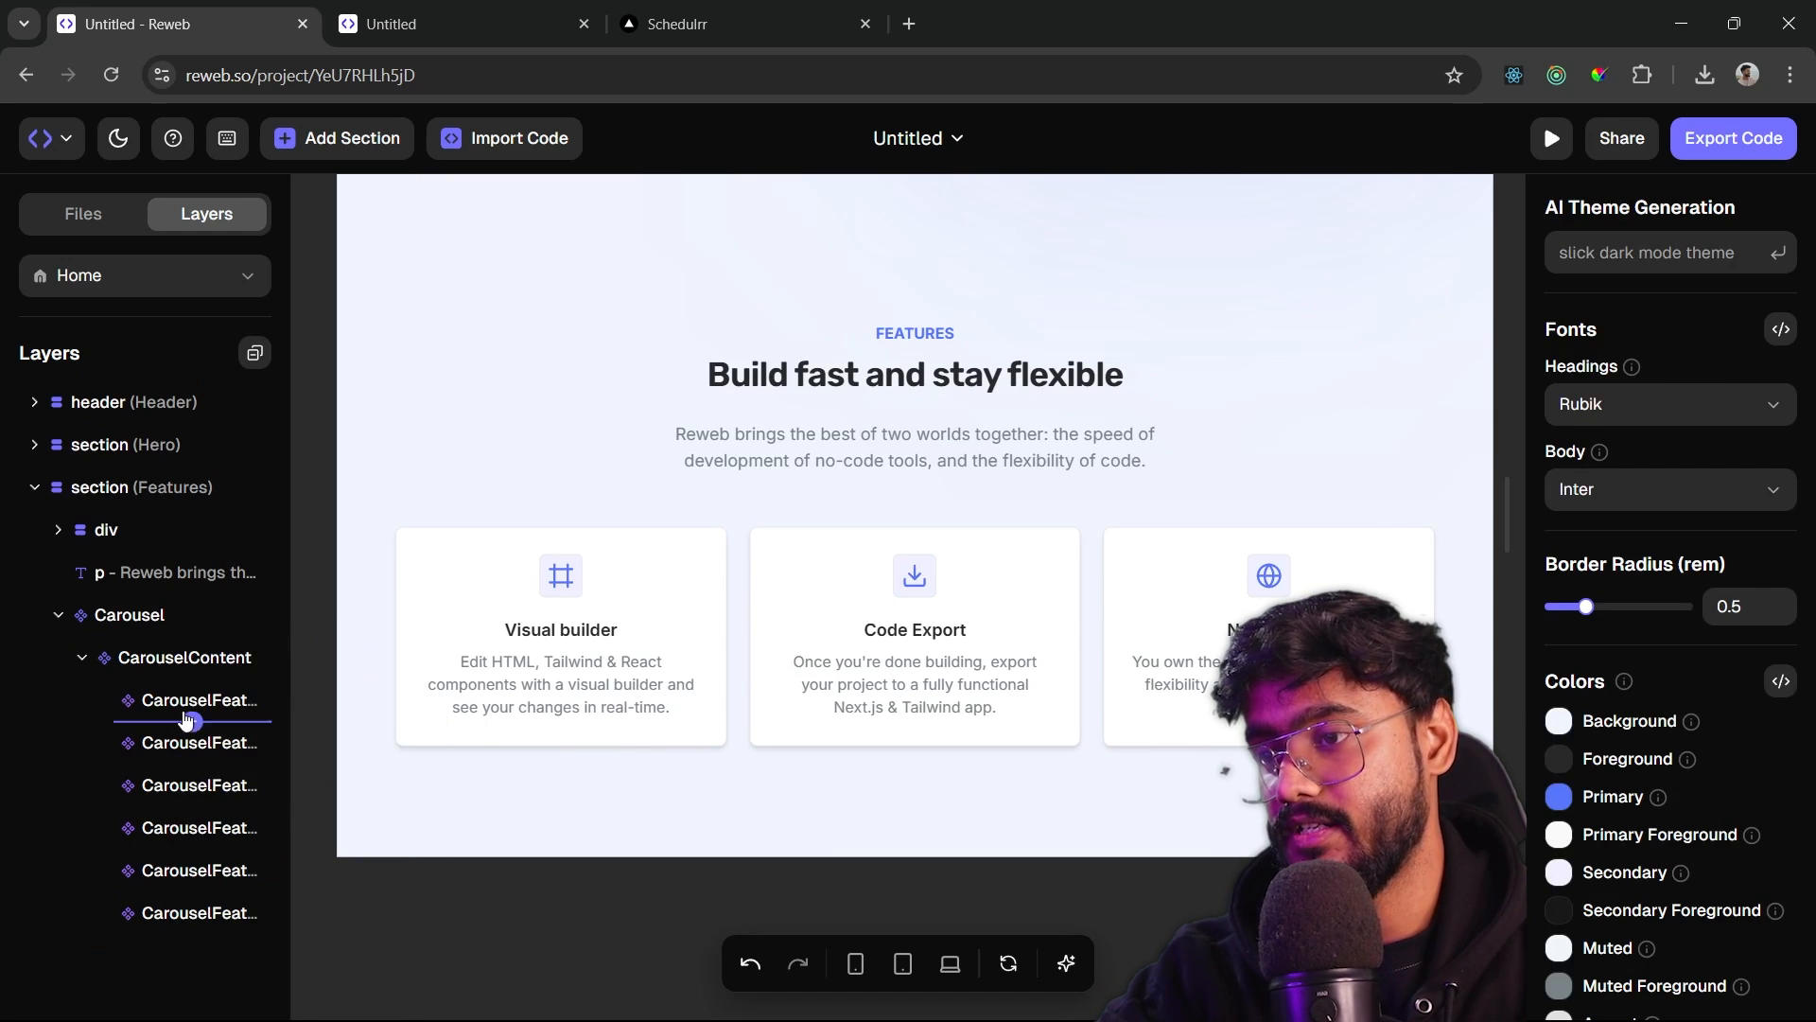
- Delete the last three feature cards from CarouselContent, starting with "Built on modern tech"
{"action": "left_click", "coordinate": [208, 827]}
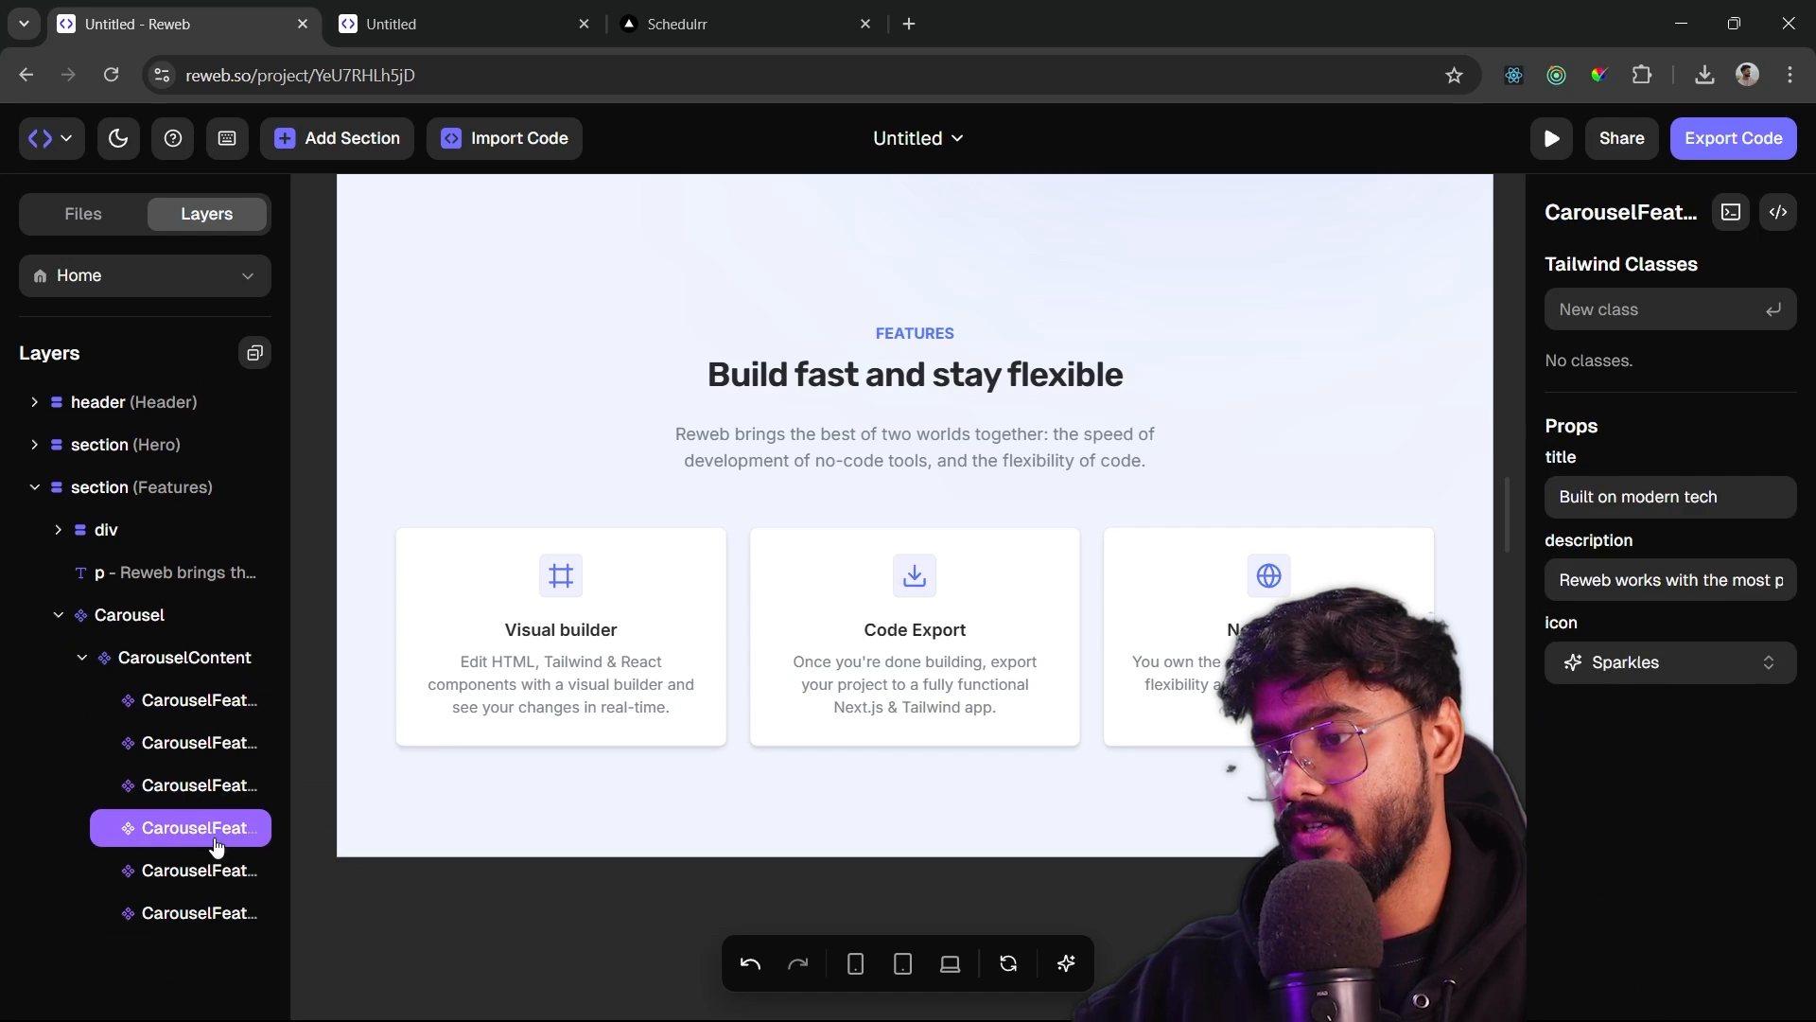
{"action": "left_click", "coordinate": [194, 912], "text": "shift"}
{"action": "right_click", "coordinate": [212, 830]}
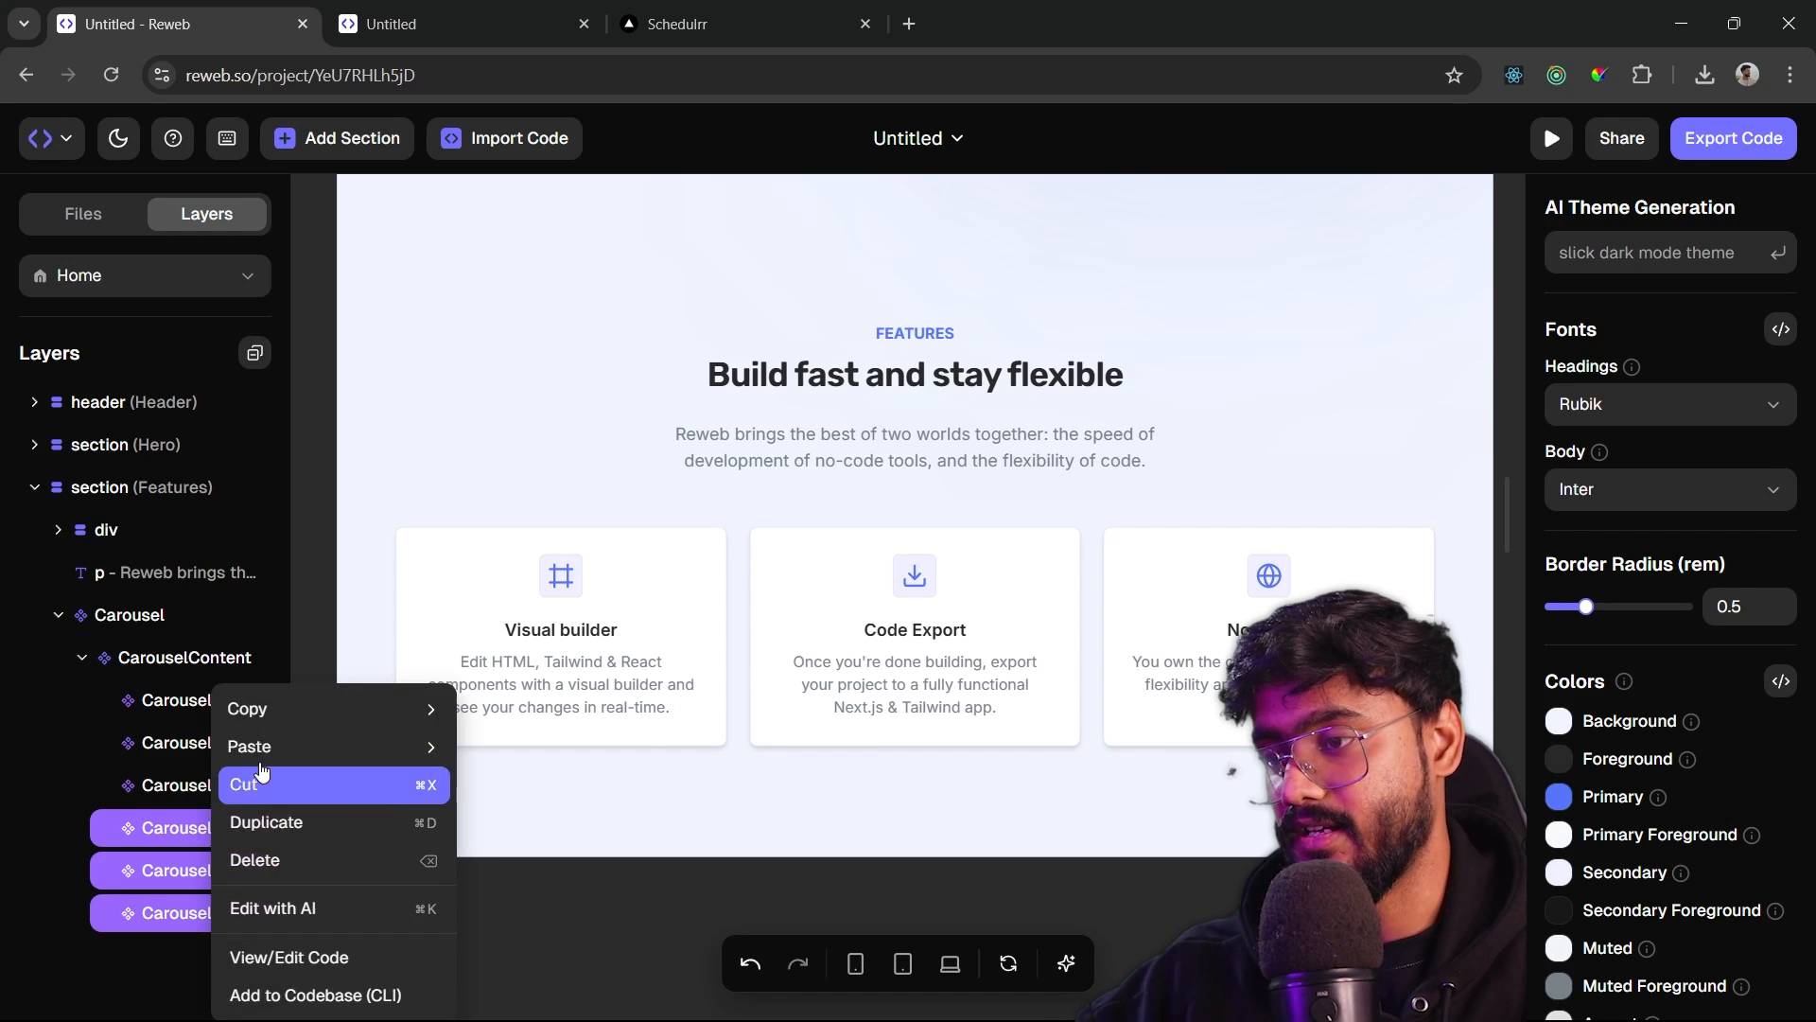
{"action": "left_click", "coordinate": [270, 859]}
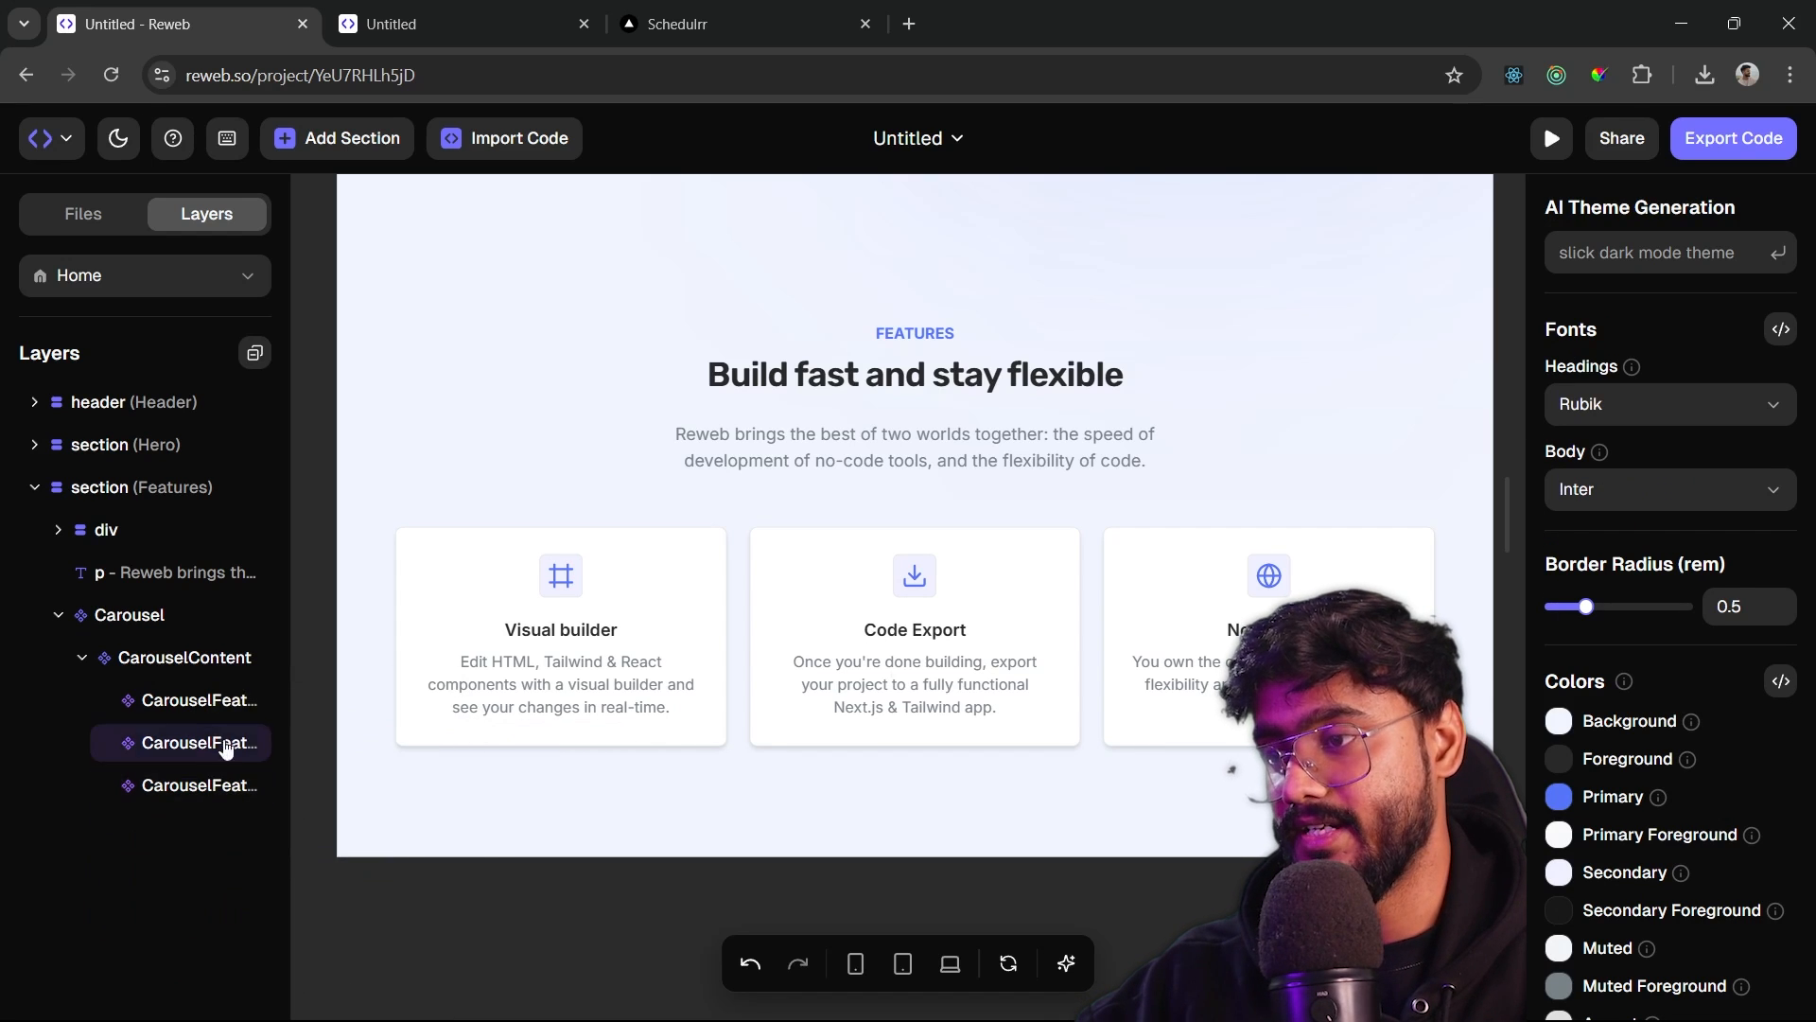
- Set the icon prop of the first feature card, "Visual builder", to the Lucide icon Calendar
{"action": "left_click", "coordinate": [464, 597]}
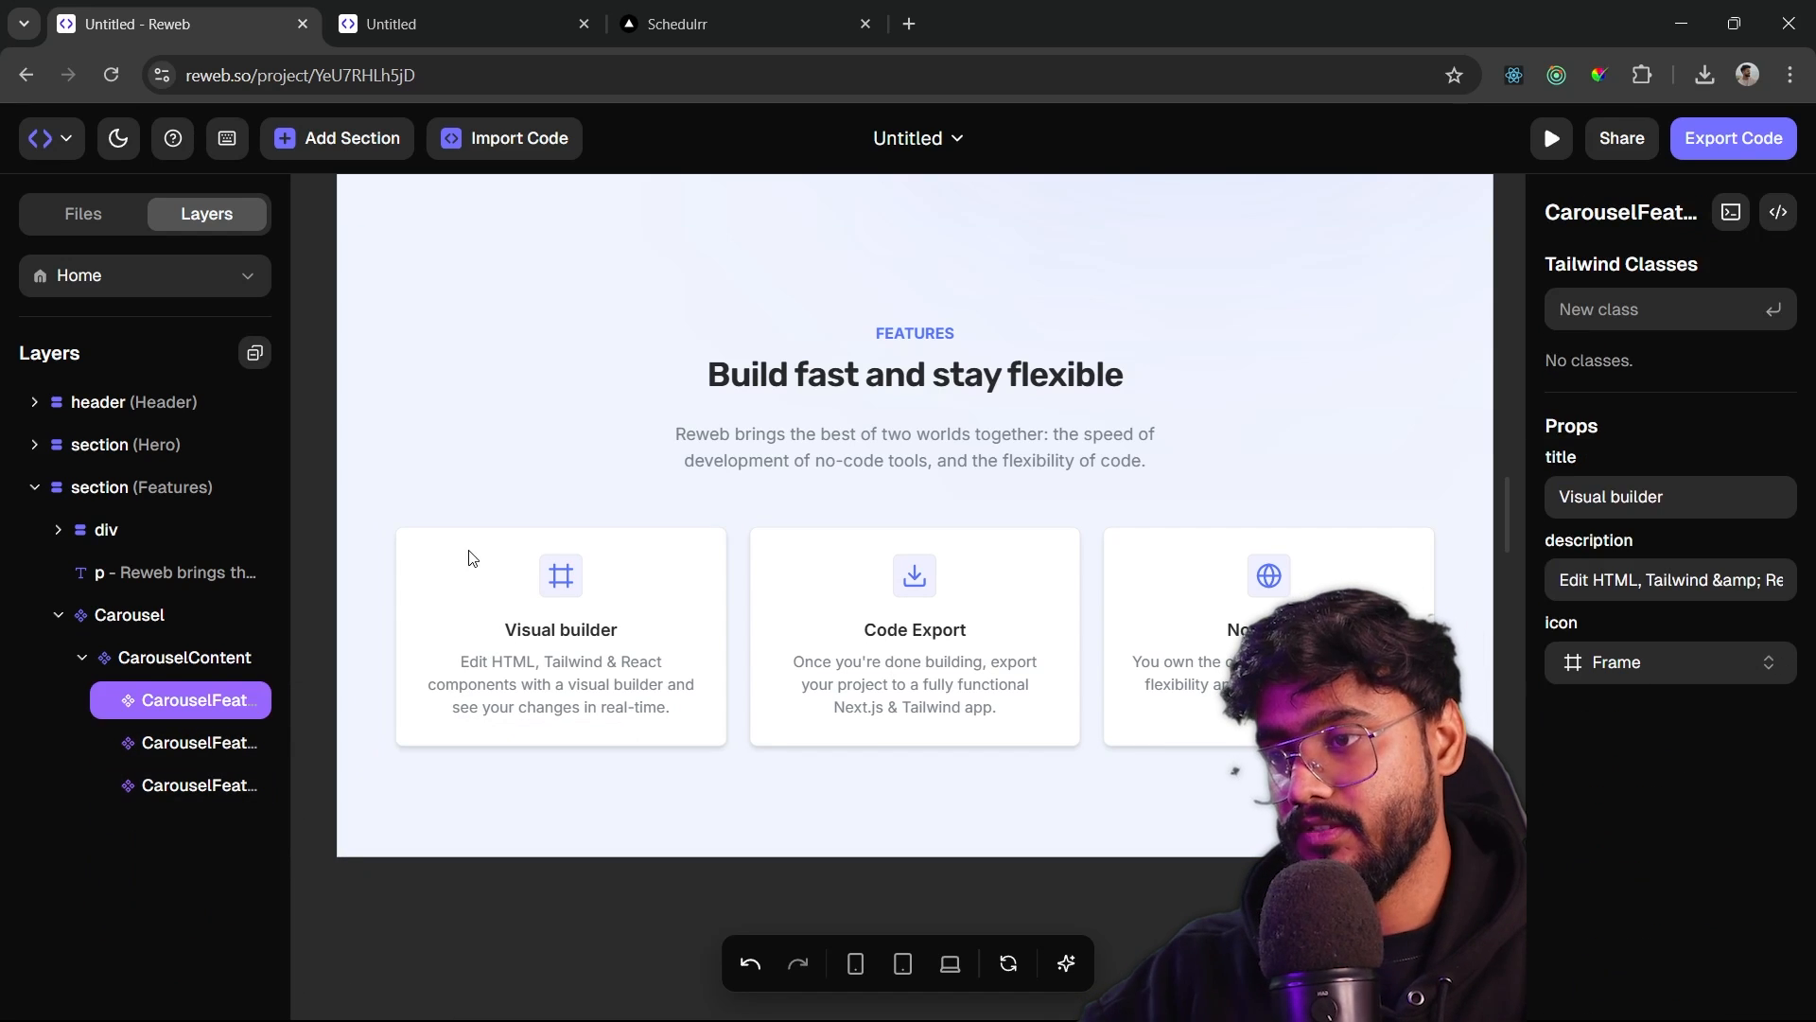
{"action": "left_click", "coordinate": [185, 745]}
{"action": "left_click", "coordinate": [184, 700]}
{"action": "double_click", "coordinate": [1585, 496]}
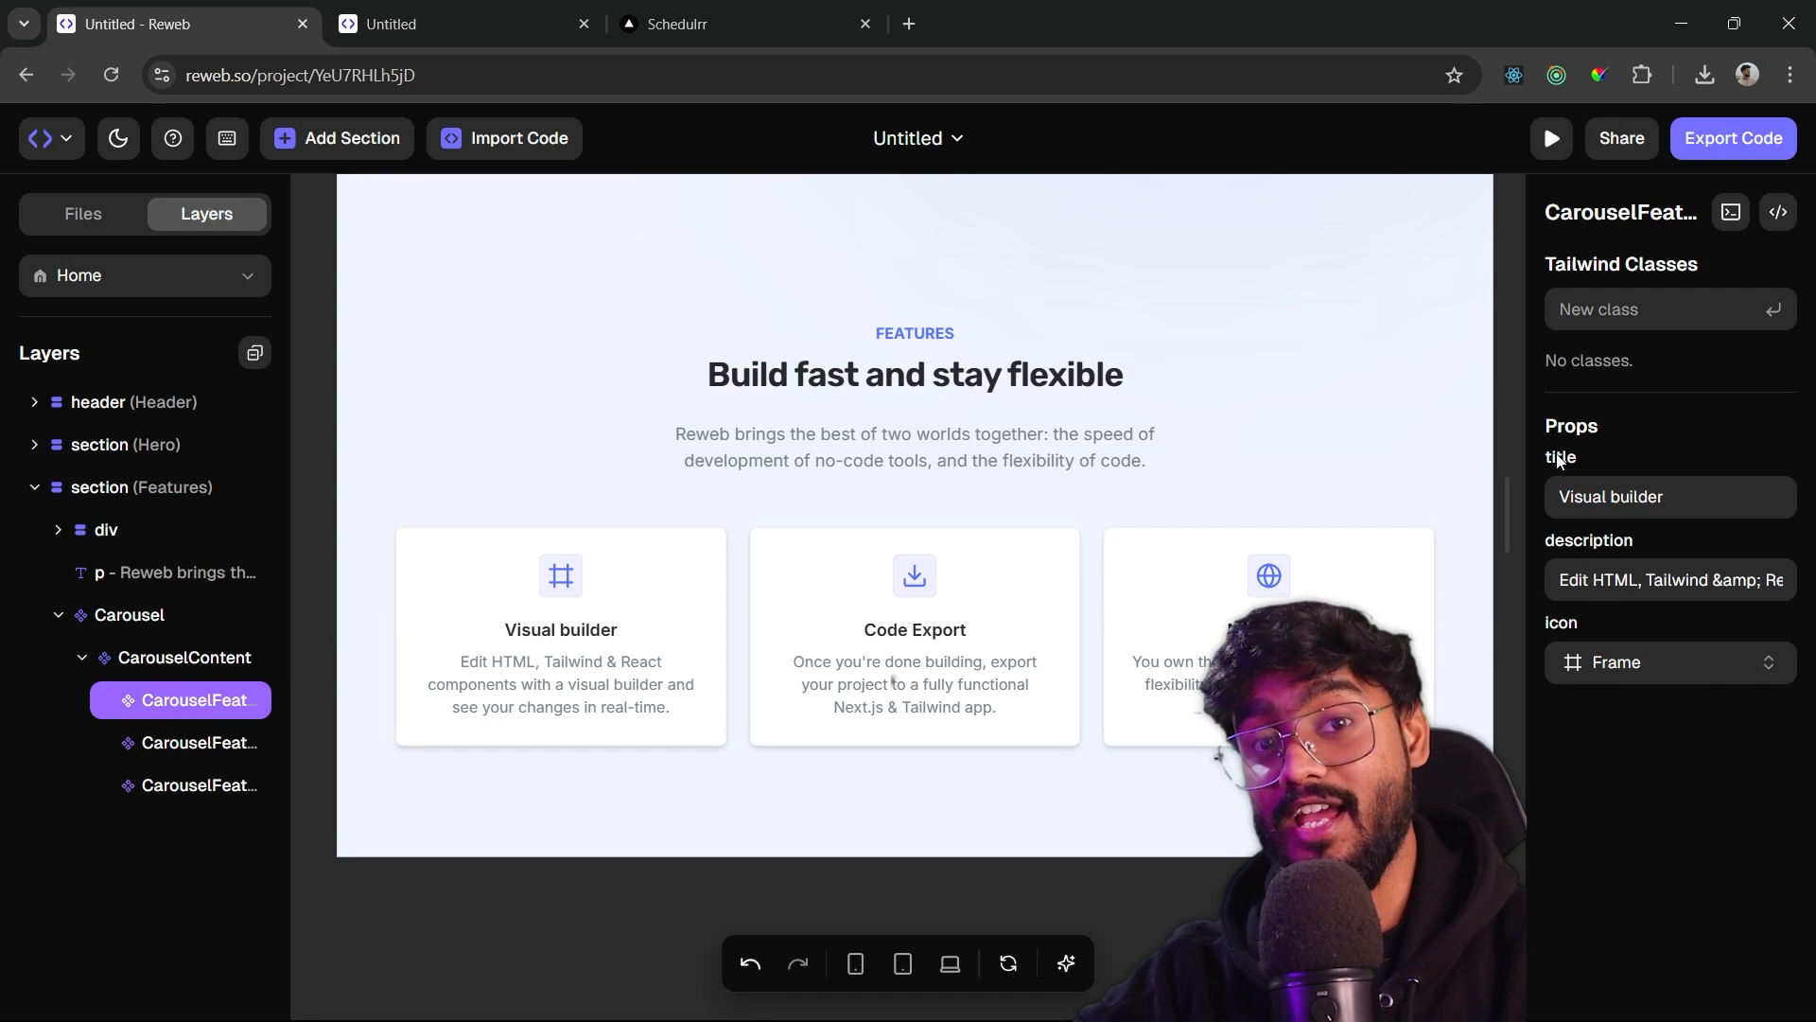
{"action": "double_click", "coordinate": [1606, 580]}
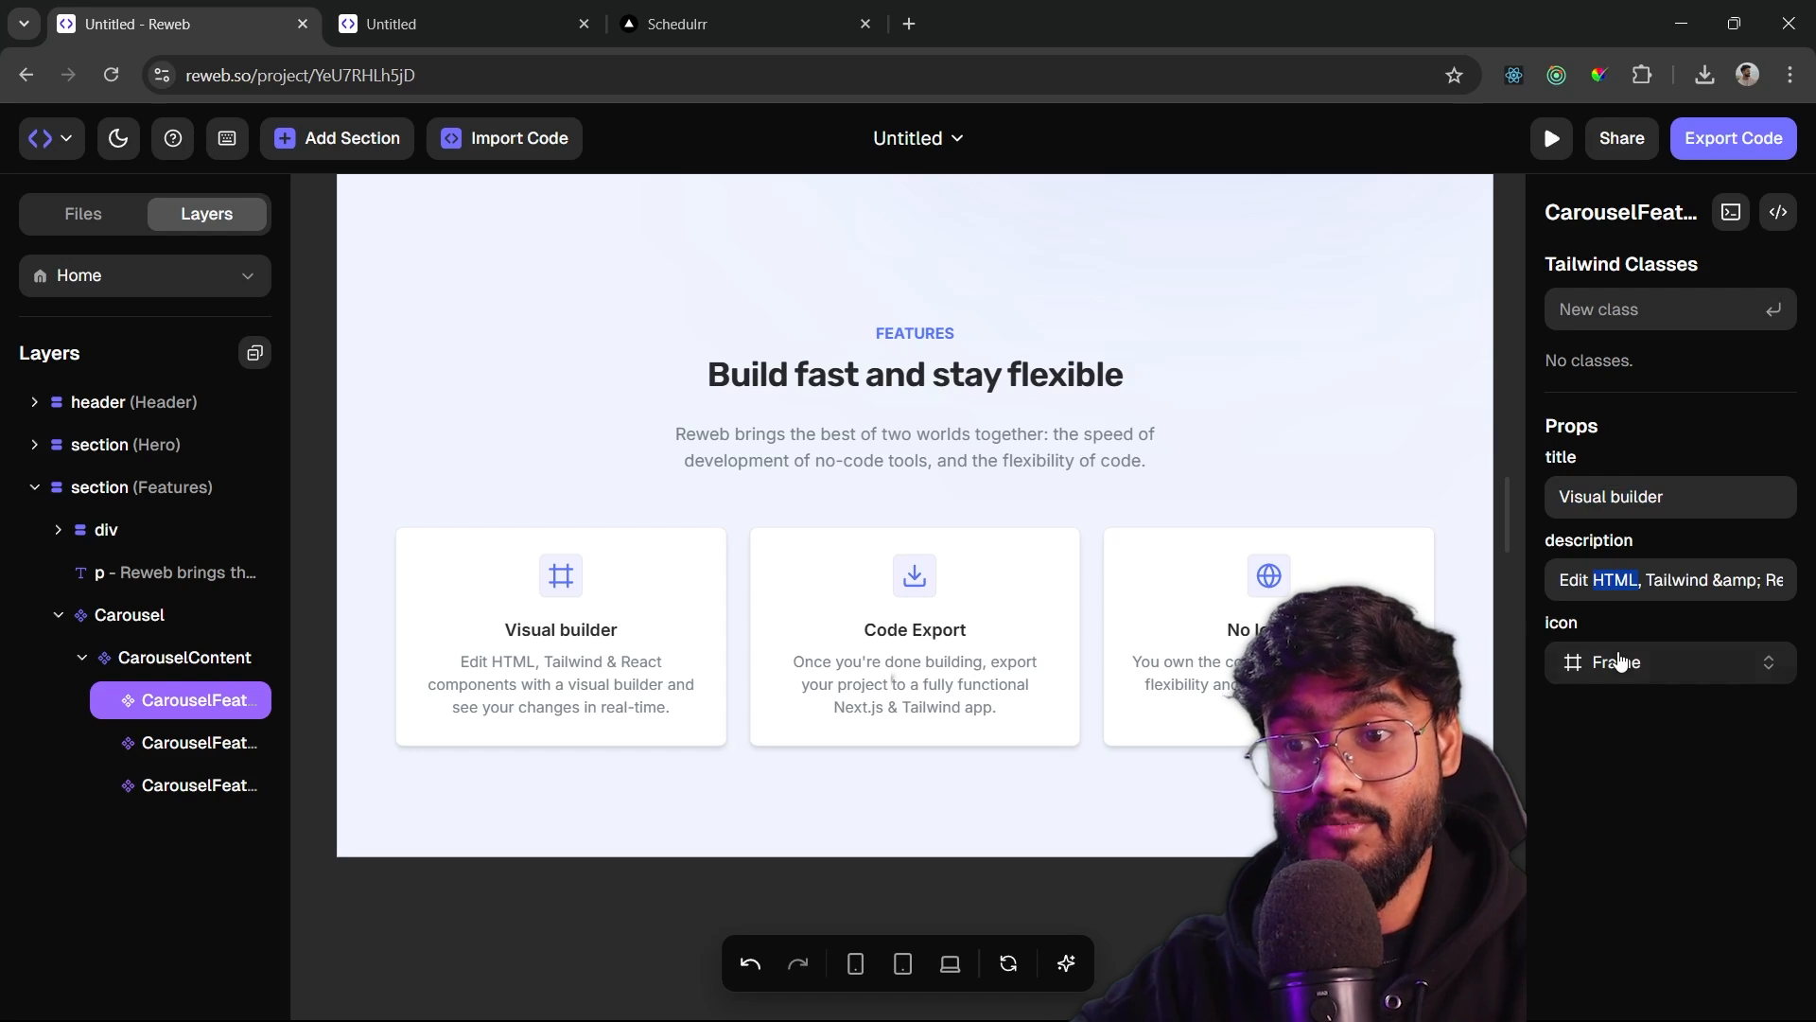
{"action": "left_click", "coordinate": [1619, 662]}
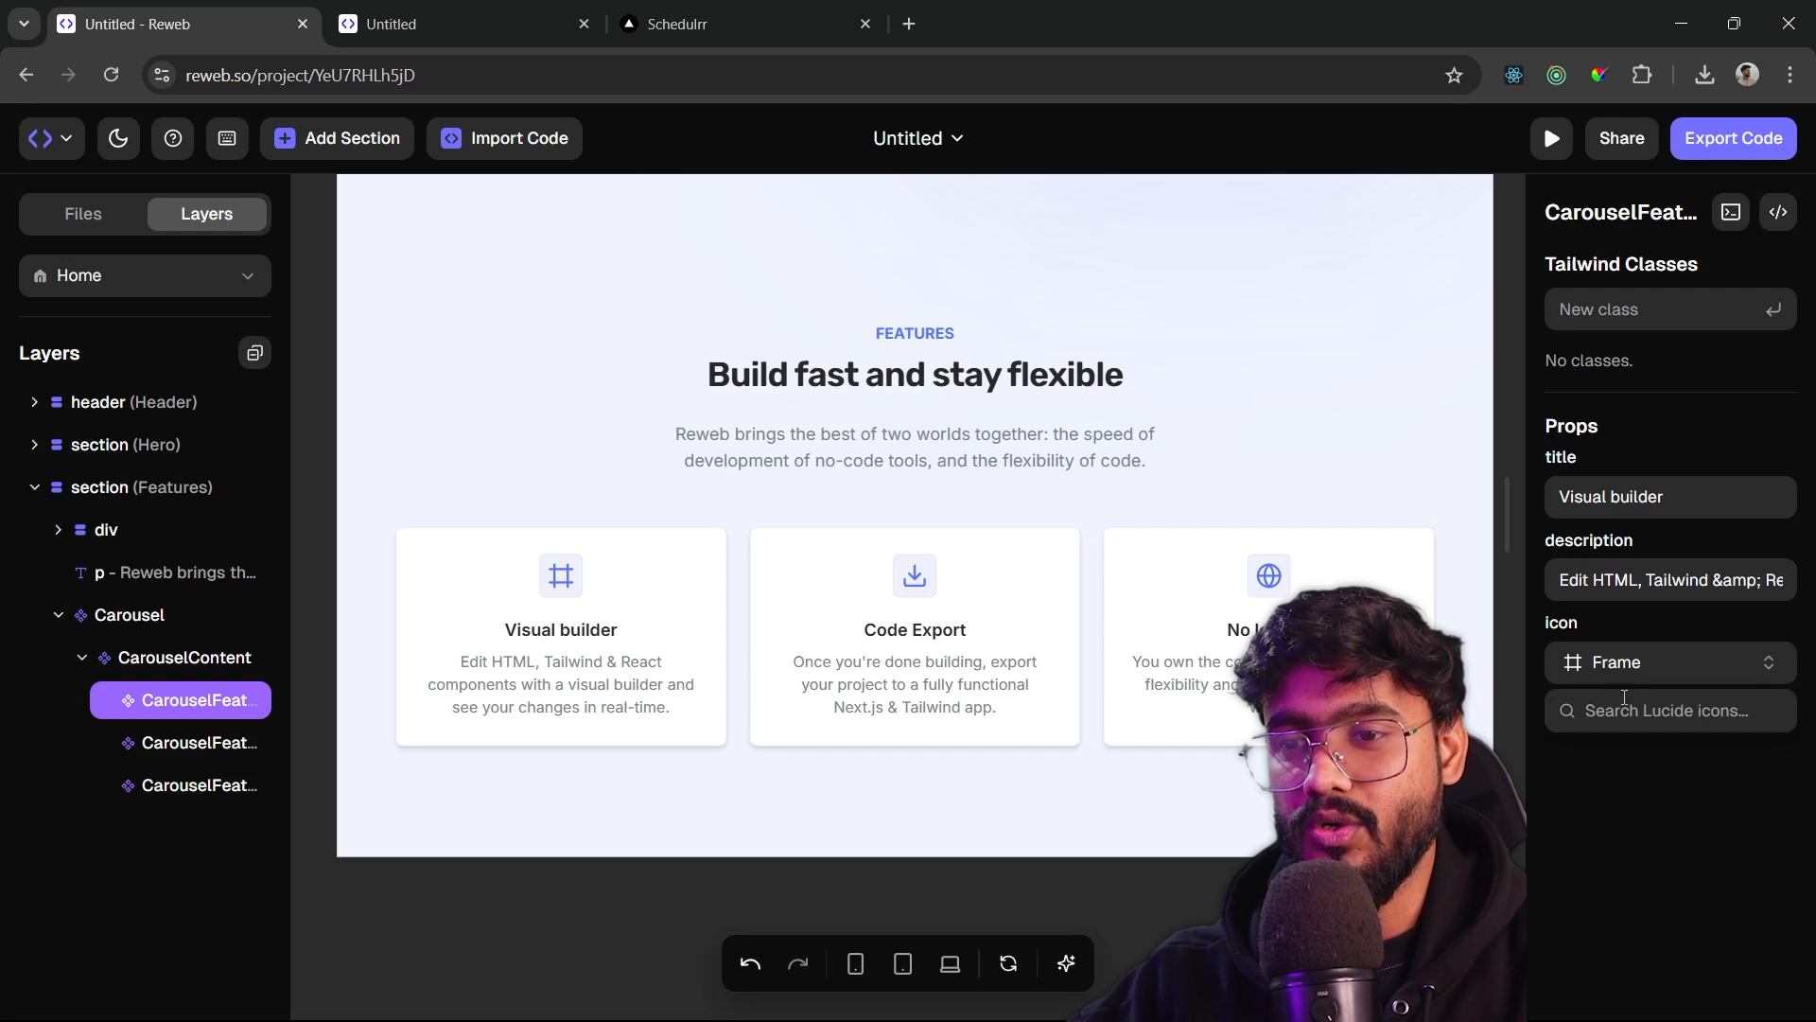
{"action": "type", "text": "cal"}
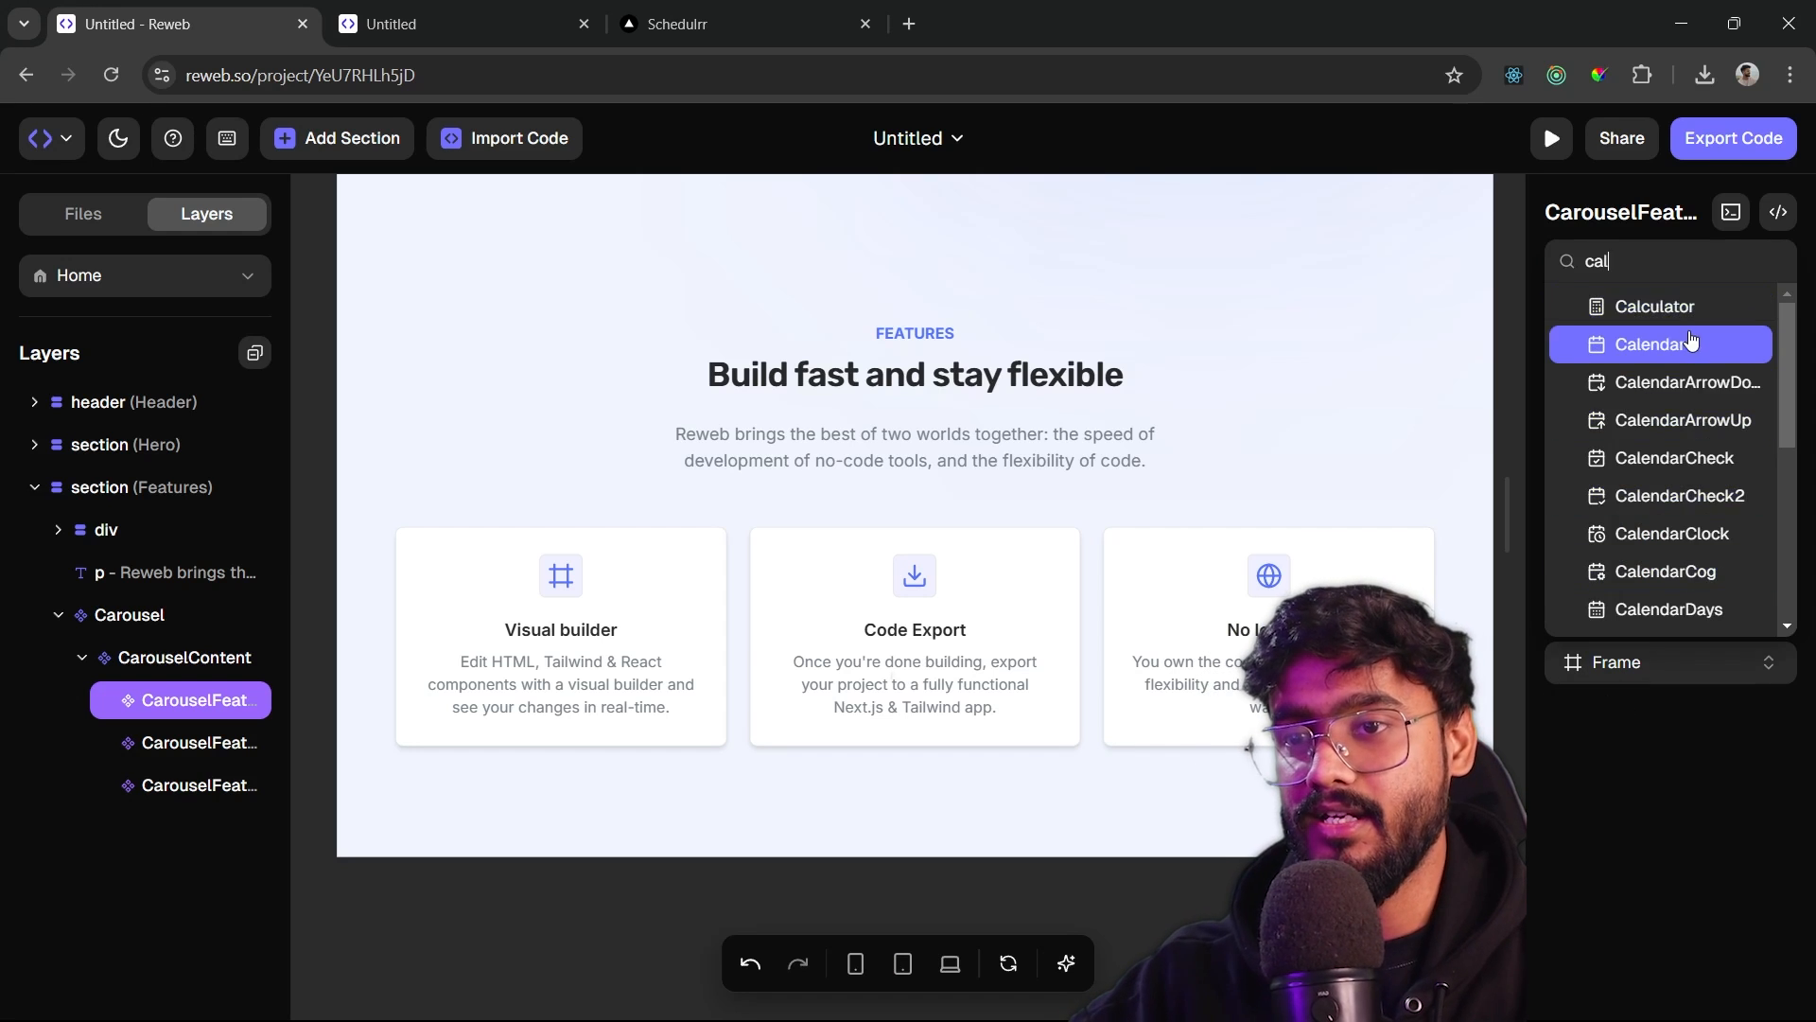
{"action": "left_click", "coordinate": [1690, 342]}
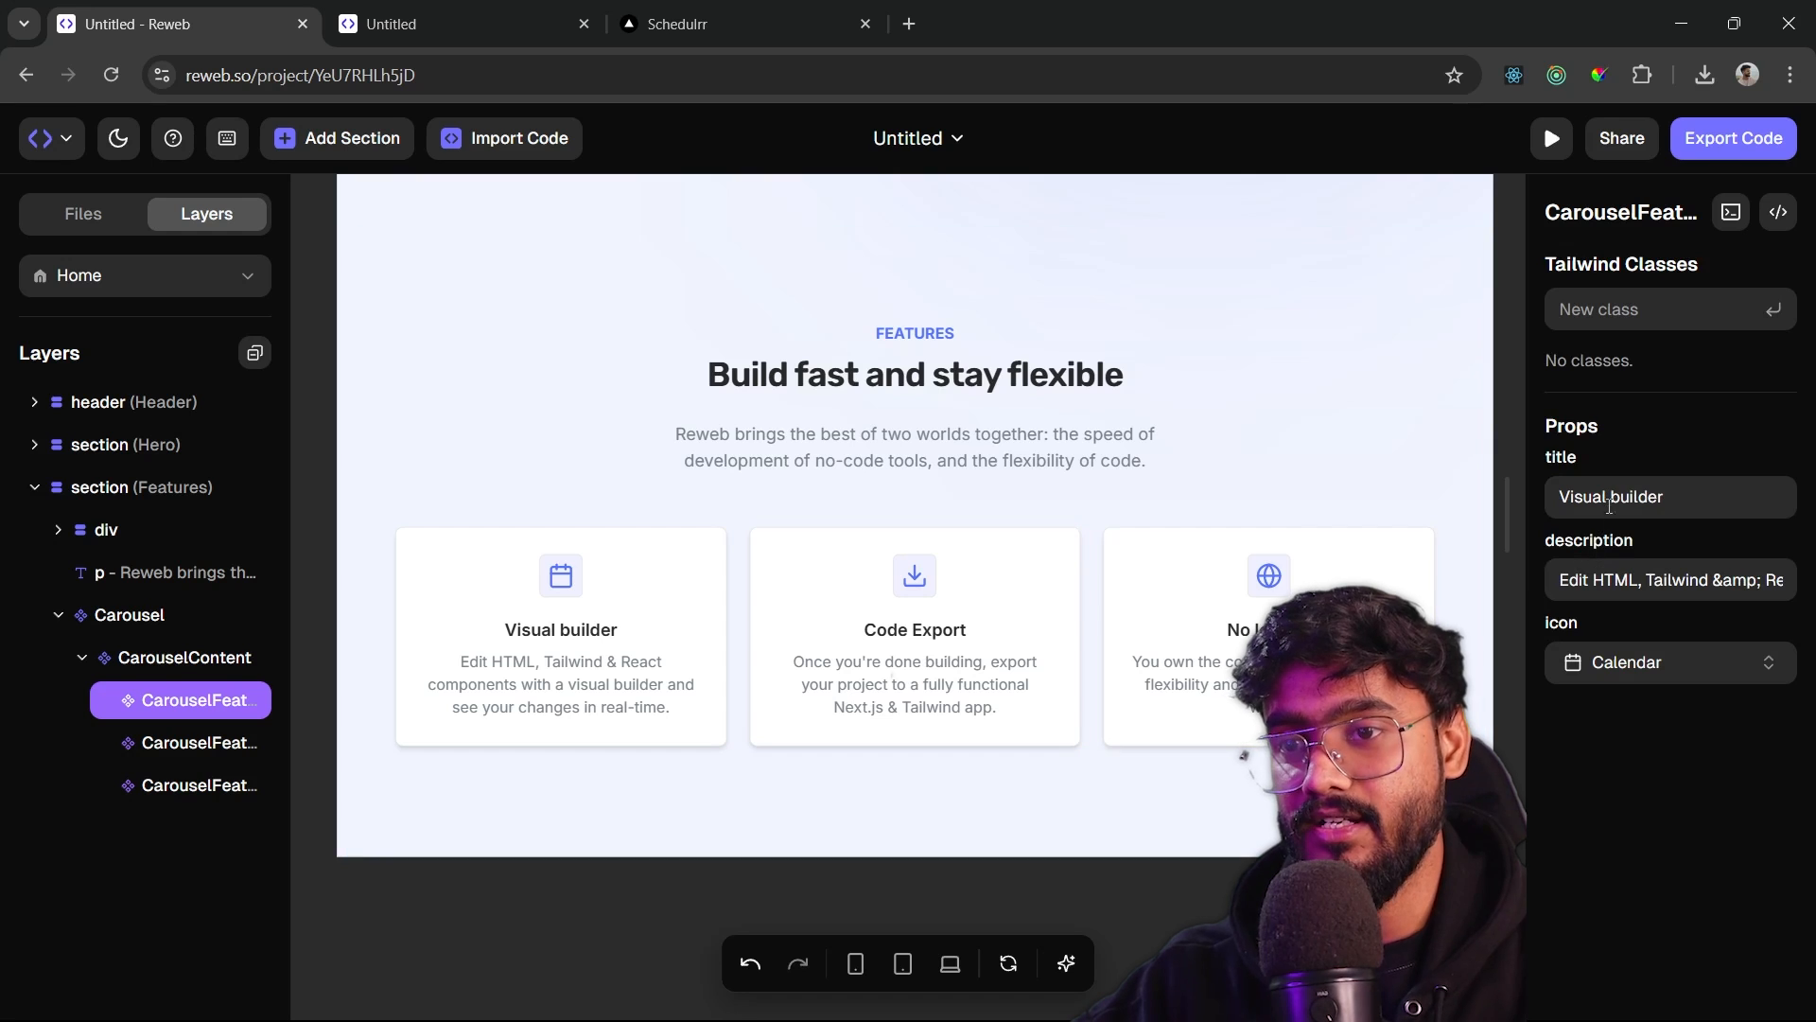
- Set the first feature card's title to "Create Events" and its description to "Easily set up and customize your event types"
{"action": "triple_click", "coordinate": [1609, 501]}
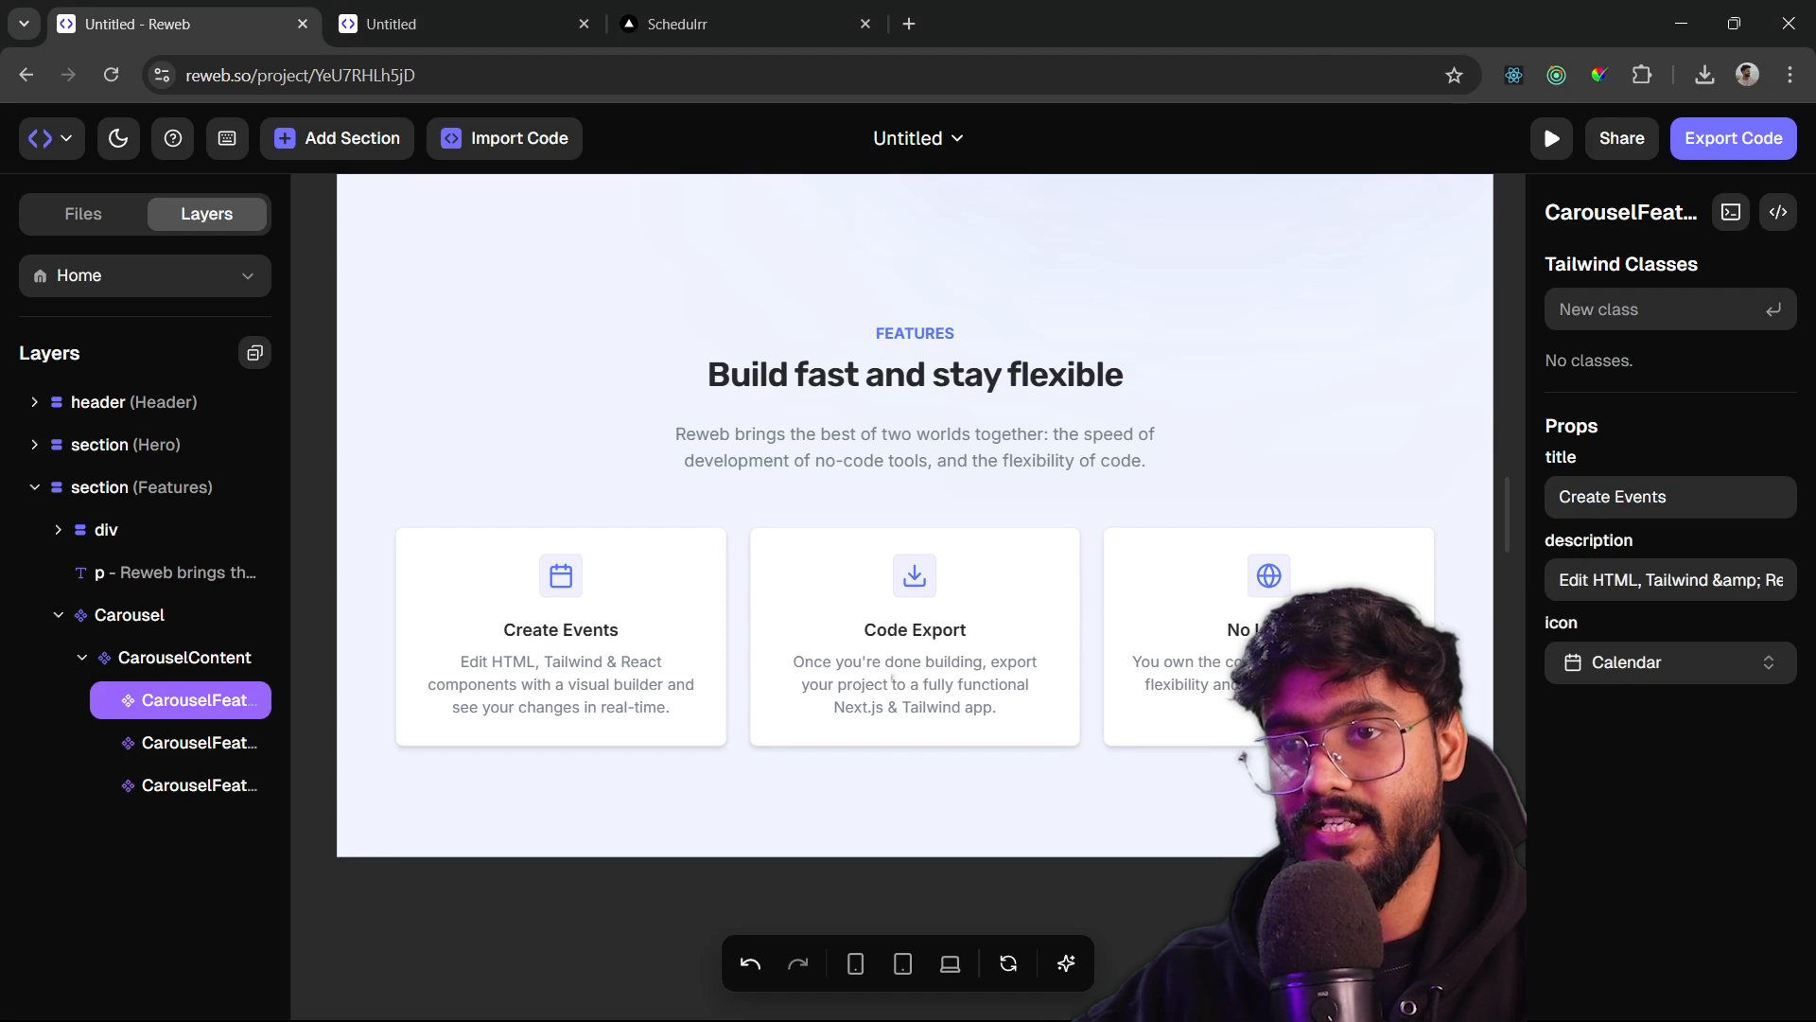
{"action": "key", "text": "alt+Tab"}
{"action": "key", "text": "alt+Tab"}
{"action": "triple_click", "coordinate": [1573, 579]}
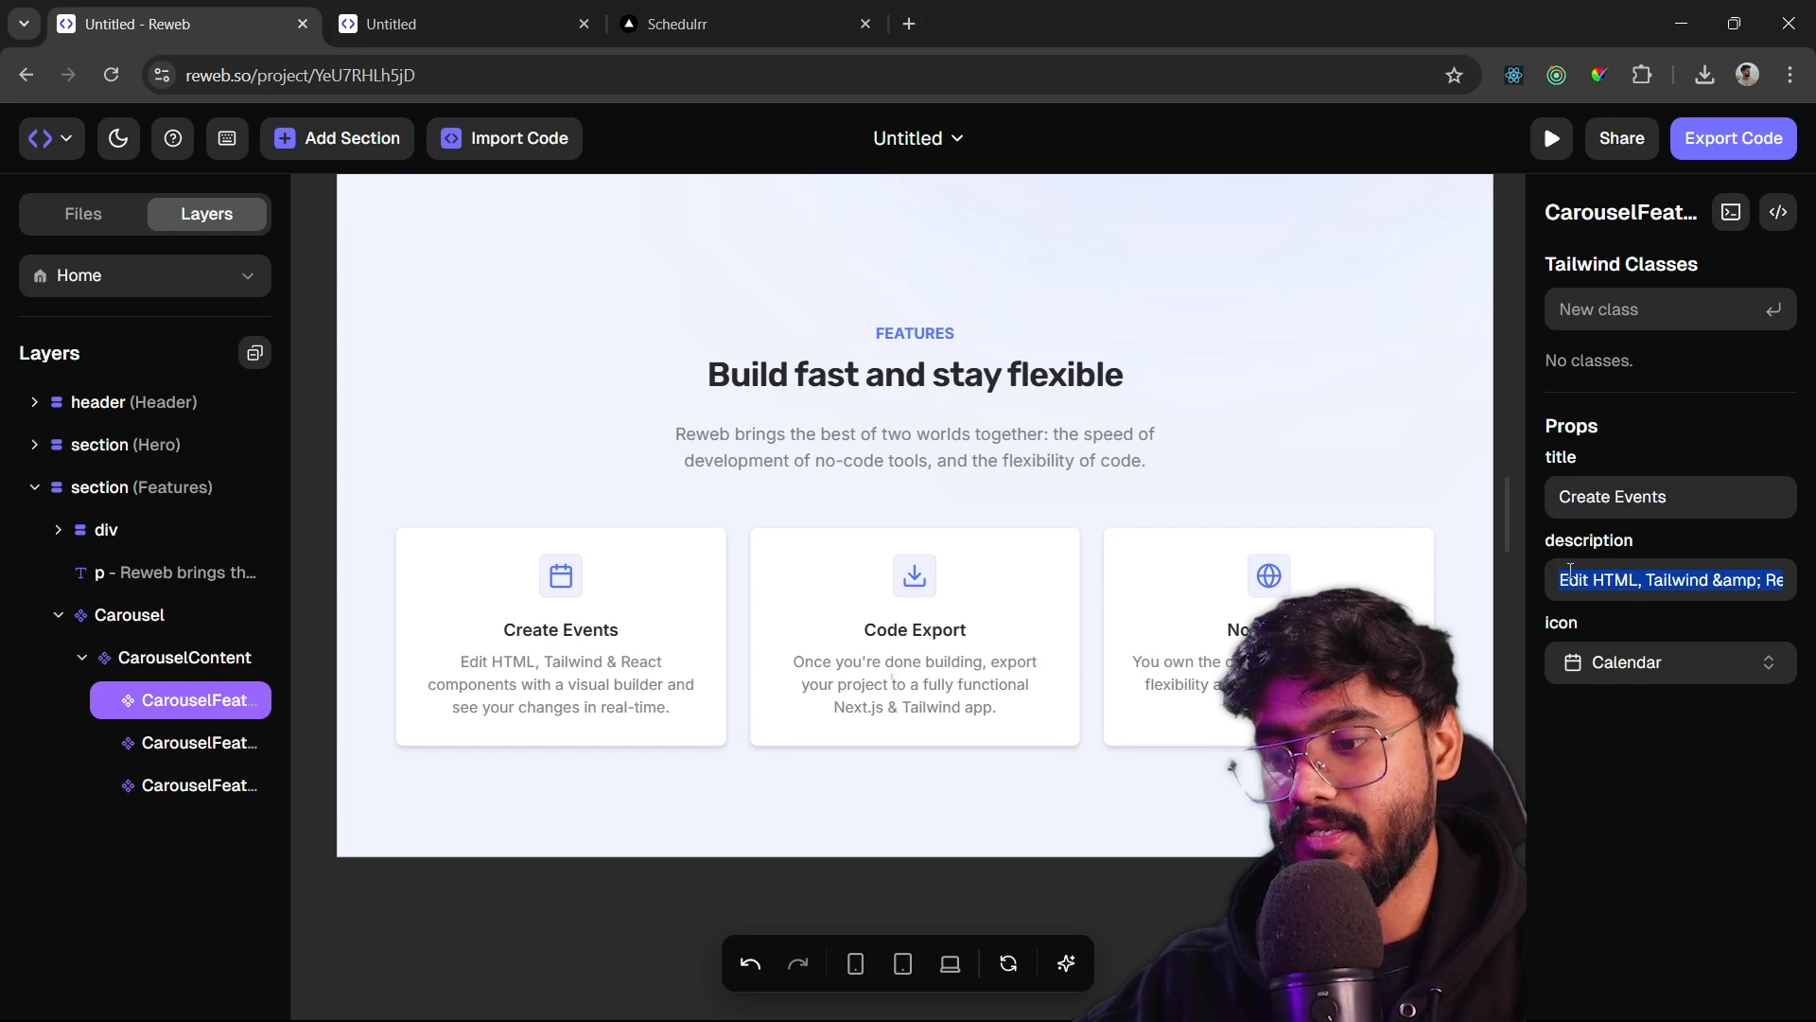
{"action": "type", "text": "Easily set up and customize your event types"}
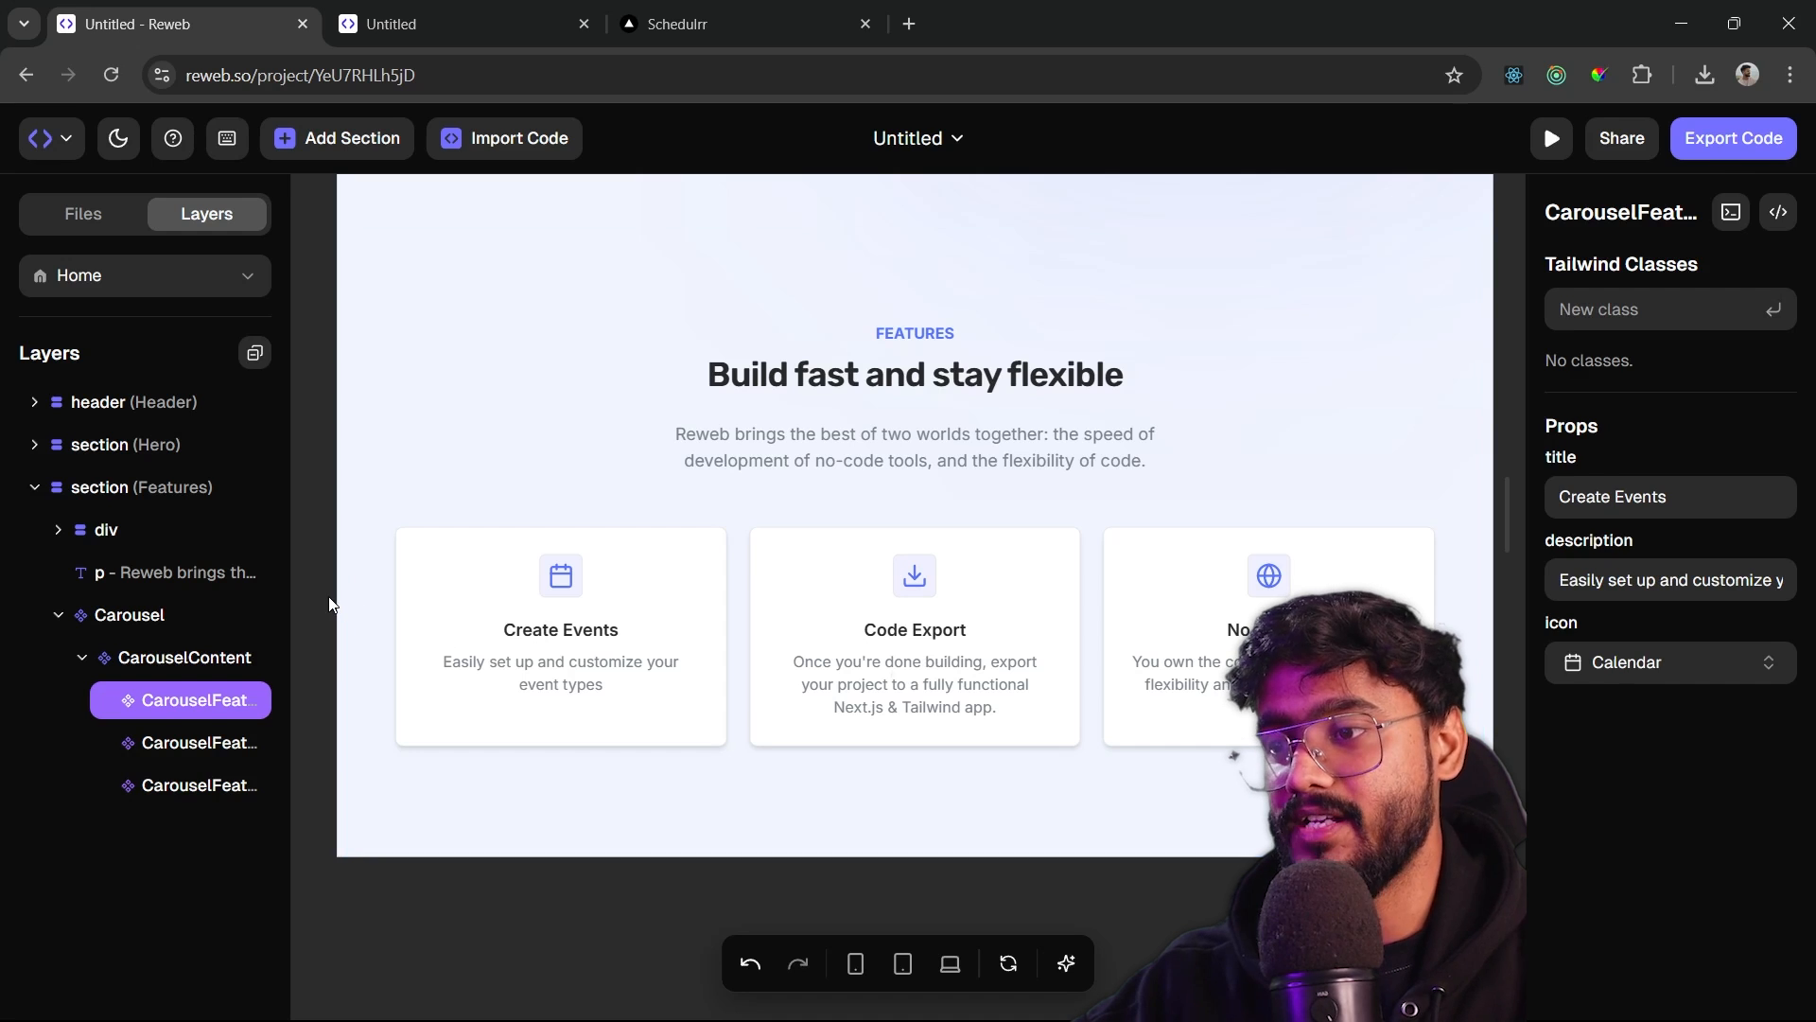
{"action": "left_click", "coordinate": [333, 600]}
{"action": "left_click", "coordinate": [580, 643]}
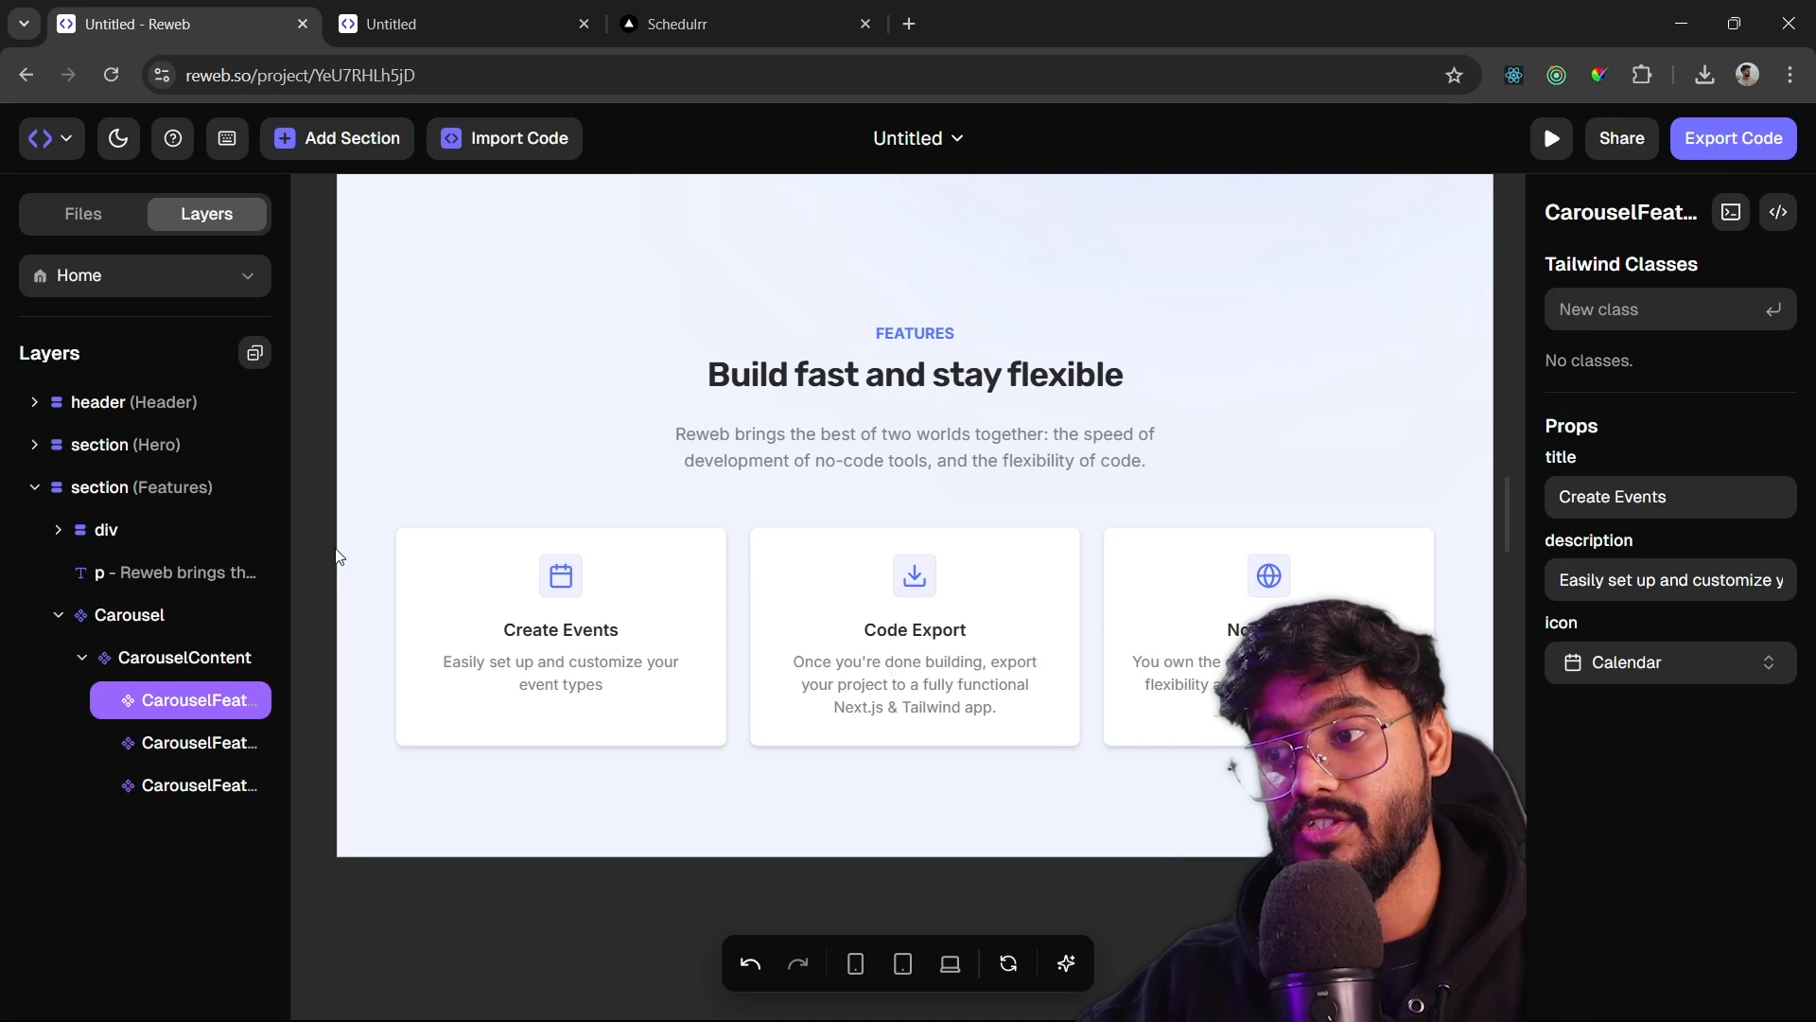
- Open the code view of the Features section
{"action": "left_click", "coordinate": [192, 627]}
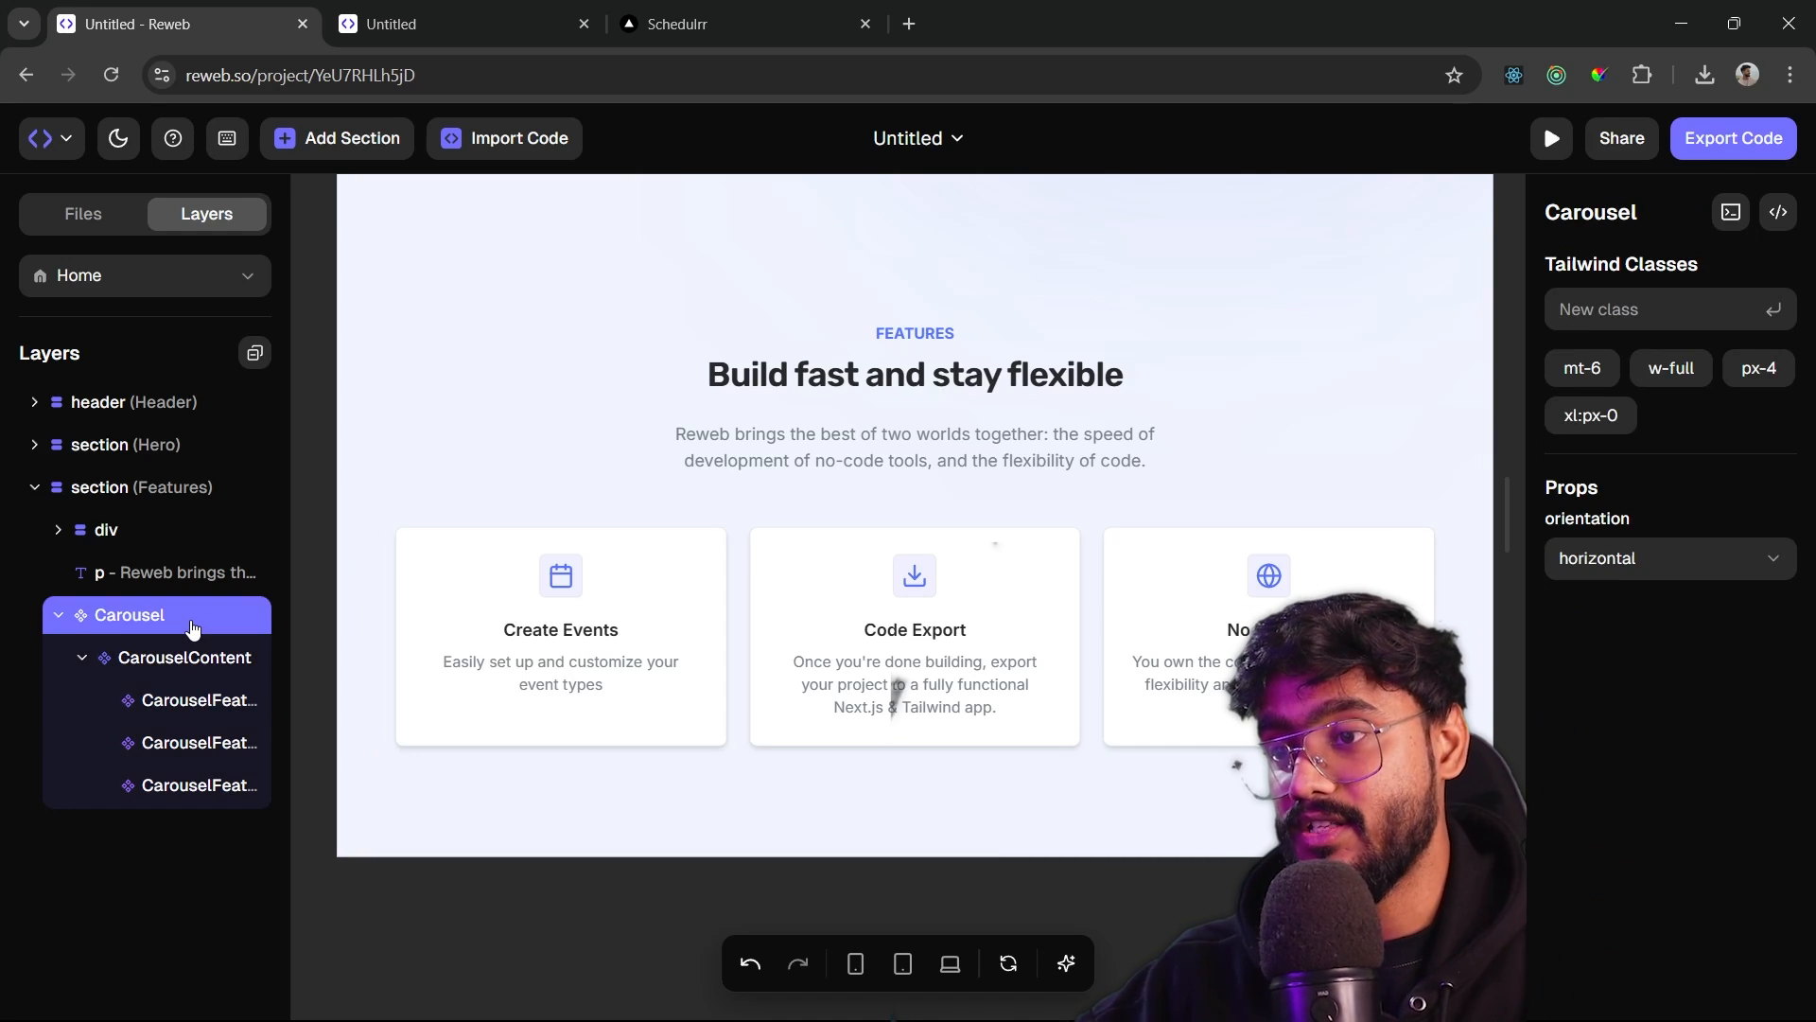
{"action": "left_click", "coordinate": [159, 496]}
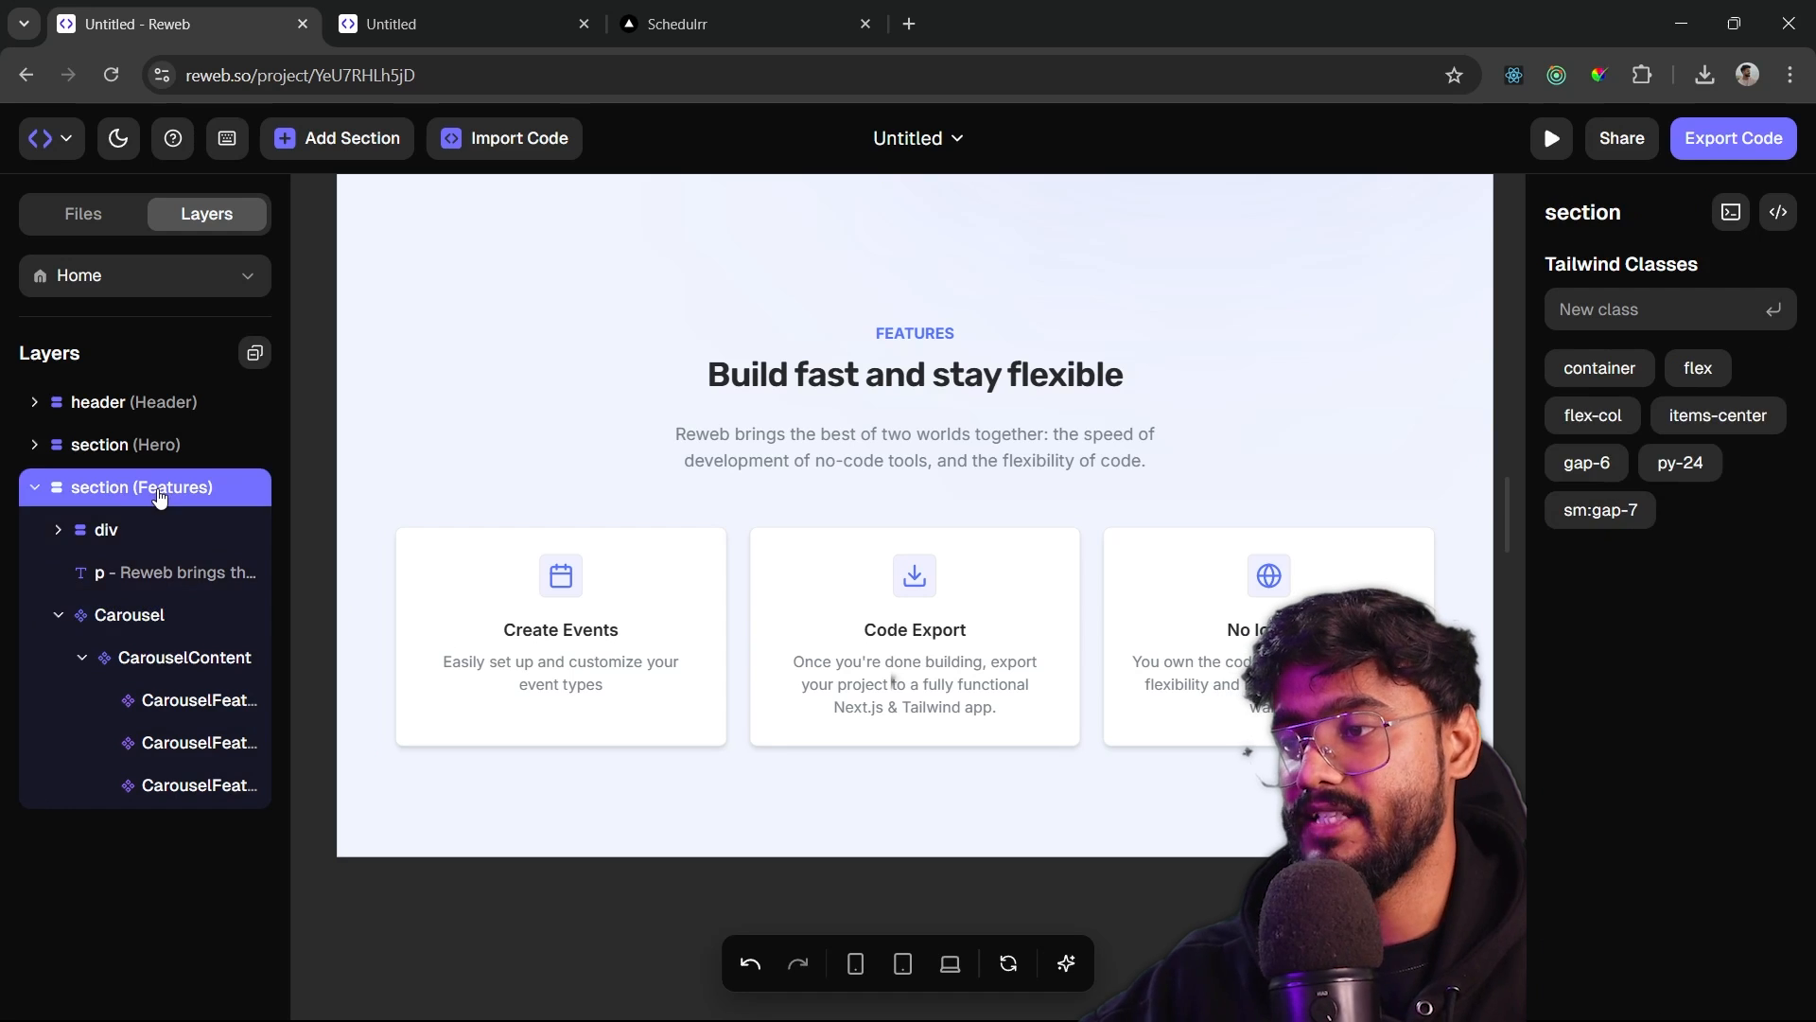
{"action": "left_click", "coordinate": [34, 489]}
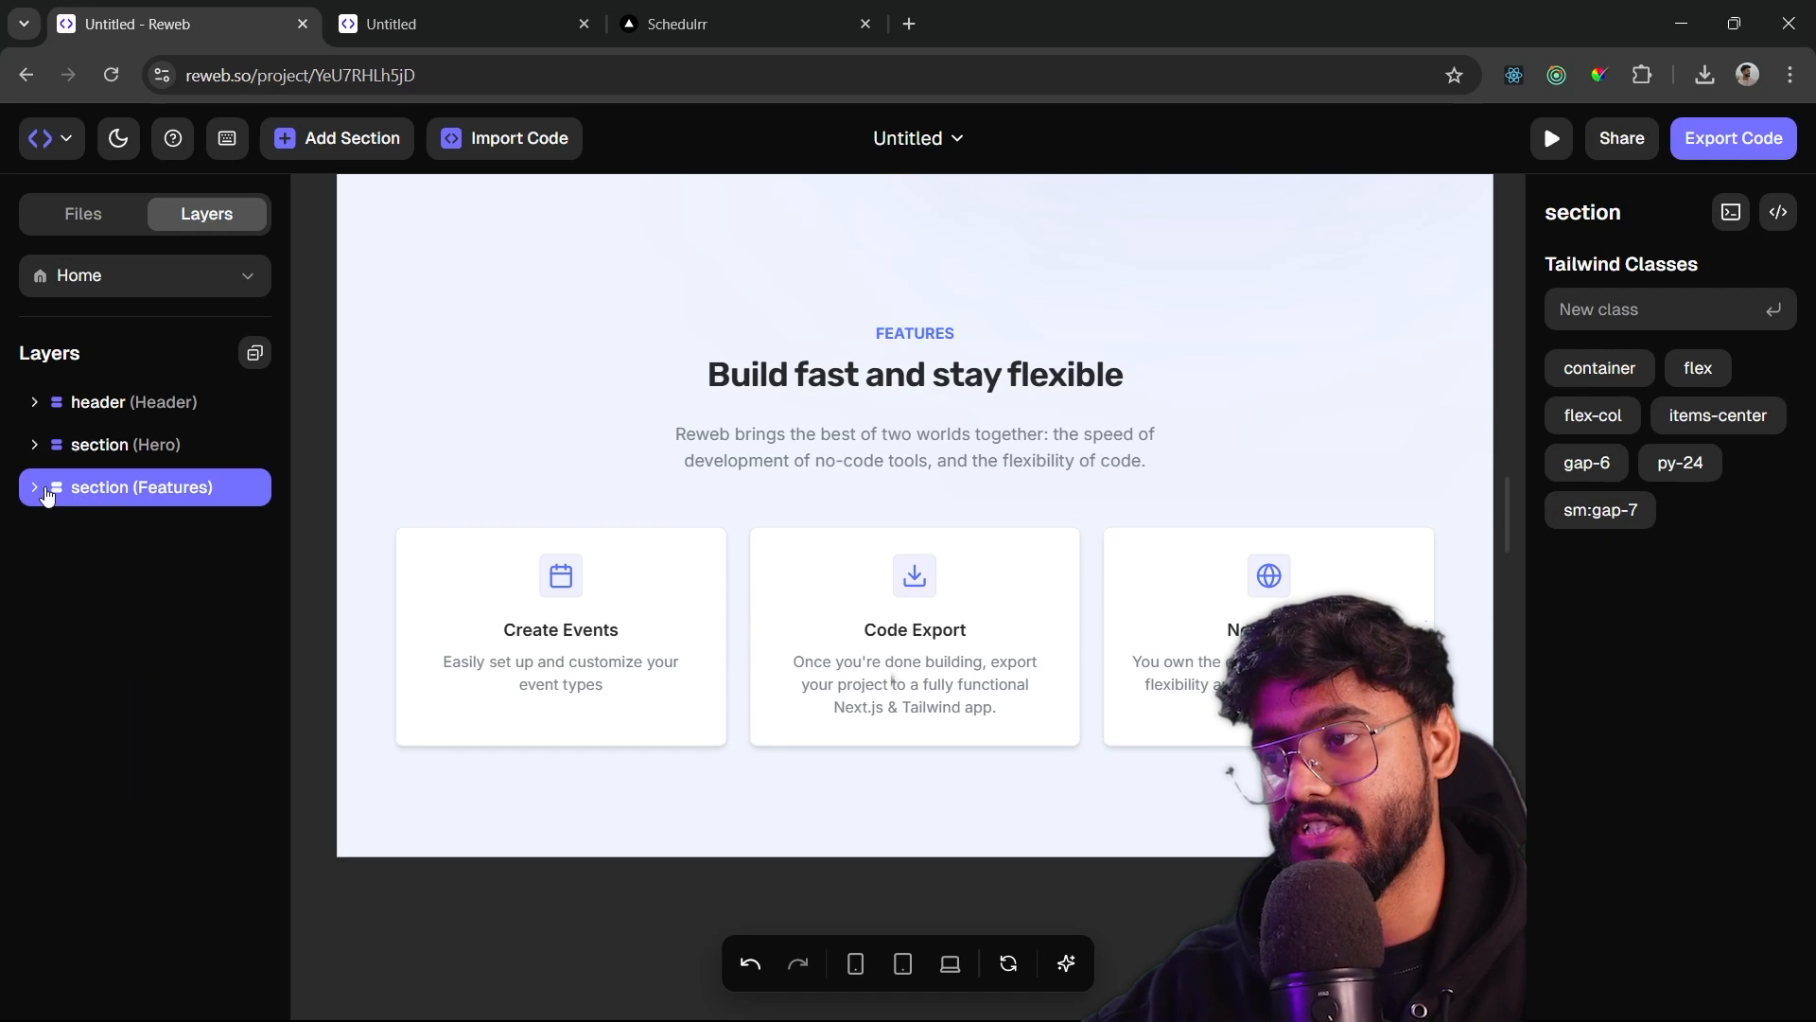
{"action": "left_click", "coordinate": [35, 489]}
{"action": "right_click", "coordinate": [93, 487]}
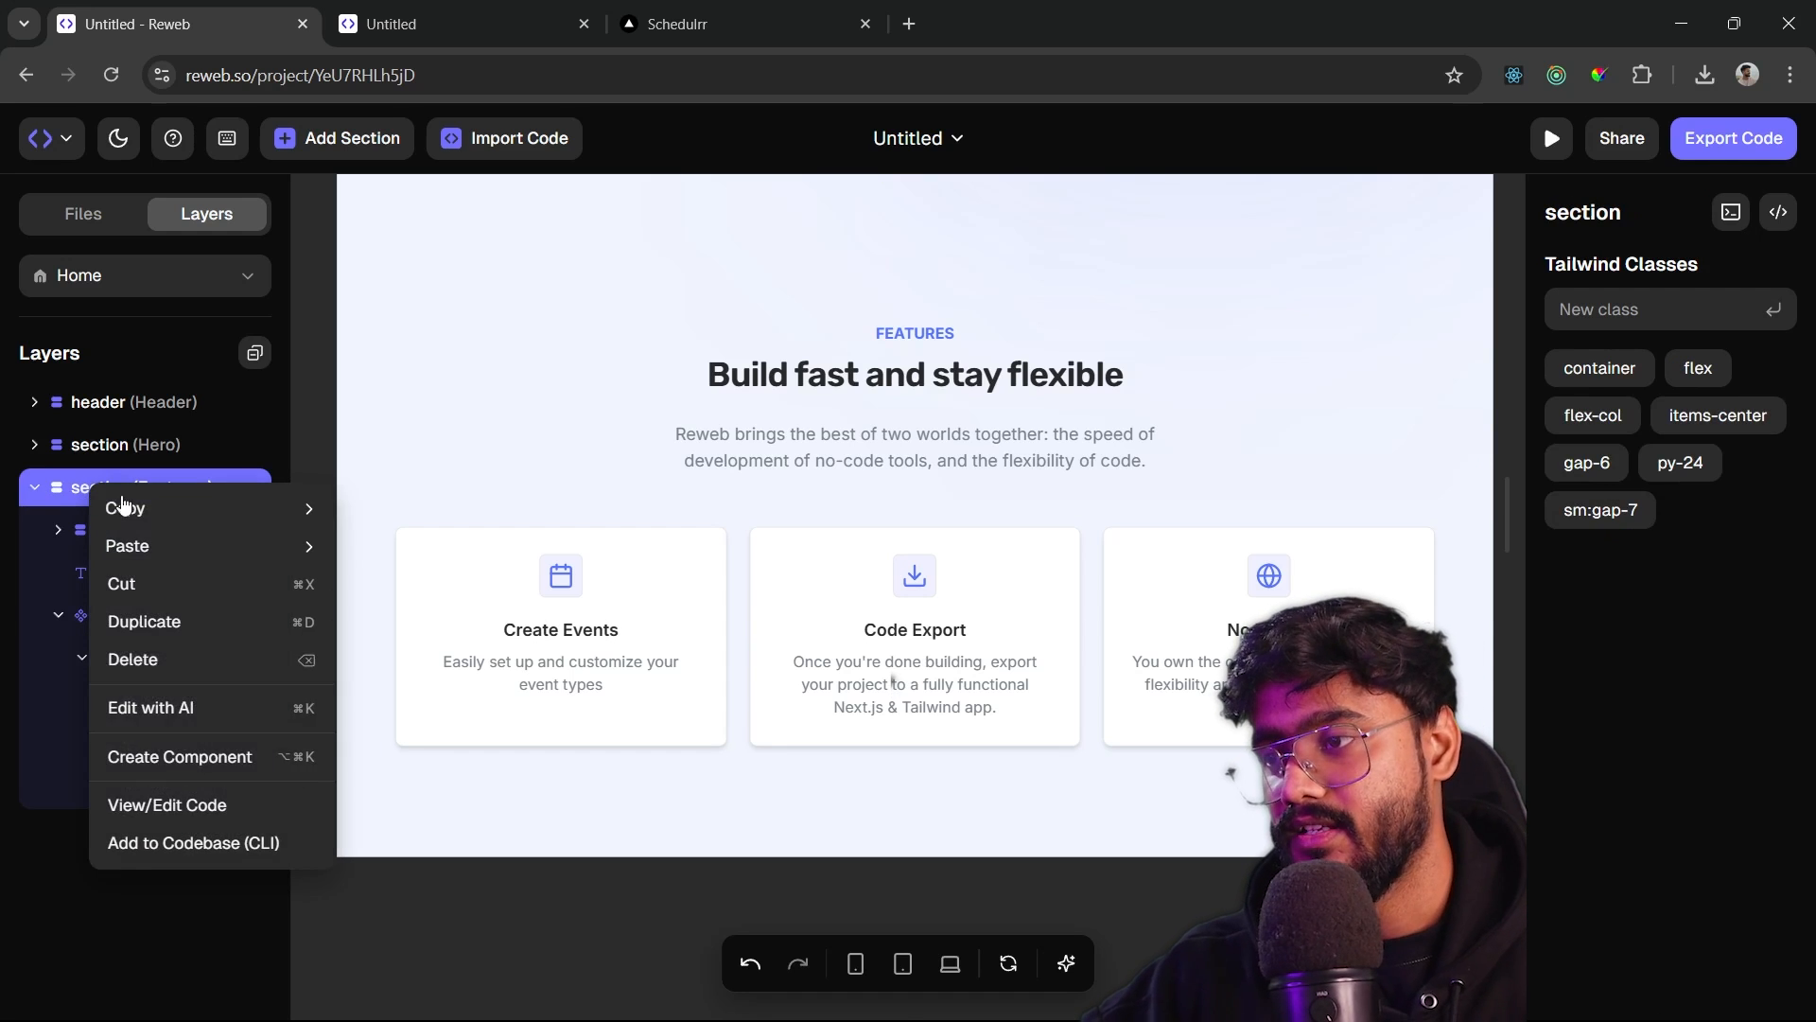
{"action": "left_click", "coordinate": [219, 810]}
- Examine how features-section.tsx uses the CarouselFeatureCard components and open the code of carousel-feature-card.tsx
{"action": "scroll", "coordinate": [705, 521], "scroll_direction": "down", "scroll_amount": 5}
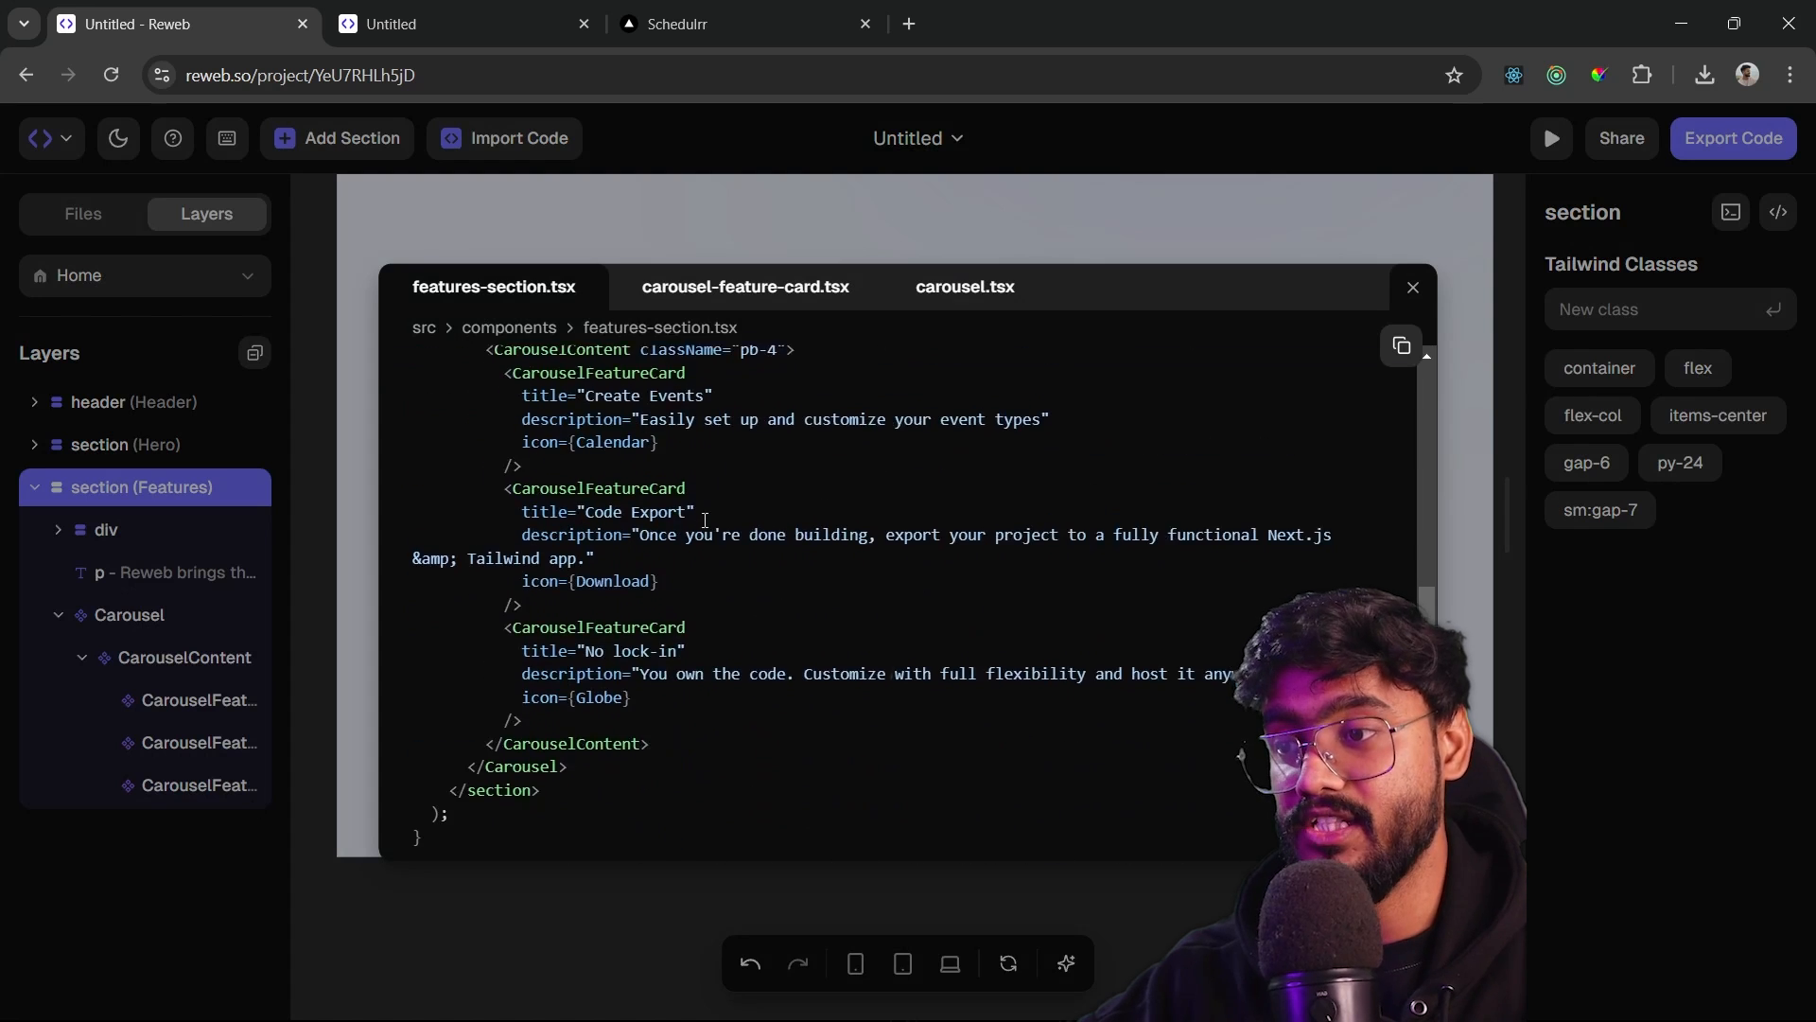
{"action": "scroll", "coordinate": [705, 549], "scroll_direction": "up", "scroll_amount": 3}
{"action": "scroll", "coordinate": [575, 526], "scroll_direction": "down", "scroll_amount": 3}
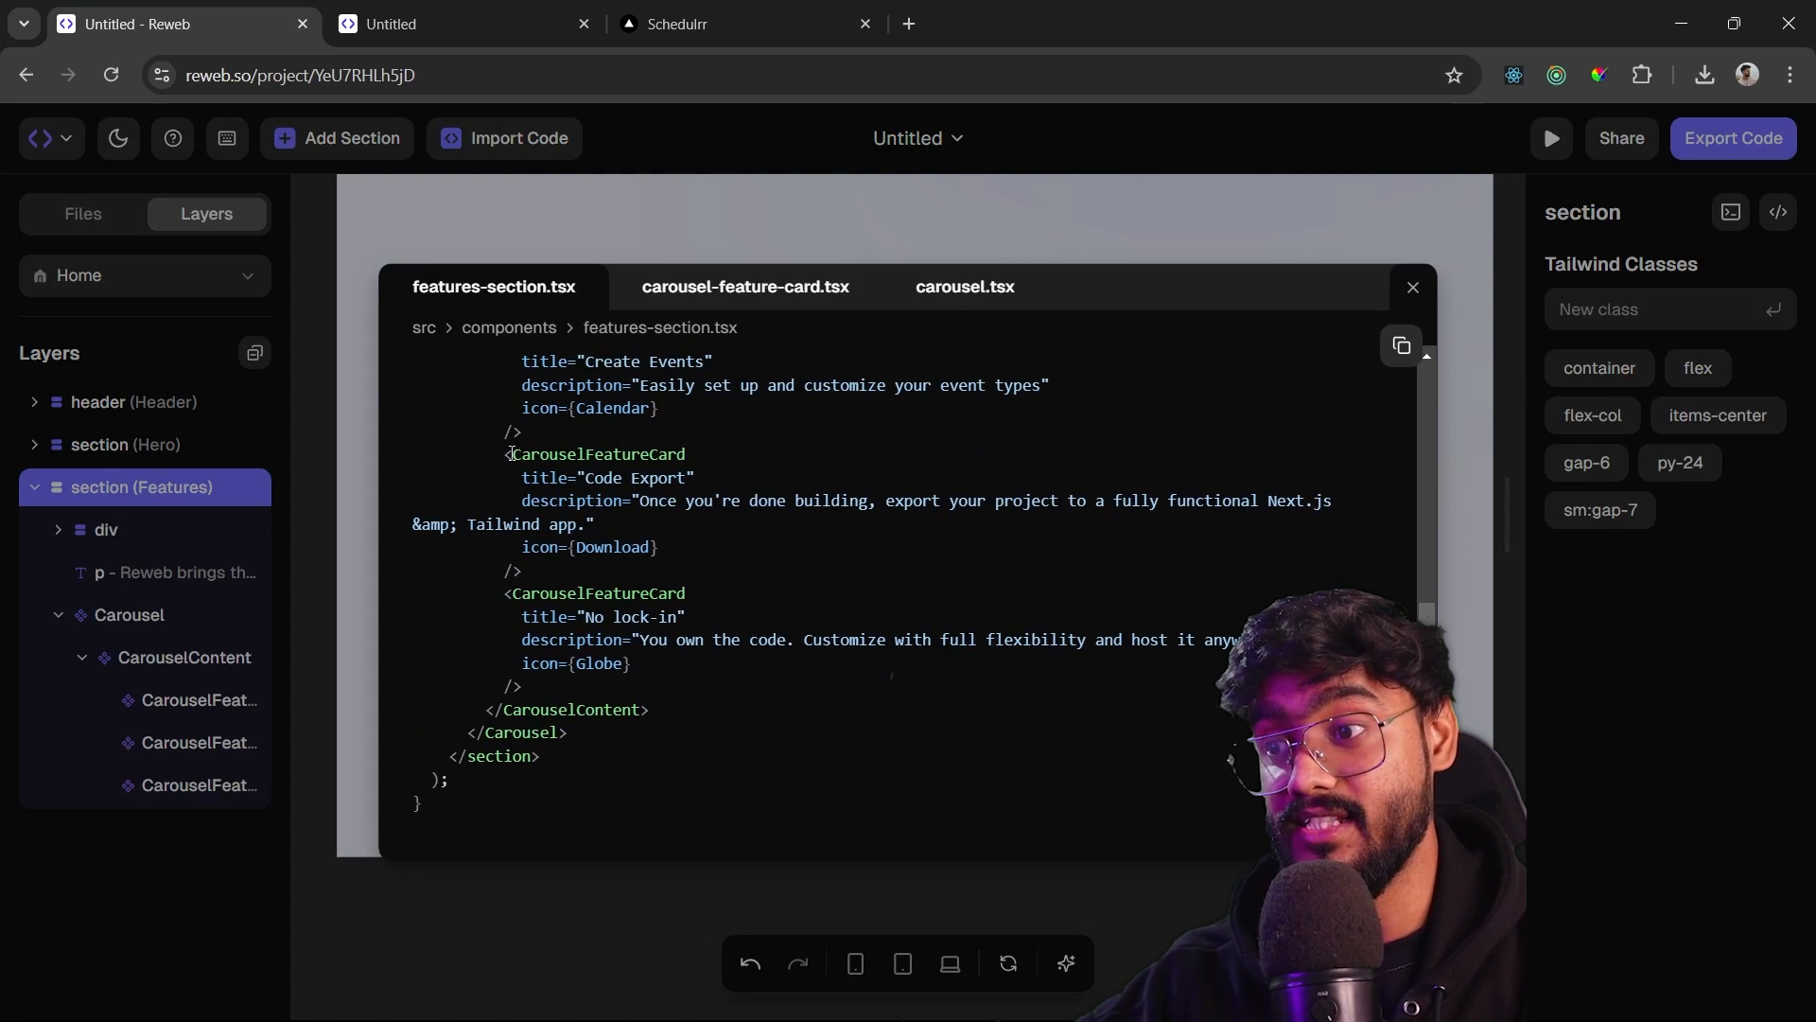
{"action": "left_click_drag", "start_coordinate": [507, 454], "coordinate": [563, 655]}
{"action": "left_click", "coordinate": [544, 685]}
{"action": "scroll", "coordinate": [551, 624], "scroll_direction": "up", "scroll_amount": 3}
{"action": "left_click", "coordinate": [568, 575]}
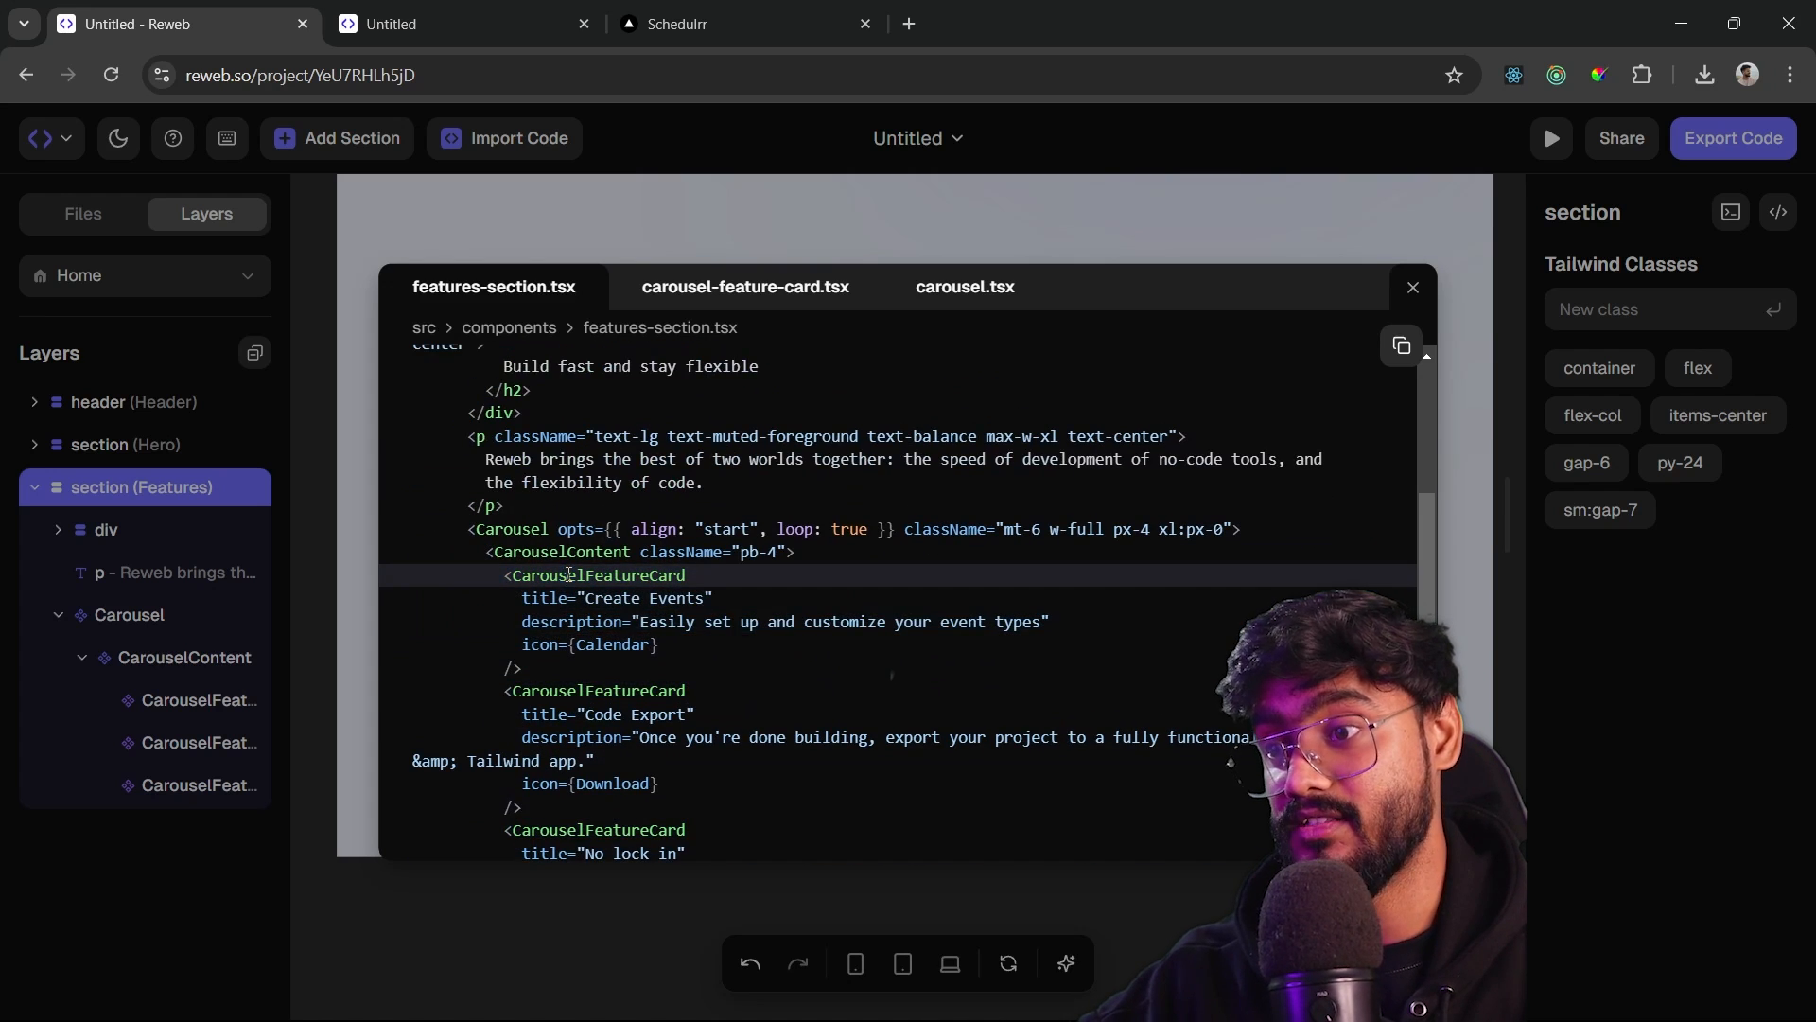
{"action": "left_click", "coordinate": [696, 296]}
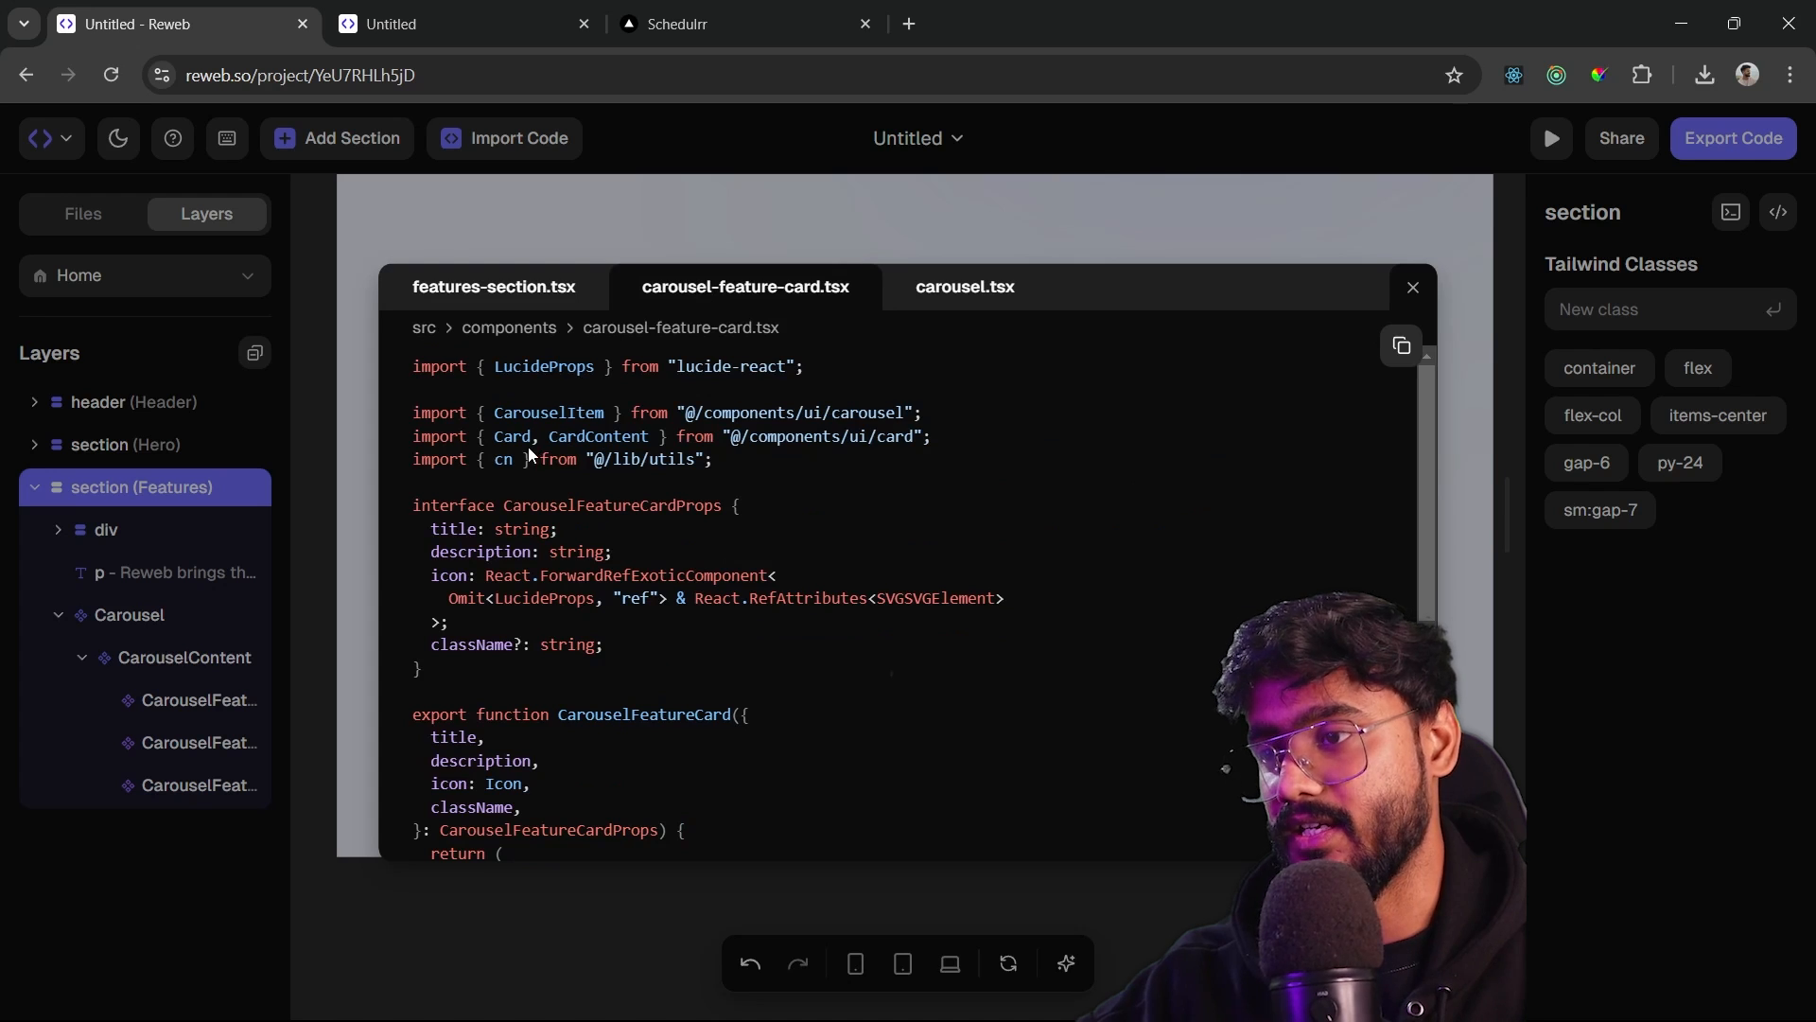
- Examine the carousel-feature-card.tsx code, including its imports and CarouselItem markup, then switch to features-section.tsx
{"action": "scroll", "coordinate": [522, 445], "scroll_direction": "down", "scroll_amount": 4}
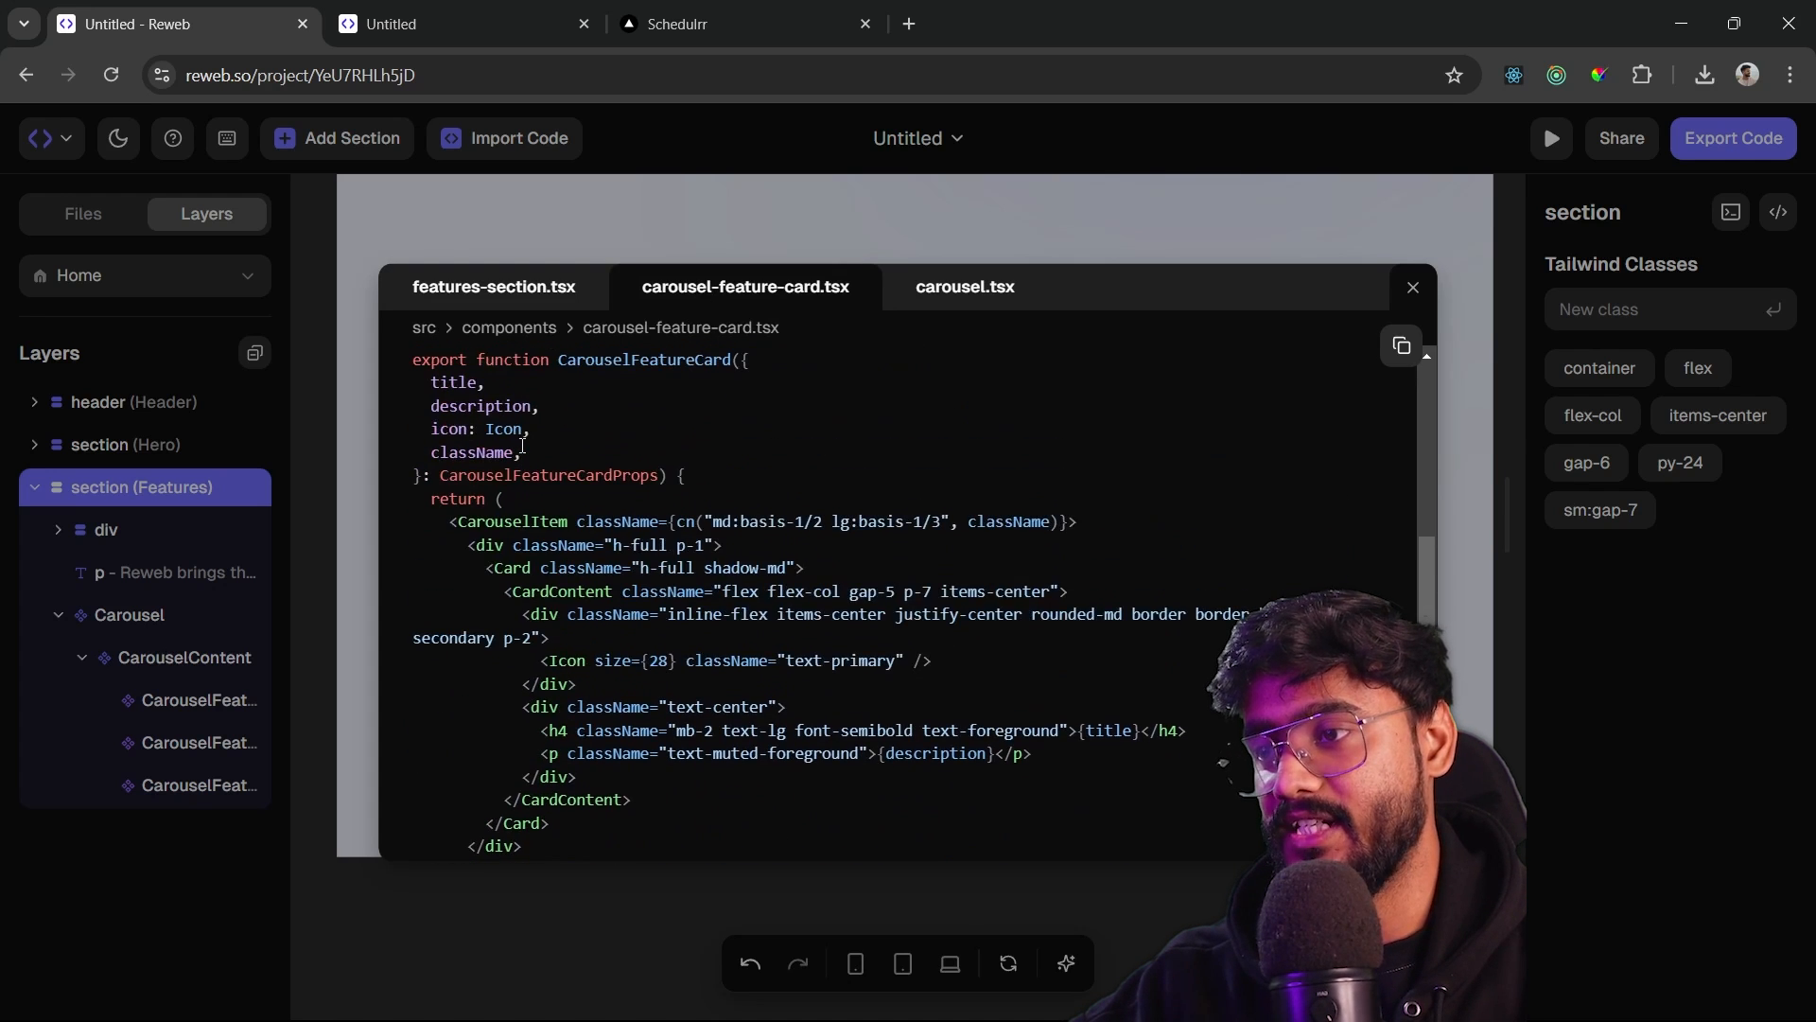
{"action": "scroll", "coordinate": [523, 445], "scroll_direction": "up", "scroll_amount": 1}
{"action": "double_click", "coordinate": [622, 367]}
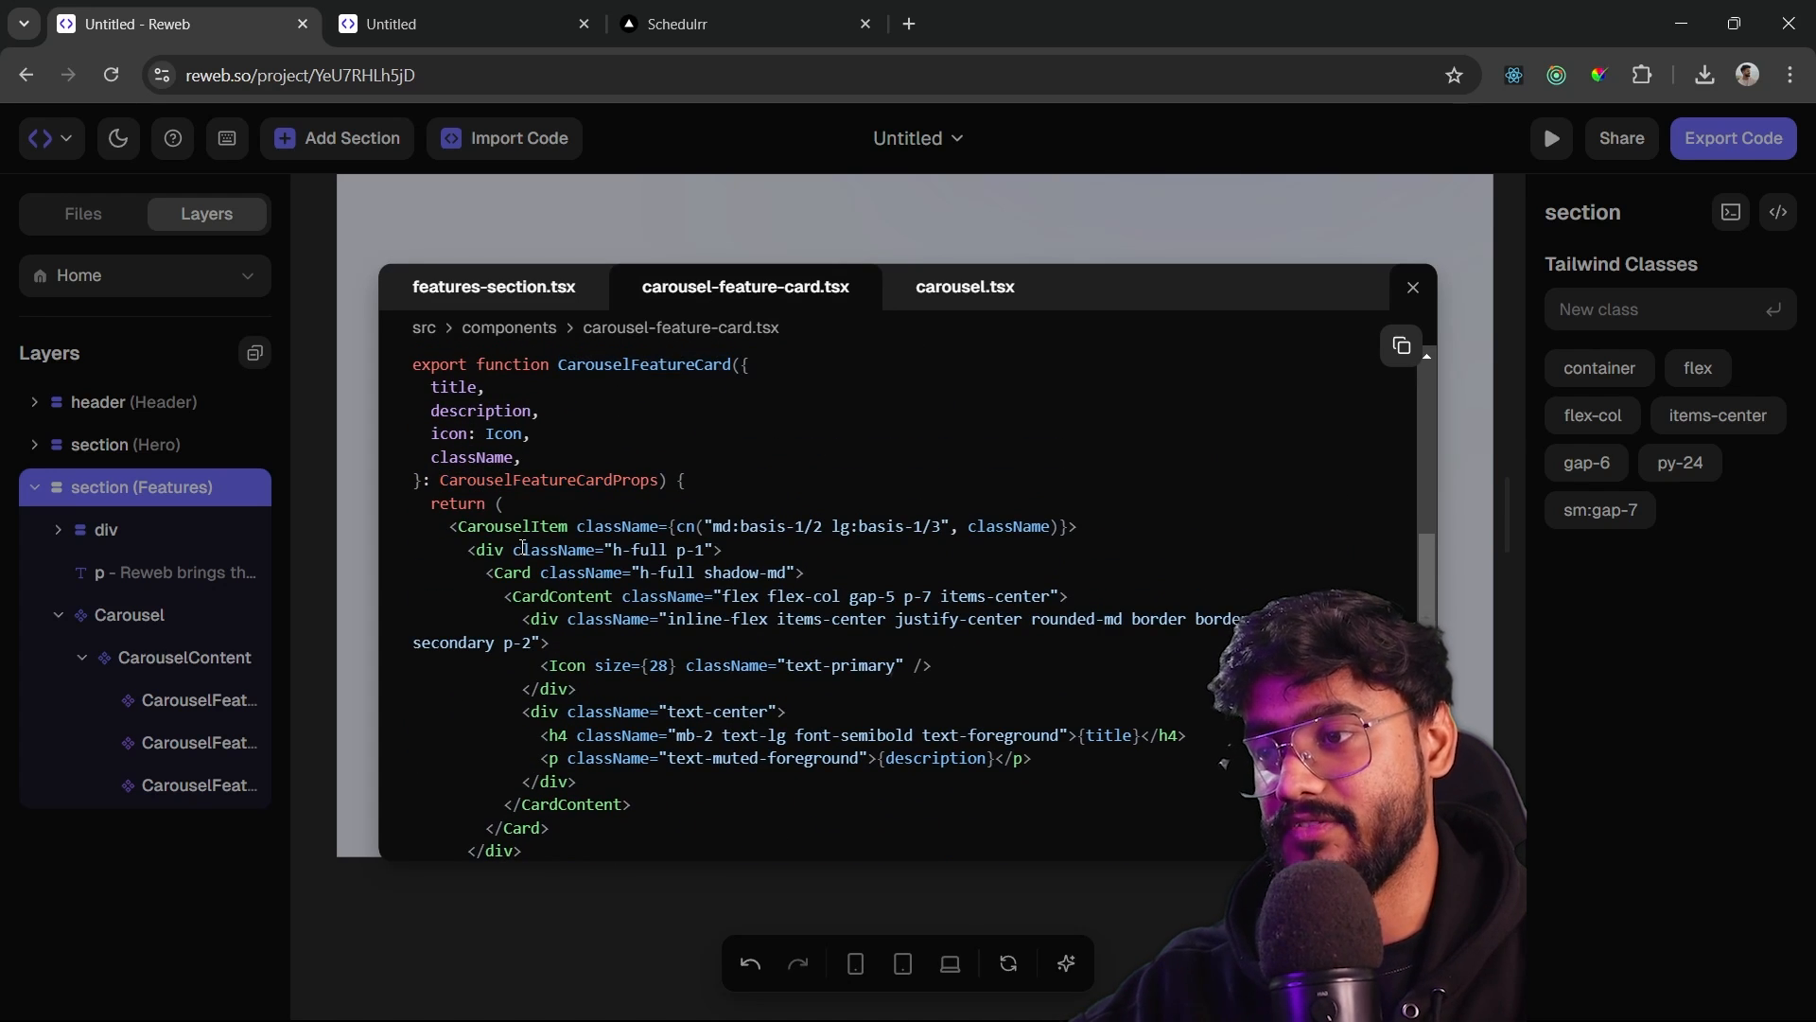
{"action": "left_click_drag", "start_coordinate": [495, 526], "coordinate": [615, 792]}
{"action": "scroll", "coordinate": [647, 506], "scroll_direction": "up", "scroll_amount": 4}
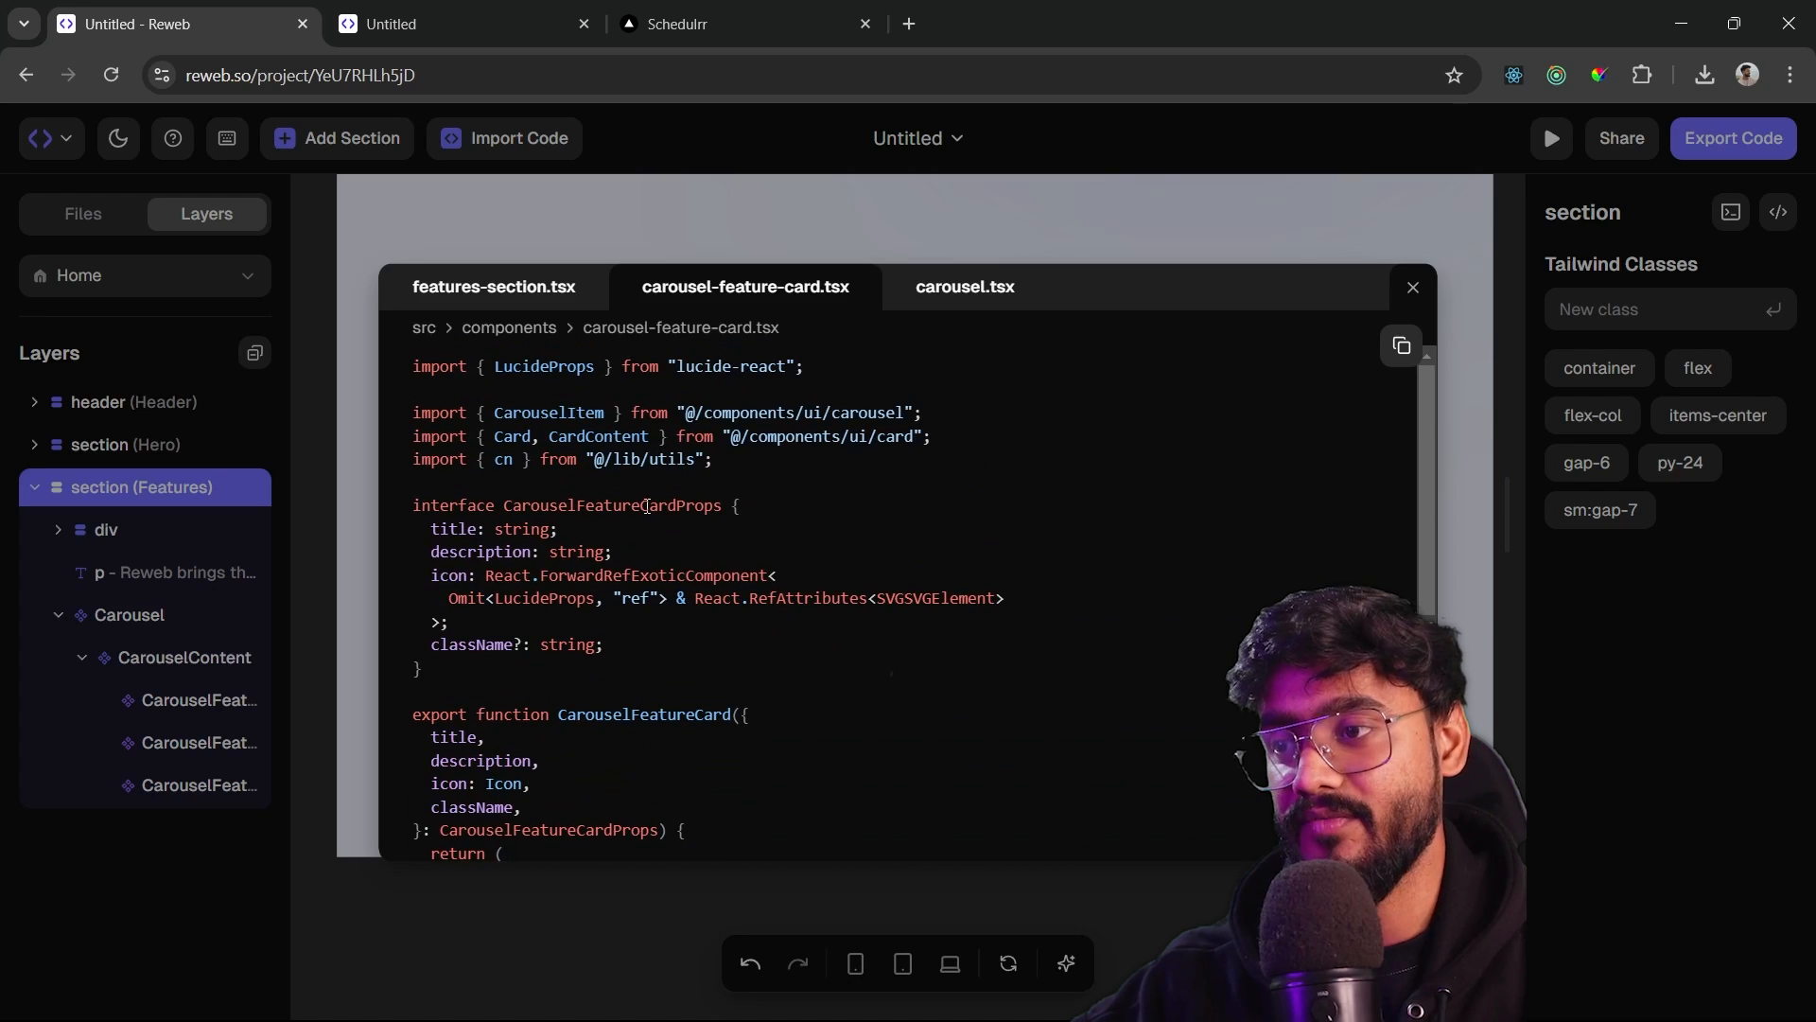
{"action": "triple_click", "coordinate": [584, 419]}
{"action": "triple_click", "coordinate": [583, 419]}
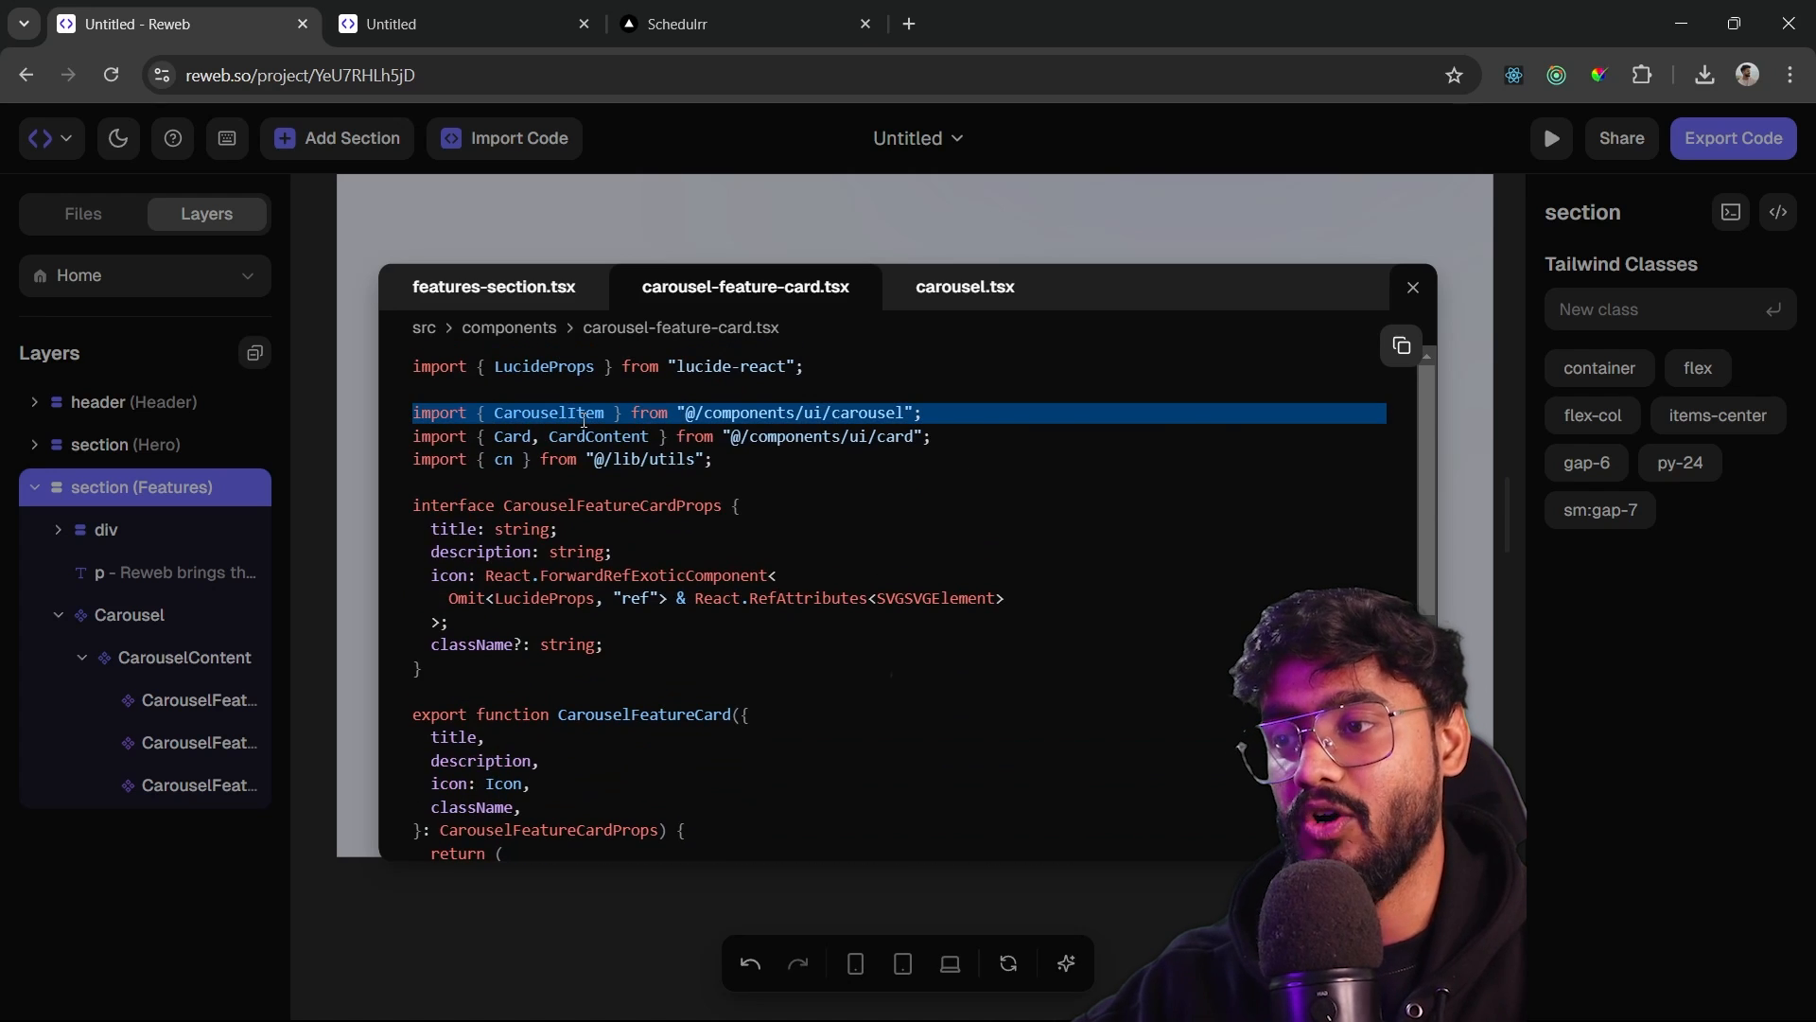
{"action": "triple_click", "coordinate": [584, 419]}
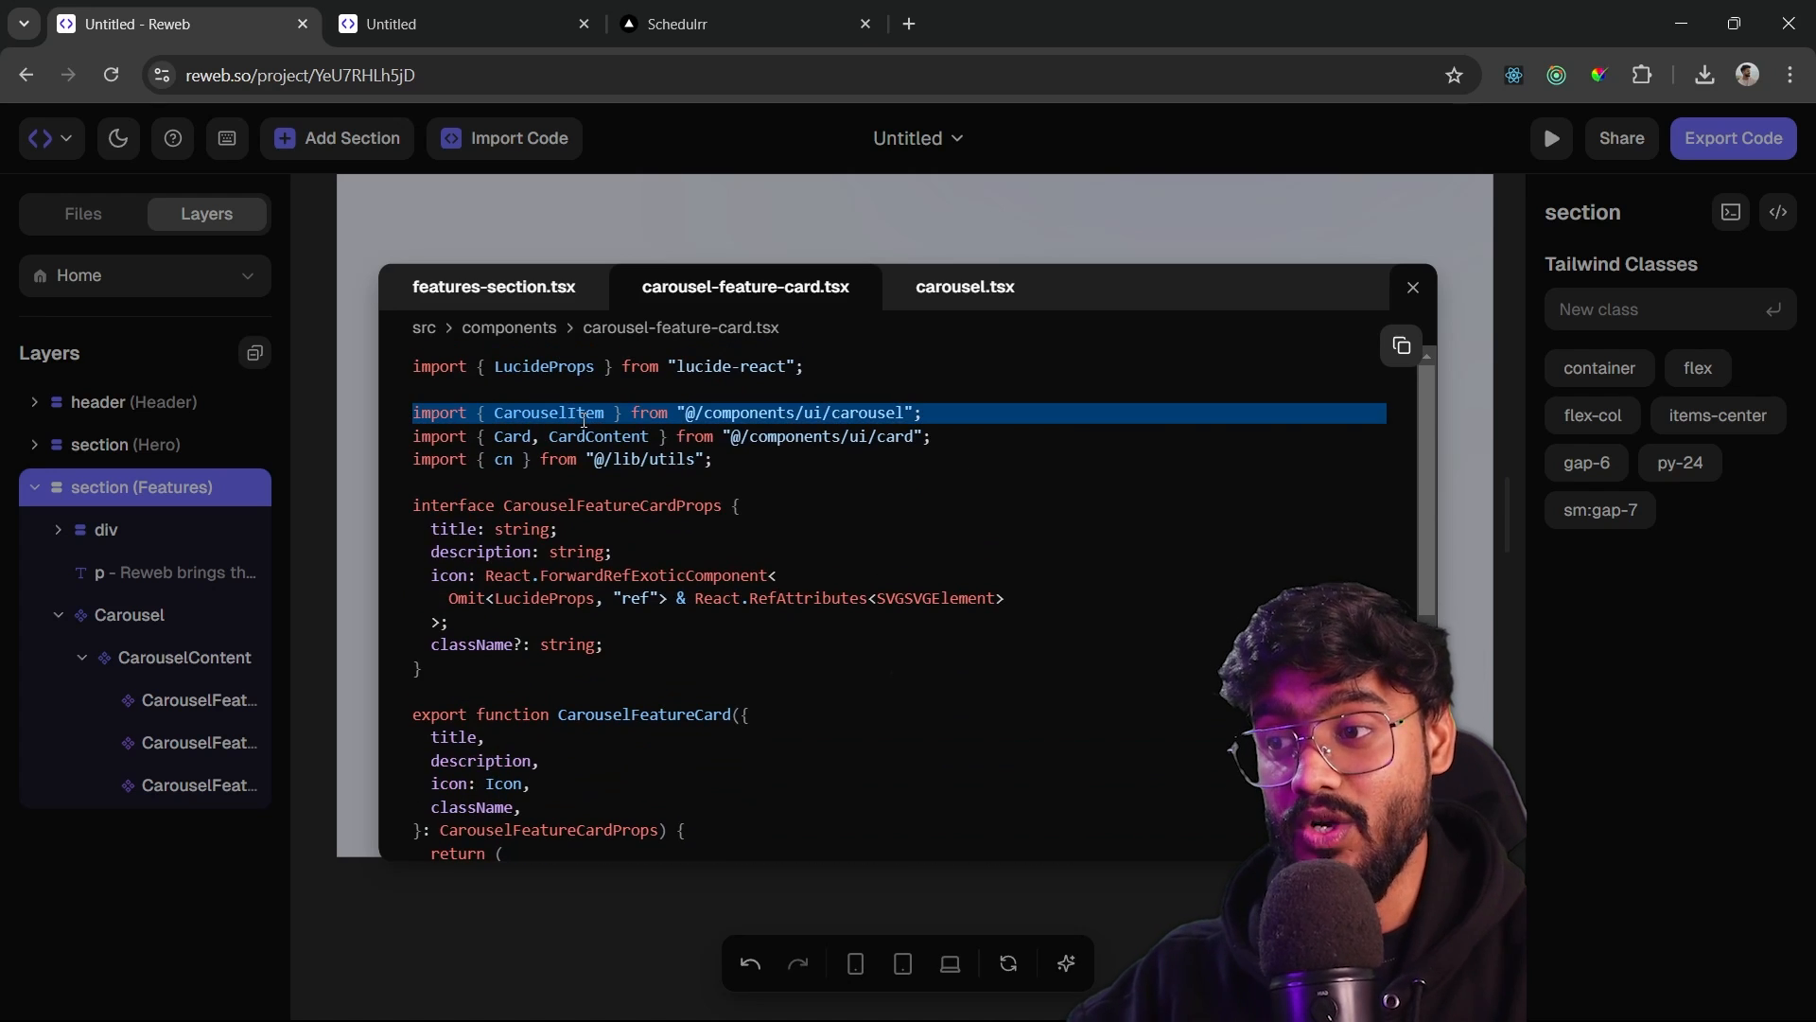
{"action": "left_click", "coordinate": [583, 419]}
{"action": "left_click", "coordinate": [502, 282]}
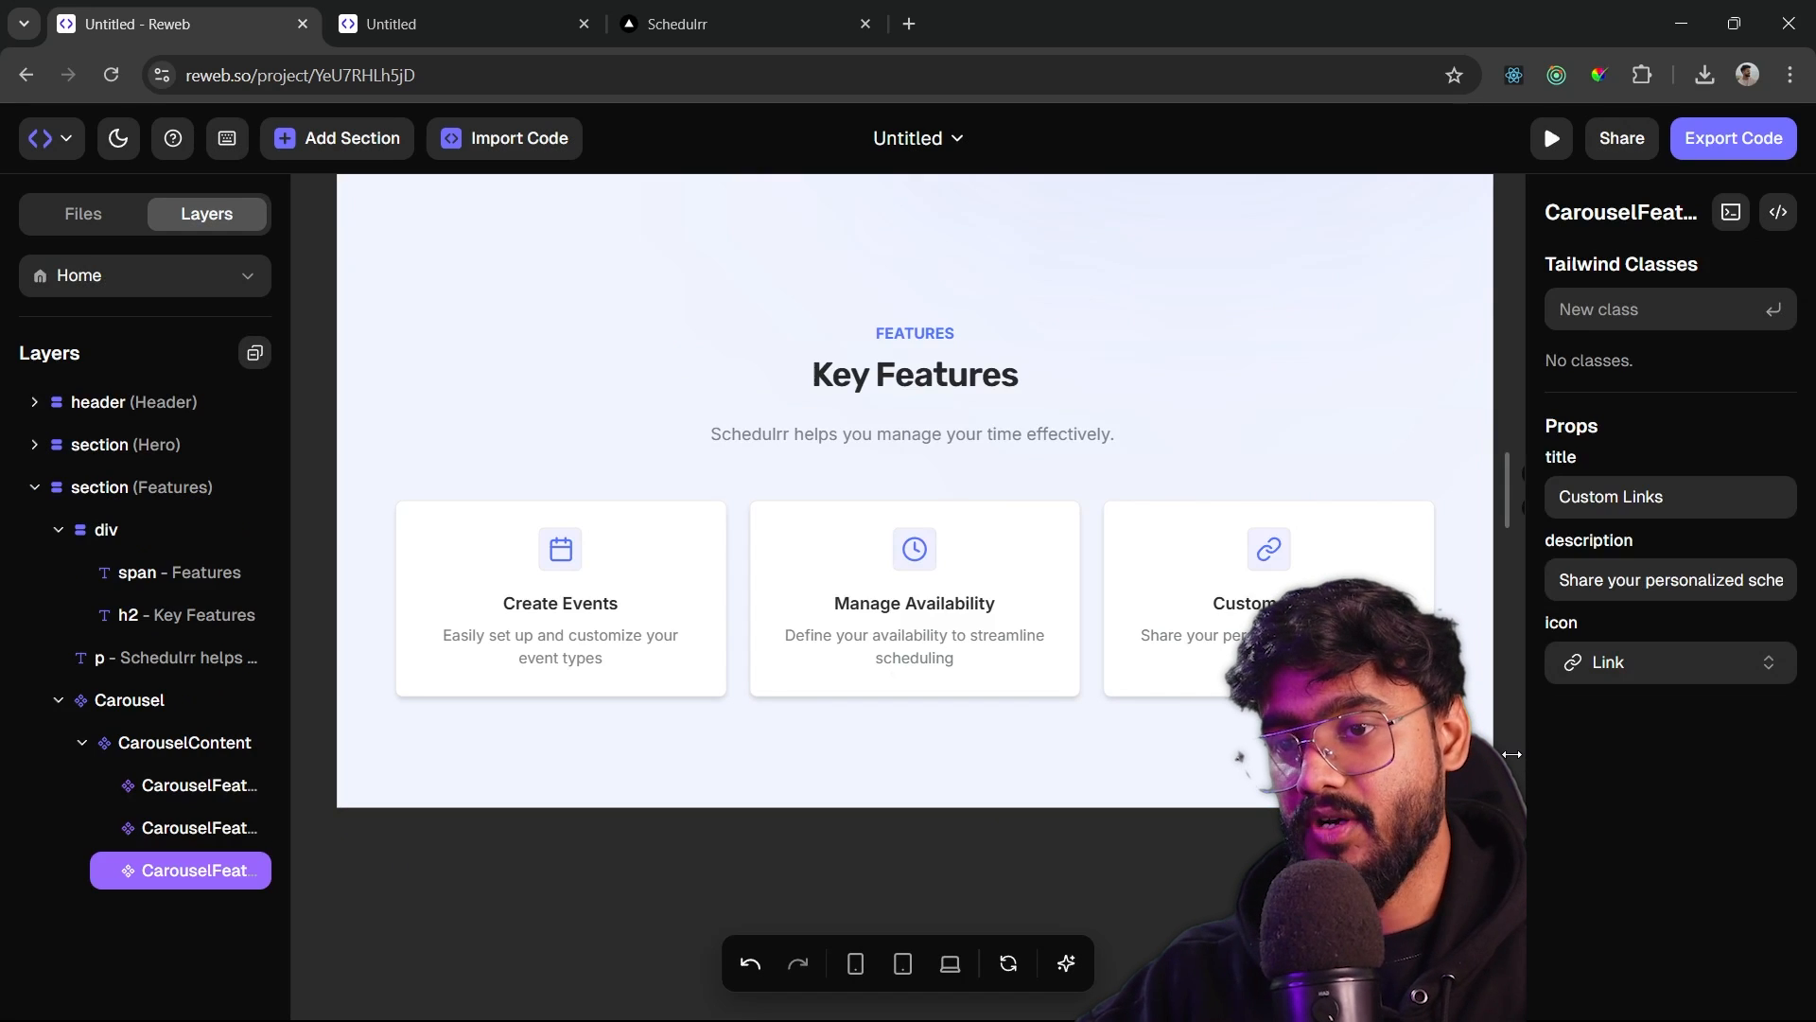
- Inspect the text of the Key Features heading and of the description below it, then clear the selection
{"action": "left_click", "coordinate": [1098, 840]}
{"action": "scroll", "coordinate": [951, 606], "scroll_direction": "up", "scroll_amount": 1}
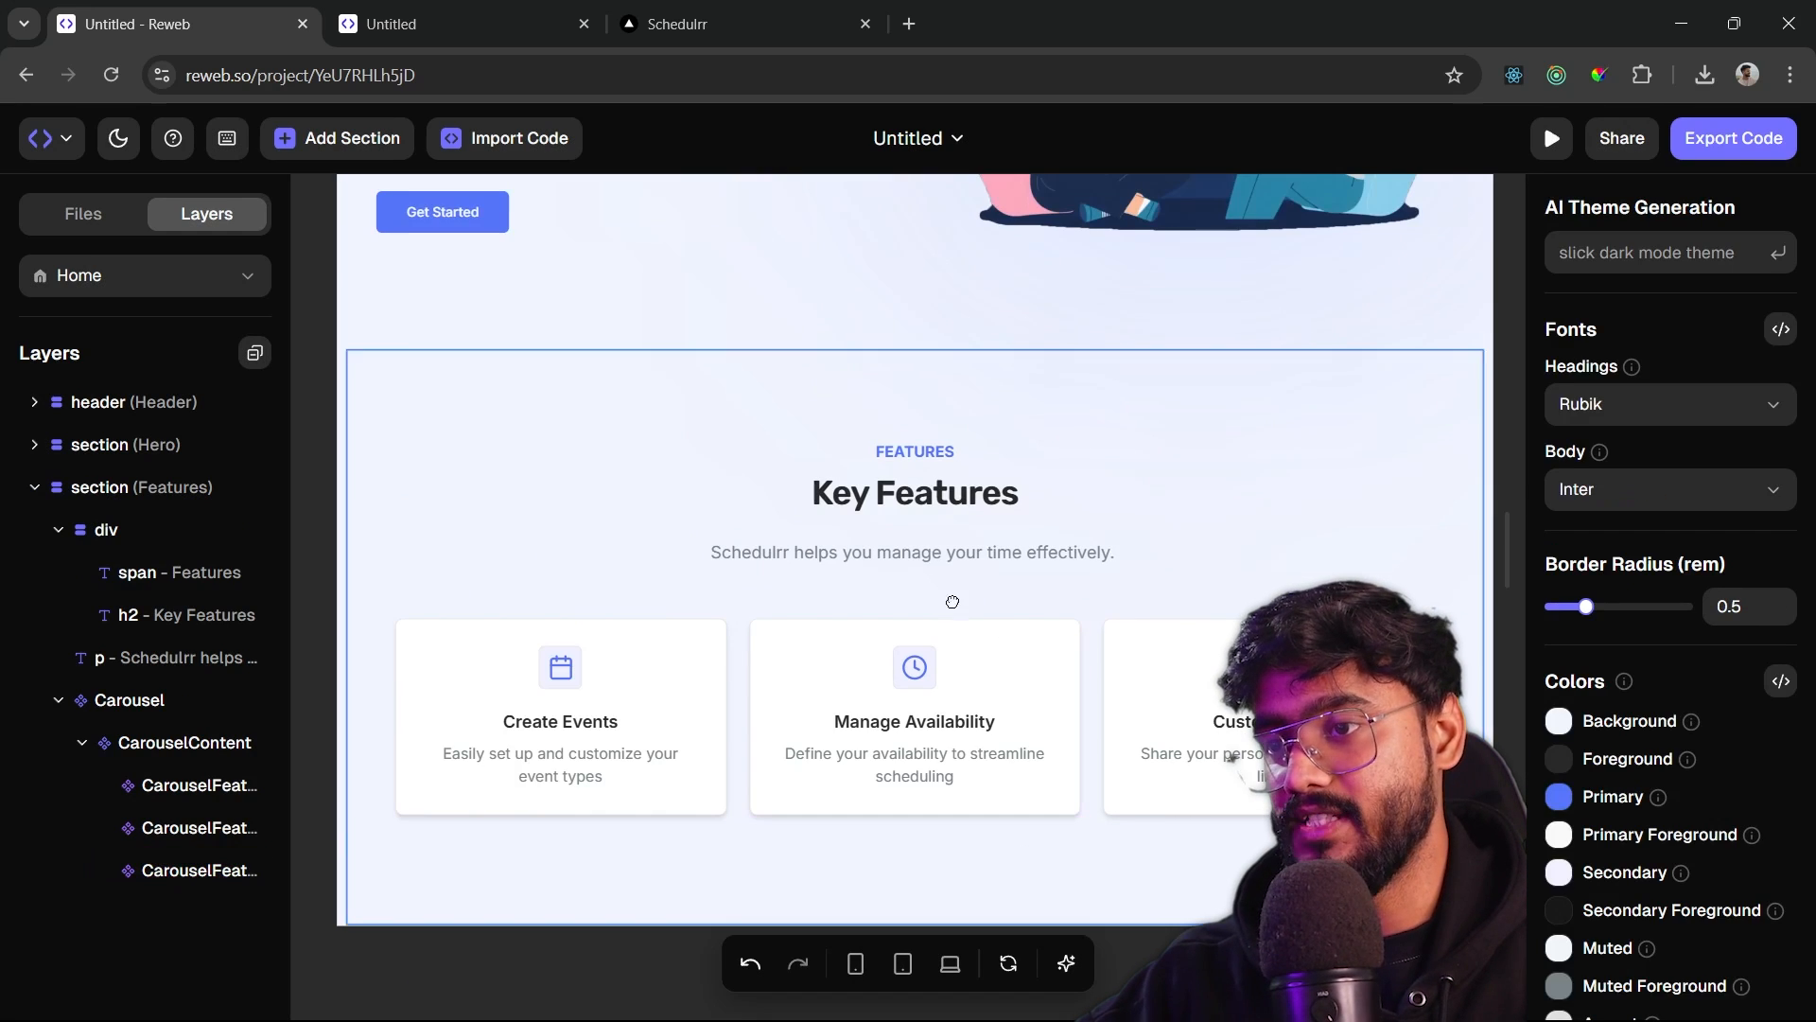
{"action": "left_click", "coordinate": [867, 511]}
{"action": "left_click_drag", "start_coordinate": [1690, 352], "coordinate": [1498, 301]}
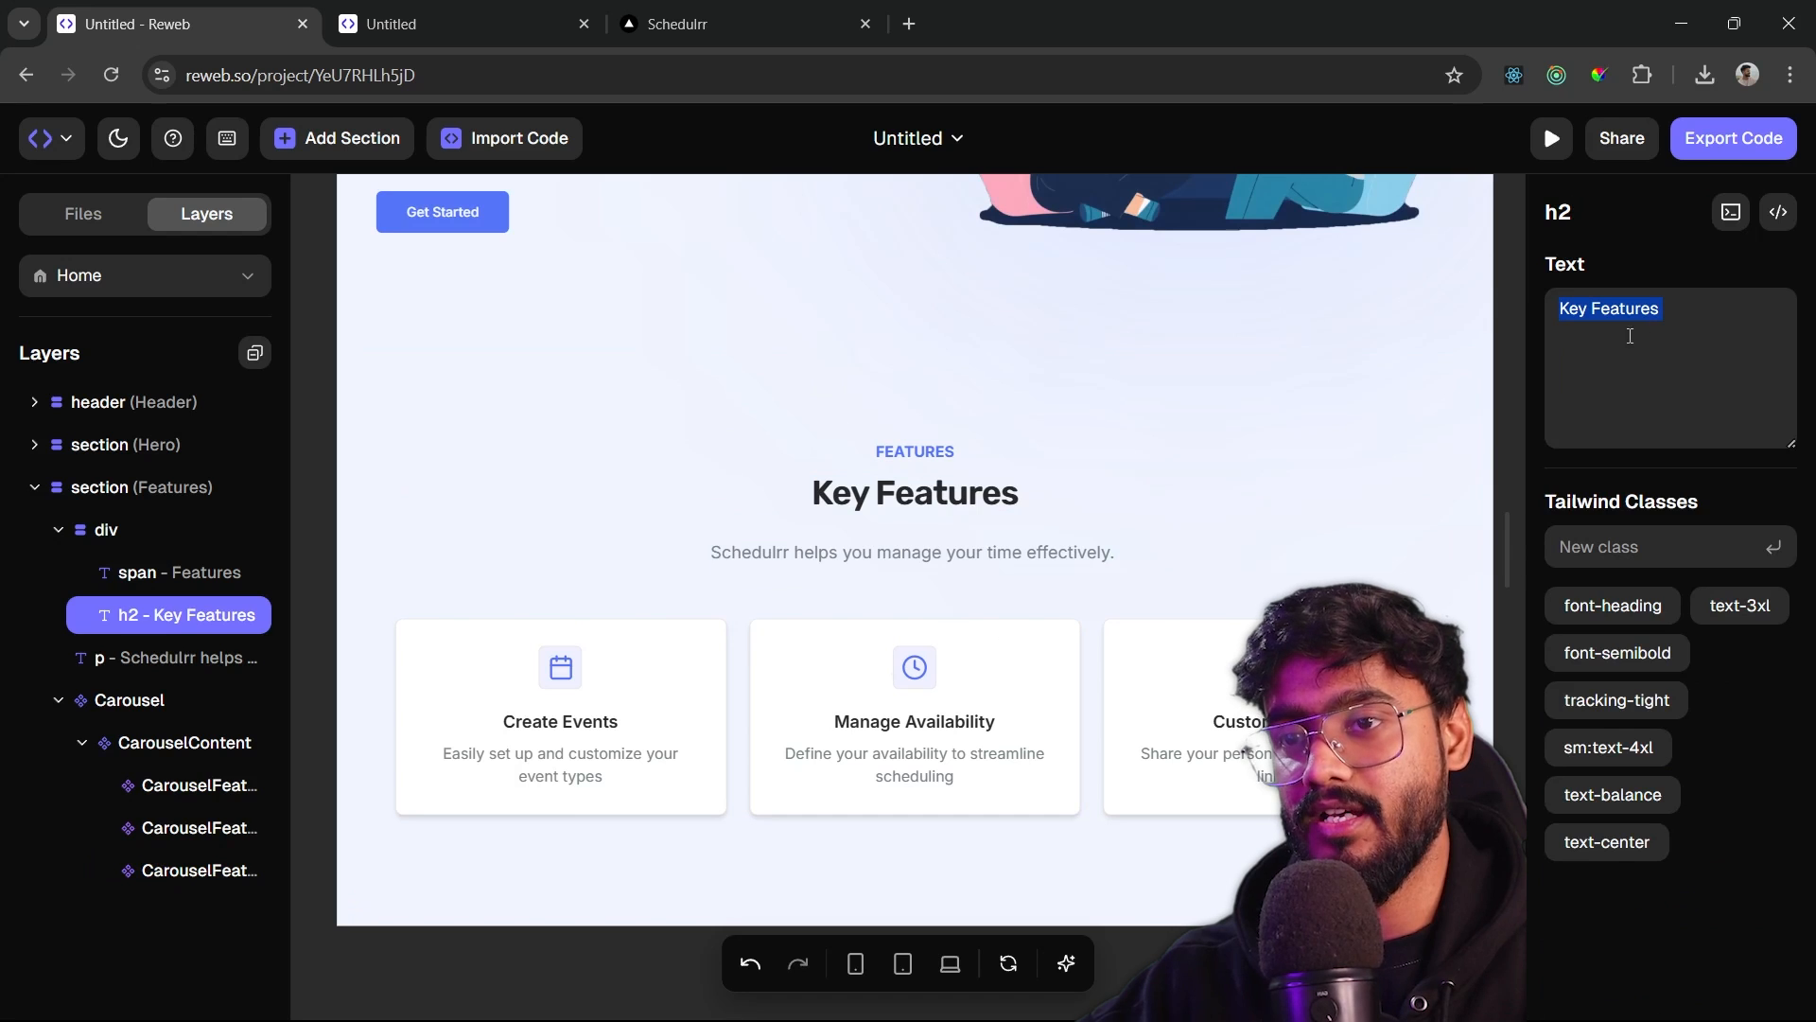
{"action": "left_click", "coordinate": [906, 574]}
{"action": "left_click", "coordinate": [922, 556]}
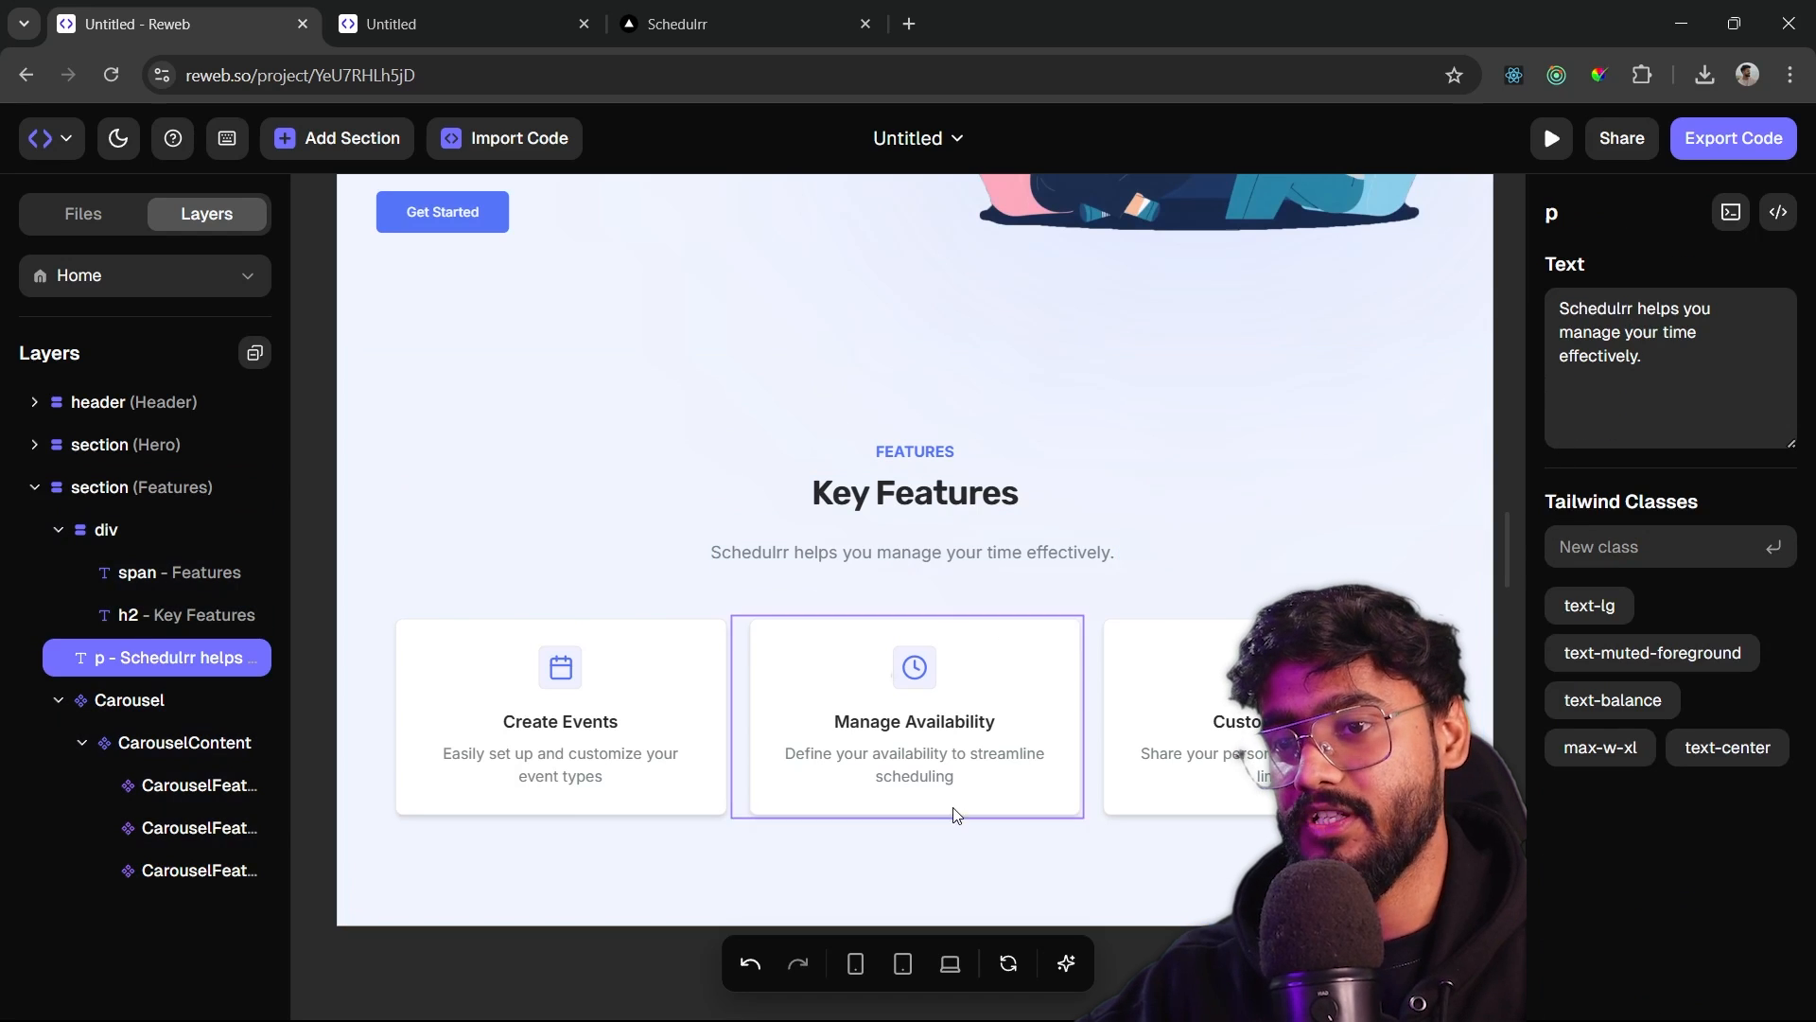
{"action": "key", "text": "Escape"}
- Select the hero heading and compare it with the "Simplify Your Scheduling" heading on the live Schedulrr site, then return to the Reweb project
{"action": "scroll", "coordinate": [886, 557], "scroll_direction": "up", "scroll_amount": 5}
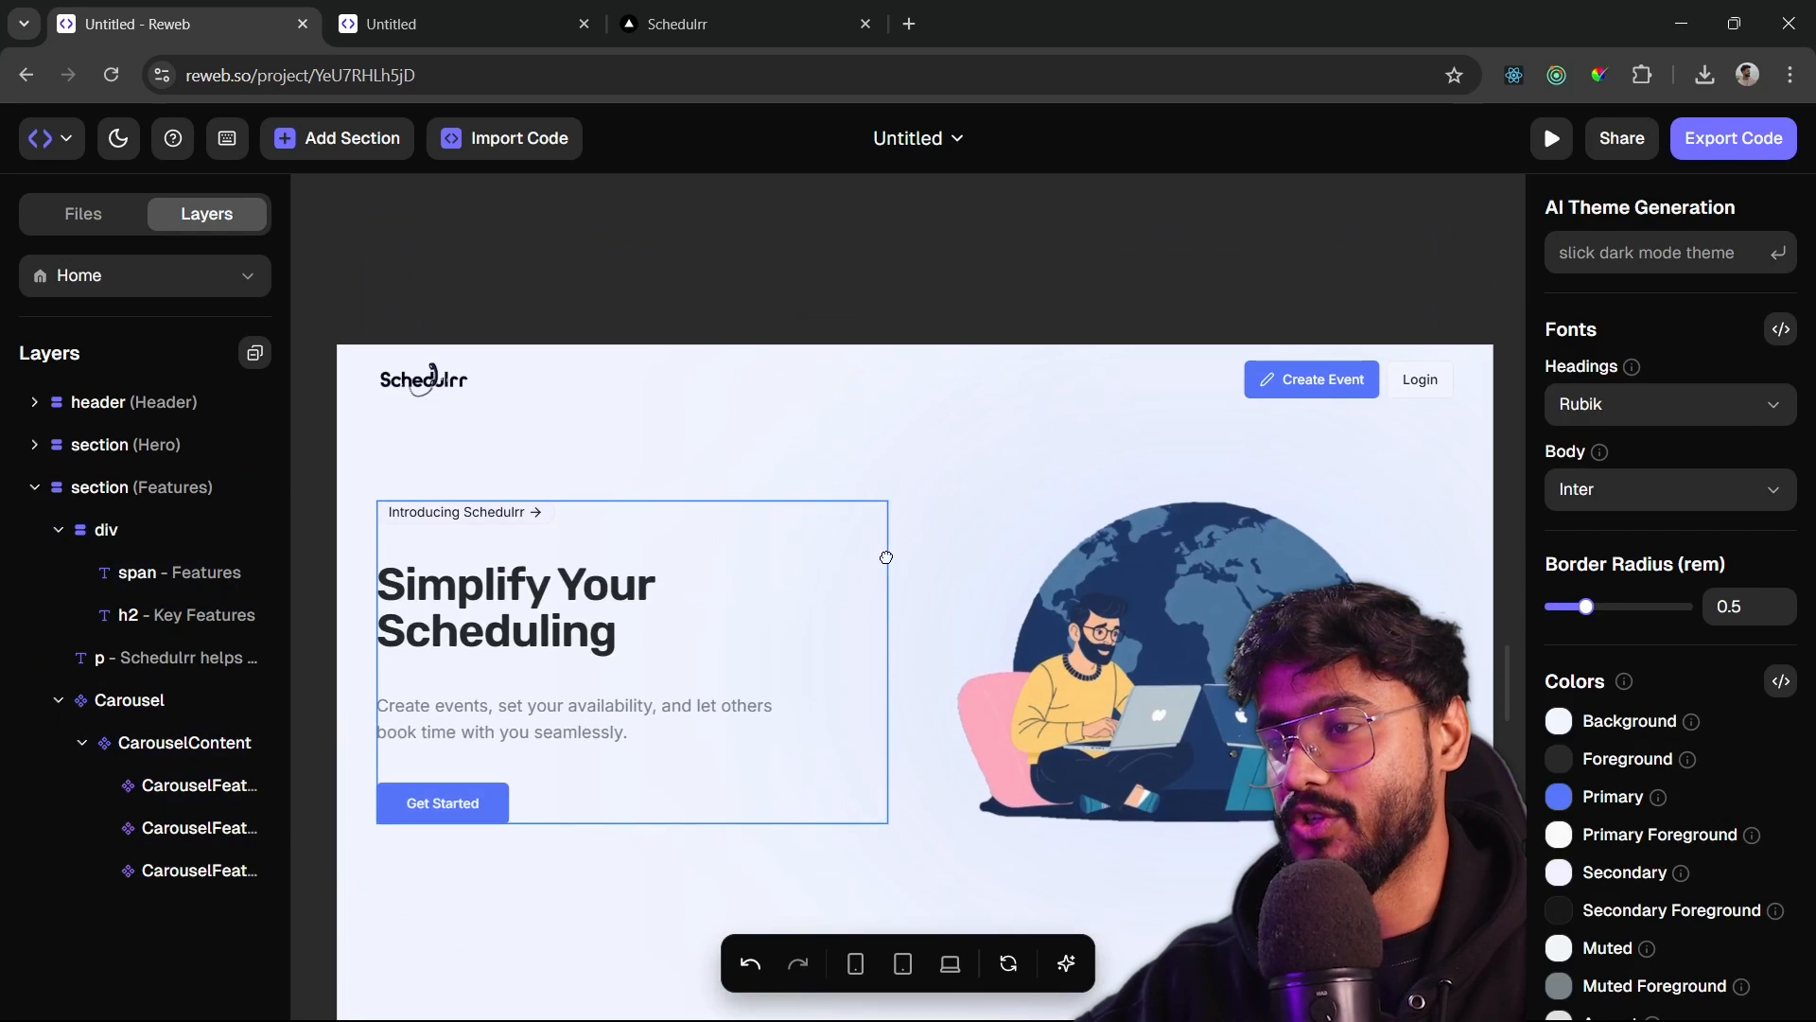
{"action": "scroll", "coordinate": [886, 557], "scroll_direction": "up", "scroll_amount": 1}
{"action": "left_click", "coordinate": [493, 478]}
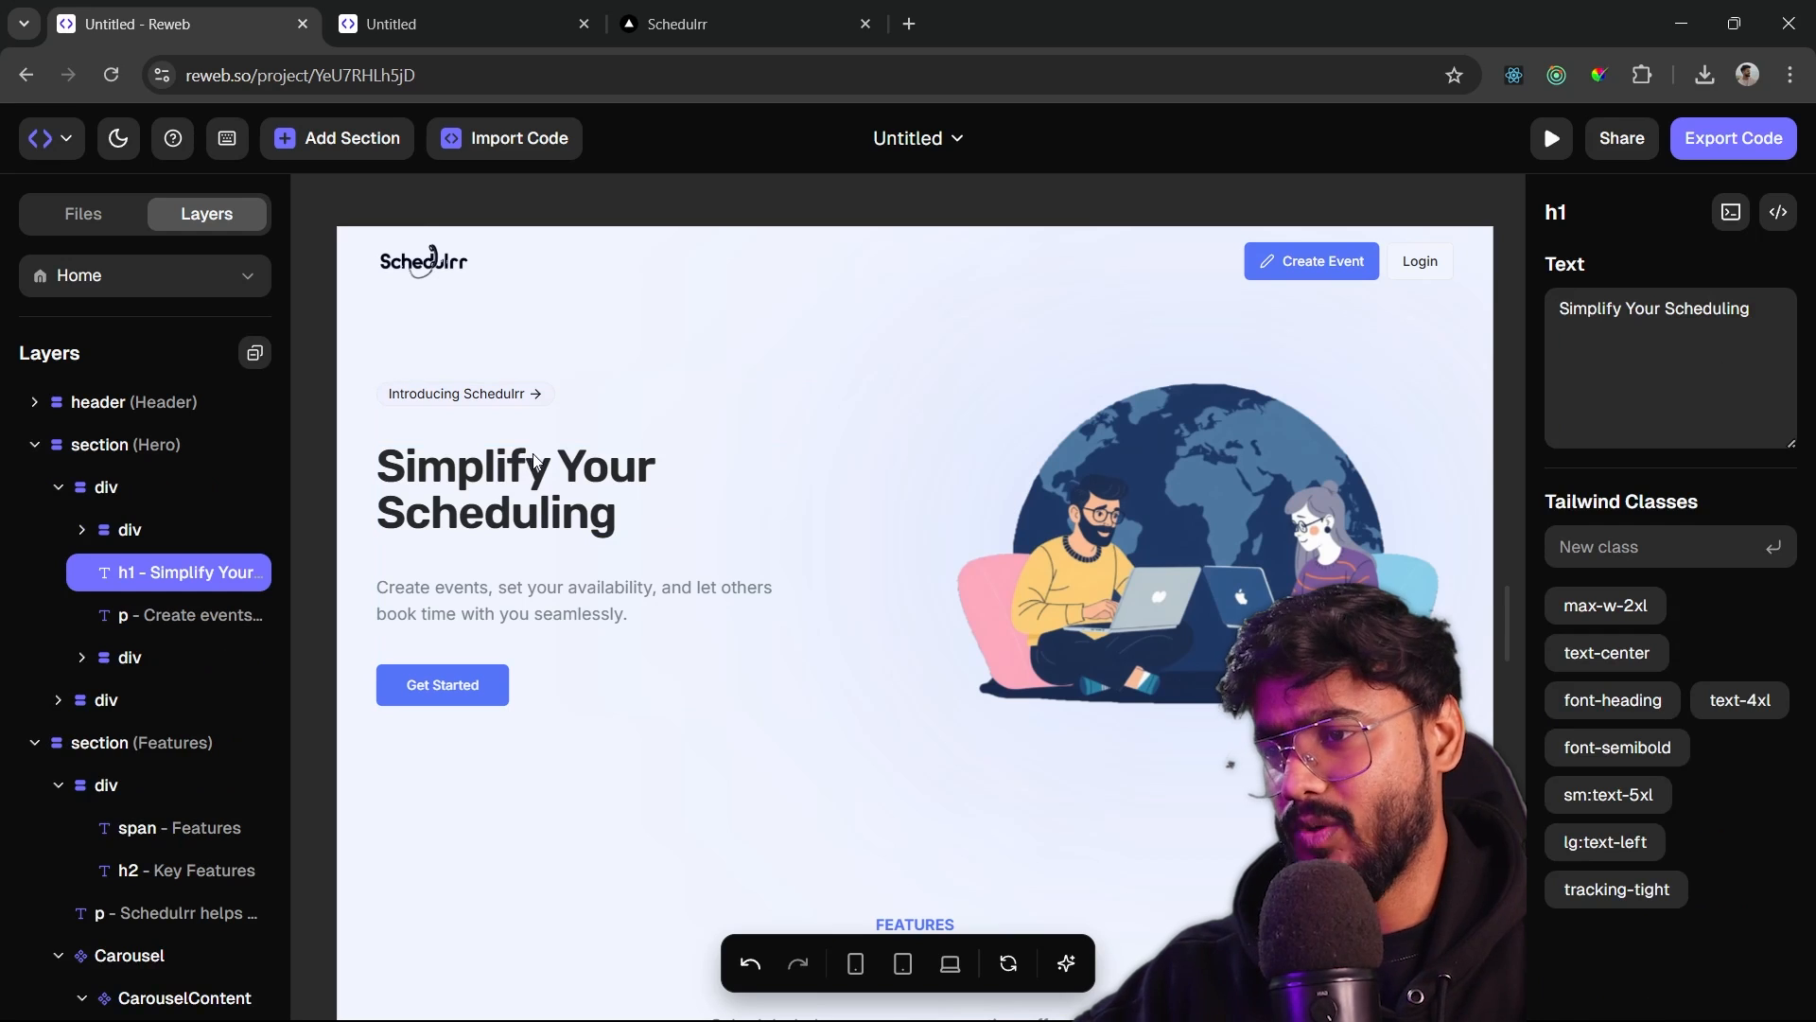
{"action": "left_click", "coordinate": [629, 21]}
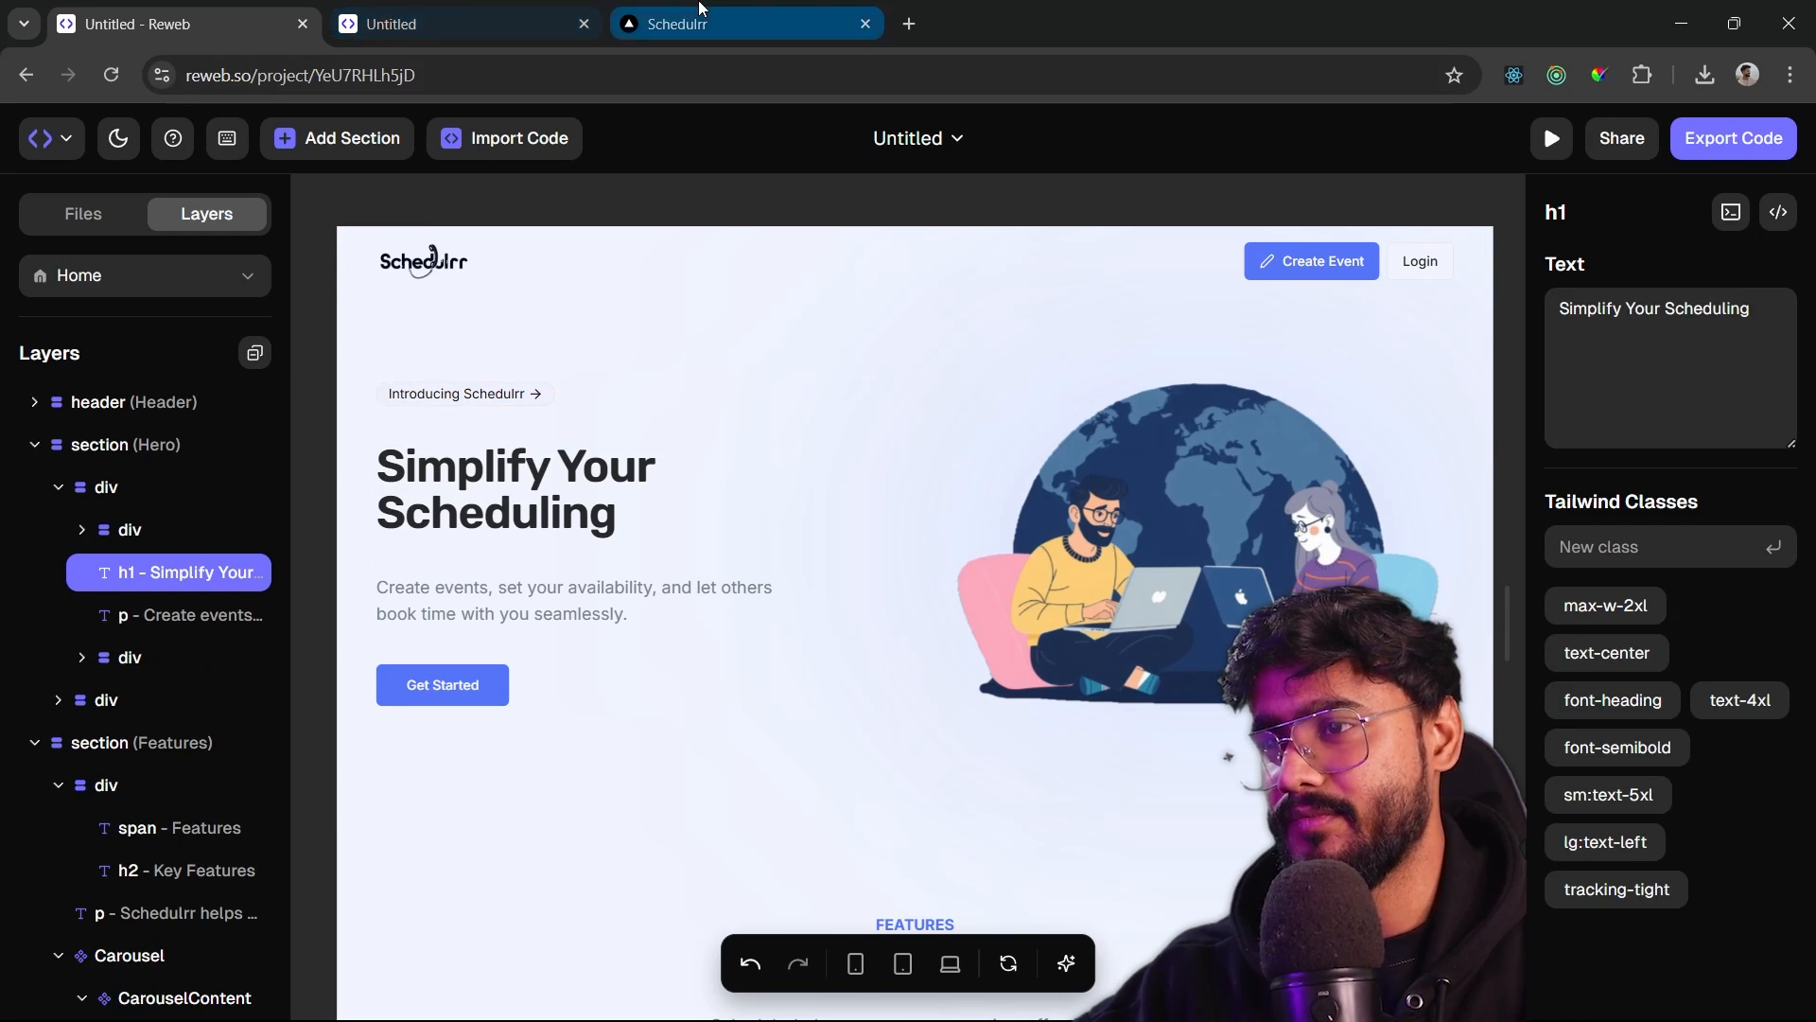
{"action": "scroll", "coordinate": [617, 277], "scroll_direction": "up", "scroll_amount": 3}
{"action": "mouse_move", "coordinate": [98, 345]}
{"action": "left_mouse_down"}
{"action": "mouse_move", "coordinate": [252, 468]}
{"action": "mouse_move", "coordinate": [506, 471]}
{"action": "mouse_move", "coordinate": [98, 354]}
{"action": "left_mouse_up"}
{"action": "left_click", "coordinate": [506, 471]}
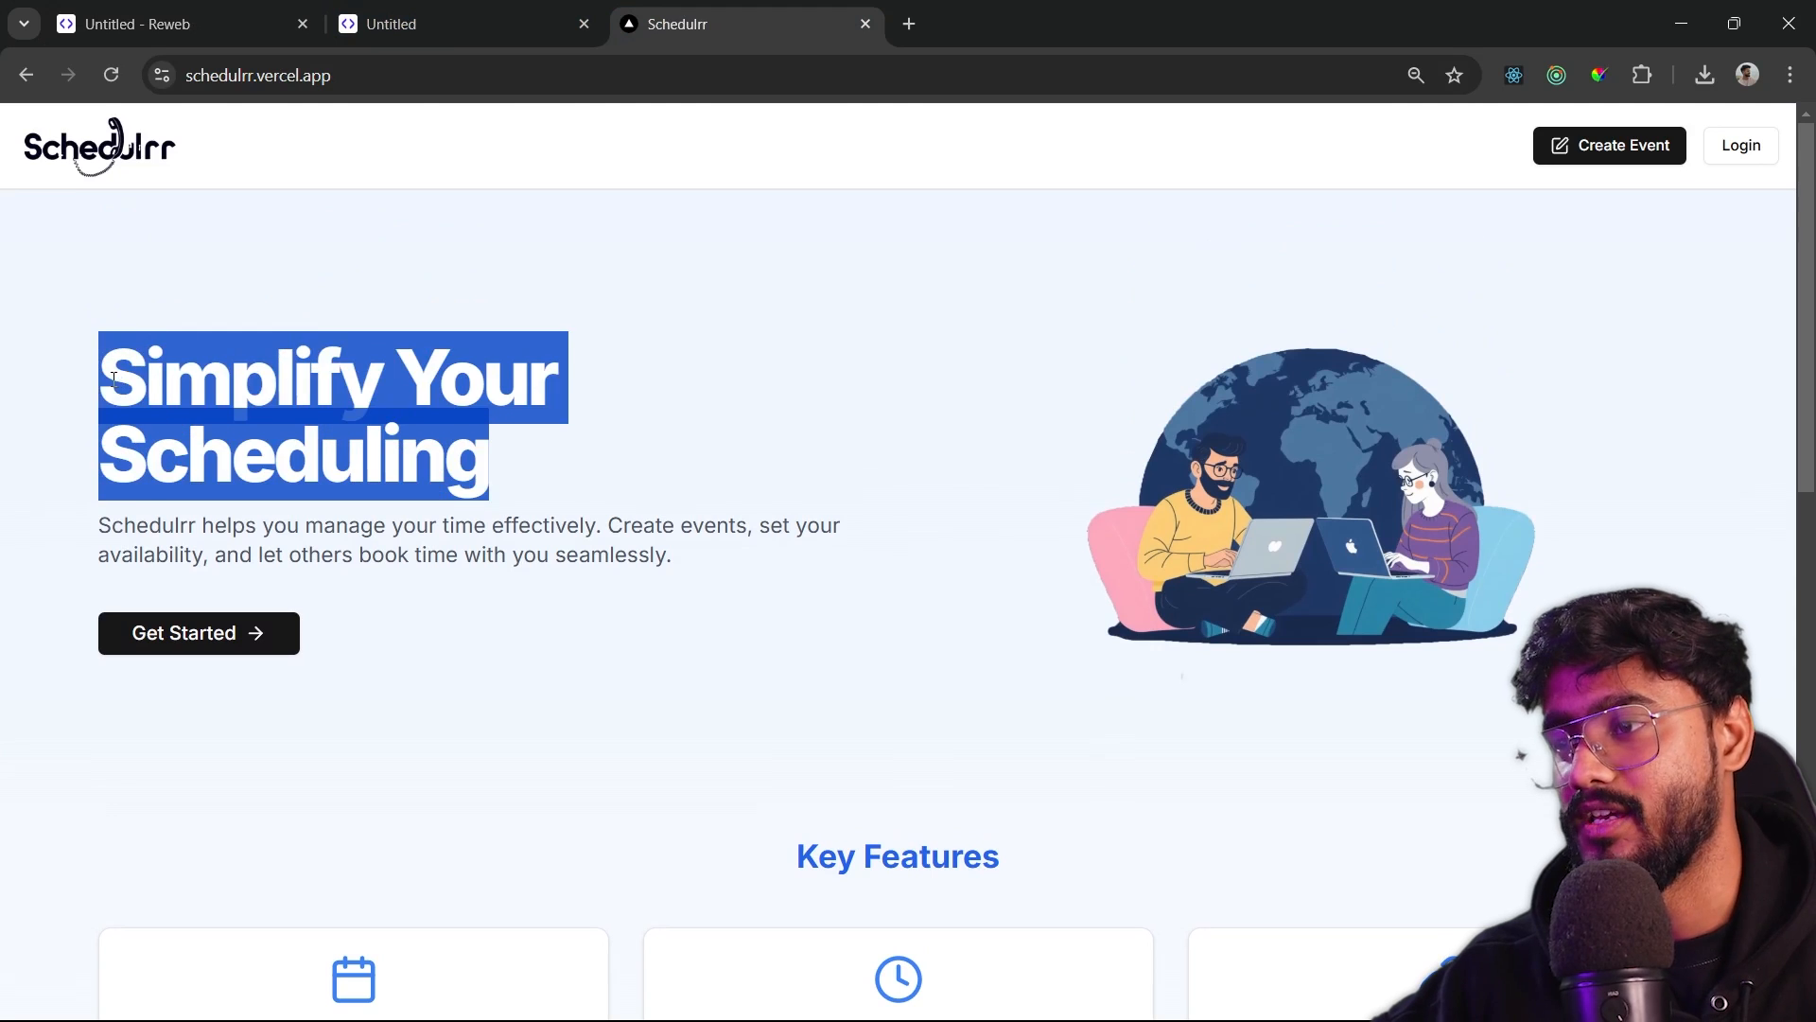
{"action": "left_click", "coordinate": [100, 345]}
{"action": "left_click", "coordinate": [210, 33]}
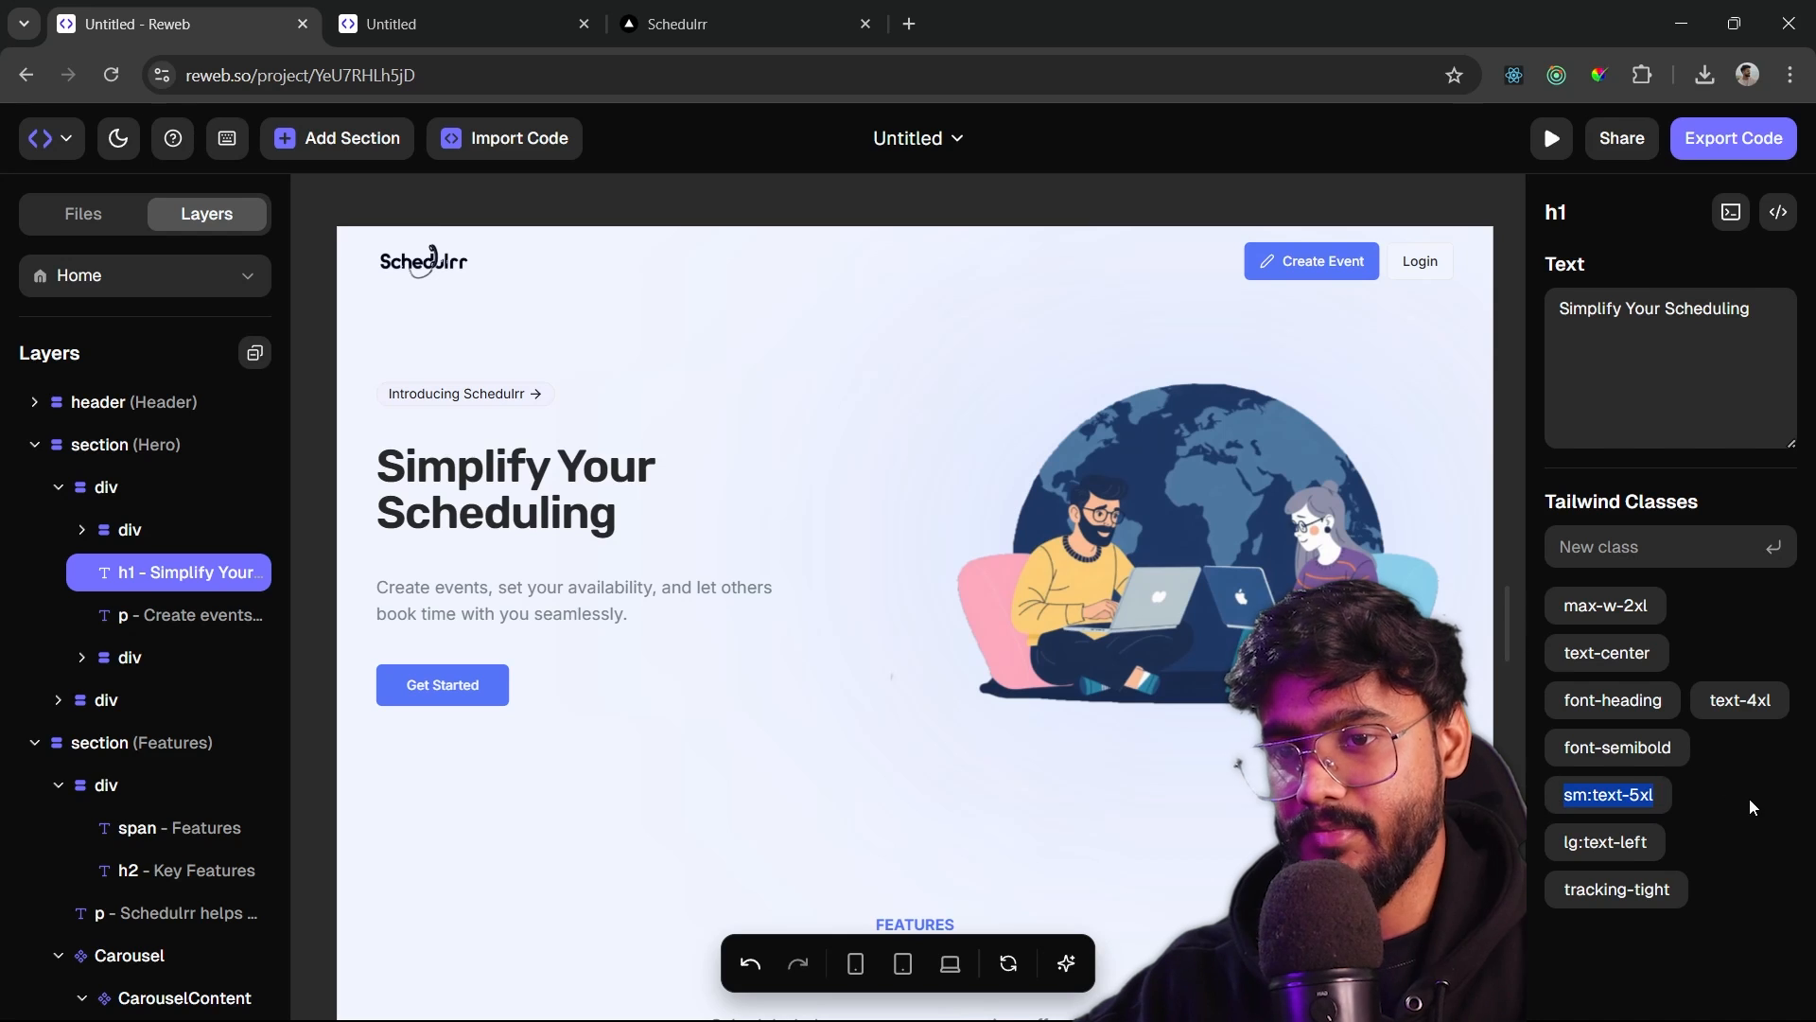
- Replace the hero heading's sm:text-5xl class with sm:text-6xl
{"action": "left_click", "coordinate": [1655, 796]}
{"action": "type", "text": "sm:text"}
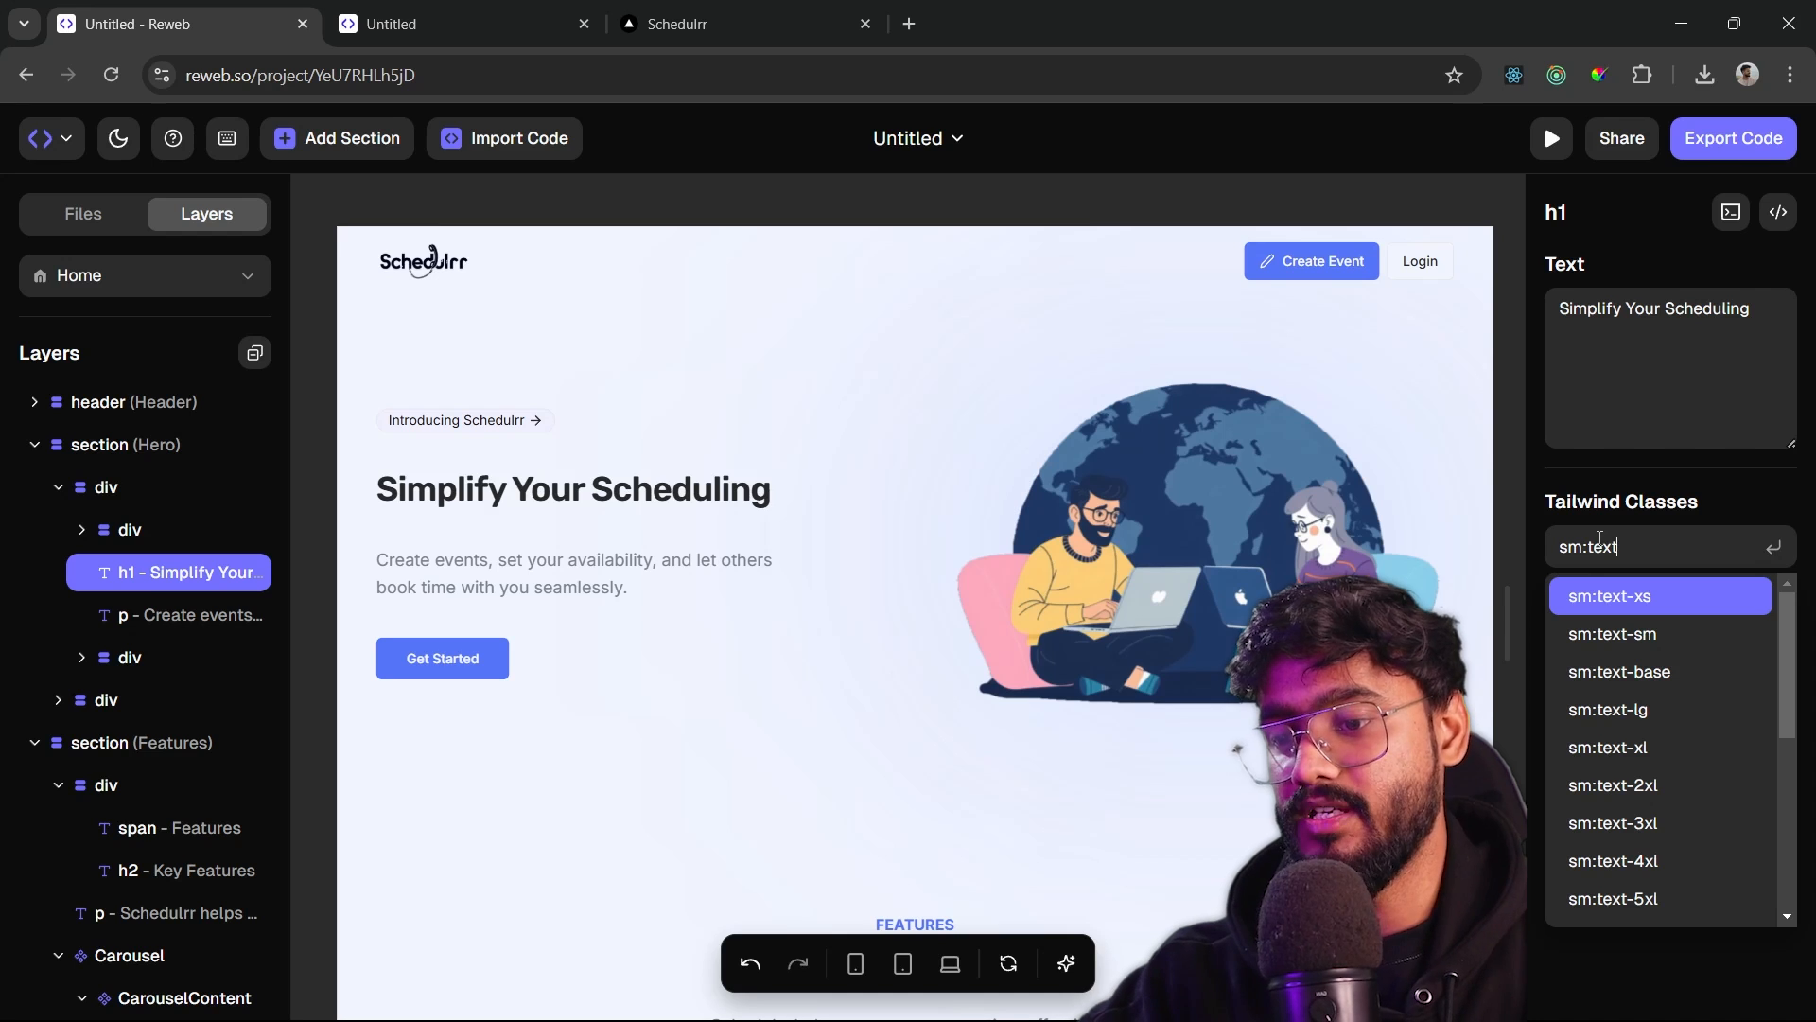
{"action": "type", "text": "-6"}
{"action": "key", "text": "Return"}
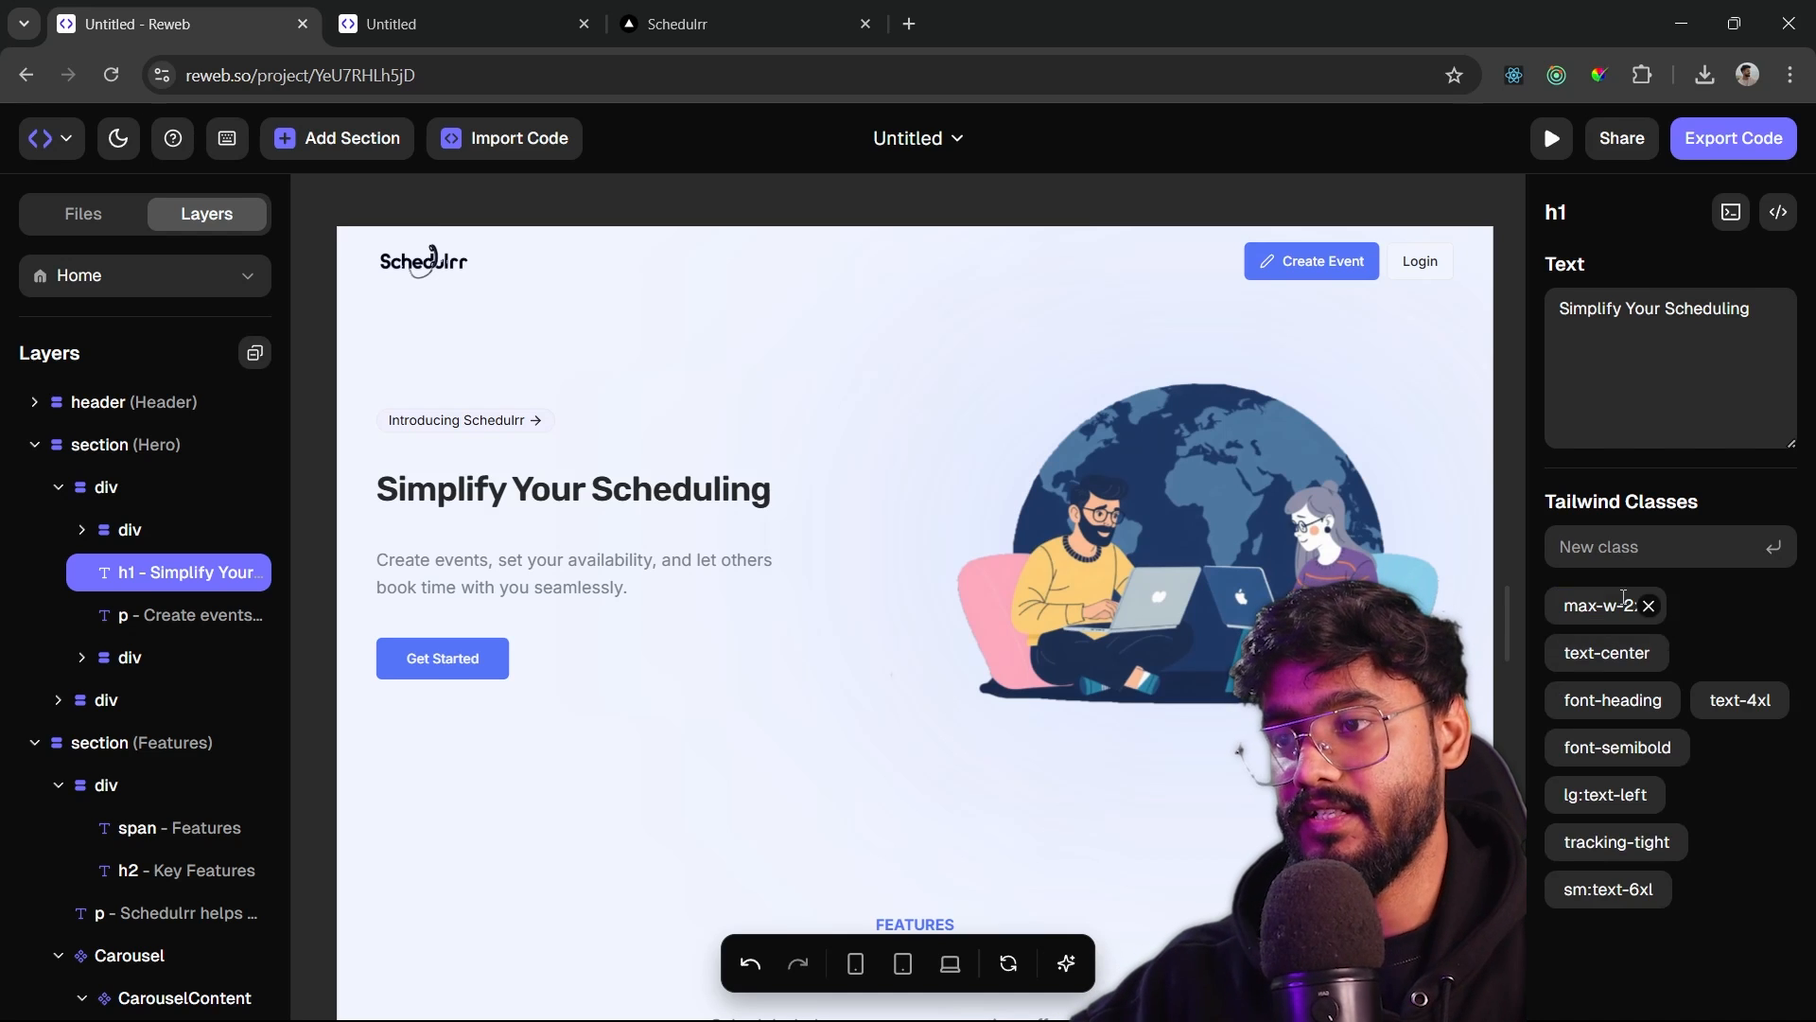
- Give the hero heading a blue gradient background with the classes bg-gradient-to-br and from-blue-600 to-blue-400
{"action": "type", "text": "bg-"}
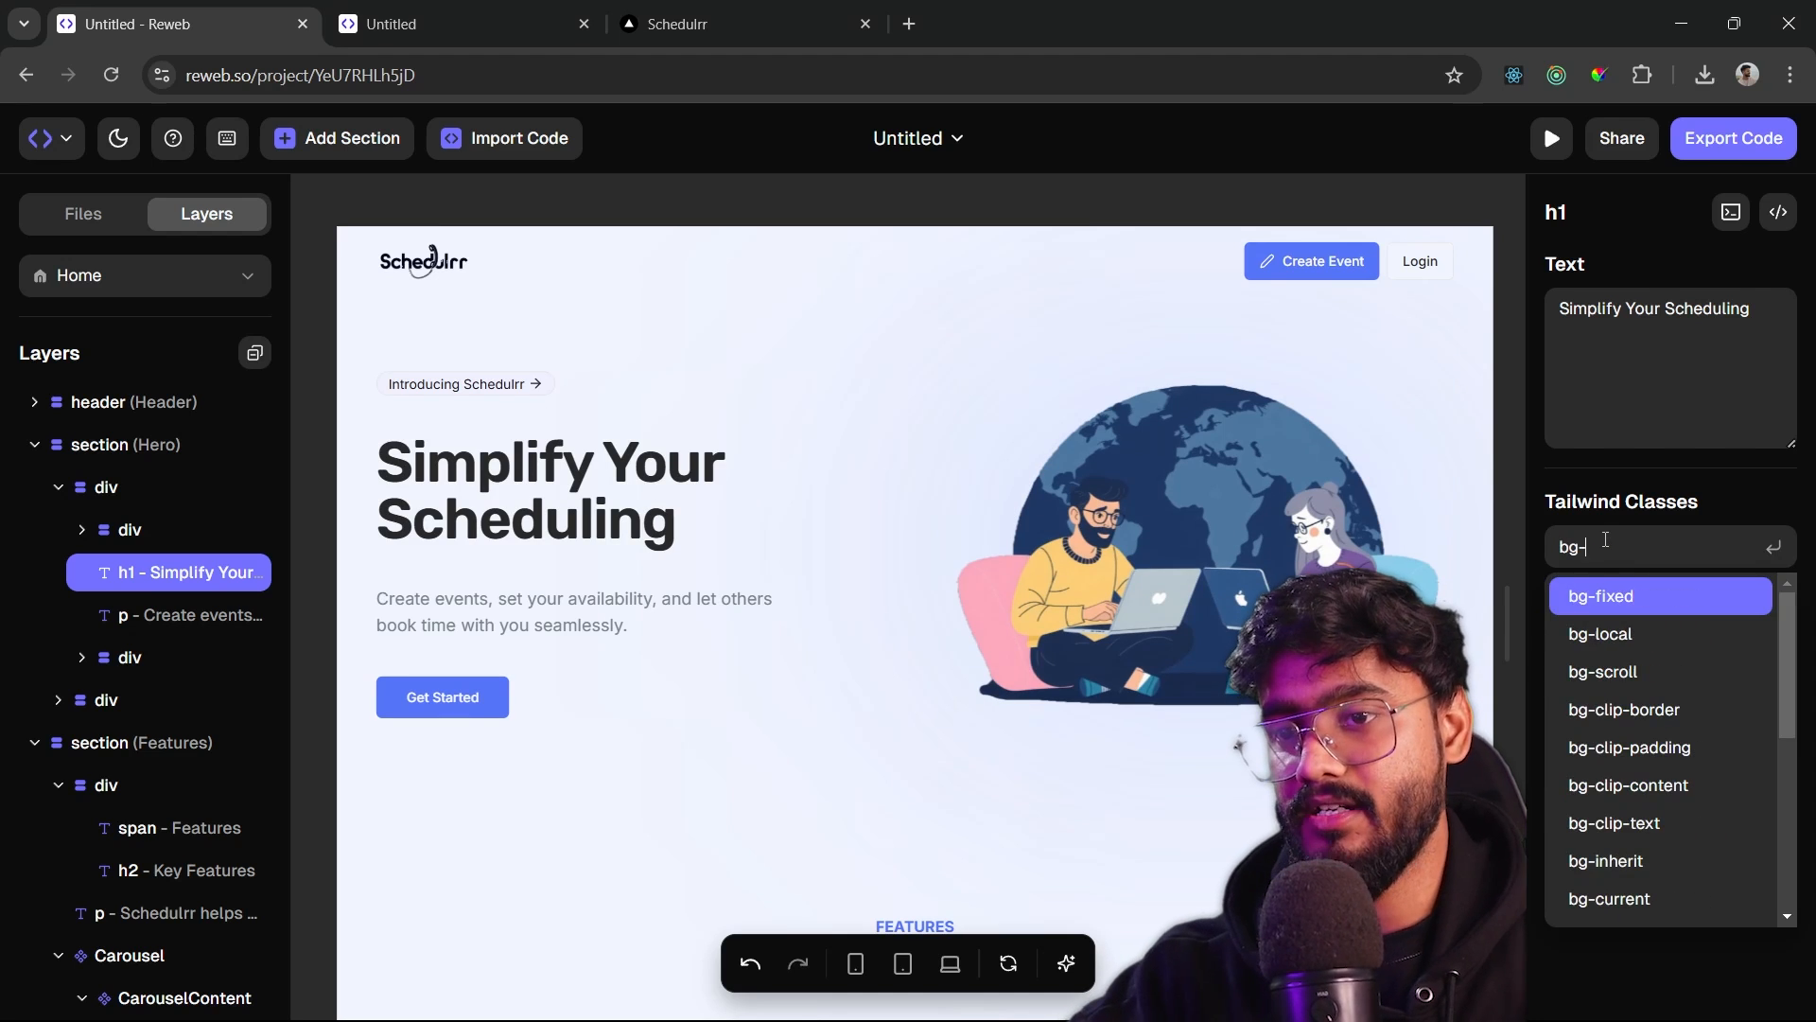
{"action": "type", "text": "gradie"}
{"action": "left_click", "coordinate": [1651, 710]}
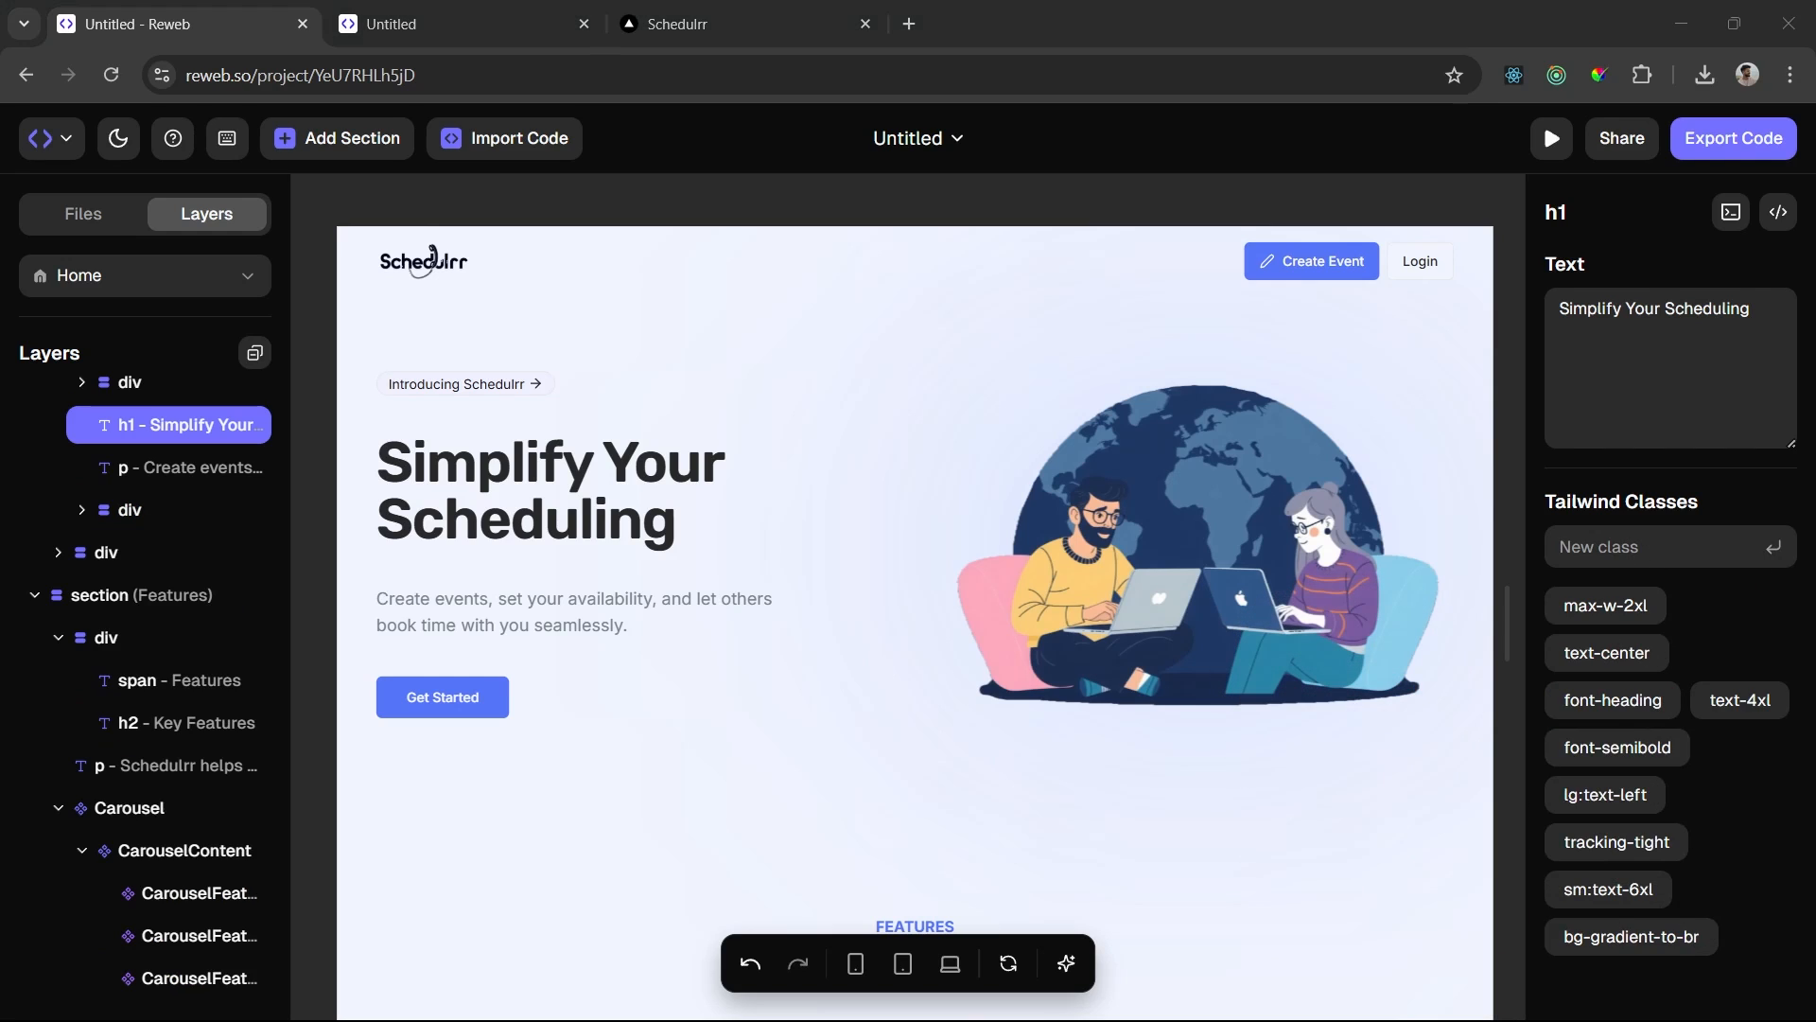
{"action": "left_click", "coordinate": [1625, 542]}
{"action": "left_click_drag", "start_coordinate": [1619, 546], "coordinate": [1786, 556]}
{"action": "key", "text": "Return"}
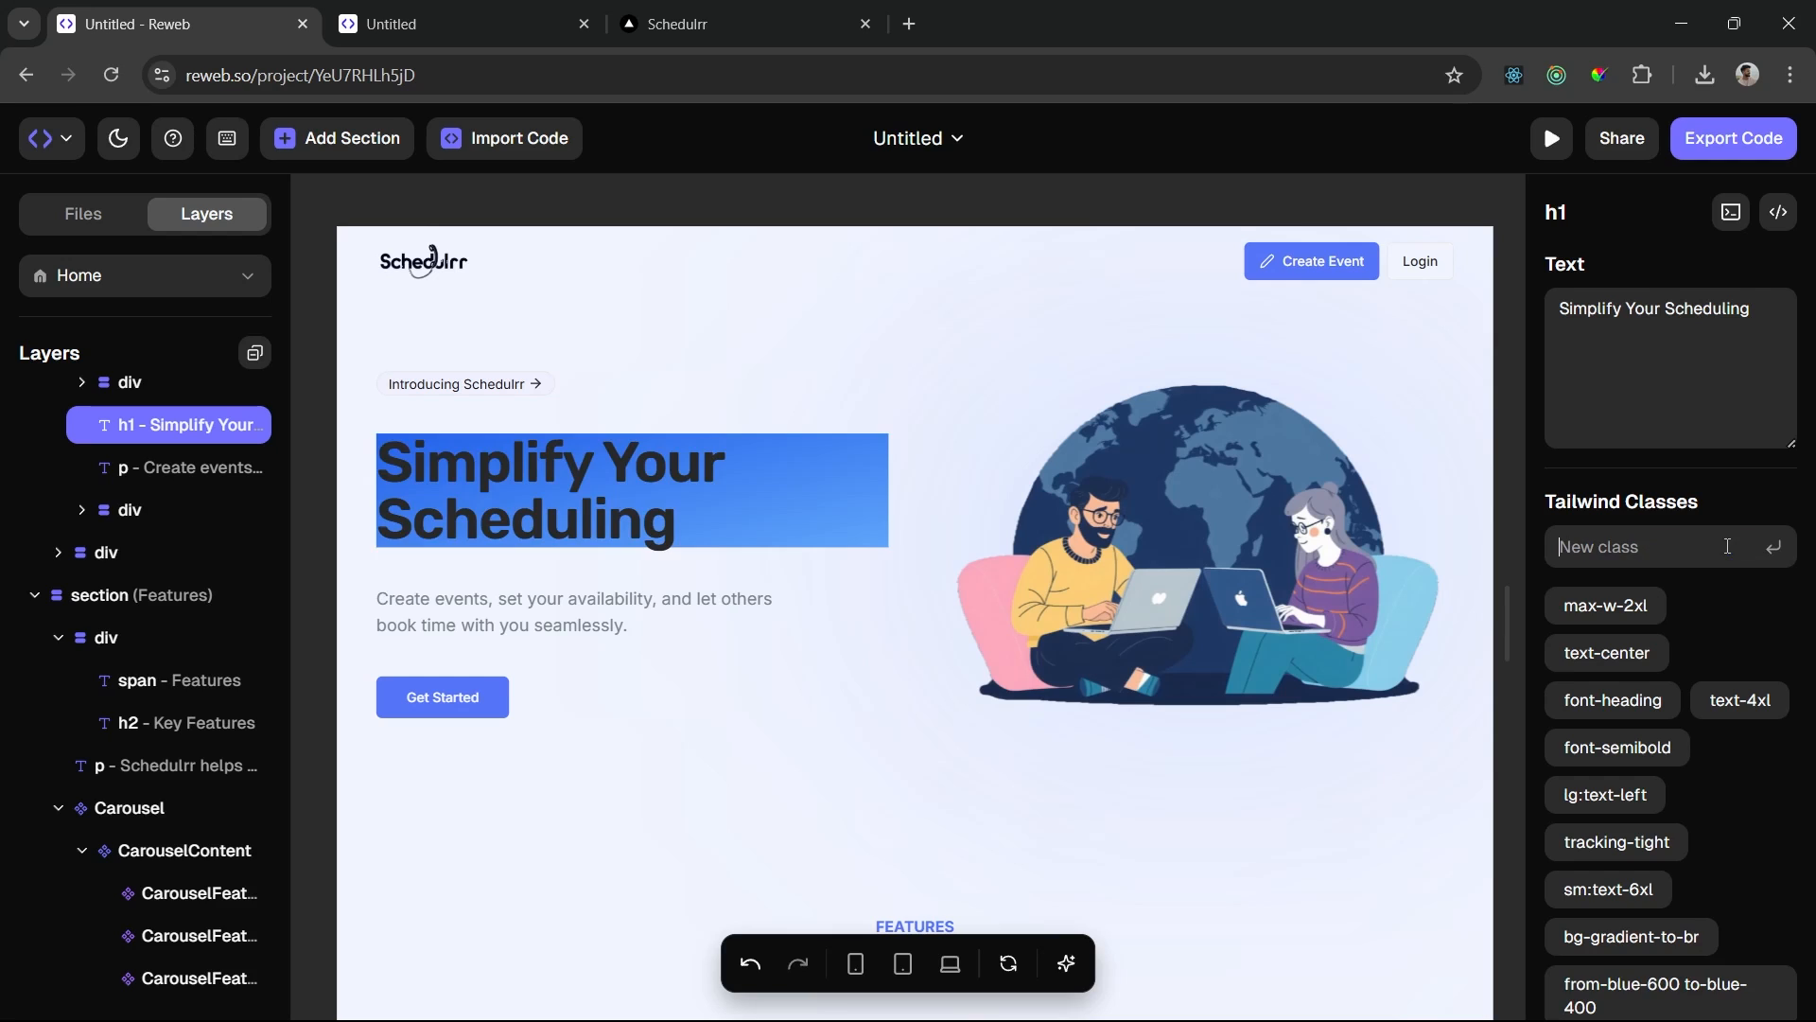
- Clip the gradient to the hero heading's letters by adding the bg-clip-text and text-transparent classes
{"action": "left_click", "coordinate": [1645, 546]}
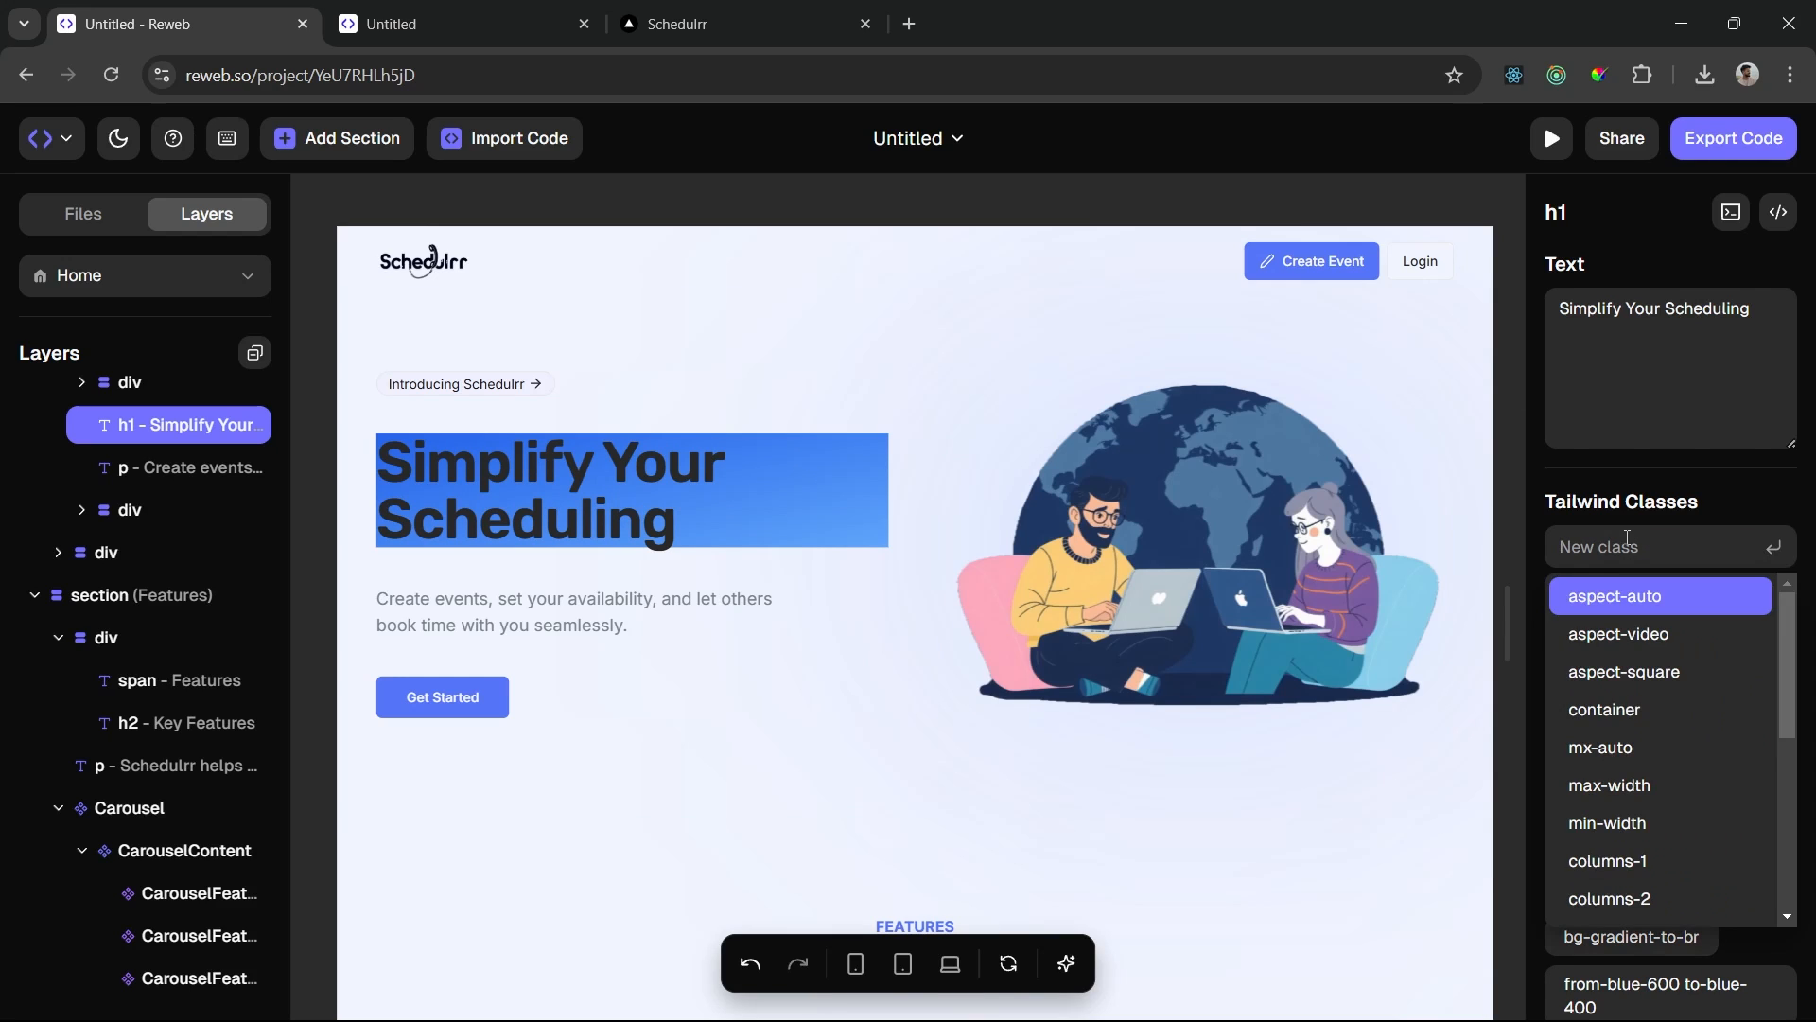
{"action": "type", "text": "bg-clip-text"}
{"action": "key", "text": "Return"}
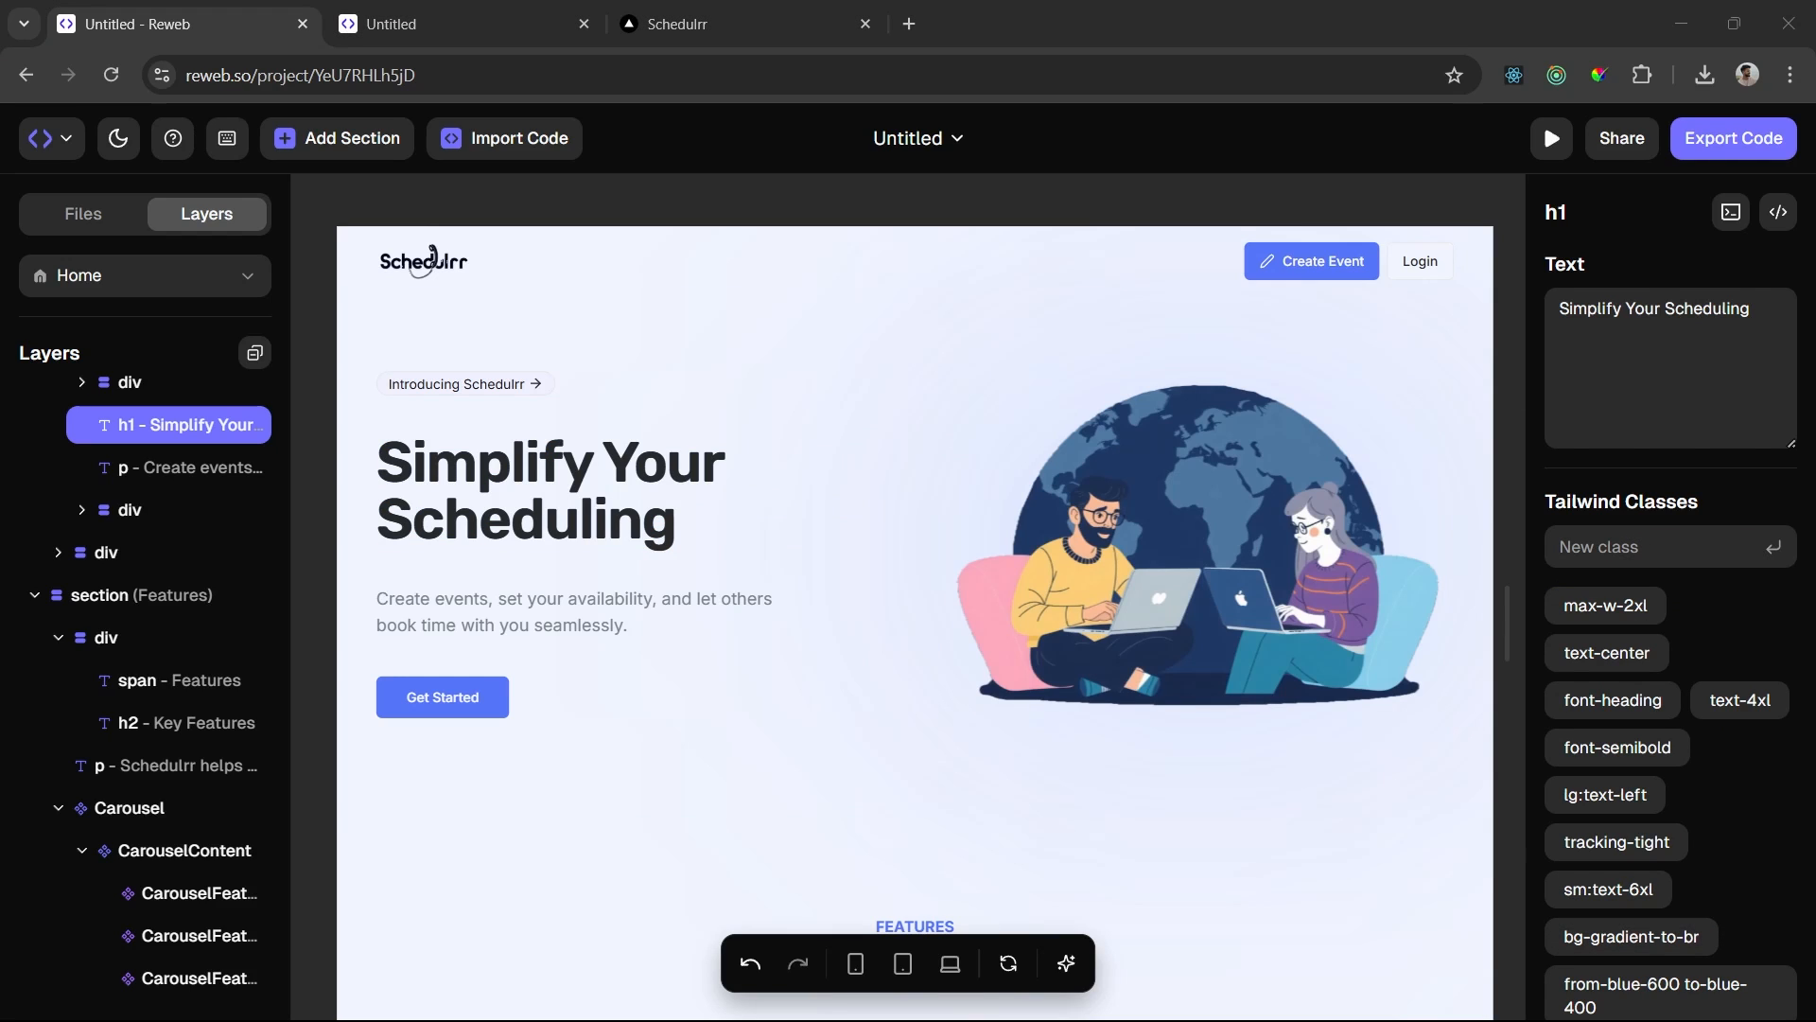
{"action": "type", "text": "text-transparent"}
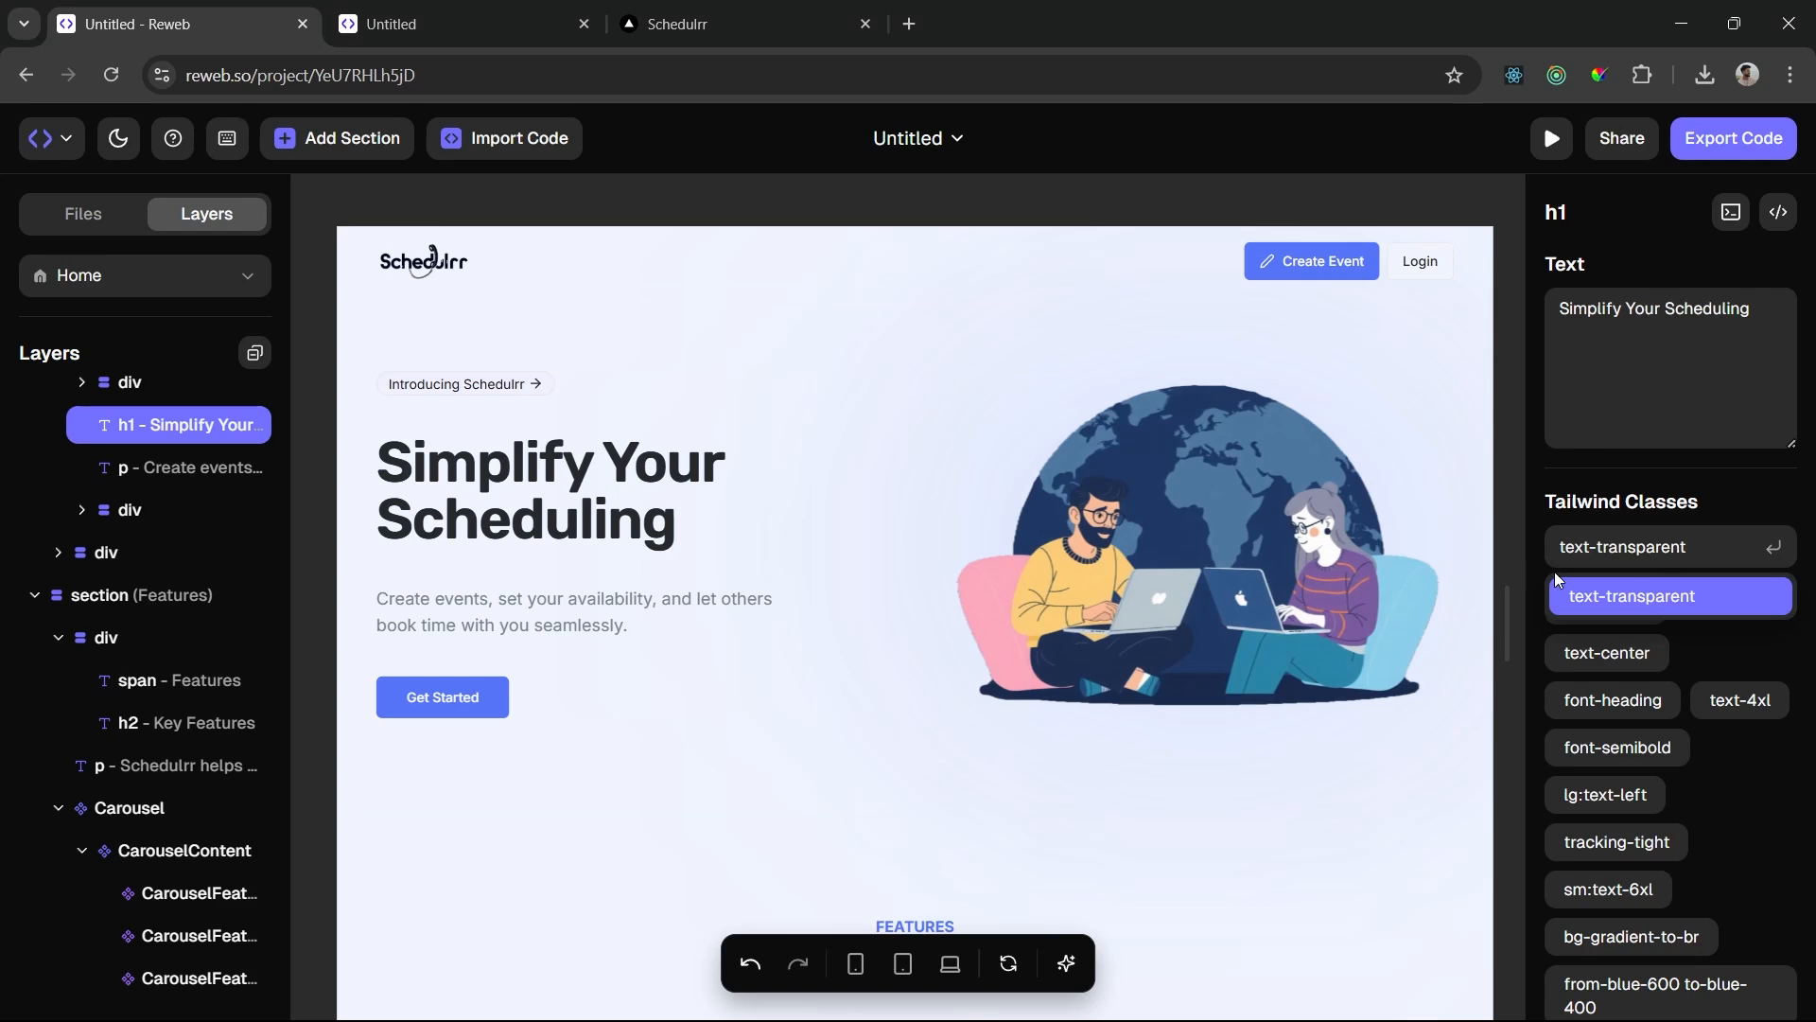
{"action": "left_click", "coordinate": [1635, 596]}
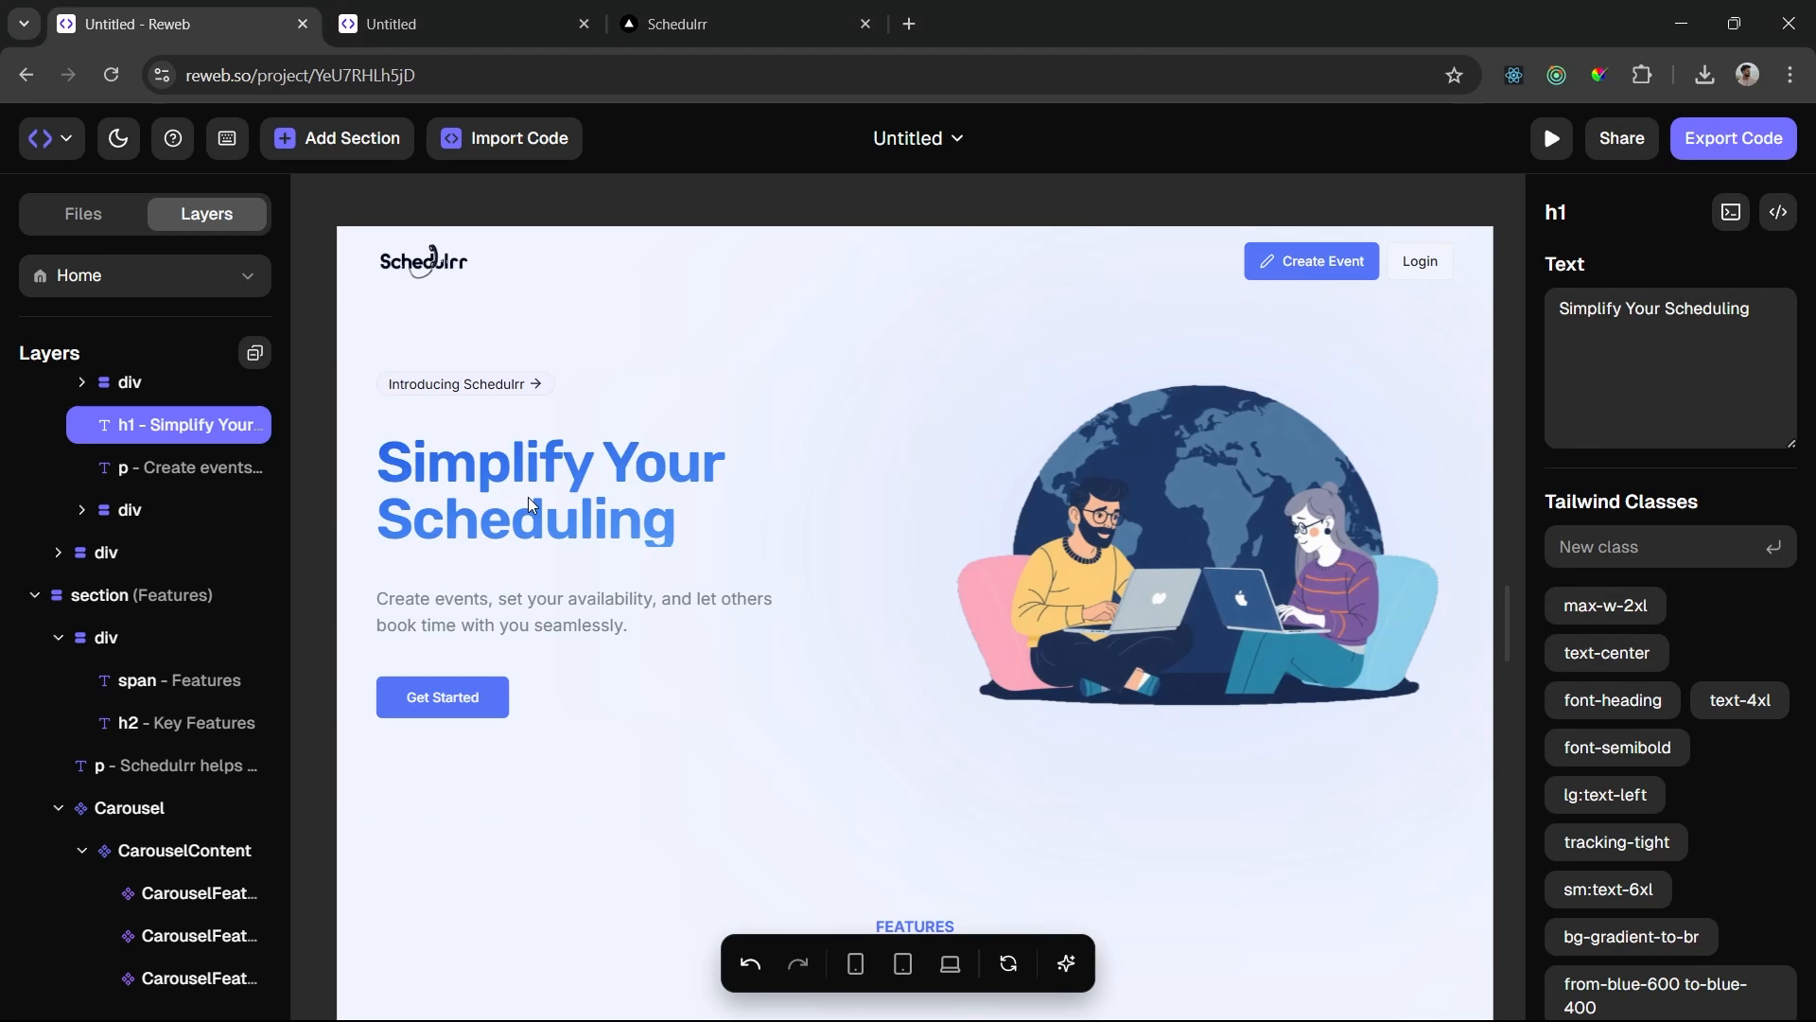
- Add the pb-2 bottom padding class to the hero heading and deselect it
{"action": "type", "text": "pc"}
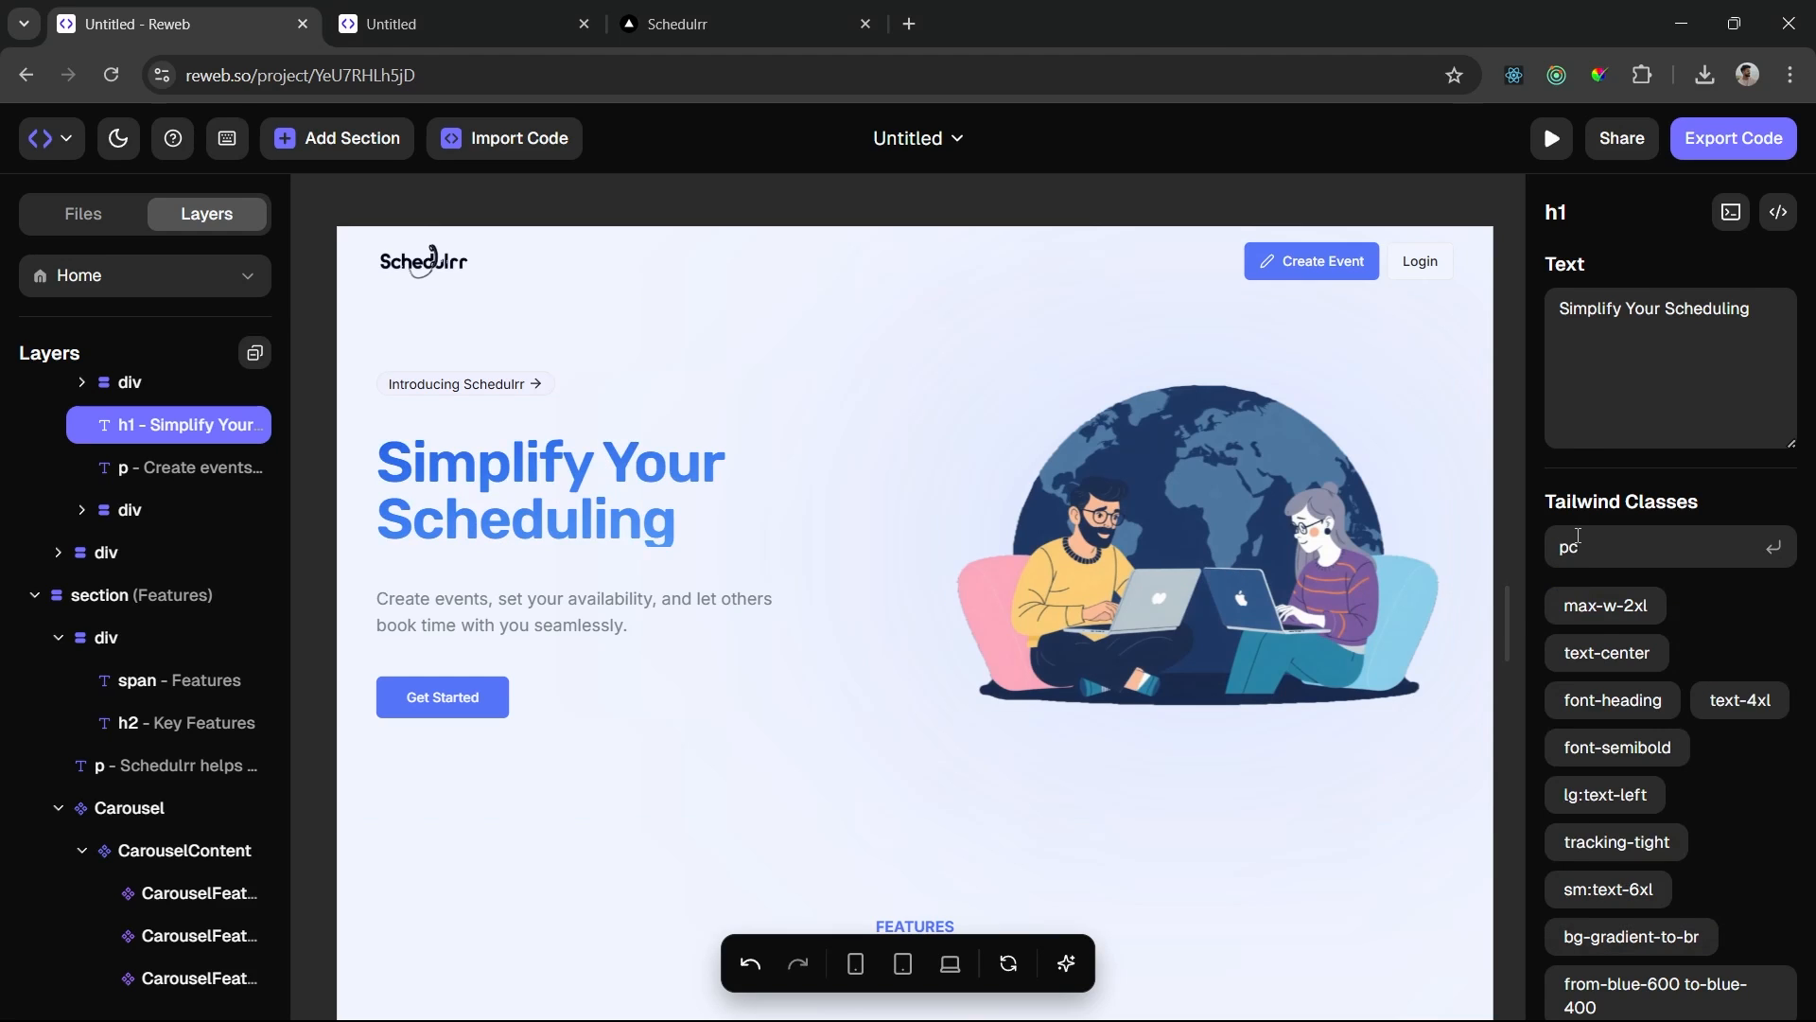
{"action": "key", "text": "BackSpace"}
{"action": "type", "text": "b-"}
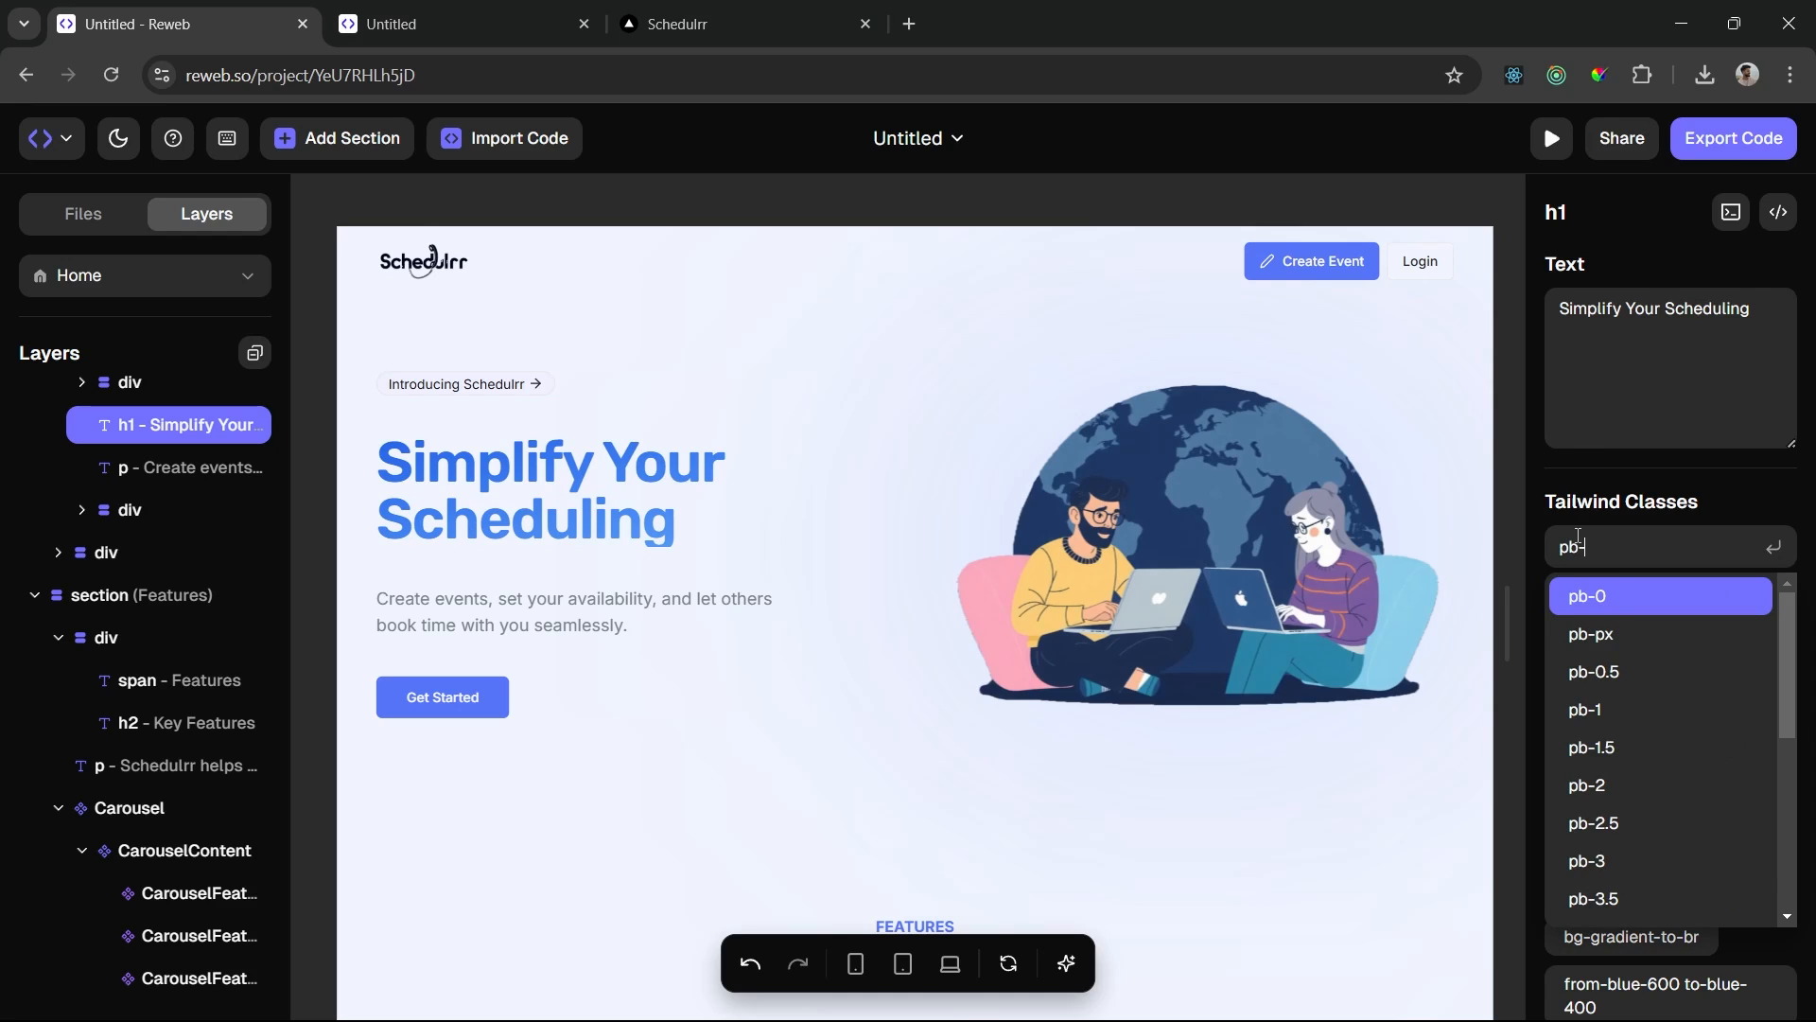
{"action": "type", "text": "2"}
{"action": "left_click", "coordinate": [1613, 610]}
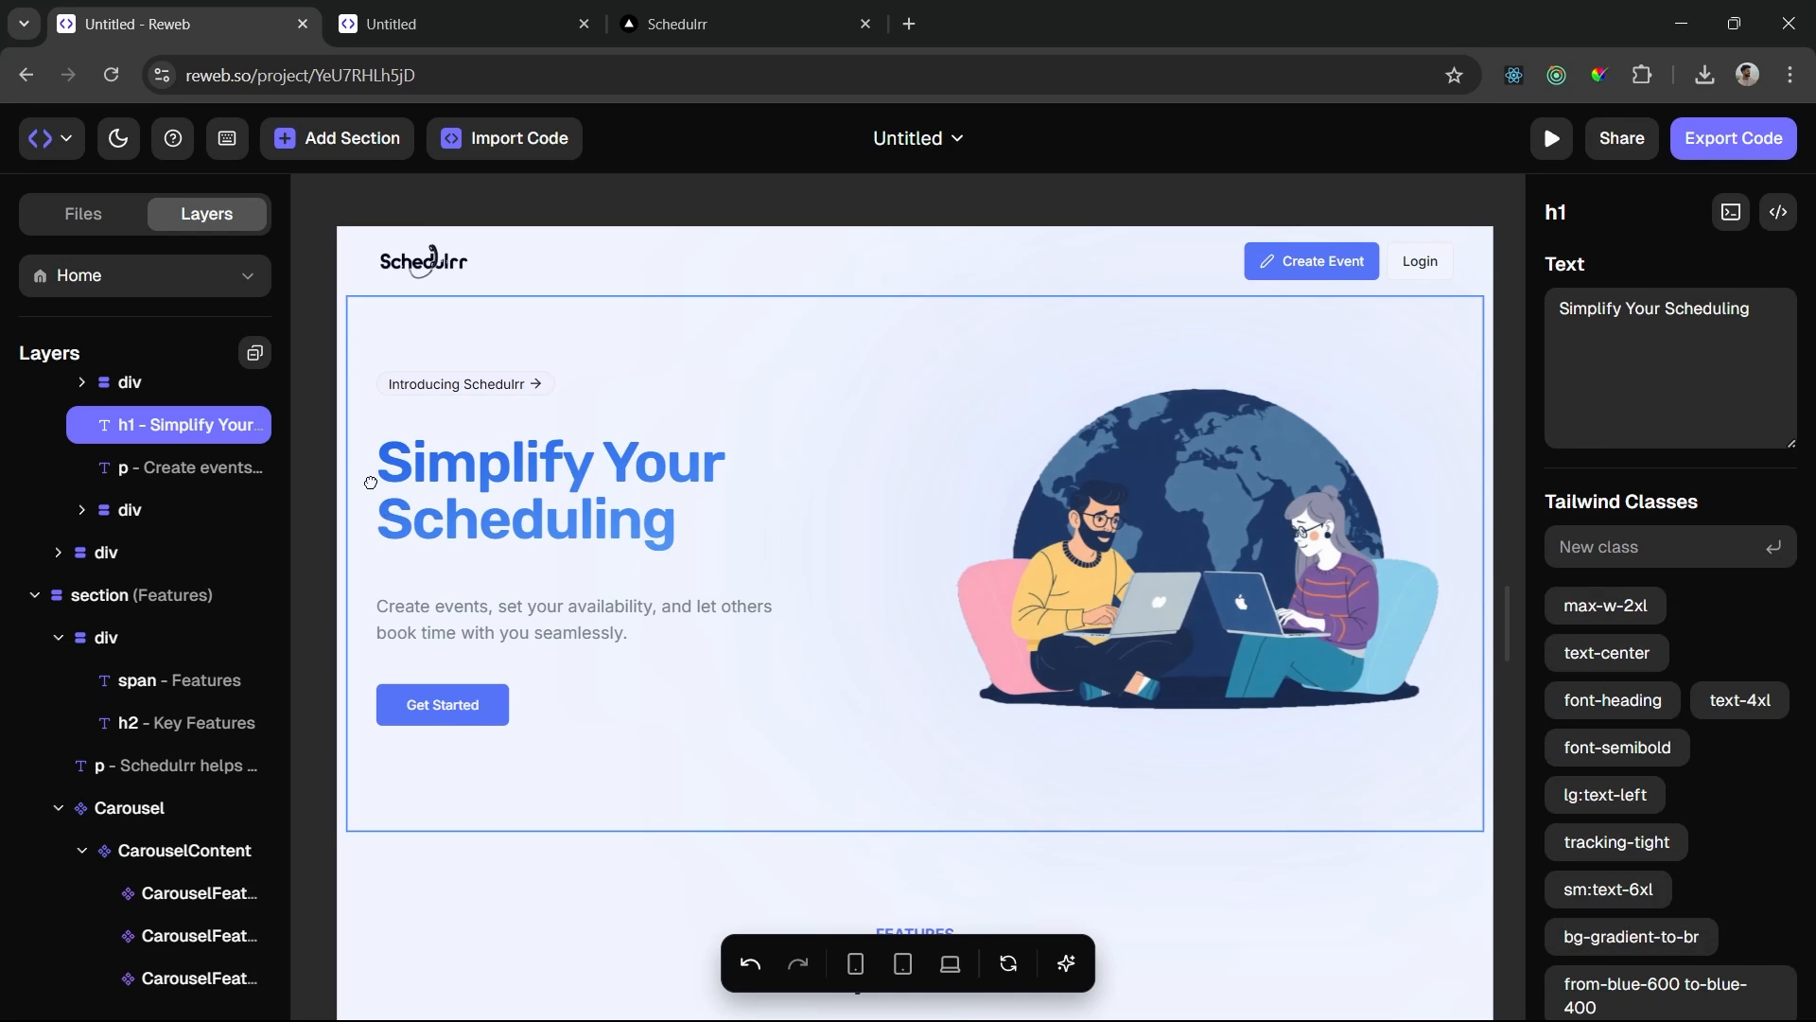
{"action": "key", "text": "Escape"}
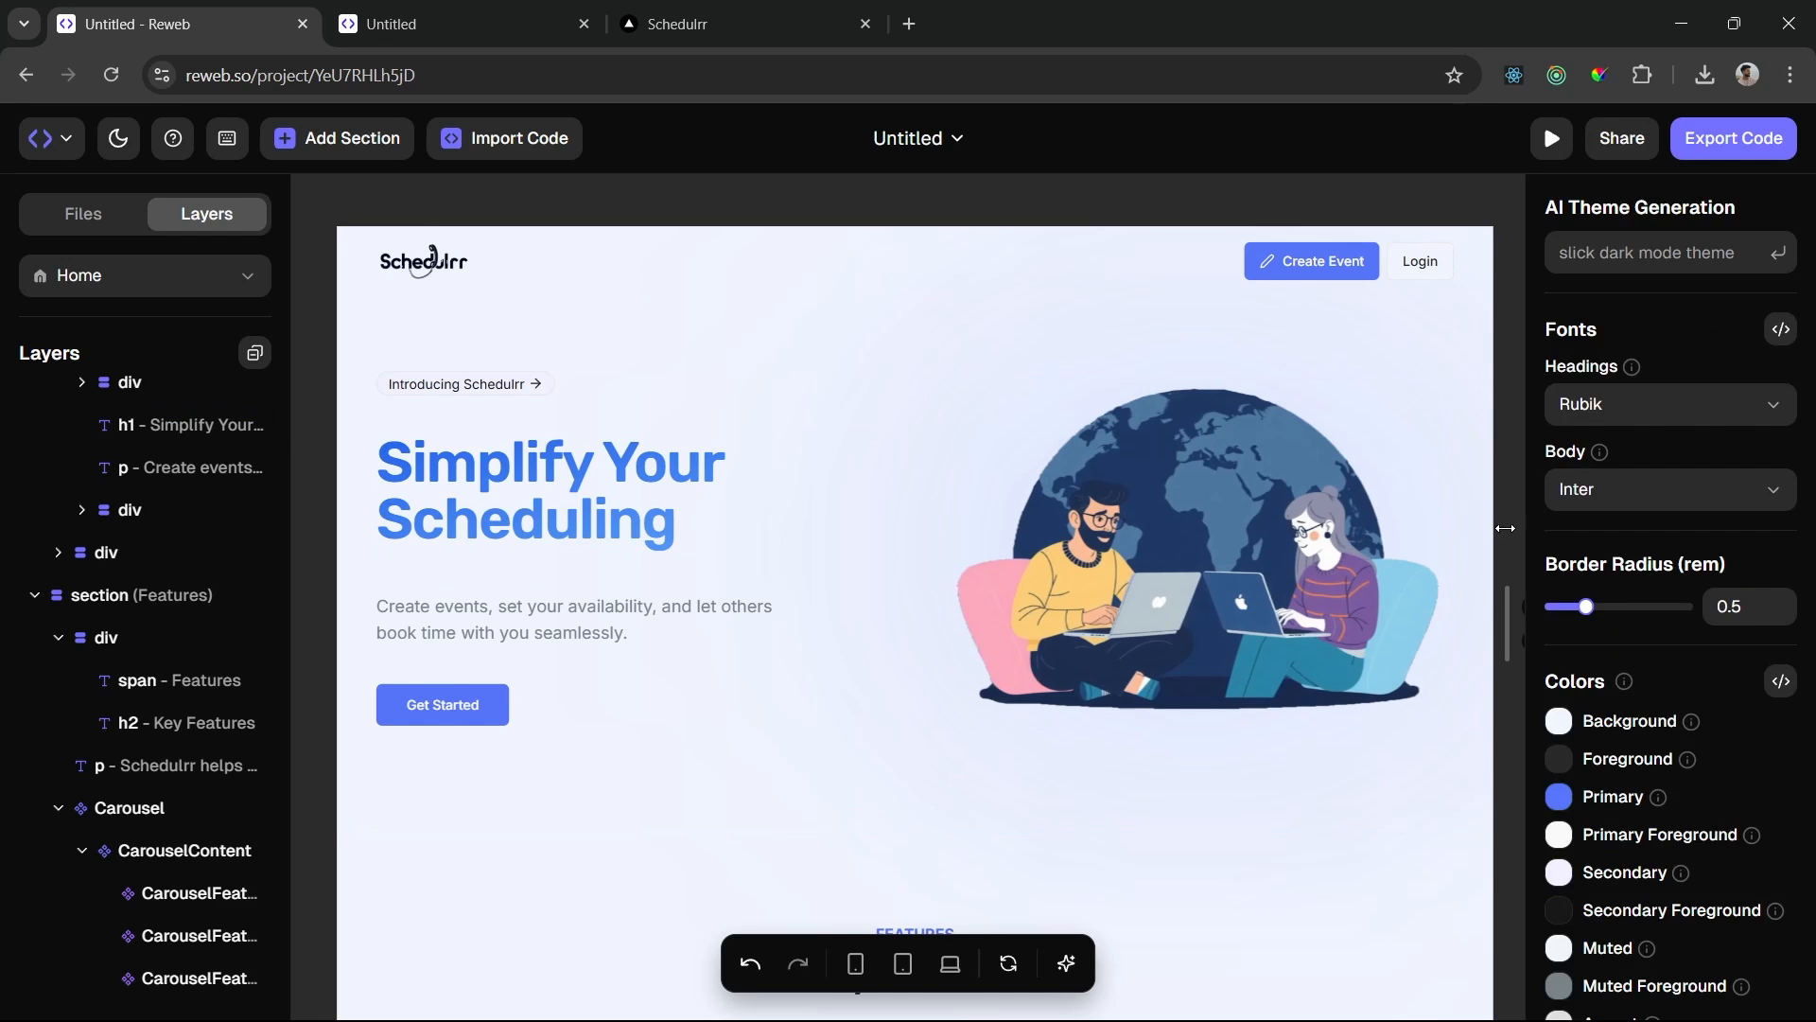
- Preview alternative heading fonts for the theme, such as Roboto Mono, and dismiss the choices without picking one
{"action": "left_click", "coordinate": [604, 475]}
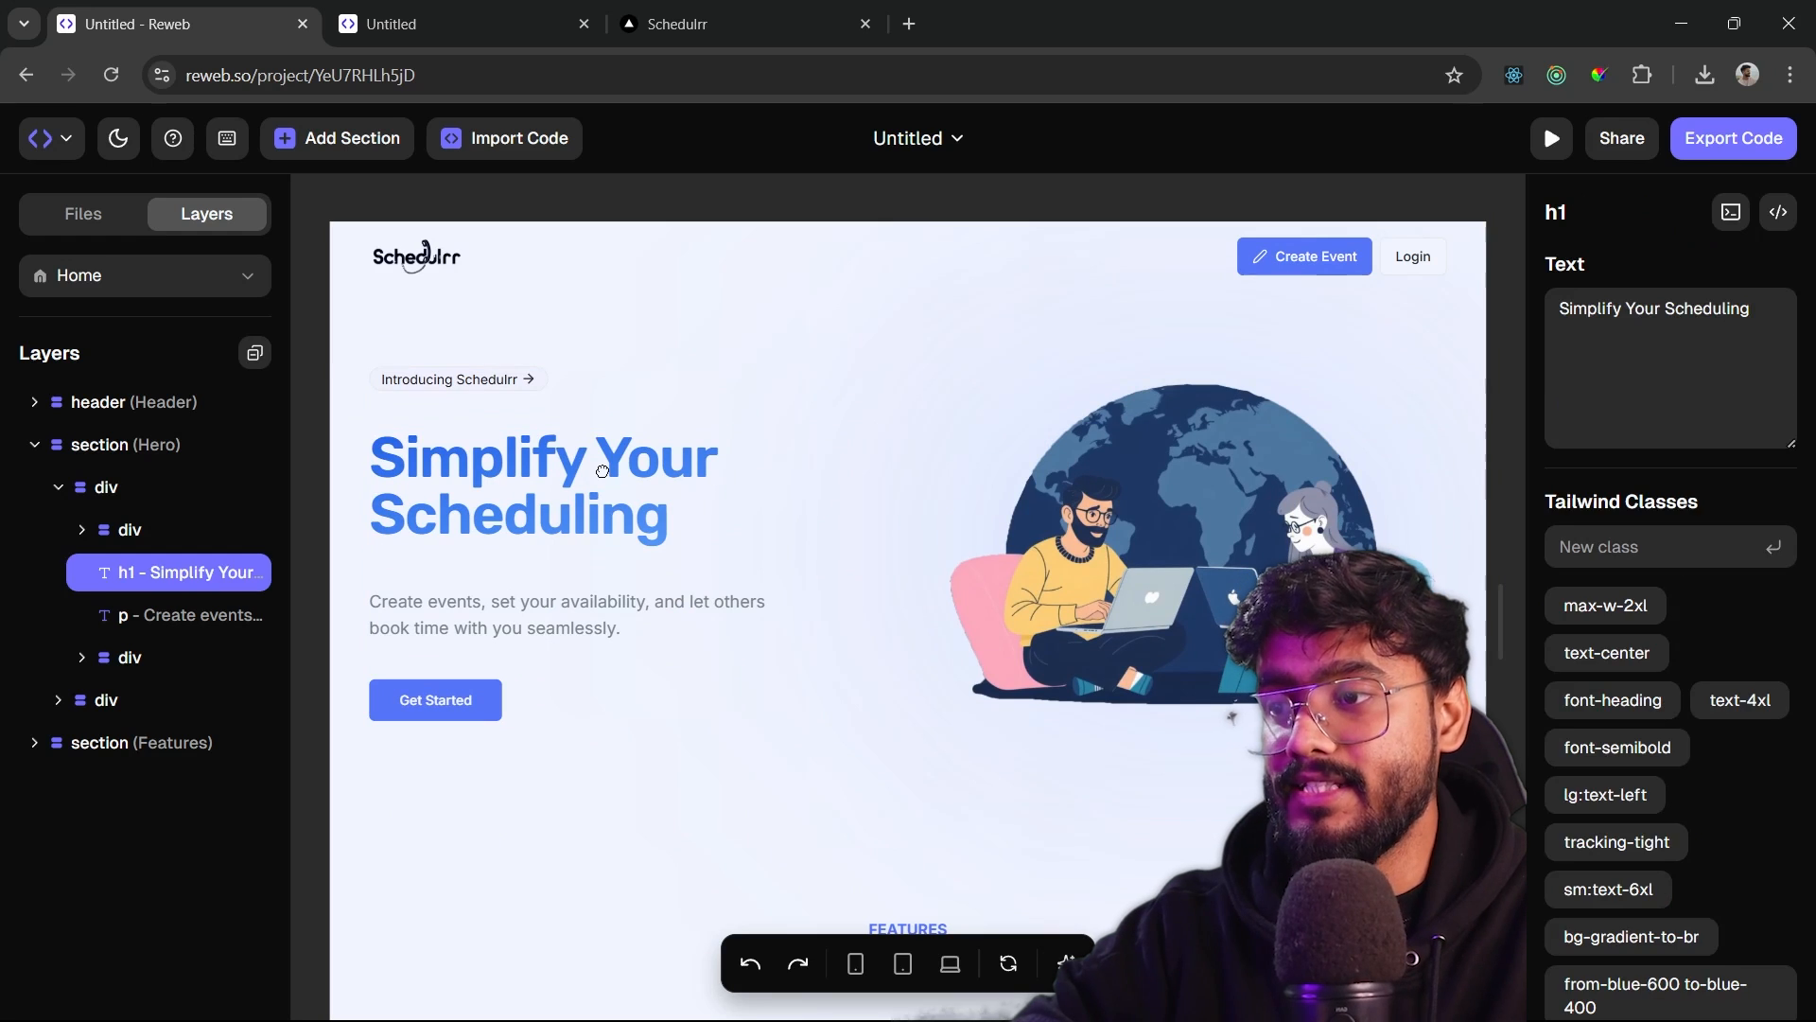
{"action": "left_click", "coordinate": [315, 360]}
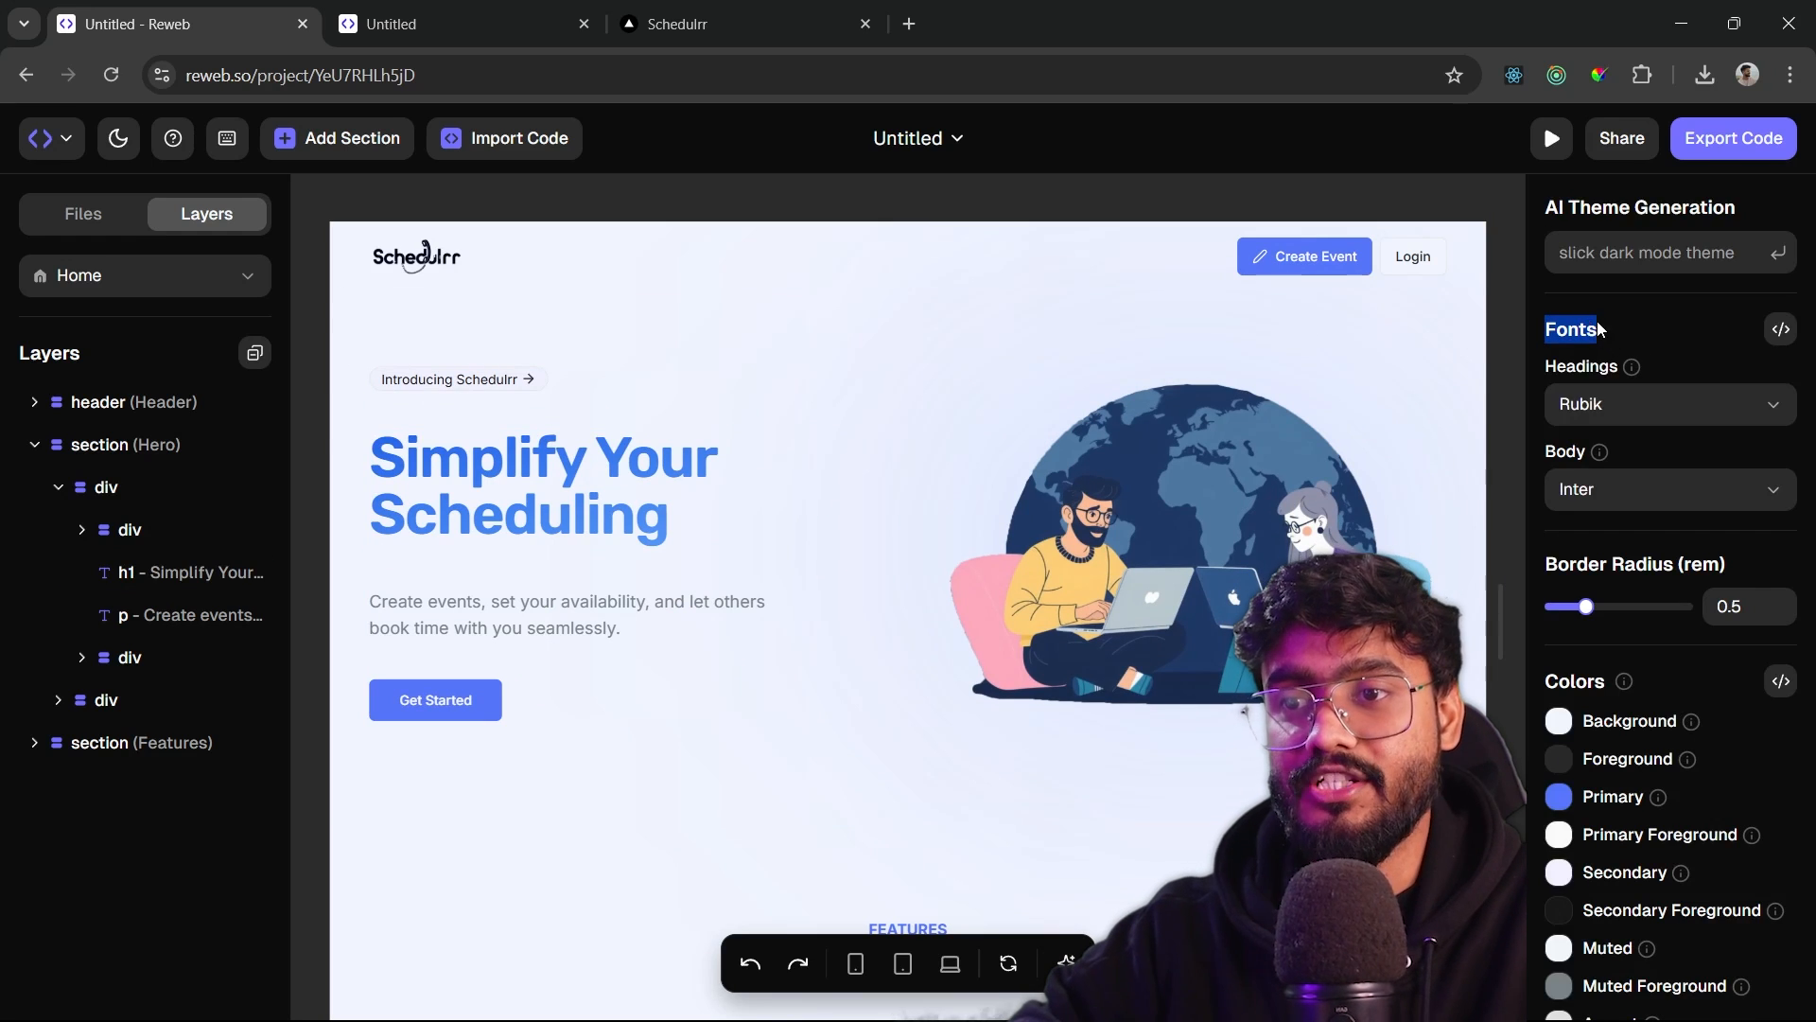
{"action": "left_click", "coordinate": [1665, 404]}
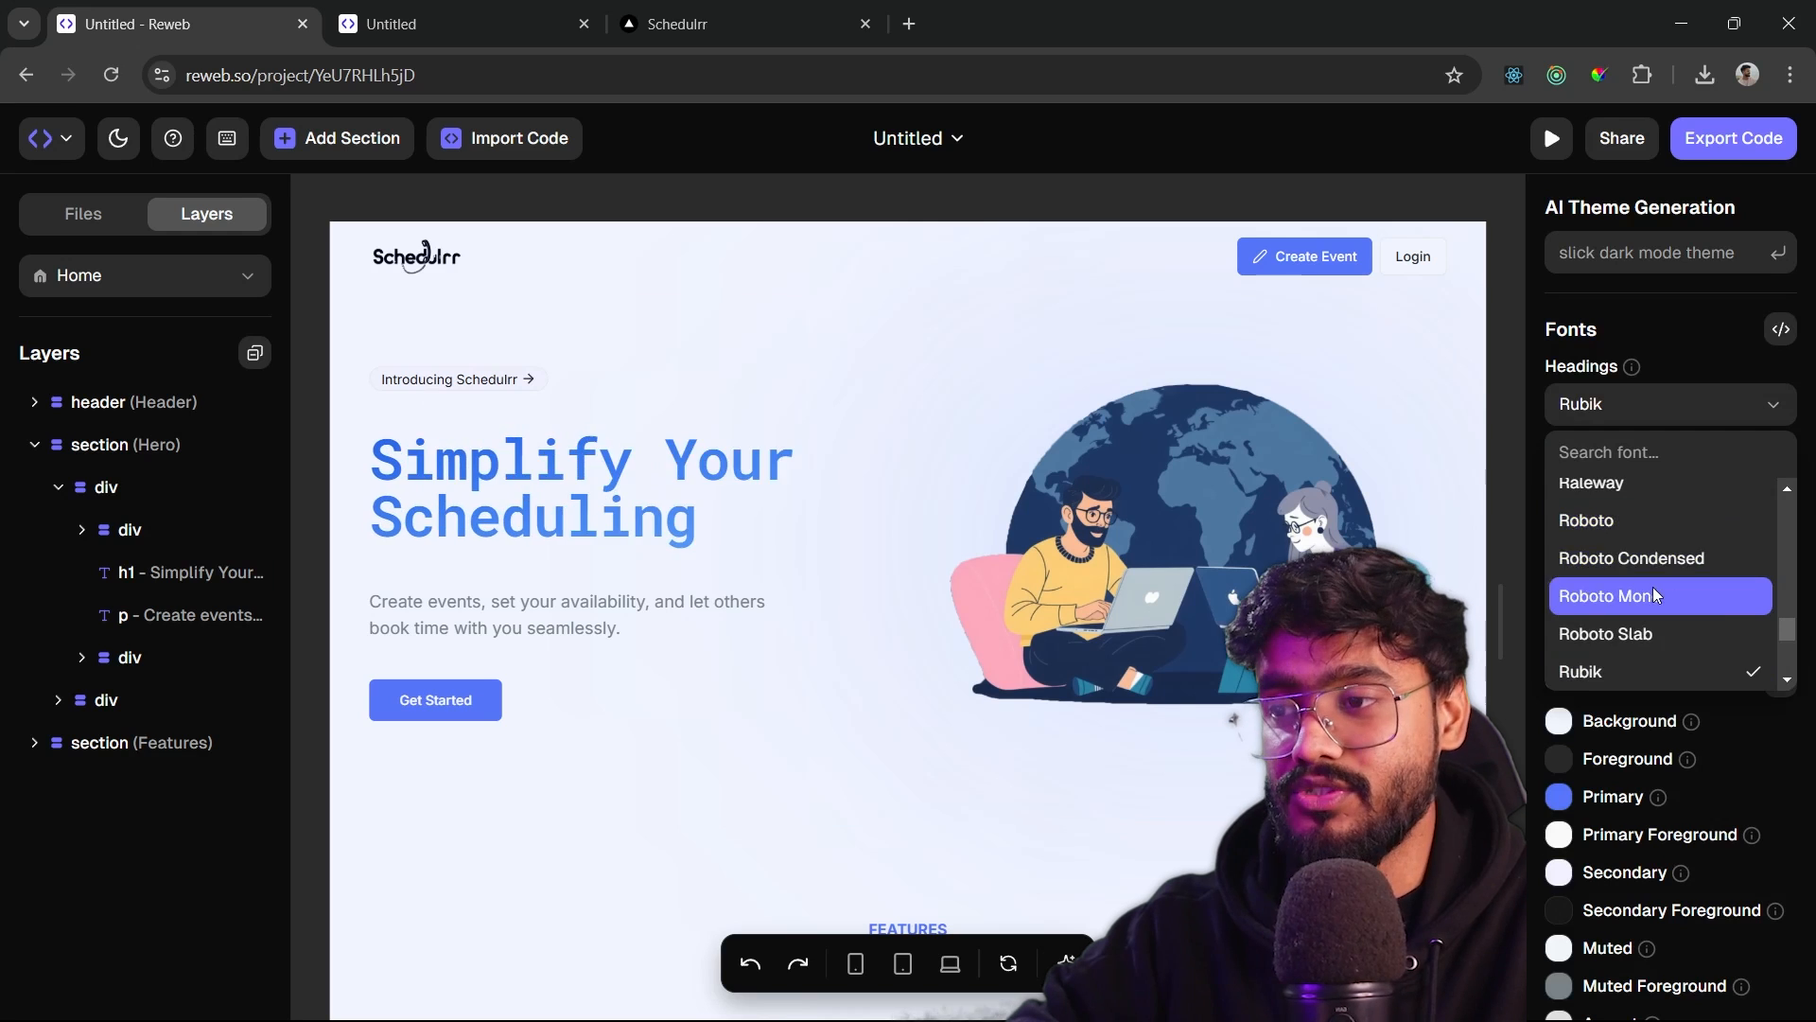
{"action": "scroll", "coordinate": [1651, 568], "scroll_direction": "up", "scroll_amount": 3}
{"action": "scroll", "coordinate": [1652, 618], "scroll_direction": "down", "scroll_amount": 5}
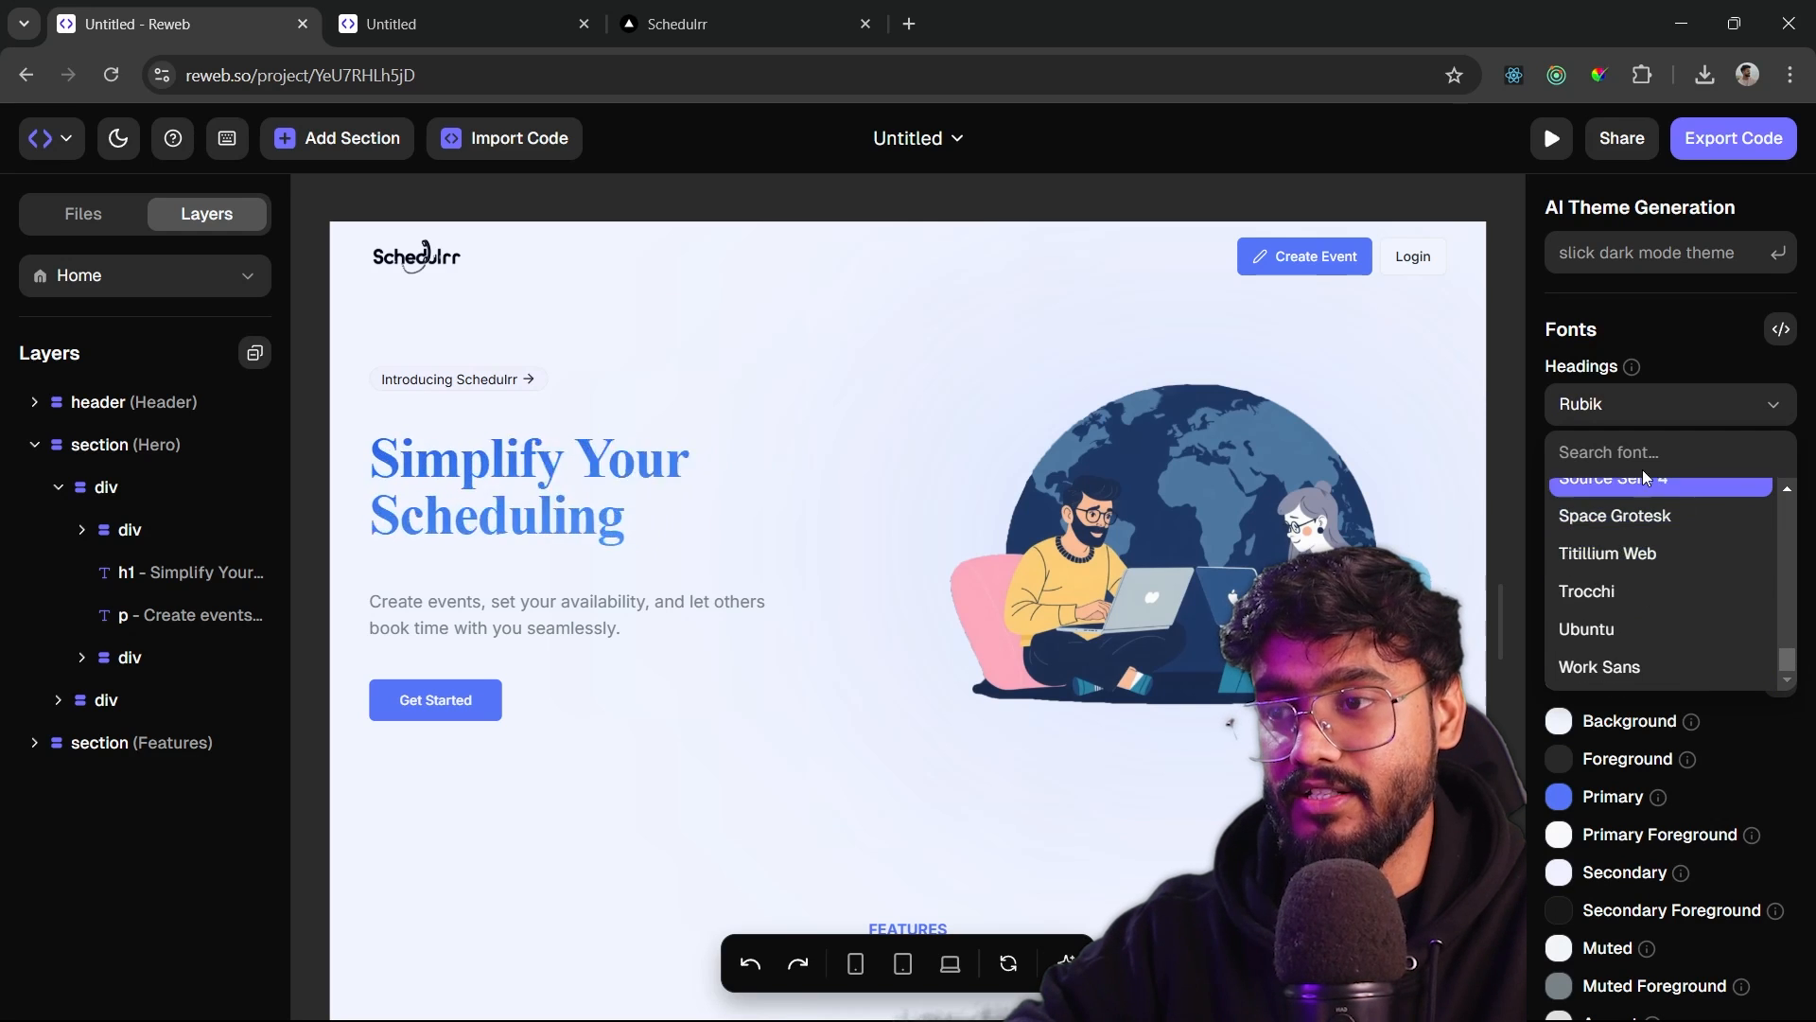
{"action": "left_click", "coordinate": [1511, 428]}
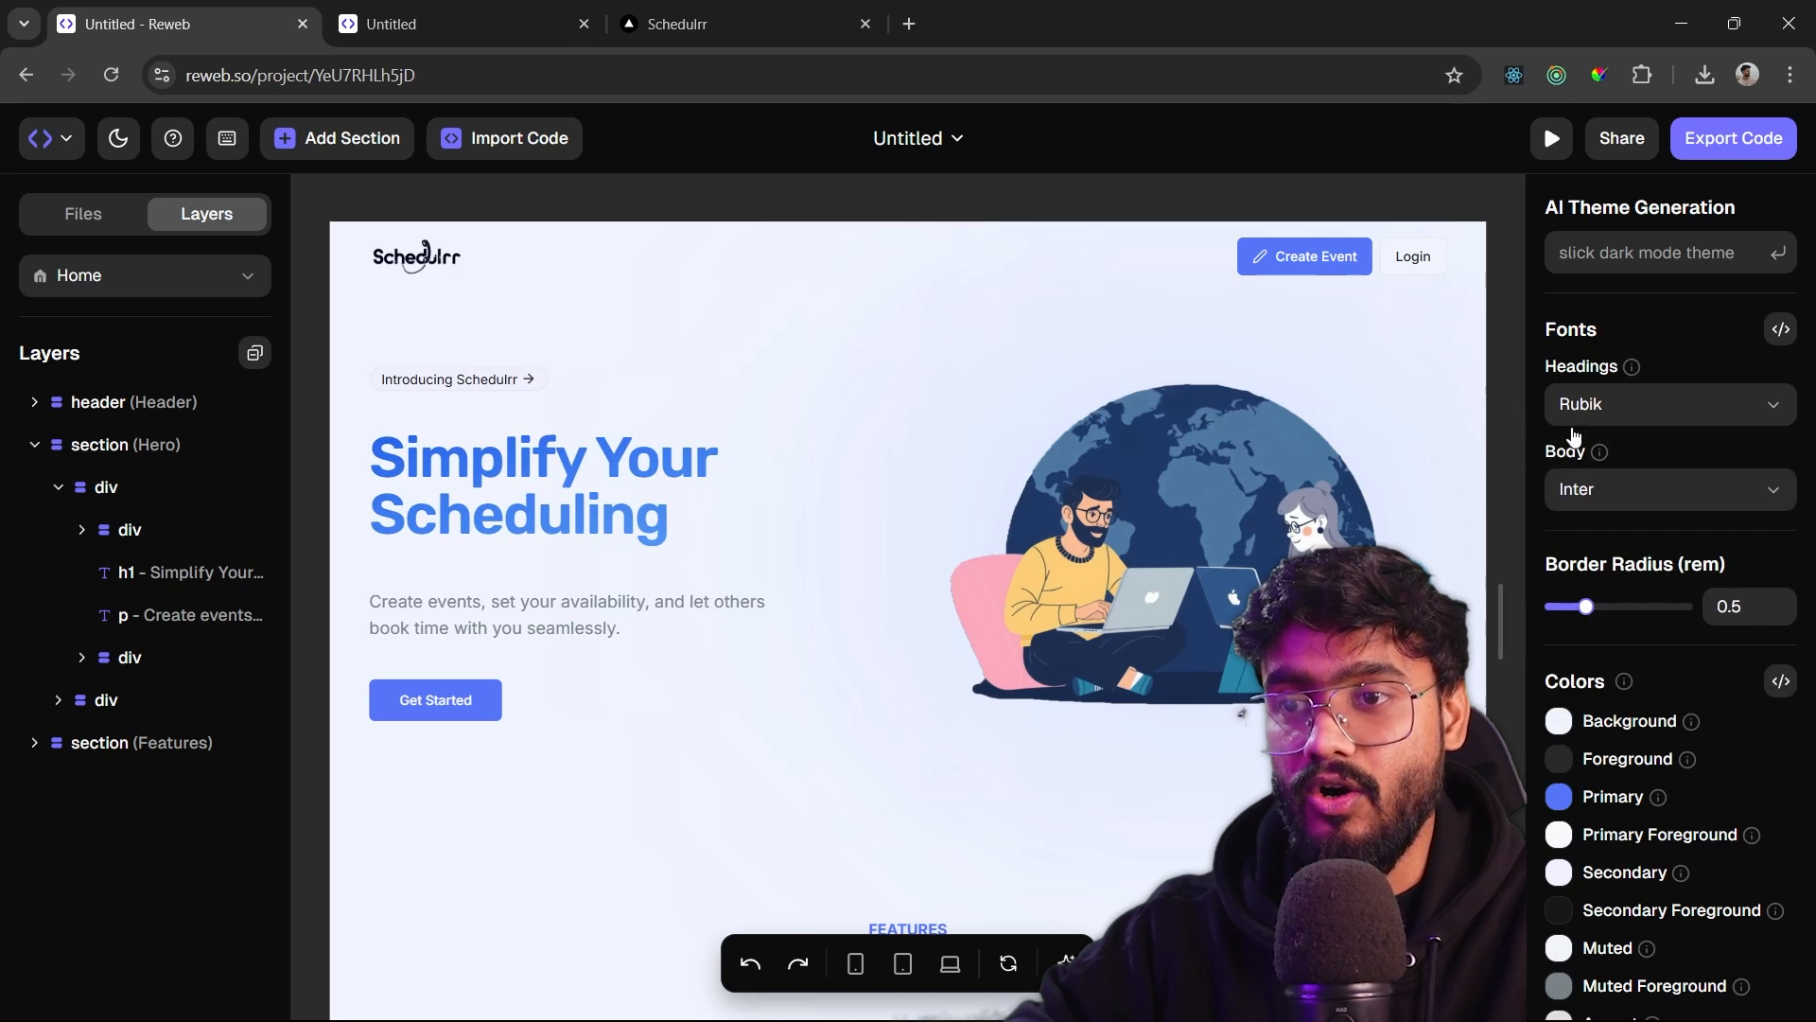
- Preview alternative body fonts for the theme, such as Mukta, dismiss the choices and select the hero section
{"action": "left_click", "coordinate": [1646, 499]}
{"action": "scroll", "coordinate": [1632, 643], "scroll_direction": "down", "scroll_amount": 4}
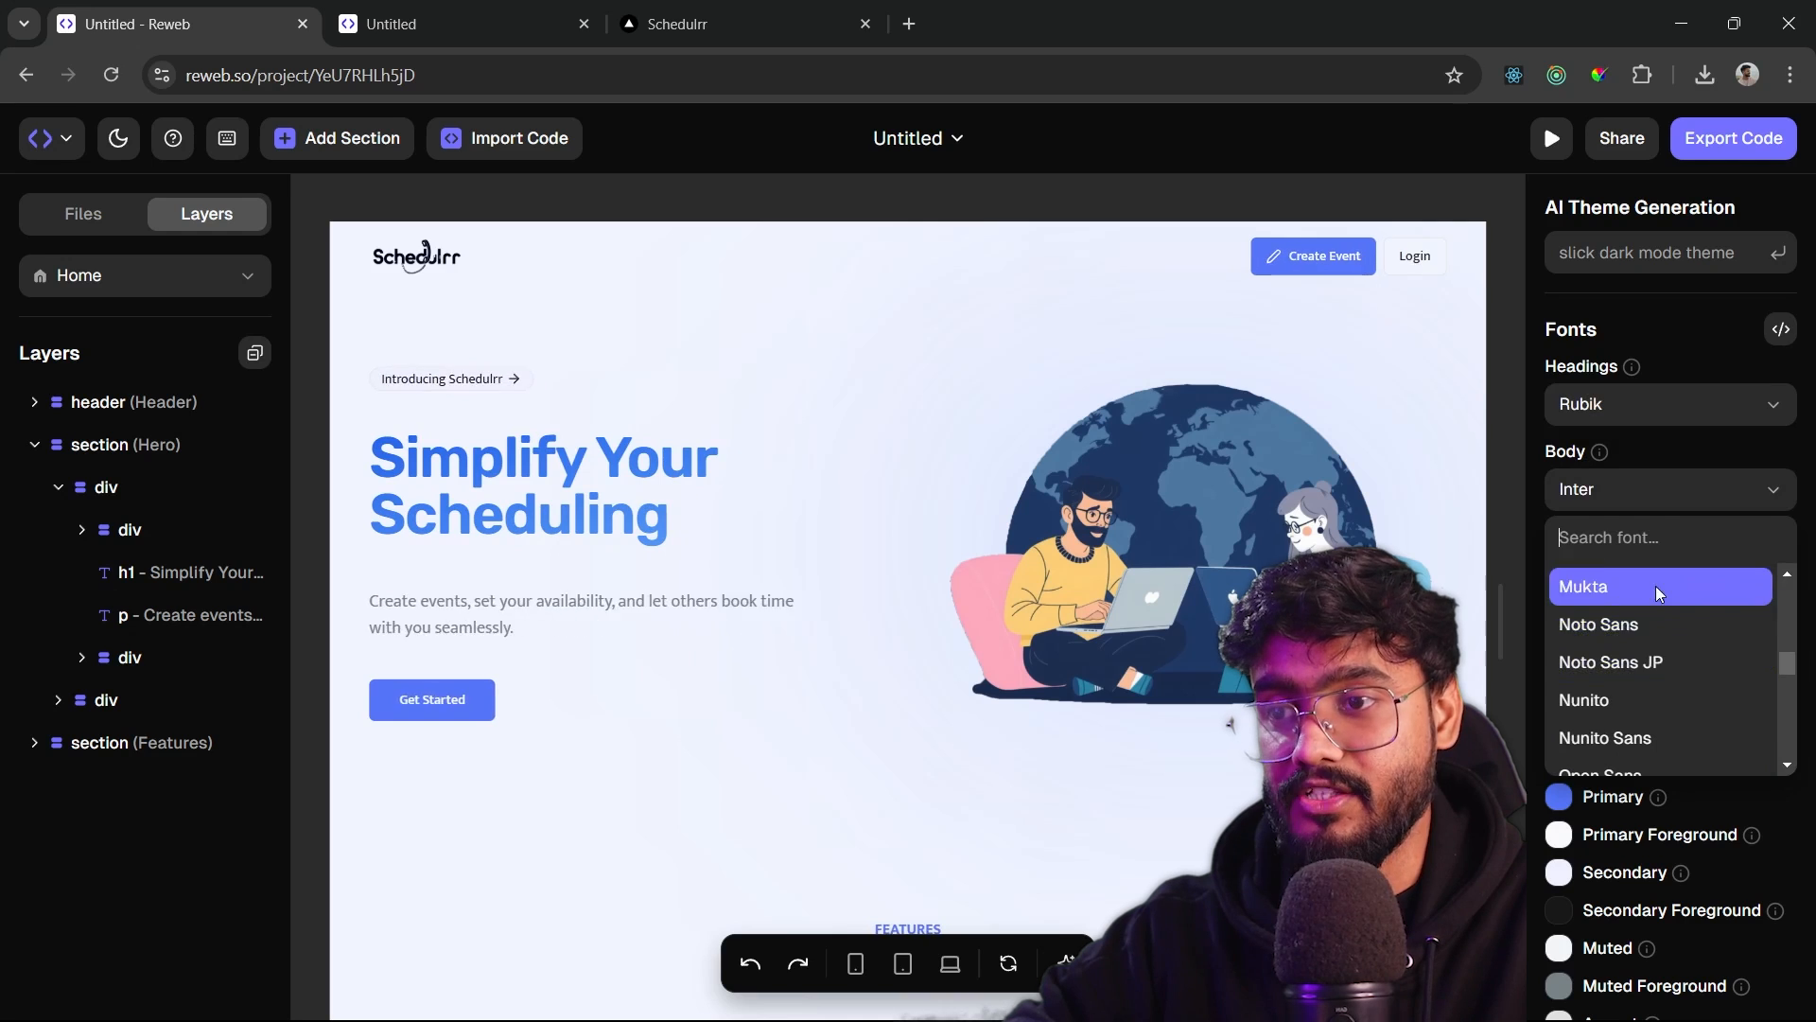
{"action": "left_click", "coordinate": [1626, 318]}
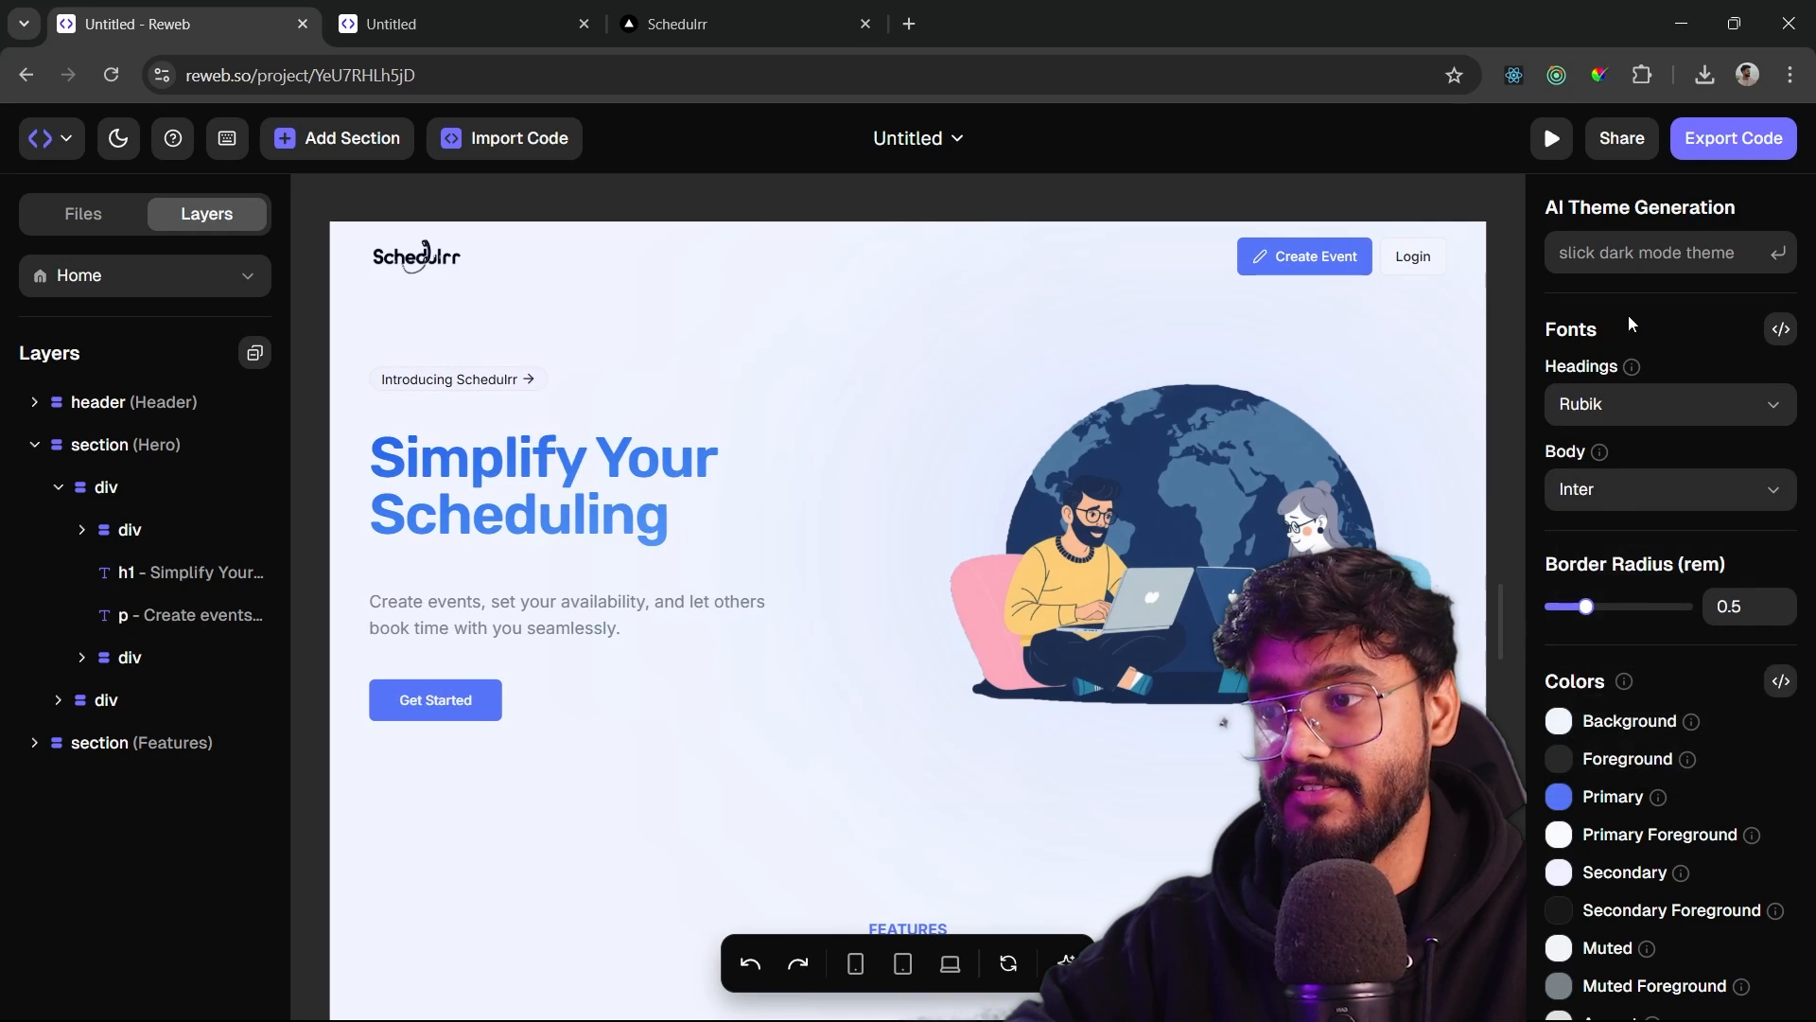
{"action": "left_click", "coordinate": [608, 337]}
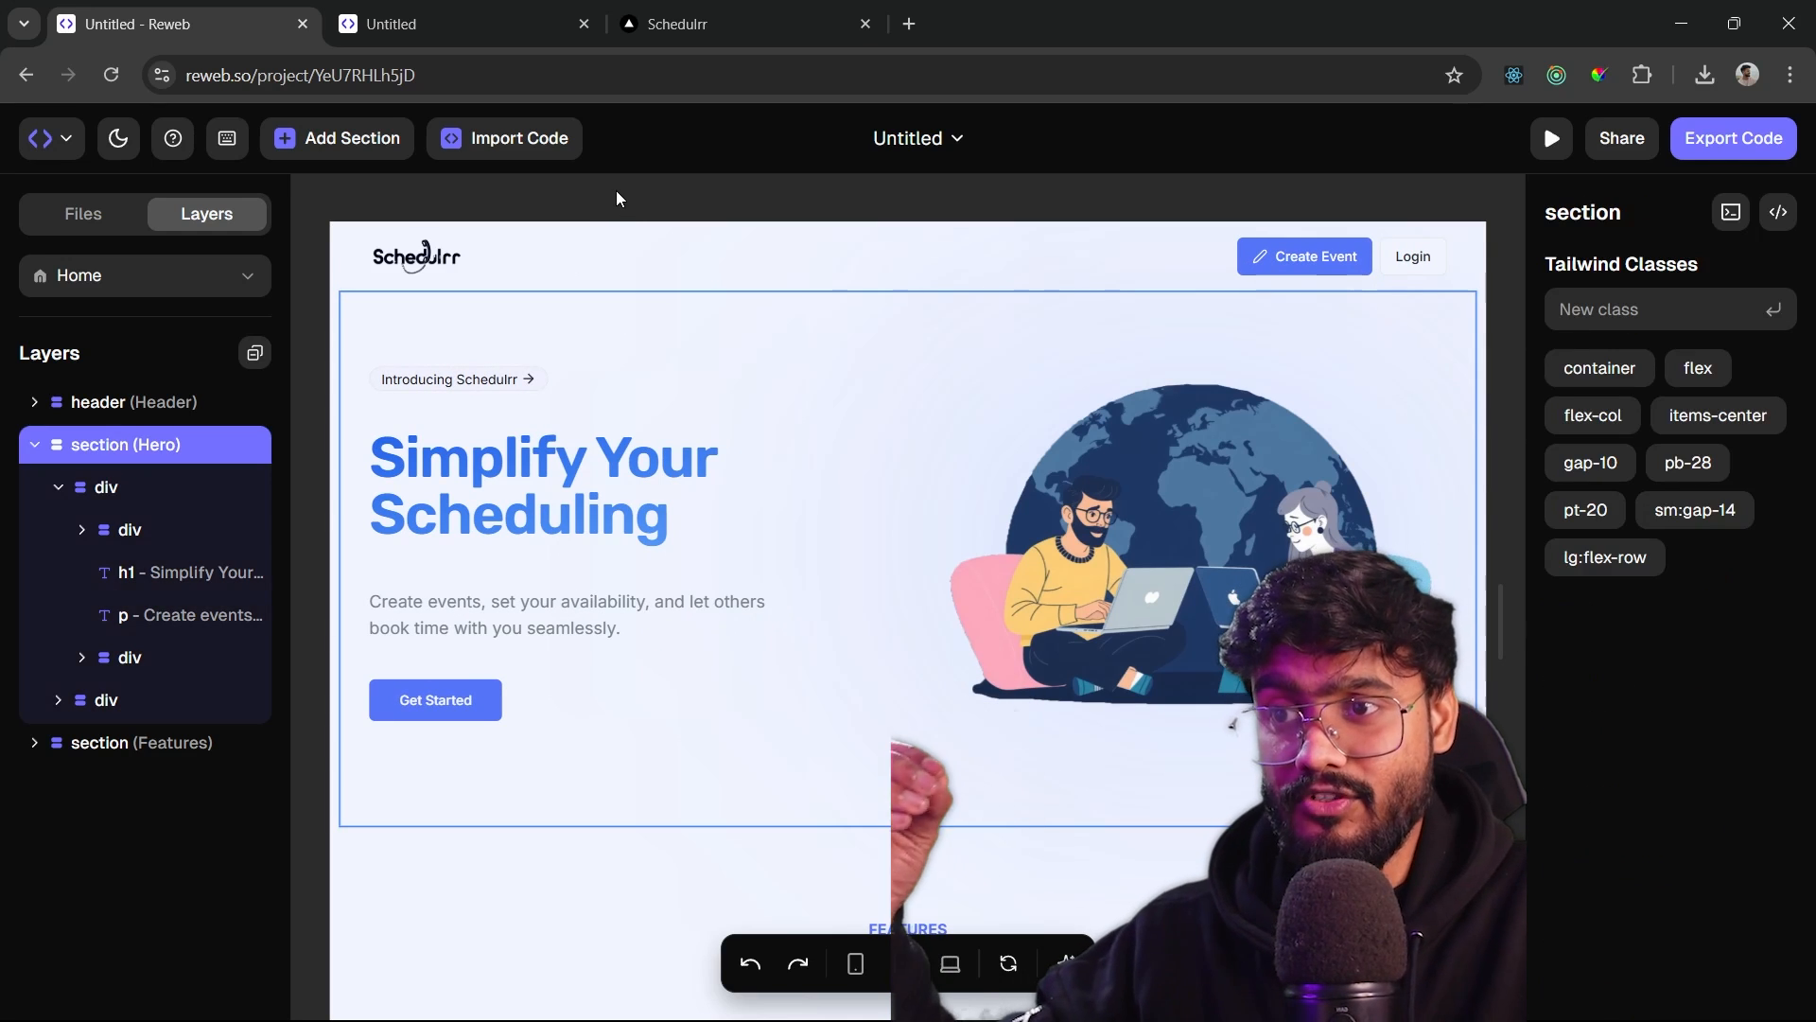
- Open the hero section's Add to Codebase dialog and copy its shadcn install command
{"action": "left_click", "coordinate": [616, 190]}
{"action": "left_click", "coordinate": [639, 342]}
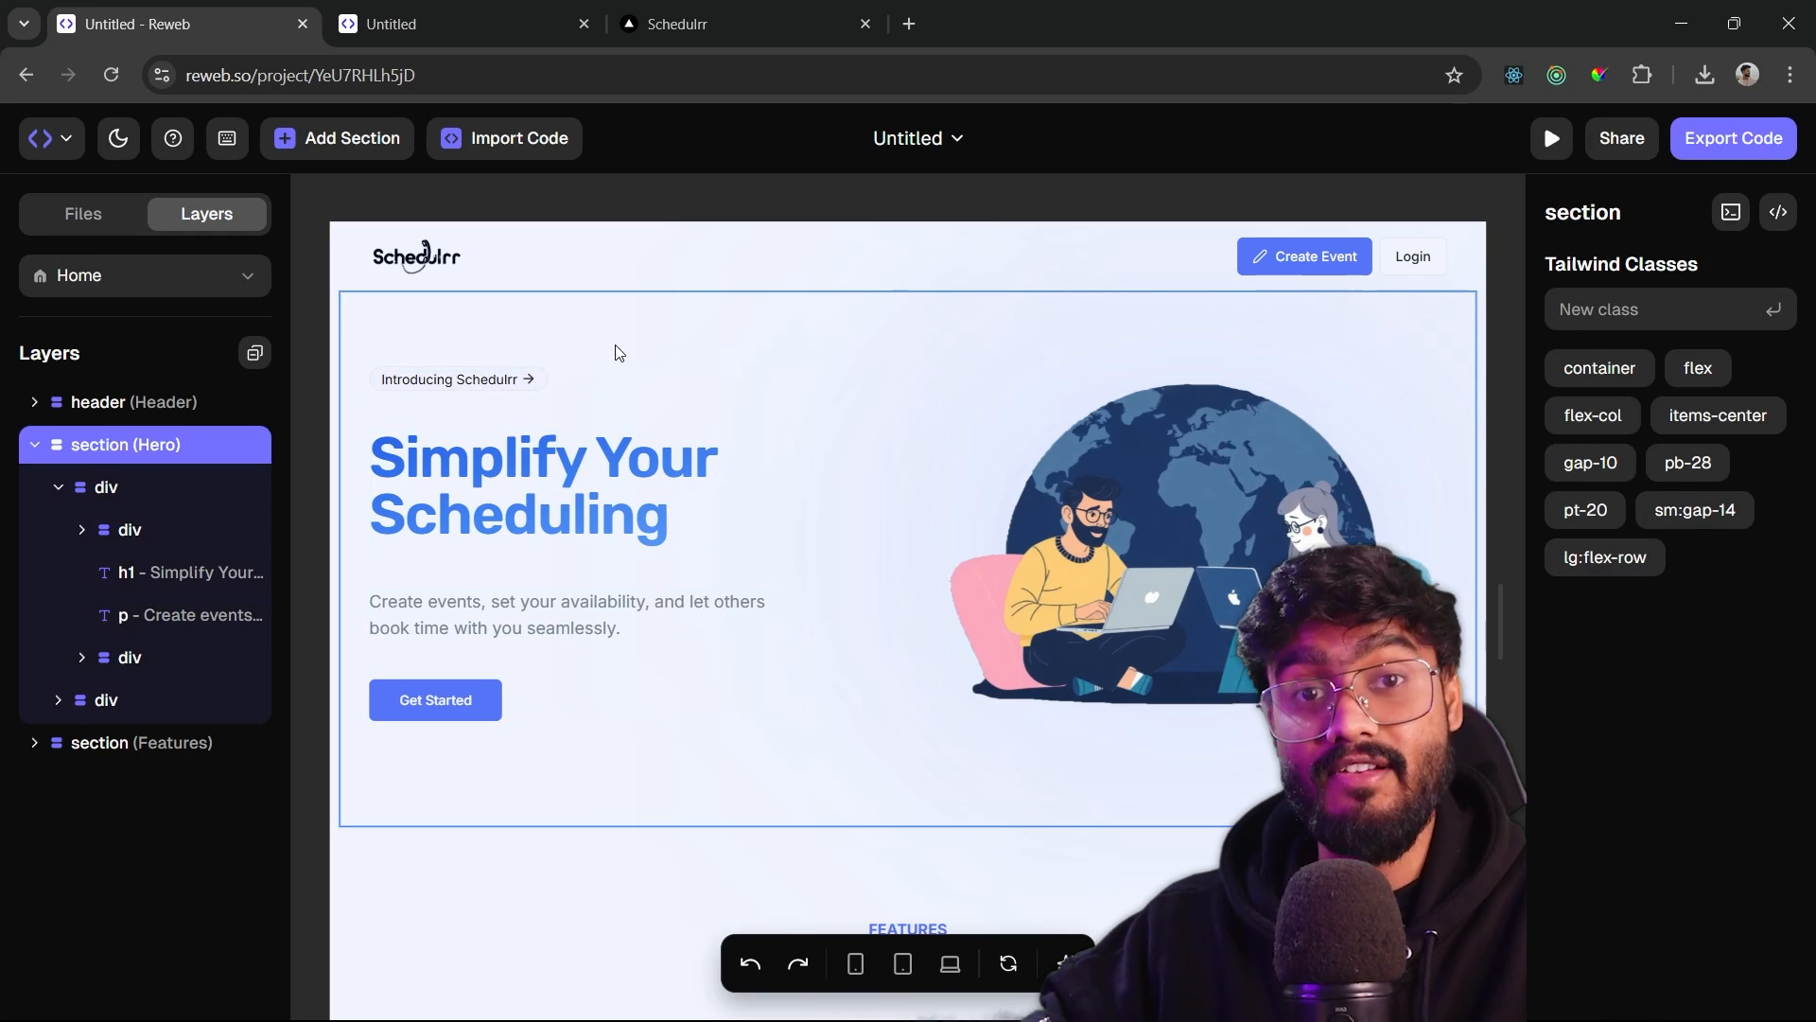
{"action": "left_click", "coordinate": [1732, 214]}
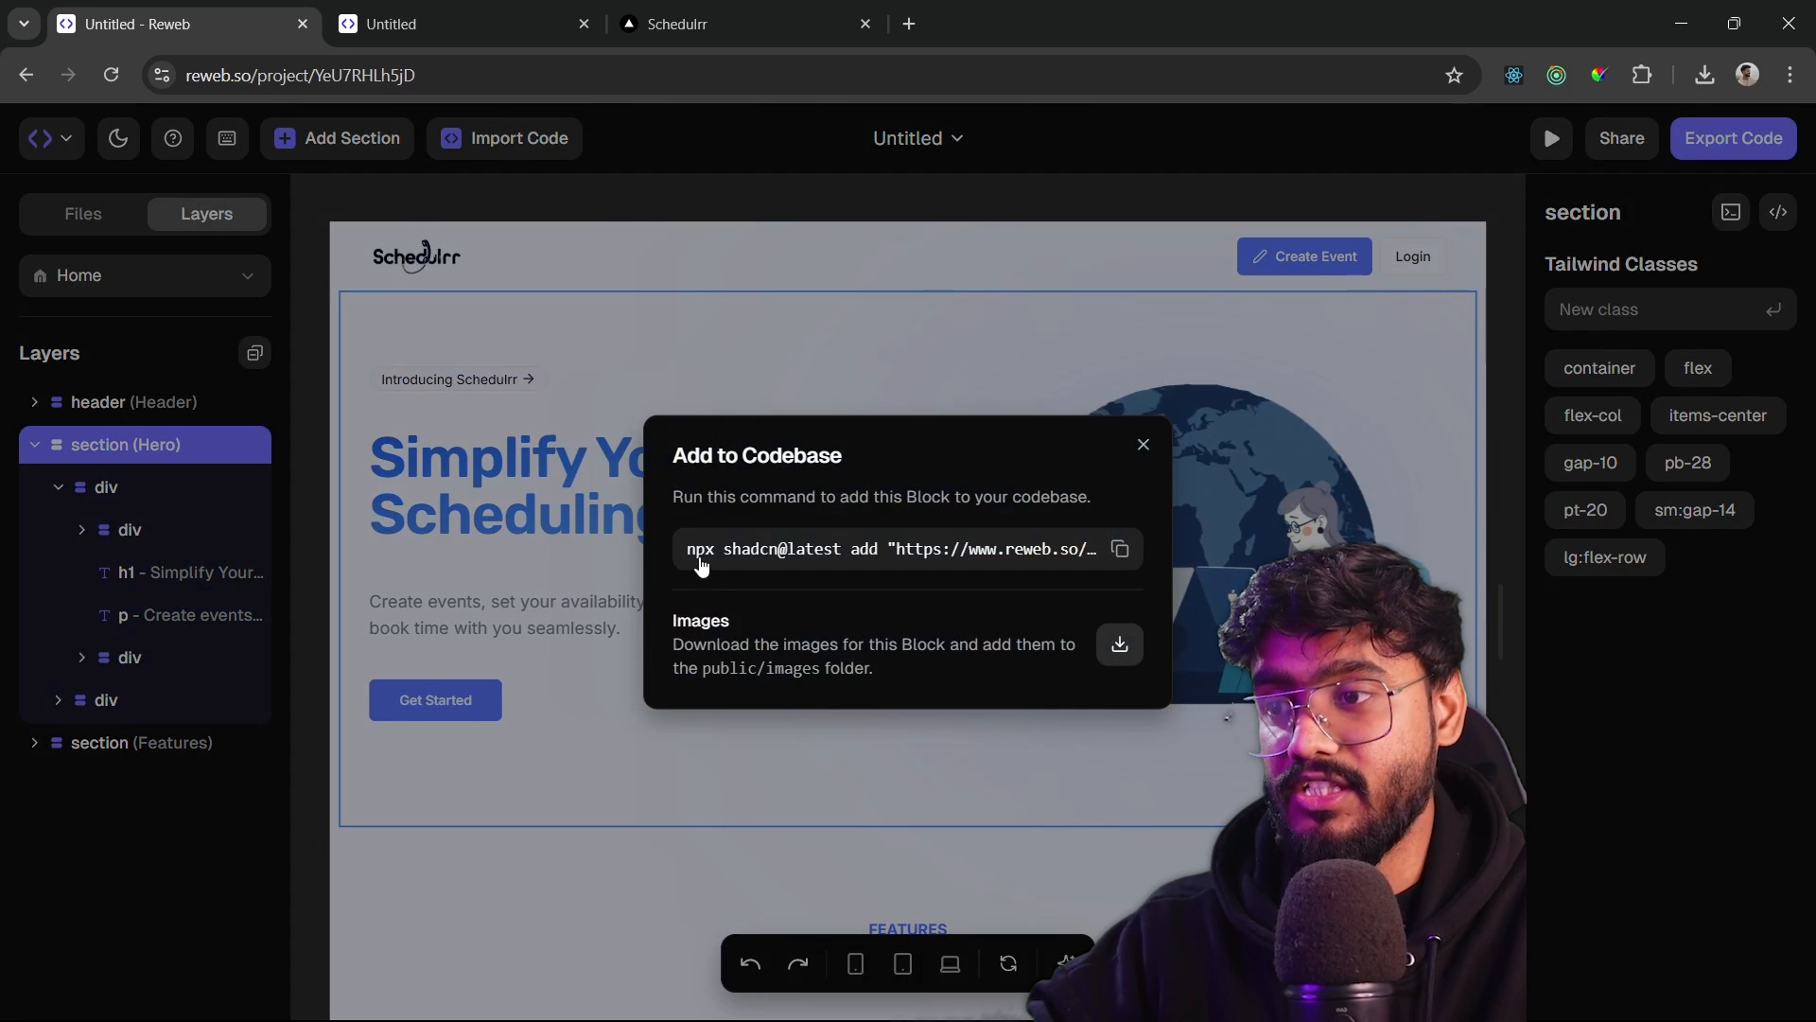
{"action": "left_click", "coordinate": [1121, 551]}
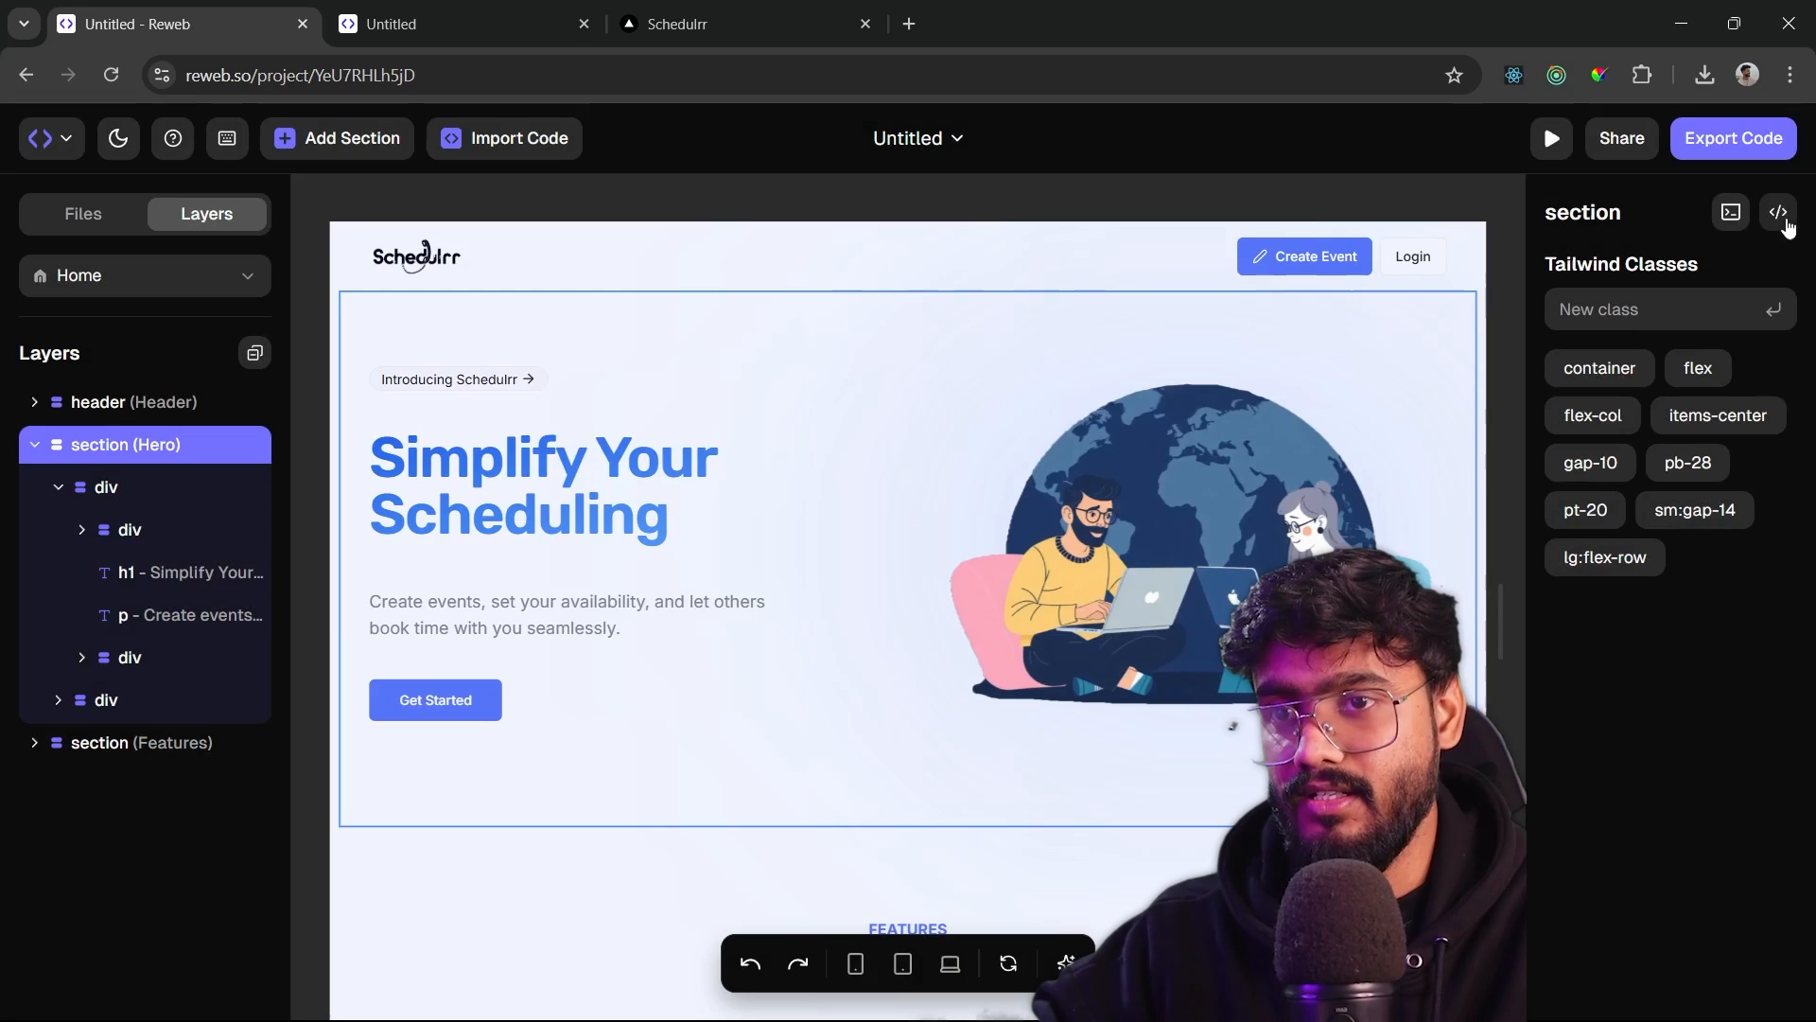
- Review the hero section's generated code in hero.tsx, close it and deselect the section
{"action": "left_click", "coordinate": [1782, 219]}
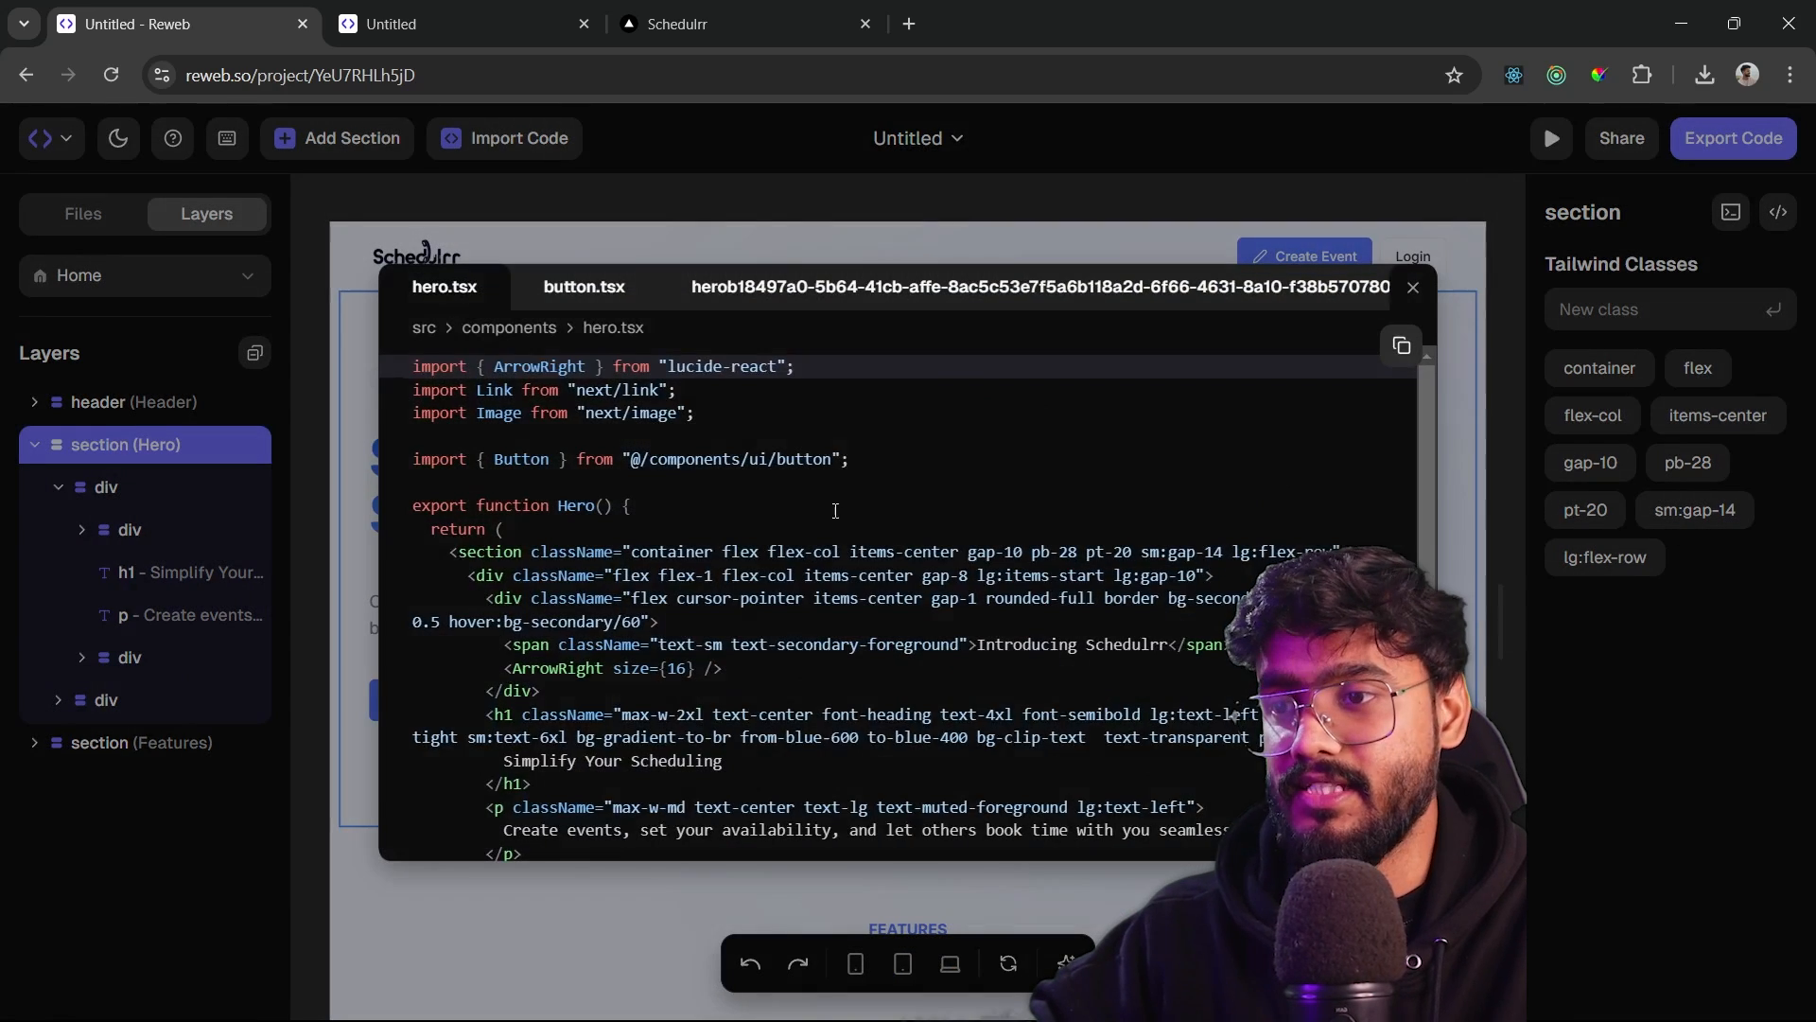
{"action": "scroll", "coordinate": [740, 524], "scroll_direction": "down", "scroll_amount": 5}
{"action": "left_click_drag", "start_coordinate": [1135, 803], "coordinate": [397, 258]}
{"action": "left_click", "coordinate": [1413, 289]}
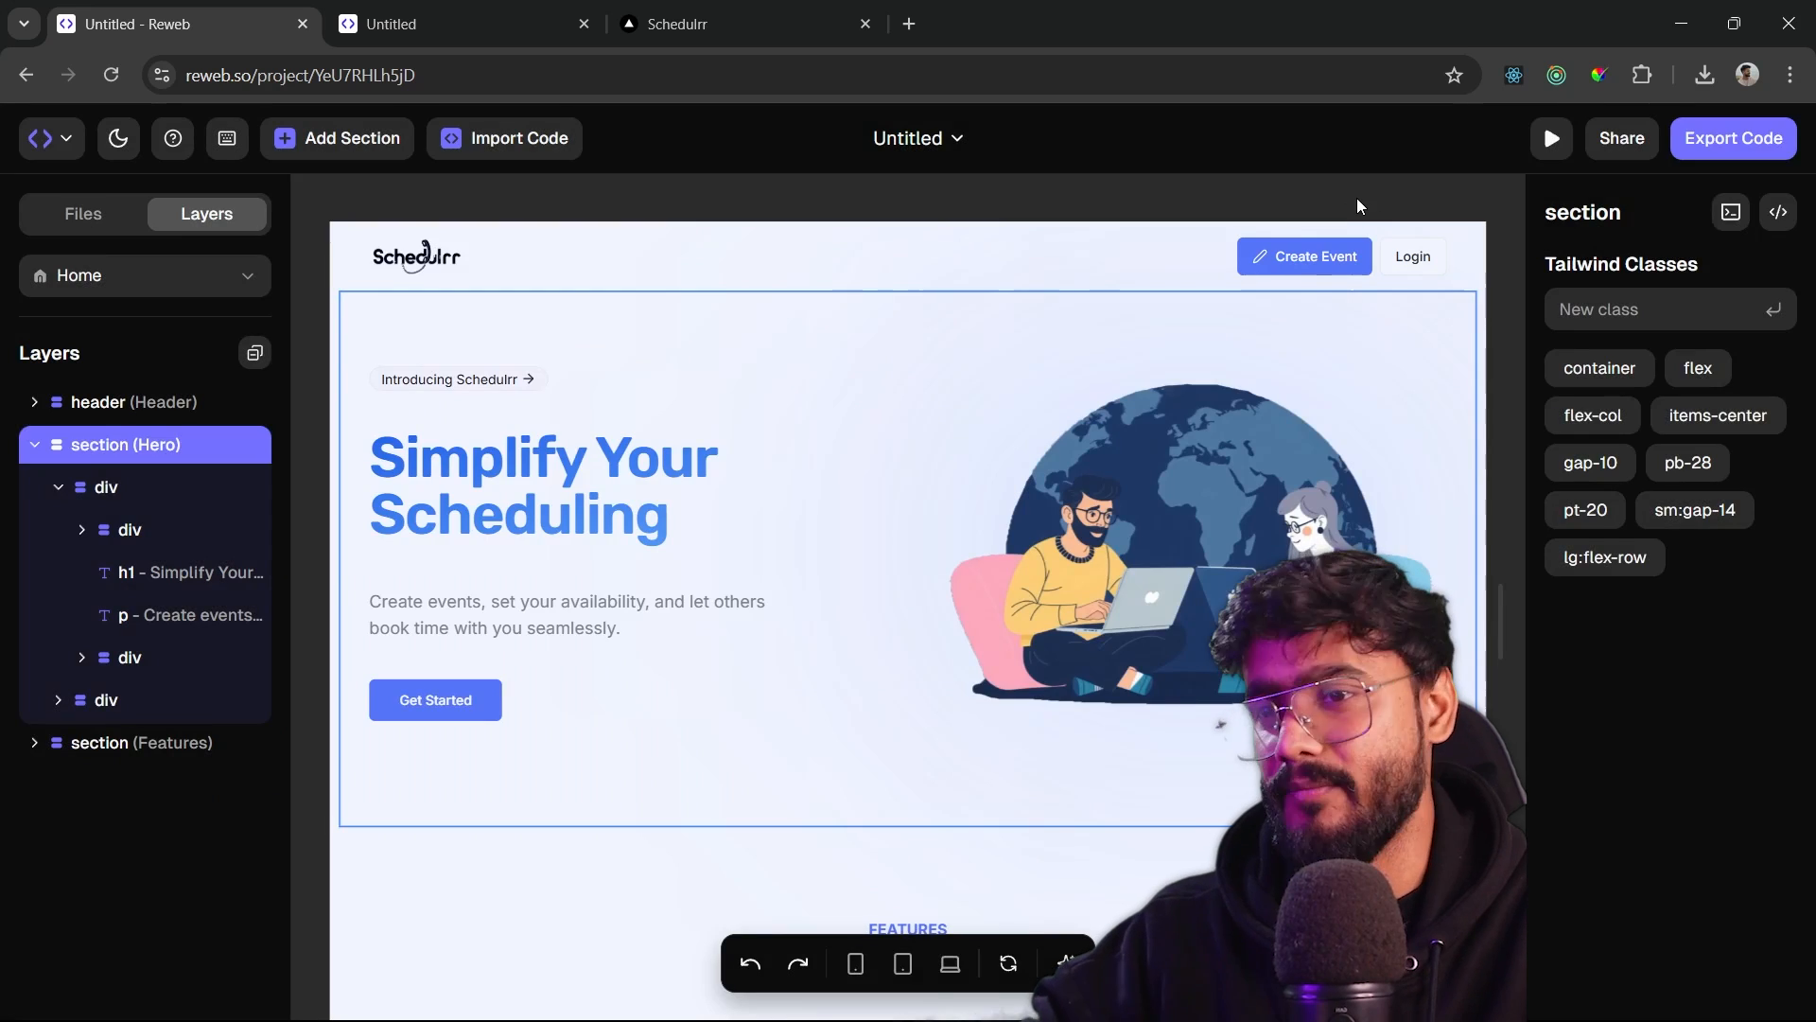
{"action": "left_click", "coordinate": [1356, 199]}
- Examine the How It Works section on the live Schedulrr site and return to the Reweb project
{"action": "scroll", "coordinate": [1031, 573], "scroll_direction": "down", "scroll_amount": 5}
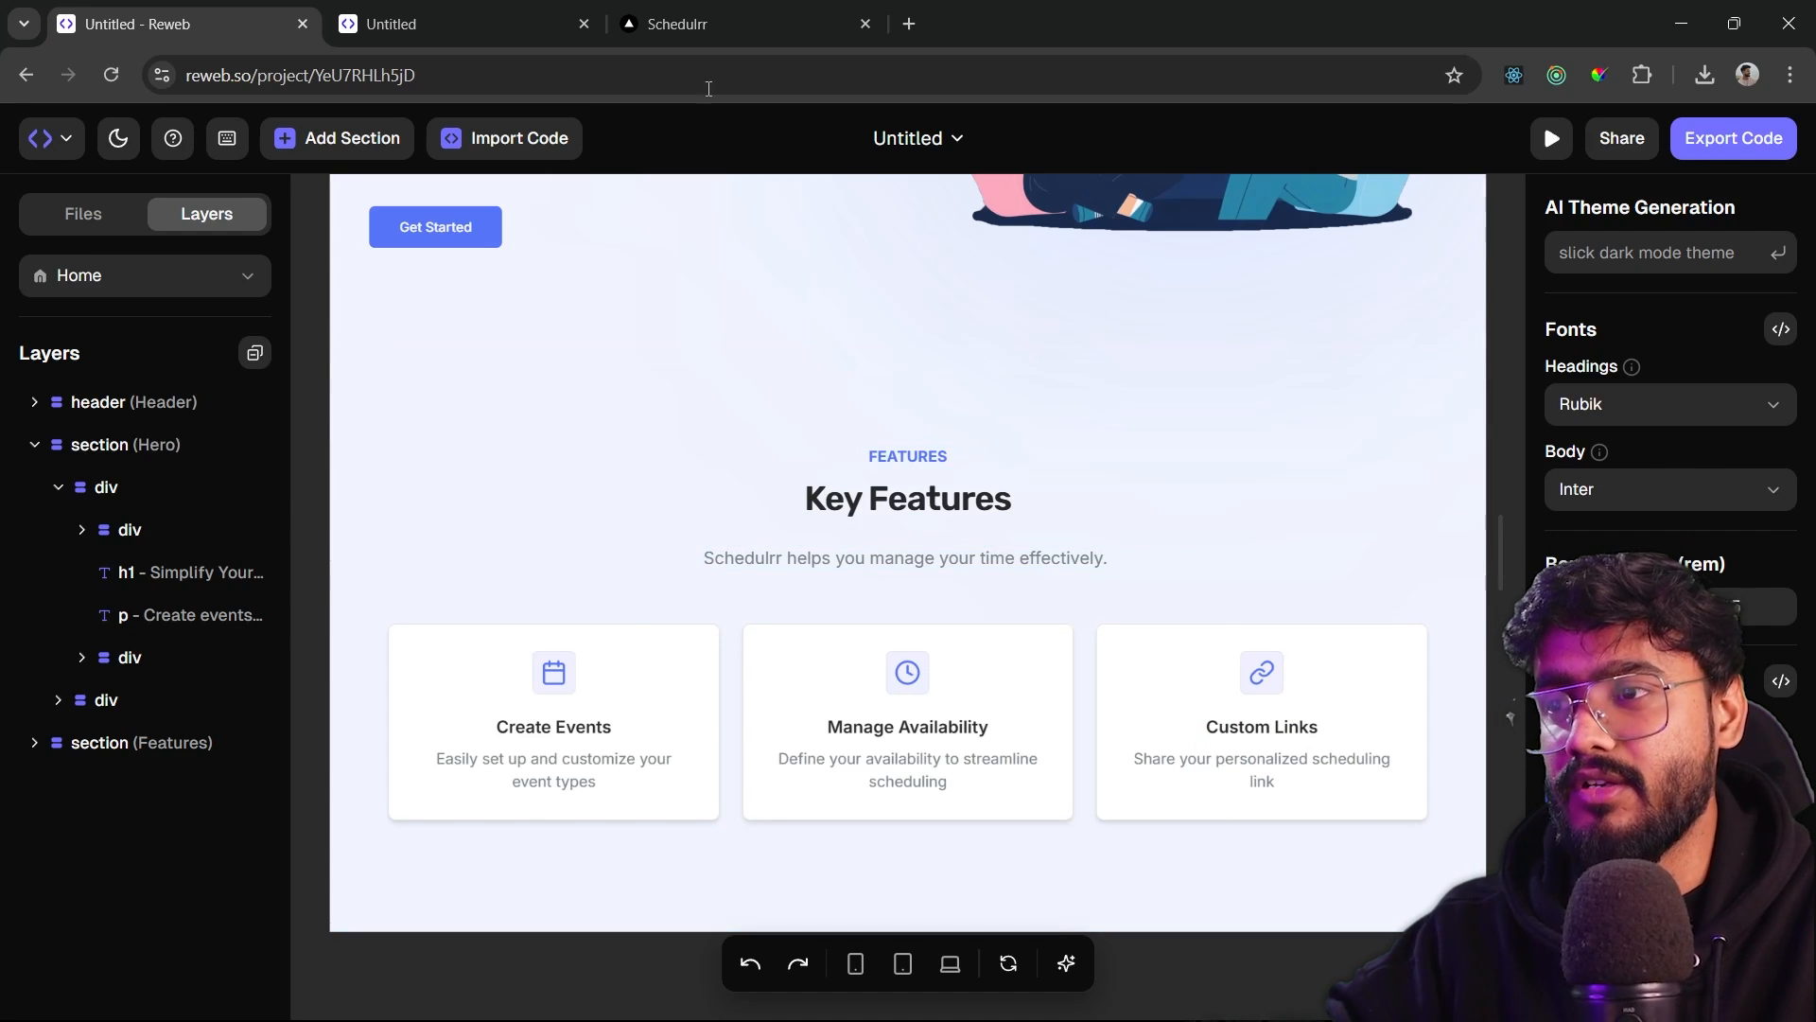
{"action": "left_click", "coordinate": [772, 24]}
{"action": "left_click", "coordinate": [795, 348]}
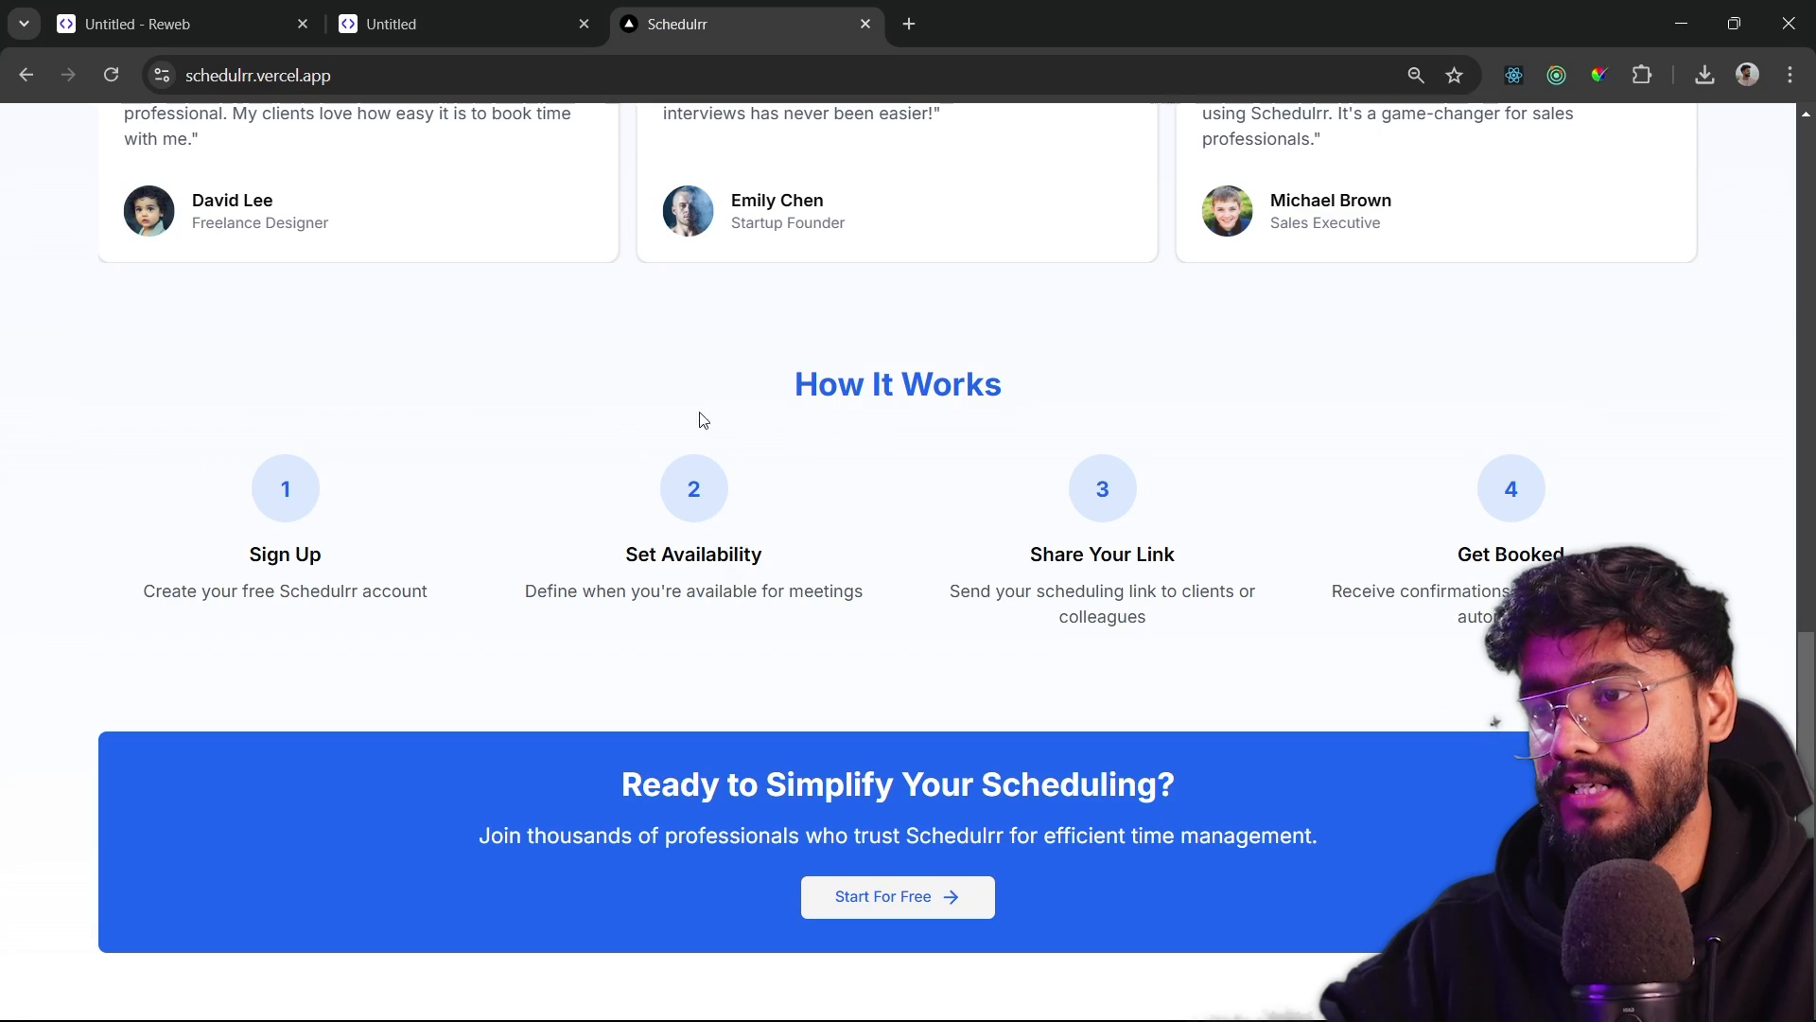
{"action": "left_click_drag", "start_coordinate": [795, 384], "coordinate": [1285, 394]}
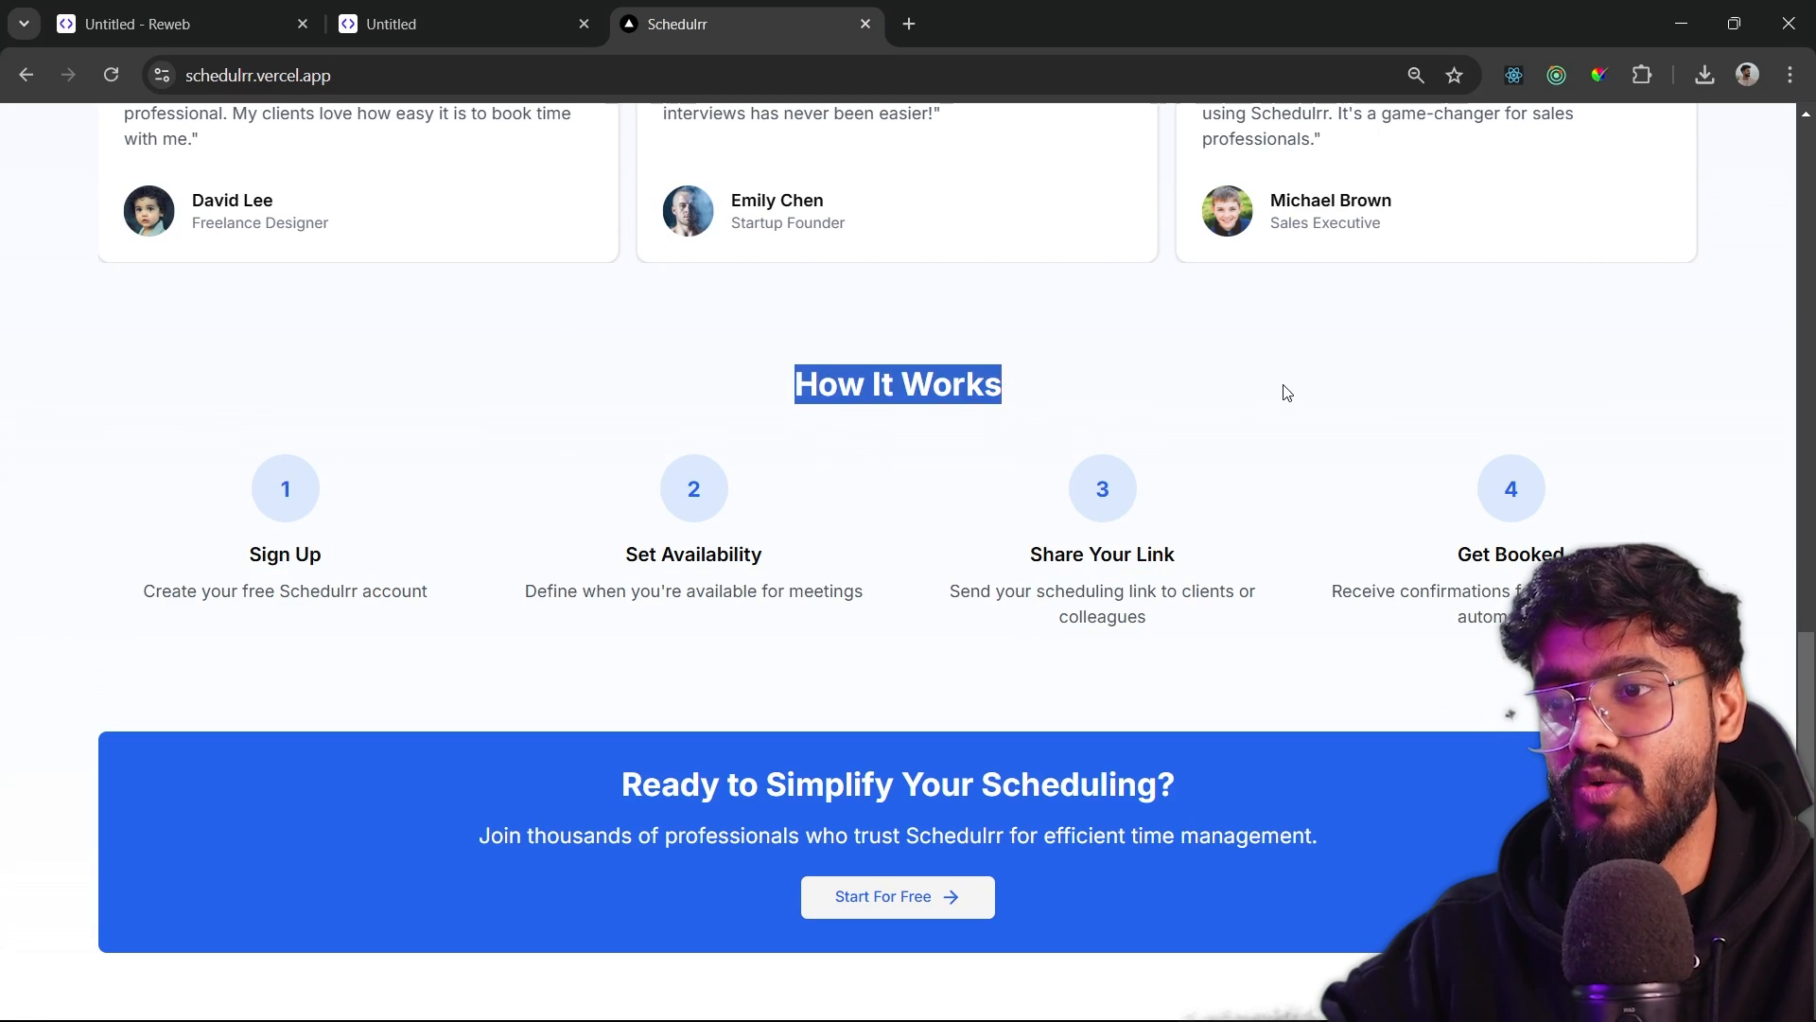
{"action": "left_click", "coordinate": [1286, 393]}
{"action": "left_click", "coordinate": [142, 24]}
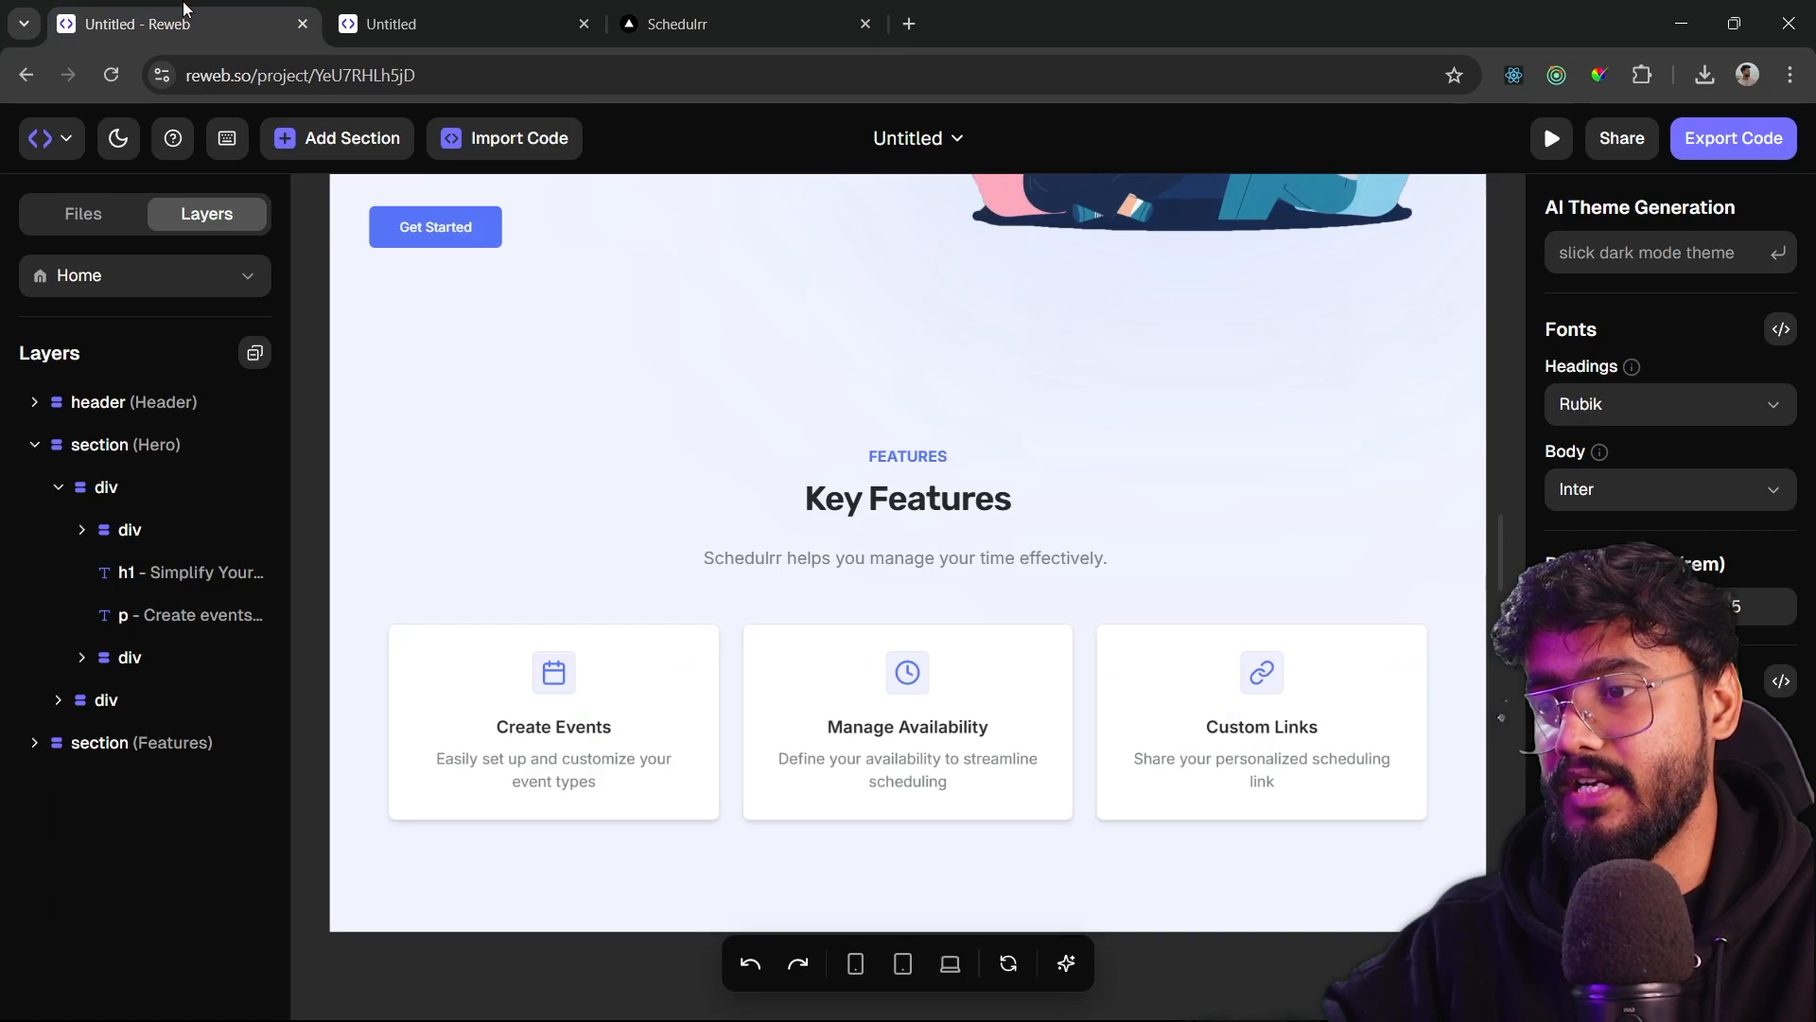
- Generate a section with the AI prompt: Add a “How It Works” component with 4 steps - Sign Up, Set Availability, Share Your Link, Get Booked
{"action": "left_click", "coordinate": [1065, 960]}
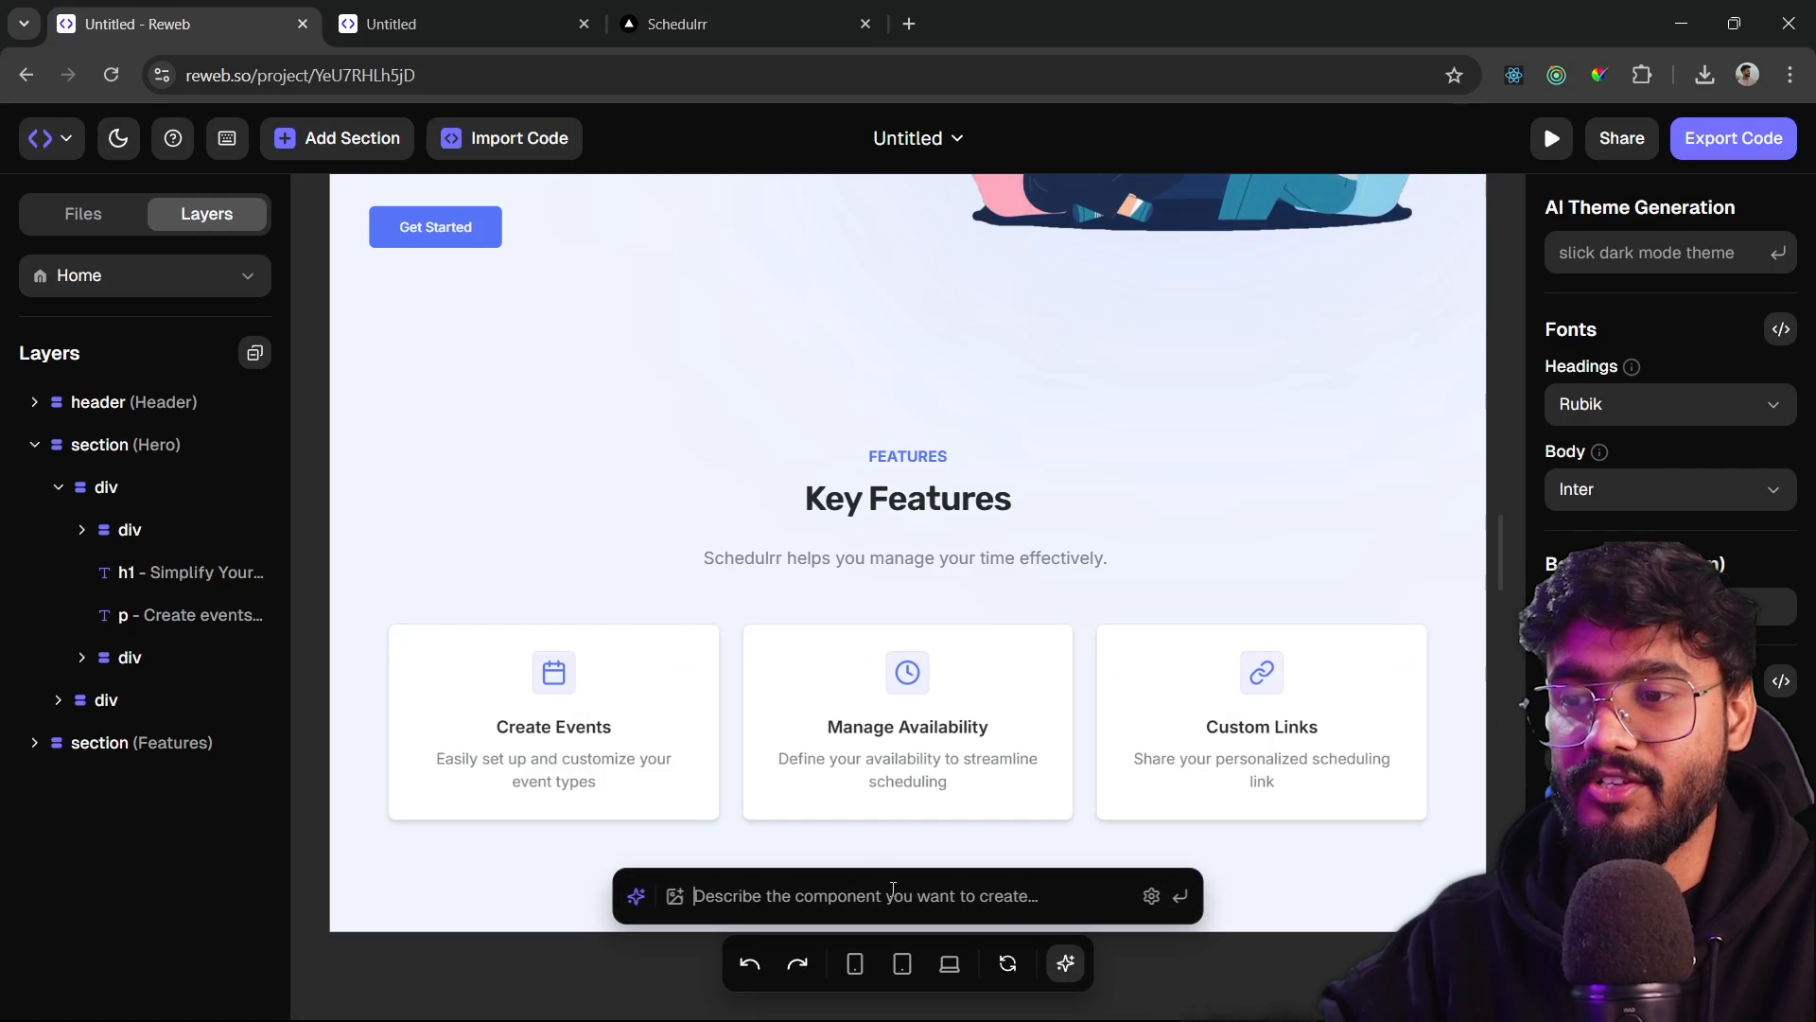
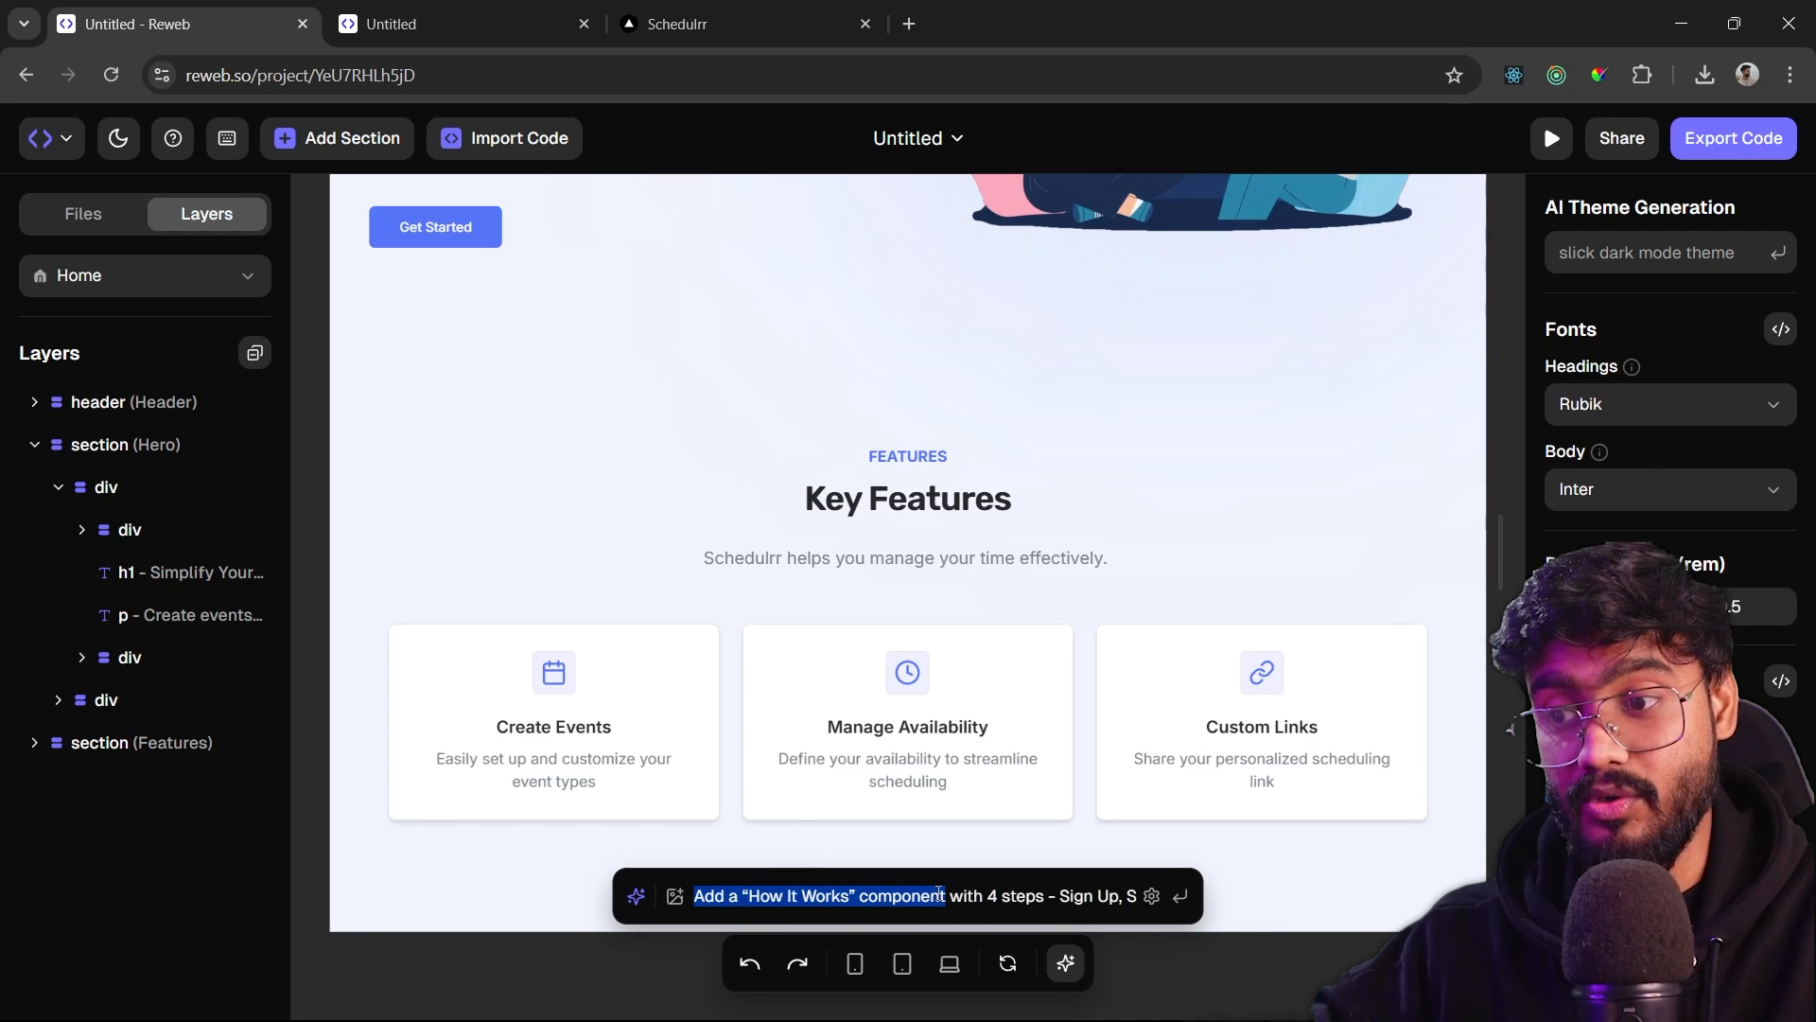
{"action": "left_click", "coordinate": [979, 897]}
{"action": "type", "text": "et"}
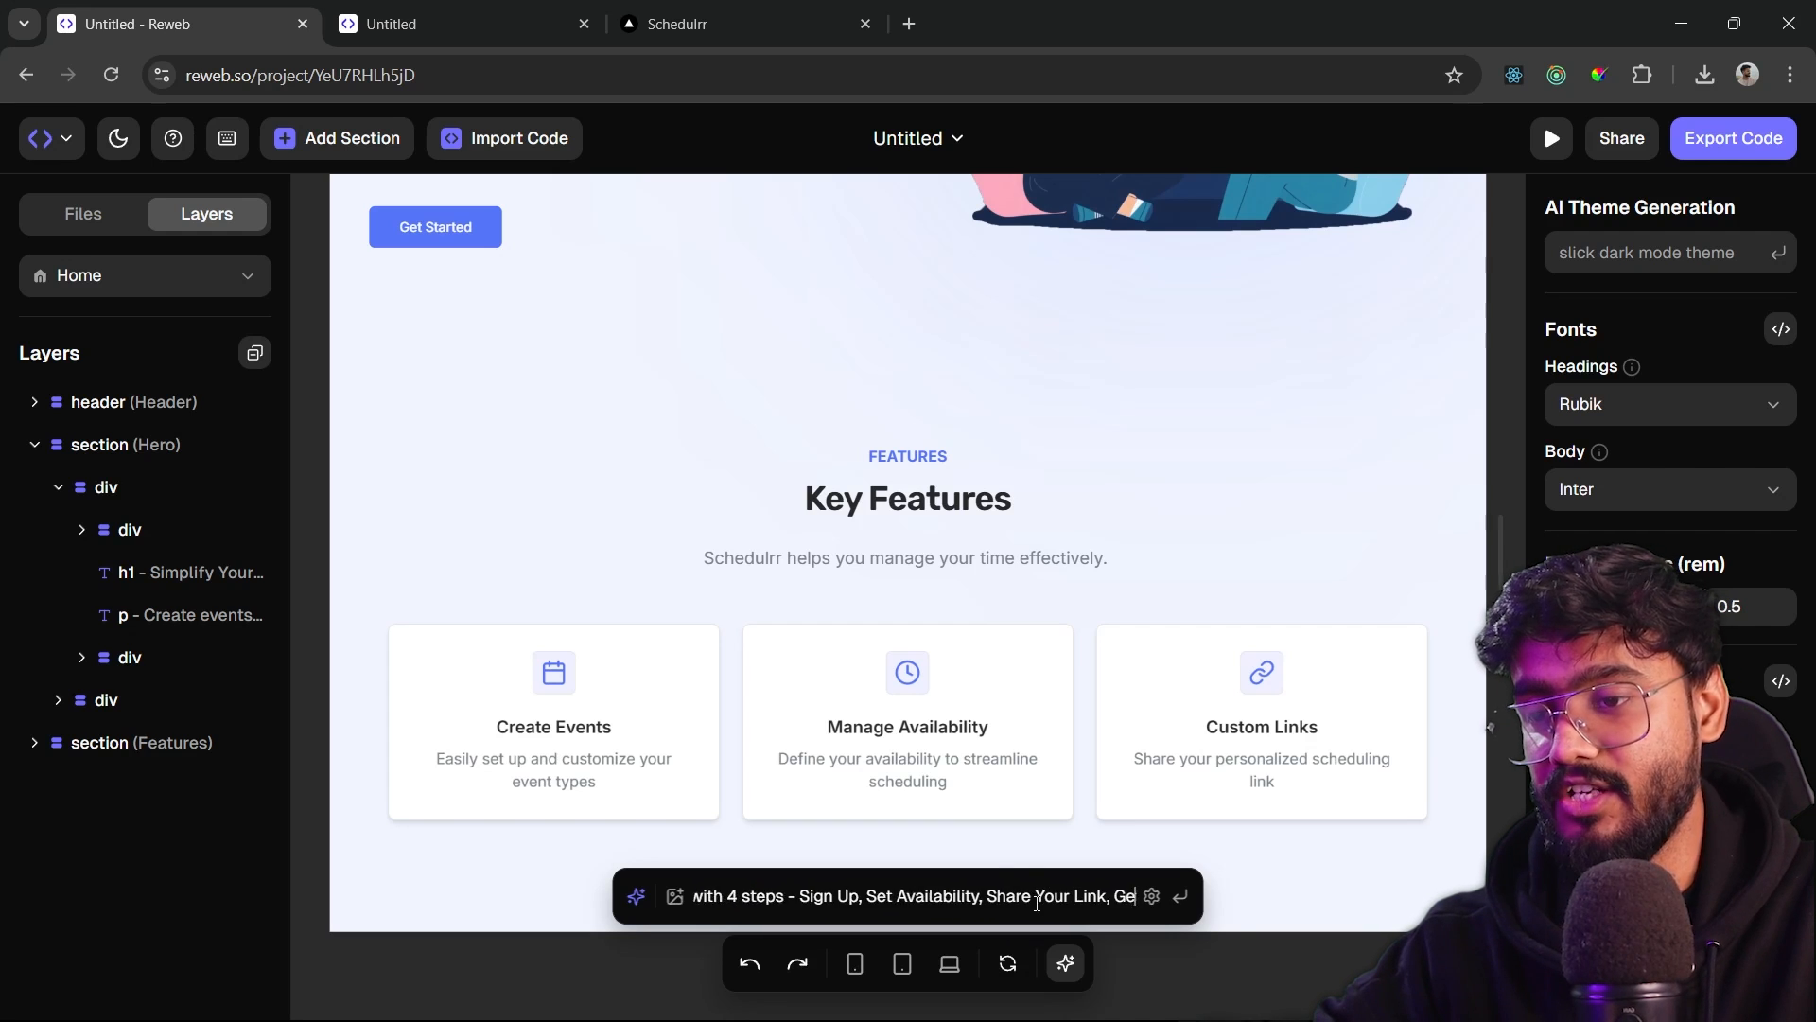
{"action": "type", "text": "t Booked"}
{"action": "key", "text": "ctrl+a"}
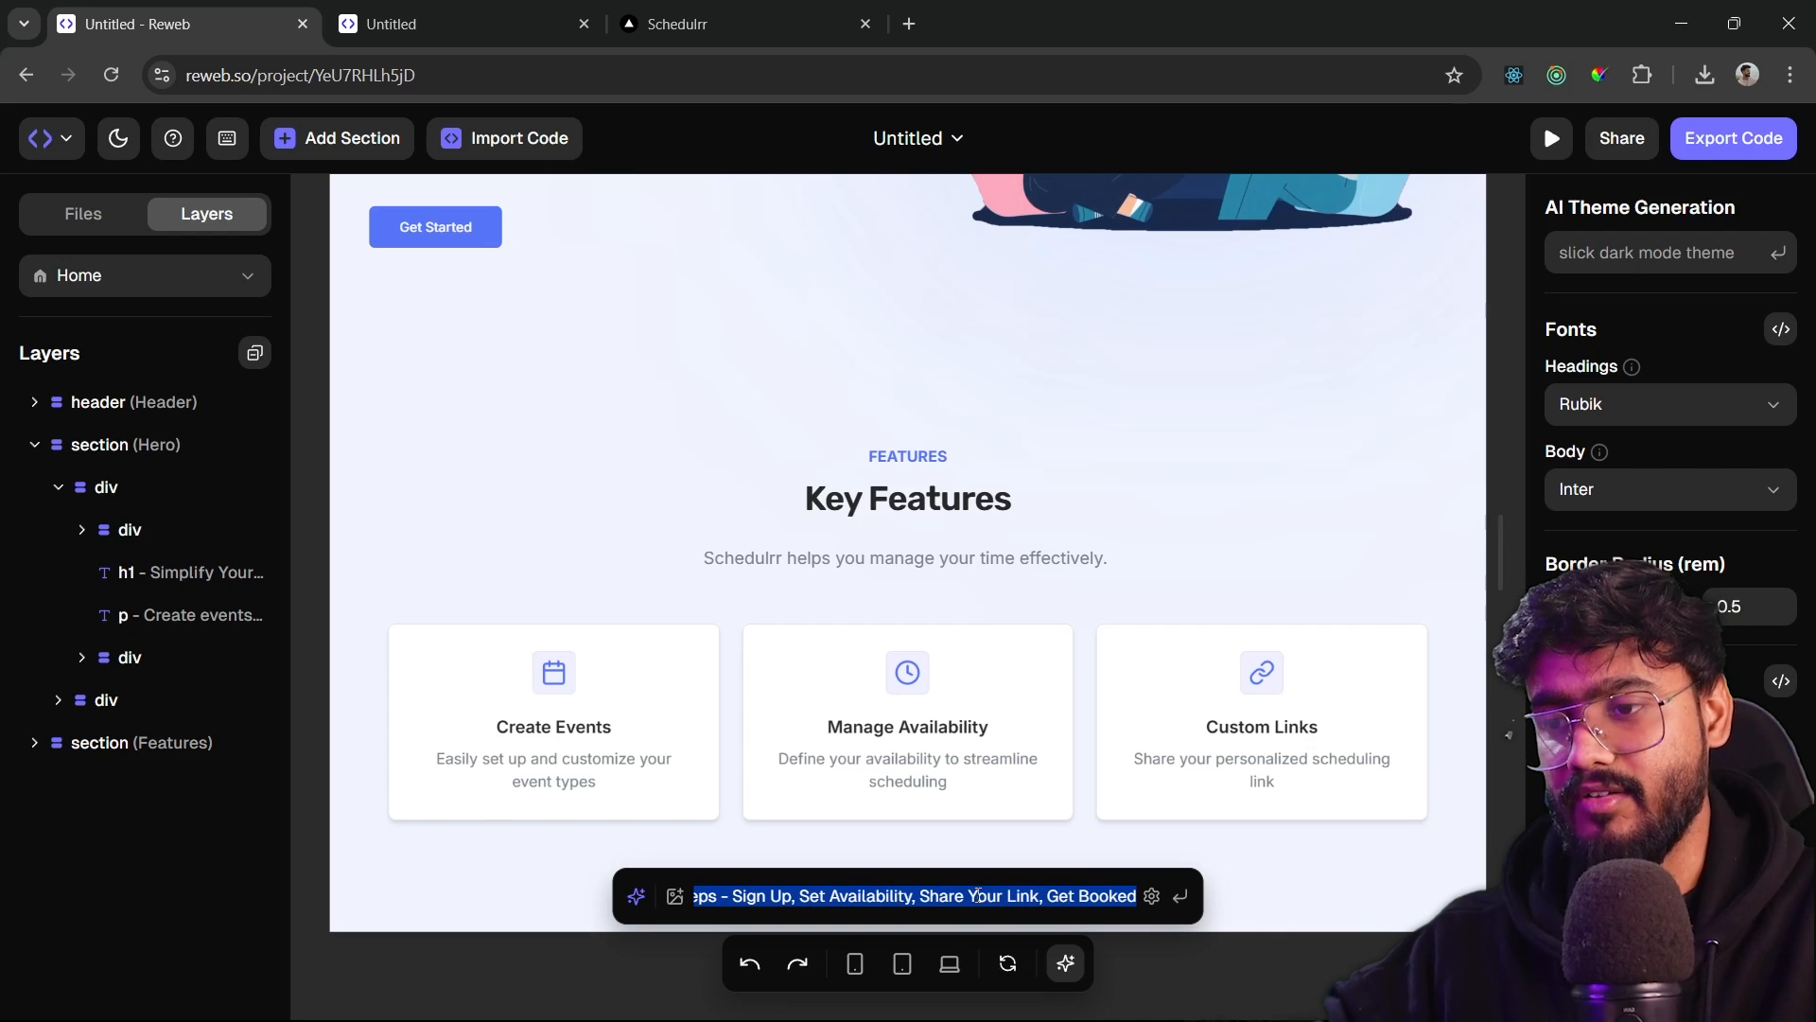
{"action": "key", "text": "Return"}
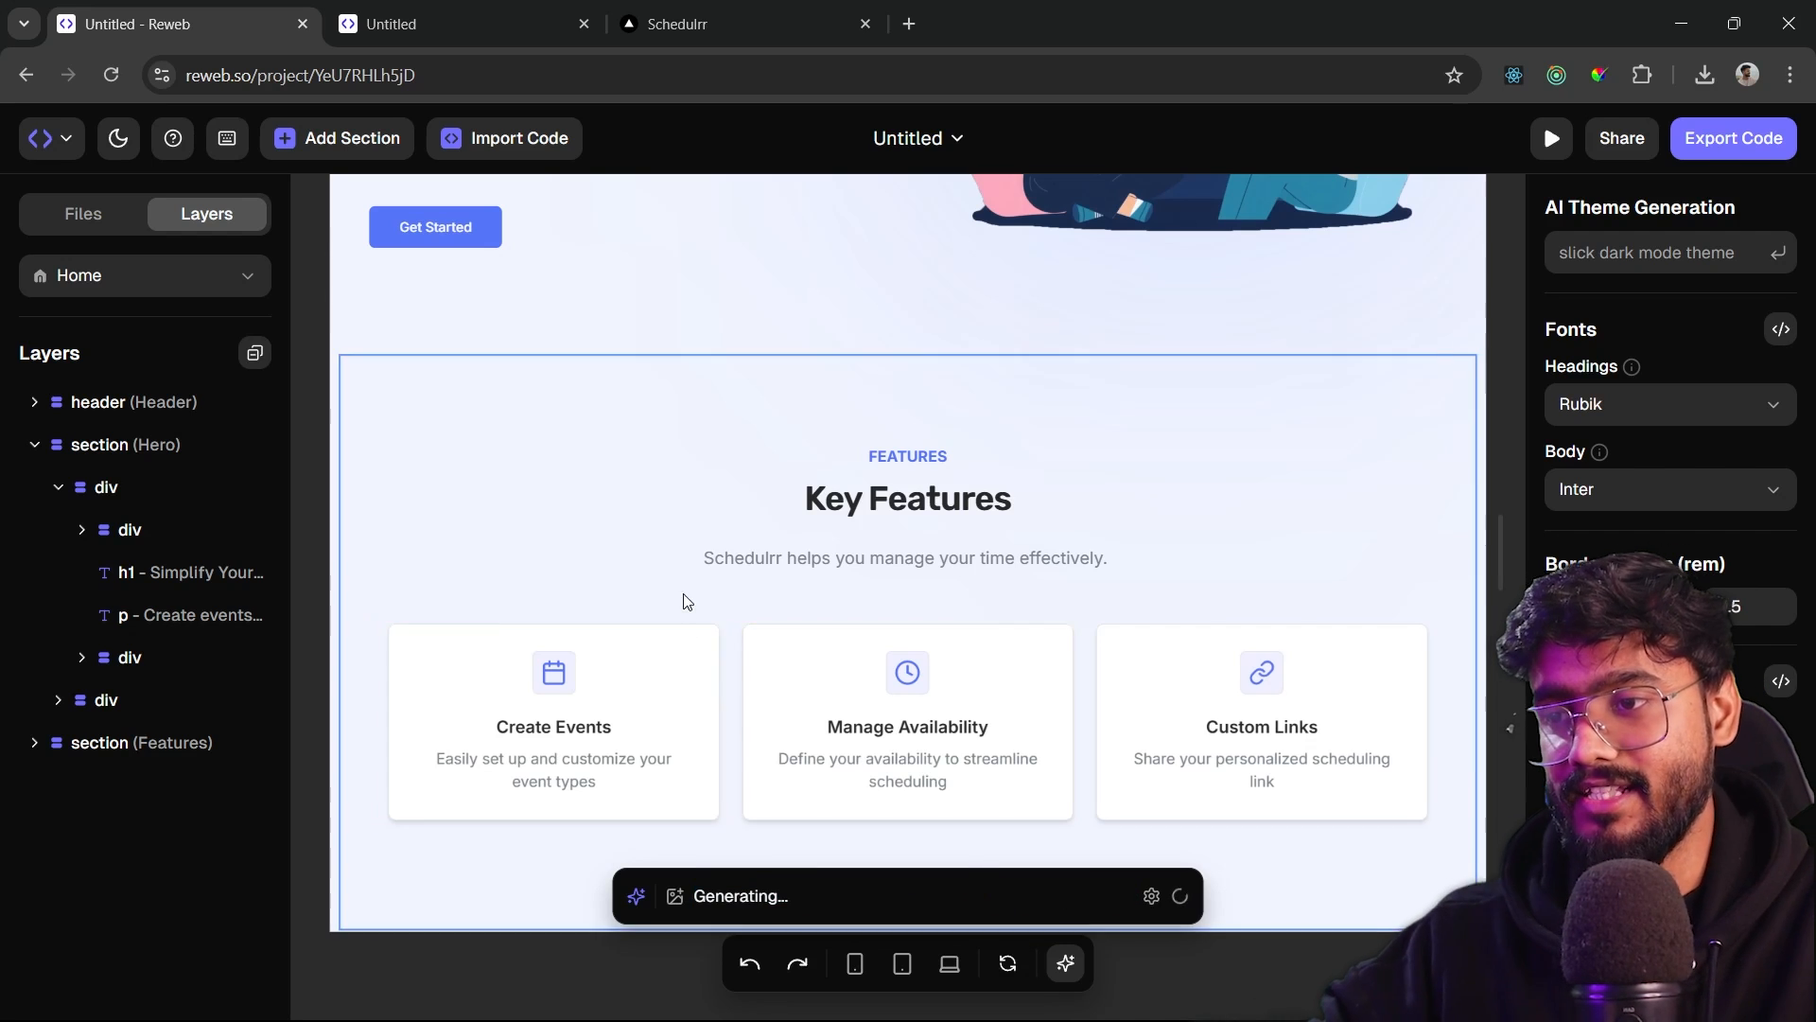
- Delete the Calendar component from the icon circle of the Set Availability step
{"action": "scroll", "coordinate": [687, 602], "scroll_direction": "down", "scroll_amount": 3}
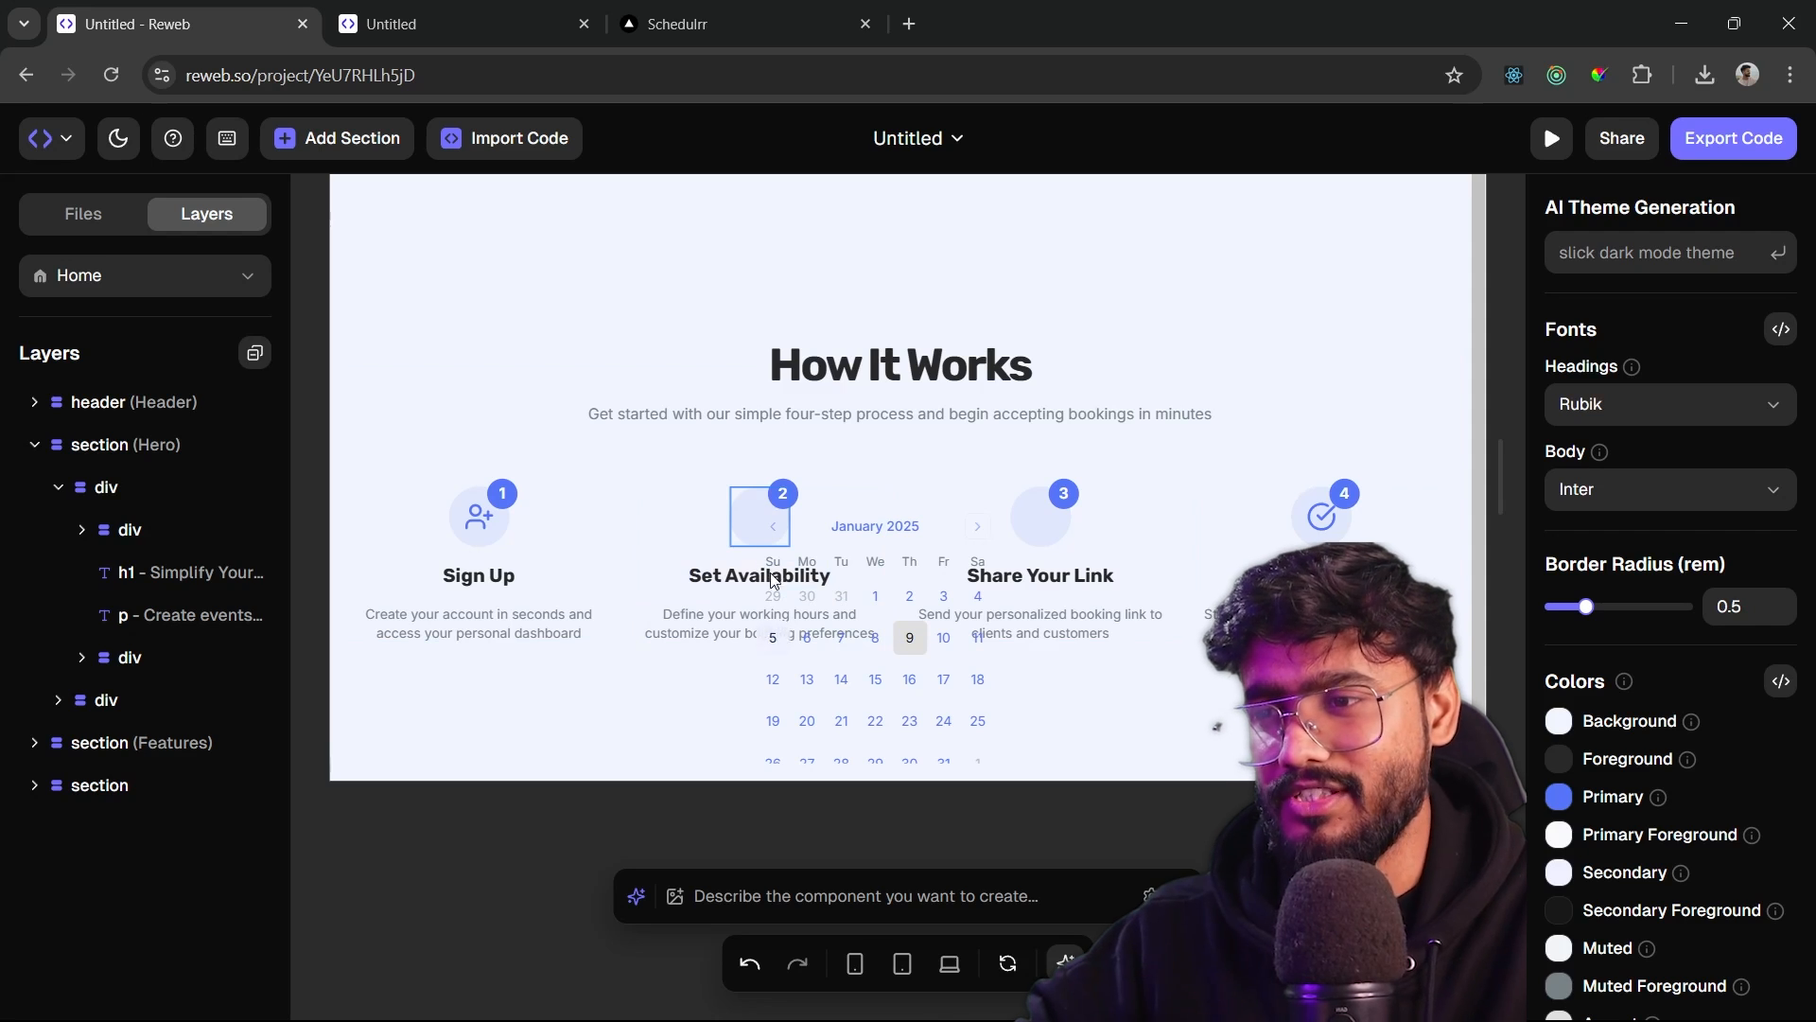
{"action": "left_click", "coordinate": [780, 536]}
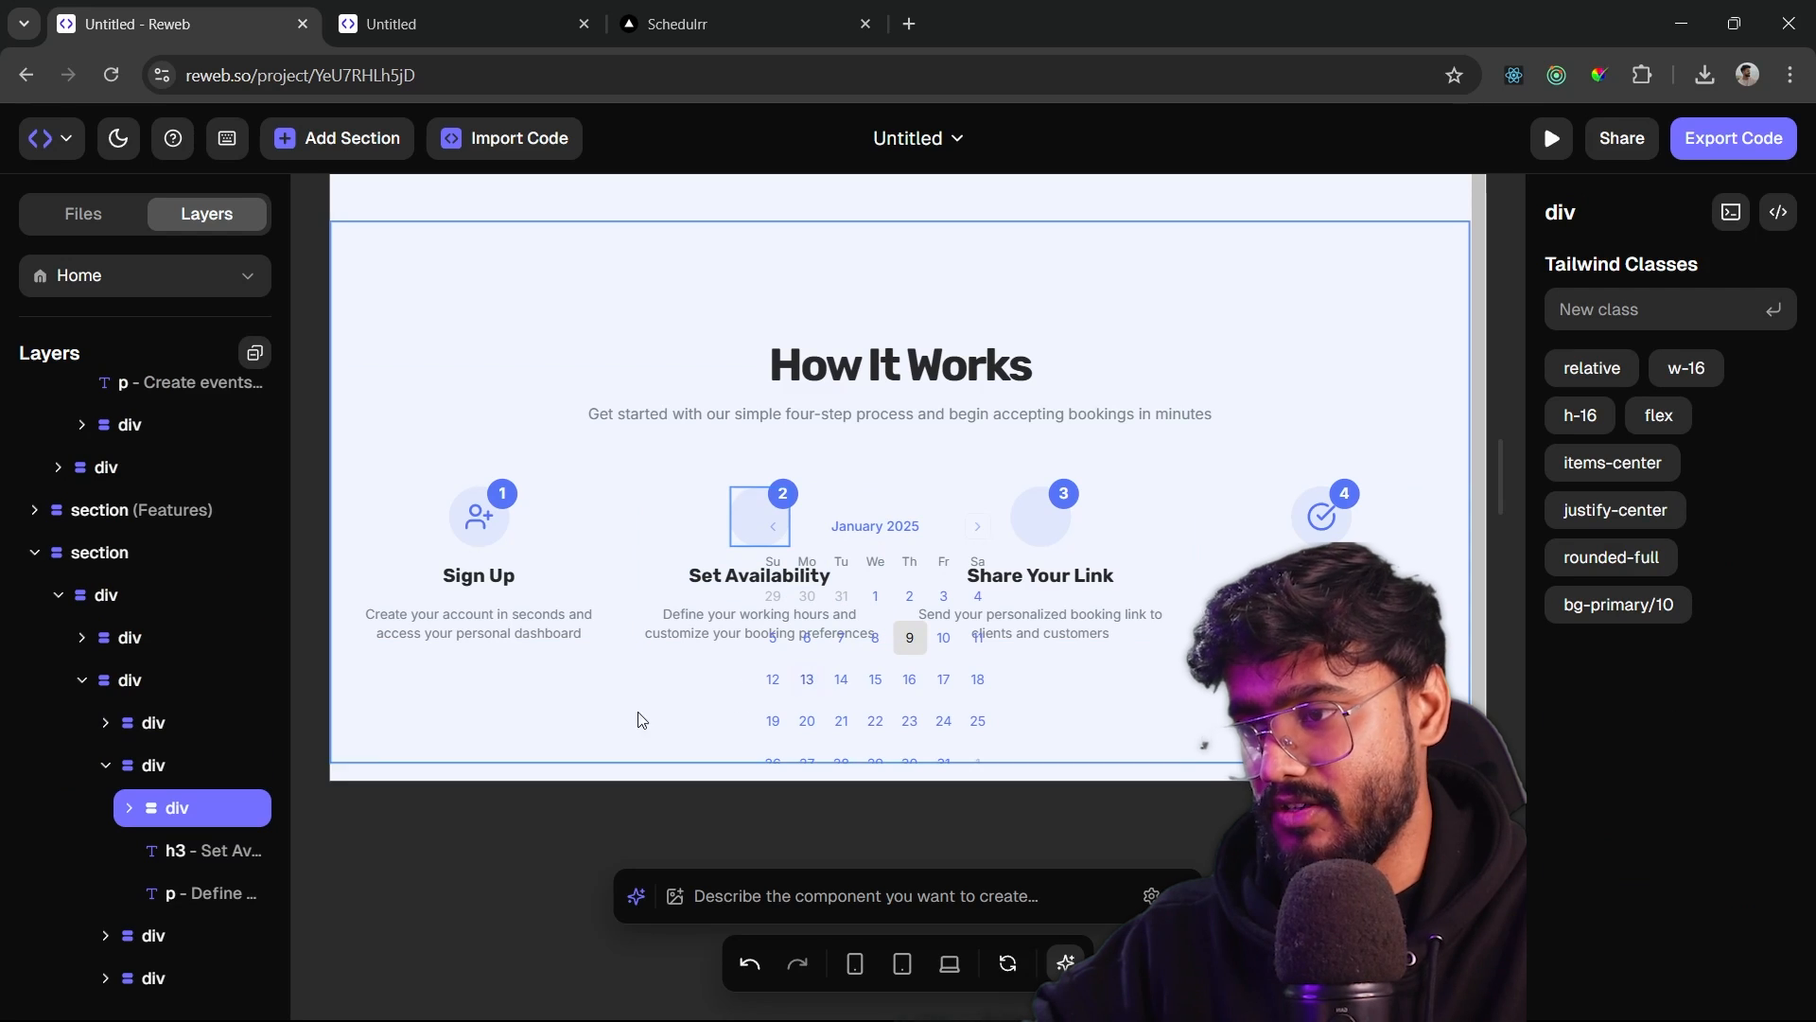
{"action": "left_click", "coordinate": [129, 807]}
{"action": "left_click", "coordinate": [204, 765]}
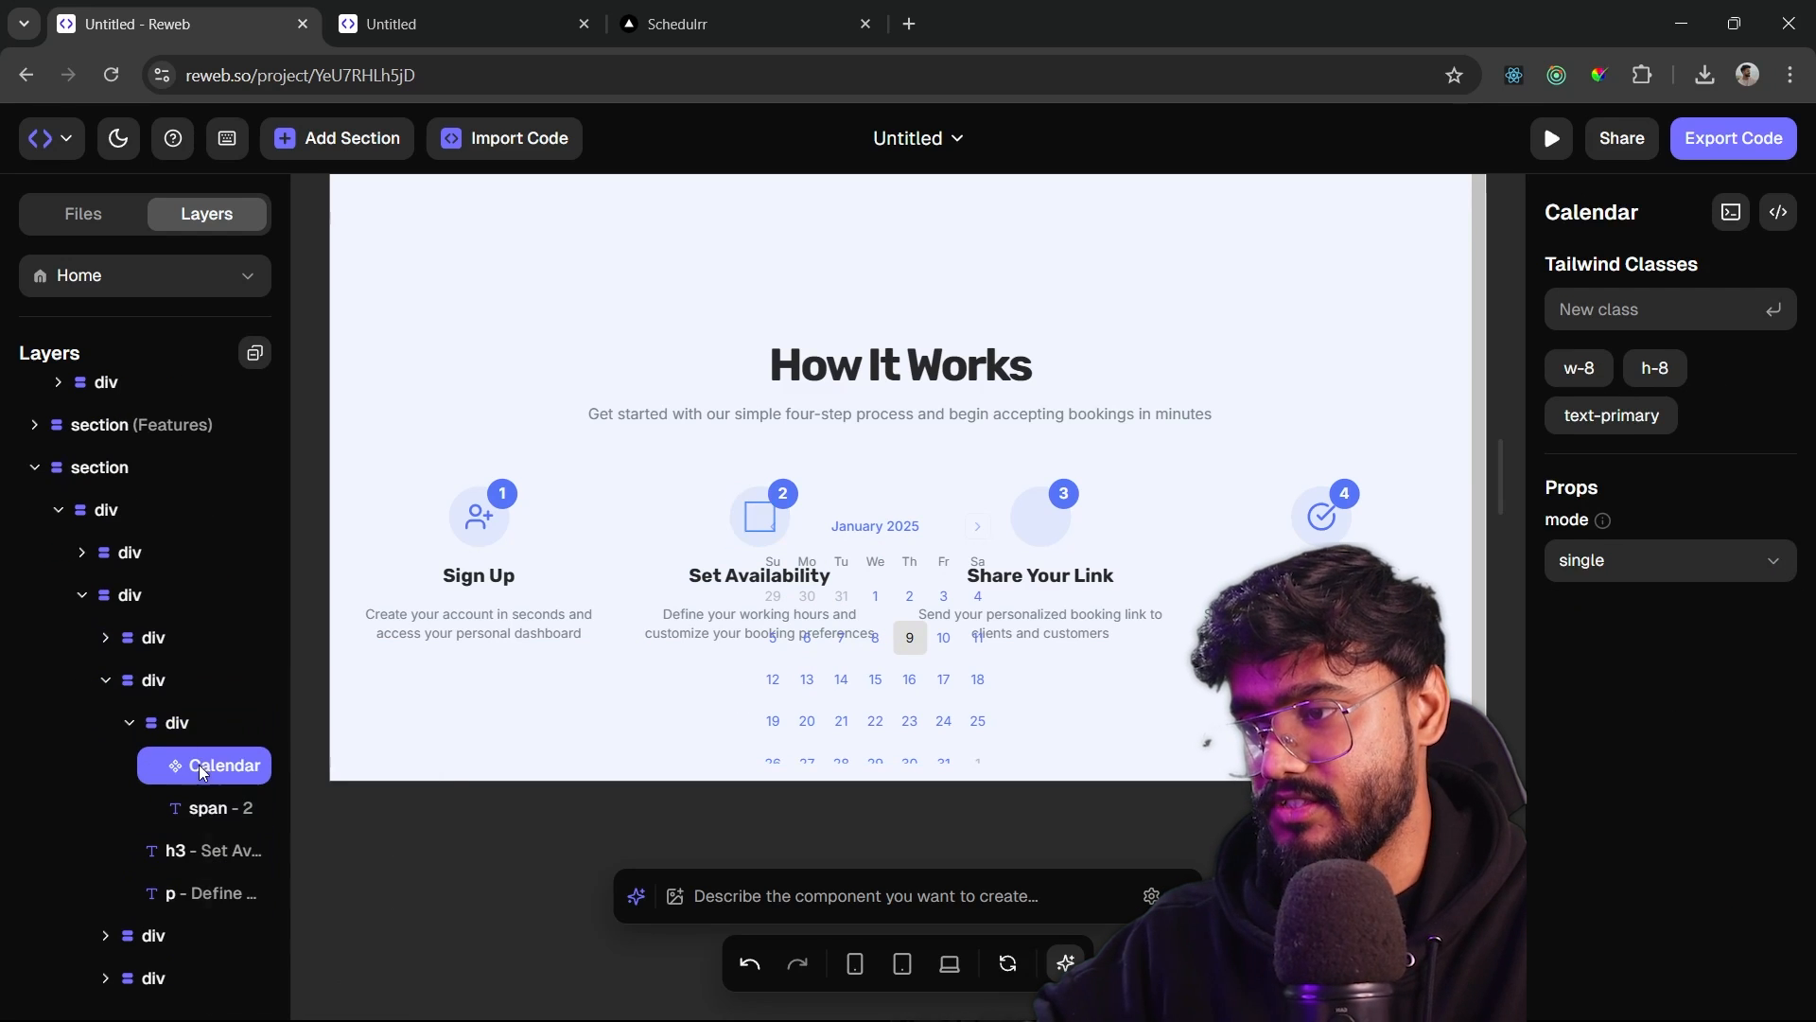
{"action": "right_click", "coordinate": [203, 764]}
{"action": "left_click", "coordinate": [270, 810]}
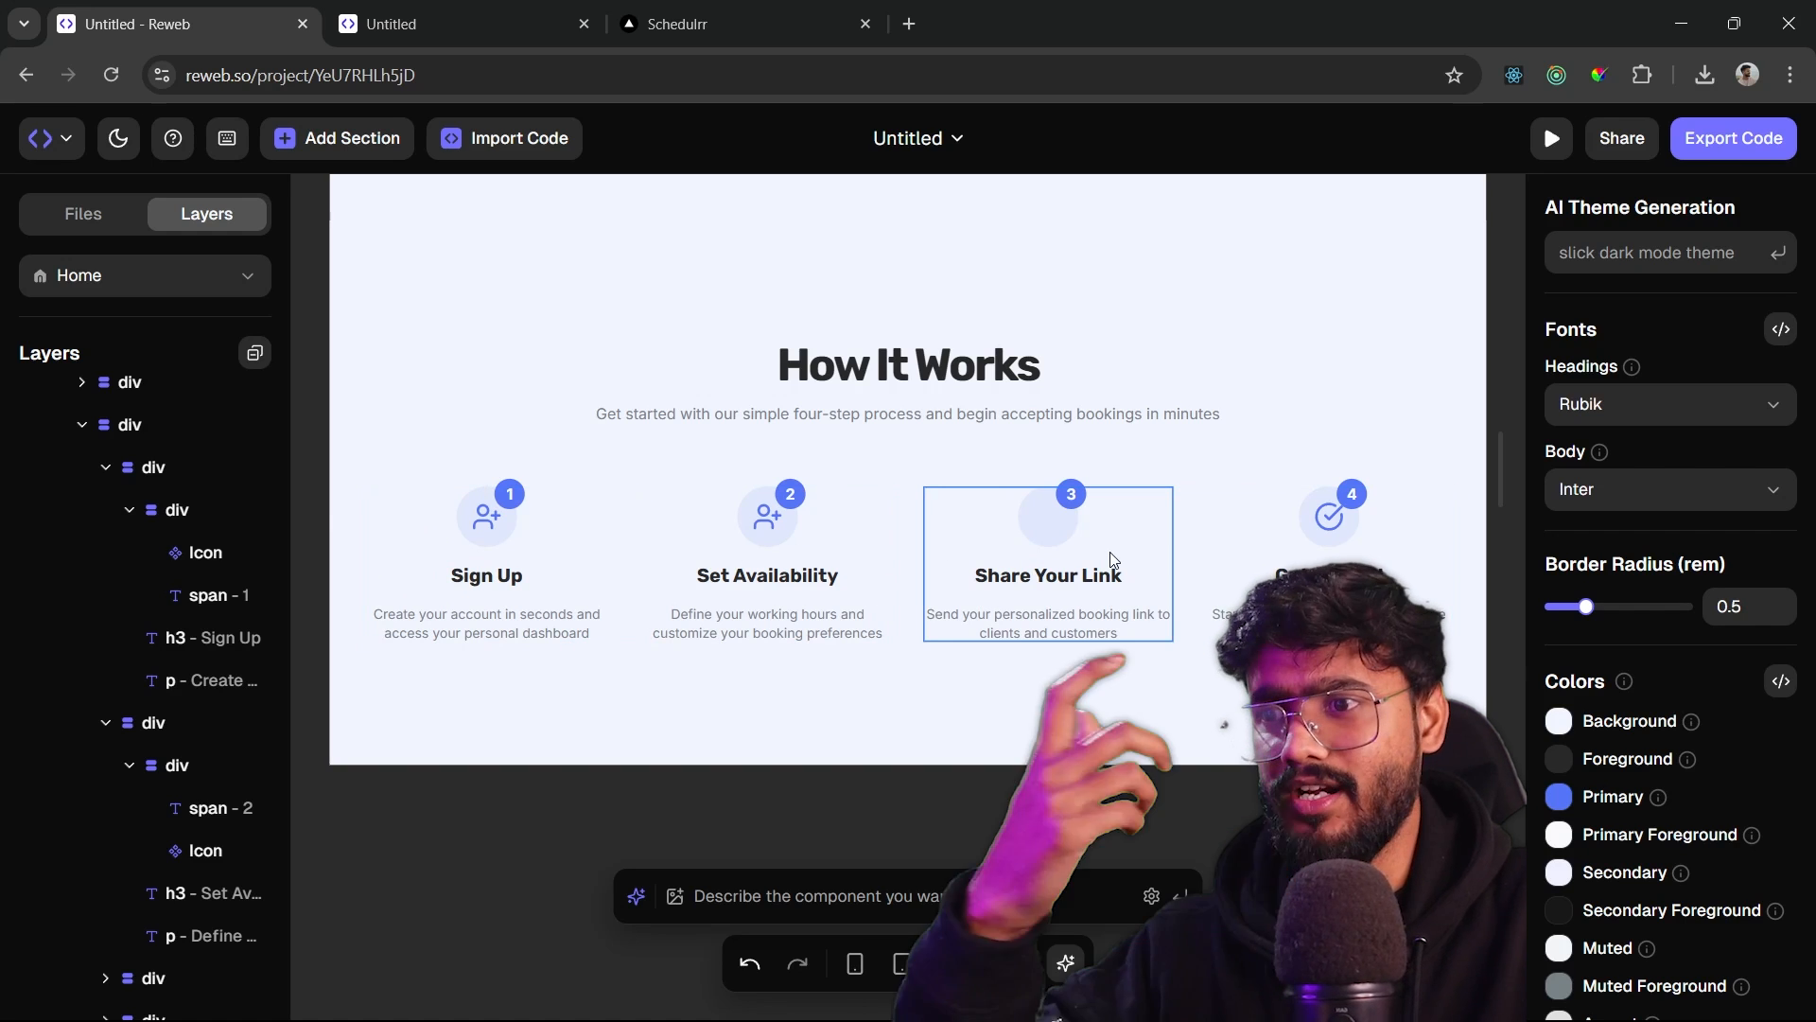
- Delete the Set Availability, Share Your Link and Get Booked blocks from the How It Works grid, keeping only Sign Up
{"action": "scroll", "coordinate": [254, 667], "scroll_direction": "up", "scroll_amount": 2}
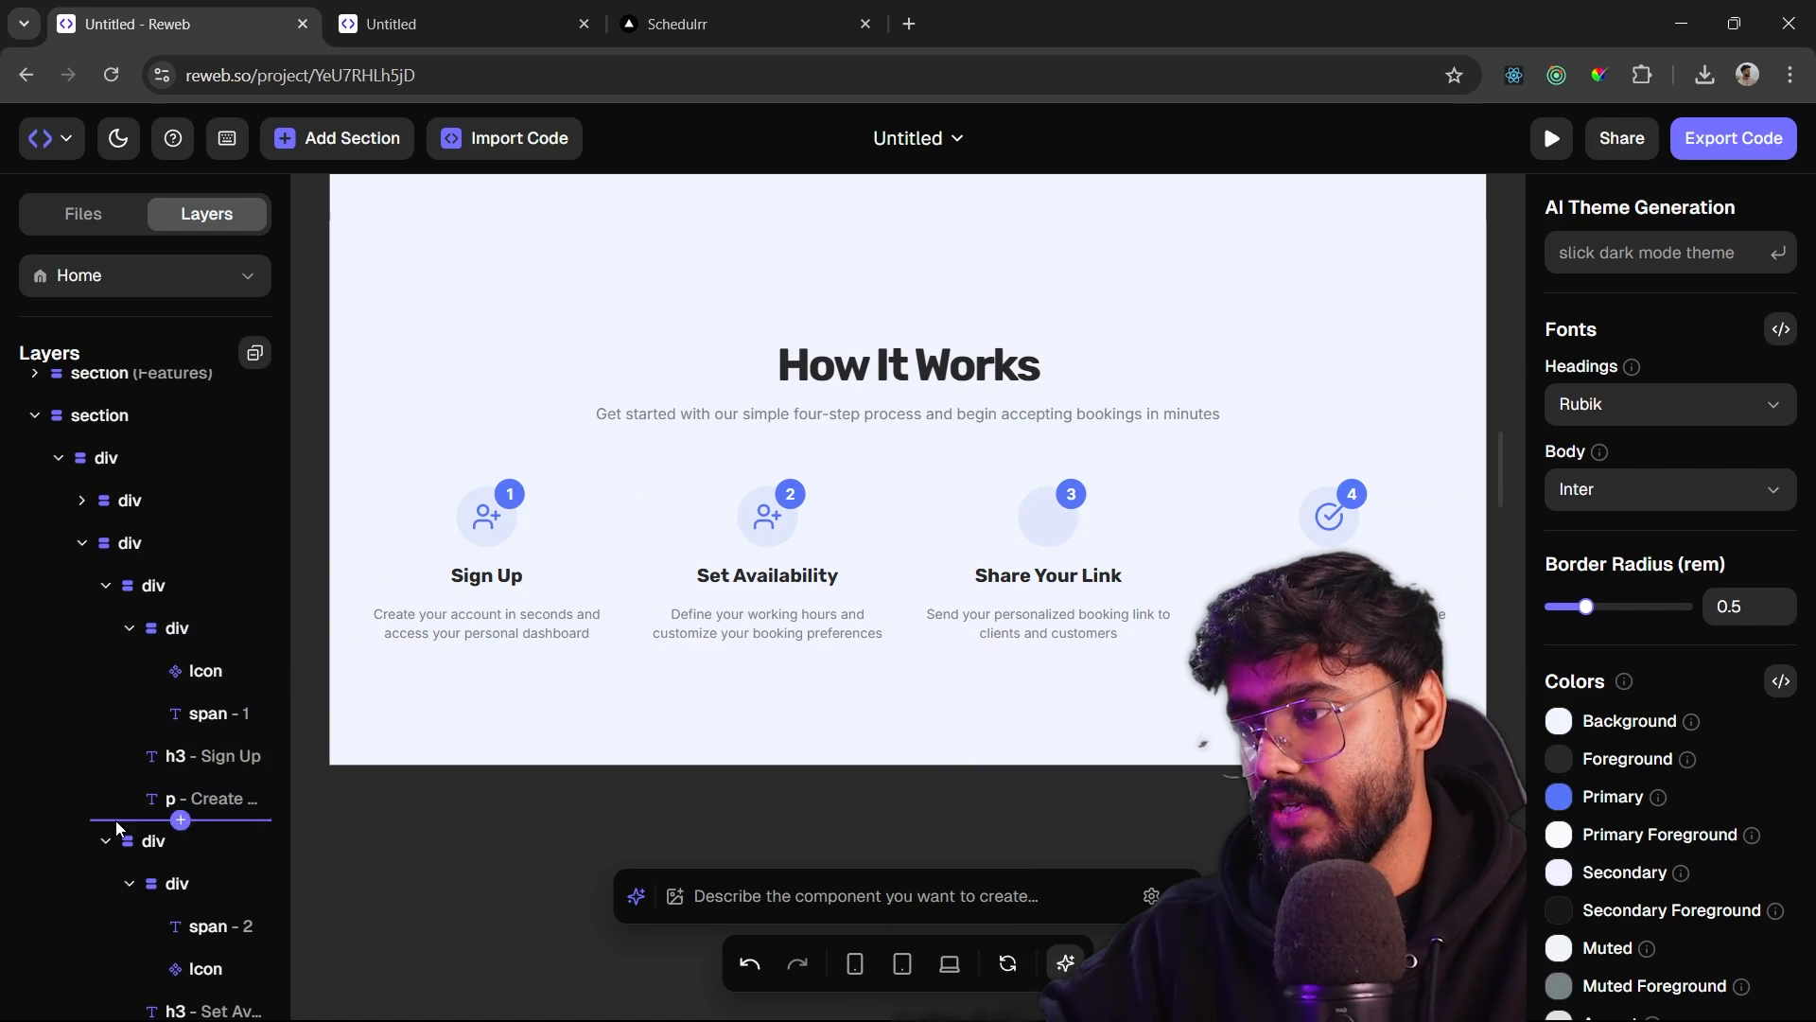
{"action": "left_click", "coordinate": [131, 887]}
{"action": "scroll", "coordinate": [173, 861], "scroll_direction": "down", "scroll_amount": 1}
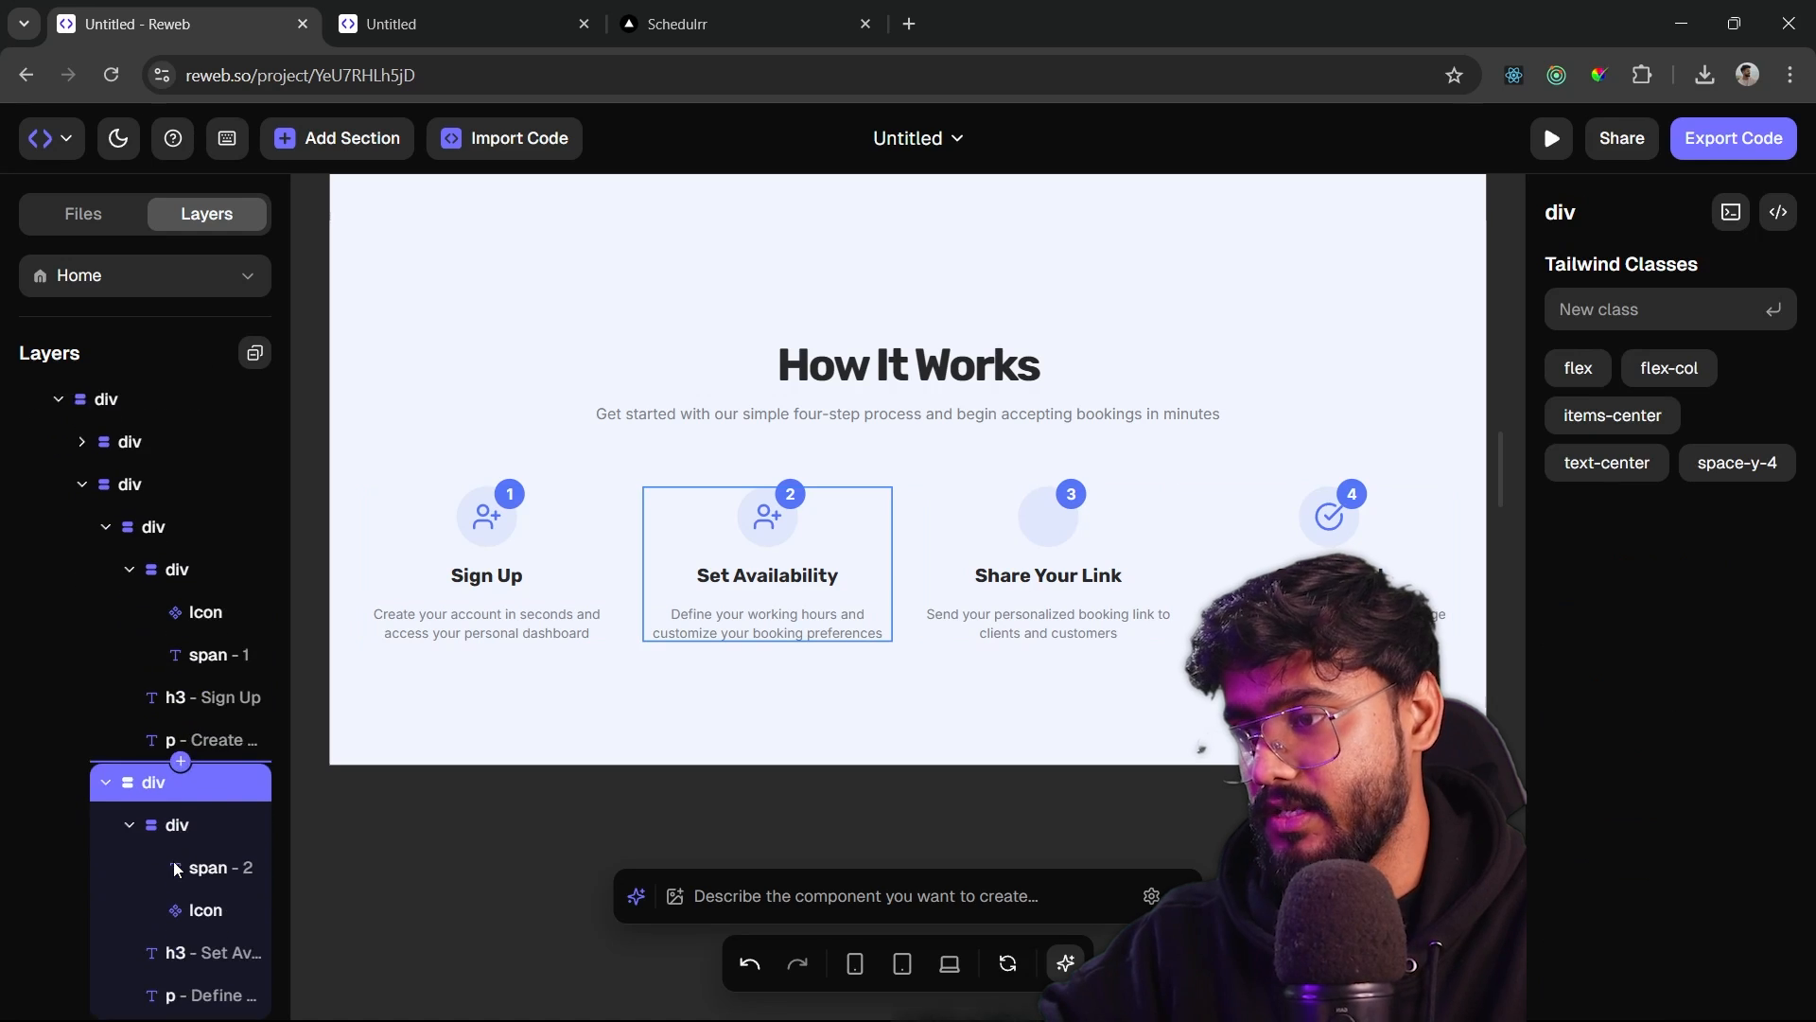
{"action": "scroll", "coordinate": [1200, 733], "scroll_direction": "down", "scroll_amount": 2}
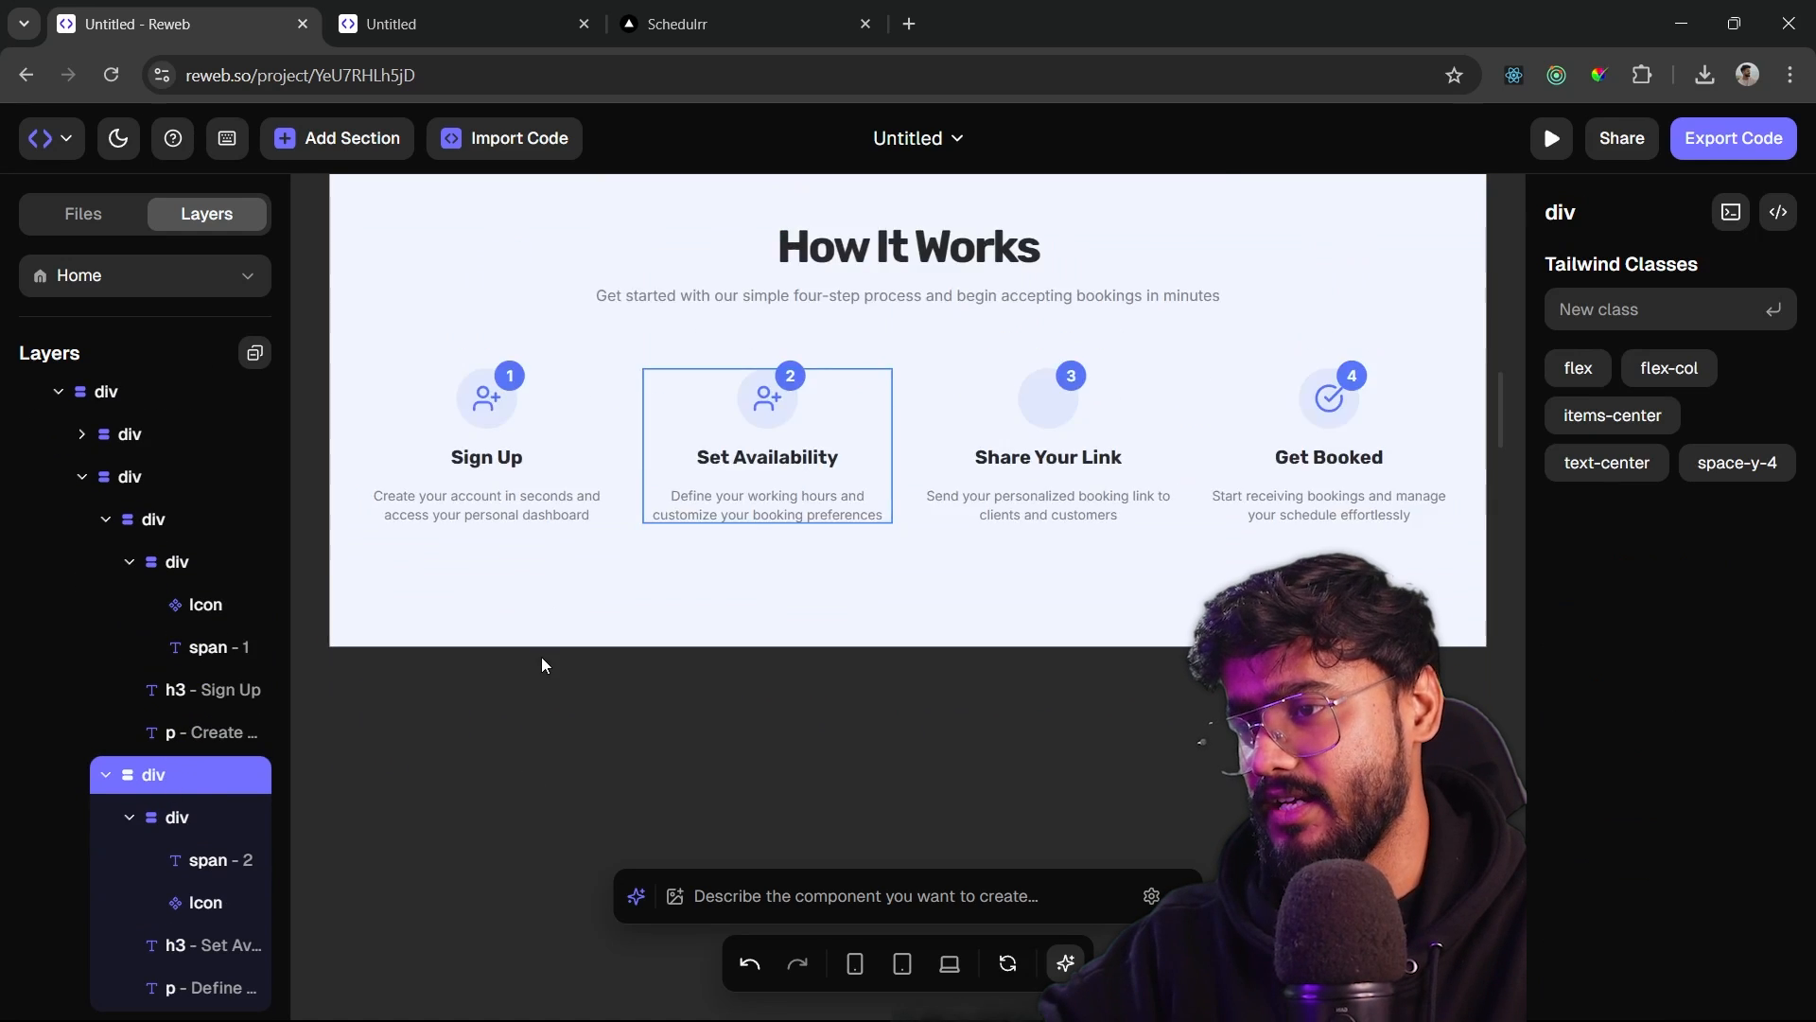
{"action": "scroll", "coordinate": [541, 656], "scroll_direction": "up", "scroll_amount": 2}
{"action": "left_click", "coordinate": [106, 778]}
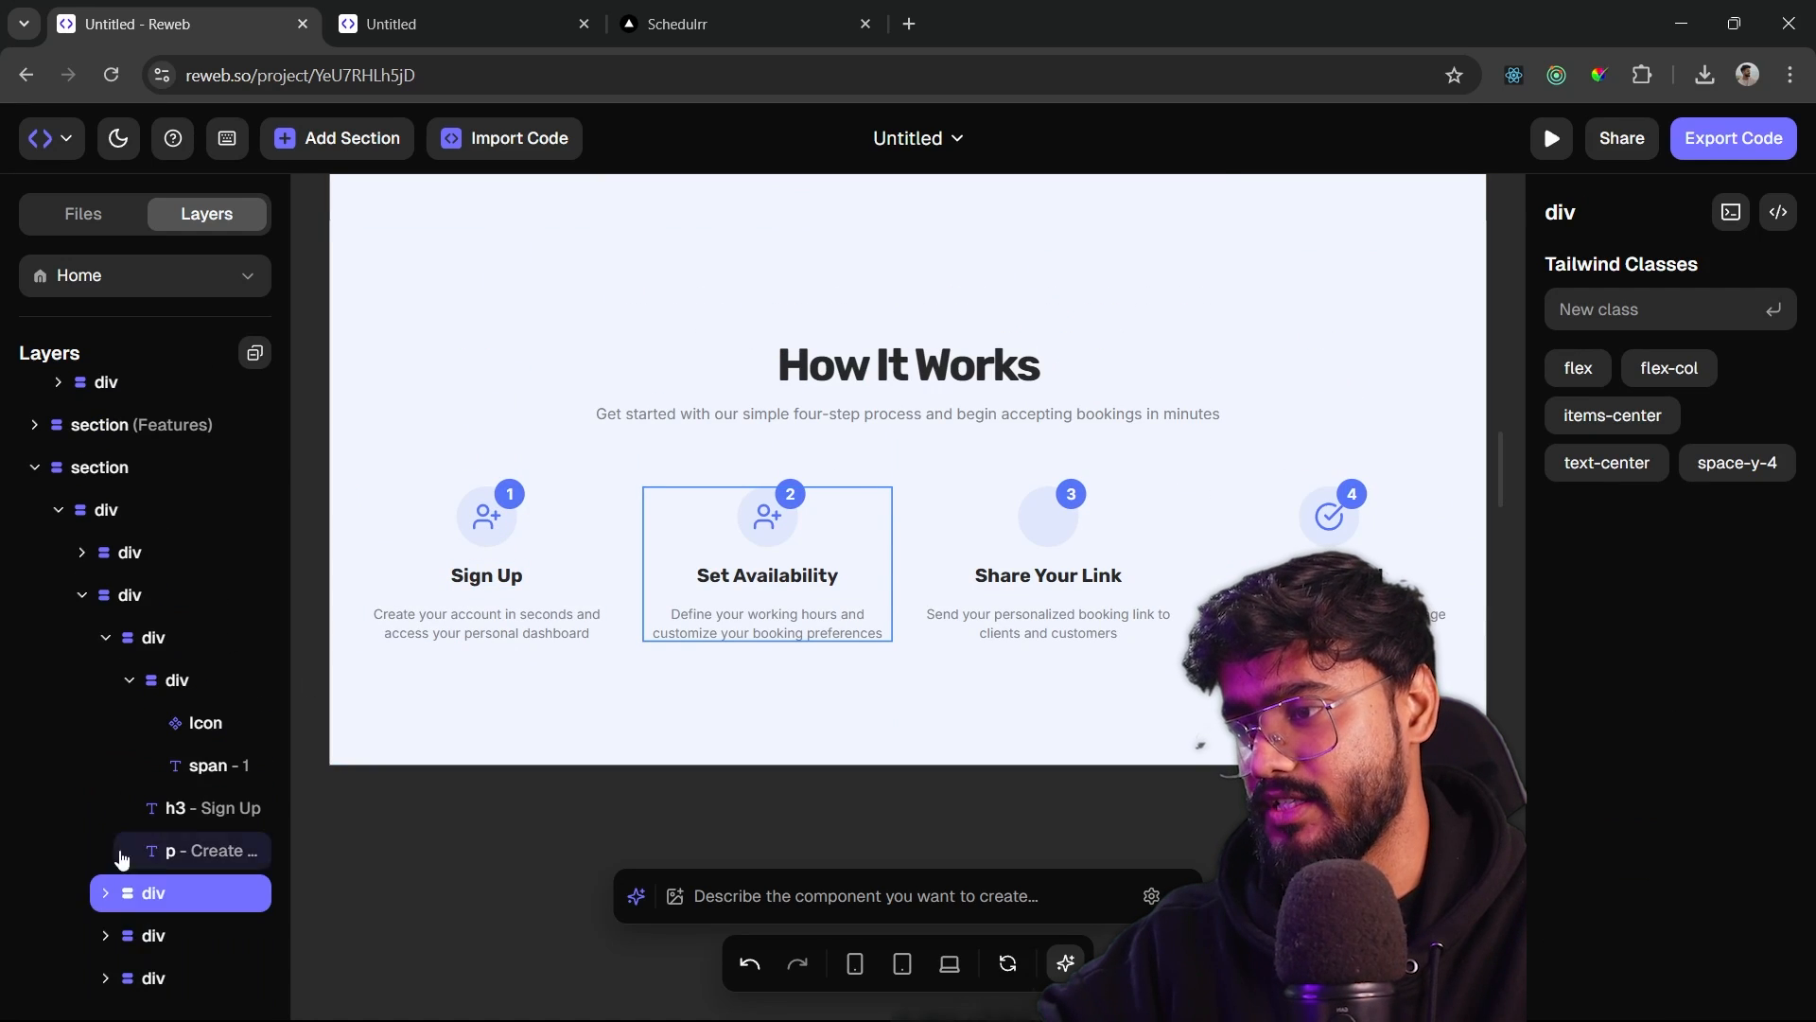
{"action": "left_click", "coordinate": [161, 936]}
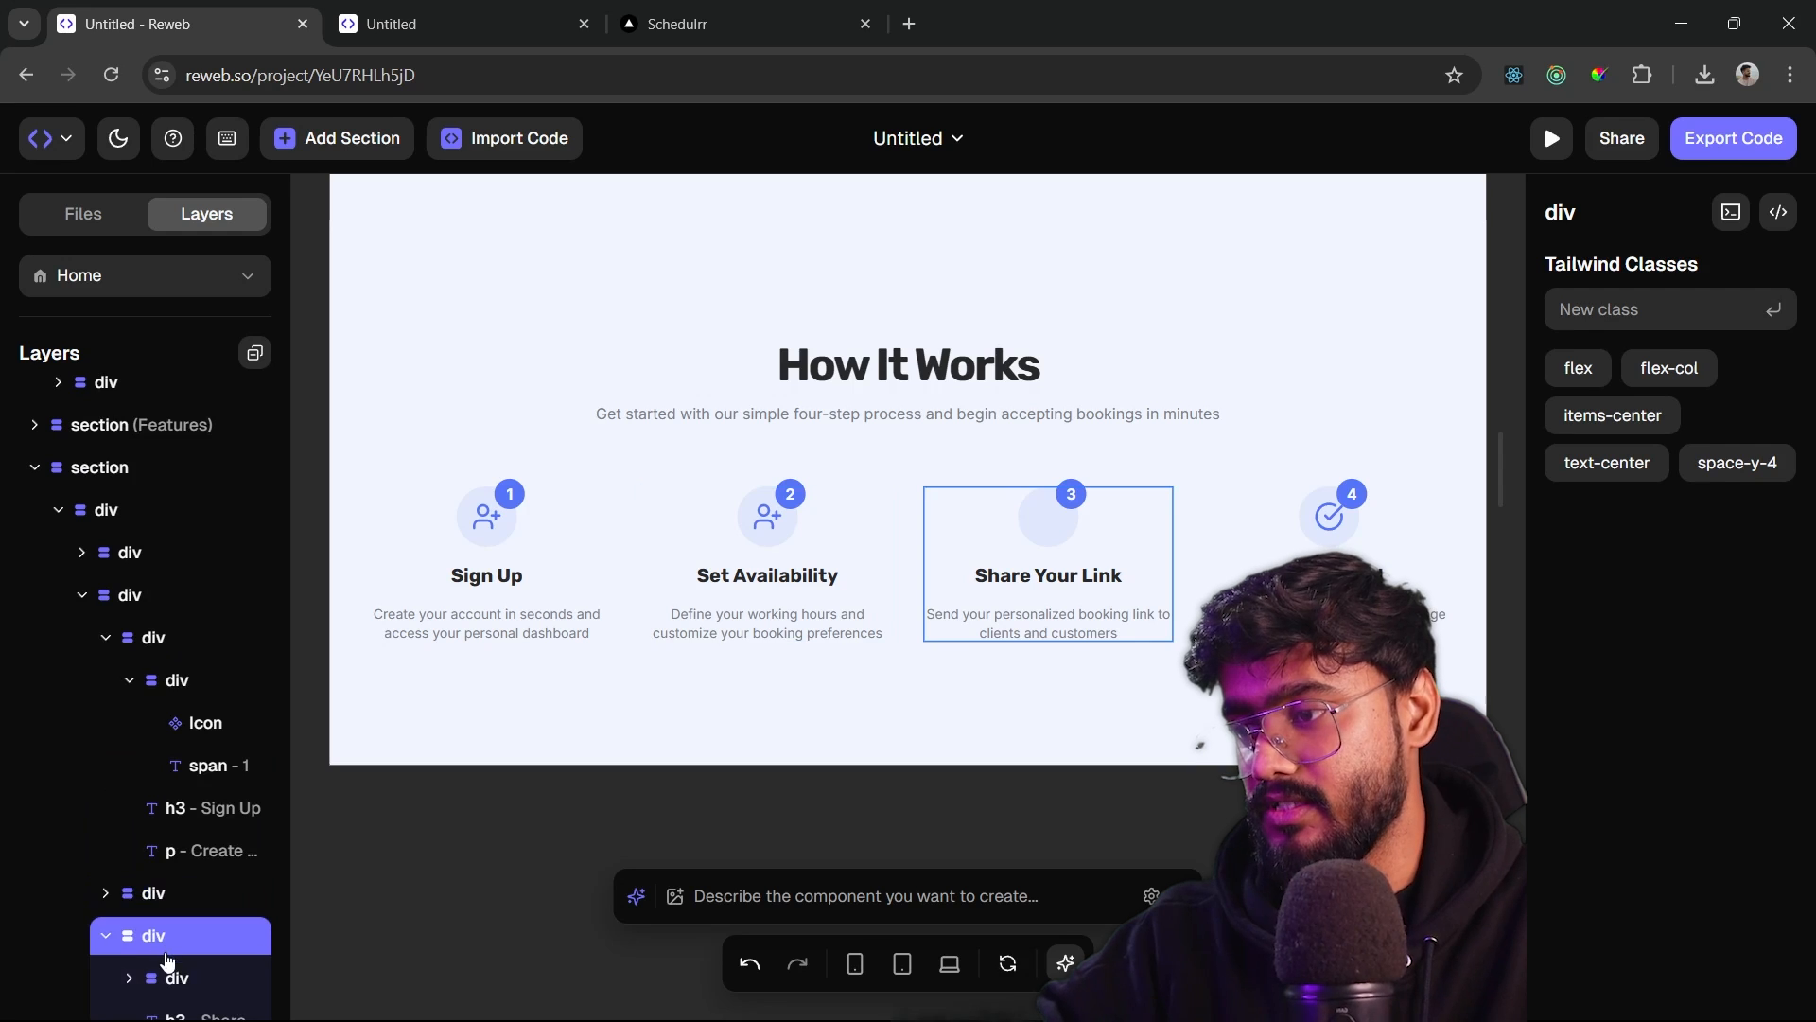
{"action": "left_click", "coordinate": [155, 896], "text": "ctrl"}
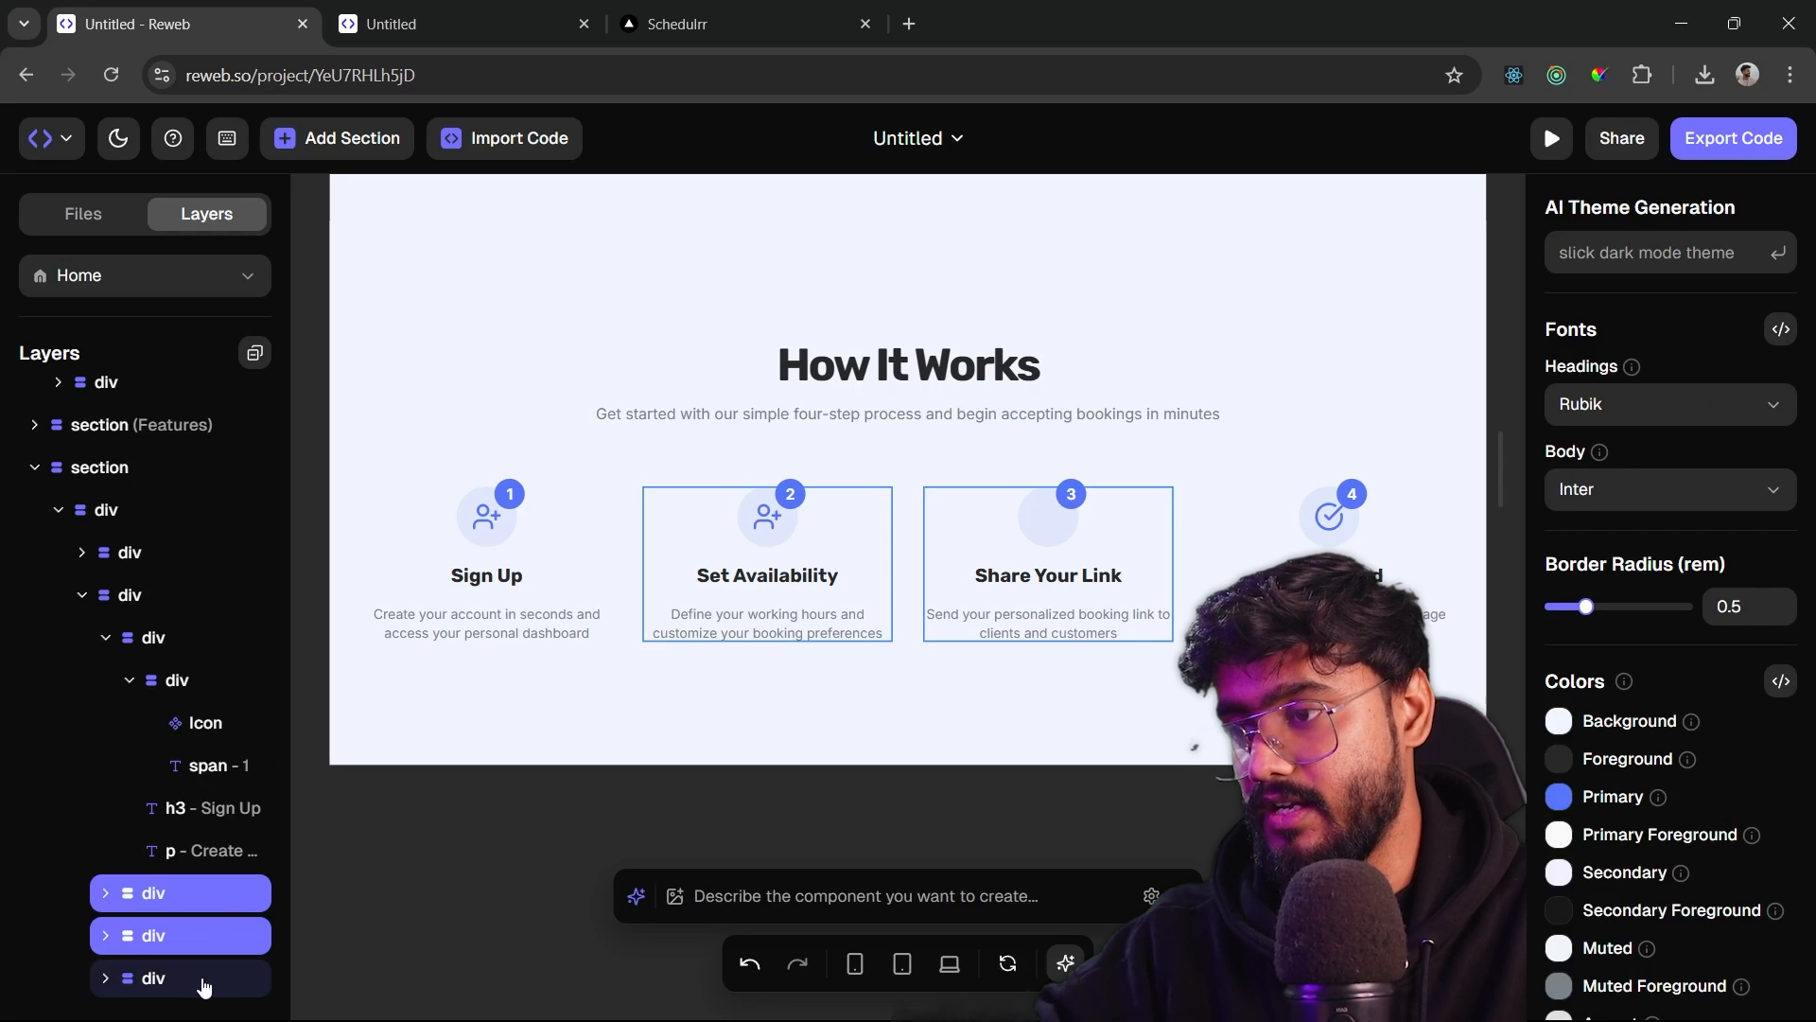
{"action": "right_click", "coordinate": [214, 899]}
{"action": "left_click", "coordinate": [304, 814]}
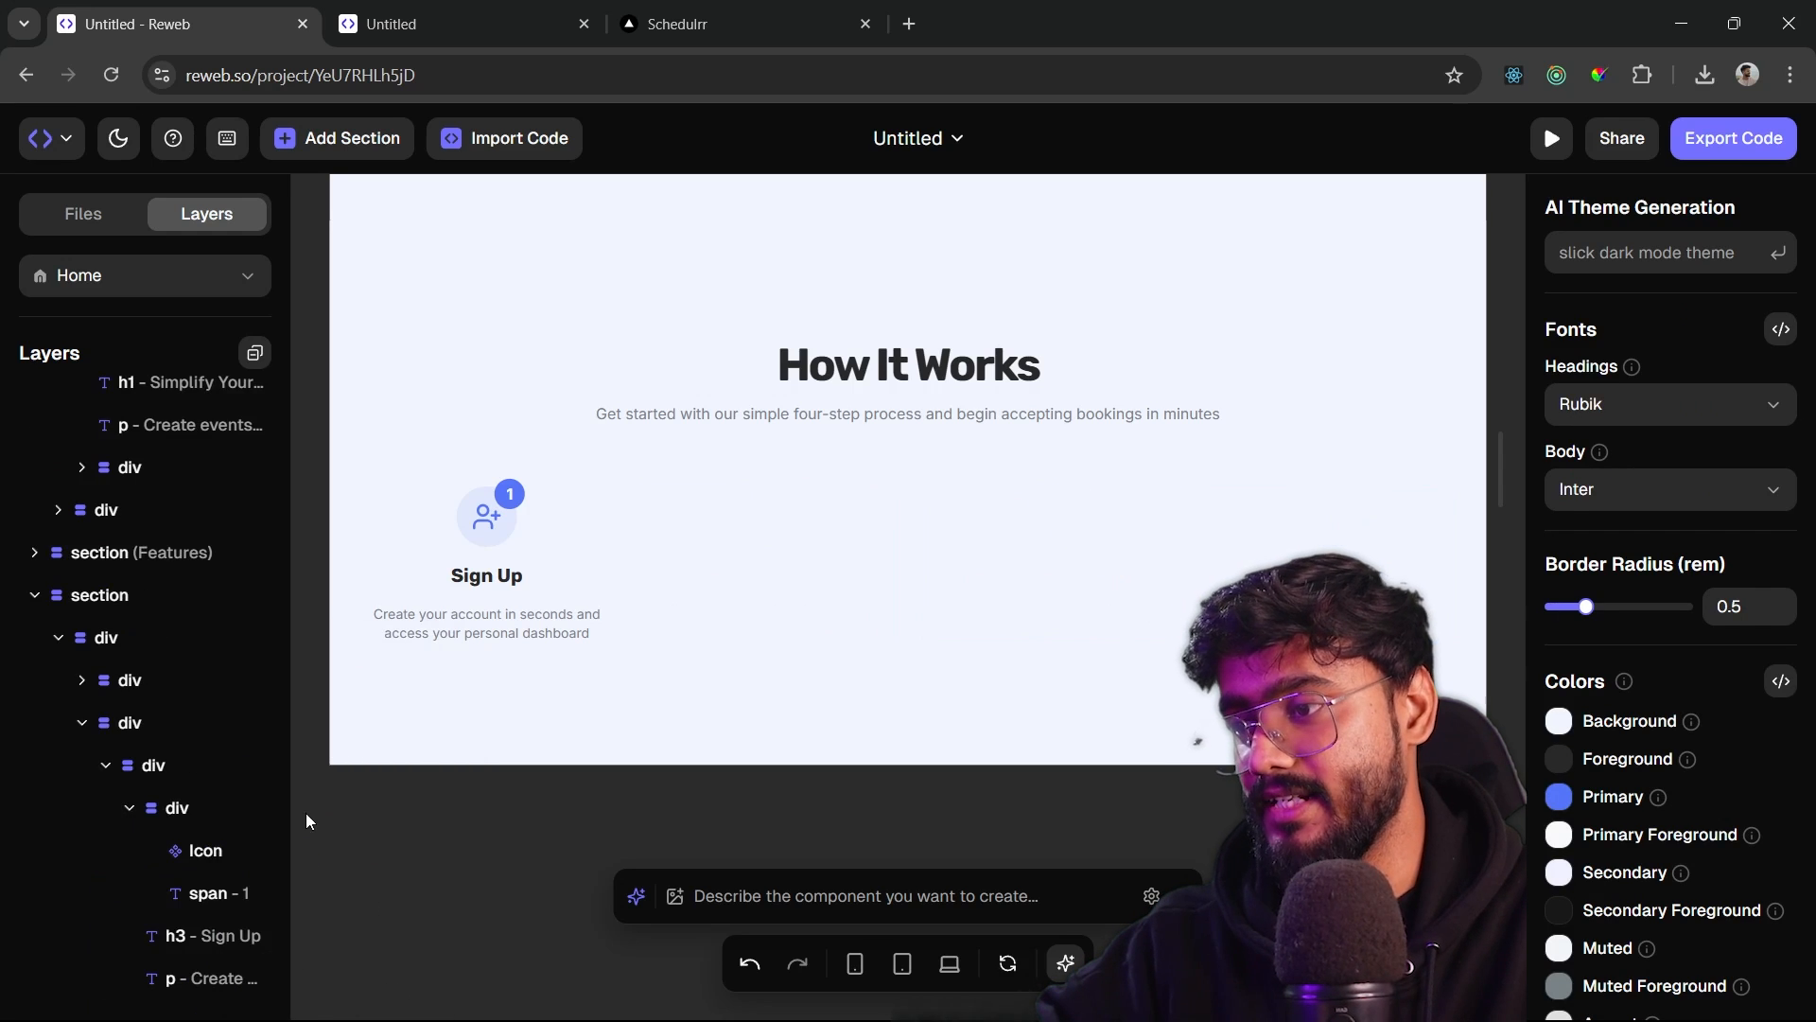
- Turn the Sign Up block's outer div into a reusable component named Step
{"action": "left_click", "coordinate": [149, 772]}
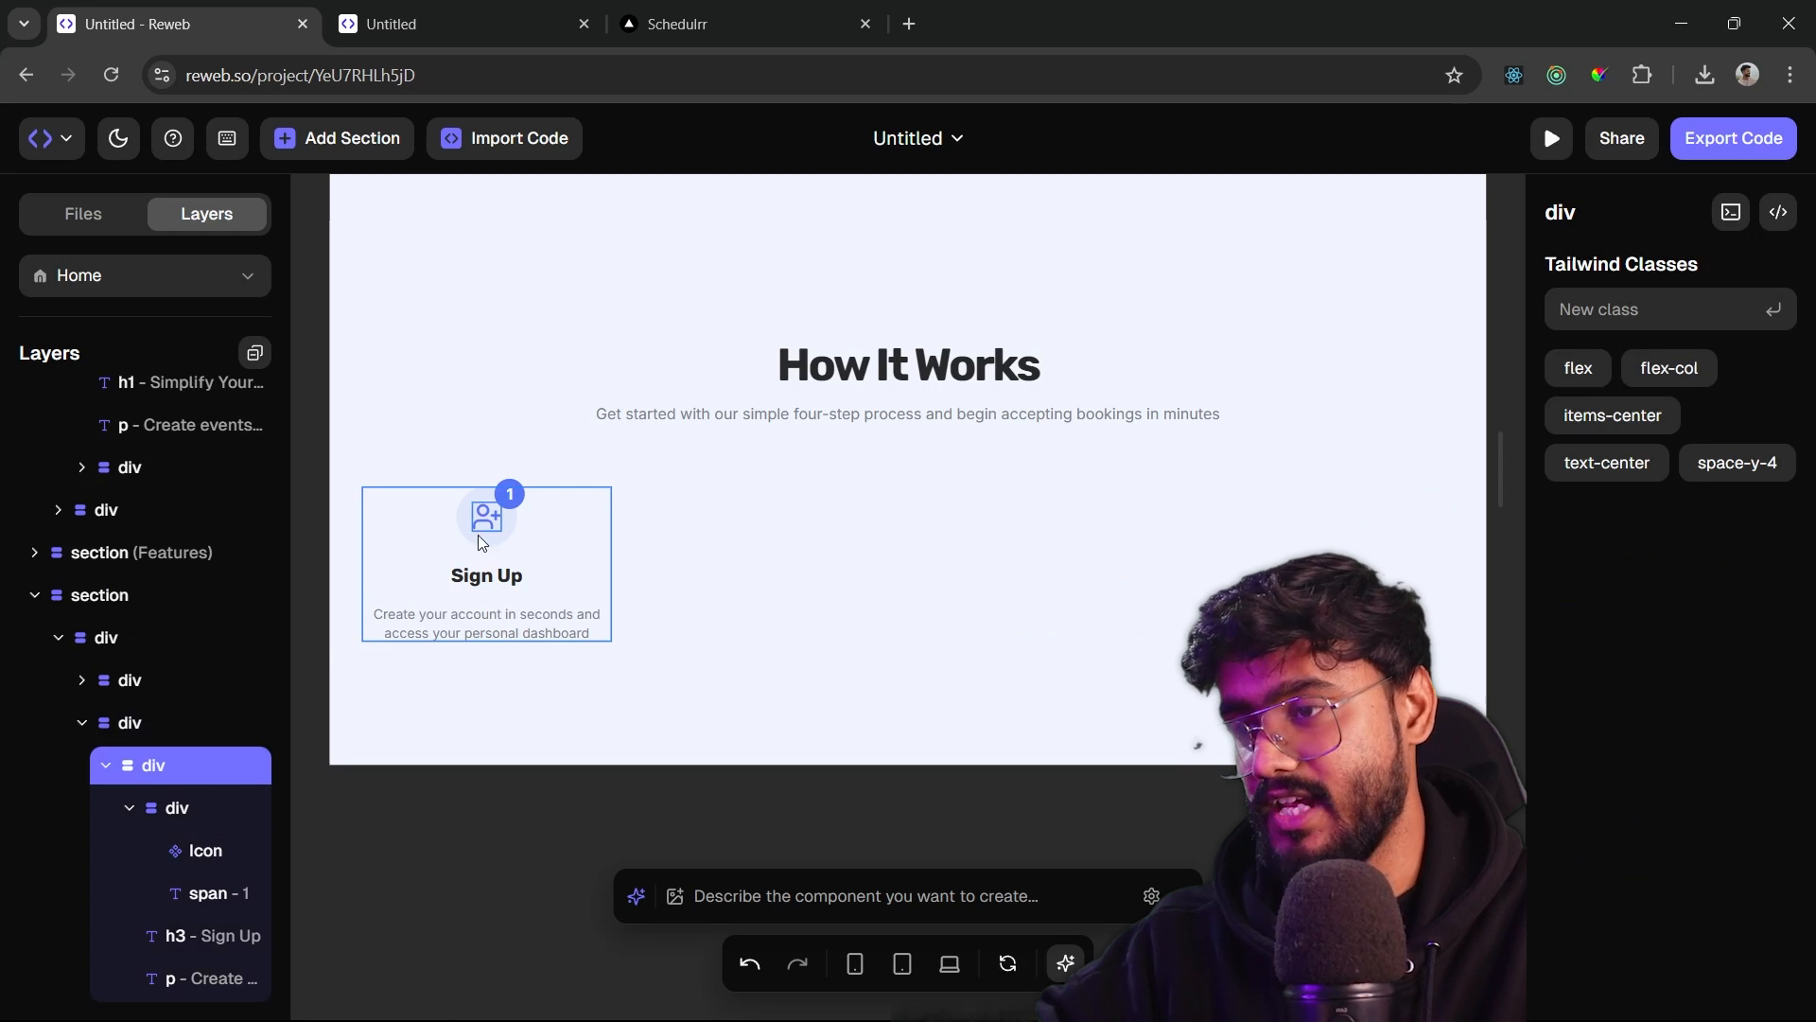
{"action": "left_click", "coordinate": [135, 725]}
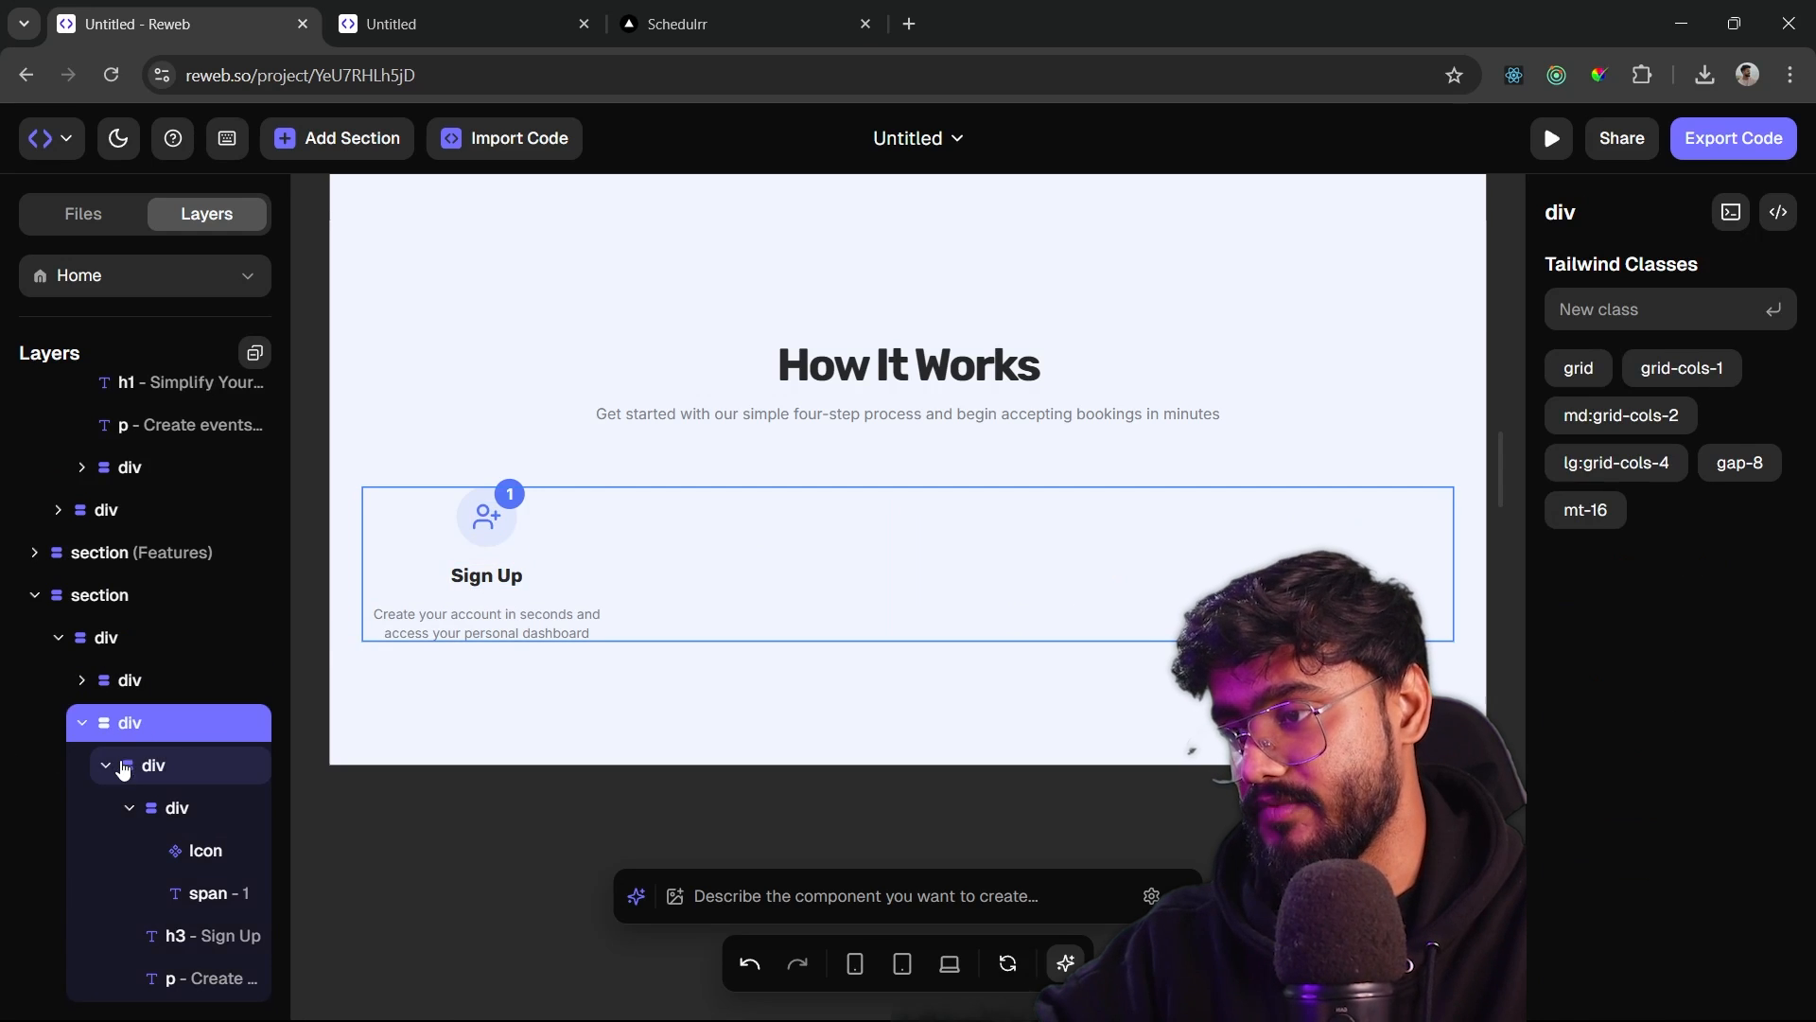
{"action": "left_click", "coordinate": [107, 765]}
{"action": "left_click", "coordinate": [140, 960]}
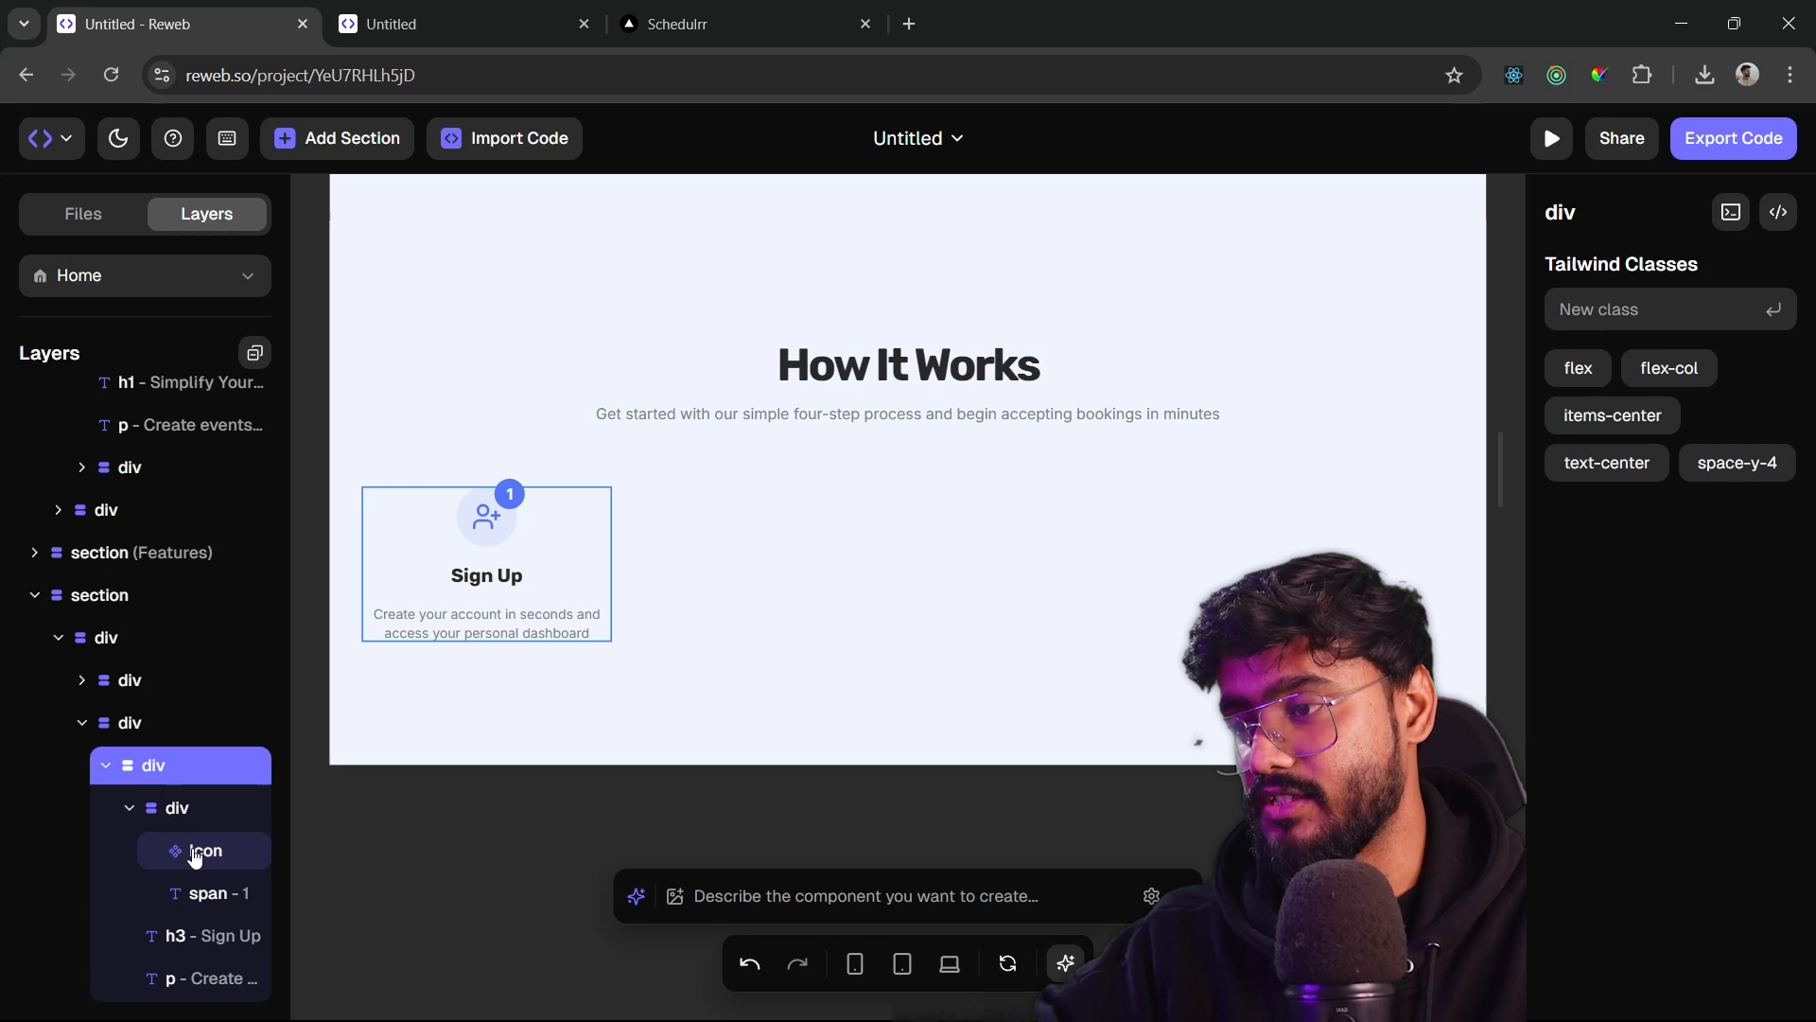
{"action": "right_click", "coordinate": [179, 765]}
{"action": "left_click", "coordinate": [274, 906]}
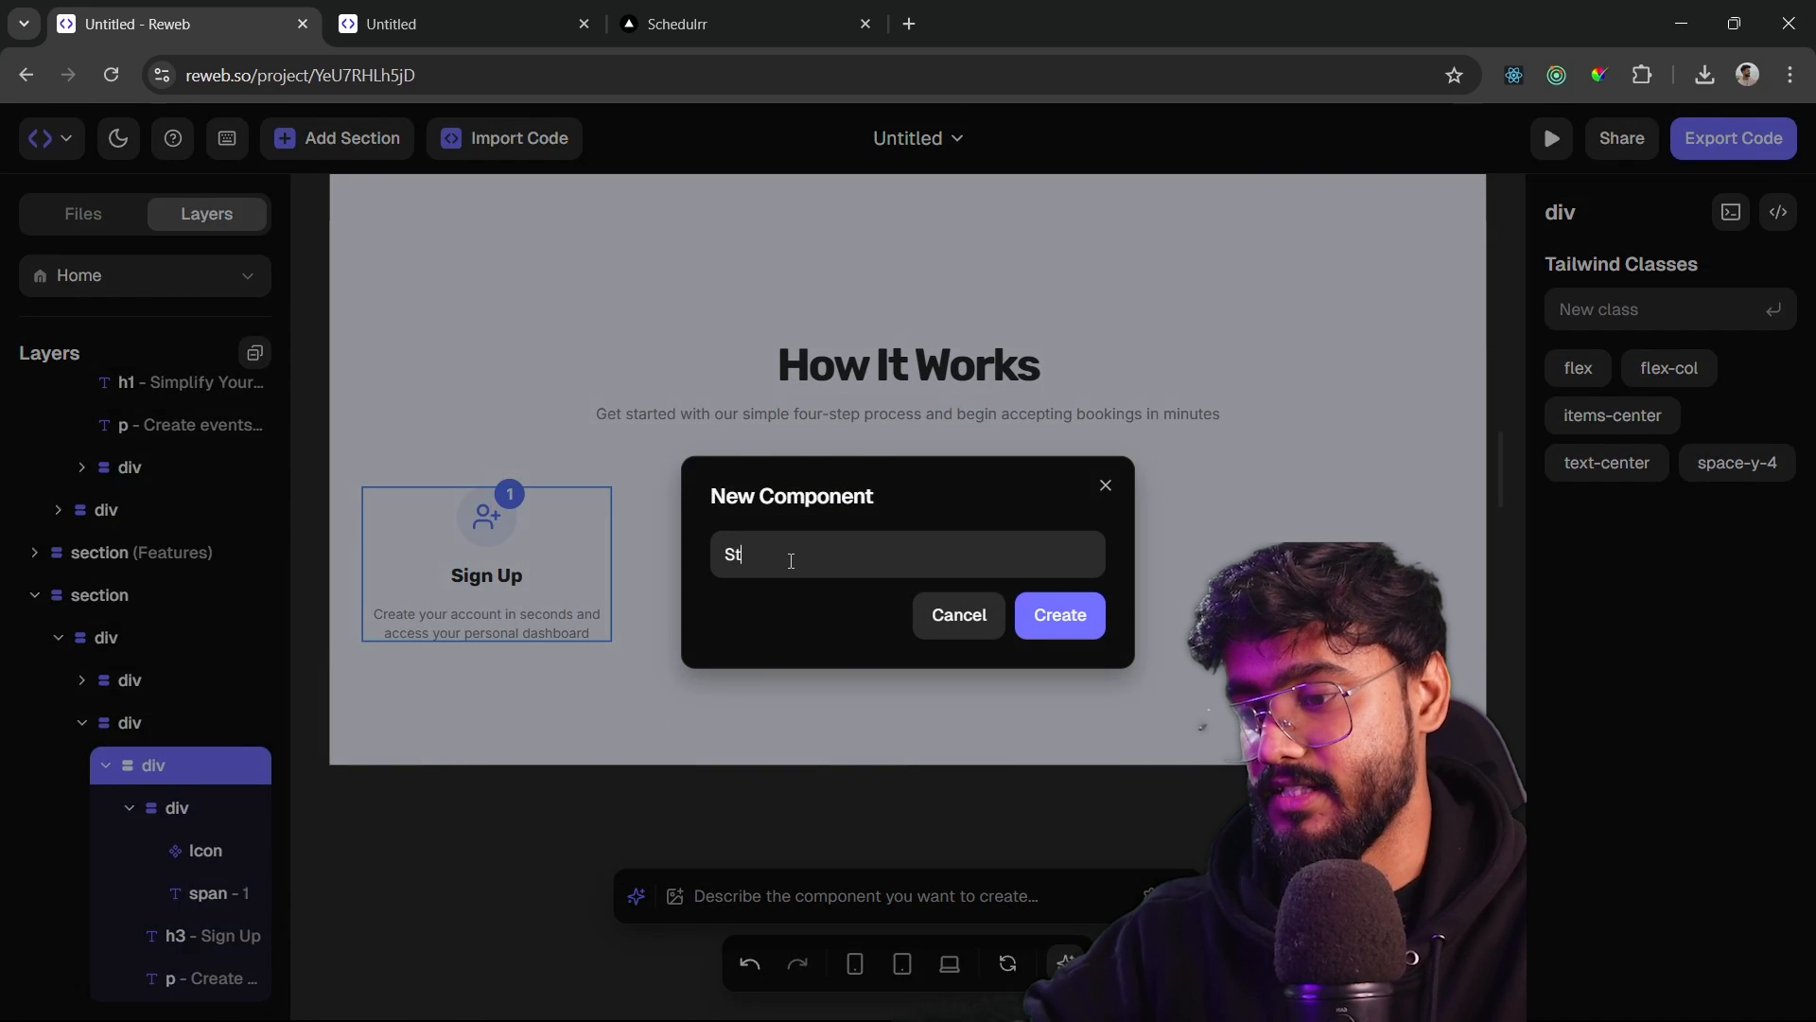
{"action": "type", "text": "Step"}
{"action": "left_click", "coordinate": [1058, 613]}
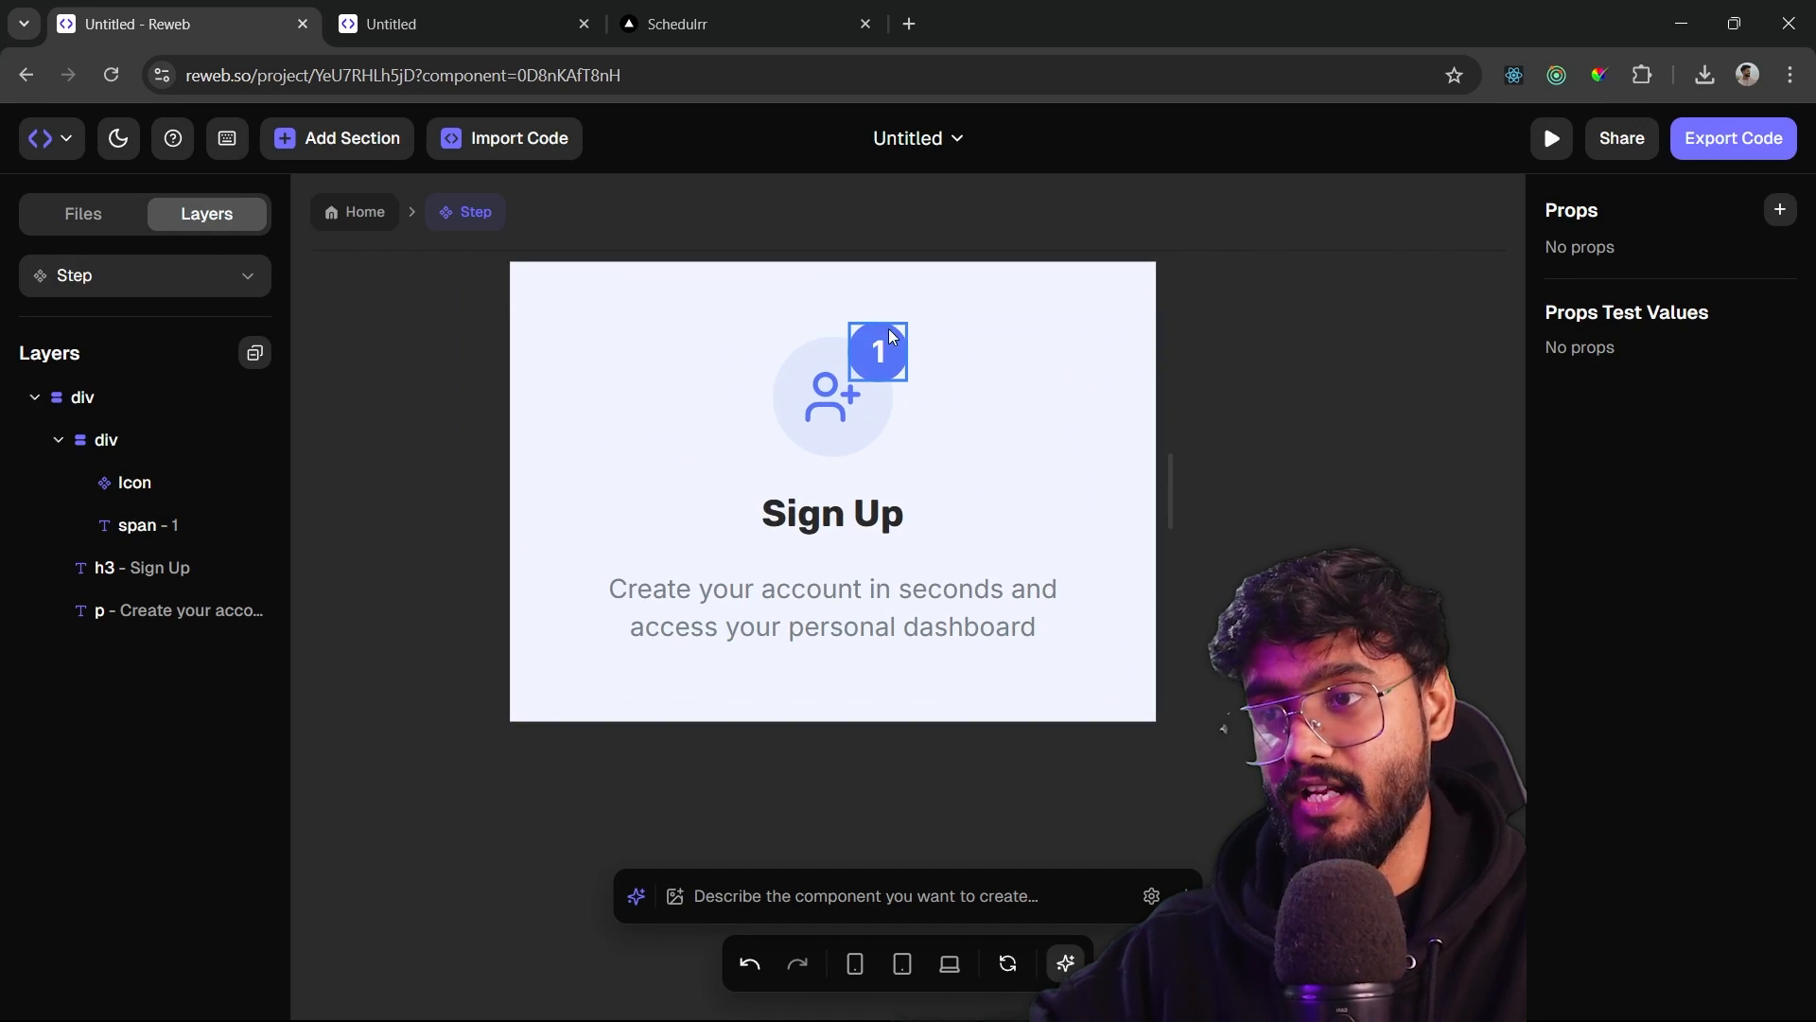
- Add a number prop named index to the Step component and save it
{"action": "left_click", "coordinate": [898, 355]}
{"action": "left_click", "coordinate": [1416, 310]}
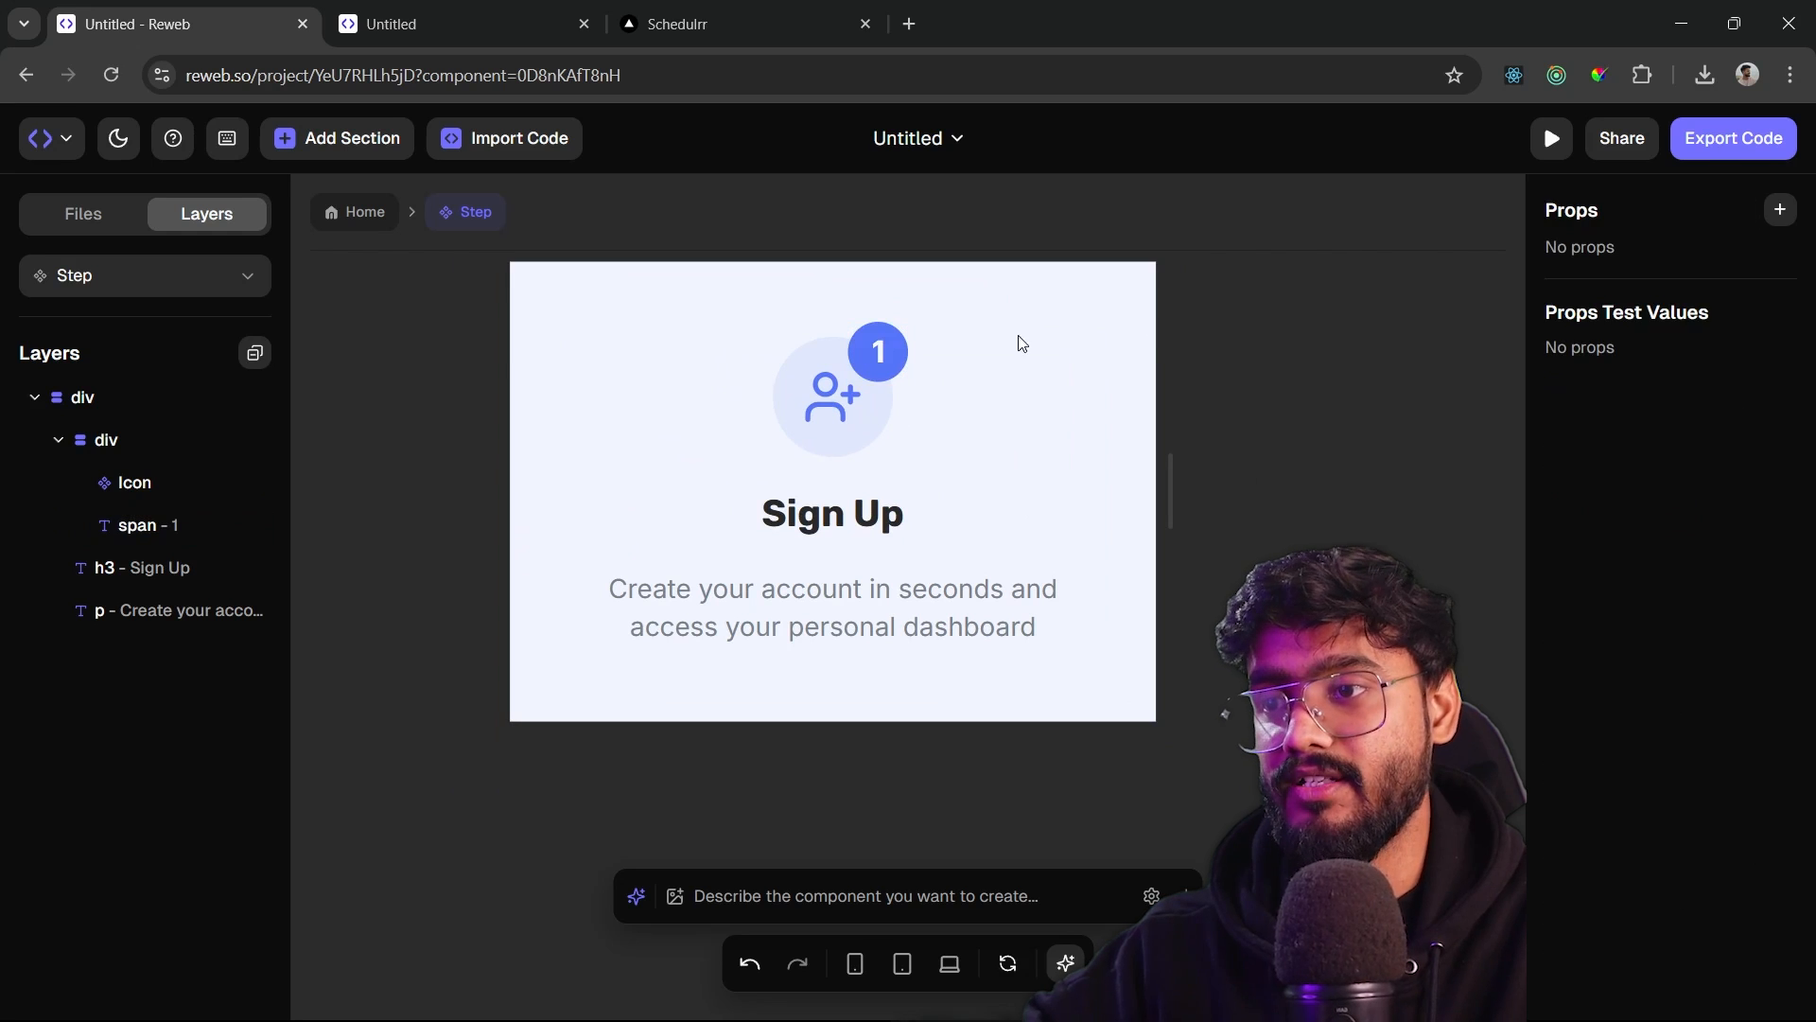
{"action": "left_click", "coordinate": [1780, 209]}
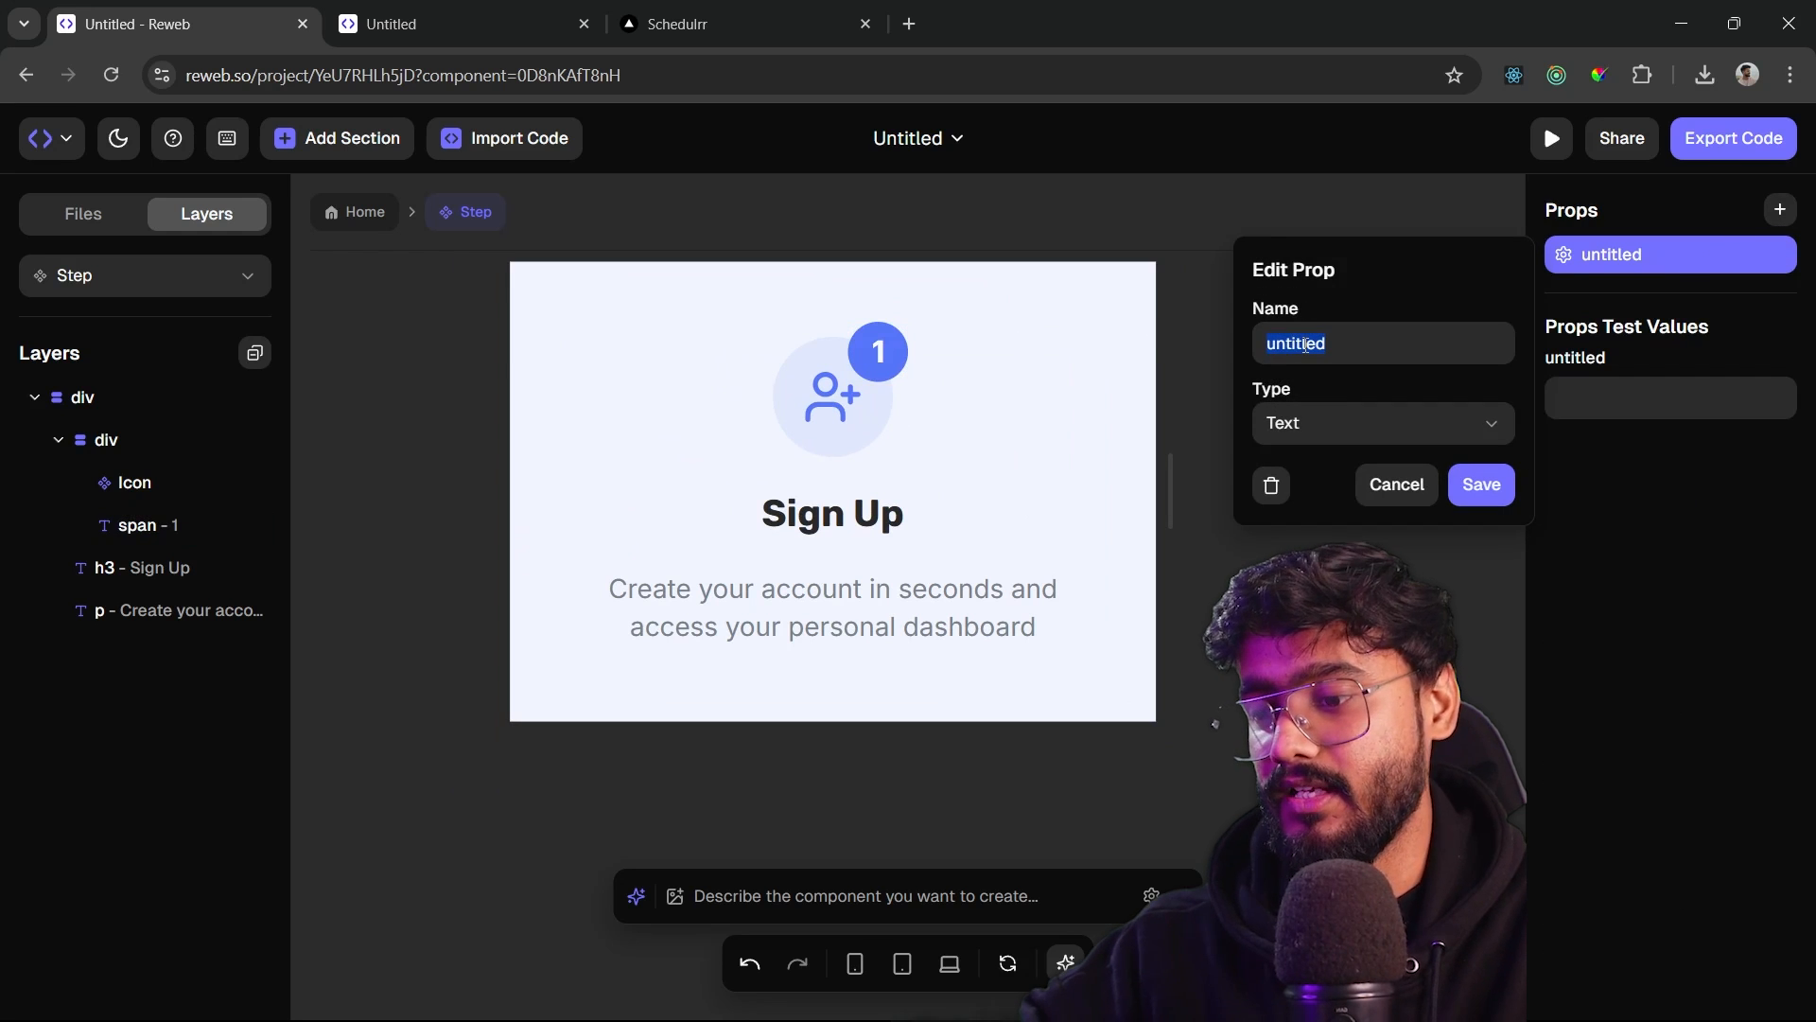
{"action": "type", "text": "index"}
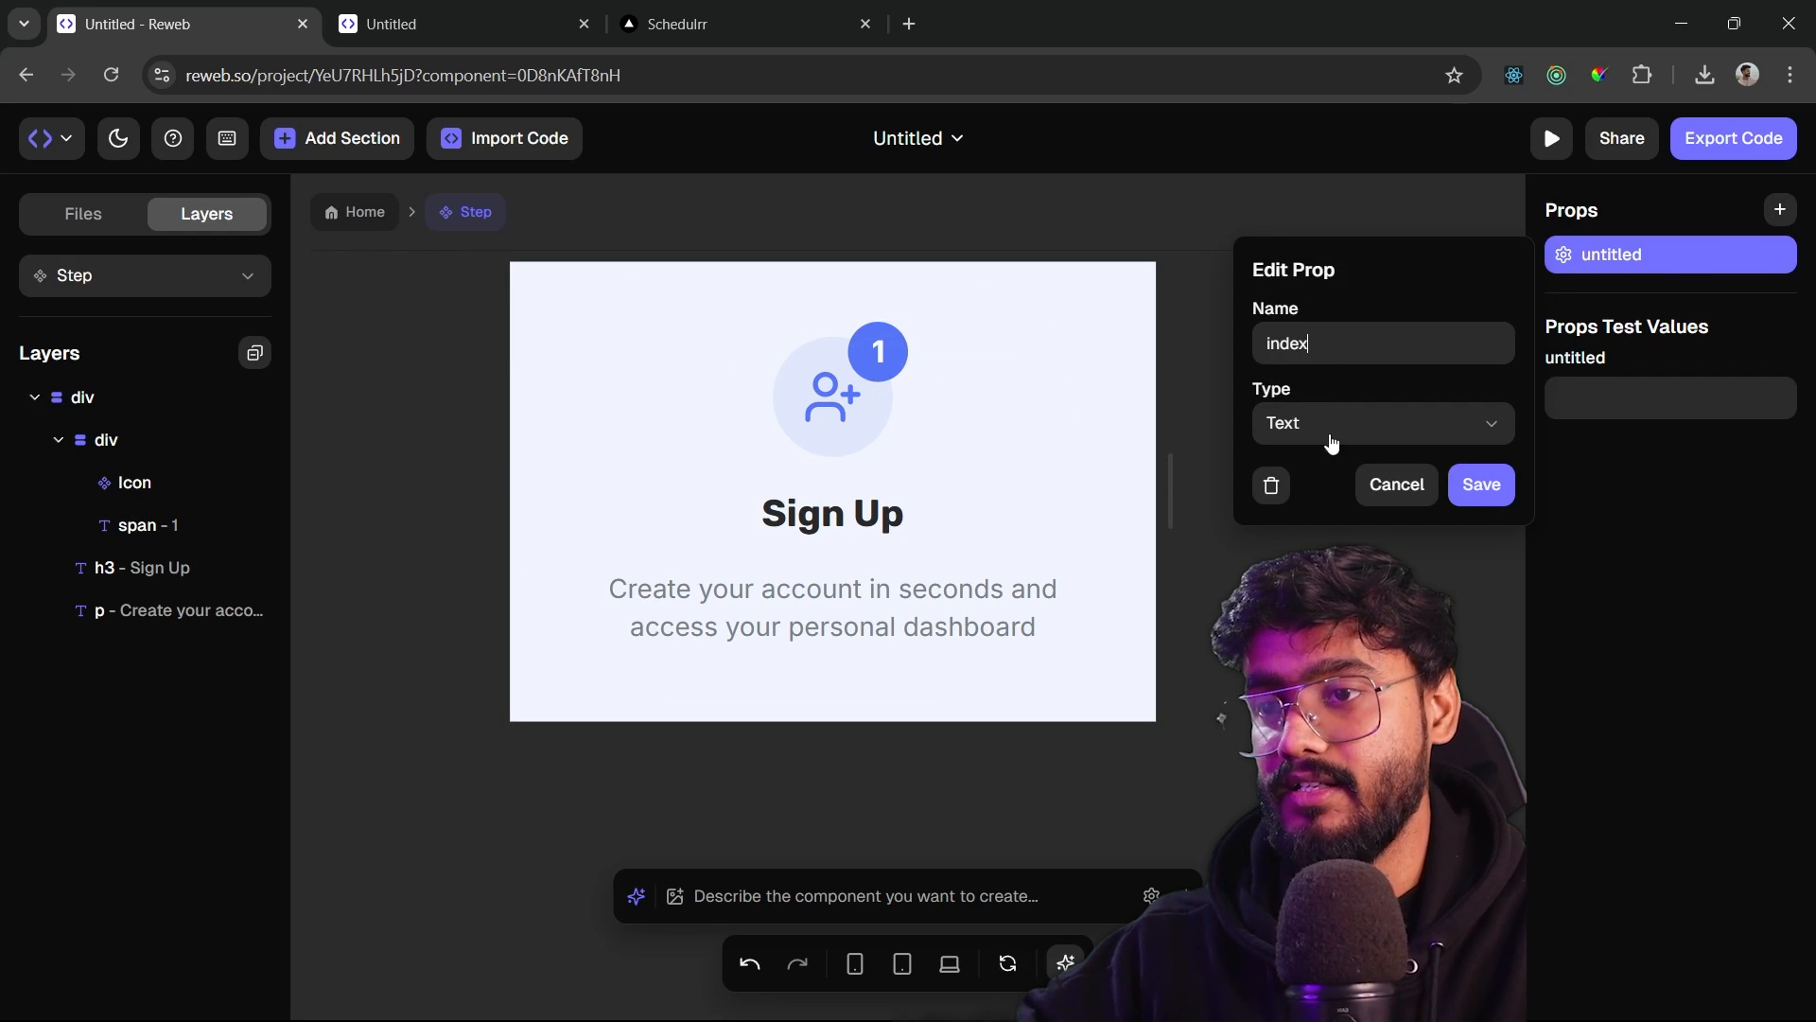
{"action": "left_click", "coordinate": [1332, 426]}
{"action": "left_click", "coordinate": [1329, 511]}
{"action": "left_click", "coordinate": [1457, 488]}
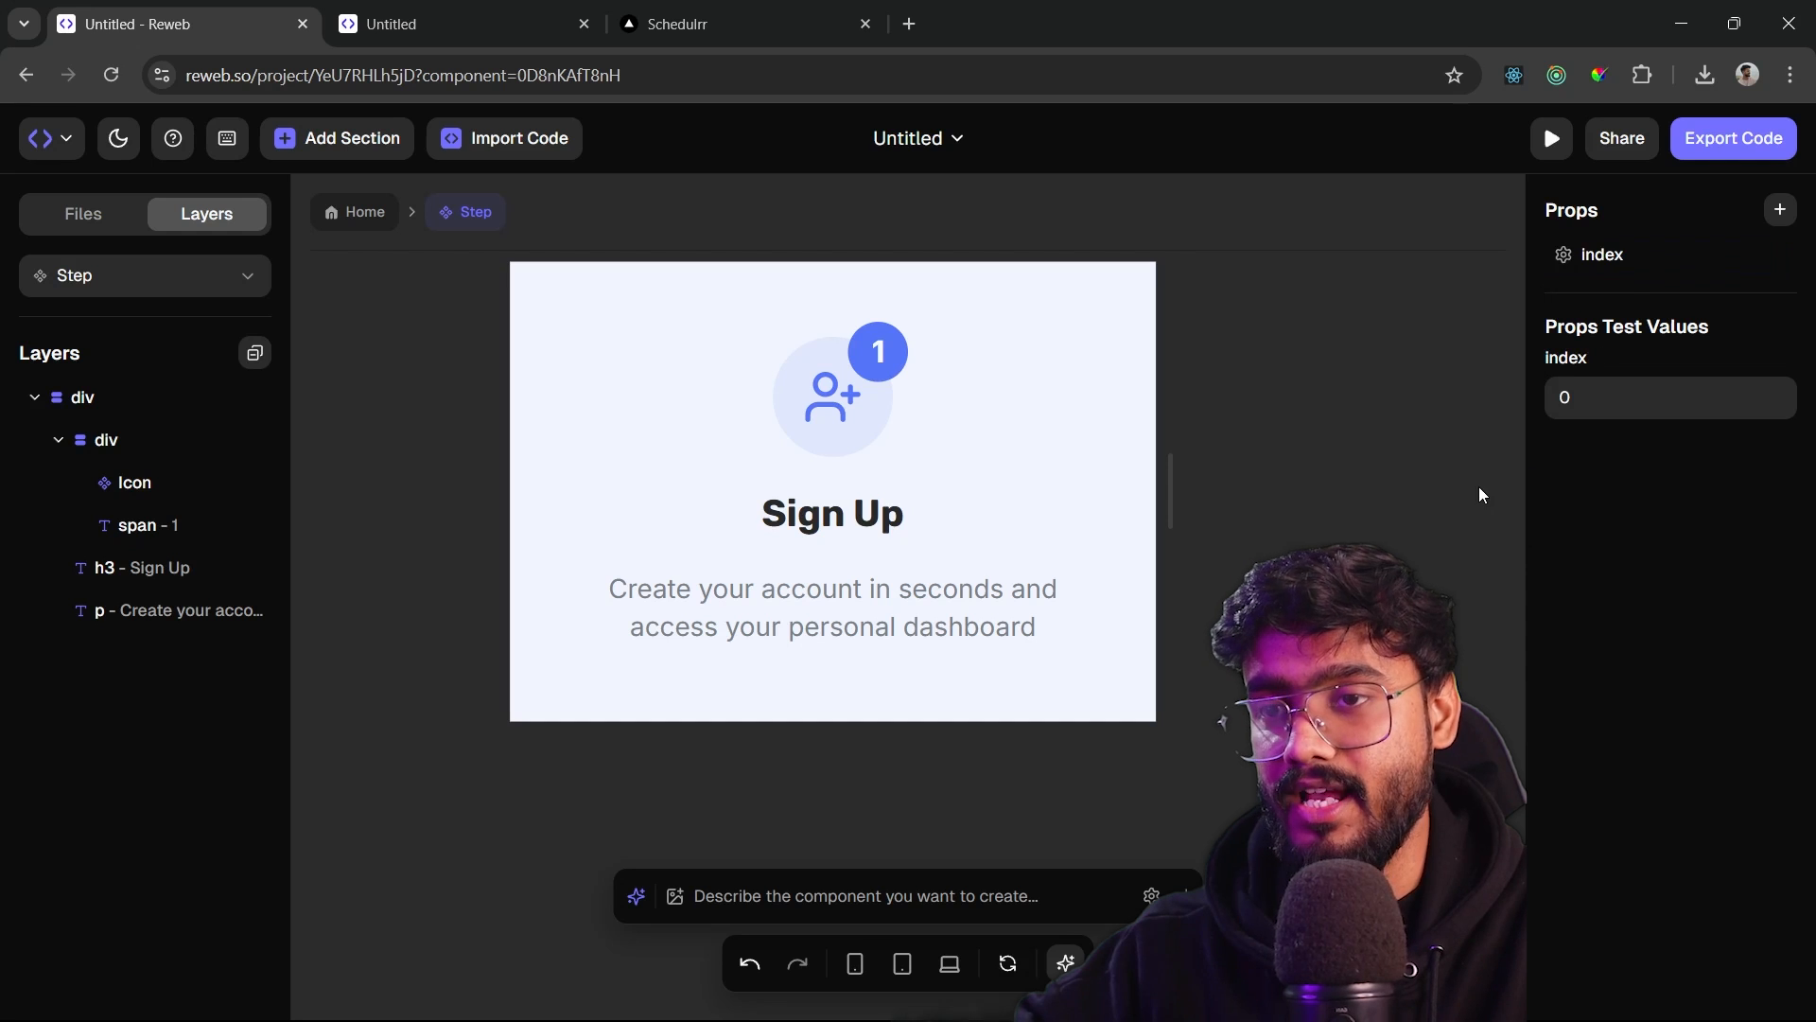
- Add a prop named icon with type Icon to the Step component and save it
{"action": "double_click", "coordinate": [1619, 388]}
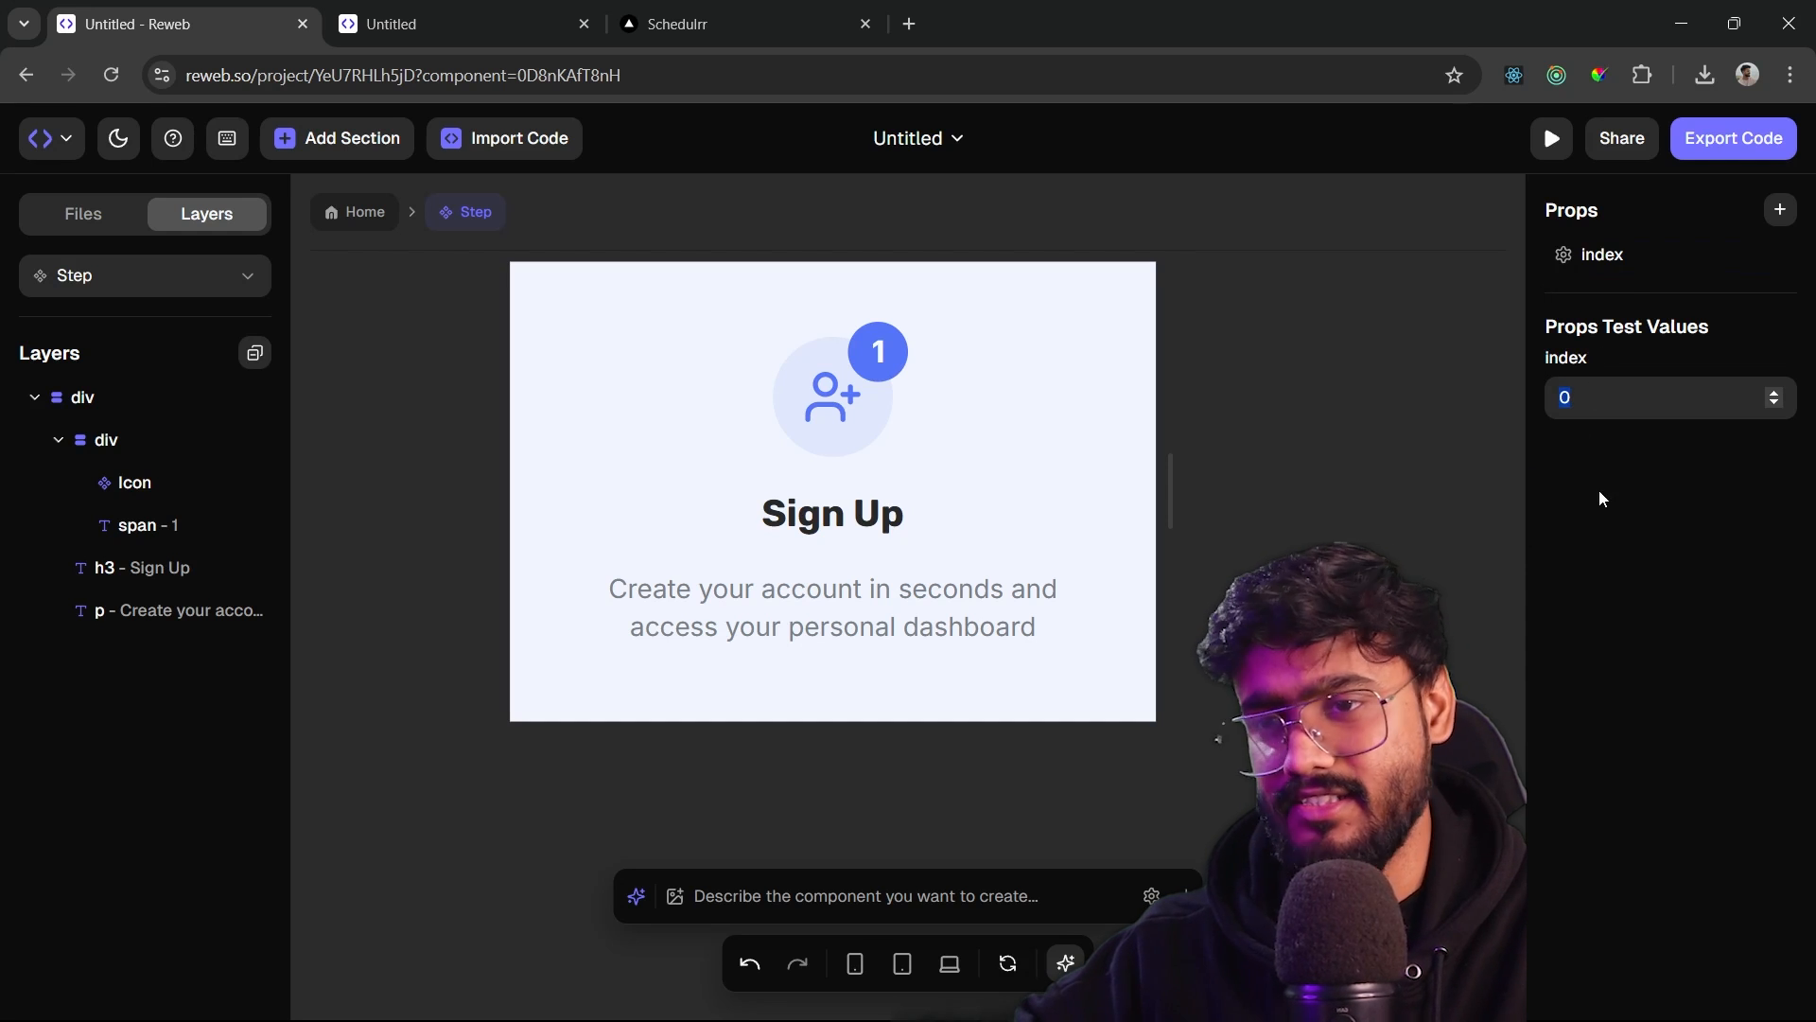
{"action": "left_click", "coordinate": [838, 414]}
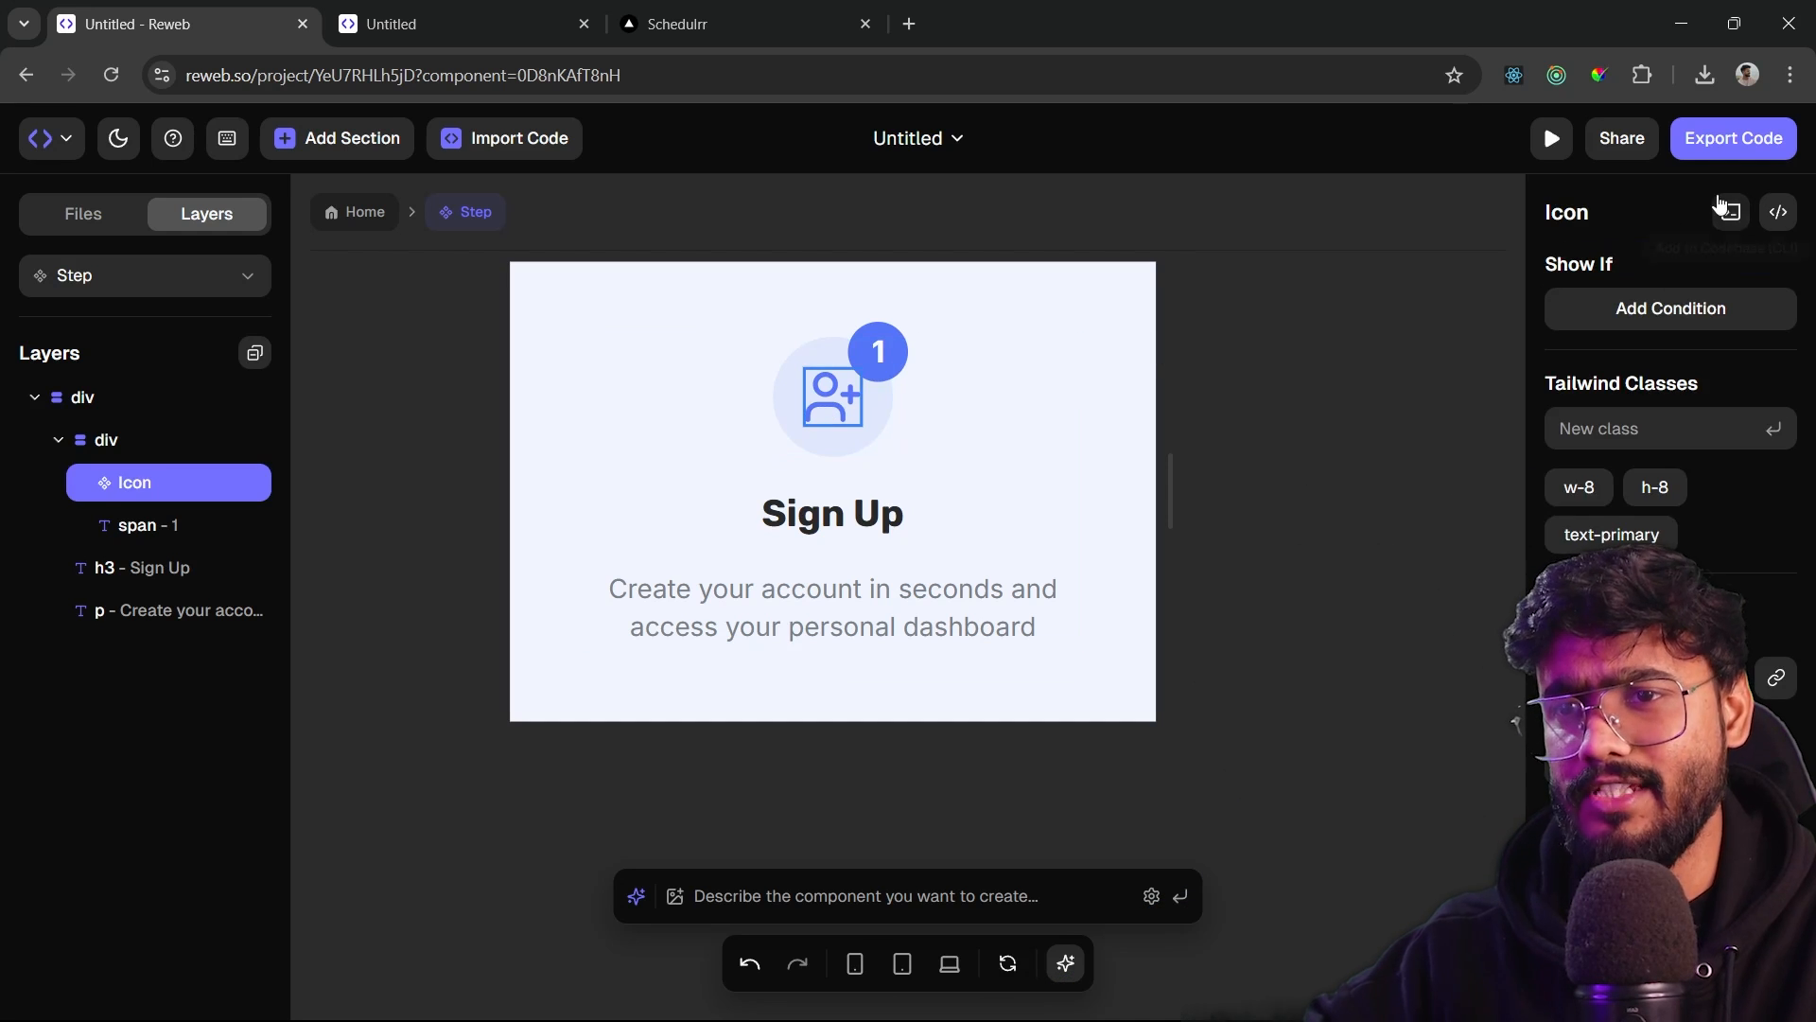
{"action": "left_click", "coordinate": [1364, 312]}
{"action": "left_click", "coordinate": [1779, 209]}
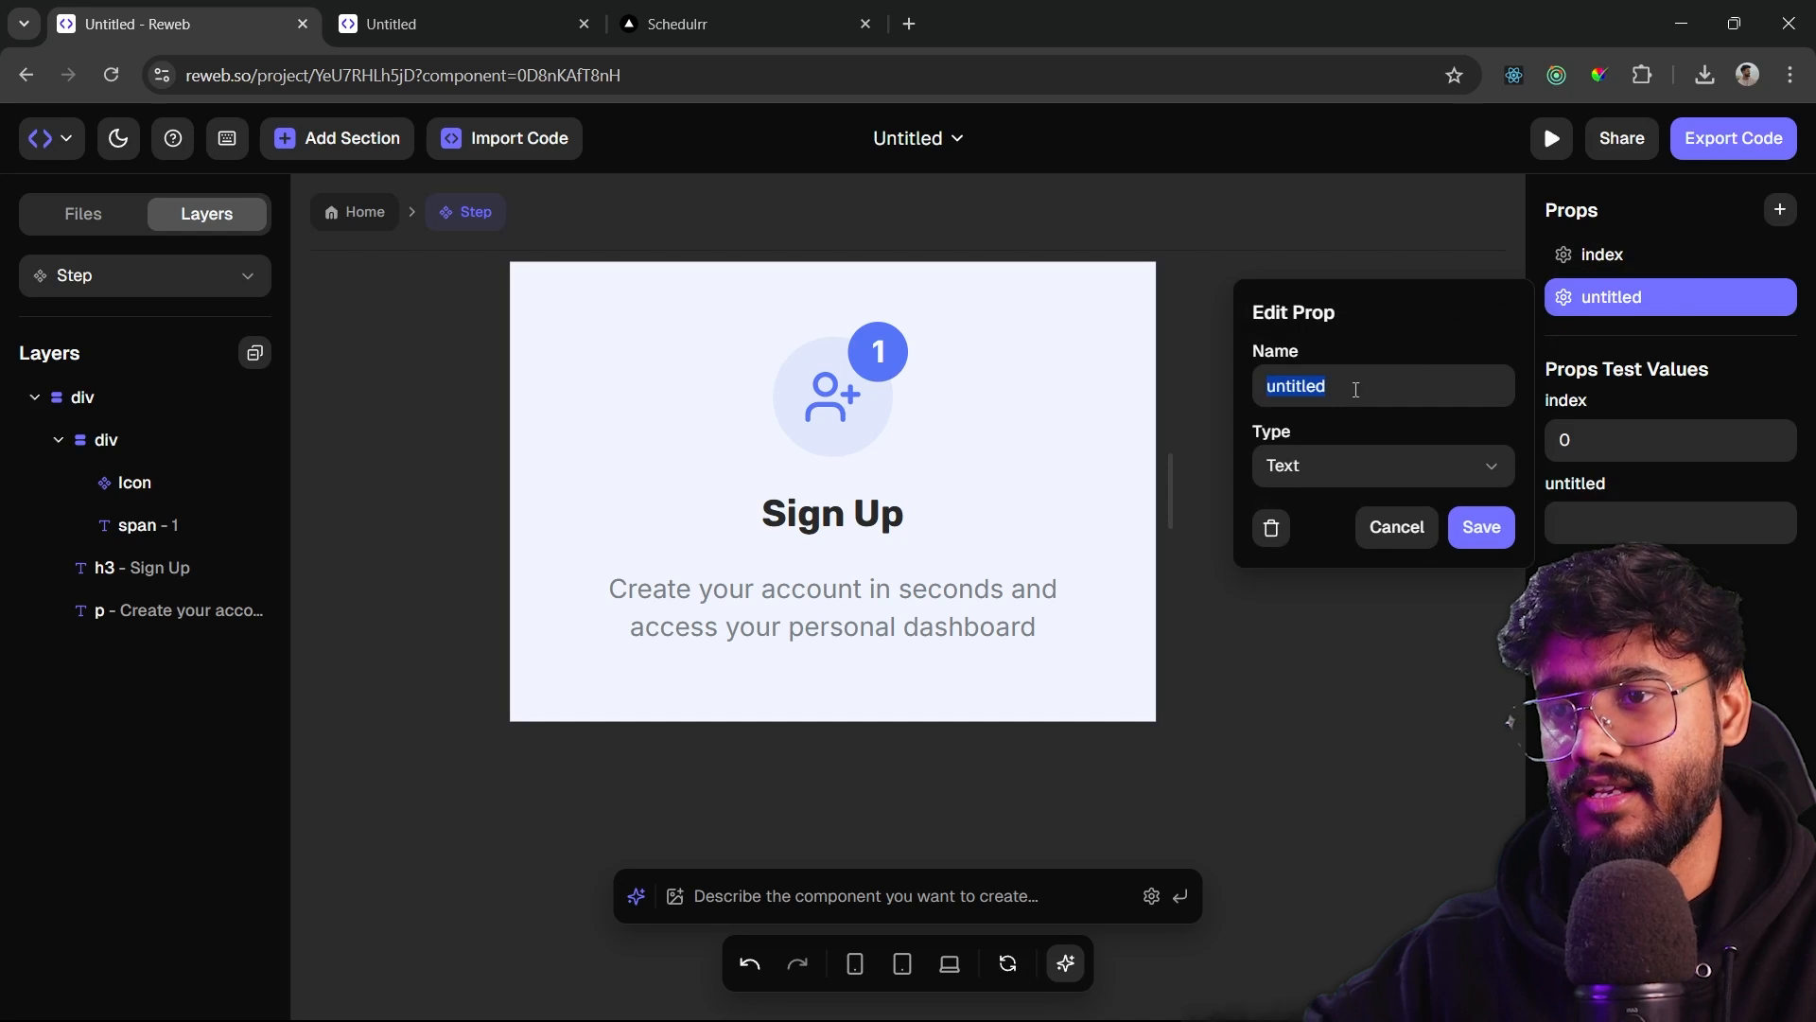
{"action": "type", "text": "ico"}
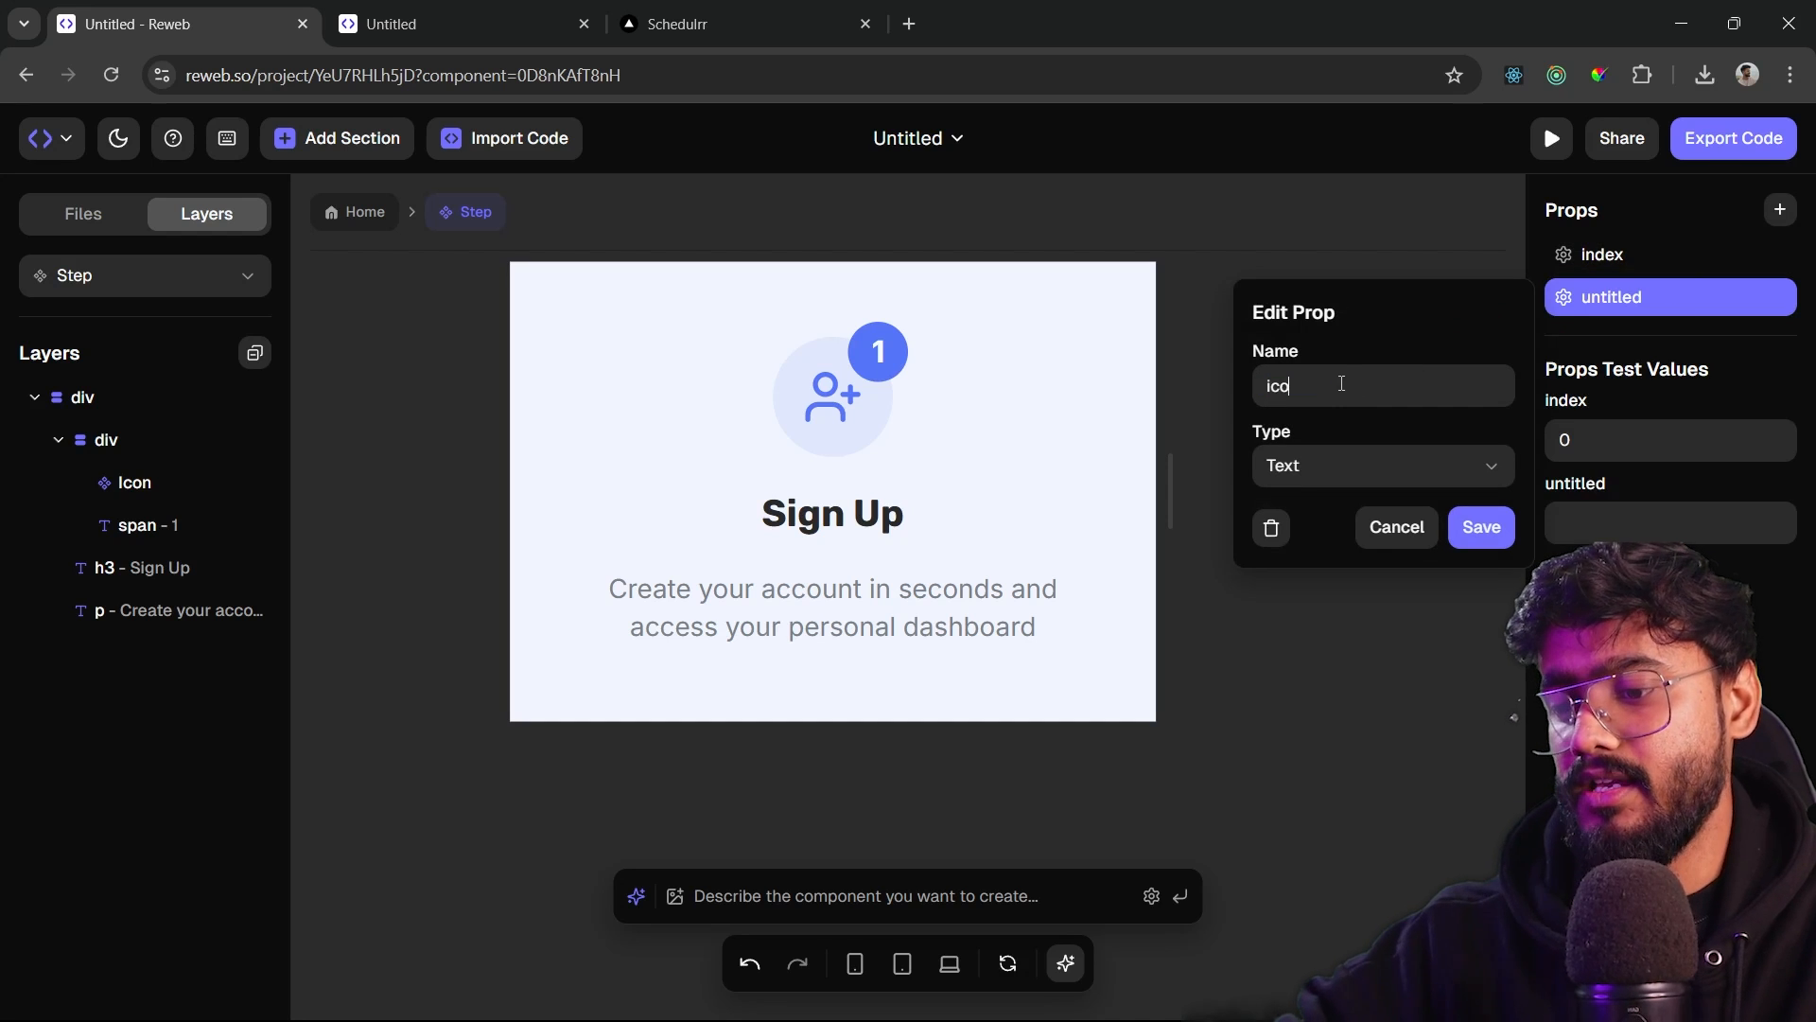
{"action": "type", "text": "n"}
{"action": "left_click", "coordinate": [1338, 463]}
{"action": "left_click", "coordinate": [1359, 660]}
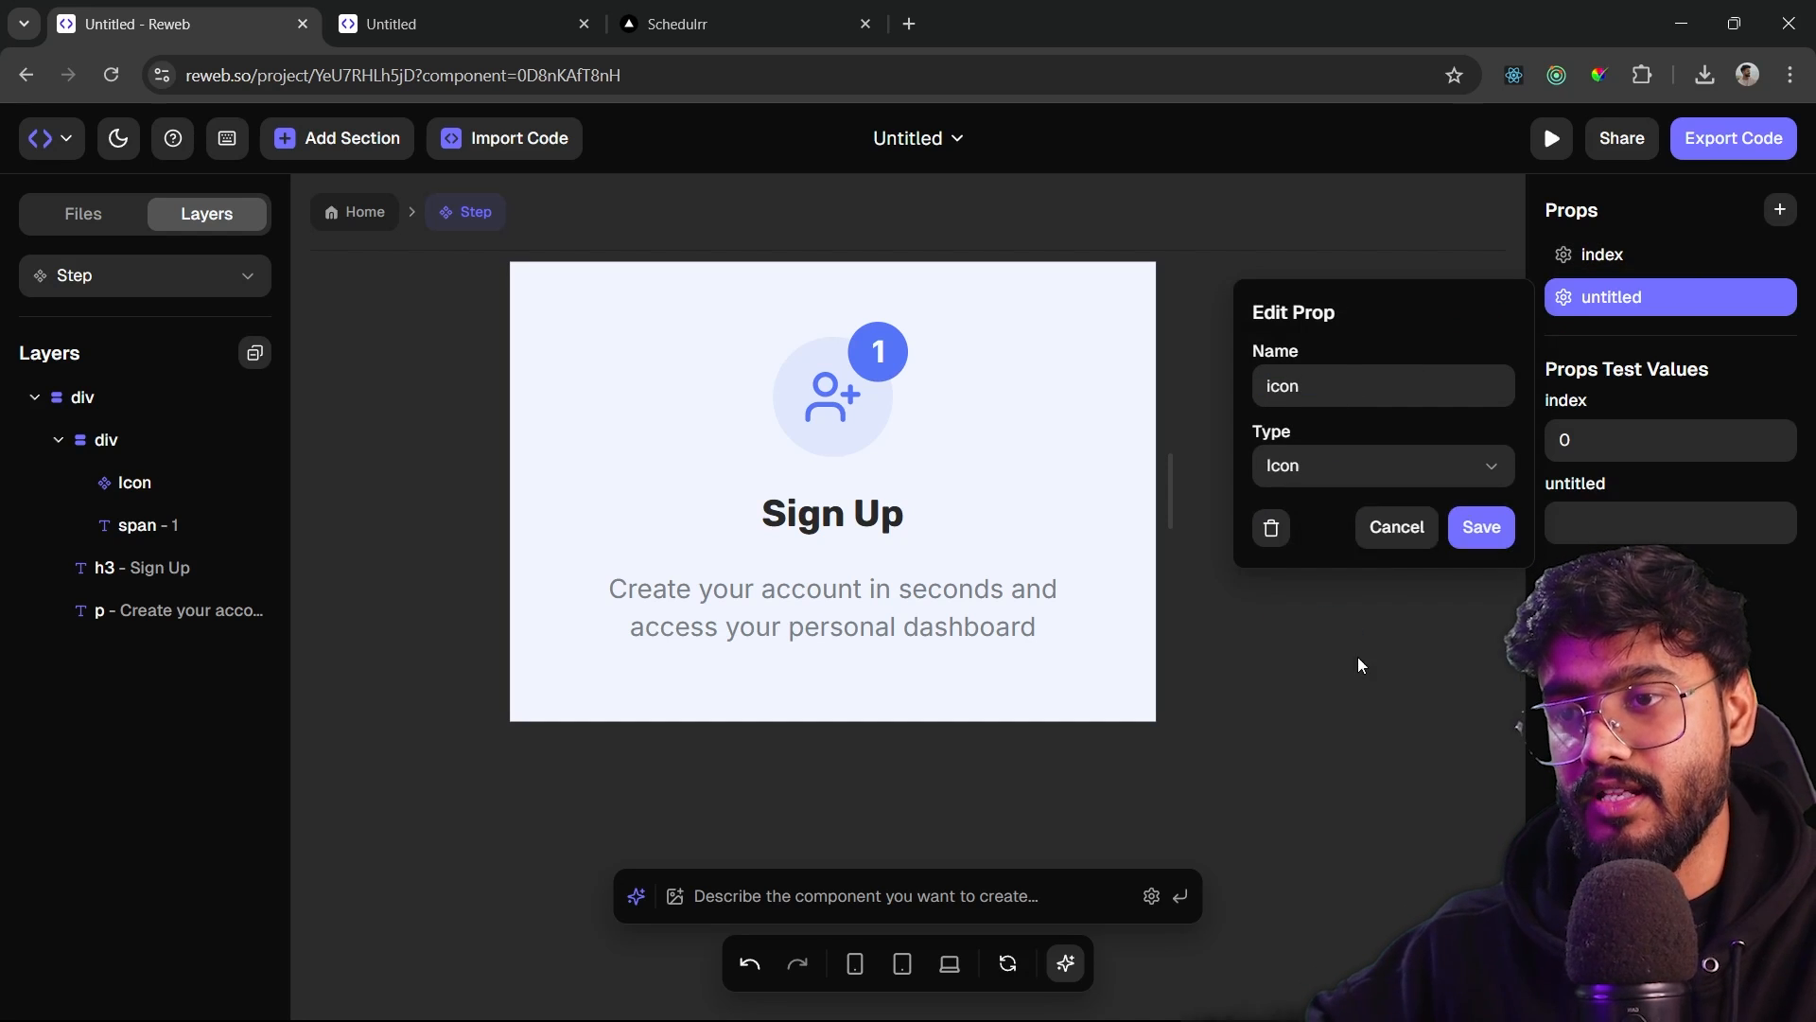
{"action": "left_click", "coordinate": [1480, 523]}
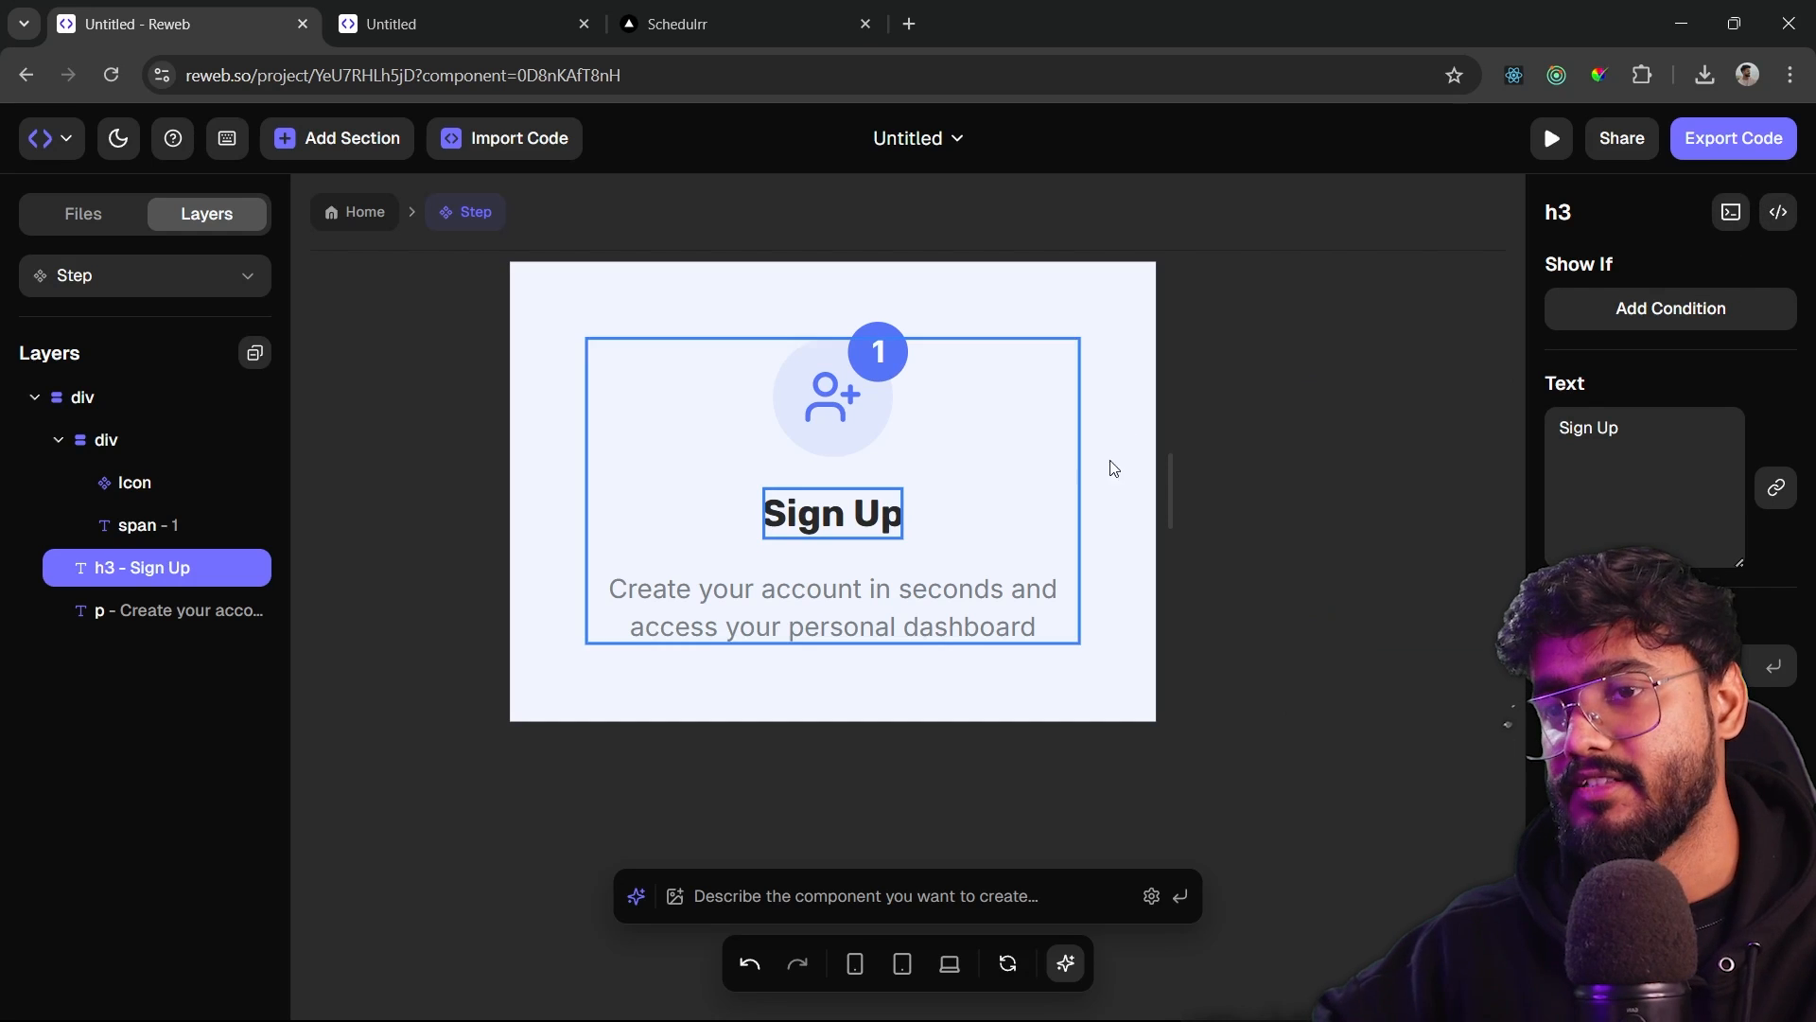
- Add a Text prop named title to the Step component and save it
{"action": "left_click", "coordinate": [1374, 295]}
{"action": "left_click", "coordinate": [1779, 210]}
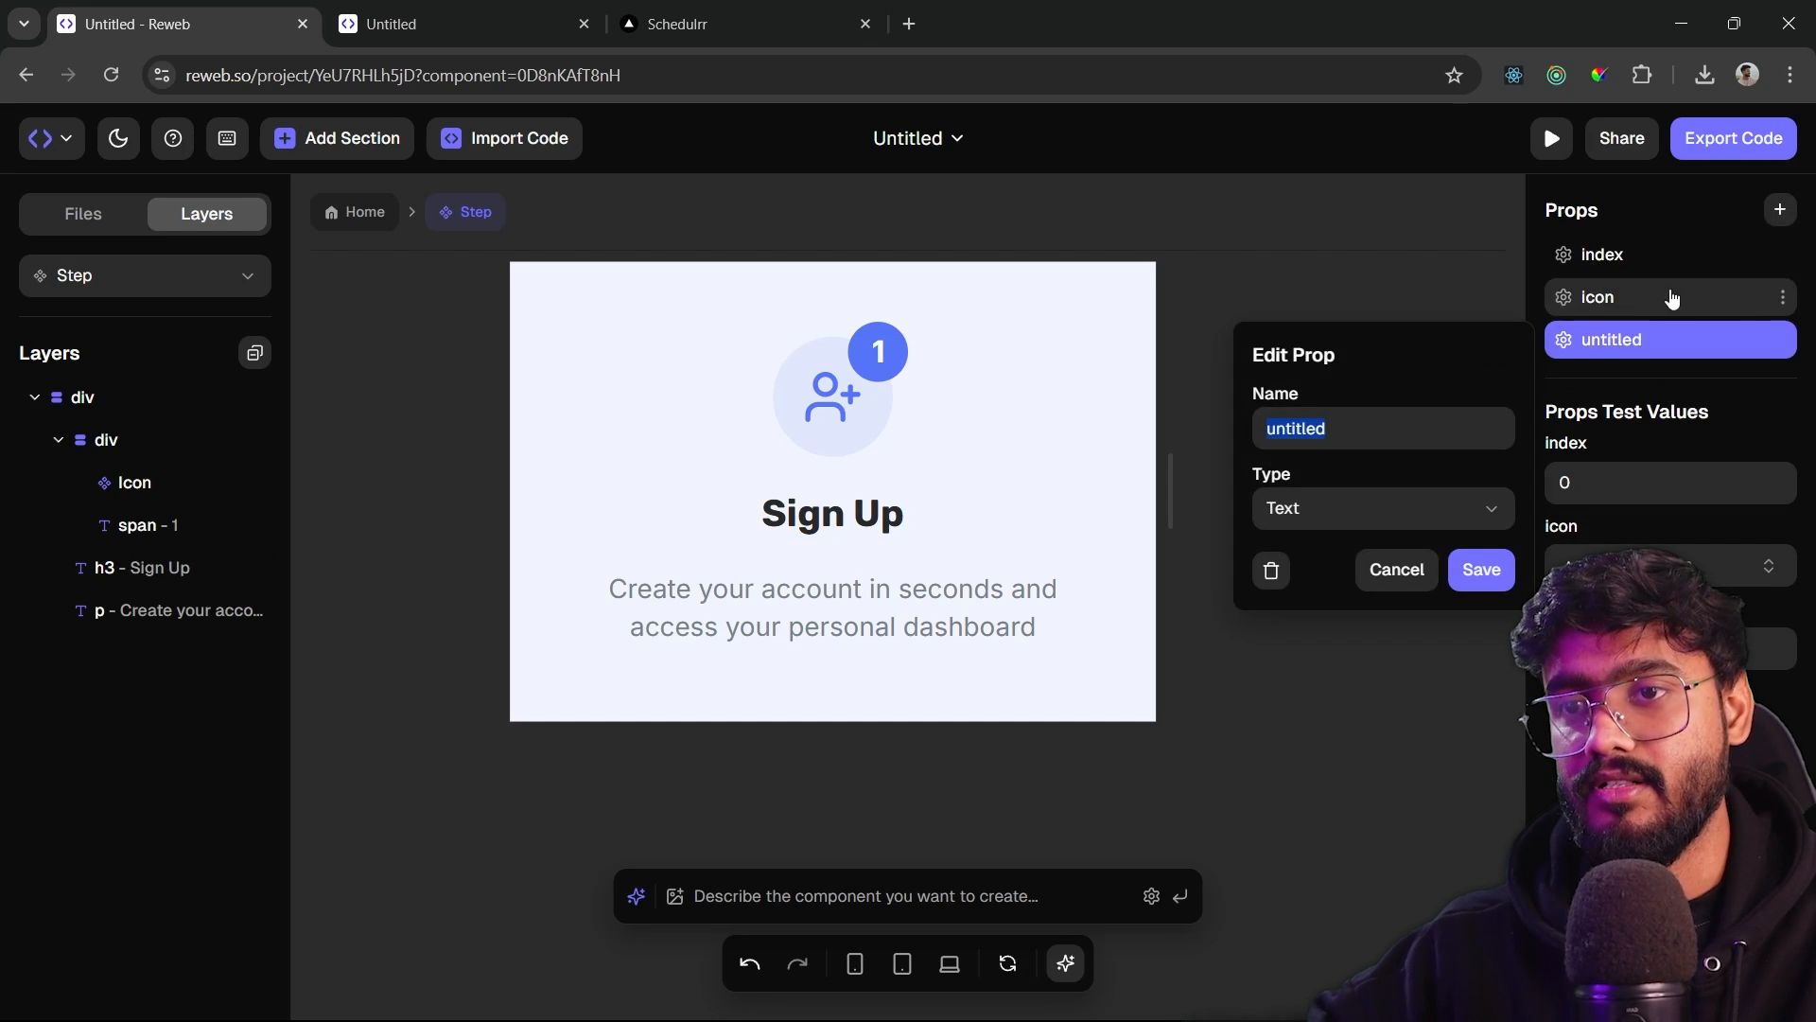
{"action": "type", "text": "title"}
{"action": "left_click", "coordinate": [1381, 508]}
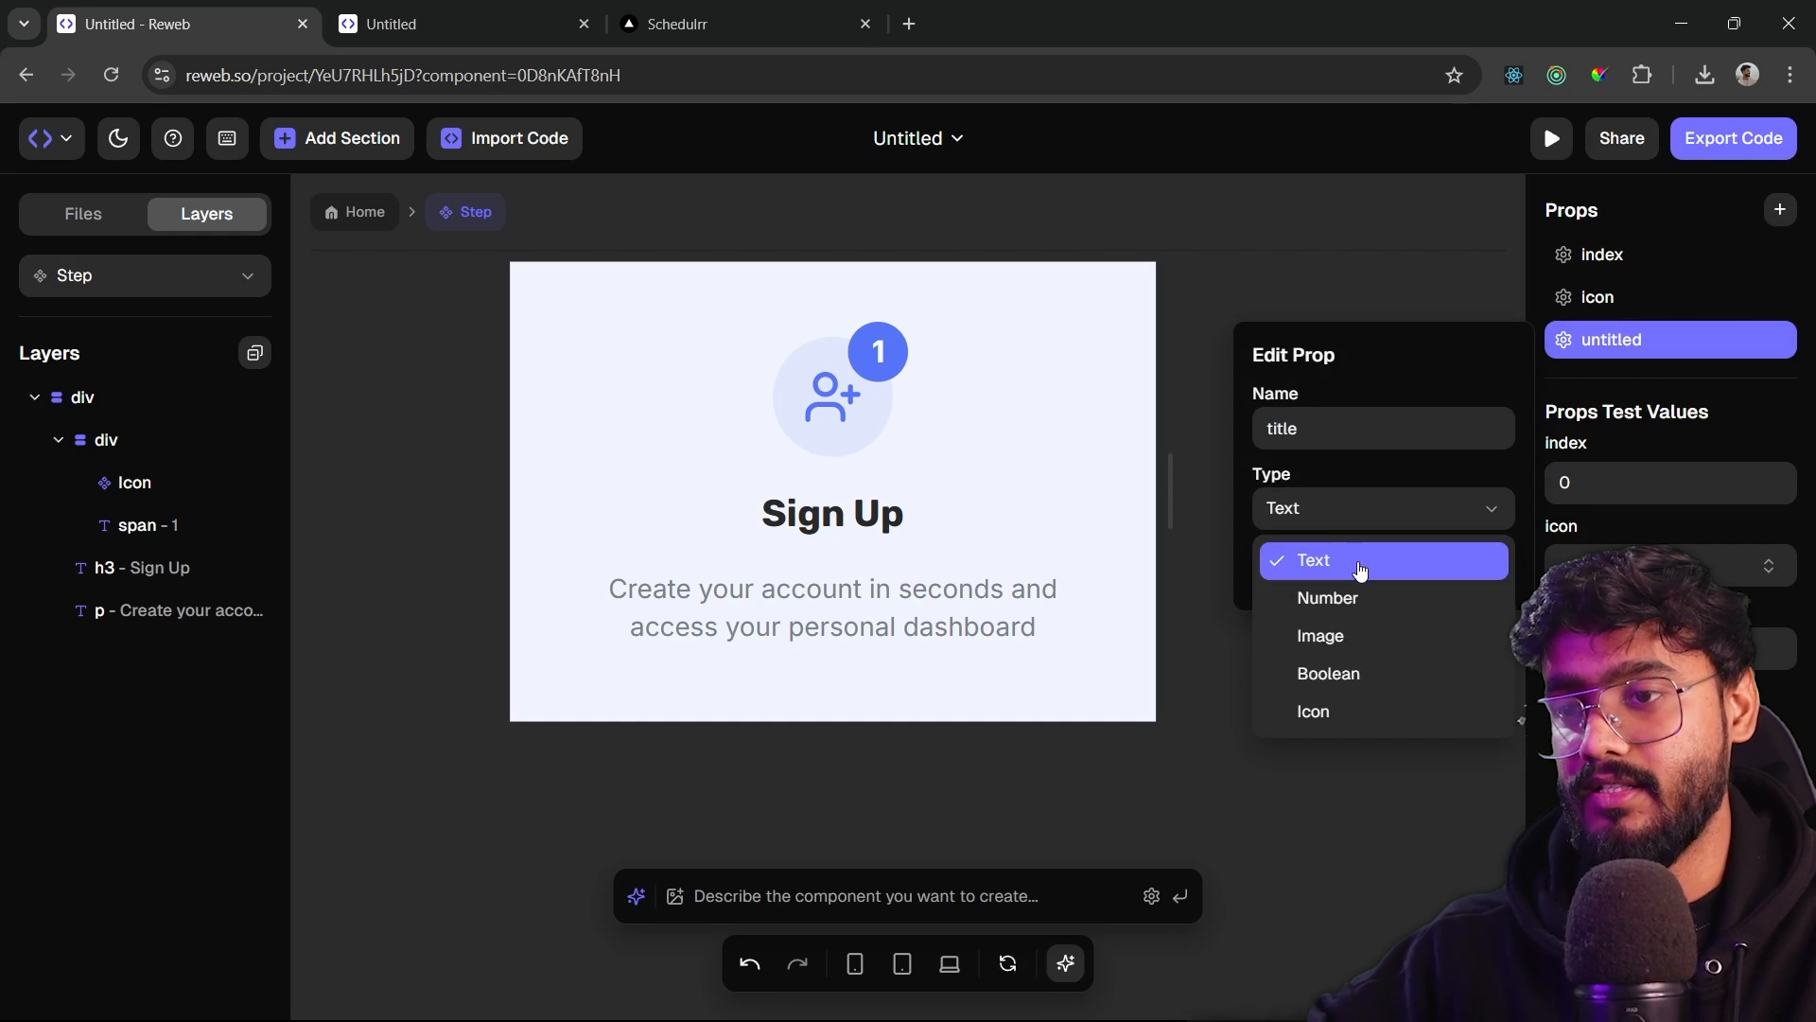
{"action": "left_click", "coordinate": [1363, 560]}
{"action": "left_click", "coordinate": [1482, 569]}
- Add a Text prop named description to the Step component and save it
{"action": "left_click", "coordinate": [1779, 212]}
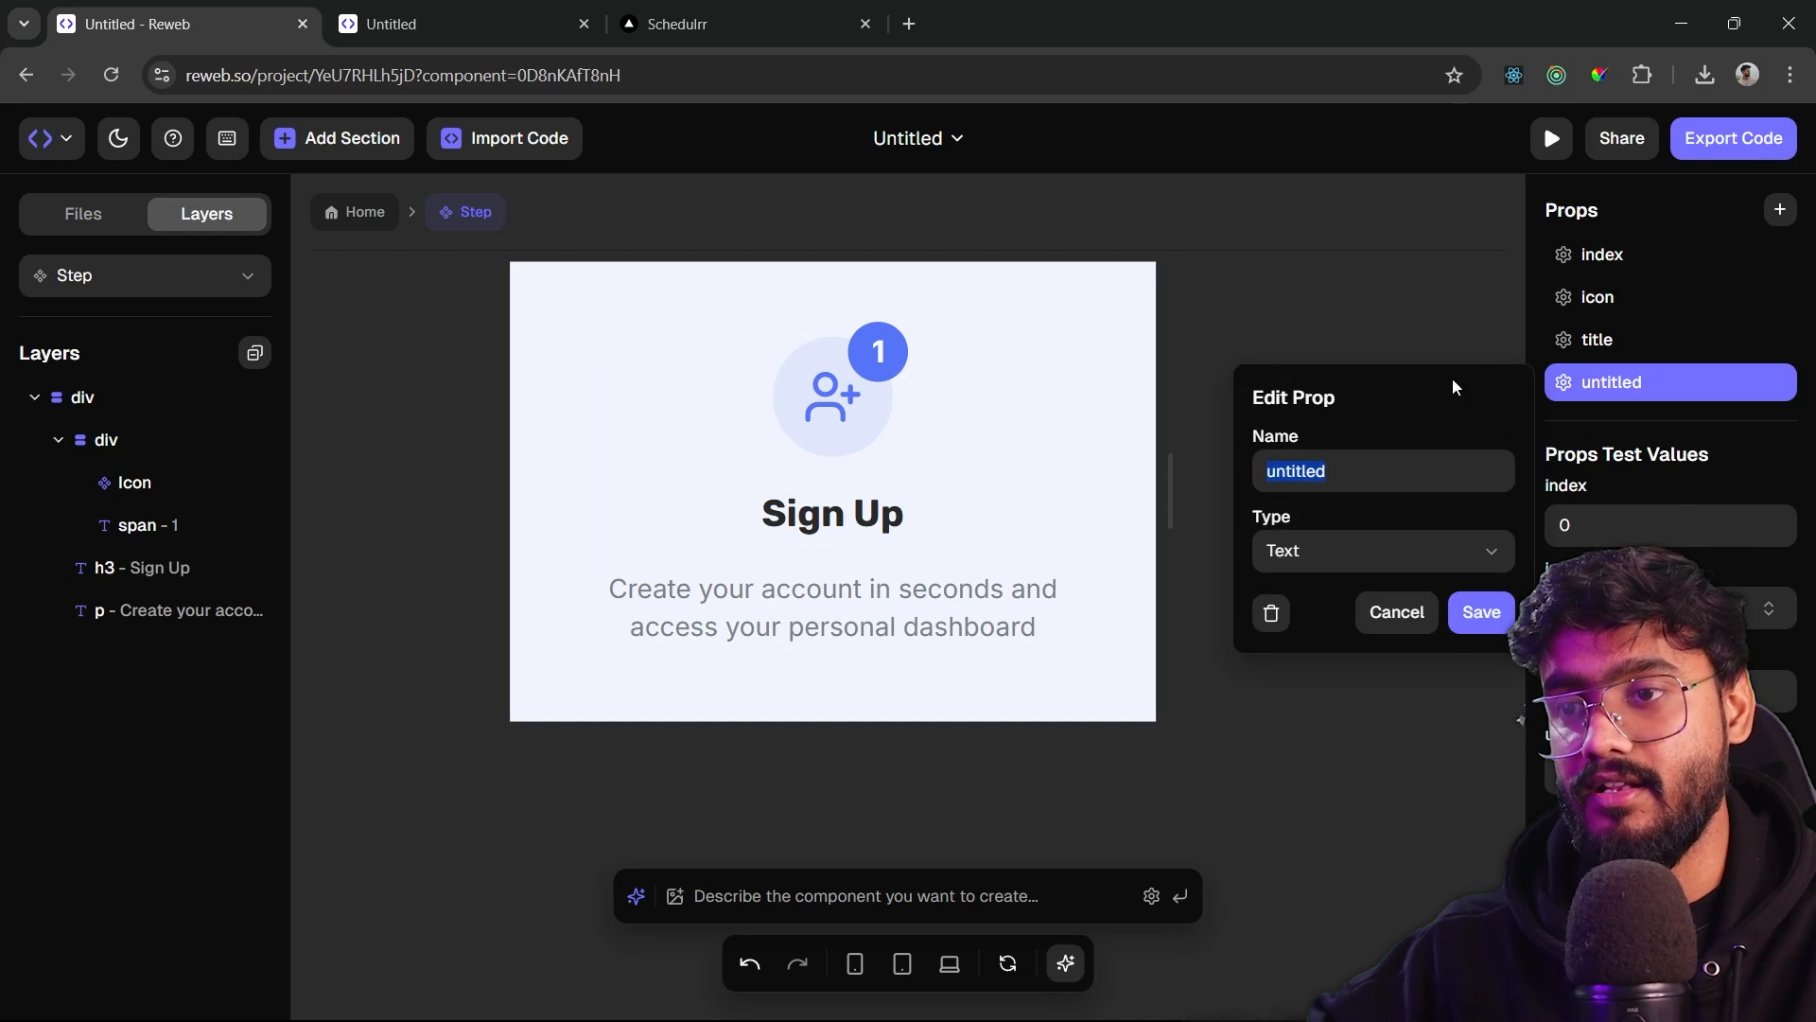
{"action": "type", "text": "description"}
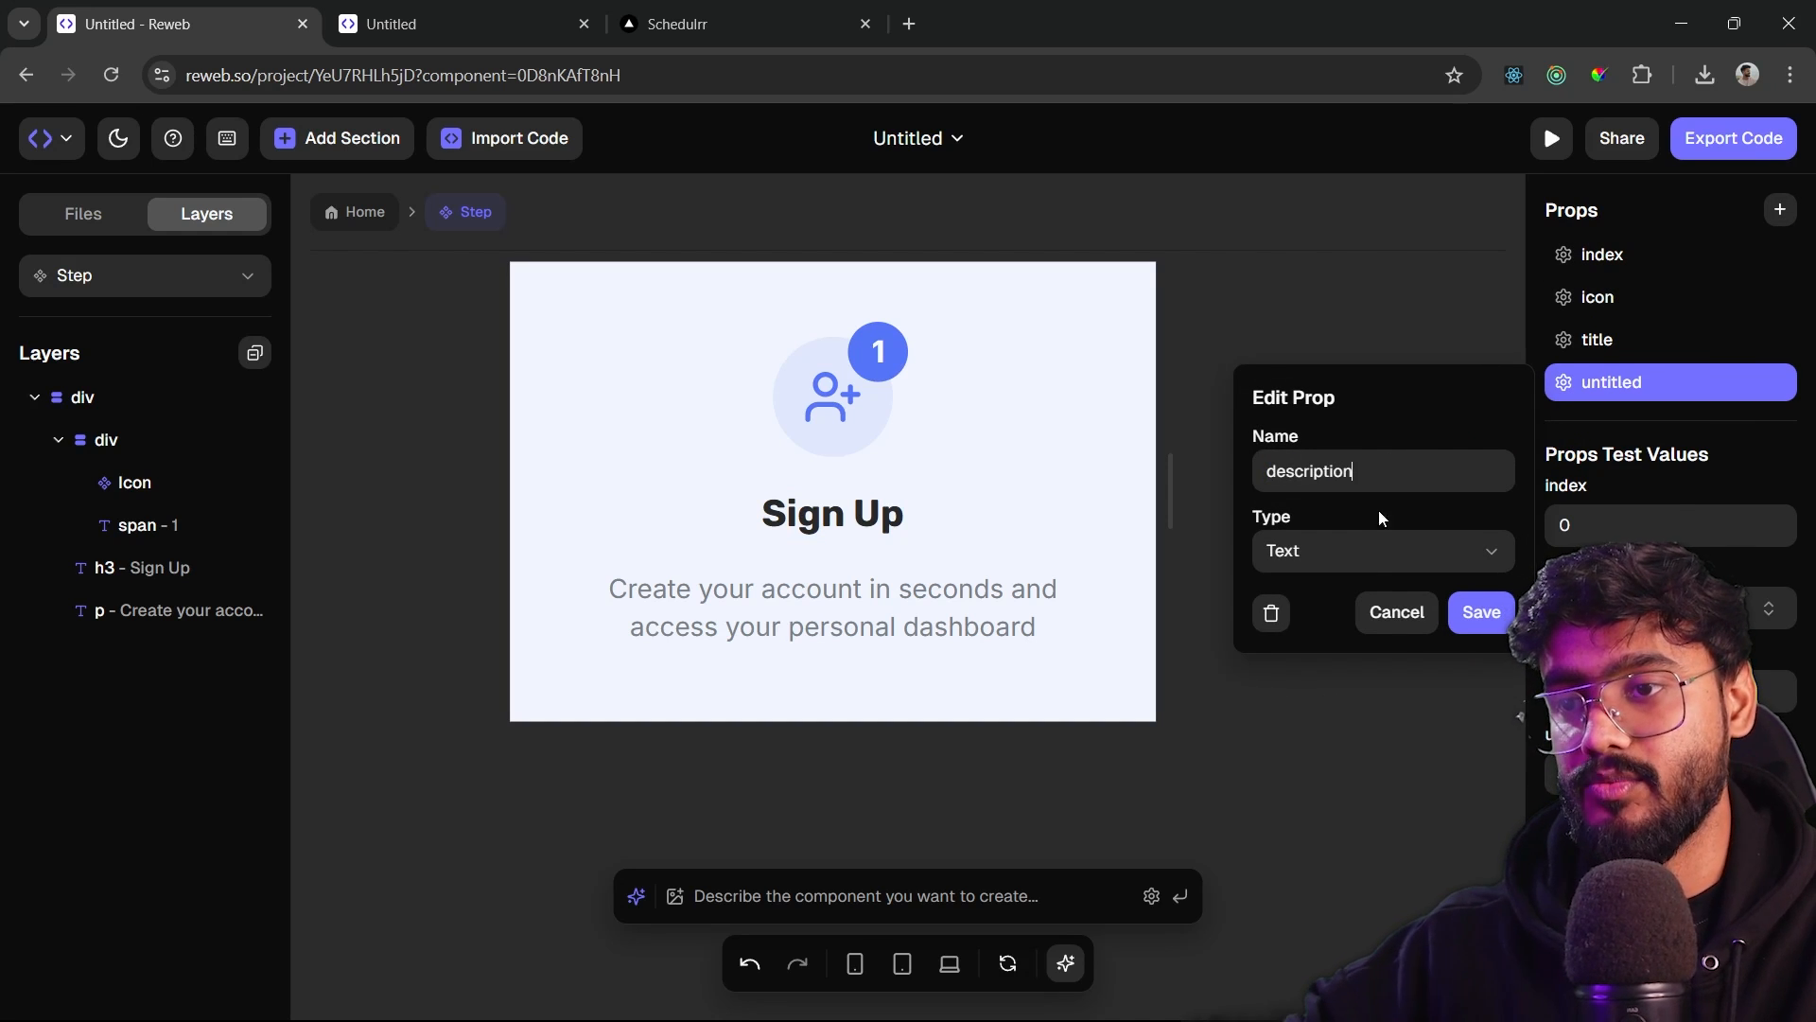
{"action": "left_click", "coordinate": [1366, 558]}
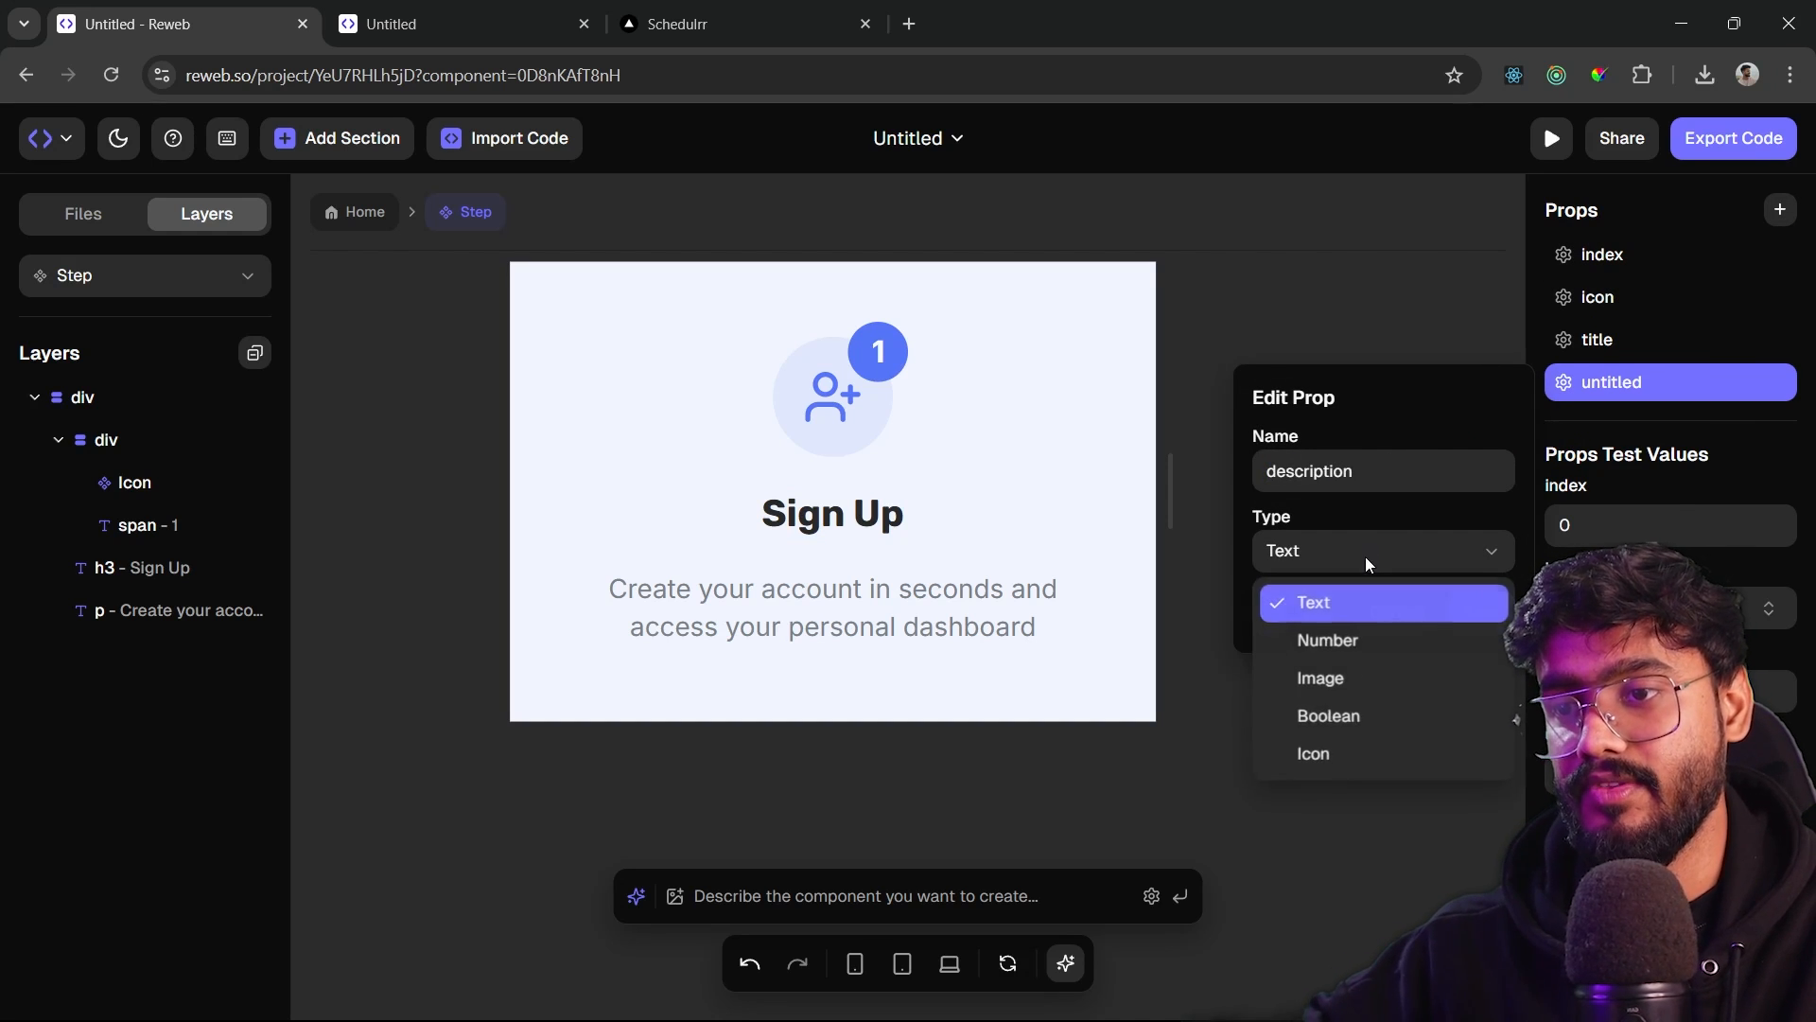
{"action": "left_click", "coordinate": [1351, 605]}
{"action": "left_click", "coordinate": [1482, 610]}
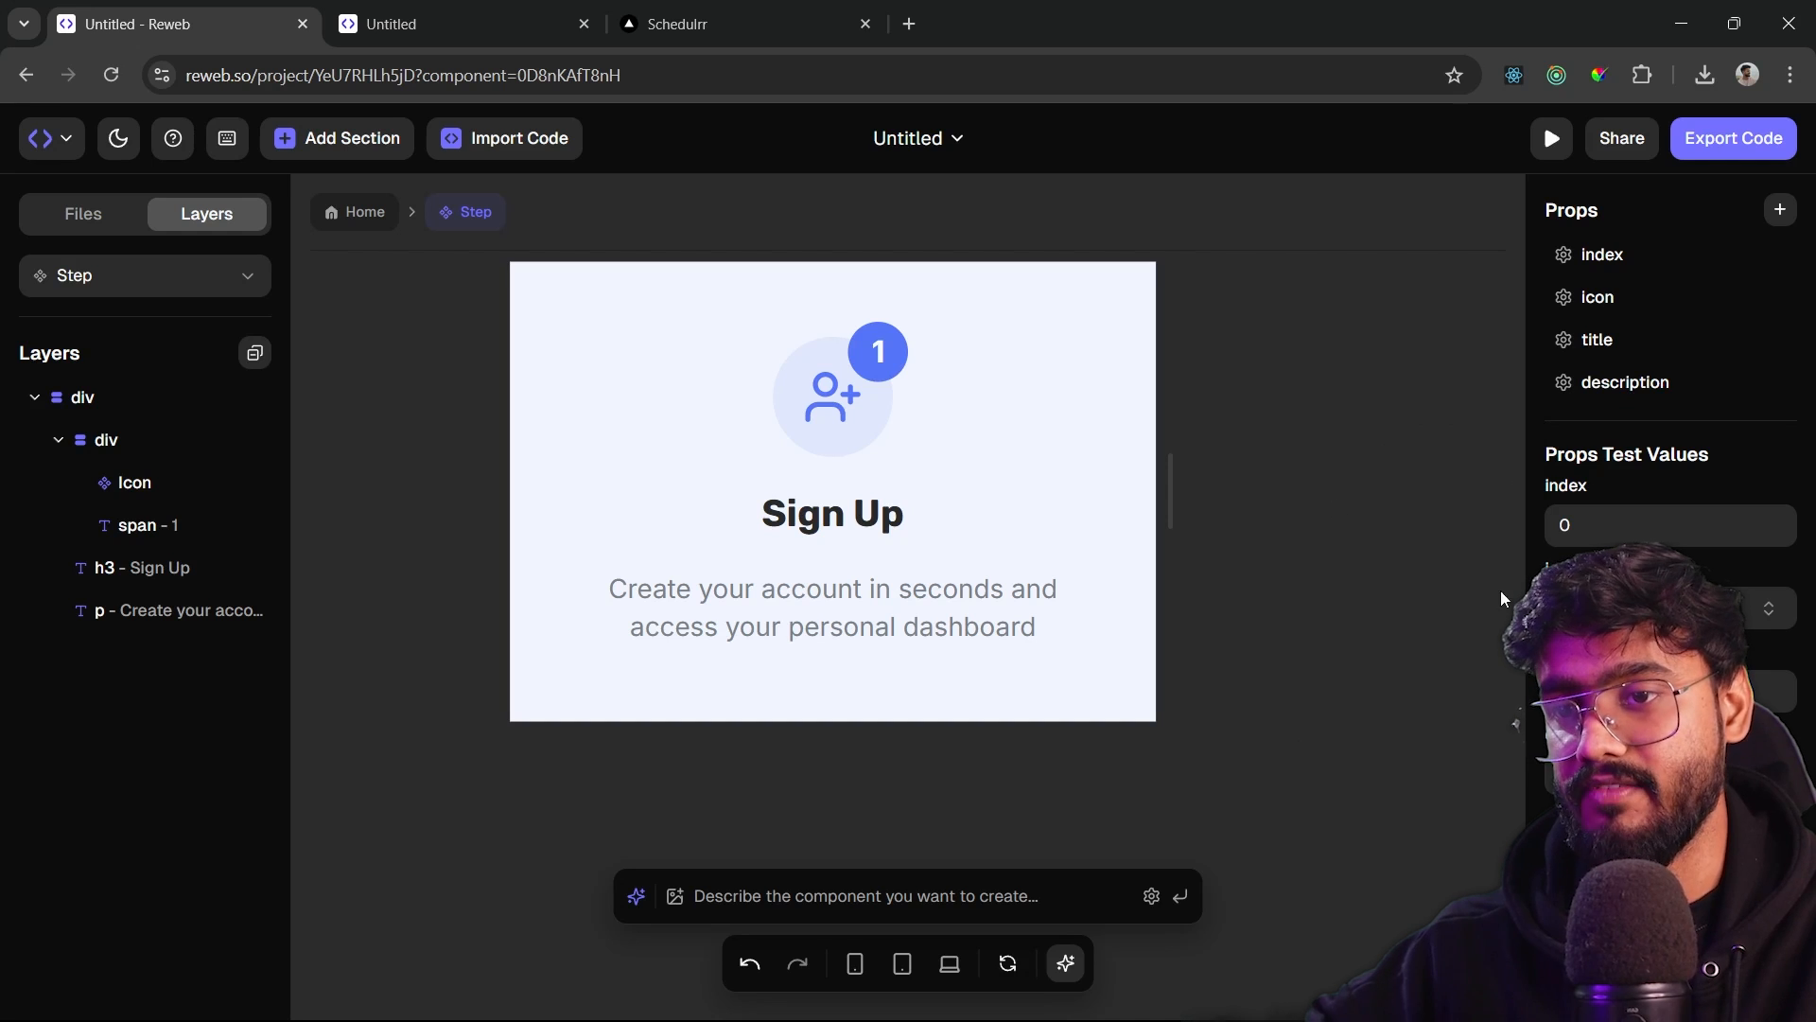
- Set the test values of the title and description props to "test"
{"action": "left_click", "coordinate": [1637, 608]}
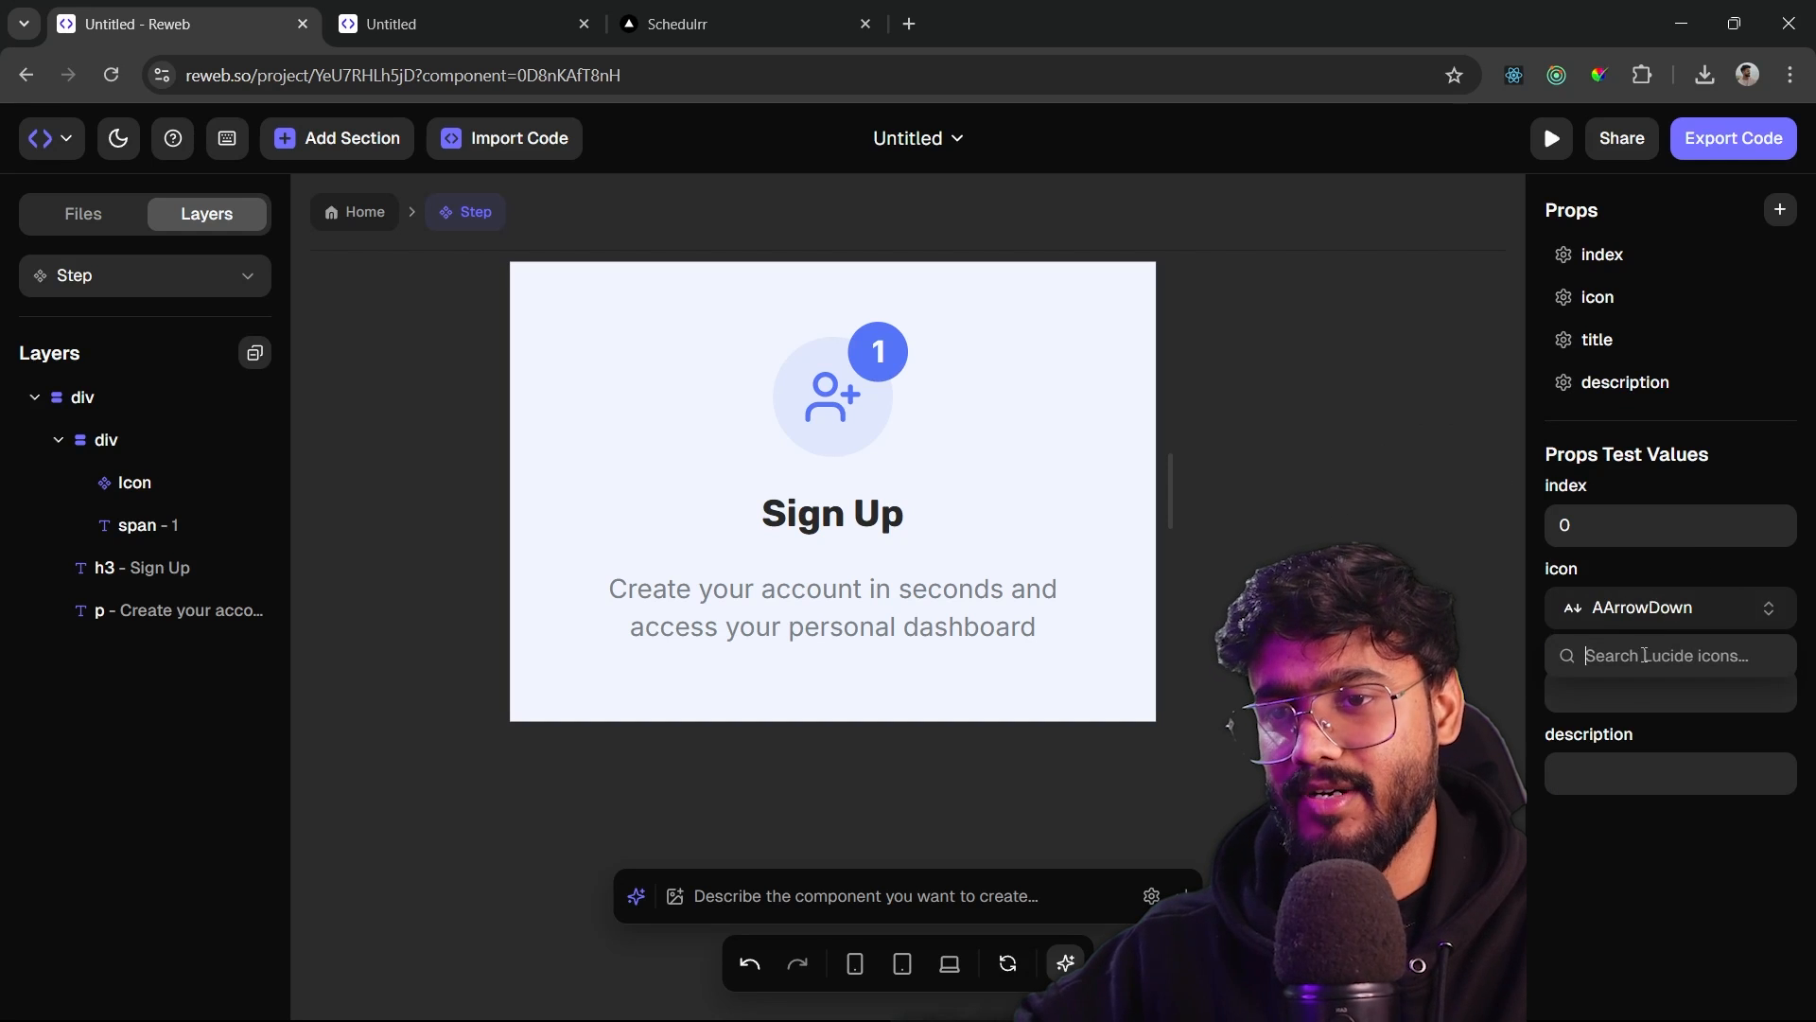
{"action": "left_click", "coordinate": [1625, 692]}
{"action": "type", "text": "test"}
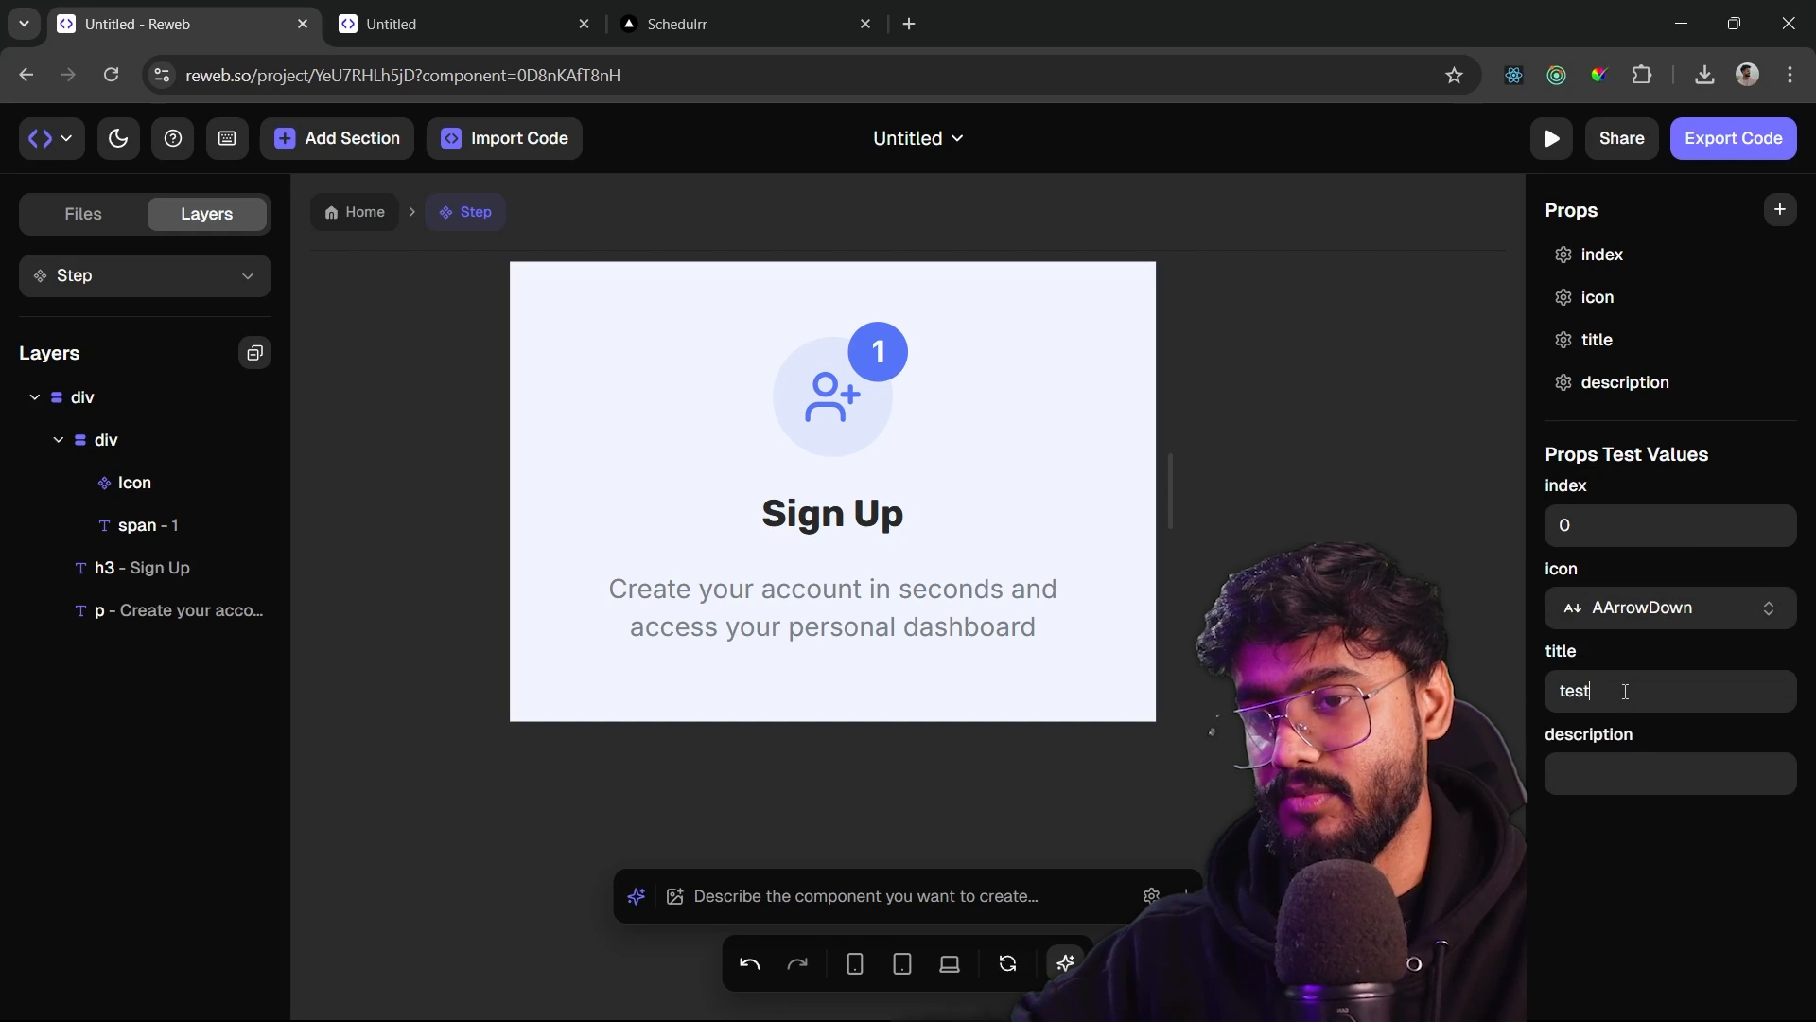
{"action": "left_click", "coordinate": [1614, 762]}
{"action": "type", "text": "test"}
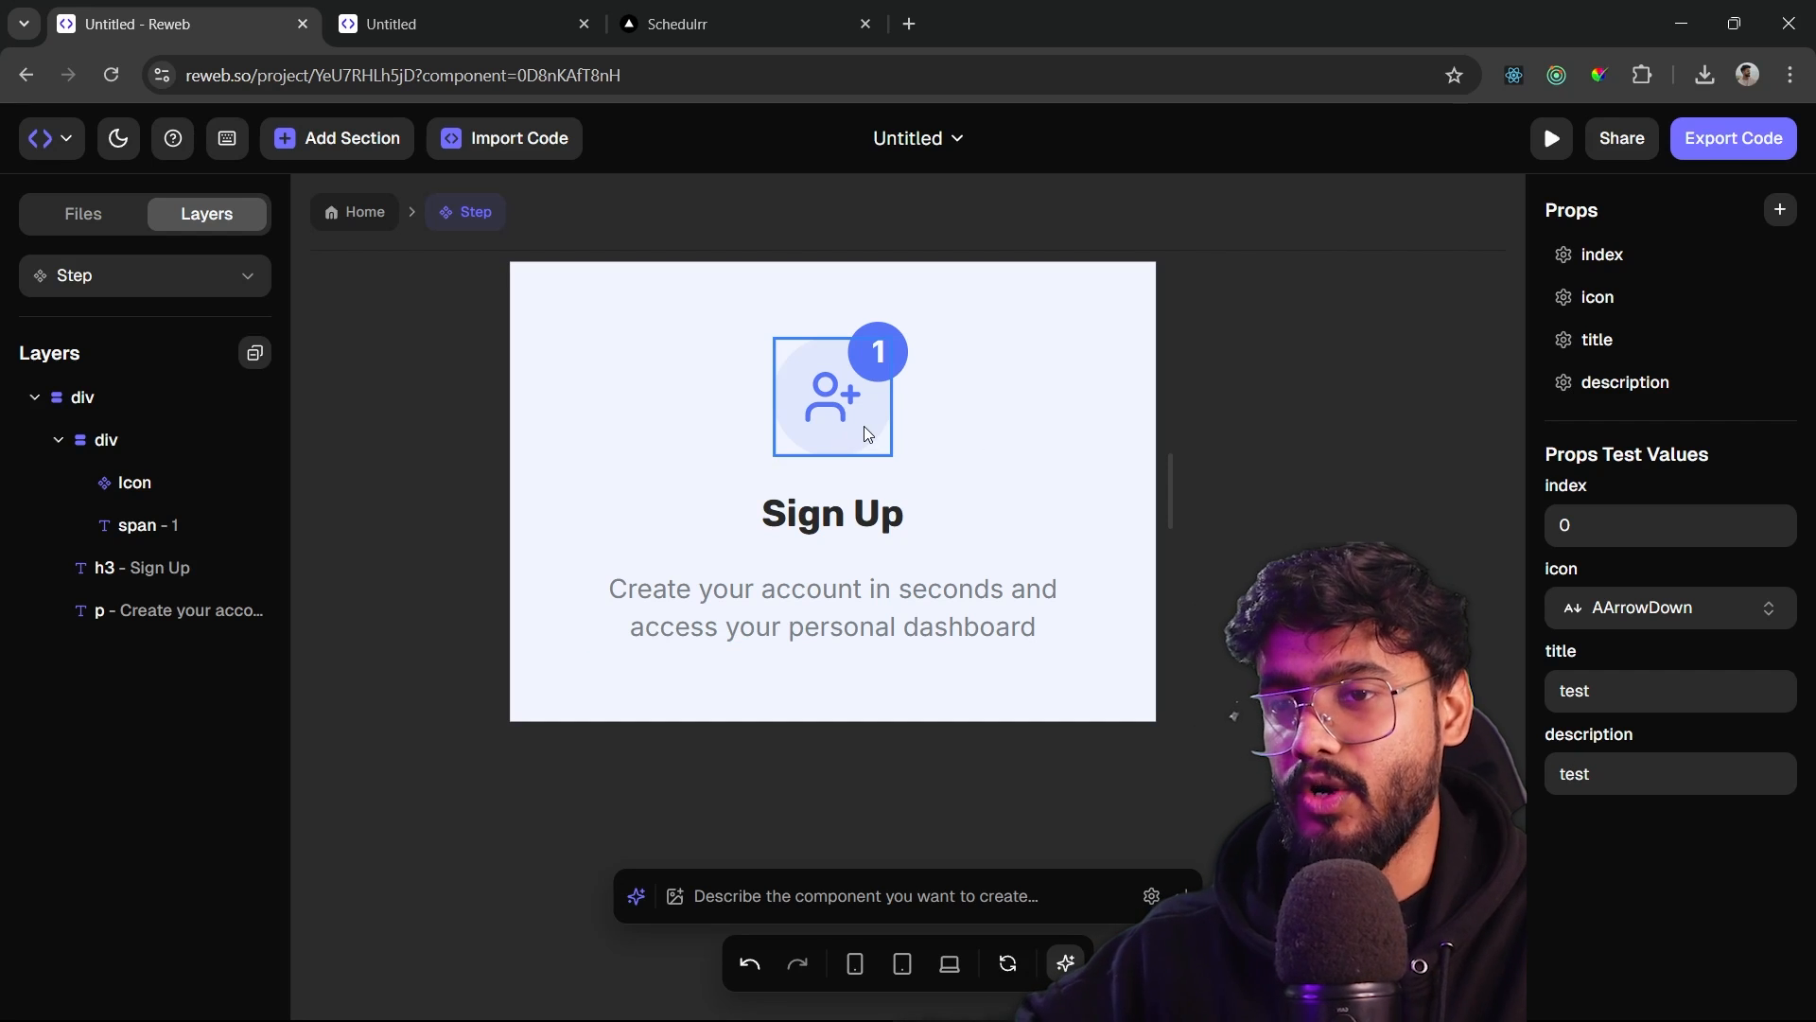
{"action": "left_click", "coordinate": [1621, 267]}
{"action": "left_click", "coordinate": [1524, 225]}
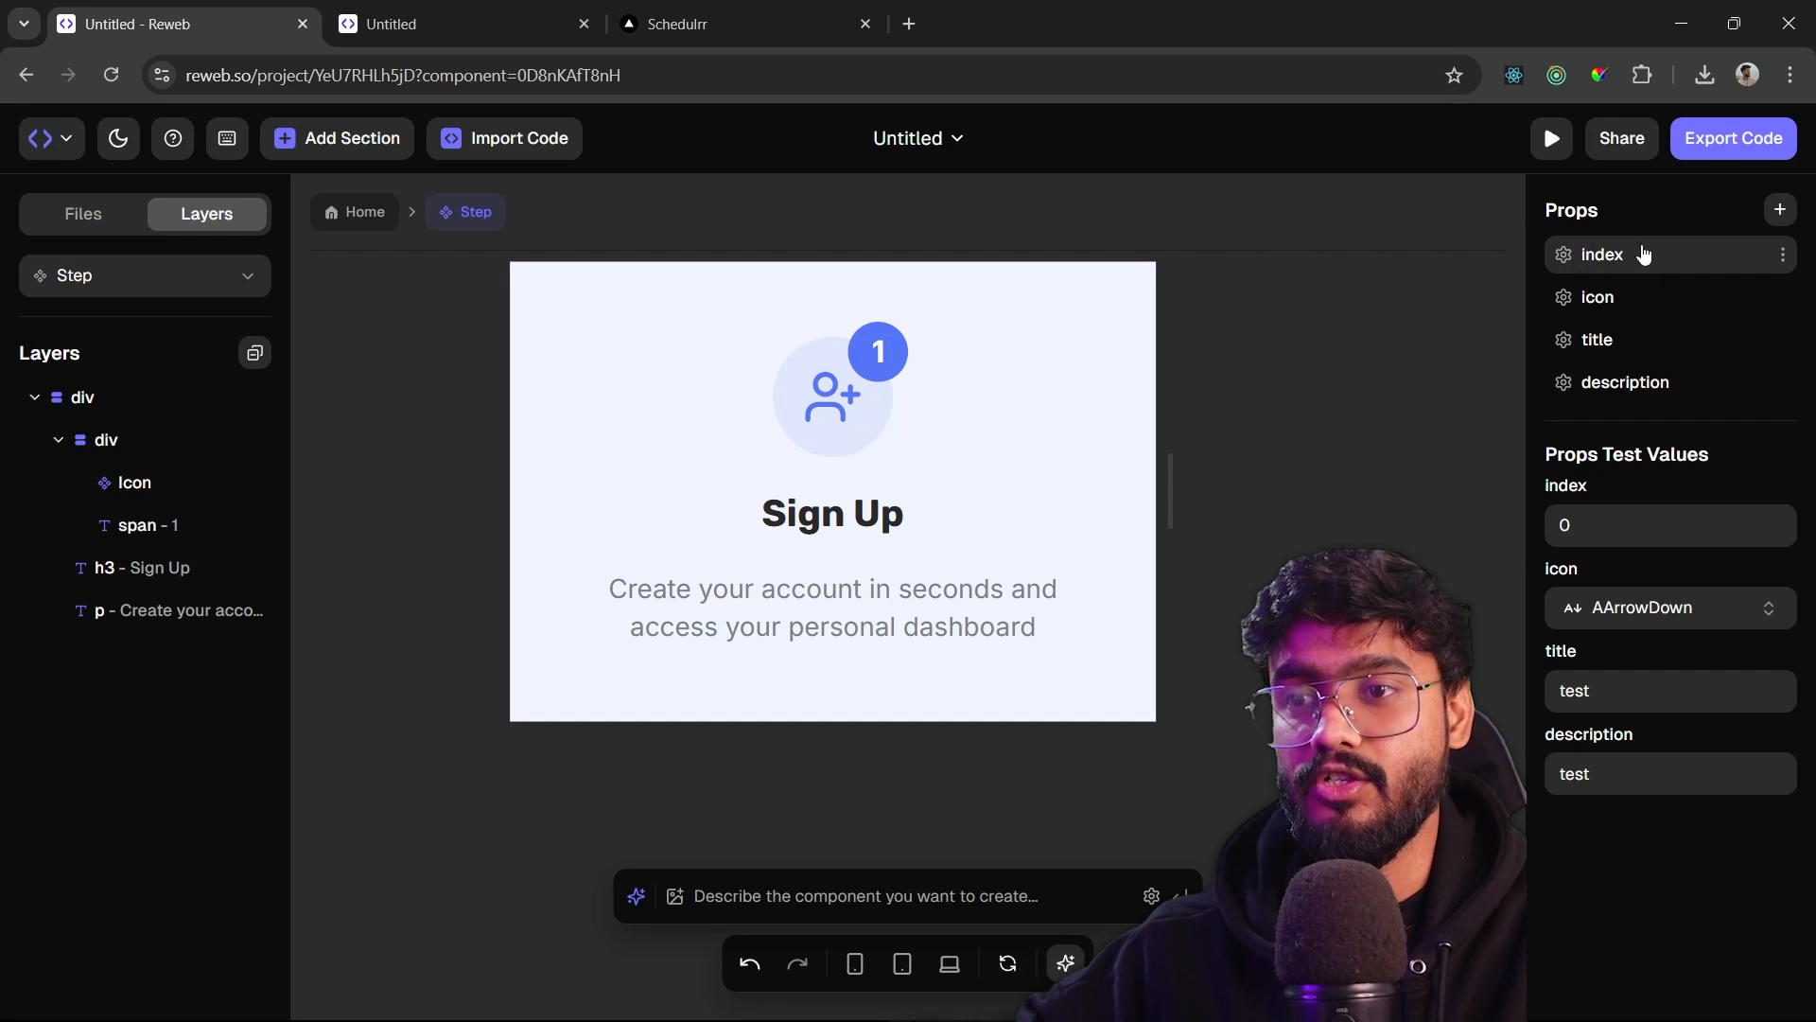
- Connect the number badge's text to the index prop and the Icon's name to the icon prop
{"action": "left_click", "coordinate": [832, 514]}
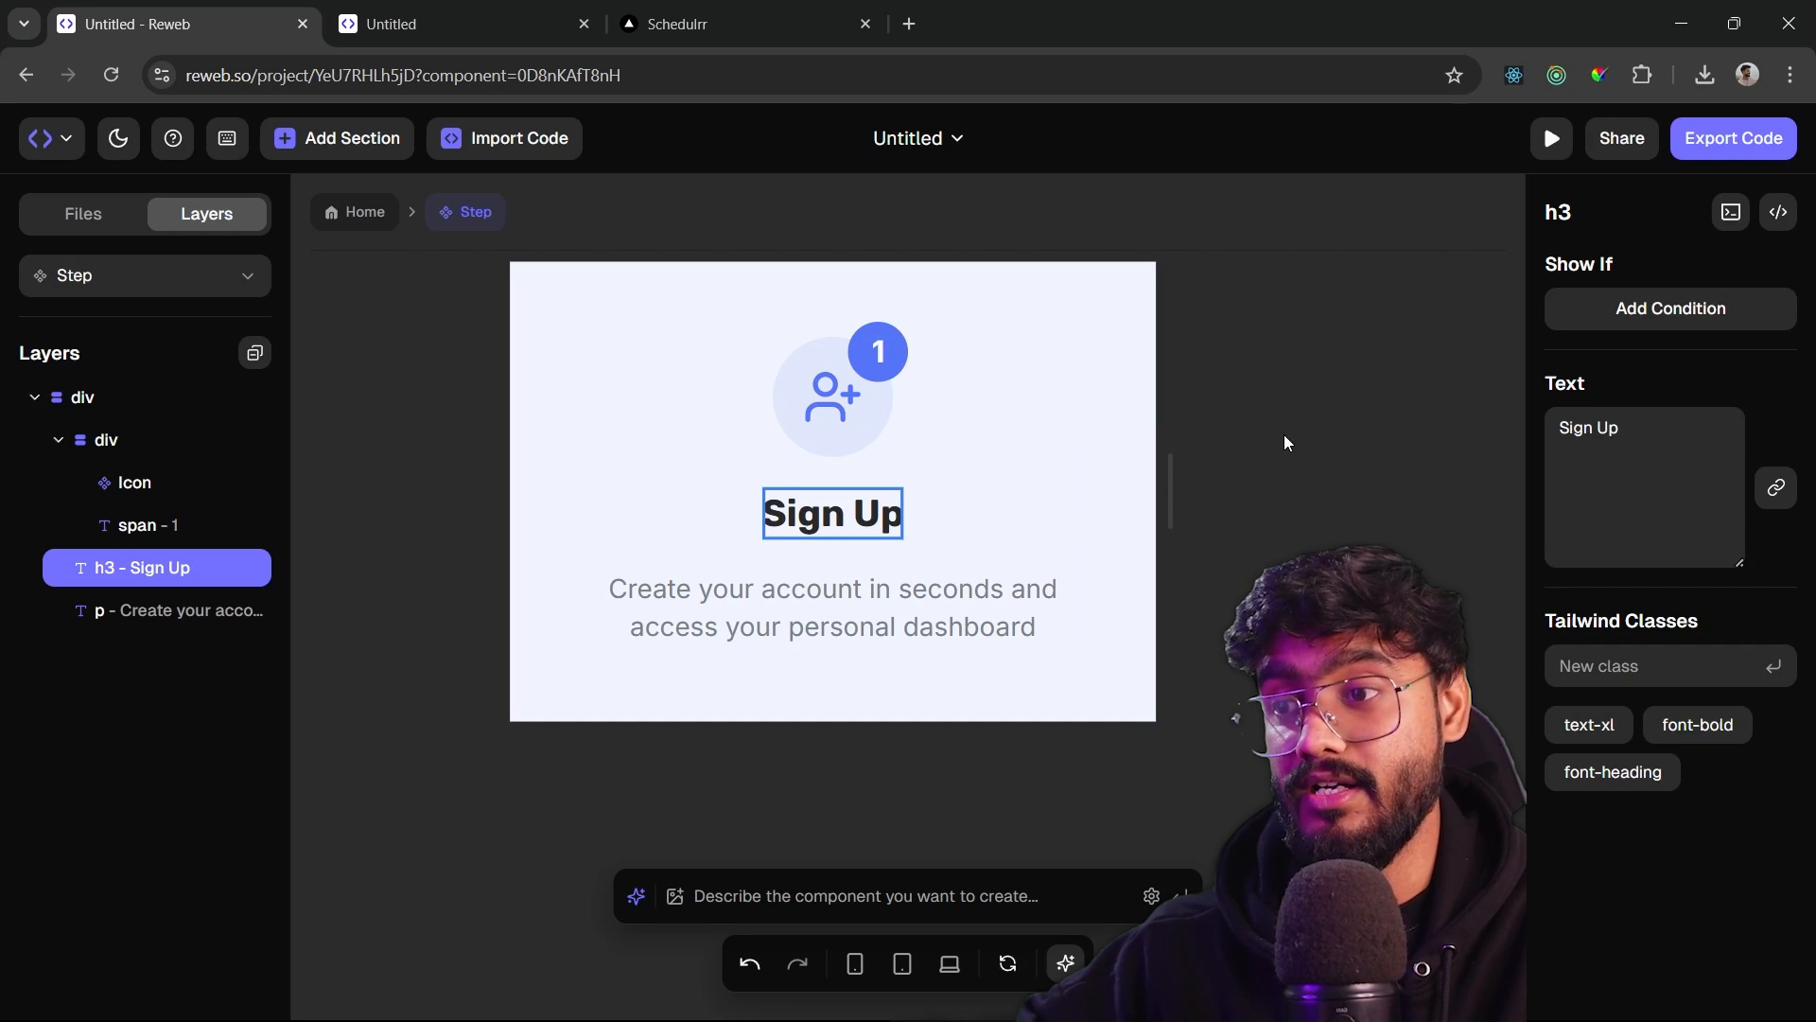
{"action": "left_click", "coordinate": [877, 351]}
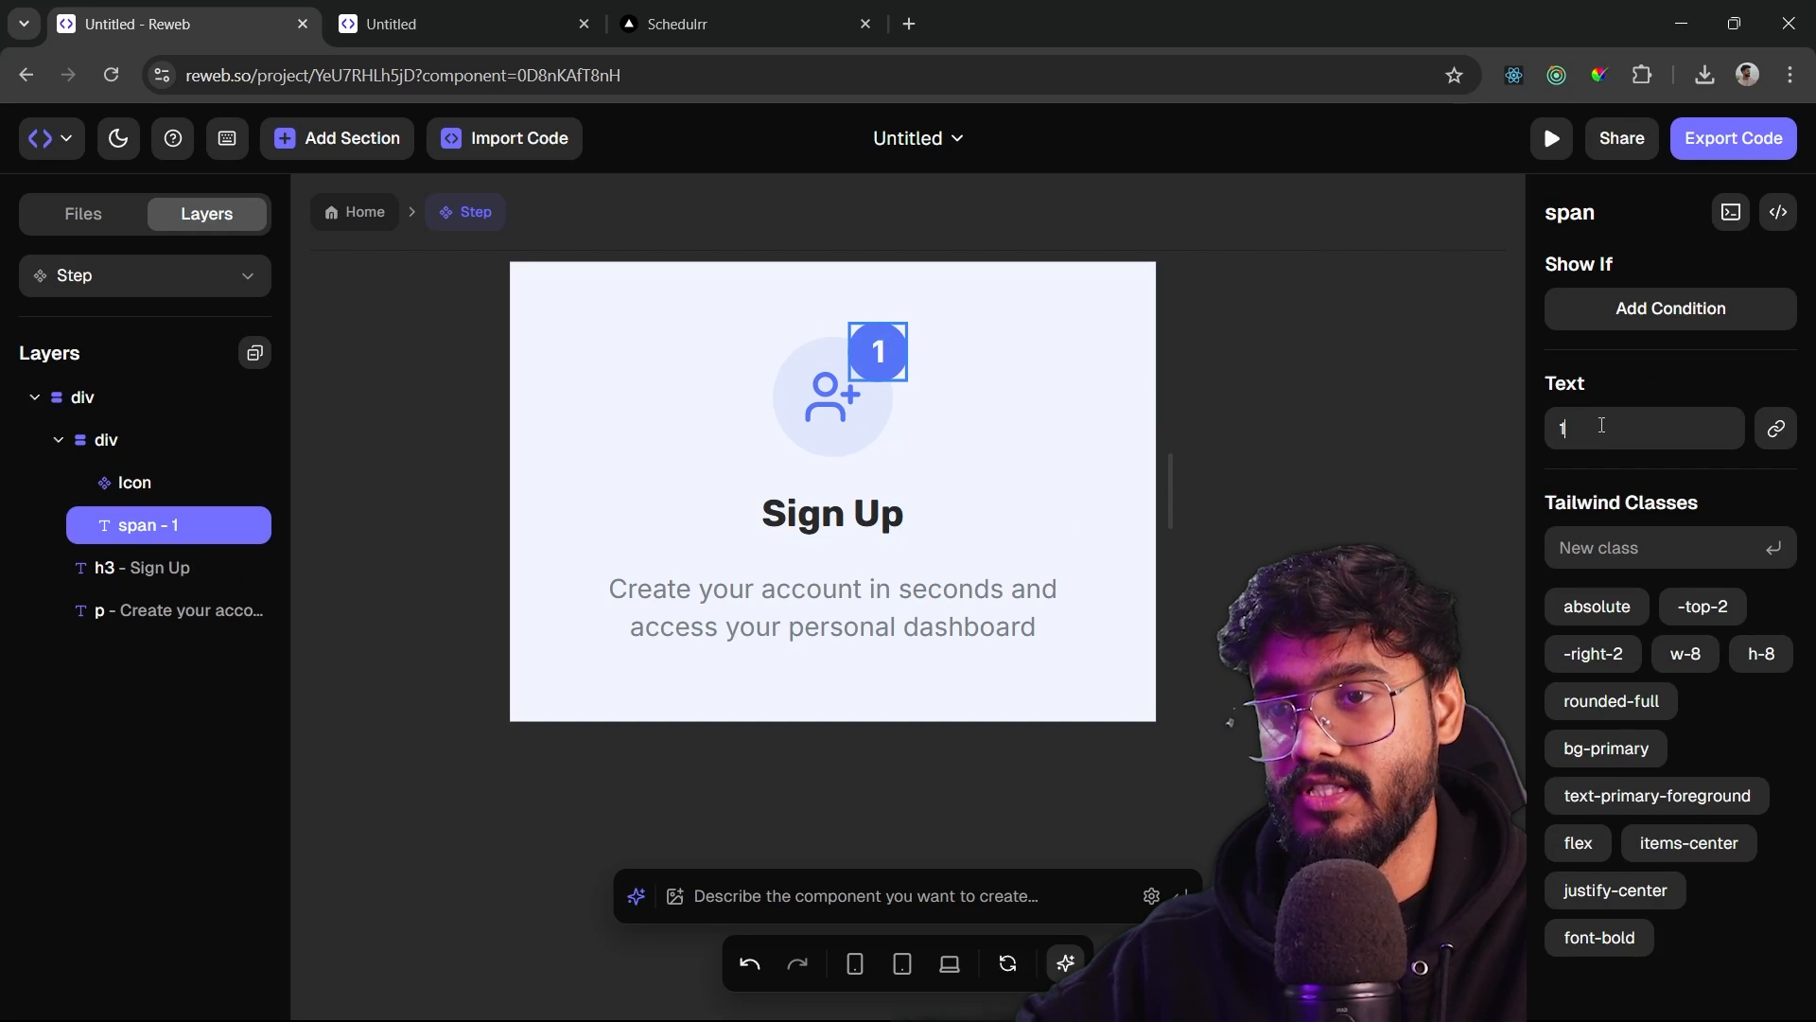
{"action": "left_click", "coordinate": [1773, 427]}
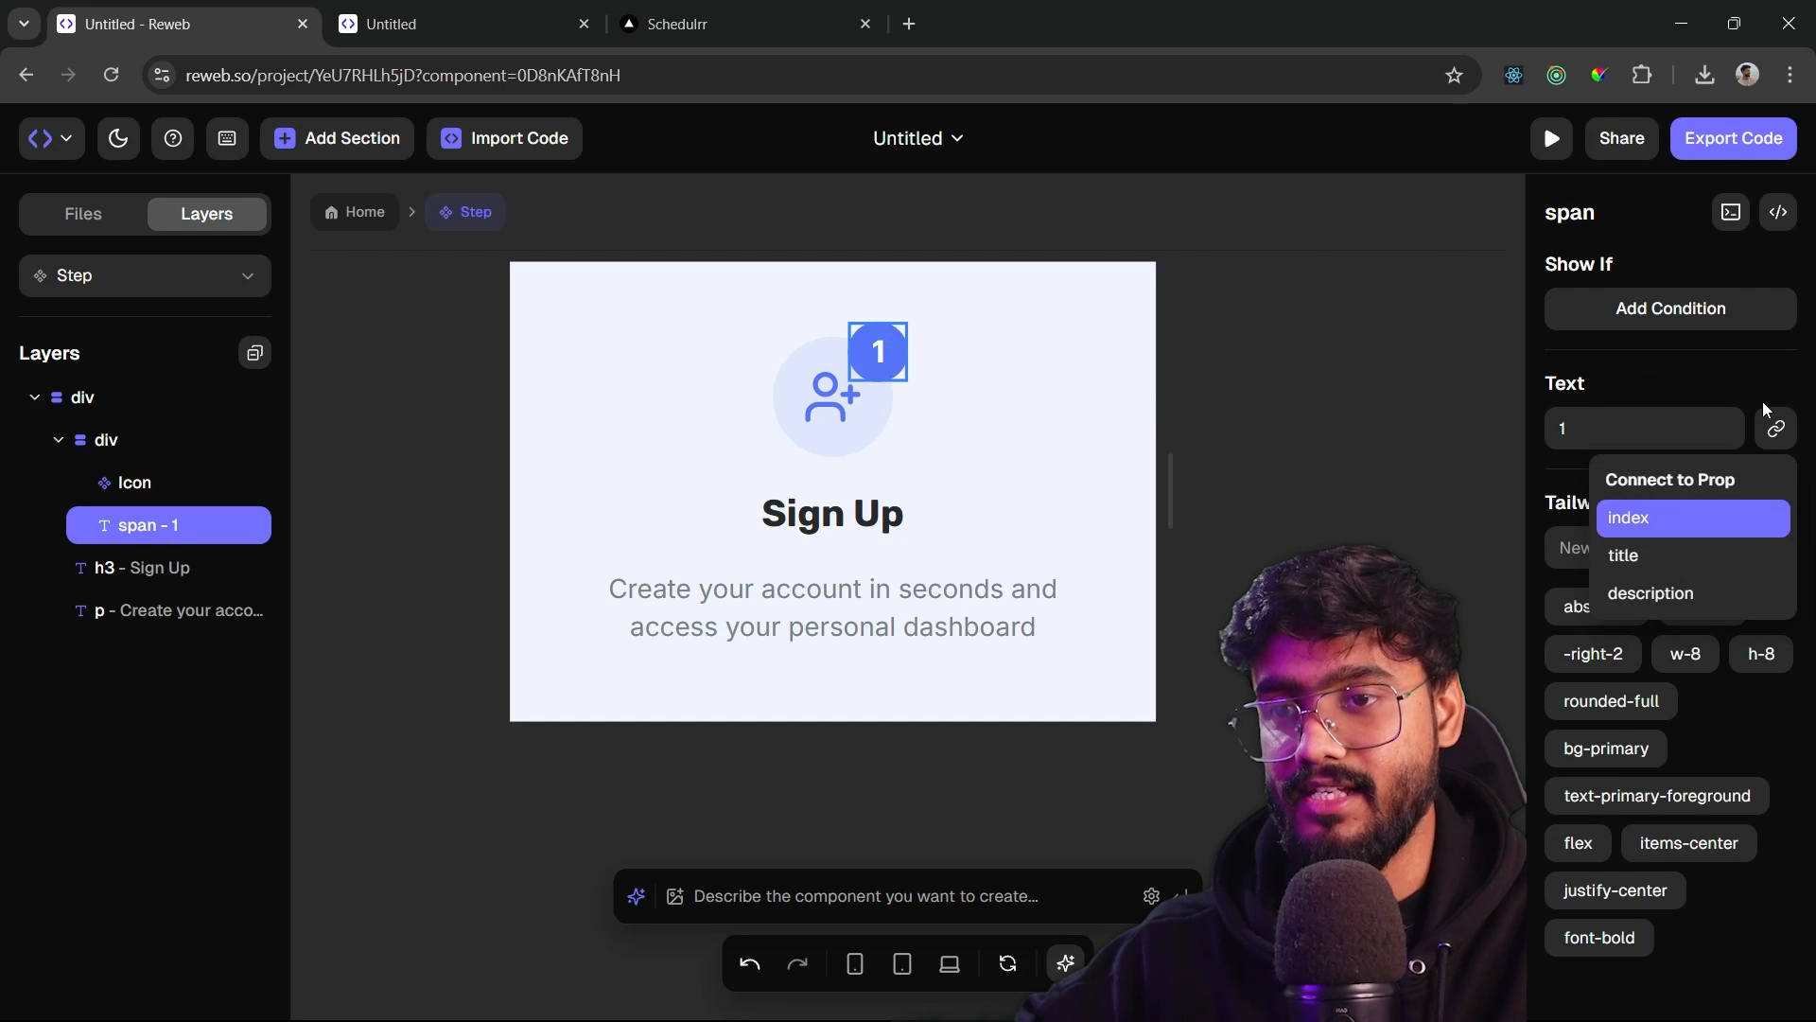
{"action": "left_click", "coordinate": [1637, 519]}
{"action": "left_click", "coordinate": [831, 416]}
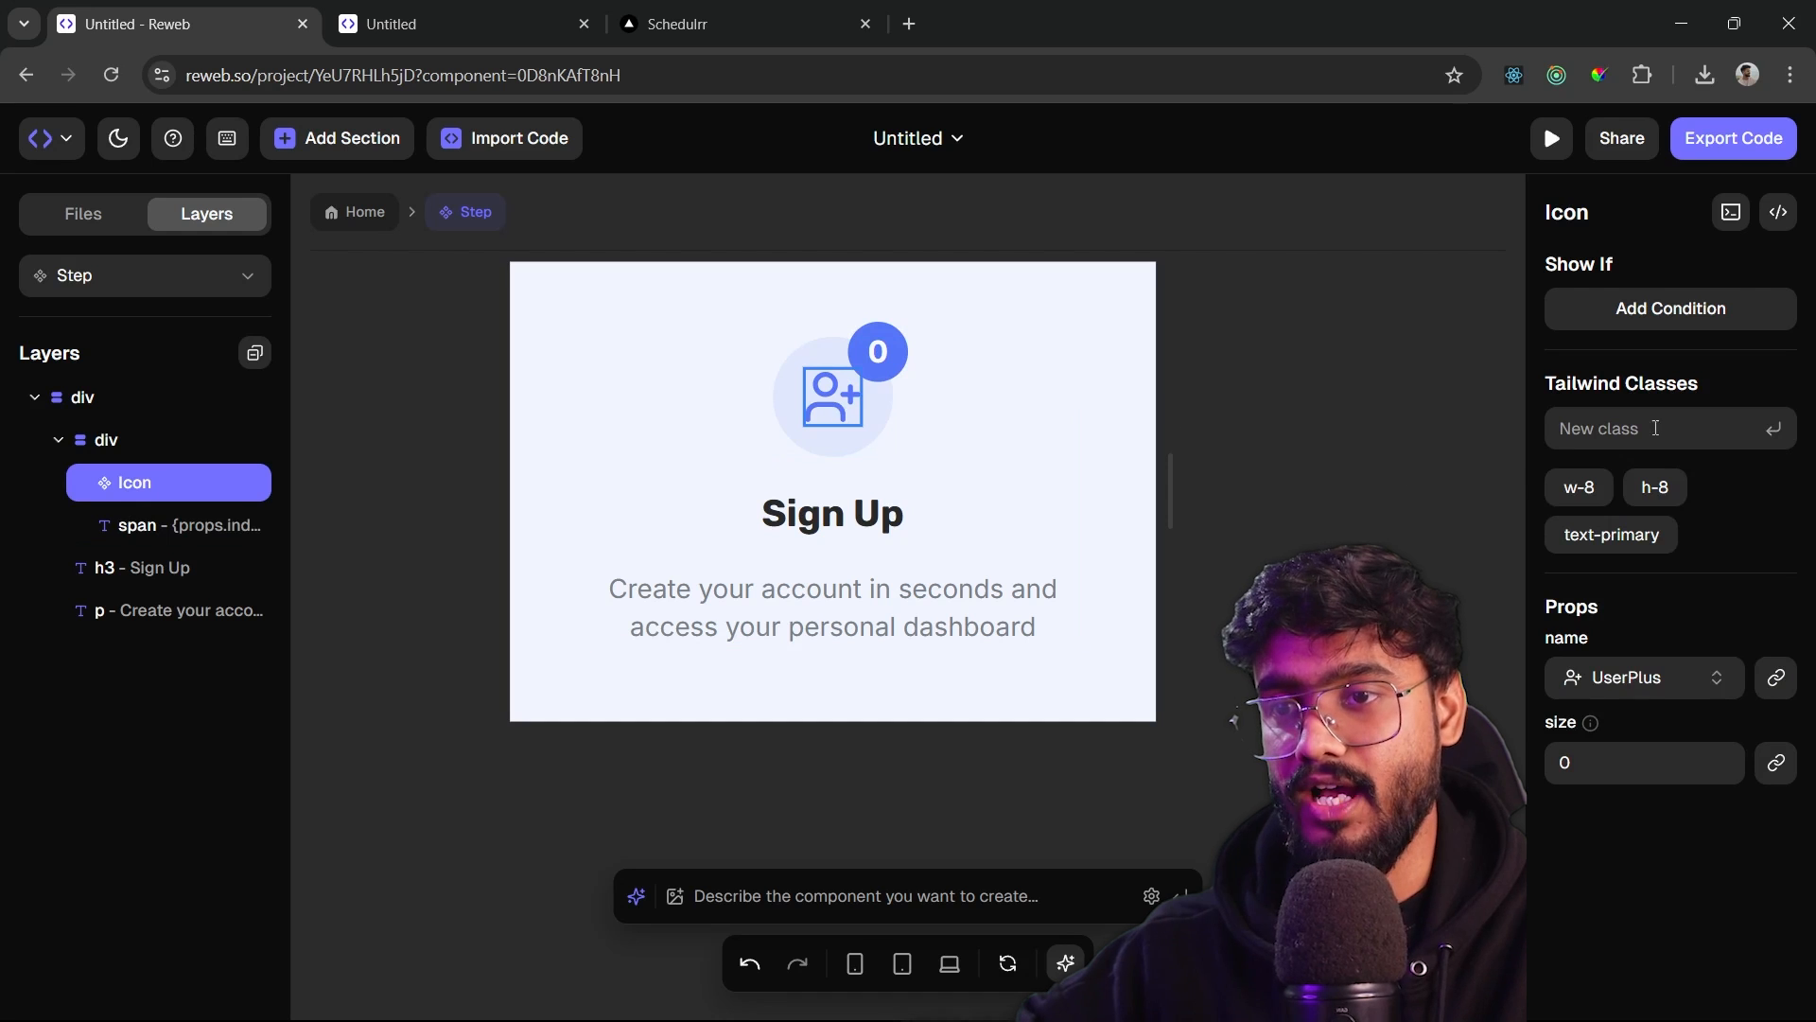
{"action": "left_click", "coordinate": [1775, 679]}
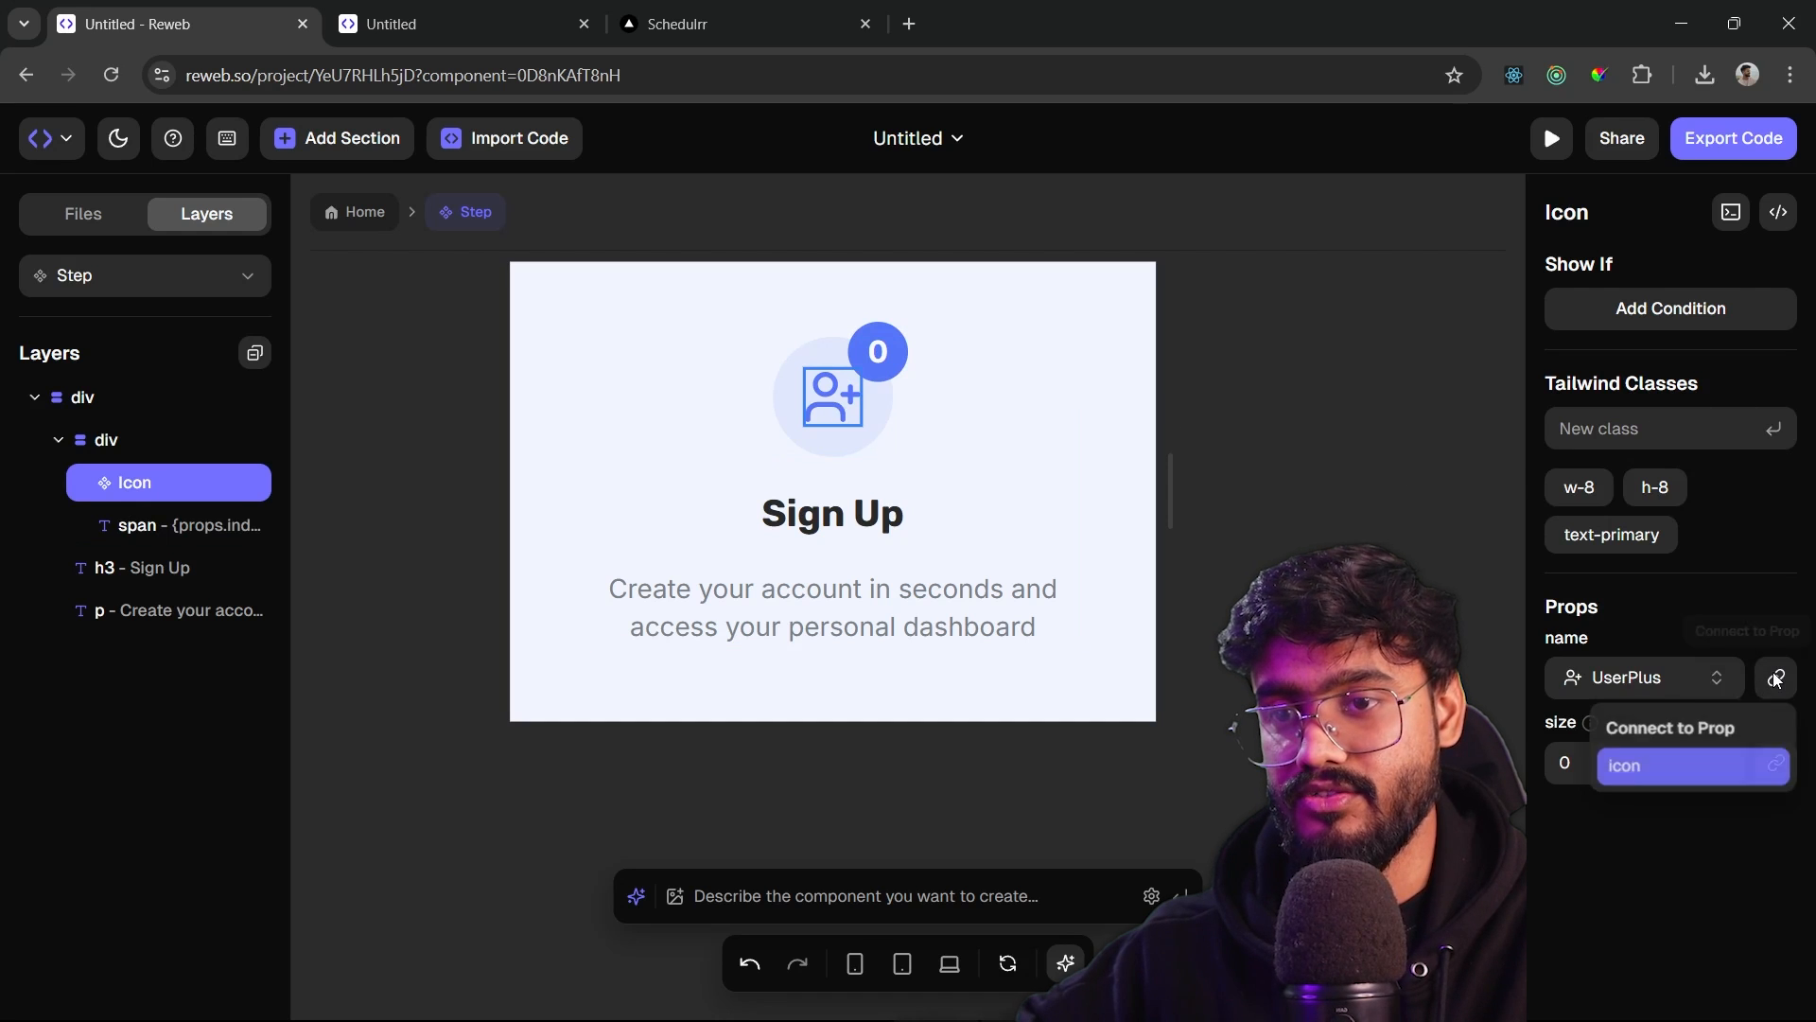
{"action": "left_click", "coordinate": [1664, 768]}
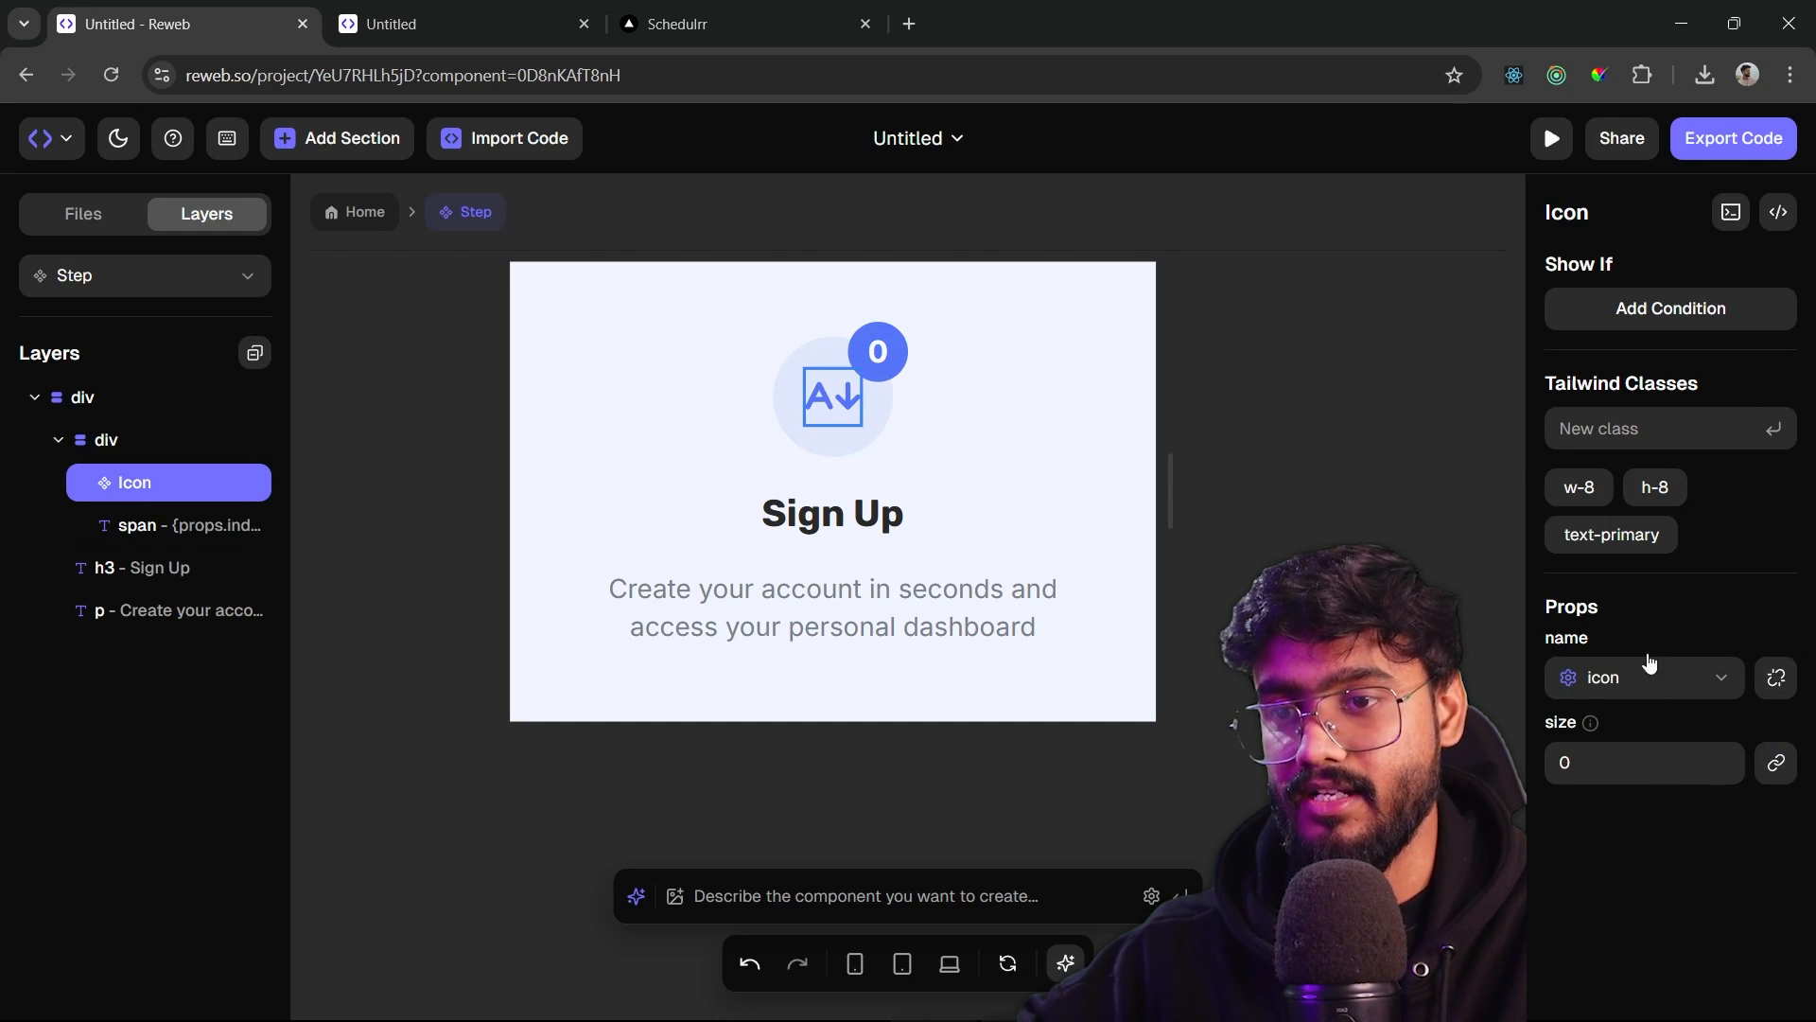
- Connect the Sign Up heading's text to the title prop and the paragraph's text to the description prop
{"action": "left_click", "coordinate": [832, 513]}
{"action": "left_click", "coordinate": [1775, 488]}
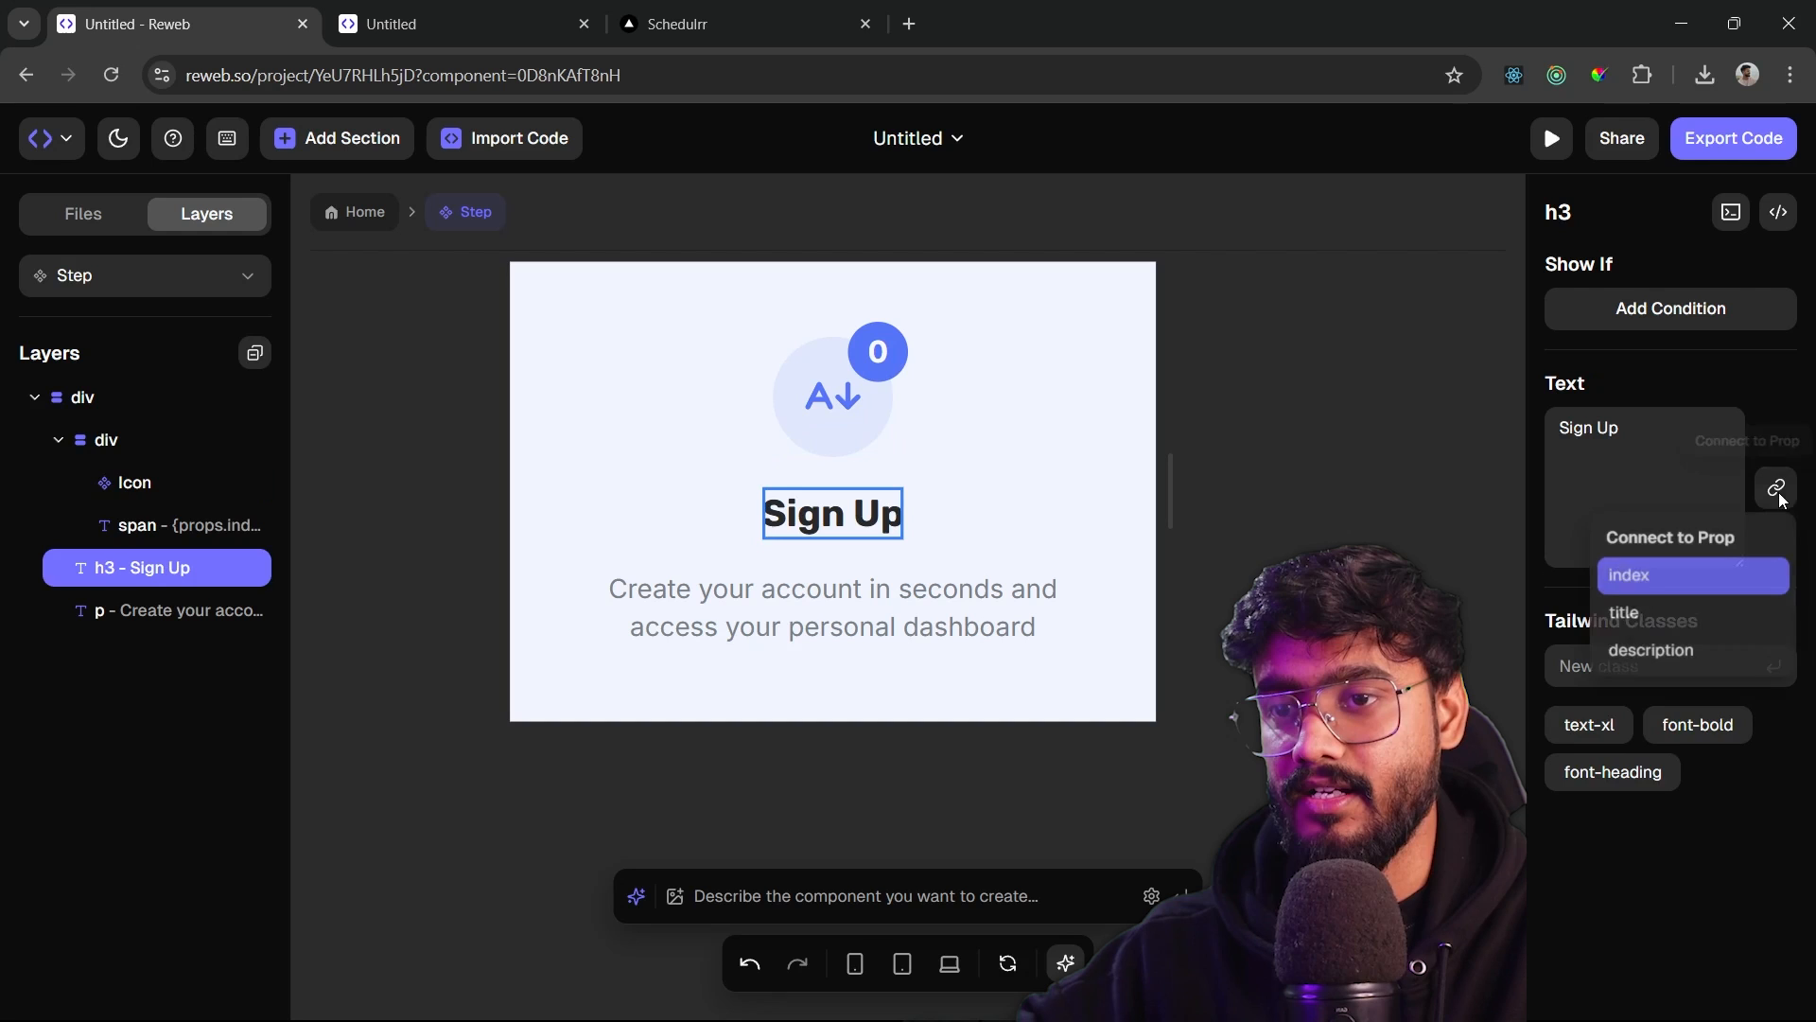
{"action": "left_click", "coordinate": [1664, 616]}
{"action": "left_click", "coordinate": [935, 579]}
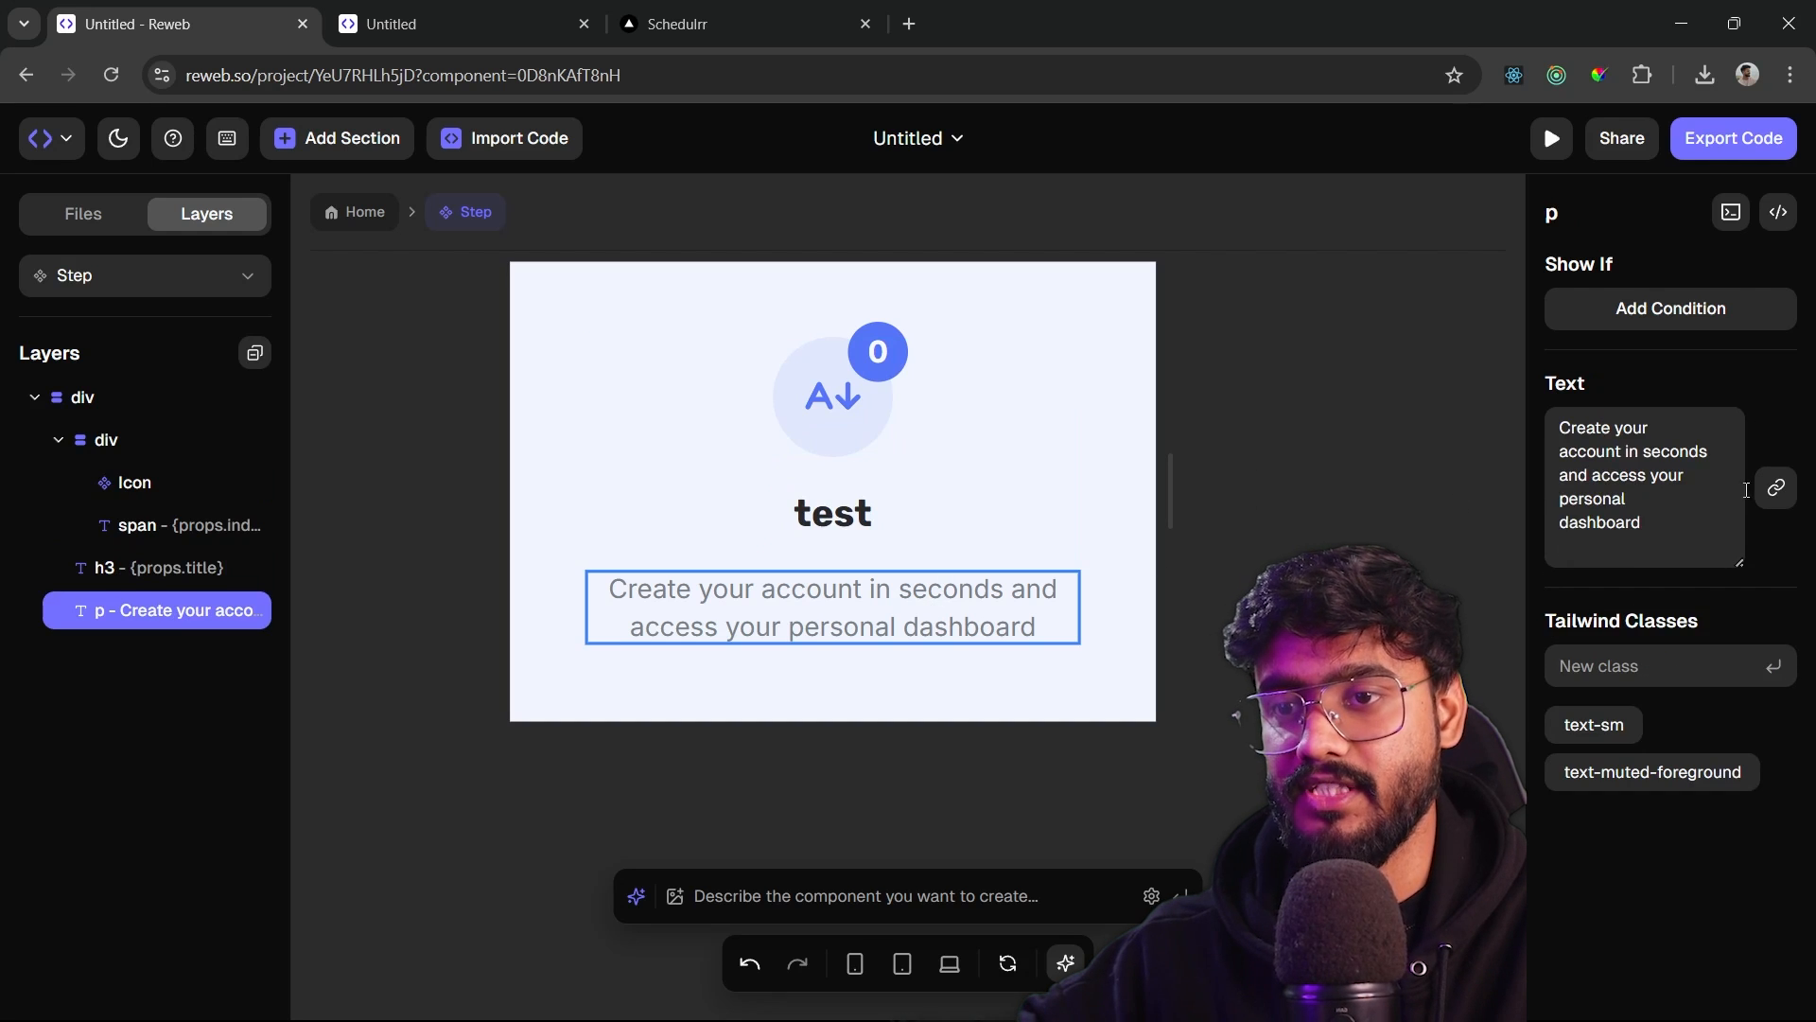
{"action": "left_click", "coordinate": [1776, 488]}
{"action": "left_click", "coordinate": [1748, 653]}
{"action": "left_click", "coordinate": [1367, 497]}
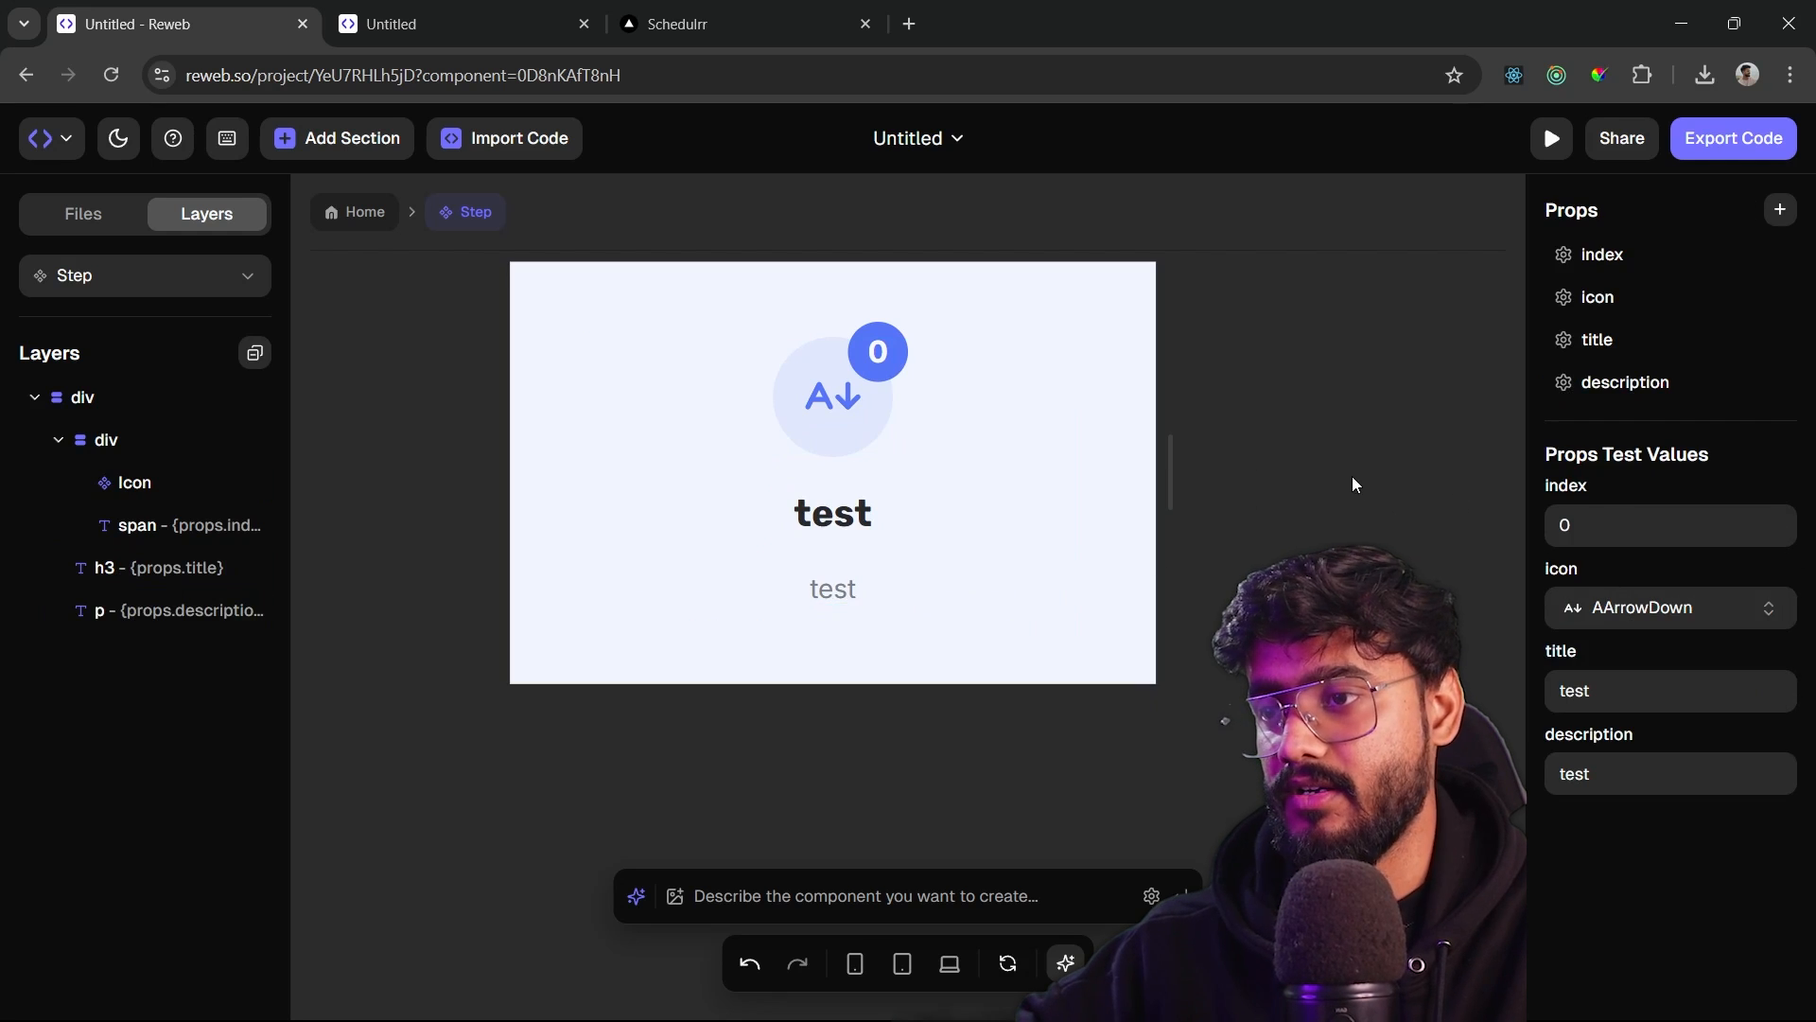
- Return to the Home page and set the How It Works Step instance's index to 1 and icon to LogIn
{"action": "left_click", "coordinate": [355, 216]}
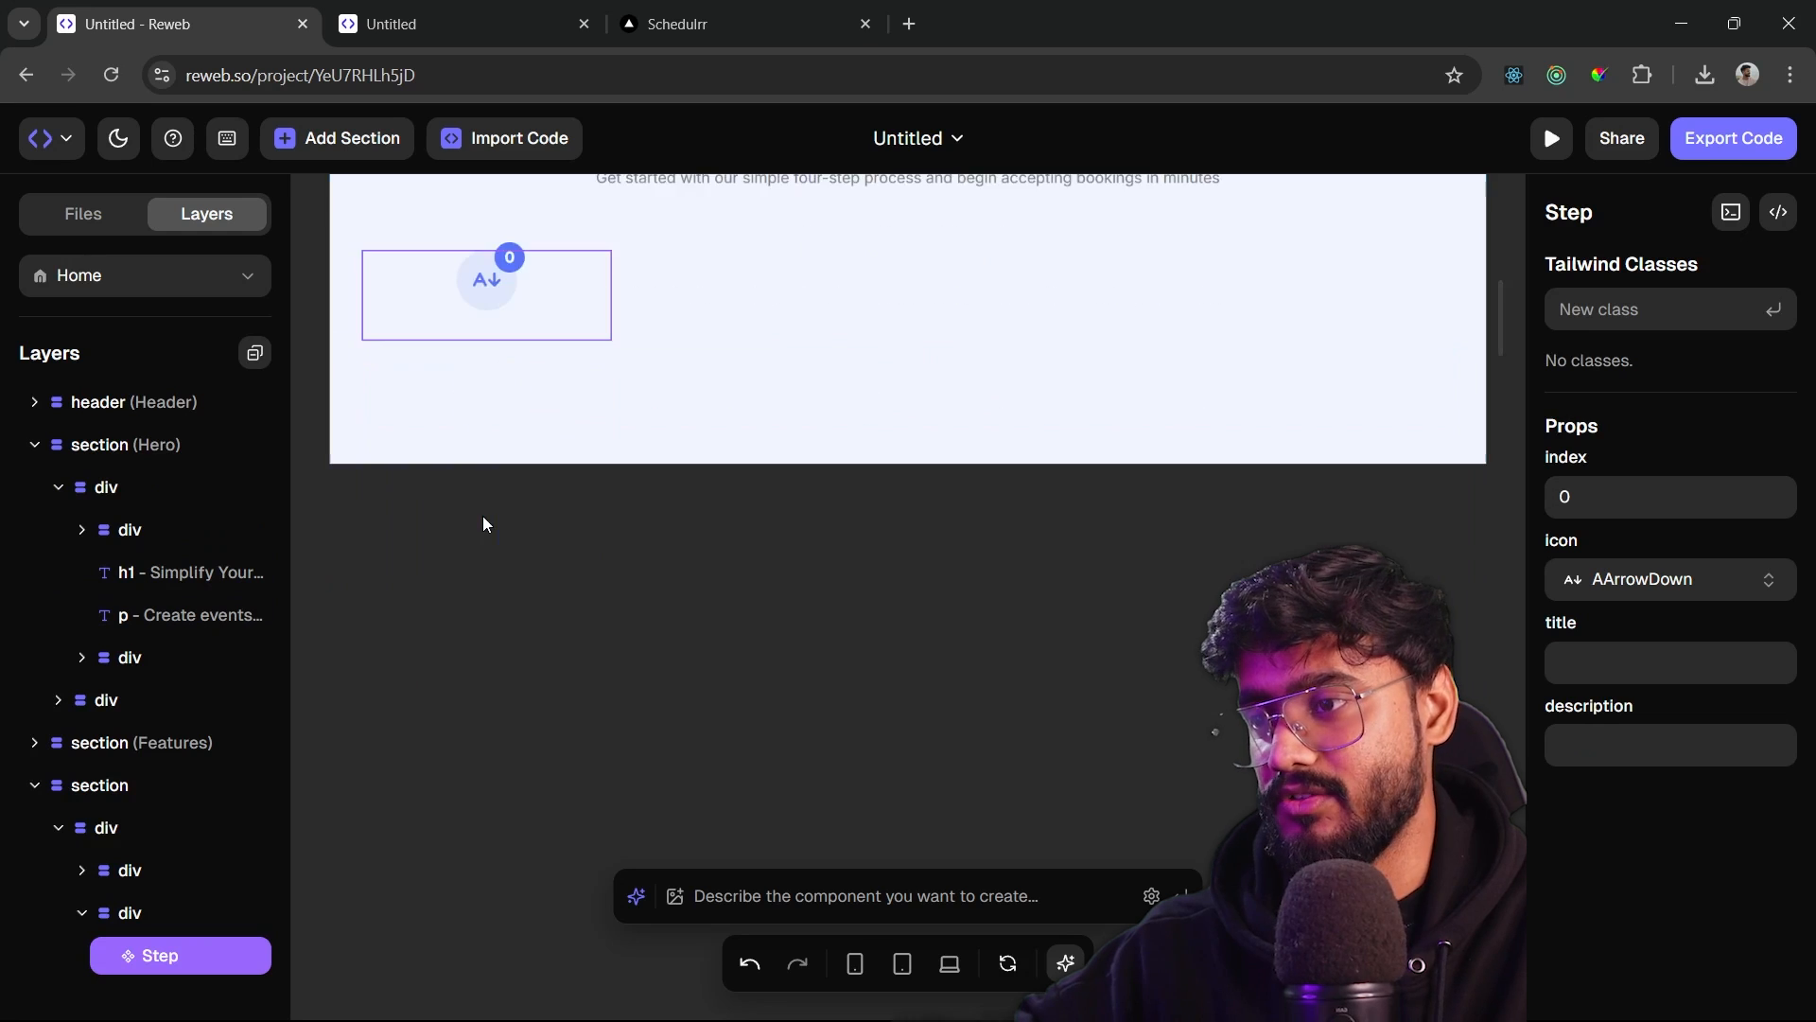
{"action": "scroll", "coordinate": [482, 524], "scroll_direction": "up", "scroll_amount": 3}
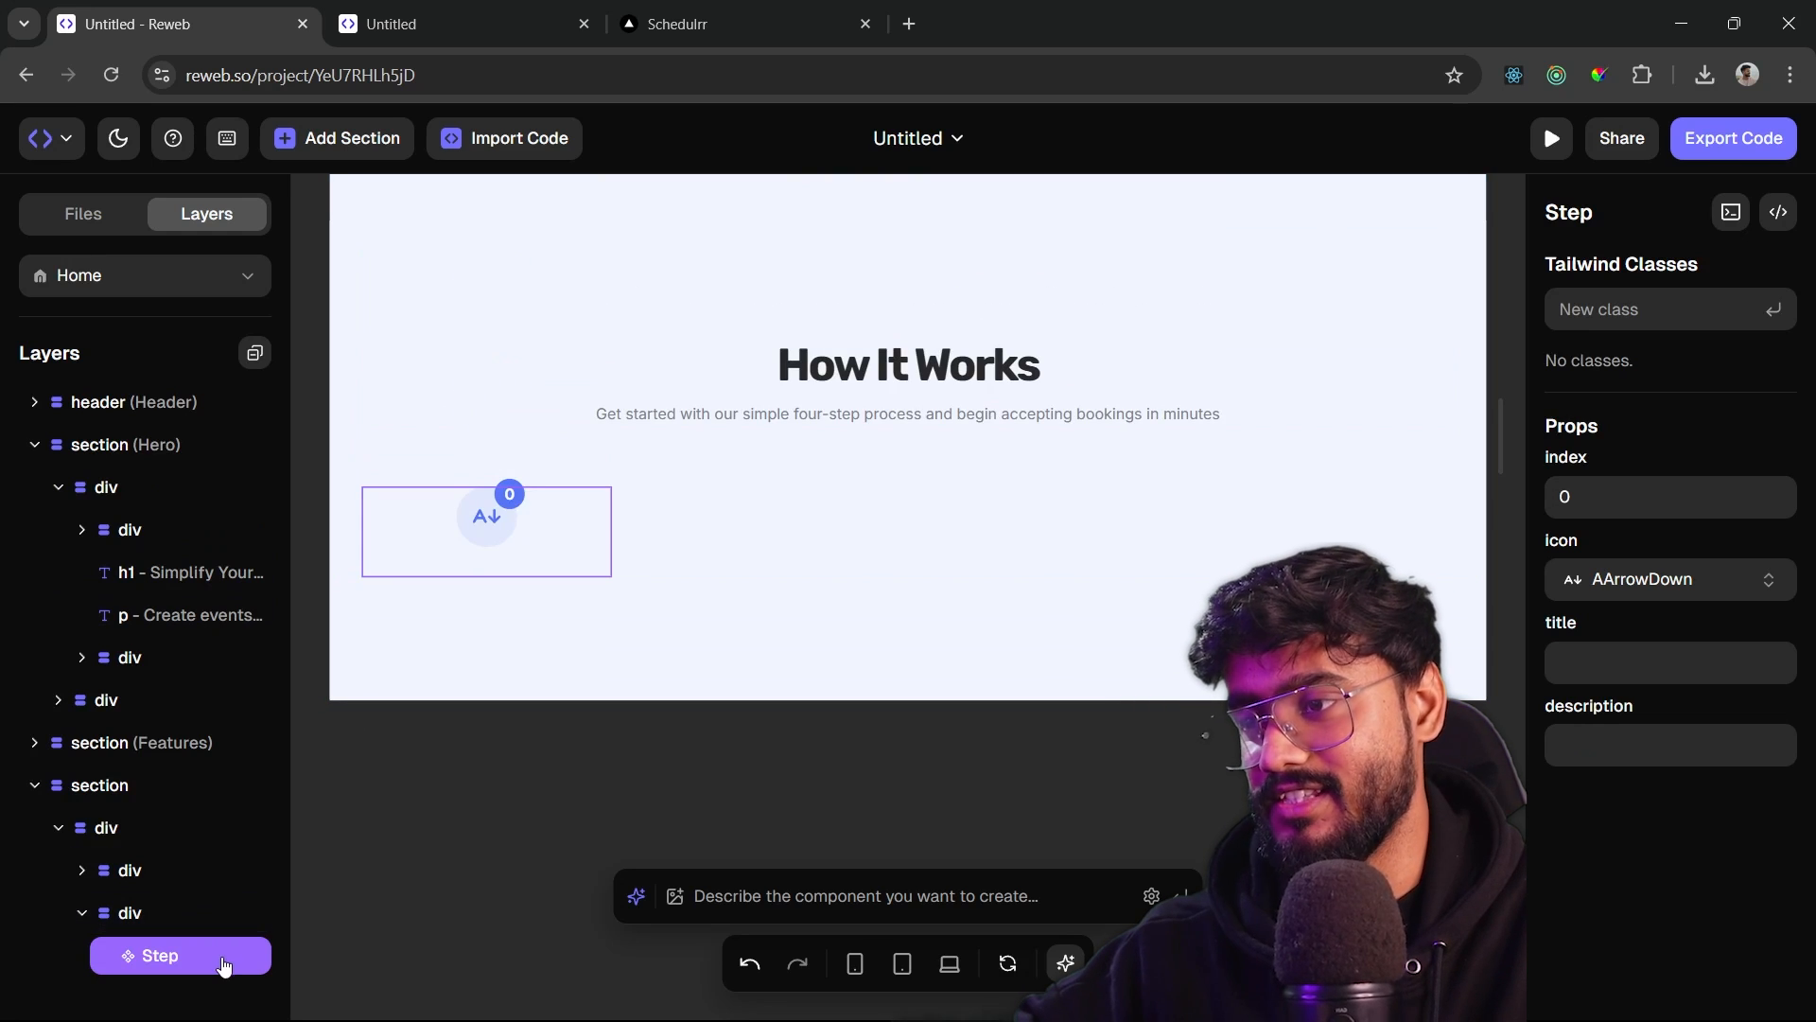
{"action": "double_click", "coordinate": [1594, 495]}
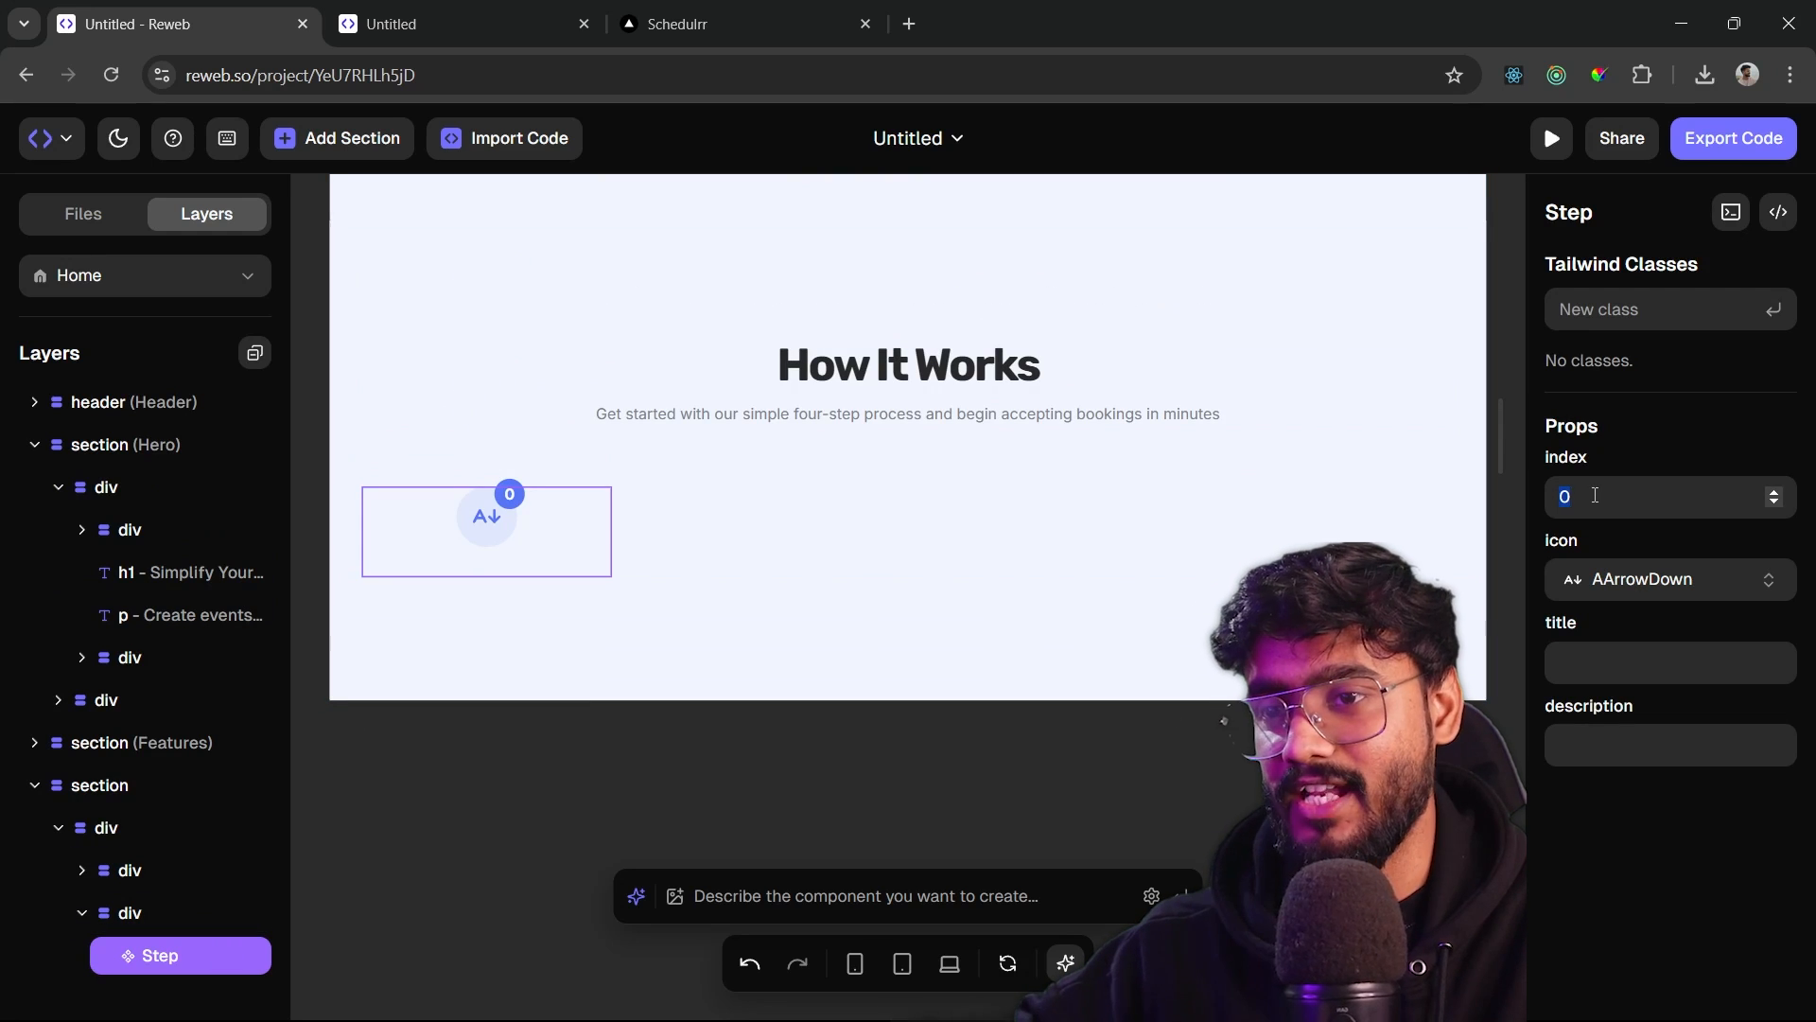
{"action": "left_click", "coordinate": [1640, 594]}
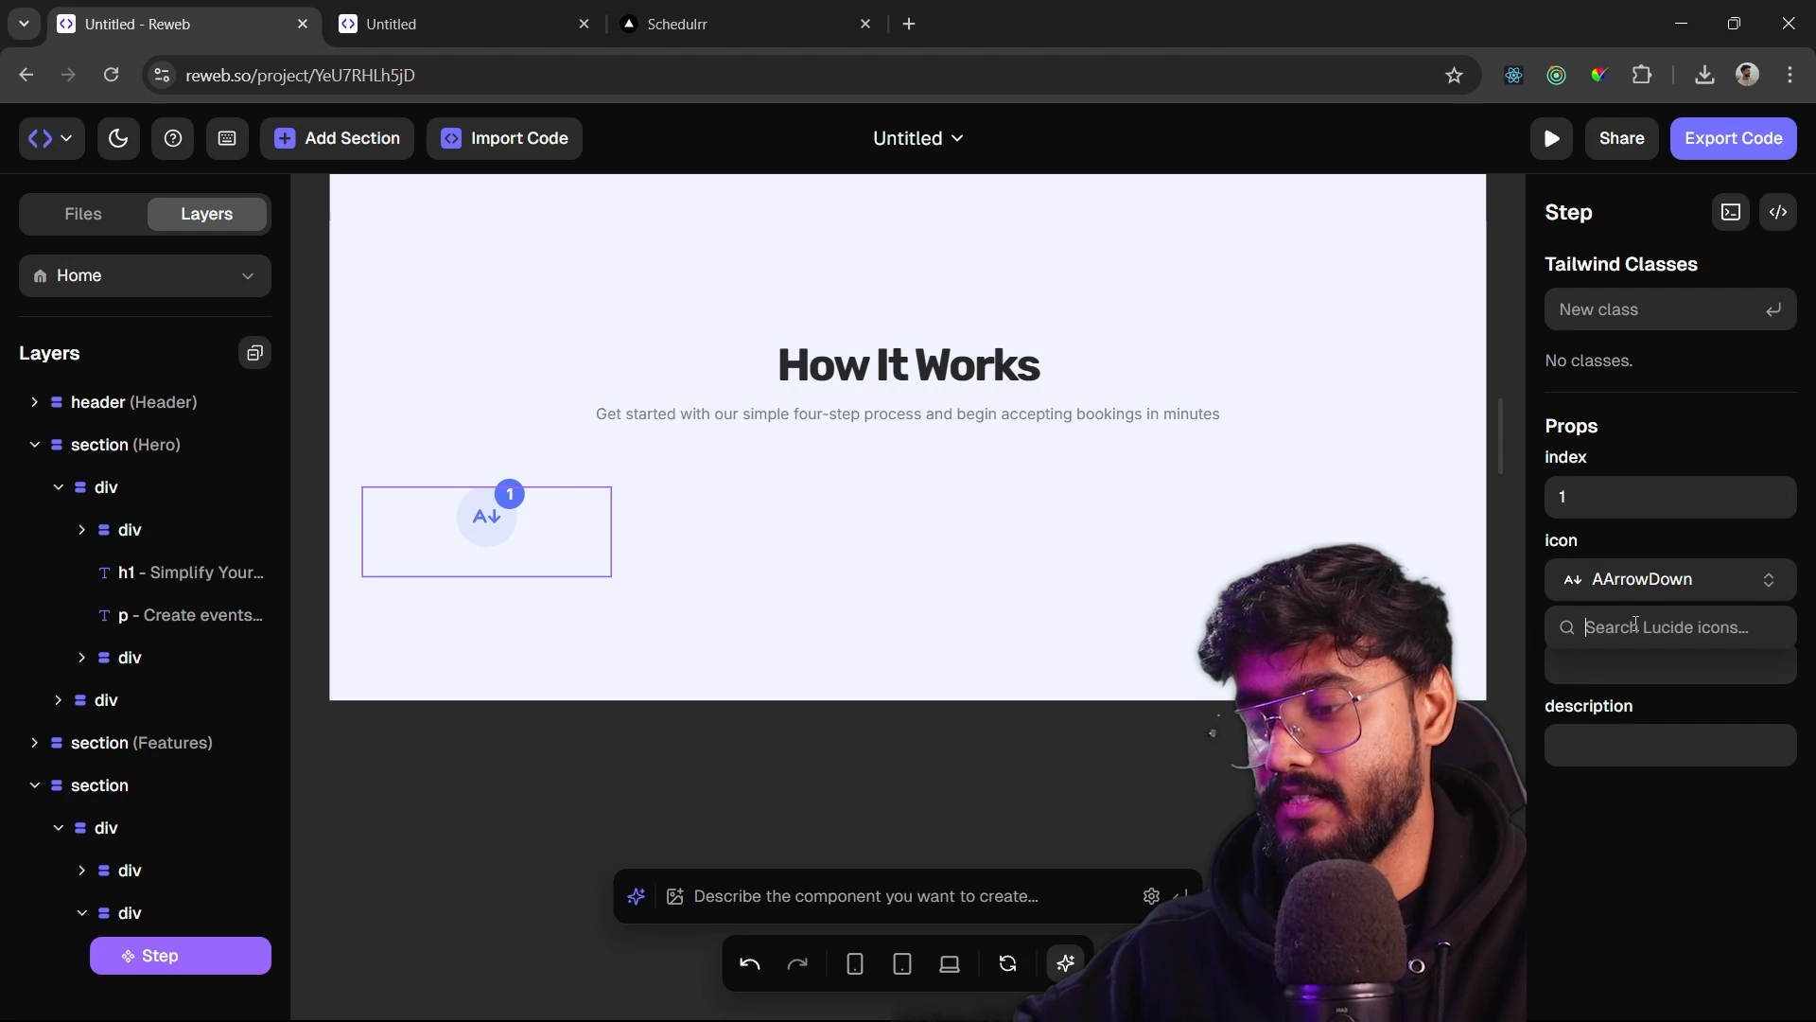
{"action": "type", "text": "sign"}
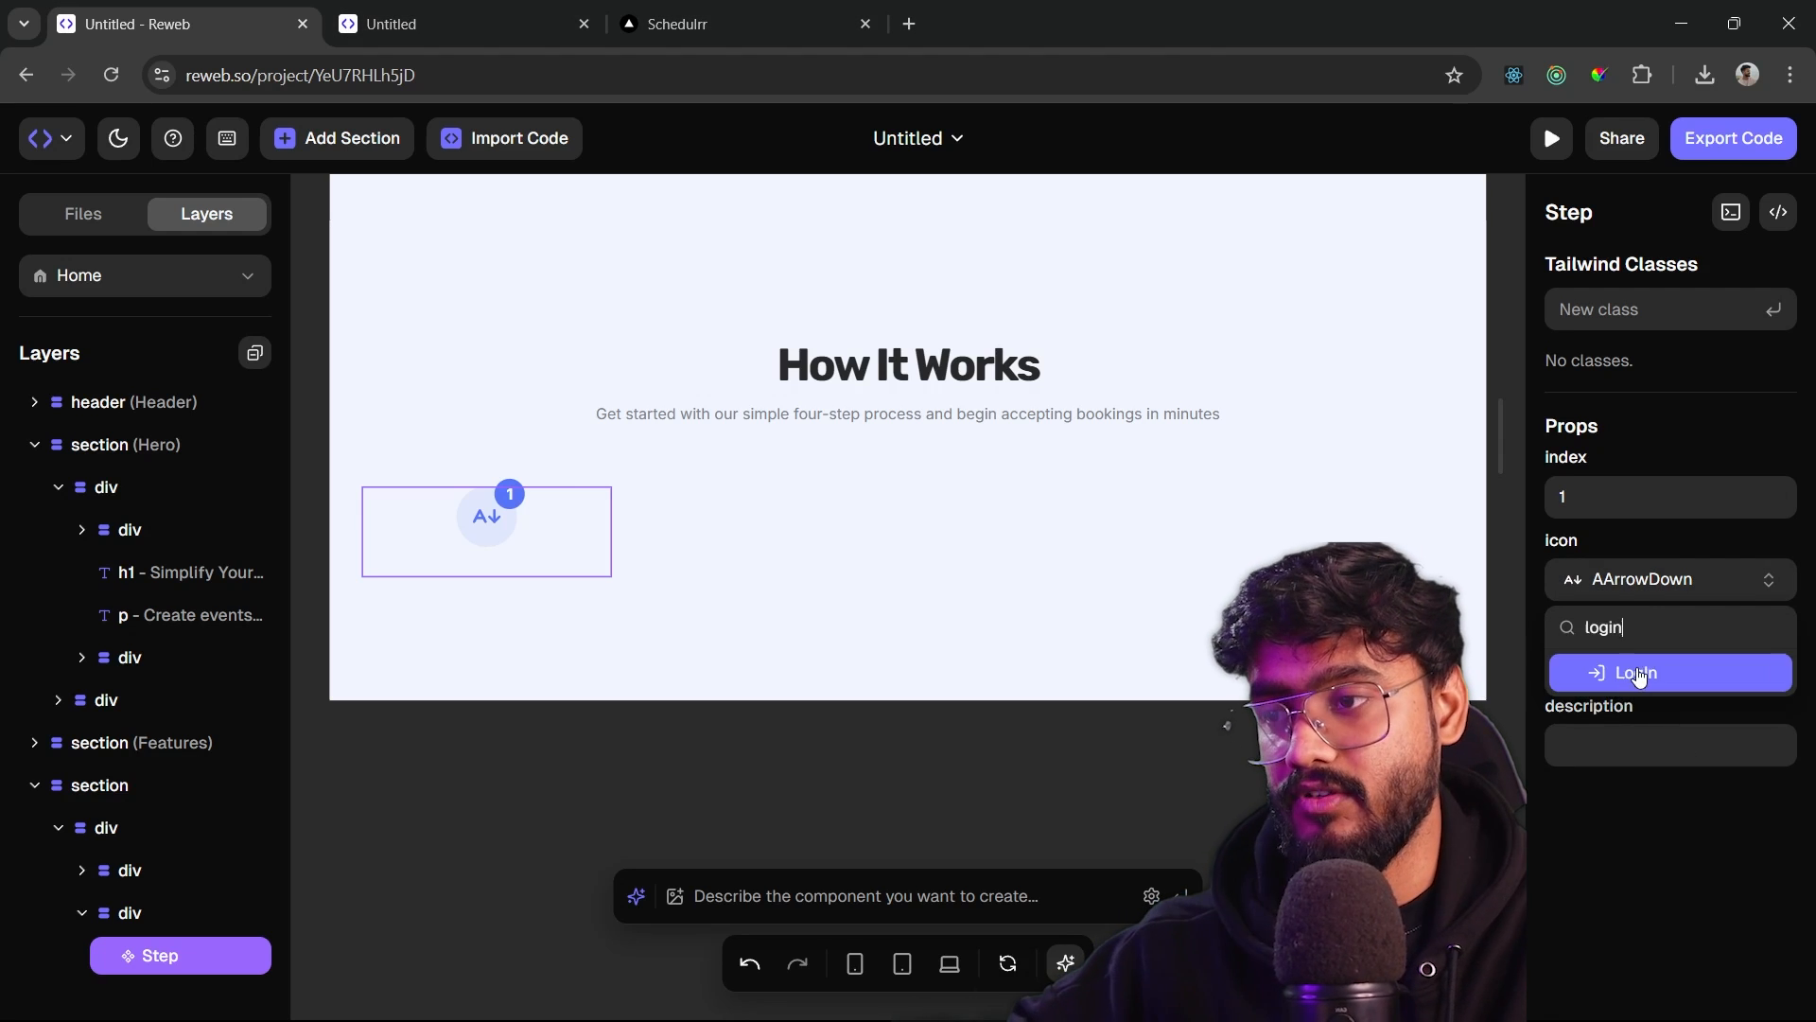
{"action": "left_click", "coordinate": [1640, 674]}
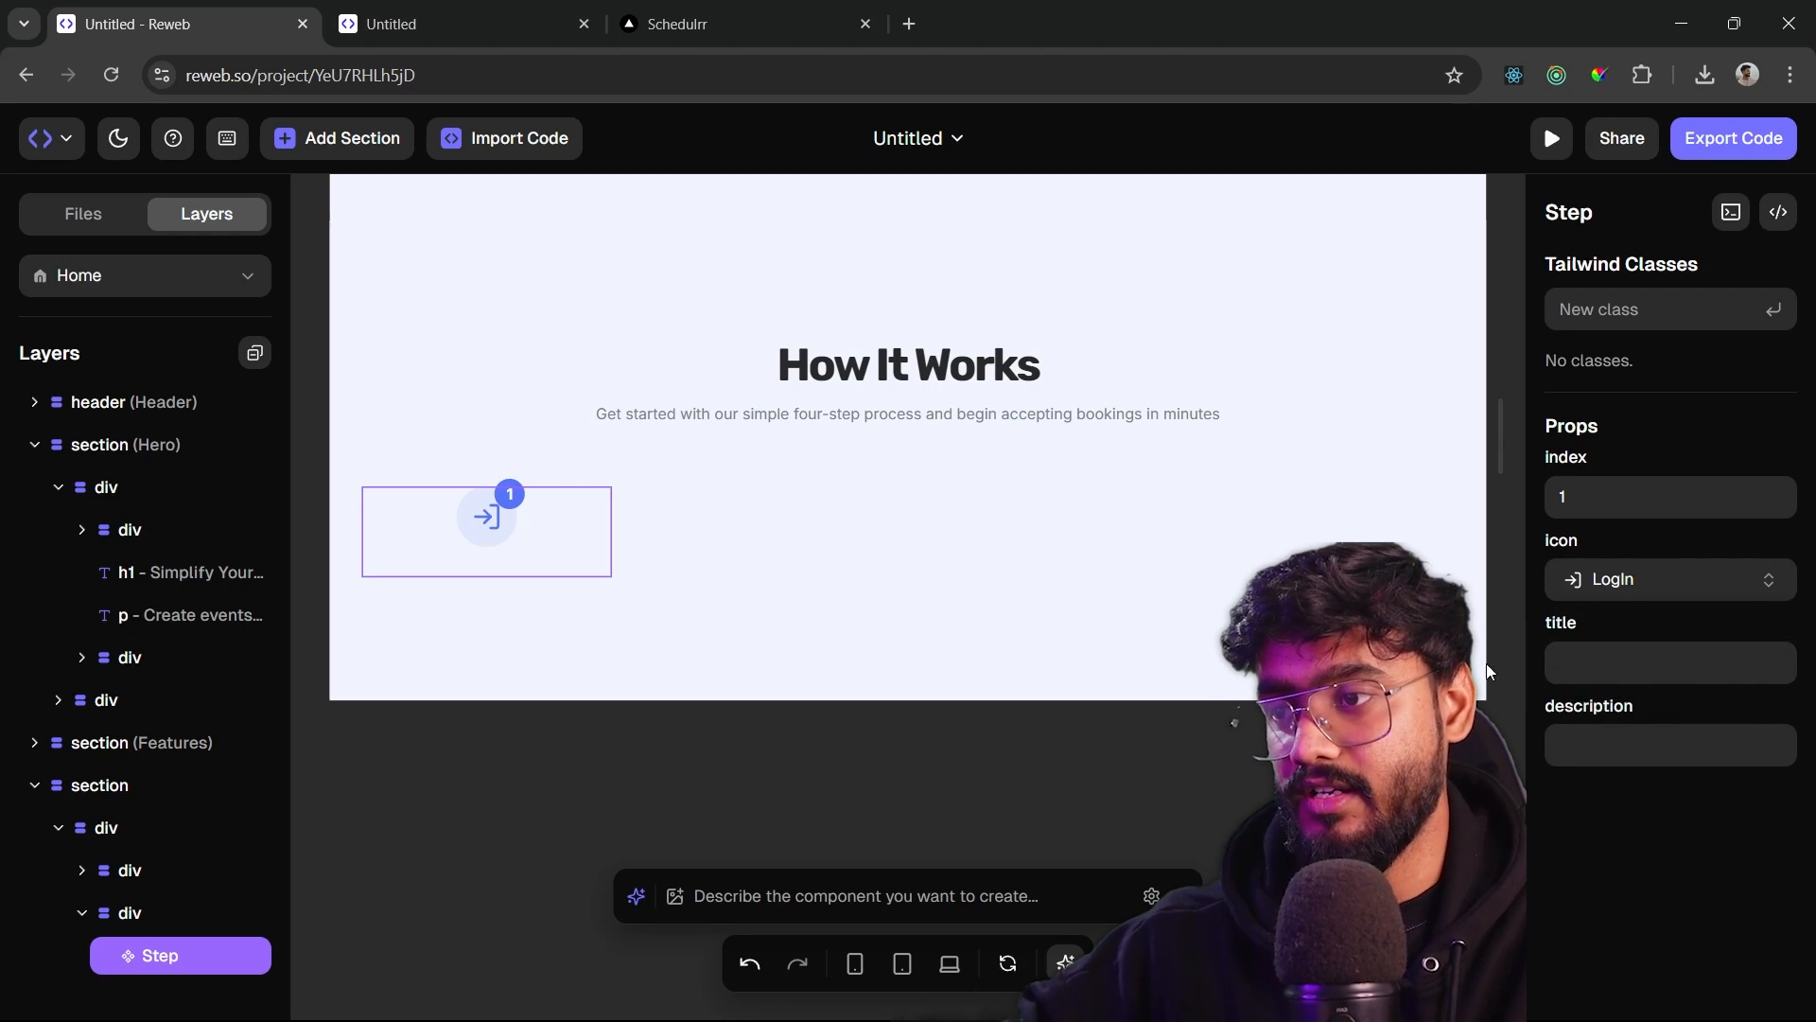
- Set the Step instance's title to "Sign Up" and its description to "Create your free Schedulrr account"
{"action": "left_click", "coordinate": [1615, 667]}
{"action": "type", "text": "Sign Up"}
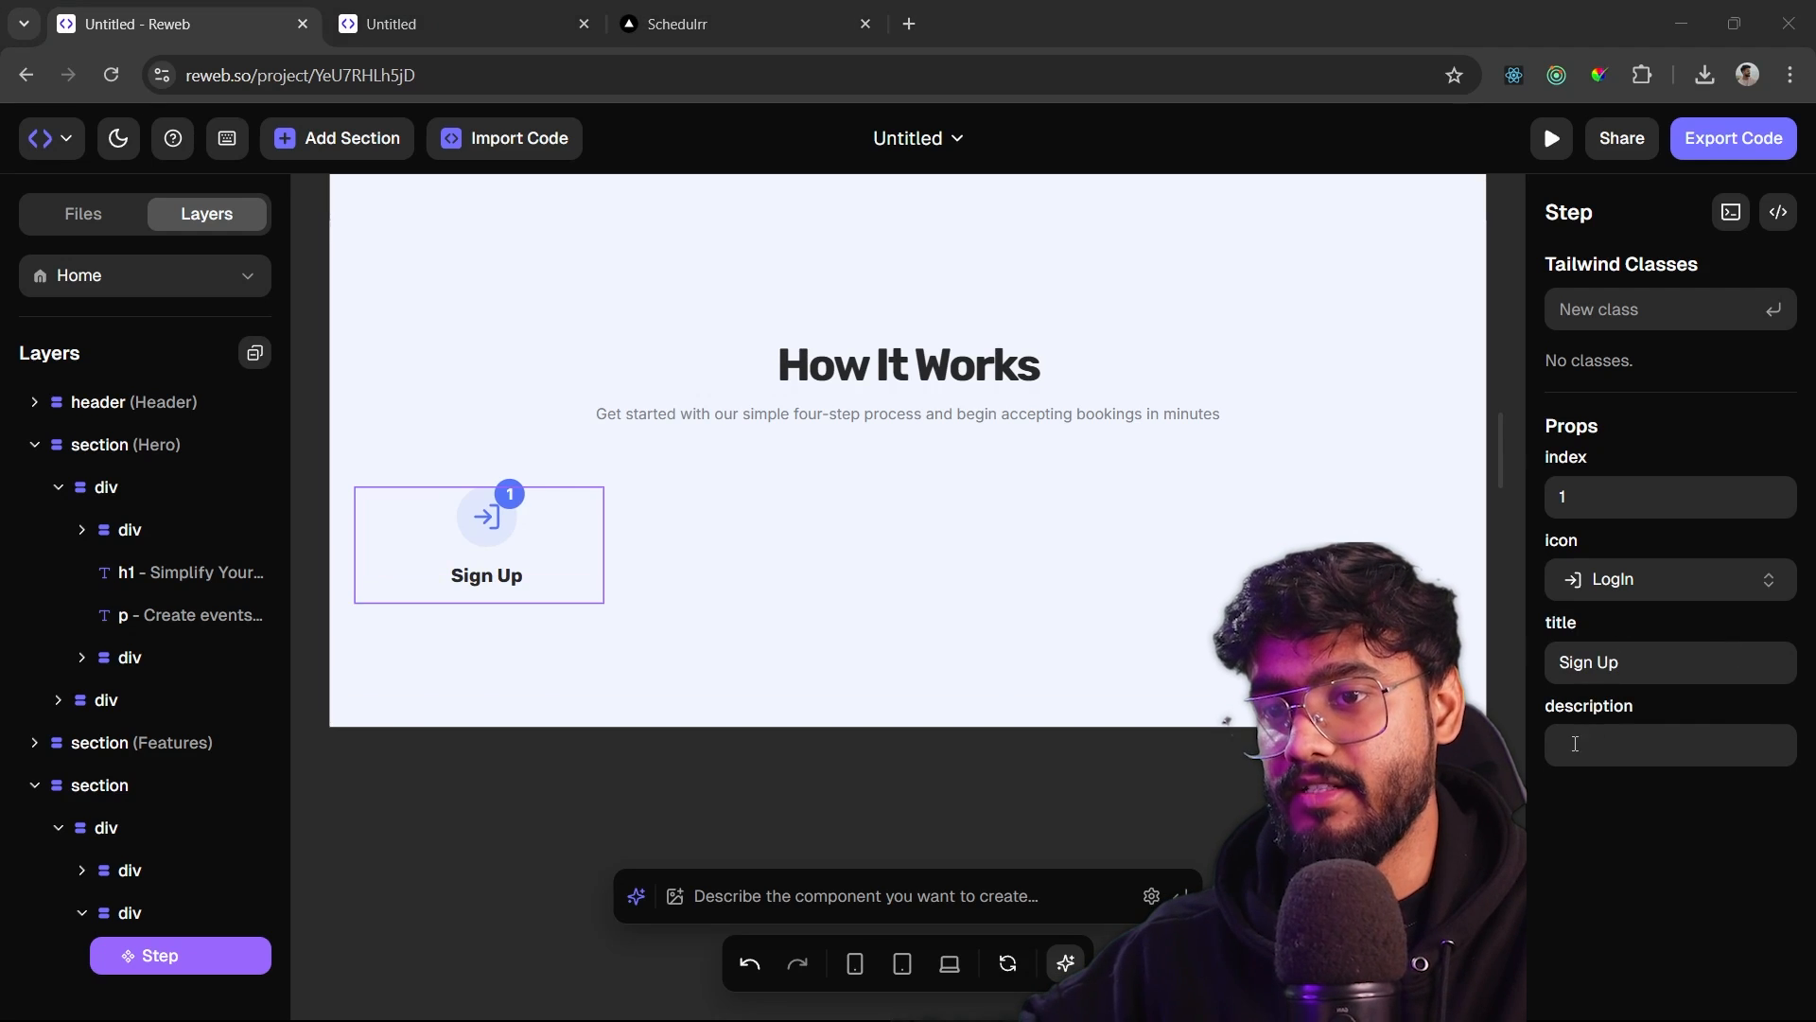
{"action": "left_click", "coordinate": [1574, 744]}
{"action": "type", "text": "Create your free Schedulrr account"}
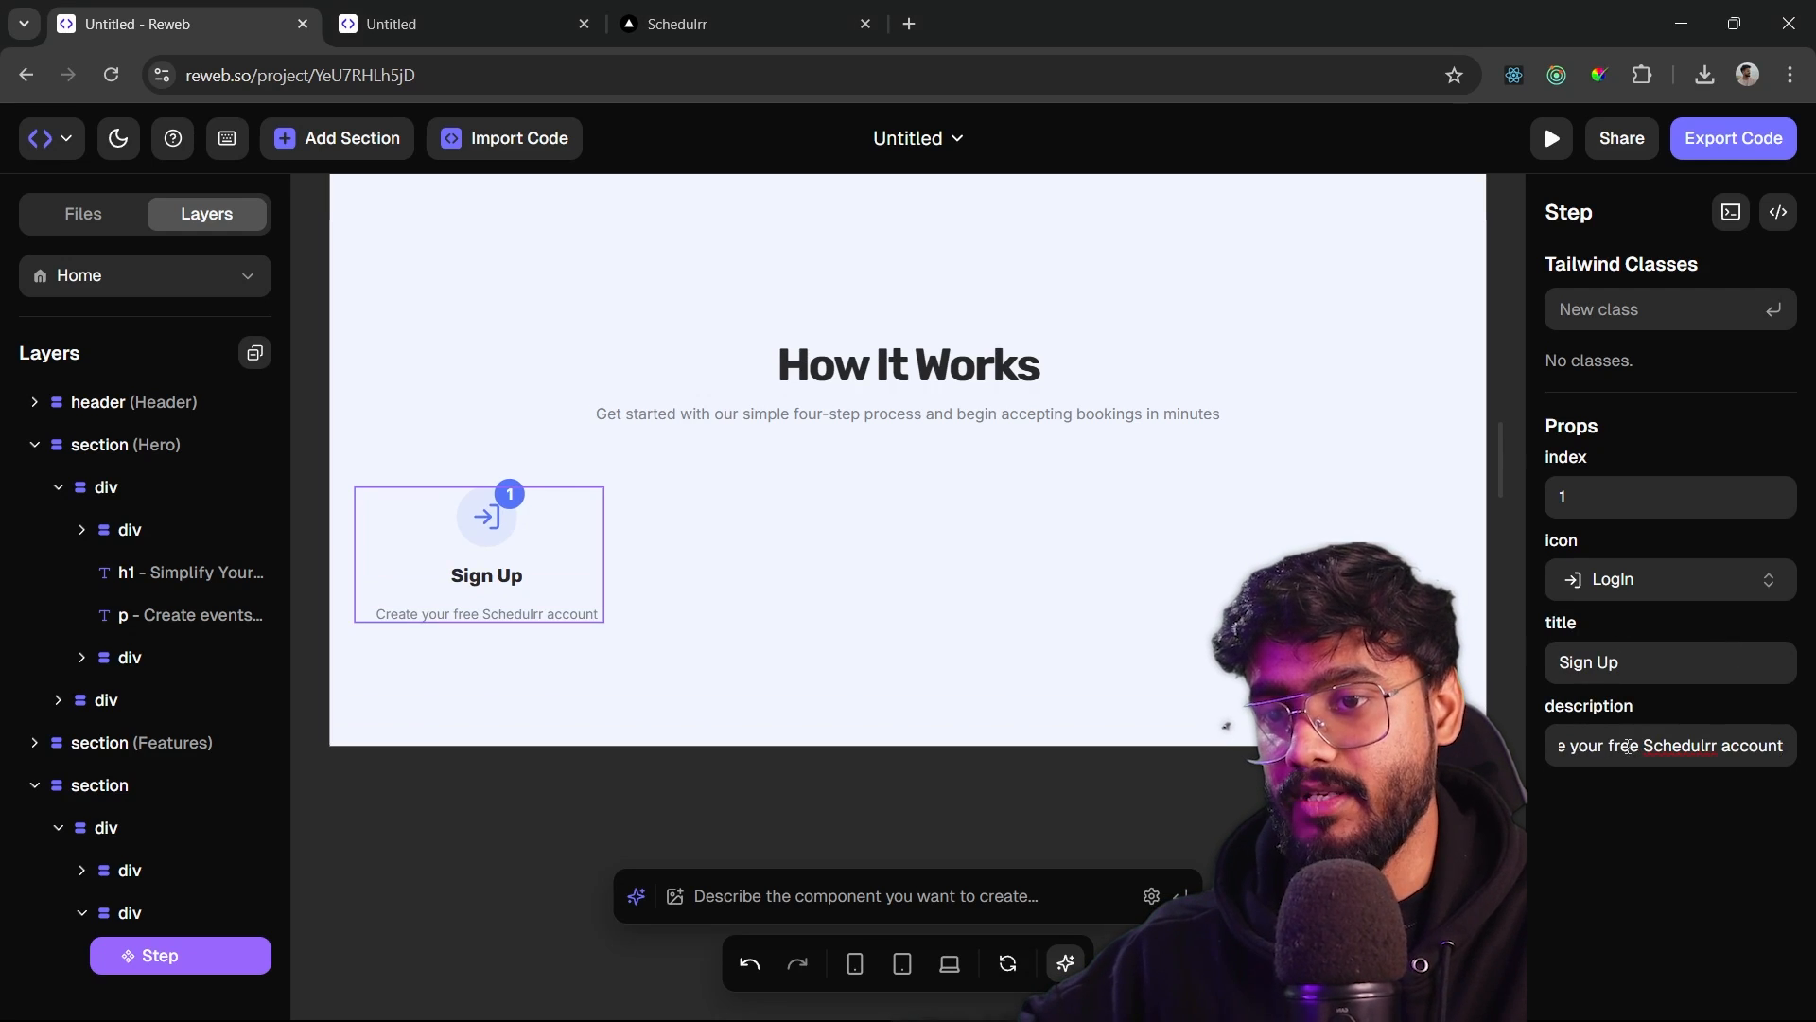
{"action": "left_click", "coordinate": [486, 806]}
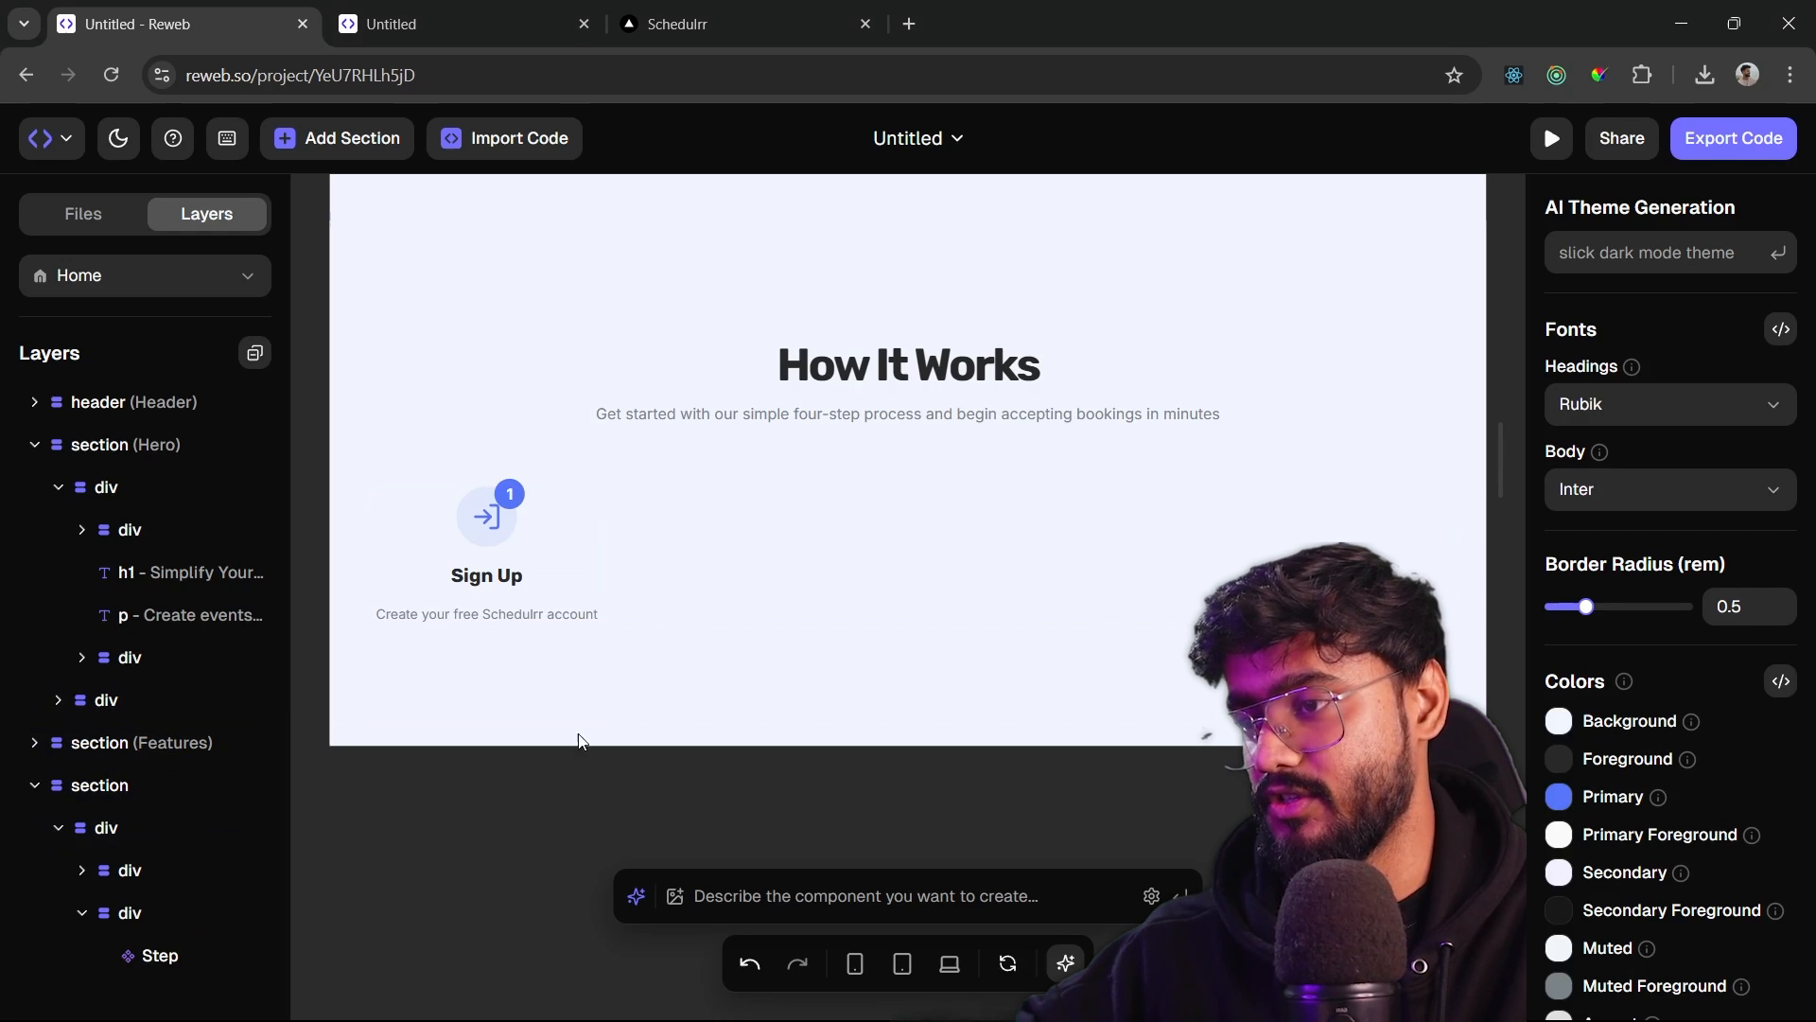
- Duplicate the Sign Up Step instance three times in the How It Works grid to make four Steps
{"action": "left_click", "coordinate": [548, 545]}
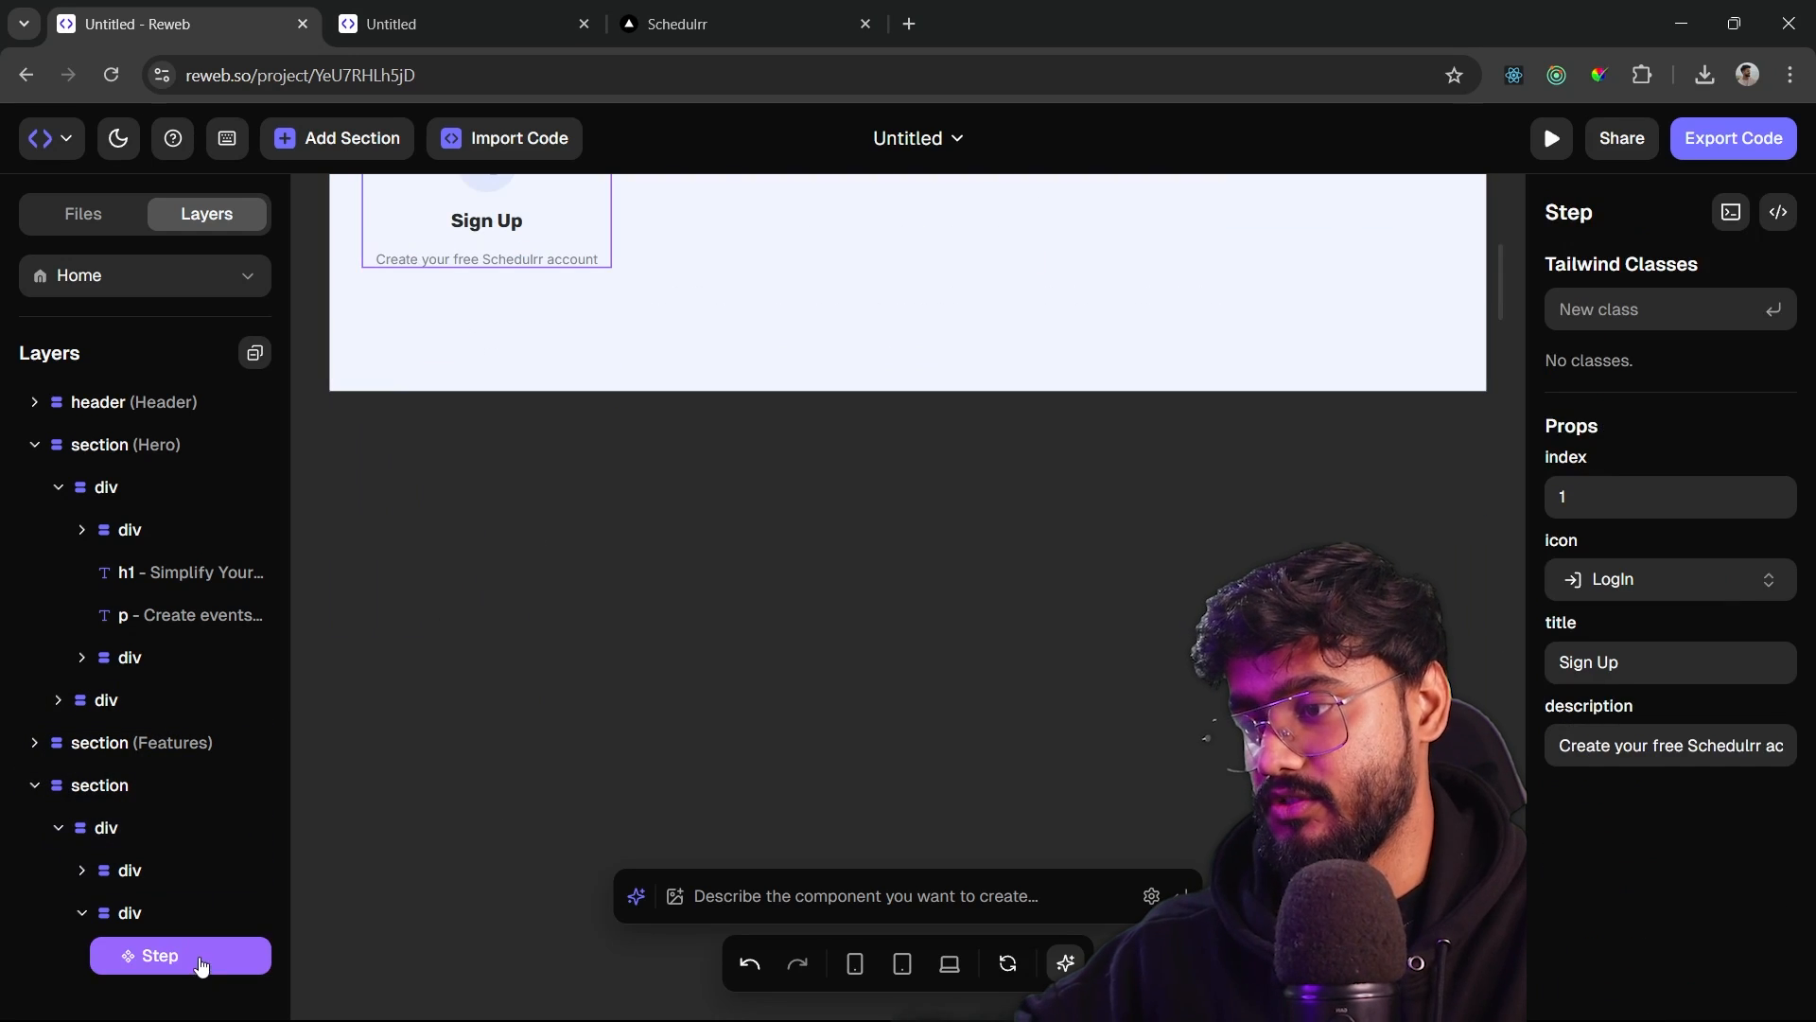
{"action": "right_click", "coordinate": [223, 957]}
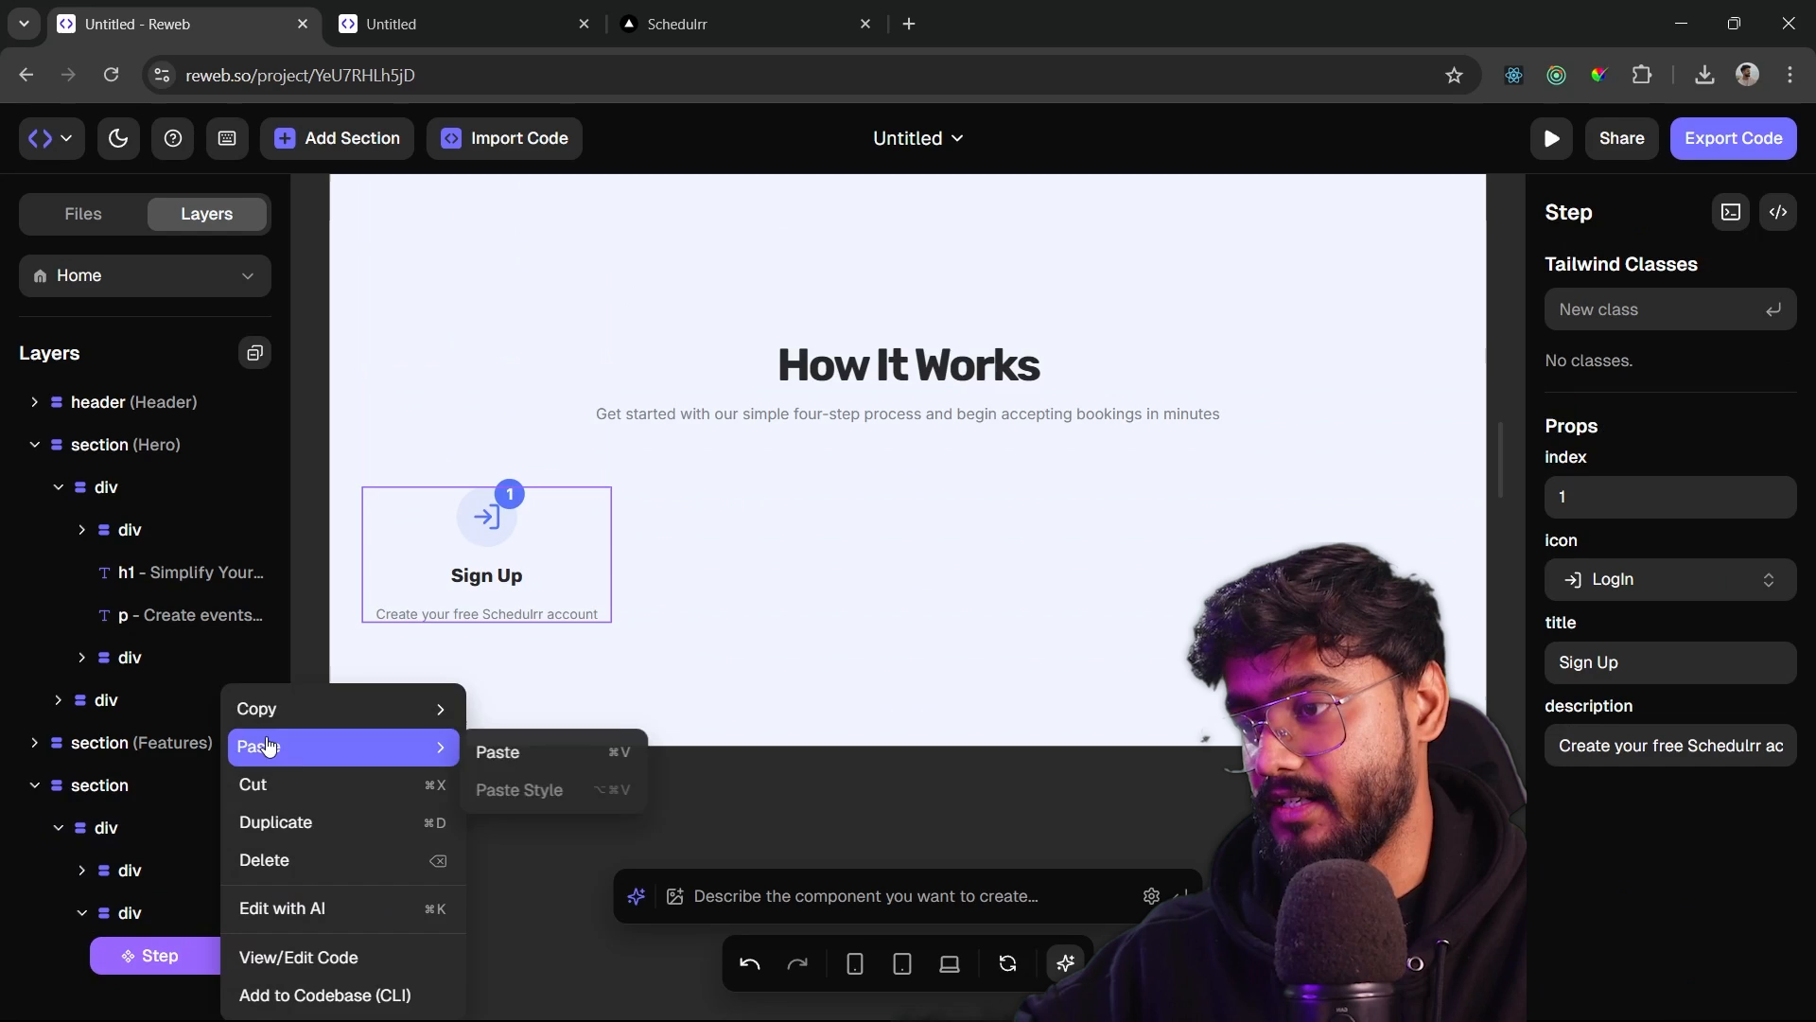
{"action": "left_click", "coordinate": [284, 825]}
{"action": "scroll", "coordinate": [223, 941], "scroll_direction": "down", "scroll_amount": 1}
{"action": "left_click", "coordinate": [215, 978]}
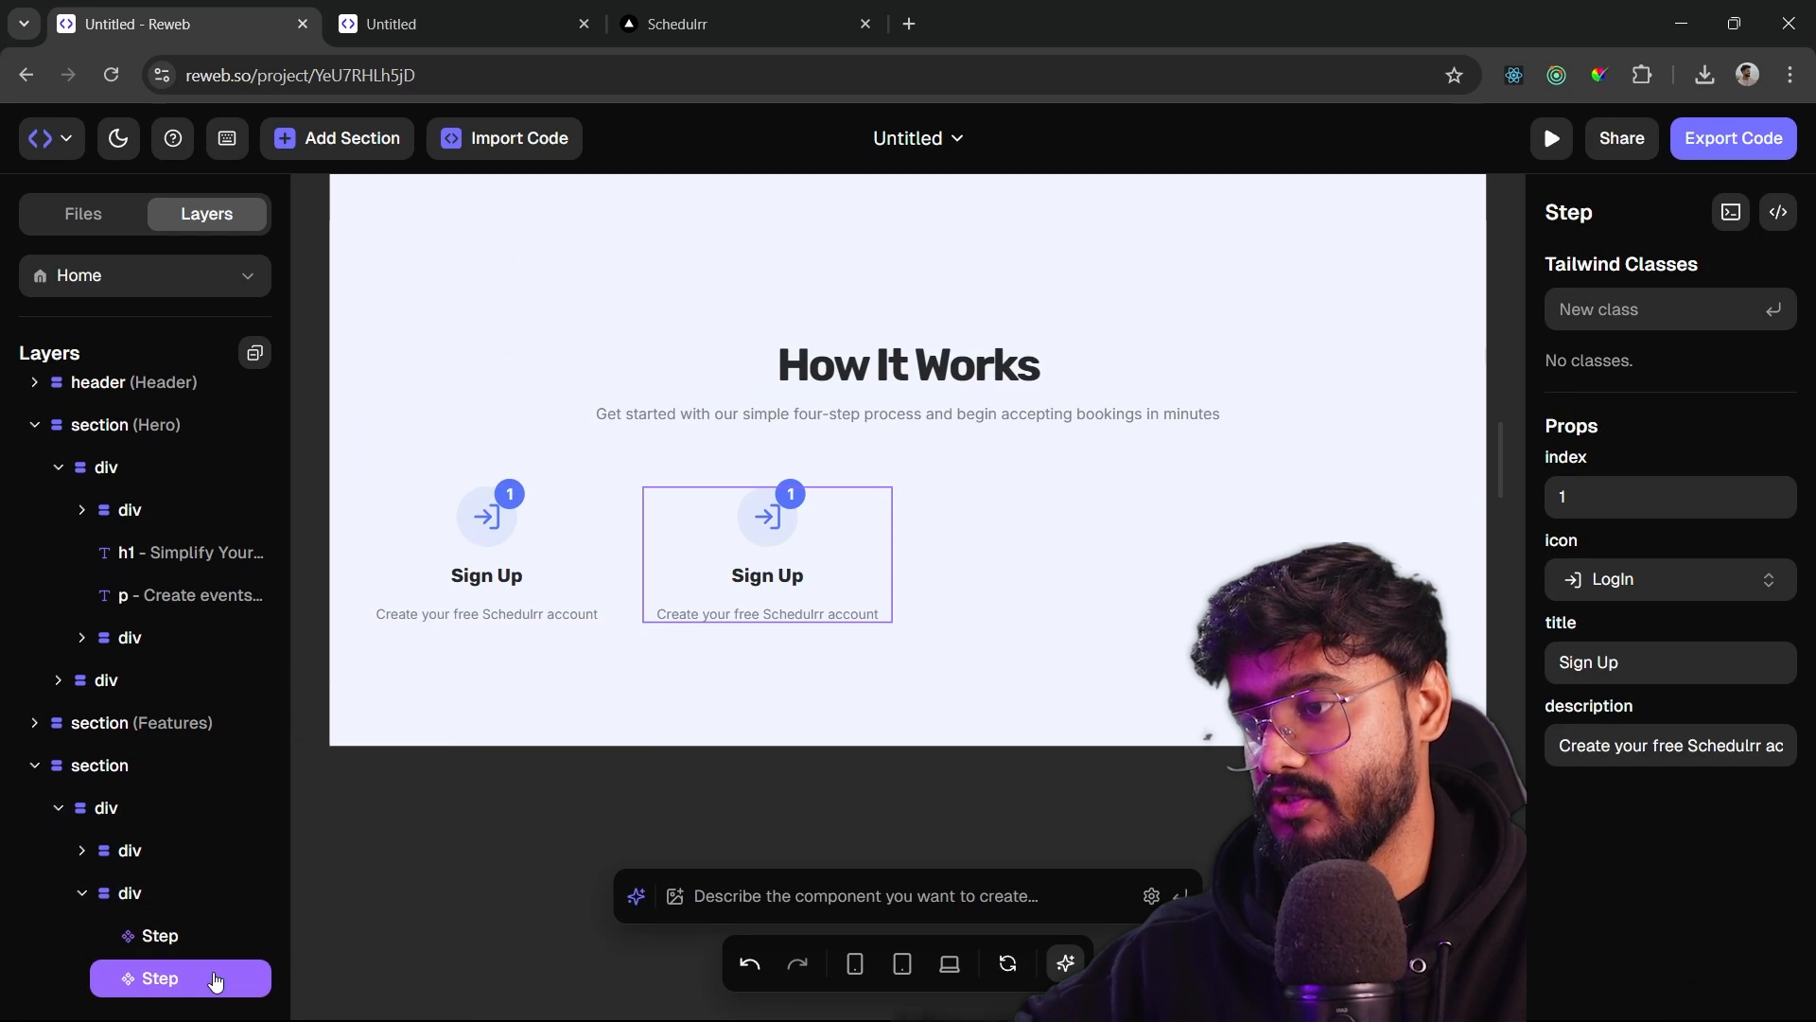
{"action": "right_click", "coordinate": [215, 970]}
{"action": "left_click", "coordinate": [212, 975]}
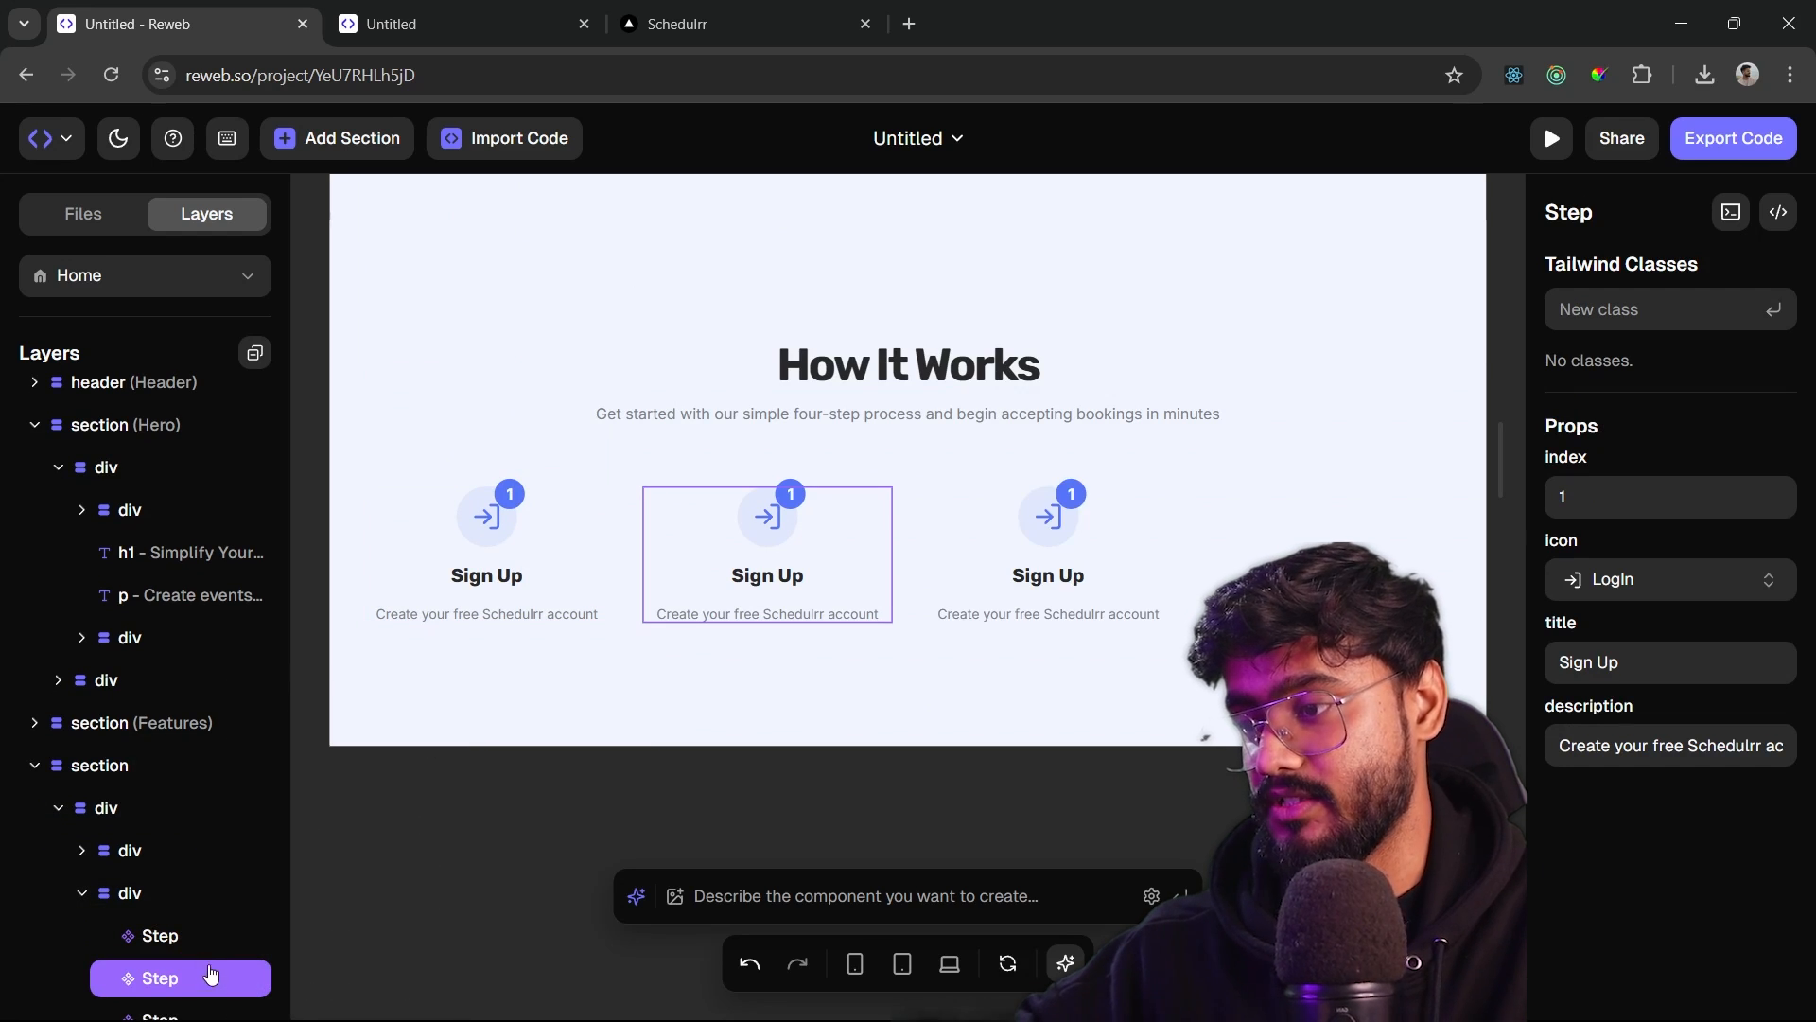
{"action": "scroll", "coordinate": [194, 832], "scroll_direction": "down", "scroll_amount": 1}
{"action": "left_click", "coordinate": [1139, 547]}
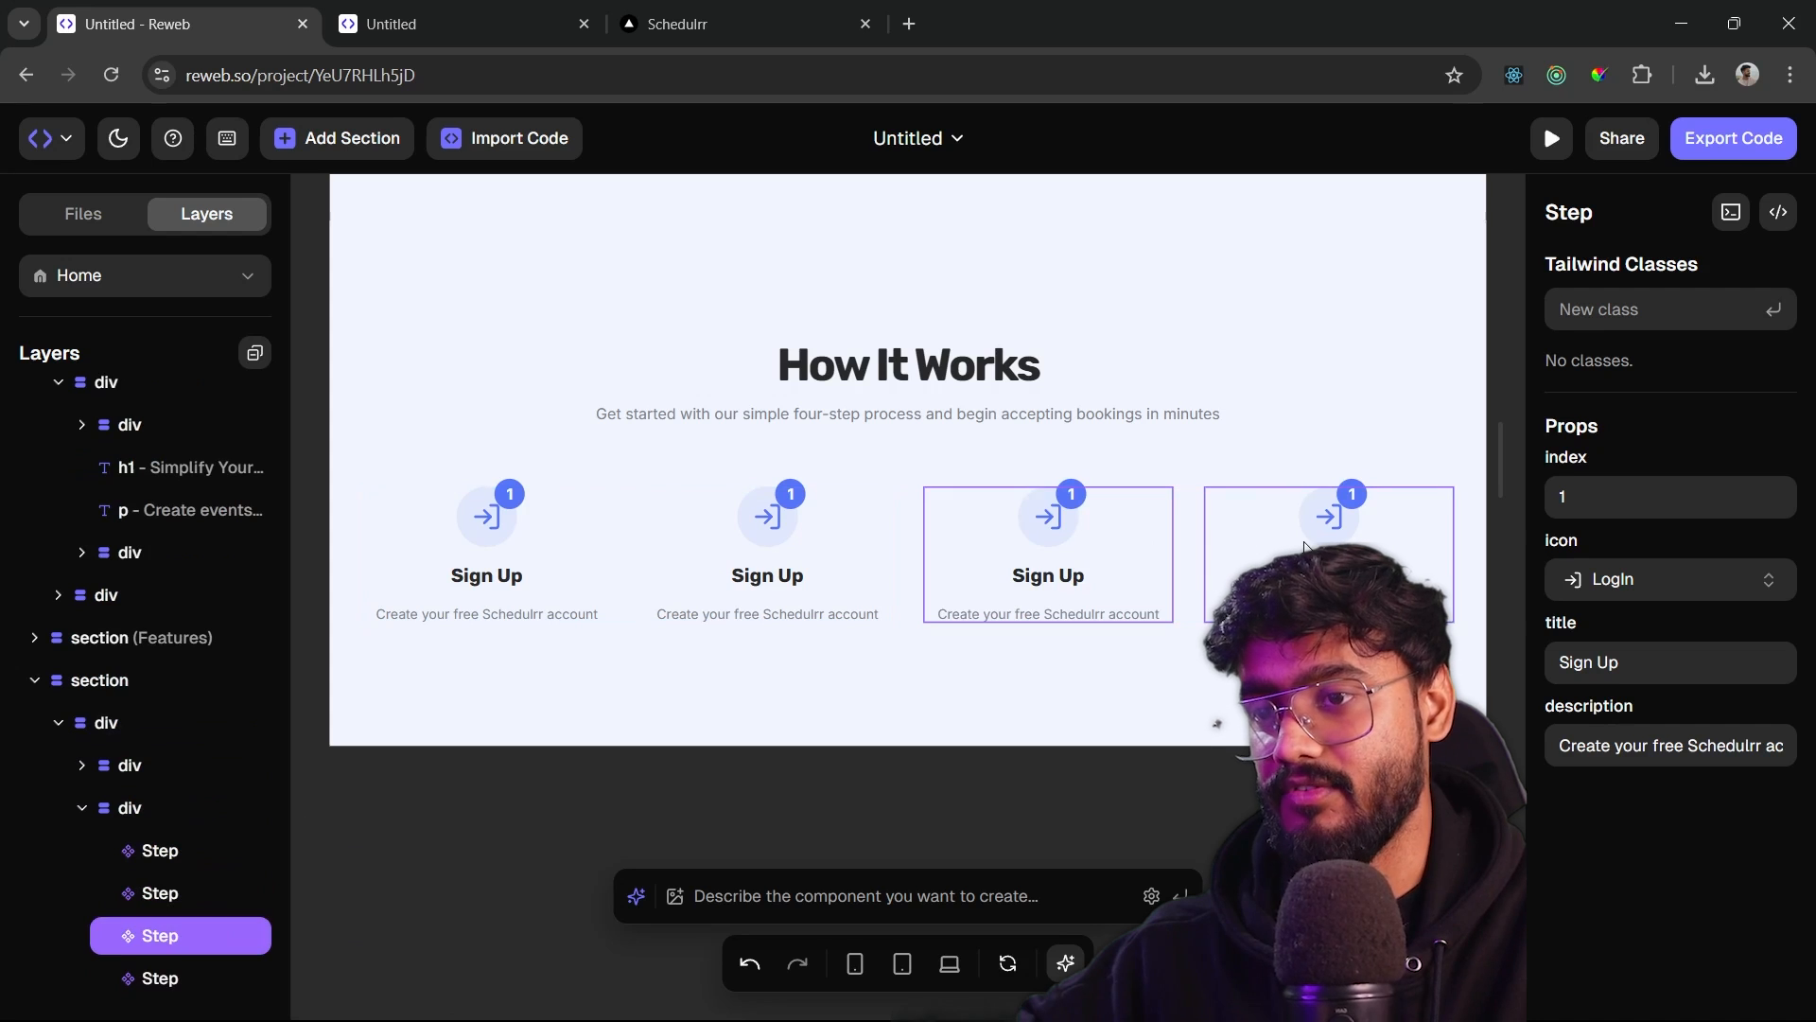
- Give the three duplicates indexes 2 to 4, icons Calendar, Link and Clock, and titles "Set Availability", "Share Your Link" and "Get Booked"
{"action": "left_click", "coordinate": [1303, 547]}
{"action": "left_click", "coordinate": [753, 565]}
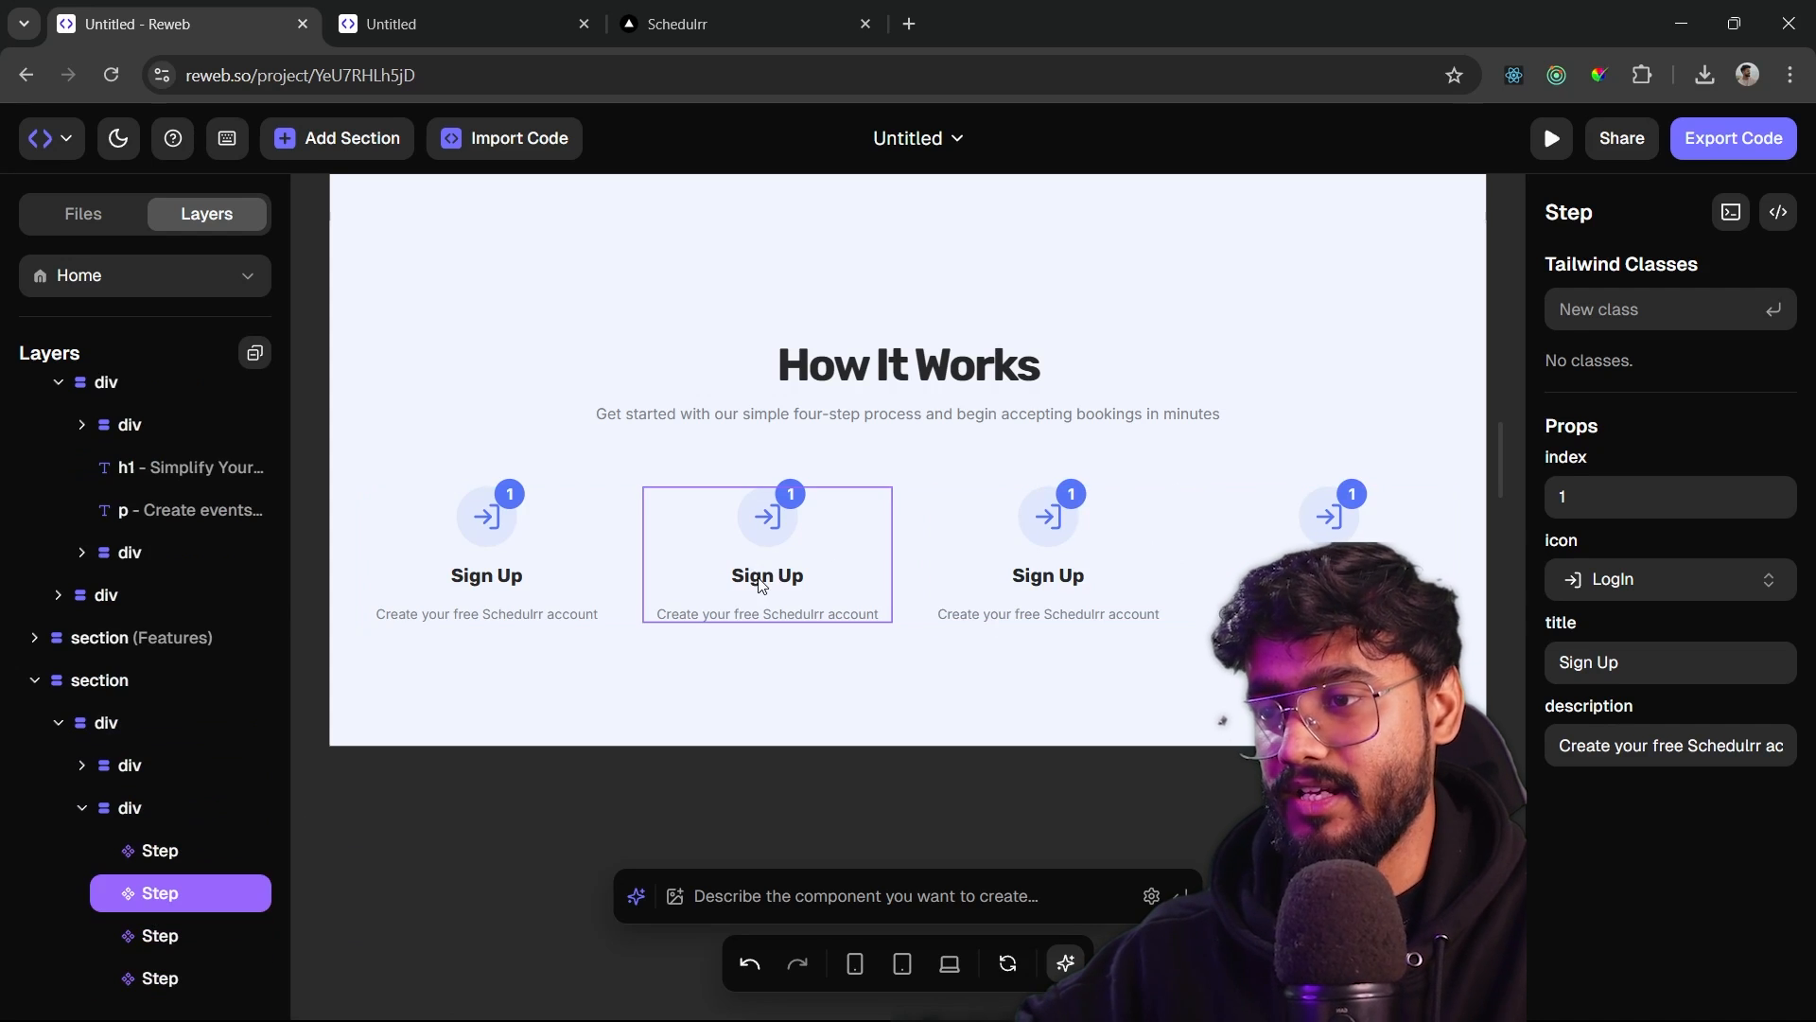
{"action": "double_click", "coordinate": [759, 585]}
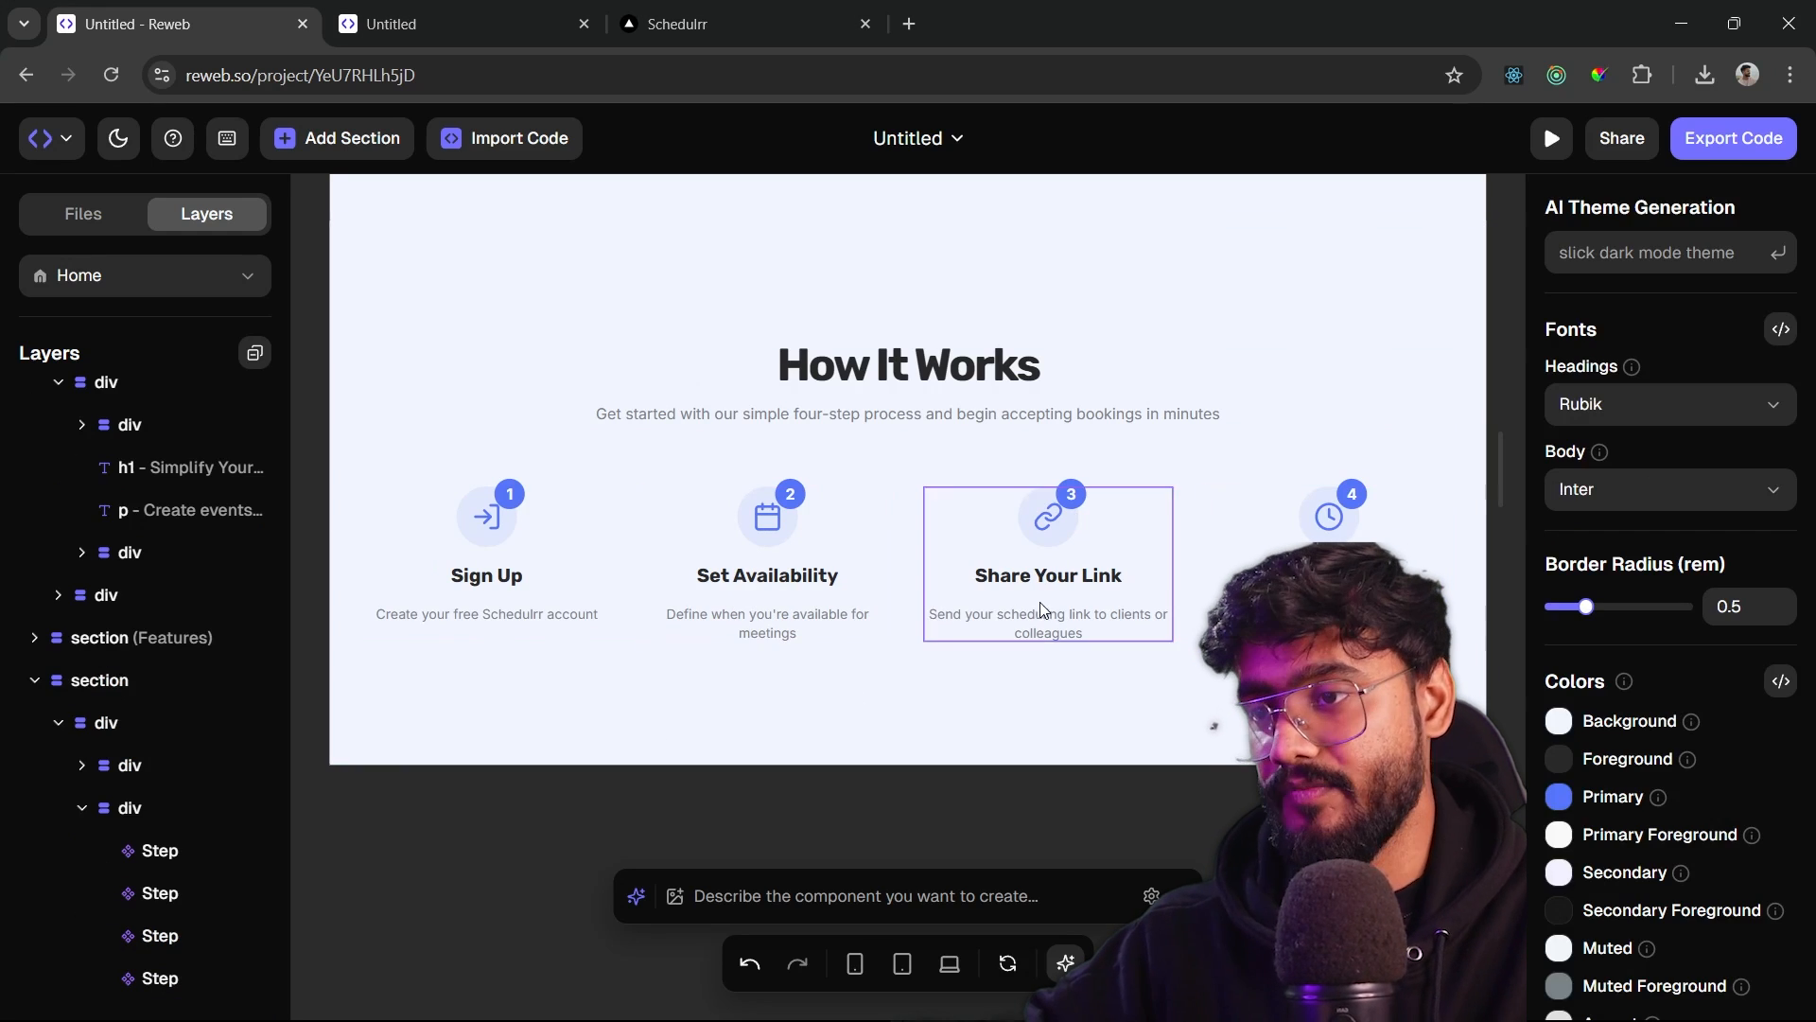
- Check the prop values of the Step instances in the How It Works section
{"action": "left_click", "coordinate": [878, 555]}
{"action": "left_click", "coordinate": [1107, 556]}
{"action": "left_click", "coordinate": [1248, 549]}
{"action": "left_click", "coordinate": [577, 549]}
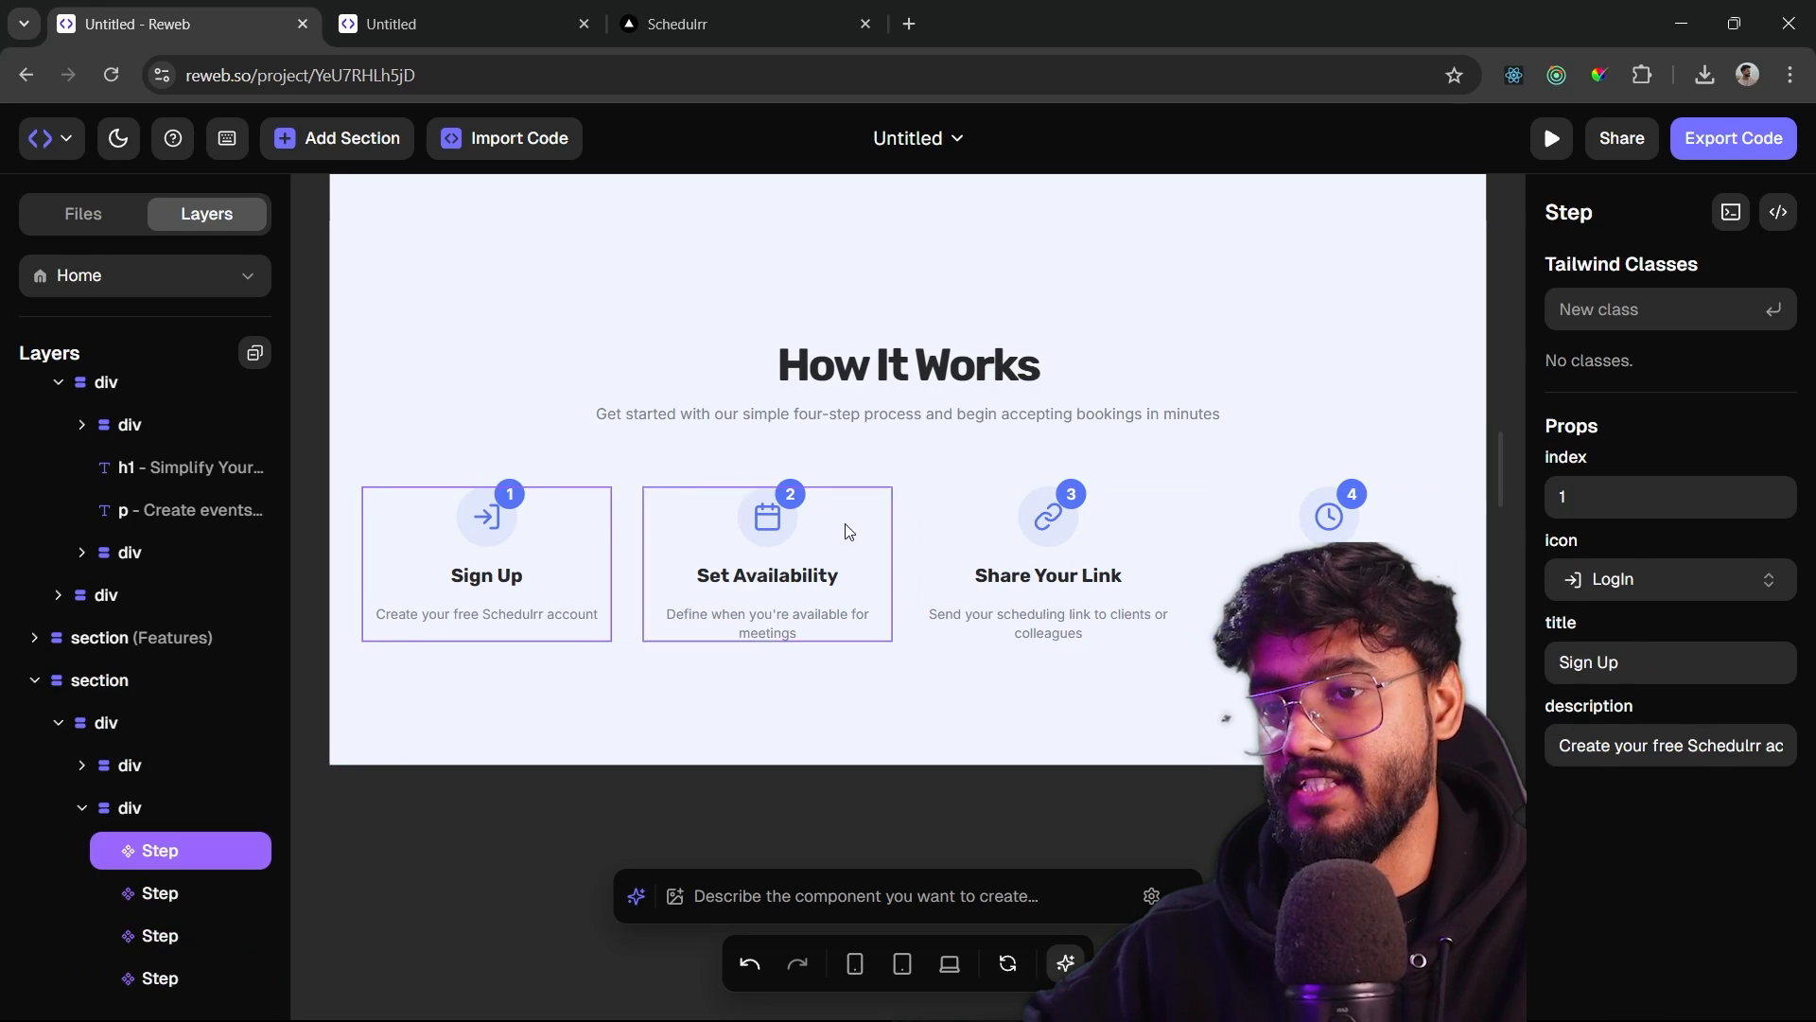
{"action": "key", "text": "Escape"}
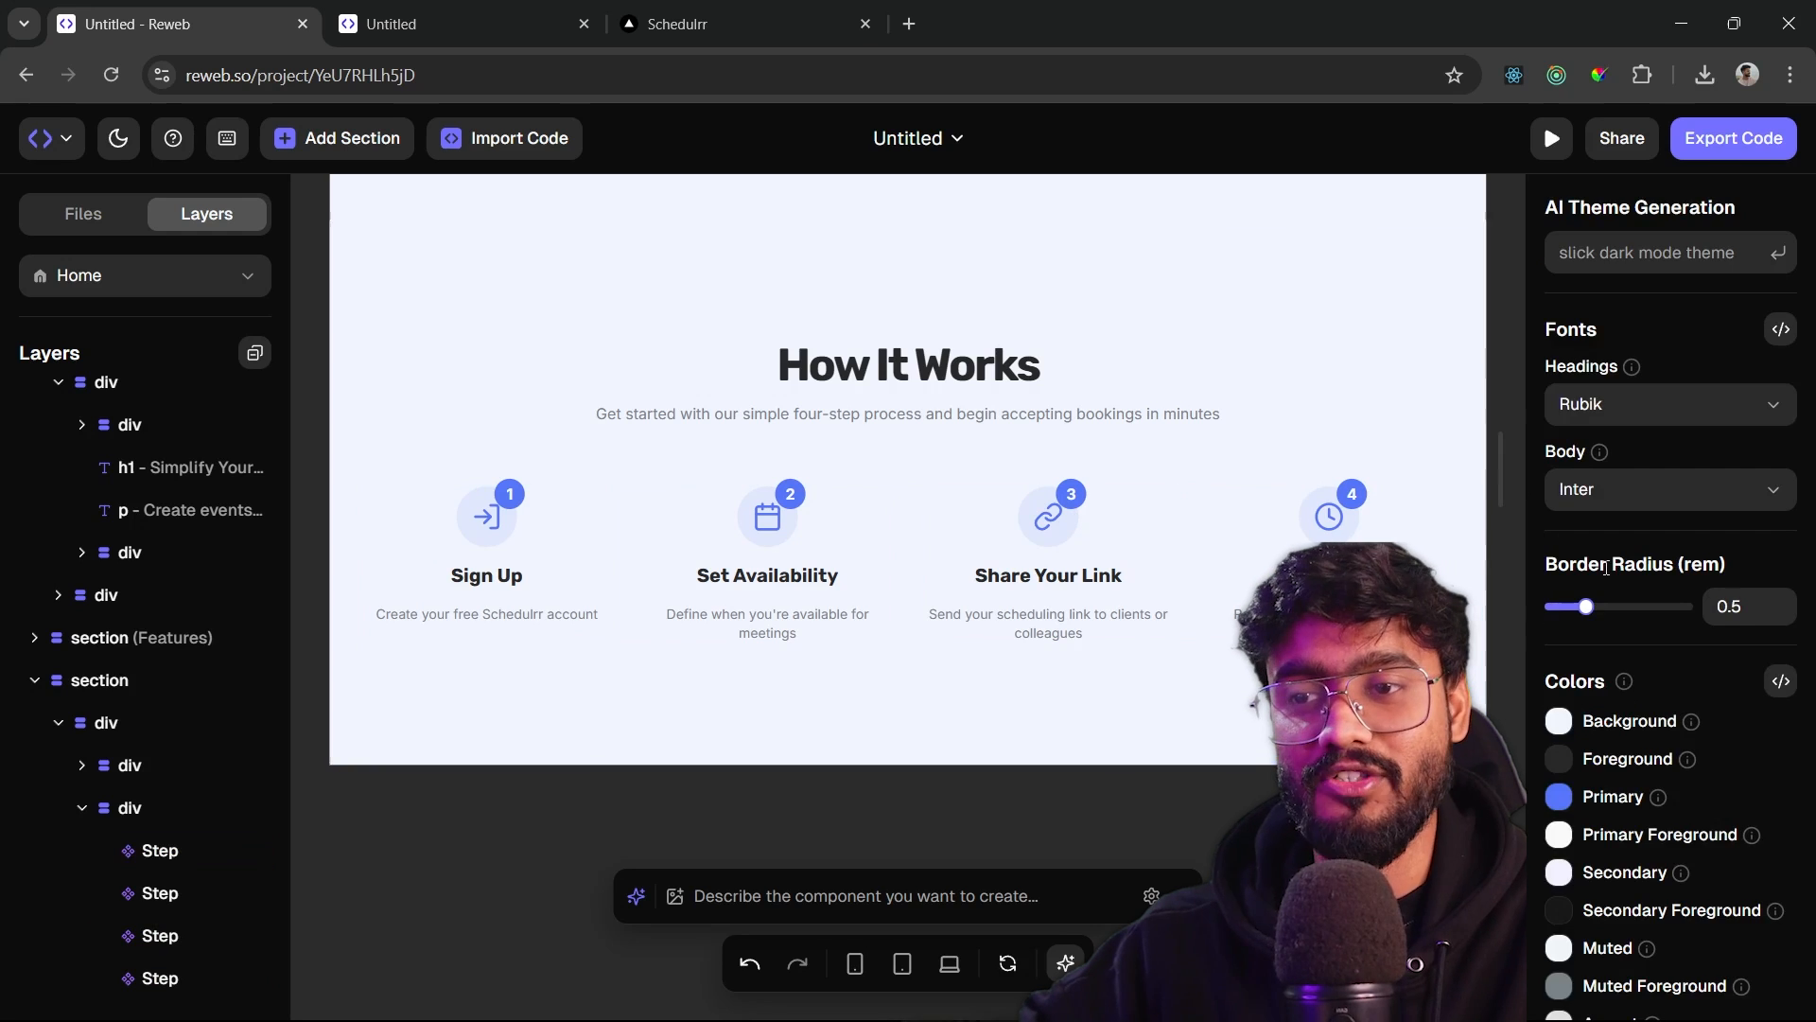
{"action": "left_click", "coordinate": [1053, 523]}
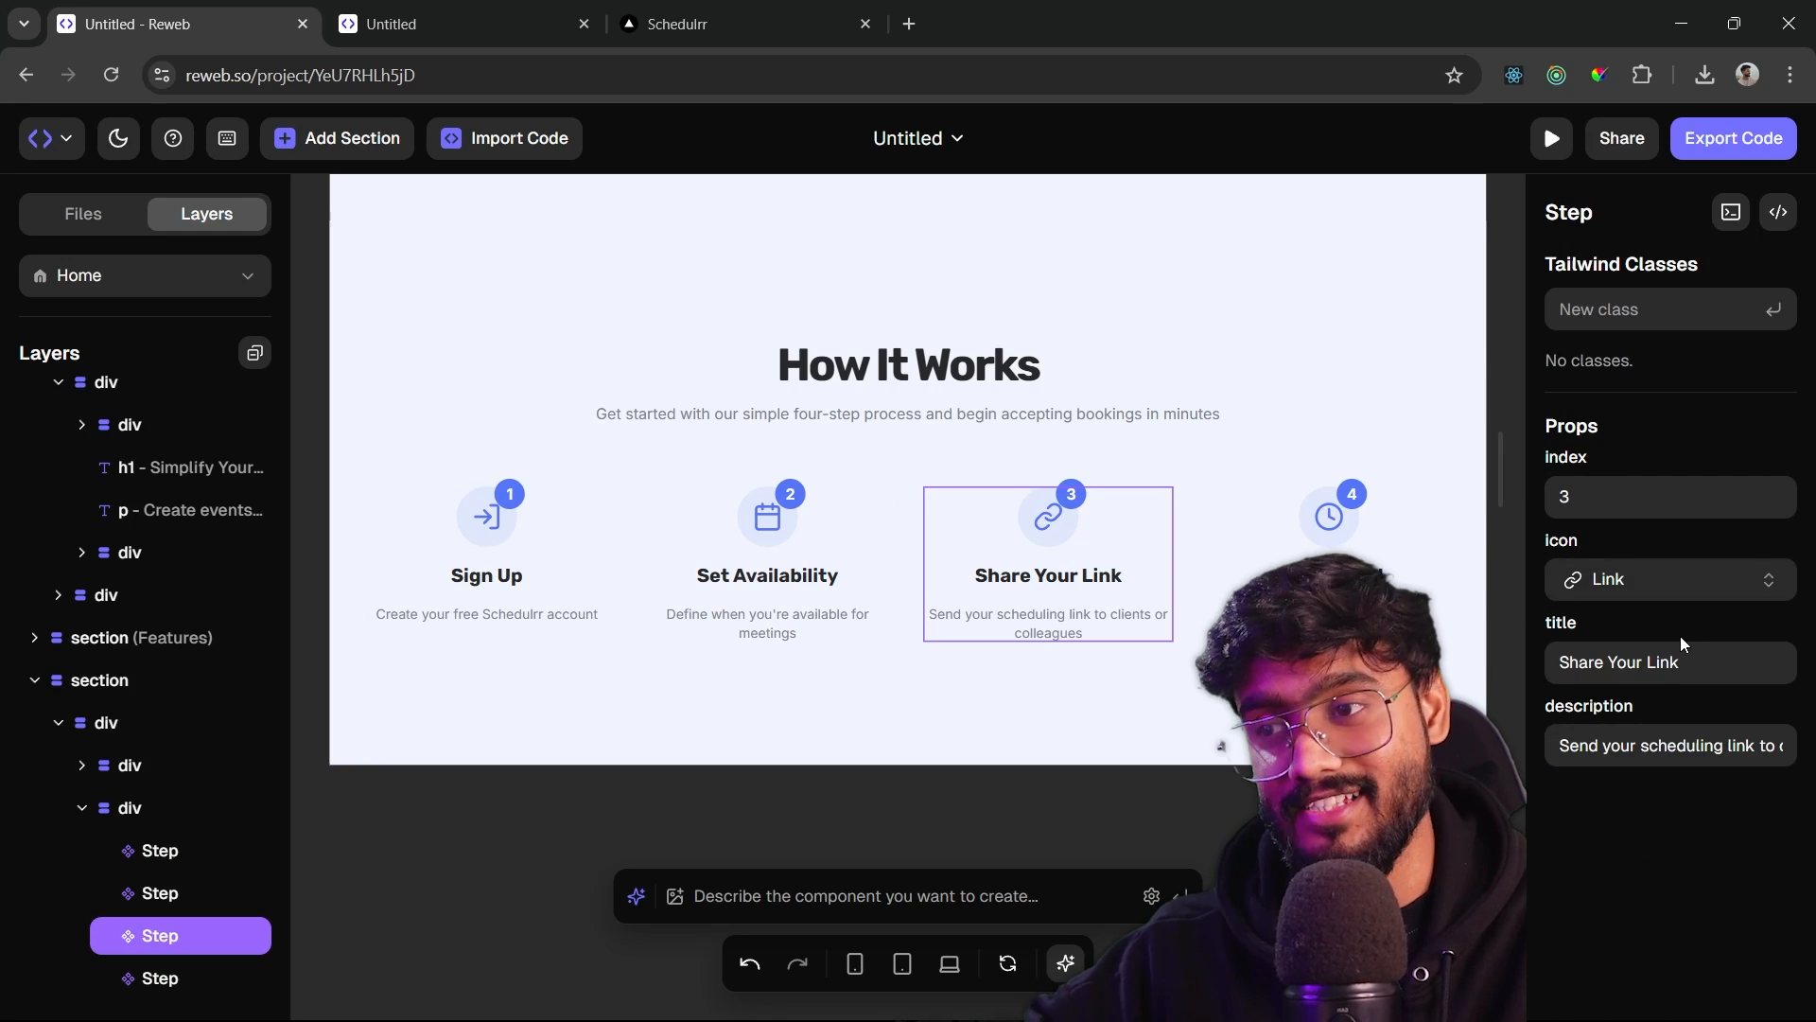
- Open the How It Works section's code and examine the imports and Step instances in section.tsx
{"action": "scroll", "coordinate": [199, 754], "scroll_direction": "up", "scroll_amount": 1}
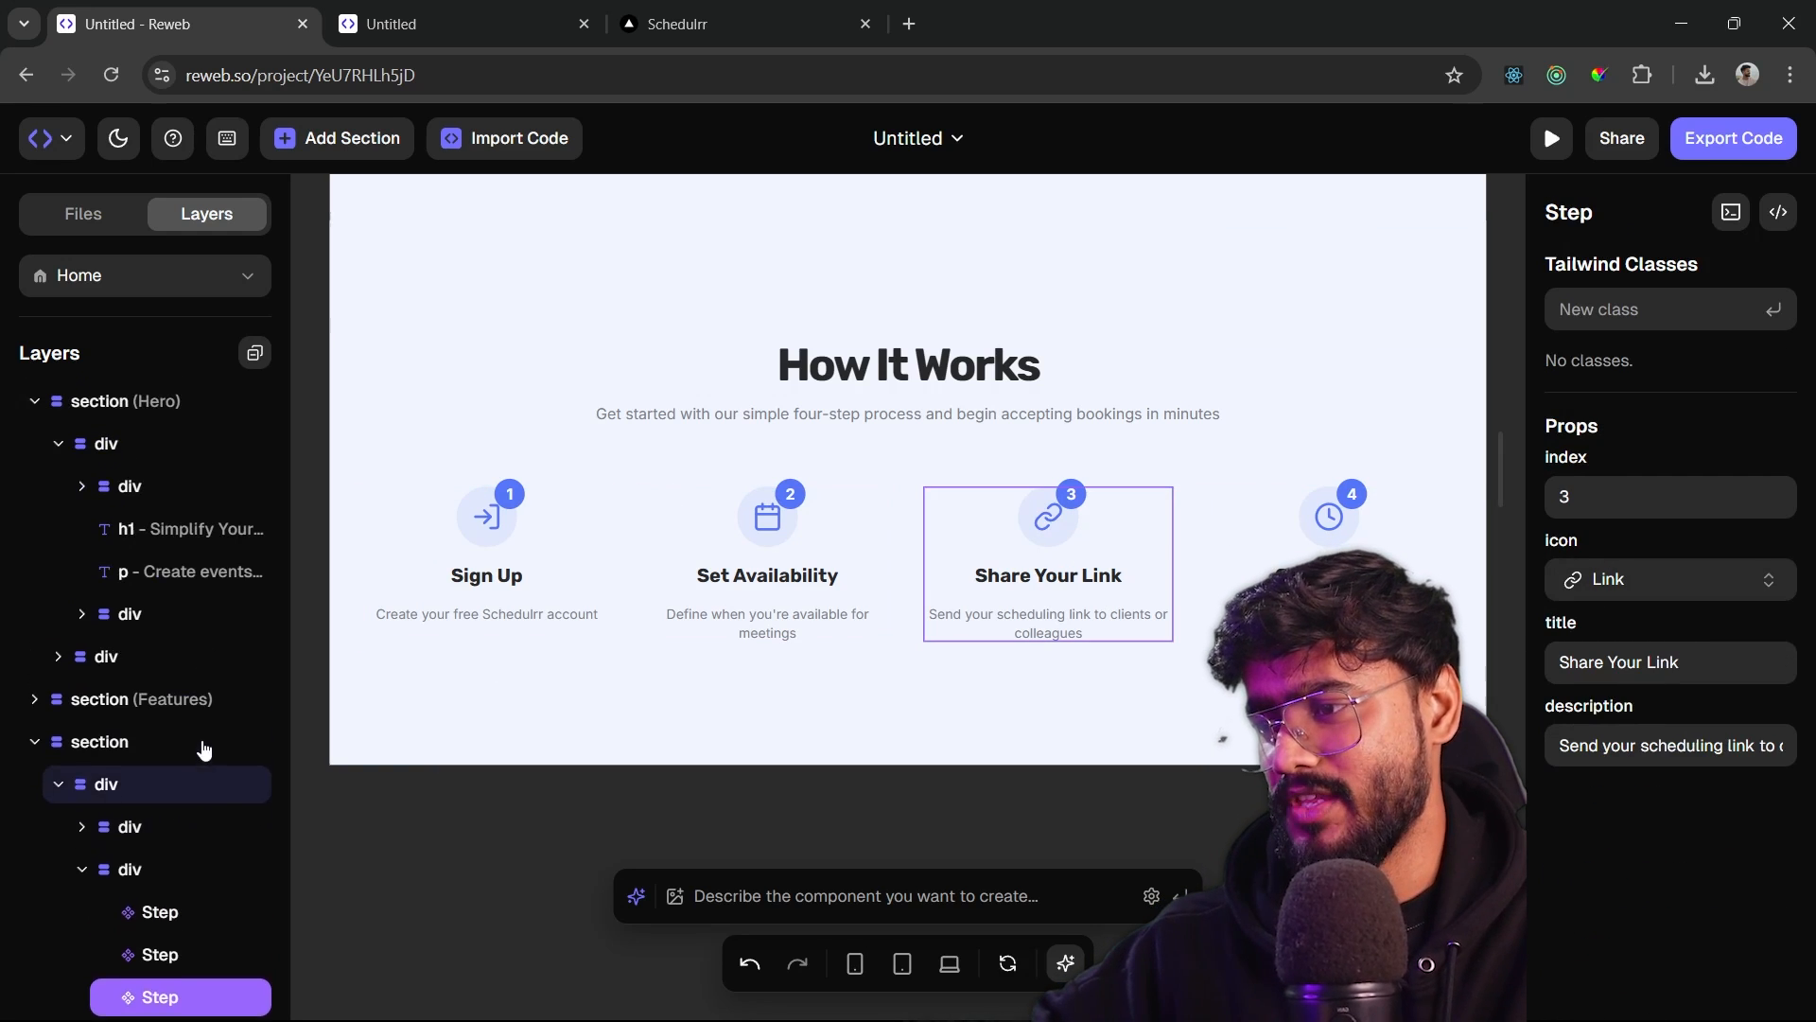
{"action": "scroll", "coordinate": [200, 757], "scroll_direction": "up", "scroll_amount": 1}
{"action": "left_click", "coordinate": [189, 782]}
{"action": "scroll", "coordinate": [180, 756], "scroll_direction": "down", "scroll_amount": 2}
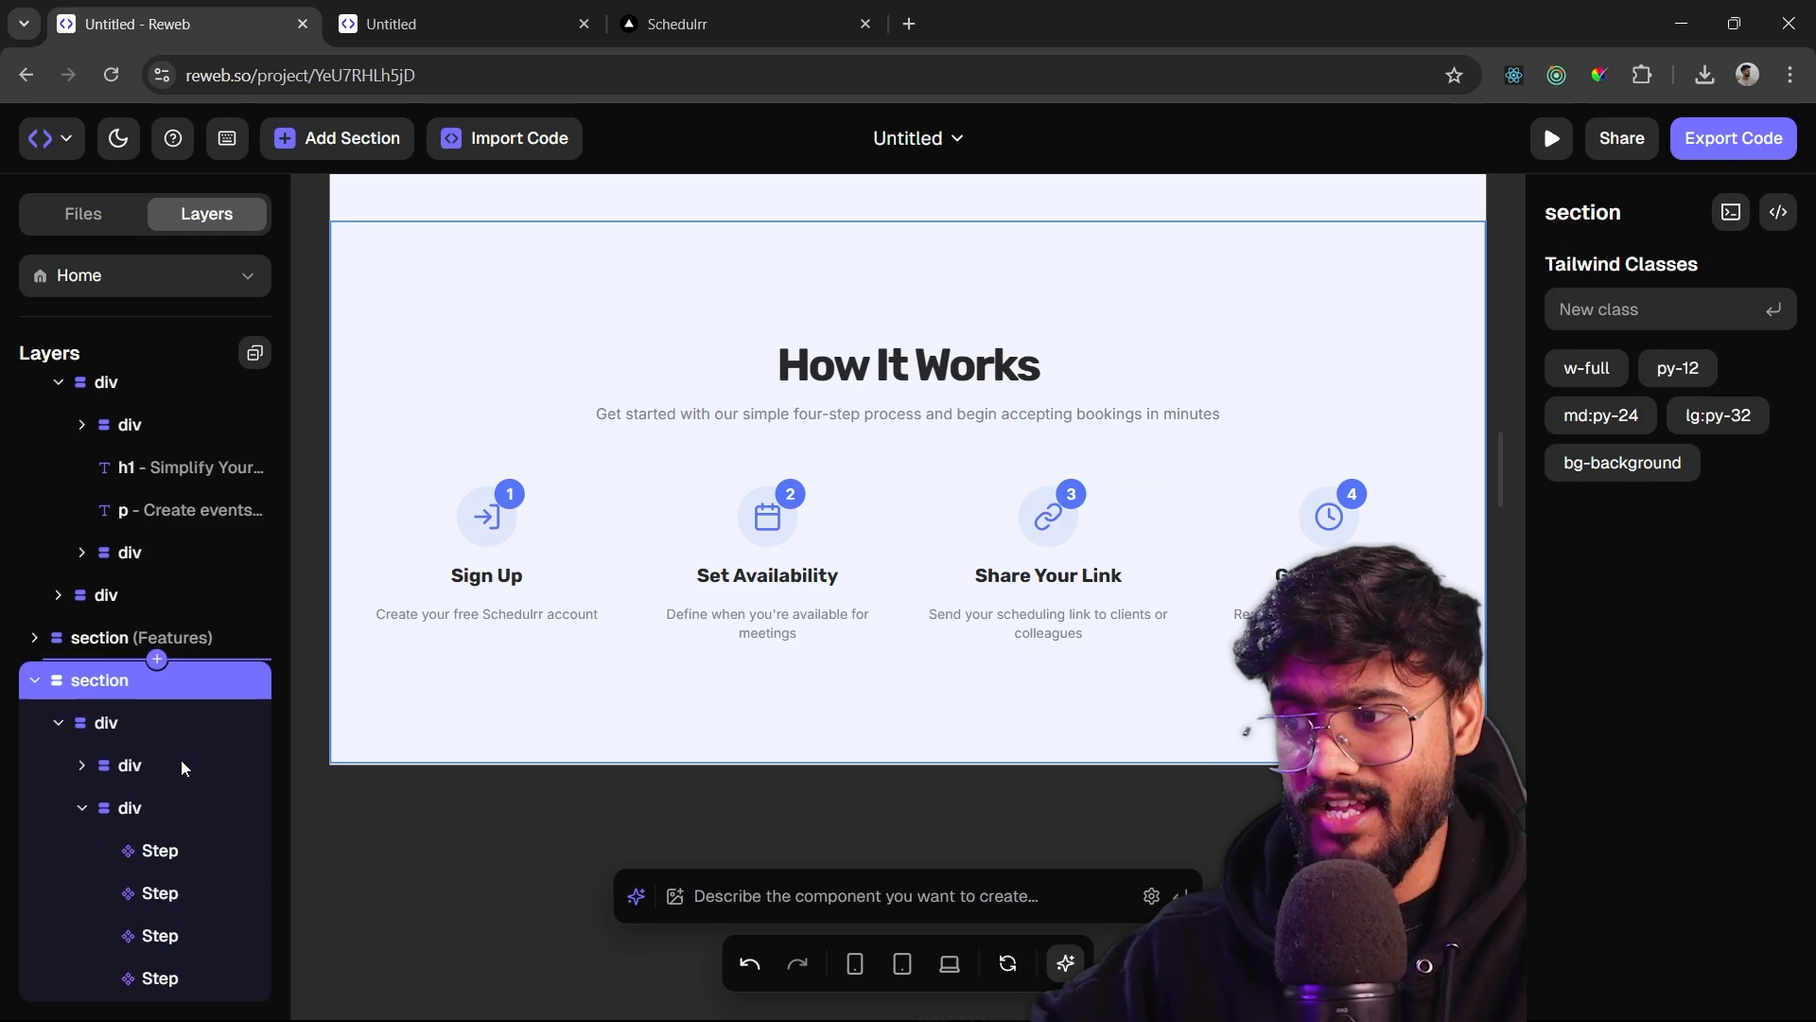
{"action": "right_click", "coordinate": [174, 681]}
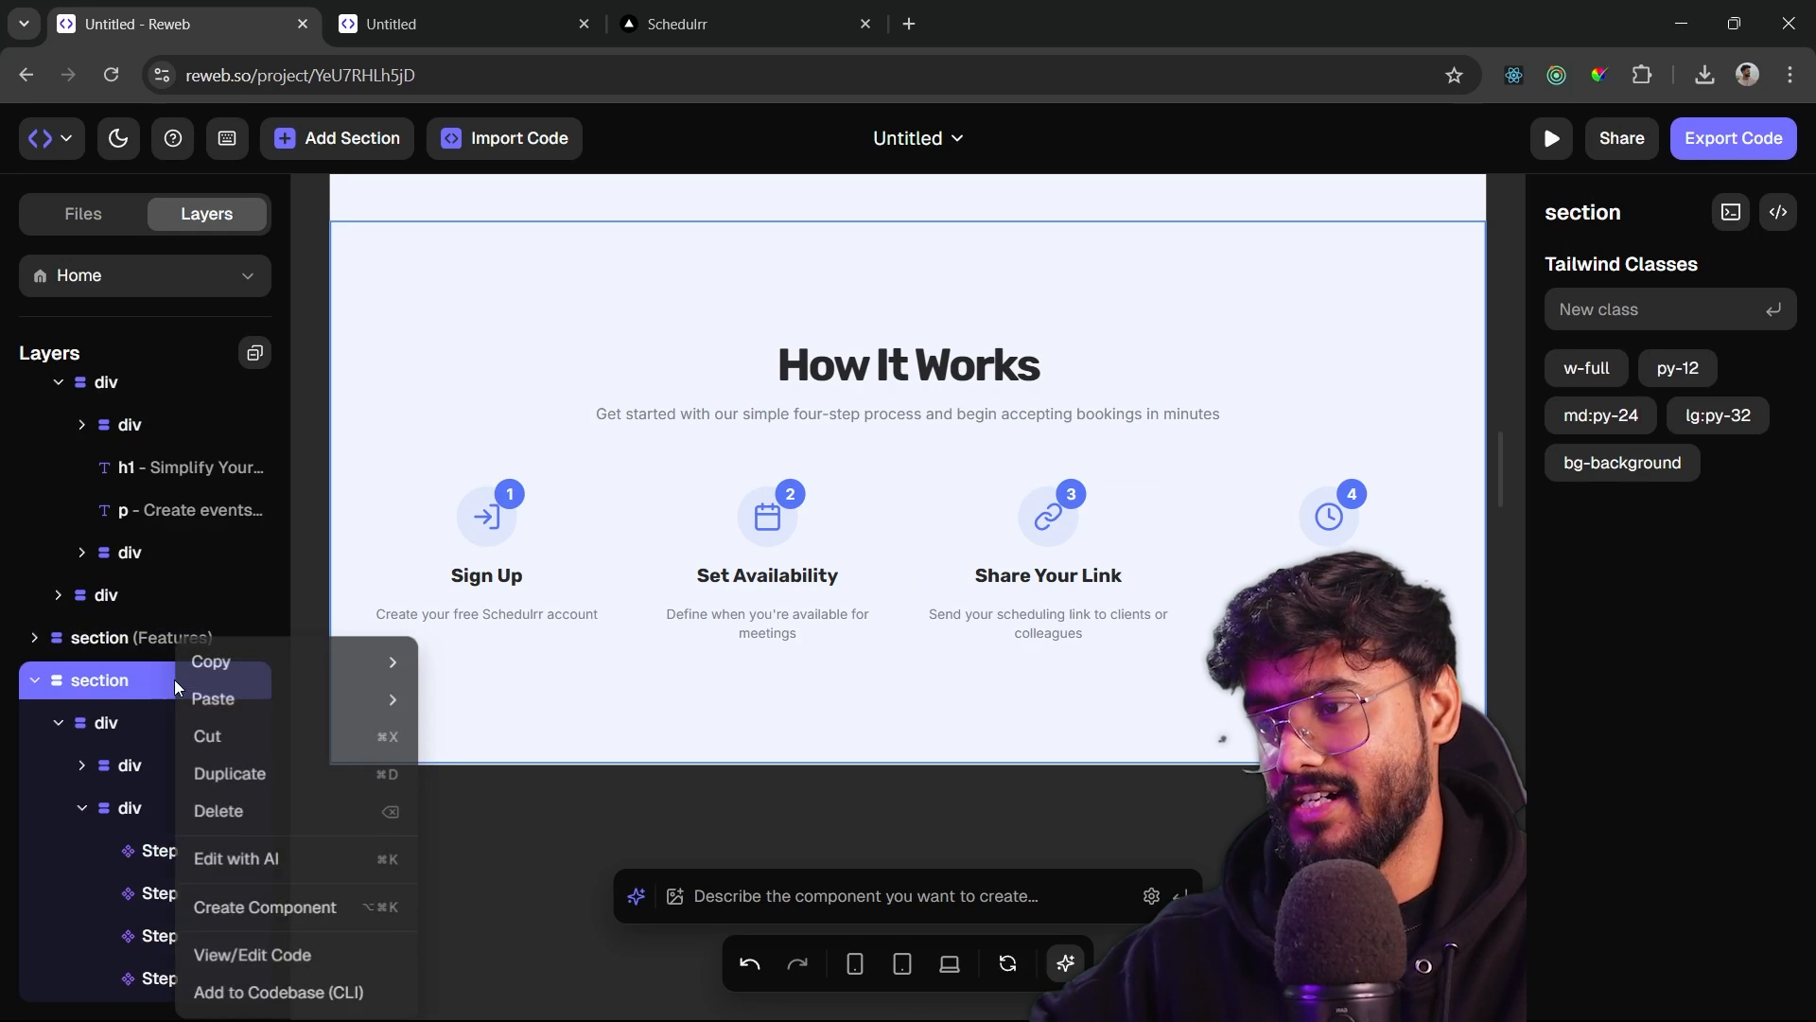
{"action": "left_click", "coordinate": [266, 957]}
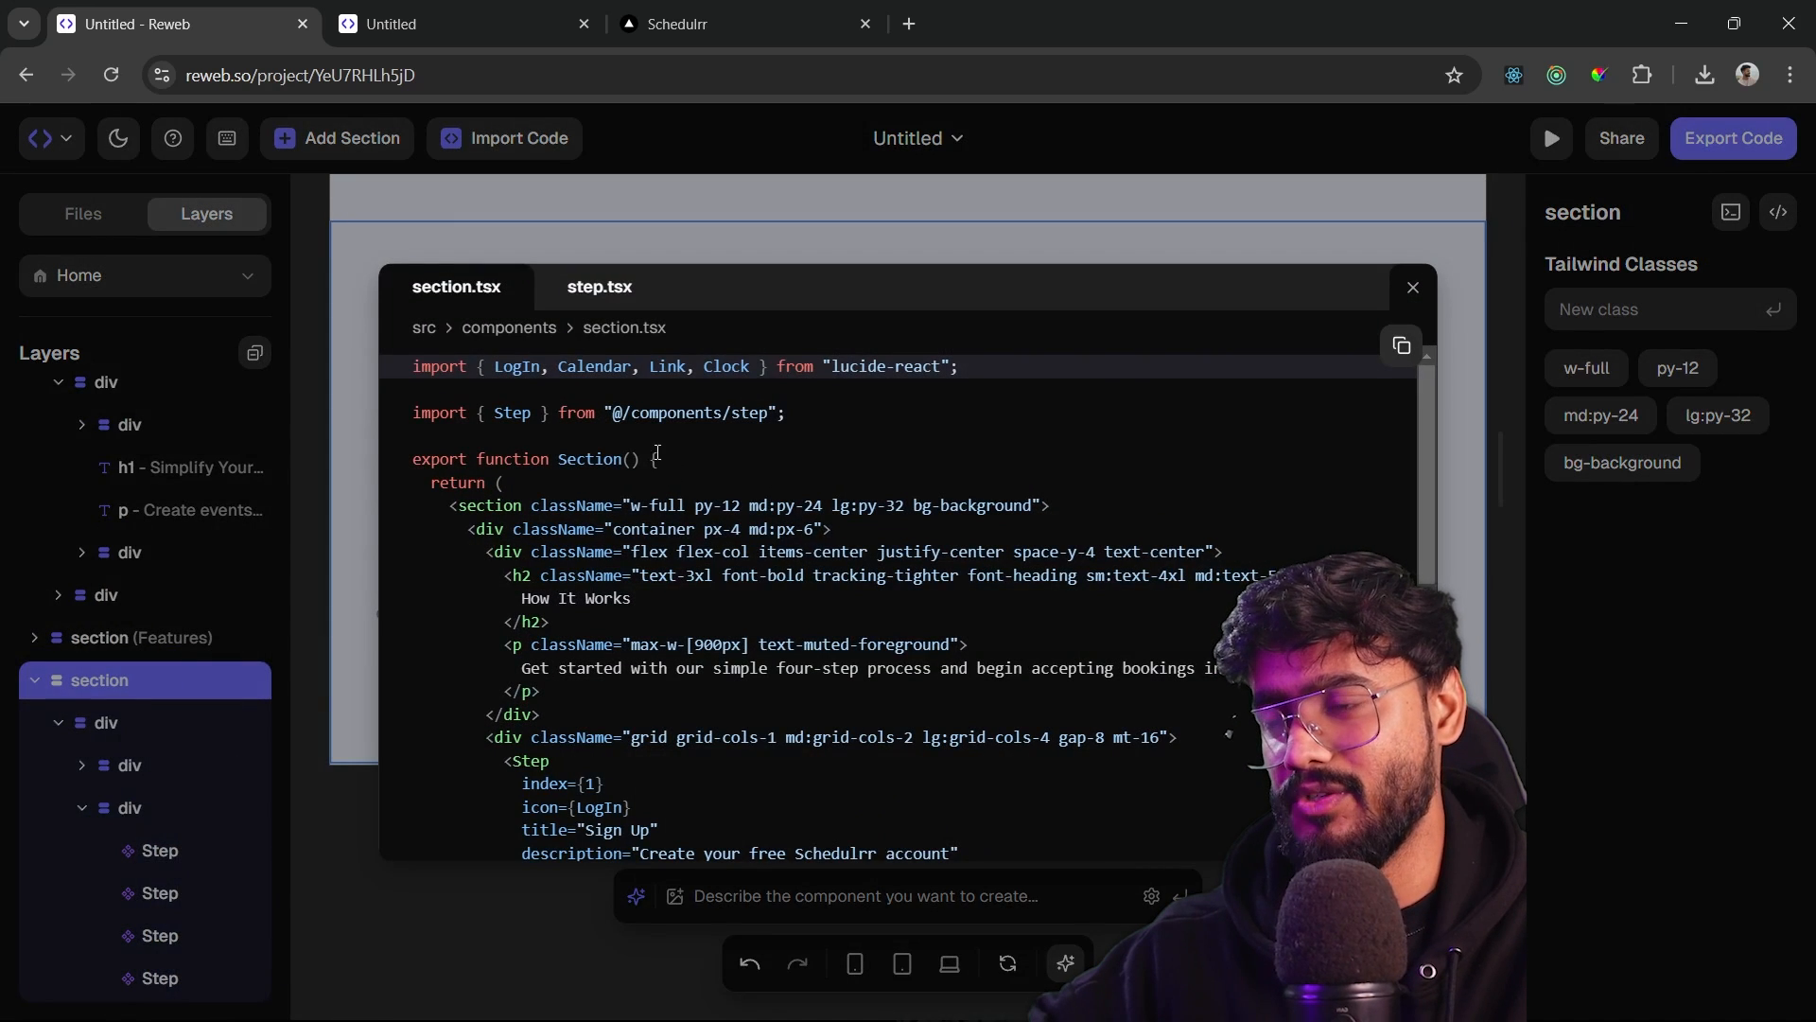
{"action": "triple_click", "coordinate": [592, 368]}
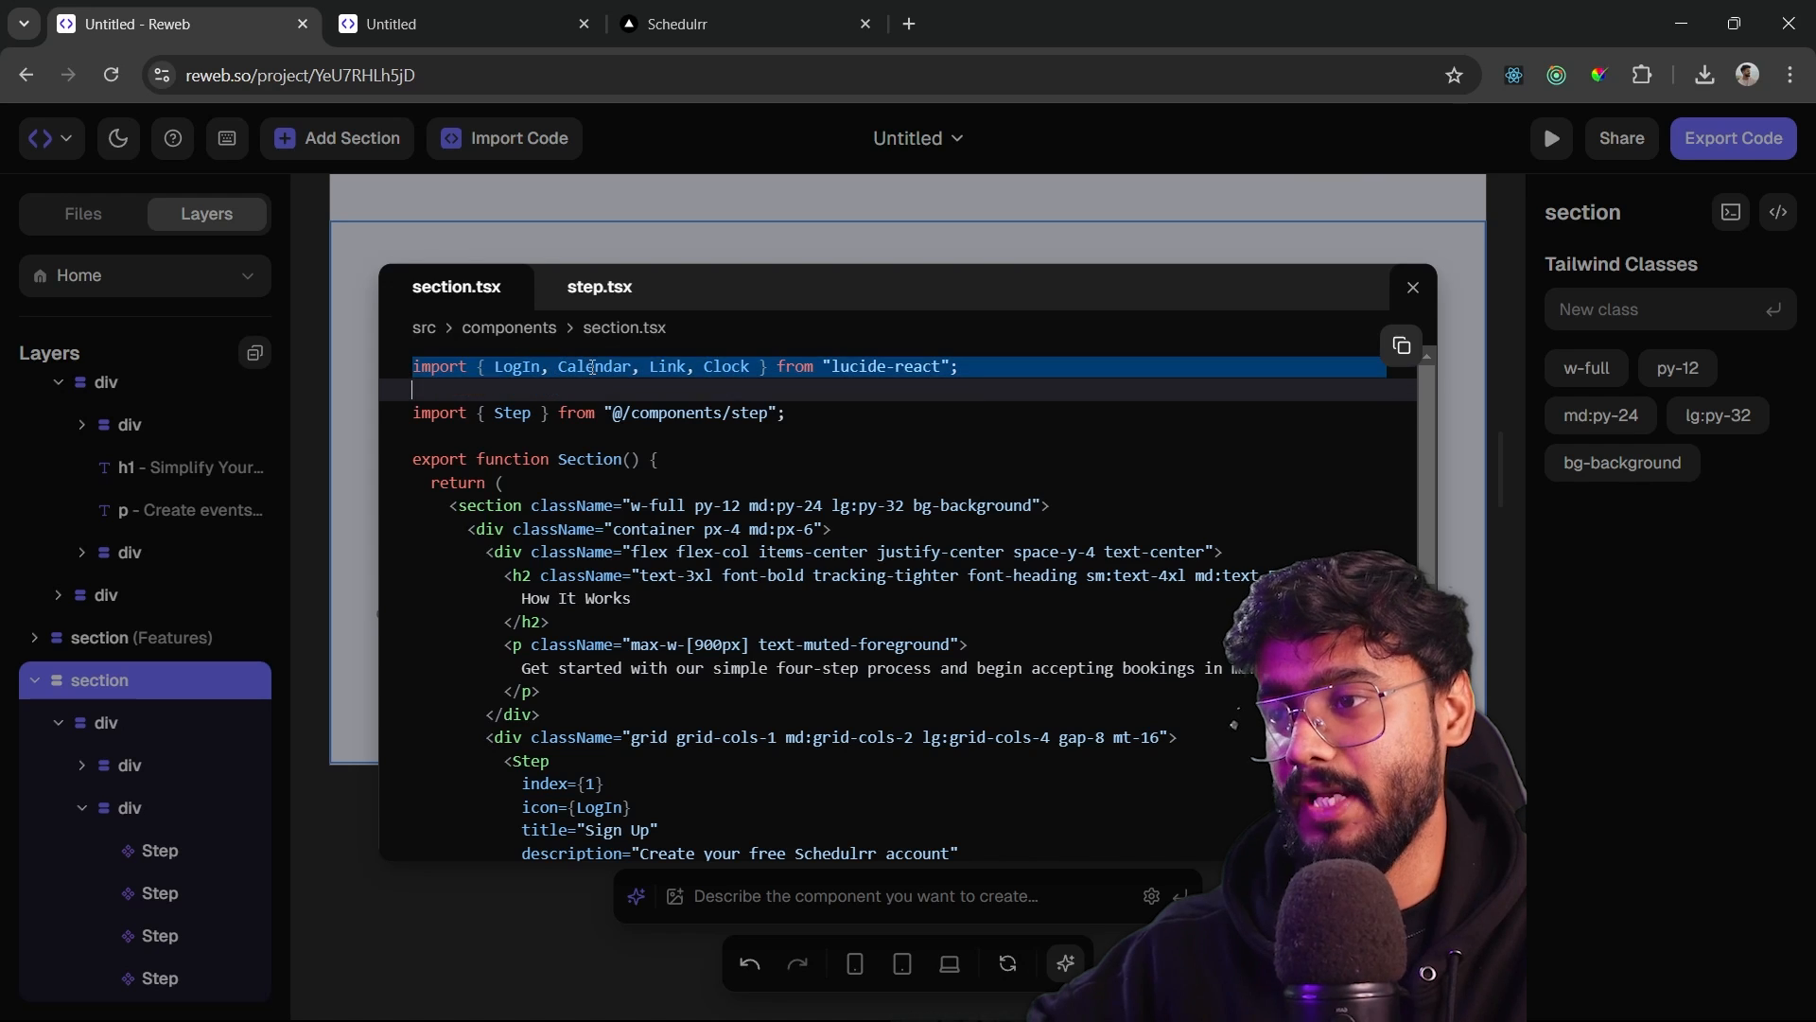
{"action": "left_click_drag", "start_coordinate": [592, 367], "coordinate": [637, 577]}
{"action": "scroll", "coordinate": [638, 564], "scroll_direction": "down", "scroll_amount": 10}
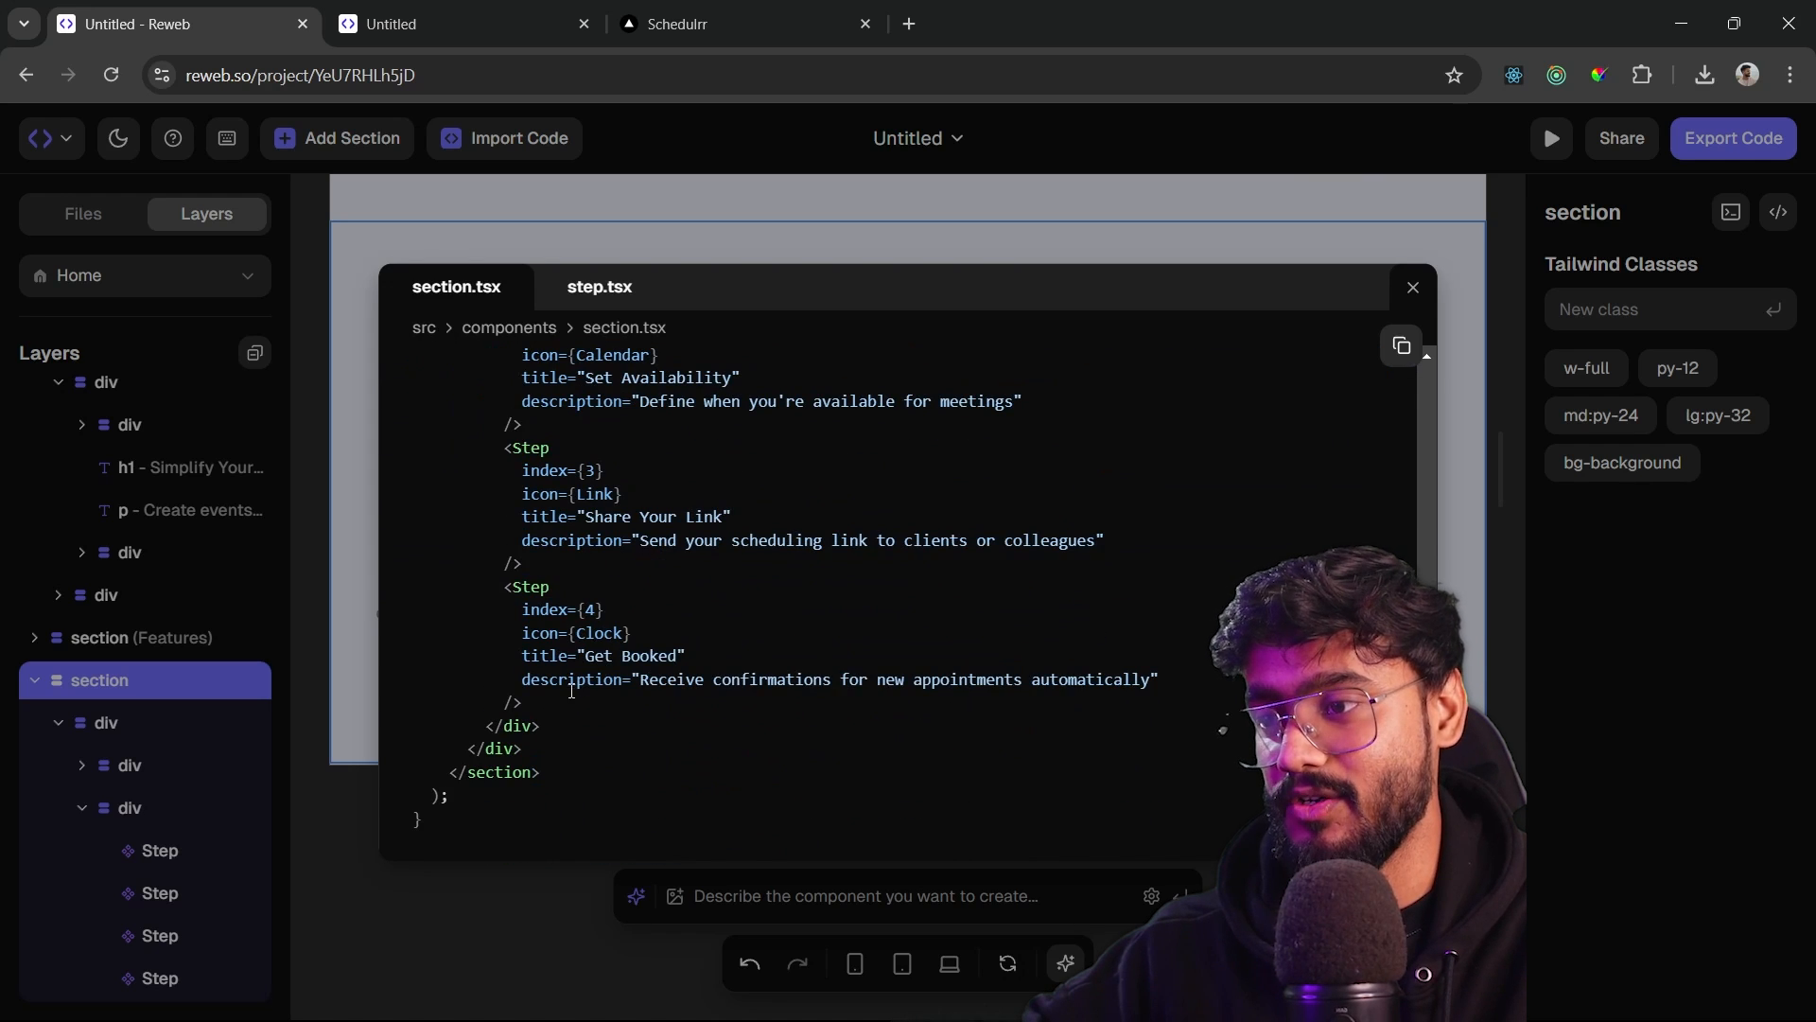
{"action": "left_click_drag", "start_coordinate": [571, 691], "coordinate": [505, 588]}
{"action": "left_click", "coordinate": [569, 543]}
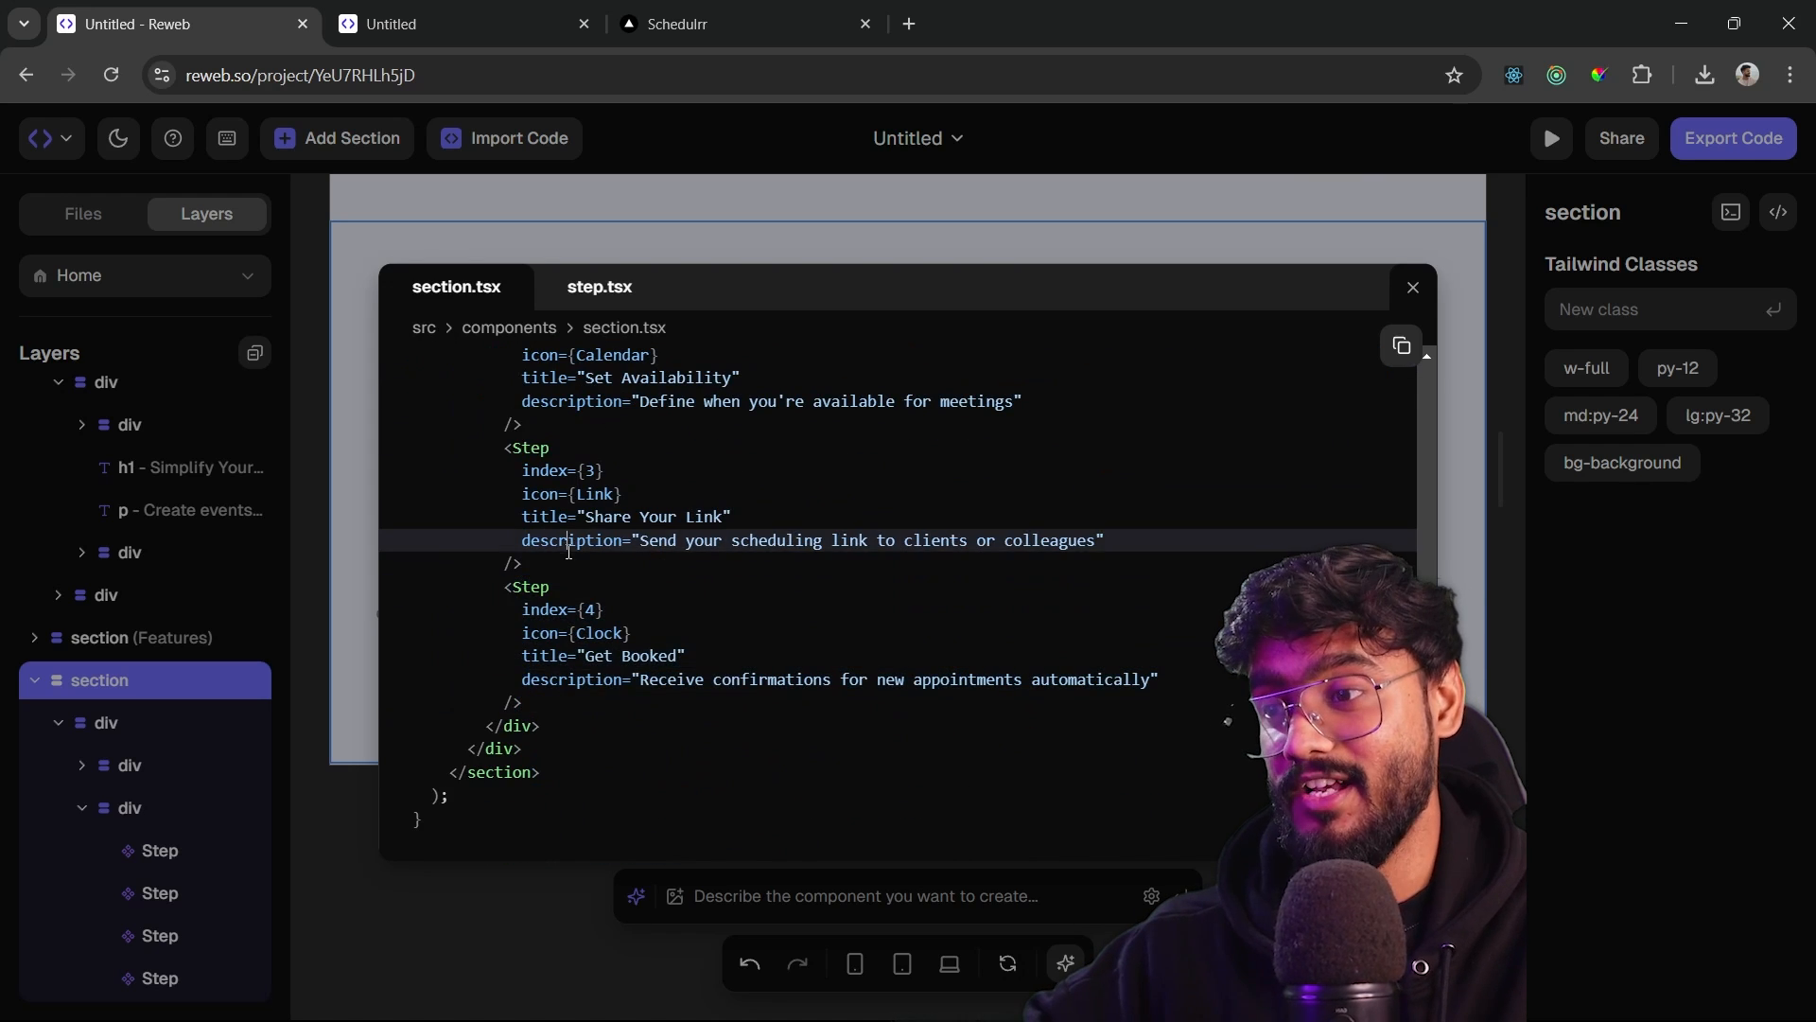
{"action": "left_click_drag", "start_coordinate": [523, 564], "coordinate": [505, 448]}
- Examine the Step component's props interface and markup in step.tsx, then close the code and review the section
{"action": "left_click", "coordinate": [587, 287]}
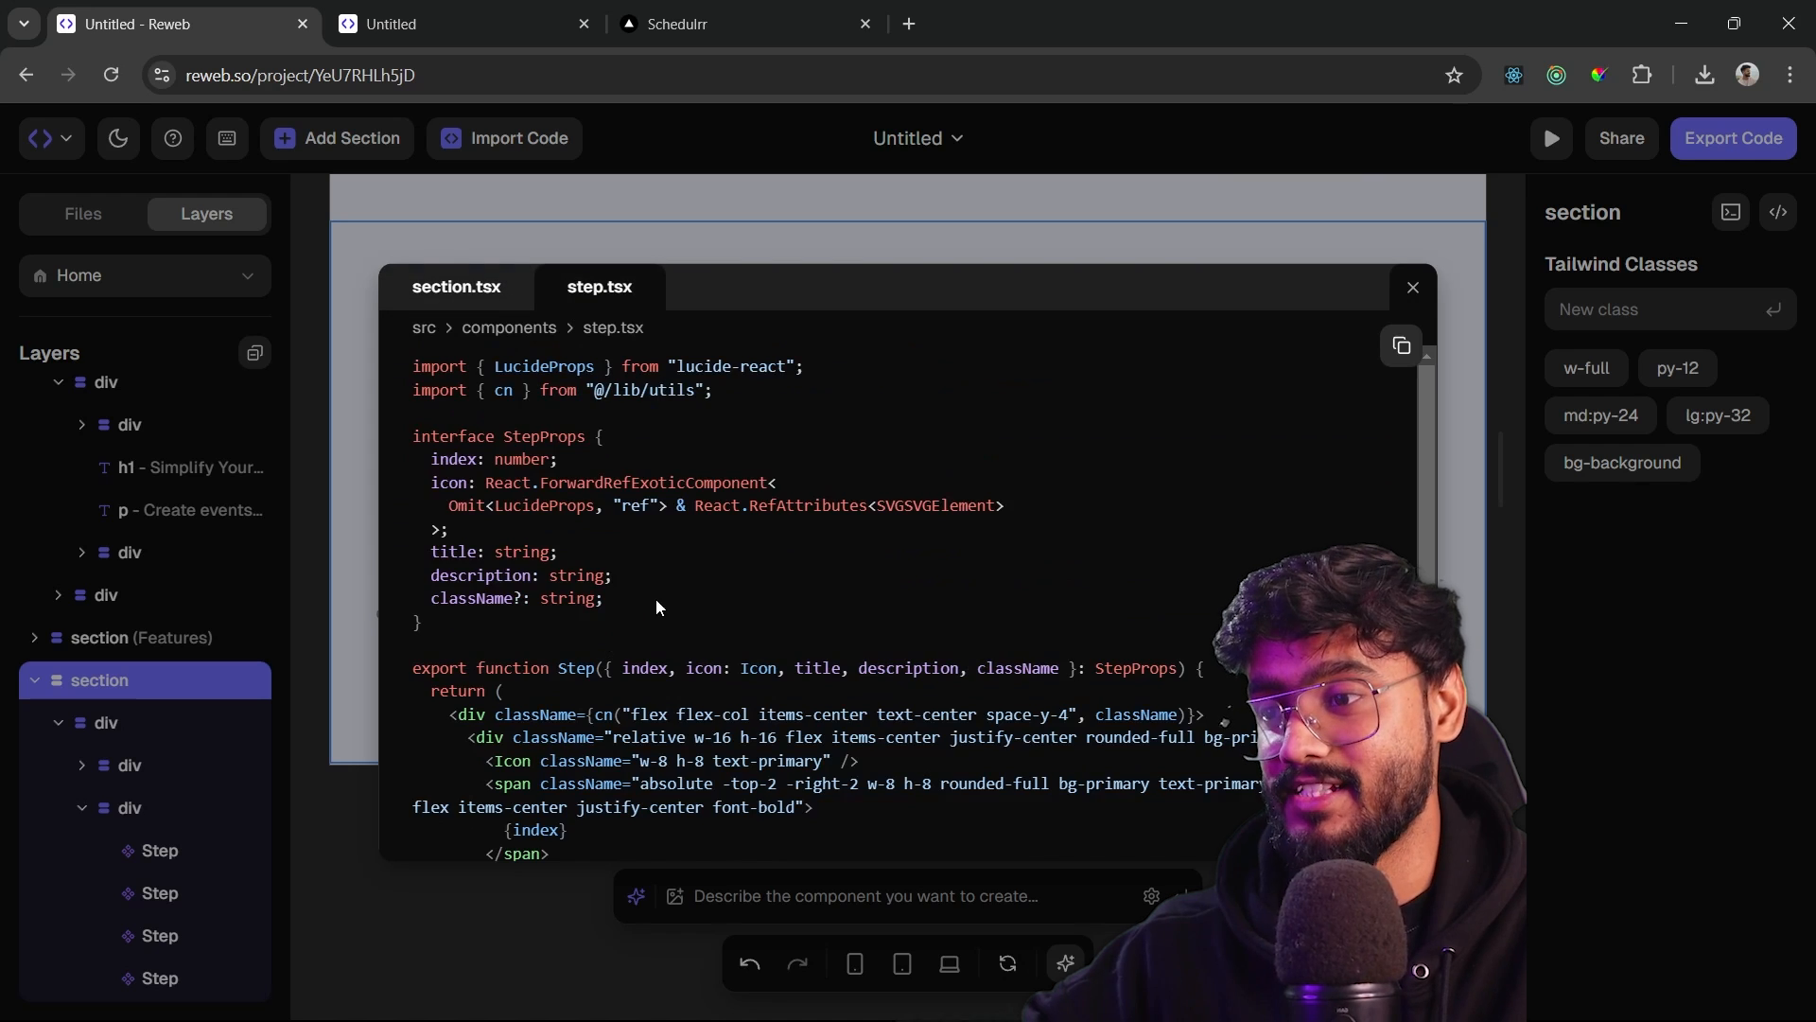
{"action": "scroll", "coordinate": [659, 606], "scroll_direction": "down", "scroll_amount": 2}
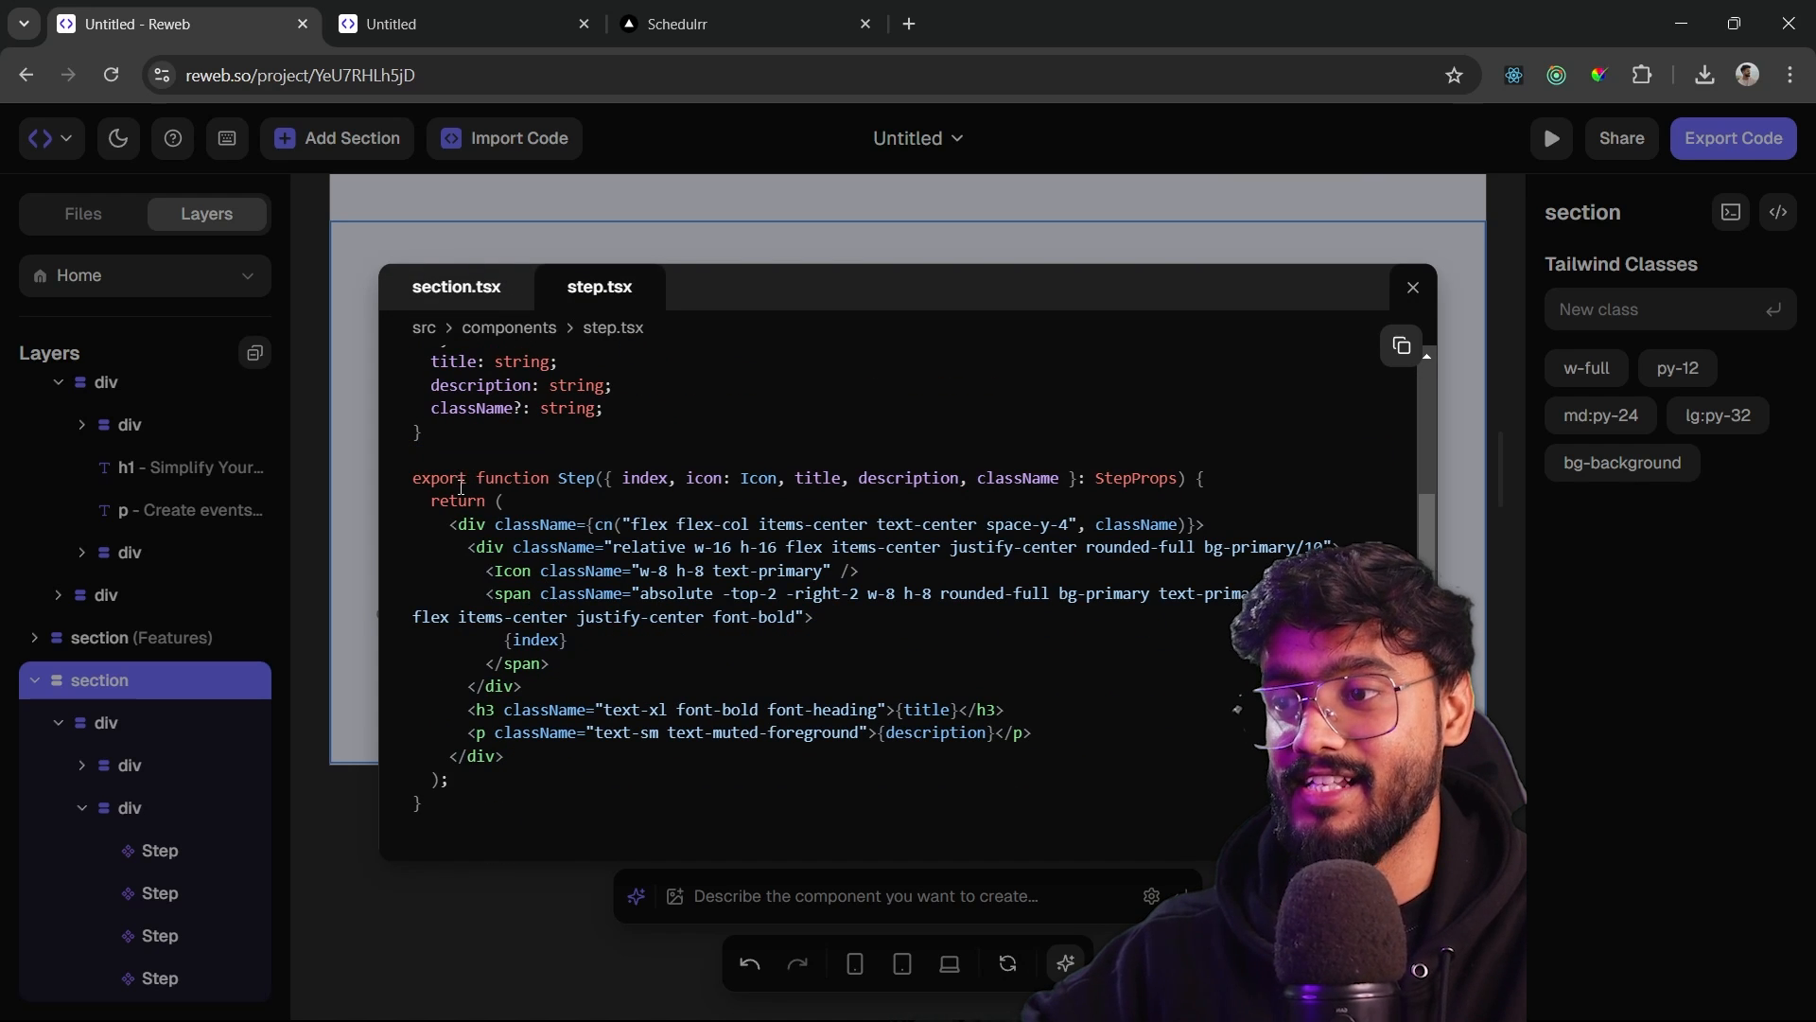
{"action": "left_click_drag", "start_coordinate": [416, 470], "coordinate": [531, 784]}
{"action": "scroll", "coordinate": [596, 650], "scroll_direction": "up", "scroll_amount": 4}
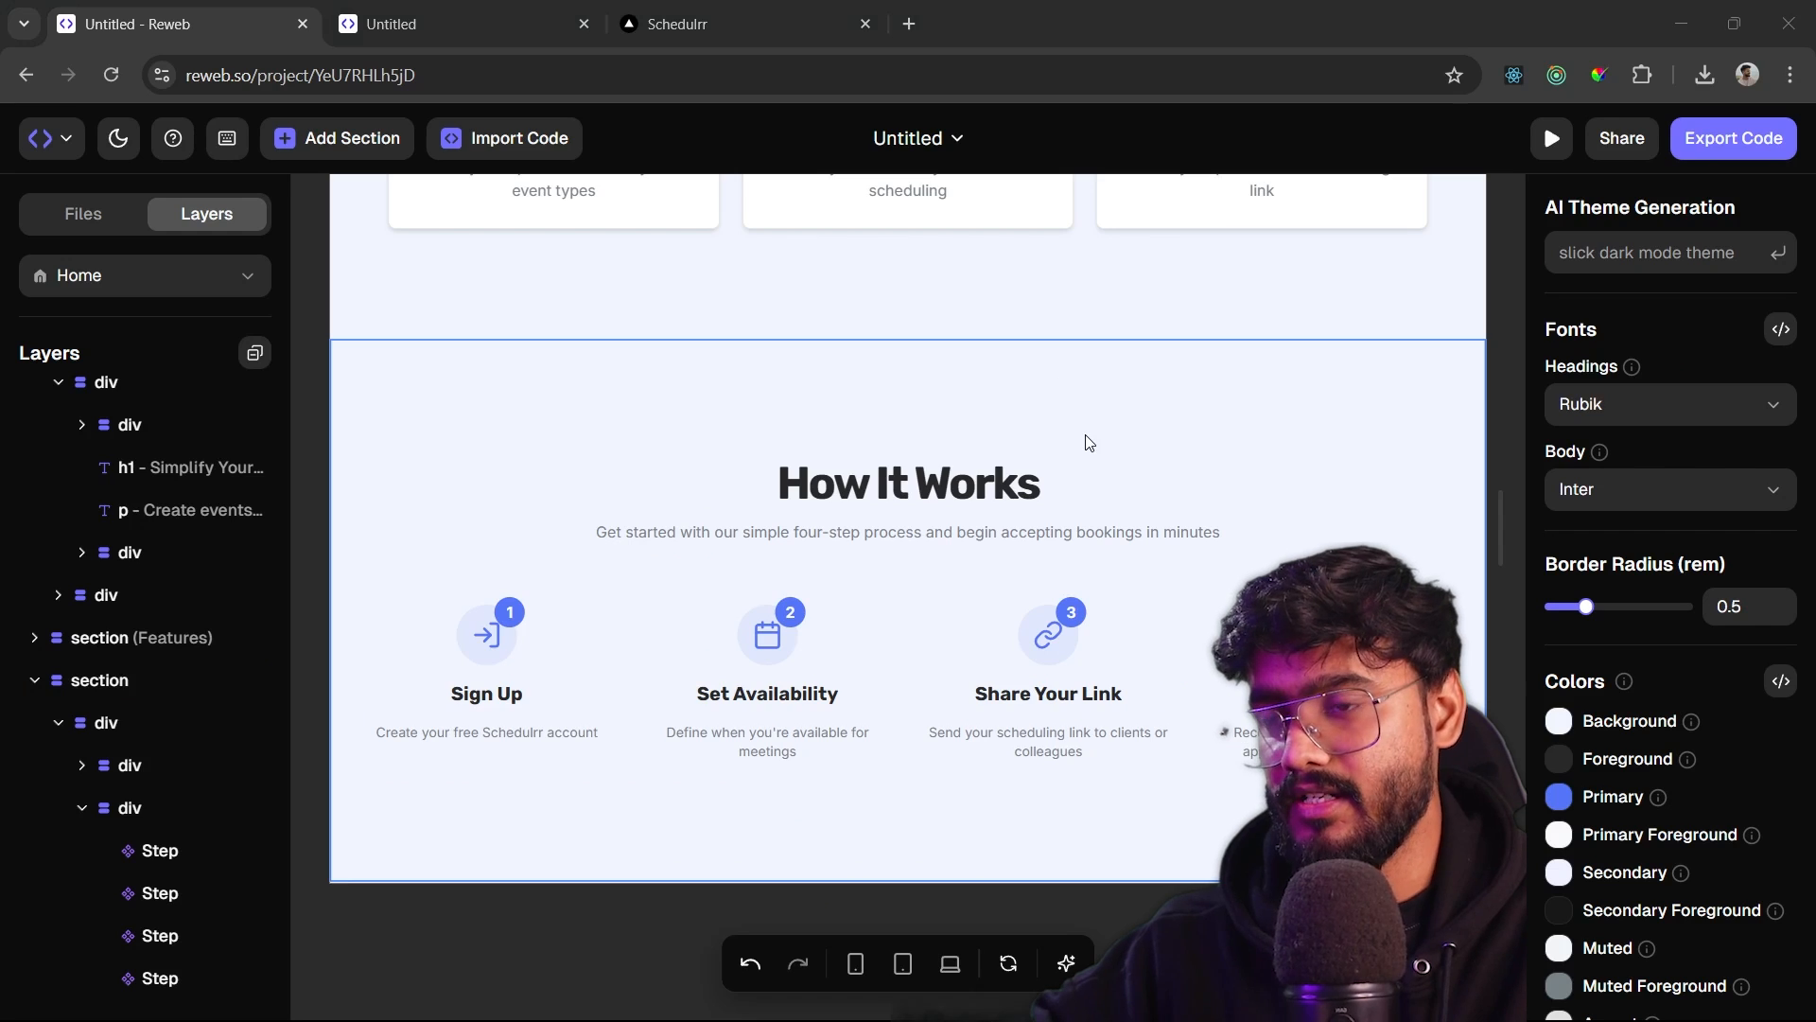
{"action": "scroll", "coordinate": [1088, 443], "scroll_direction": "down", "scroll_amount": 5}
{"action": "scroll", "coordinate": [1221, 728], "scroll_direction": "up", "scroll_amount": 3}
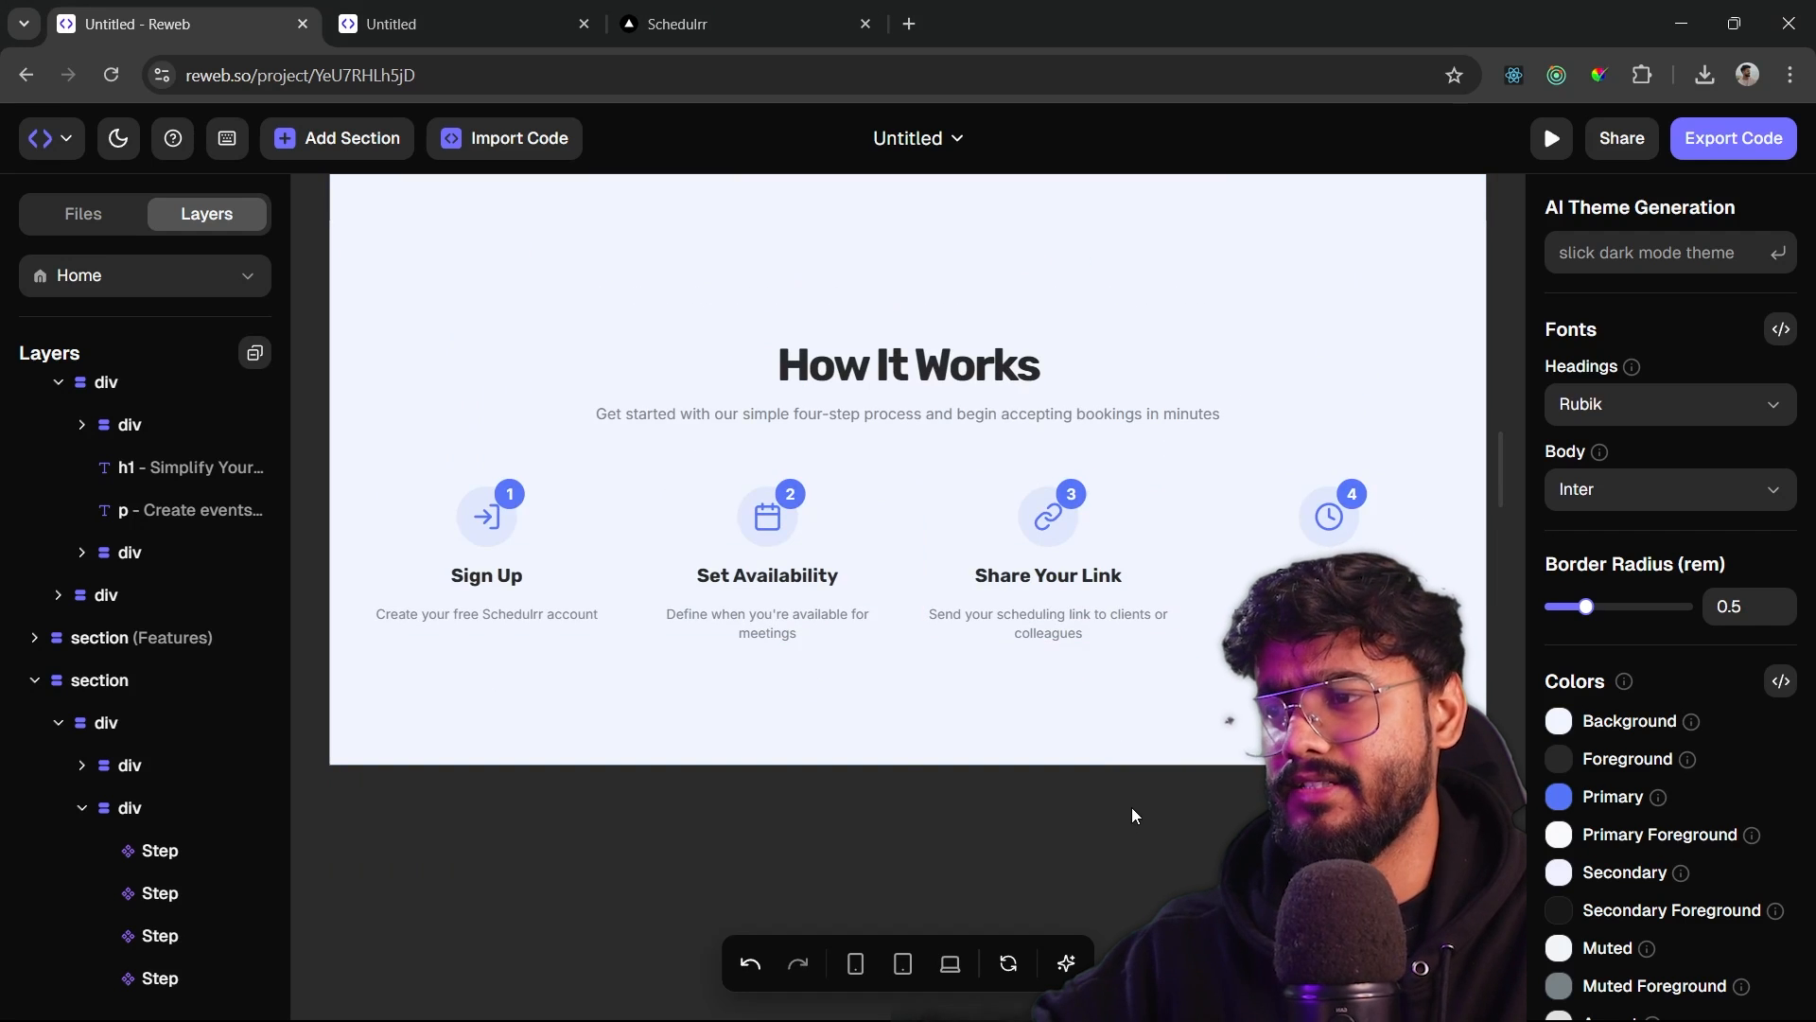
- Collapse all layers and add the Testimonials Carousel block below the How It Works section, searching the blocks for "test"
{"action": "left_click", "coordinate": [254, 353]}
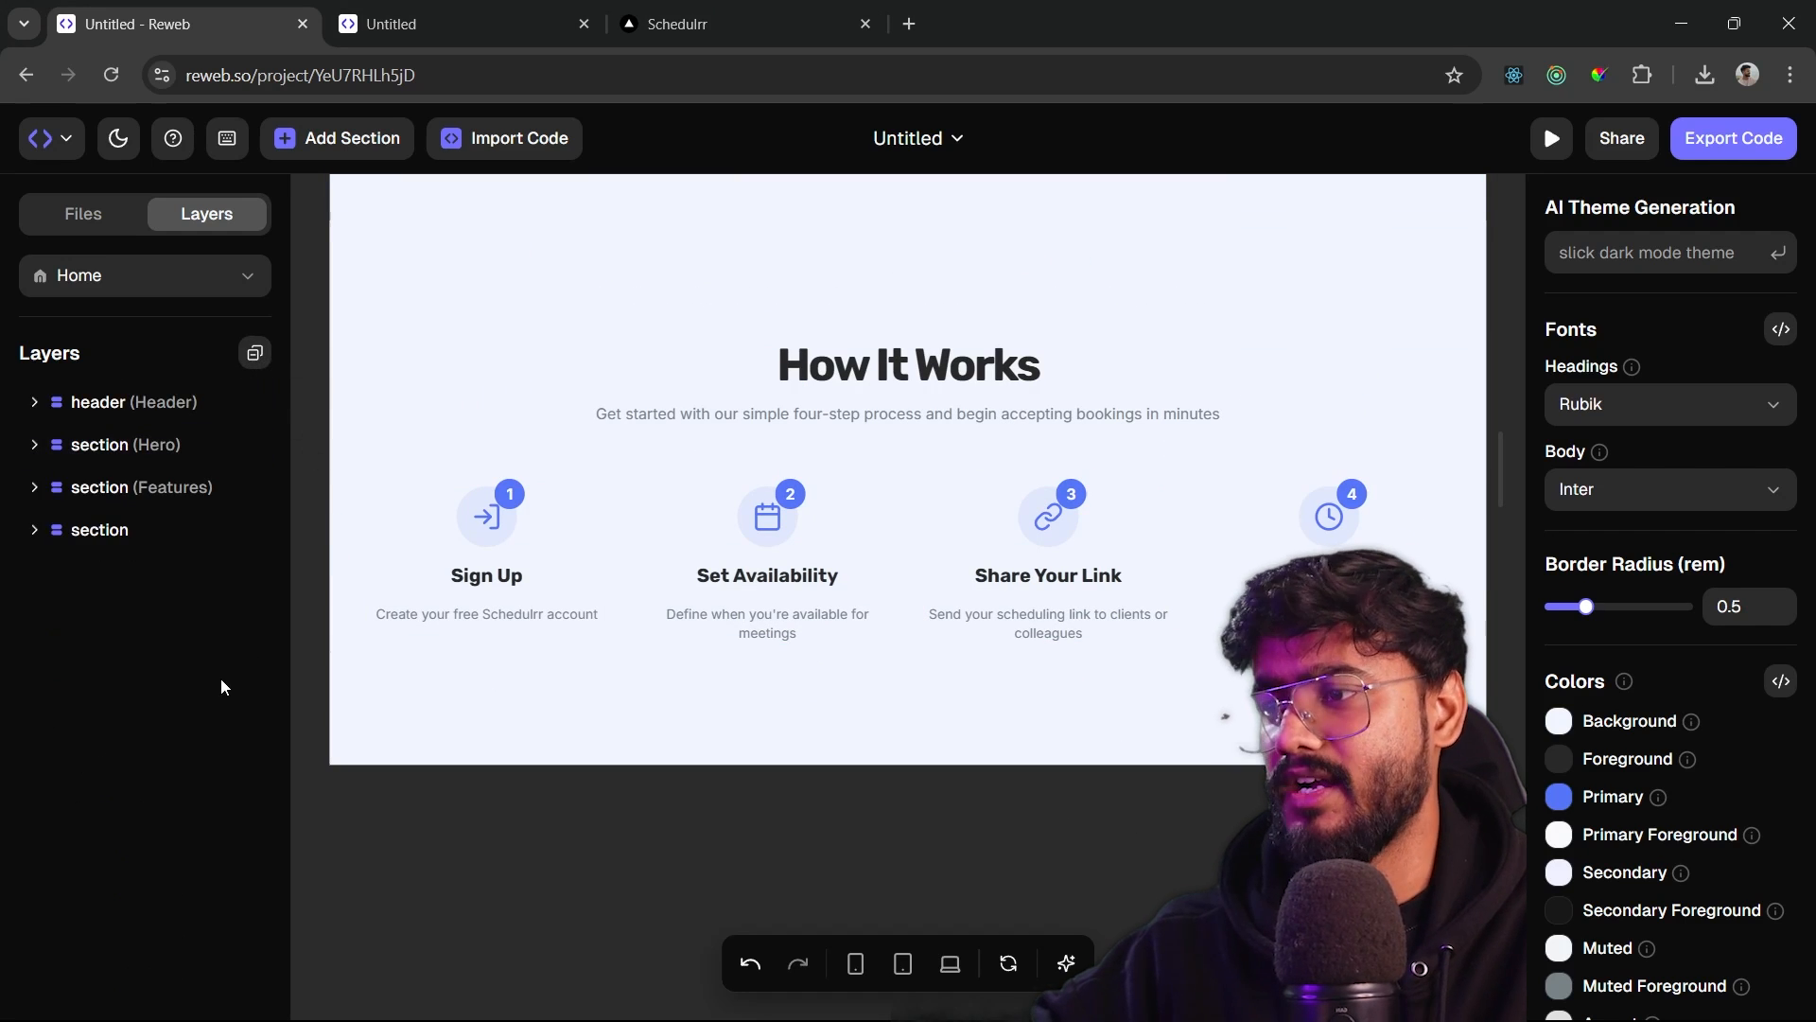
{"action": "mouse_move", "coordinate": [222, 507]}
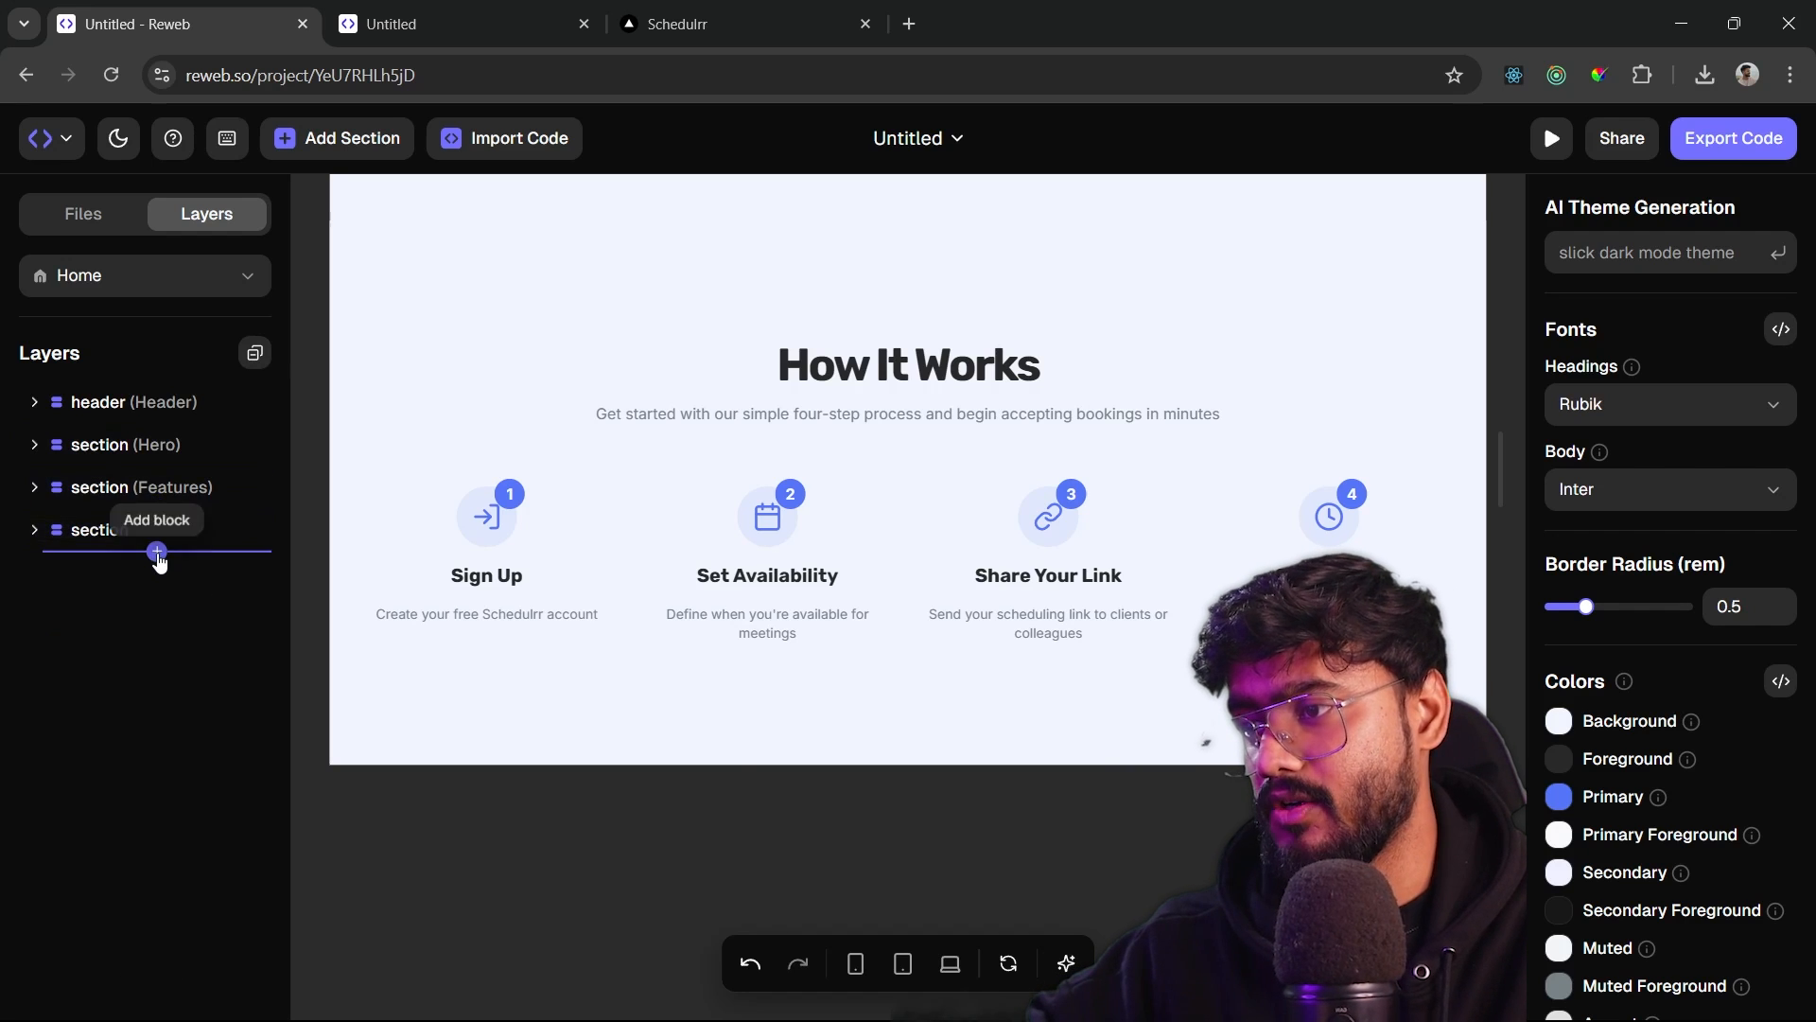
{"action": "left_click", "coordinate": [157, 552]}
{"action": "type", "text": "test"}
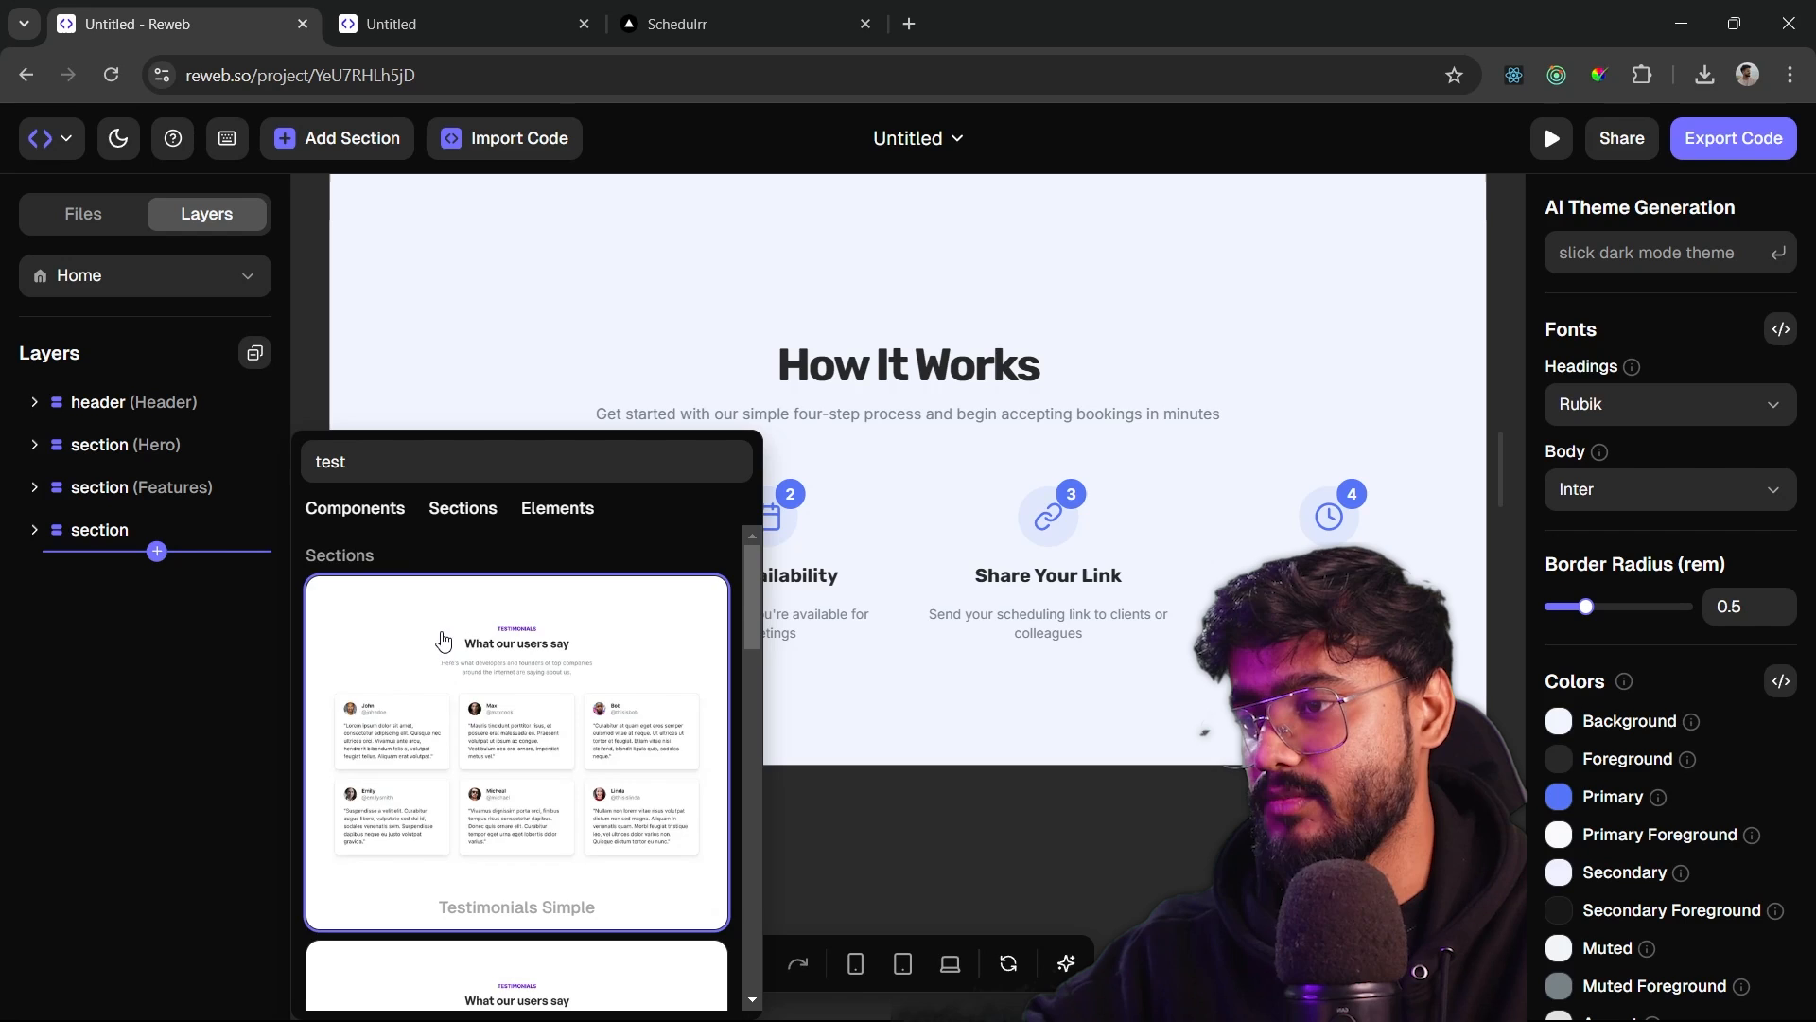
{"action": "scroll", "coordinate": [442, 641], "scroll_direction": "down", "scroll_amount": 7}
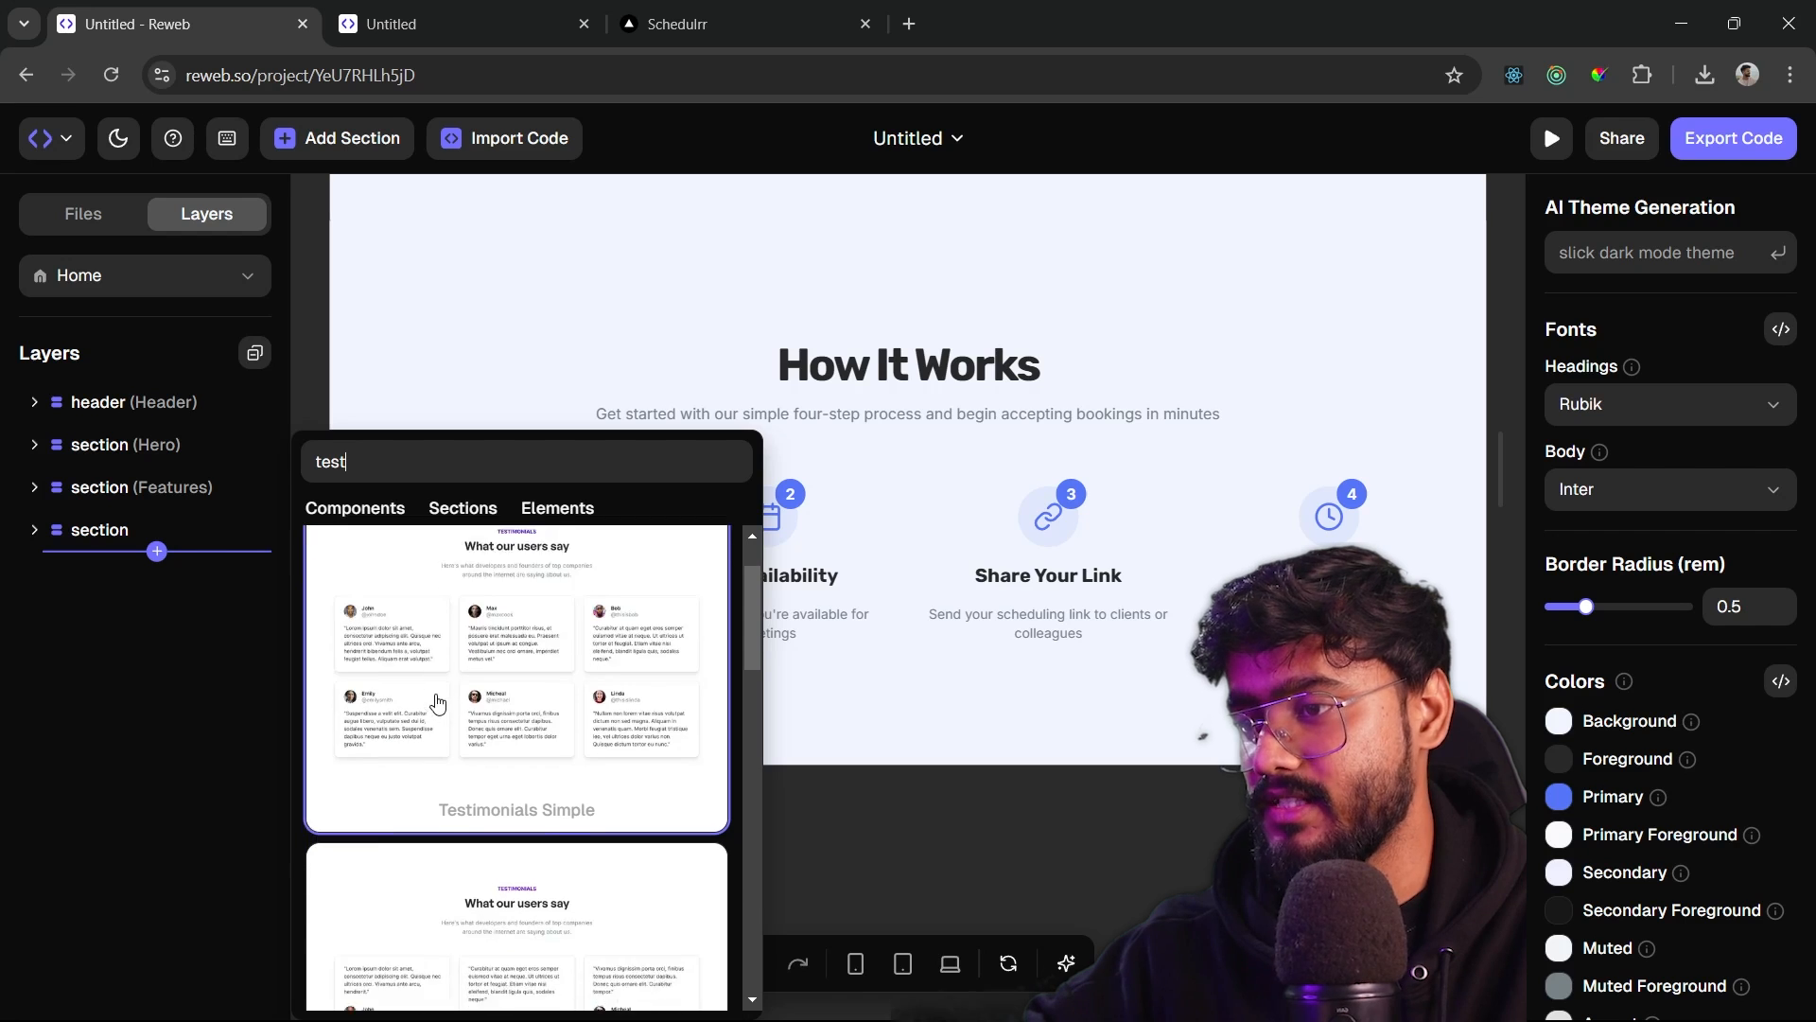
{"action": "scroll", "coordinate": [448, 705], "scroll_direction": "down", "scroll_amount": 2}
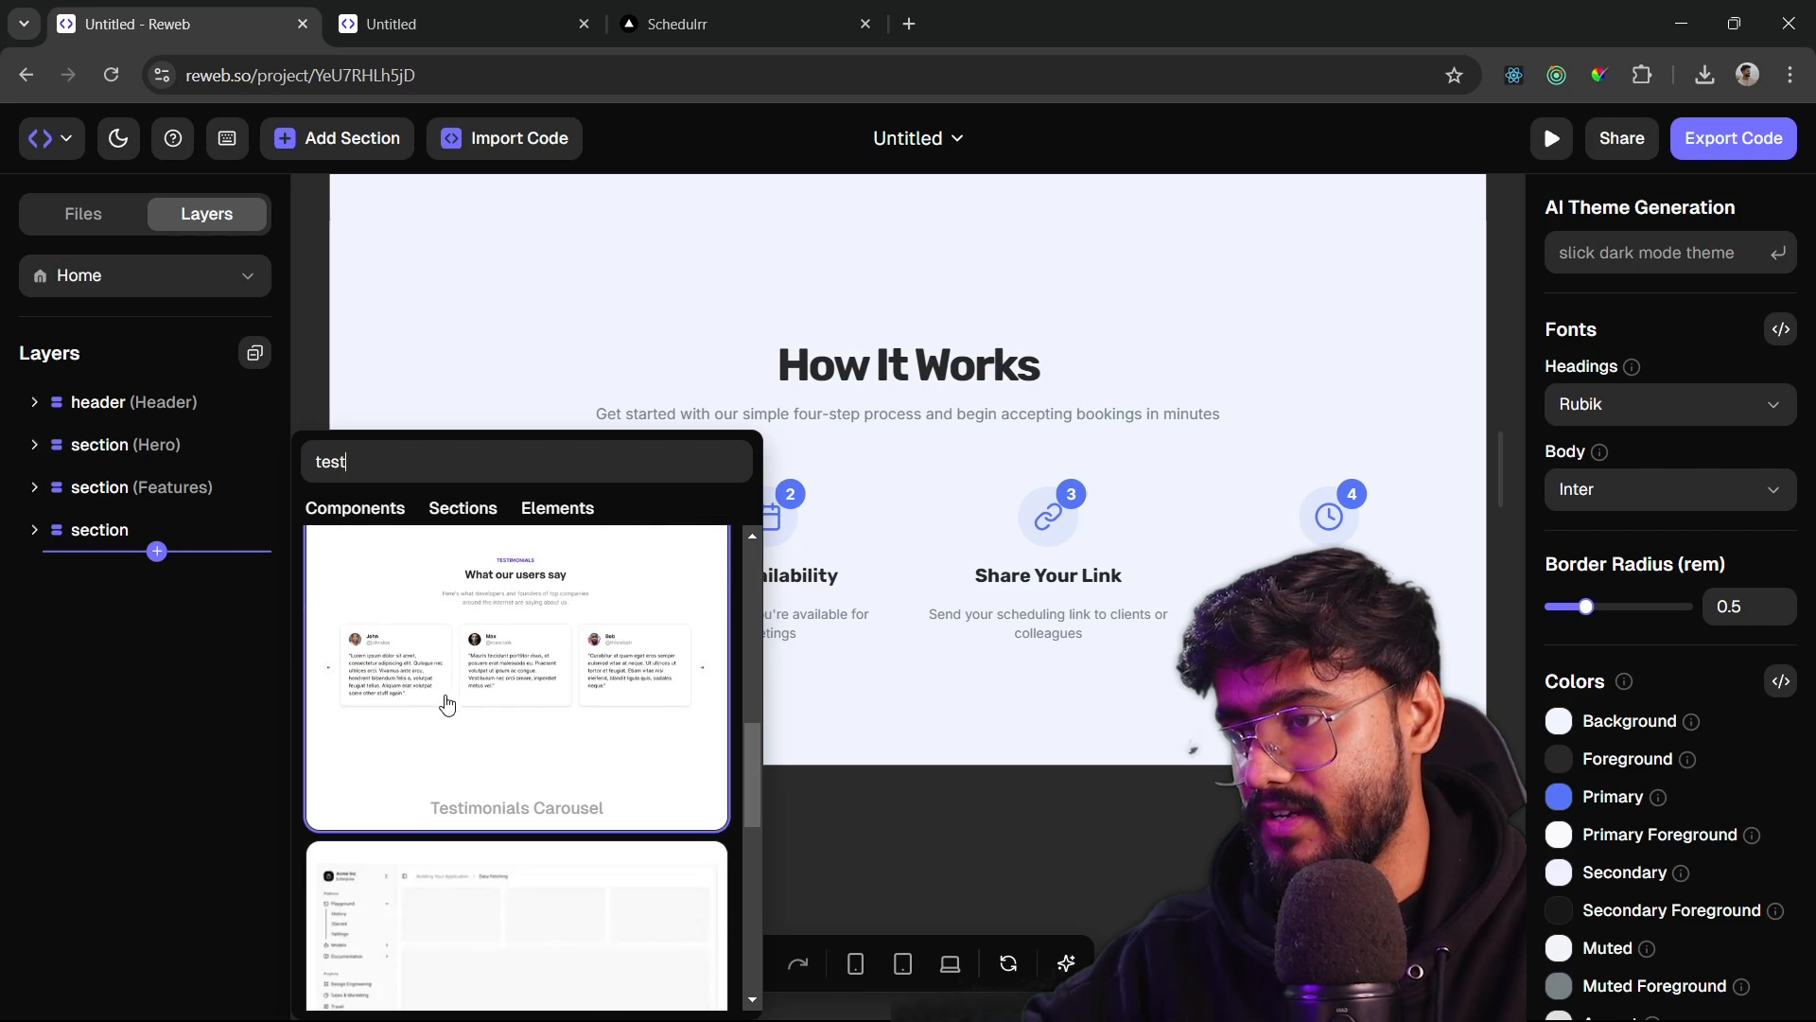
{"action": "scroll", "coordinate": [447, 705], "scroll_direction": "up", "scroll_amount": 2}
{"action": "left_click", "coordinate": [500, 708]}
{"action": "scroll", "coordinate": [797, 714], "scroll_direction": "down", "scroll_amount": 5}
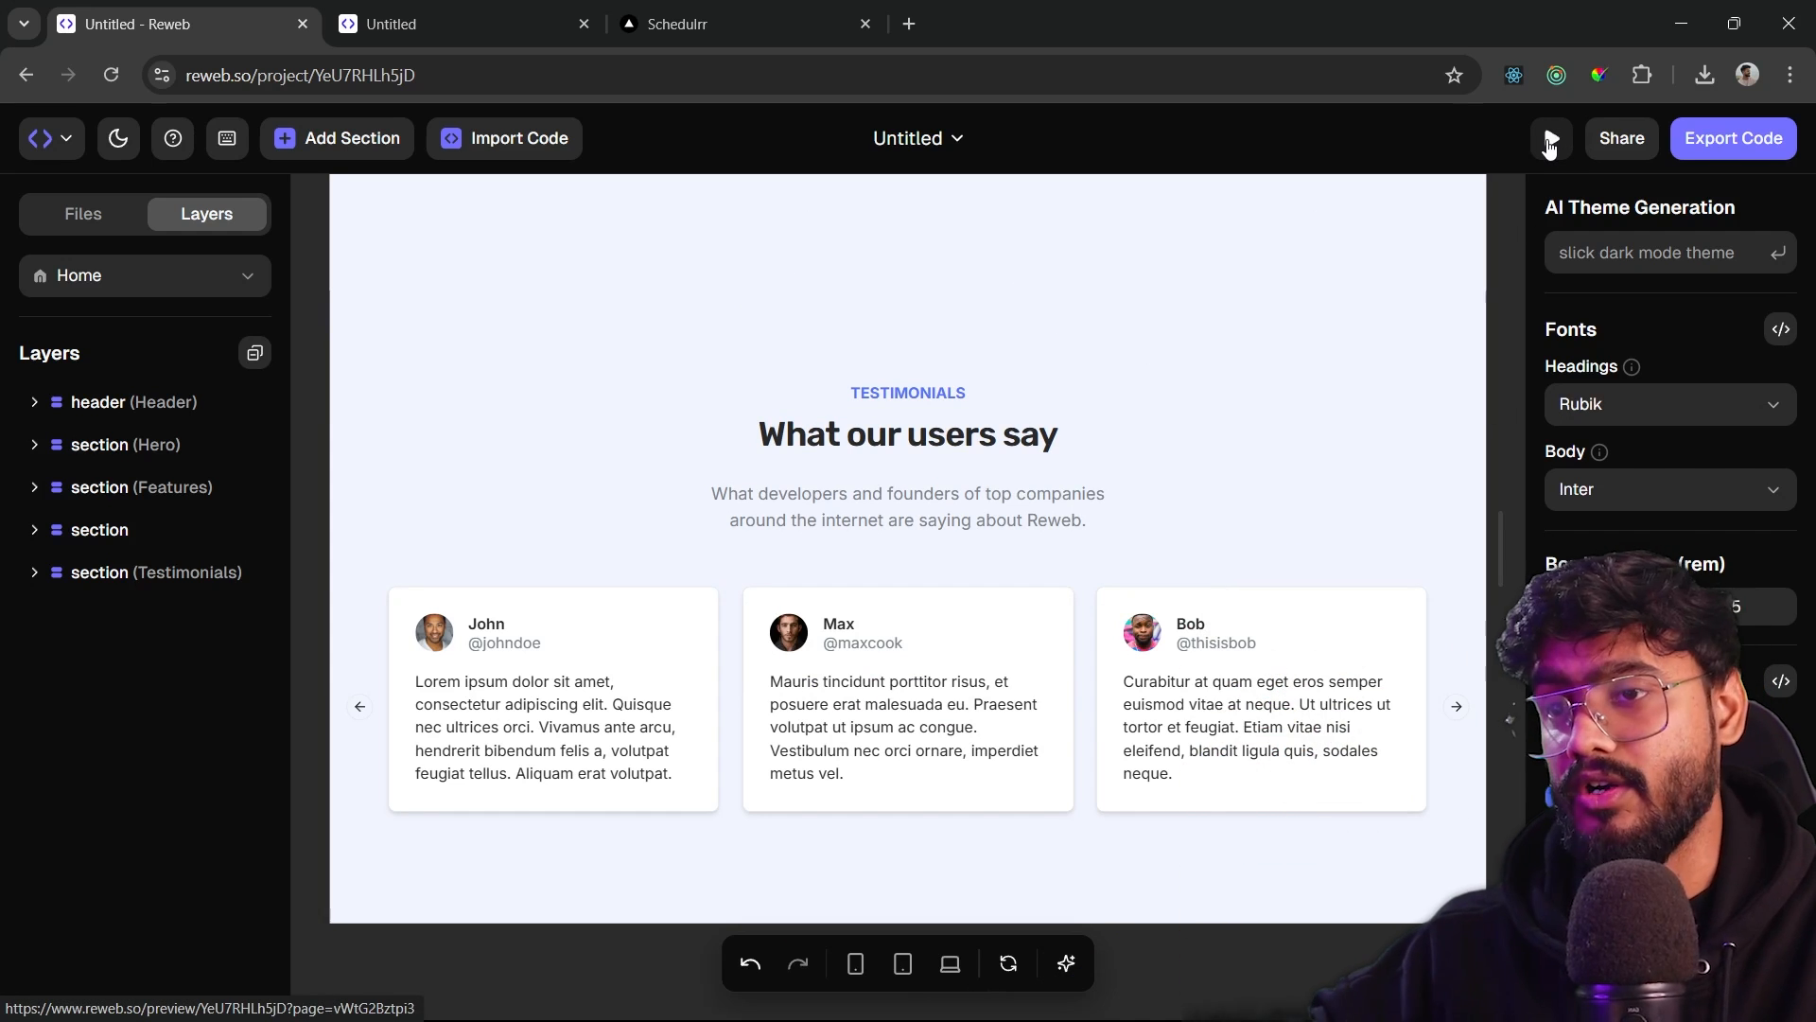
- Open the page preview and review the landing page from the hero down to the testimonials
{"action": "left_click", "coordinate": [1551, 139]}
{"action": "left_click", "coordinate": [865, 25]}
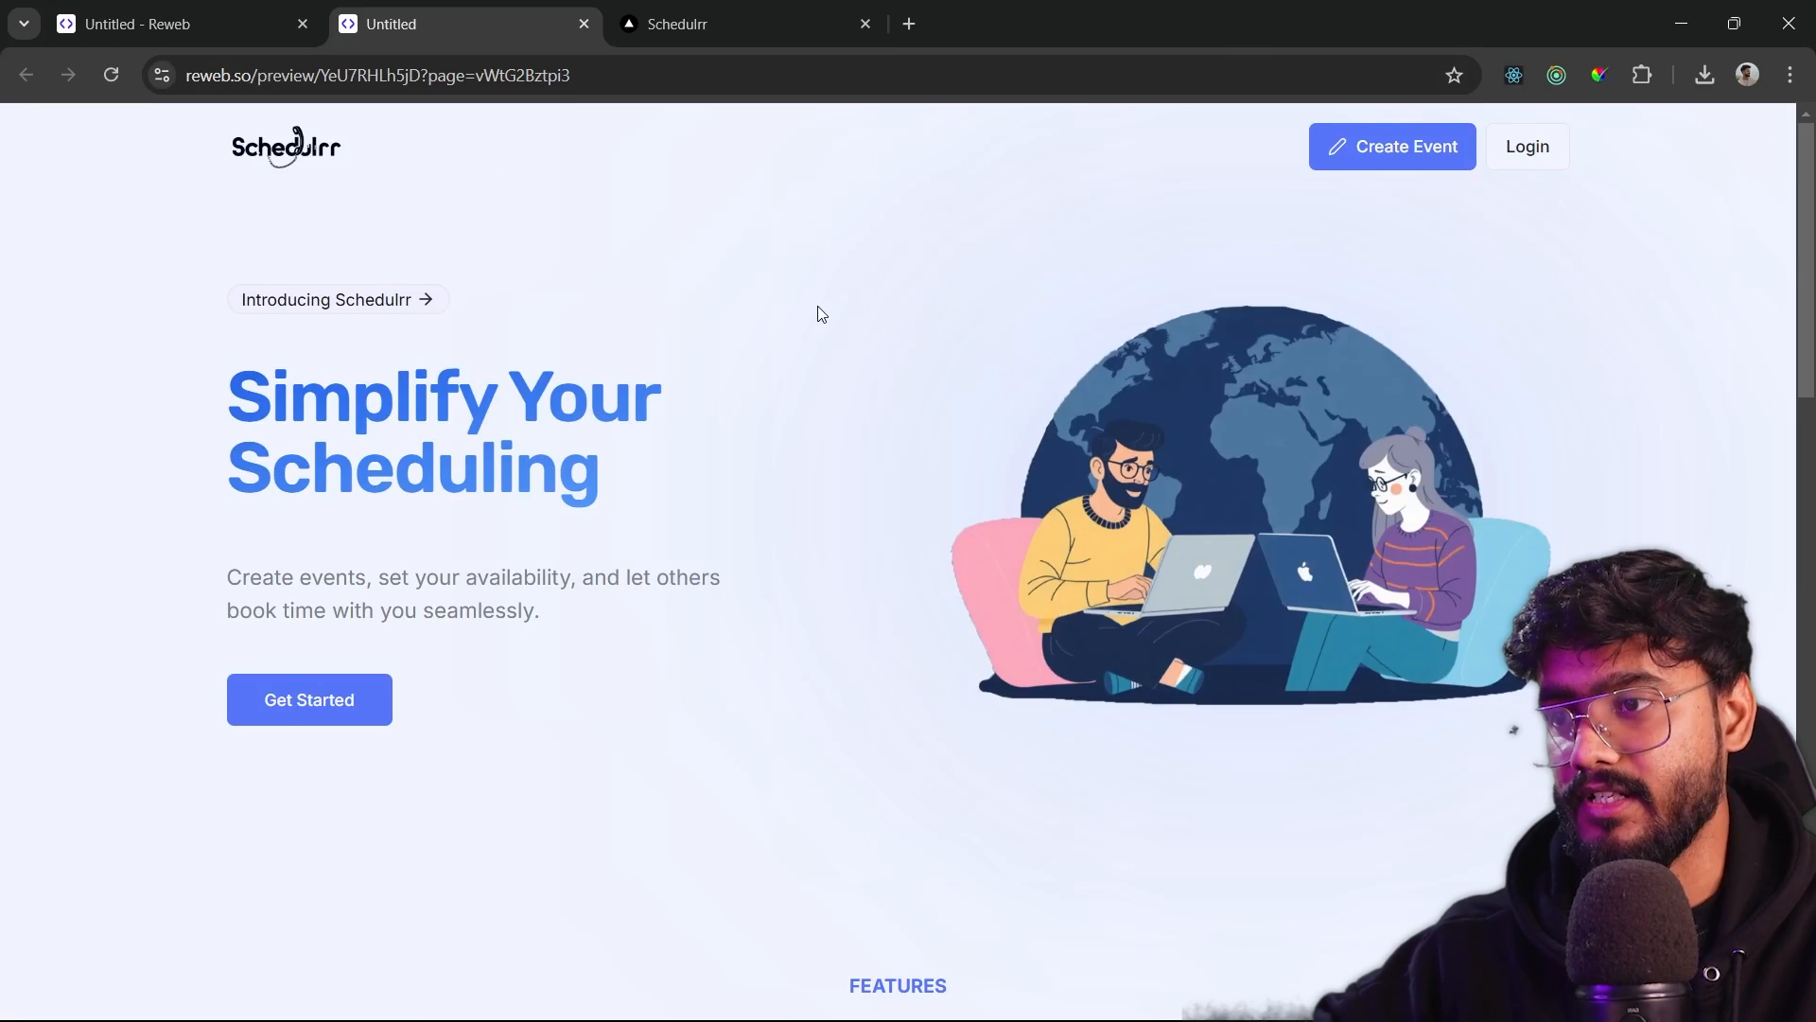
{"action": "scroll", "coordinate": [819, 307], "scroll_direction": "down", "scroll_amount": 11}
{"action": "scroll", "coordinate": [821, 315], "scroll_direction": "down", "scroll_amount": 9}
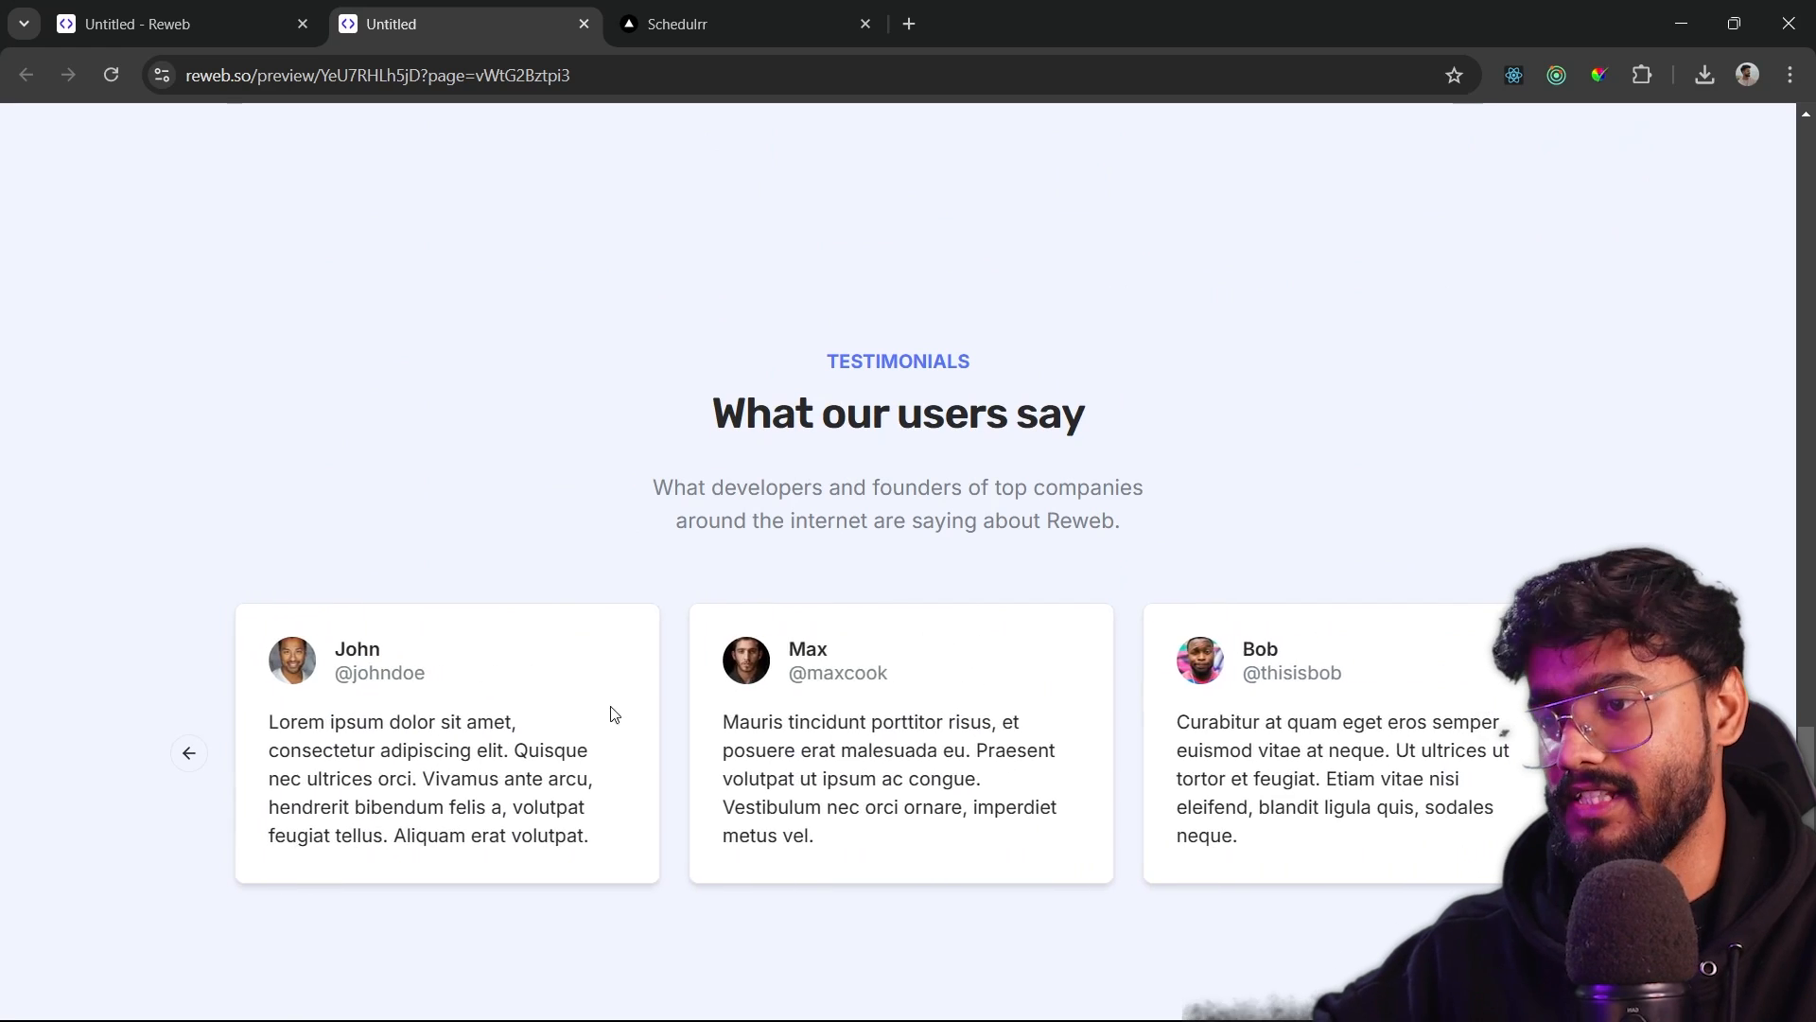
- Back in the Reweb editor, inspect the testimonial cards and their CarouselTestimonialCard component, then return to the Home page
{"action": "left_click", "coordinate": [180, 24]}
{"action": "left_click", "coordinate": [587, 733]}
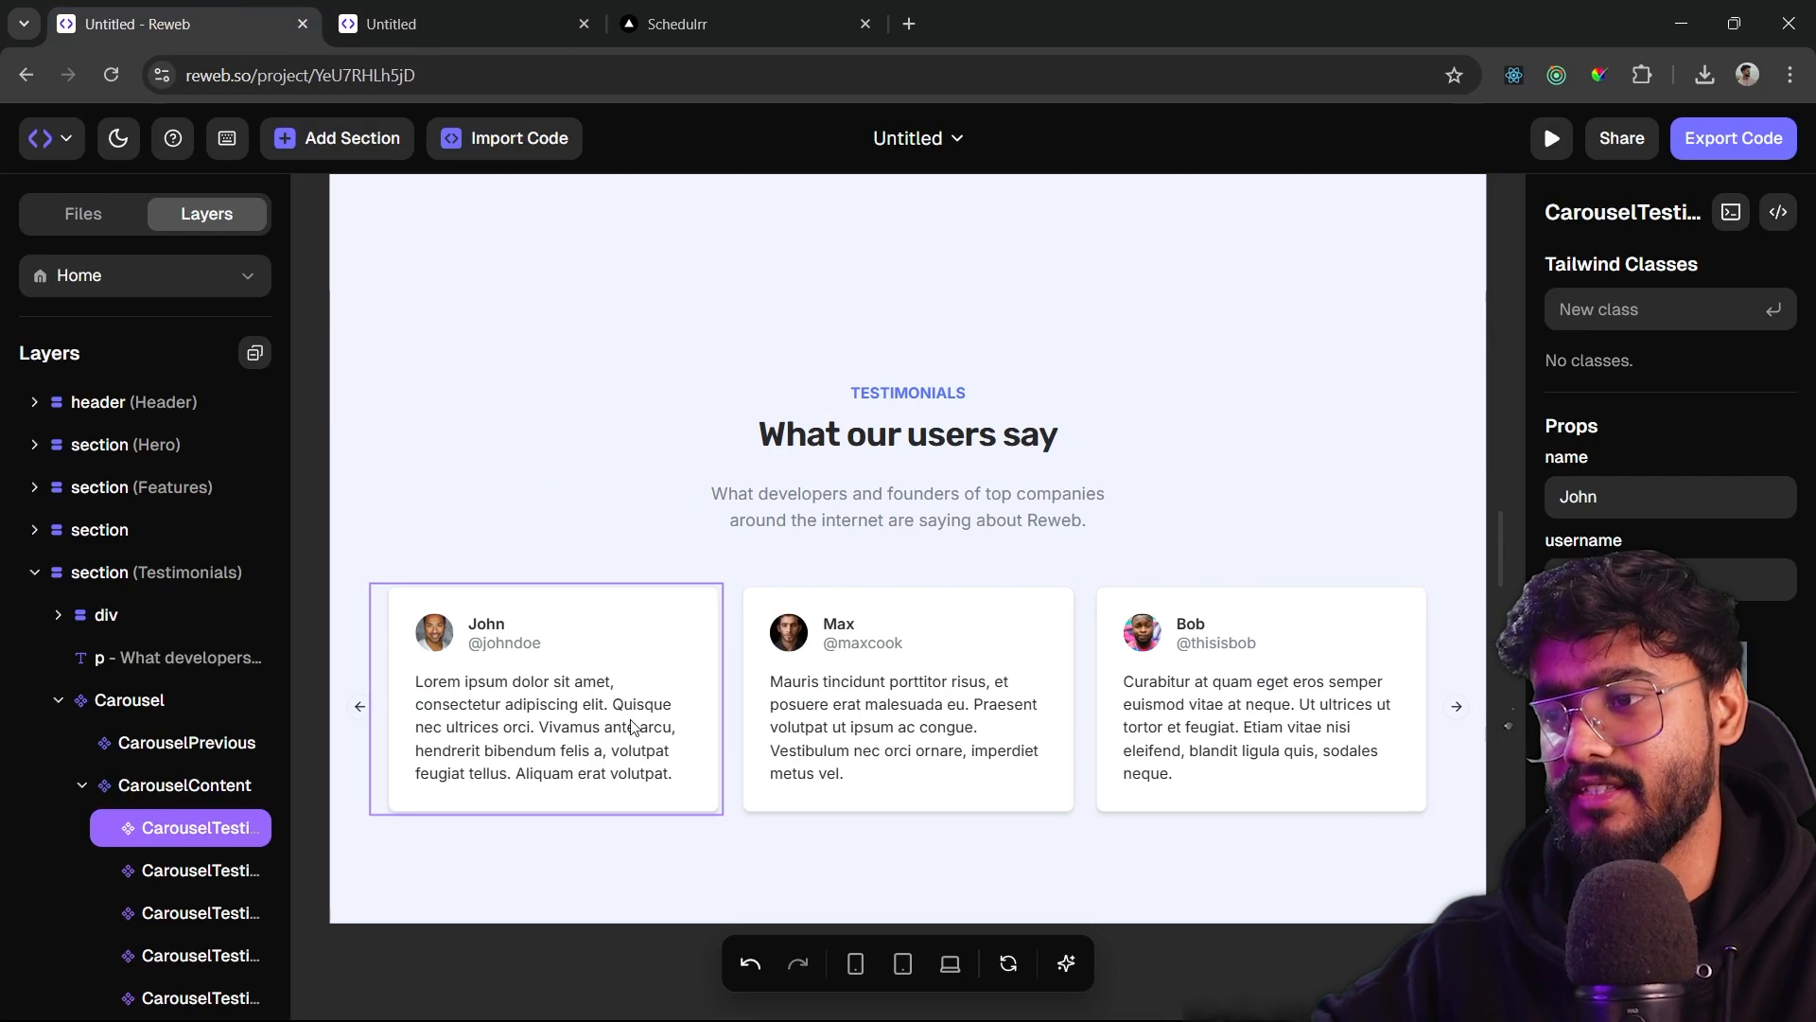
{"action": "left_click", "coordinate": [837, 724]}
{"action": "left_click", "coordinate": [1219, 724]}
{"action": "double_click", "coordinate": [908, 724]}
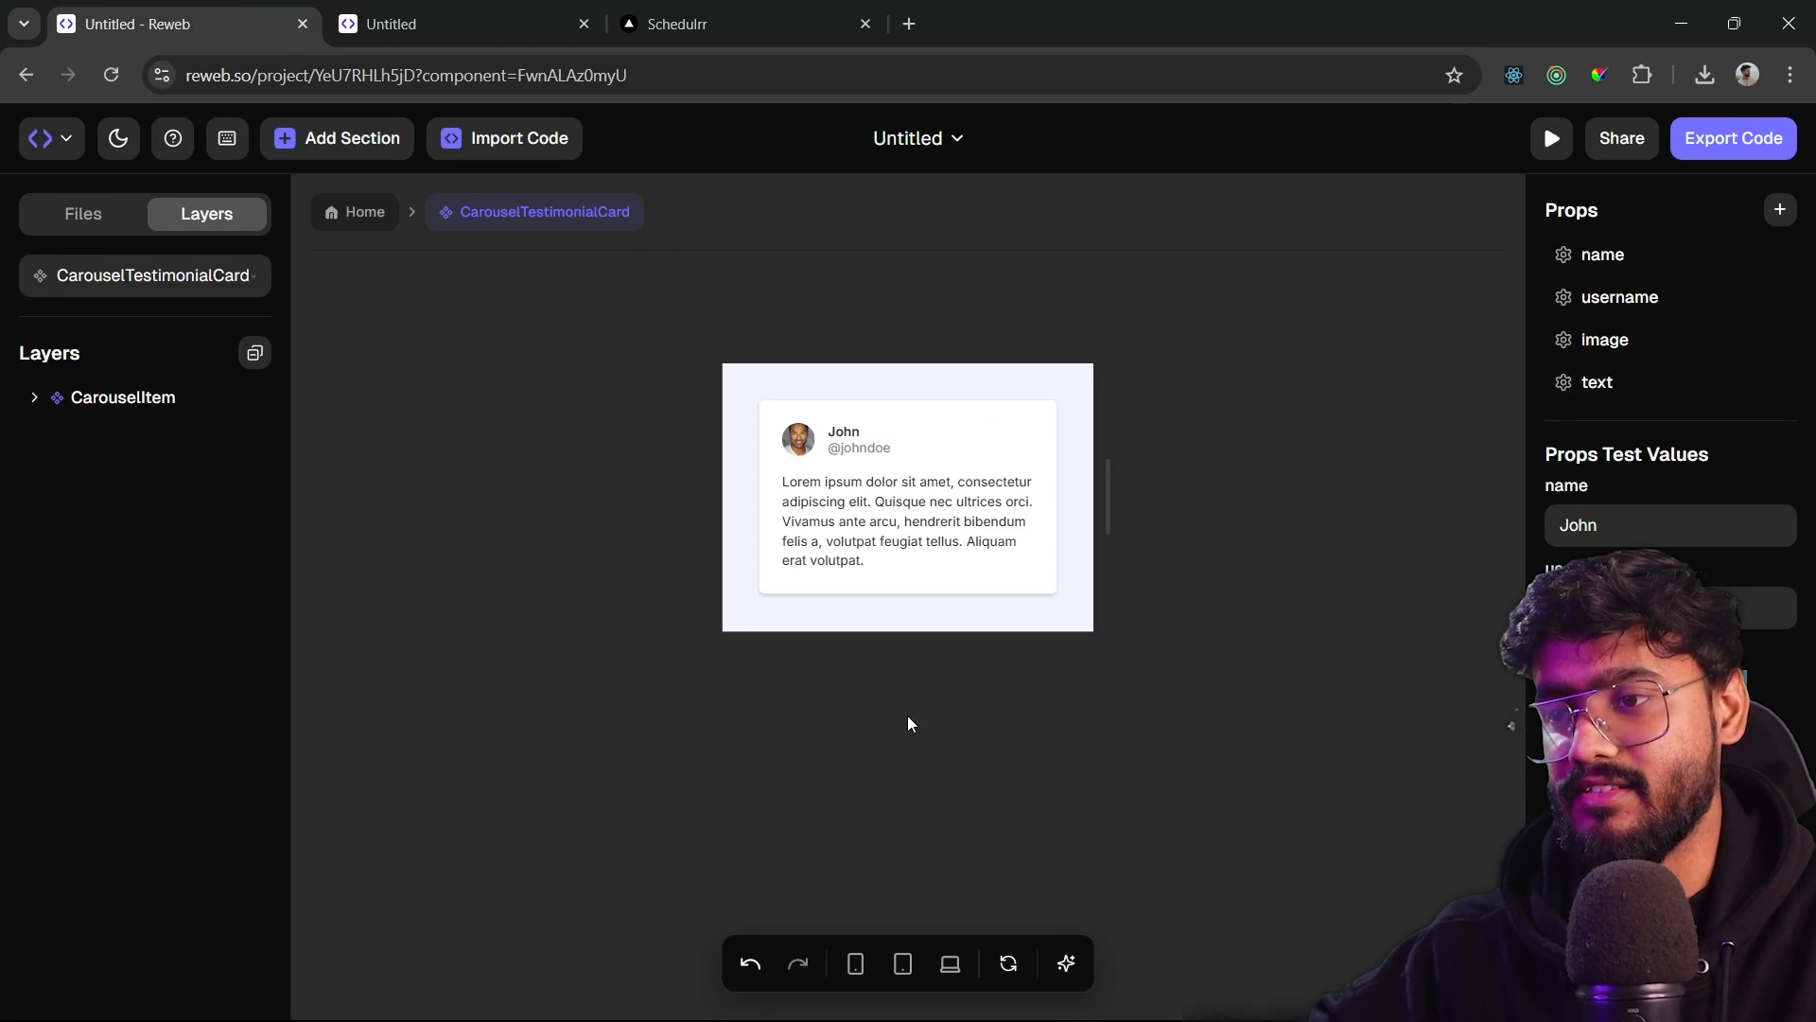
{"action": "left_click", "coordinate": [348, 214]}
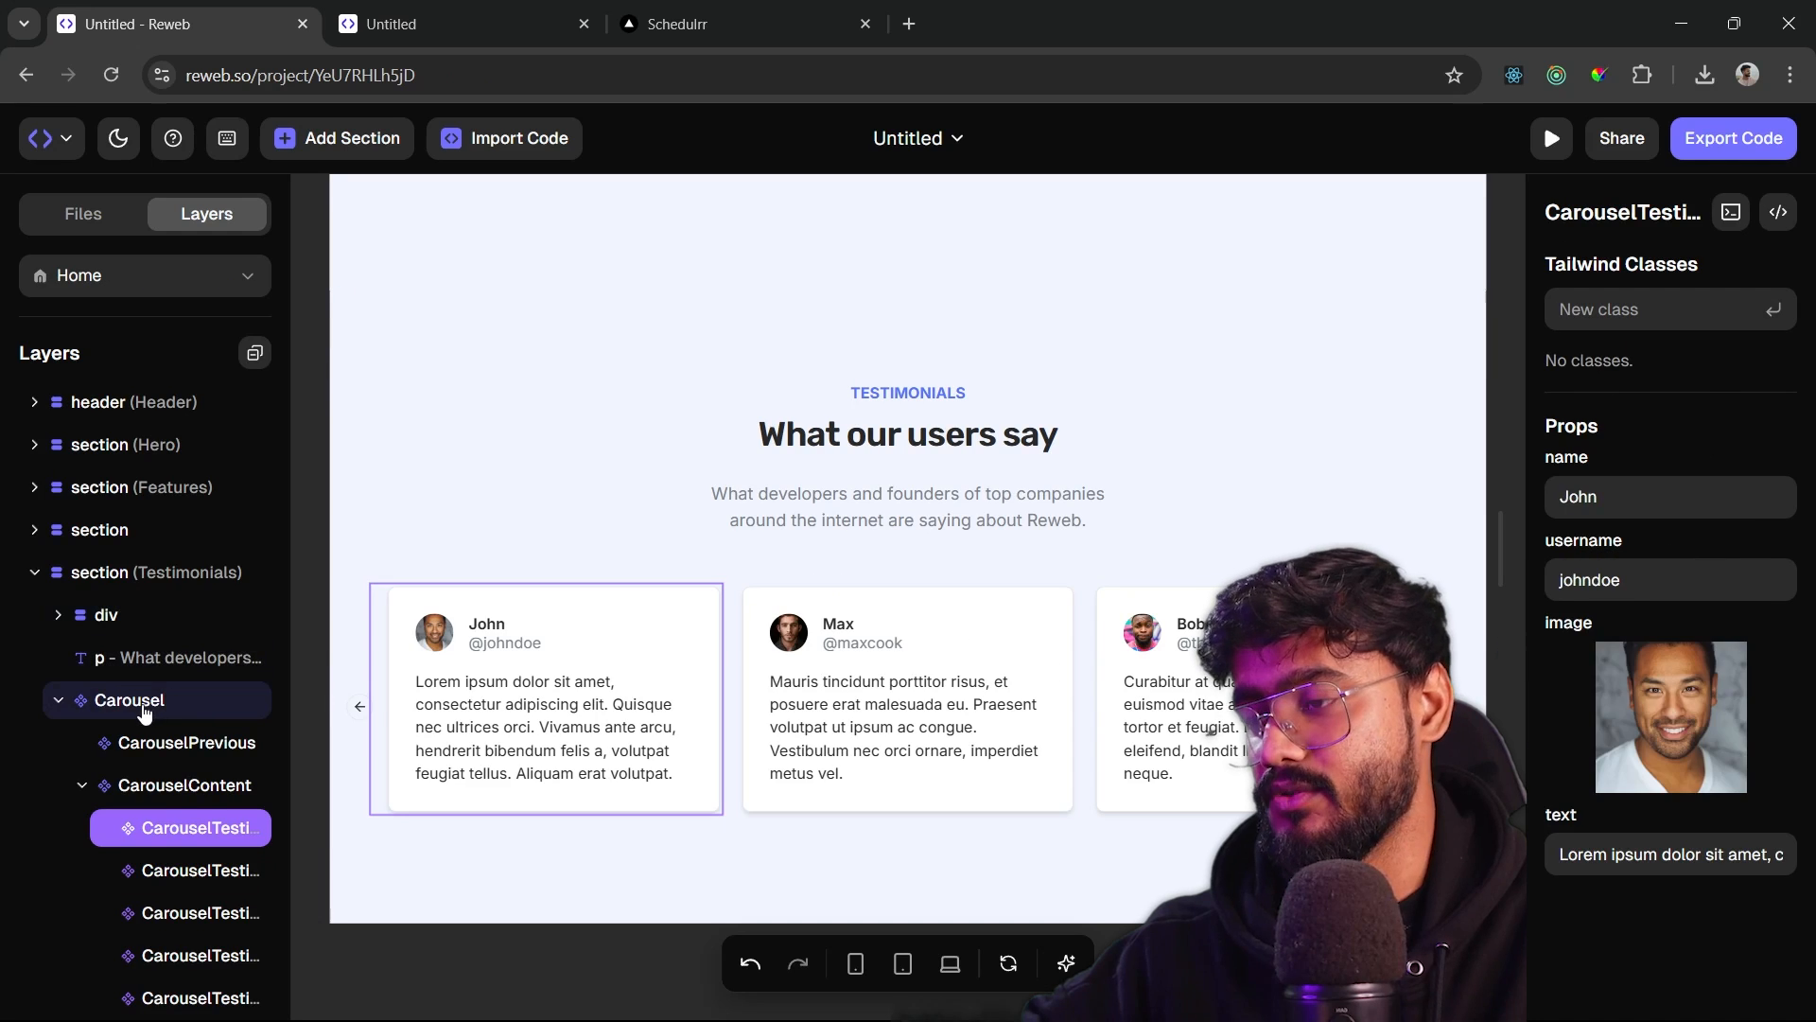
- Open the testimonials Carousel's code and examine its imports and testimonial card instances in section.tsx
{"action": "left_click", "coordinate": [144, 711]}
{"action": "right_click", "coordinate": [144, 711]}
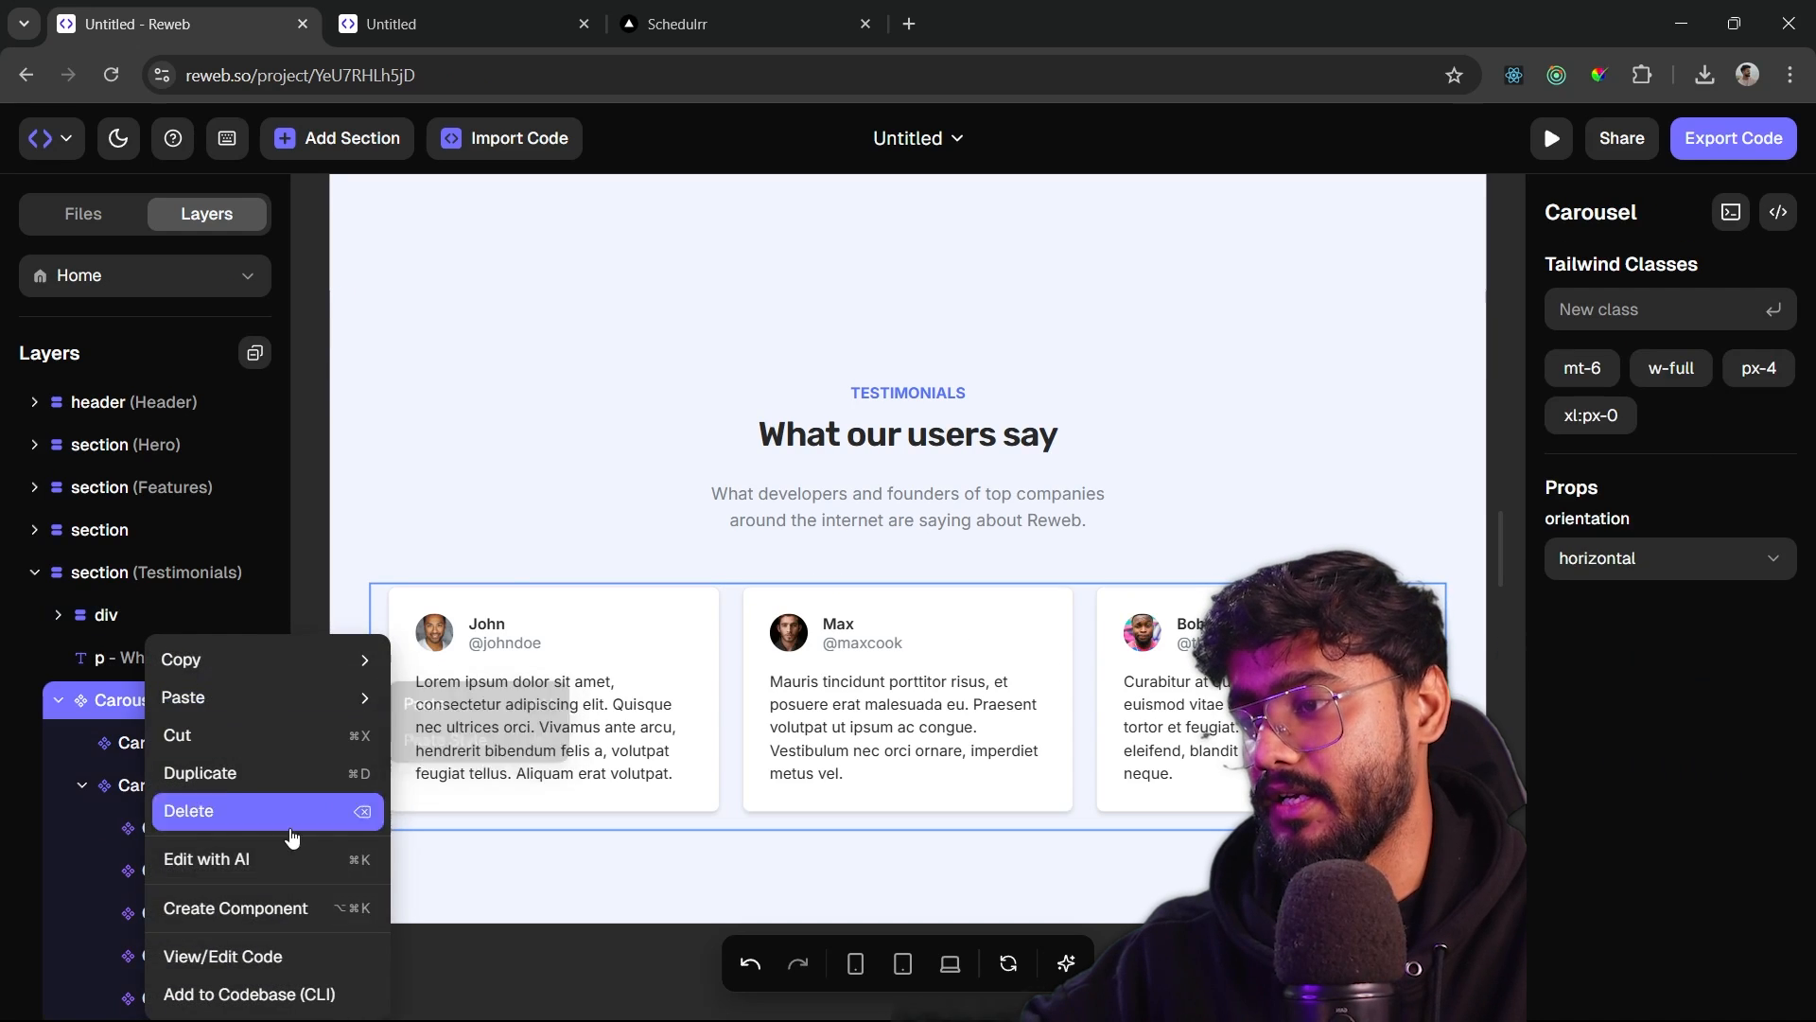
{"action": "left_click", "coordinate": [301, 951]}
{"action": "scroll", "coordinate": [757, 615], "scroll_direction": "down", "scroll_amount": 3}
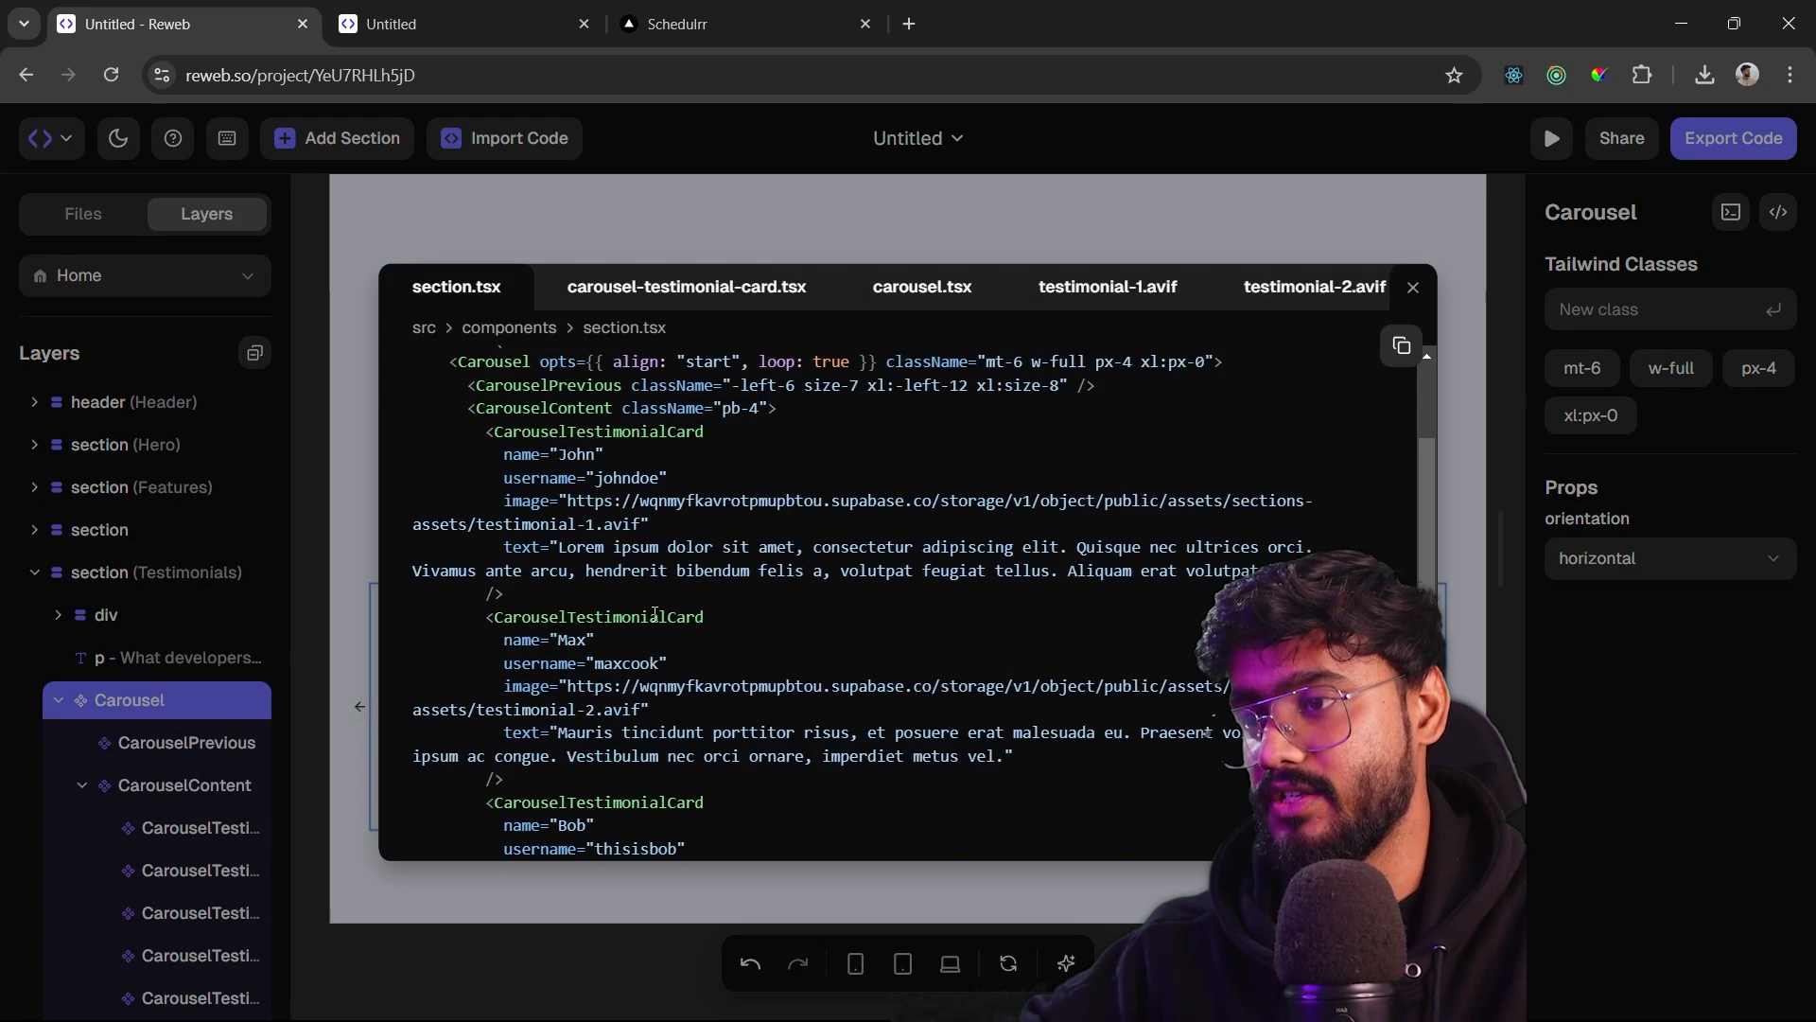
{"action": "scroll", "coordinate": [757, 615], "scroll_direction": "up", "scroll_amount": 3}
{"action": "left_click", "coordinate": [496, 598]}
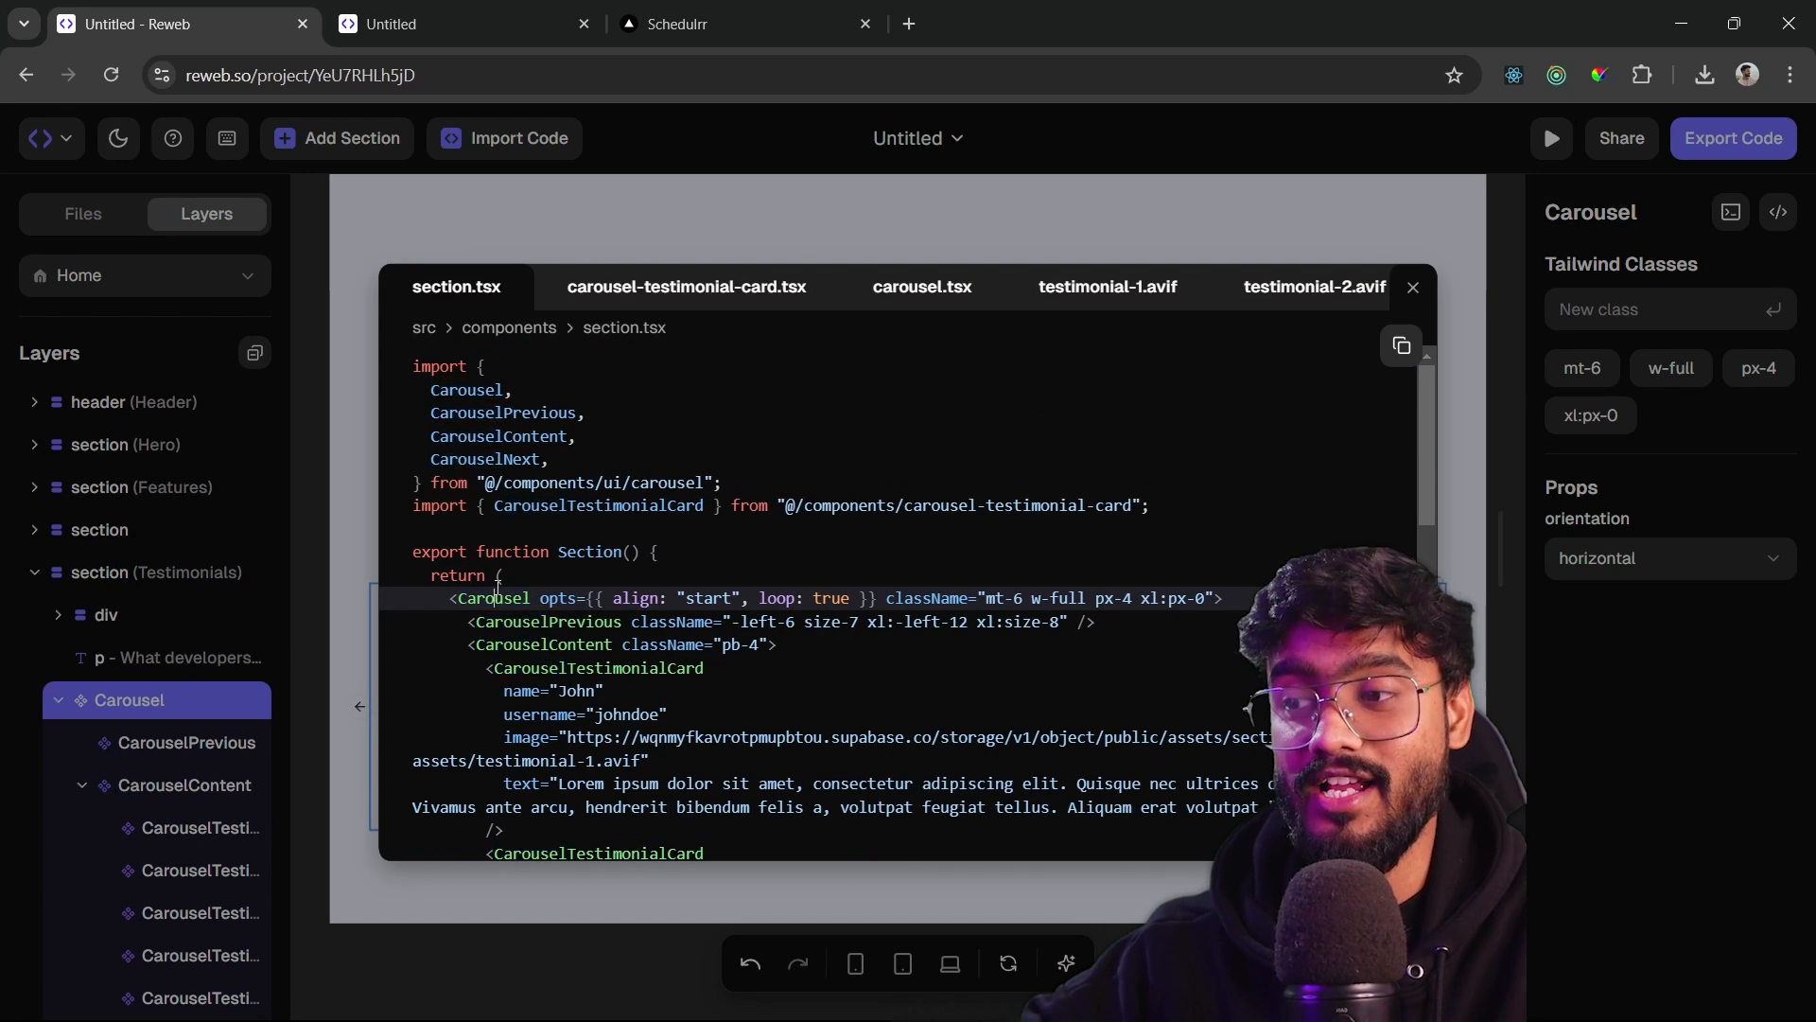
- Close the Carousel's code view, clear the selection and look over the testimonials section
{"action": "left_click", "coordinate": [515, 551]}
{"action": "key", "text": "Escape"}
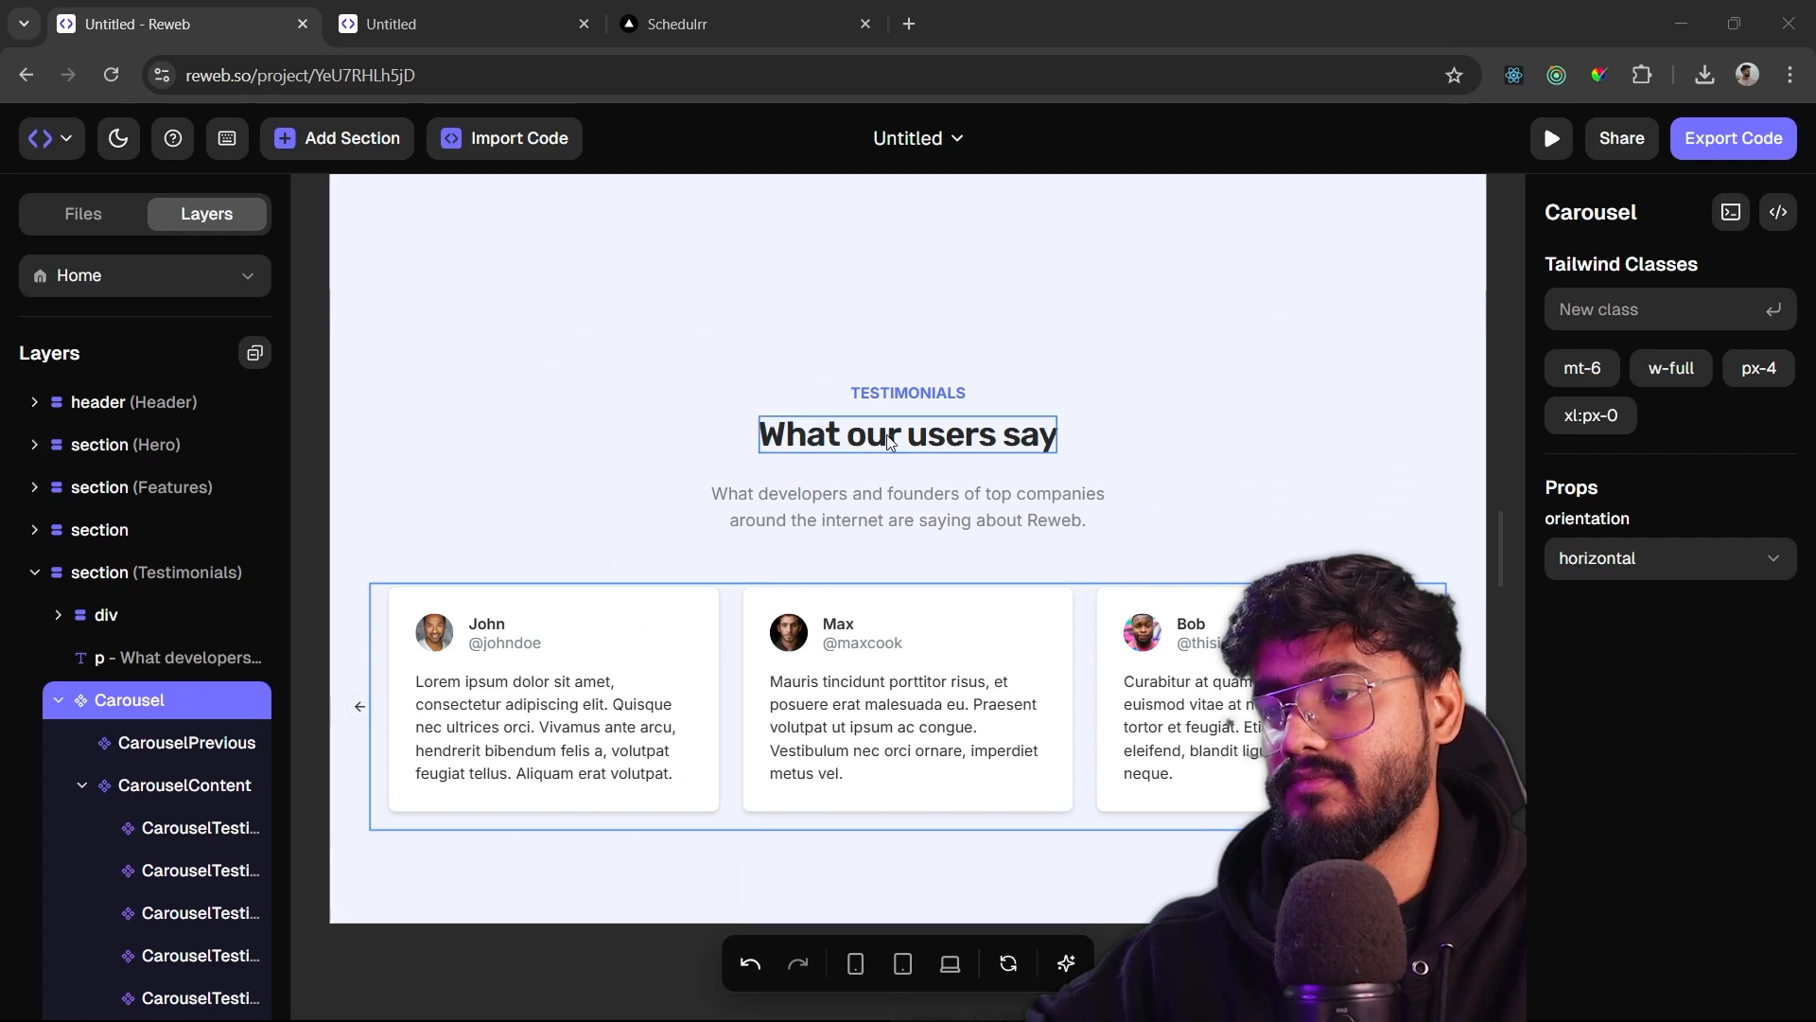
{"action": "double_click", "coordinate": [944, 518]}
{"action": "left_click", "coordinate": [1123, 470]}
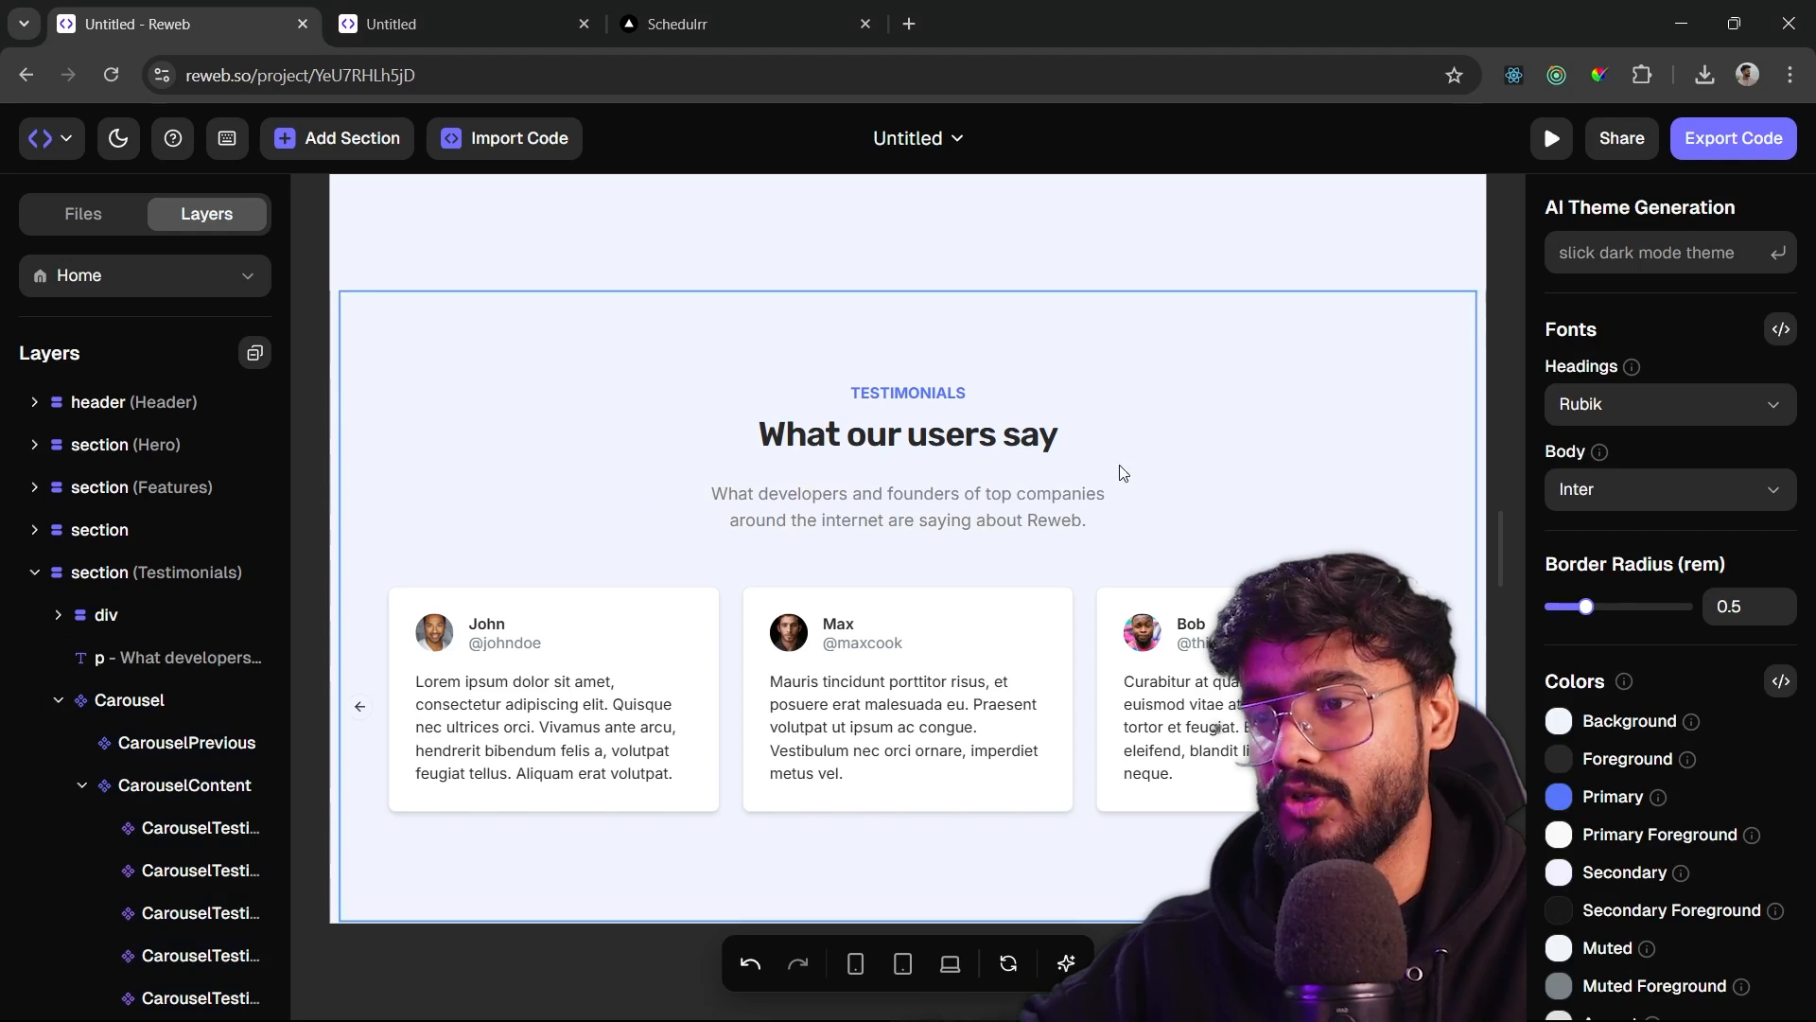
{"action": "scroll", "coordinate": [920, 580], "scroll_direction": "down", "scroll_amount": 5}
{"action": "scroll", "coordinate": [906, 586], "scroll_direction": "up", "scroll_amount": 3}
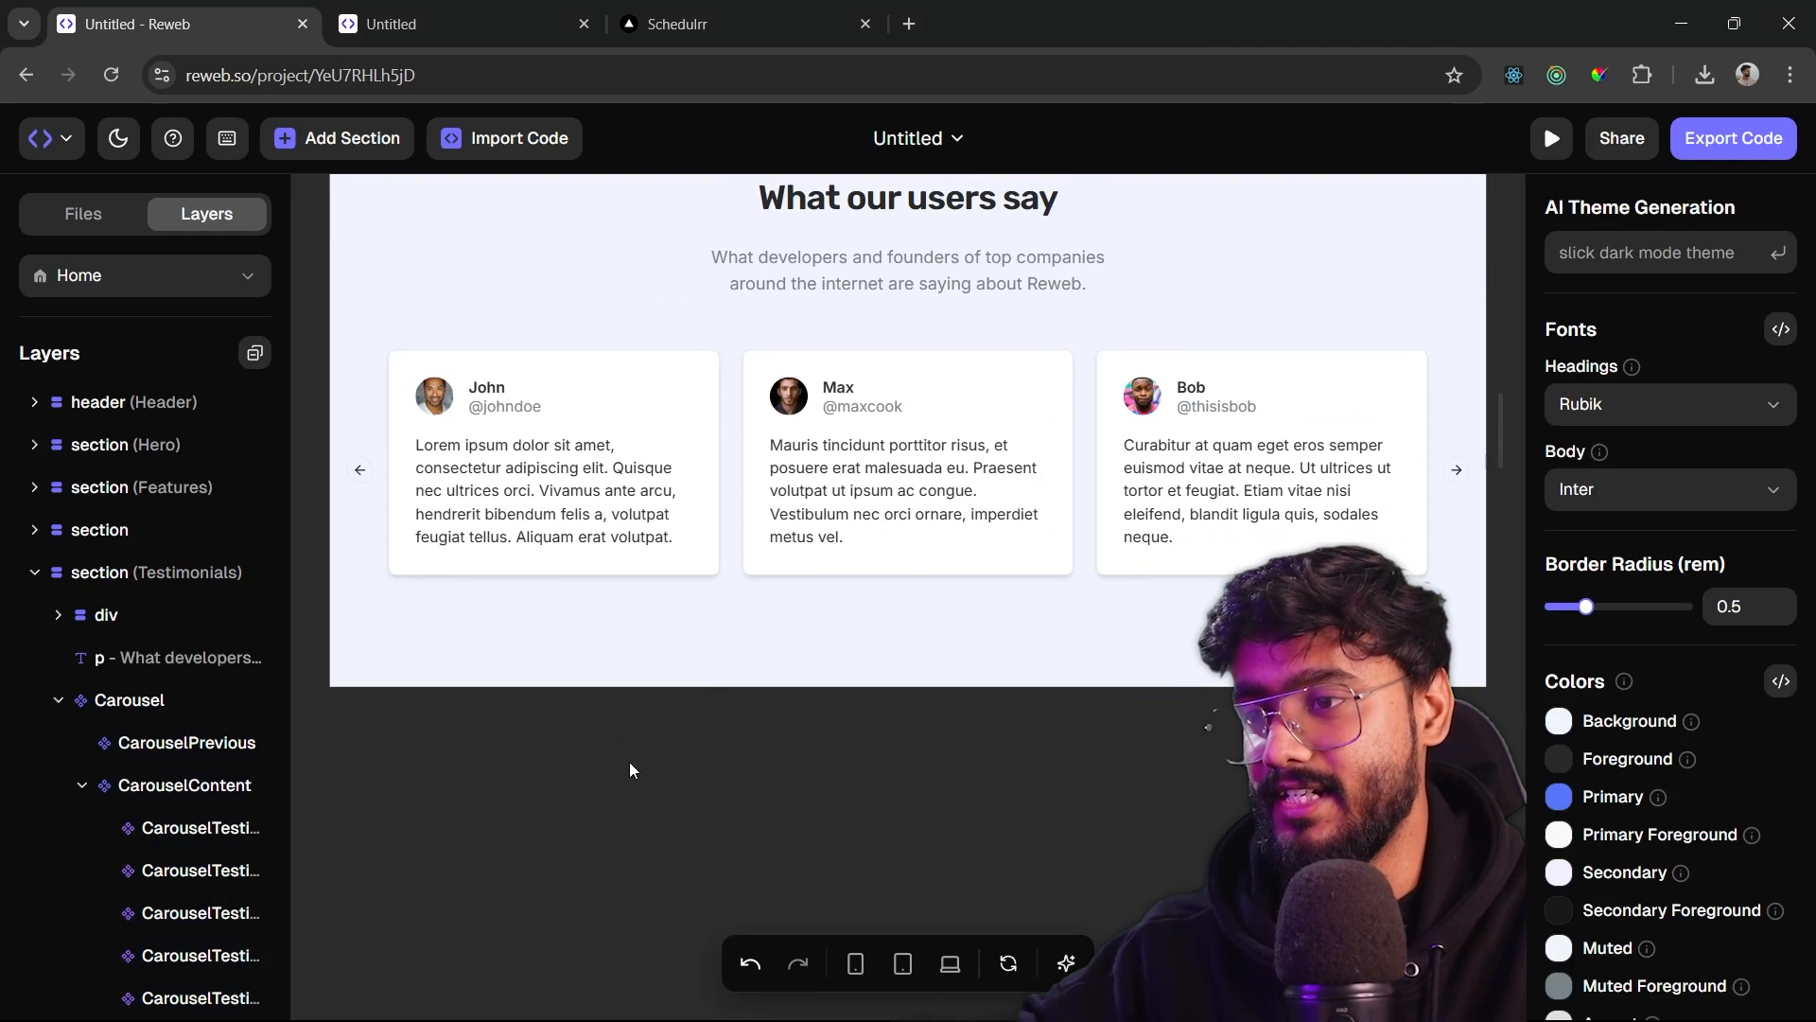
- Collapse all layers and add the Faq Centered block below the Testimonials section, searching the blocks for "faq"
{"action": "left_click", "coordinate": [257, 354]}
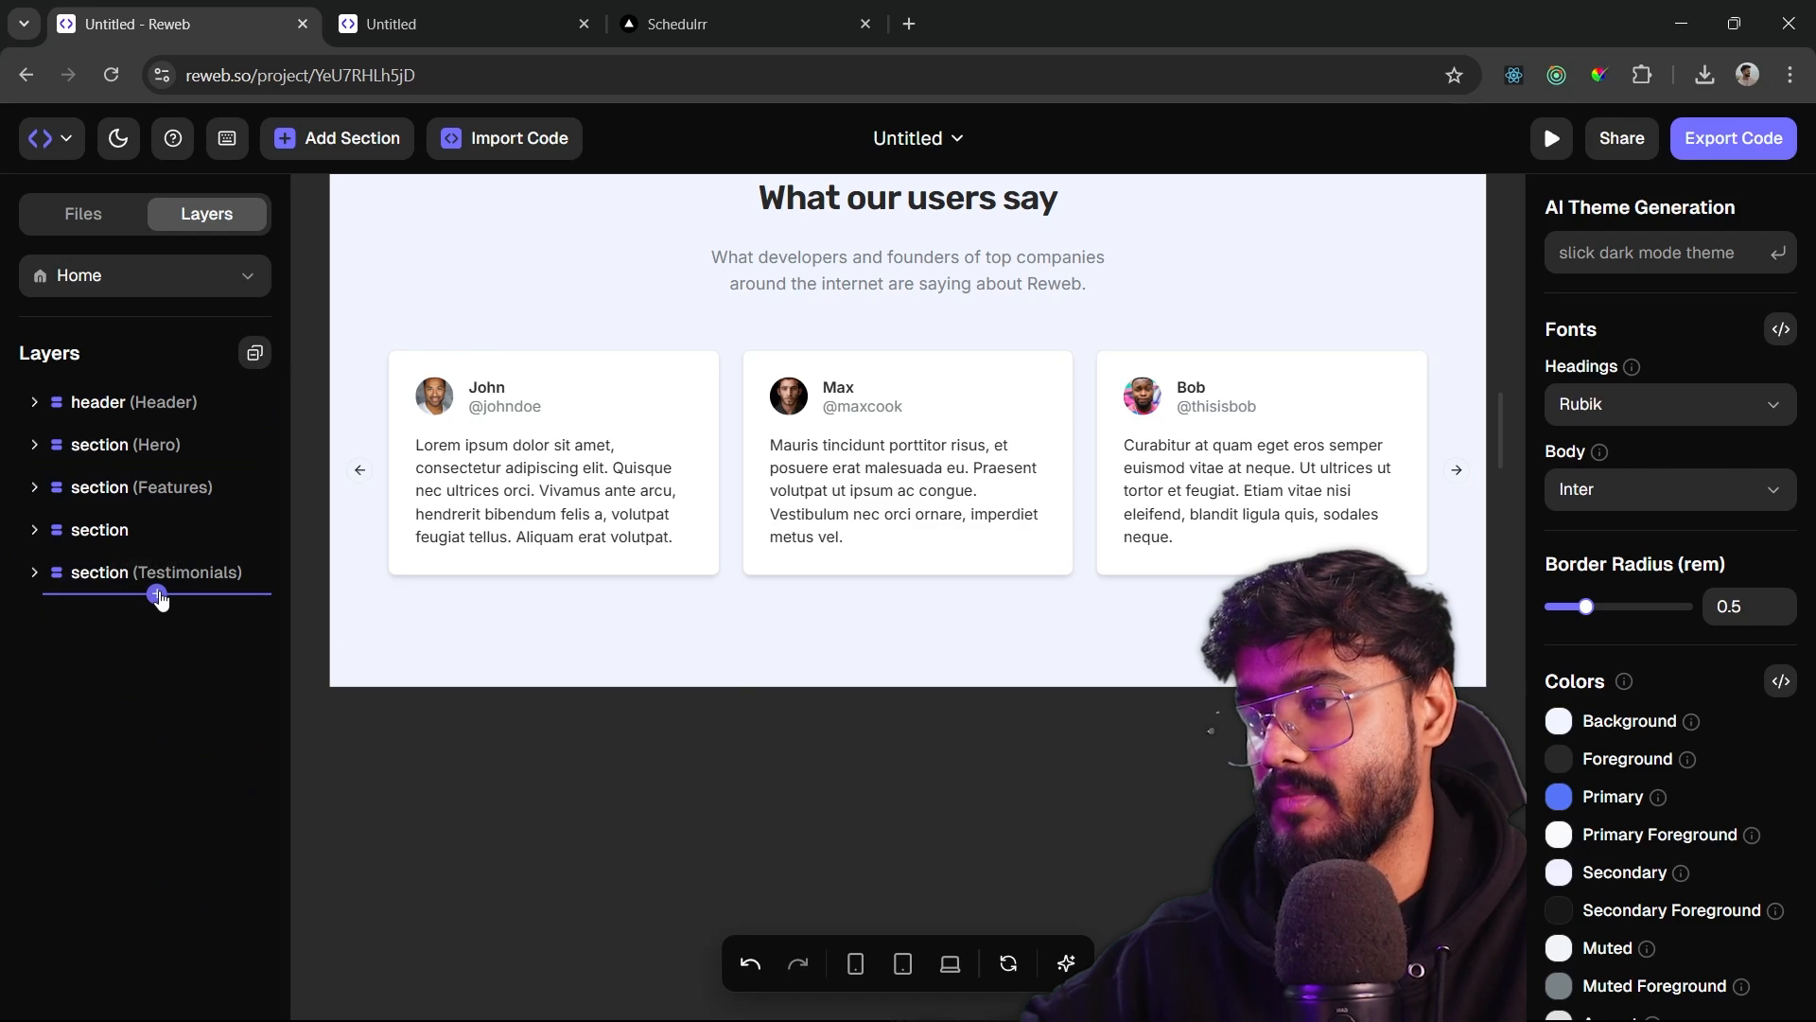
{"action": "left_click", "coordinate": [157, 594]}
{"action": "type", "text": "faq"}
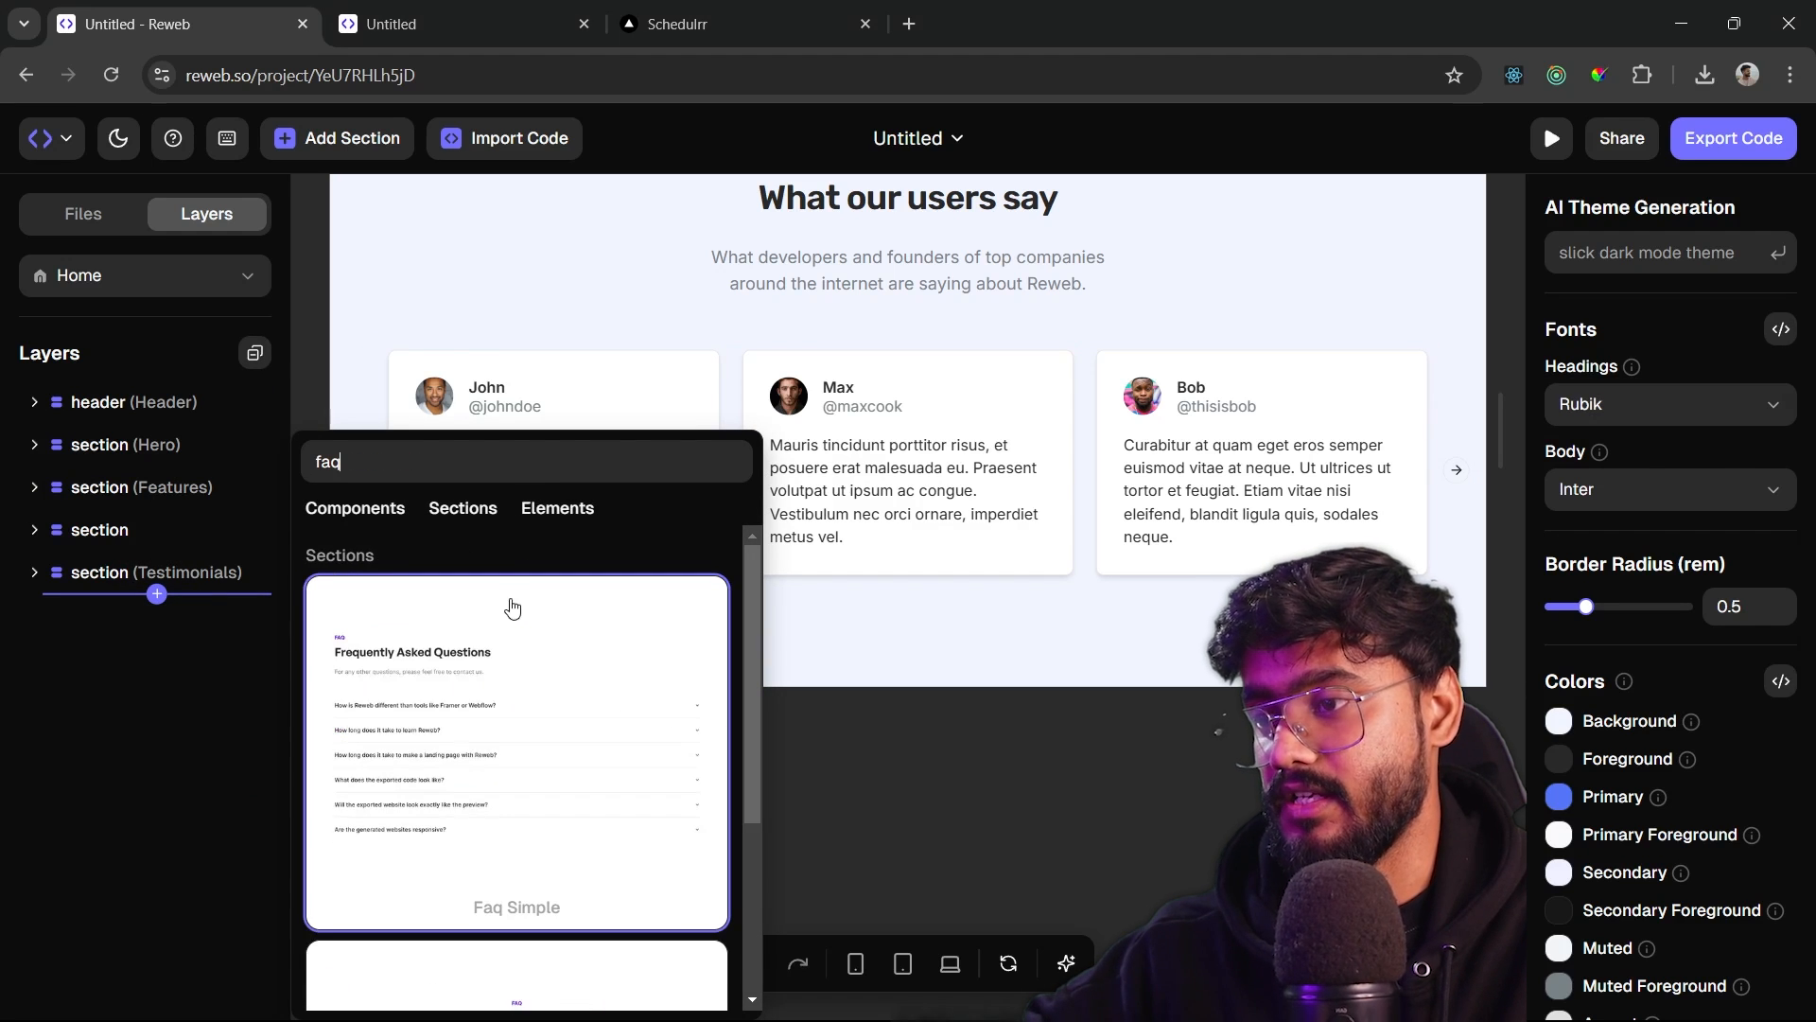
{"action": "scroll", "coordinate": [519, 698], "scroll_direction": "down", "scroll_amount": 2}
{"action": "scroll", "coordinate": [519, 698], "scroll_direction": "down", "scroll_amount": 2}
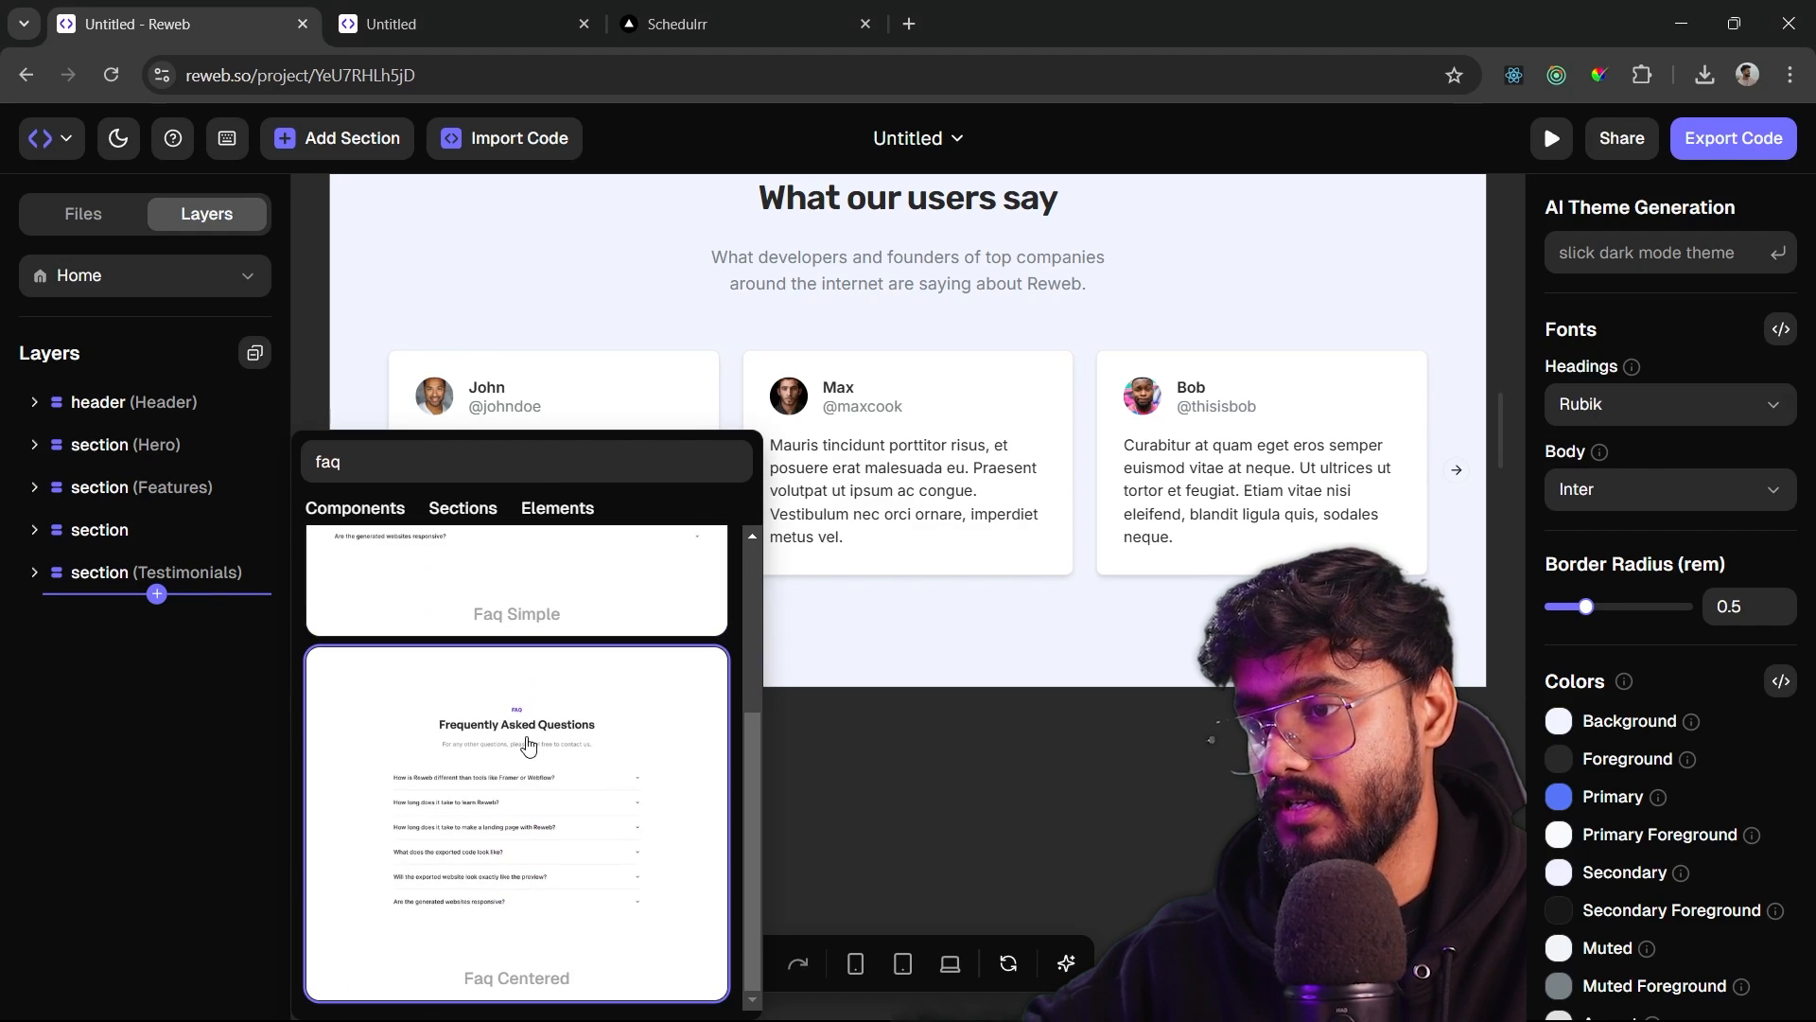
{"action": "scroll", "coordinate": [527, 763], "scroll_direction": "up", "scroll_amount": 1}
{"action": "scroll", "coordinate": [527, 762], "scroll_direction": "down", "scroll_amount": 1}
{"action": "left_click", "coordinate": [545, 727]}
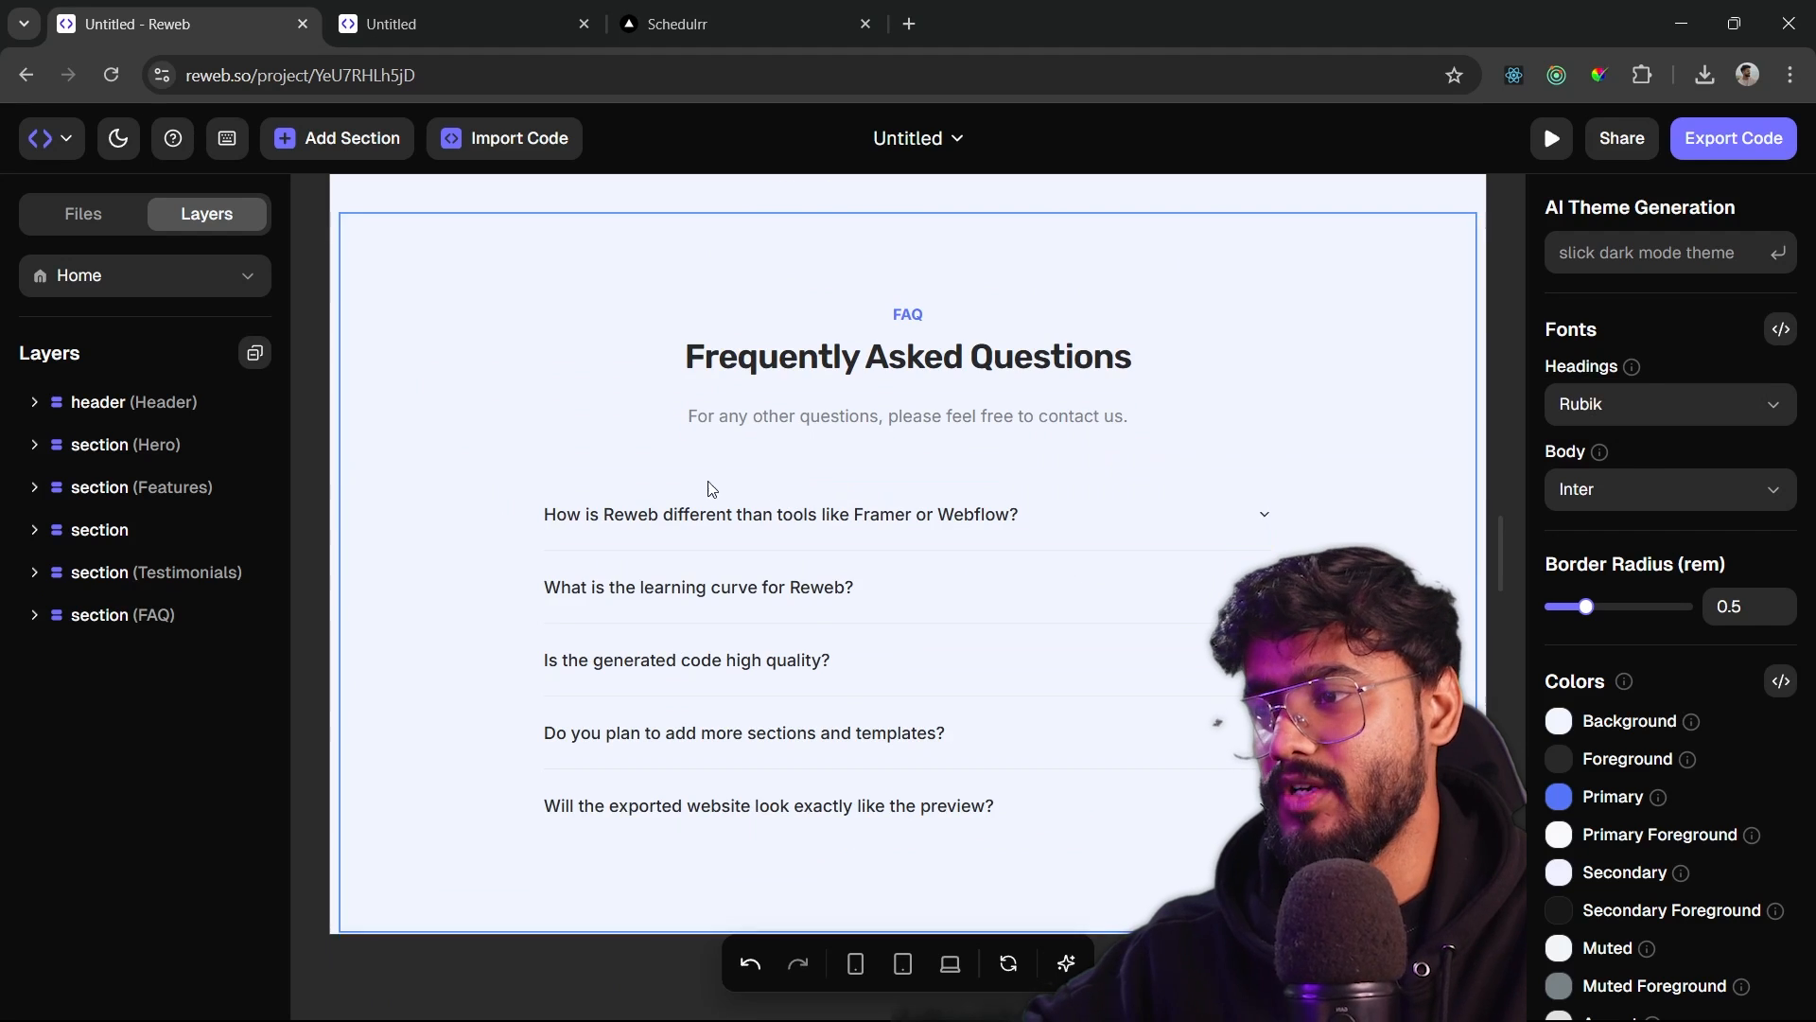
- Delete the FAQ section from the page
{"action": "right_click", "coordinate": [150, 614]}
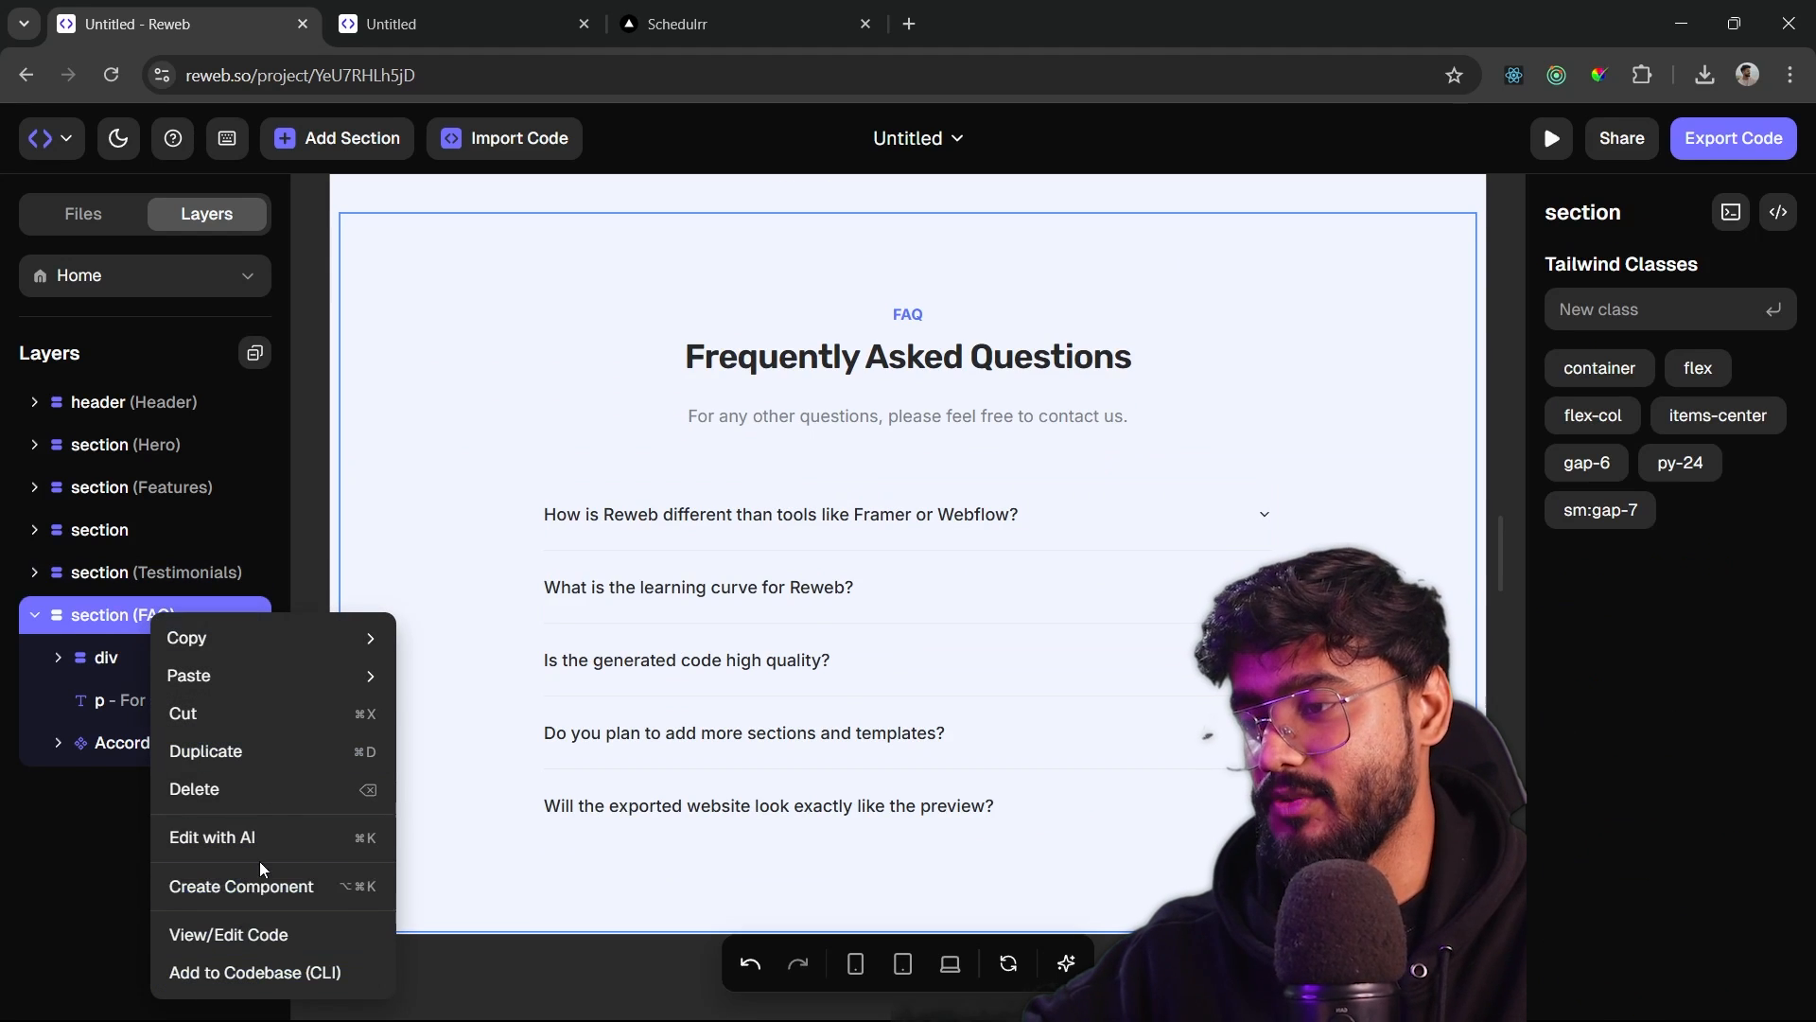
{"action": "left_click", "coordinate": [262, 791]}
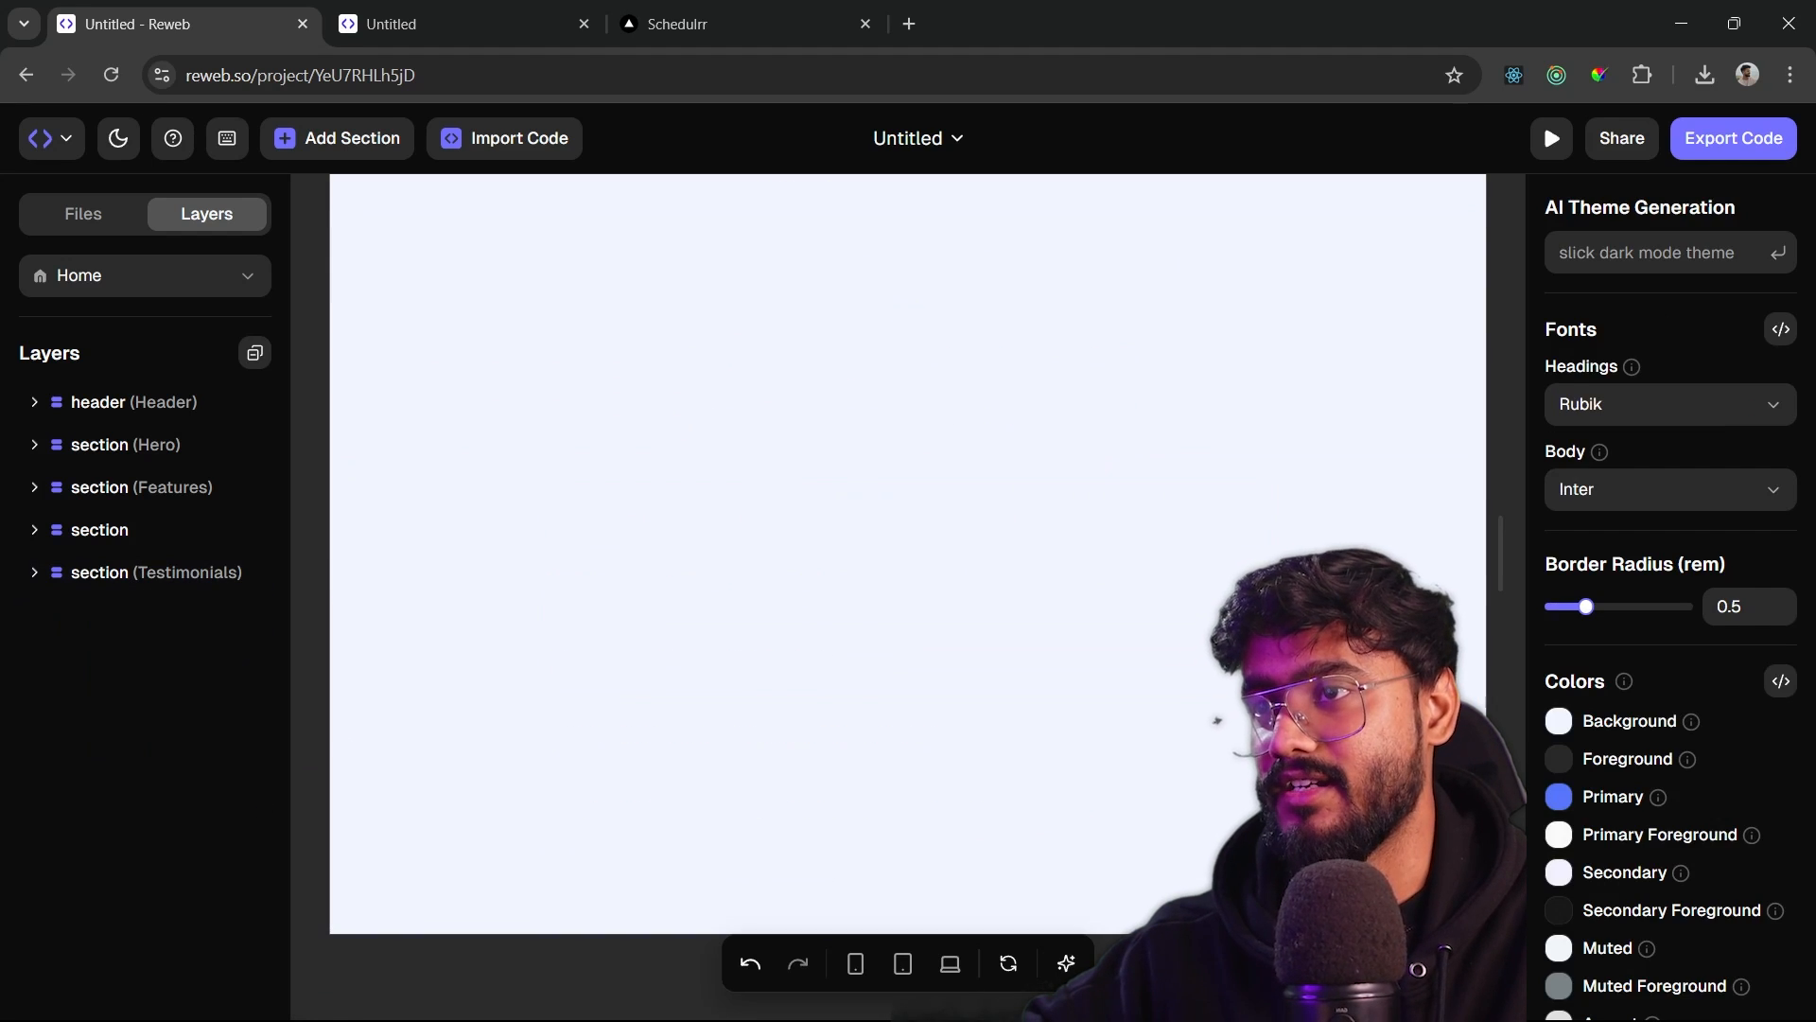
- Generate an FAQ section with the AI prompt "Add an faq cpmponent for an app called "Schedulrr" which is a calendly clone"
{"action": "left_click", "coordinate": [1066, 963]}
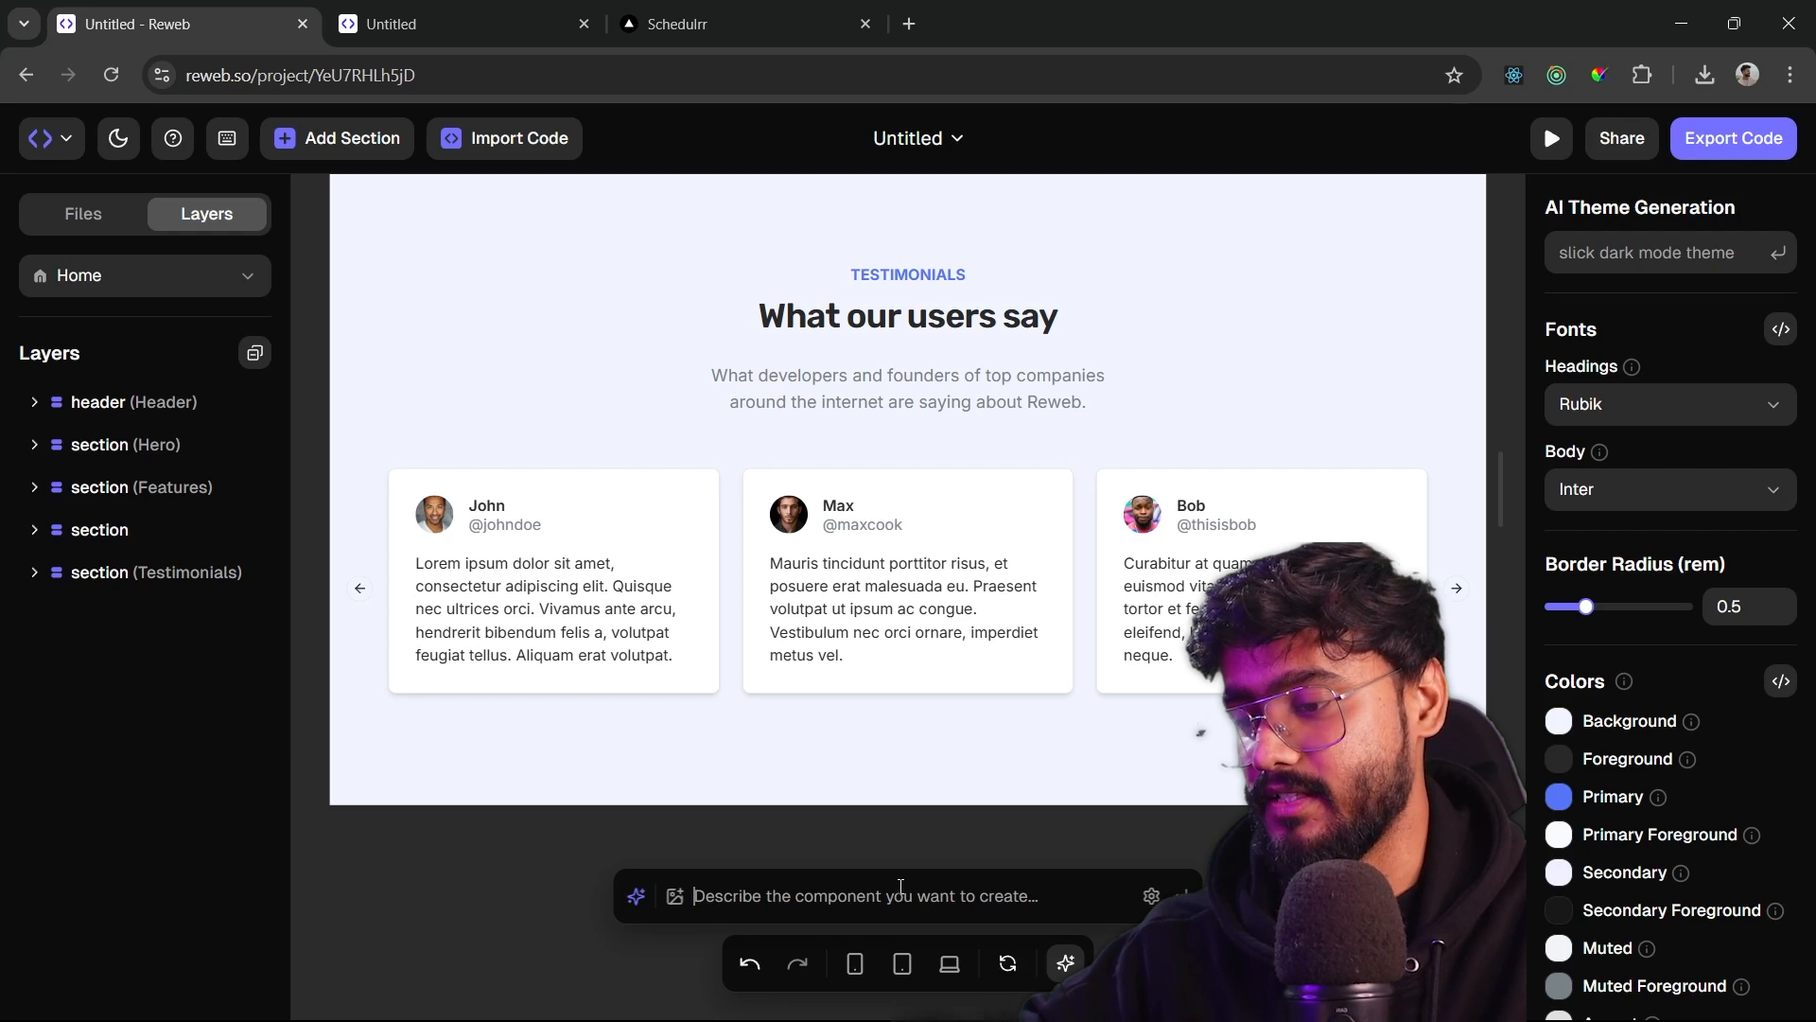
{"action": "type", "text": "Add an faq"}
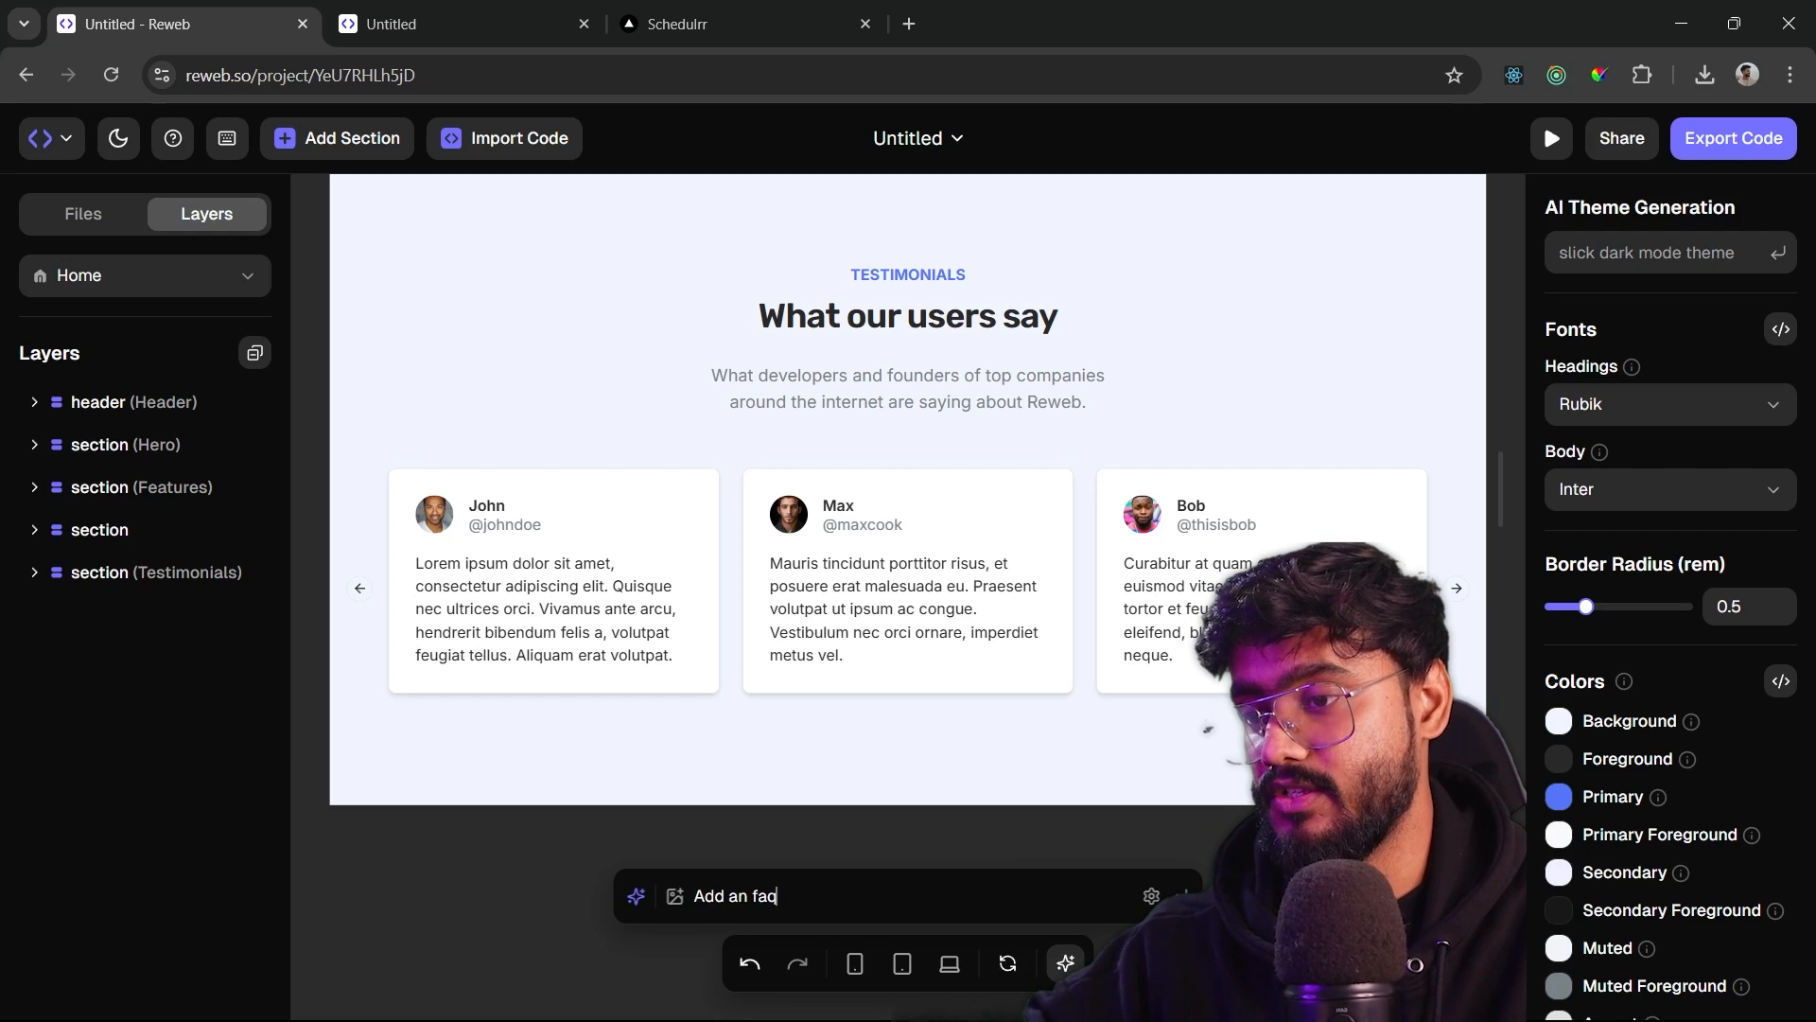
{"action": "type", "text": " c"}
{"action": "type", "text": "pmpo"}
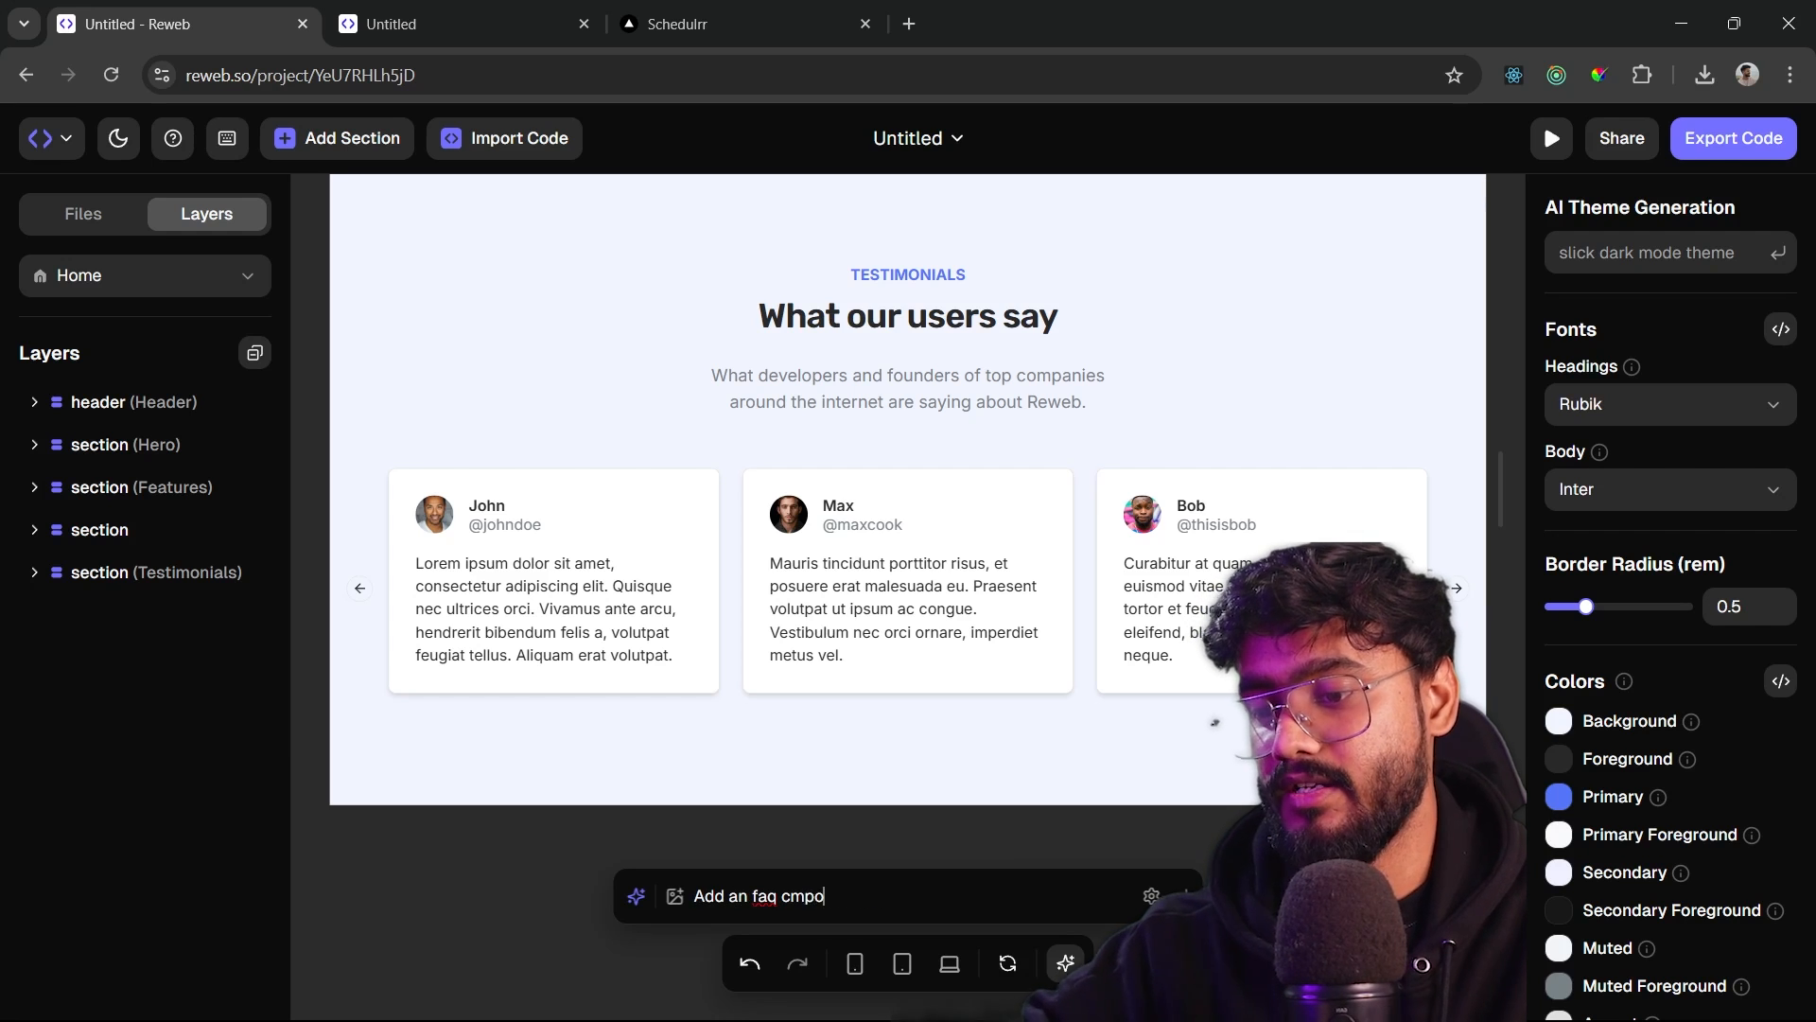
{"action": "type", "text": "nent for an"}
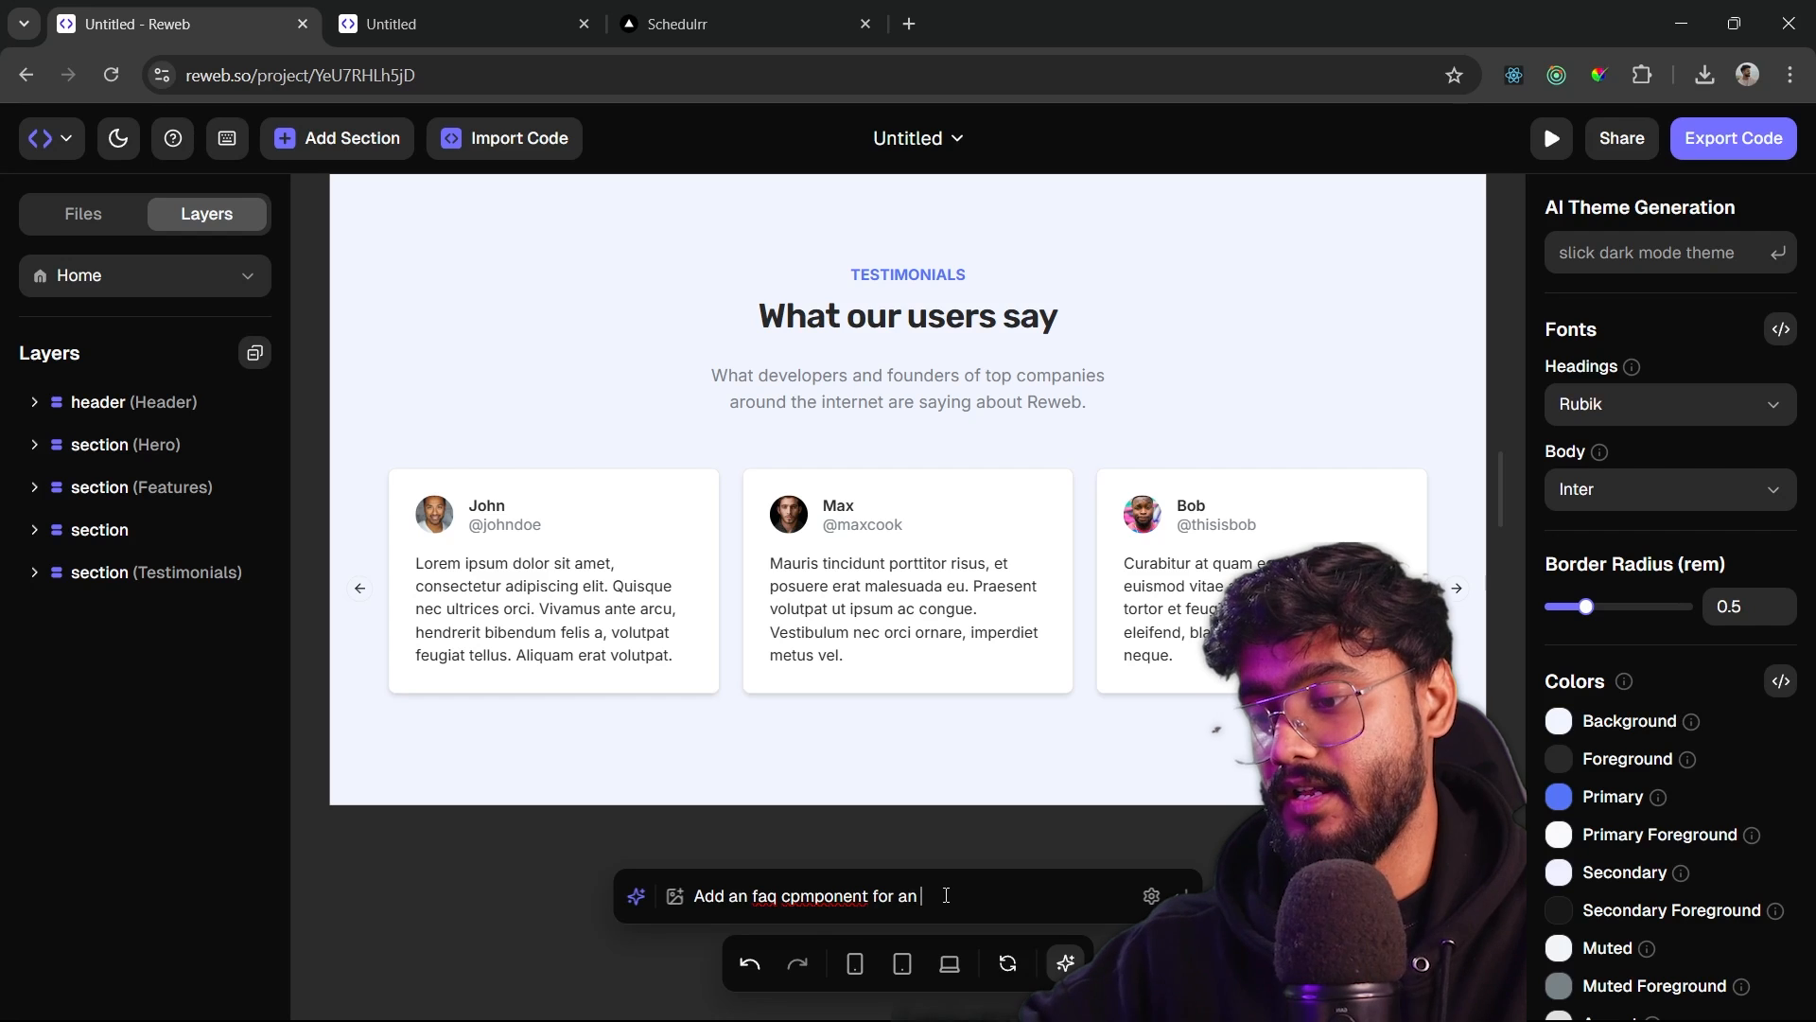
{"action": "type", "text": " app called \"Schedul\""}
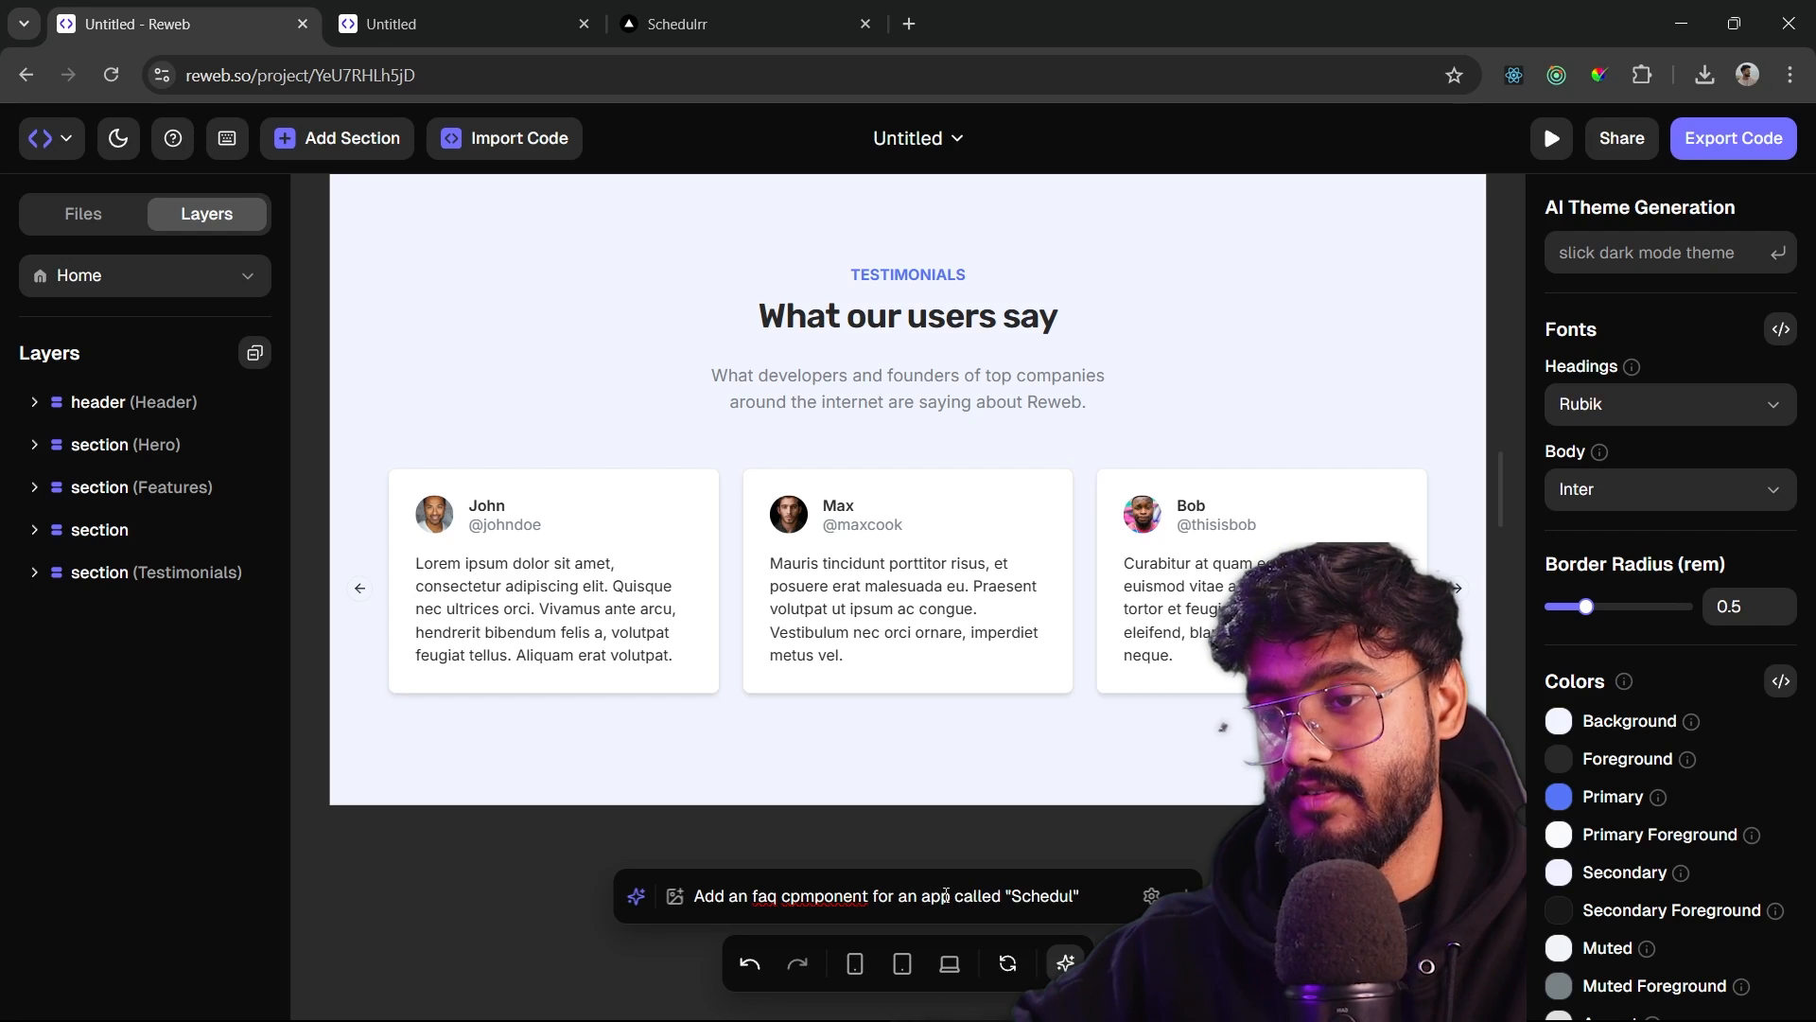
{"action": "type", "text": "rr"}
{"action": "key", "text": "Right"}
{"action": "type", "text": "which is a calendly clone"}
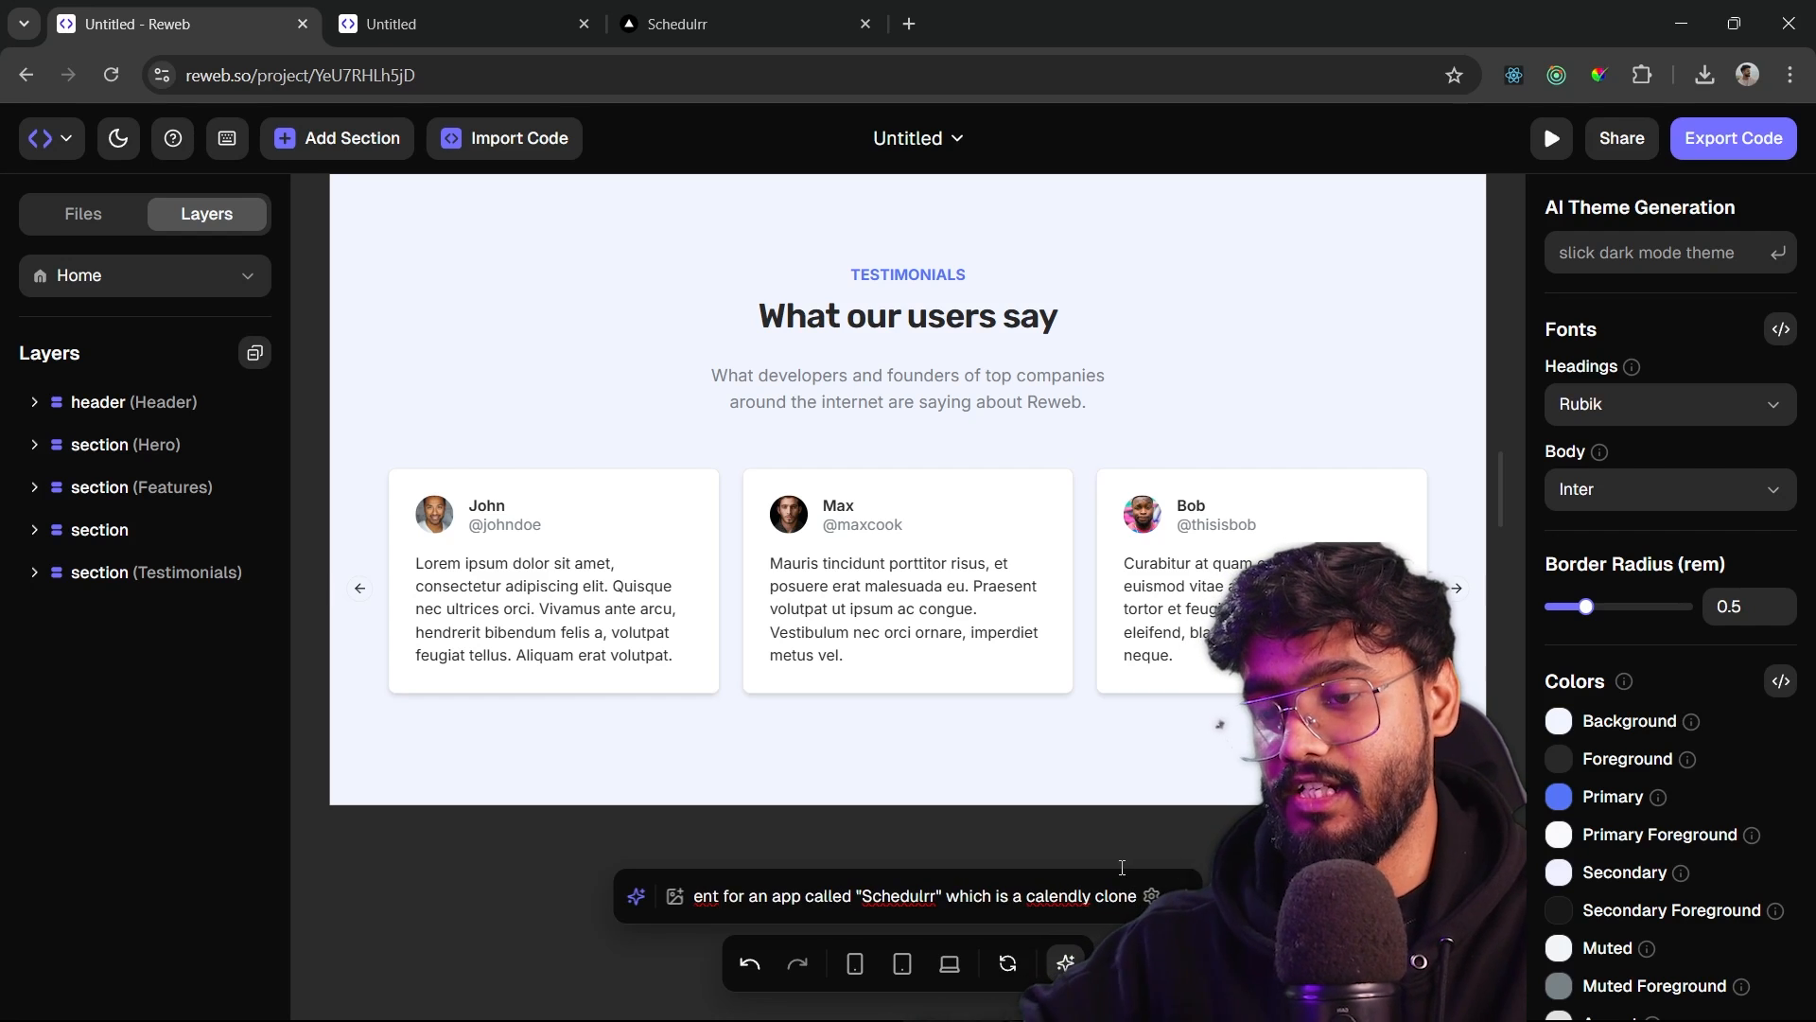
{"action": "key", "text": "Return"}
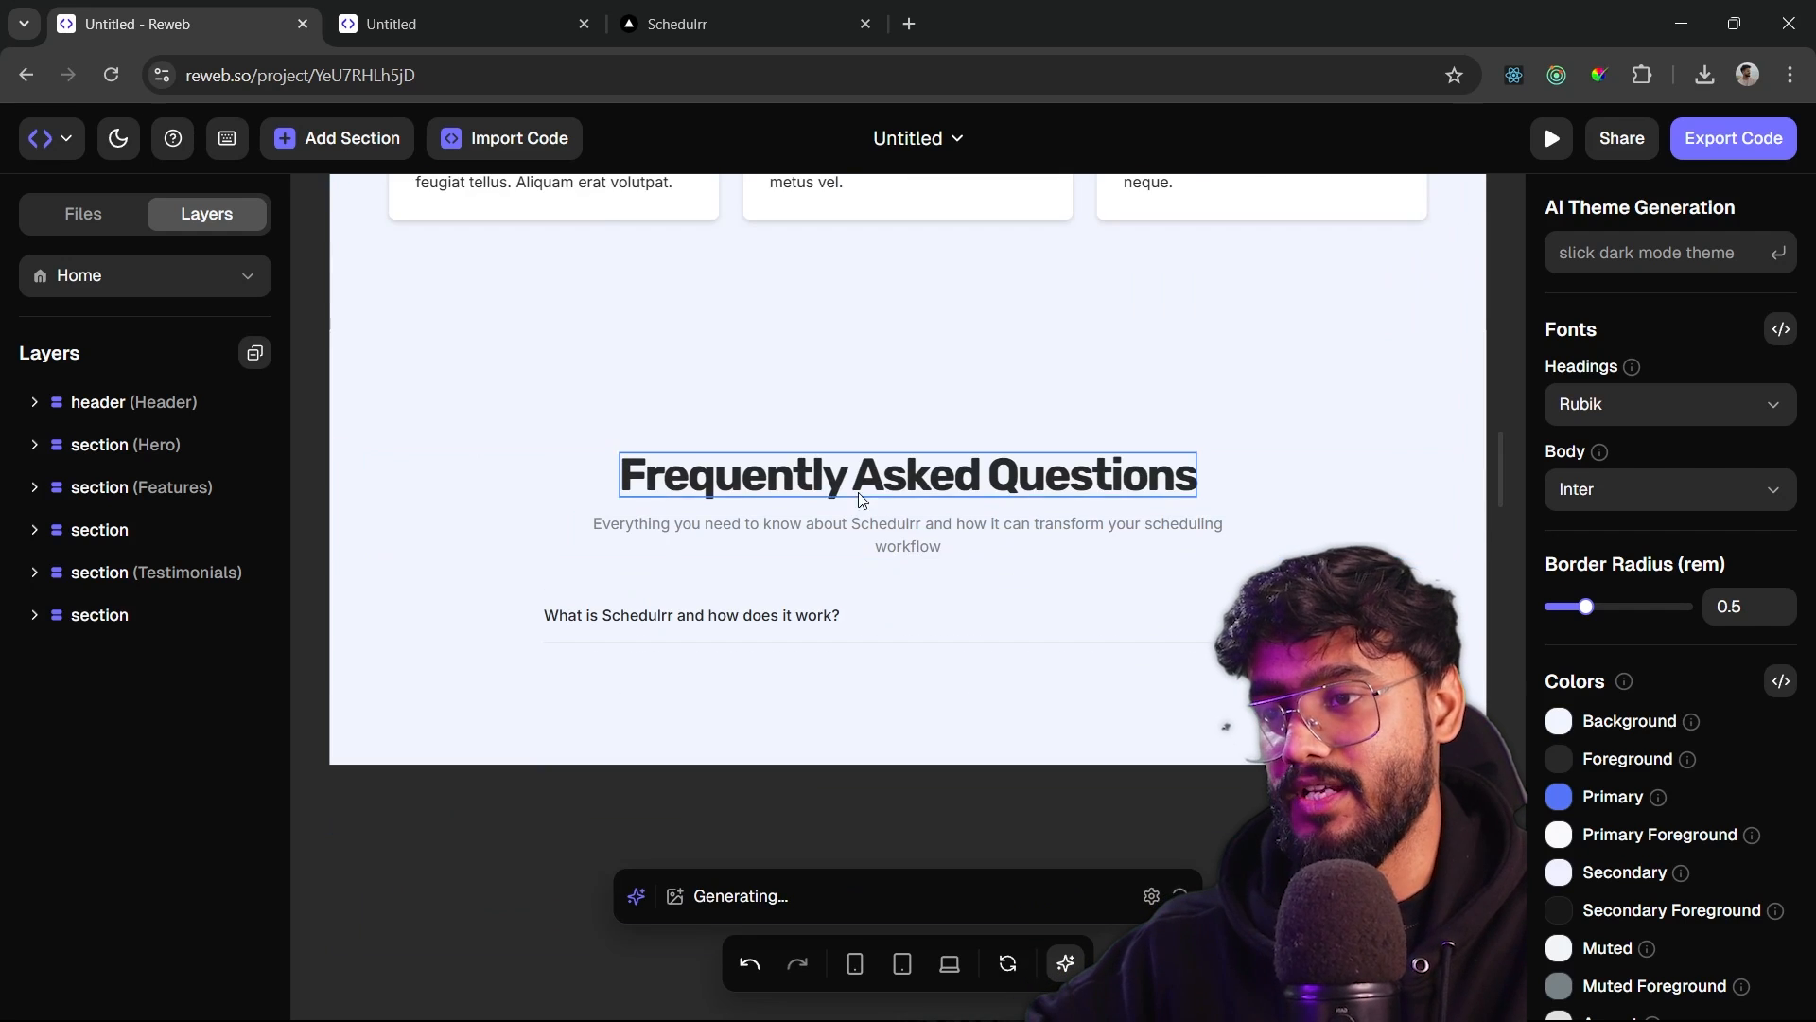
{"action": "scroll", "coordinate": [885, 516], "scroll_direction": "down", "scroll_amount": 1}
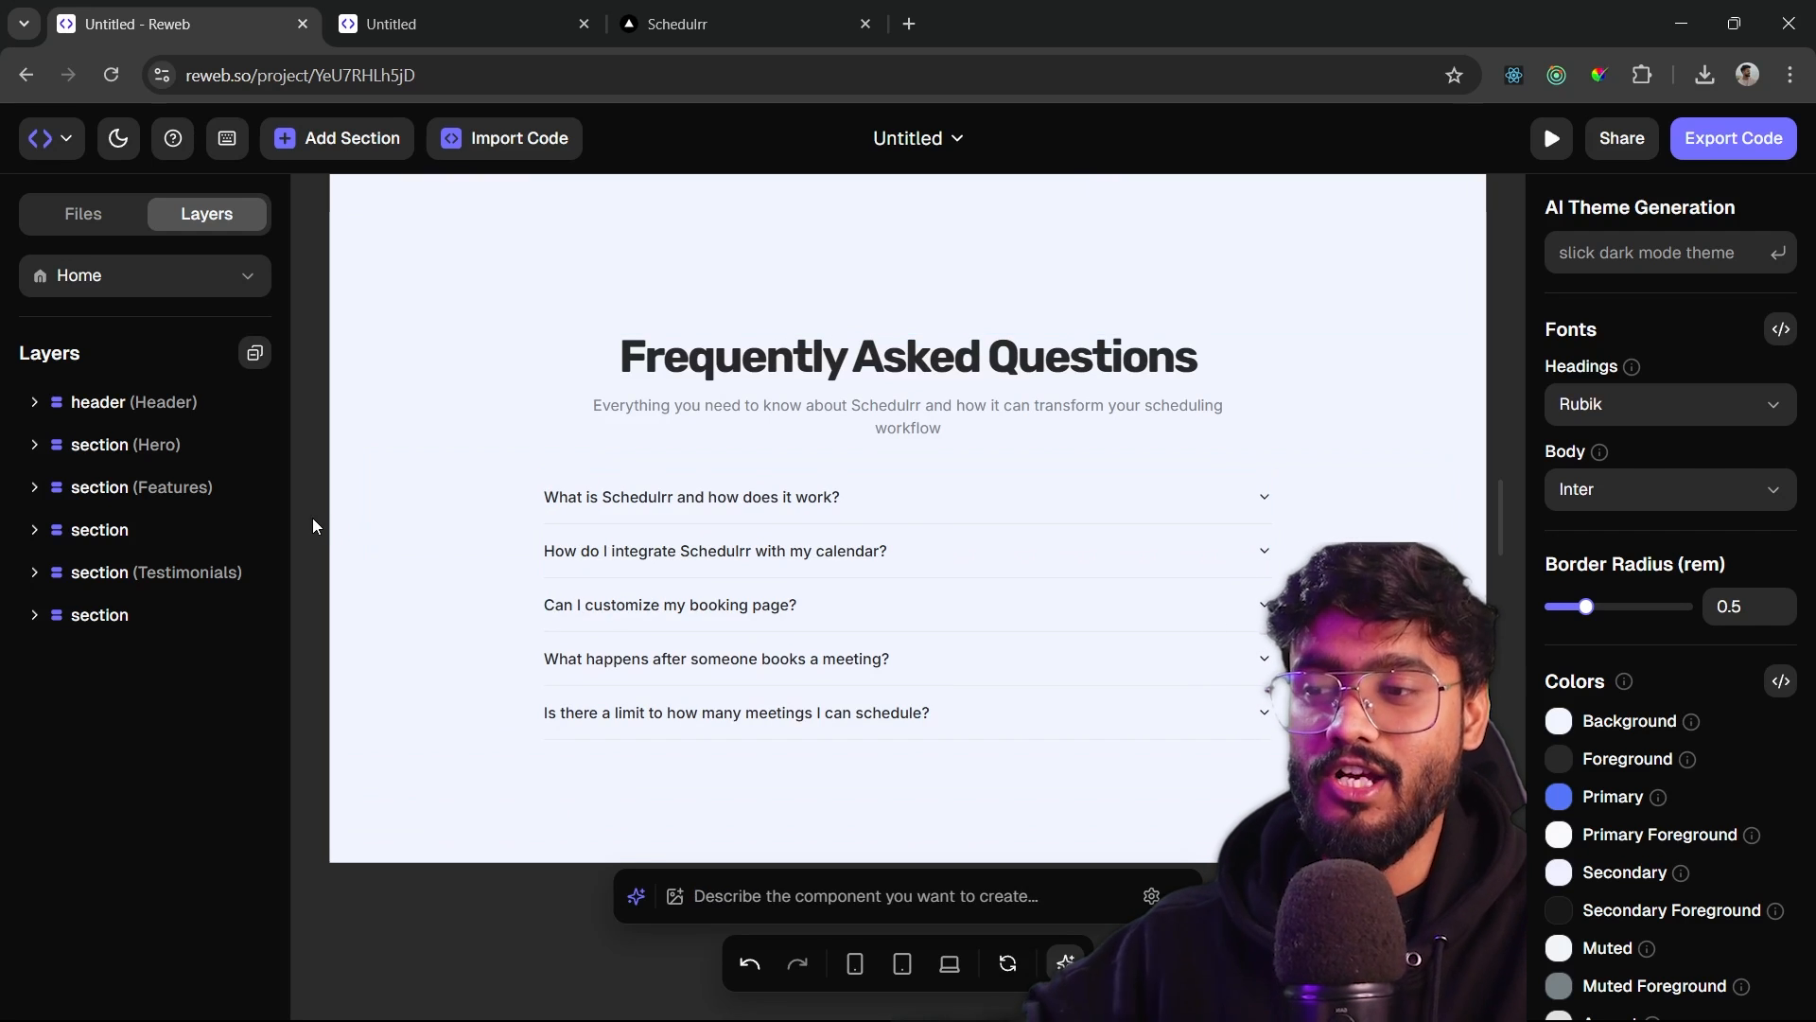
- Expand questions in the generated FAQ accordion and review their answers
{"action": "left_click", "coordinate": [632, 504]}
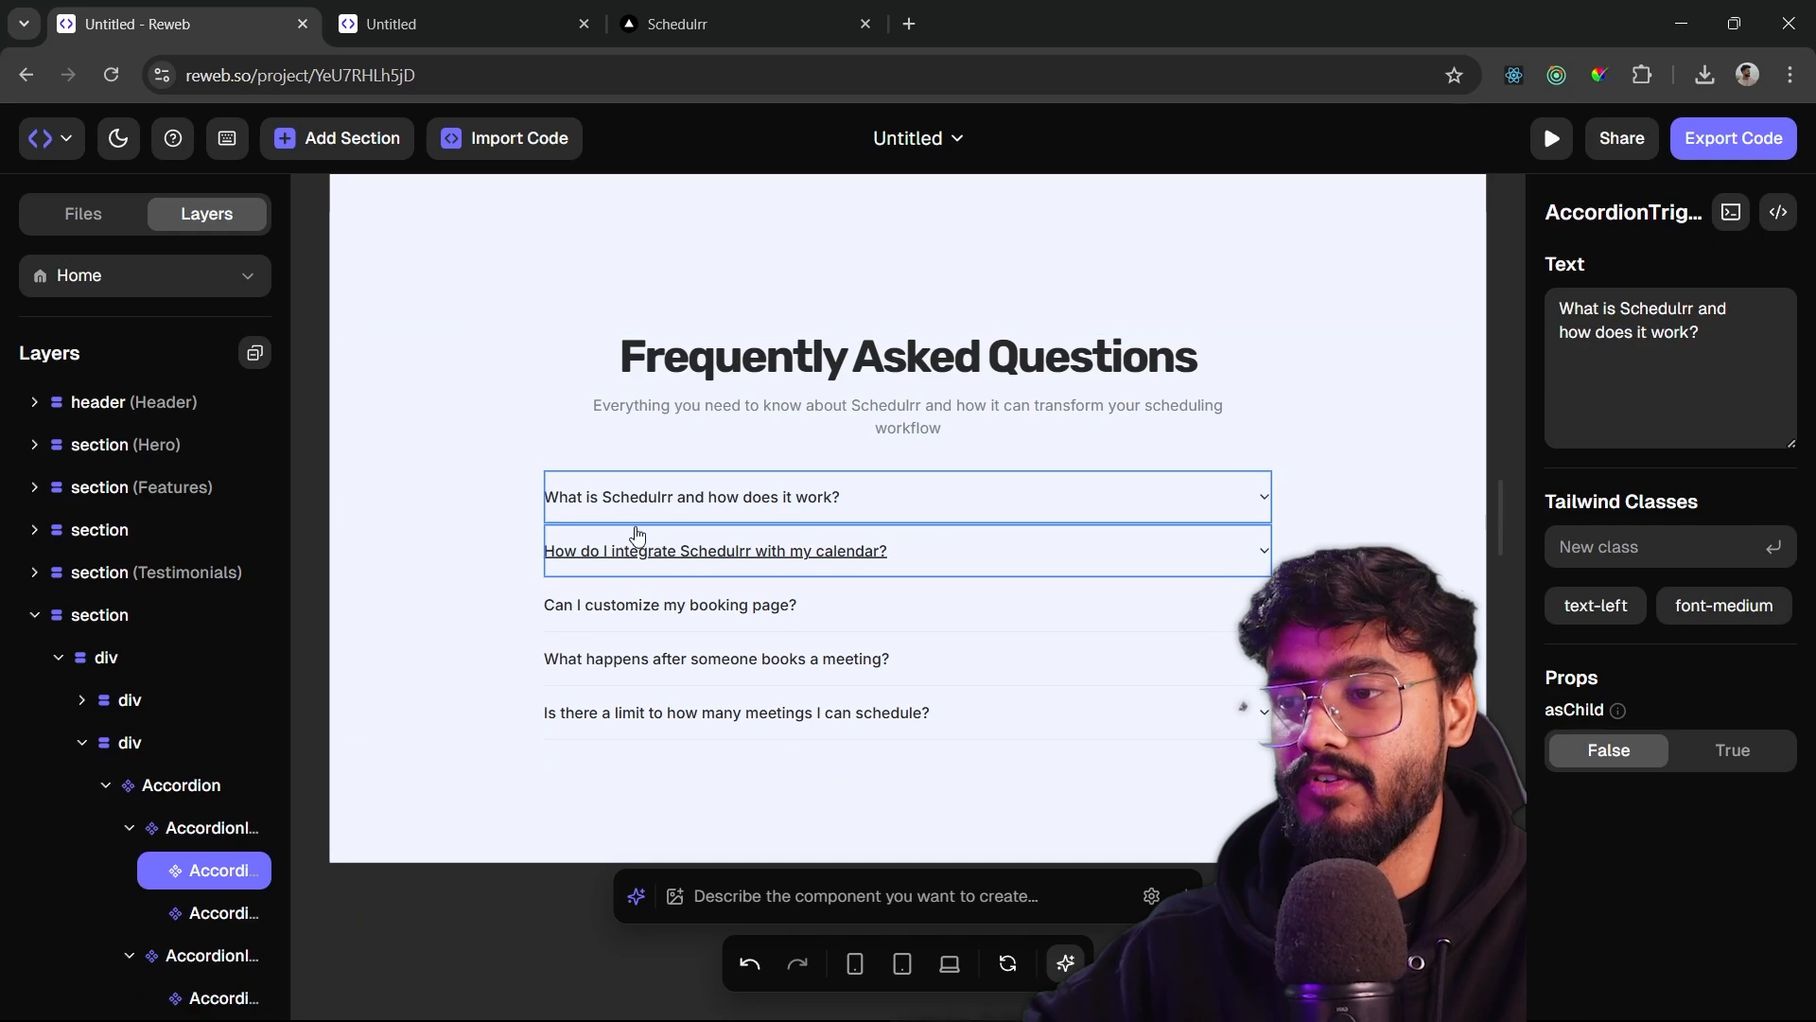
{"action": "left_click", "coordinate": [638, 503]}
{"action": "left_click", "coordinate": [651, 623]}
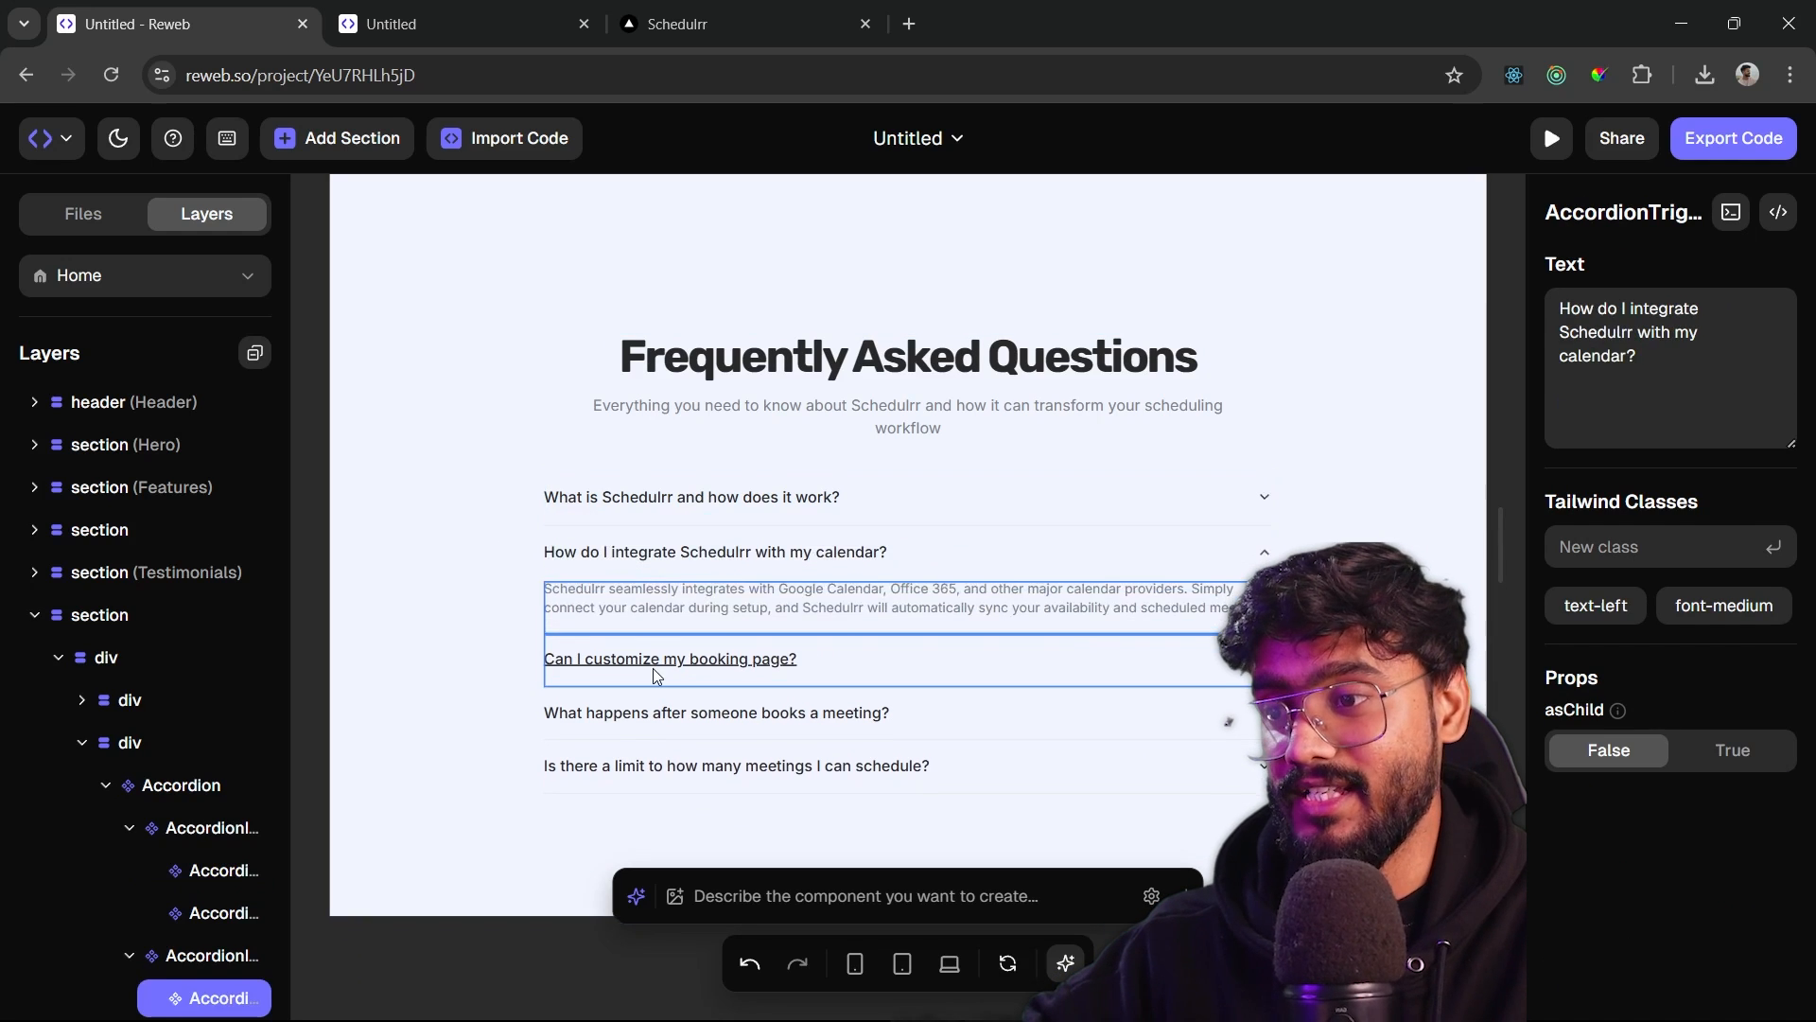
{"action": "left_click", "coordinate": [653, 662]}
{"action": "left_click", "coordinate": [662, 712]}
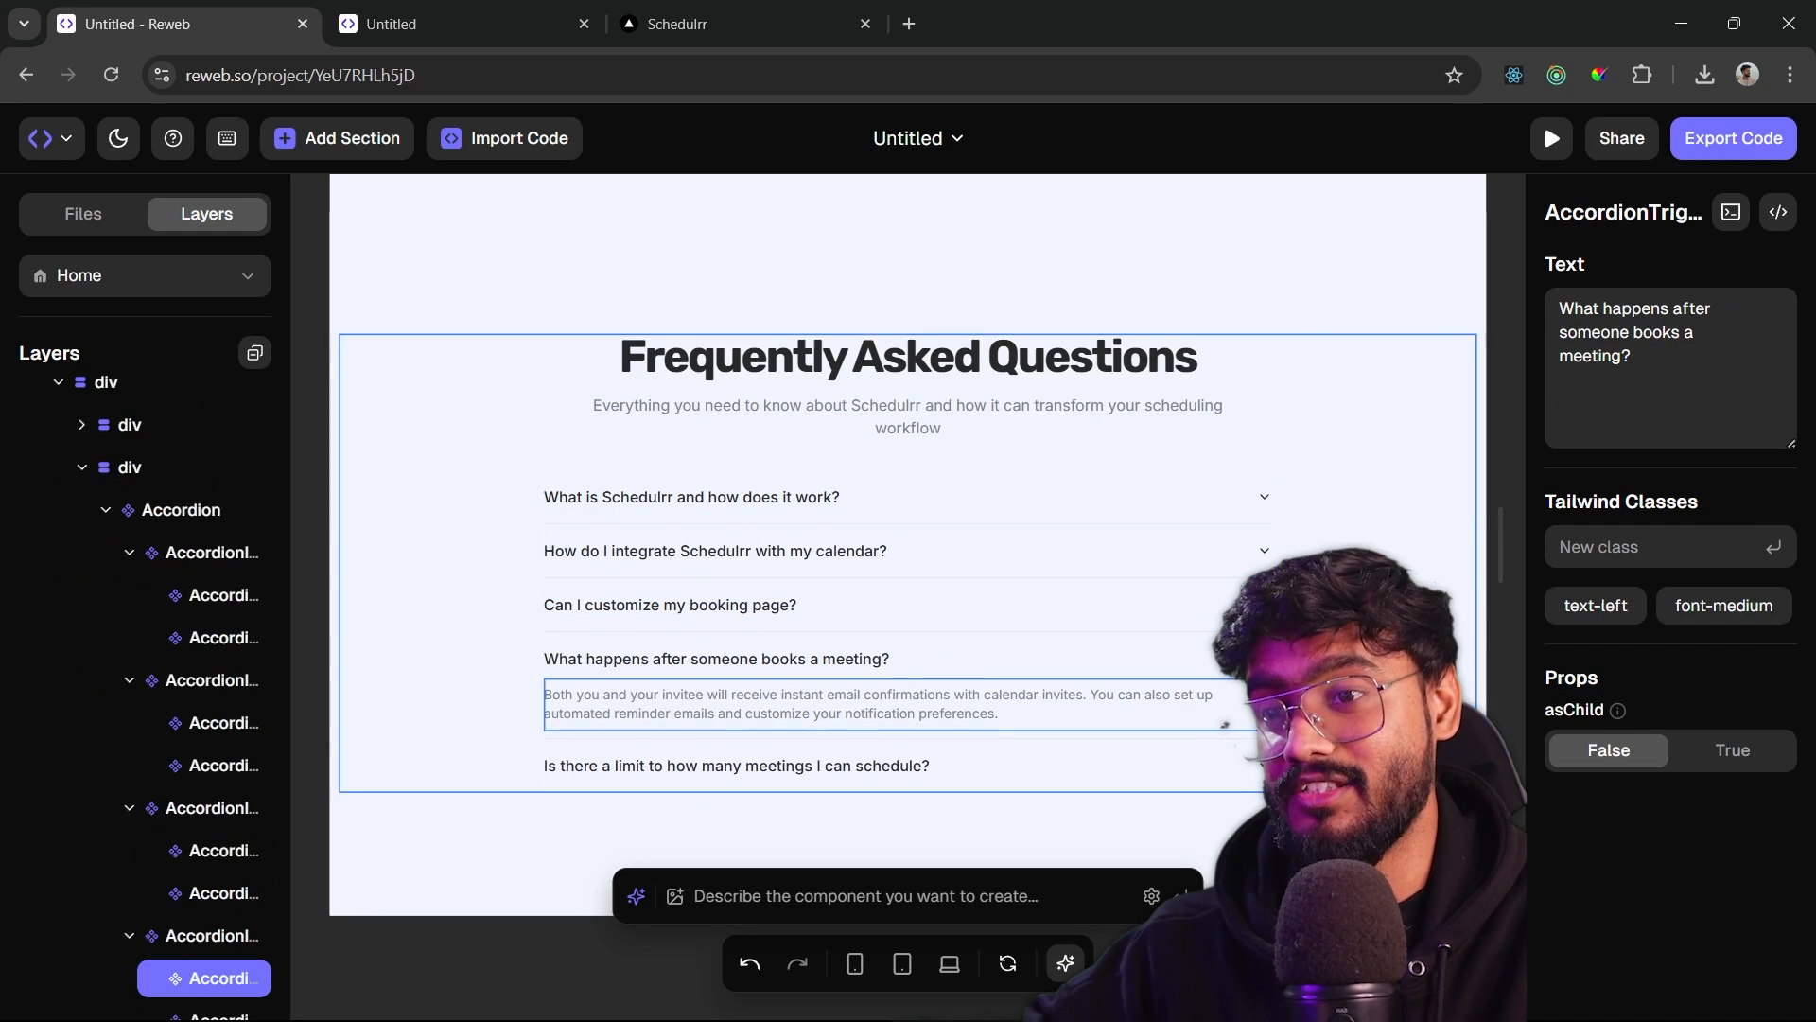
- Check the page's responsive layout by narrowing the canvas to phone width, and widen it back to desktop size
{"action": "left_click", "coordinate": [318, 584]}
{"action": "left_click_drag", "start_coordinate": [1484, 524], "coordinate": [1175, 524]}
{"action": "scroll", "coordinate": [981, 576], "scroll_direction": "down", "scroll_amount": 8}
{"action": "scroll", "coordinate": [981, 577], "scroll_direction": "up", "scroll_amount": 11}
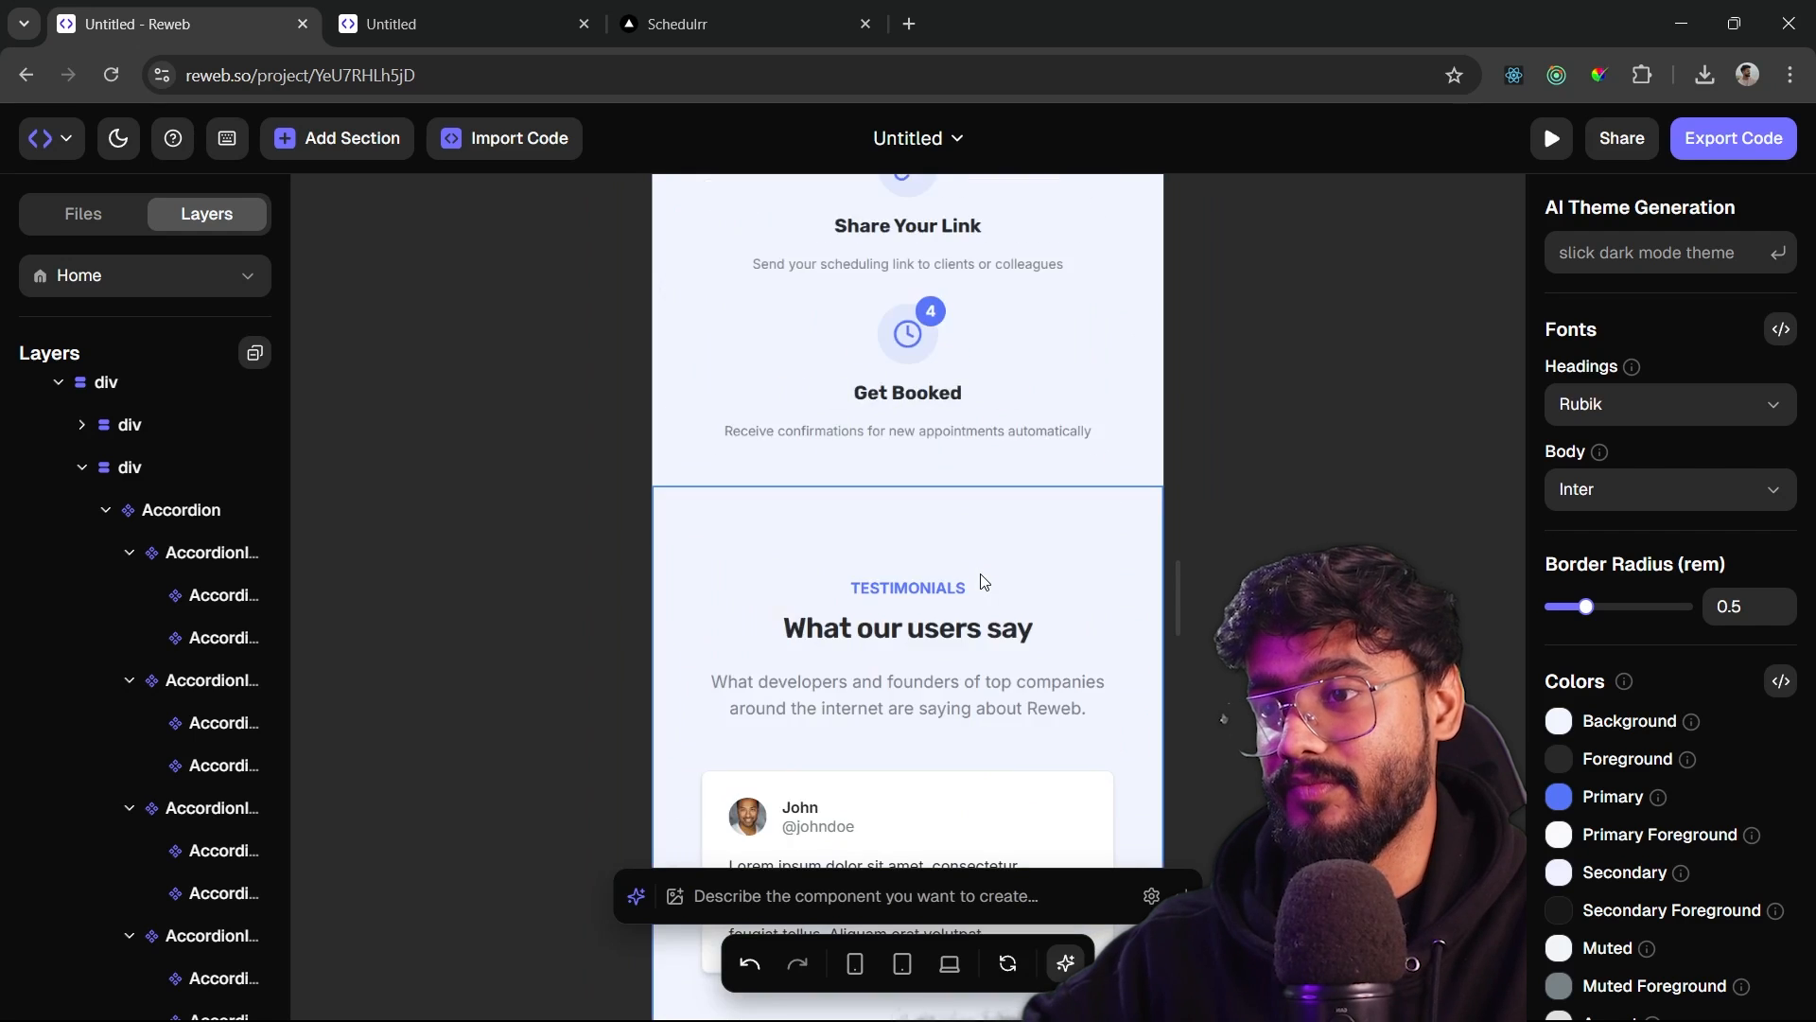
{"action": "scroll", "coordinate": [984, 579], "scroll_direction": "up", "scroll_amount": 6}
{"action": "left_click_drag", "start_coordinate": [1176, 612], "coordinate": [1454, 612]}
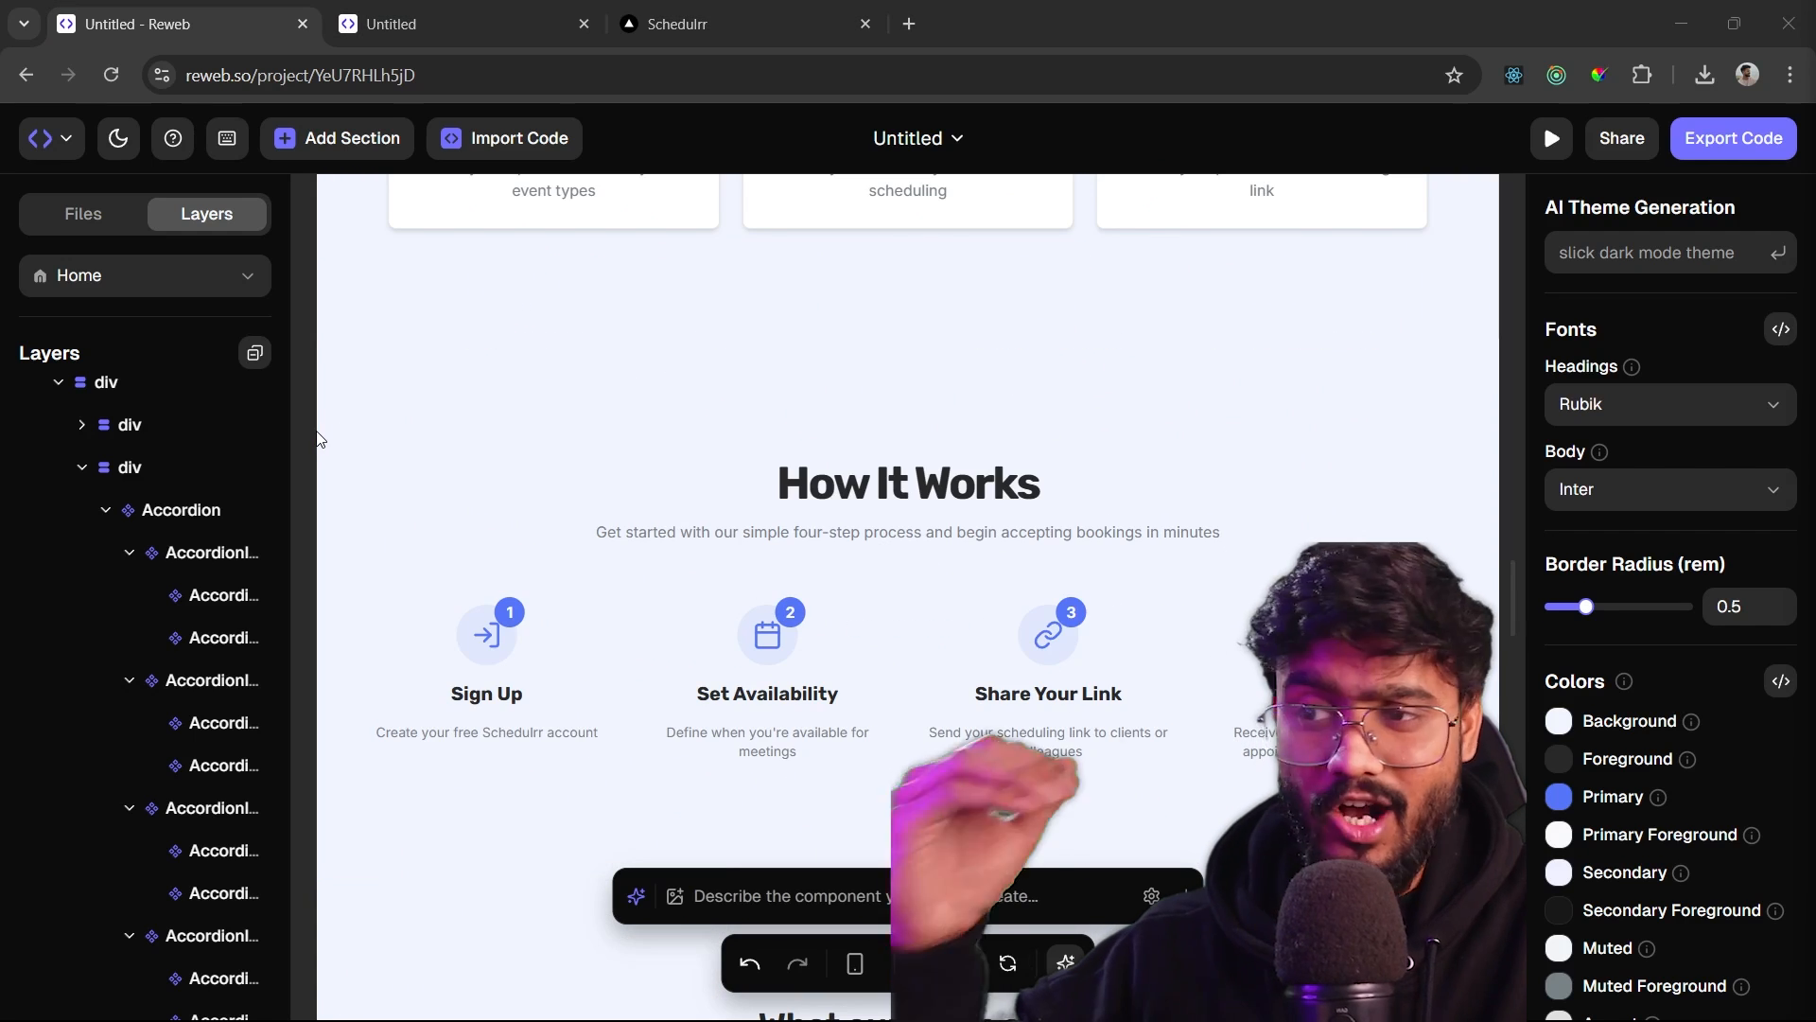
- Check the How It Works and closing call-to-action sections on the live Schedulrr site, and return to the Reweb project
{"action": "scroll", "coordinate": [398, 477], "scroll_direction": "down", "scroll_amount": 10}
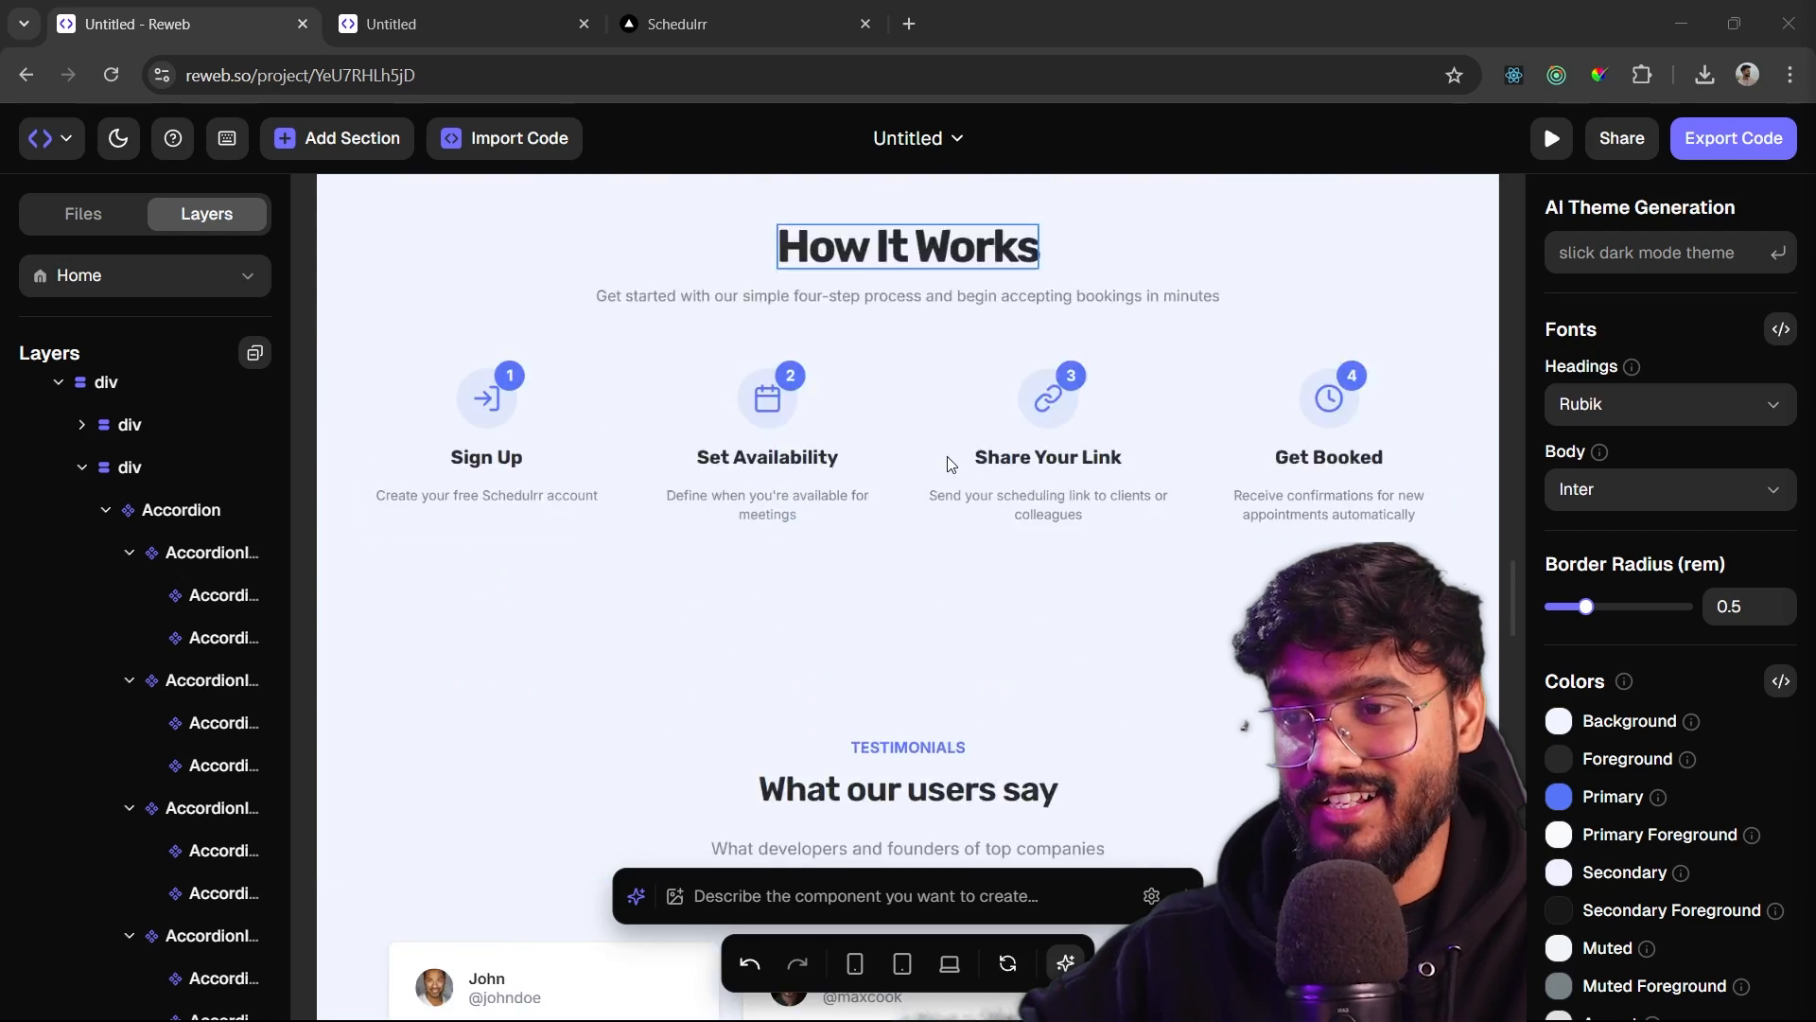
{"action": "scroll", "coordinate": [568, 473], "scroll_direction": "up", "scroll_amount": 3}
{"action": "left_click", "coordinate": [714, 11]}
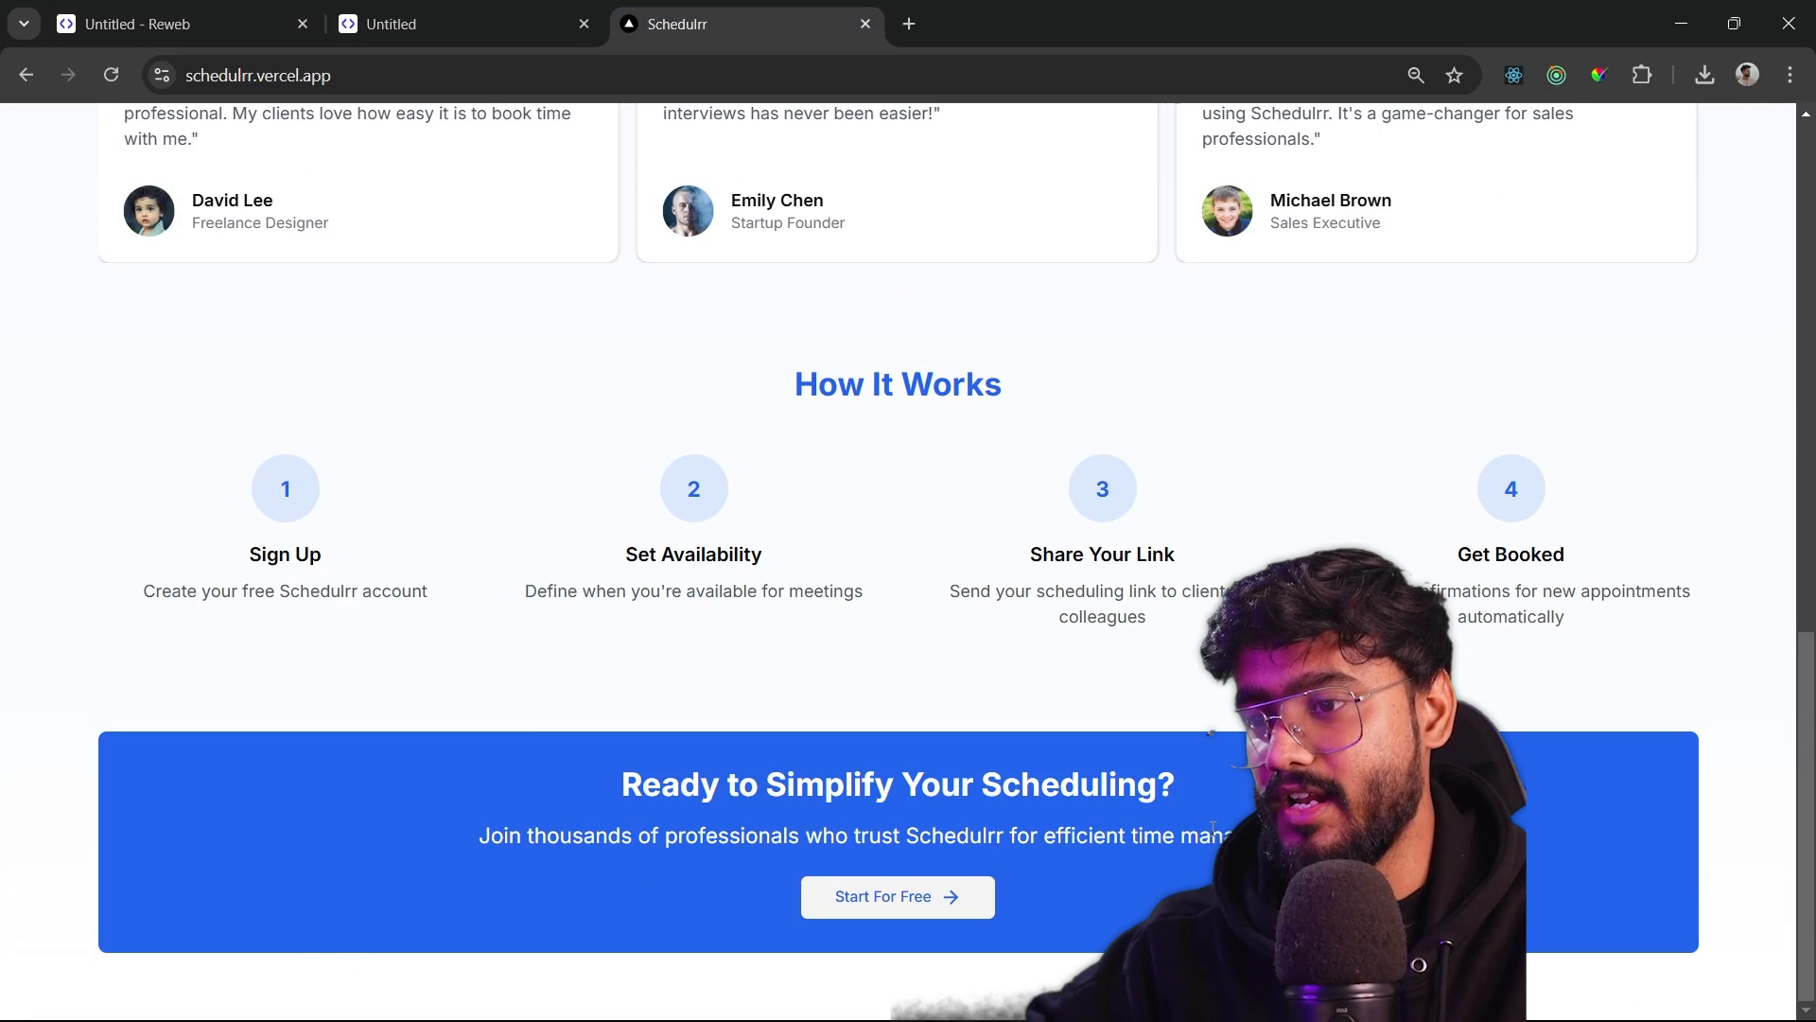
{"action": "left_click", "coordinate": [180, 24]}
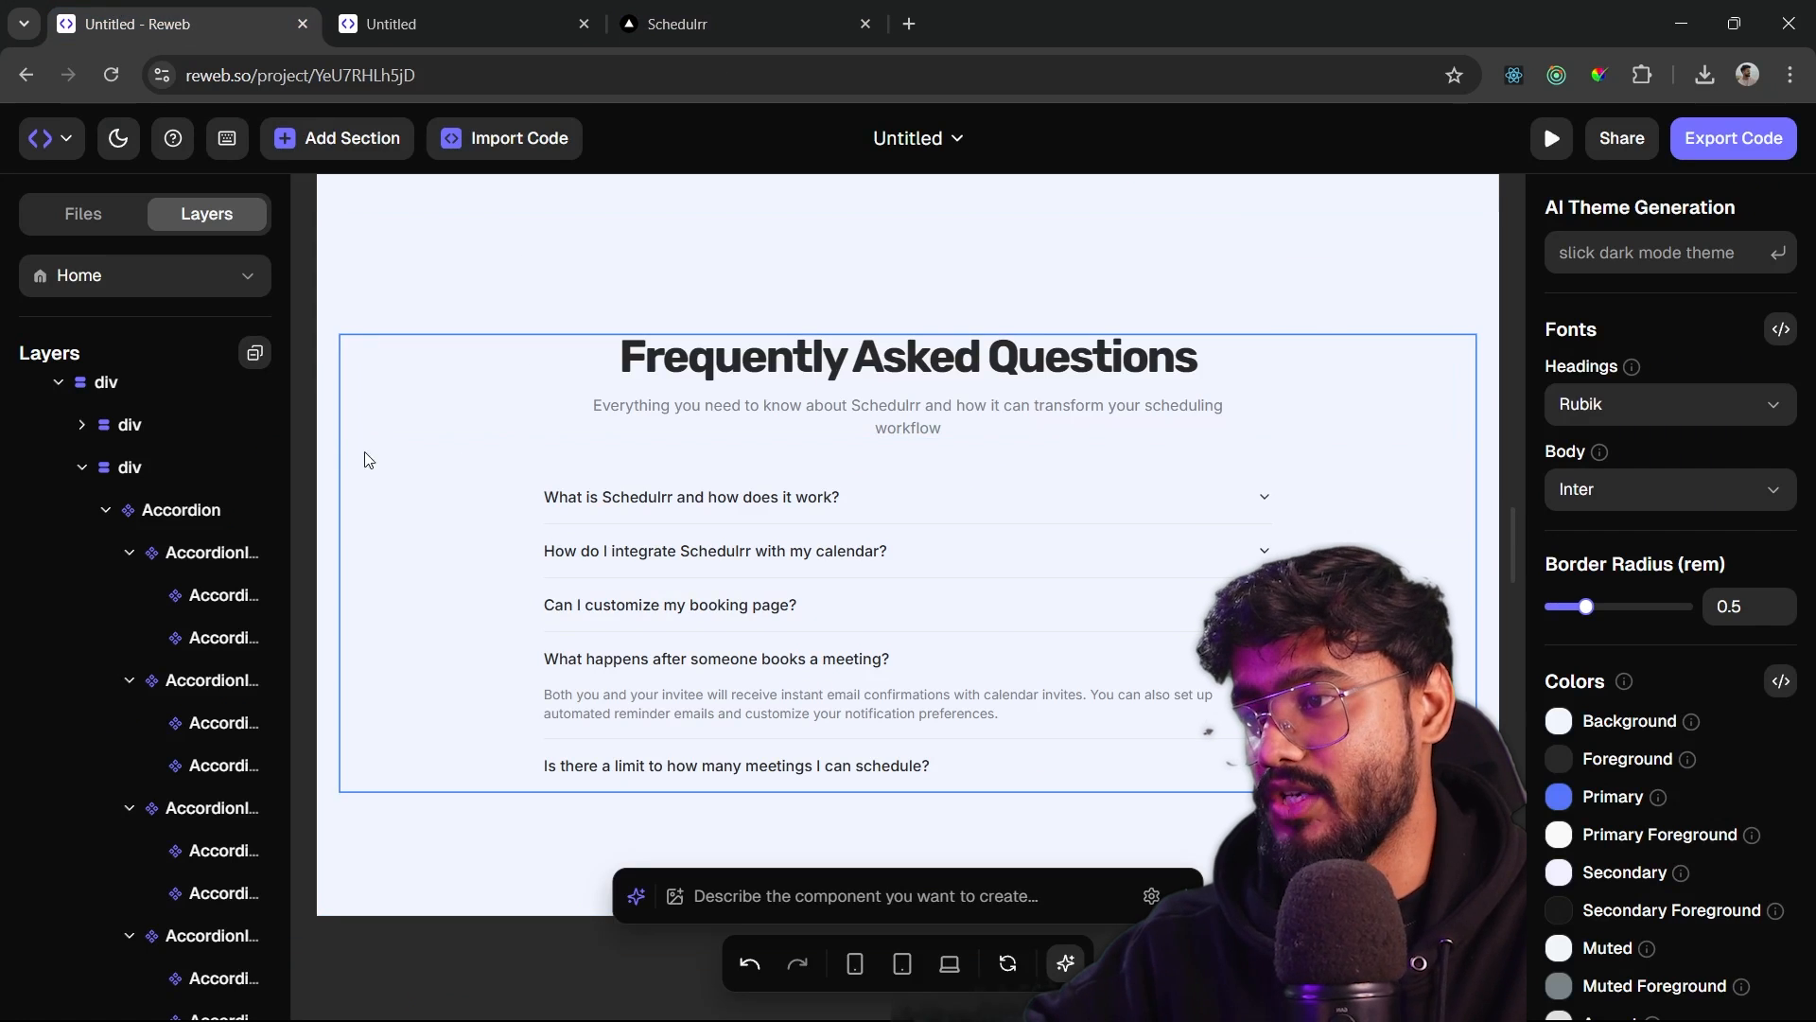
- Collapse all layers and add the CTA Box block below the FAQ section, searching the blocks for "cta"
{"action": "left_click_drag", "start_coordinate": [150, 445], "coordinate": [159, 691]}
{"action": "left_click", "coordinate": [157, 637]}
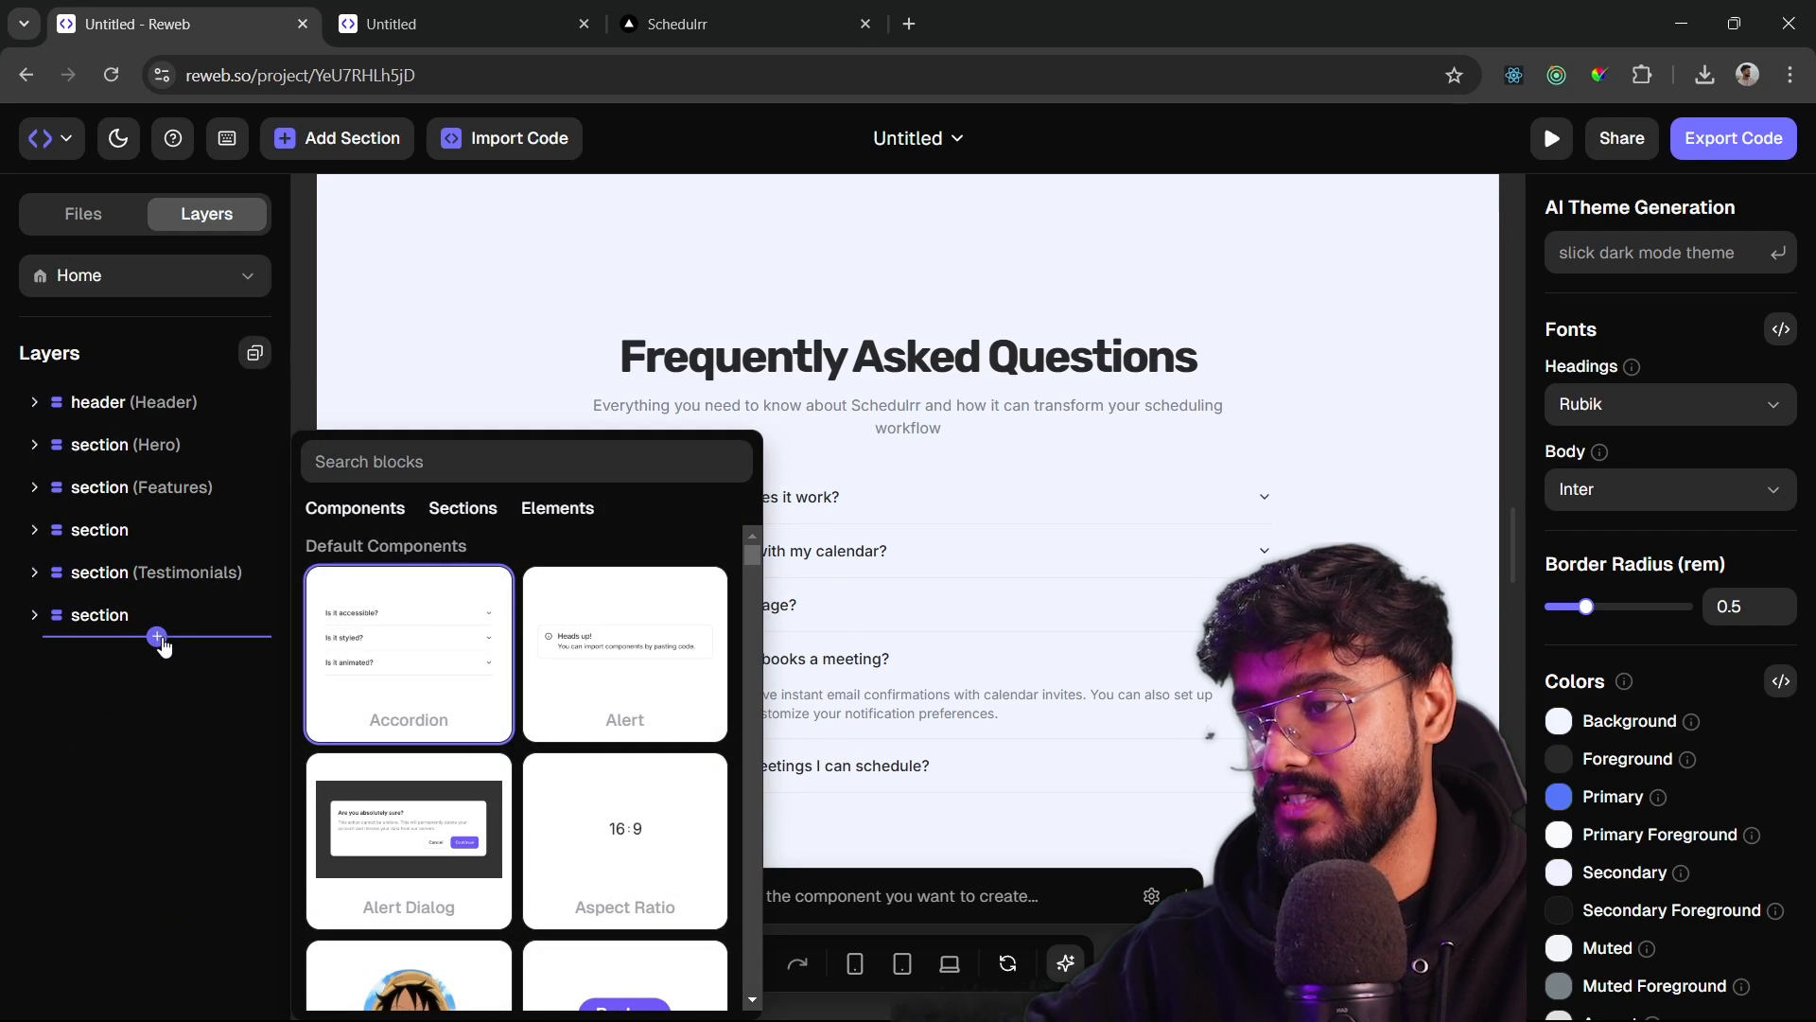
{"action": "scroll", "coordinate": [546, 645], "scroll_direction": "down", "scroll_amount": 5}
{"action": "scroll", "coordinate": [535, 567], "scroll_direction": "up", "scroll_amount": 3}
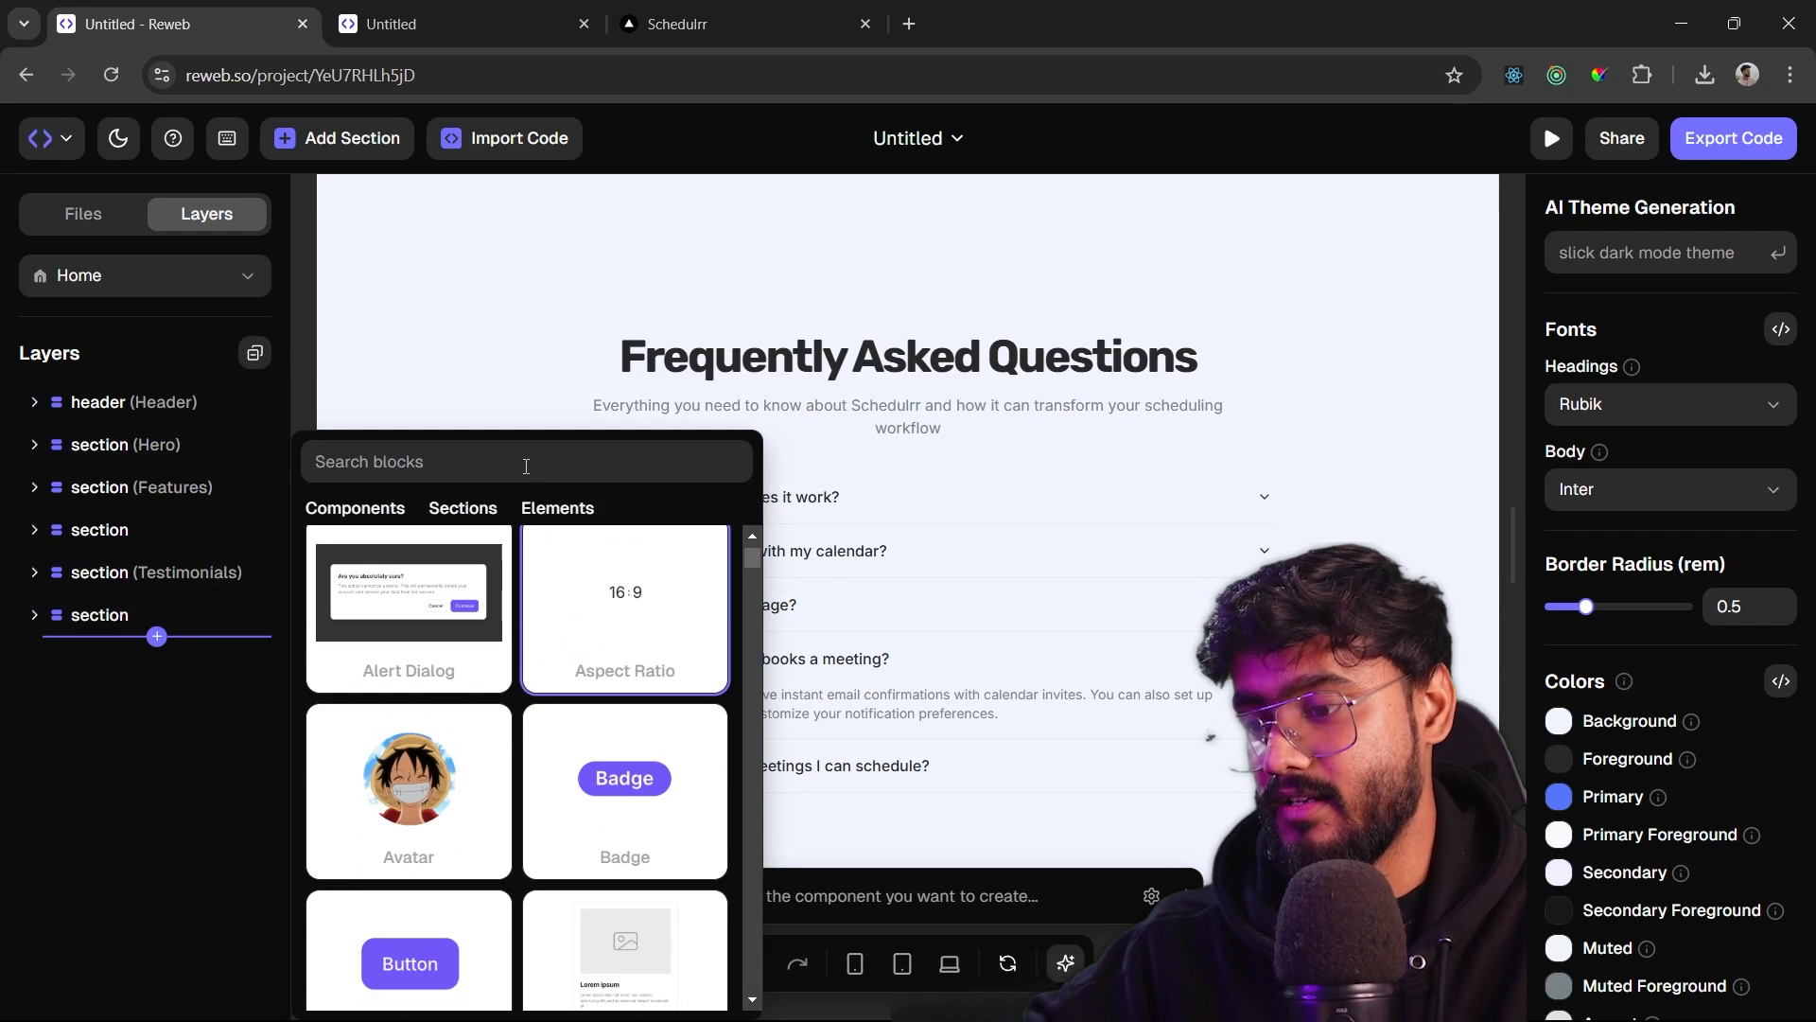
{"action": "type", "text": "cta"}
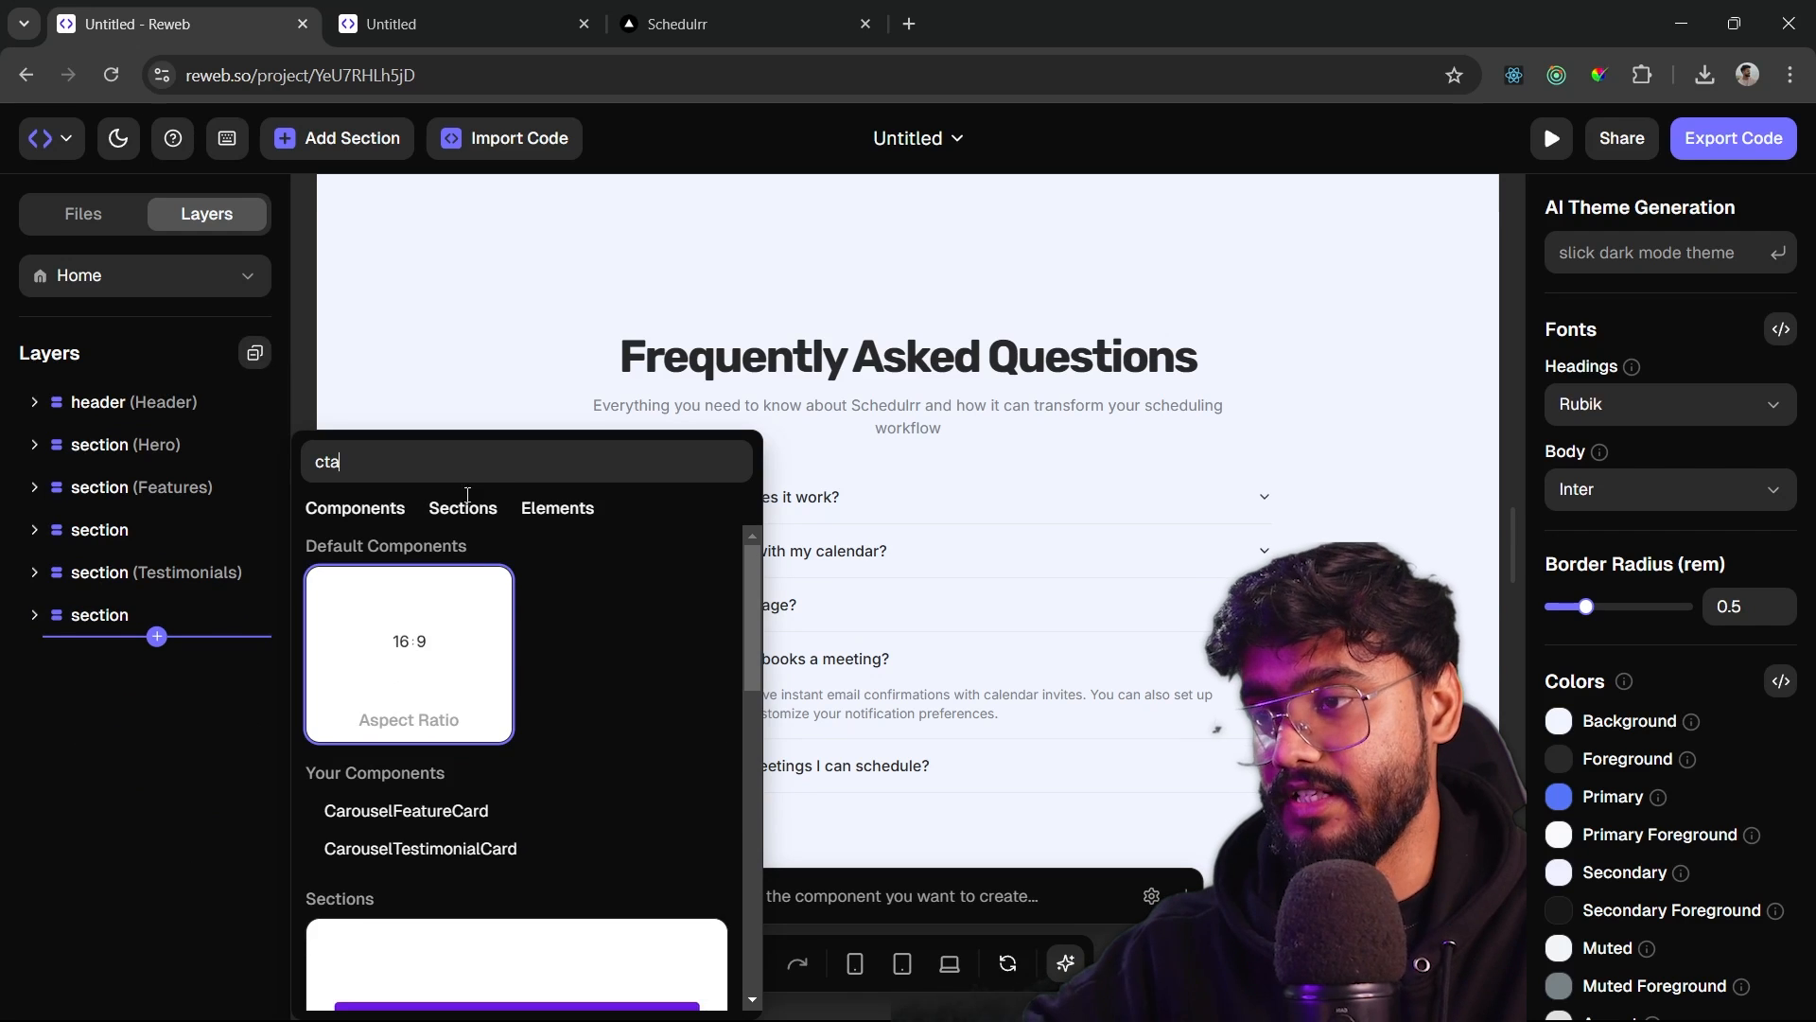
{"action": "scroll", "coordinate": [526, 698], "scroll_direction": "down", "scroll_amount": 4}
{"action": "scroll", "coordinate": [511, 738], "scroll_direction": "down", "scroll_amount": 4}
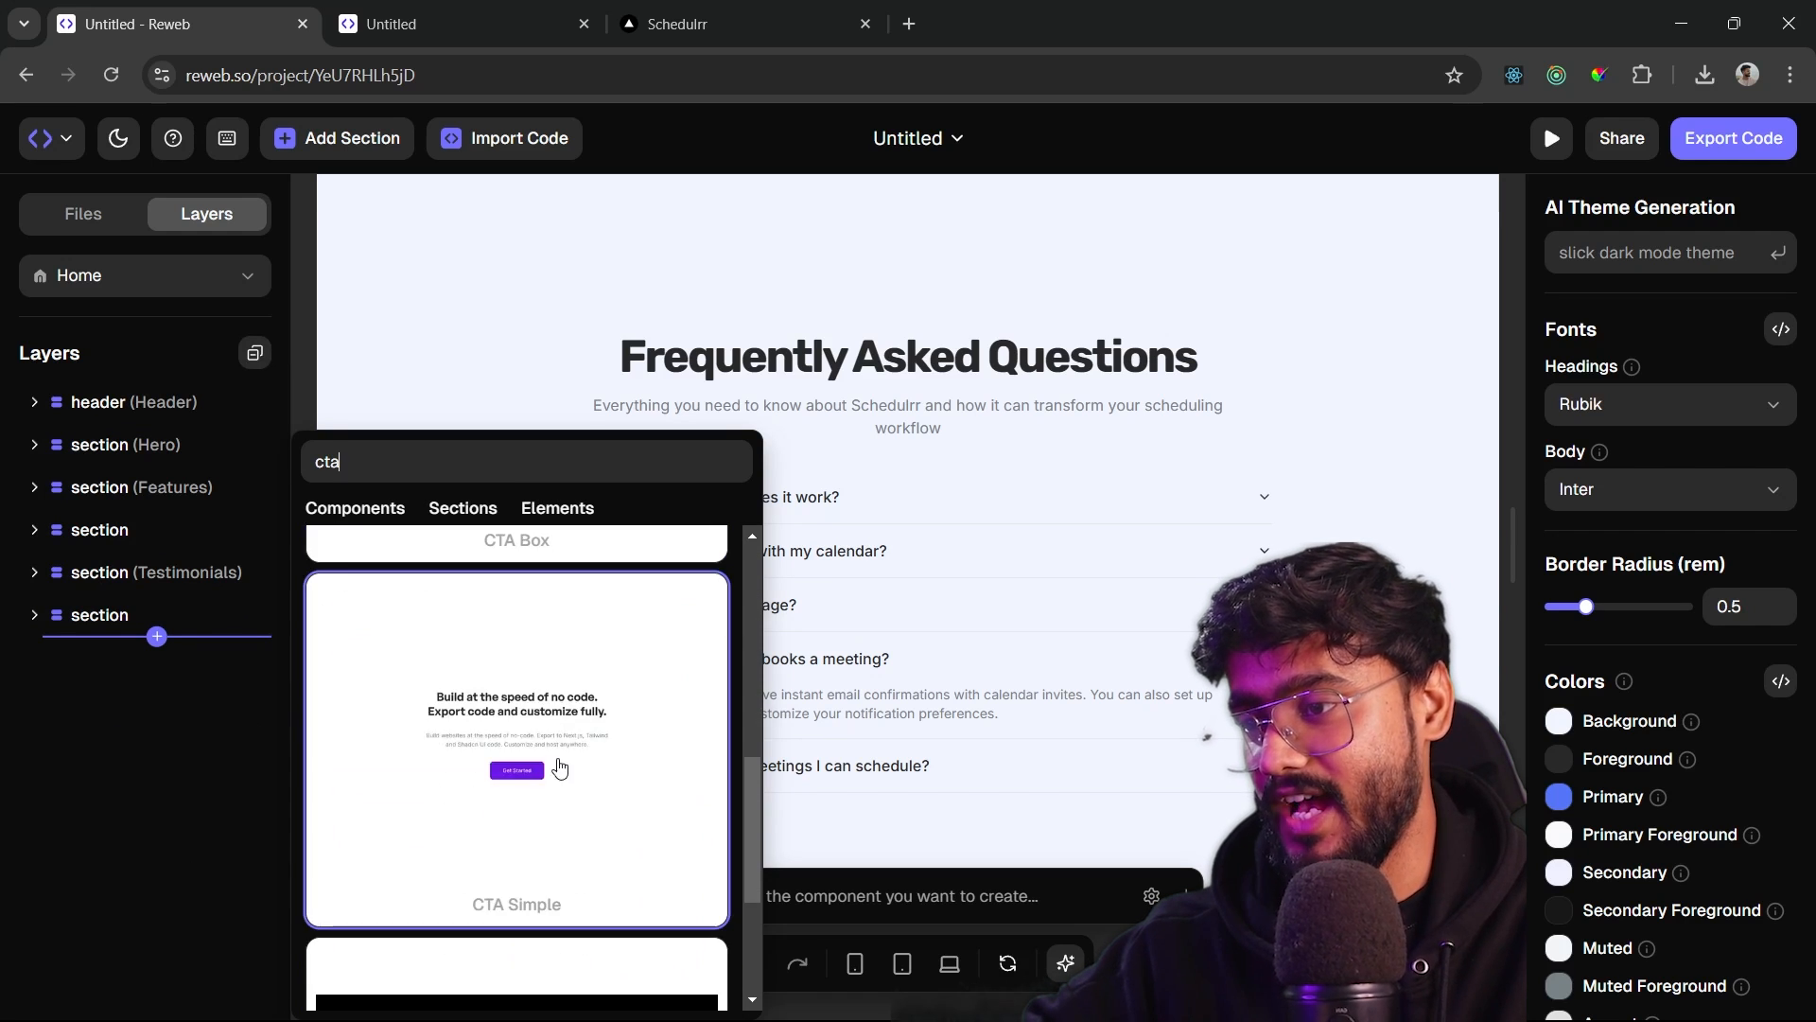
{"action": "scroll", "coordinate": [525, 771], "scroll_direction": "up", "scroll_amount": 4}
{"action": "left_click", "coordinate": [526, 721]}
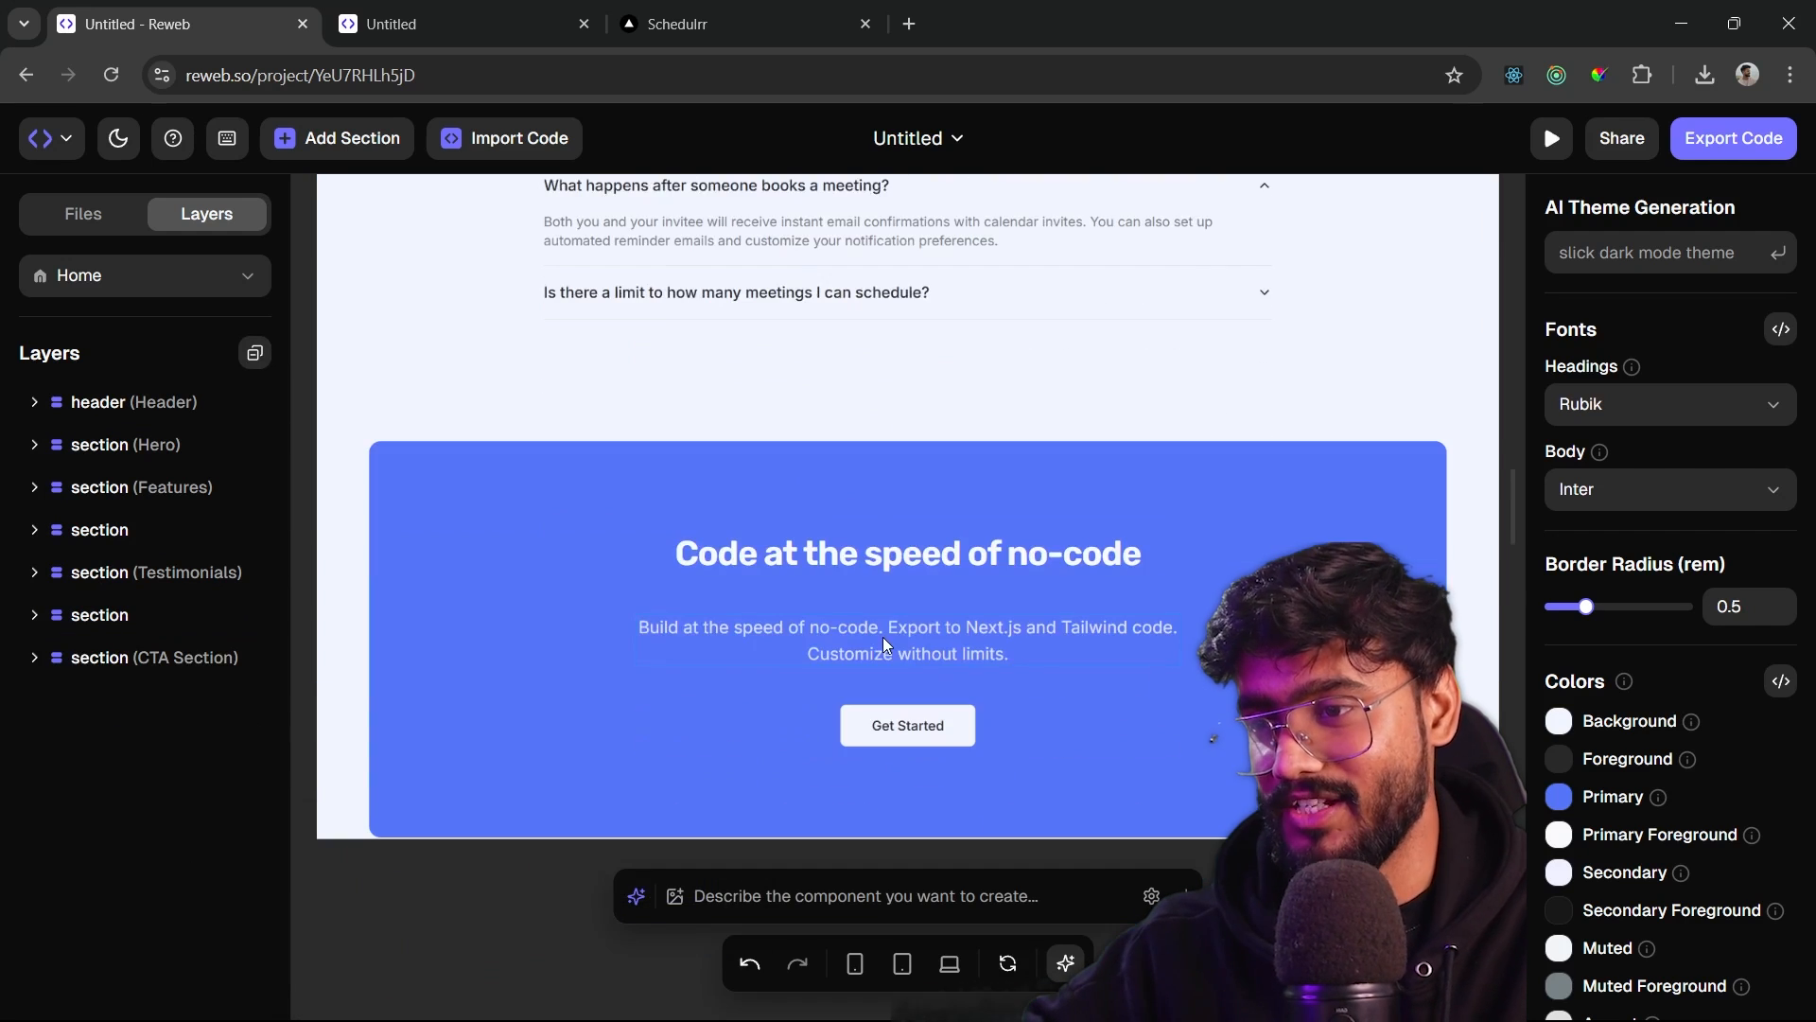
- Set the CTA heading to "Ready to Simplify Your Scheduling?" and its text to "Join thousands of professionals who trust Schedulrr for efficient time management."
{"action": "left_click", "coordinate": [924, 518]}
{"action": "triple_click", "coordinate": [707, 555]}
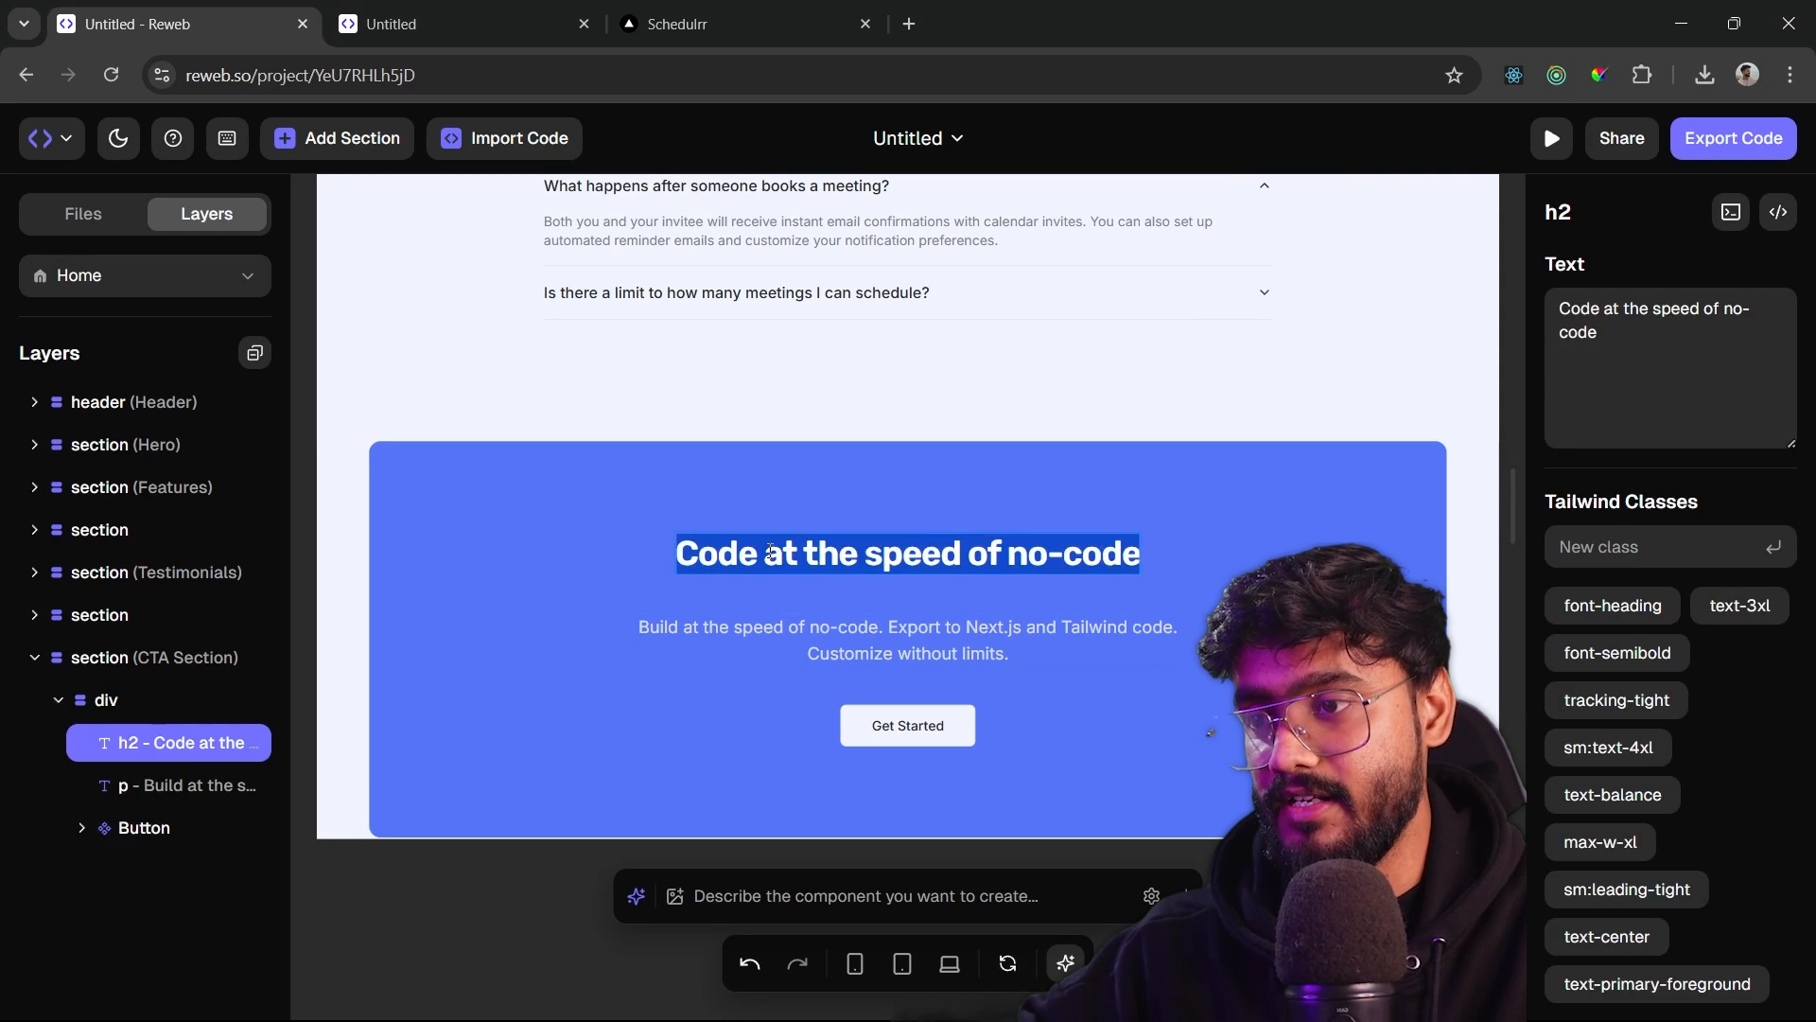
{"action": "type", "text": "Ready to Simplify Your Scheduling?"}
{"action": "scroll", "coordinate": [814, 554], "scroll_direction": "down", "scroll_amount": 1}
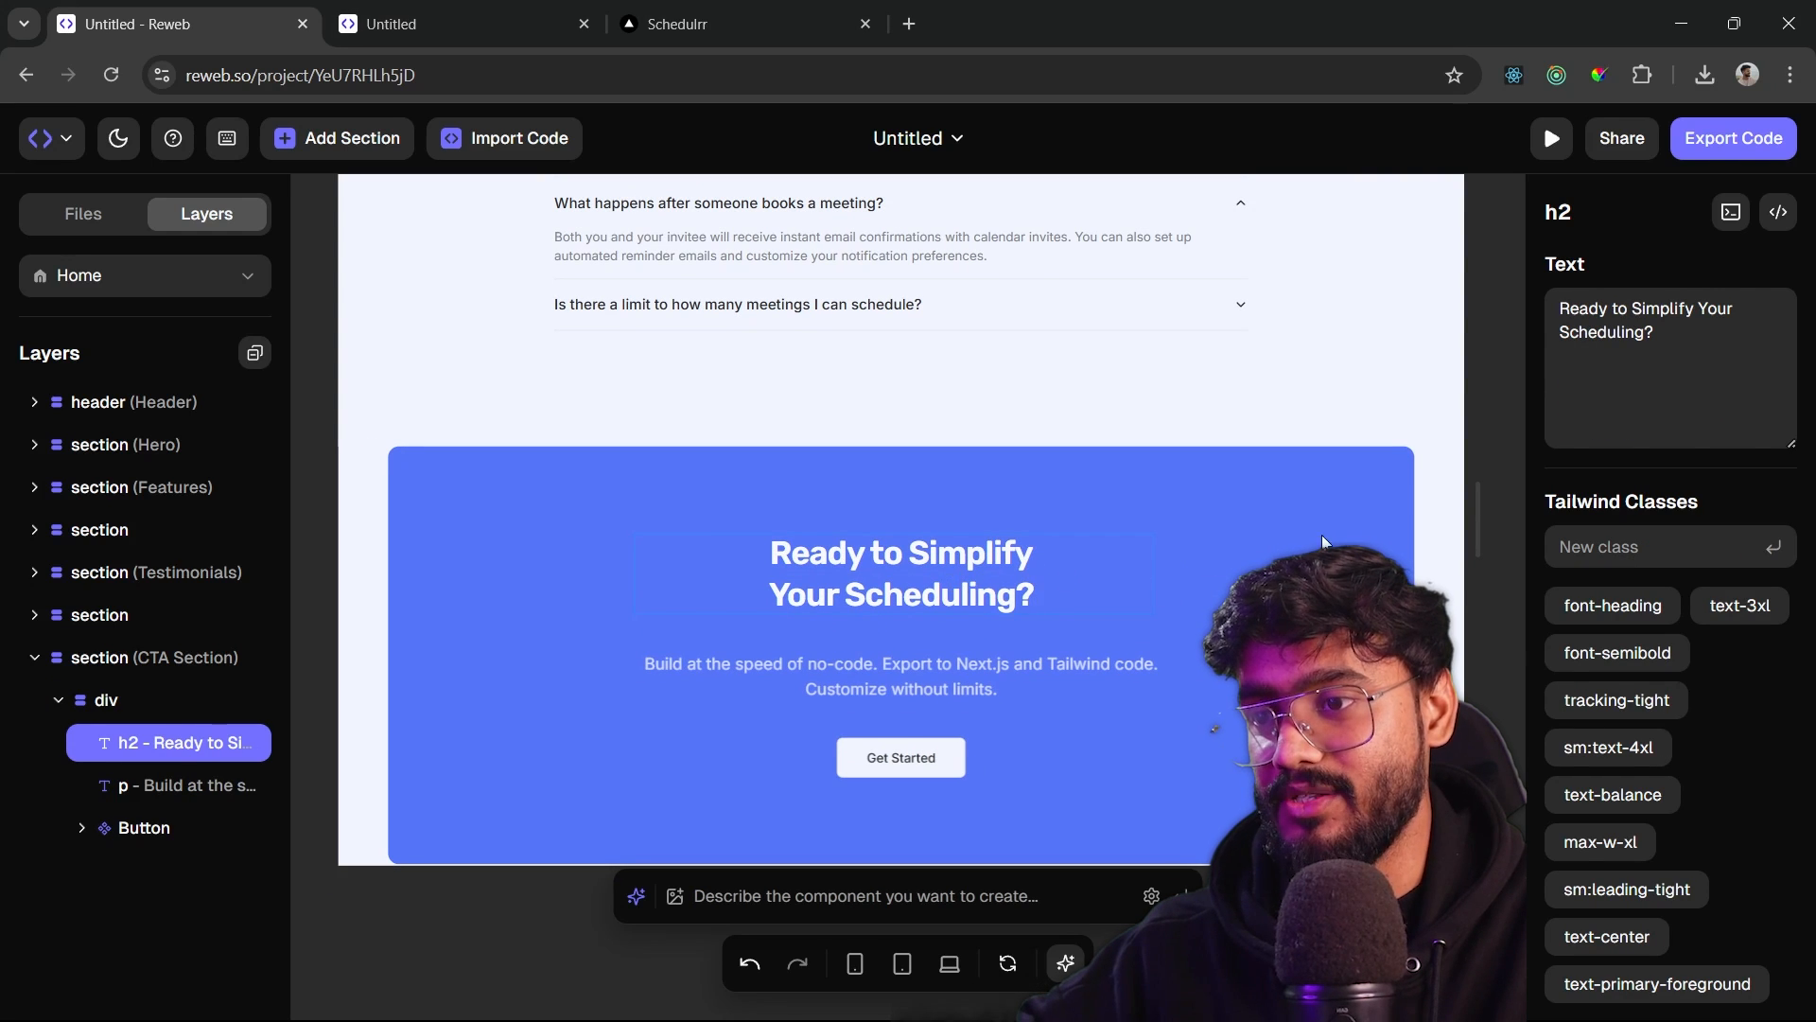
{"action": "triple_click", "coordinate": [867, 677]}
{"action": "type", "text": "Join thousands of professionals who trust Schedulrr for efficient time management."}
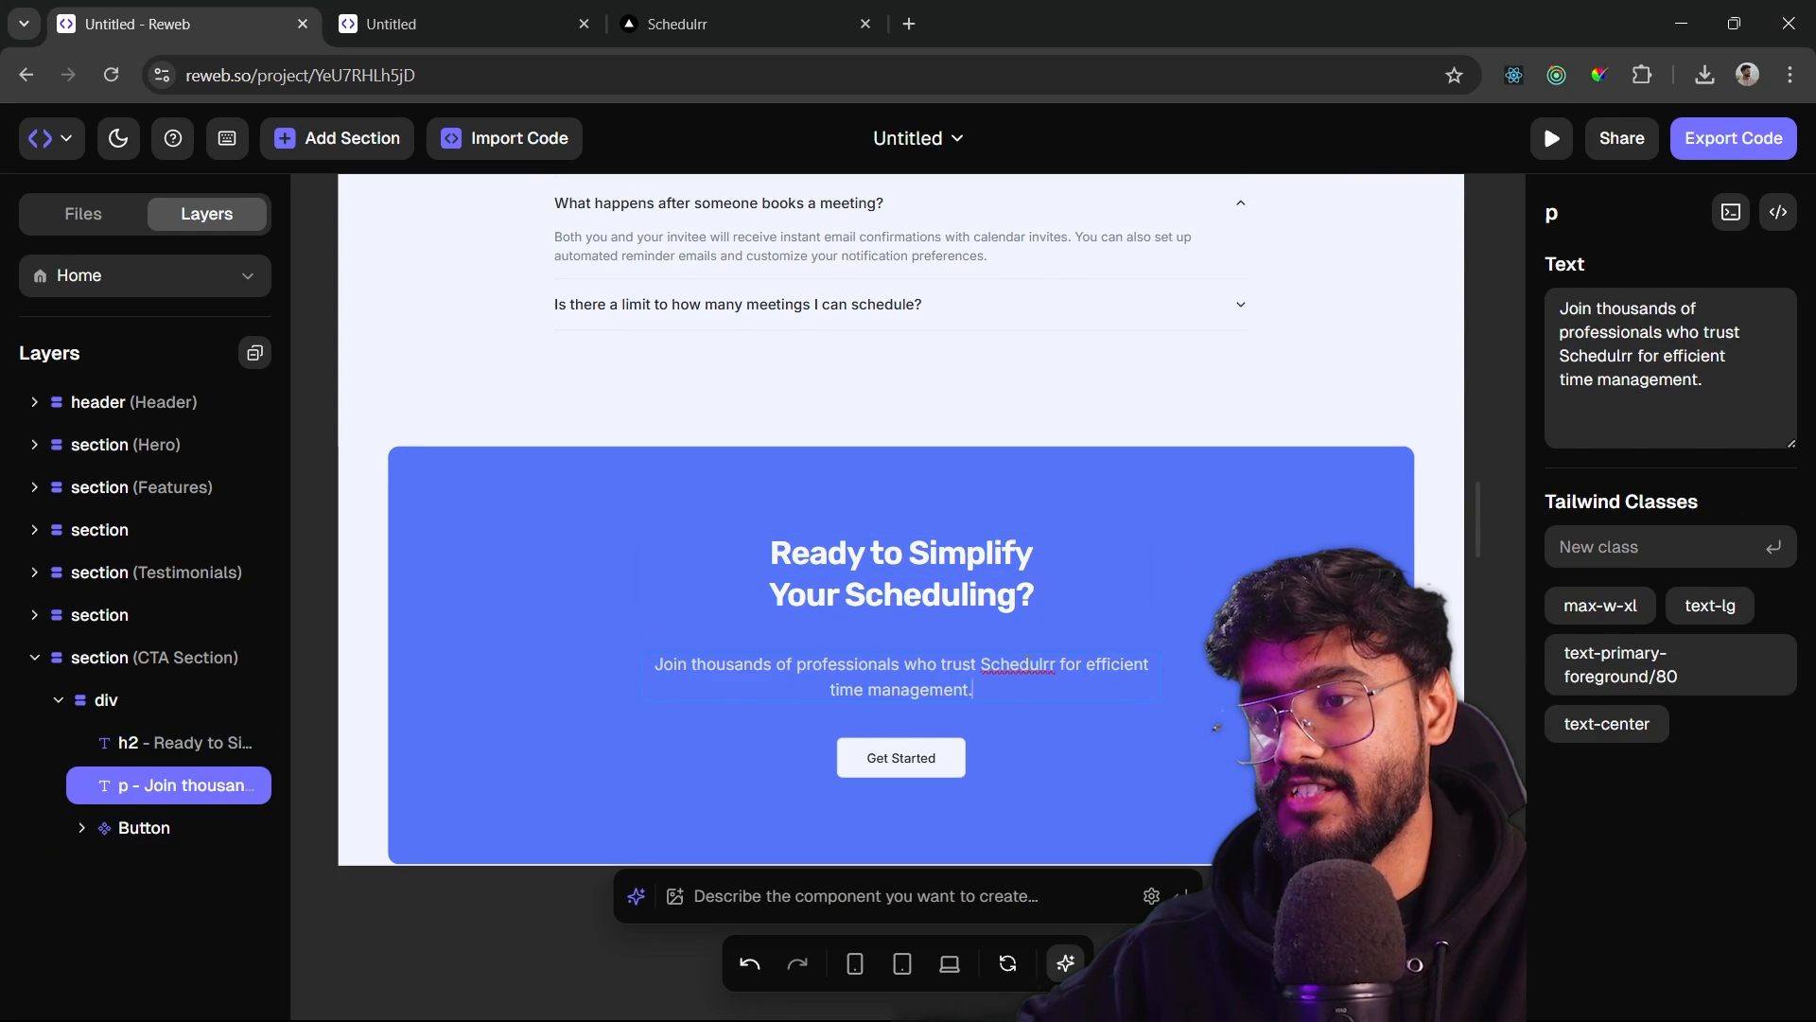
{"action": "key", "text": "ctrl+a"}
- Add the Footer Simple block below the CTA section, searching the blocks for "footer"
{"action": "left_click", "coordinate": [916, 768]}
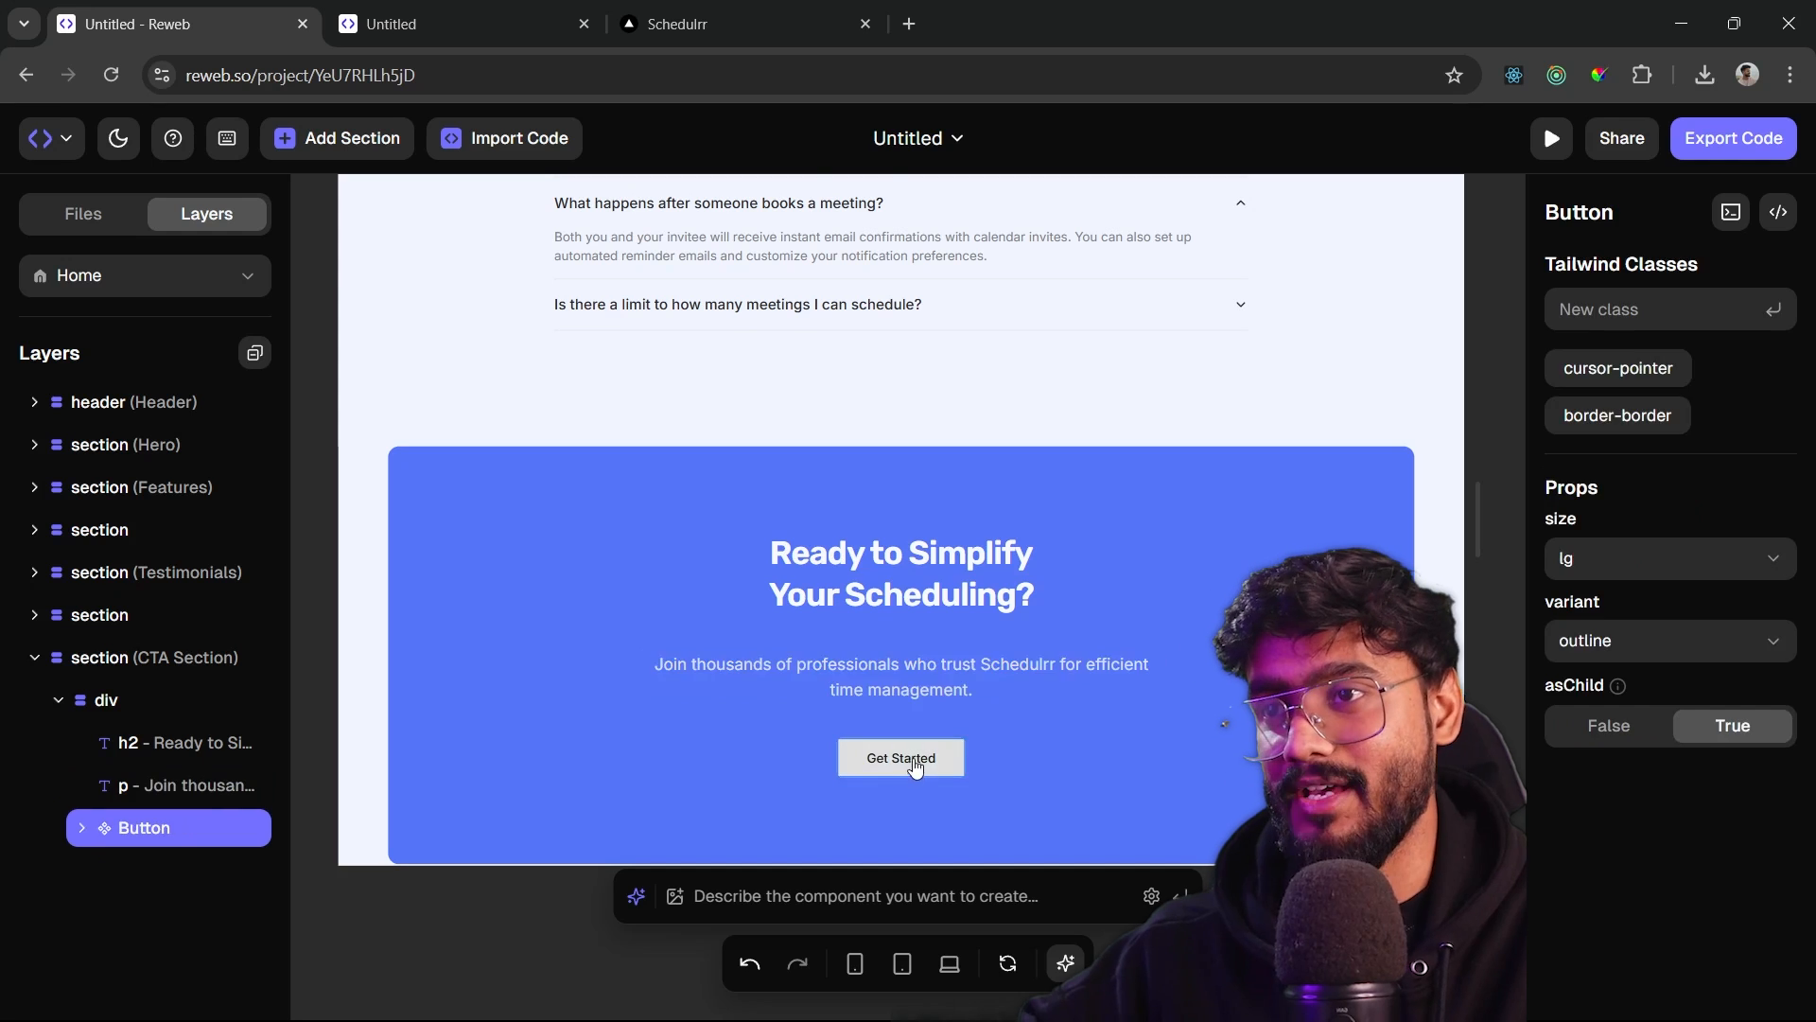
{"action": "key", "text": "Escape"}
{"action": "left_click", "coordinate": [157, 666]}
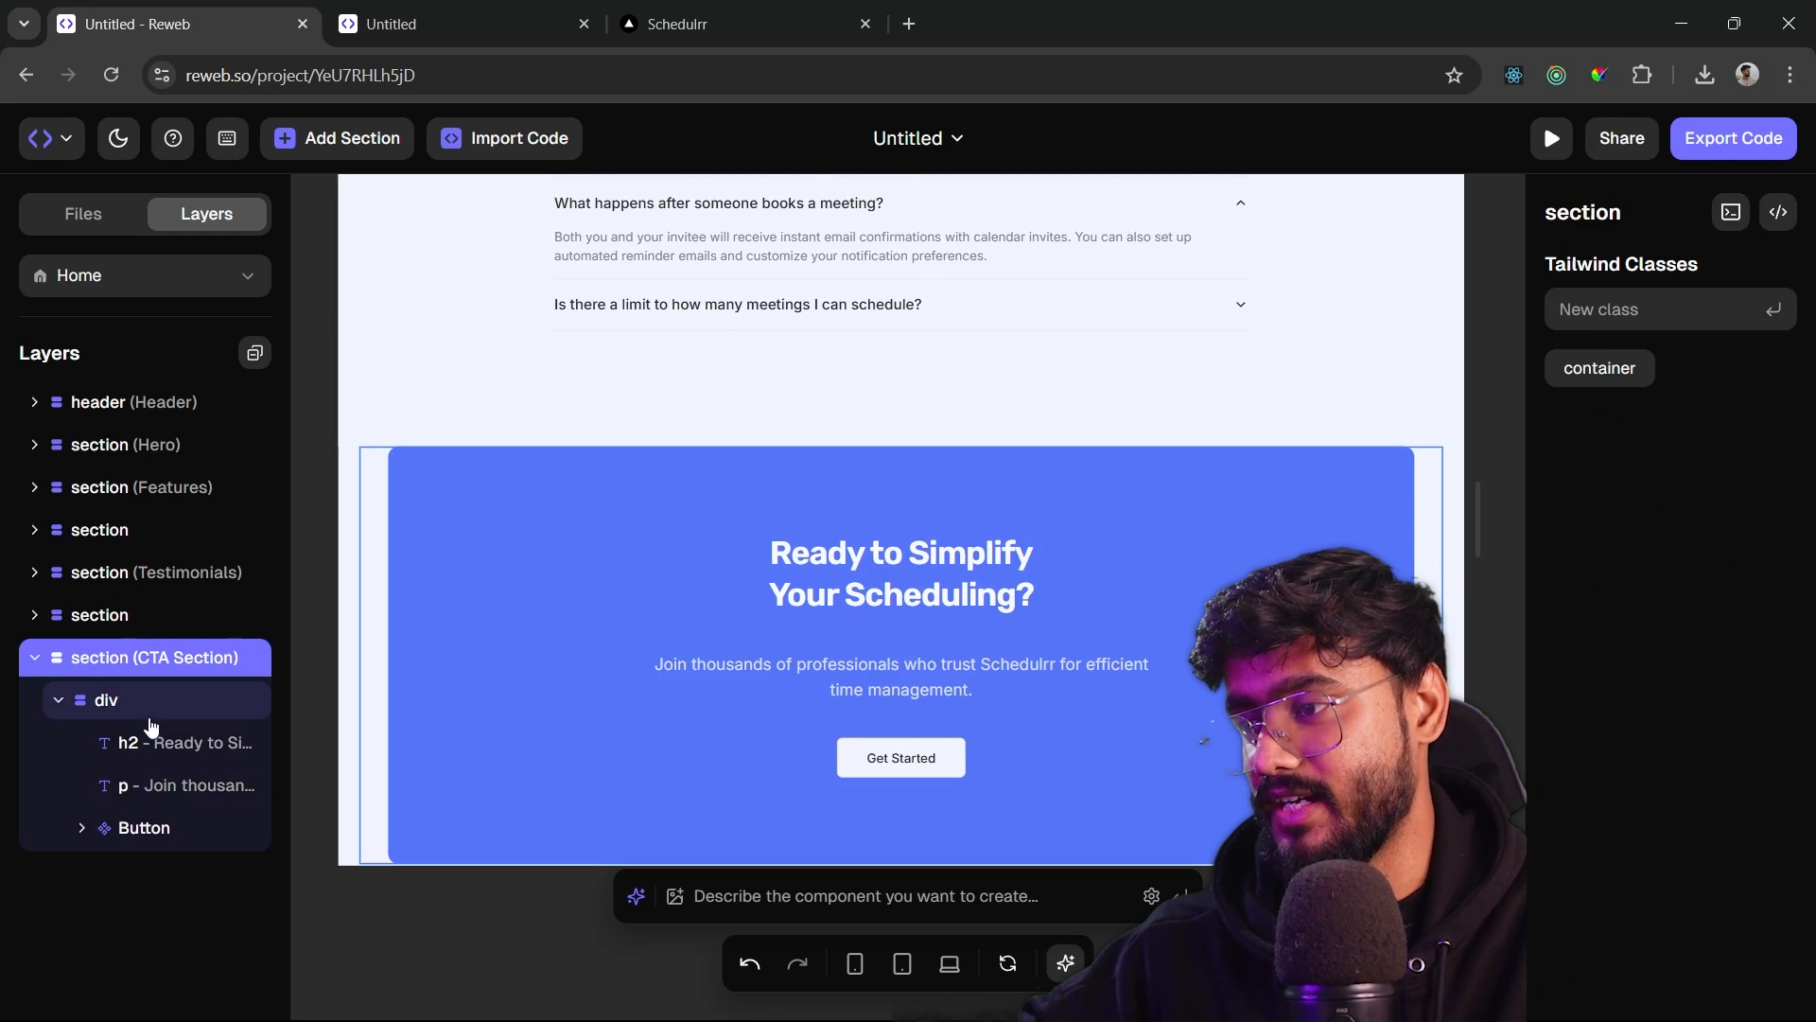
{"action": "left_click", "coordinate": [158, 850]}
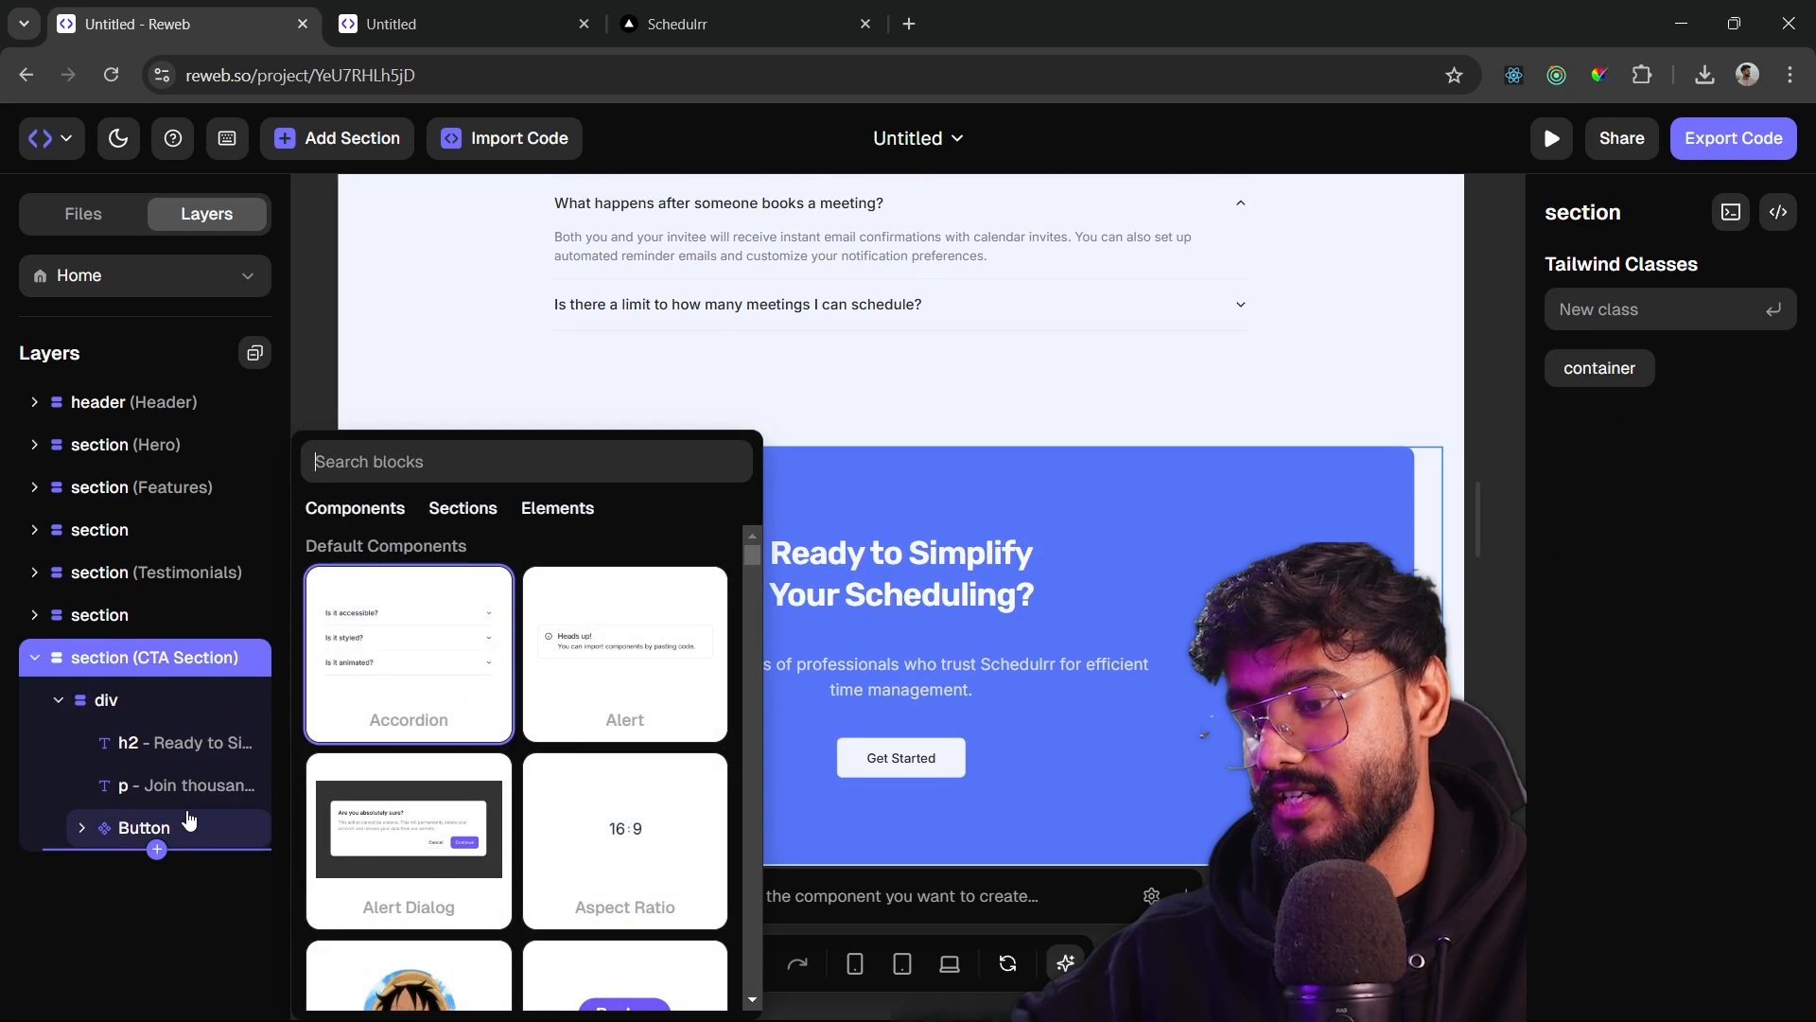
{"action": "type", "text": "footer"}
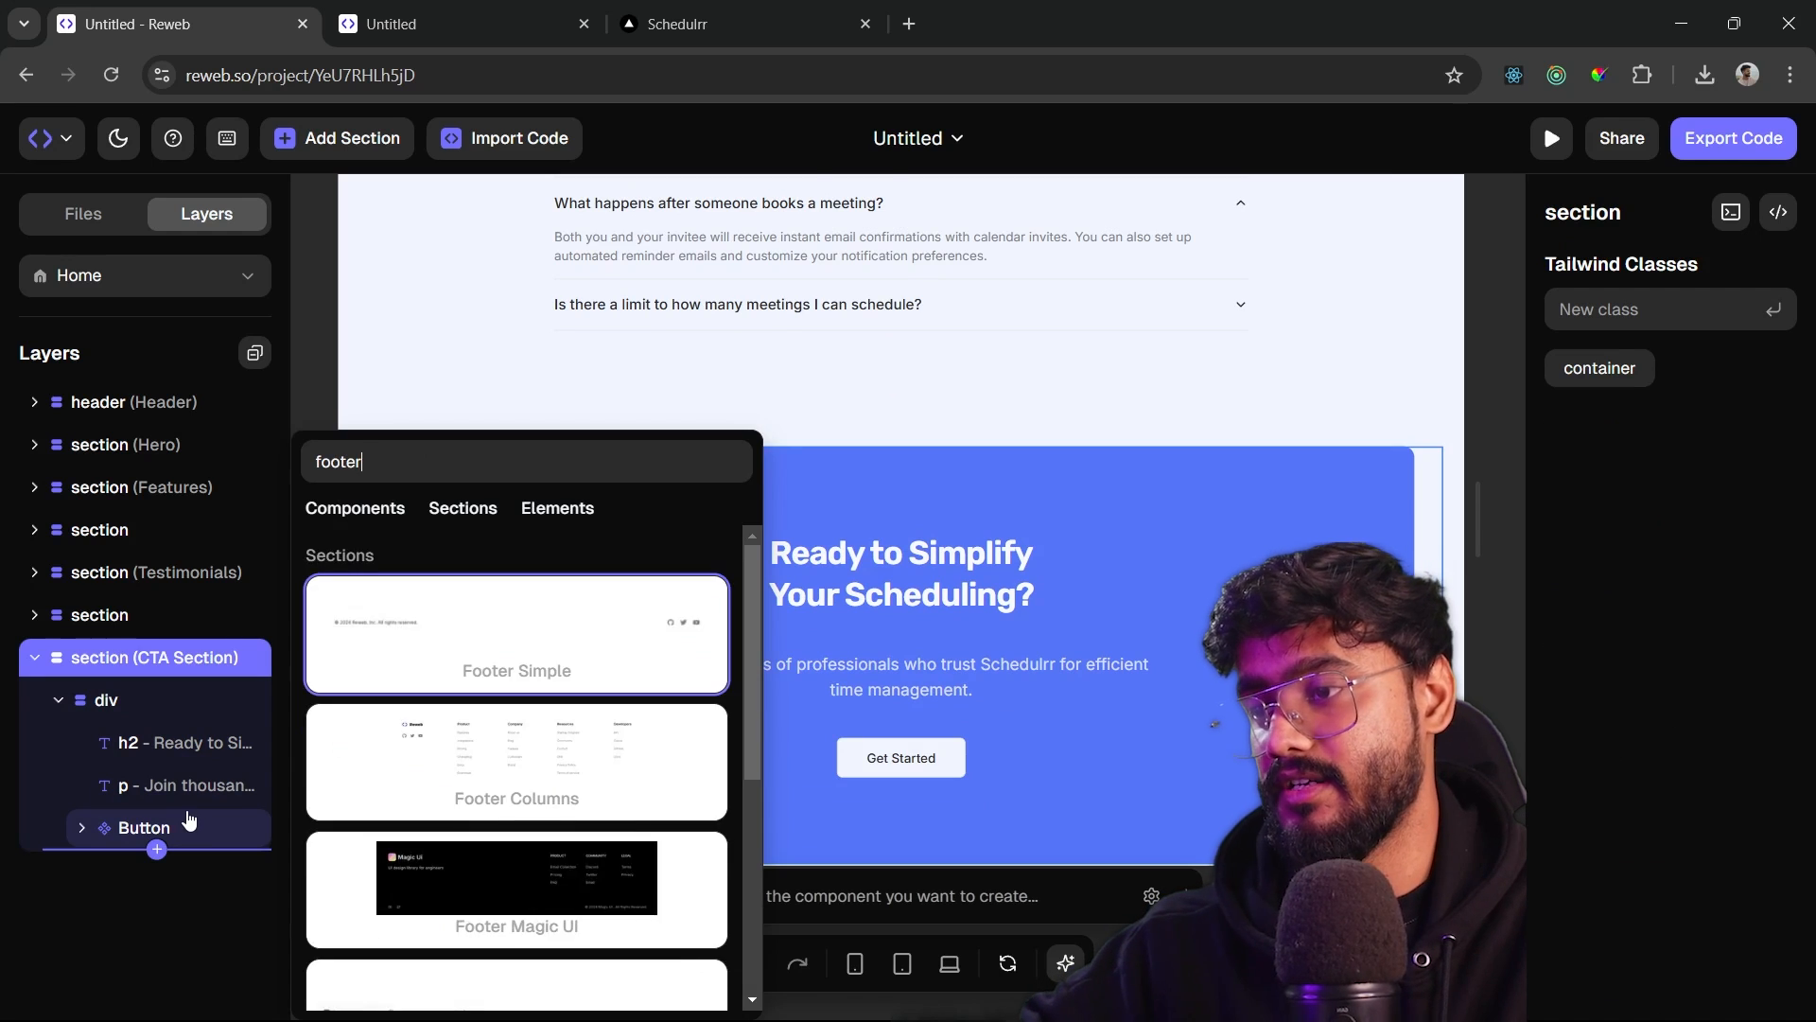
{"action": "left_click", "coordinate": [516, 757]}
{"action": "left_click", "coordinate": [760, 746]}
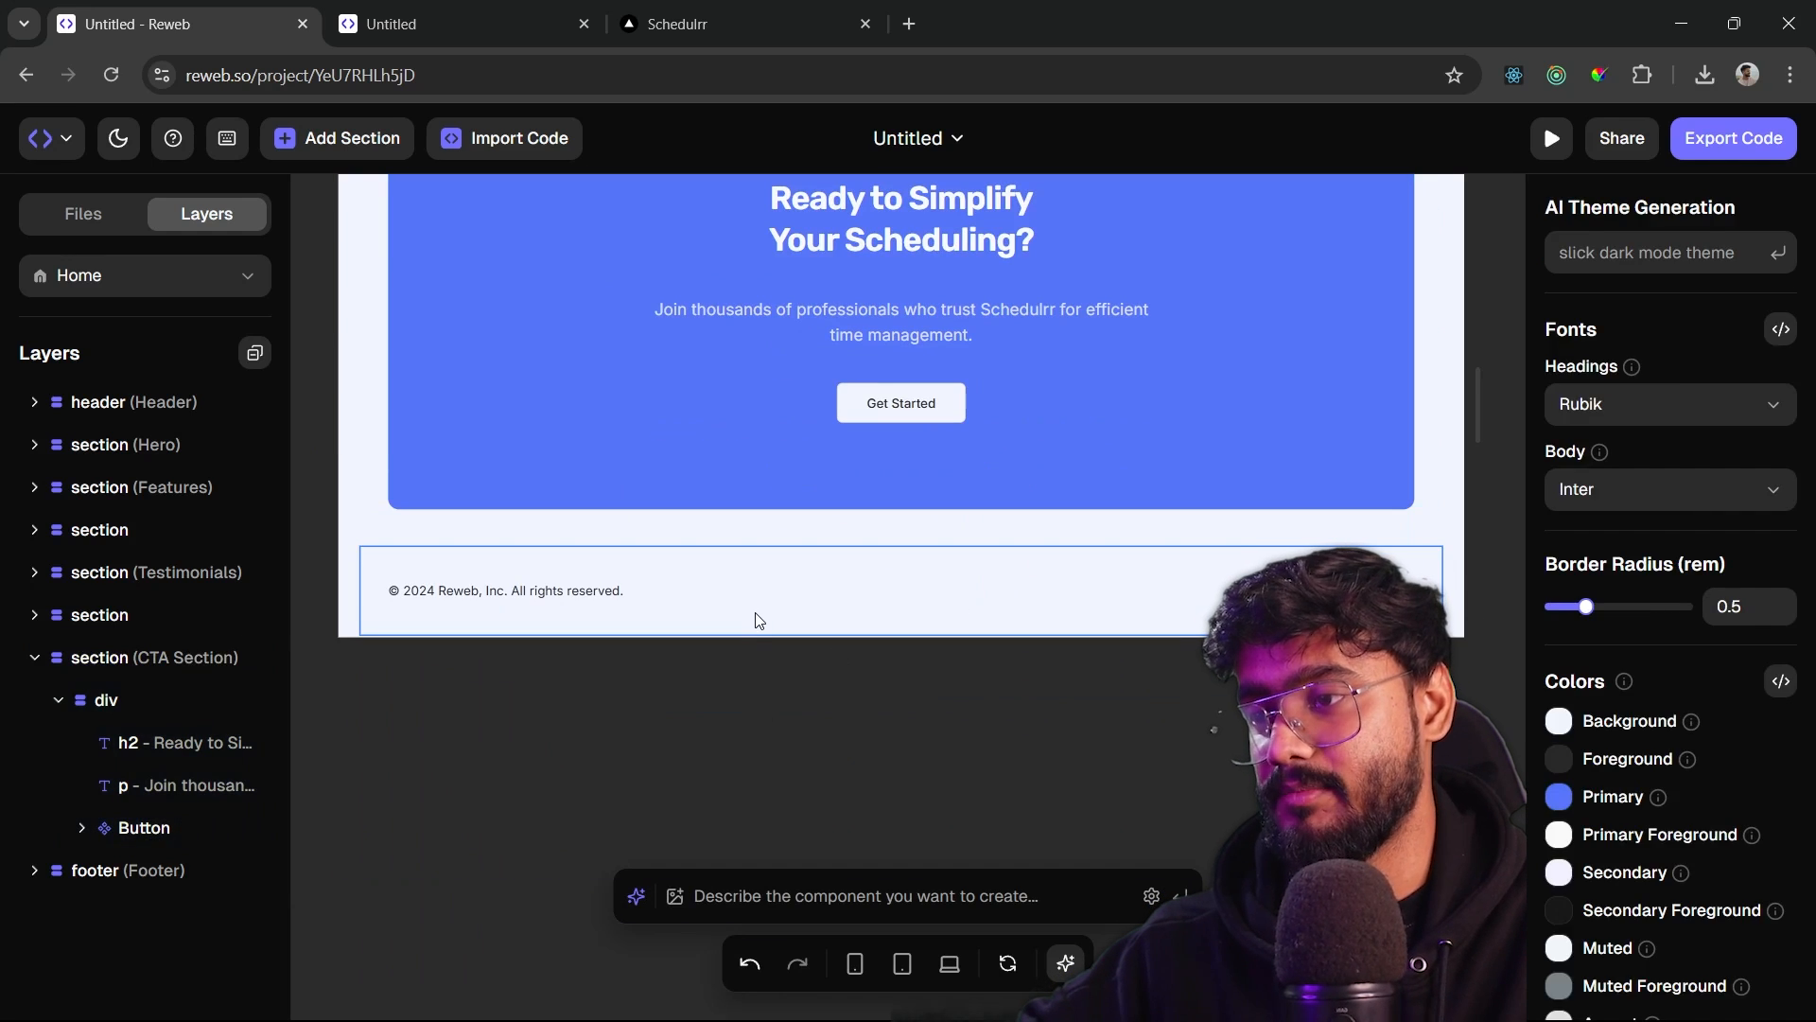
{"action": "left_click", "coordinate": [156, 893]}
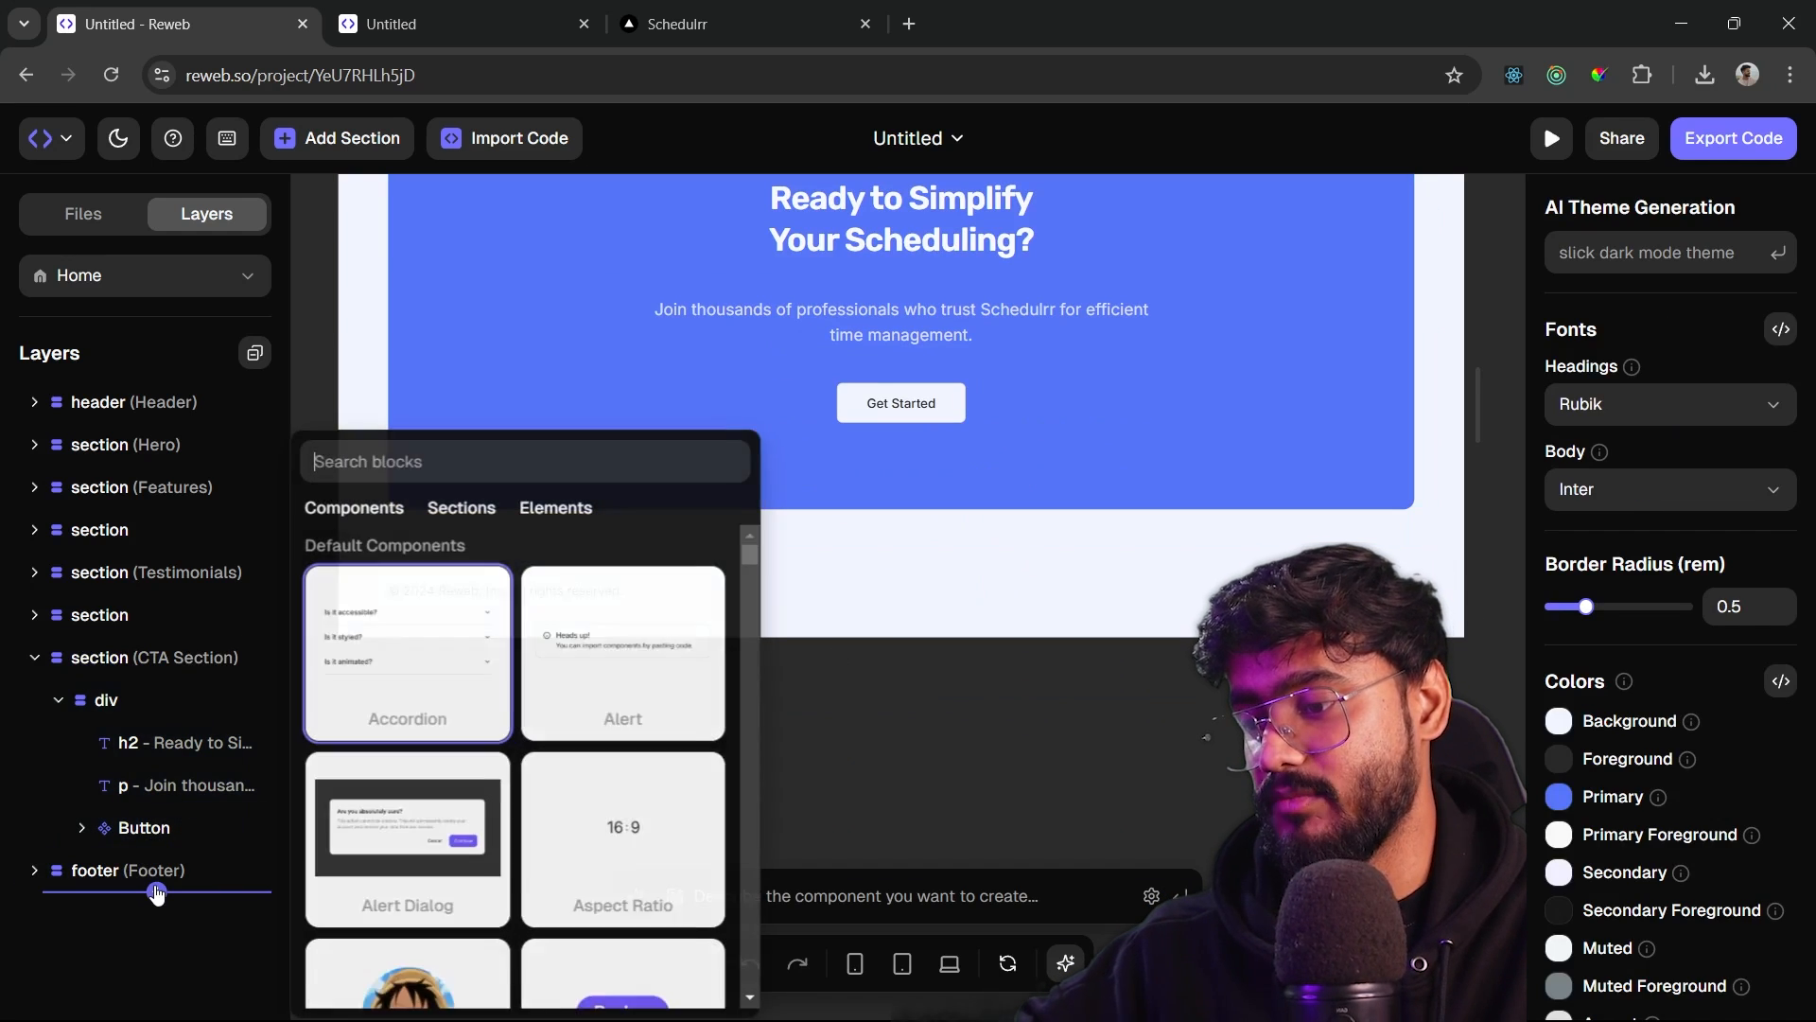
{"action": "type", "text": "footer"}
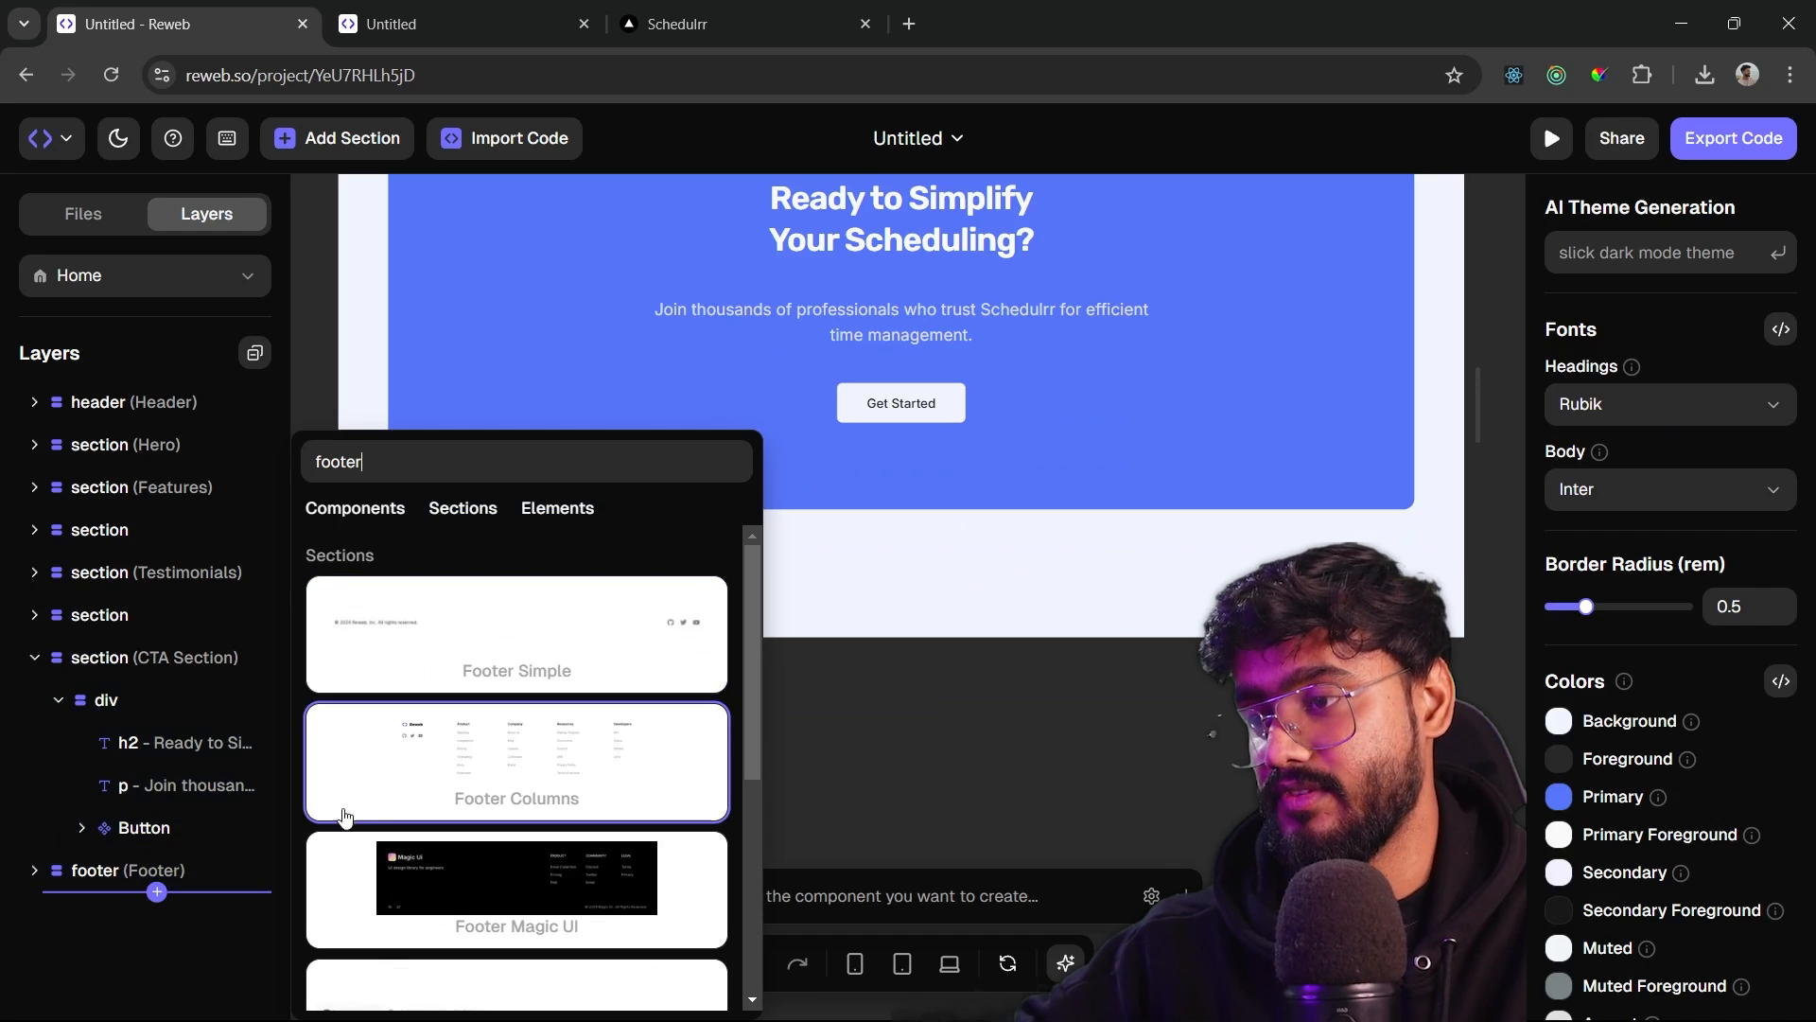
{"action": "scroll", "coordinate": [517, 851], "scroll_direction": "down", "scroll_amount": 3}
- Replace the footer's copyright text with "© 2025 Schedulrr"
{"action": "left_click", "coordinate": [901, 765]}
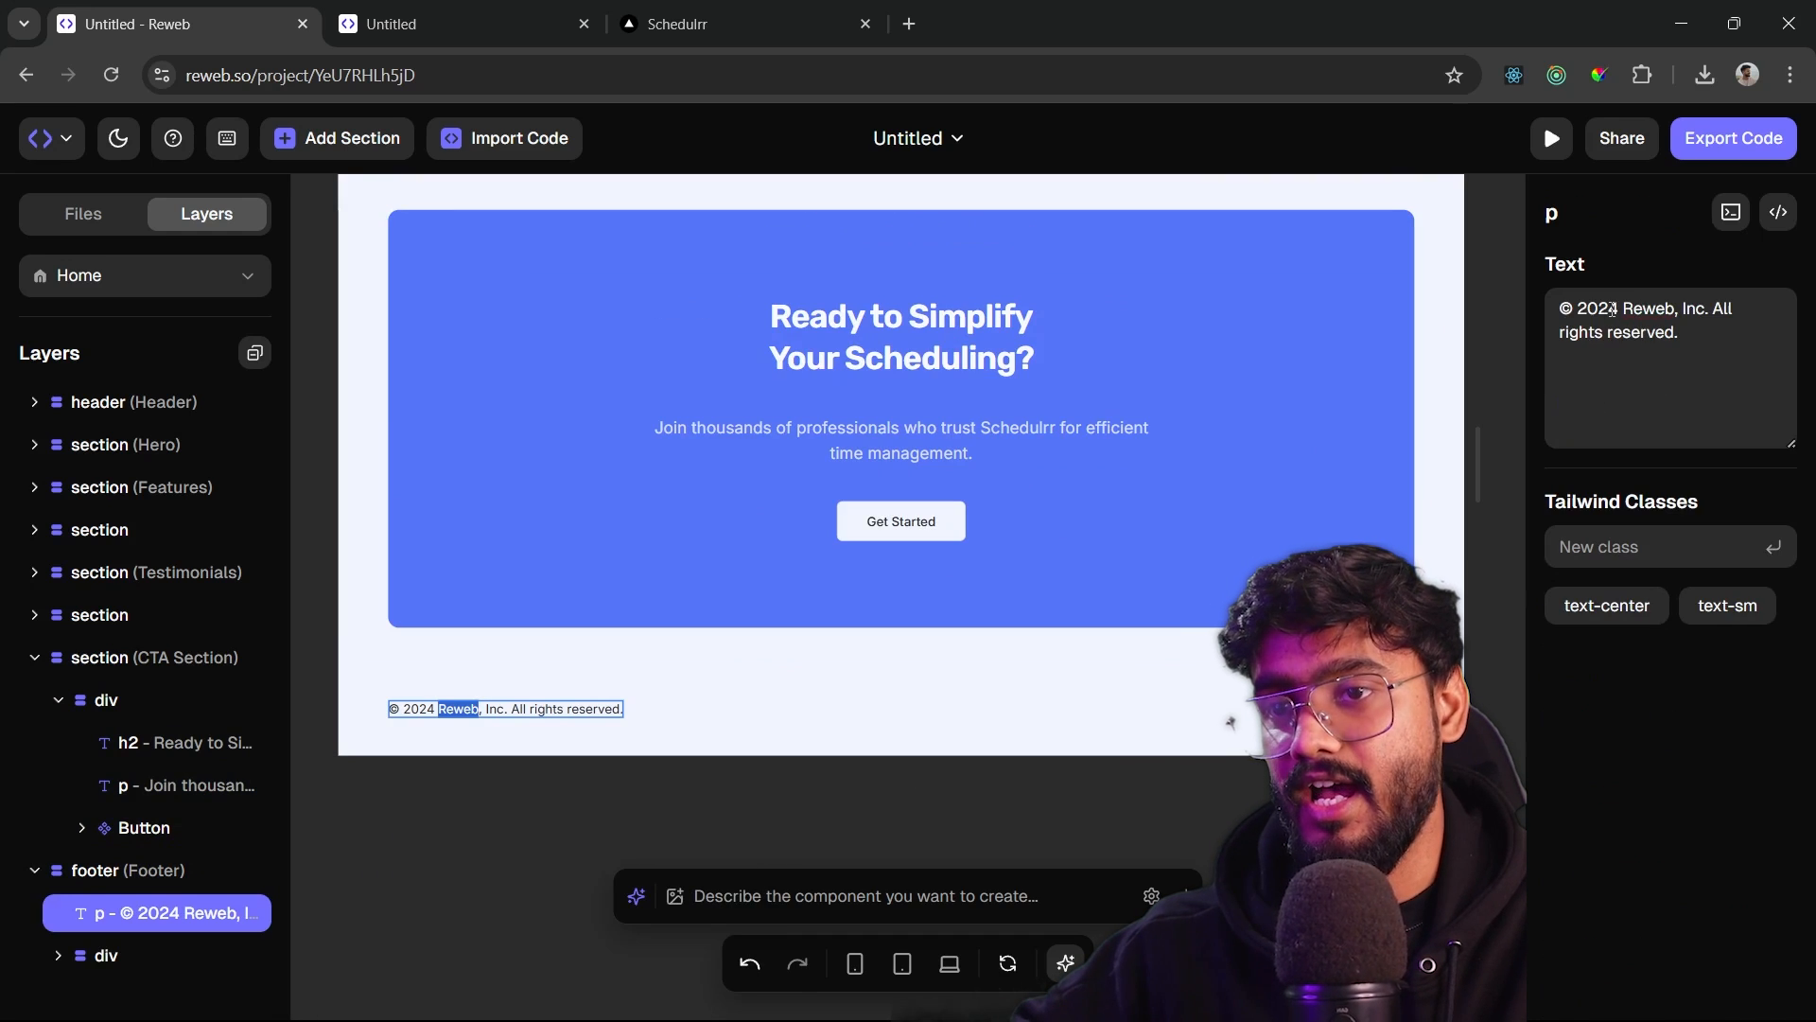
{"action": "left_click_drag", "start_coordinate": [1608, 310], "coordinate": [1759, 348]}
{"action": "type", "text": "5"}
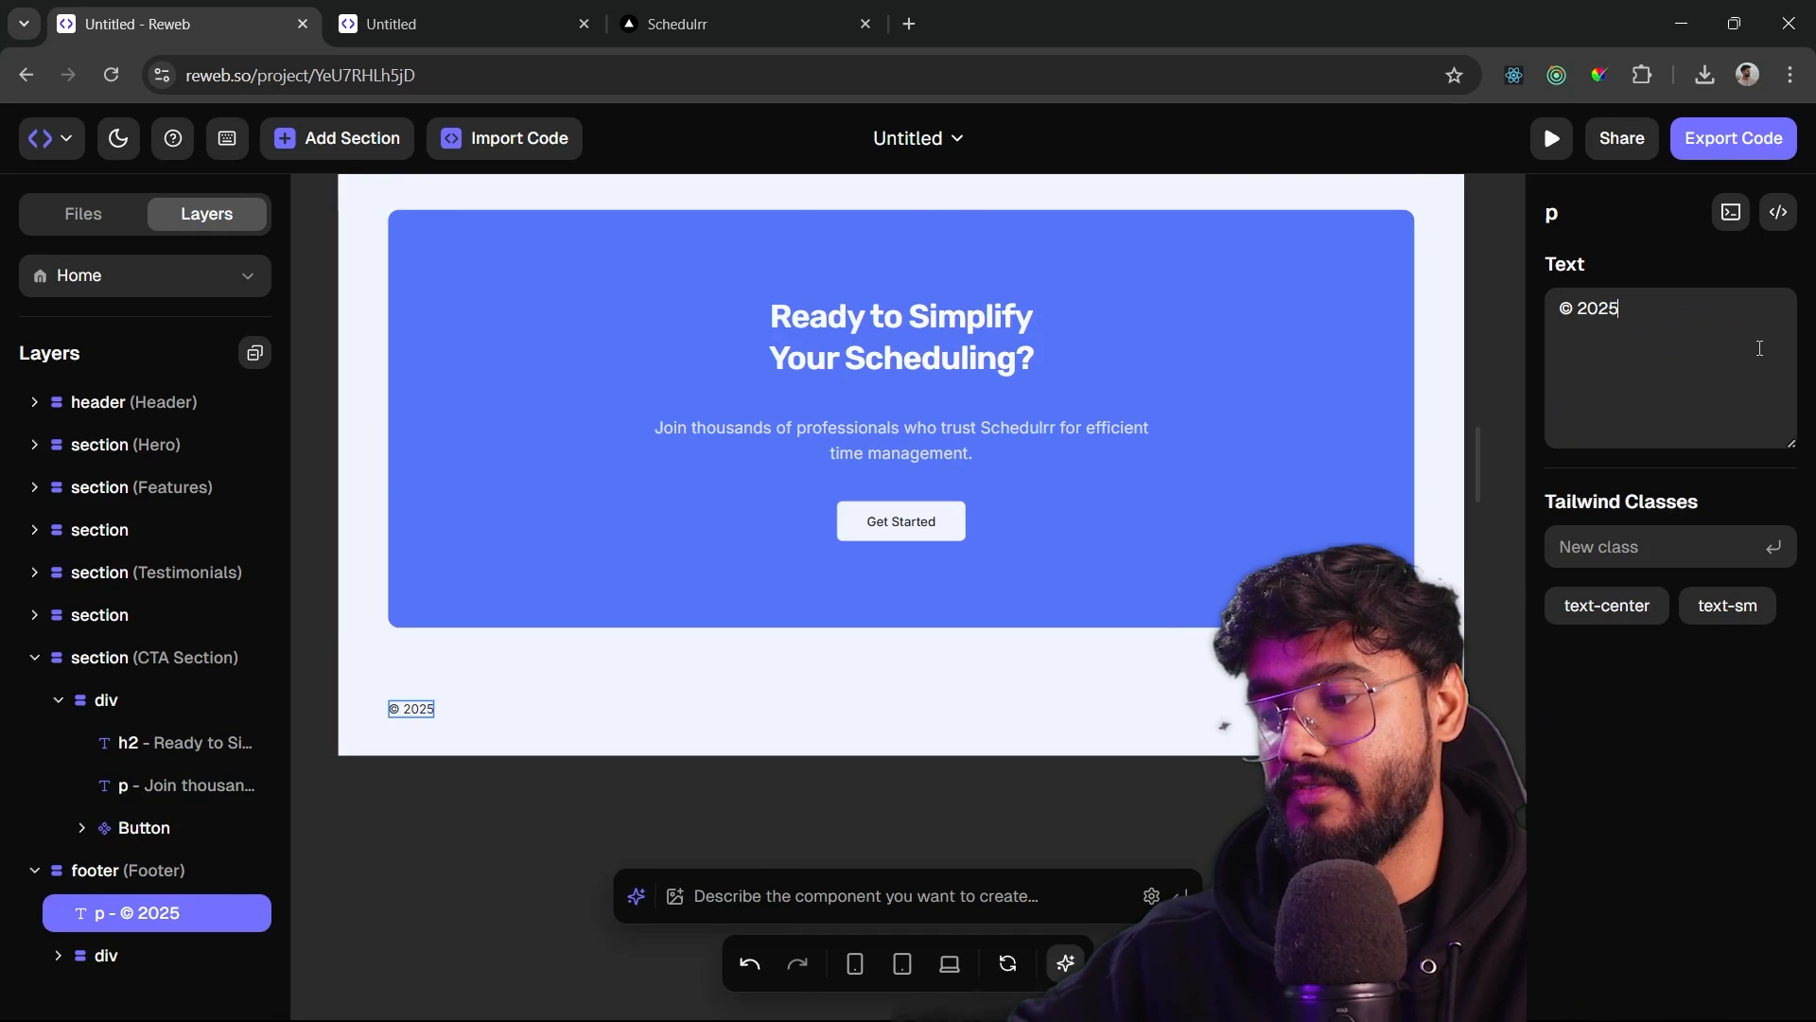
{"action": "type", "text": " Schedulrr"}
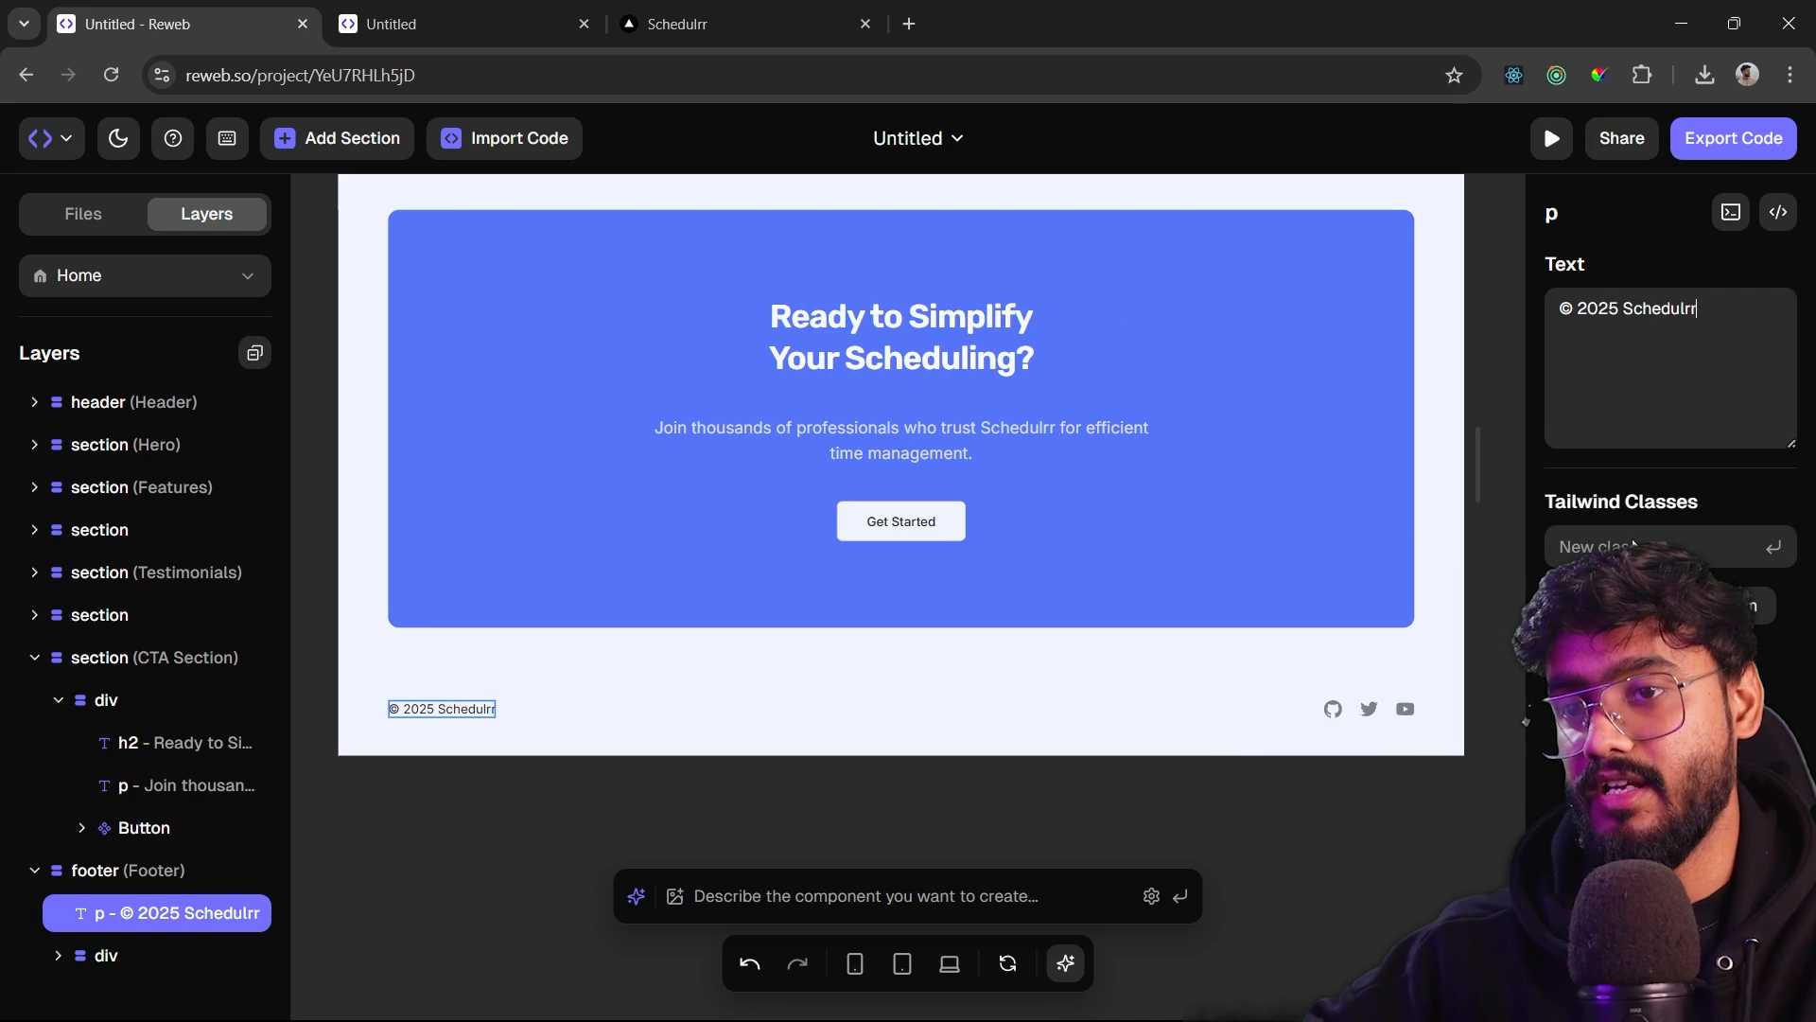
{"action": "key", "text": "Escape"}
- Inspect the footer's social icons and look over the landing page from the hero to the call-to-action section
{"action": "left_click", "coordinate": [1368, 710]}
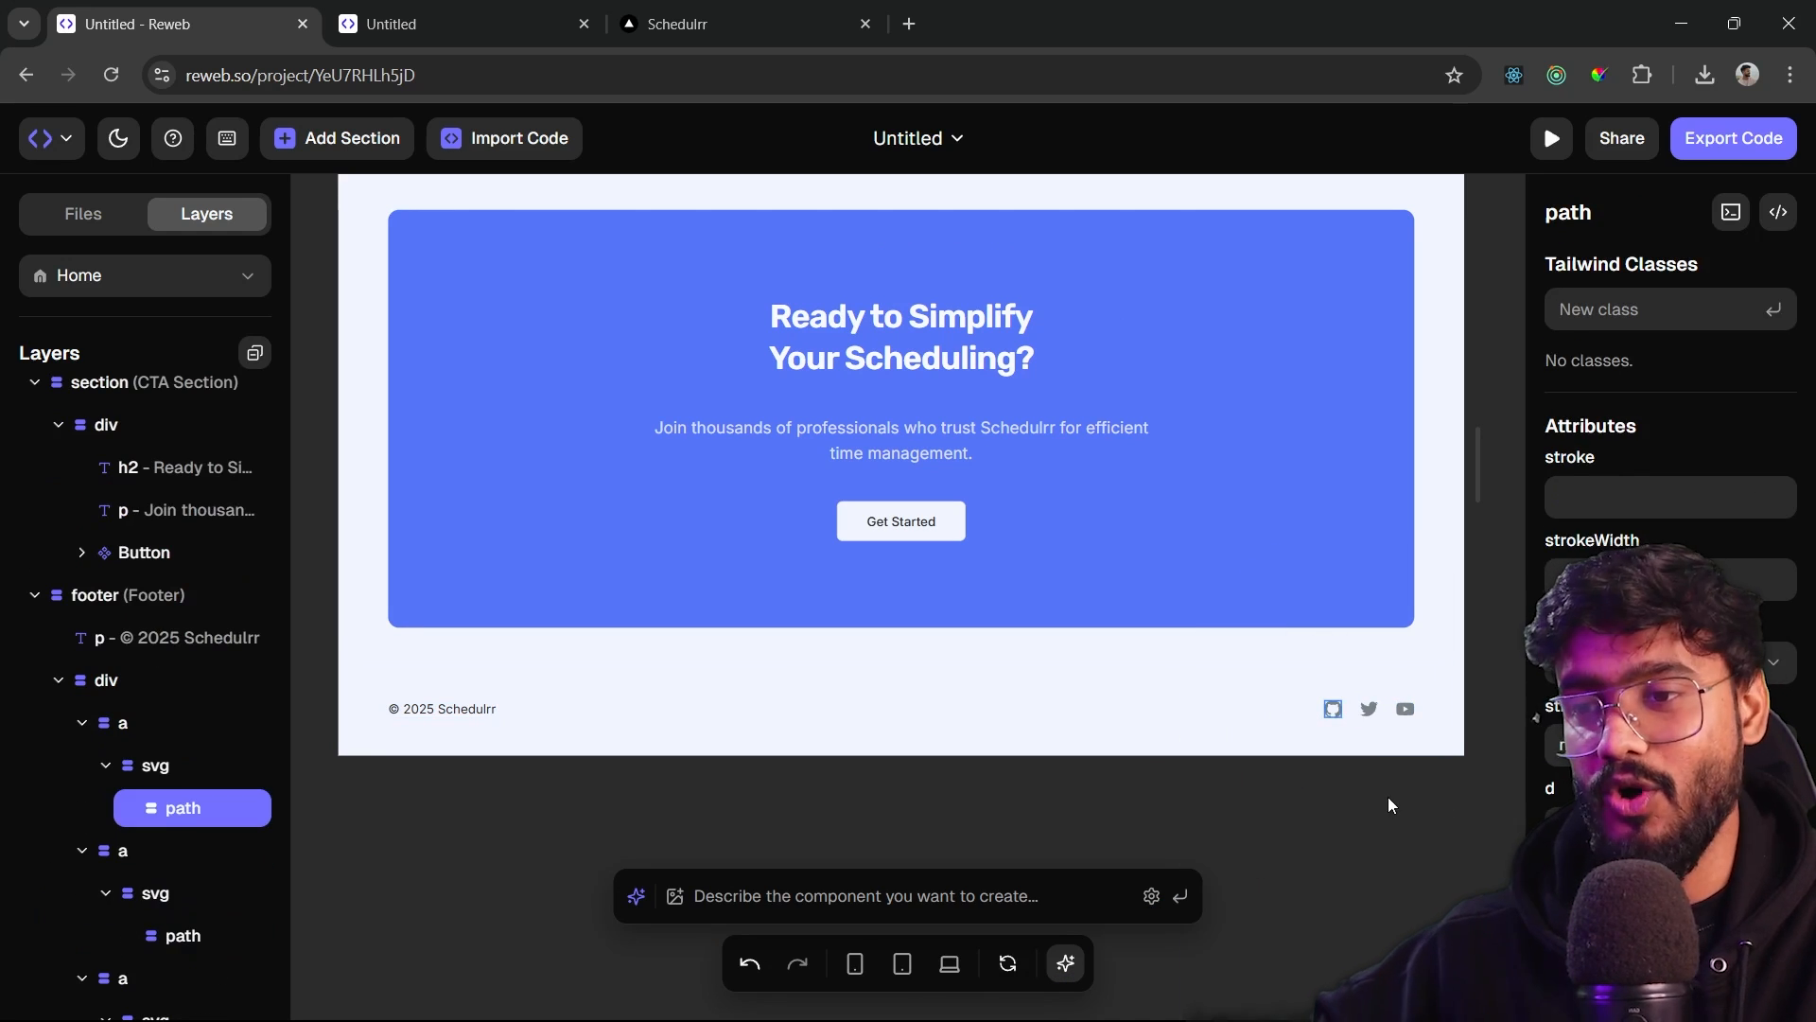
{"action": "key", "text": "Escape"}
{"action": "scroll", "coordinate": [1088, 630], "scroll_direction": "up", "scroll_amount": 15}
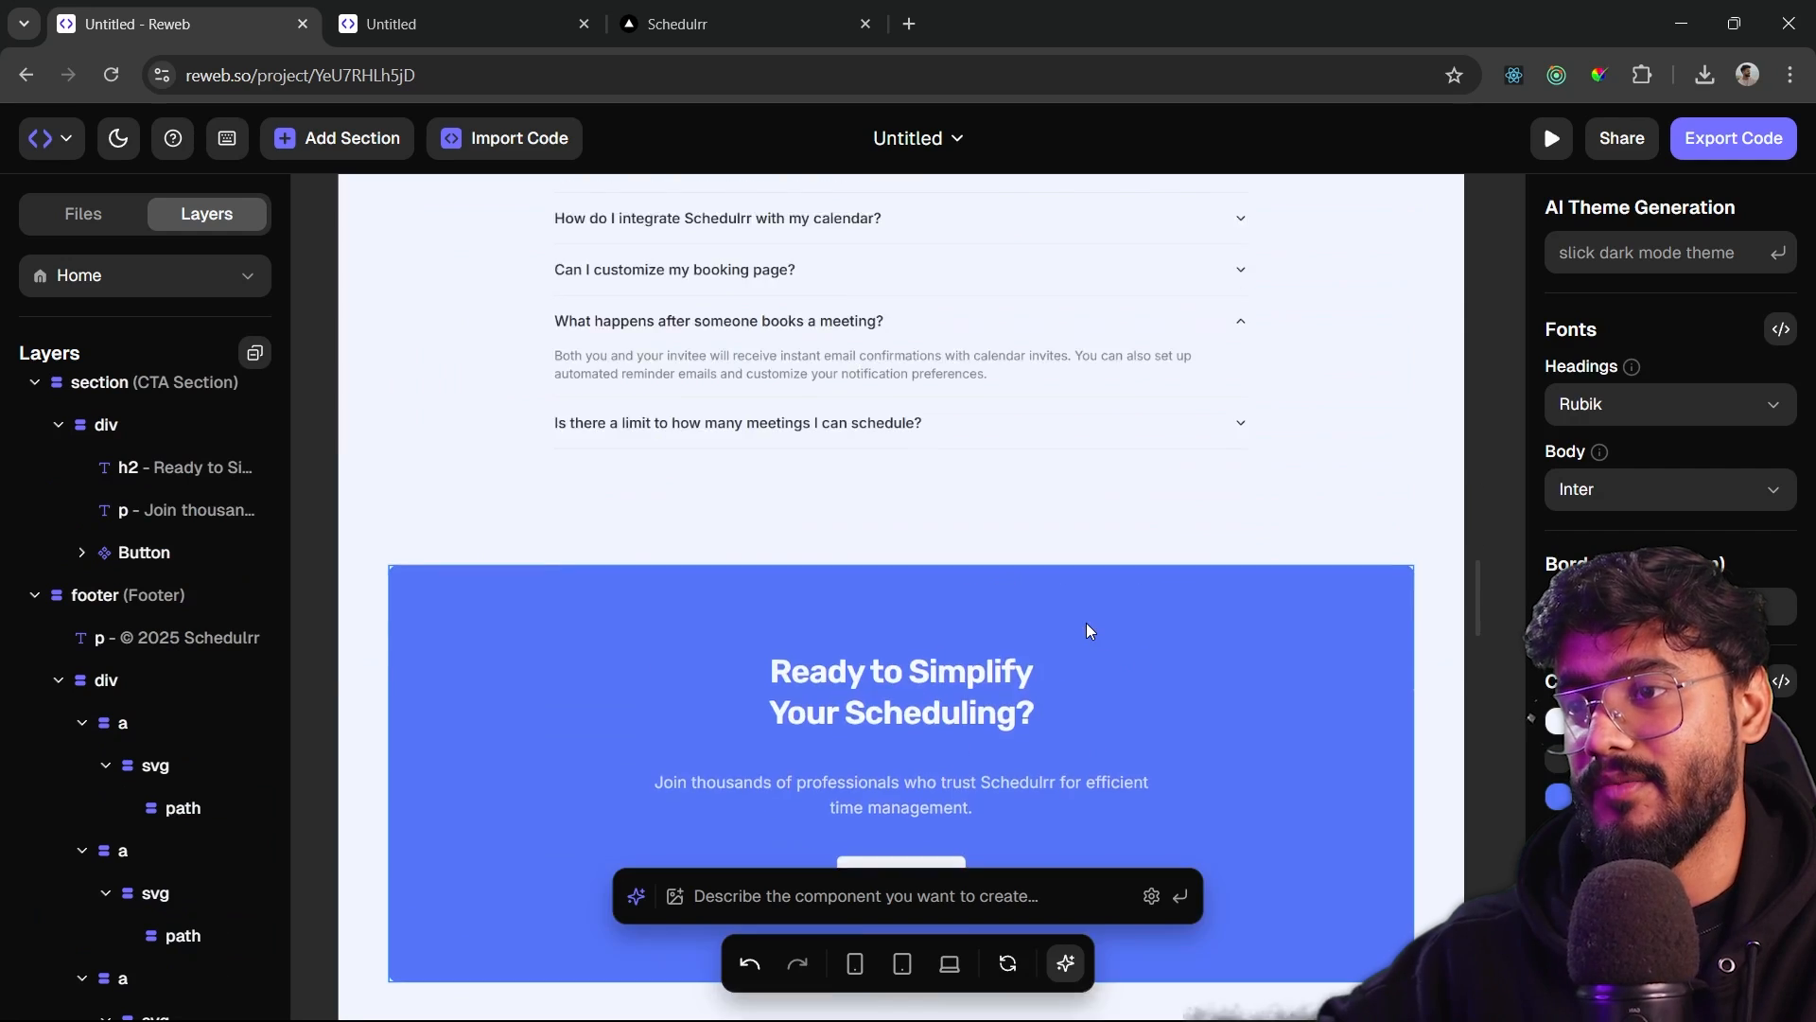
{"action": "scroll", "coordinate": [1088, 630], "scroll_direction": "up", "scroll_amount": 10}
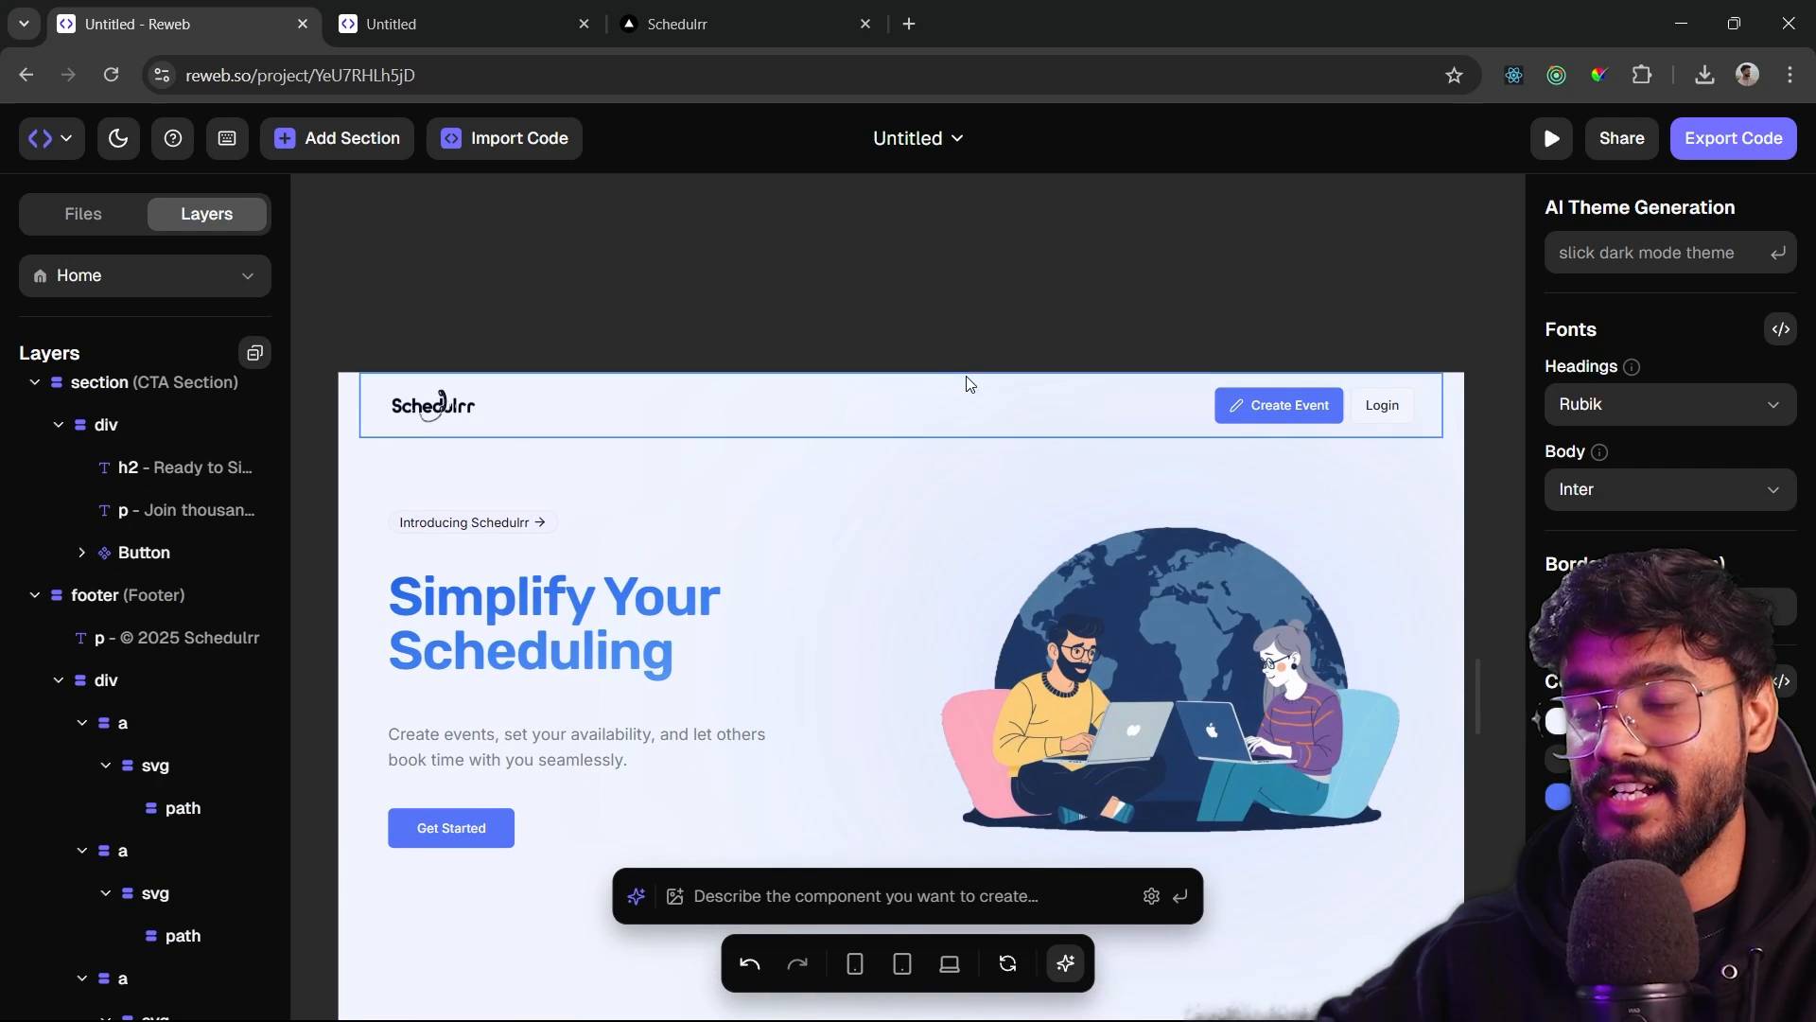
{"action": "scroll", "coordinate": [966, 376], "scroll_direction": "down", "scroll_amount": 15}
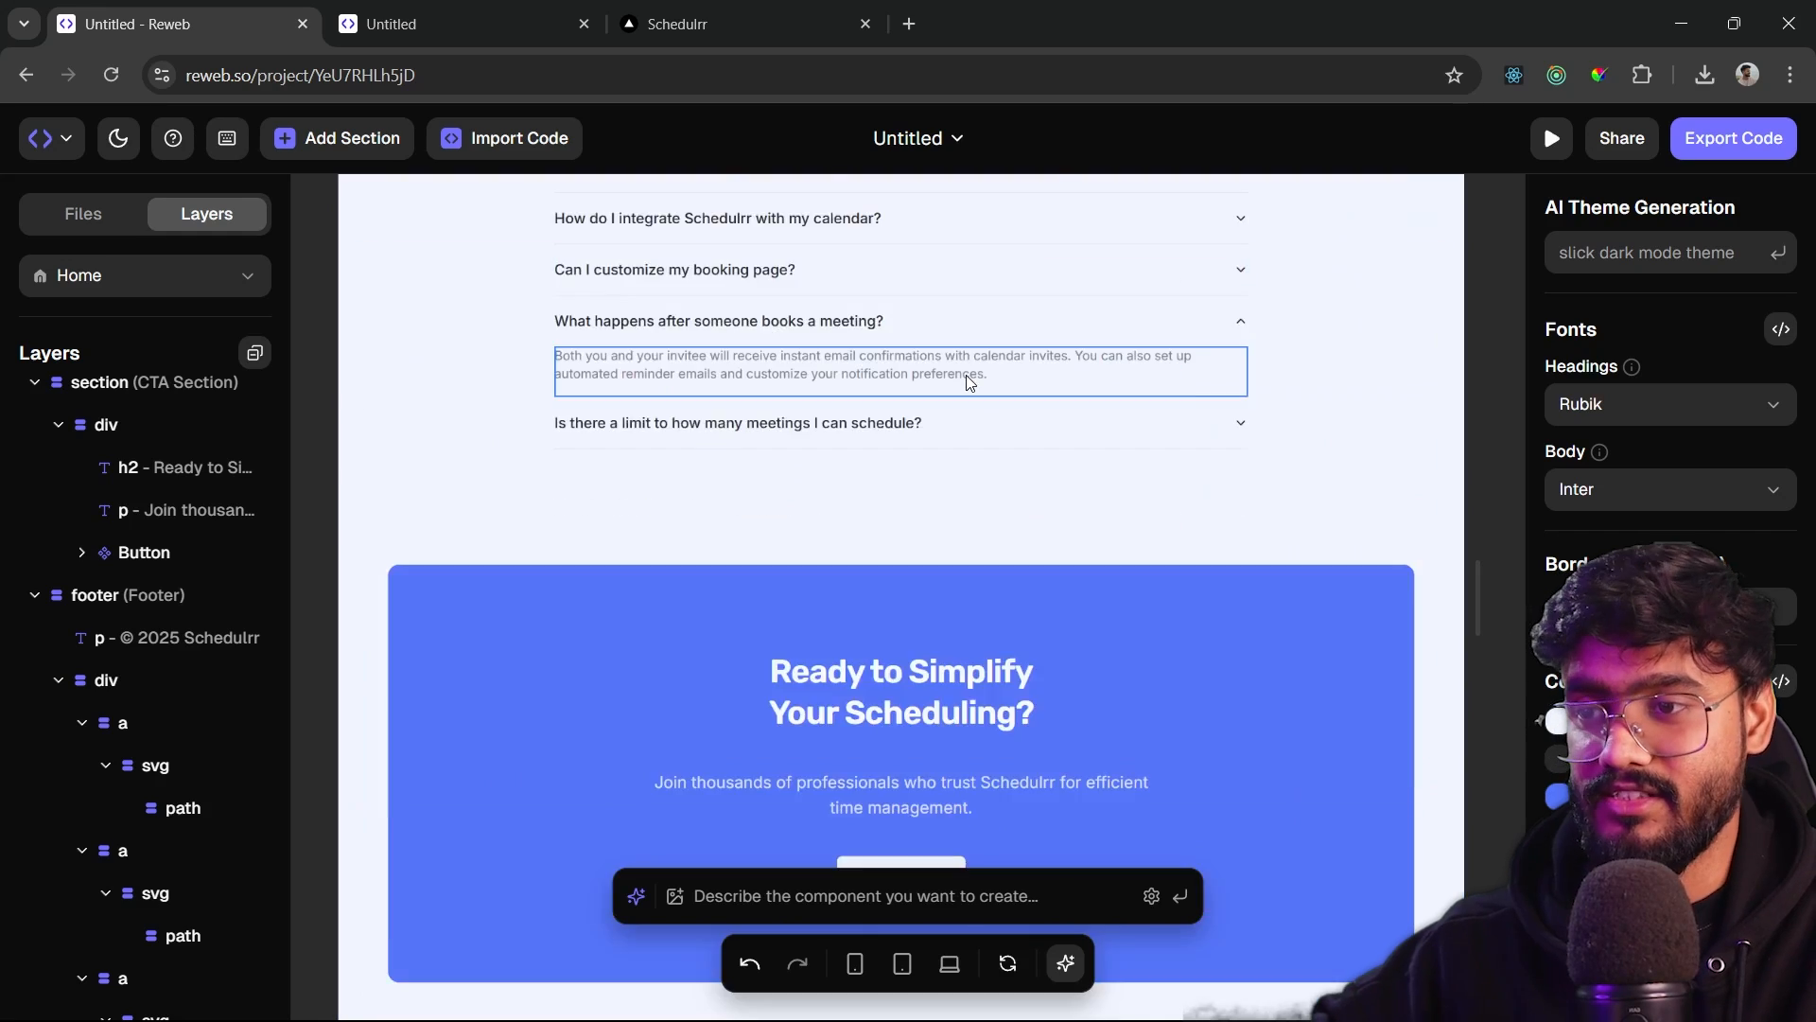
{"action": "scroll", "coordinate": [967, 374], "scroll_direction": "up", "scroll_amount": 15}
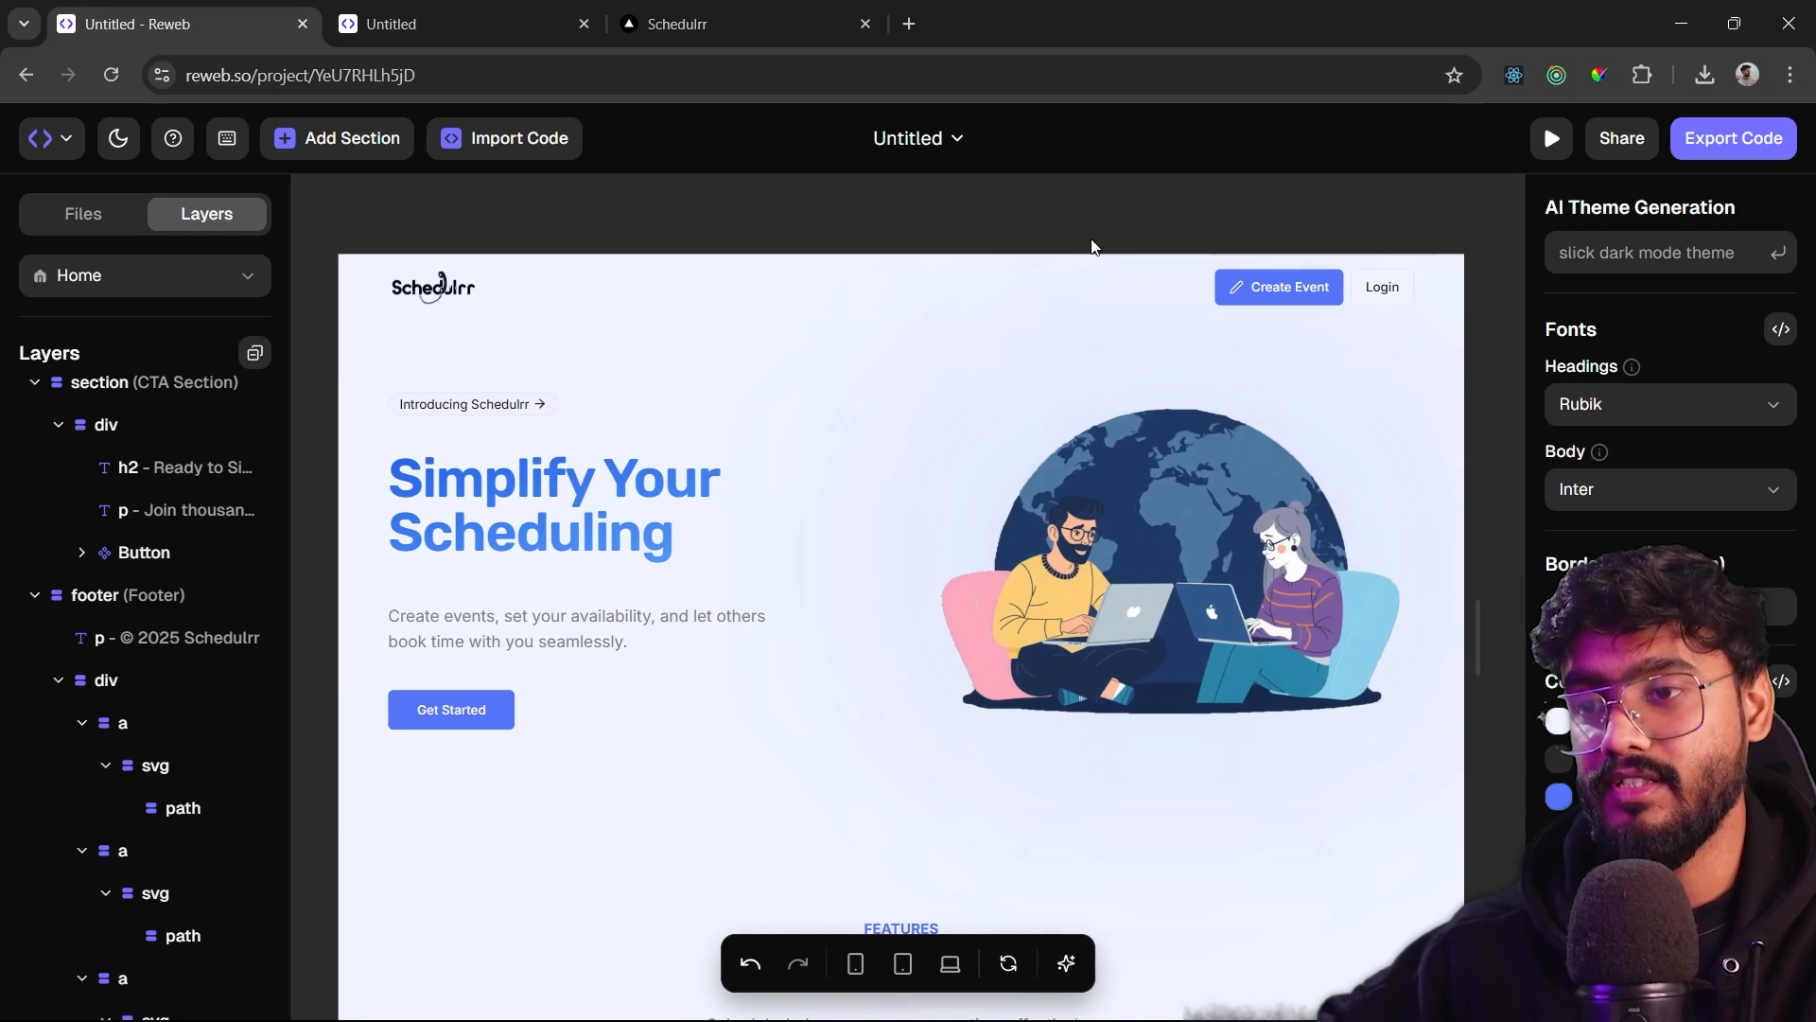
- Export the landing page's code and download the project files
{"action": "left_click", "coordinate": [1751, 147]}
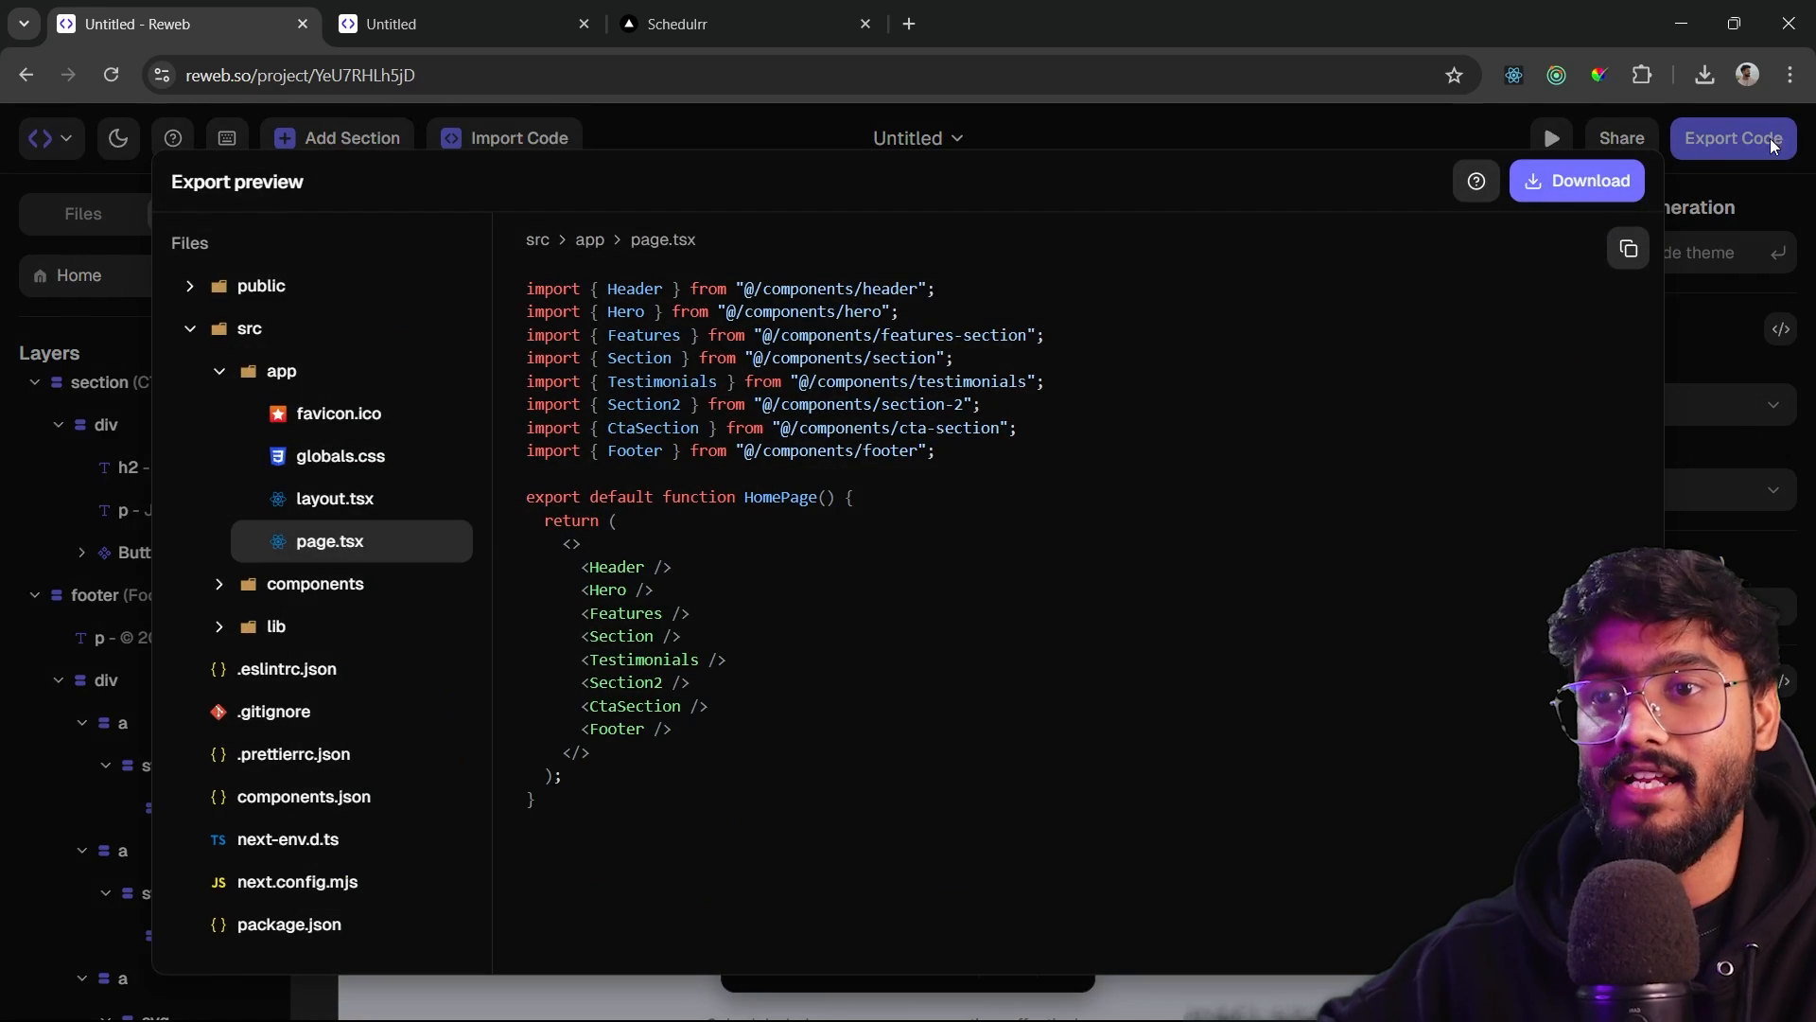
{"action": "left_click", "coordinate": [1573, 182]}
{"action": "key", "text": "Return"}
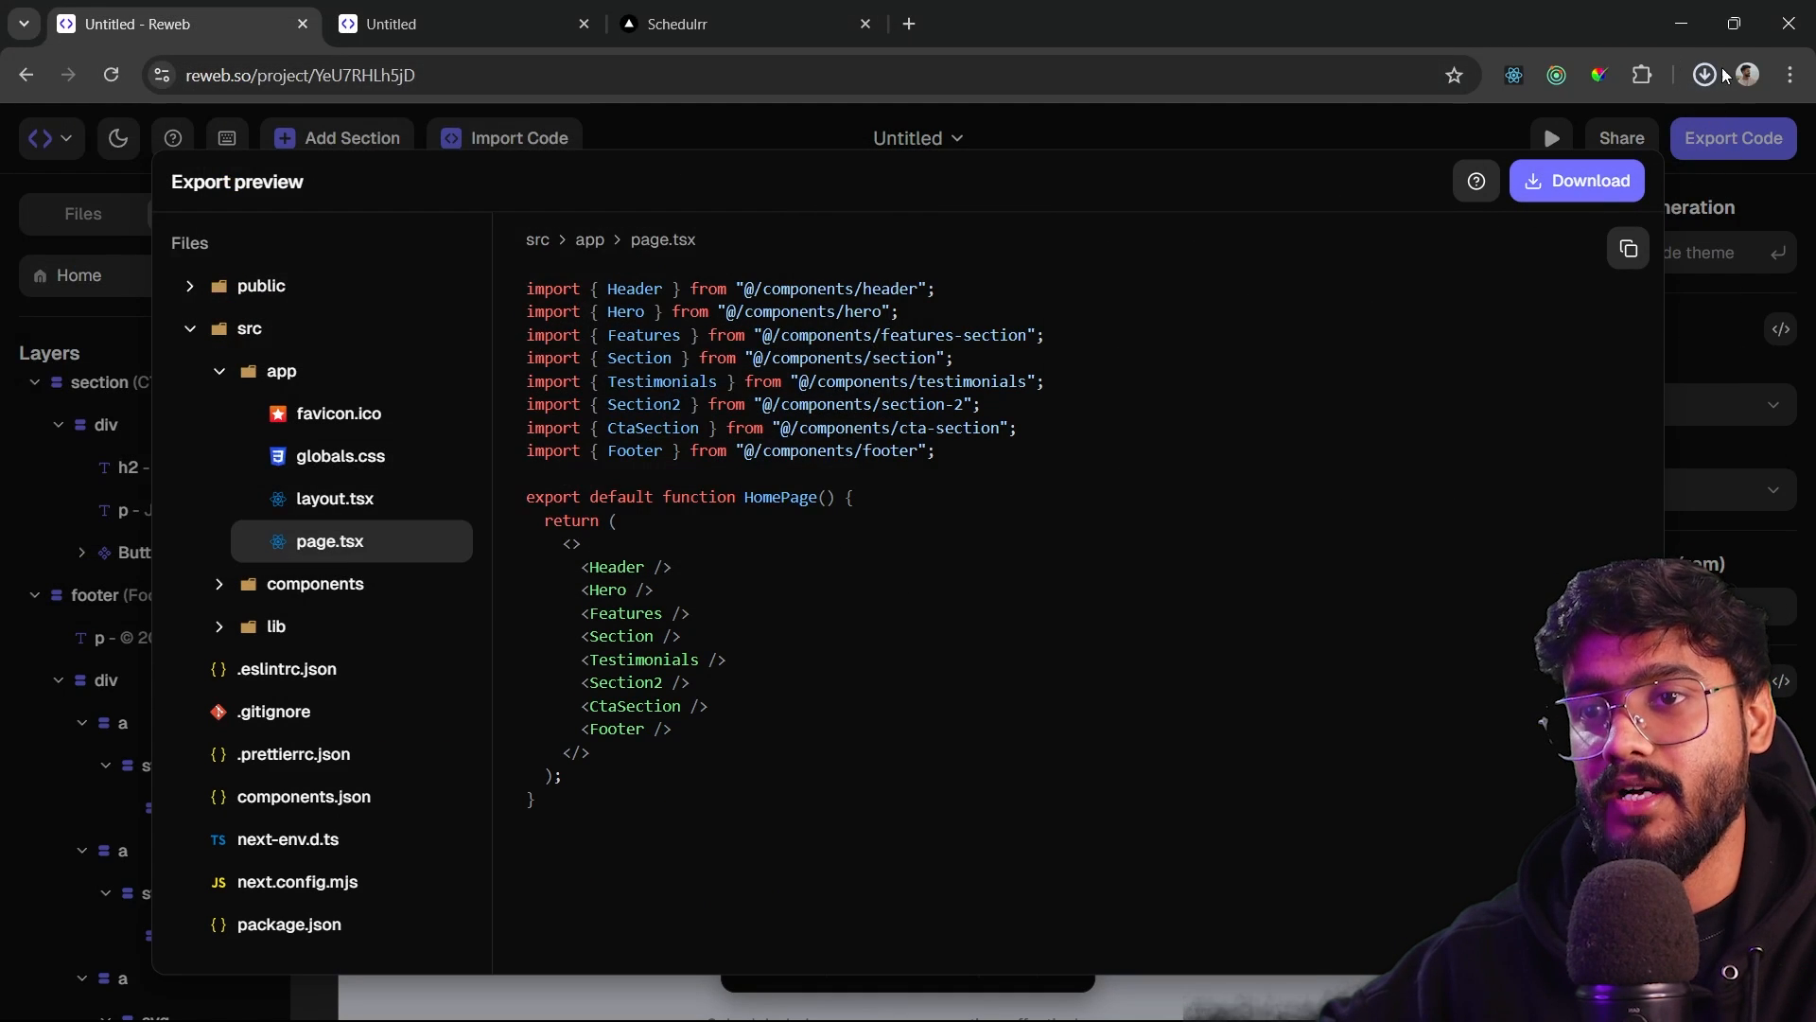
{"action": "left_click", "coordinate": [1730, 74]}
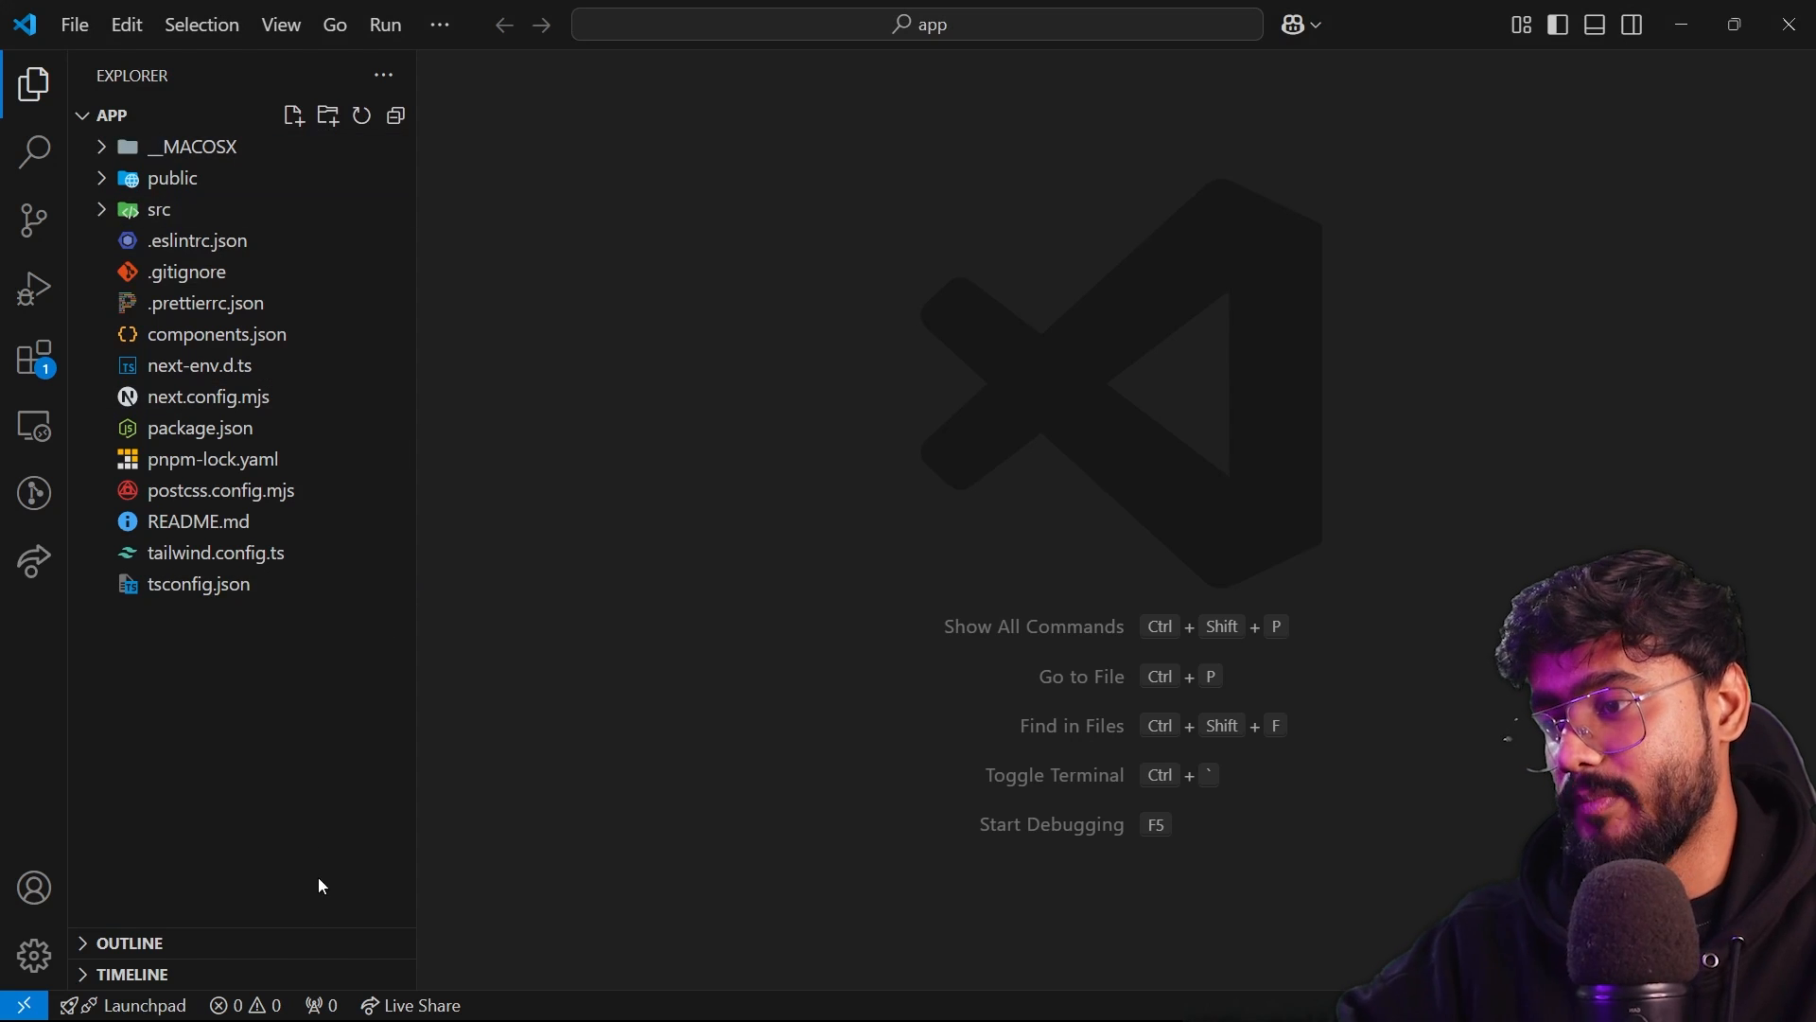
- Switch to VS Code, review package.json and install the exported app's dependencies with npm in the terminal
{"action": "left_click", "coordinate": [260, 1003]}
{"action": "left_click", "coordinate": [830, 766]}
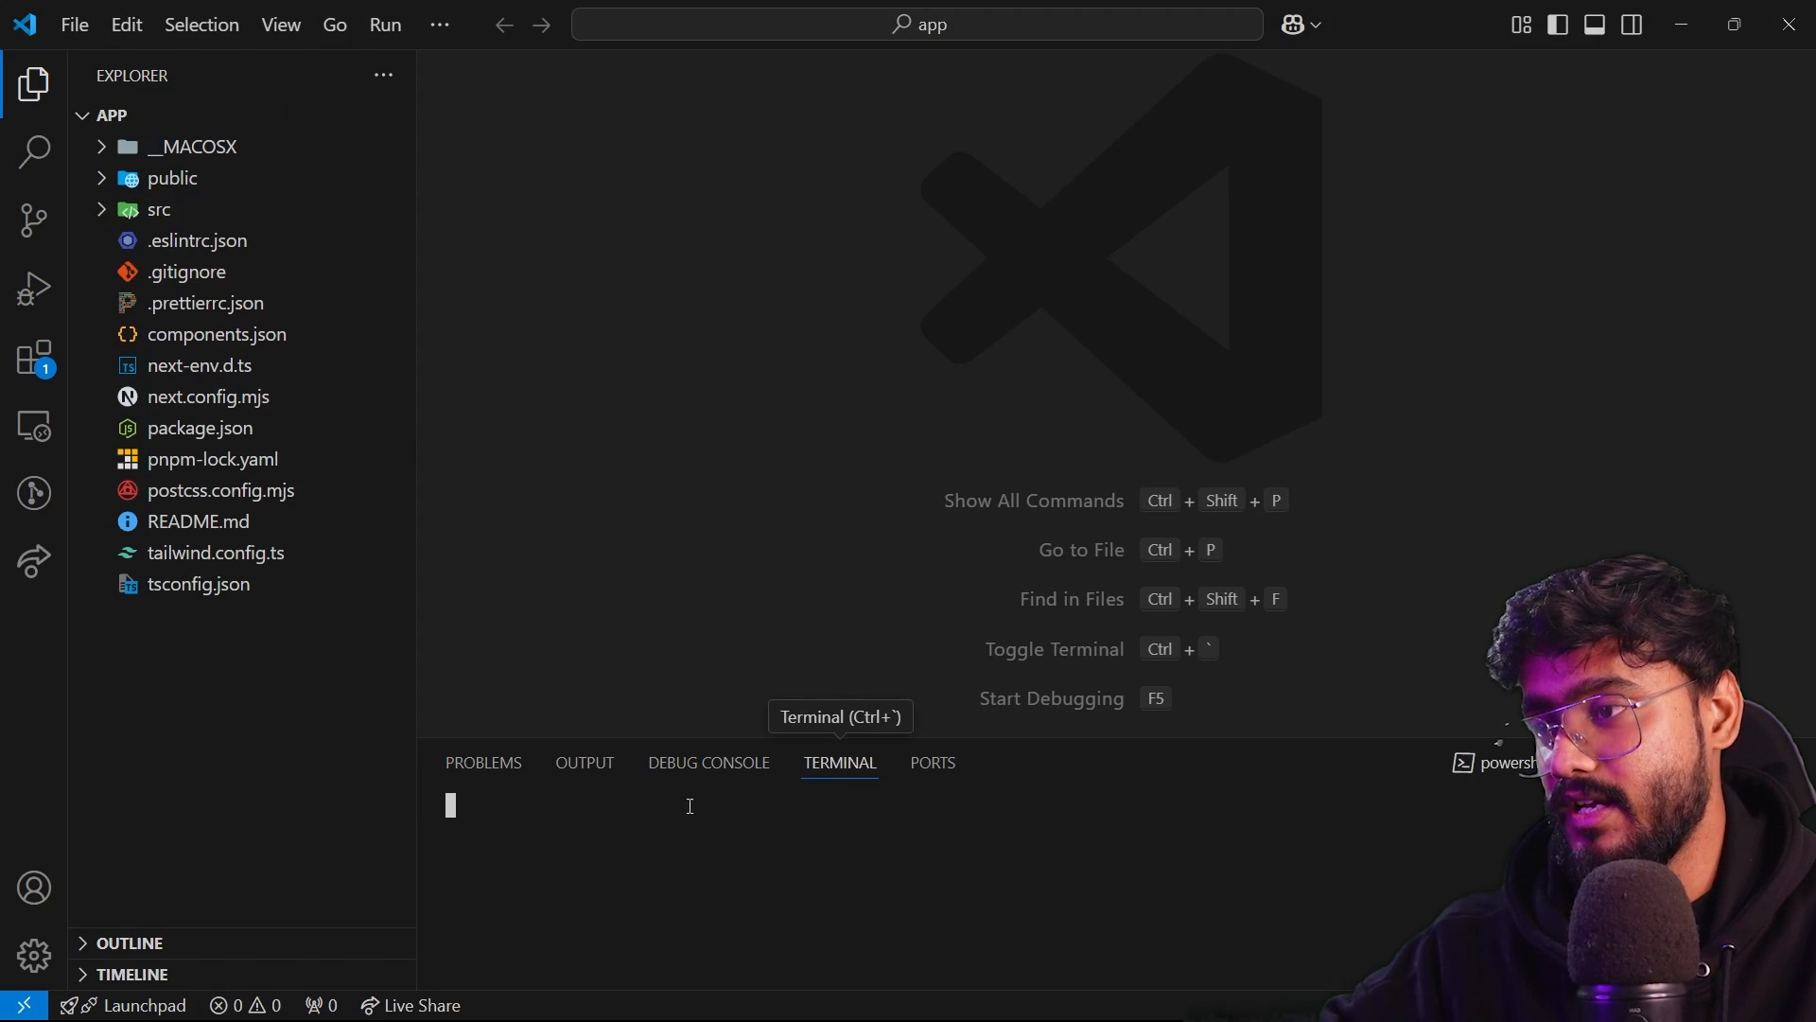
{"action": "left_click", "coordinate": [195, 428]}
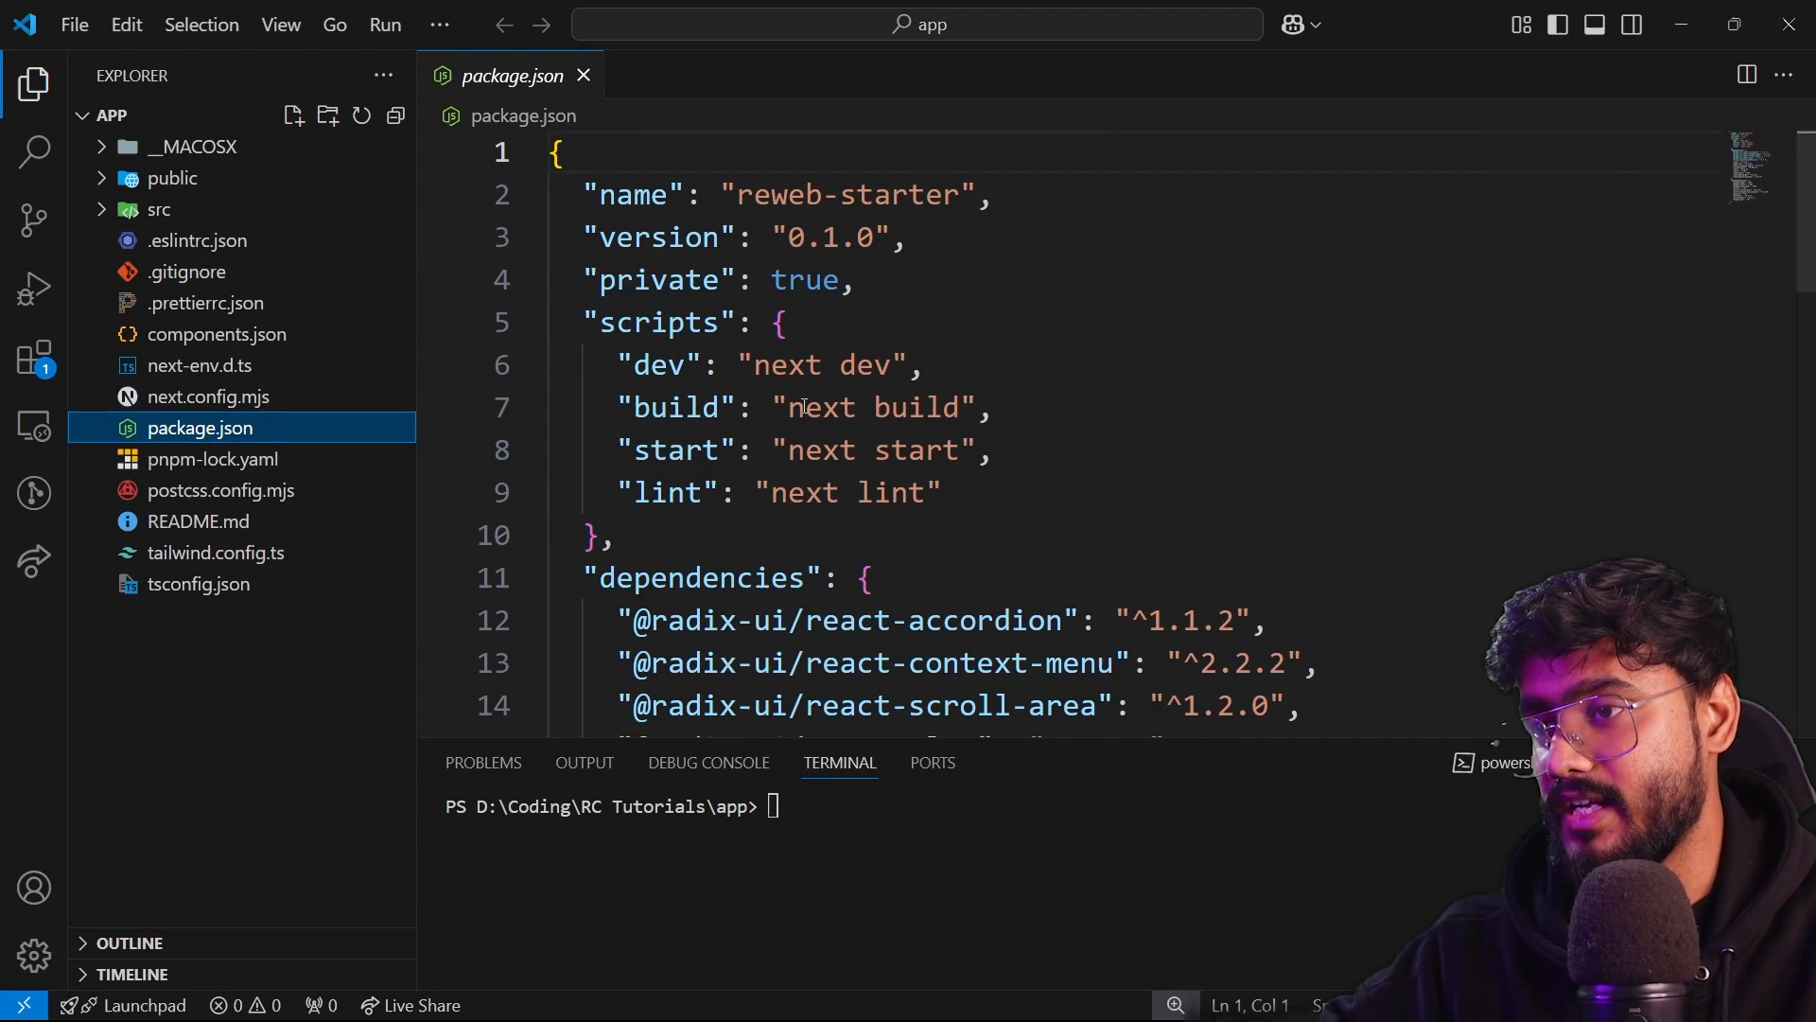
{"action": "scroll", "coordinate": [814, 471], "scroll_direction": "down", "scroll_amount": 8}
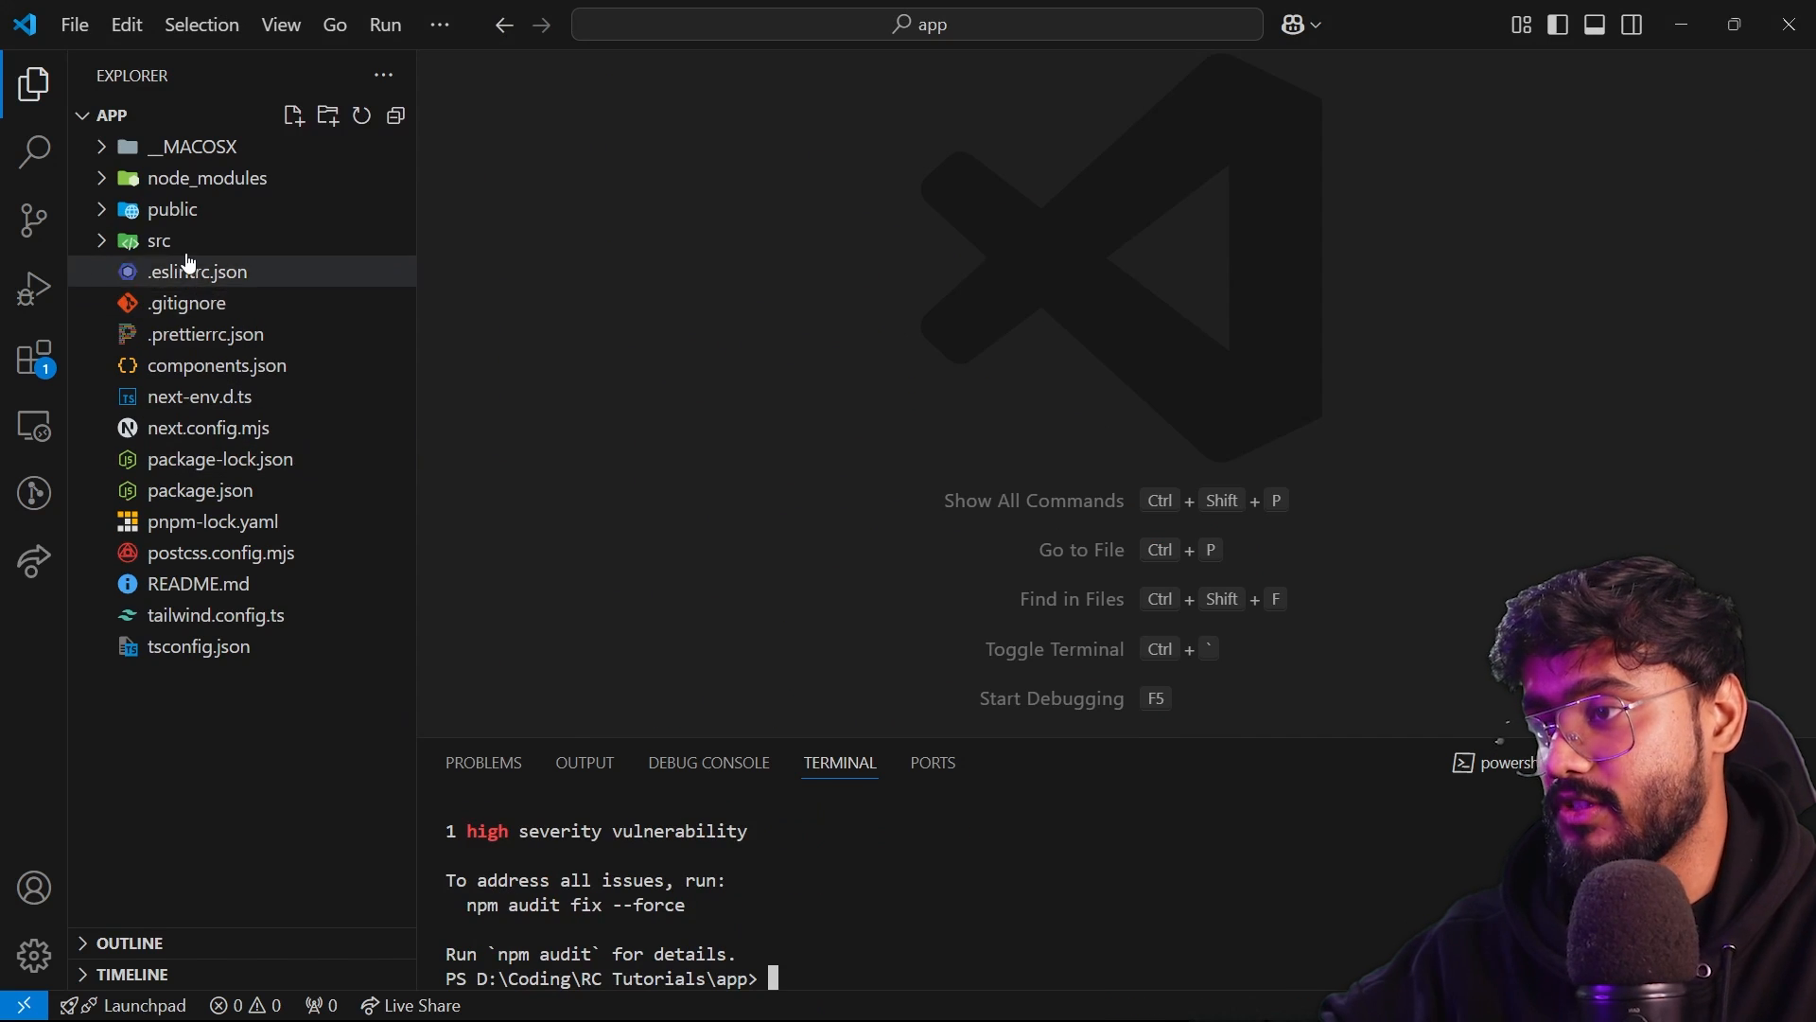
- Open src/app/page.tsx and examine the section components that the HomePage function returns
{"action": "left_click", "coordinate": [180, 242]}
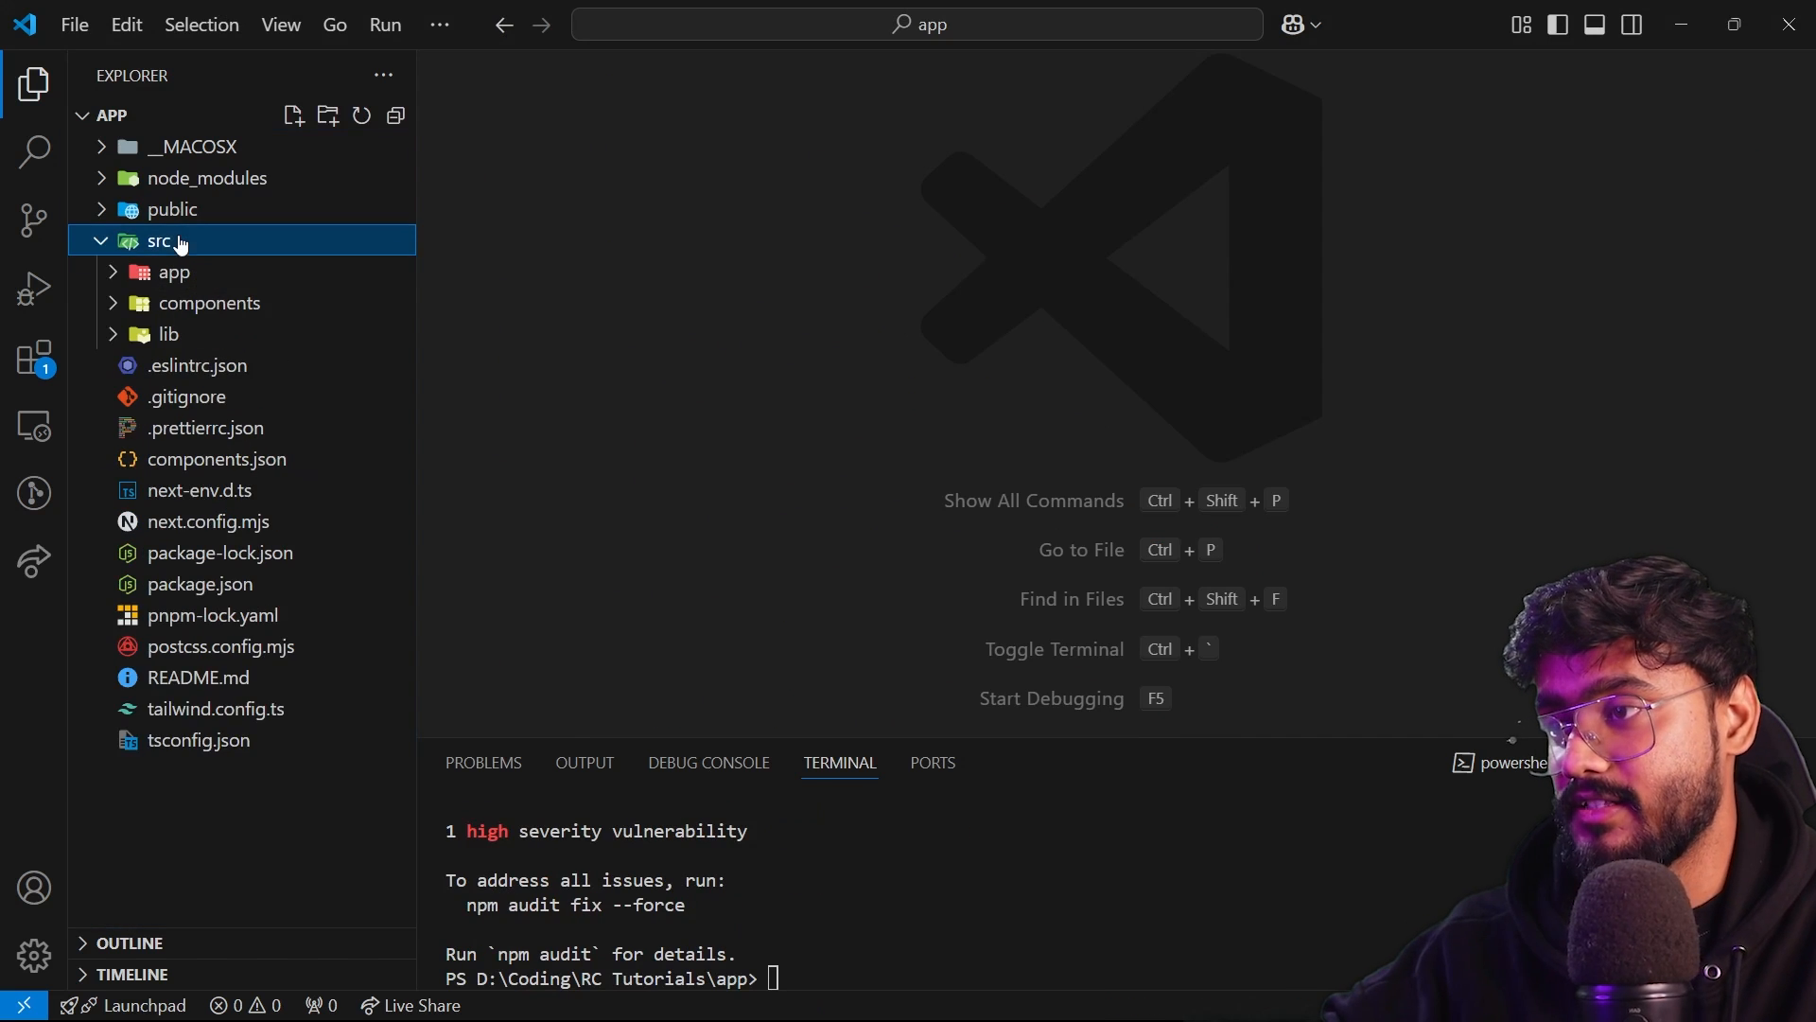
{"action": "left_click", "coordinate": [189, 280]}
{"action": "left_click", "coordinate": [215, 396]}
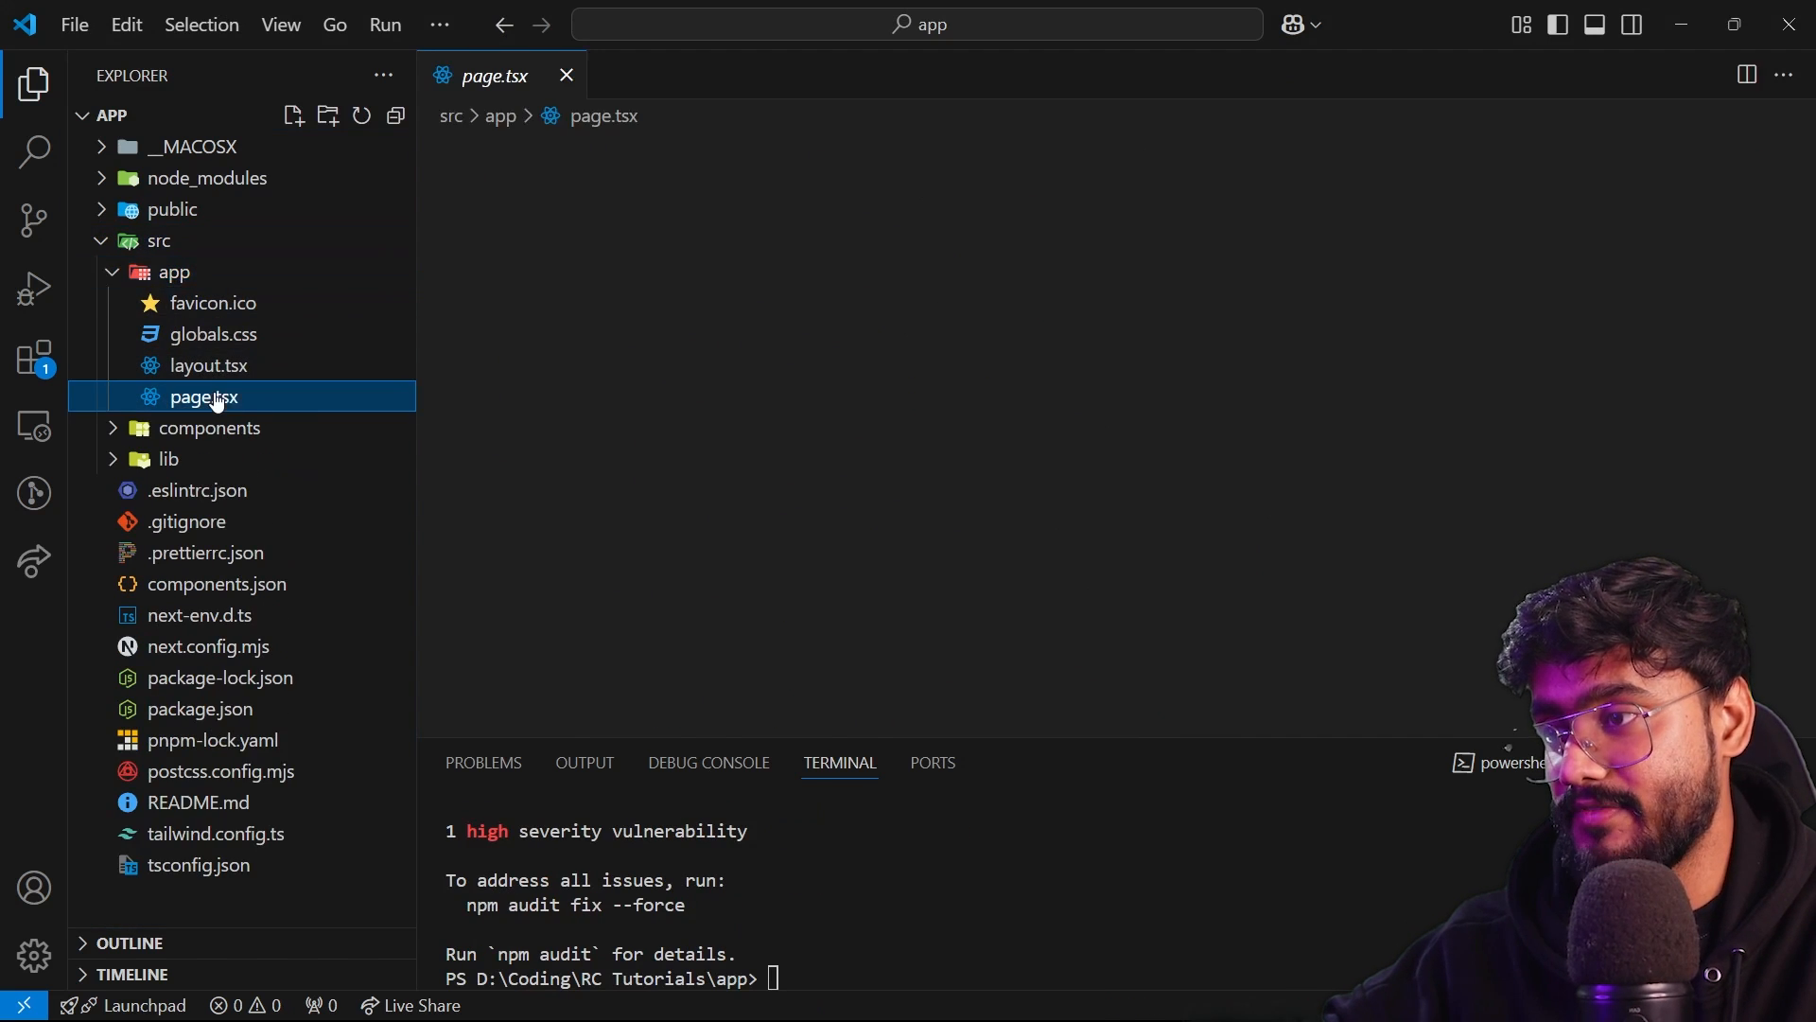
{"action": "scroll", "coordinate": [643, 402], "scroll_direction": "down", "scroll_amount": 1}
{"action": "left_click_drag", "start_coordinate": [660, 312], "coordinate": [919, 619]}
{"action": "left_click", "coordinate": [745, 314]}
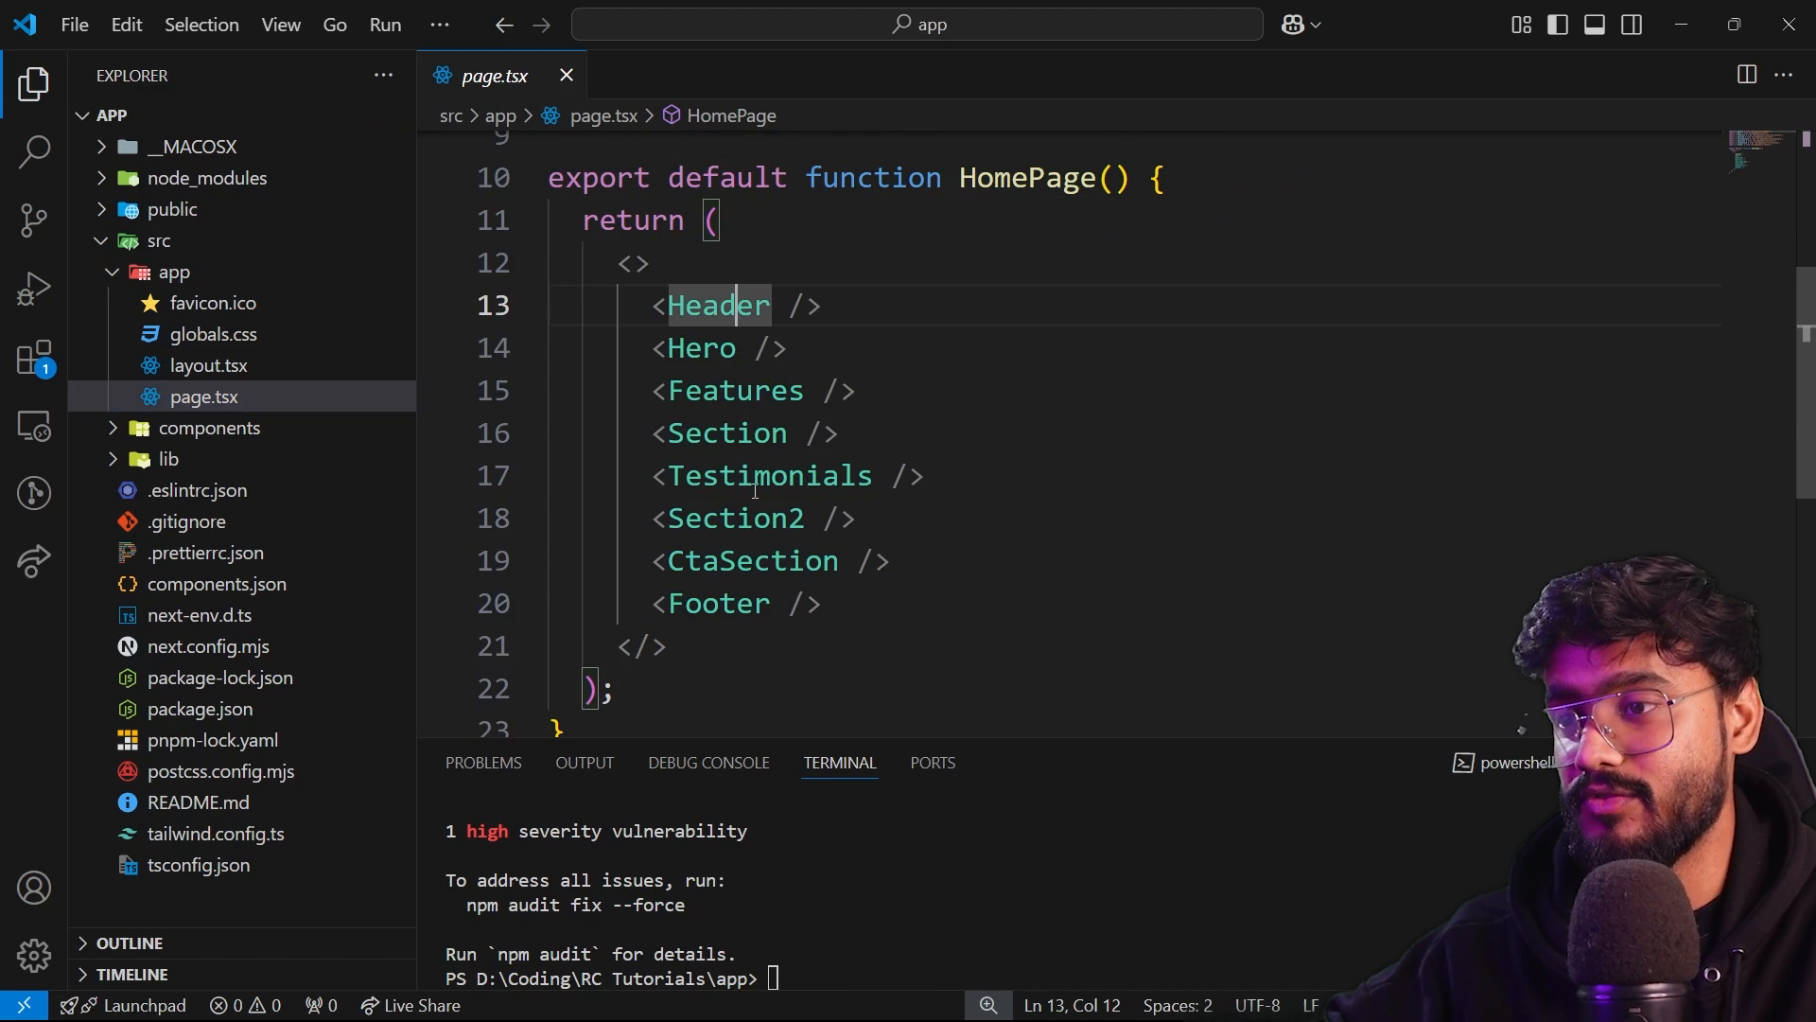
- Examine the Header component's code in header.tsx, including its imports, buttons, mobile navbar and Tailwind classes
{"action": "left_click", "coordinate": [718, 312], "text": "ctrl"}
{"action": "scroll", "coordinate": [788, 343], "scroll_direction": "down", "scroll_amount": 7}
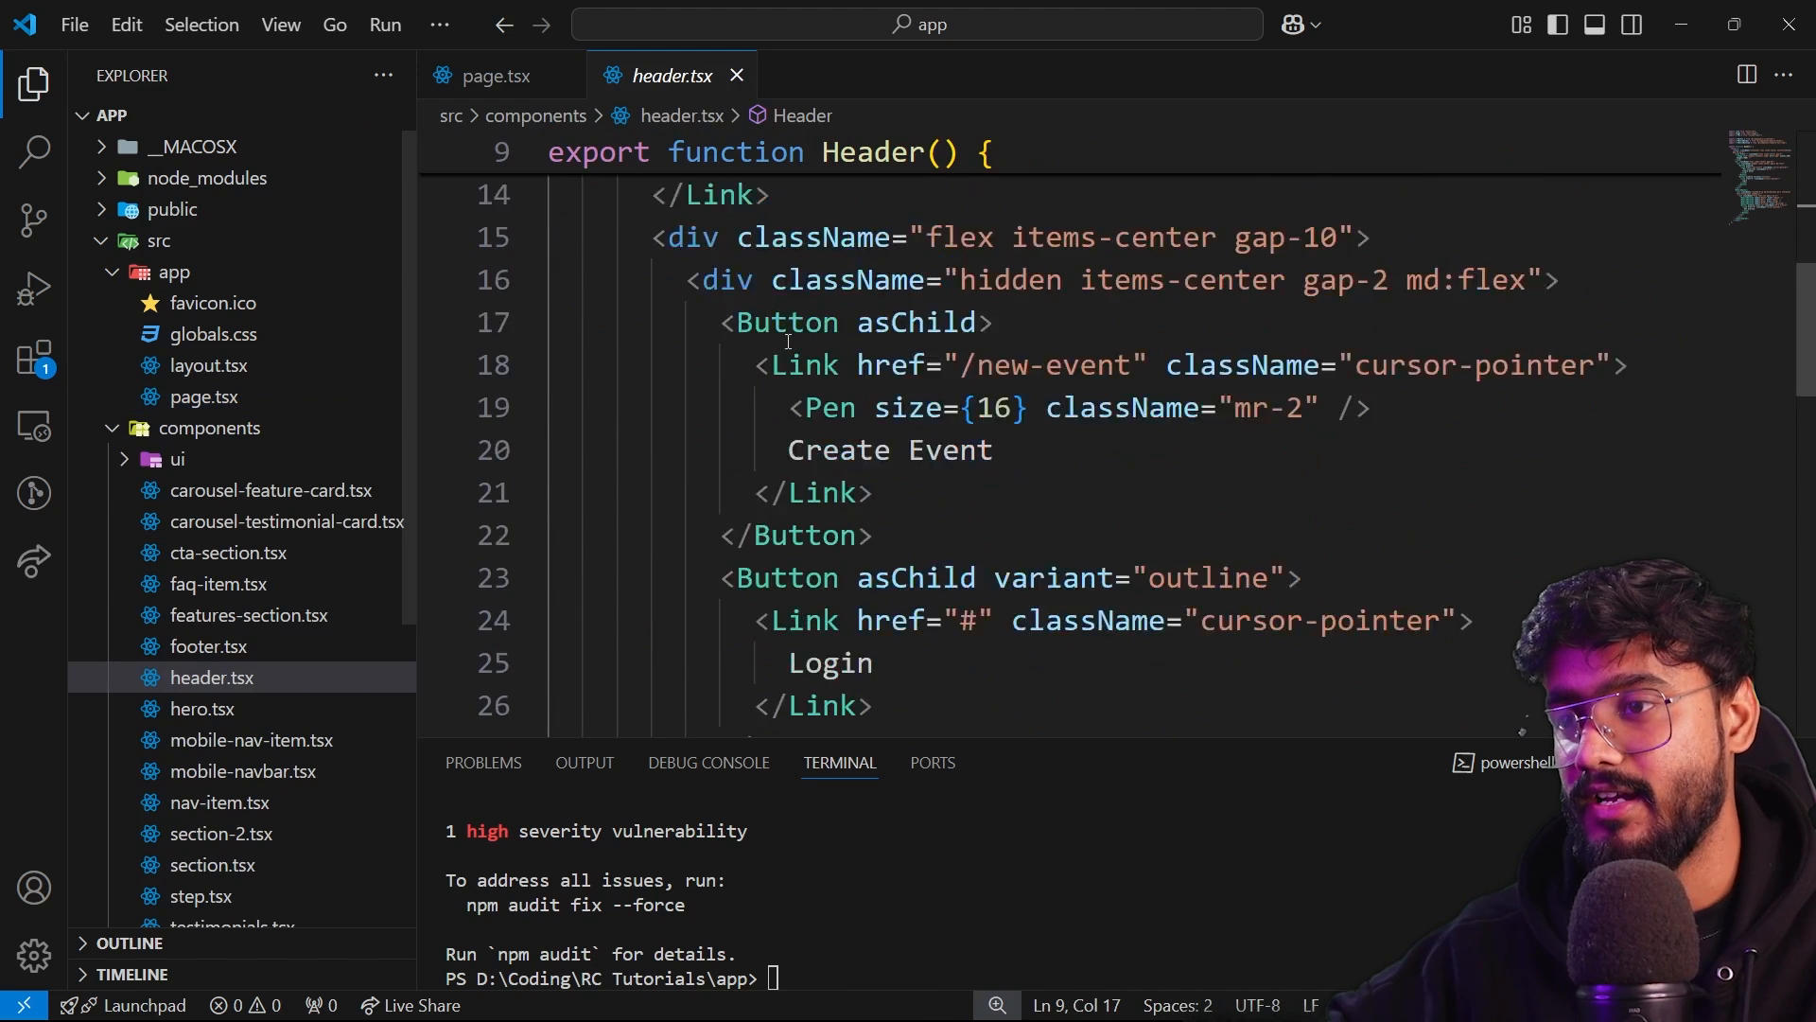
{"action": "scroll", "coordinate": [788, 343], "scroll_direction": "down", "scroll_amount": 3}
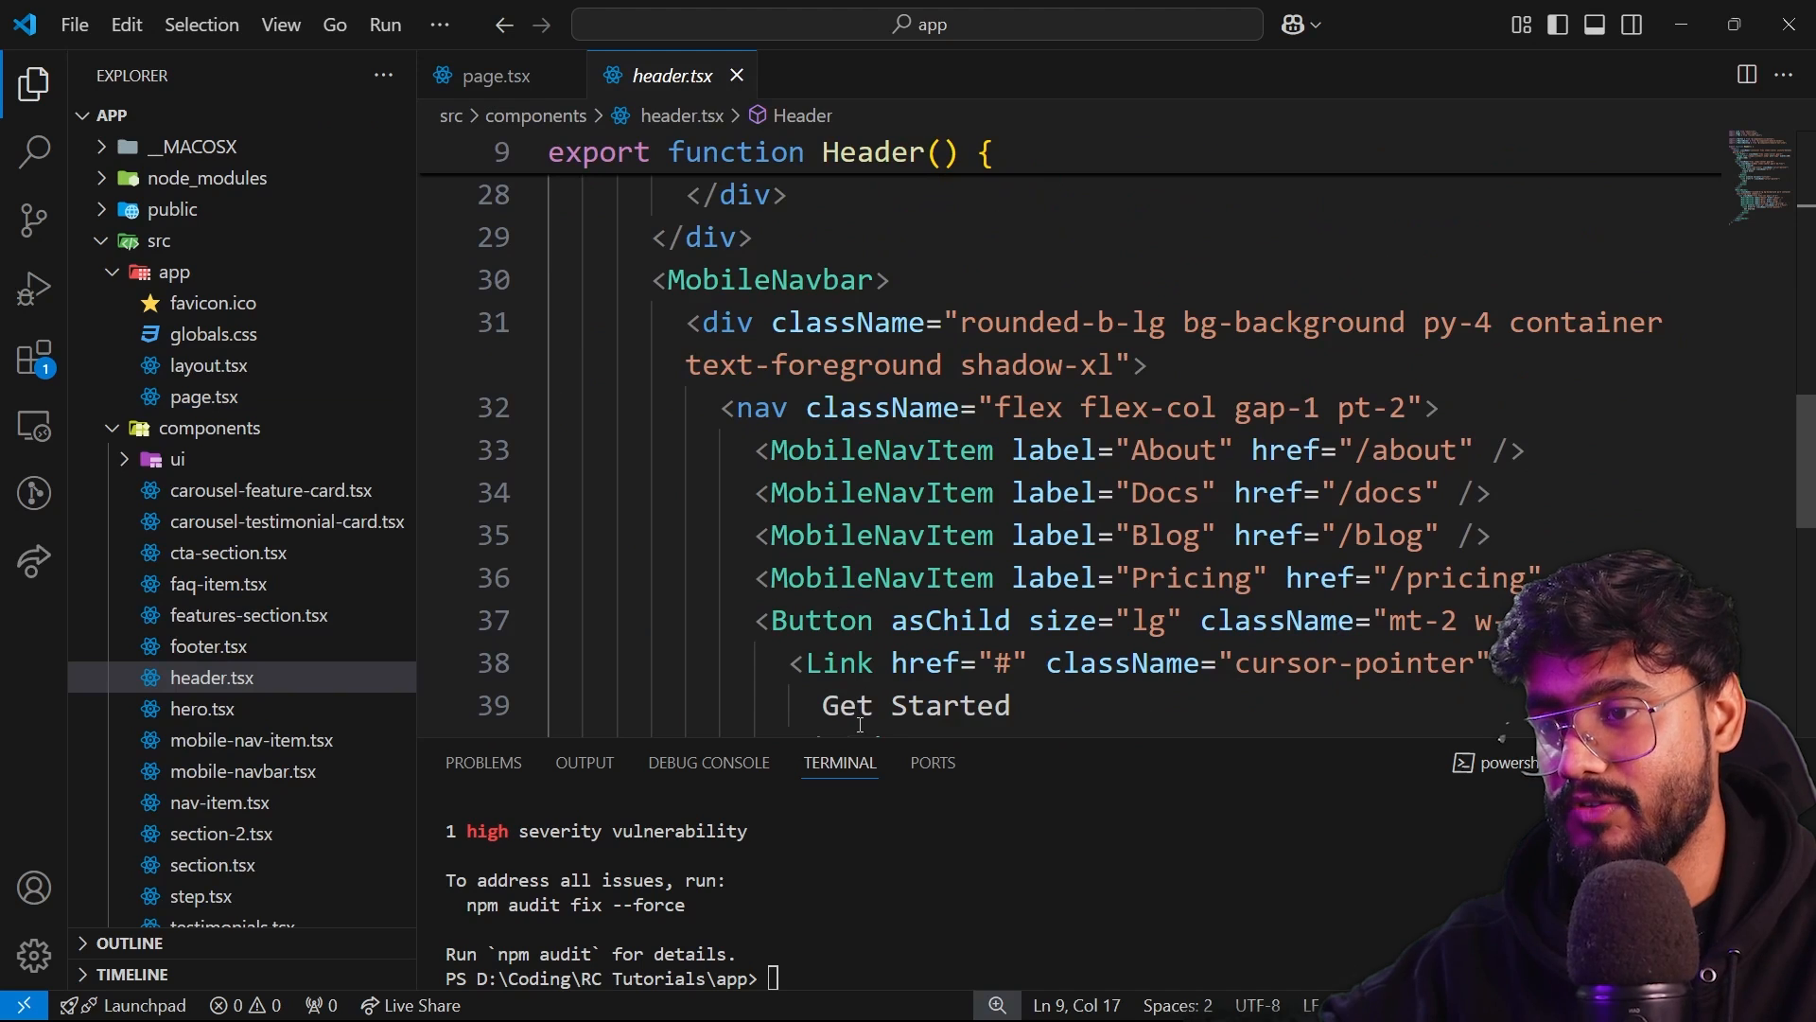
{"action": "left_click_drag", "start_coordinate": [860, 738], "coordinate": [860, 975]}
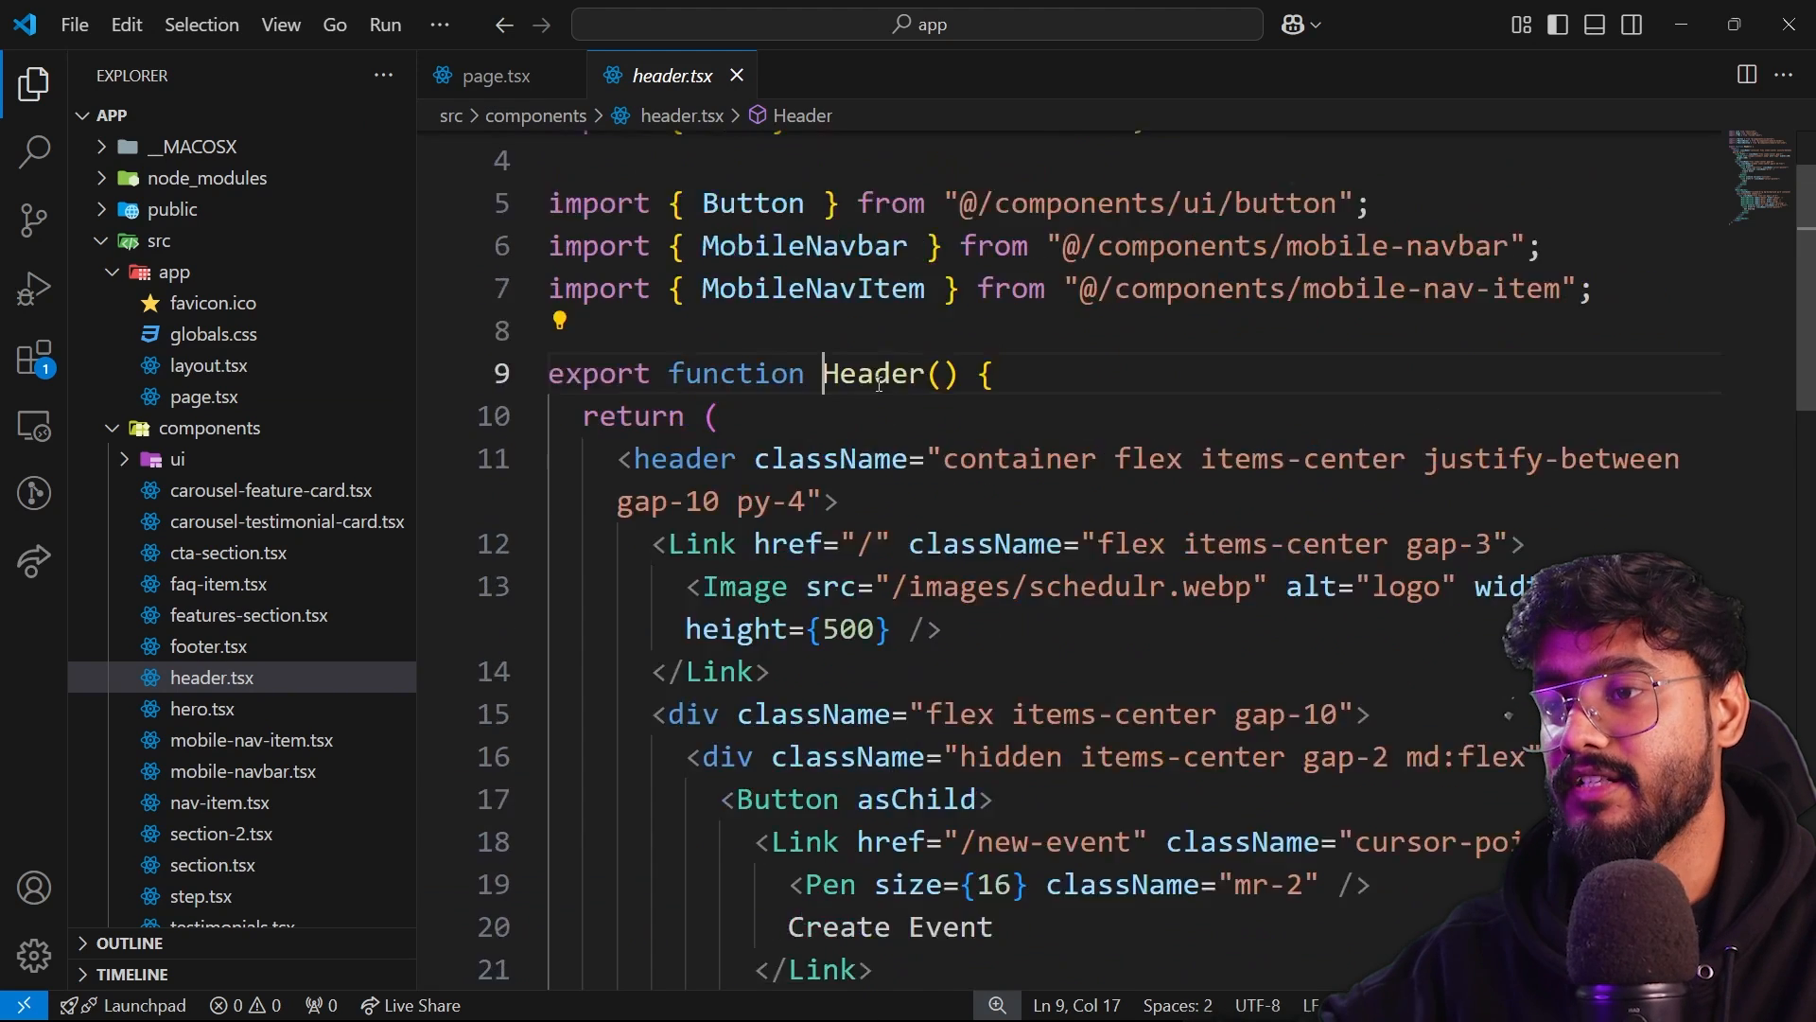
{"action": "scroll", "coordinate": [879, 374], "scroll_direction": "up", "scroll_amount": 2}
{"action": "scroll", "coordinate": [843, 383], "scroll_direction": "down", "scroll_amount": 1}
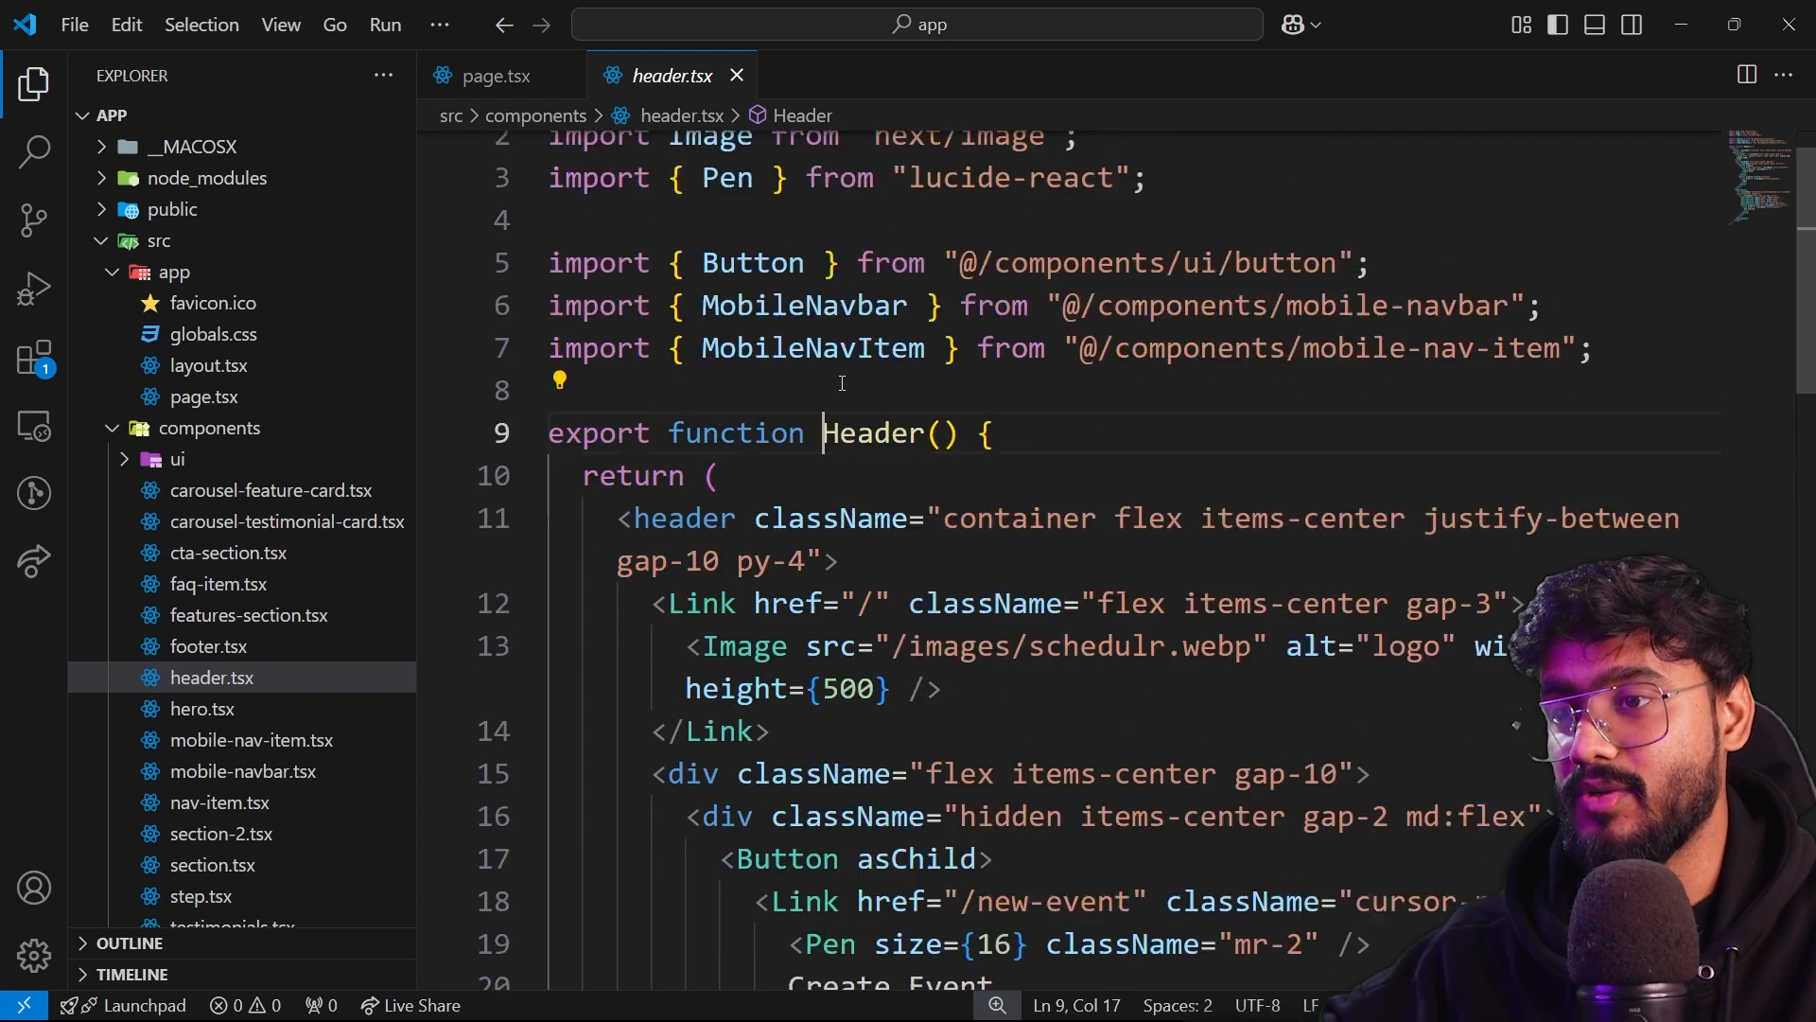
{"action": "scroll", "coordinate": [842, 383], "scroll_direction": "down", "scroll_amount": 4}
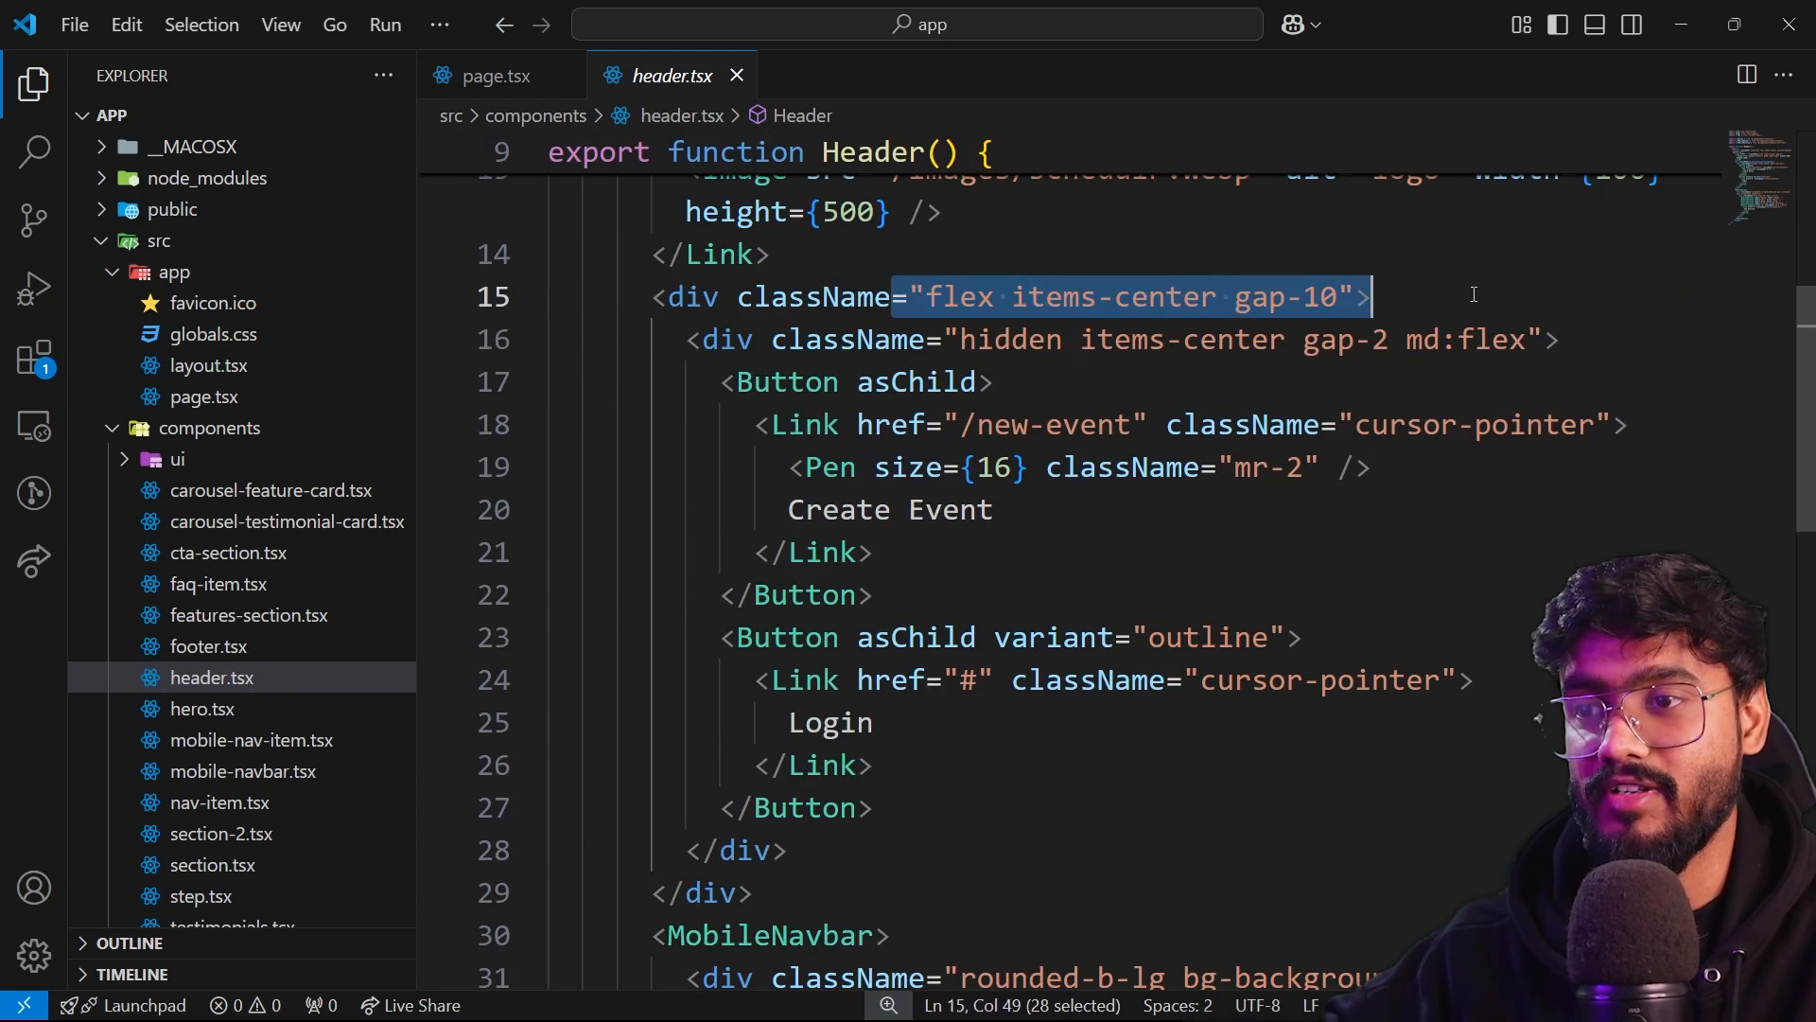
{"action": "scroll", "coordinate": [1009, 362], "scroll_direction": "up", "scroll_amount": 1}
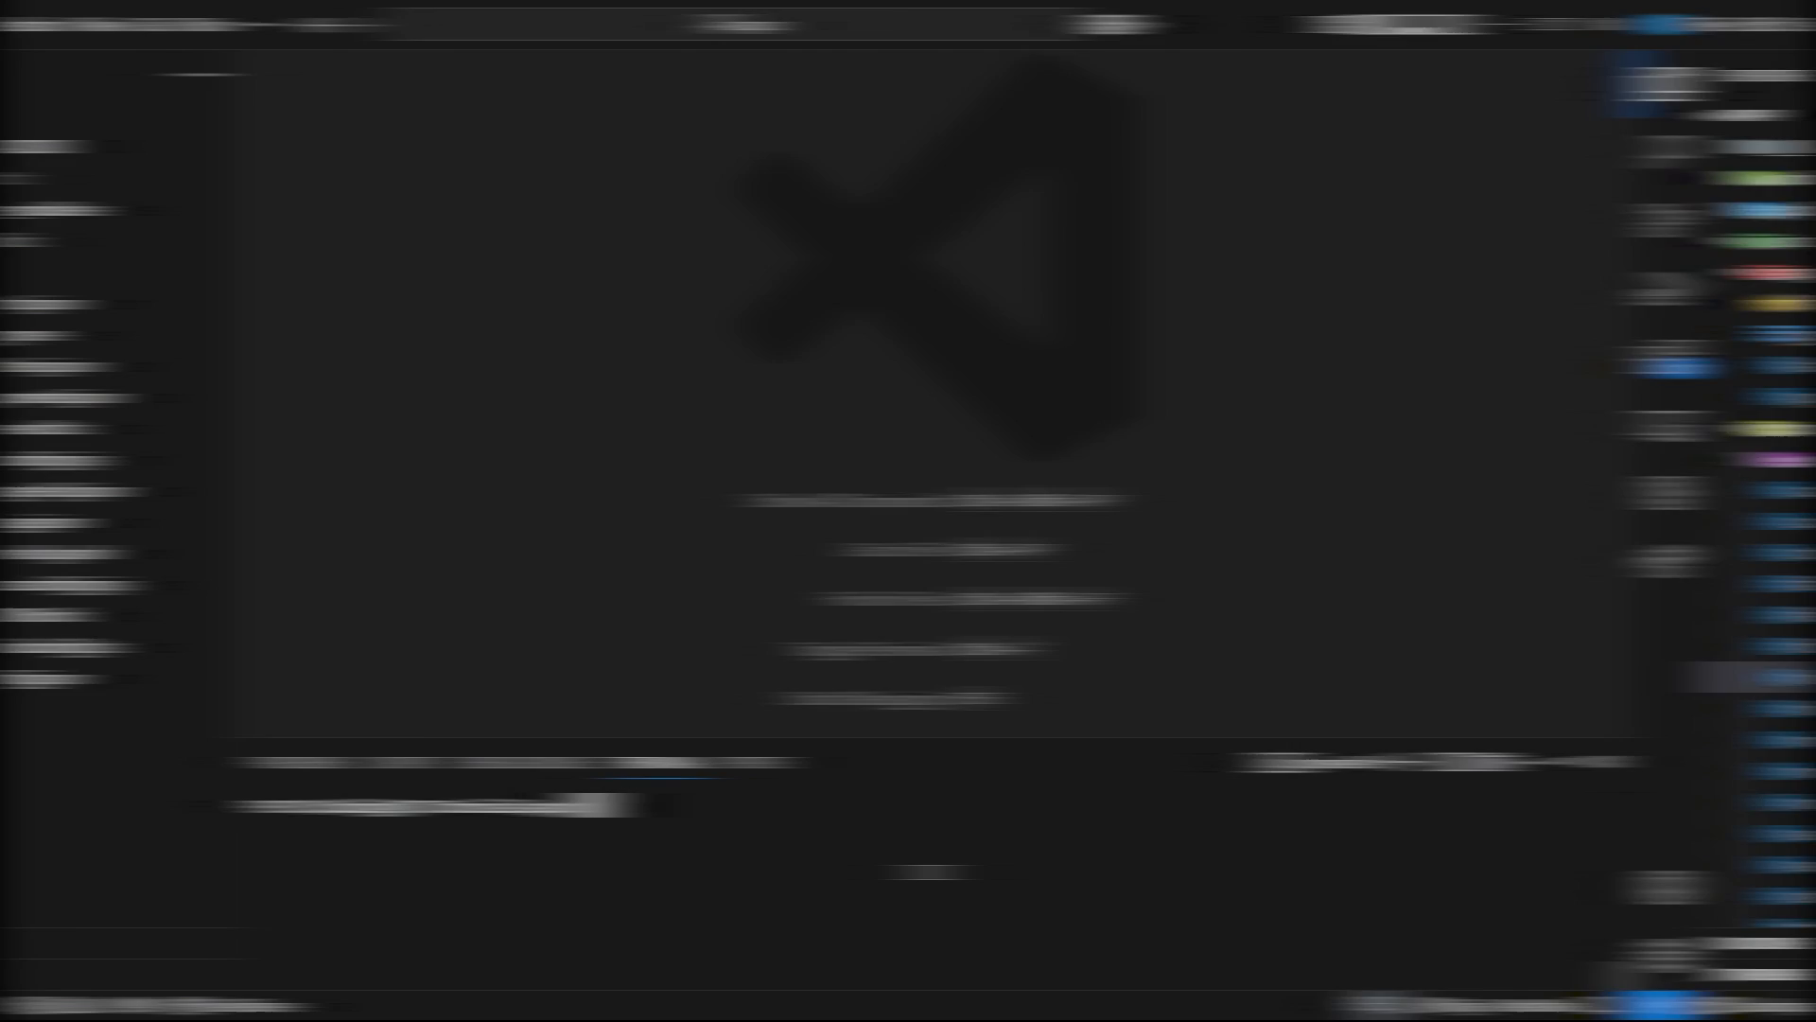
- Run the app's development server and review the exported landing page at localhost:3000 in the browser
{"action": "type", "text": "n"}
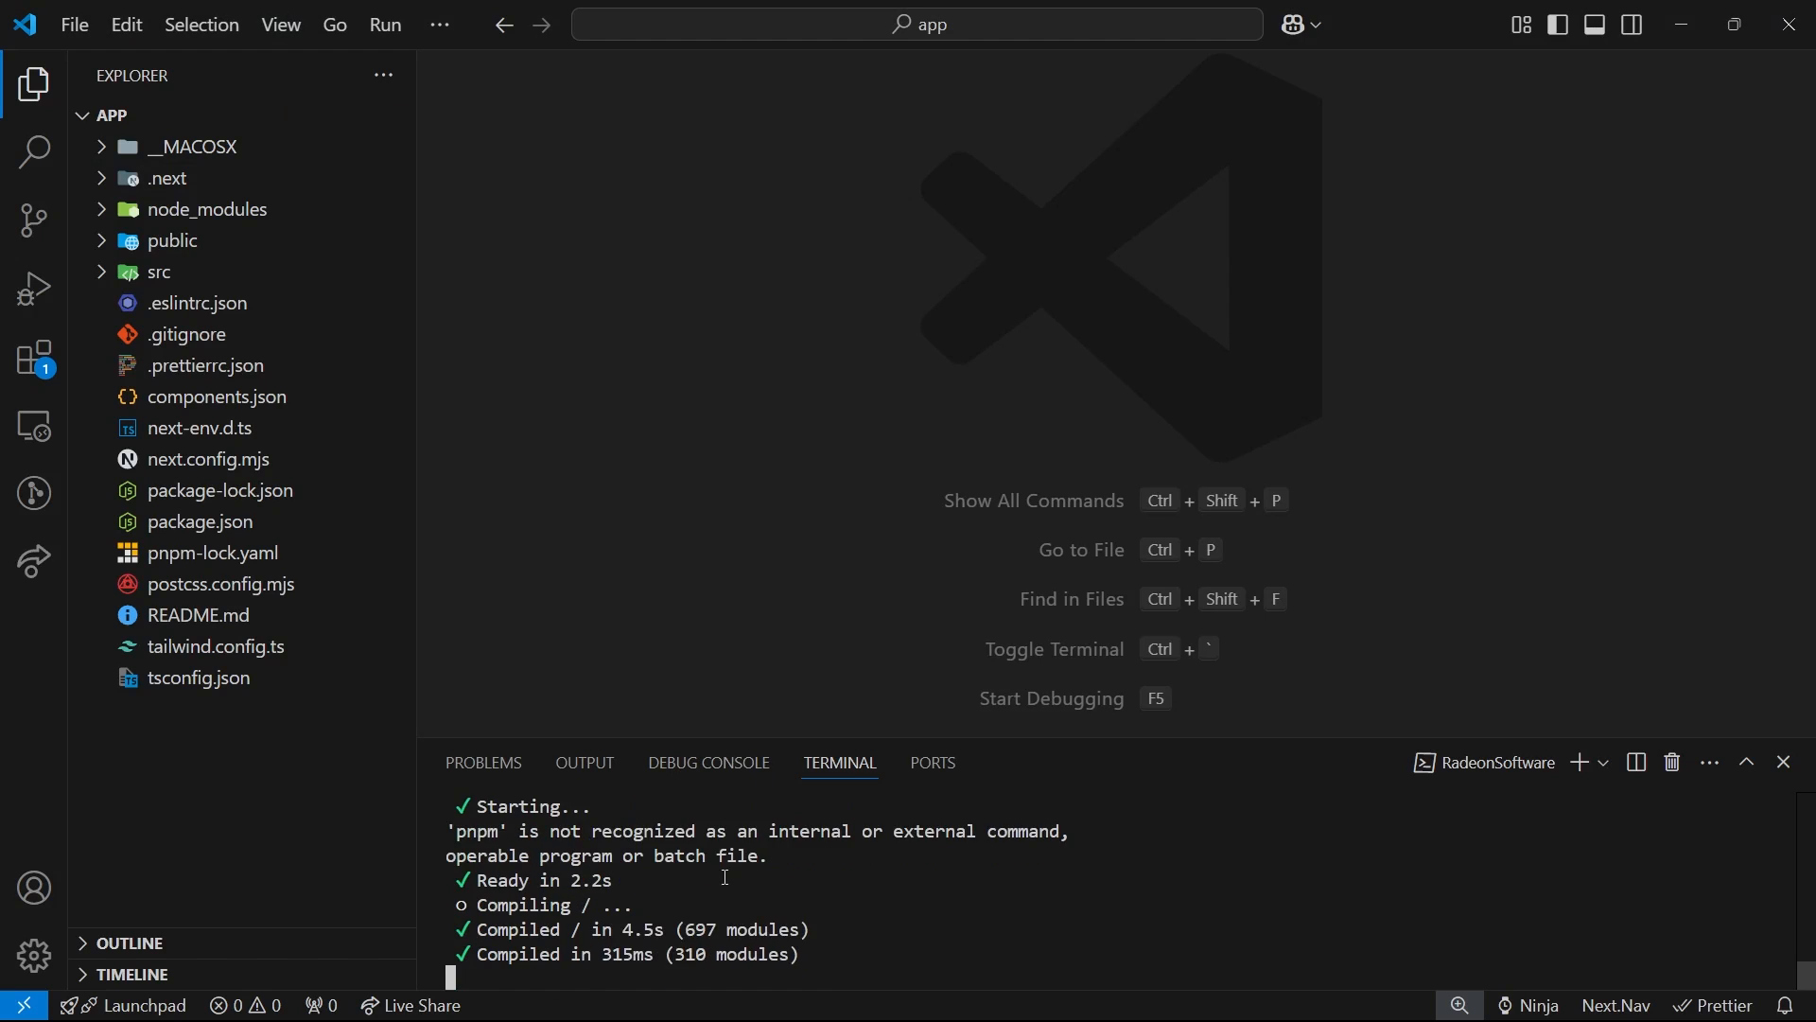
{"action": "left_click", "coordinate": [719, 809], "text": "ctrl"}
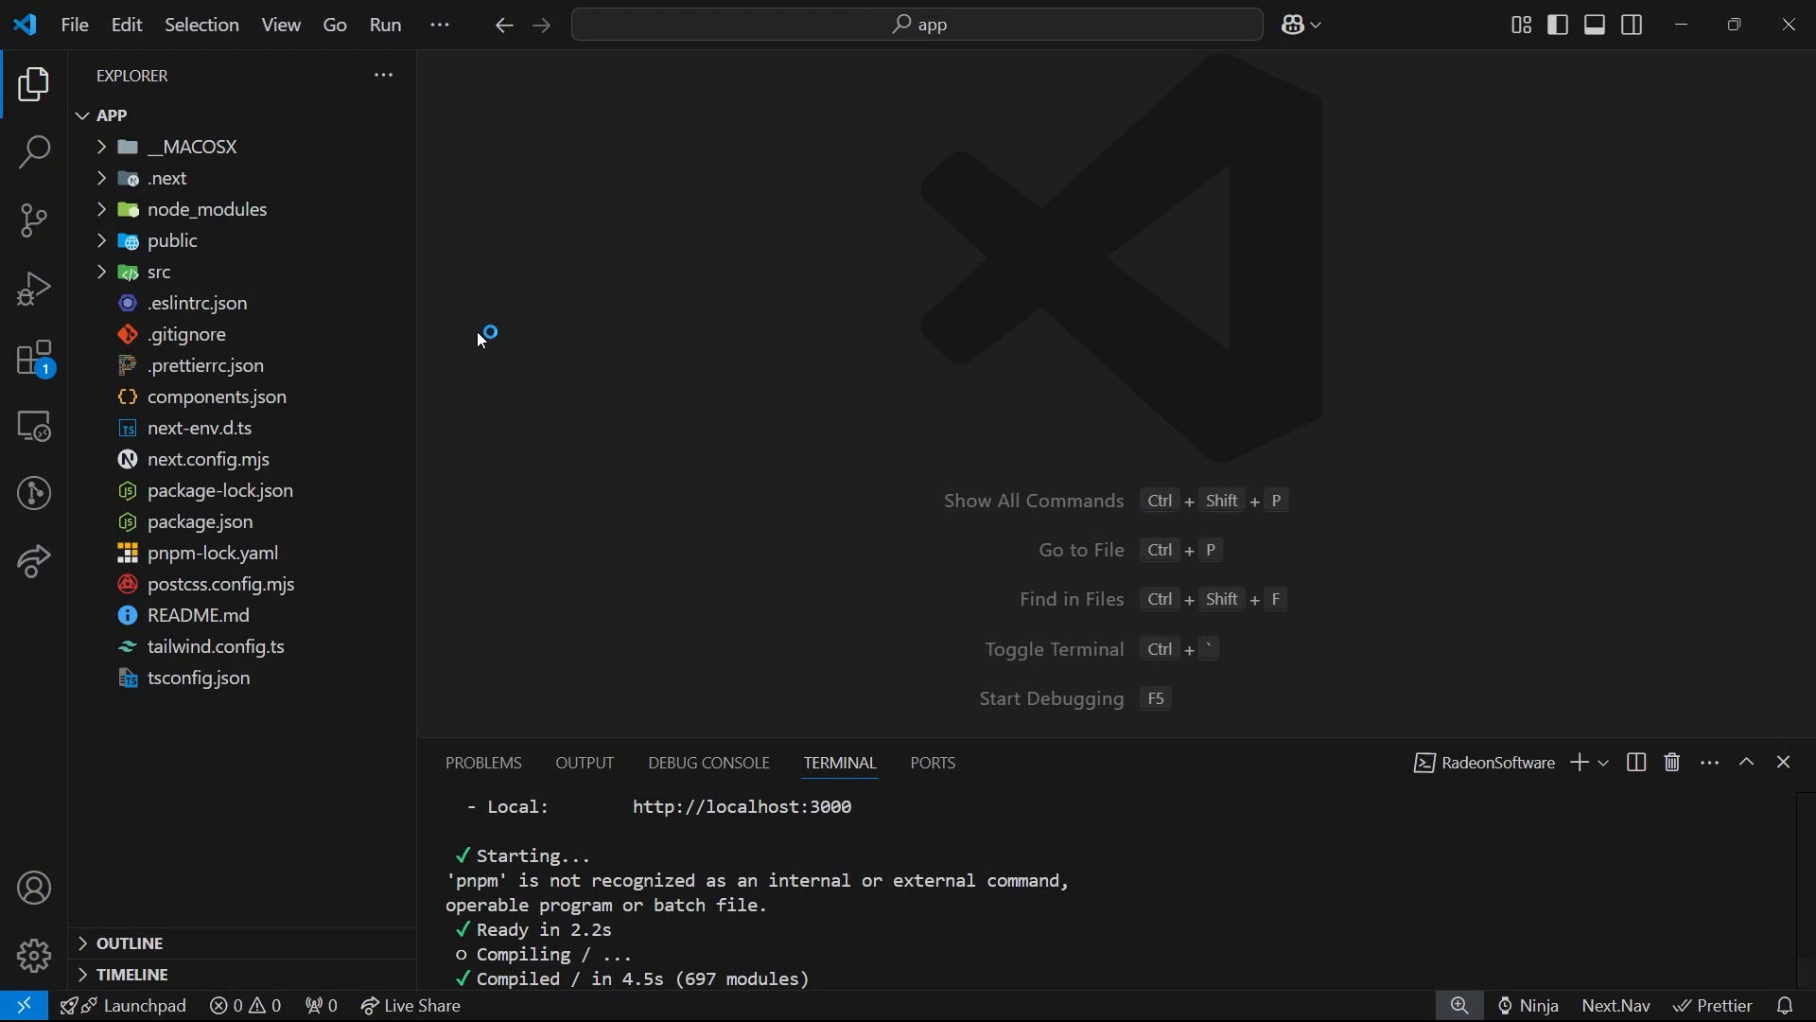
{"action": "scroll", "coordinate": [858, 407], "scroll_direction": "down", "scroll_amount": 20}
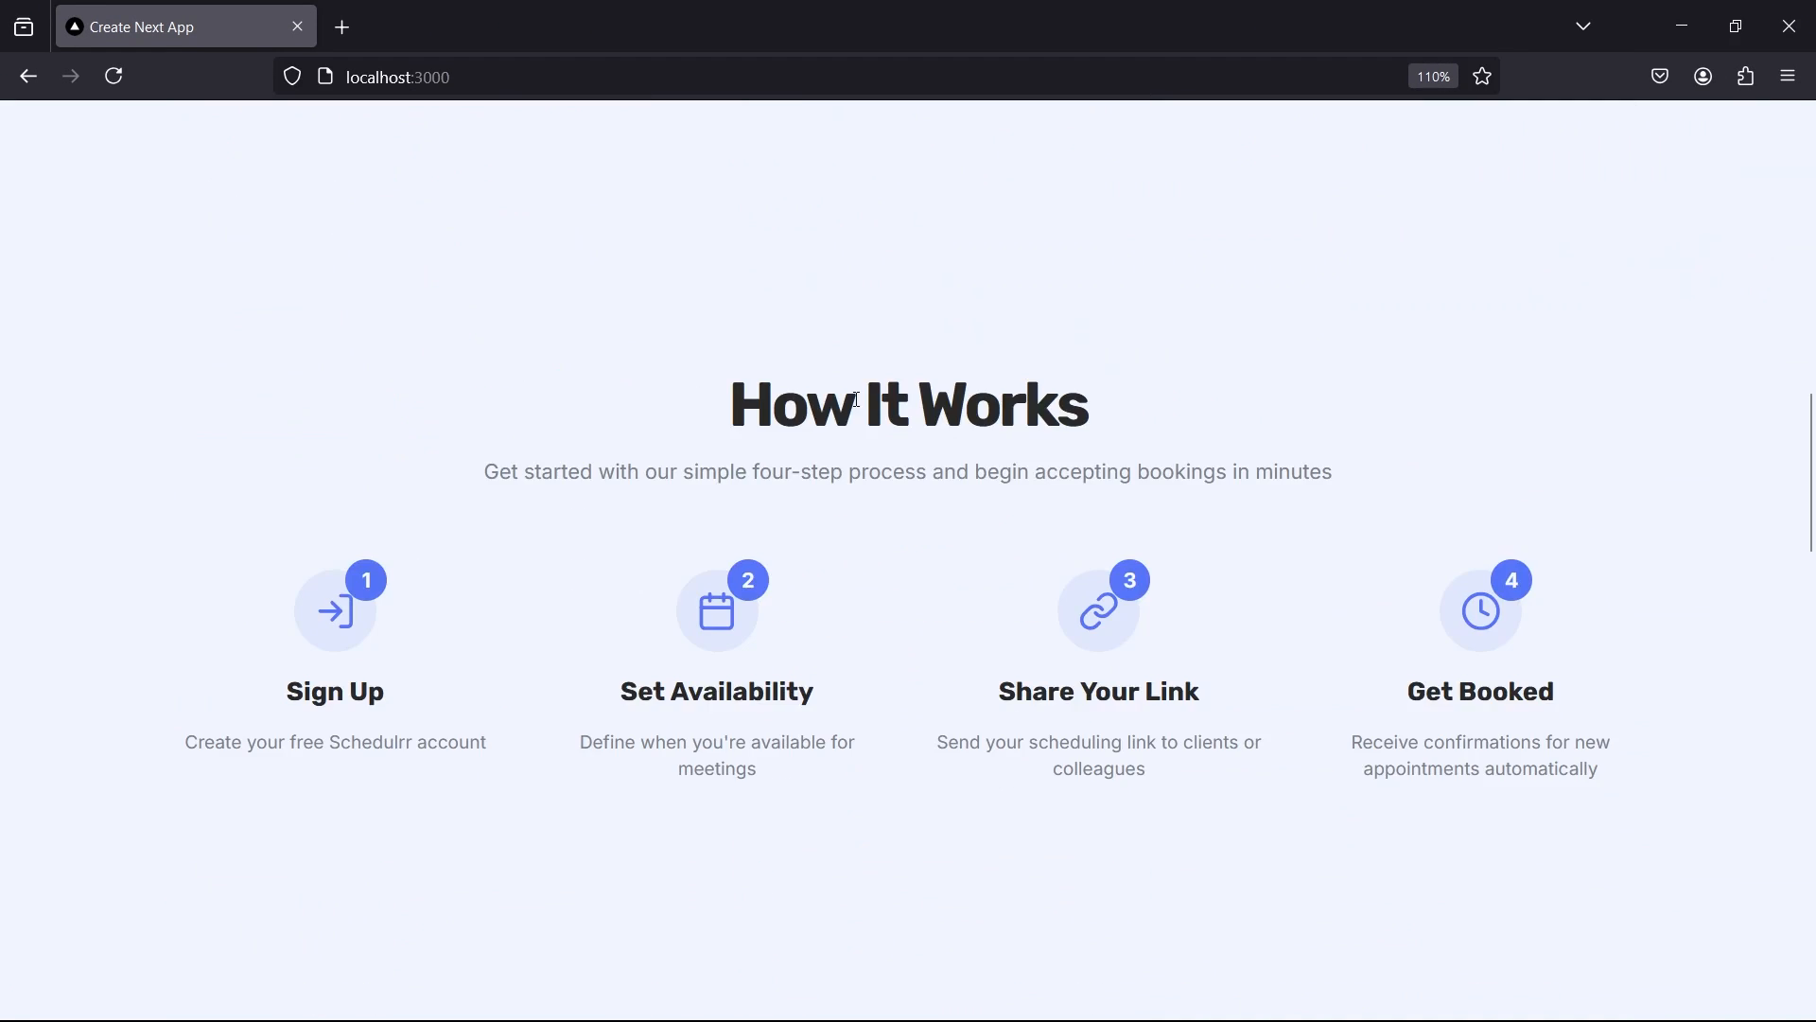
{"action": "scroll", "coordinate": [854, 398], "scroll_direction": "up", "scroll_amount": 20}
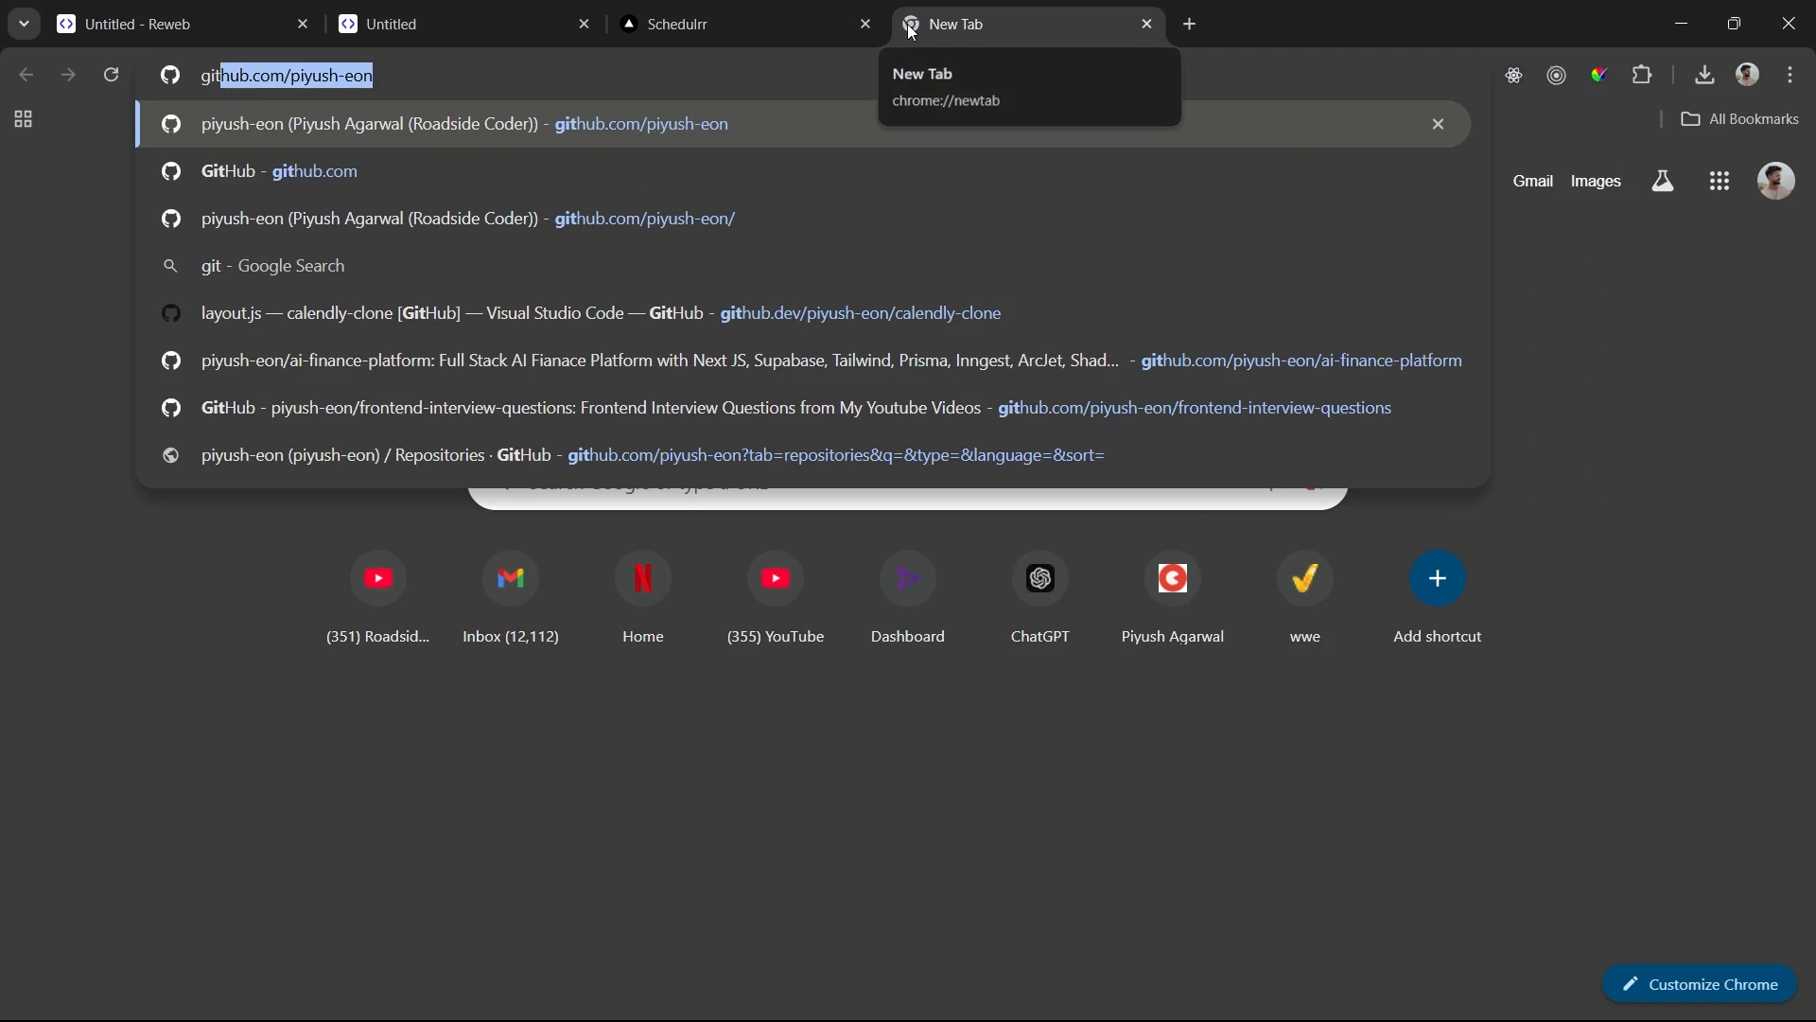
- Open GitHub and create a new public repository named schedulrr-revamp
{"action": "key", "text": "Return"}
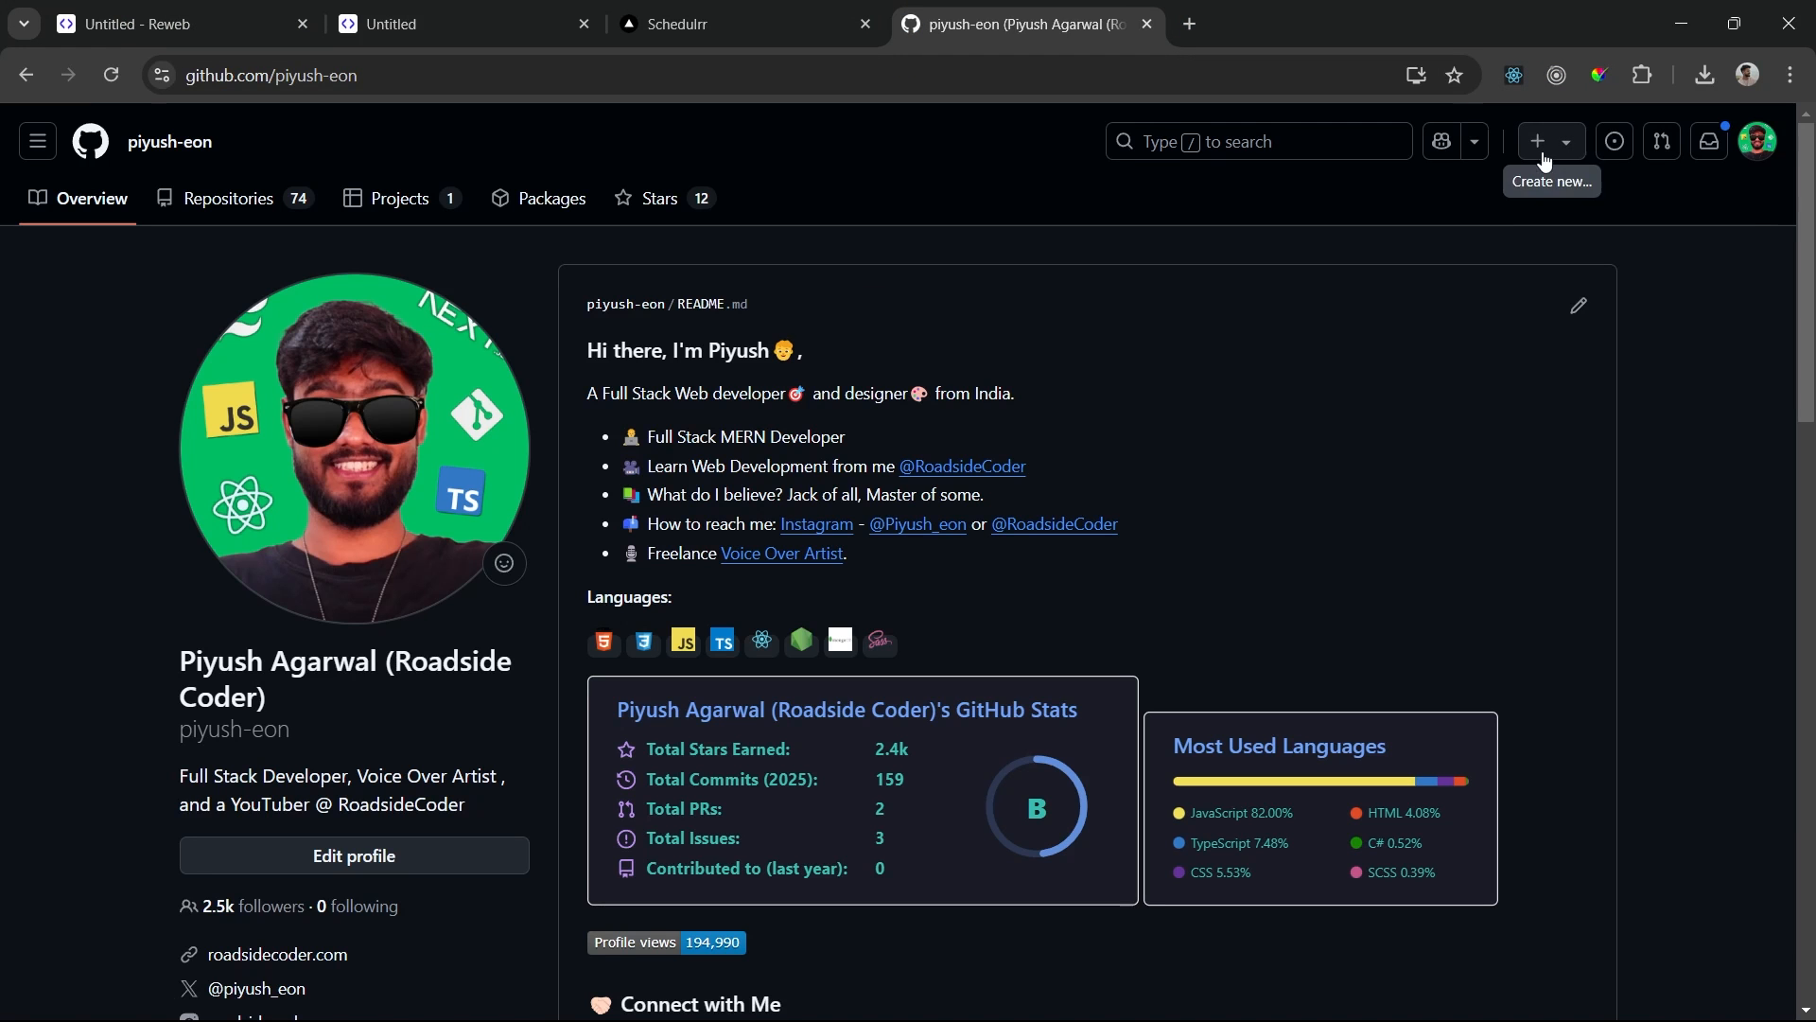
{"action": "left_click", "coordinate": [1545, 163]}
{"action": "left_click", "coordinate": [1563, 188]}
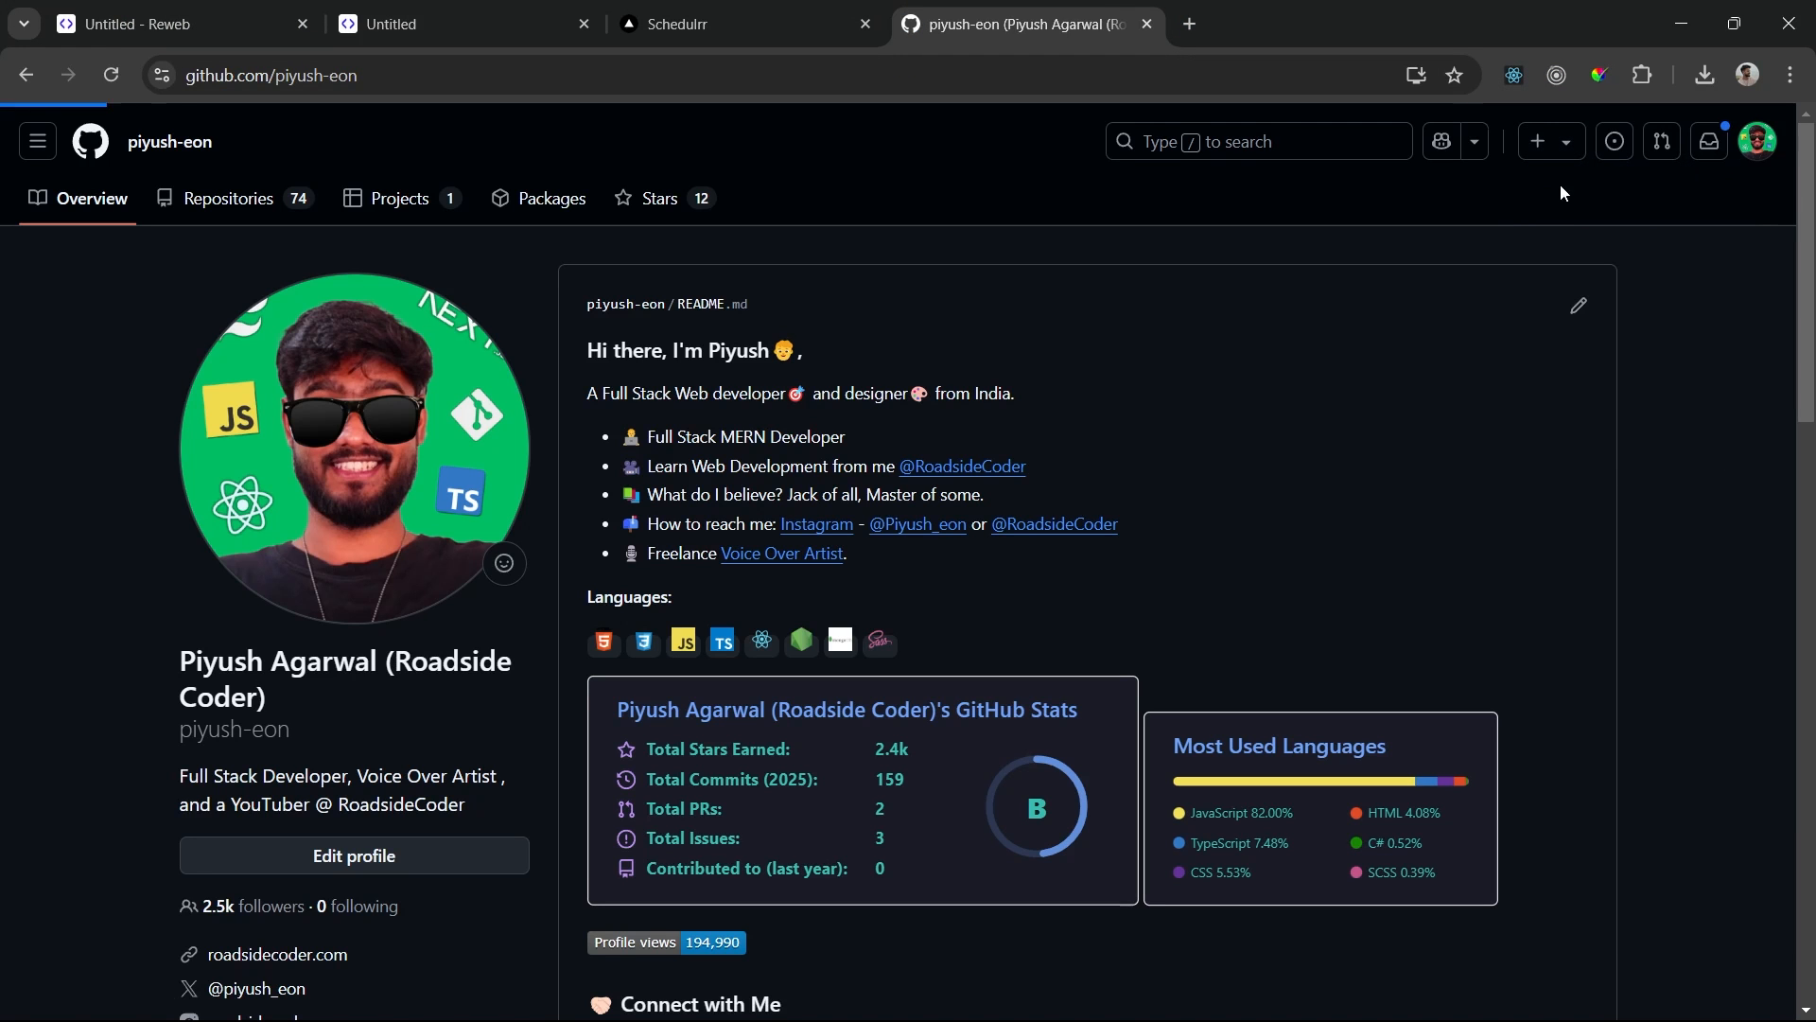
{"action": "type", "text": "s"}
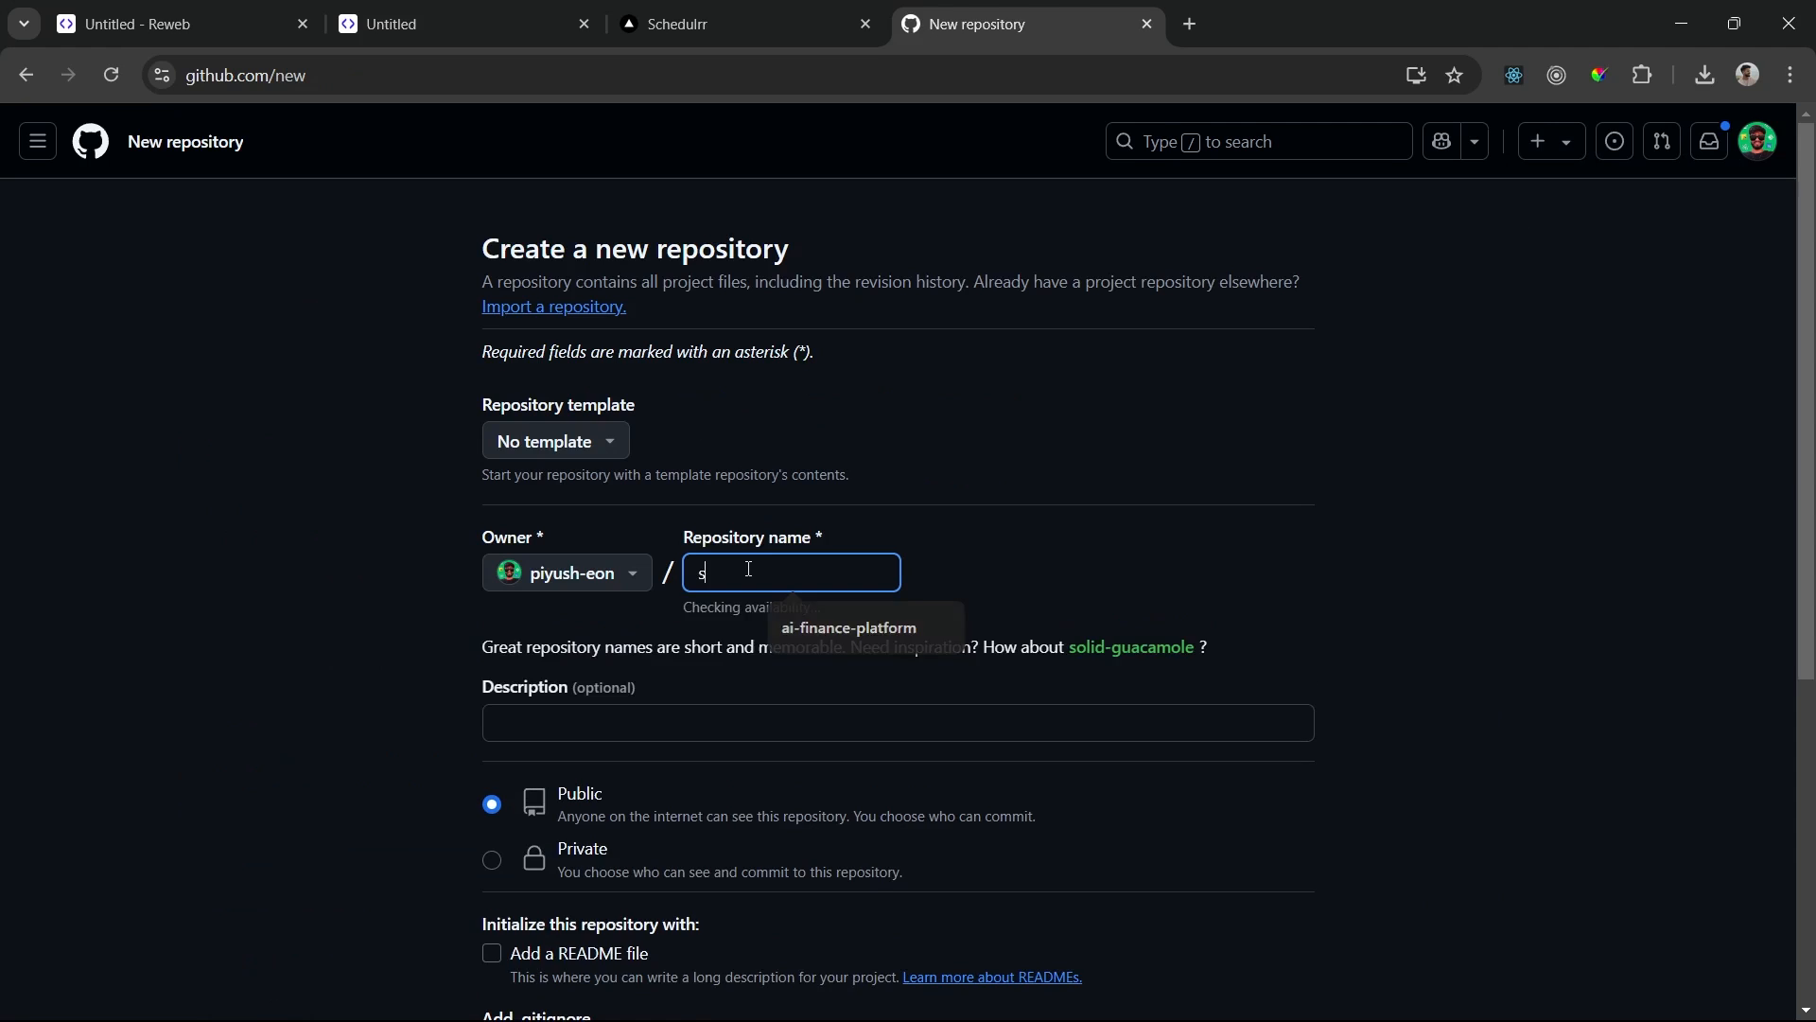
{"action": "type", "text": "chedulrr-reva"}
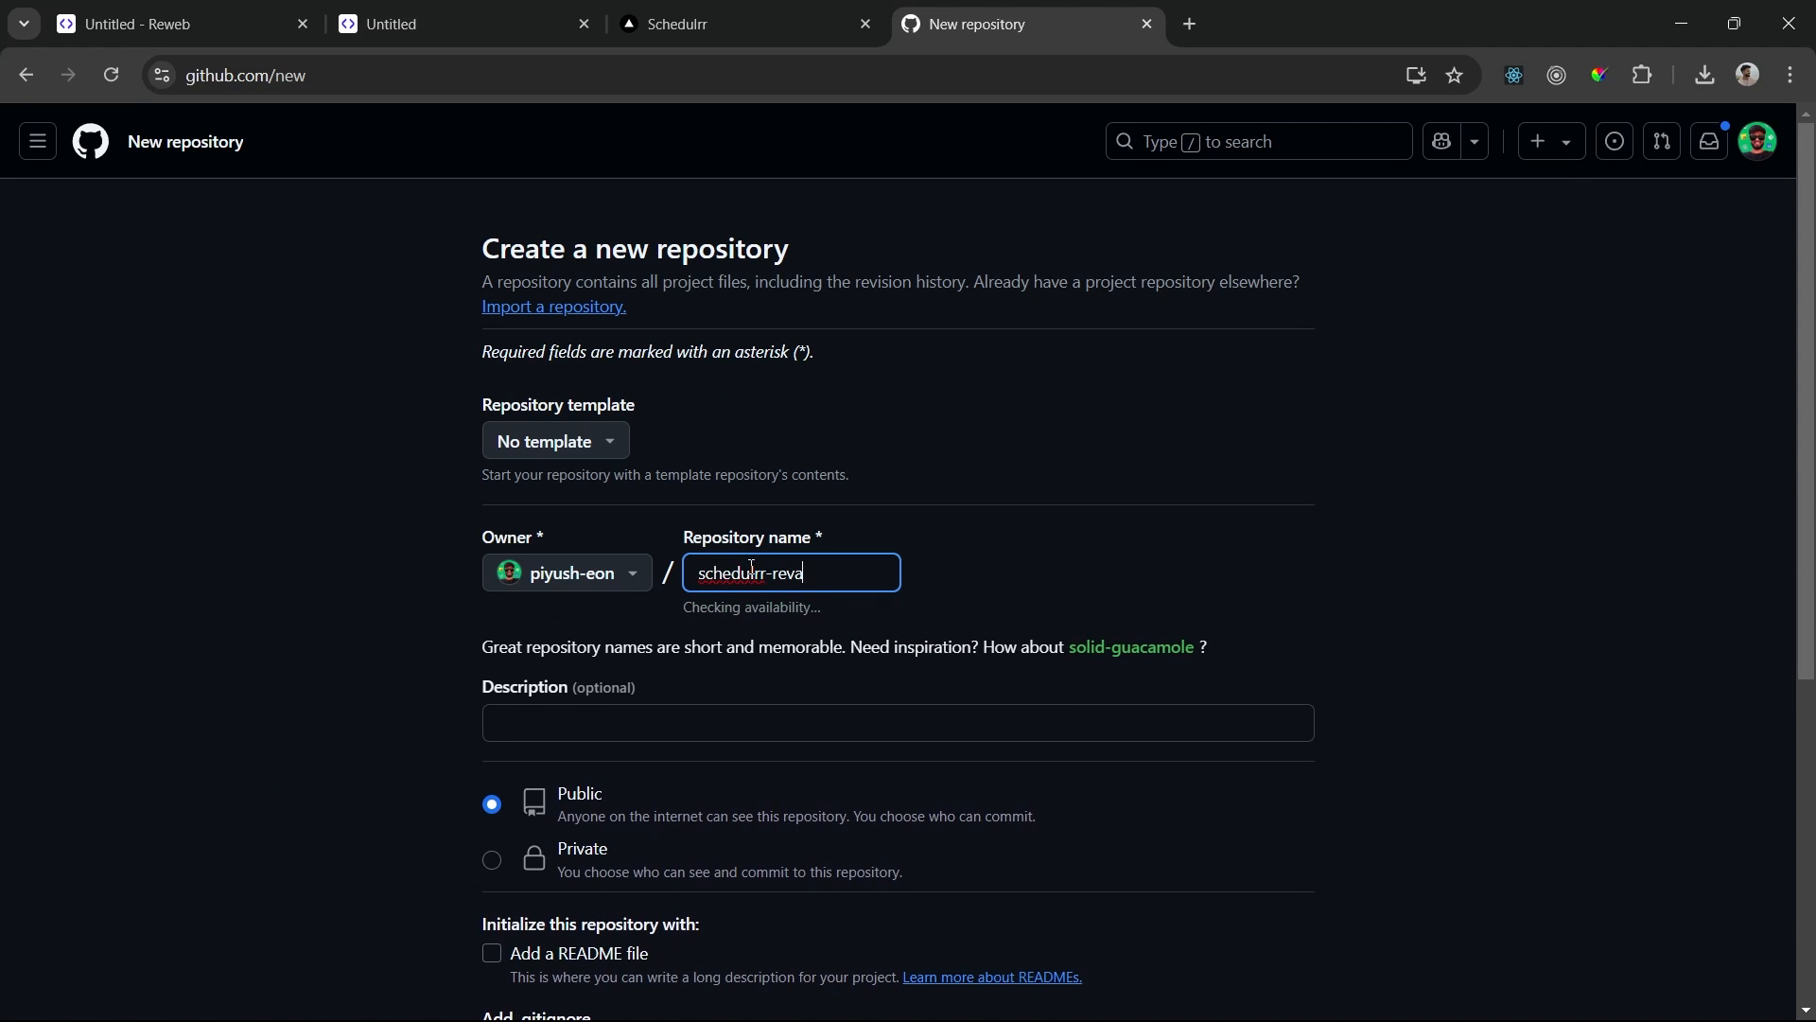
{"action": "type", "text": "mp"}
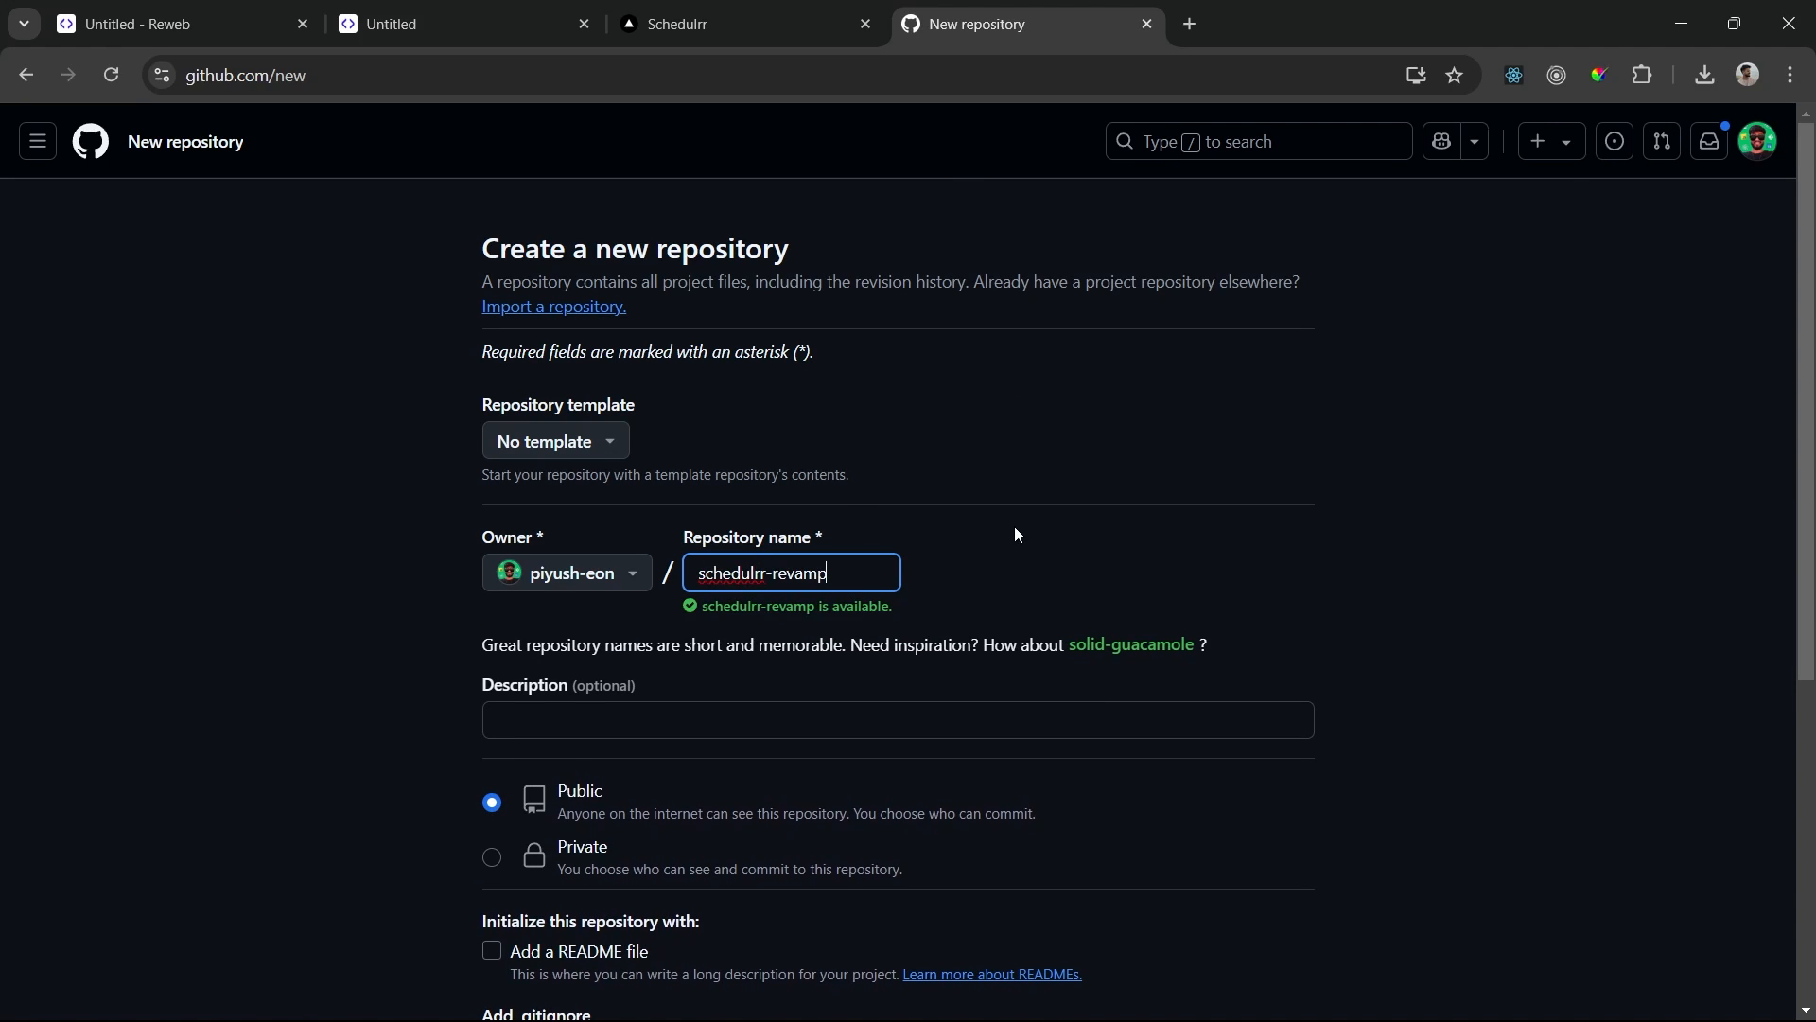
{"action": "key", "text": "Return"}
{"action": "scroll", "coordinate": [447, 586], "scroll_direction": "down", "scroll_amount": 3}
- Switch to VS Code, stop the running development server and initialize a Git repository in the app folder
{"action": "key", "text": "alt+Tab"}
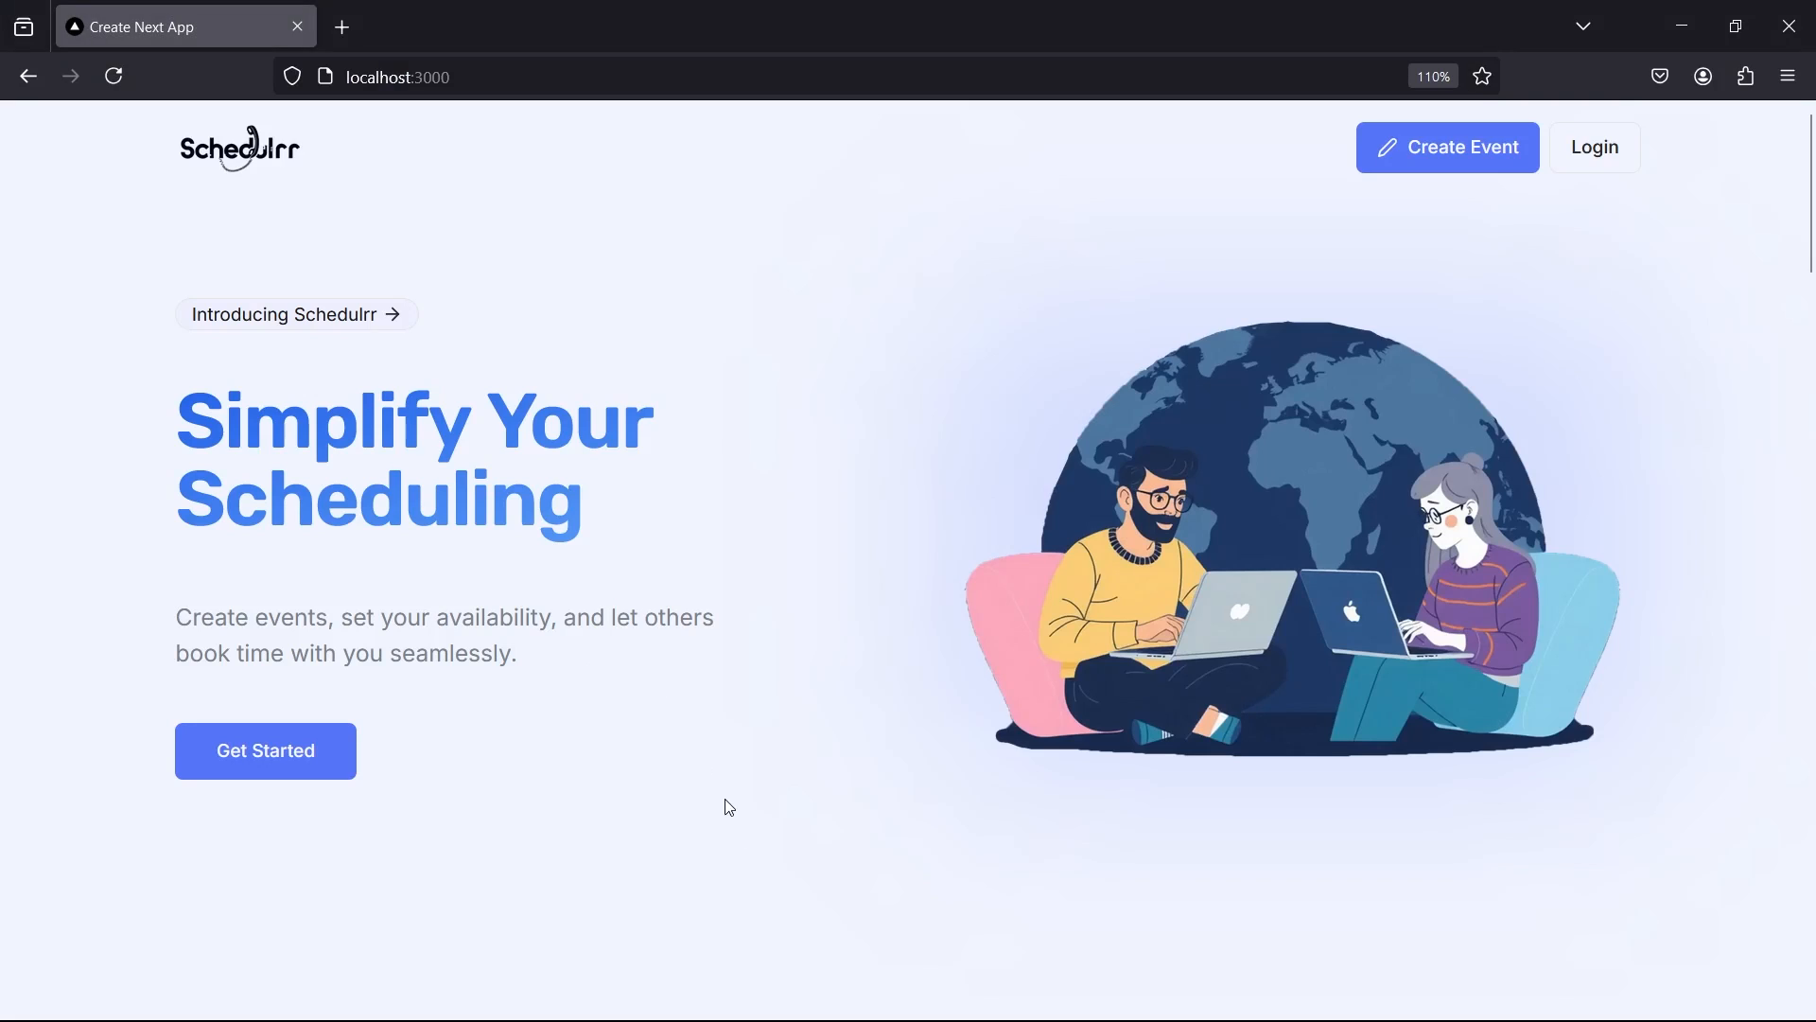
{"action": "key", "text": "alt+Tab"}
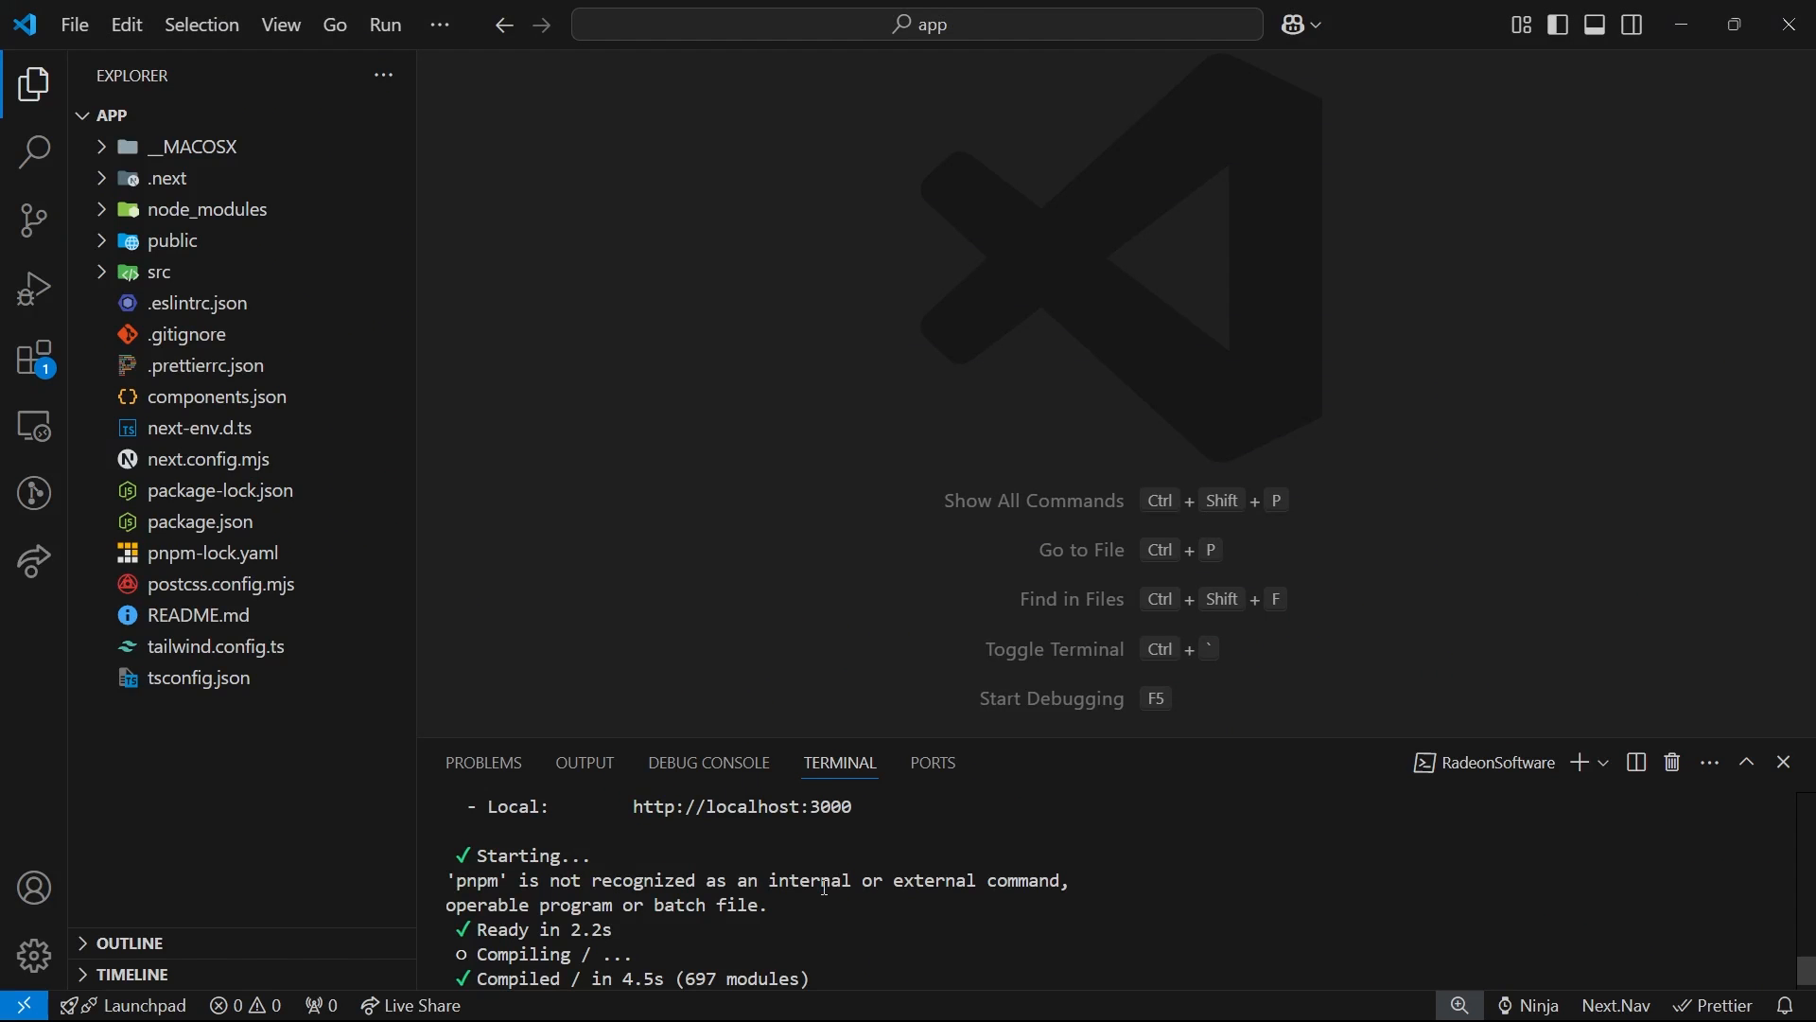
{"action": "key", "text": "ctrl+c"}
{"action": "key", "text": "ctrl+c"}
{"action": "type", "text": "g"}
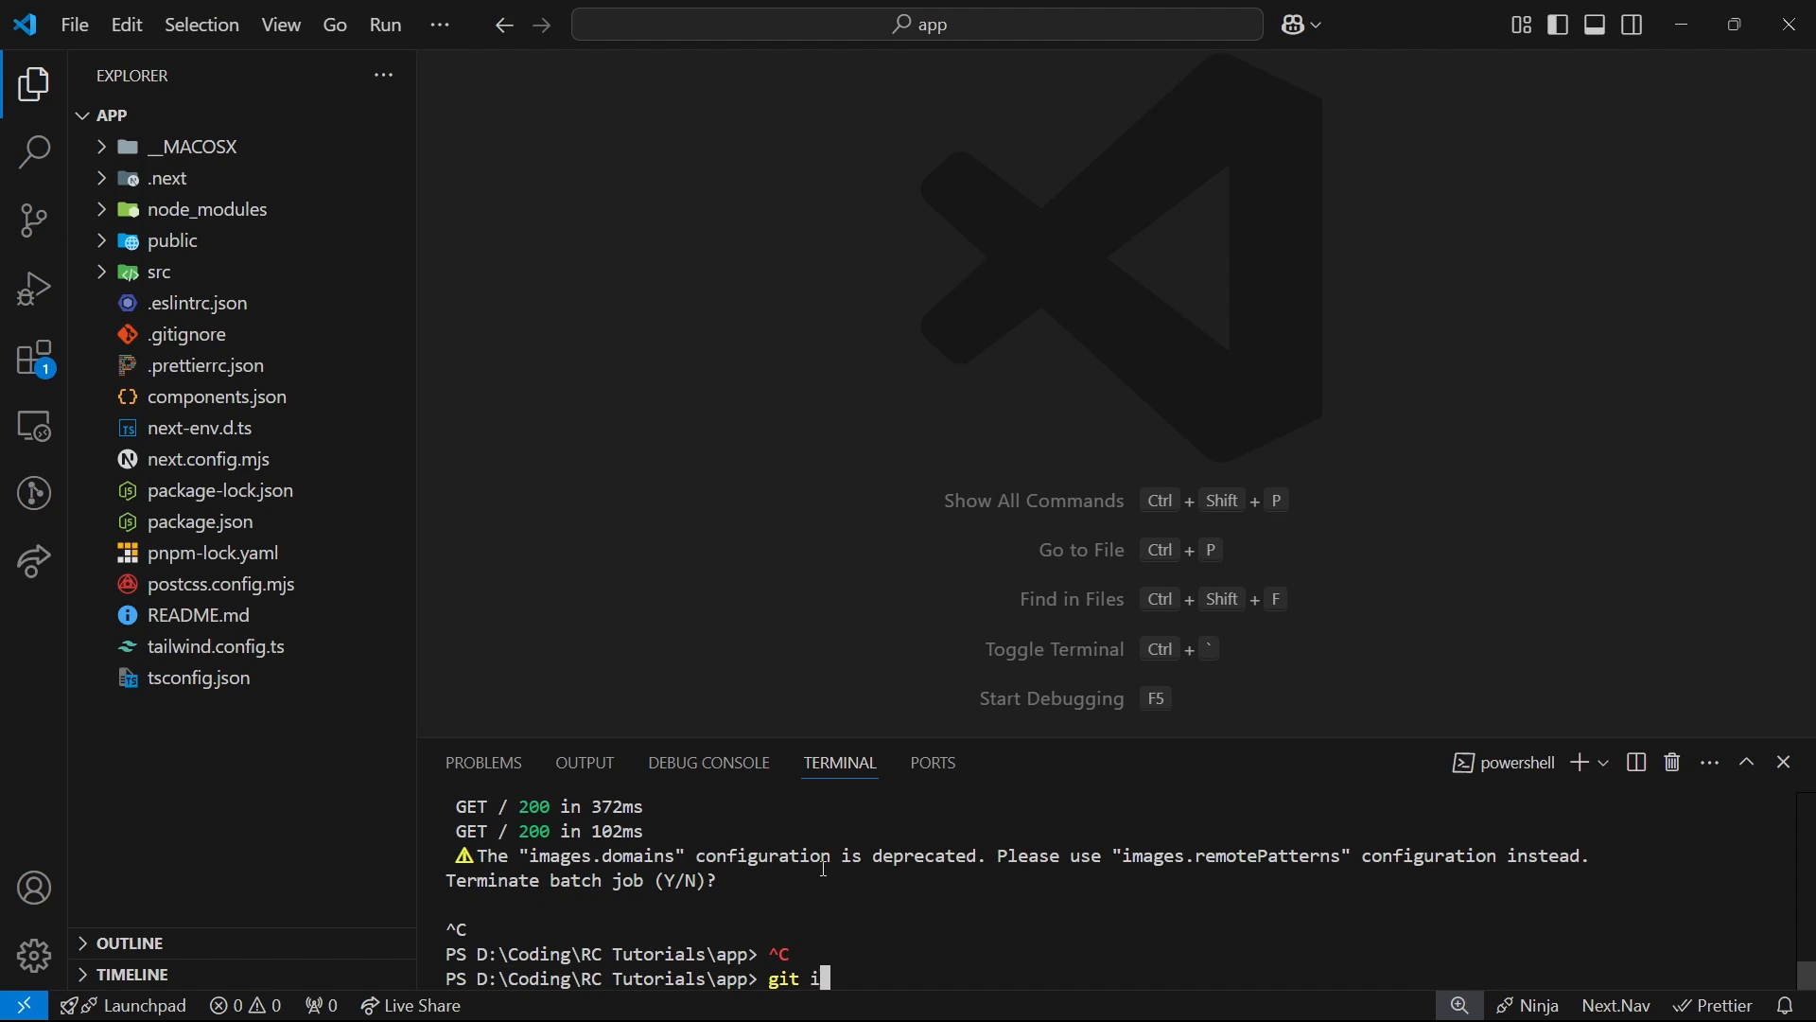
{"action": "type", "text": "it iniy"}
{"action": "key", "text": "BackSpace"}
{"action": "type", "text": "t"}
{"action": "key", "text": "Return"}
- Stage all project files in Git and commit them with the message "Deployment"
{"action": "type", "text": "git "}
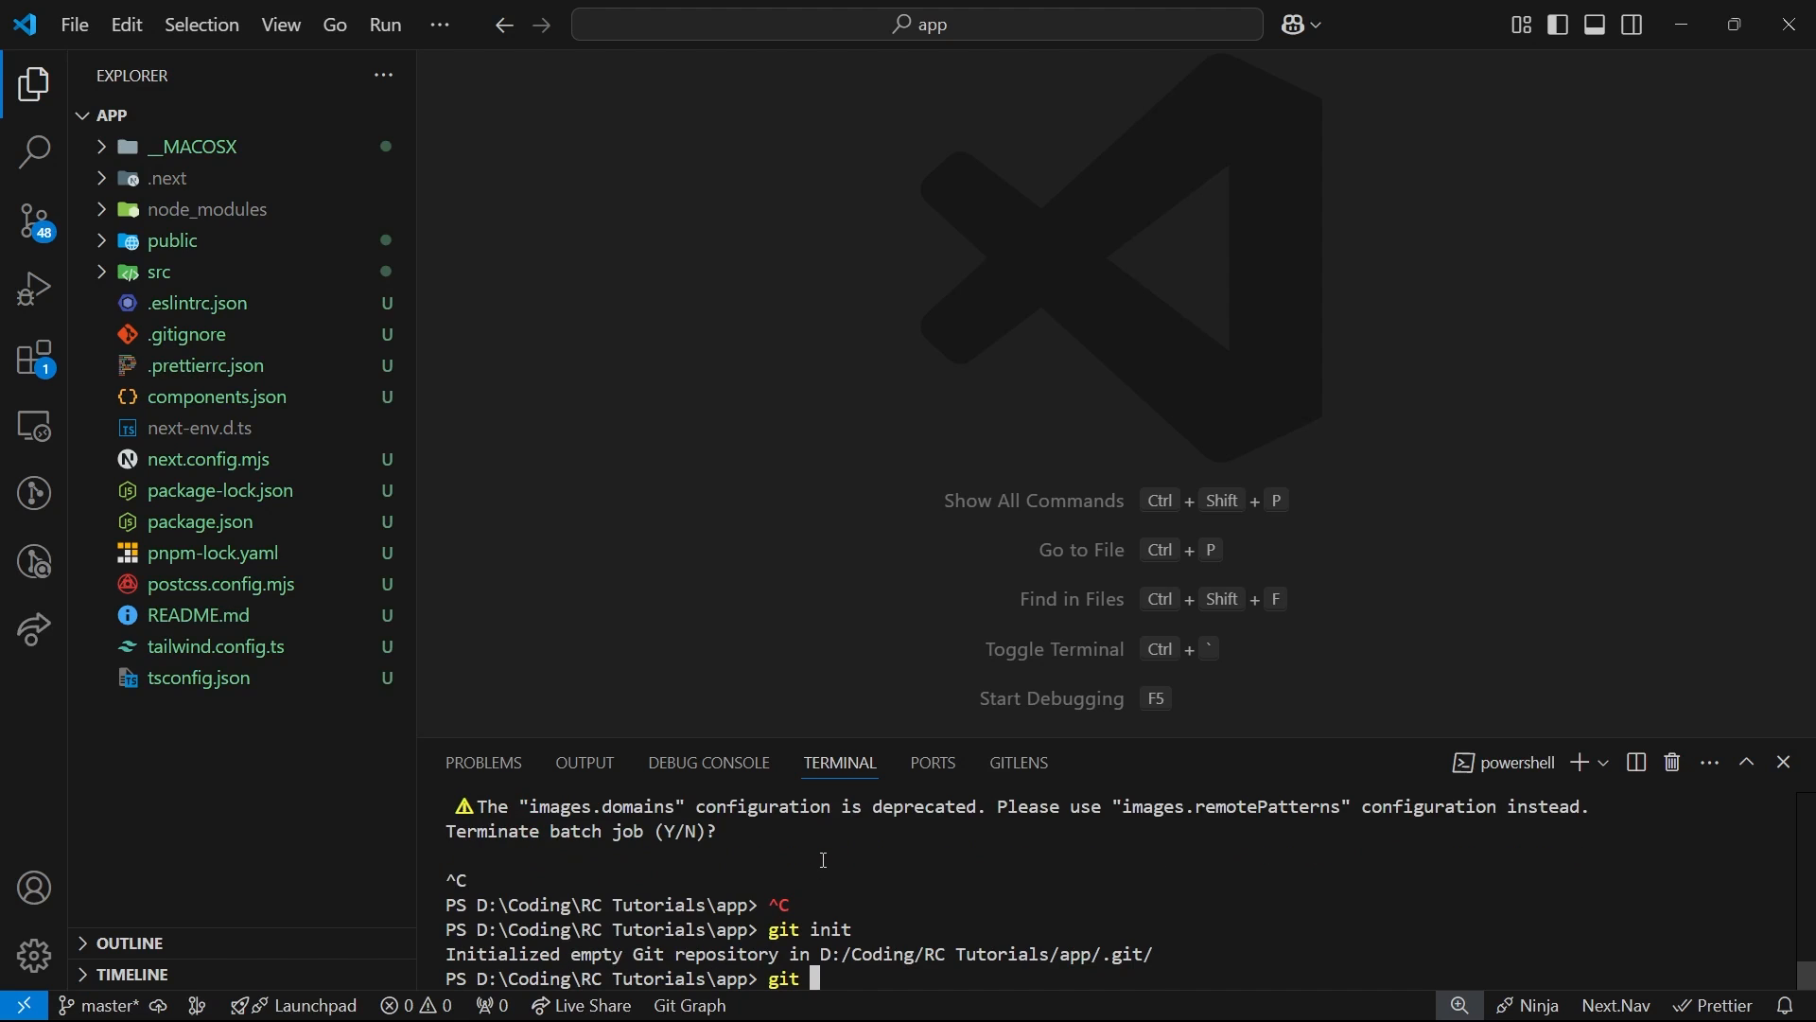
{"action": "type", "text": "add ."}
{"action": "key", "text": "Return"}
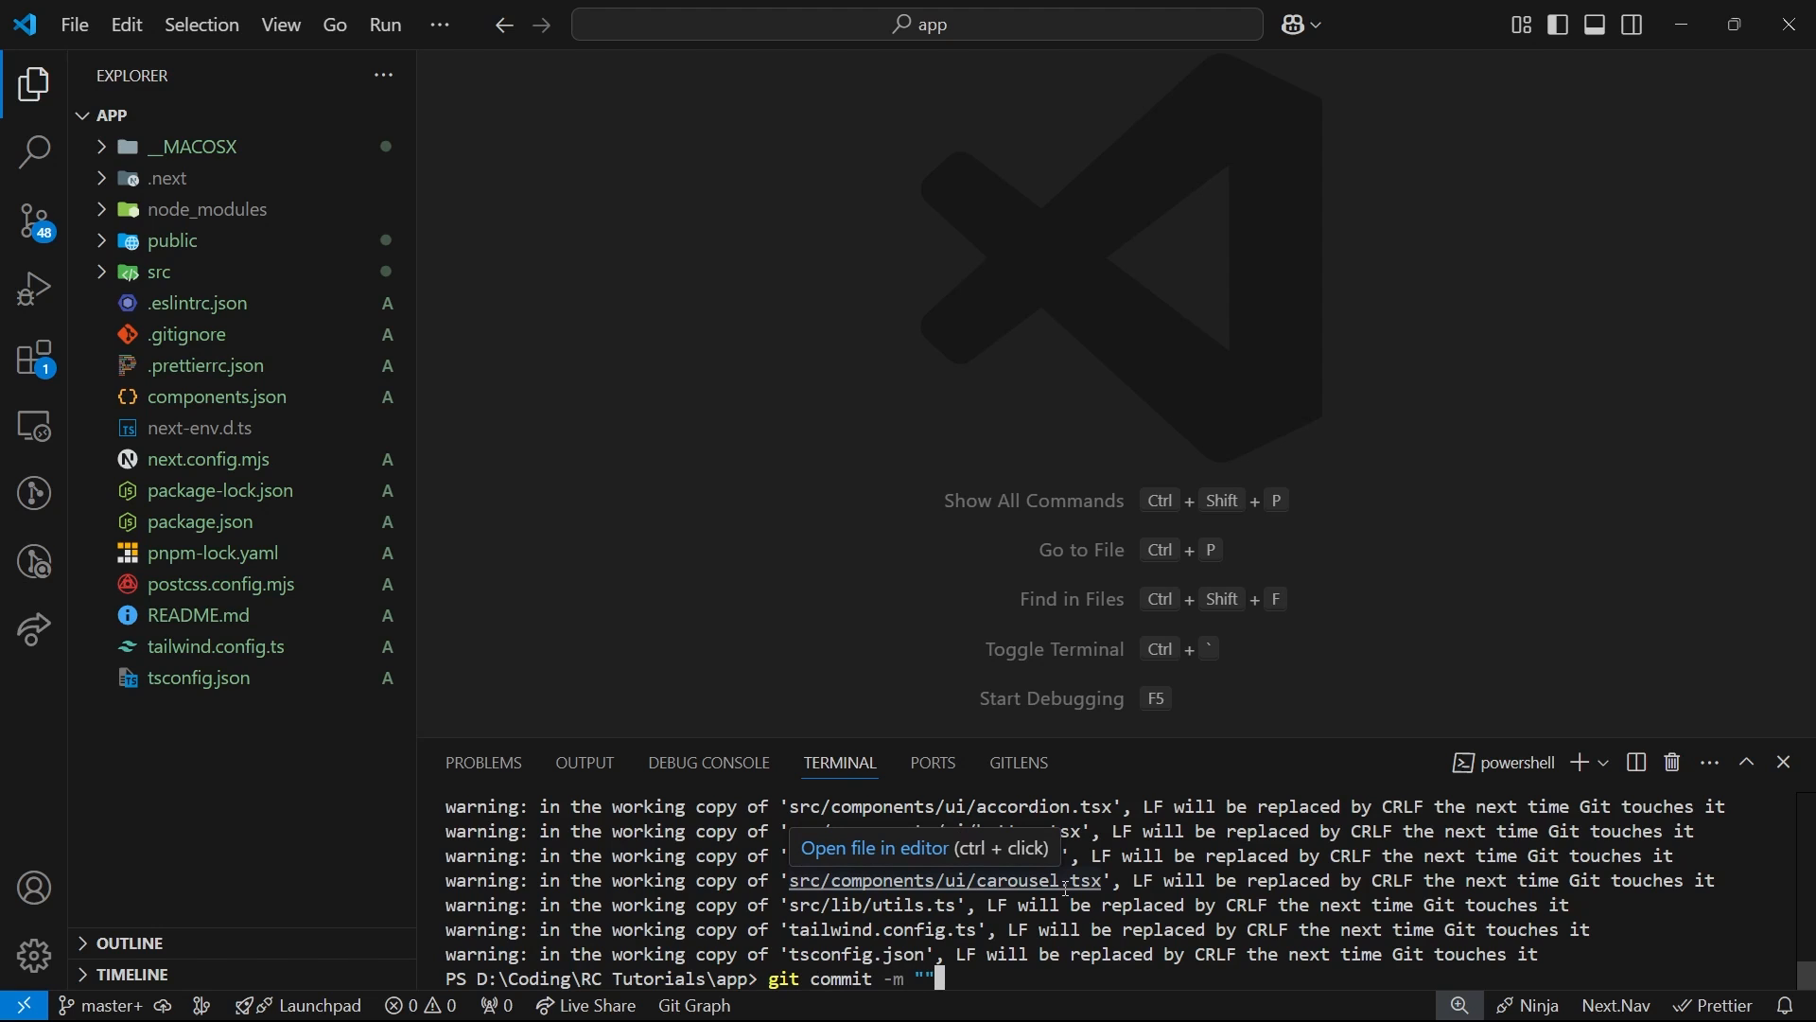
{"action": "type", "text": "git commit -m \"Deployment\""}
{"action": "key", "text": "Return"}
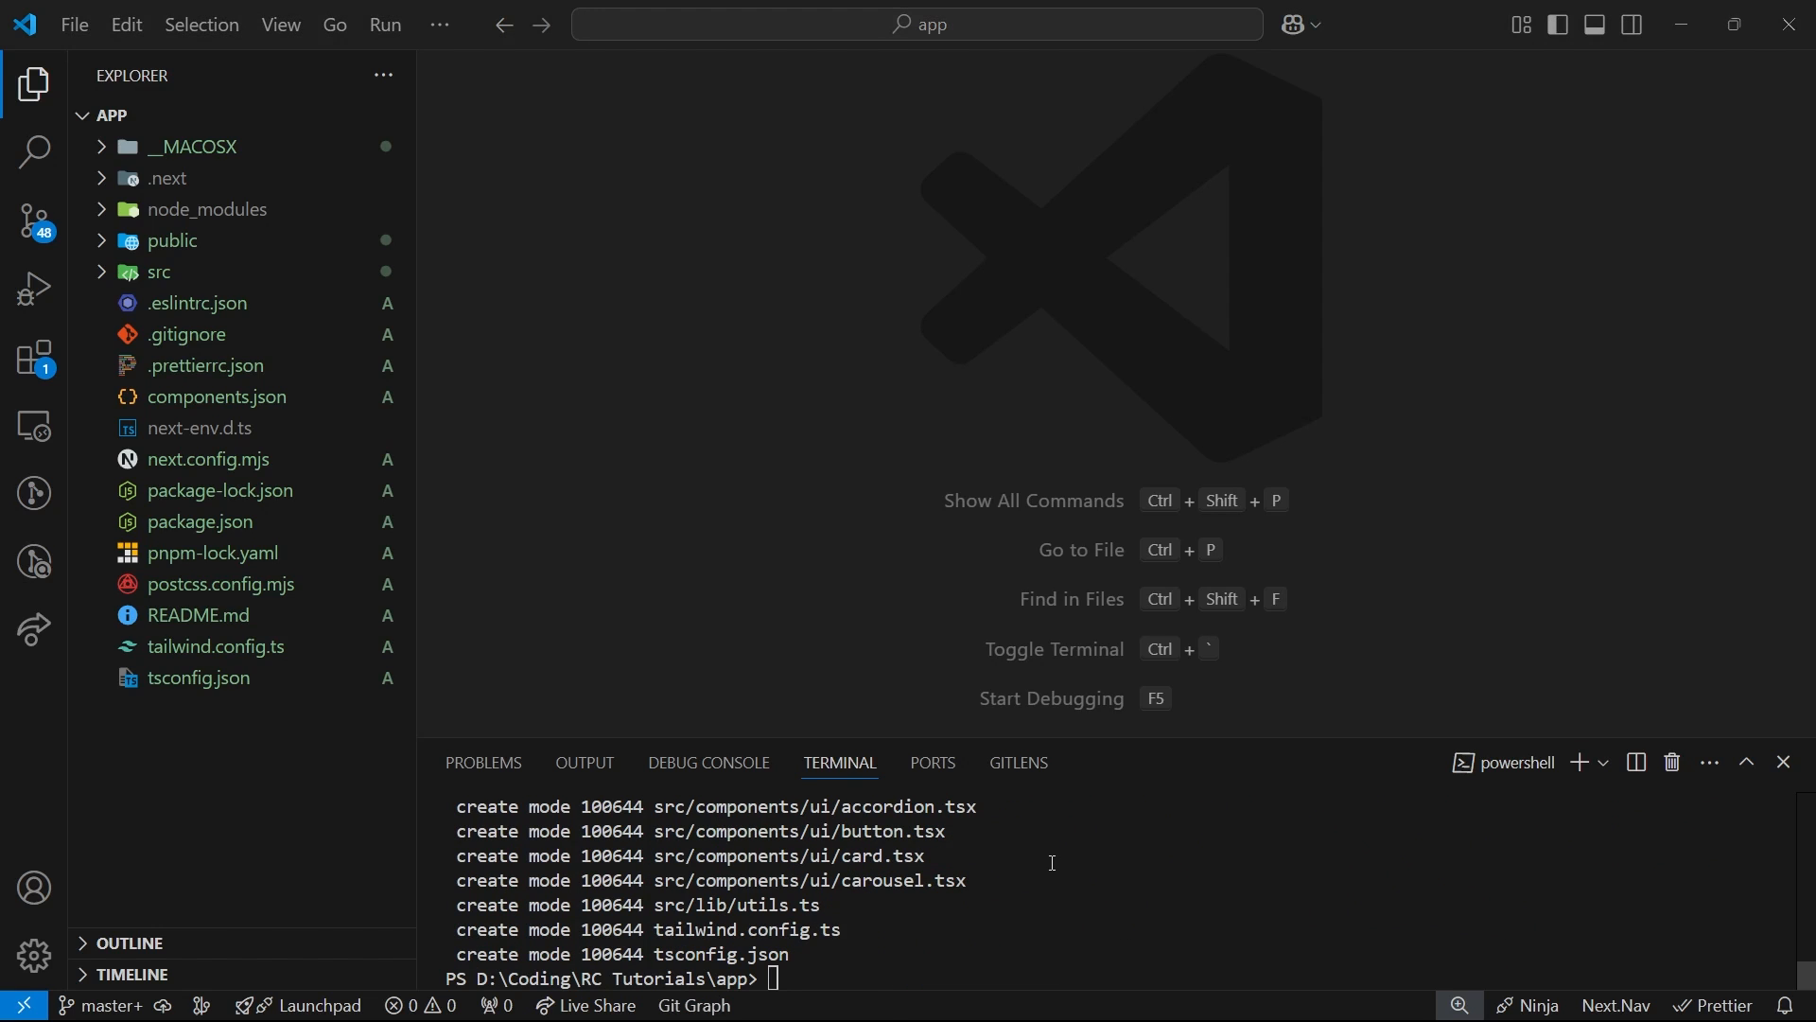
- Add the GitHub schedulrr-revamp repository as remote origin, using the command from its setup page in the VS Code terminal
{"action": "key", "text": "alt+Tab"}
{"action": "triple_click", "coordinate": [531, 714]}
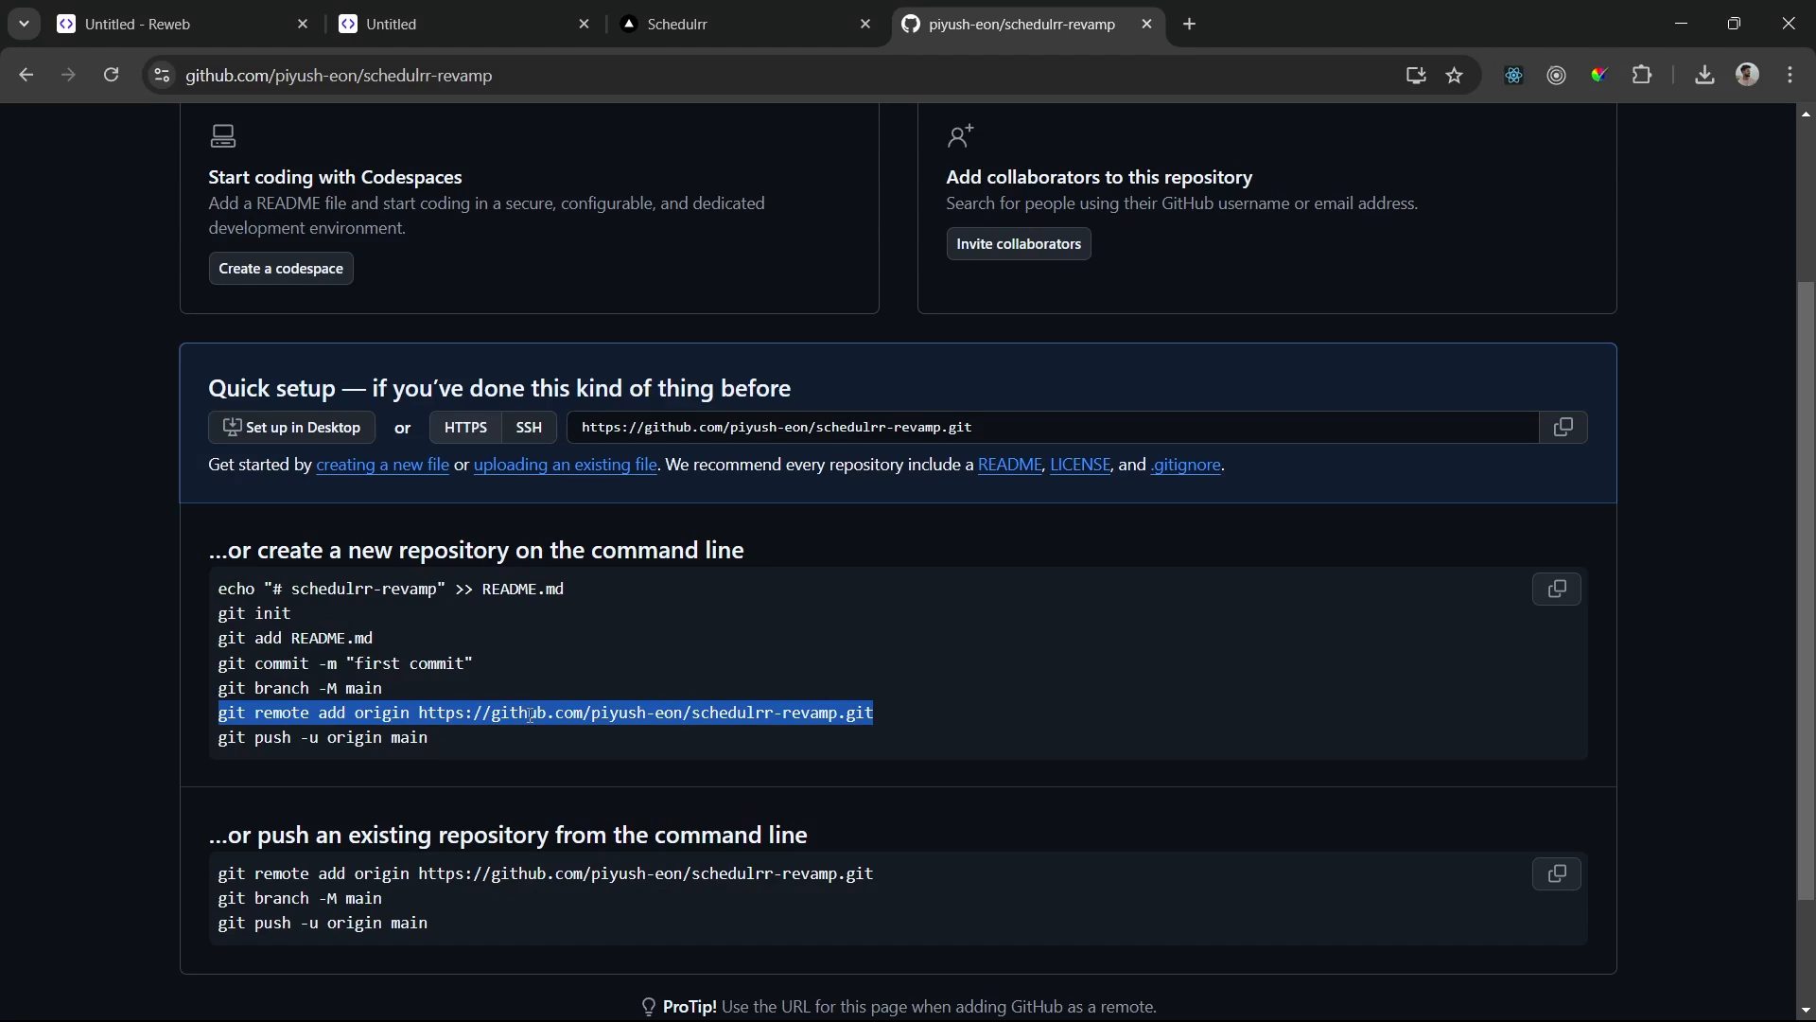
{"action": "key", "text": "alt+Tab"}
{"action": "key", "text": "ctrl+v"}
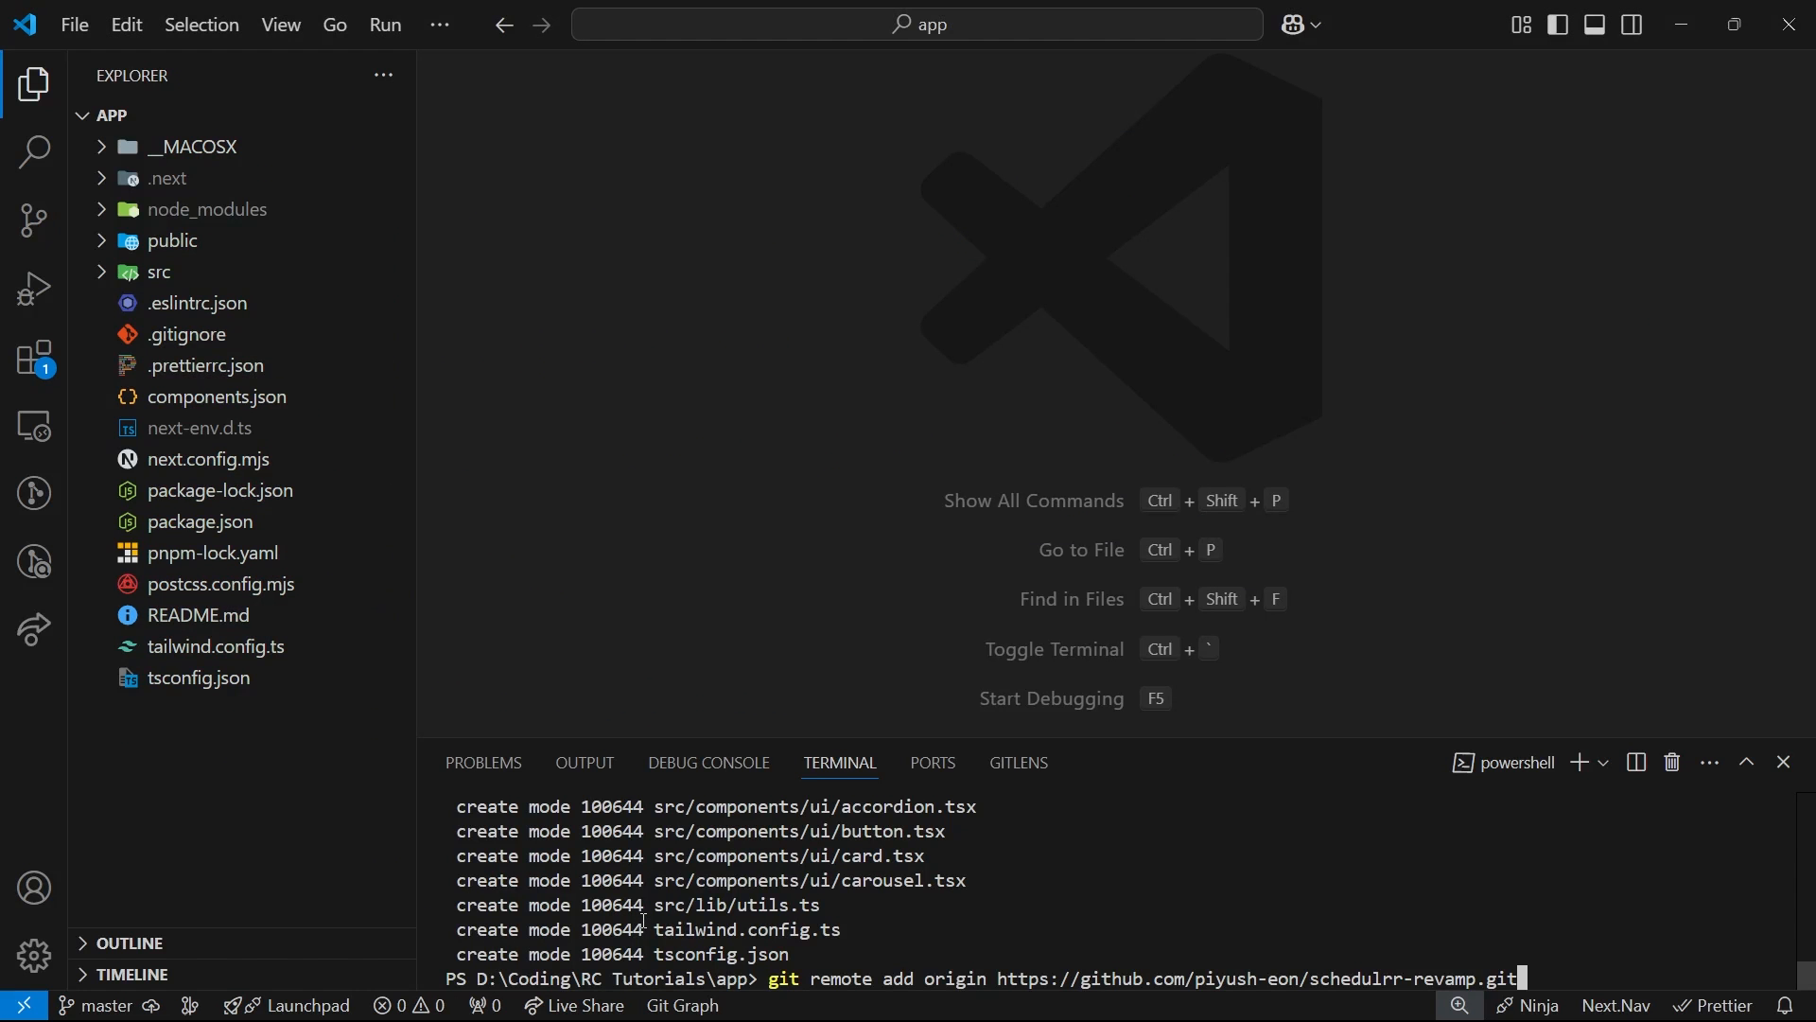
{"action": "key", "text": "Return"}
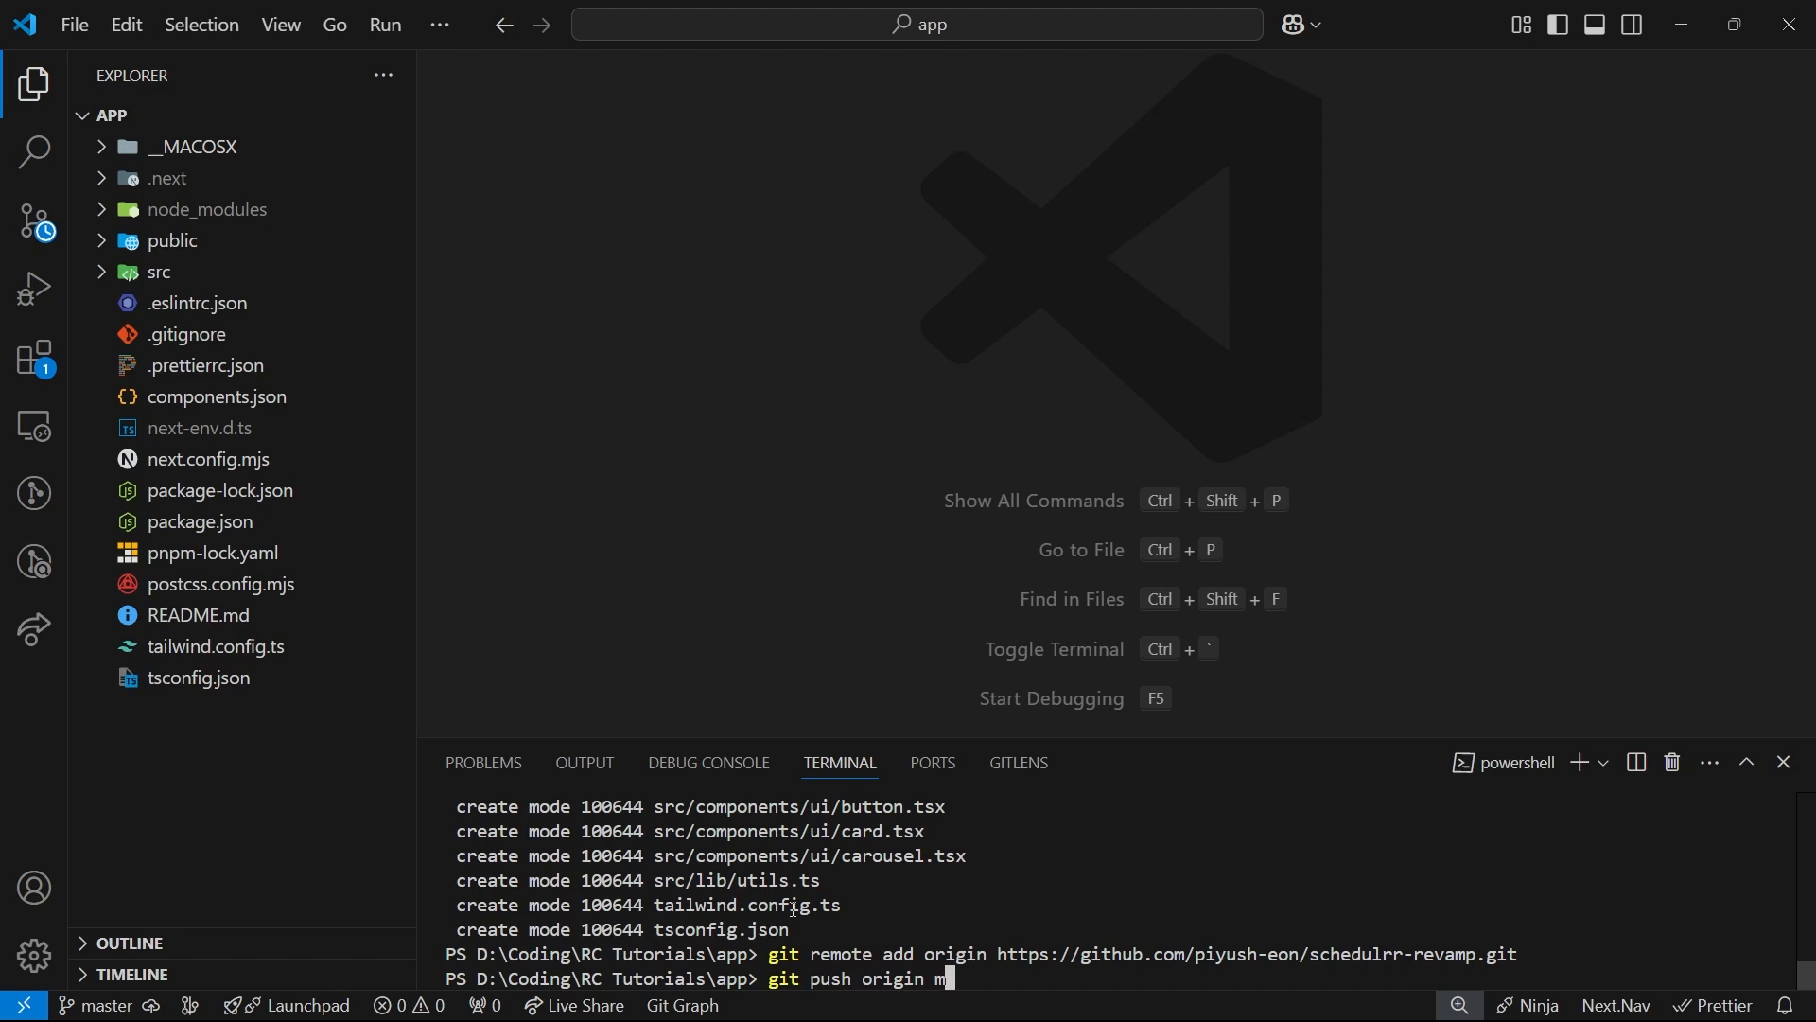
- Push the master branch to the origin remote
{"action": "type", "text": "git push origin mastetr"}
{"action": "key", "text": "BackSpace"}
{"action": "key", "text": "BackSpace"}
{"action": "type", "text": "r"}
{"action": "key", "text": "Return"}
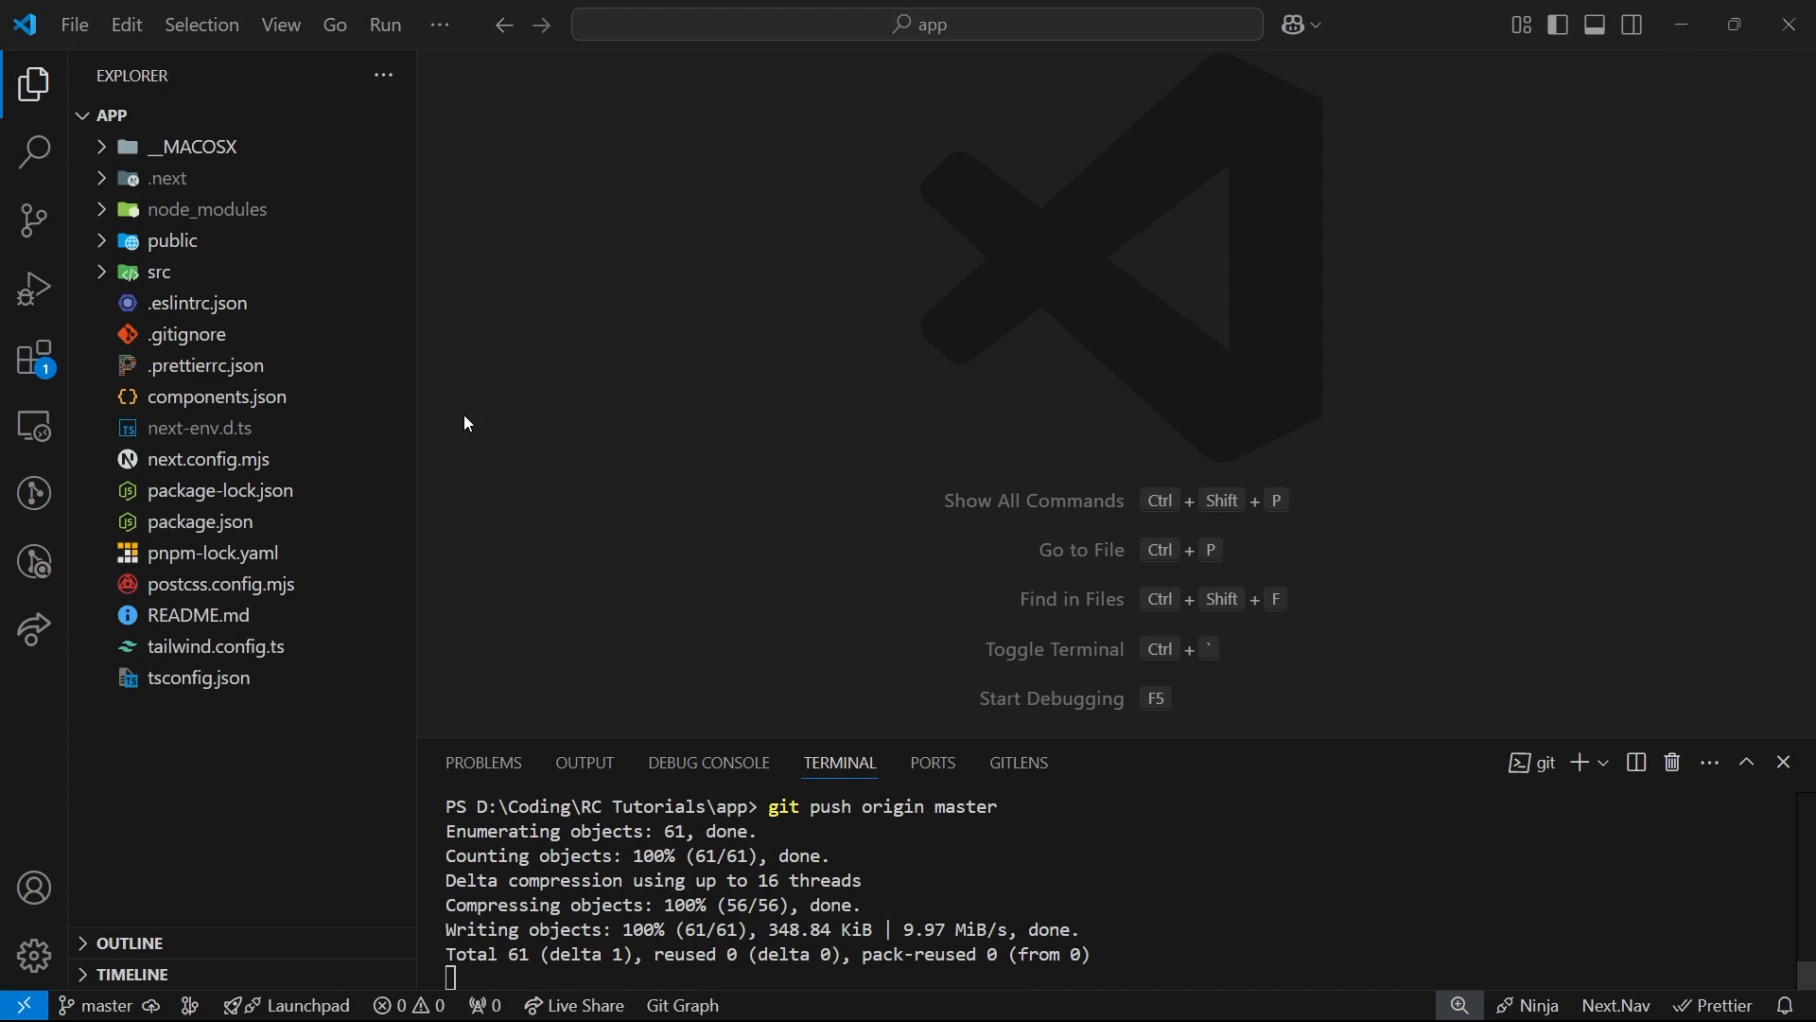
- Switch back to the browser, open vercel.com in a new tab and start adding a new project
{"action": "key", "text": "alt+Tab"}
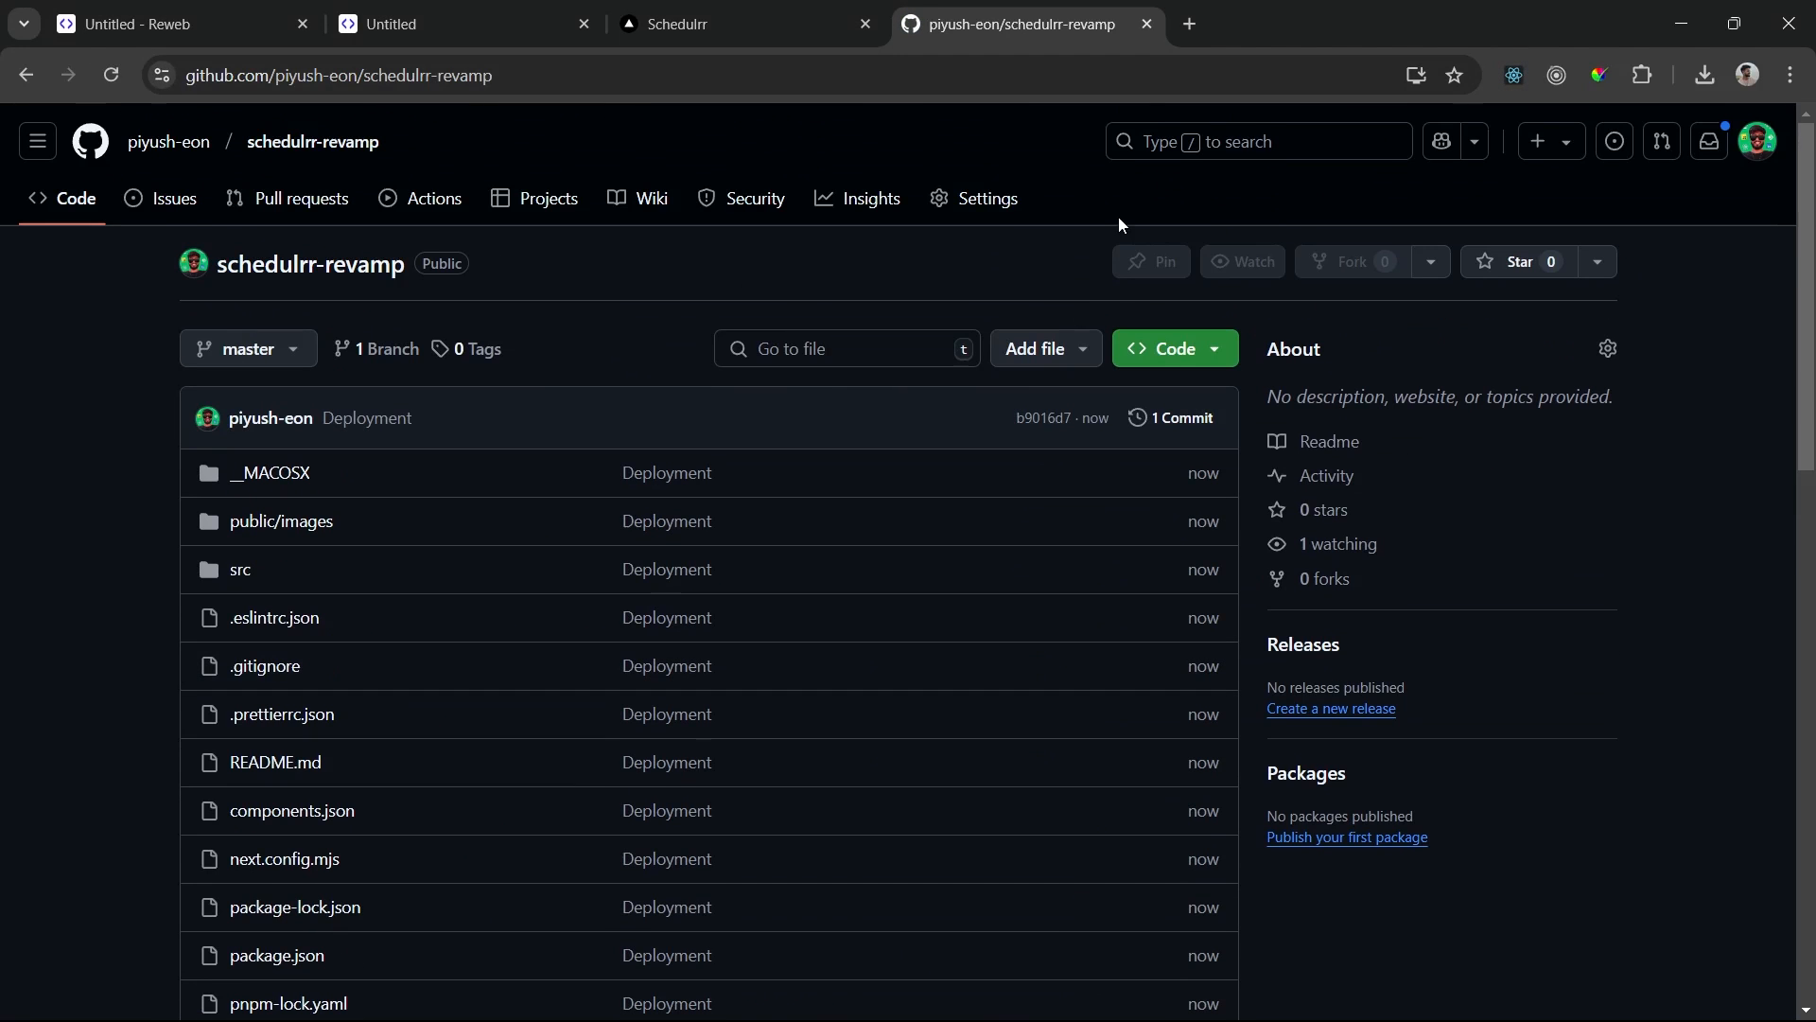
{"action": "left_click", "coordinate": [1194, 28]}
{"action": "type", "text": "vercel"}
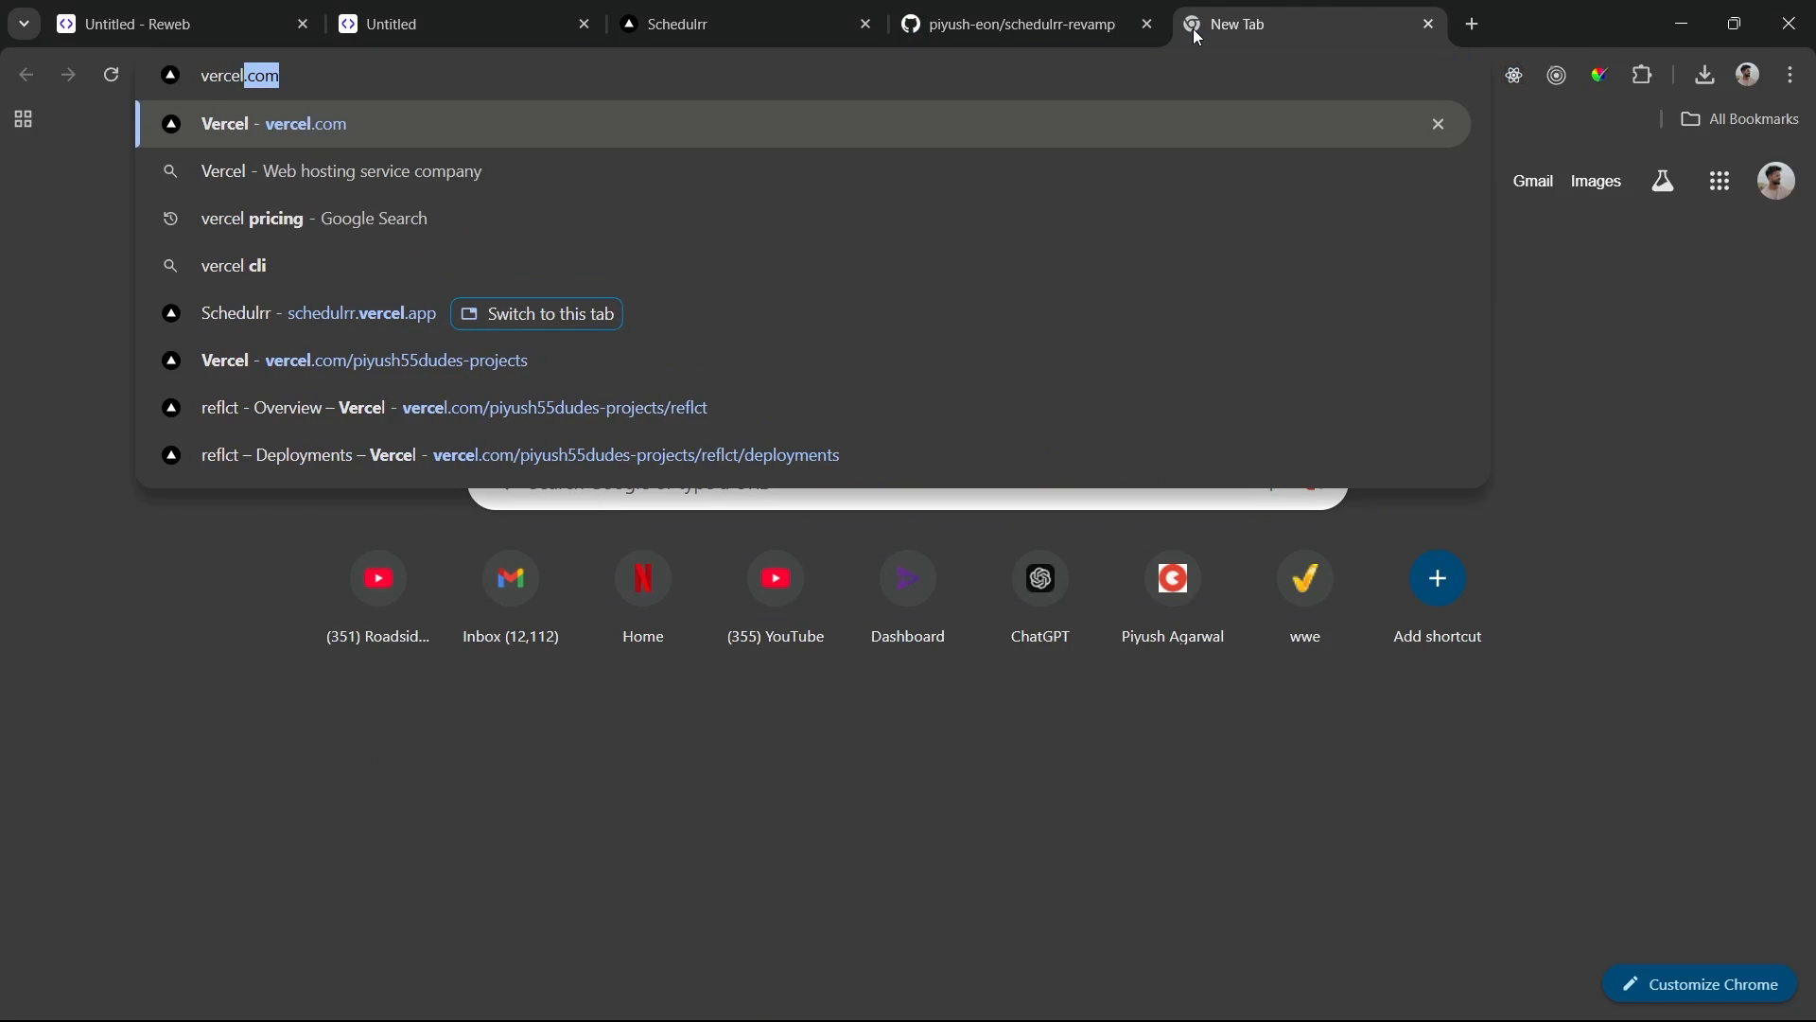
{"action": "type", "text": ".co"}
{"action": "key", "text": "Return"}
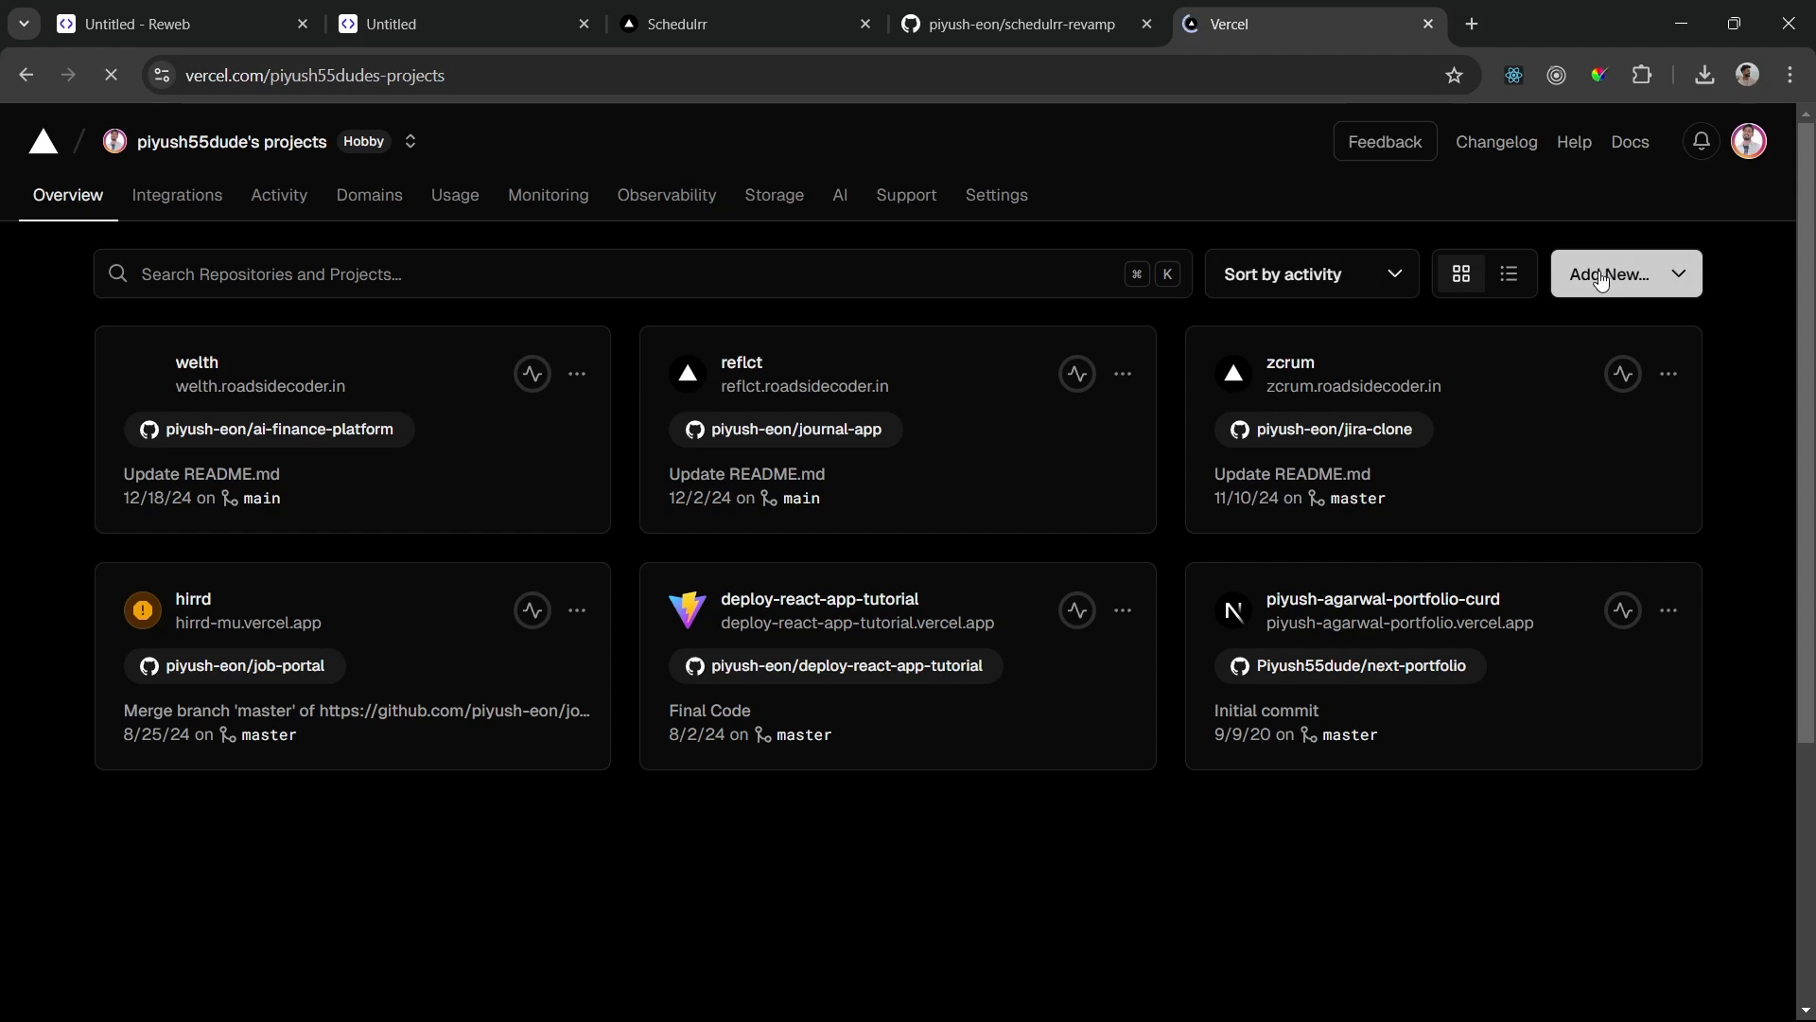
{"action": "left_click", "coordinate": [1598, 277]}
{"action": "left_click", "coordinate": [1597, 343]}
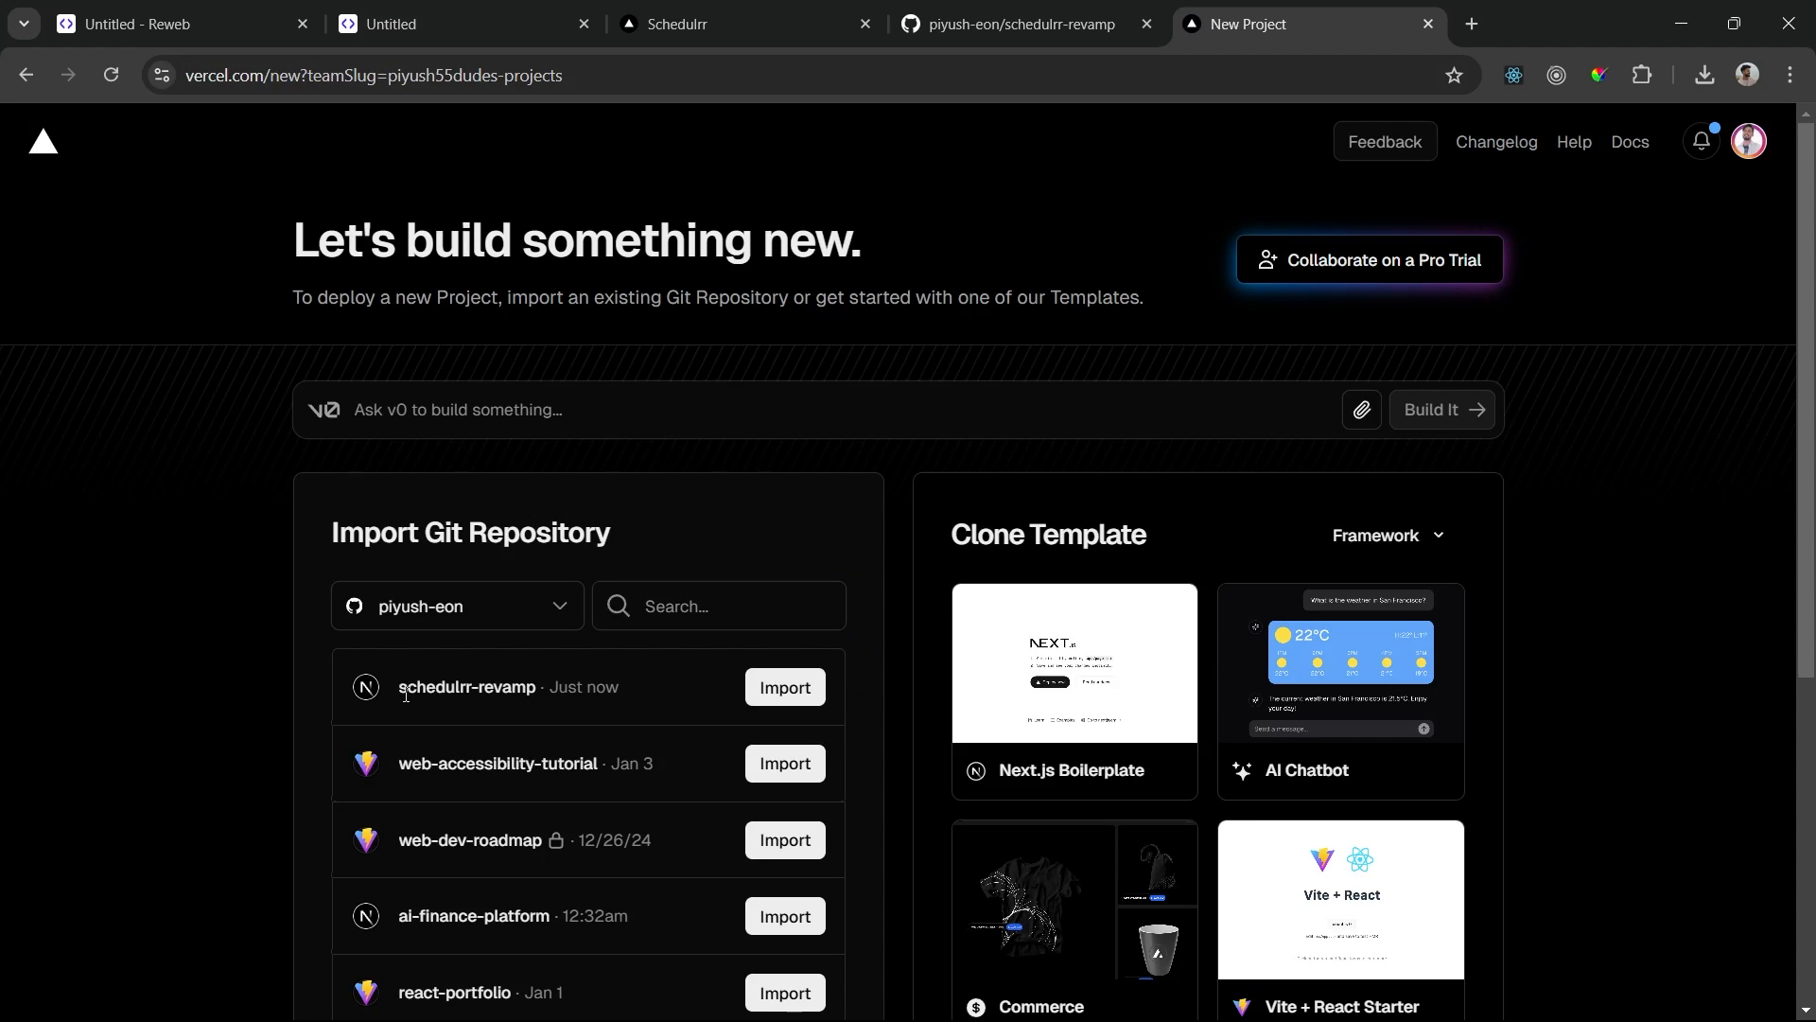
- Import the schedulrr-revamp repository into Vercel and deploy it under the project name schedulrr-revamp
{"action": "left_click", "coordinate": [785, 688]}
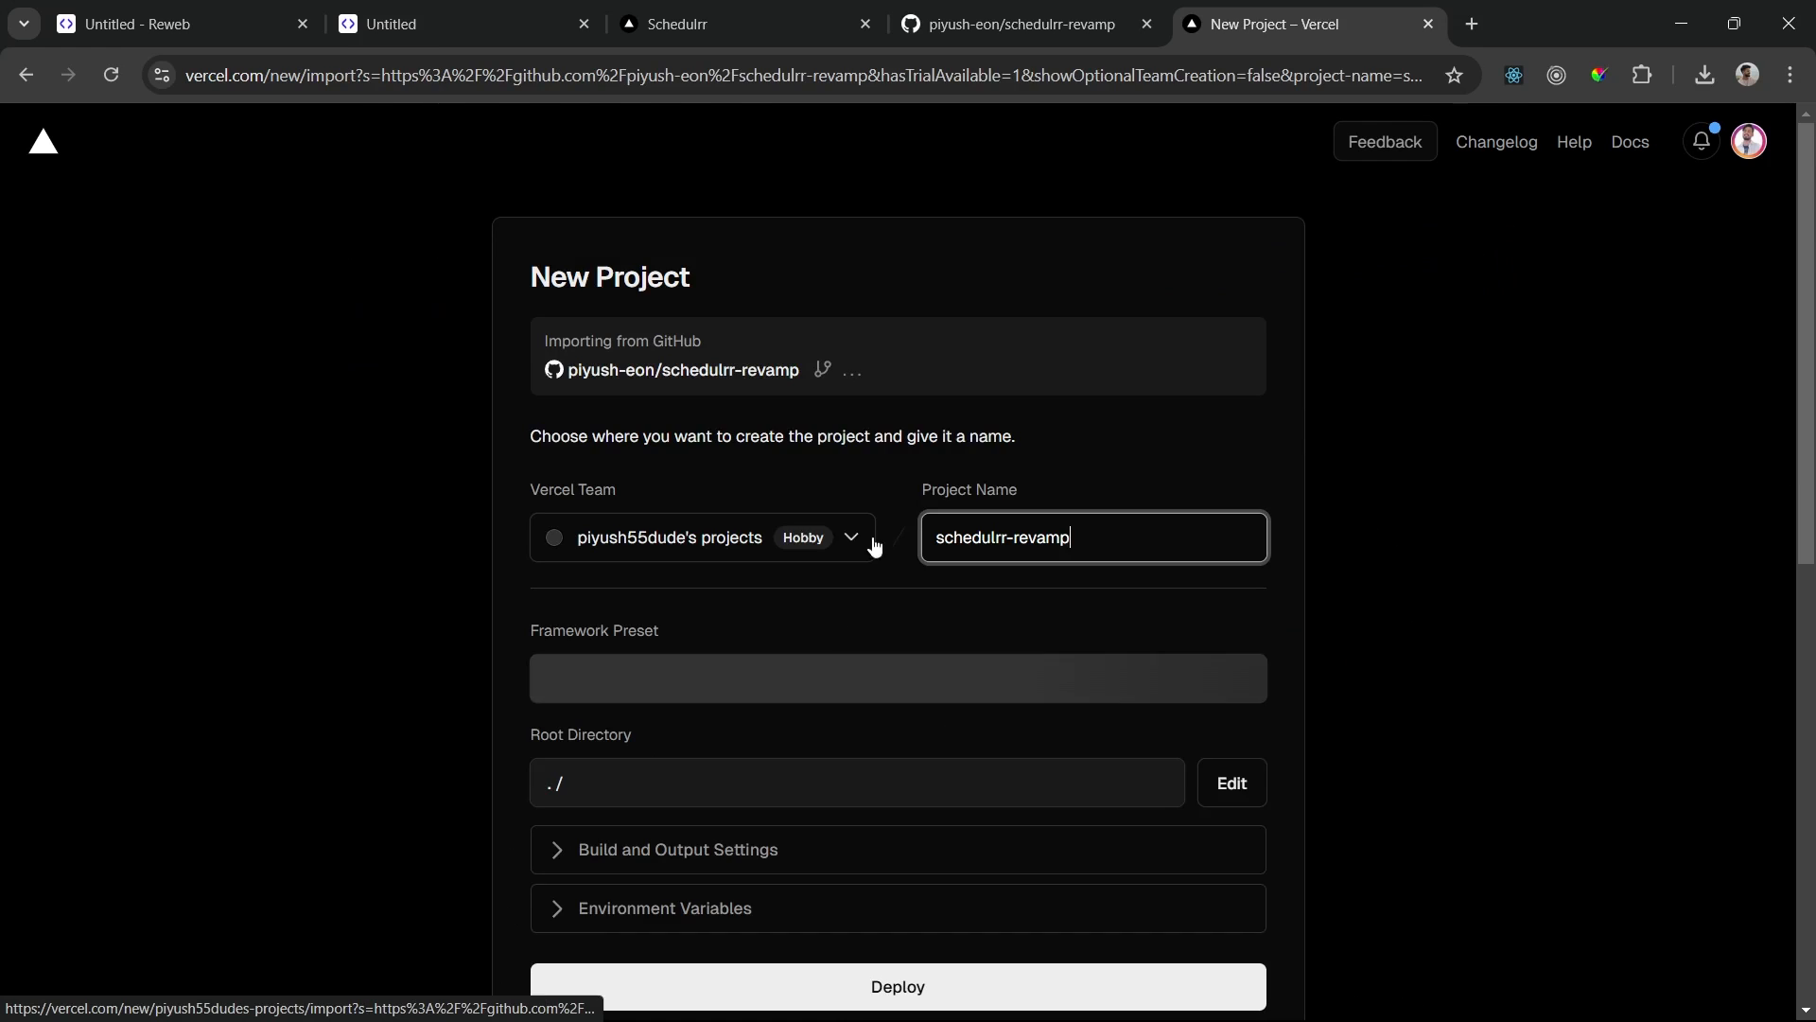
{"action": "scroll", "coordinate": [925, 496], "scroll_direction": "down", "scroll_amount": 2}
{"action": "left_click", "coordinate": [896, 754]}
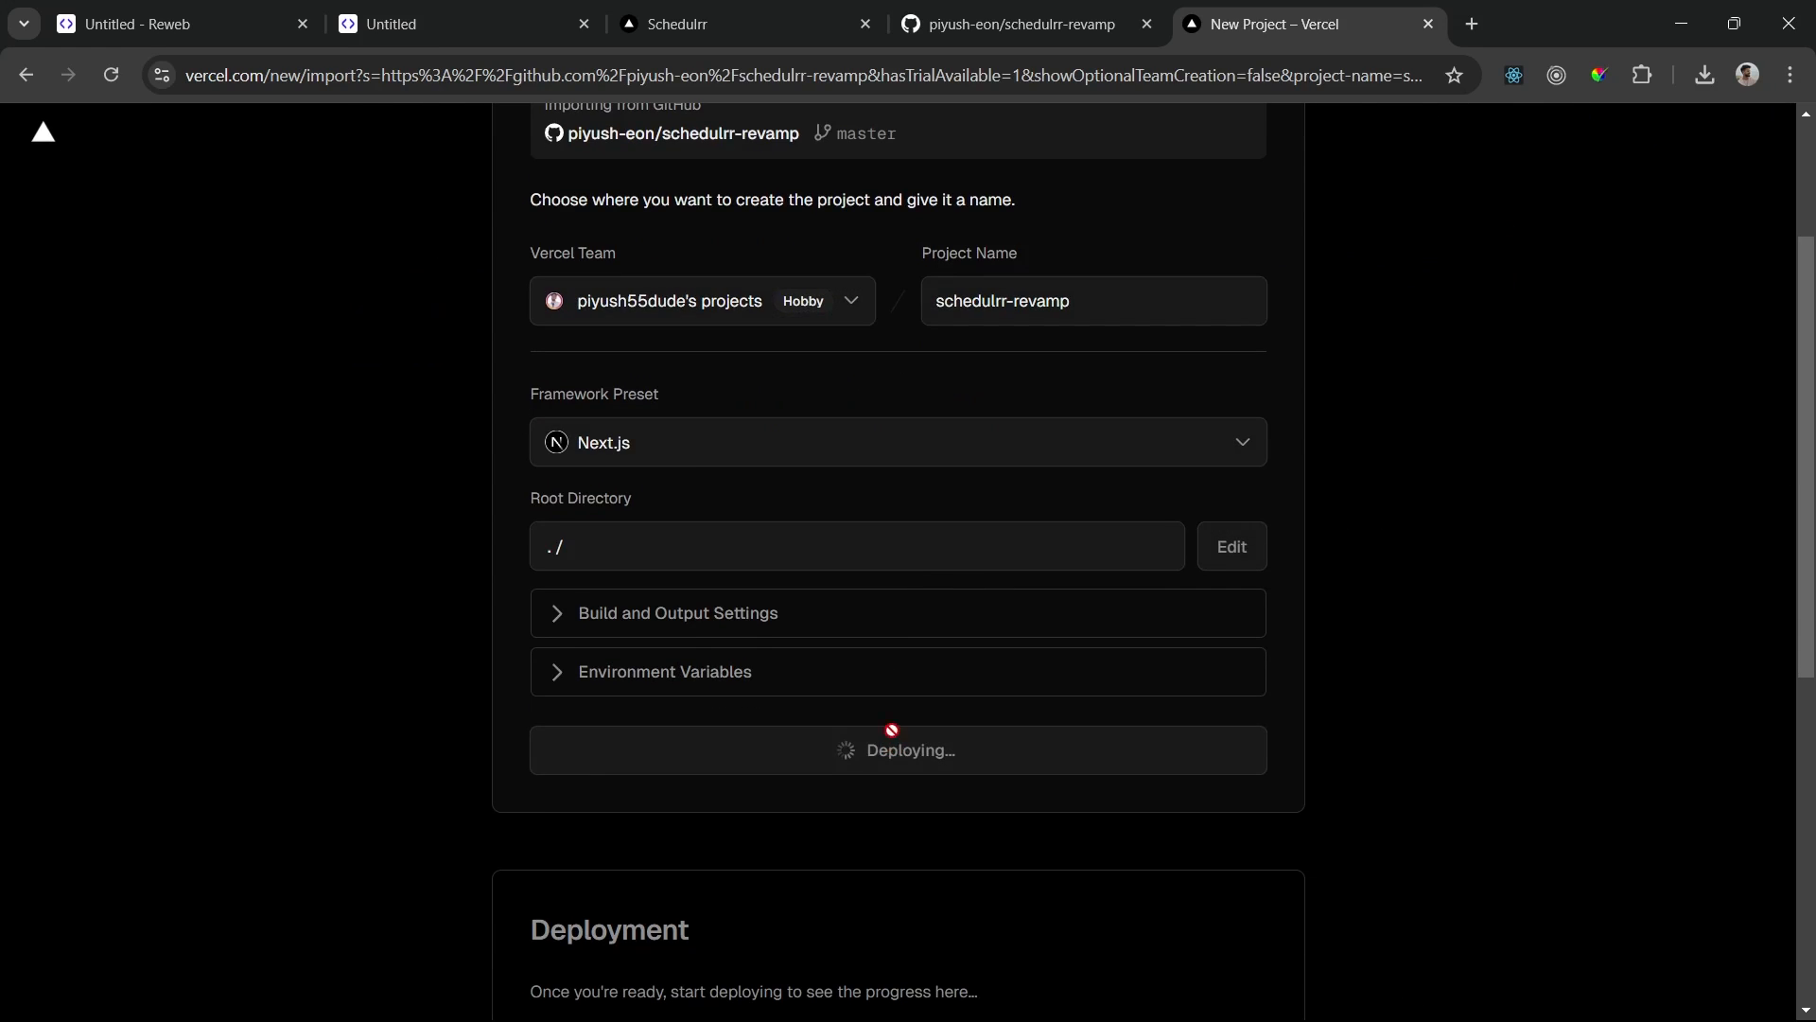
{"action": "scroll", "coordinate": [1007, 530], "scroll_direction": "up", "scroll_amount": 2}
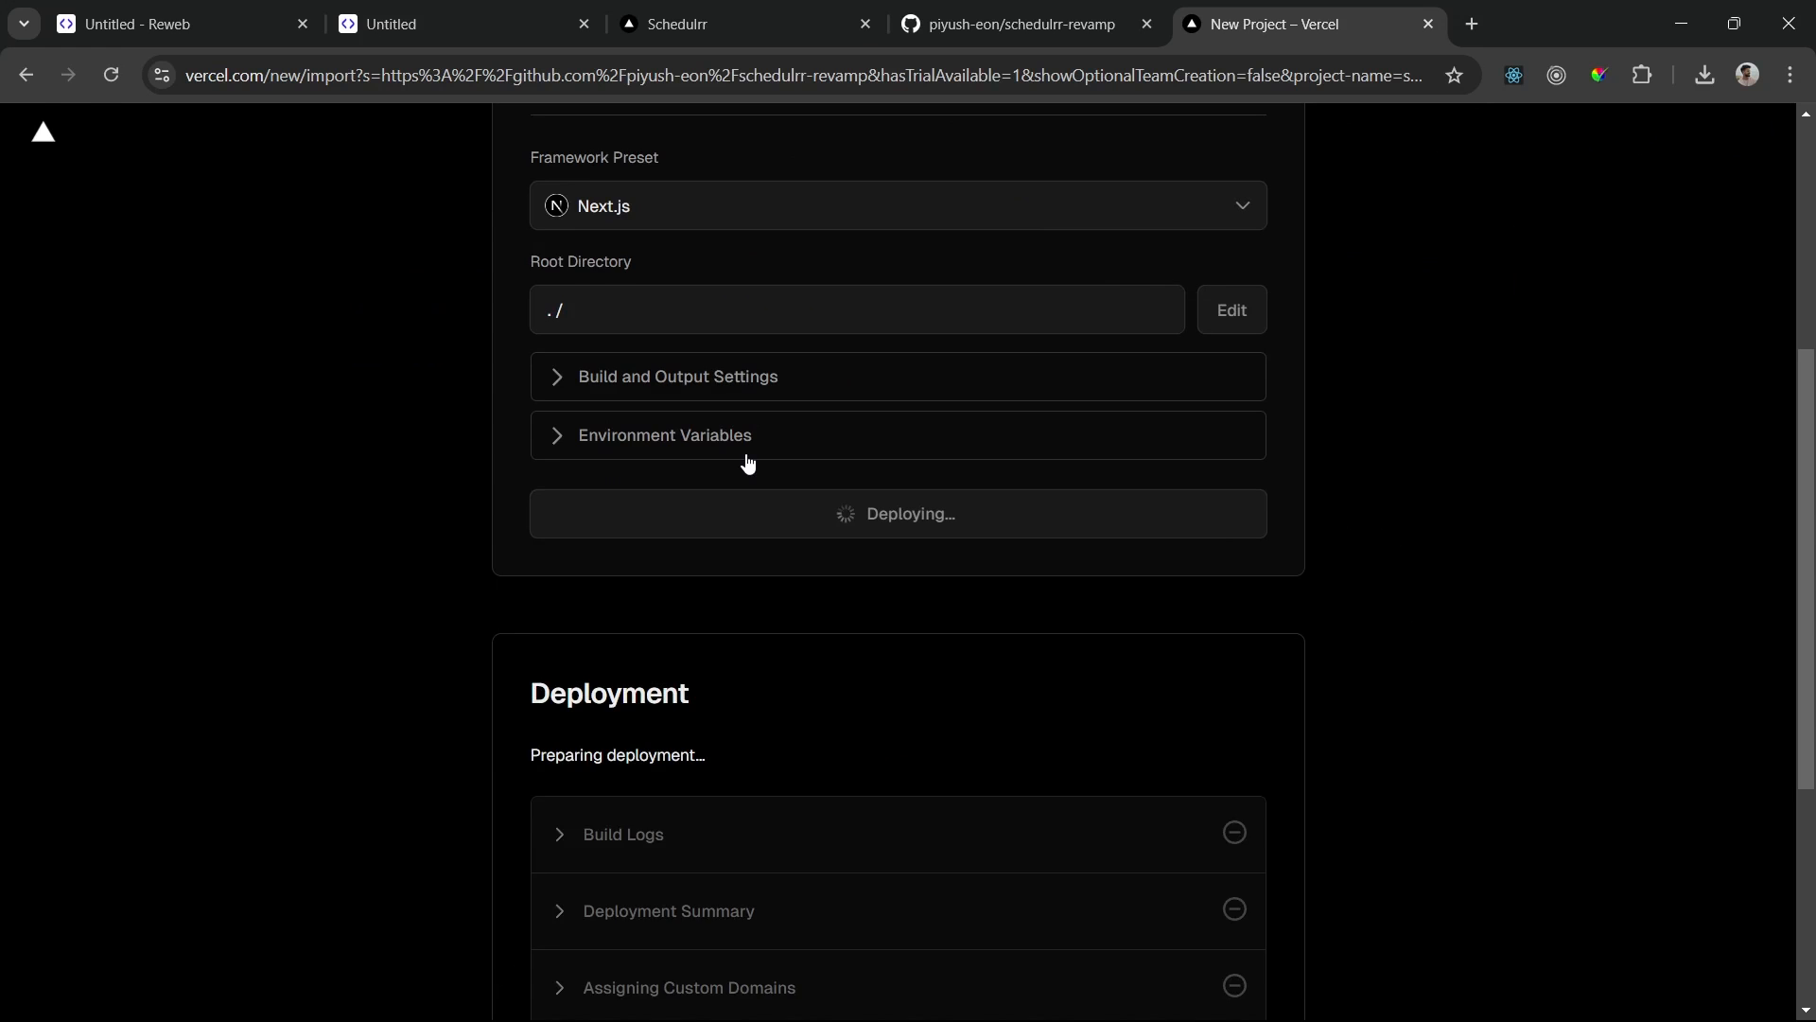
{"action": "scroll", "coordinate": [748, 462], "scroll_direction": "down", "scroll_amount": 4}
{"action": "triple_click", "coordinate": [693, 315]}
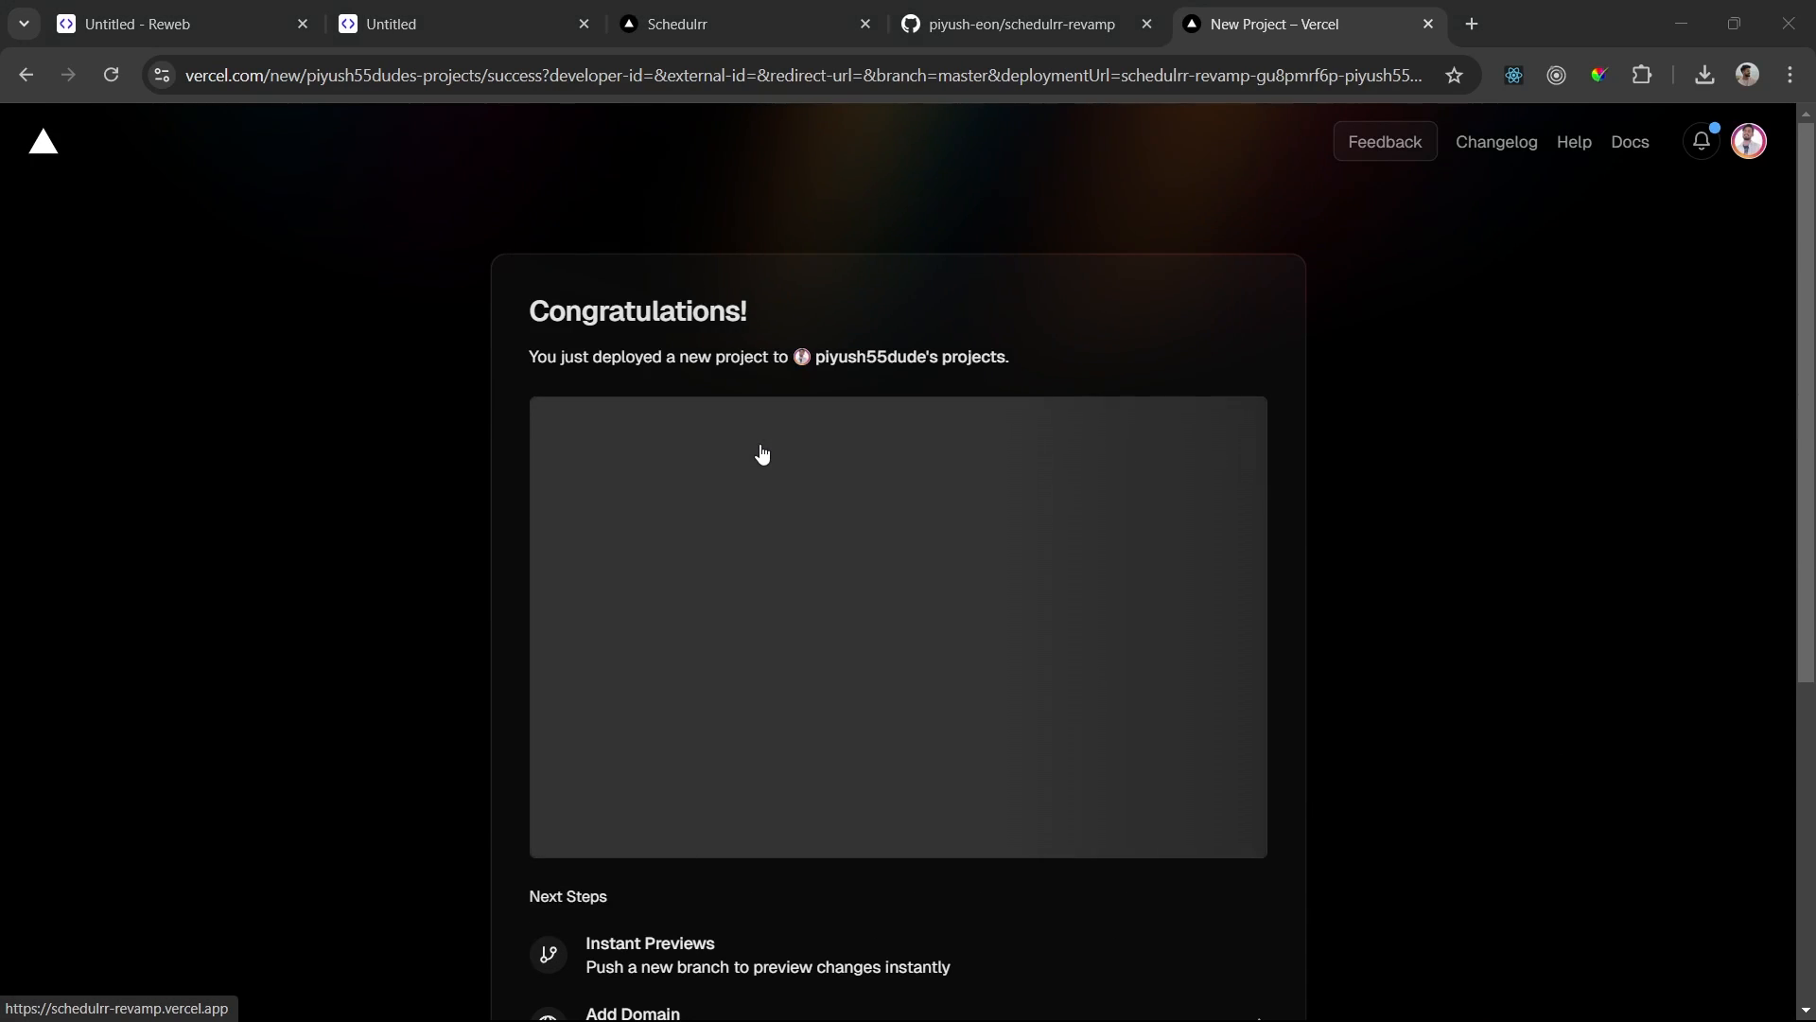
- Open the deployed project's dashboard and visit its production domain, schedulrr-revamp.vercel.app
{"action": "scroll", "coordinate": [763, 455], "scroll_direction": "down", "scroll_amount": 5}
{"action": "left_click", "coordinate": [847, 697]}
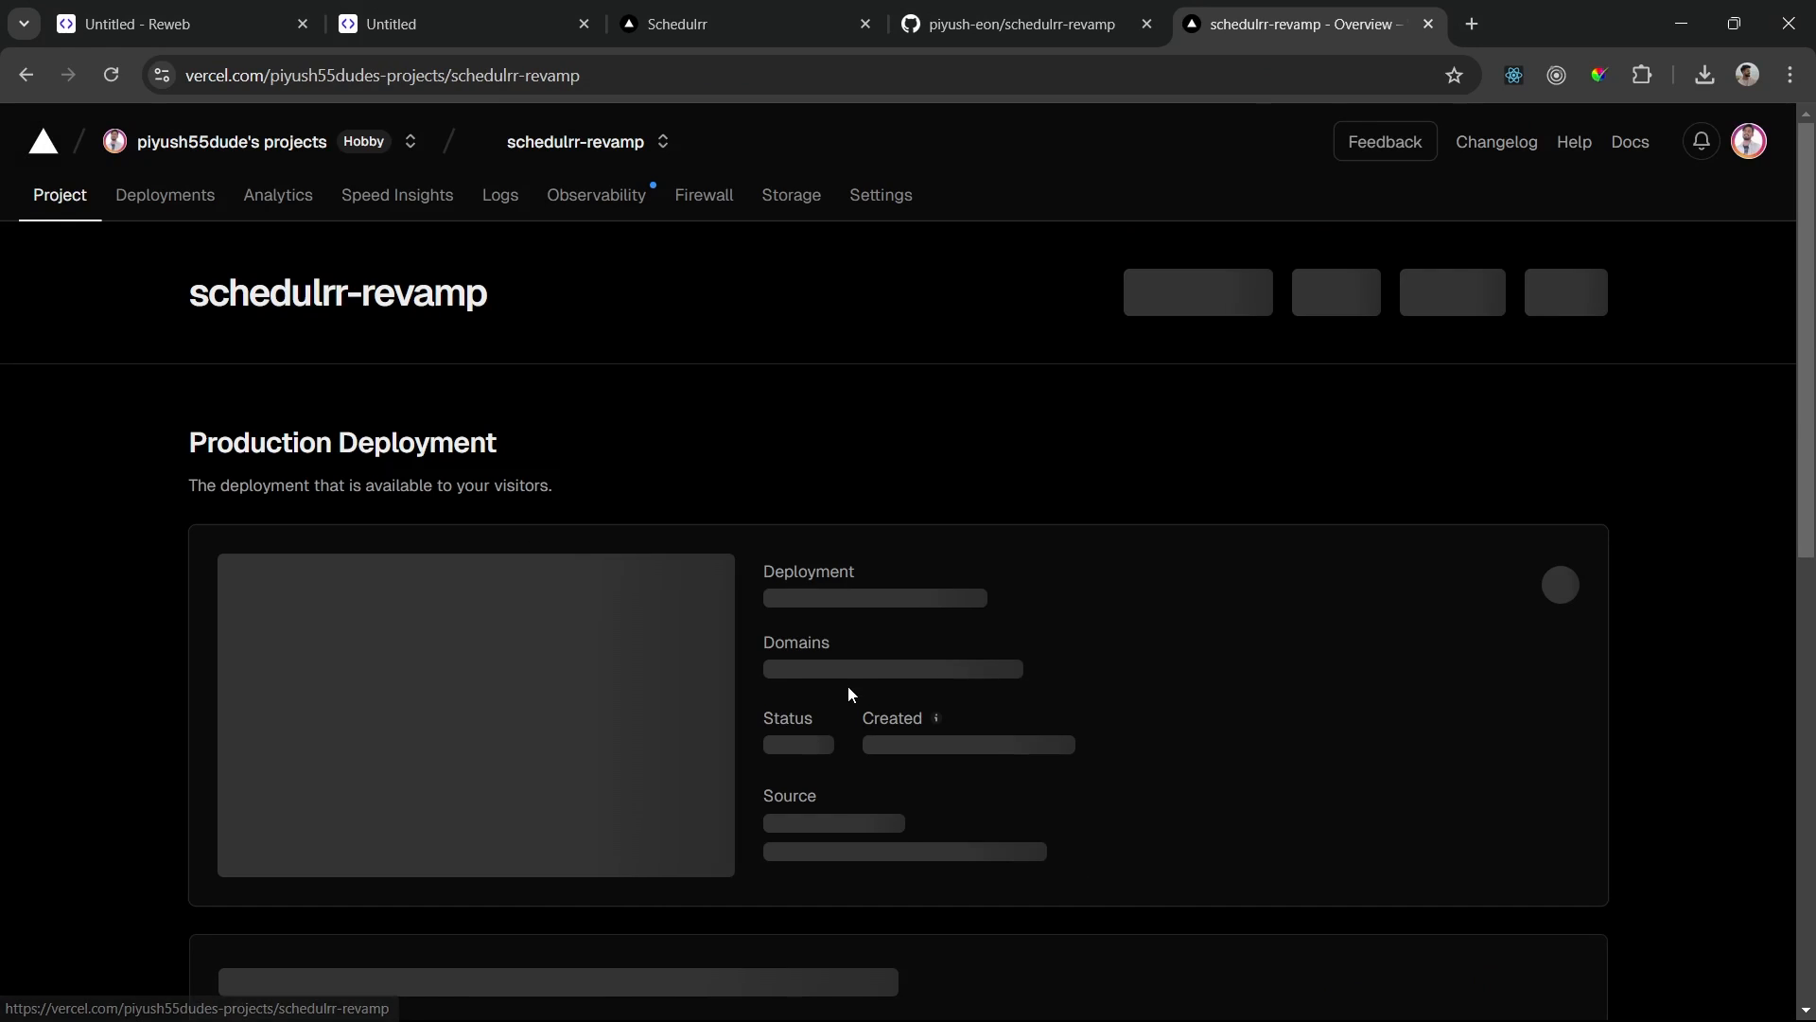
{"action": "left_click", "coordinate": [871, 670]}
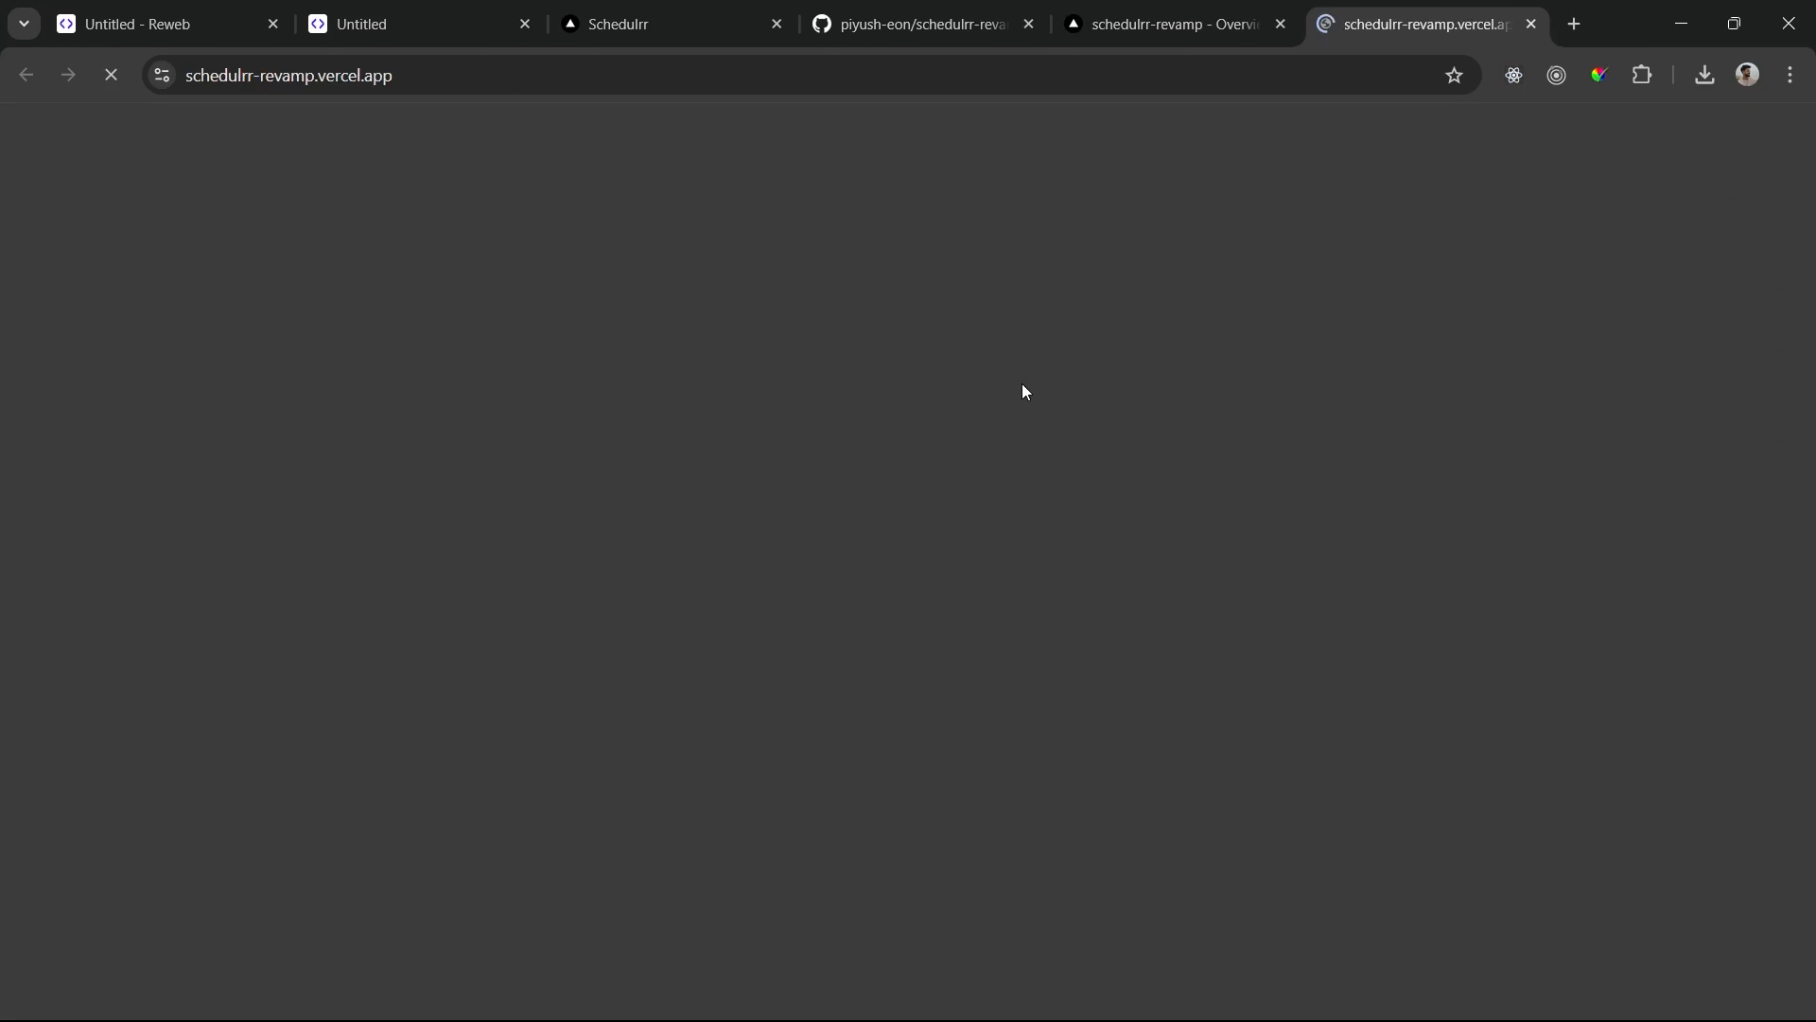
- Review the deployed landing page, trying out the testimonials carousel and expanding several questions in the FAQ accordion
{"action": "scroll", "coordinate": [893, 407], "scroll_direction": "down", "scroll_amount": 20}
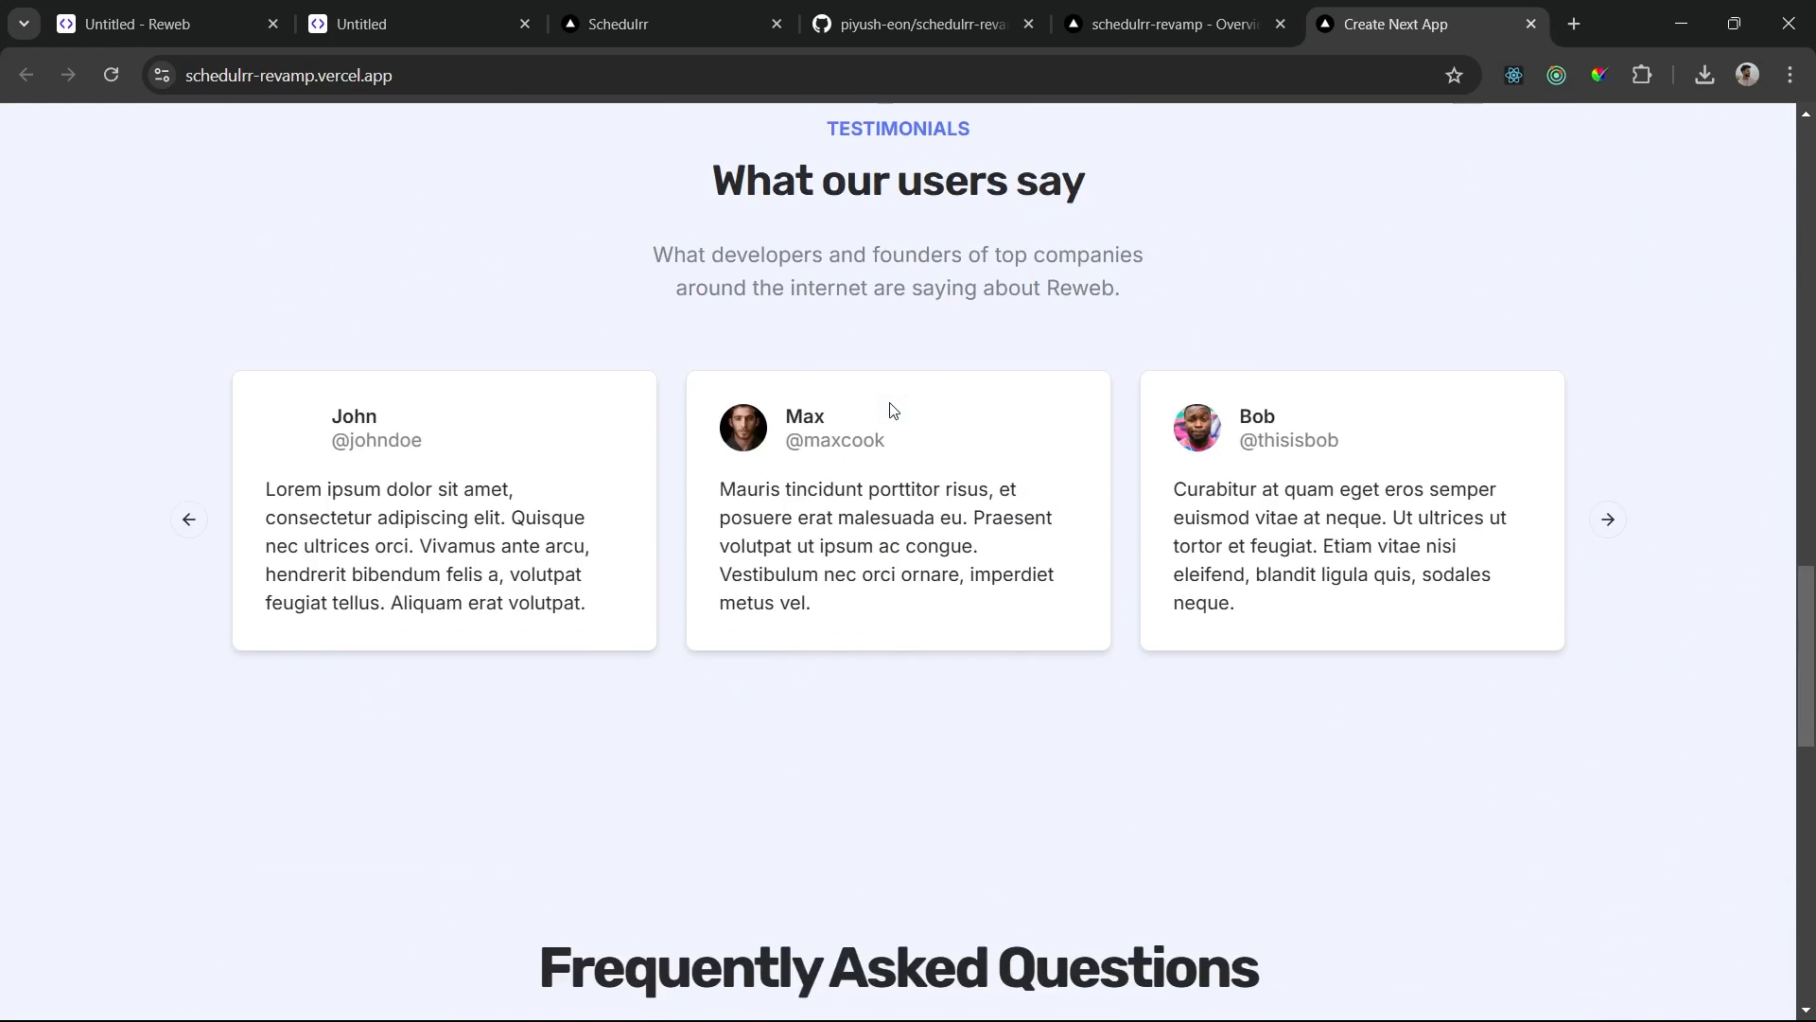
{"action": "scroll", "coordinate": [893, 409], "scroll_direction": "down", "scroll_amount": 10}
{"action": "scroll", "coordinate": [1310, 494], "scroll_direction": "up", "scroll_amount": 10}
{"action": "left_click", "coordinate": [1612, 534]}
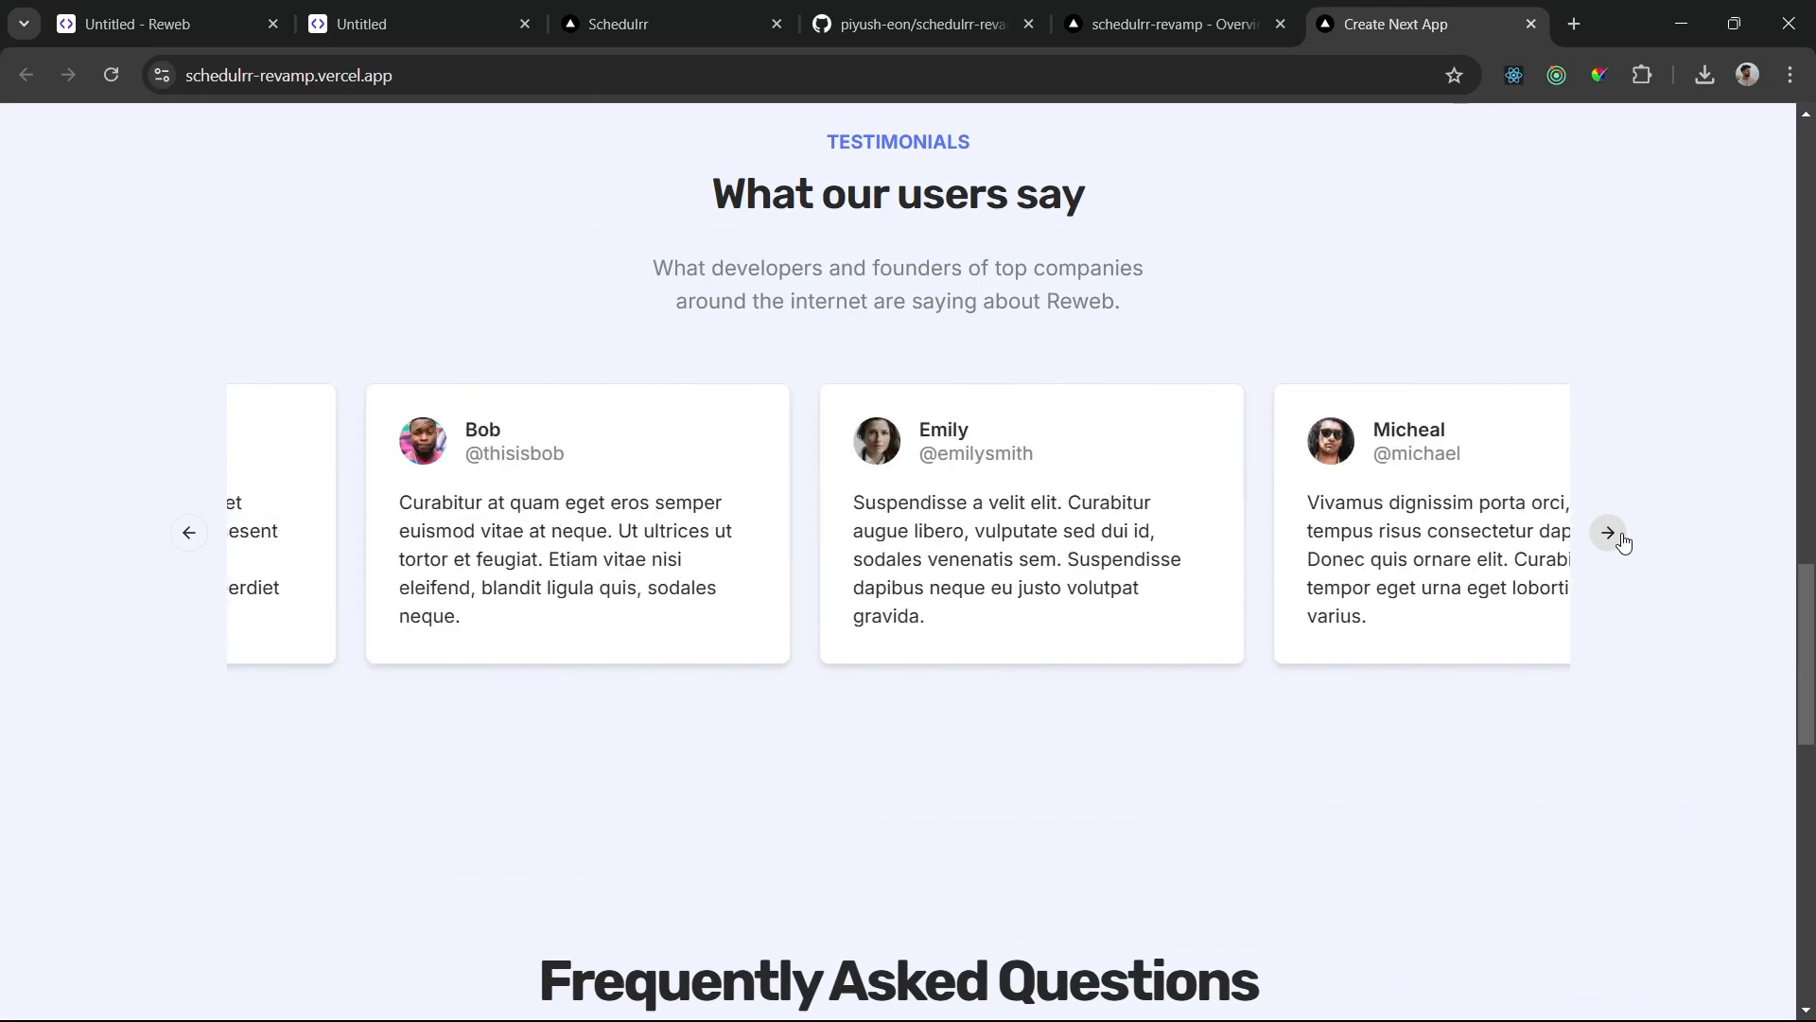
{"action": "scroll", "coordinate": [1322, 665], "scroll_direction": "down", "scroll_amount": 12}
{"action": "scroll", "coordinate": [1171, 580], "scroll_direction": "up", "scroll_amount": 6}
{"action": "left_click", "coordinate": [849, 511]}
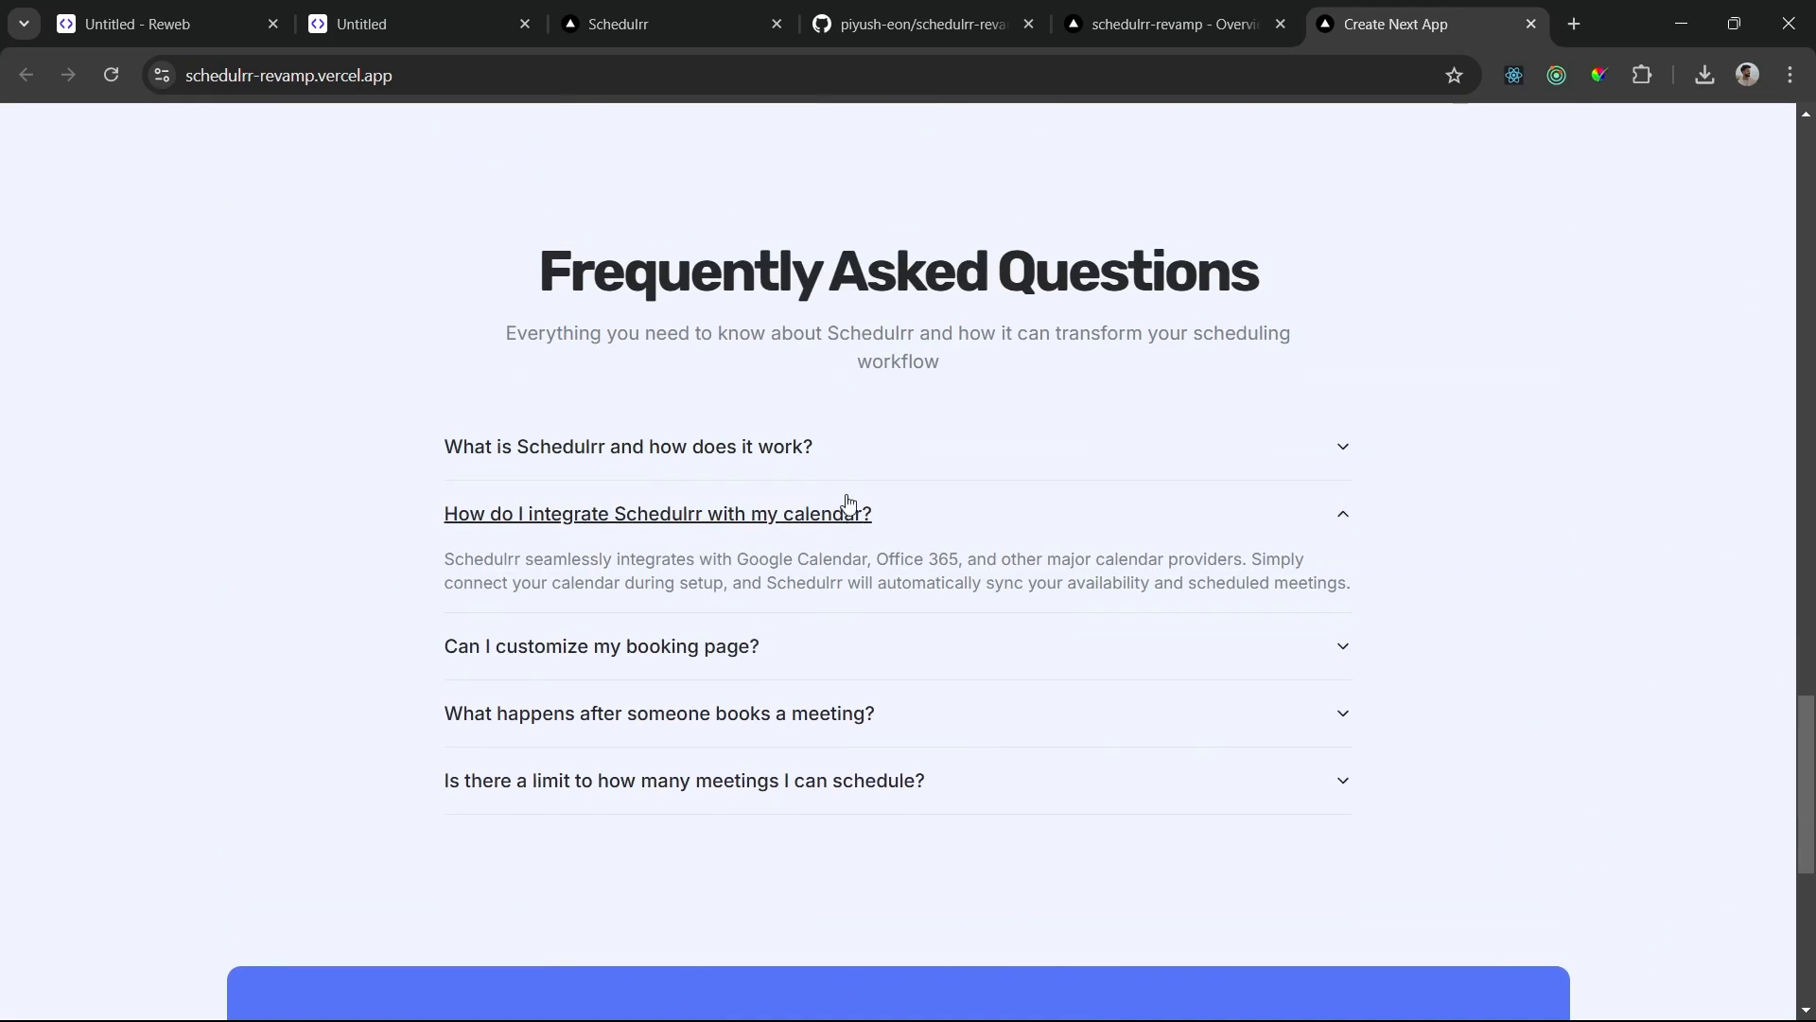
{"action": "left_click", "coordinate": [828, 448]}
{"action": "left_click", "coordinate": [793, 673]}
{"action": "left_click", "coordinate": [794, 445]}
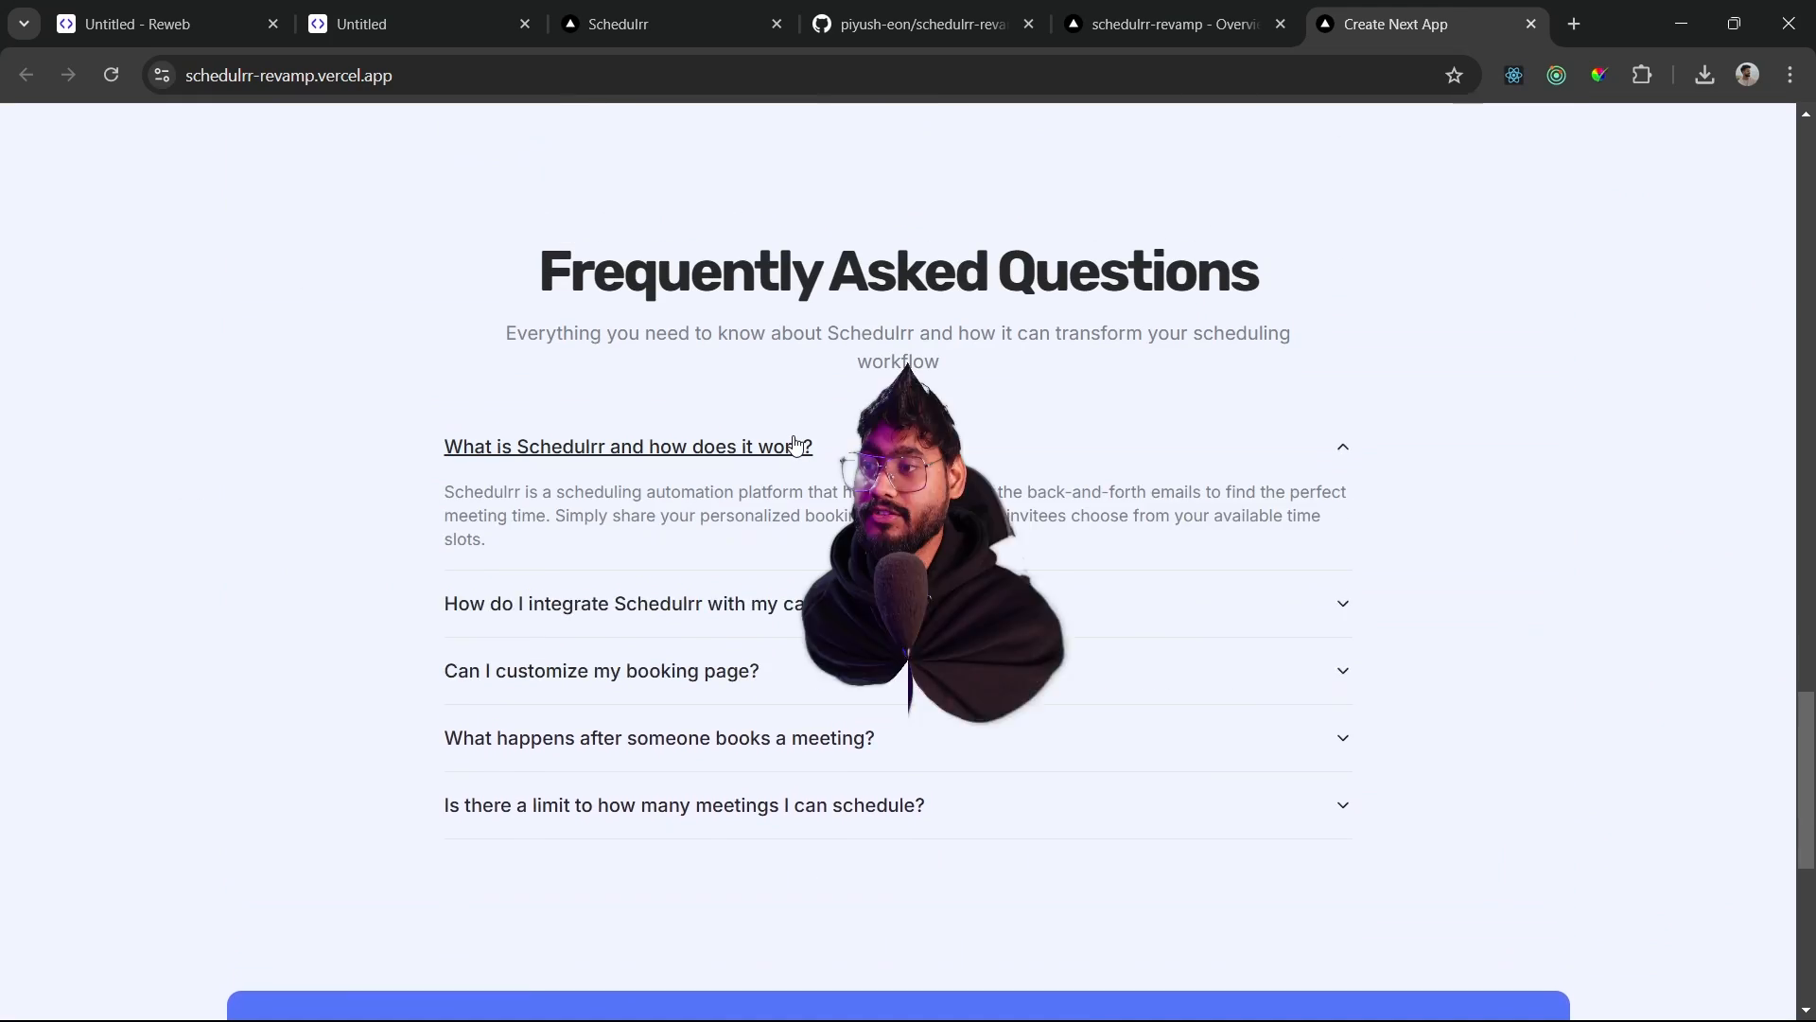